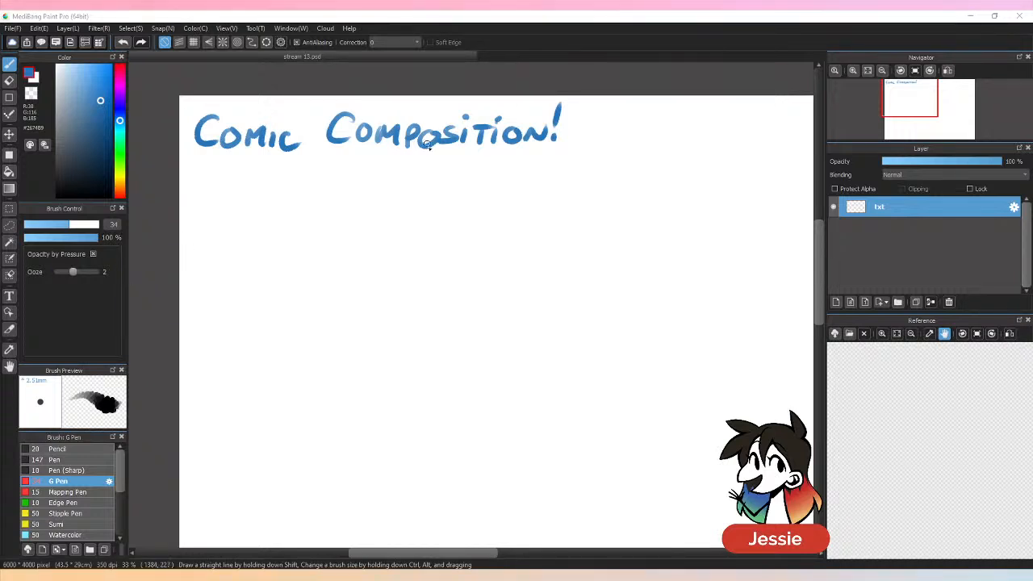
# Step: Set the G Pen's brush size to 22
pyautogui.moveTo(466, 215)
pyautogui.mouseDown()
pyautogui.moveTo(479, 235)
pyautogui.moveTo(469, 247)
pyautogui.mouseUp()
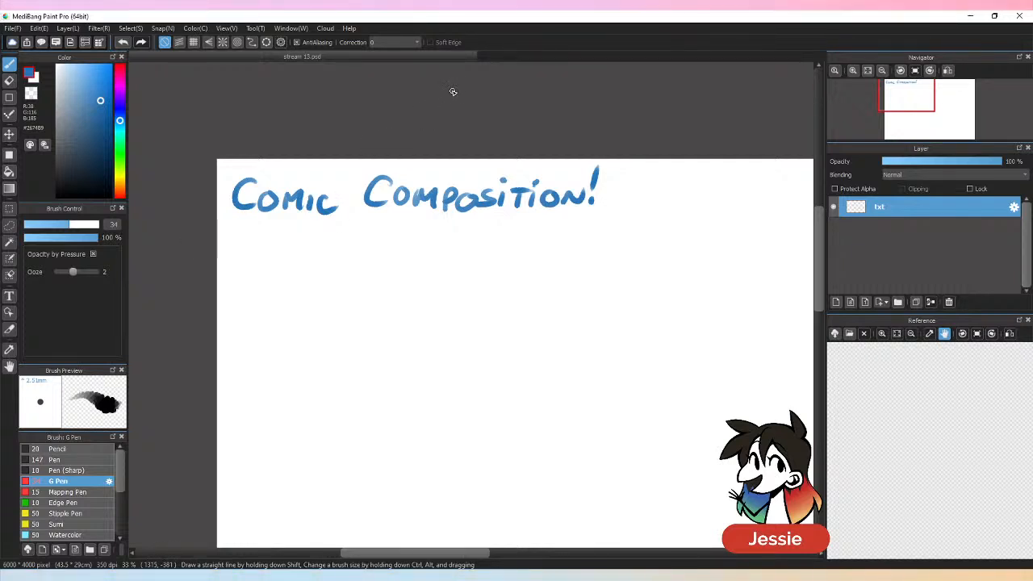
pyautogui.hotkey('ctrl', '-')
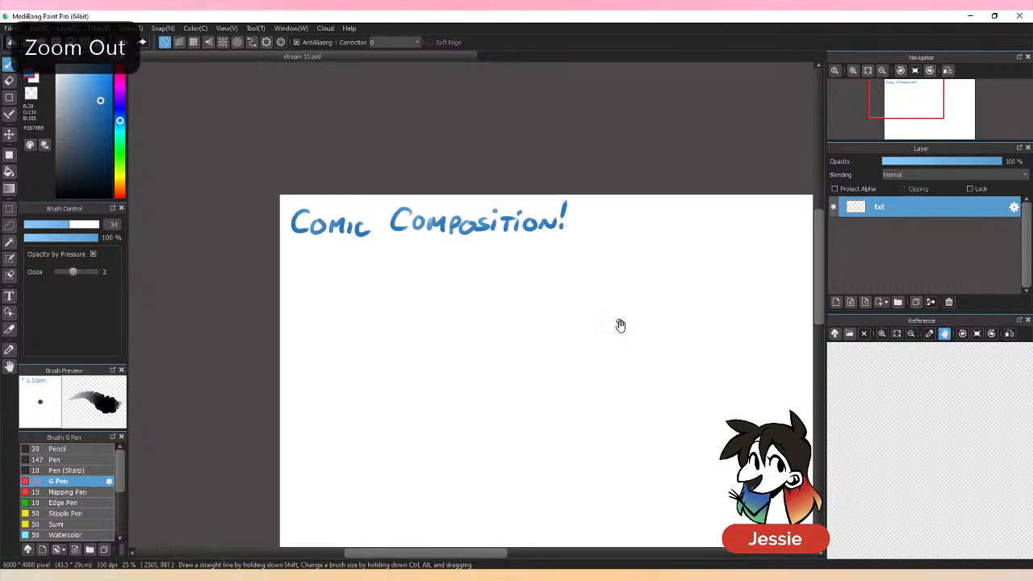
pyautogui.moveTo(628, 352); pyautogui.dragTo(516, 286)
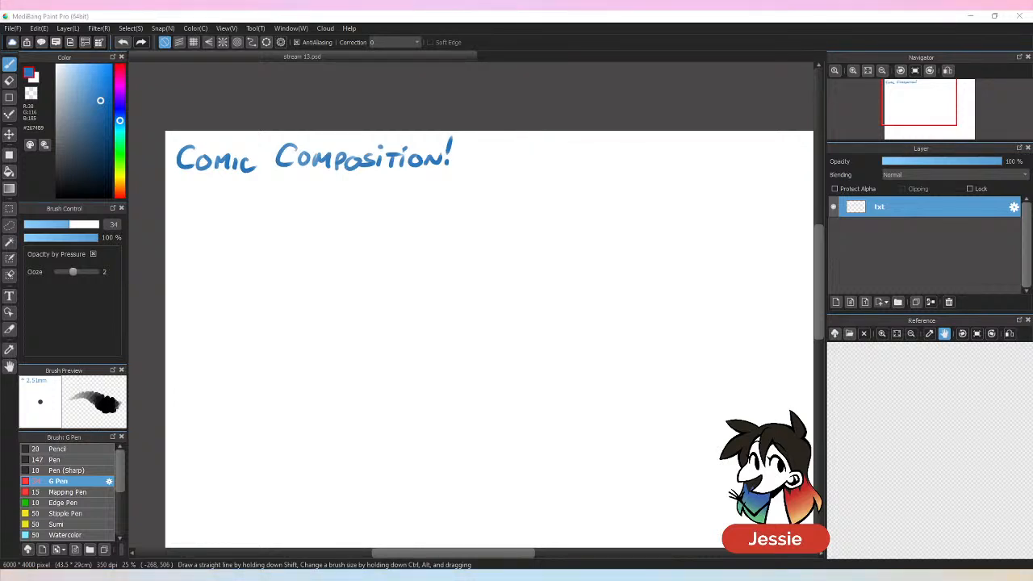
pyautogui.click(336, 100)
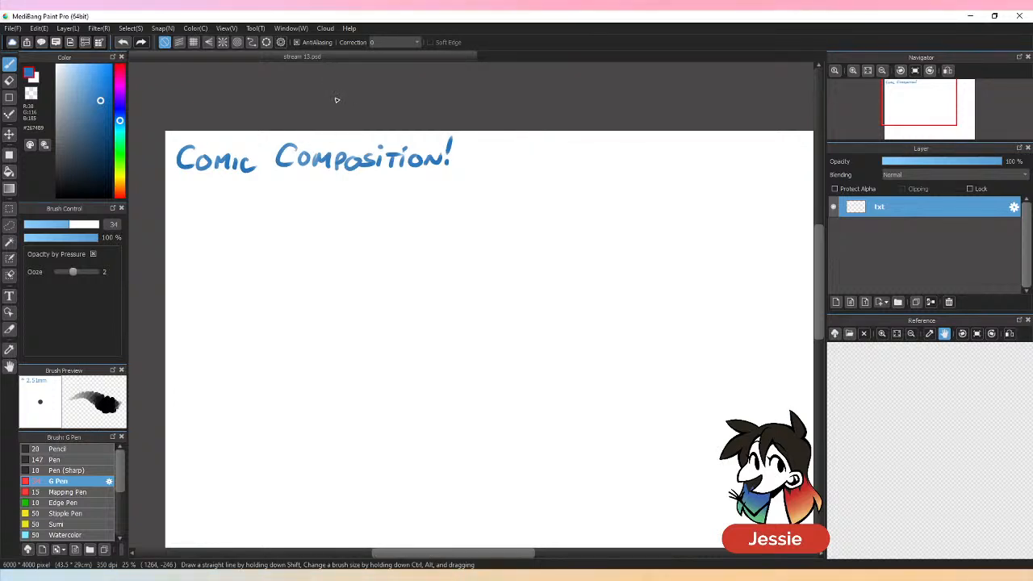
pyautogui.click(58, 225)
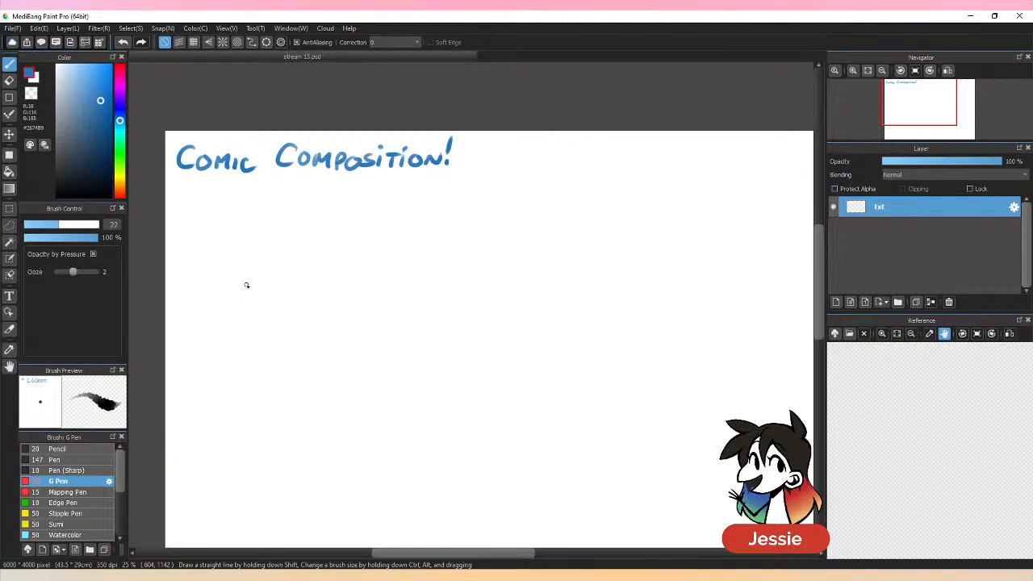
pyautogui.moveTo(199, 192); pyautogui.dragTo(205, 206)
pyautogui.click(218, 203)
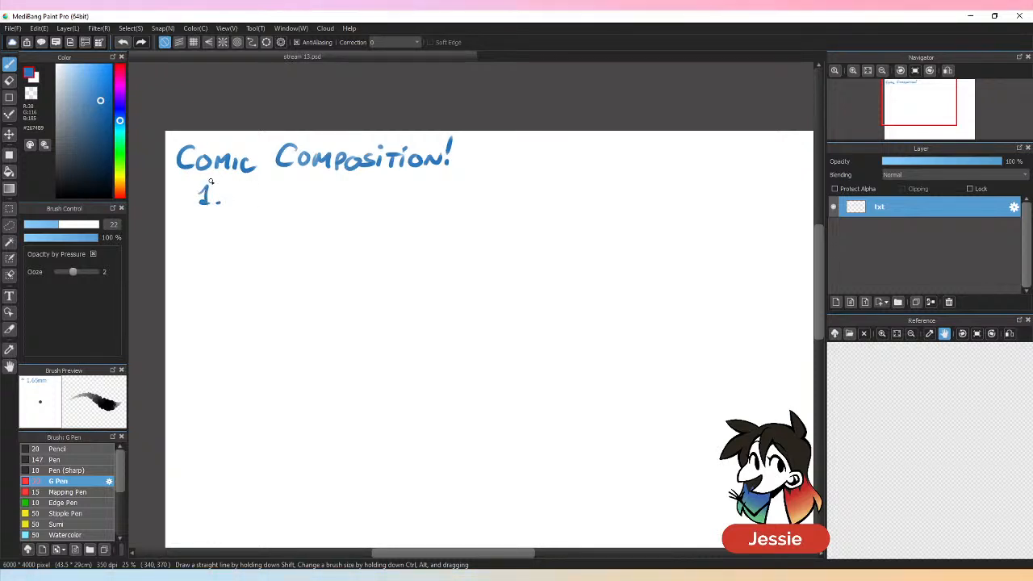
pyautogui.hotkey('ctrl', 'z')
pyautogui.hotkey('ctrl', 'z')
# Step: Handwrite "1. KEEP SPEECH BUBBLES IN MIND" beneath the "Comic Composition!" title
pyautogui.moveTo(205, 193)
pyautogui.mouseDown()
pyautogui.moveTo(210, 204)
pyautogui.moveTo(275, 203)
pyautogui.mouseUp()
pyautogui.click(230, 201)
pyautogui.moveTo(268, 198); pyautogui.dragTo(285, 197)
pyautogui.moveTo(292, 194); pyautogui.dragTo(290, 203)
pyautogui.moveTo(290, 193)
pyautogui.mouseDown()
pyautogui.moveTo(322, 195)
pyautogui.moveTo(317, 203)
pyautogui.mouseUp()
pyautogui.moveTo(331, 193); pyautogui.dragTo(332, 200)
pyautogui.moveTo(347, 195); pyautogui.dragTo(352, 197)
pyautogui.moveTo(357, 193)
pyautogui.mouseDown()
pyautogui.moveTo(356, 204)
pyautogui.moveTo(366, 193)
pyautogui.mouseUp()
pyautogui.moveTo(357, 199); pyautogui.dragTo(385, 204)
pyautogui.moveTo(386, 199); pyautogui.dragTo(394, 198)
pyautogui.moveTo(395, 193)
pyautogui.mouseDown()
pyautogui.moveTo(394, 203)
pyautogui.moveTo(413, 203)
pyautogui.mouseUp()
pyautogui.moveTo(414, 193); pyautogui.dragTo(415, 204)
pyautogui.moveTo(425, 193); pyautogui.dragTo(442, 203)
pyautogui.moveTo(454, 193); pyautogui.dragTo(452, 203)
pyautogui.moveTo(454, 193); pyautogui.dragTo(454, 203)
pyautogui.moveTo(470, 193); pyautogui.dragTo(476, 203)
pyautogui.moveTo(481, 193)
pyautogui.mouseDown()
pyautogui.moveTo(480, 203)
pyautogui.moveTo(518, 204)
pyautogui.mouseUp()
pyautogui.moveTo(525, 204); pyautogui.dragTo(531, 194)
pyautogui.moveTo(546, 195)
pyautogui.mouseDown()
pyautogui.moveTo(544, 204)
pyautogui.moveTo(563, 204)
pyautogui.mouseUp()
pyautogui.moveTo(567, 194)
pyautogui.mouseDown()
pyautogui.moveTo(567, 203)
pyautogui.moveTo(574, 194)
pyautogui.mouseUp()
pyautogui.moveTo(574, 193)
pyautogui.mouseDown()
pyautogui.moveTo(581, 203)
pyautogui.moveTo(583, 194)
pyautogui.mouseUp()
pyautogui.moveTo(589, 194)
pyautogui.mouseDown()
pyautogui.moveTo(599, 200)
pyautogui.moveTo(588, 203)
pyautogui.mouseUp()
pyautogui.moveTo(545, 203)
pyautogui.mouseDown()
pyautogui.moveTo(560, 193)
pyautogui.moveTo(563, 203)
pyautogui.moveTo(554, 187)
pyautogui.moveTo(566, 204)
pyautogui.mouseUp()
pyautogui.press('e')
pyautogui.press('b')
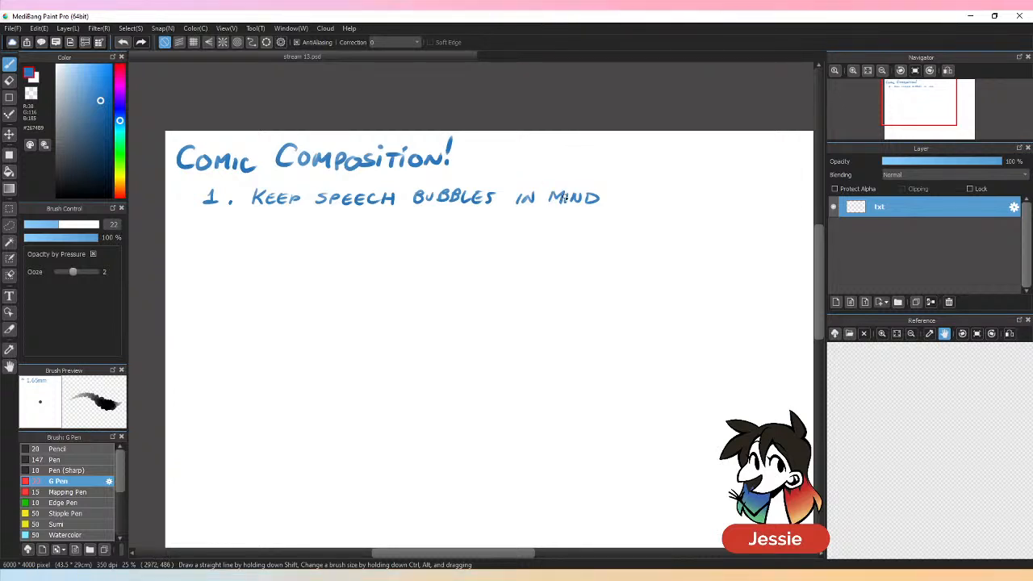
# Step: Handwrite the indented sub-point "↳ LEAVE ROOM FOR THEM TO BE PLACED –" beneath item 1
pyautogui.moveTo(259, 216)
pyautogui.mouseDown()
pyautogui.moveTo(264, 228)
pyautogui.moveTo(311, 228)
pyautogui.moveTo(324, 216)
pyautogui.moveTo(307, 219)
pyautogui.moveTo(311, 229)
pyautogui.moveTo(323, 217)
pyautogui.moveTo(401, 229)
pyautogui.mouseUp()
pyautogui.hotkey('ctrl', 'z')
pyautogui.hotkey('ctrl', 'z')
pyautogui.moveTo(419, 219)
pyautogui.mouseDown()
pyautogui.moveTo(421, 231)
pyautogui.moveTo(433, 216)
pyautogui.moveTo(440, 223)
pyautogui.mouseUp()
pyautogui.moveTo(444, 229)
pyautogui.mouseDown()
pyautogui.moveTo(449, 219)
pyautogui.moveTo(452, 227)
pyautogui.mouseUp()
pyautogui.moveTo(470, 220); pyautogui.dragTo(535, 229)
pyautogui.moveTo(536, 216)
pyautogui.mouseDown()
pyautogui.moveTo(539, 226)
pyautogui.moveTo(544, 216)
pyautogui.mouseUp()
pyautogui.hotkey('ctrl', 'z')
pyautogui.moveTo(552, 218); pyautogui.dragTo(568, 230)
pyautogui.moveTo(587, 218); pyautogui.dragTo(590, 223)
pyautogui.moveTo(609, 218); pyautogui.dragTo(672, 230)
pyautogui.moveTo(671, 221)
pyautogui.mouseDown()
pyautogui.moveTo(673, 230)
pyautogui.moveTo(703, 225)
pyautogui.mouseUp()
# Step: Complete the first sub-point with a handwritten, underlined "PLAN AHEAD!!" after the dash
pyautogui.moveTo(496, 552); pyautogui.dragTo(519, 552)
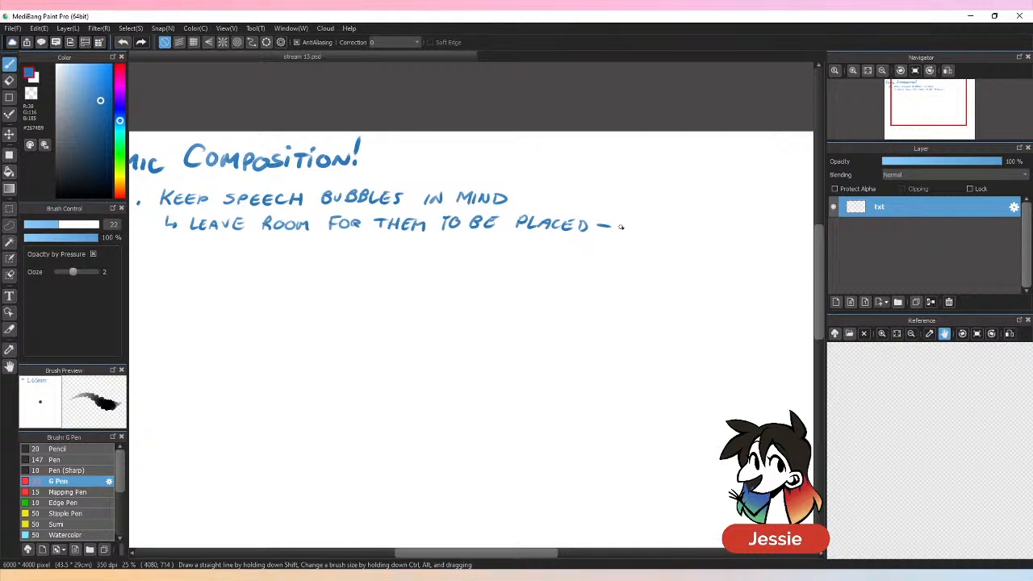
pyautogui.moveTo(620, 216); pyautogui.dragTo(620, 231)
pyautogui.moveTo(621, 216)
pyautogui.mouseDown()
pyautogui.moveTo(726, 229)
pyautogui.moveTo(723, 220)
pyautogui.moveTo(743, 230)
pyautogui.moveTo(796, 218)
pyautogui.moveTo(756, 233)
pyautogui.mouseUp()
pyautogui.click(769, 228)
pyautogui.hotkey('ctrl', '-')
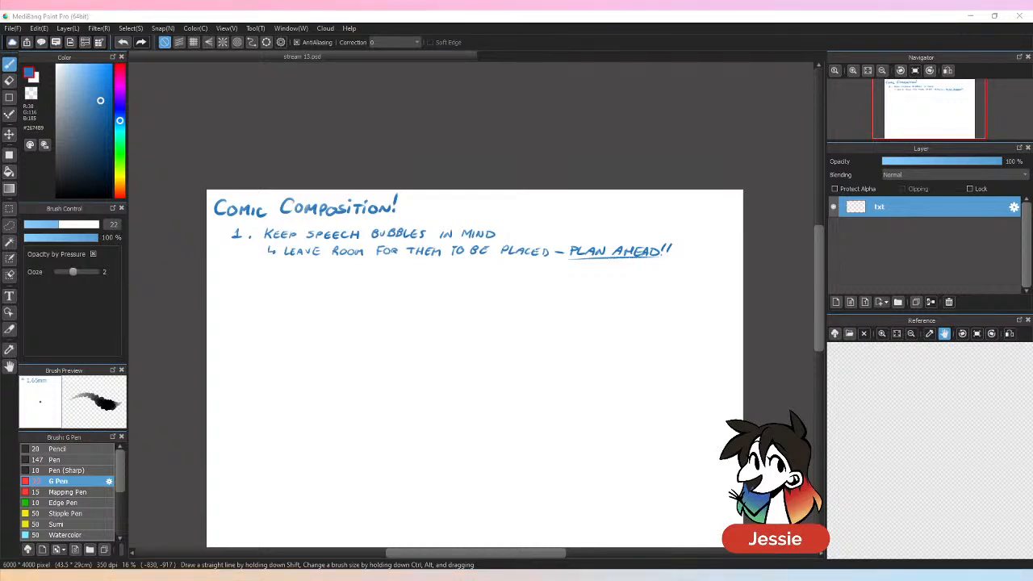
# Step: Handwrite "2. NEED TO MAKE SURE" as the start of a second list item, aligned beneath item 1
pyautogui.hotkey('ctrl', '+')
pyautogui.moveTo(315, 281); pyautogui.dragTo(402, 247)
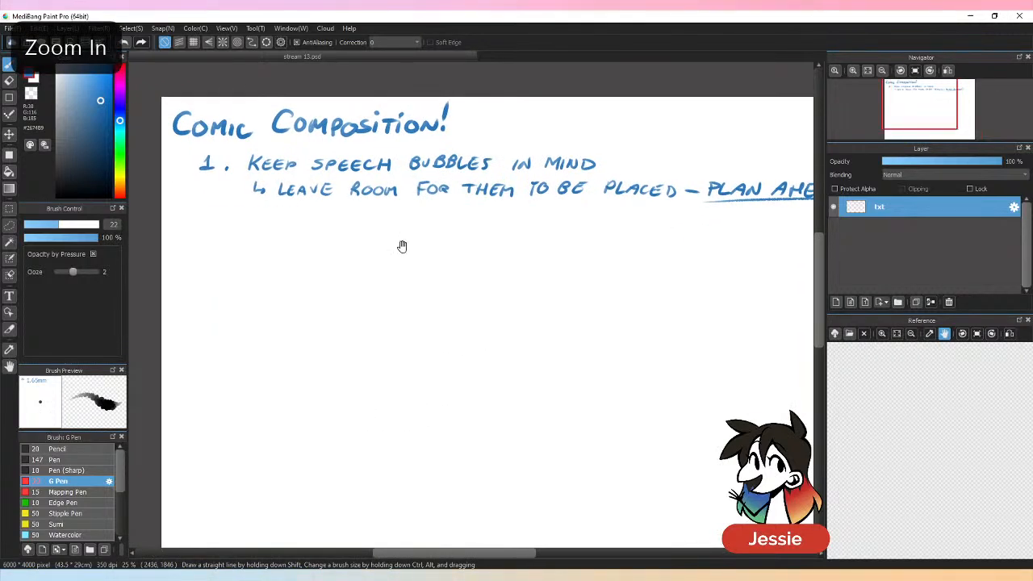
pyautogui.moveTo(201, 226); pyautogui.dragTo(217, 237)
pyautogui.click(222, 234)
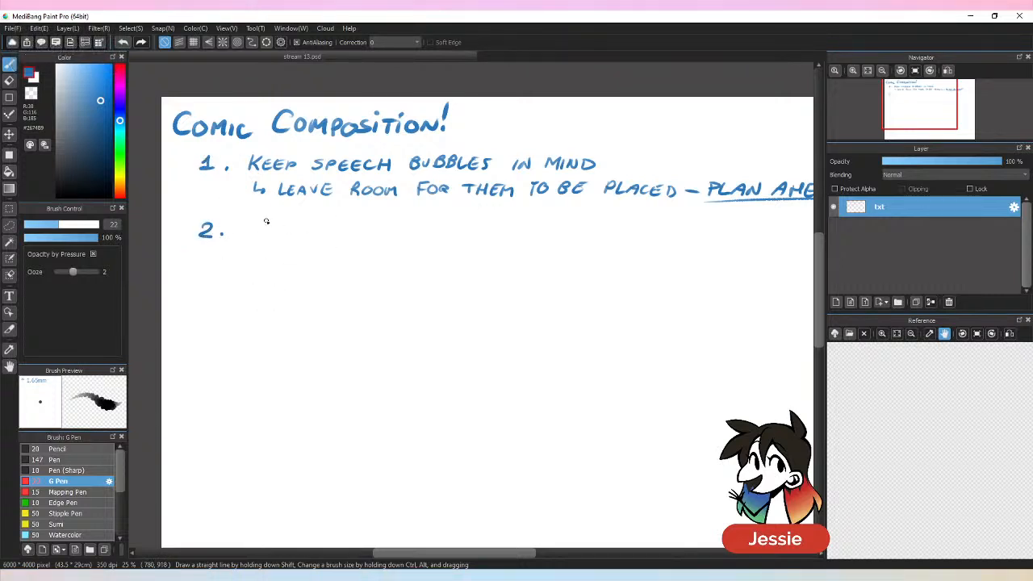
pyautogui.moveTo(244, 236); pyautogui.dragTo(256, 223)
pyautogui.moveTo(262, 222)
pyautogui.mouseDown()
pyautogui.moveTo(271, 236)
pyautogui.moveTo(271, 222)
pyautogui.mouseUp()
pyautogui.moveTo(262, 230); pyautogui.dragTo(279, 229)
pyautogui.moveTo(273, 235); pyautogui.dragTo(284, 235)
pyautogui.moveTo(285, 224)
pyautogui.mouseDown()
pyautogui.moveTo(285, 235)
pyautogui.moveTo(322, 223)
pyautogui.moveTo(316, 235)
pyautogui.mouseUp()
pyautogui.moveTo(327, 224); pyautogui.dragTo(376, 223)
pyautogui.moveTo(376, 223); pyautogui.dragTo(388, 234)
pyautogui.moveTo(397, 224); pyautogui.dragTo(404, 235)
pyautogui.moveTo(408, 224)
pyautogui.mouseDown()
pyautogui.moveTo(415, 235)
pyautogui.moveTo(467, 225)
pyautogui.mouseUp()
pyautogui.moveTo(470, 224); pyautogui.dragTo(478, 224)
pyautogui.moveTo(470, 230); pyautogui.dragTo(510, 235)
# Step: Continue item 2 with "YOUR ACTION IS KEPT" and underline the word "ACTION"
pyautogui.moveTo(517, 225)
pyautogui.mouseDown()
pyautogui.moveTo(509, 243)
pyautogui.moveTo(546, 228)
pyautogui.mouseUp()
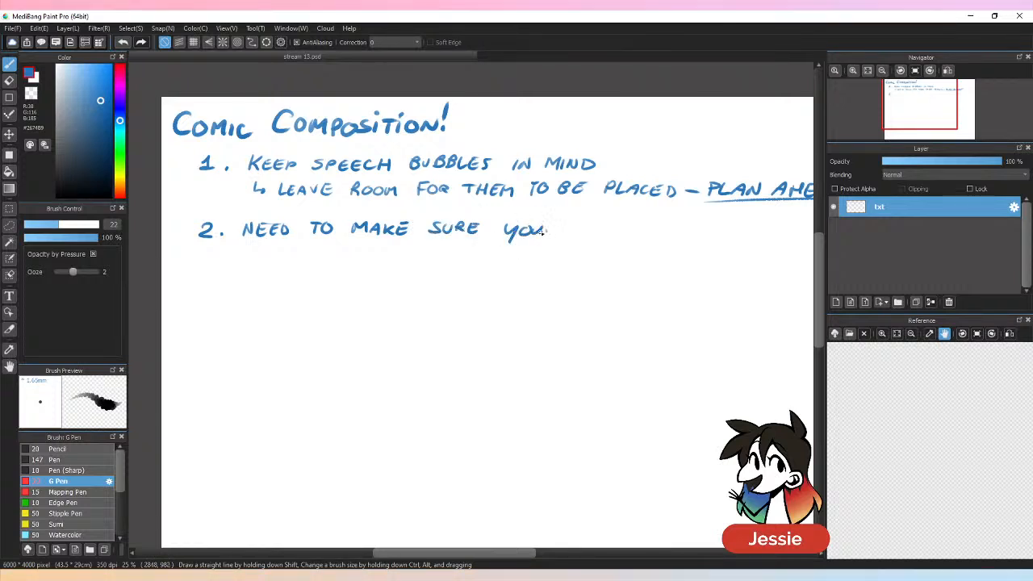
pyautogui.hotkey('ctrl', 'z')
pyautogui.moveTo(536, 229); pyautogui.dragTo(644, 226)
pyautogui.moveTo(570, 238)
pyautogui.mouseDown()
pyautogui.moveTo(737, 229)
pyautogui.moveTo(729, 232)
pyautogui.mouseUp()
pyautogui.moveTo(748, 225)
pyautogui.mouseDown()
pyautogui.moveTo(744, 236)
pyautogui.moveTo(755, 222)
pyautogui.mouseUp()
# Step: Finish item 2 with a handwritten, underlined "SUPER CLEAR"
pyautogui.moveTo(493, 553); pyautogui.dragTo(531, 555)
pyautogui.moveTo(641, 219); pyautogui.dragTo(629, 231)
pyautogui.moveTo(638, 221); pyautogui.dragTo(661, 231)
pyautogui.moveTo(660, 226); pyautogui.dragTo(767, 226)
pyautogui.moveTo(633, 242); pyautogui.dragTo(768, 239)
pyautogui.click(789, 239)
pyautogui.hotkey('ctrl', '-')
pyautogui.moveTo(505, 381); pyautogui.dragTo(595, 354)
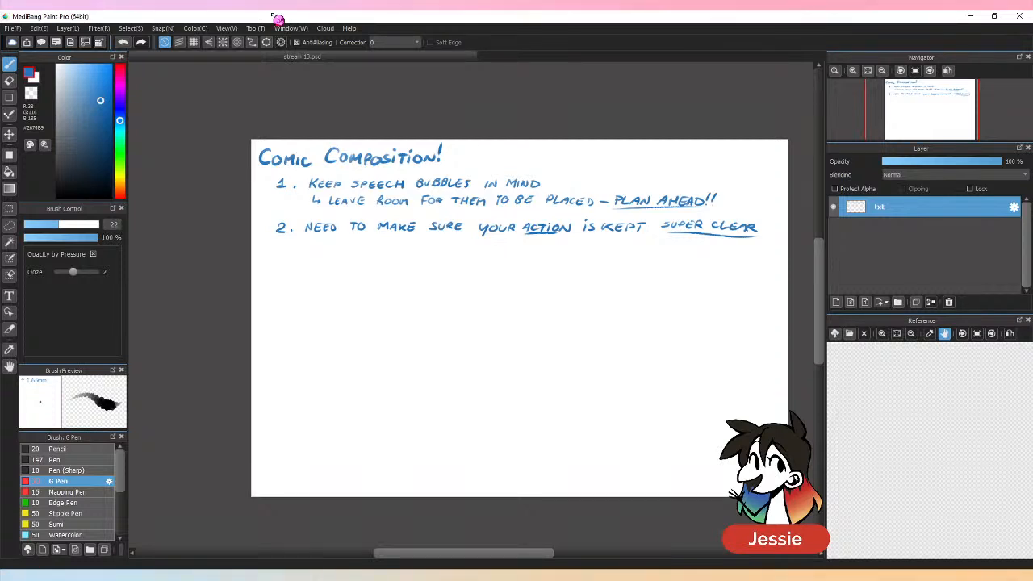
# Step: Handwrite the underlined sub-point "↳ SHOW, DON'T TELL" beneath item 2, trimming its comma with the eraser
pyautogui.hotkey('ctrl', '+')
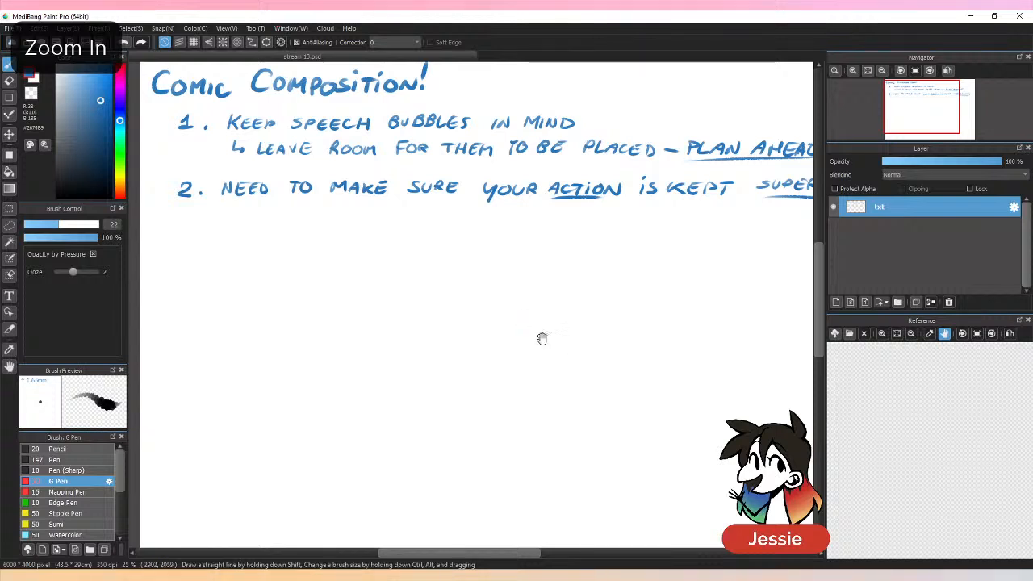
pyautogui.moveTo(544, 353)
pyautogui.mouseDown()
pyautogui.moveTo(493, 366)
pyautogui.moveTo(503, 363)
pyautogui.mouseUp()
pyautogui.moveTo(181, 210)
pyautogui.mouseDown()
pyautogui.moveTo(183, 223)
pyautogui.moveTo(194, 220)
pyautogui.mouseUp()
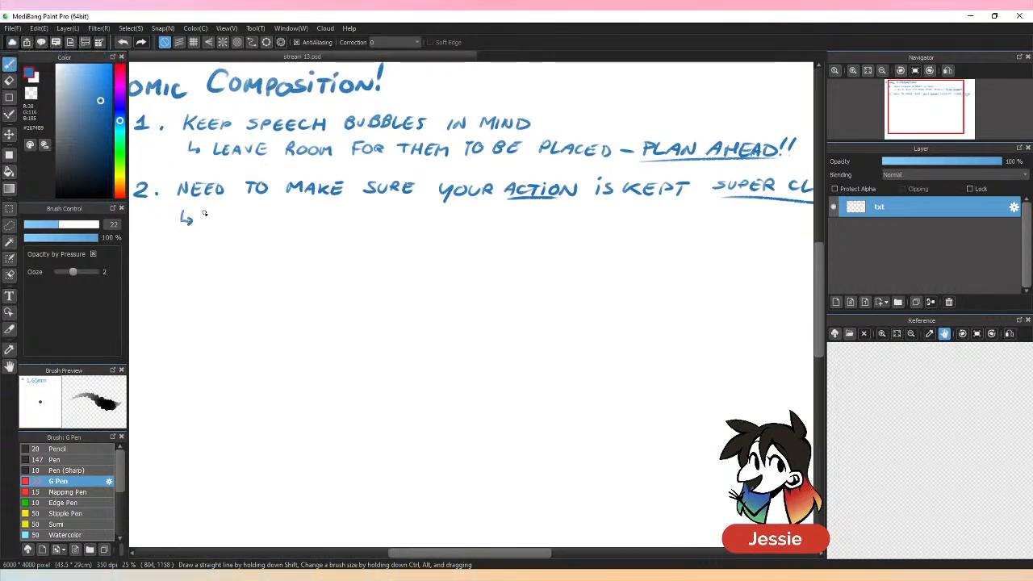
pyautogui.moveTo(213, 214)
pyautogui.mouseDown()
pyautogui.moveTo(205, 227)
pyautogui.moveTo(255, 215)
pyautogui.moveTo(253, 230)
pyautogui.moveTo(276, 227)
pyautogui.mouseUp()
pyautogui.moveTo(277, 217)
pyautogui.mouseDown()
pyautogui.moveTo(278, 228)
pyautogui.moveTo(298, 217)
pyautogui.moveTo(320, 228)
pyautogui.mouseUp()
pyautogui.hotkey('ctrl', 'z')
pyautogui.hotkey('ctrl', 'z')
pyautogui.moveTo(321, 228)
pyautogui.mouseDown()
pyautogui.moveTo(322, 216)
pyautogui.moveTo(337, 229)
pyautogui.mouseUp()
pyautogui.moveTo(330, 215); pyautogui.dragTo(383, 215)
pyautogui.moveTo(376, 214); pyautogui.dragTo(379, 226)
pyautogui.moveTo(381, 215); pyautogui.dragTo(410, 226)
pyautogui.moveTo(413, 215); pyautogui.dragTo(420, 226)
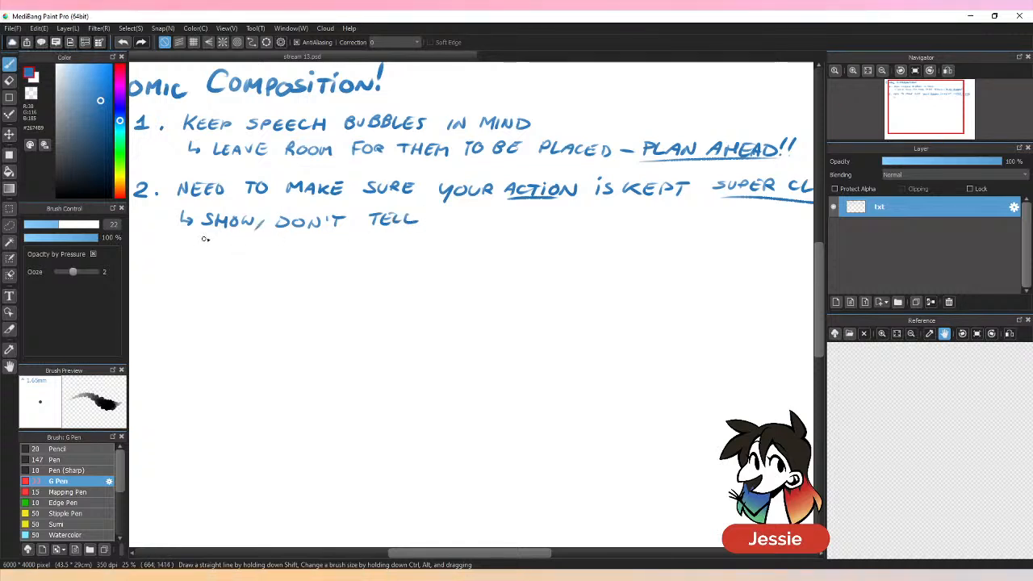
pyautogui.moveTo(202, 233); pyautogui.dragTo(433, 227)
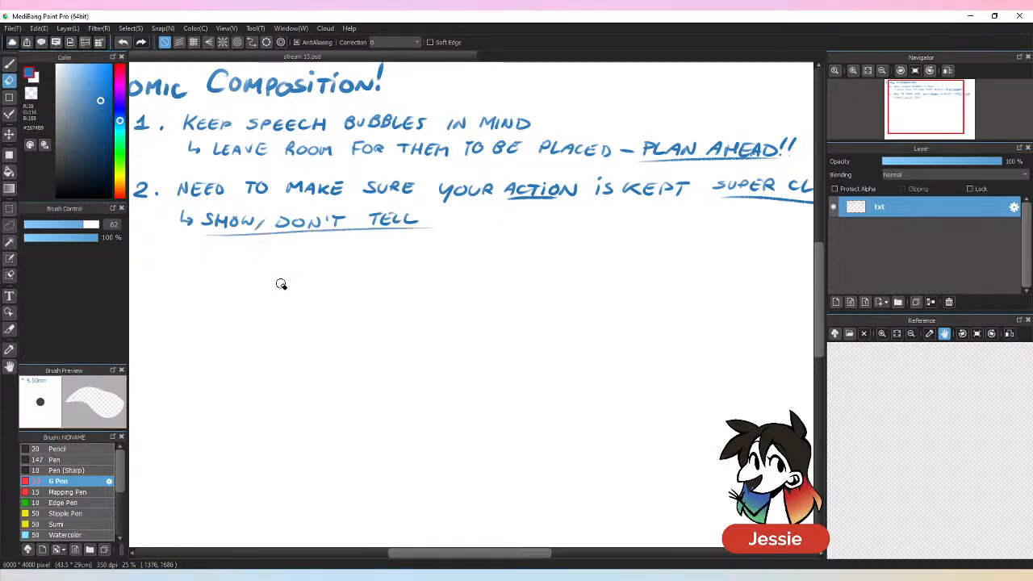
pyautogui.press('e')
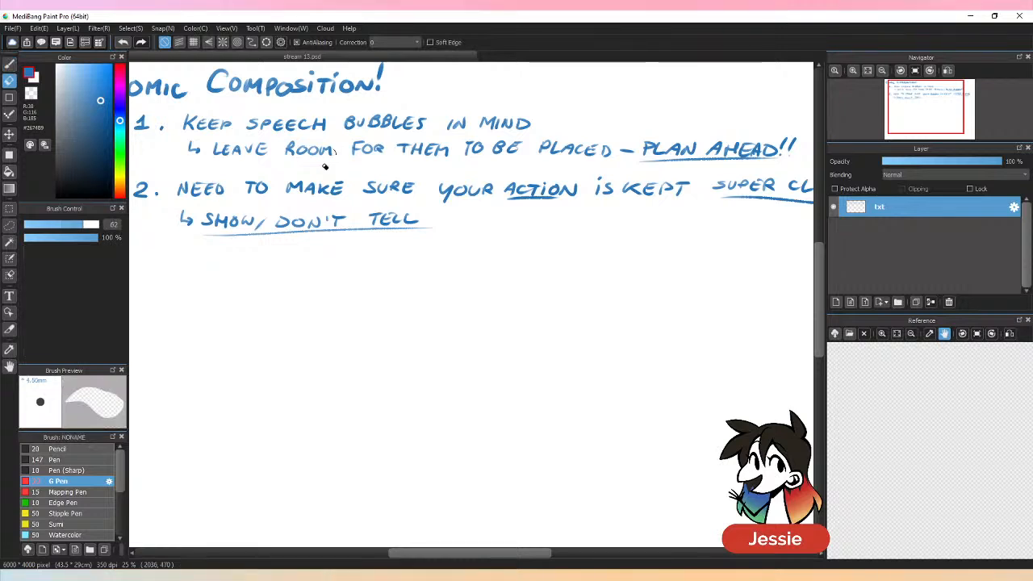
pyautogui.press('b')
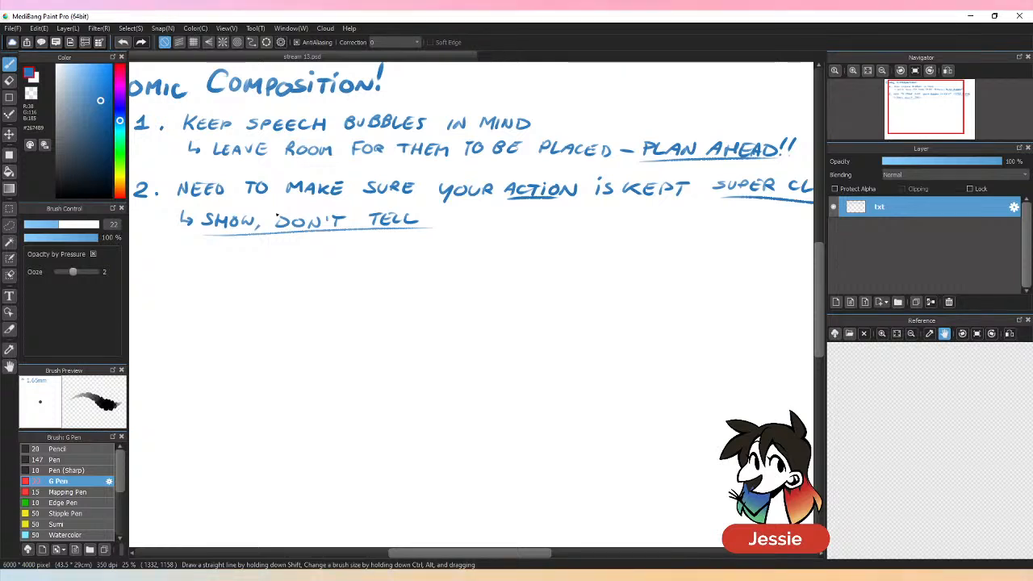
pyautogui.hotkey('ctrl', '-')
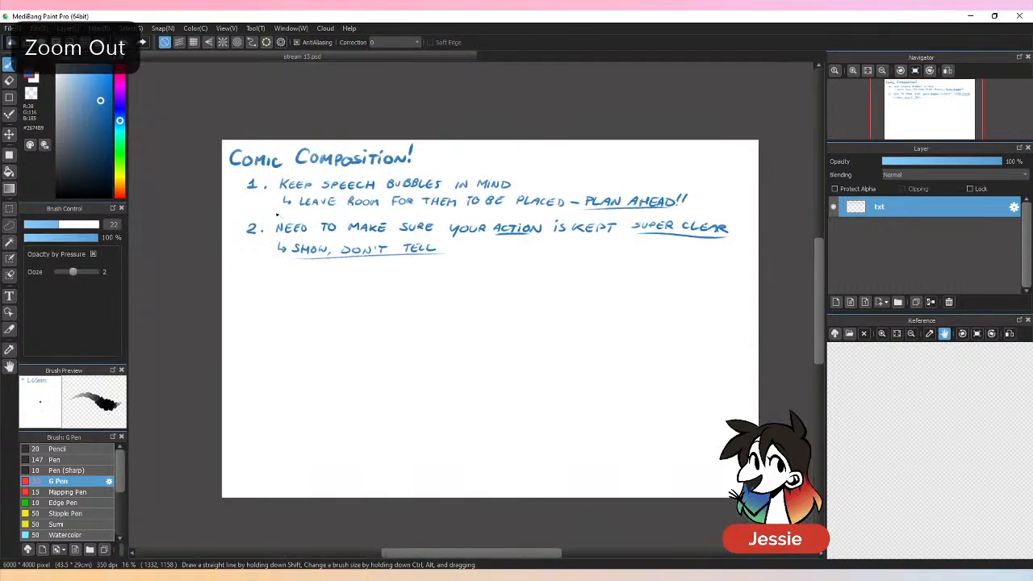
pyautogui.moveTo(592, 294); pyautogui.dragTo(552, 302)
pyautogui.moveTo(323, 243)
pyautogui.mouseDown()
pyautogui.moveTo(363, 266)
pyautogui.moveTo(235, 263)
pyautogui.moveTo(354, 242)
pyautogui.moveTo(409, 259)
pyautogui.mouseUp()
pyautogui.hotkey('ctrl', 'z')
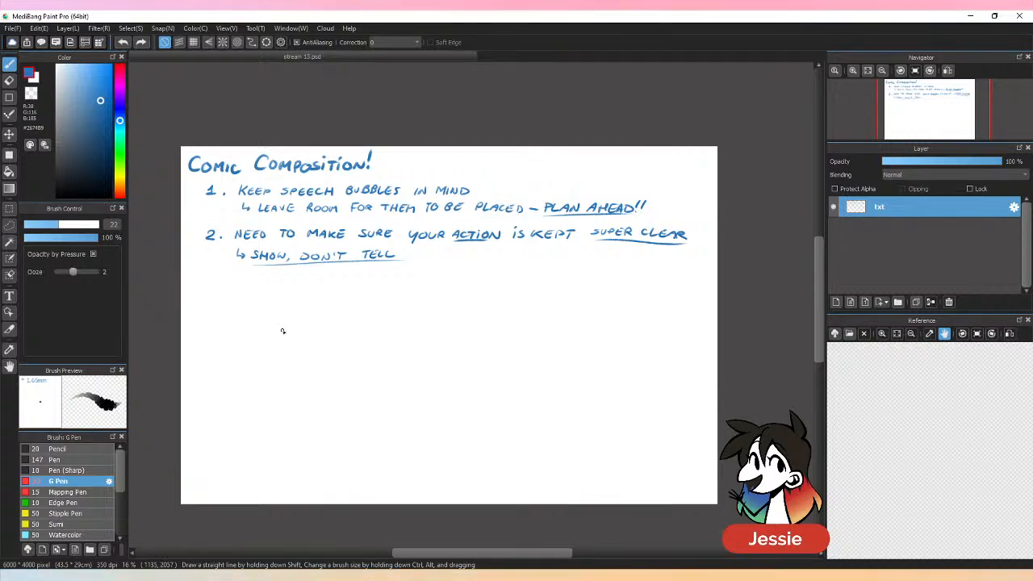
# Step: Handwrite a second sub-point "↳ 180 RULE" beneath "SHOW, DON'T TELL"
pyautogui.hotkey('ctrl', '+')
pyautogui.moveTo(372, 276); pyautogui.dragTo(512, 280)
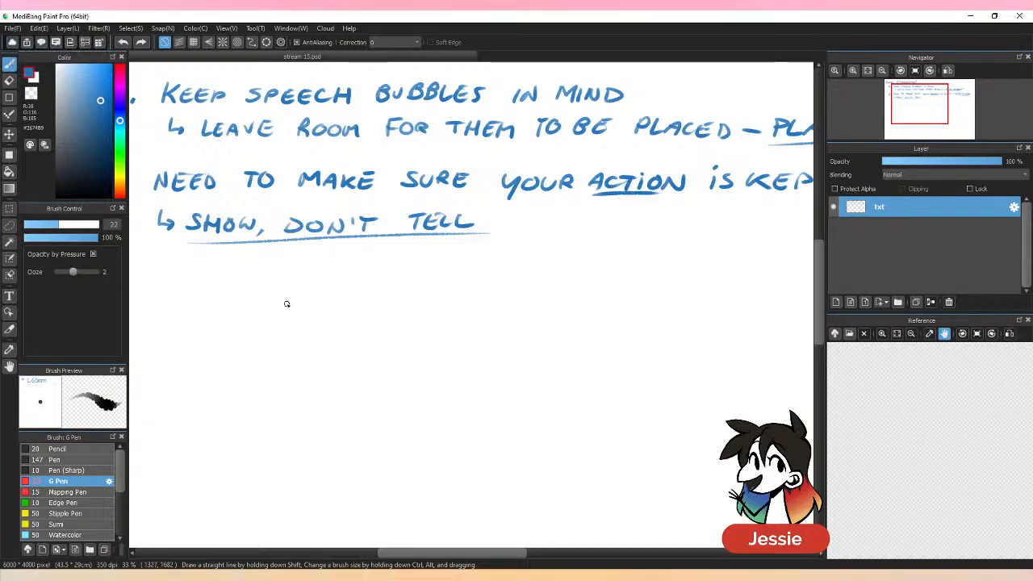
pyautogui.moveTo(286, 302); pyautogui.dragTo(544, 311)
pyautogui.moveTo(342, 281); pyautogui.dragTo(356, 297)
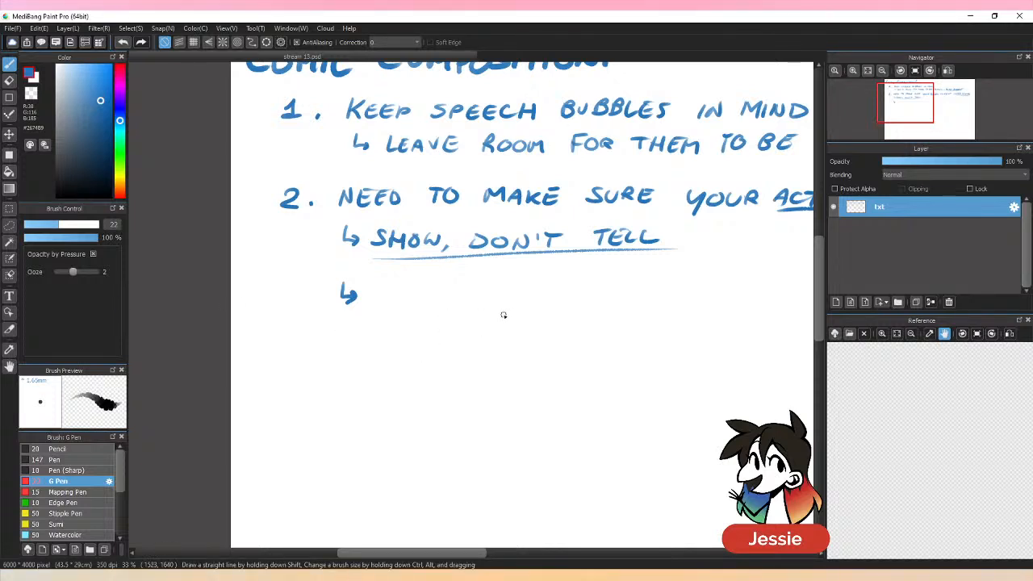
pyautogui.moveTo(375, 289)
pyautogui.mouseDown()
pyautogui.moveTo(402, 305)
pyautogui.moveTo(398, 291)
pyautogui.moveTo(413, 305)
pyautogui.moveTo(501, 295)
pyautogui.mouseUp()
pyautogui.hotkey('ctrl', 'z')
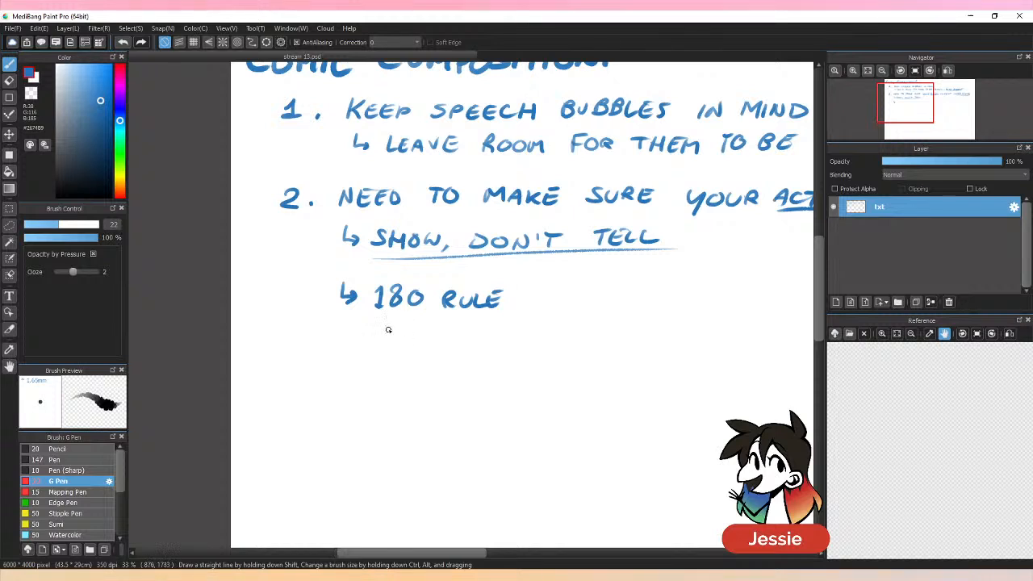
# Step: Handwrite "> KEEP ALL DIRECTIONS CONSISTENT" beneath "180 RULE", underline "CONSISTENT" and erase the underline's excess end
pyautogui.moveTo(385, 326); pyautogui.dragTo(386, 337)
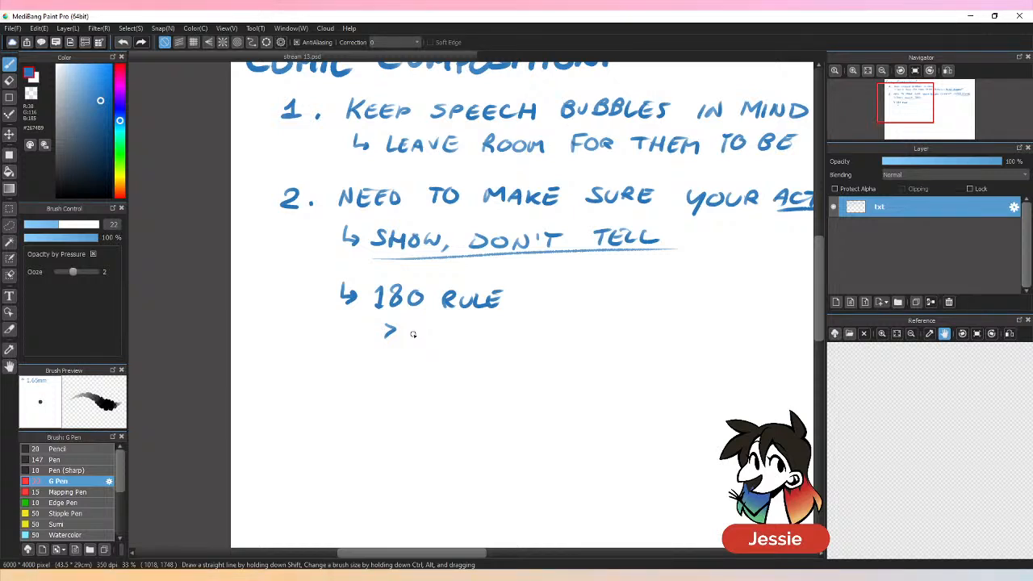
pyautogui.moveTo(408, 324)
pyautogui.mouseDown()
pyautogui.moveTo(415, 339)
pyautogui.moveTo(462, 330)
pyautogui.mouseUp()
pyautogui.moveTo(528, 386); pyautogui.dragTo(385, 339)
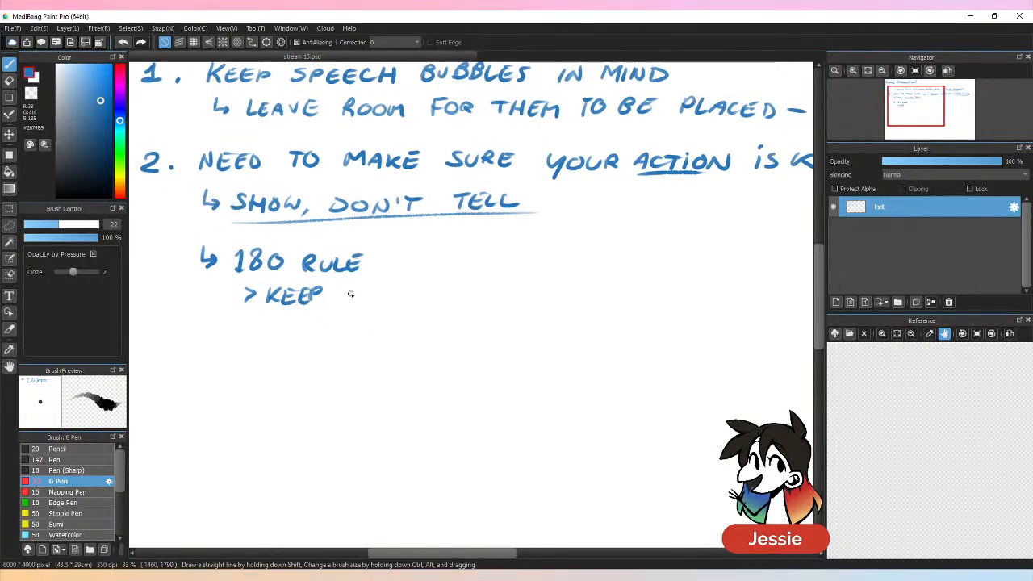
pyautogui.moveTo(345, 301)
pyautogui.mouseDown()
pyautogui.moveTo(355, 291)
pyautogui.moveTo(376, 302)
pyautogui.mouseUp()
pyautogui.moveTo(381, 287)
pyautogui.mouseDown()
pyautogui.moveTo(486, 303)
pyautogui.moveTo(513, 294)
pyautogui.moveTo(602, 301)
pyautogui.moveTo(619, 291)
pyautogui.moveTo(671, 291)
pyautogui.moveTo(683, 304)
pyautogui.moveTo(733, 294)
pyautogui.mouseUp()
pyautogui.moveTo(569, 314)
pyautogui.mouseDown()
pyautogui.moveTo(841, 317)
pyautogui.moveTo(732, 314)
pyautogui.moveTo(779, 312)
pyautogui.mouseUp()
pyautogui.press('e')
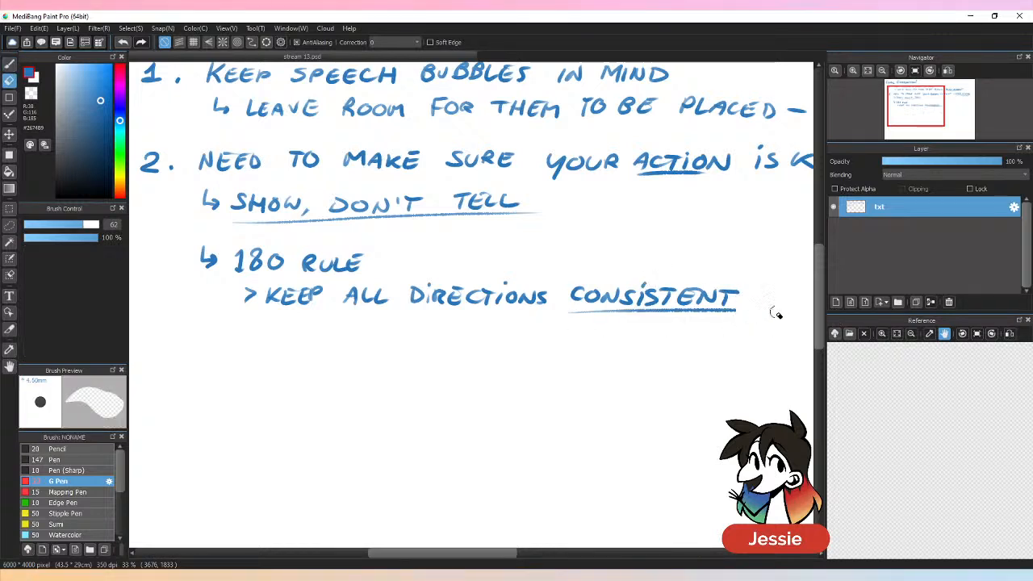
pyautogui.press('b')
pyautogui.scroll(-2, 826, 267)
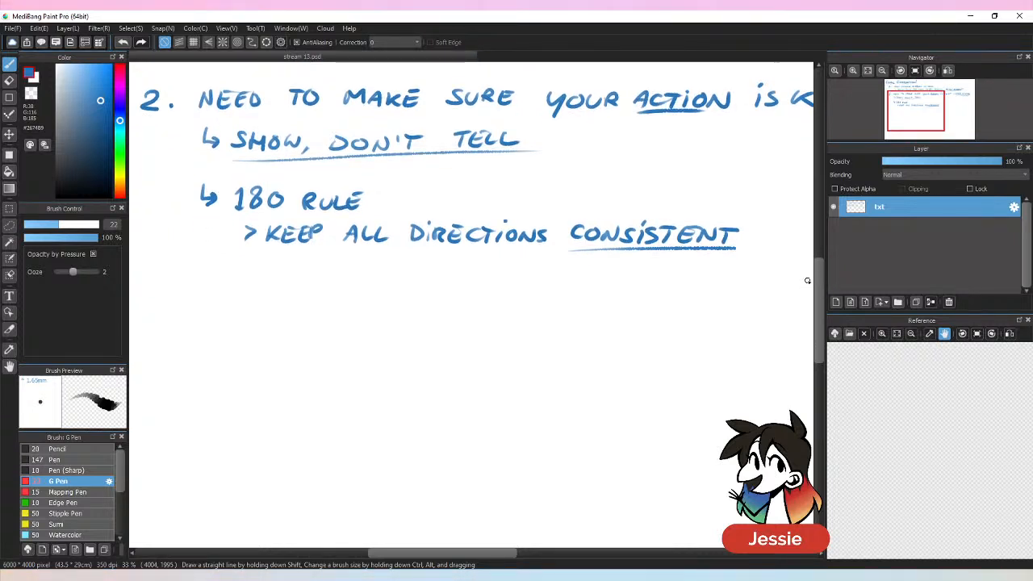
# Step: Draw two rectangular comic panels side by side beneath the "KEEP ALL DIRECTIONS CONSISTENT" note
pyautogui.hotkey('ctrl', '-')
pyautogui.moveTo(673, 355)
pyautogui.mouseDown()
pyautogui.moveTo(463, 498)
pyautogui.moveTo(575, 431)
pyautogui.moveTo(595, 380)
pyautogui.mouseUp()
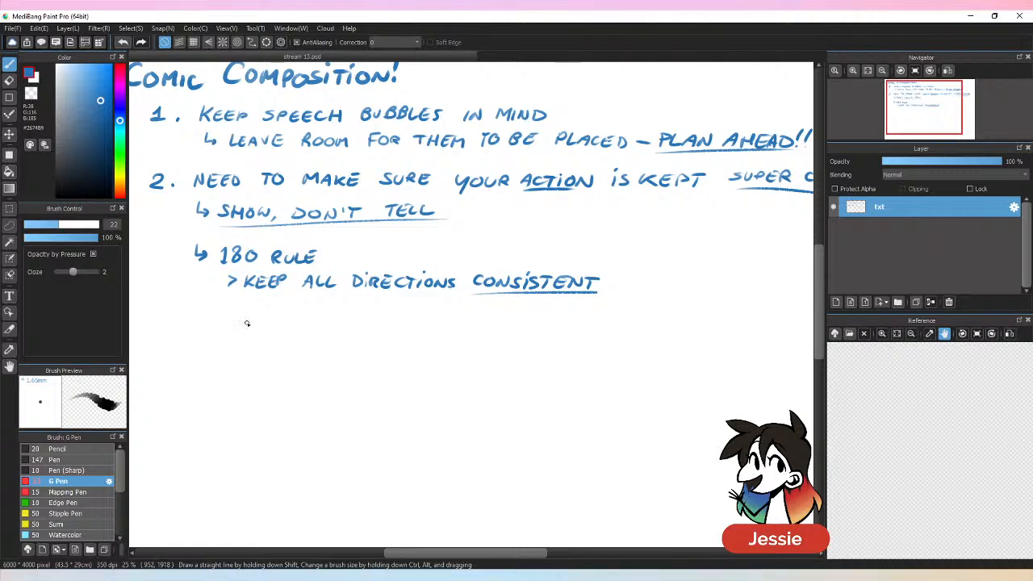
pyautogui.moveTo(249, 380)
pyautogui.mouseDown()
pyautogui.moveTo(251, 307)
pyautogui.moveTo(397, 303)
pyautogui.mouseUp()
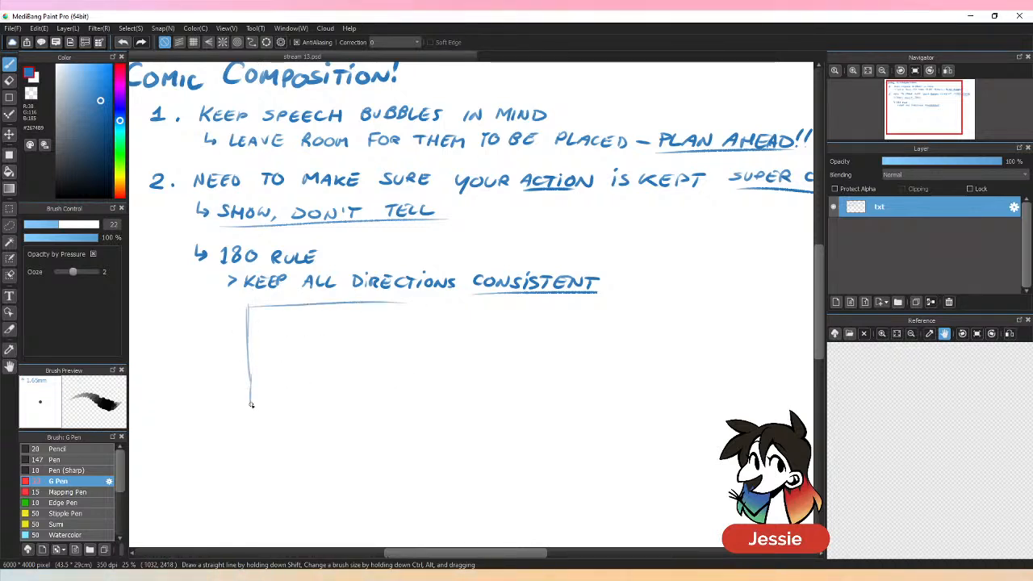
pyautogui.moveTo(250, 401); pyautogui.dragTo(394, 397)
pyautogui.moveTo(396, 305); pyautogui.dragTo(394, 391)
pyautogui.moveTo(413, 304); pyautogui.dragTo(412, 389)
pyautogui.moveTo(414, 305); pyautogui.dragTo(552, 305)
pyautogui.moveTo(413, 394); pyautogui.dragTo(546, 394)
pyautogui.moveTo(548, 309); pyautogui.dragTo(549, 394)
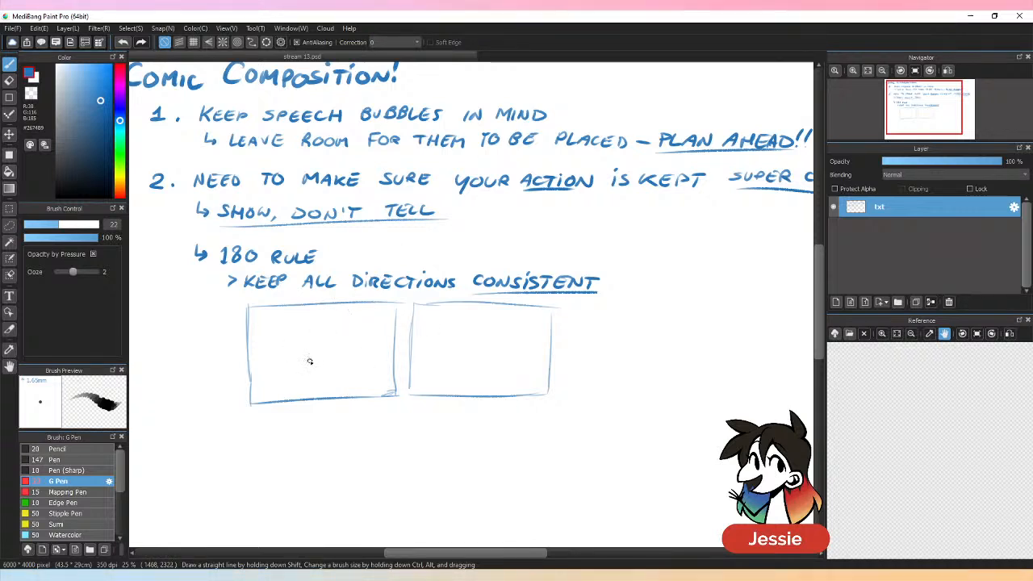
# Step: Draw a running stick figure facing right in the left panel, redoing its legs until the back one bends behind it
pyautogui.moveTo(292, 333)
pyautogui.mouseDown()
pyautogui.moveTo(292, 371)
pyautogui.moveTo(282, 353)
pyautogui.moveTo(314, 343)
pyautogui.moveTo(279, 384)
pyautogui.mouseUp()
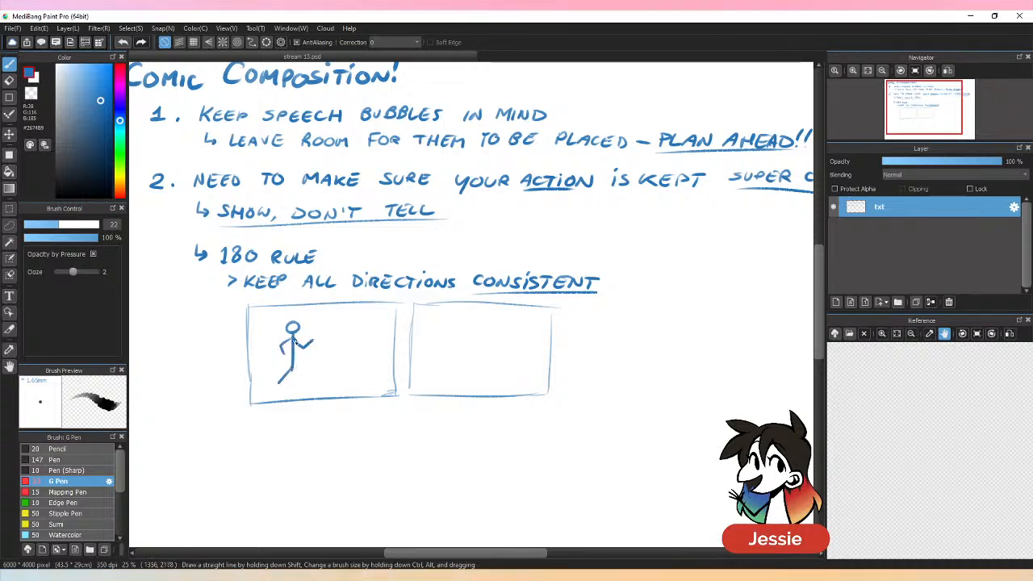
pyautogui.hotkey('ctrl', 'z')
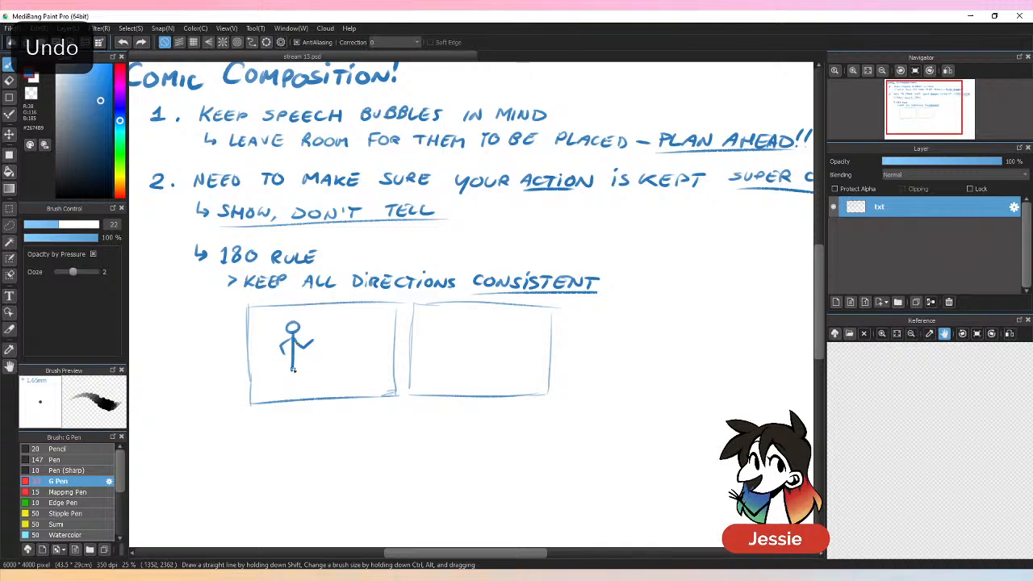
pyautogui.moveTo(292, 362)
pyautogui.mouseDown()
pyautogui.moveTo(307, 388)
pyautogui.moveTo(319, 380)
pyautogui.moveTo(272, 381)
pyautogui.mouseUp()
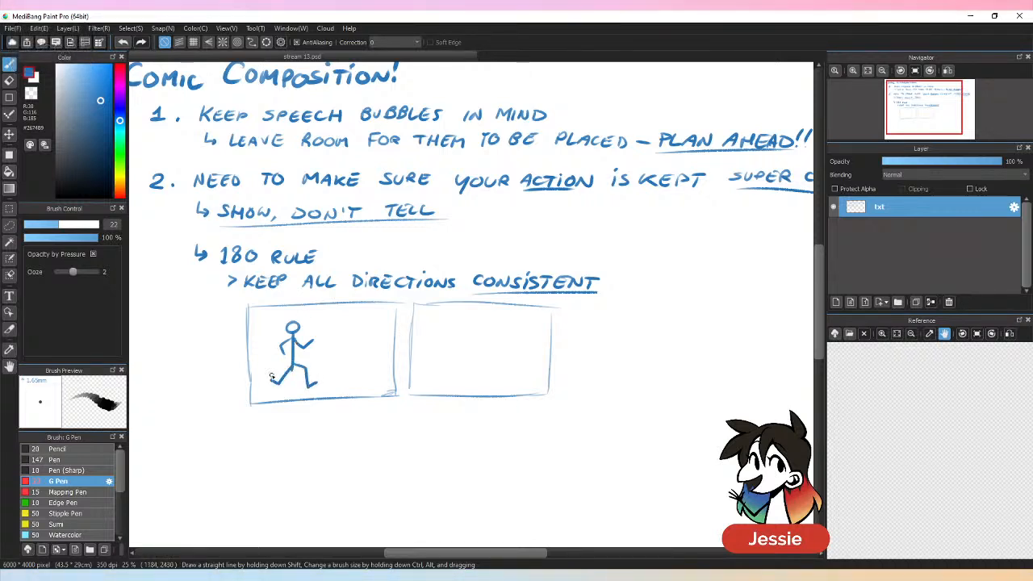
pyautogui.hotkey('ctrl', 'z')
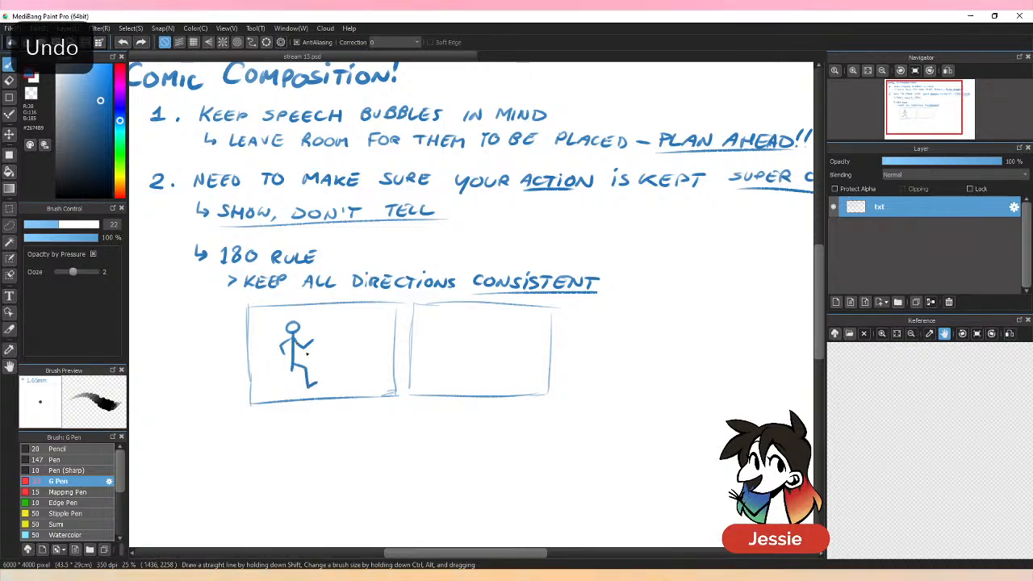
pyautogui.press('e')
pyautogui.press('b')
pyautogui.moveTo(295, 374); pyautogui.dragTo(268, 376)
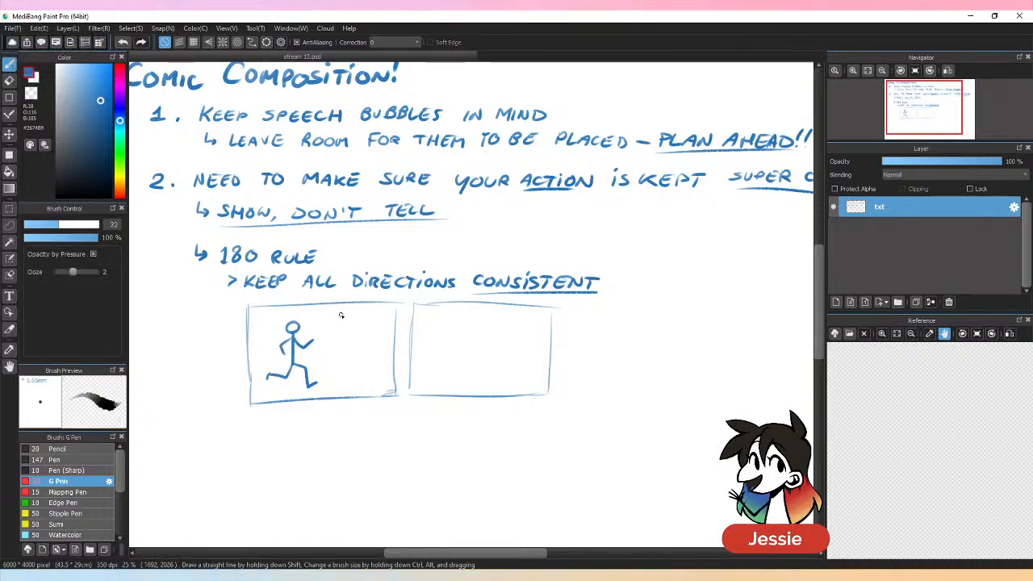
# Step: Draw a doorway with an open door in front of the running figure in the left panel
pyautogui.moveTo(341, 316); pyautogui.dragTo(340, 378)
pyautogui.moveTo(336, 312); pyautogui.dragTo(369, 311)
pyautogui.moveTo(368, 312); pyautogui.dragTo(364, 392)
pyautogui.moveTo(340, 360); pyautogui.dragTo(341, 392)
pyautogui.moveTo(337, 315); pyautogui.dragTo(334, 392)
pyautogui.moveTo(336, 314)
pyautogui.mouseDown()
pyautogui.moveTo(367, 309)
pyautogui.moveTo(368, 379)
pyautogui.mouseUp()
pyautogui.moveTo(339, 316); pyautogui.dragTo(319, 307)
pyautogui.moveTo(319, 307)
pyautogui.mouseDown()
pyautogui.moveTo(322, 399)
pyautogui.moveTo(356, 390)
pyautogui.mouseUp()
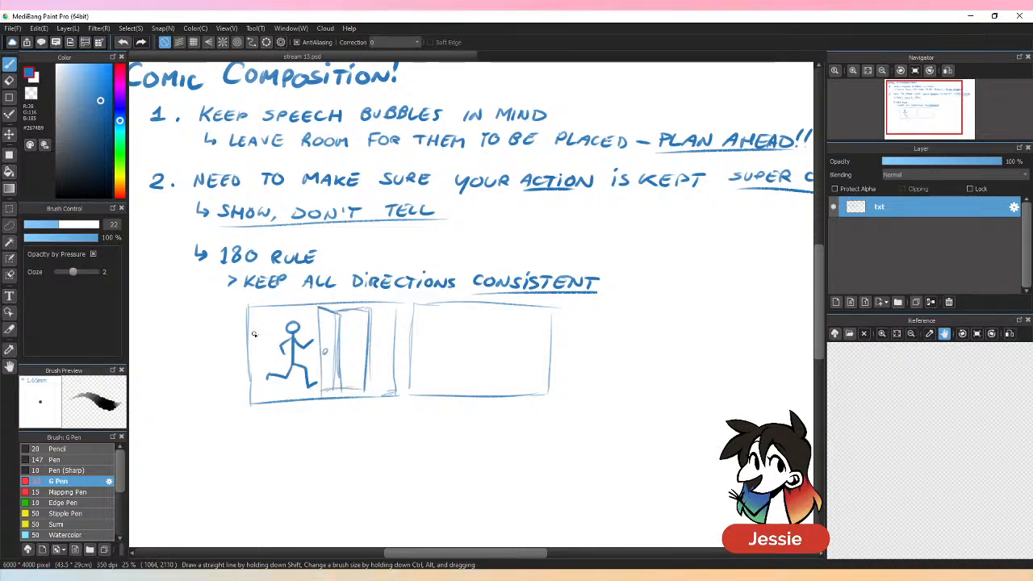
# Step: Add a direction arrow pointing right from the runner's head toward the doorway, undoing the misplaced strokes
pyautogui.moveTo(253, 333); pyautogui.dragTo(280, 333)
pyautogui.moveTo(272, 328)
pyautogui.mouseDown()
pyautogui.moveTo(274, 343)
pyautogui.moveTo(355, 327)
pyautogui.moveTo(349, 334)
pyautogui.mouseUp()
pyautogui.hotkey('ctrl', 'z')
pyautogui.hotkey('ctrl', 'z')
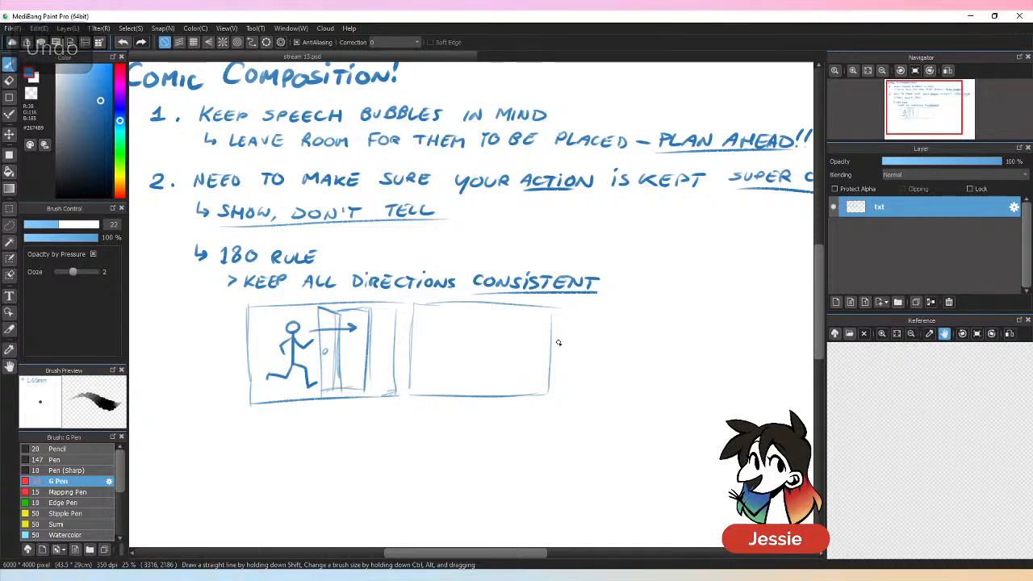
# Step: Draw a doorway, a standing stick figure and a left-pointing arrow in the right panel, and mark the row with an X
pyautogui.moveTo(479, 315)
pyautogui.mouseDown()
pyautogui.moveTo(511, 334)
pyautogui.moveTo(511, 378)
pyautogui.mouseUp()
pyautogui.moveTo(479, 314); pyautogui.dragTo(477, 375)
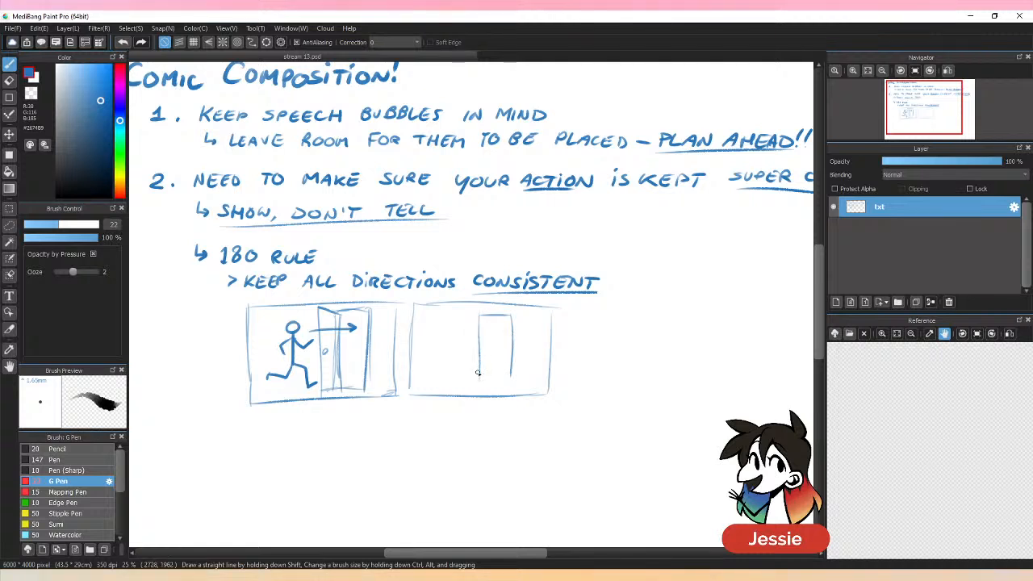
pyautogui.moveTo(467, 321); pyautogui.dragTo(465, 376)
pyautogui.moveTo(457, 356)
pyautogui.mouseDown()
pyautogui.moveTo(475, 355)
pyautogui.moveTo(459, 387)
pyautogui.moveTo(479, 388)
pyautogui.mouseUp()
pyautogui.moveTo(565, 321); pyautogui.dragTo(576, 333)
pyautogui.moveTo(576, 321); pyautogui.dragTo(564, 334)
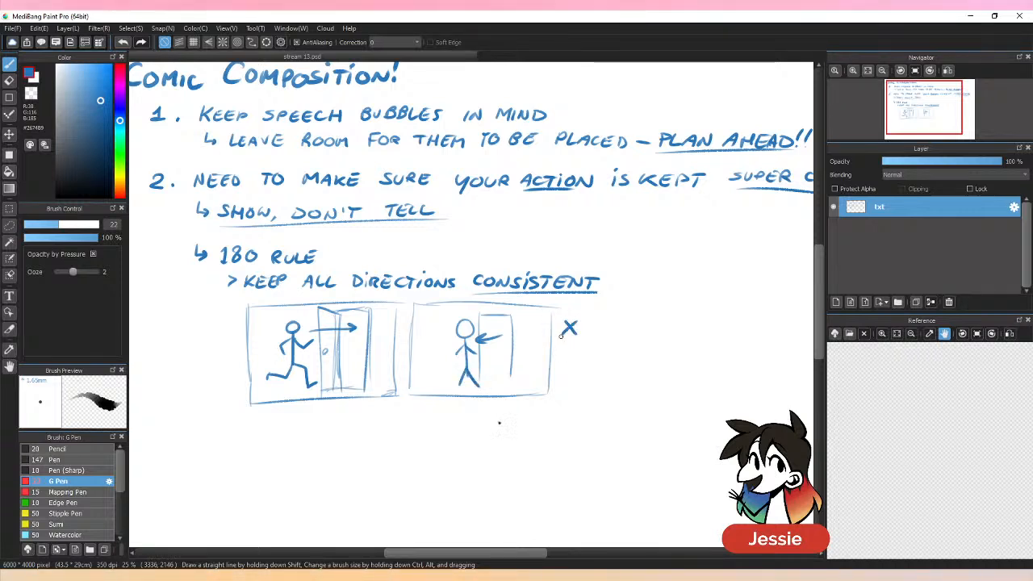
# Step: Lasso the running-figure panel, duplicate it onto a new layer and place the copy directly beneath the original
pyautogui.scroll(-3, 429, 385)
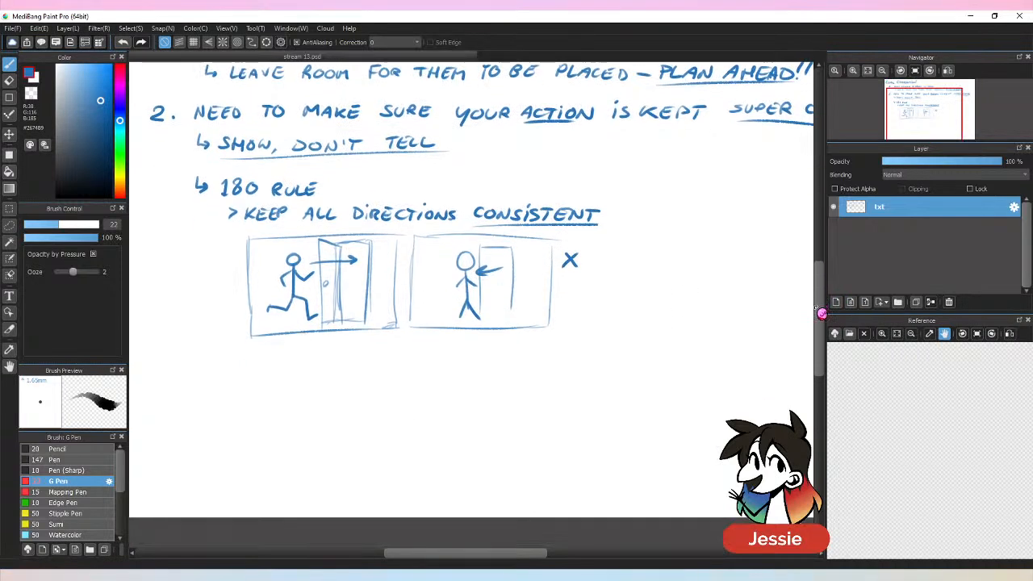
pyautogui.click(12, 226)
pyautogui.moveTo(257, 228)
pyautogui.mouseDown()
pyautogui.moveTo(329, 374)
pyautogui.moveTo(414, 325)
pyautogui.moveTo(402, 226)
pyautogui.mouseUp()
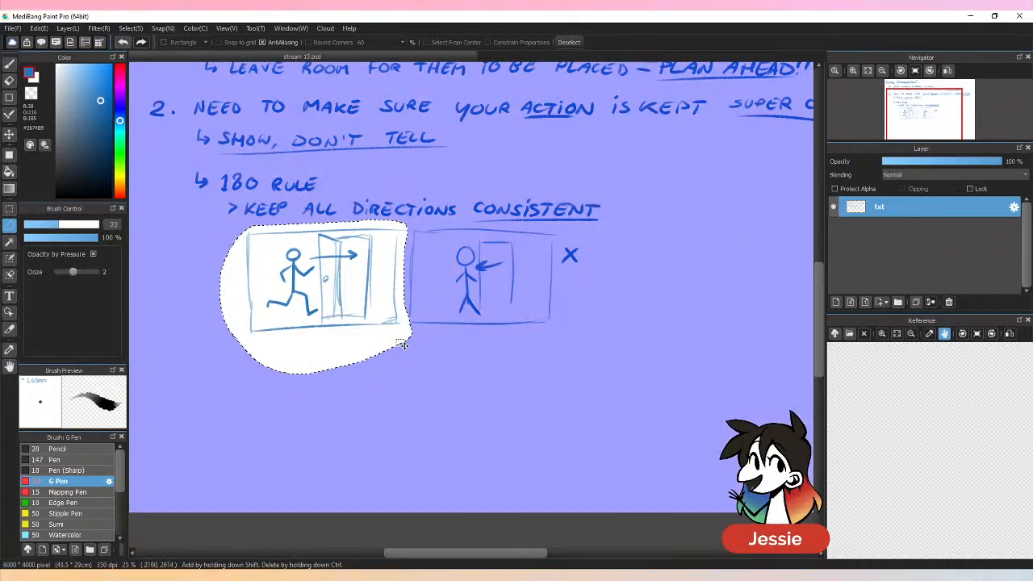
pyautogui.hotkey('ctrl', 'c')
pyautogui.hotkey('ctrl', 'v')
pyautogui.press('v')
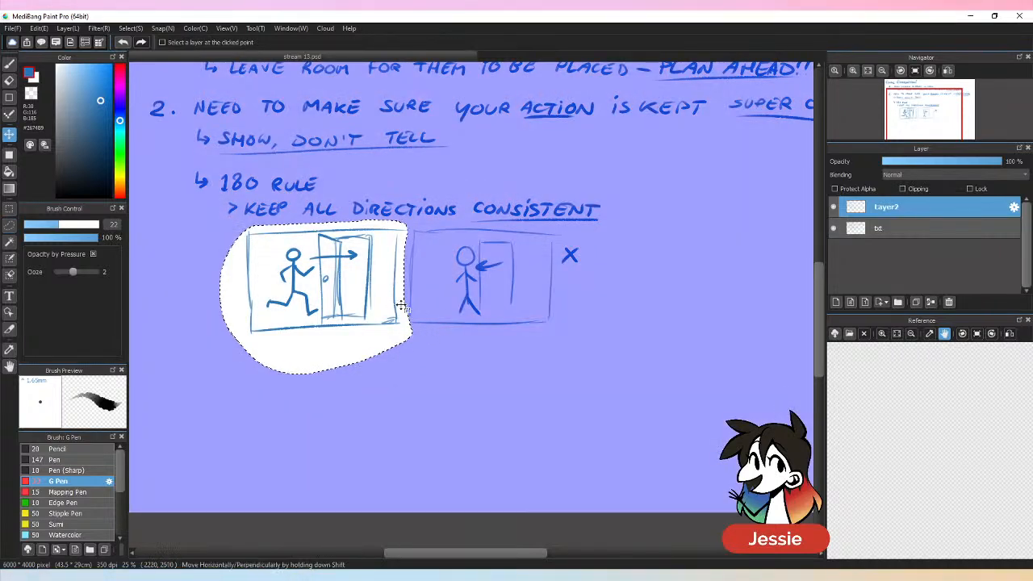
pyautogui.moveTo(378, 280); pyautogui.dragTo(377, 396)
pyautogui.hotkey('ctrl', 'd')
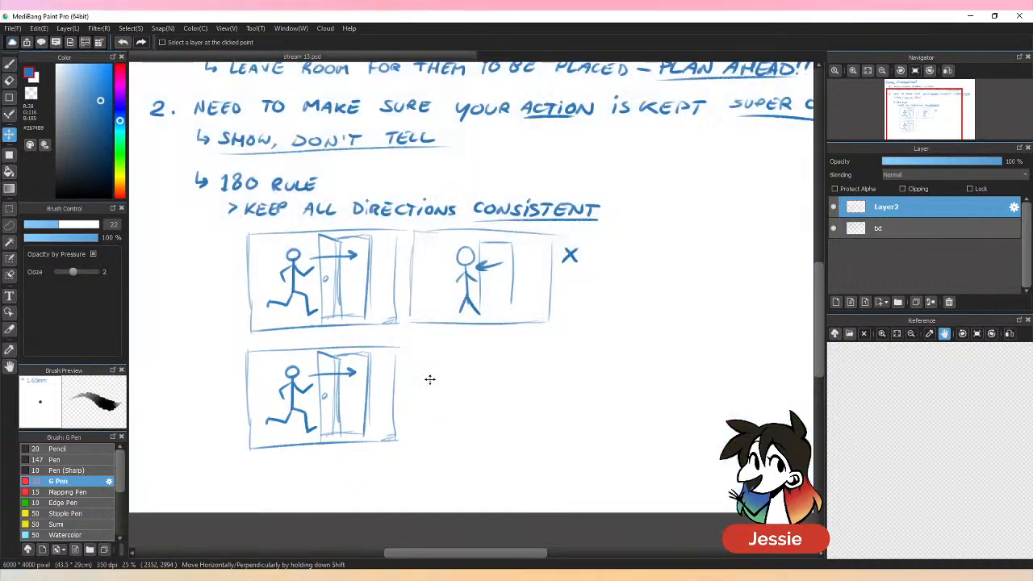
# Step: Draw an empty rectangular panel beside the duplicated running-figure panel with the G Pen
pyautogui.press('b')
pyautogui.moveTo(410, 439)
pyautogui.mouseDown()
pyautogui.moveTo(410, 353)
pyautogui.moveTo(563, 336)
pyautogui.moveTo(561, 429)
pyautogui.mouseUp()
pyautogui.moveTo(560, 430); pyautogui.dragTo(409, 437)
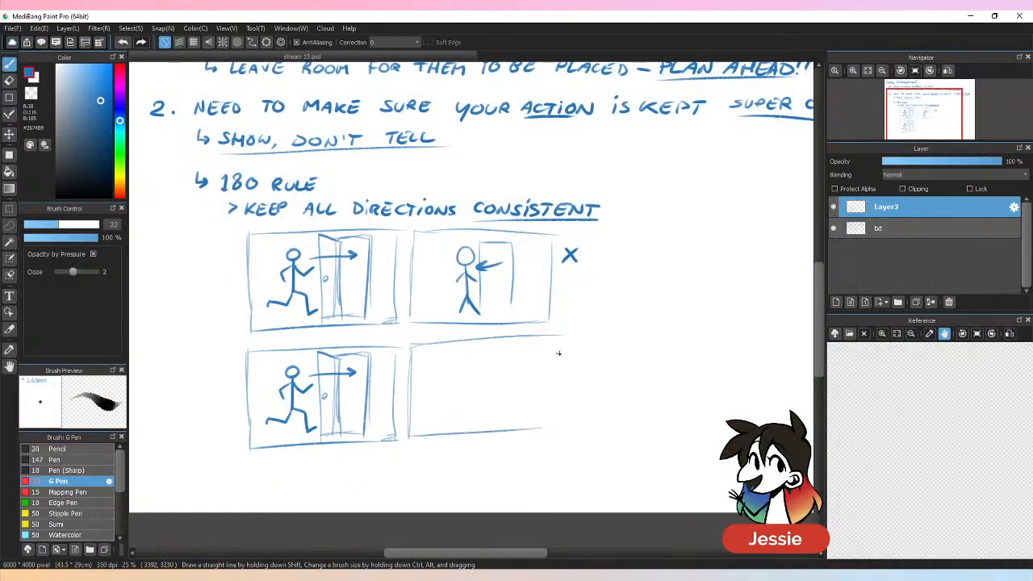
# Step: Draw an open door, a right-pointing arrow and a standing stick figure in the new panel, and mark the row with a check
pyautogui.moveTo(429, 358); pyautogui.dragTo(429, 423)
pyautogui.moveTo(430, 355); pyautogui.dragTo(453, 410)
pyautogui.moveTo(459, 368)
pyautogui.mouseDown()
pyautogui.moveTo(481, 361)
pyautogui.moveTo(472, 420)
pyautogui.moveTo(490, 419)
pyautogui.mouseUp()
pyautogui.hotkey('ctrl', 'z')
pyautogui.moveTo(437, 388); pyautogui.dragTo(469, 385)
pyautogui.moveTo(464, 379); pyautogui.dragTo(466, 391)
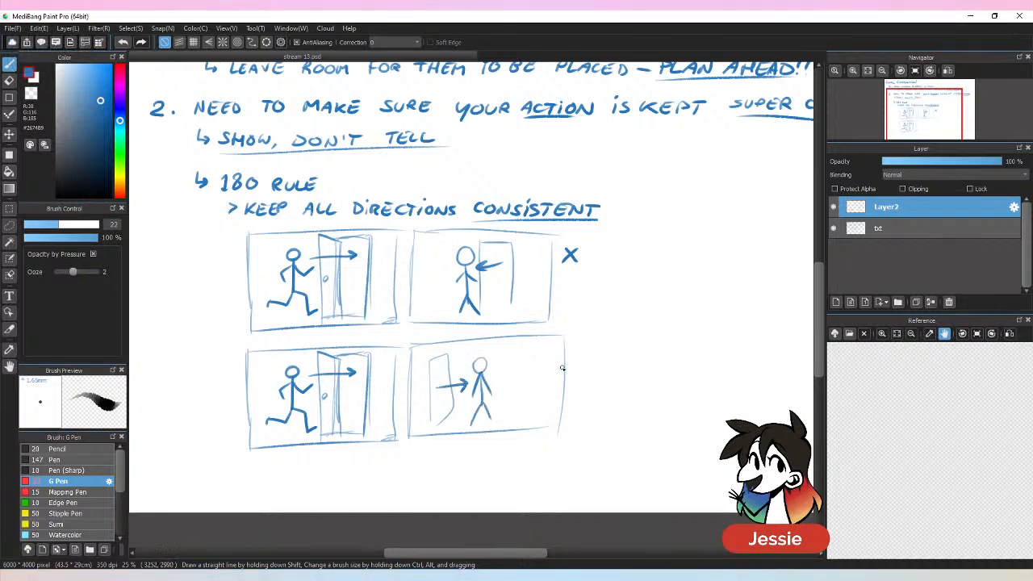
pyautogui.moveTo(569, 355); pyautogui.dragTo(594, 342)
pyautogui.hotkey('ctrl', '-')
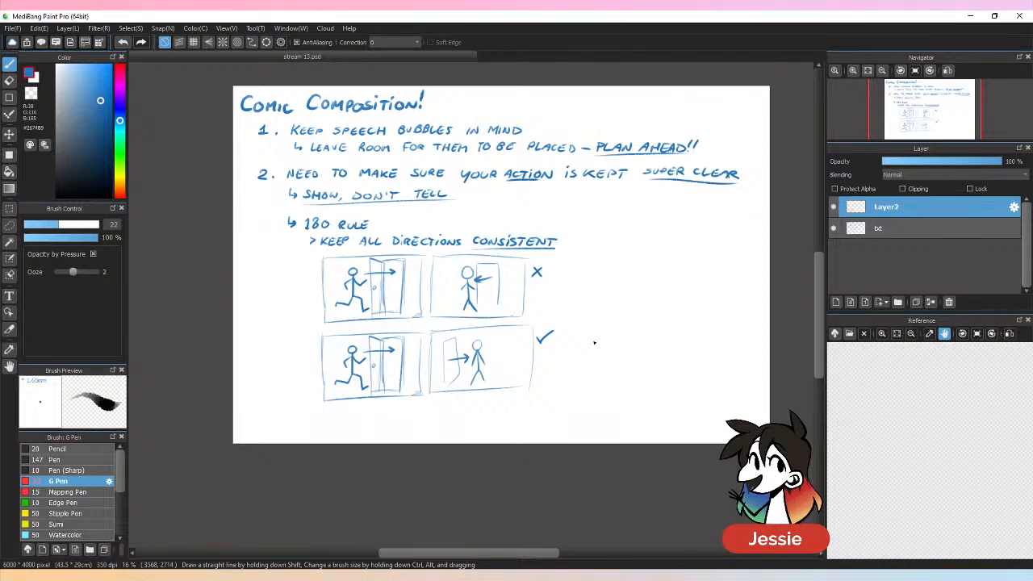
pyautogui.moveTo(561, 289)
pyautogui.mouseDown()
pyautogui.moveTo(658, 181)
pyautogui.moveTo(662, 196)
pyautogui.mouseUp()
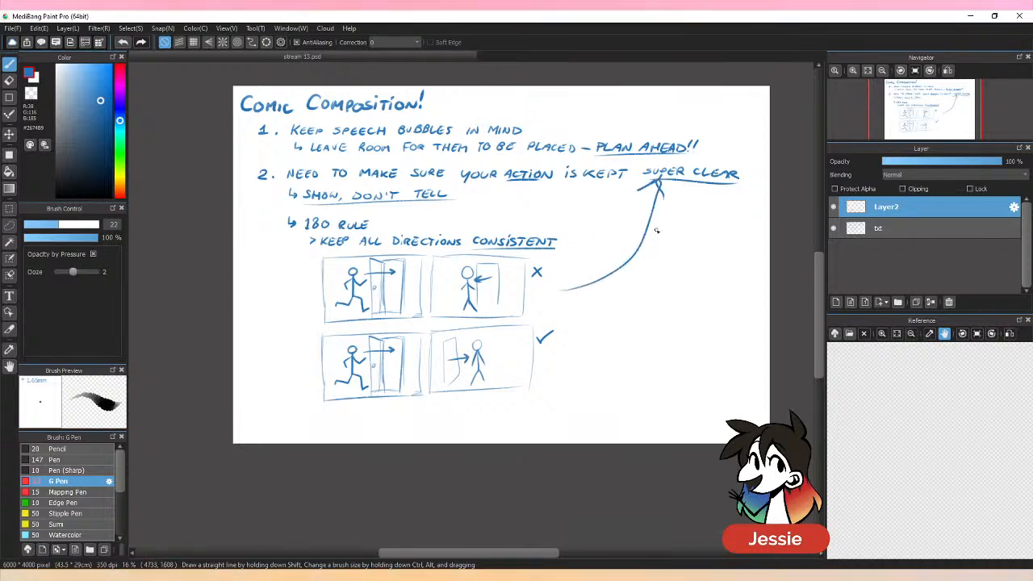
pyautogui.hotkey('ctrl', 'z')
pyautogui.hotkey('ctrl', 'z')
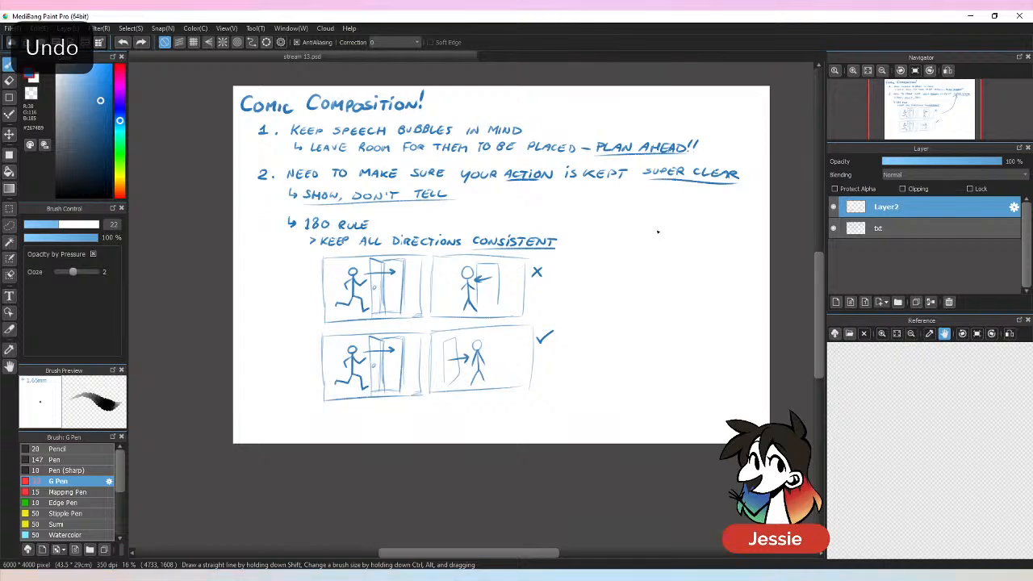
# Step: Move the lower row of panels slightly down and merge its layer into the txt layer
pyautogui.moveTo(821, 277); pyautogui.dragTo(828, 260)
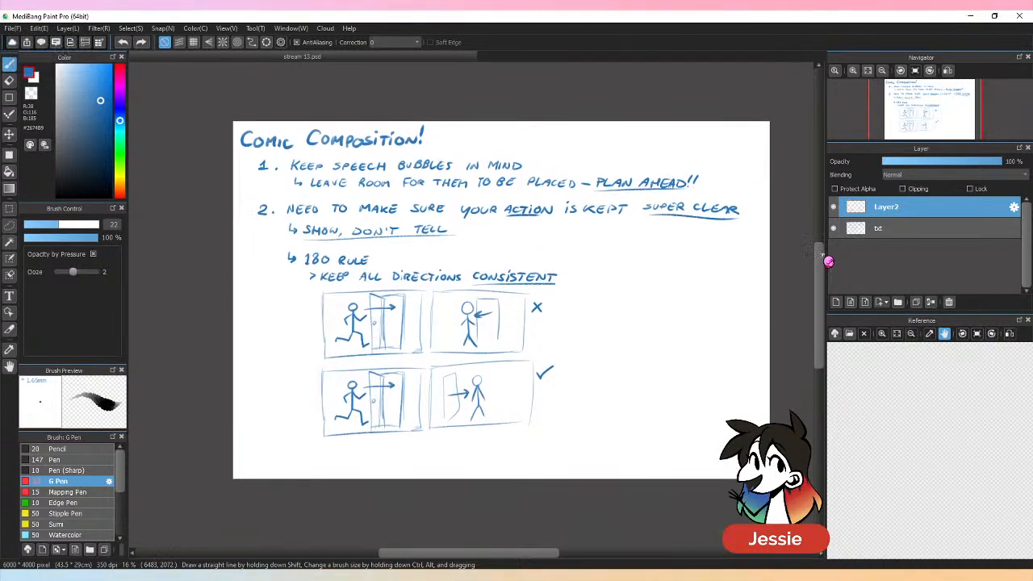
pyautogui.press('v')
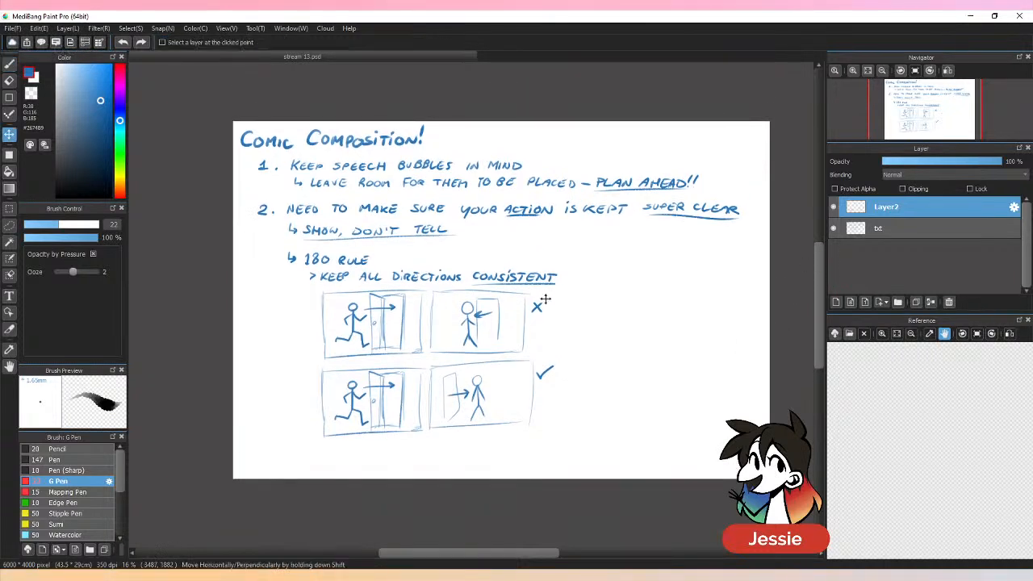
pyautogui.moveTo(548, 279)
pyautogui.mouseDown()
pyautogui.moveTo(551, 291)
pyautogui.moveTo(546, 282)
pyautogui.mouseUp()
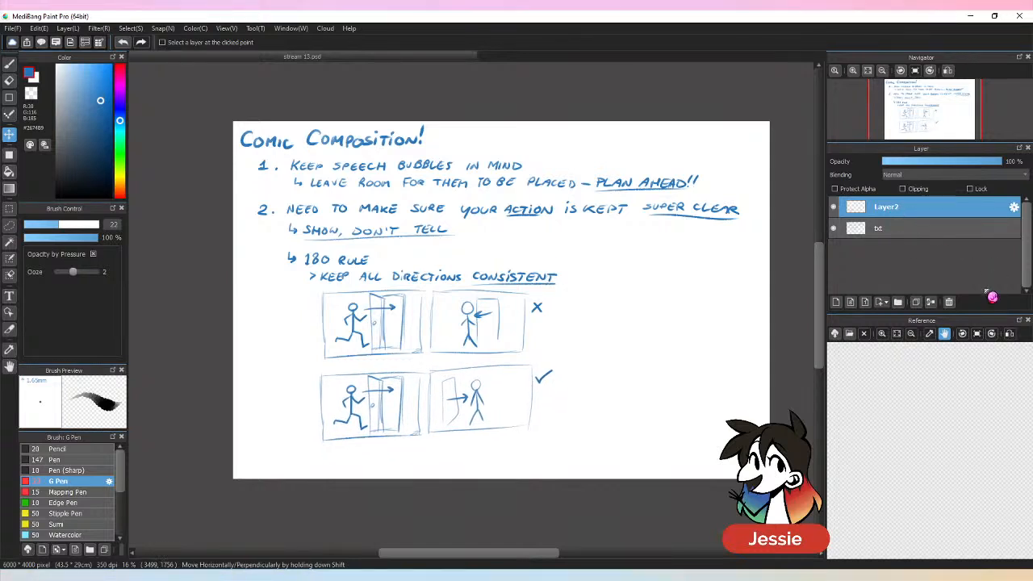
pyautogui.click(930, 302)
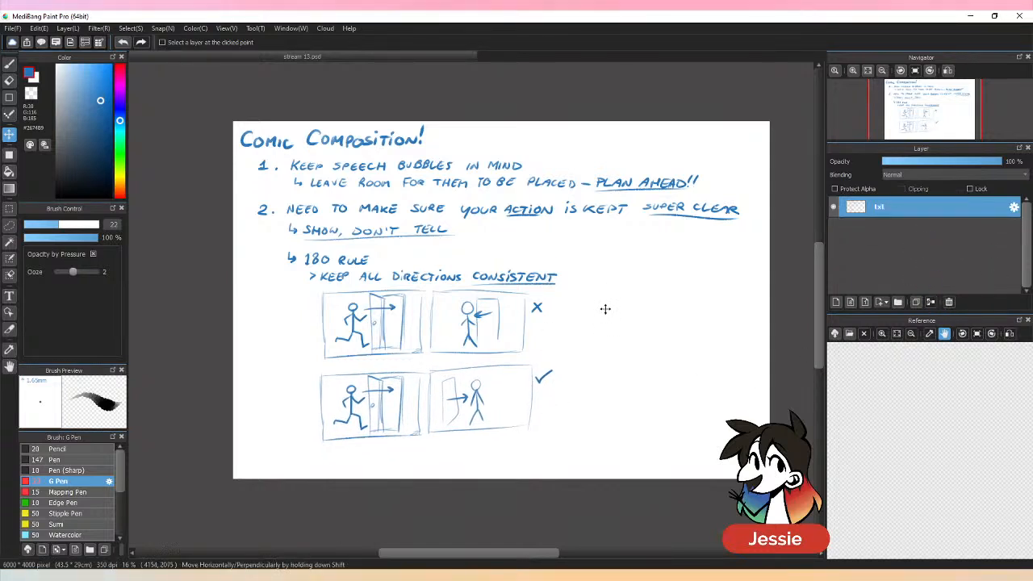
# Step: Shift all the notes slightly right and down on the page, and save the file
pyautogui.moveTo(605, 307); pyautogui.dragTo(612, 317)
pyautogui.press('b')
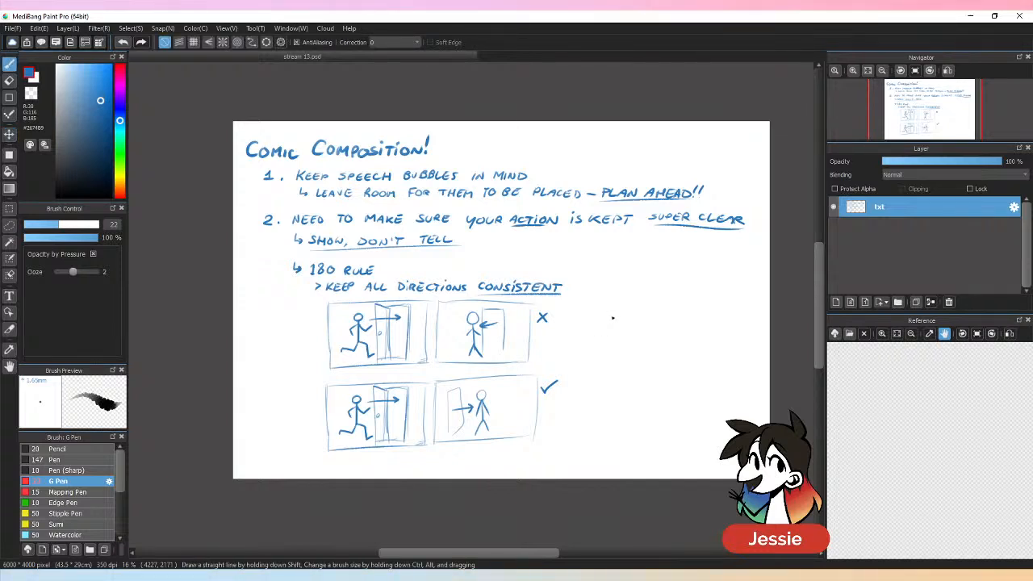
pyautogui.hotkey('ctrl', 's')
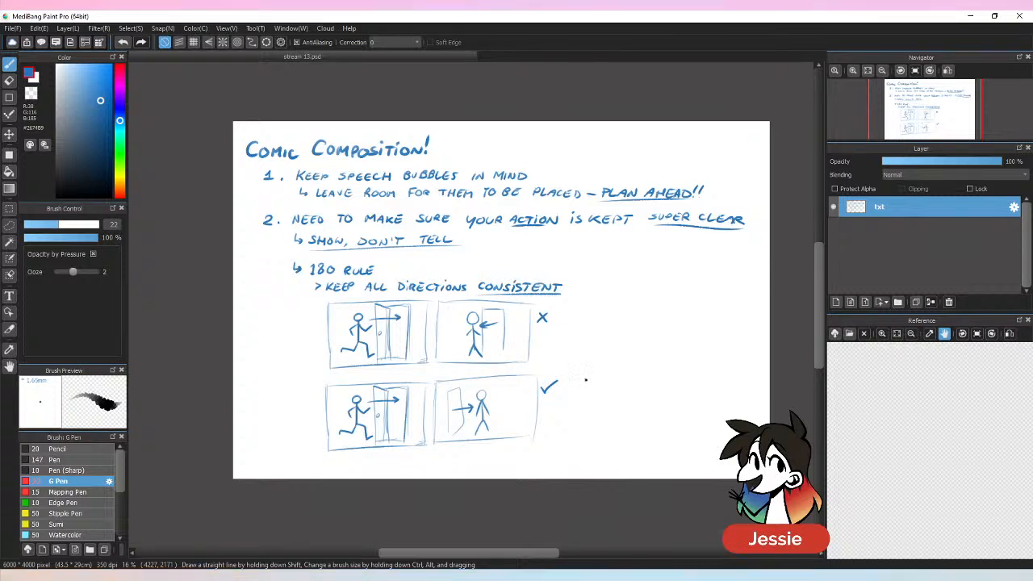
pyautogui.press('v')
pyautogui.moveTo(550, 311); pyautogui.dragTo(552, 311)
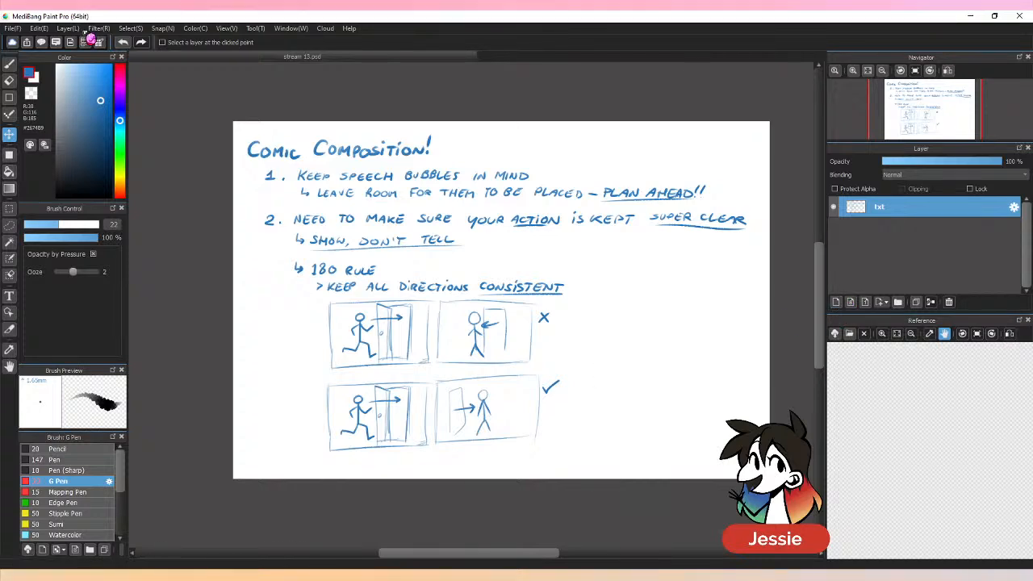
# Step: Set the canvas height to 10000 px, keeping the centre anchor
pyautogui.click(39, 28)
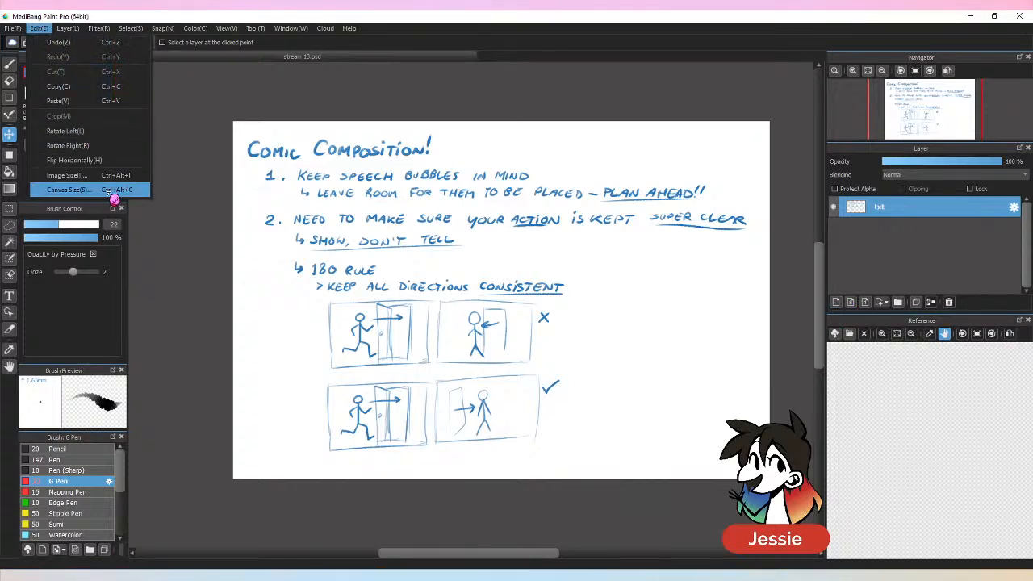
pyautogui.click(113, 192)
pyautogui.doubleClick(506, 386)
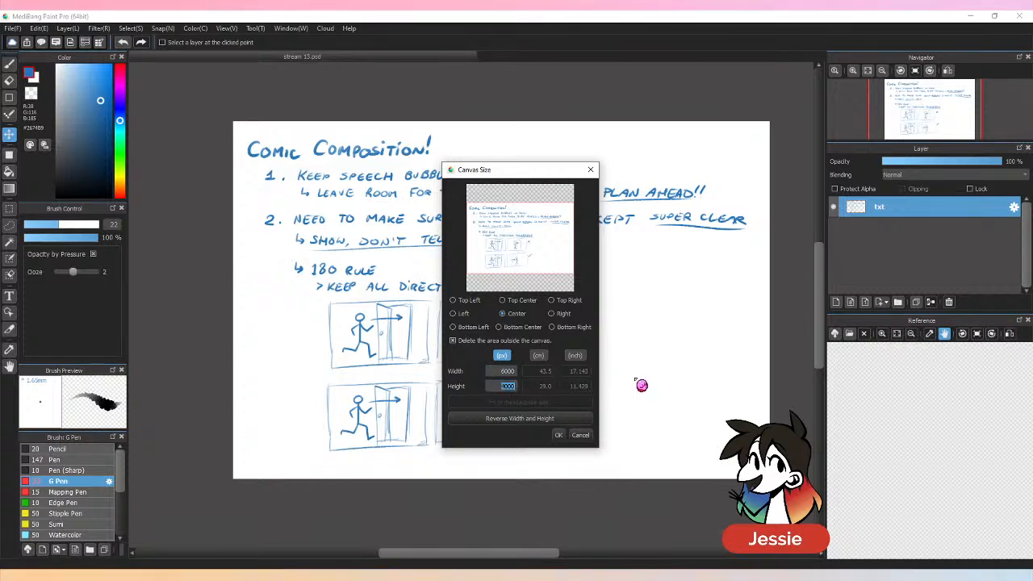
pyautogui.write('10')
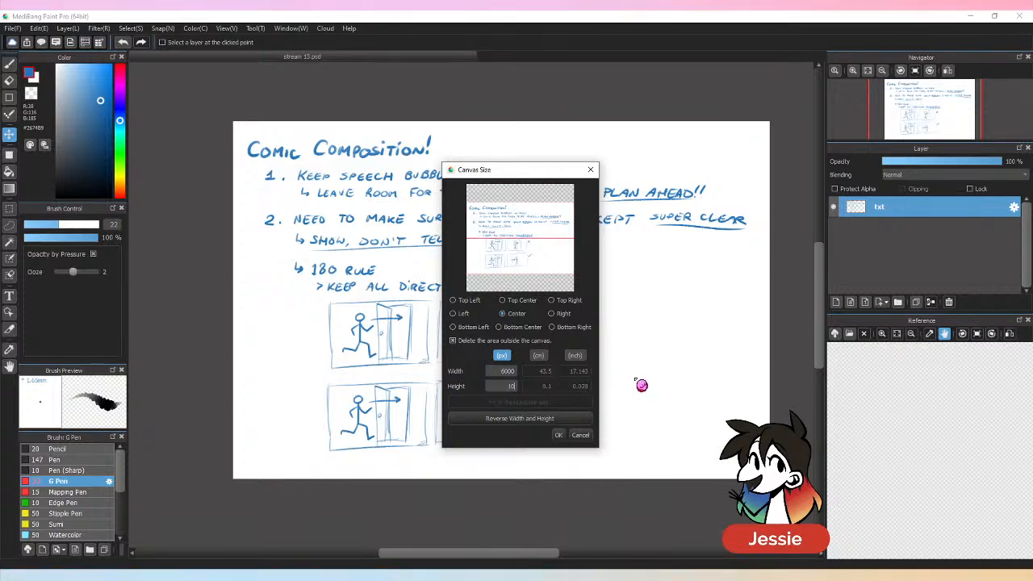
pyautogui.write('000')
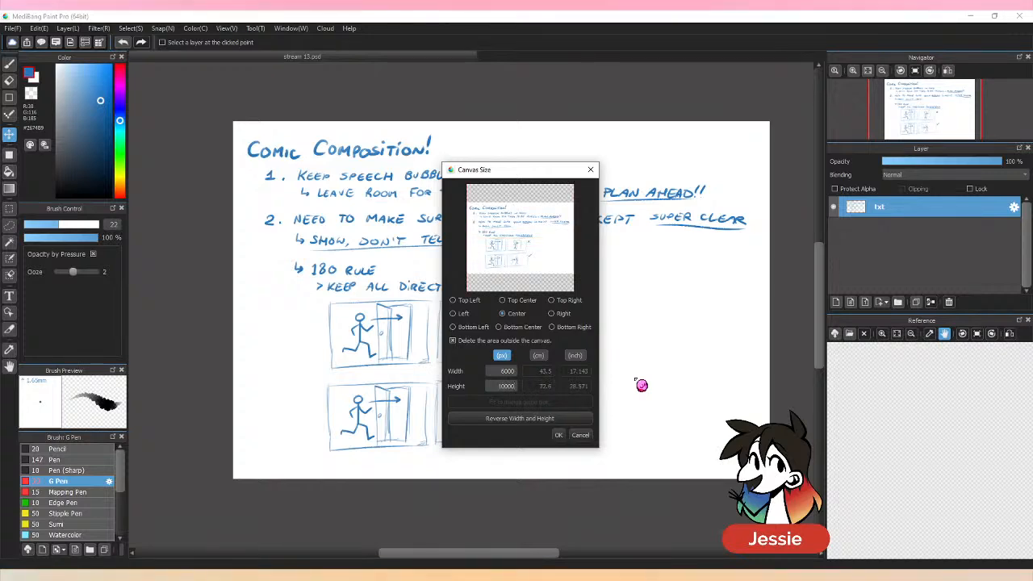
pyautogui.press('Return')
# Step: Move all the notes up to the top of the extended canvas
pyautogui.hotkey('ctrl', '-')
pyautogui.hotkey('ctrl', '-')
pyautogui.hotkey('ctrl', '+')
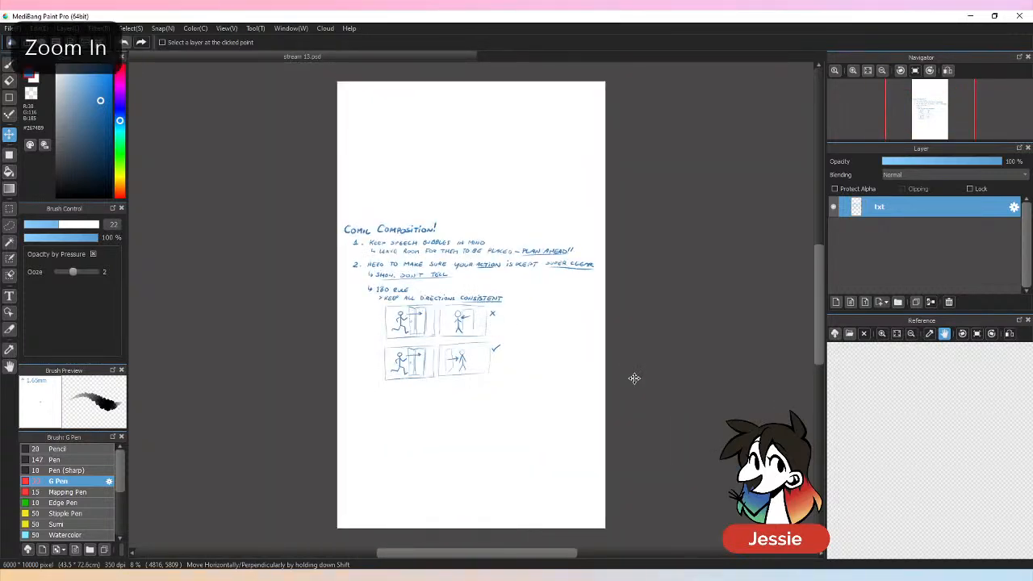
pyautogui.moveTo(521, 254); pyautogui.dragTo(527, 126)
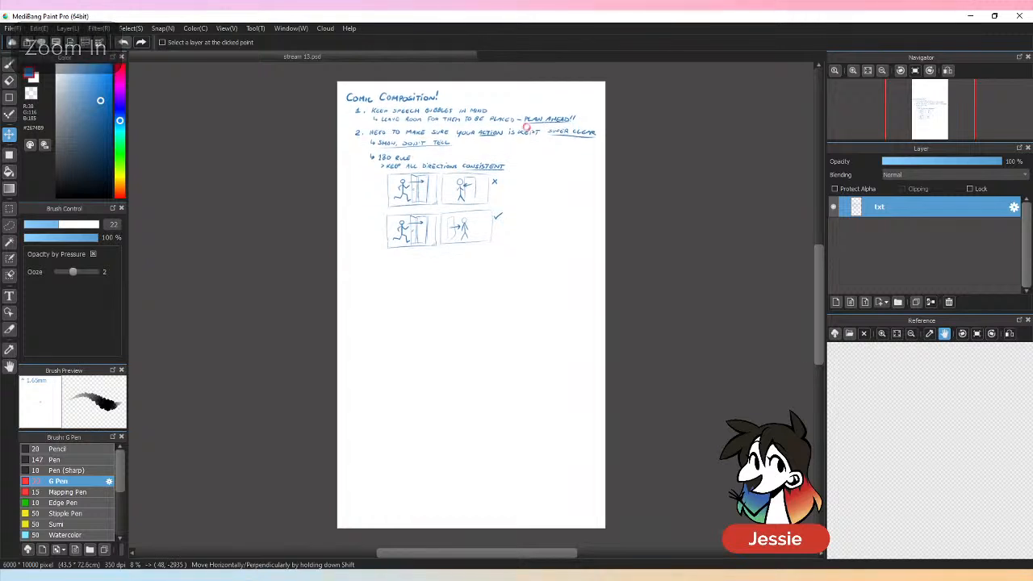
# Step: Add a new layer above the txt layer and name it "b"
pyautogui.click(836, 302)
pyautogui.doubleClick(893, 212)
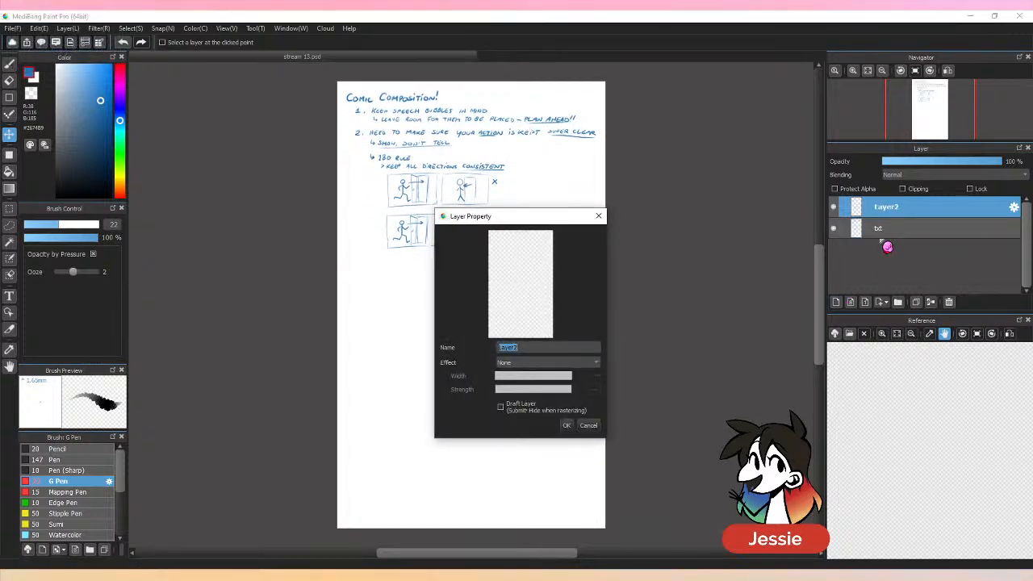
pyautogui.write('b')
pyautogui.press('Return')
# Step: Set the G Pen's Ooze to 0 and choose the dark blue colour #1B3751
pyautogui.hotkey('ctrl', '+')
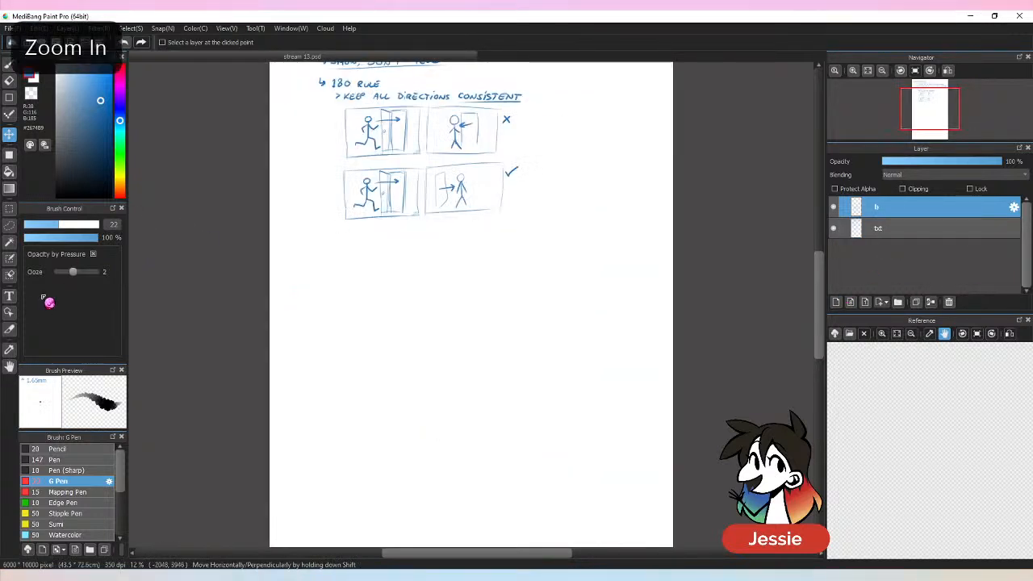
pyautogui.moveTo(73, 271); pyautogui.dragTo(58, 271)
pyautogui.moveTo(94, 137); pyautogui.dragTo(93, 155)
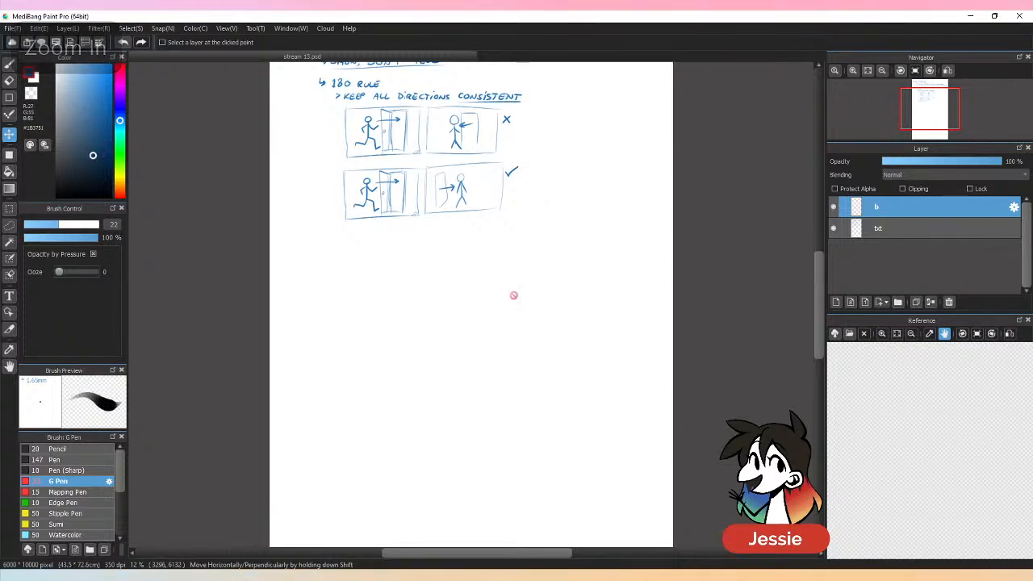
# Step: Draw an empty rectangular panel frame below the 180 rule sketches, near the page's left edge, using the shape brush's rectangle option
pyautogui.hotkey('ctrl', '+')
pyautogui.moveTo(570, 242)
pyautogui.mouseDown()
pyautogui.moveTo(606, 307)
pyautogui.moveTo(590, 455)
pyautogui.moveTo(597, 334)
pyautogui.mouseUp()
pyautogui.click(10, 98)
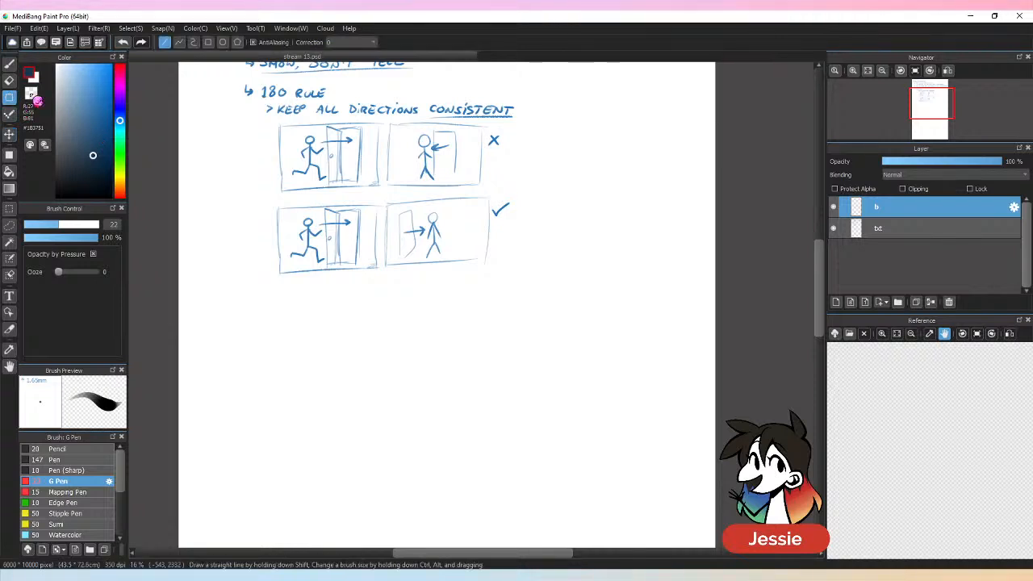
pyautogui.scroll(-2, 823, 282)
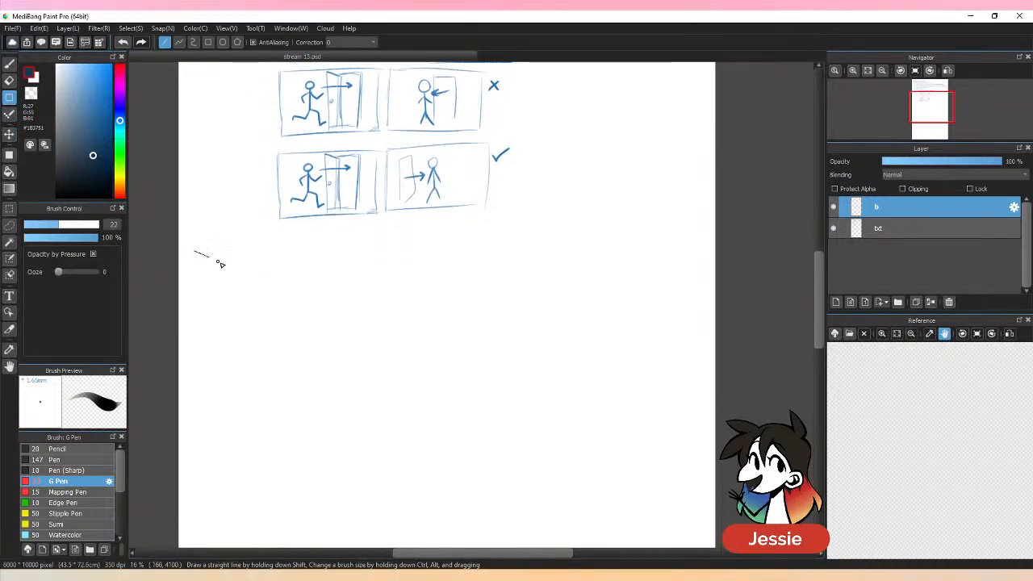
pyautogui.moveTo(221, 263); pyautogui.dragTo(395, 377)
pyautogui.hotkey('ctrl', 'z')
pyautogui.click(208, 42)
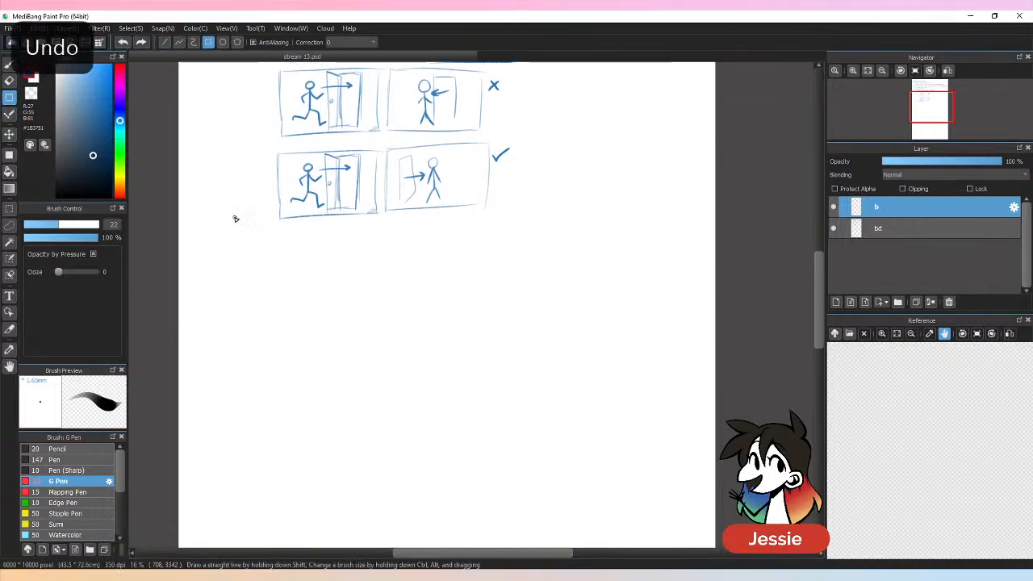
pyautogui.moveTo(199, 246); pyautogui.dragTo(403, 381)
pyautogui.press('v')
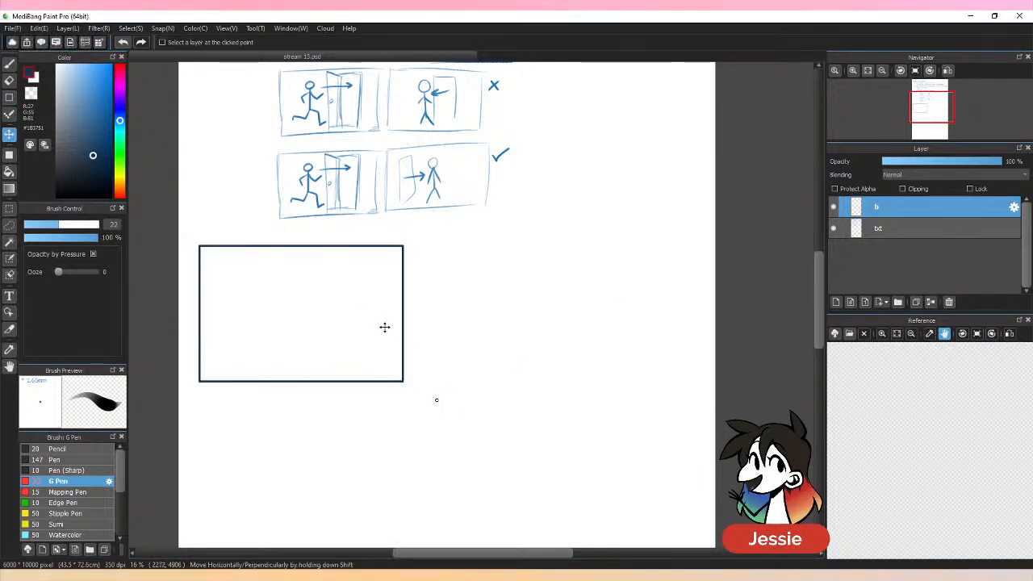
pyautogui.moveTo(384, 327); pyautogui.dragTo(377, 326)
# Step: Duplicate the rectangular panel, place the copy directly to its right, and merge it into layer b
pyautogui.click(11, 225)
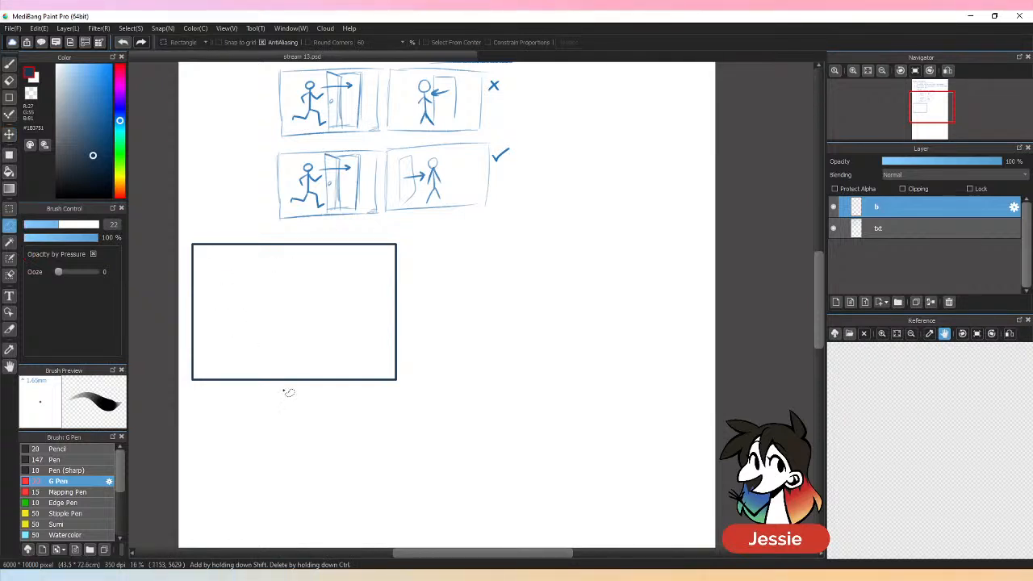
pyautogui.hotkey('ctrl', 'v')
pyautogui.moveTo(376, 315); pyautogui.dragTo(588, 312)
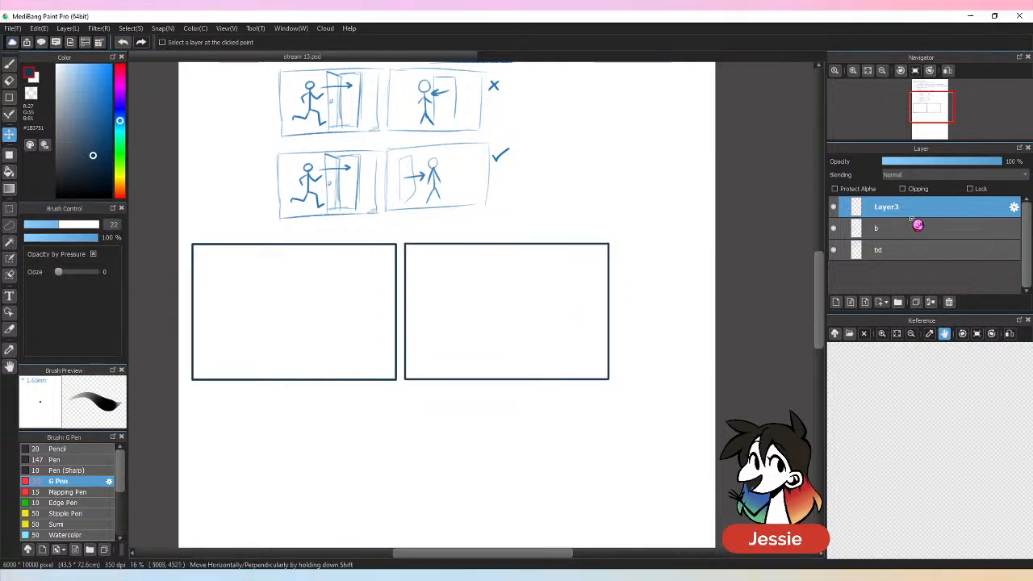
pyautogui.click(933, 303)
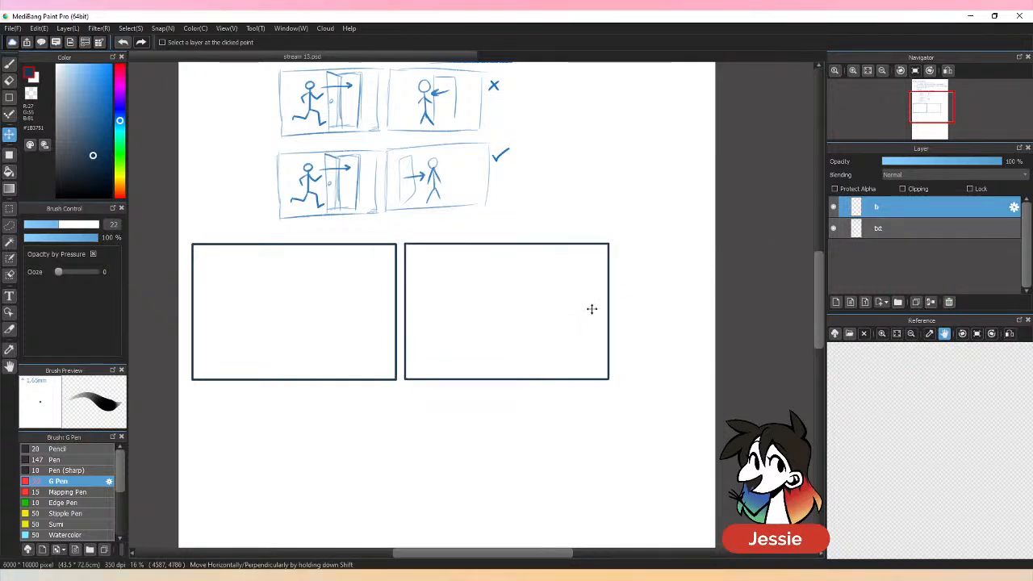
# Step: Scale both panels down proportionally and shift them toward the page's left edge to leave room for a third
pyautogui.hotkey('ctrl', 't')
pyautogui.moveTo(609, 223); pyautogui.dragTo(573, 240)
pyautogui.moveTo(560, 342); pyautogui.dragTo(568, 344)
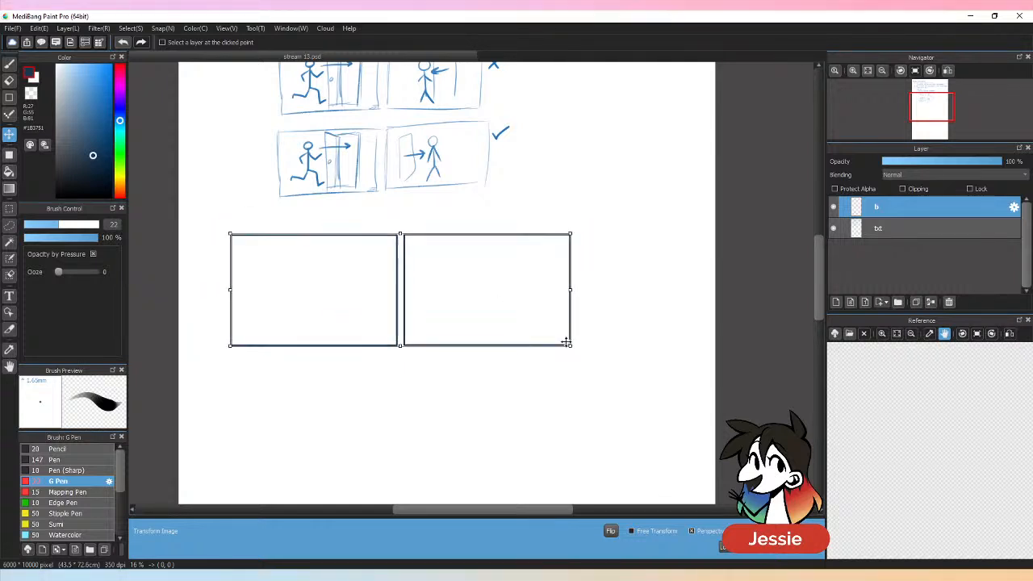
pyautogui.moveTo(489, 312); pyautogui.dragTo(450, 309)
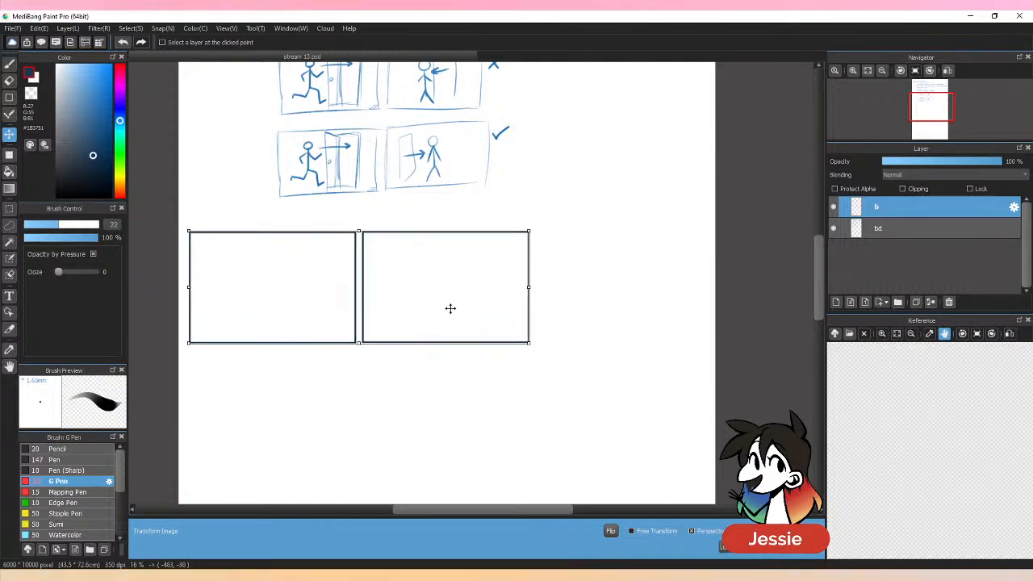
pyautogui.press('Return')
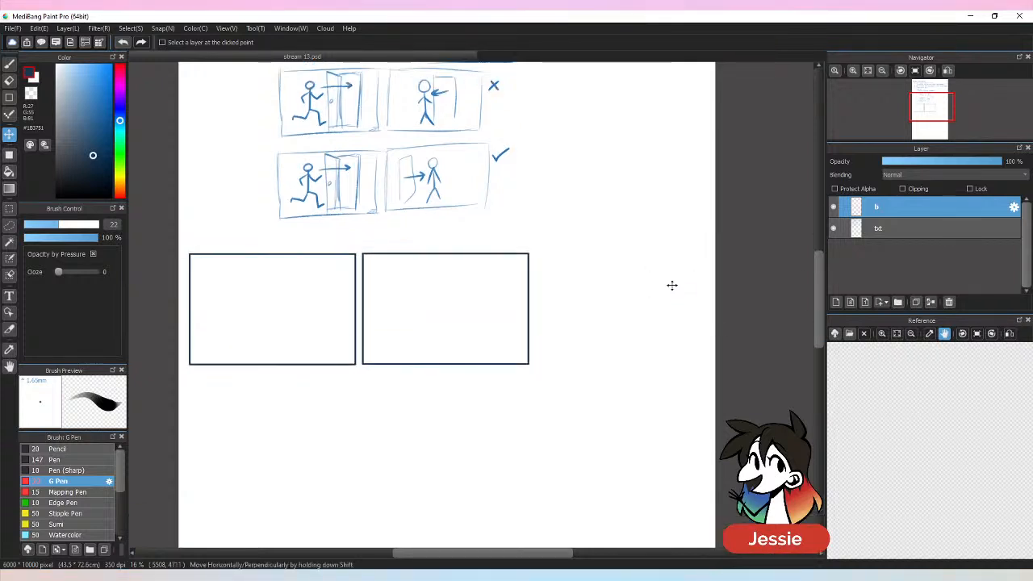
# Step: Duplicate the second panel, align the copy to its right as a third panel, and merge it into layer b
pyautogui.click(9, 225)
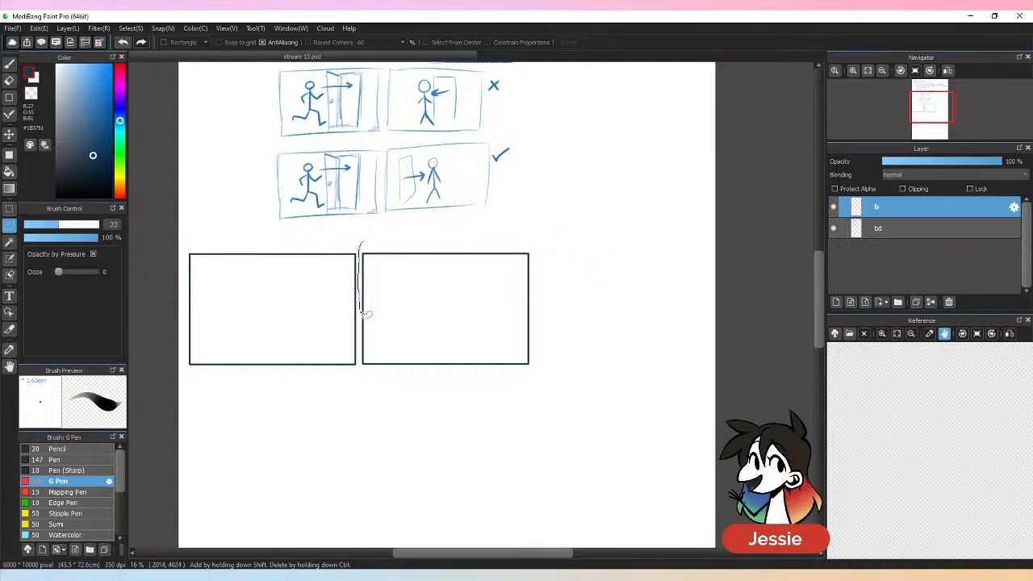
pyautogui.moveTo(365, 345)
pyautogui.mouseDown()
pyautogui.moveTo(565, 380)
pyautogui.moveTo(496, 221)
pyautogui.mouseUp()
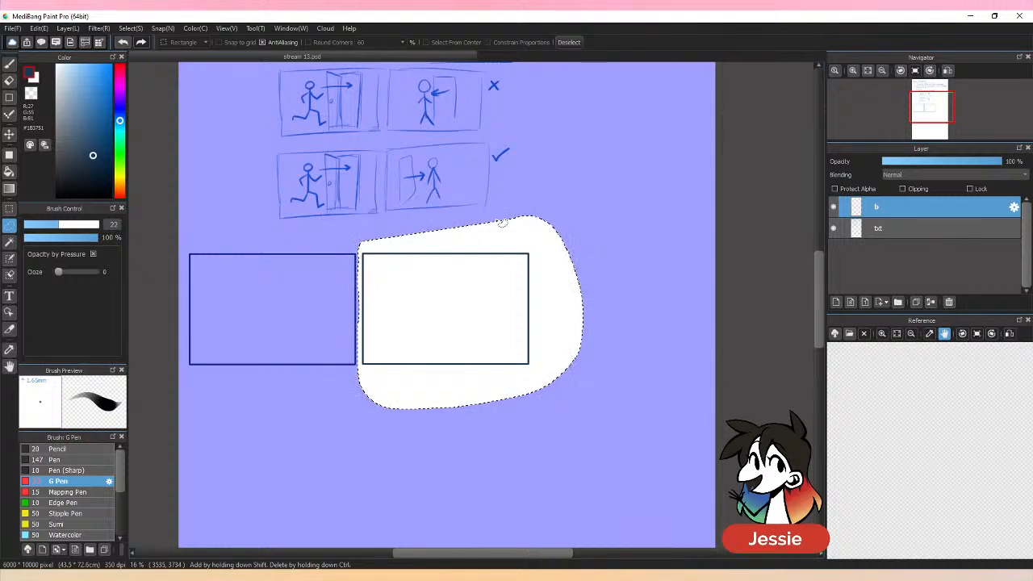
pyautogui.hotkey('ctrl', 'shift', 'n')
pyautogui.press('v')
pyautogui.moveTo(494, 290); pyautogui.dragTo(666, 293)
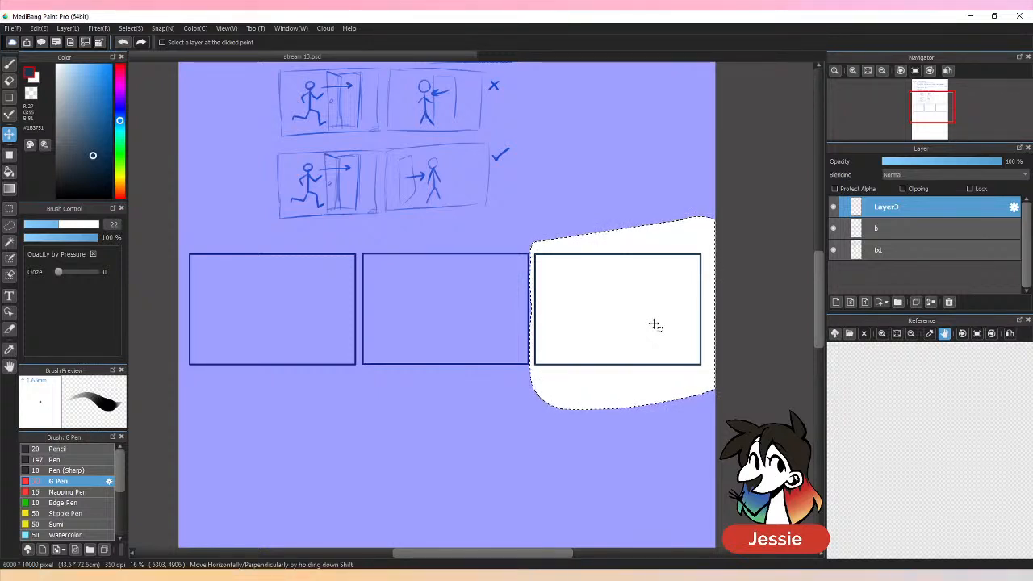
pyautogui.press('Down')
pyautogui.press('Down')
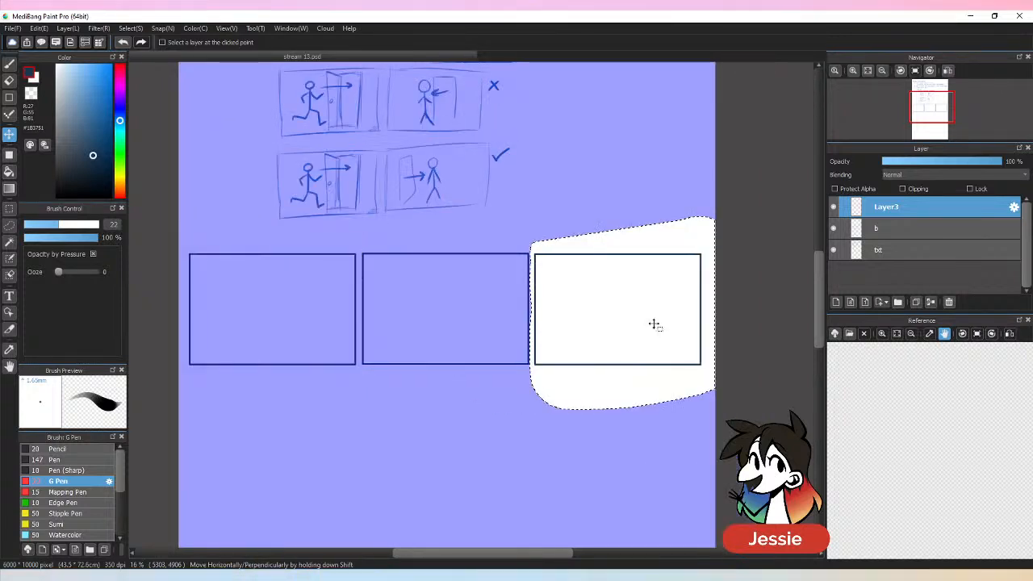
pyautogui.moveTo(640, 322); pyautogui.dragTo(642, 314)
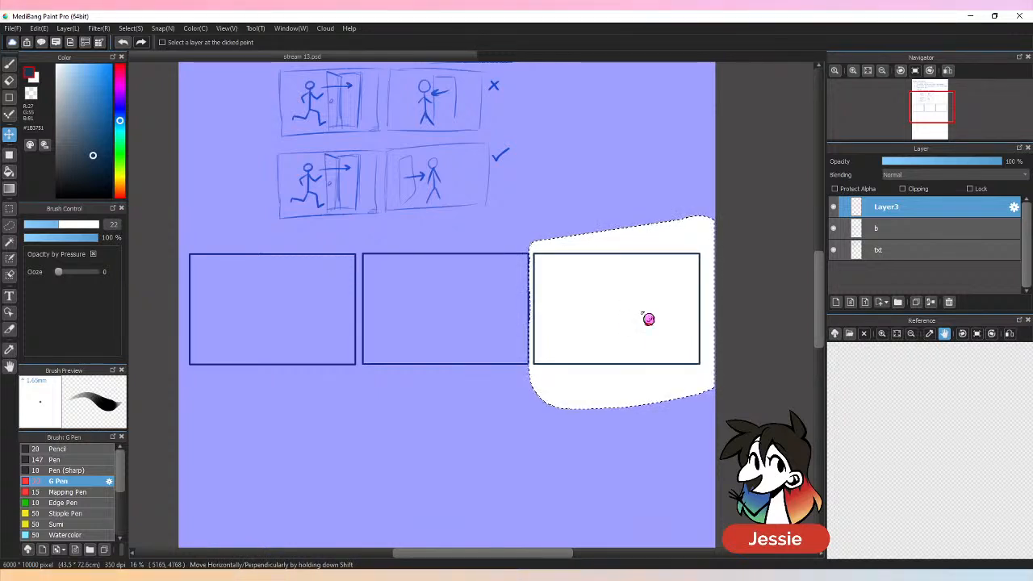
pyautogui.hotkey('ctrl', 'd')
pyautogui.press('b')
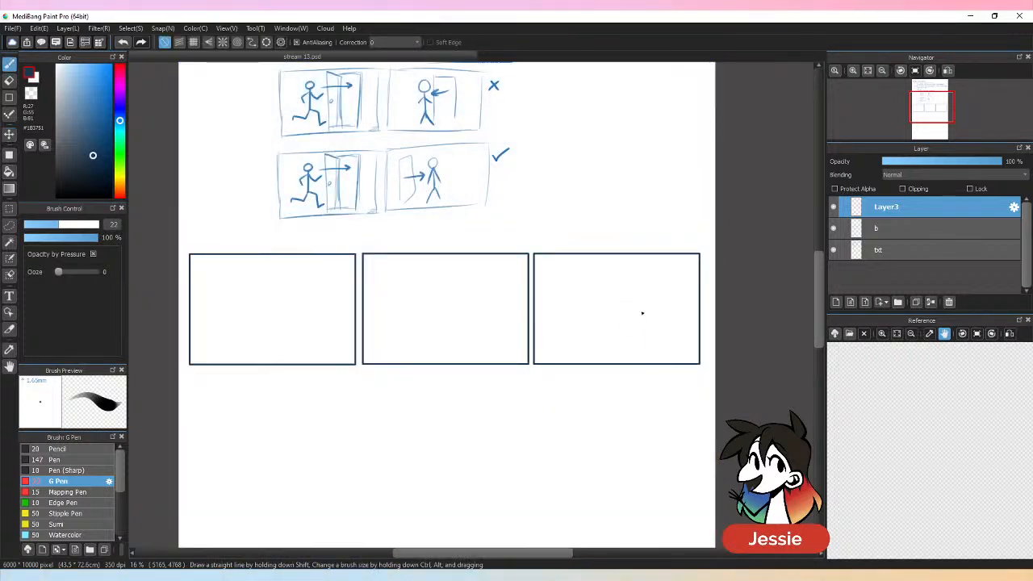
pyautogui.click(931, 304)
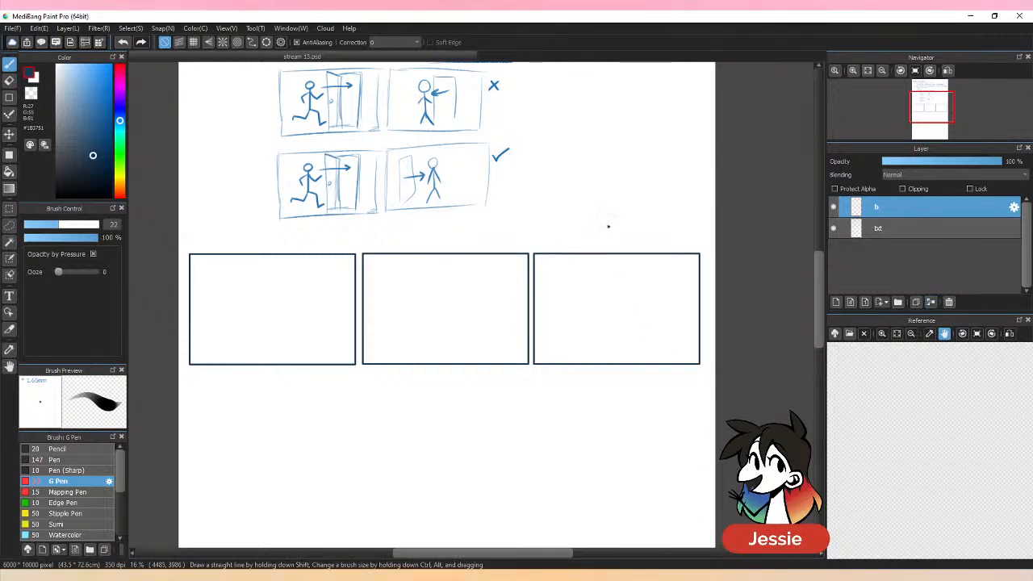
# Step: Try to duplicate the lassoed row of three panels onto the empty area below it
pyautogui.click(9, 226)
pyautogui.moveTo(225, 232)
pyautogui.mouseDown()
pyautogui.moveTo(145, 303)
pyautogui.moveTo(735, 248)
pyautogui.moveTo(694, 219)
pyautogui.mouseUp()
pyautogui.moveTo(820, 280); pyautogui.dragTo(819, 309)
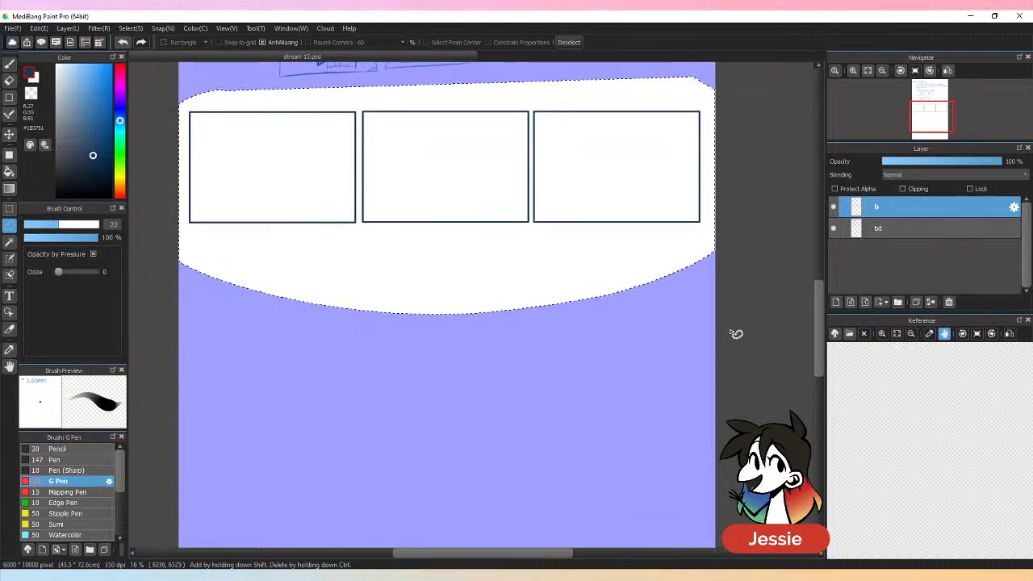
pyautogui.hotkey('ctrl', 'v')
pyautogui.moveTo(600, 172); pyautogui.dragTo(604, 356)
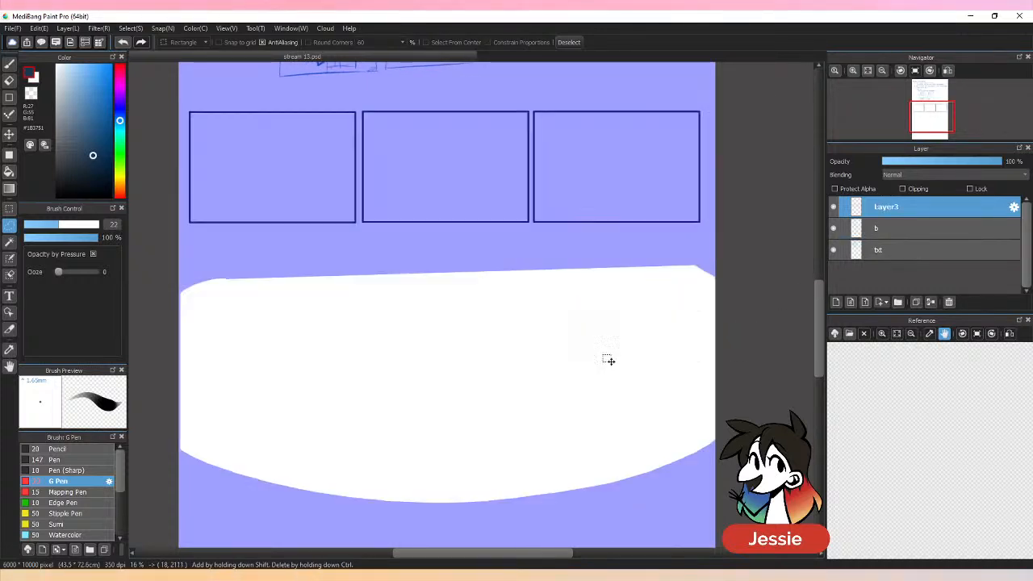
pyautogui.hotkey('ctrl', 'z')
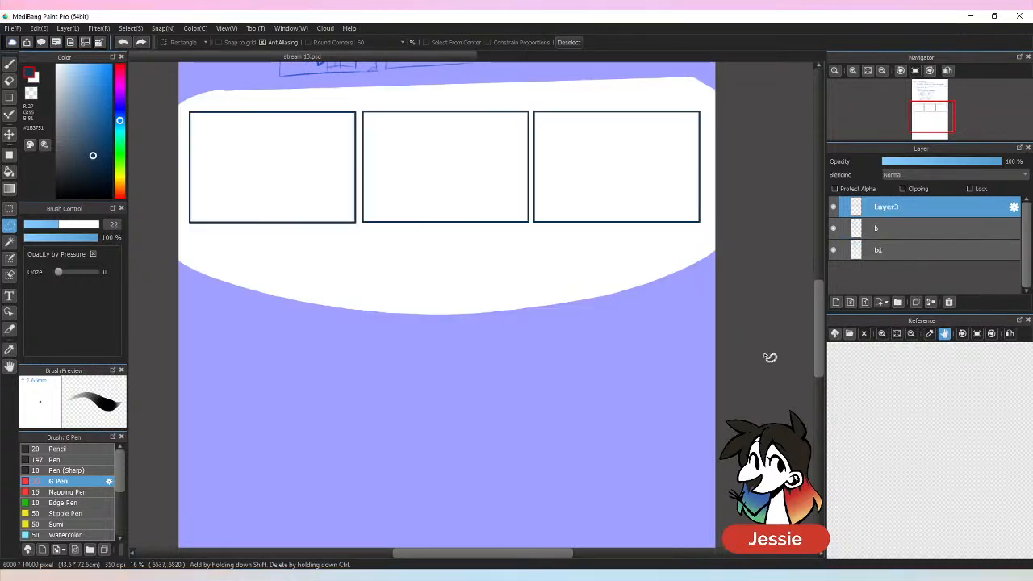
pyautogui.click(908, 230)
pyautogui.hotkey('ctrl', 'v')
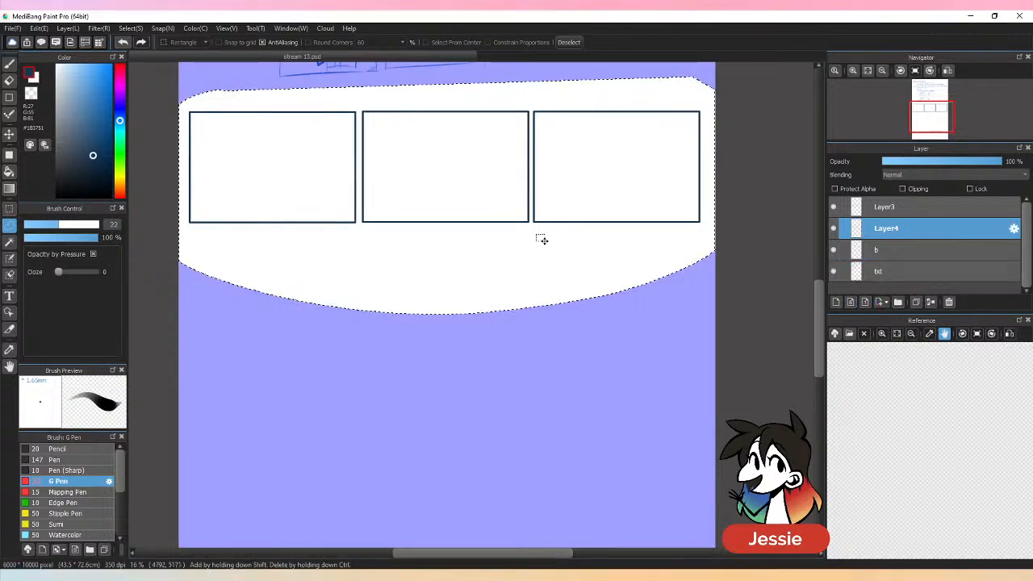
pyautogui.moveTo(595, 222); pyautogui.dragTo(589, 305)
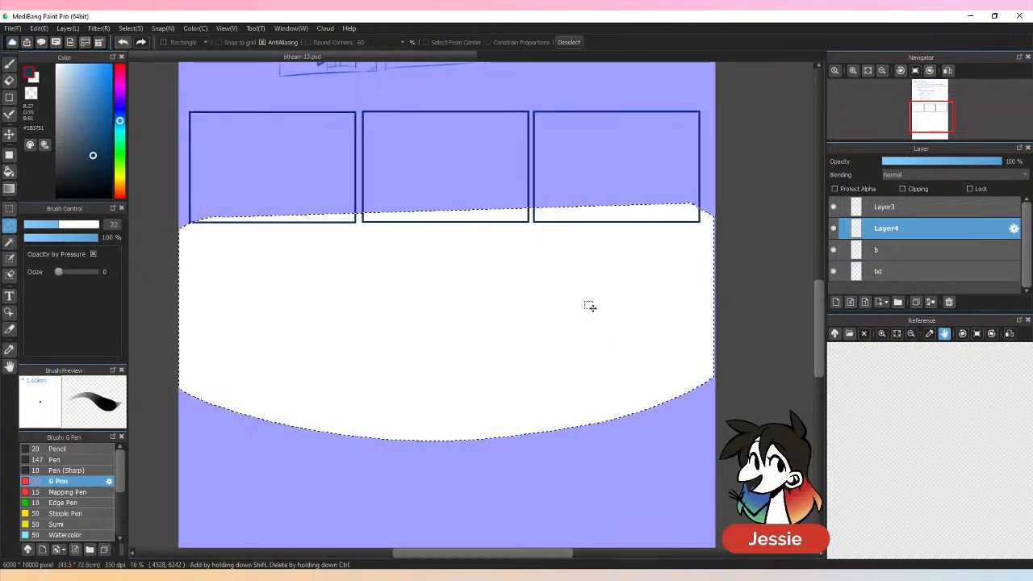
pyautogui.hotkey('ctrl', 'z')
# Step: Delete the pasted layers Layer3 and Layer4 and clear the lasso selection
pyautogui.click(834, 272)
pyautogui.click(834, 272)
pyautogui.hotkey('ctrl', 'd')
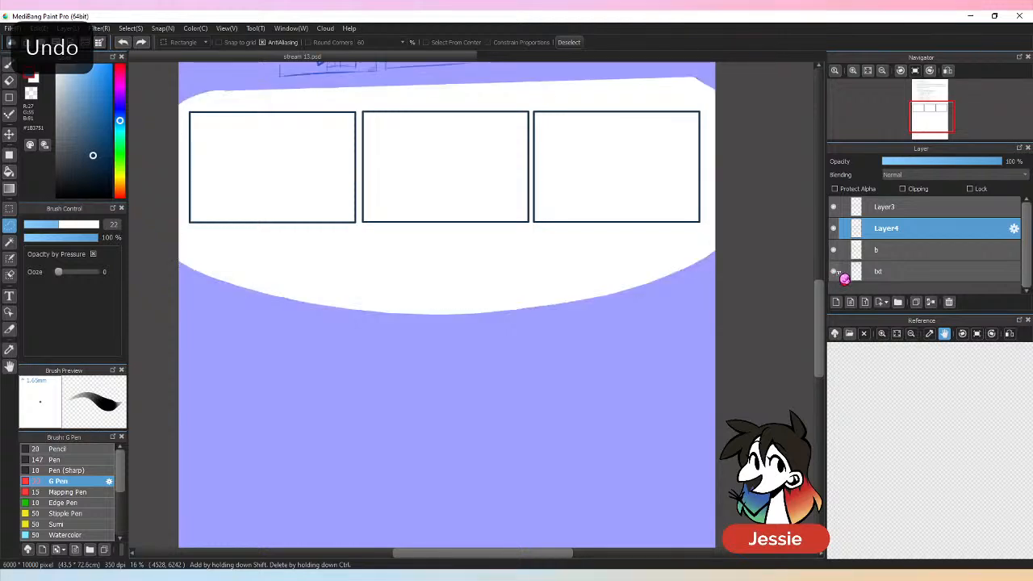
pyautogui.click(952, 208)
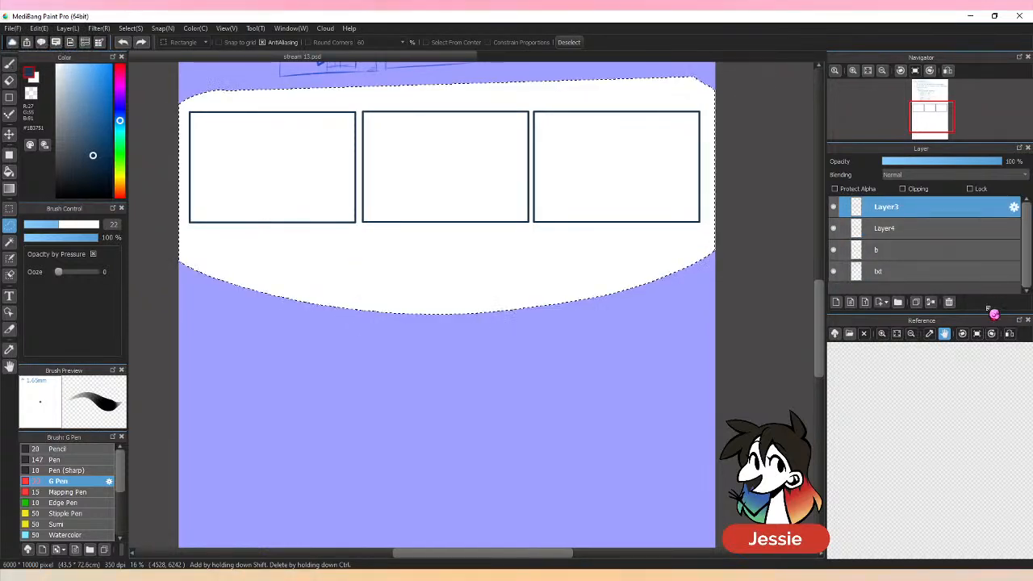
pyautogui.click(950, 302)
pyautogui.click(949, 302)
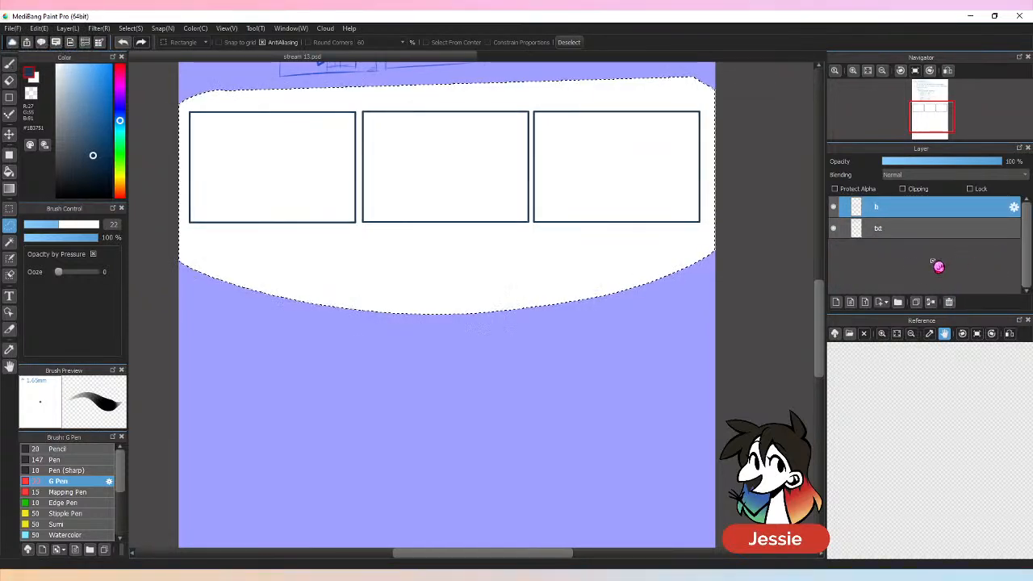
pyautogui.hotkey('ctrl', 'd')
pyautogui.click(834, 207)
pyautogui.click(834, 207)
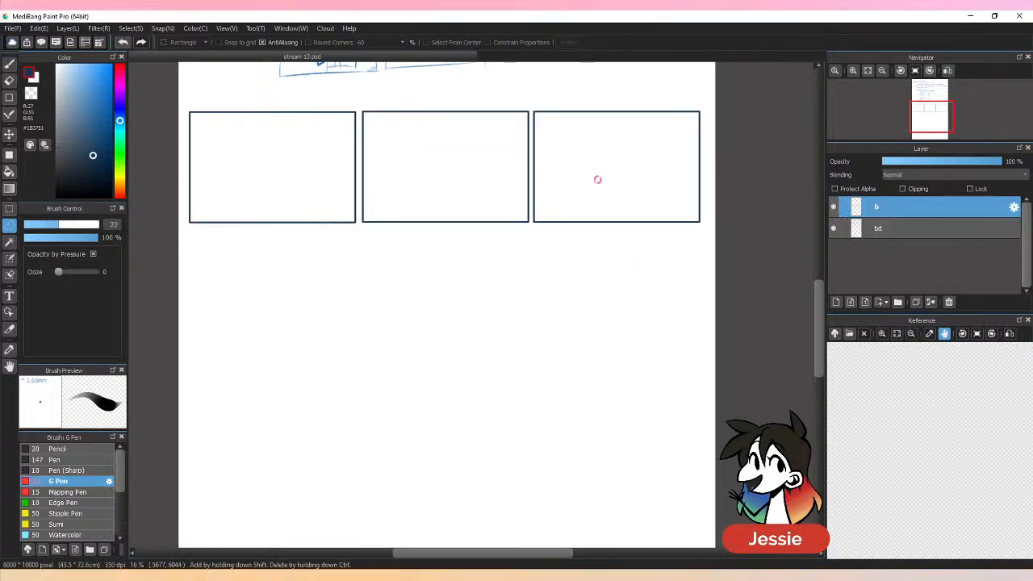
# Step: Paste a copy of the three-panel row and place it below the first row, leaving a wide gap
pyautogui.hotkey('ctrl', 'v')
pyautogui.press('v')
pyautogui.moveTo(573, 197); pyautogui.dragTo(573, 391)
pyautogui.moveTo(822, 308); pyautogui.dragTo(823, 313)
# Step: Try to duplicate the lassoed third panel of the second row and move the copy below it
pyautogui.press('l')
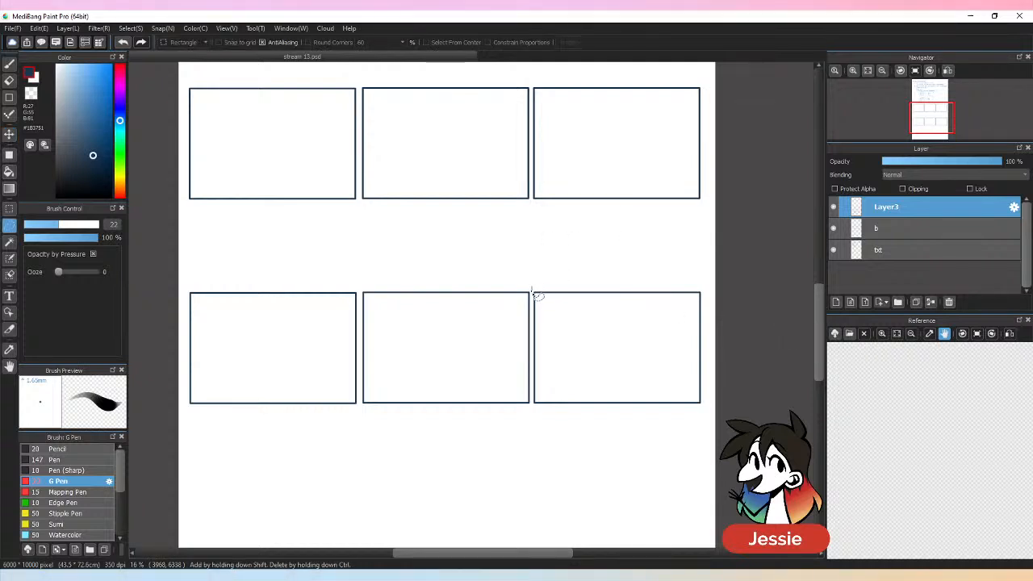
pyautogui.moveTo(538, 376)
pyautogui.mouseDown()
pyautogui.moveTo(695, 438)
pyautogui.moveTo(726, 236)
pyautogui.mouseUp()
pyautogui.moveTo(824, 346)
pyautogui.mouseDown()
pyautogui.moveTo(825, 375)
pyautogui.moveTo(825, 343)
pyautogui.mouseUp()
pyautogui.hotkey('ctrl', 'v')
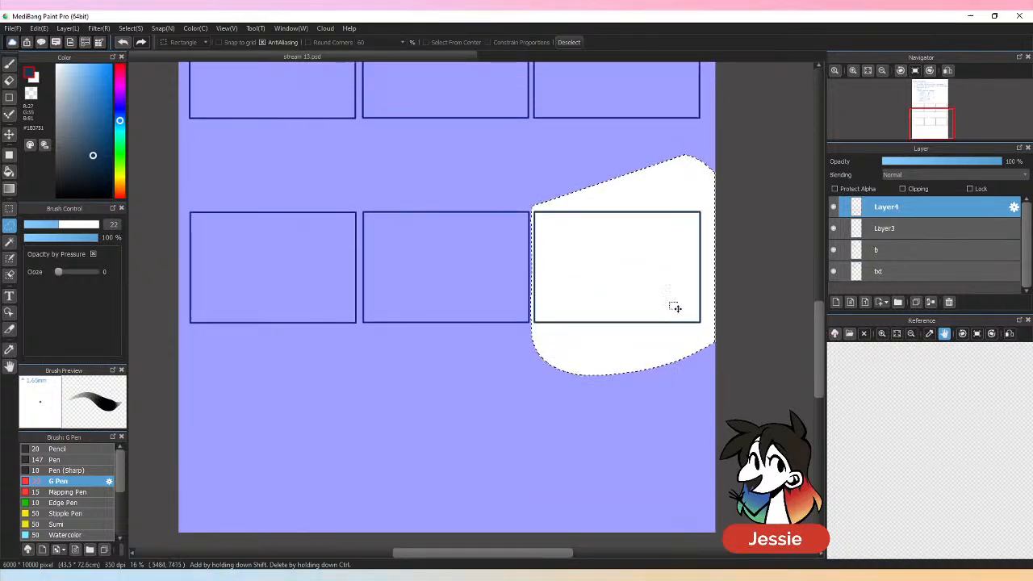
pyautogui.moveTo(671, 304); pyautogui.dragTo(640, 407)
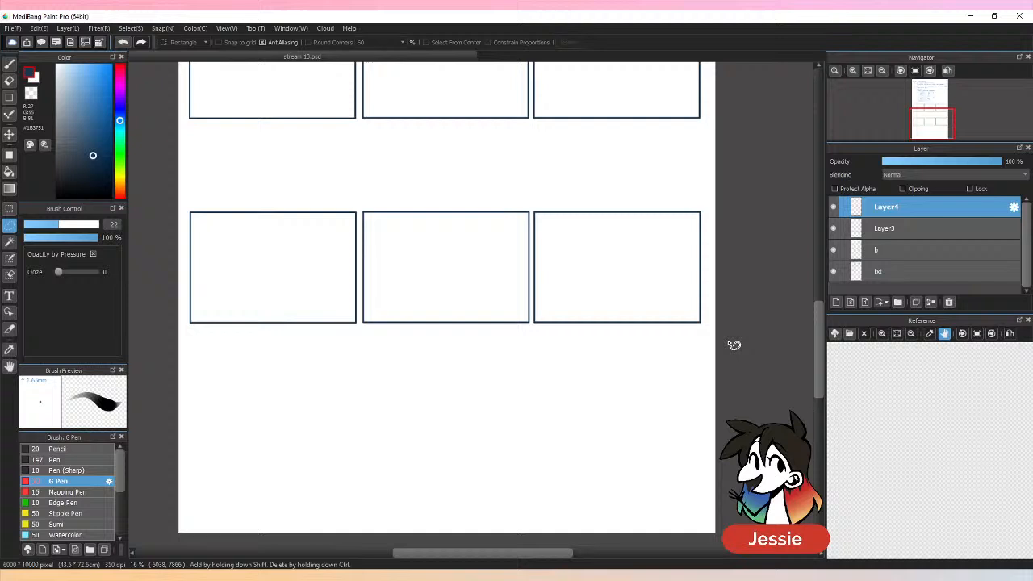
# Step: Clear the selection and merge the two pasted layers down into layer b
pyautogui.click(733, 346)
pyautogui.click(951, 304)
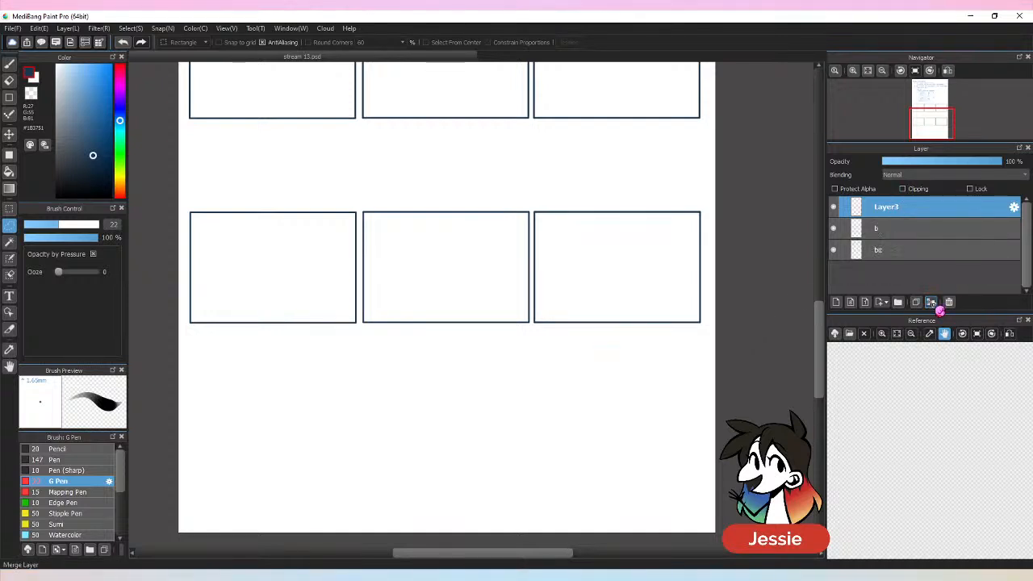
pyautogui.click(949, 304)
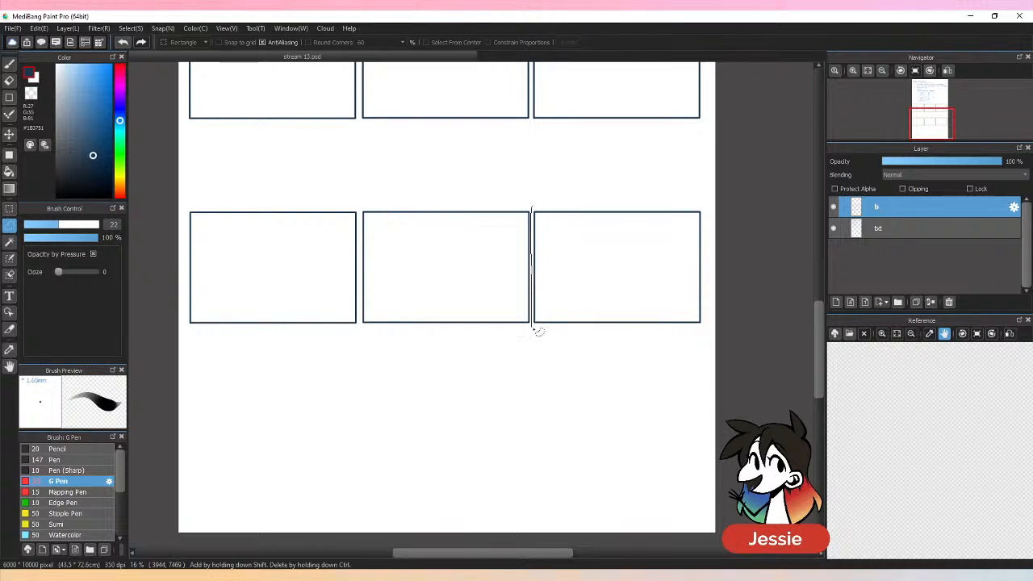
# Step: Copy the third panel of the second row and place the copy below that row's middle panel
pyautogui.moveTo(539, 331)
pyautogui.mouseDown()
pyautogui.moveTo(692, 161)
pyautogui.moveTo(623, 152)
pyautogui.mouseUp()
pyautogui.press('v')
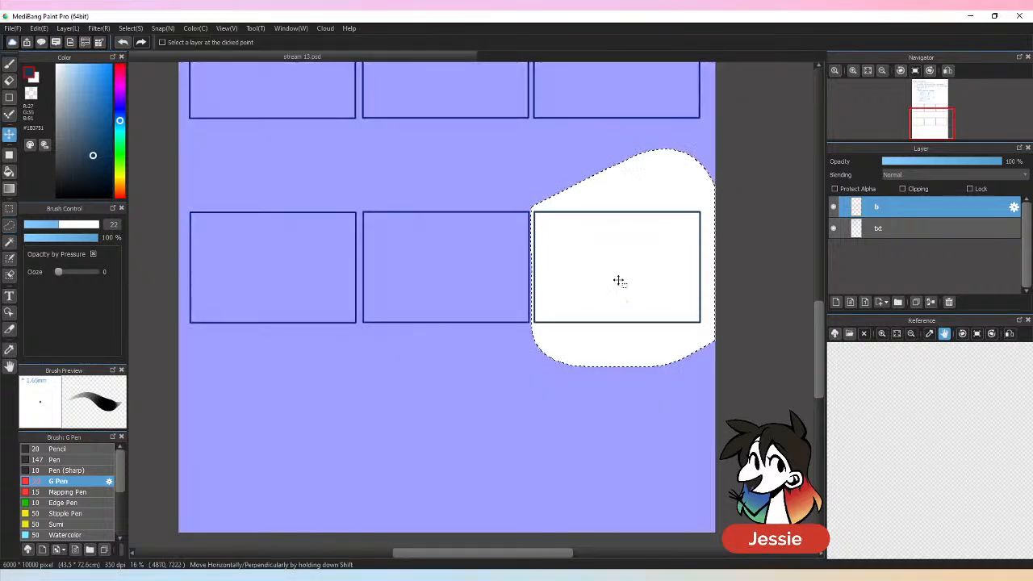
pyautogui.moveTo(618, 281); pyautogui.dragTo(586, 417)
pyautogui.hotkey('ctrl', 'z')
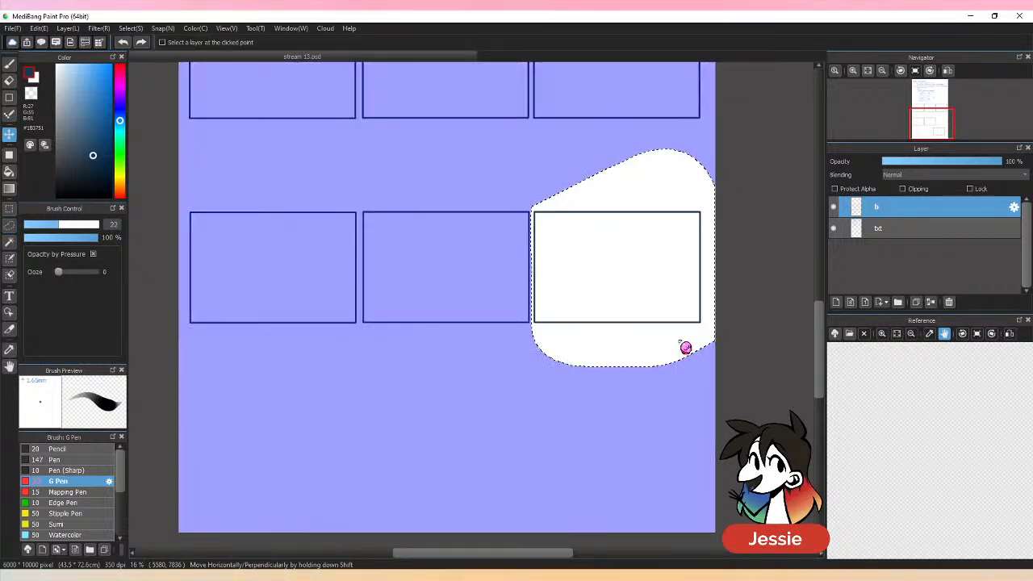
pyautogui.hotkey('ctrl', 'c')
pyautogui.hotkey('ctrl', 'v')
pyautogui.moveTo(657, 289)
pyautogui.mouseDown()
pyautogui.moveTo(606, 396)
pyautogui.moveTo(483, 456)
pyautogui.mouseUp()
pyautogui.hotkey('ctrl', 'd')
# Step: Try to move the lassoed second row of panels slightly upward, working on layer b
pyautogui.press('l')
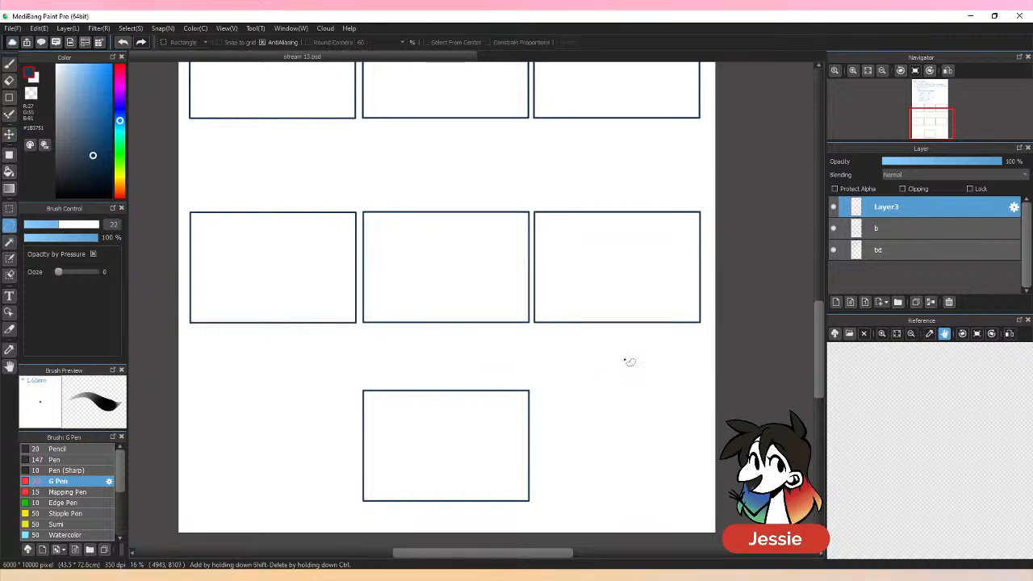
pyautogui.moveTo(190, 201)
pyautogui.mouseDown()
pyautogui.moveTo(258, 375)
pyautogui.moveTo(709, 363)
pyautogui.moveTo(670, 125)
pyautogui.mouseUp()
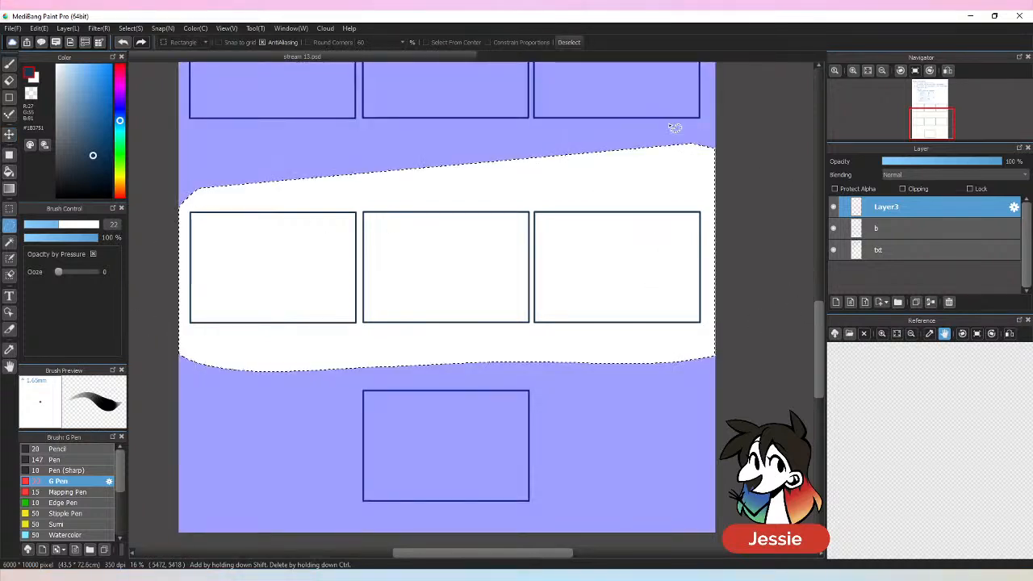
pyautogui.press('v')
pyautogui.moveTo(593, 266); pyautogui.dragTo(569, 248)
pyautogui.click(920, 230)
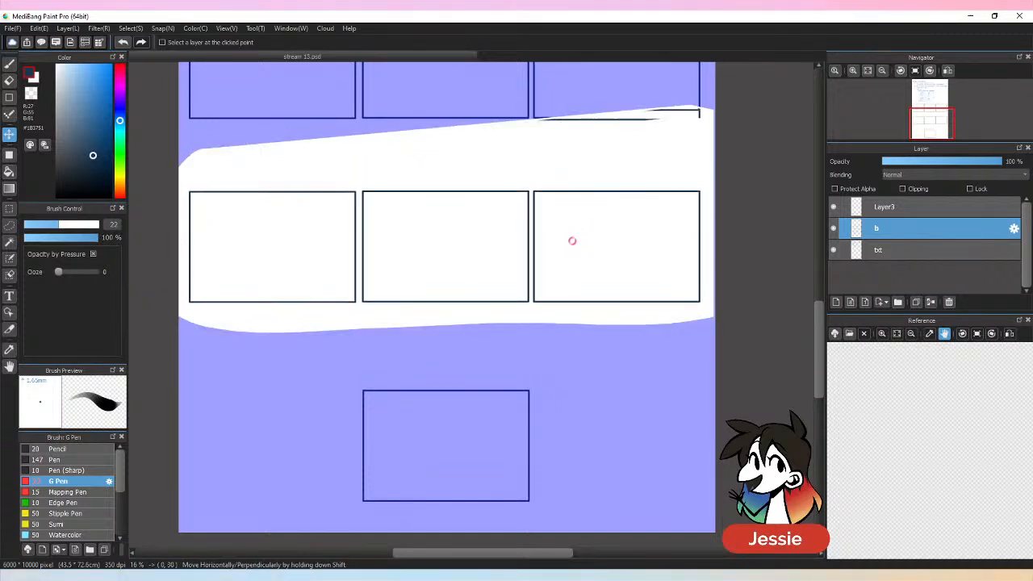
pyautogui.hotkey('ctrl', 'z')
pyautogui.hotkey('ctrl', 'z')
pyautogui.hotkey('ctrl', 'z')
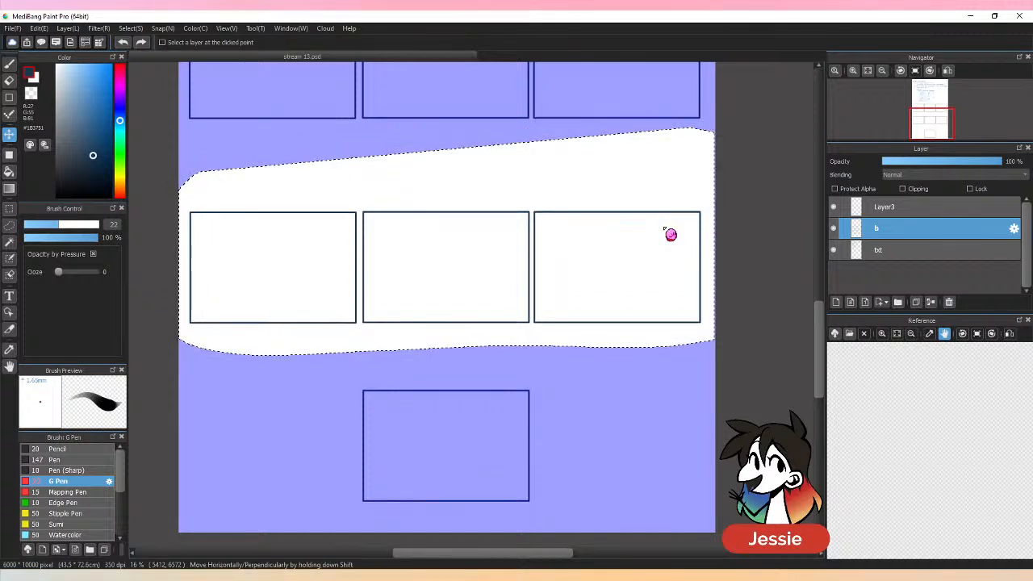
# Step: Lasso only the second row of panels and move it slightly upward, closer to the first row, clearing the selection
pyautogui.press('l')
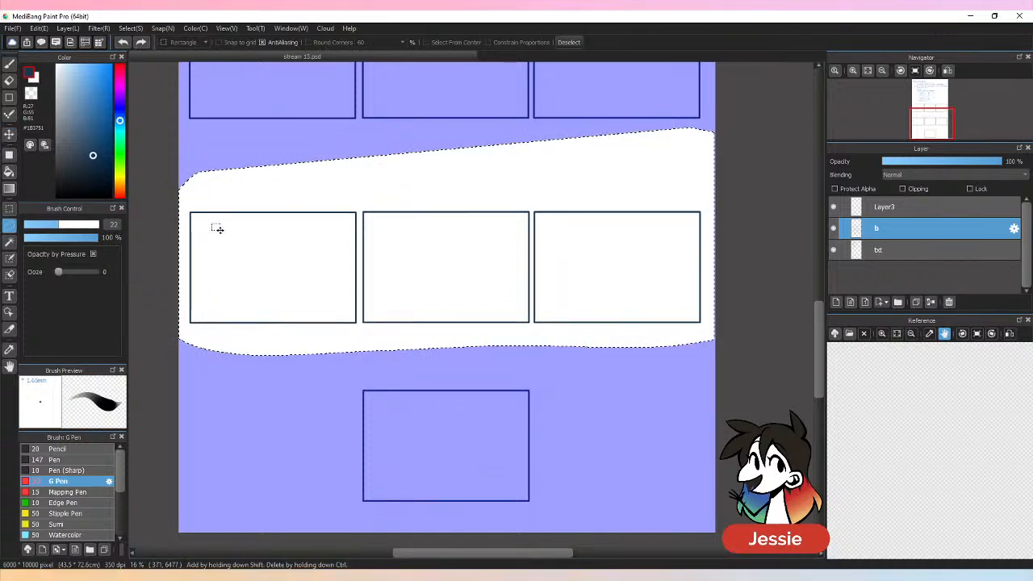
pyautogui.hotkey('ctrl', 'd')
pyautogui.moveTo(202, 207)
pyautogui.mouseDown()
pyautogui.moveTo(180, 235)
pyautogui.moveTo(183, 329)
pyautogui.moveTo(269, 344)
pyautogui.moveTo(436, 345)
pyautogui.moveTo(636, 339)
pyautogui.moveTo(731, 315)
pyautogui.moveTo(692, 181)
pyautogui.moveTo(502, 172)
pyautogui.mouseUp()
pyautogui.press('v')
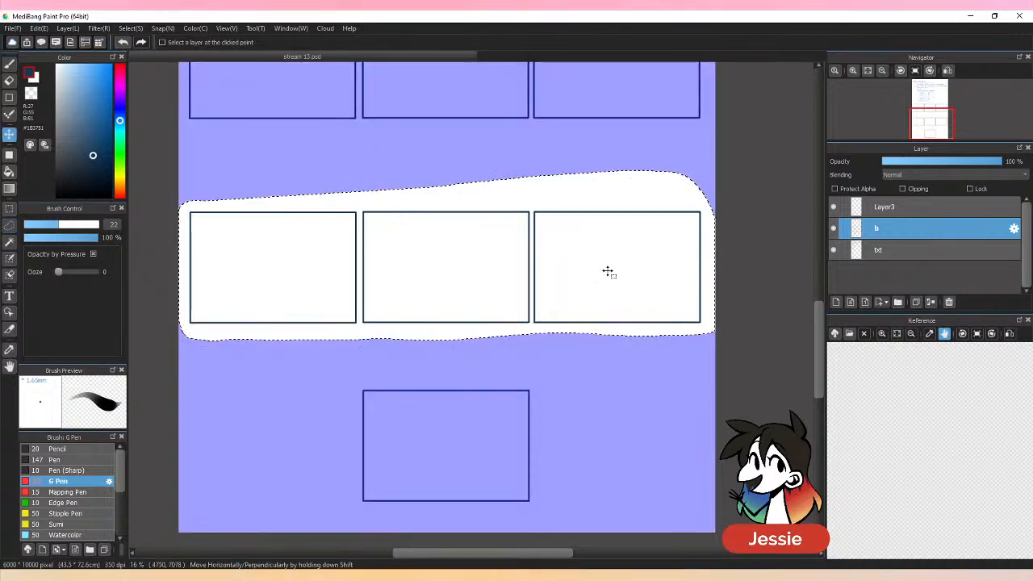
pyautogui.moveTo(609, 272); pyautogui.dragTo(607, 254)
pyautogui.hotkey('ctrl', 'd')
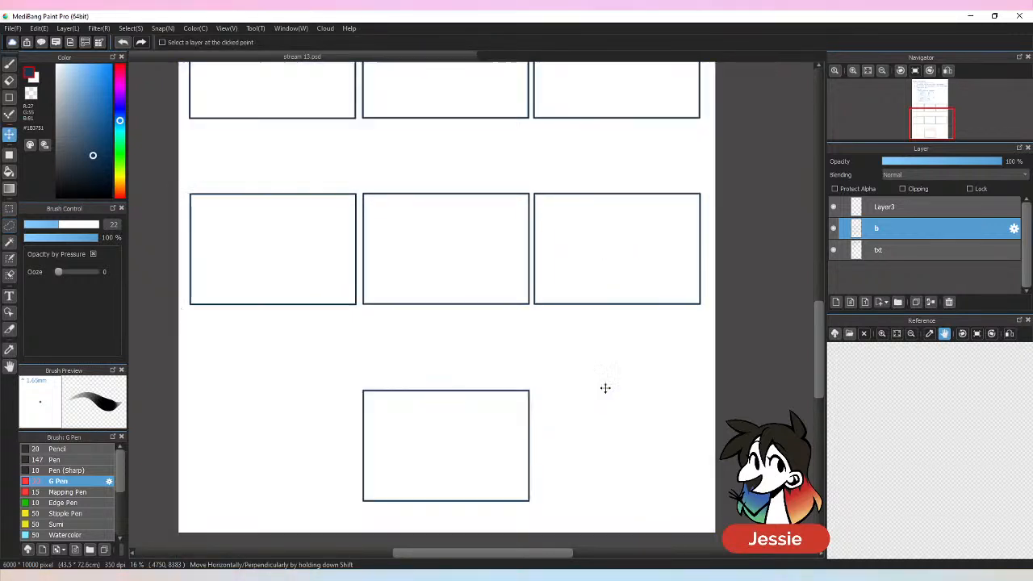
# Step: Try to lasso the single bottom panel and move it upward with layer b active
pyautogui.press('m')
pyautogui.moveTo(437, 369); pyautogui.dragTo(494, 356)
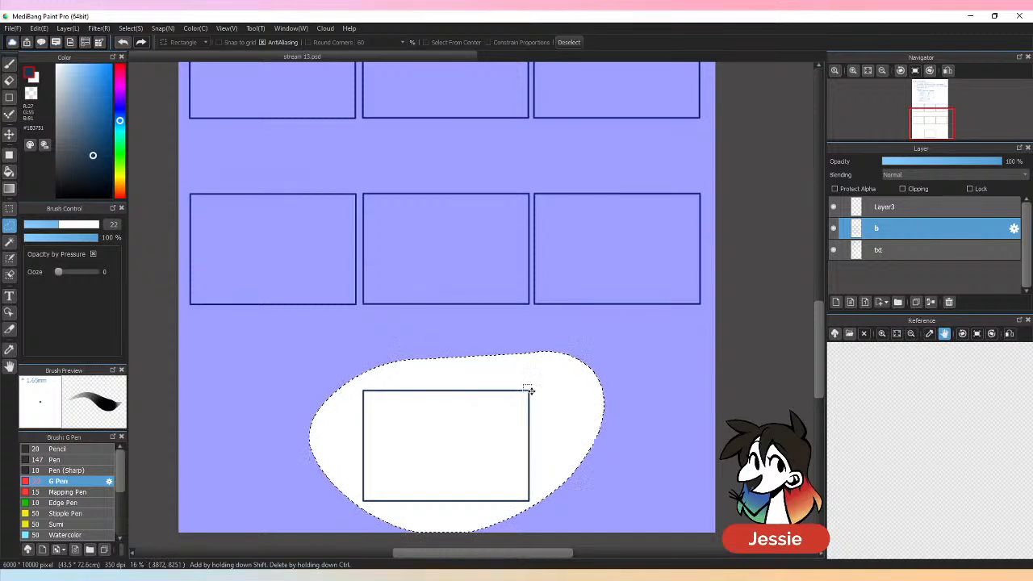
pyautogui.press('v')
pyautogui.moveTo(496, 452); pyautogui.dragTo(494, 431)
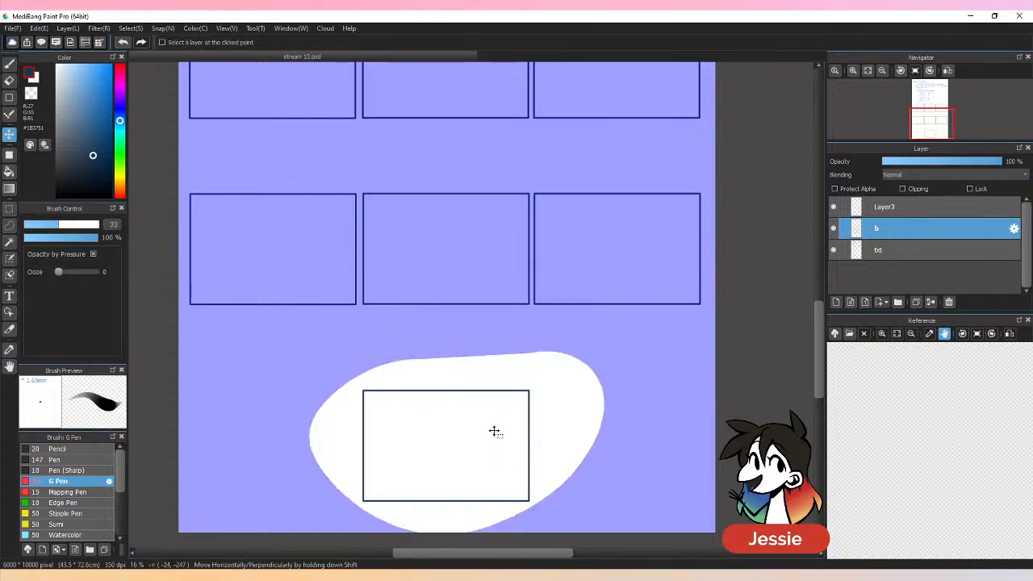
pyautogui.hotkey('ctrl', 'd')
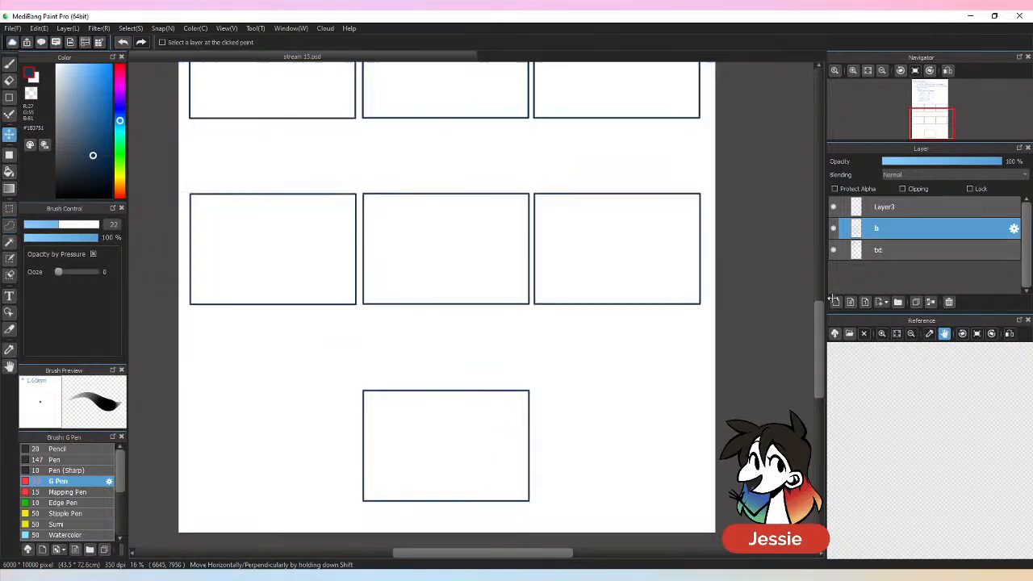
# Step: Move the single bottom panel on Layer3 slightly upward and merge that layer down into layer b
pyautogui.click(903, 214)
pyautogui.moveTo(516, 429); pyautogui.dragTo(513, 414)
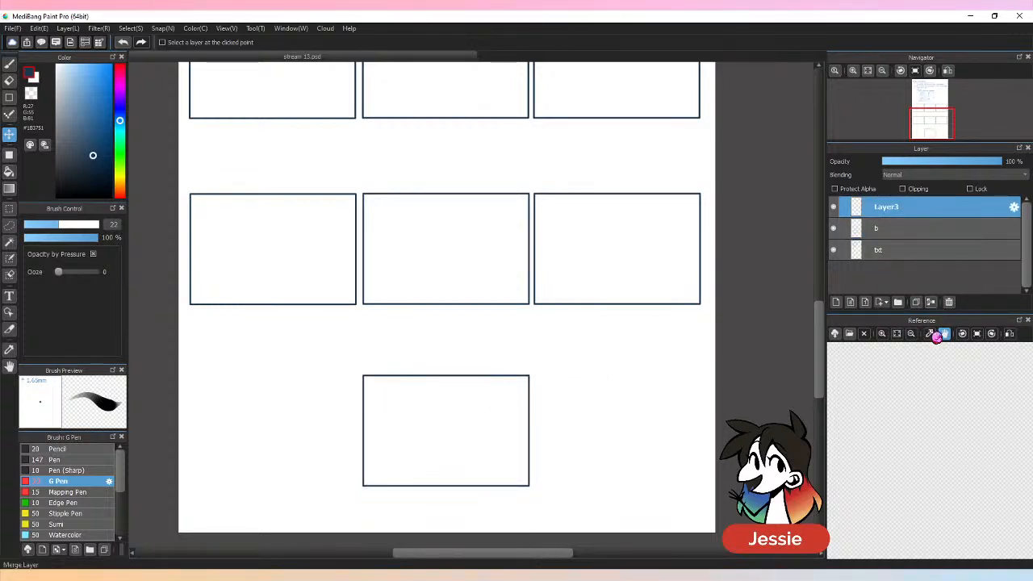
pyautogui.click(930, 304)
# Step: Scale the handwritten notes on the txt layer down slightly toward the page's upper-left corner, leaving more space above the panels
pyautogui.hotkey('ctrl', '-')
pyautogui.hotkey('ctrl', '+')
pyautogui.moveTo(823, 352); pyautogui.dragTo(826, 293)
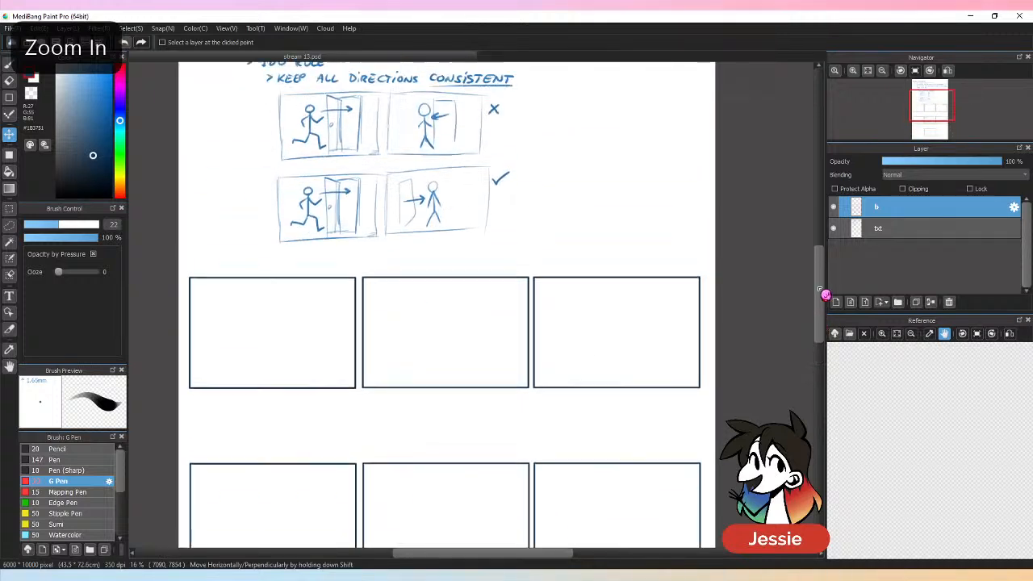
pyautogui.hotkey('ctrl', '-')
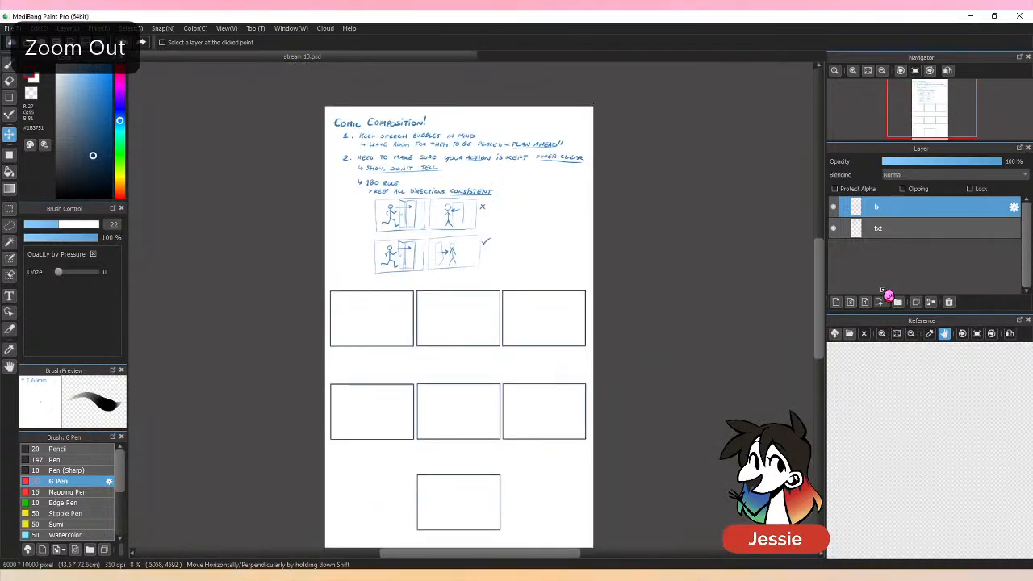
pyautogui.hotkey('ctrl', '-')
pyautogui.hotkey('ctrl', '+')
pyautogui.click(888, 230)
pyautogui.hotkey('ctrl', 't')
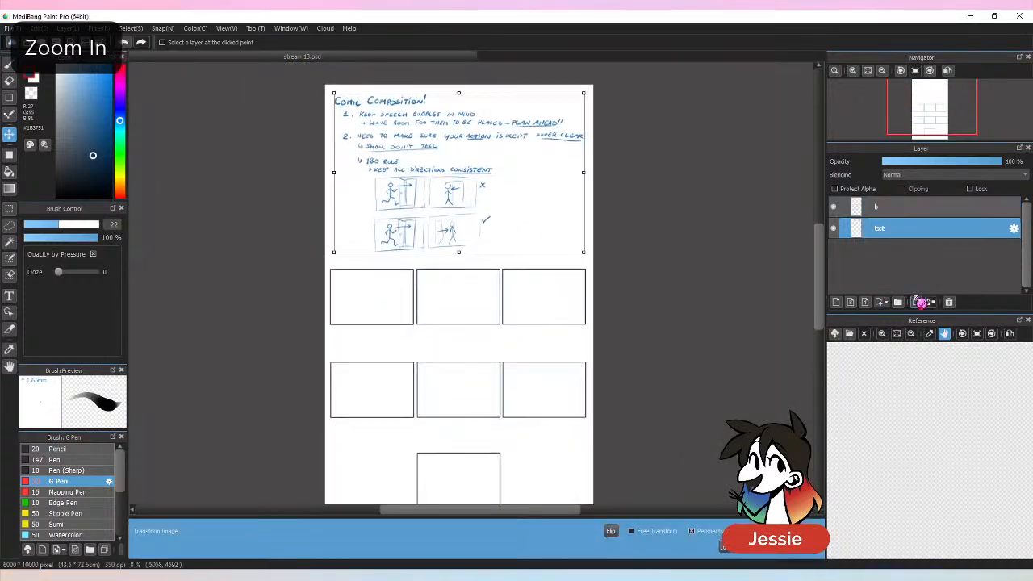
pyautogui.moveTo(583, 255); pyautogui.dragTo(515, 188)
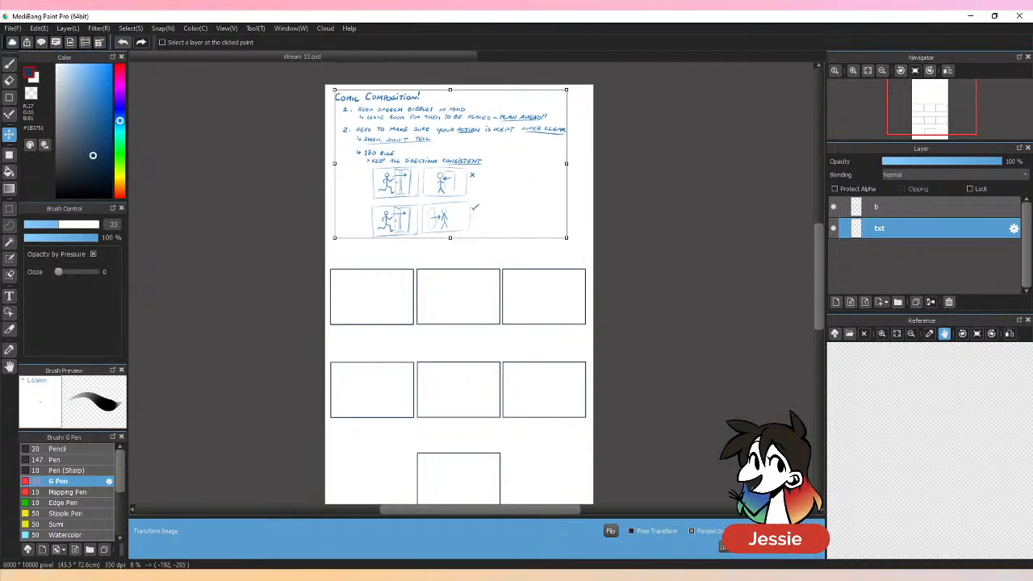
pyautogui.press('Return')
# Step: Handwrite the heading "CINEMATICS" above the first panel row in dark navy #172838
pyautogui.hotkey('ctrl', '+')
pyautogui.hotkey('ctrl', '+')
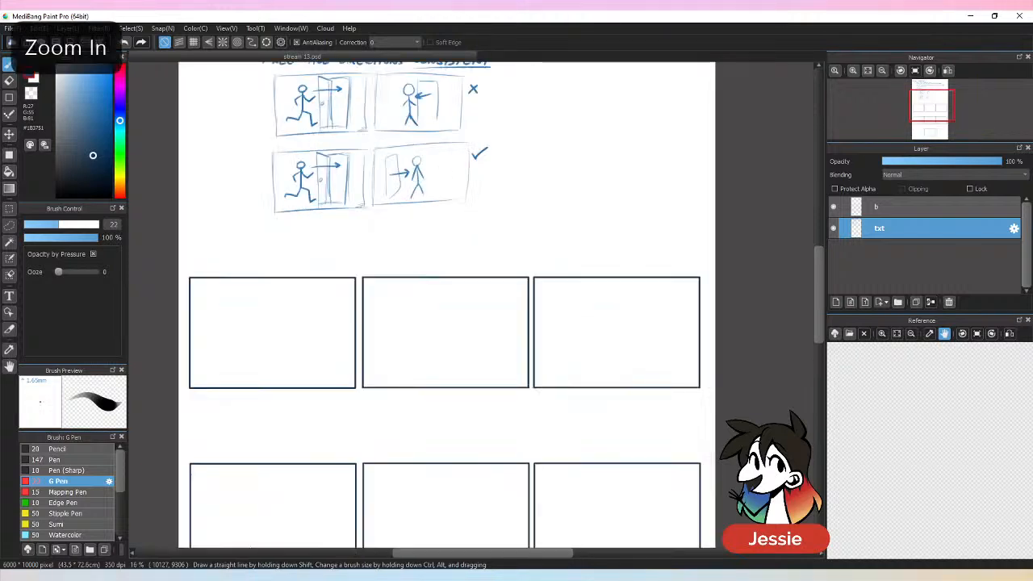
pyautogui.moveTo(250, 262); pyautogui.dragTo(556, 270)
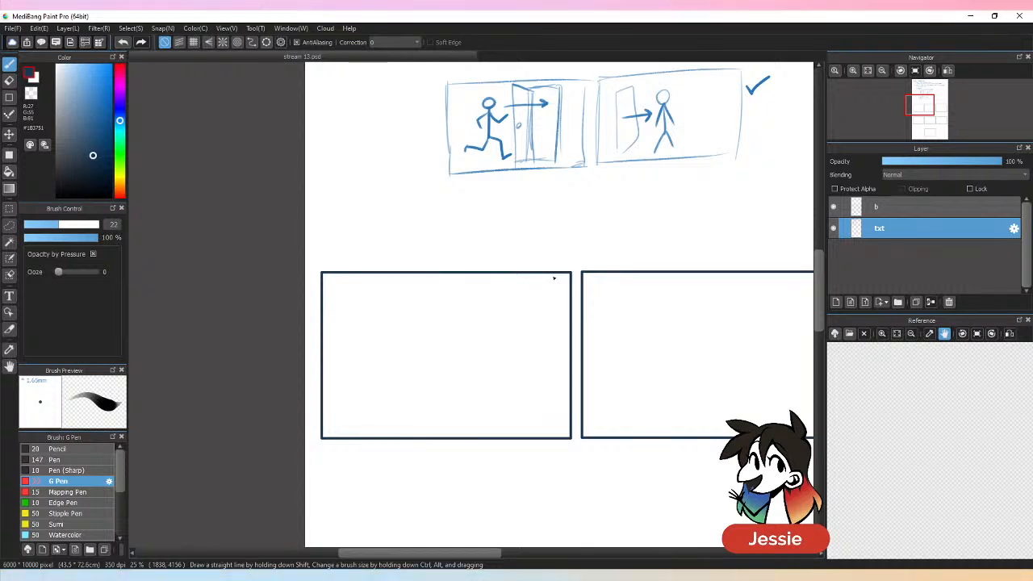
pyautogui.click(89, 169)
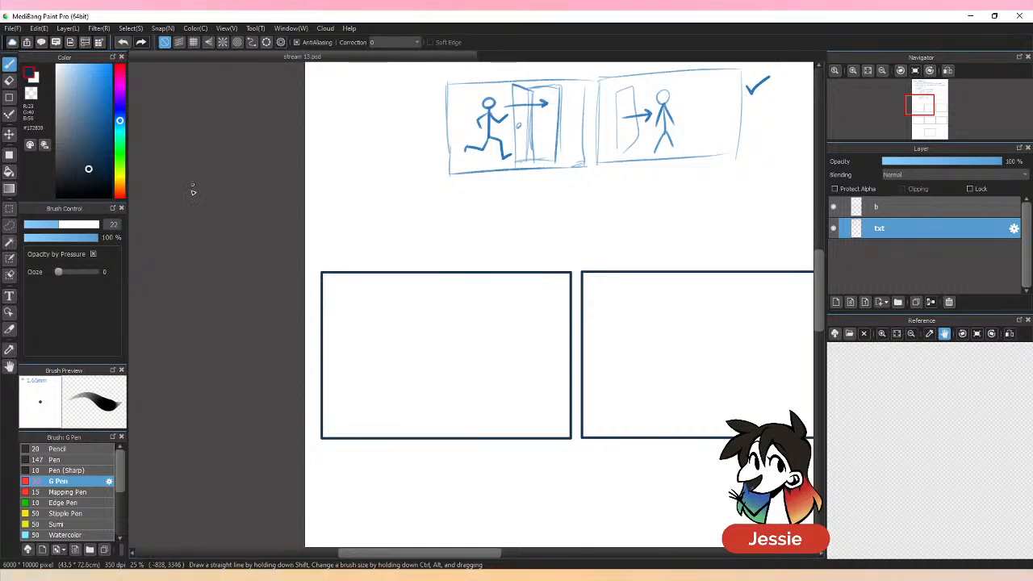
pyautogui.moveTo(346, 206)
pyautogui.mouseDown()
pyautogui.moveTo(349, 219)
pyautogui.moveTo(382, 214)
pyautogui.mouseUp()
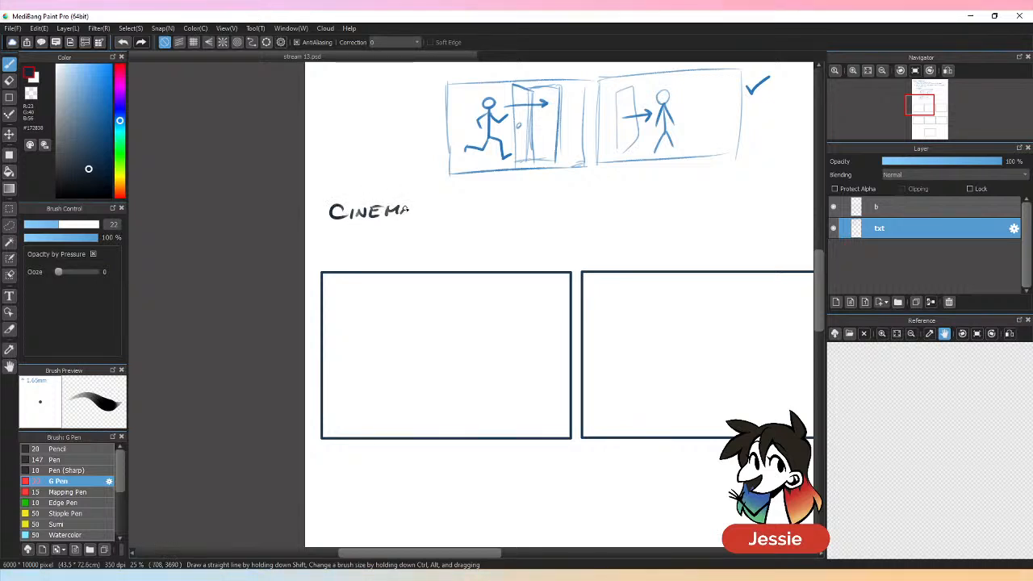
pyautogui.moveTo(444, 206); pyautogui.dragTo(442, 217)
pyautogui.moveTo(456, 207); pyautogui.dragTo(449, 216)
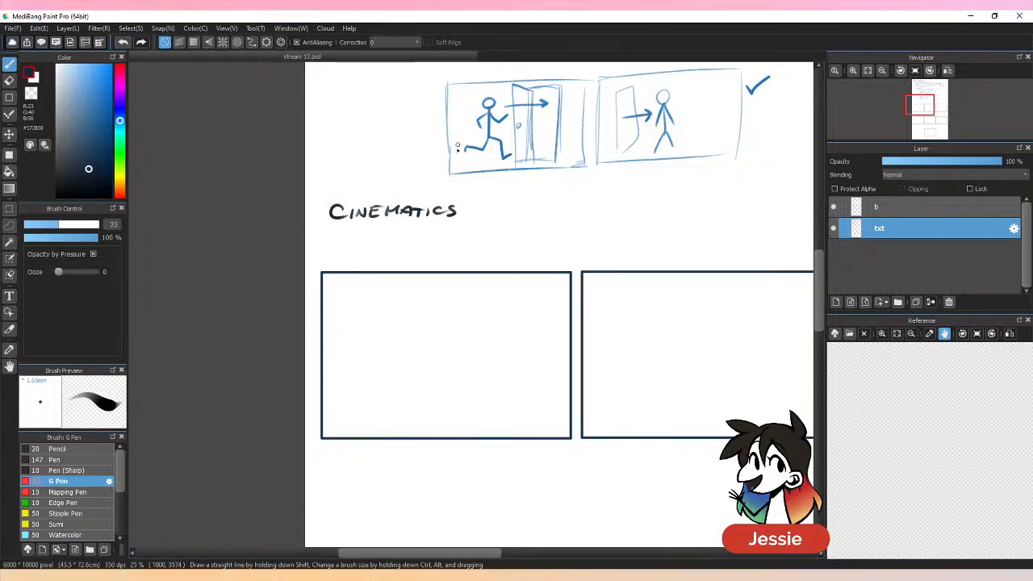
# Step: Handwrite the arrowed note "USED FOR ANY FORM OF VISUAL STORYTELLING" under the Cinematics heading and underline "ANY"
pyautogui.moveTo(344, 229); pyautogui.dragTo(352, 230)
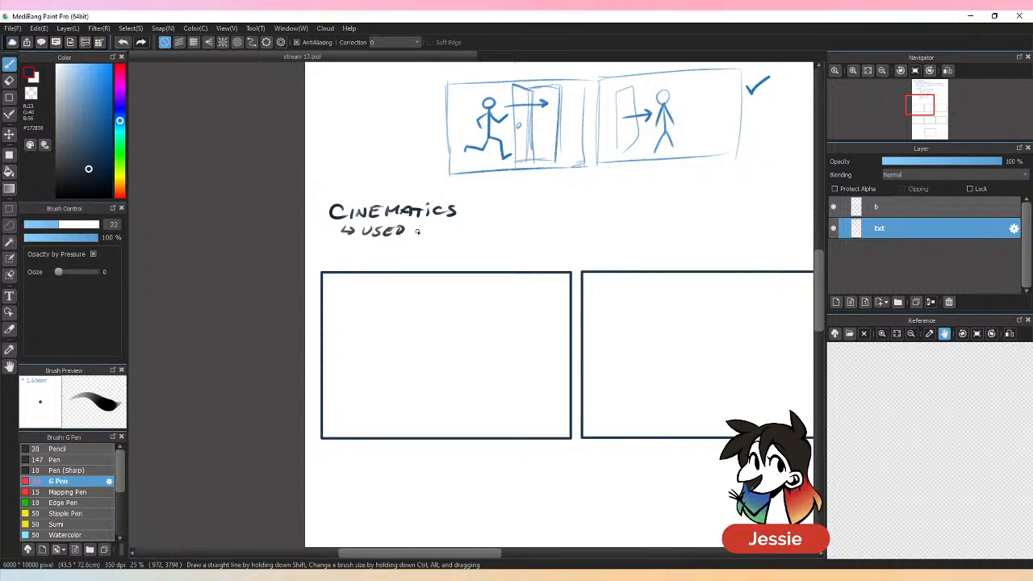
pyautogui.moveTo(443, 228); pyautogui.dragTo(447, 235)
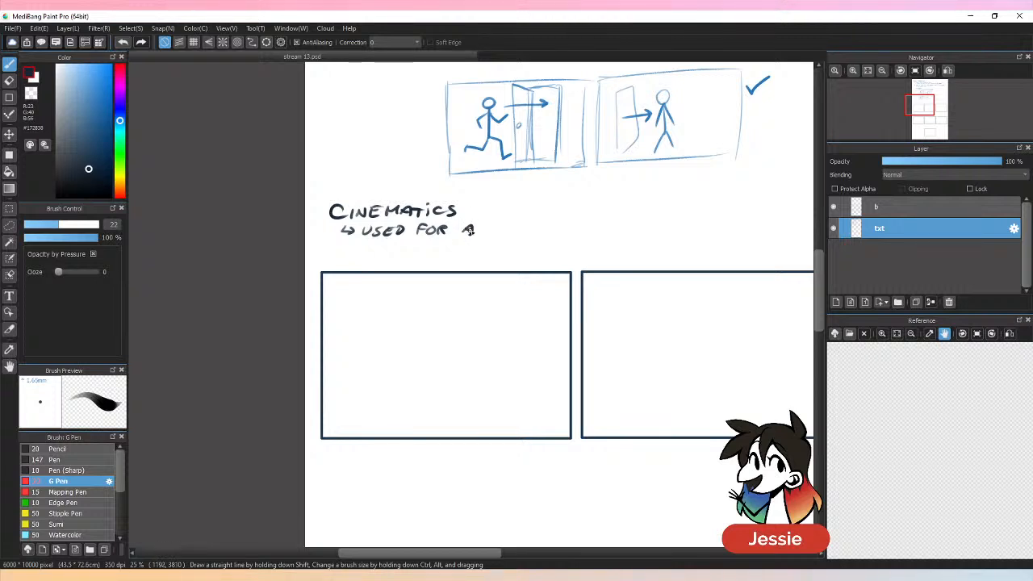
pyautogui.hotkey('ctrl', 'z')
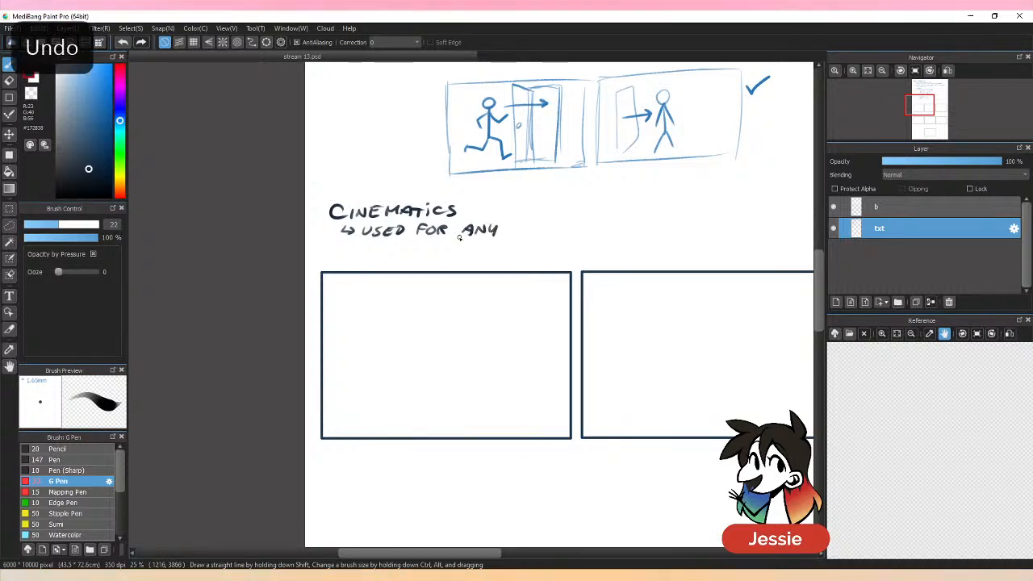
pyautogui.moveTo(459, 237); pyautogui.dragTo(501, 236)
pyautogui.moveTo(514, 225)
pyautogui.mouseDown()
pyautogui.moveTo(513, 234)
pyautogui.moveTo(525, 224)
pyautogui.moveTo(556, 234)
pyautogui.mouseUp()
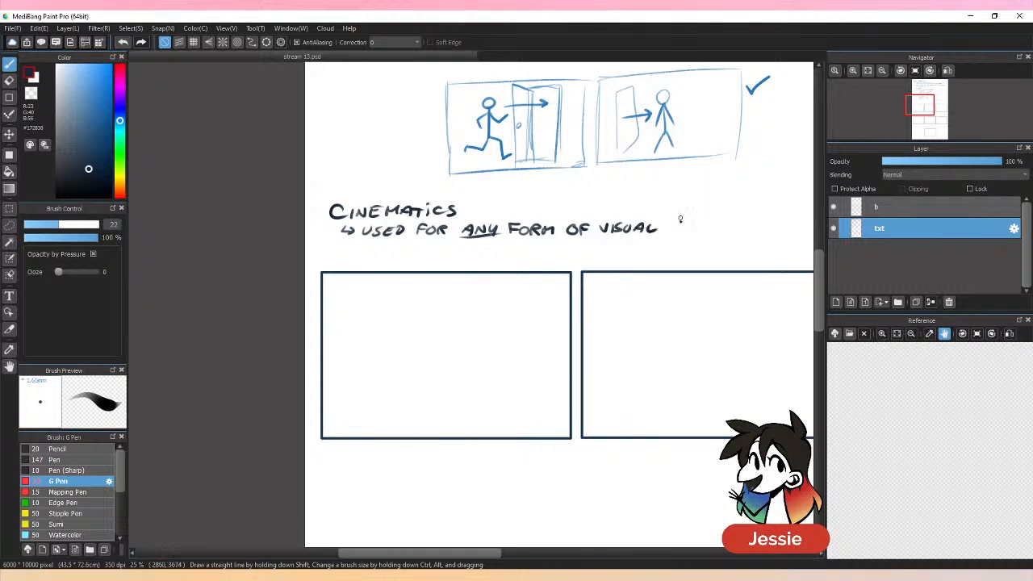
pyautogui.moveTo(699, 225); pyautogui.dragTo(697, 226)
pyautogui.moveTo(706, 233); pyautogui.dragTo(712, 231)
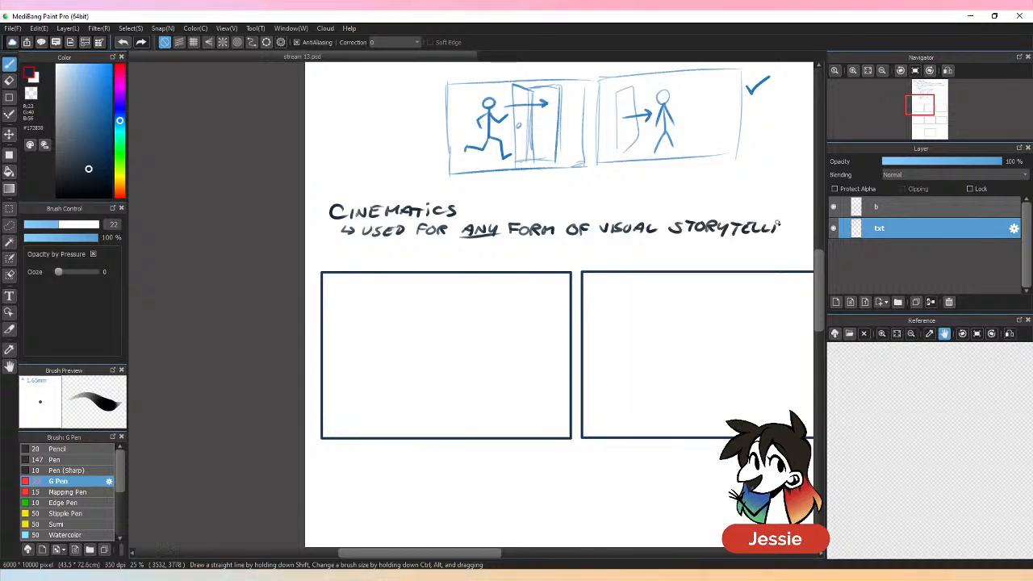
# Step: Lasso the Cinematics heading and its note and move them down to sit just above the first panel row
pyautogui.hotkey('ctrl', '-')
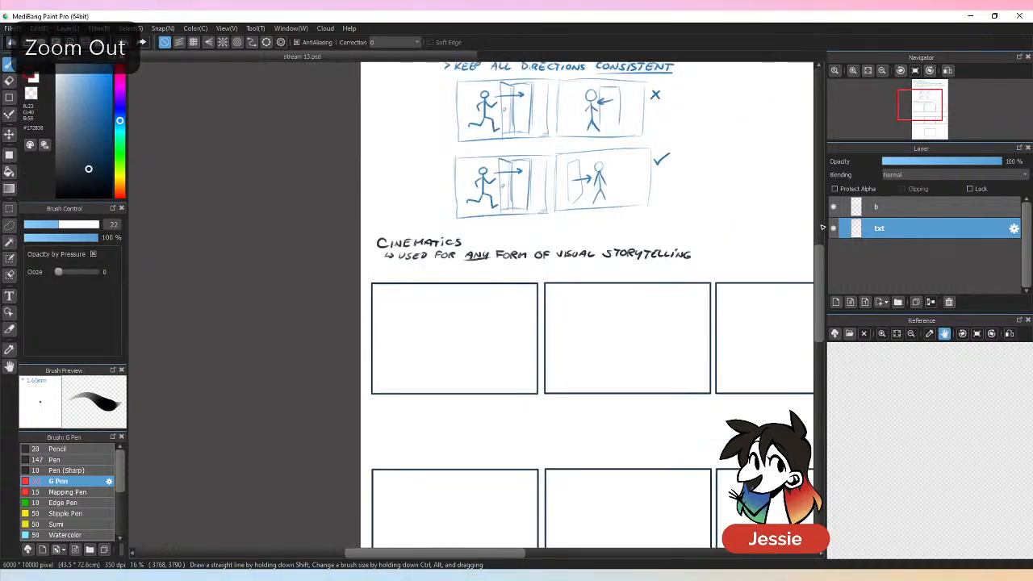
pyautogui.press('l')
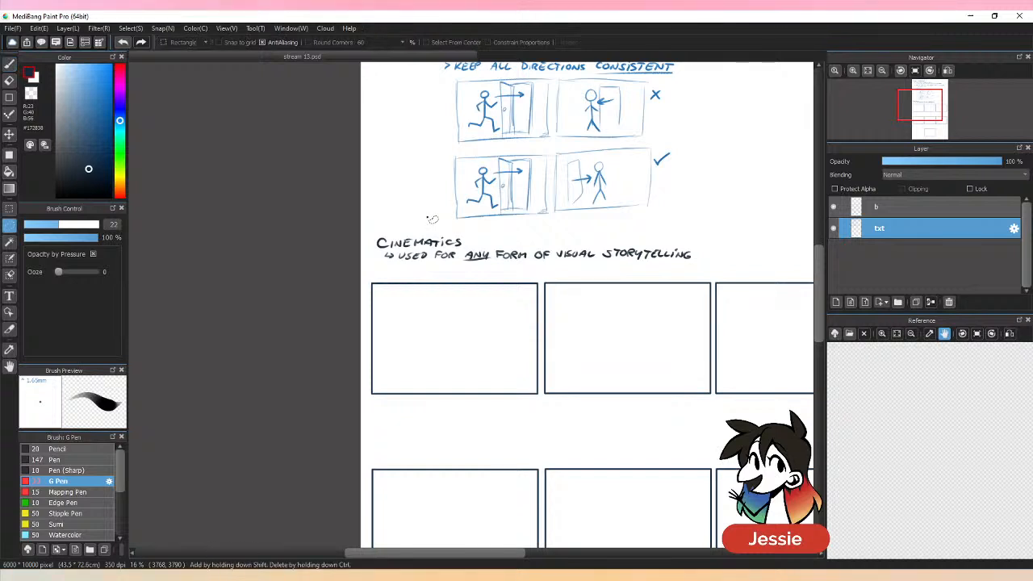
pyautogui.moveTo(390, 228)
pyautogui.mouseDown()
pyautogui.moveTo(375, 263)
pyautogui.moveTo(425, 273)
pyautogui.moveTo(706, 269)
pyautogui.moveTo(704, 249)
pyautogui.moveTo(471, 231)
pyautogui.moveTo(555, 265)
pyautogui.mouseUp()
pyautogui.press('v')
pyautogui.hotkey('ctrl', 'd')
pyautogui.press('b')
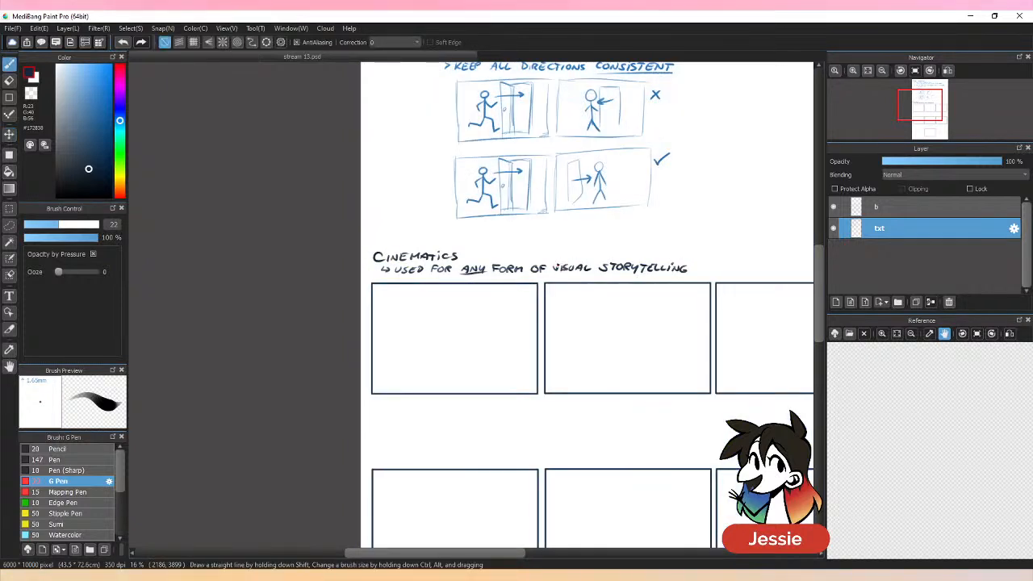
# Step: Add a new layer between layers b and txt and name it "illust"
pyautogui.hotkey('ctrl', '+')
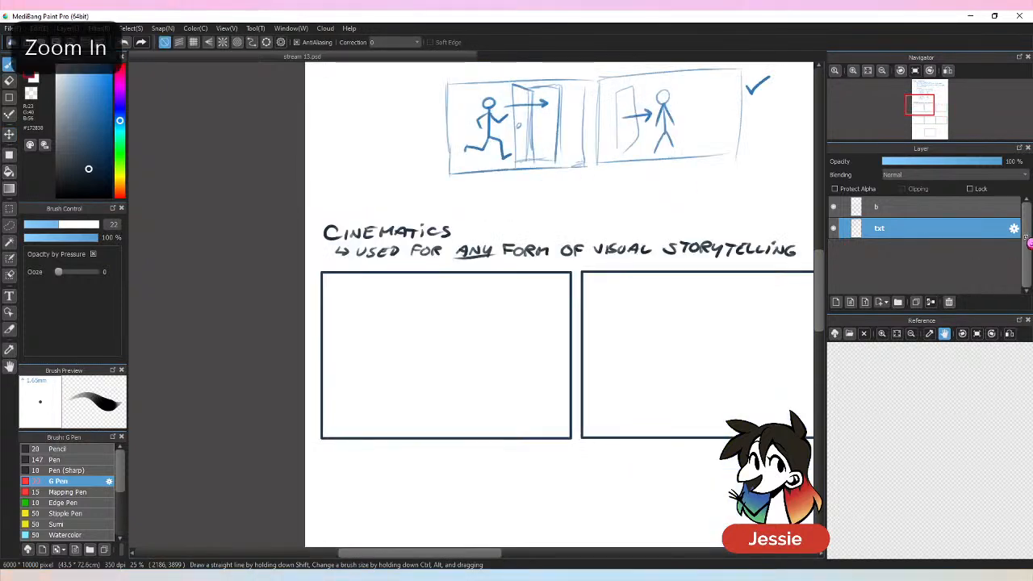
pyautogui.click(850, 302)
pyautogui.doubleClick(899, 231)
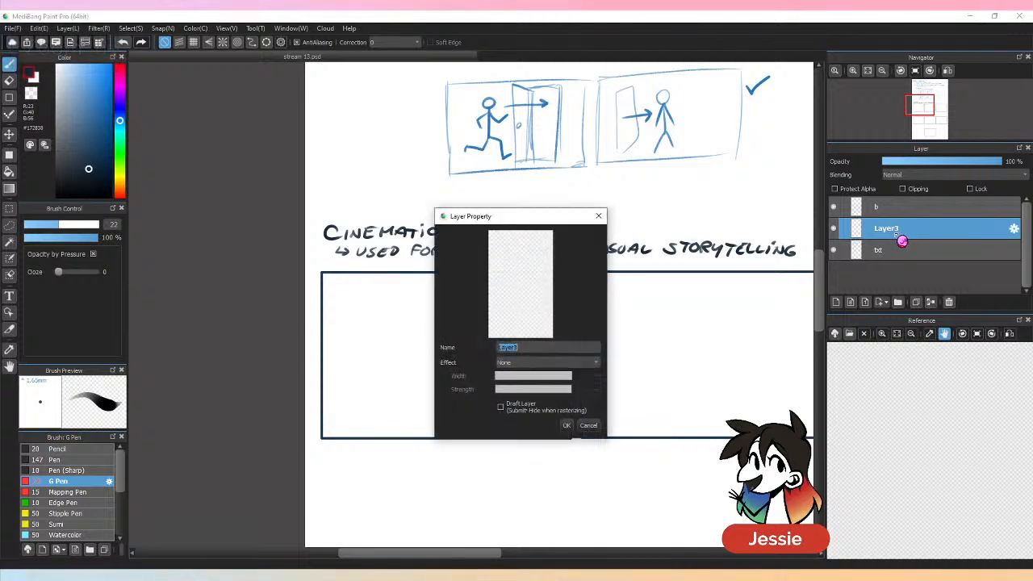
pyautogui.write('illust')
pyautogui.press('Return')
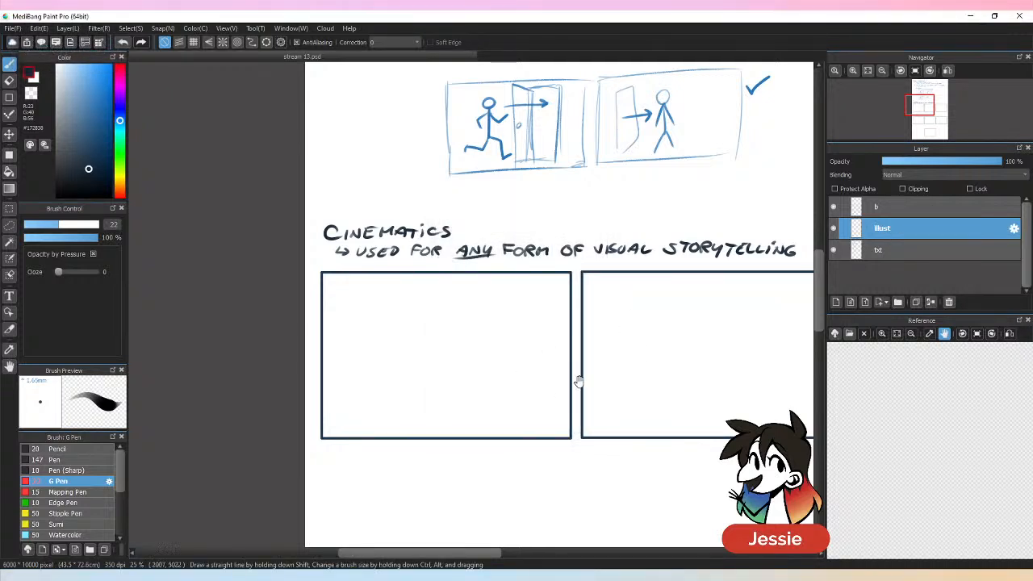
pyautogui.moveTo(586, 432); pyautogui.dragTo(435, 392)
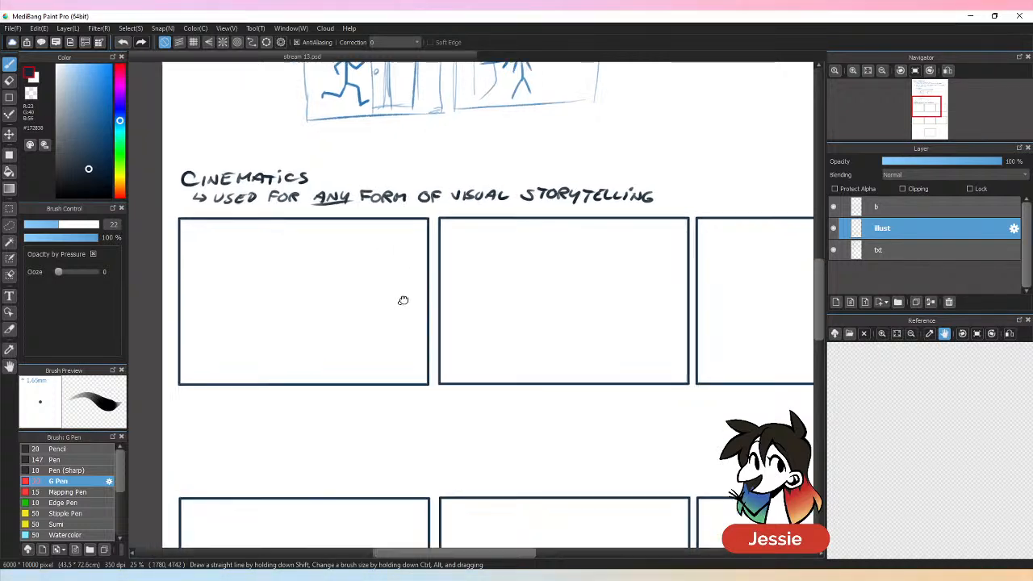
pyautogui.moveTo(404, 299); pyautogui.dragTo(309, 502)
pyautogui.moveTo(289, 158); pyautogui.dragTo(345, 444)
pyautogui.moveTo(457, 460); pyautogui.dragTo(507, 222)
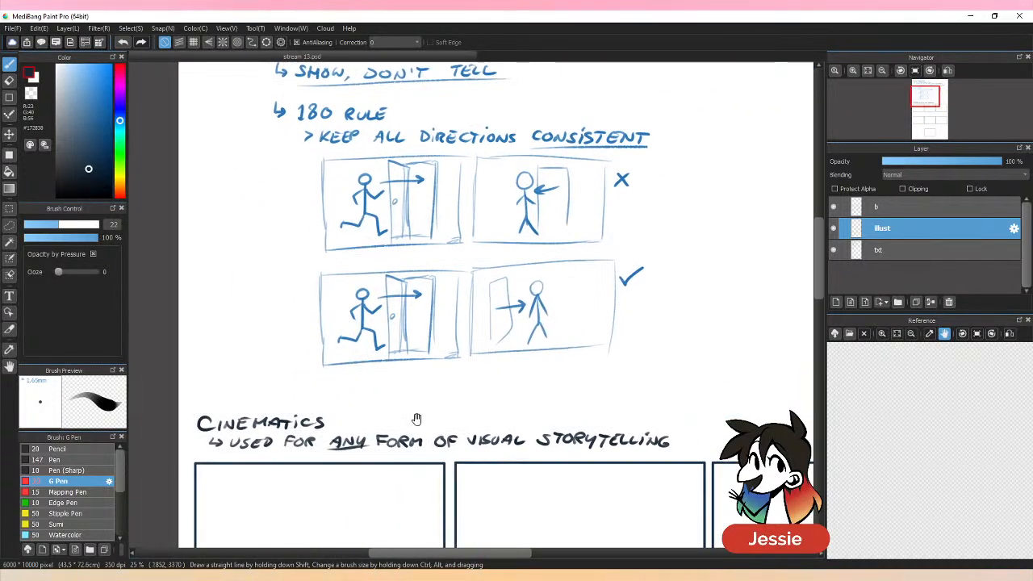
pyautogui.moveTo(418, 427); pyautogui.dragTo(474, 236)
pyautogui.moveTo(450, 345); pyautogui.dragTo(477, 291)
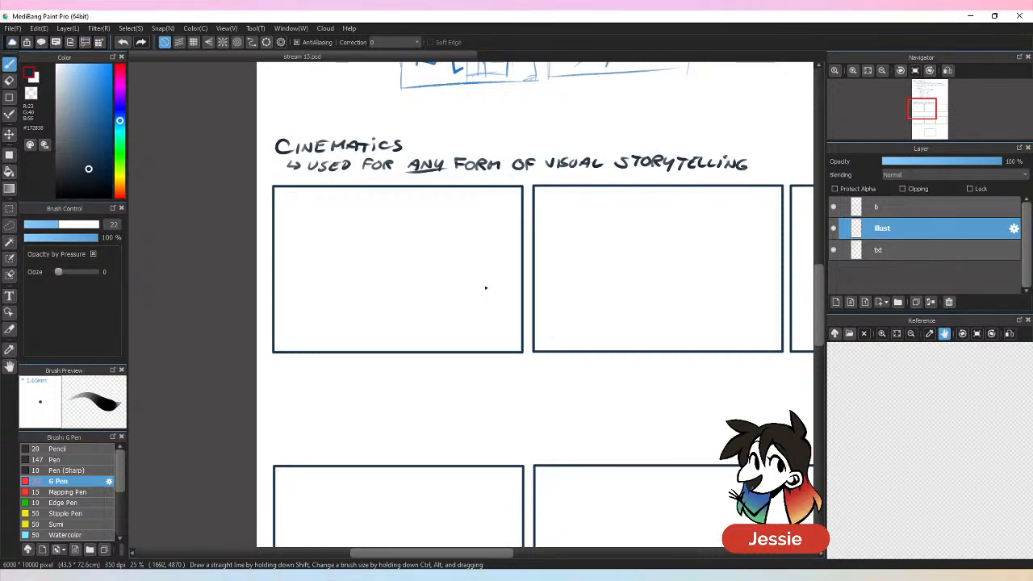
pyautogui.moveTo(486, 288); pyautogui.dragTo(570, 357)
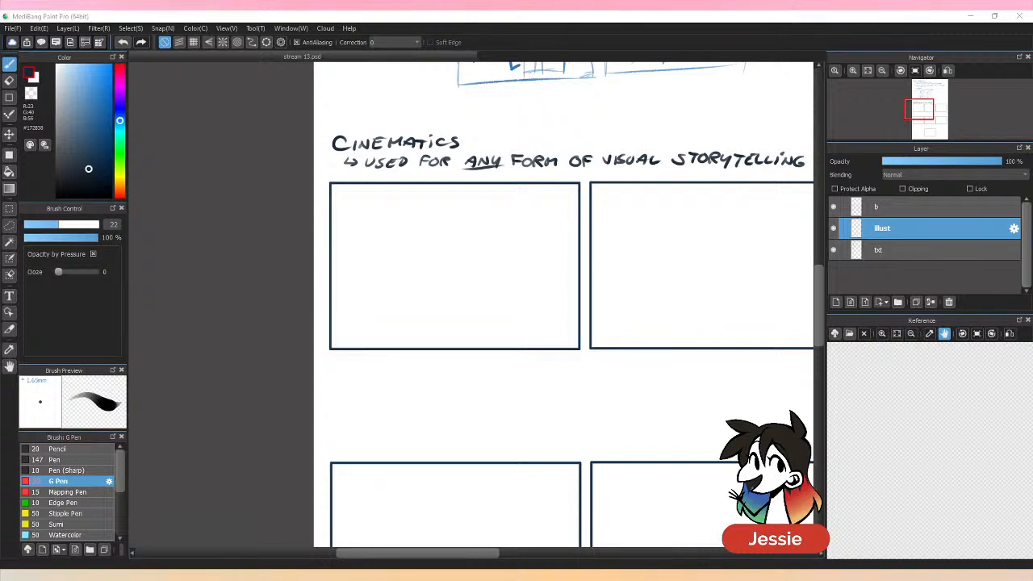
# Step: On the txt layer, handwrite the caption "ESTABLISHING SHOT" in dark navy beneath the first Cinematics panel
pyautogui.click(466, 17)
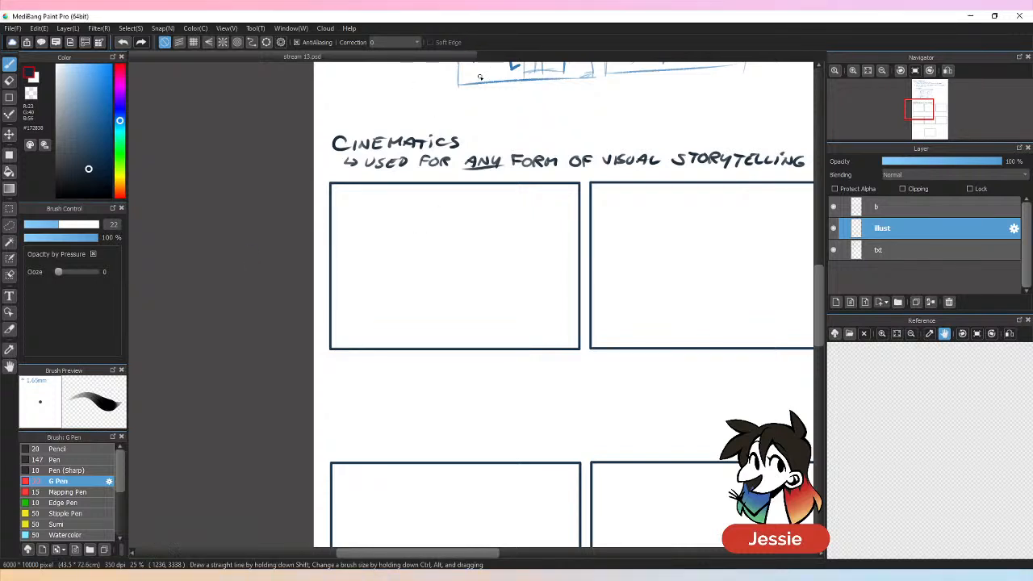
pyautogui.hotkey('ctrl', '+')
pyautogui.moveTo(583, 279); pyautogui.dragTo(519, 309)
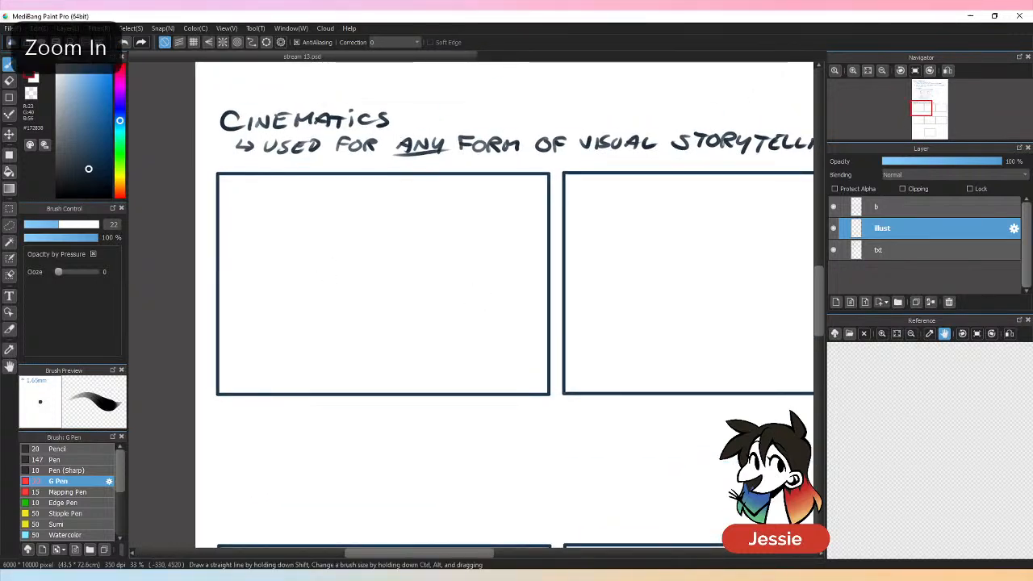
pyautogui.click(570, 17)
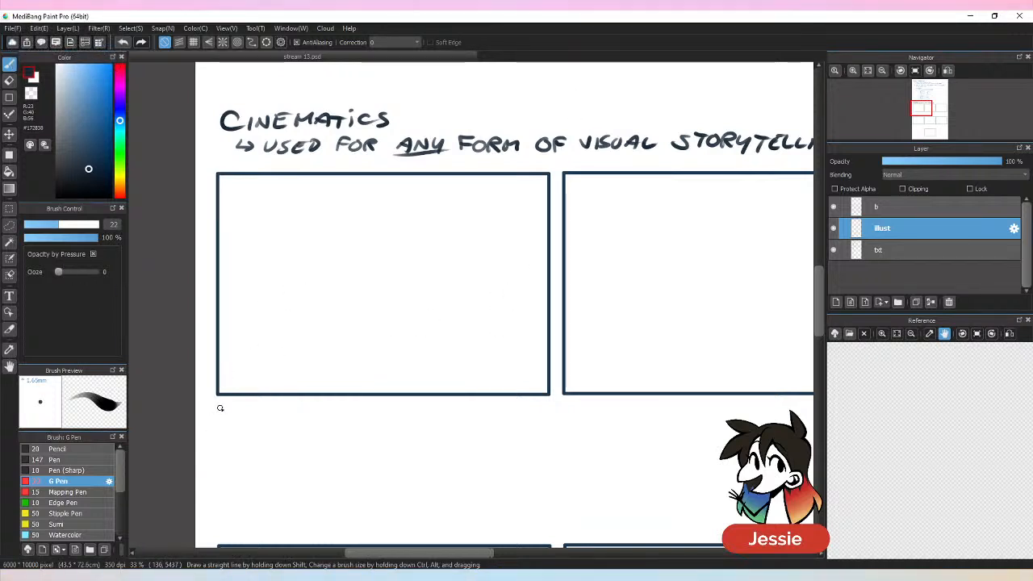
pyautogui.click(862, 251)
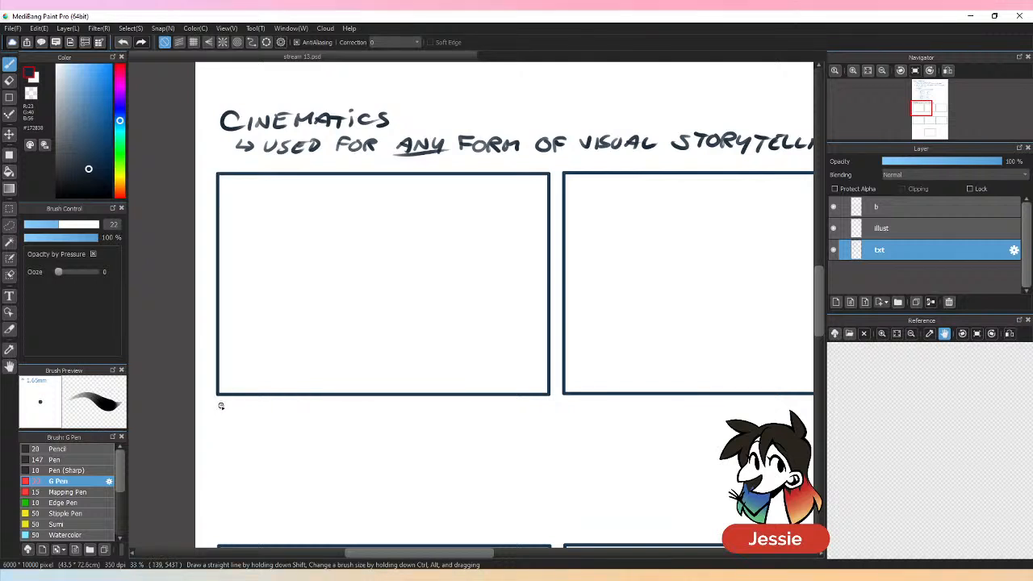
pyautogui.moveTo(221, 406)
pyautogui.mouseDown()
pyautogui.moveTo(316, 410)
pyautogui.moveTo(345, 421)
pyautogui.mouseUp()
pyautogui.hotkey('ctrl', 'z')
pyautogui.hotkey('ctrl', 'z')
pyautogui.moveTo(363, 410)
pyautogui.mouseDown()
pyautogui.moveTo(360, 420)
pyautogui.moveTo(406, 415)
pyautogui.mouseUp()
pyautogui.moveTo(406, 409)
pyautogui.mouseDown()
pyautogui.moveTo(406, 422)
pyautogui.moveTo(392, 421)
pyautogui.moveTo(403, 414)
pyautogui.mouseUp()
pyautogui.hotkey('ctrl', 'z')
pyautogui.hotkey('ctrl', 'z')
pyautogui.hotkey('ctrl', 'z')
pyautogui.moveTo(404, 409)
pyautogui.mouseDown()
pyautogui.moveTo(403, 421)
pyautogui.moveTo(413, 411)
pyautogui.mouseUp()
pyautogui.moveTo(425, 410)
pyautogui.mouseDown()
pyautogui.moveTo(424, 422)
pyautogui.moveTo(433, 411)
pyautogui.mouseUp()
# Step: On the illust layer, sketch a mountain ridge across the first panel in blue #4A77A0 with a size 17 G Pen
pyautogui.click(916, 235)
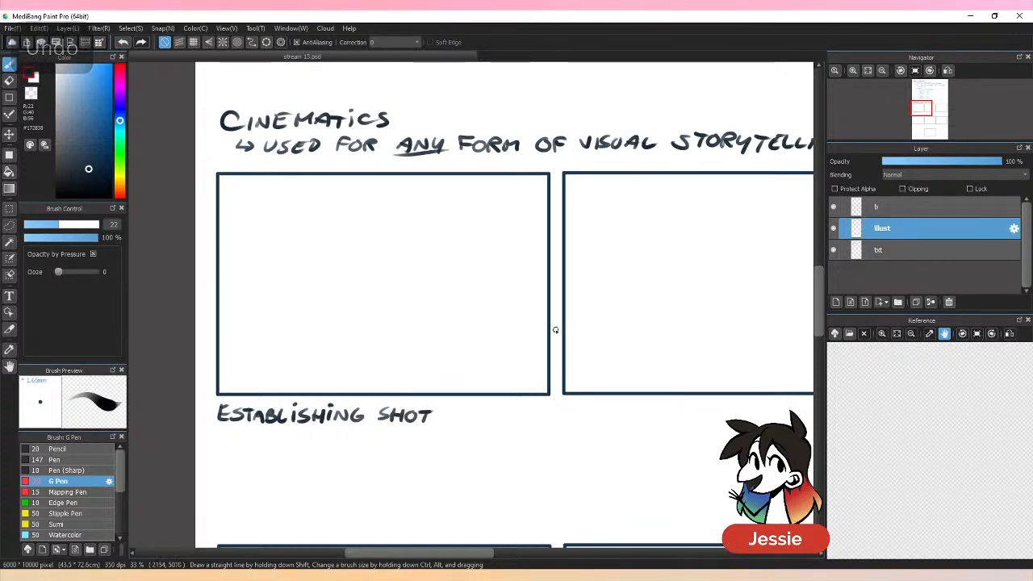
pyautogui.moveTo(595, 441); pyautogui.dragTo(476, 408)
pyautogui.moveTo(495, 340); pyautogui.dragTo(560, 364)
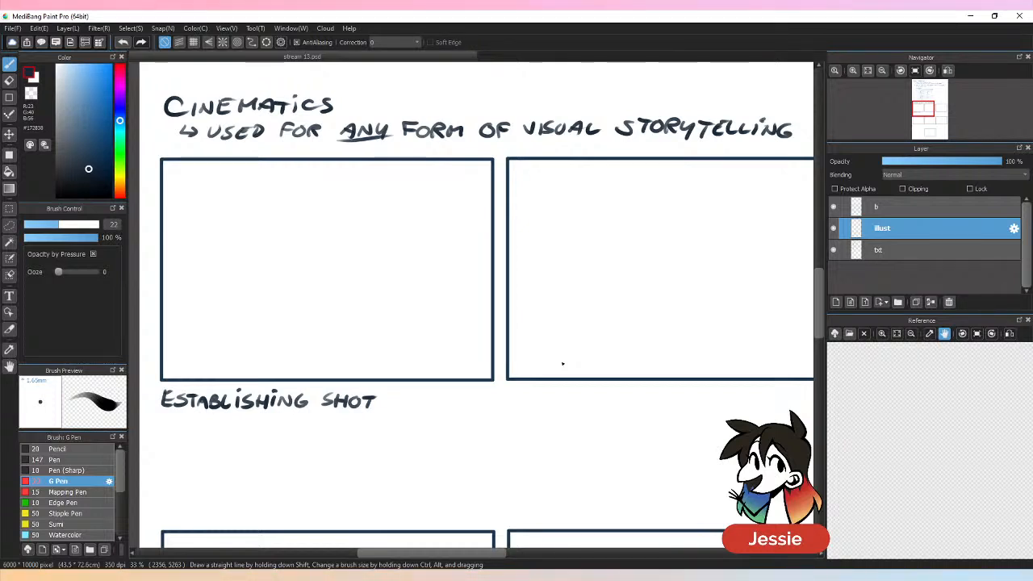
pyautogui.moveTo(95, 139); pyautogui.dragTo(85, 114)
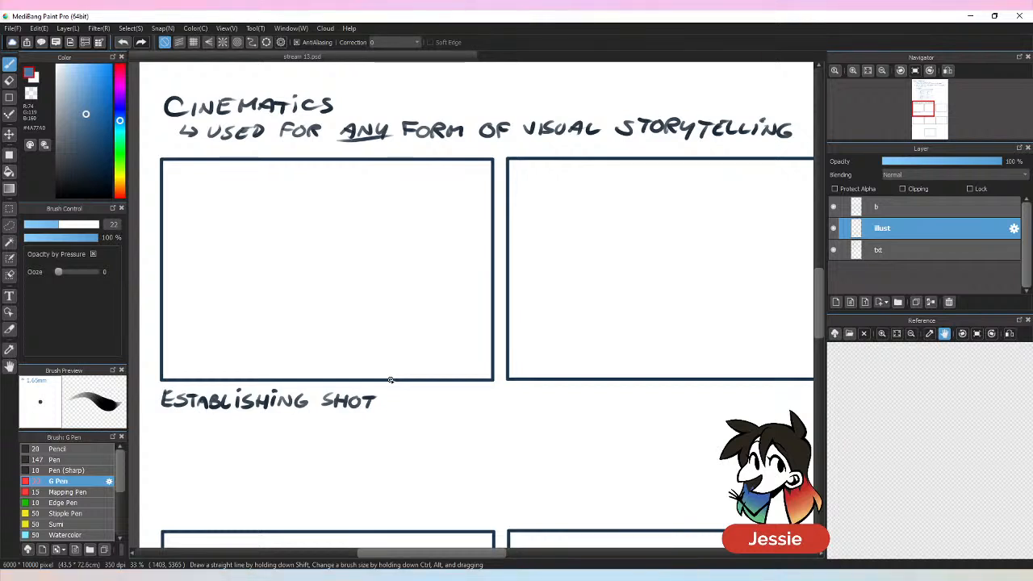
pyautogui.moveTo(56, 226); pyautogui.dragTo(50, 225)
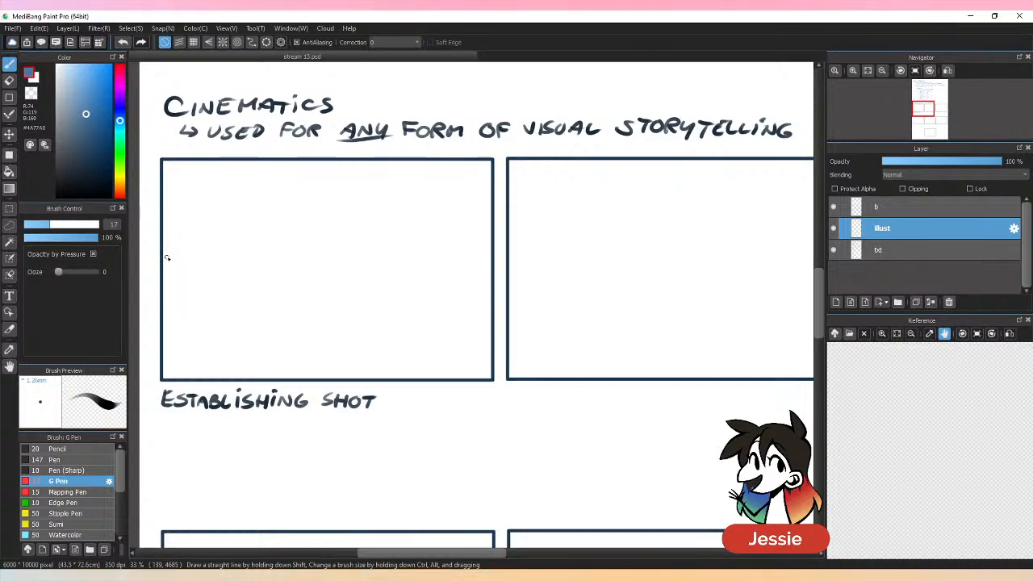
pyautogui.moveTo(164, 260); pyautogui.dragTo(294, 181)
pyautogui.moveTo(246, 212)
pyautogui.mouseDown()
pyautogui.moveTo(300, 227)
pyautogui.moveTo(344, 200)
pyautogui.moveTo(431, 226)
pyautogui.moveTo(457, 222)
pyautogui.moveTo(489, 250)
pyautogui.mouseUp()
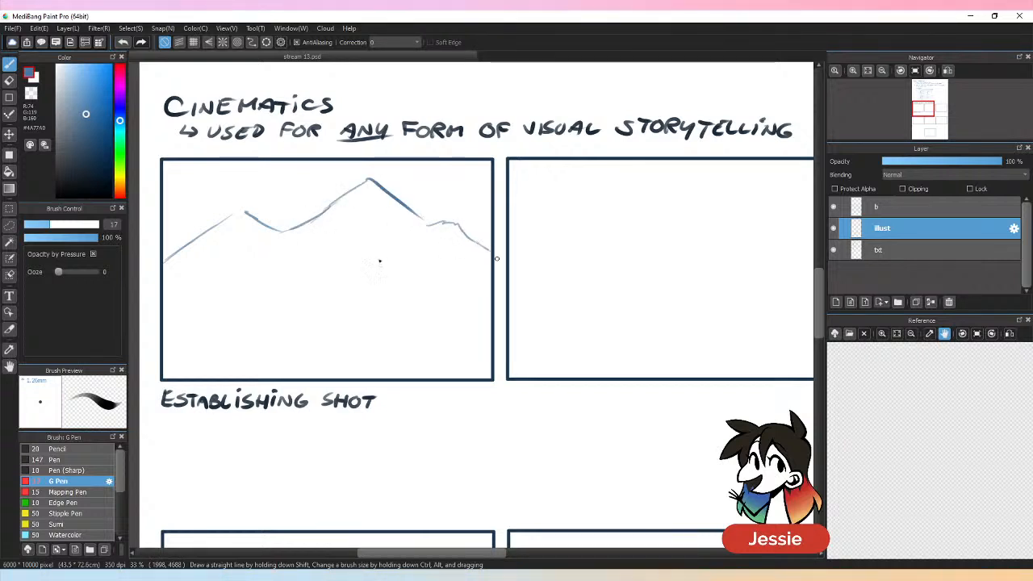
# Step: Sketch a small peak-roofed house below the ridge's right end and layered pine trees along the first panel's left edge
pyautogui.moveTo(192, 241)
pyautogui.mouseDown()
pyautogui.moveTo(207, 220)
pyautogui.moveTo(220, 256)
pyautogui.moveTo(191, 261)
pyautogui.moveTo(164, 298)
pyautogui.mouseUp()
pyautogui.moveTo(405, 240)
pyautogui.mouseDown()
pyautogui.moveTo(404, 251)
pyautogui.moveTo(430, 237)
pyautogui.moveTo(430, 256)
pyautogui.moveTo(409, 235)
pyautogui.moveTo(419, 223)
pyautogui.mouseUp()
pyautogui.moveTo(420, 223)
pyautogui.mouseDown()
pyautogui.moveTo(438, 236)
pyautogui.moveTo(416, 255)
pyautogui.mouseUp()
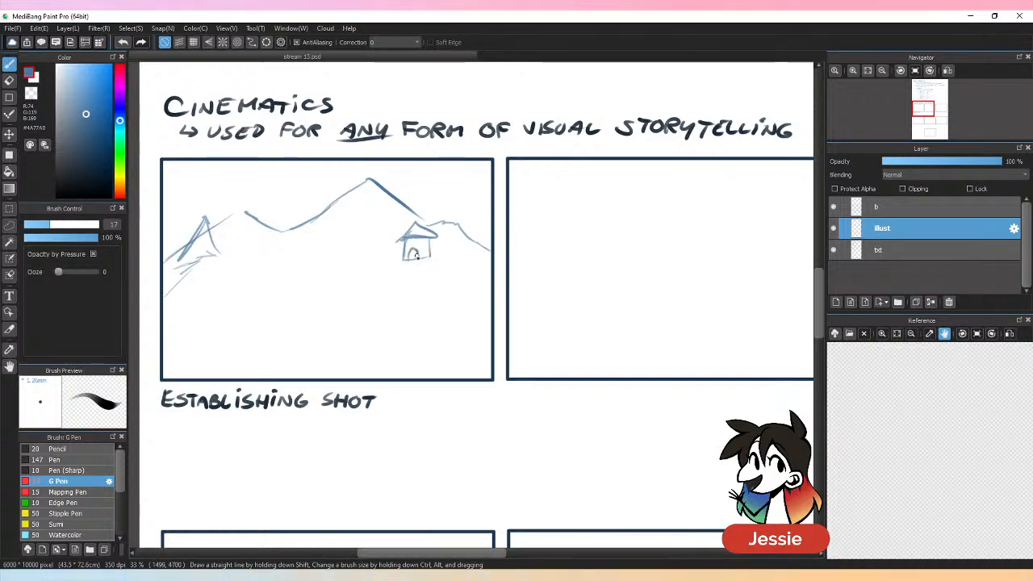
pyautogui.moveTo(166, 298)
pyautogui.mouseDown()
pyautogui.moveTo(196, 263)
pyautogui.moveTo(215, 282)
pyautogui.mouseUp()
pyautogui.moveTo(205, 278); pyautogui.dragTo(224, 314)
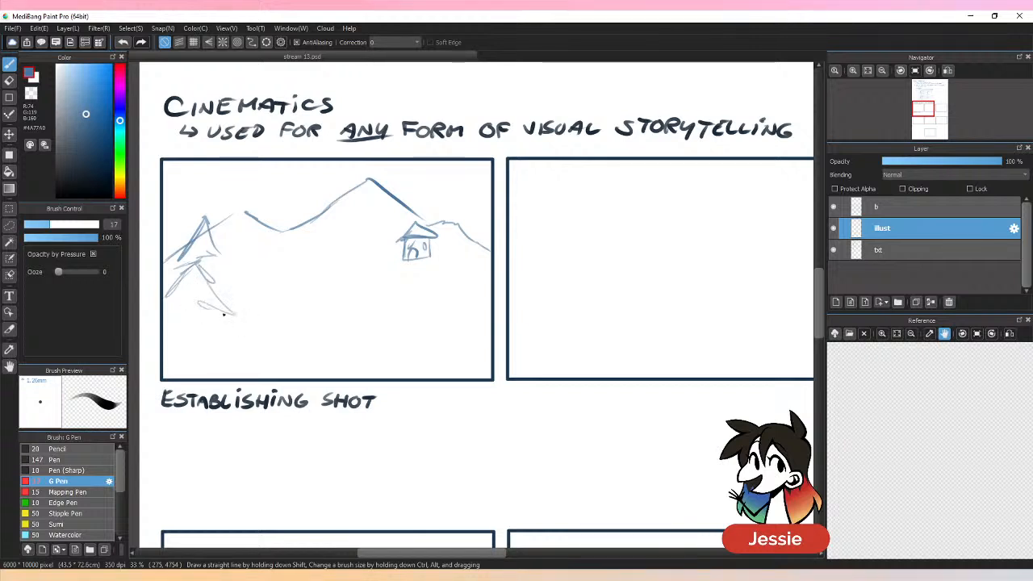
pyautogui.moveTo(173, 161); pyautogui.dragTo(200, 233)
pyautogui.moveTo(164, 212)
pyautogui.mouseDown()
pyautogui.moveTo(212, 323)
pyautogui.moveTo(185, 327)
pyautogui.moveTo(204, 327)
pyautogui.moveTo(230, 379)
pyautogui.mouseUp()
pyautogui.moveTo(240, 286)
pyautogui.mouseDown()
pyautogui.moveTo(236, 355)
pyautogui.moveTo(255, 372)
pyautogui.mouseUp()
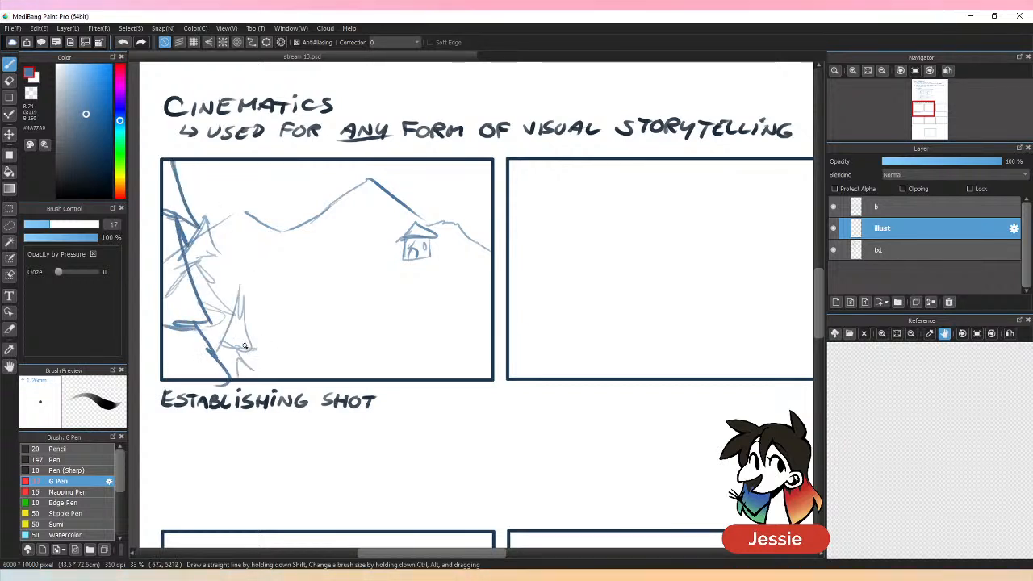
# Step: Sketch overlapping pine trees down the right edge of the first panel, darkening the outline of the nearest ones
pyautogui.moveTo(457, 283); pyautogui.dragTo(482, 206)
pyautogui.moveTo(482, 206)
pyautogui.mouseDown()
pyautogui.moveTo(493, 253)
pyautogui.moveTo(459, 292)
pyautogui.moveTo(489, 323)
pyautogui.moveTo(438, 353)
pyautogui.mouseUp()
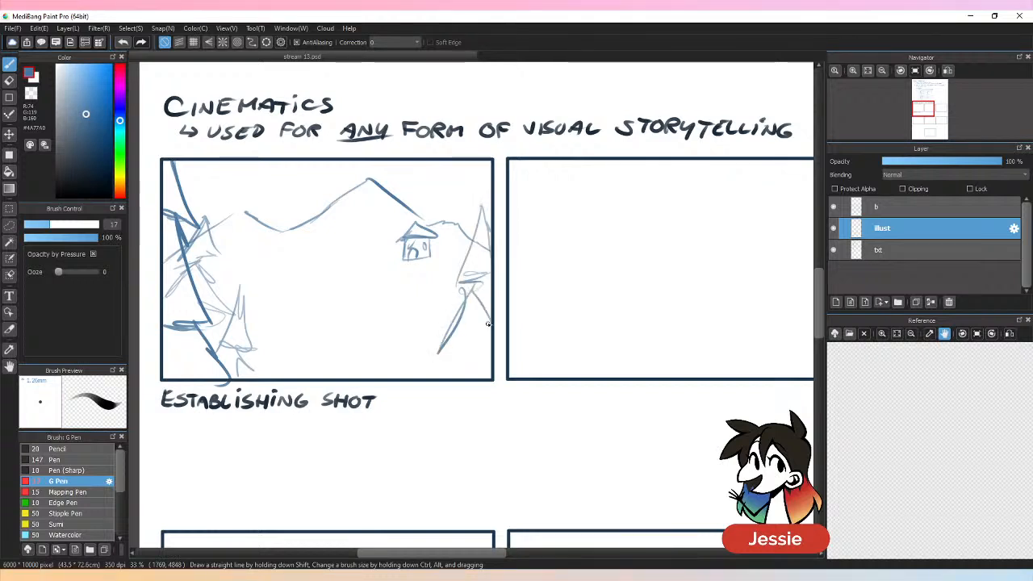
pyautogui.moveTo(491, 317); pyautogui.dragTo(431, 378)
pyautogui.moveTo(476, 221); pyautogui.dragTo(452, 283)
pyautogui.moveTo(481, 193); pyautogui.dragTo(449, 292)
pyautogui.moveTo(481, 195); pyautogui.dragTo(491, 234)
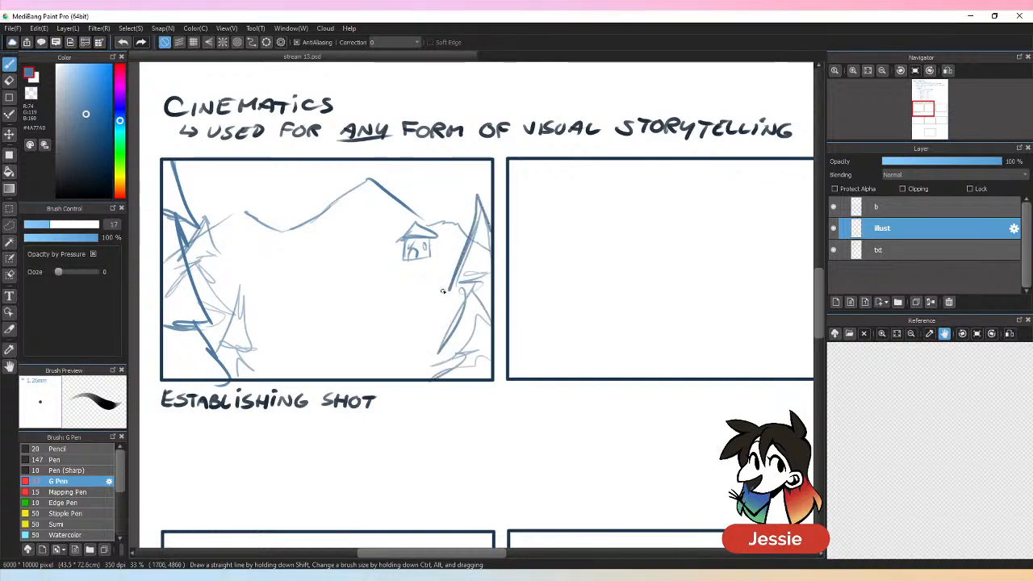
pyautogui.moveTo(469, 280); pyautogui.dragTo(452, 328)
pyautogui.moveTo(461, 302)
pyautogui.mouseDown()
pyautogui.moveTo(451, 345)
pyautogui.moveTo(480, 345)
pyautogui.mouseUp()
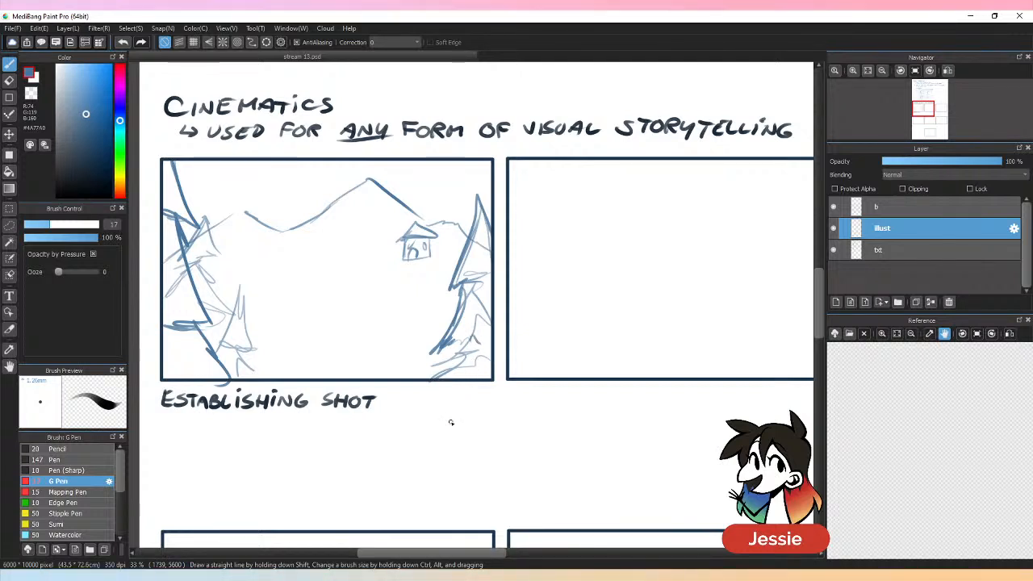
pyautogui.moveTo(455, 351); pyautogui.dragTo(436, 373)
pyautogui.moveTo(438, 368); pyautogui.dragTo(428, 380)
pyautogui.moveTo(487, 272); pyautogui.dragTo(479, 284)
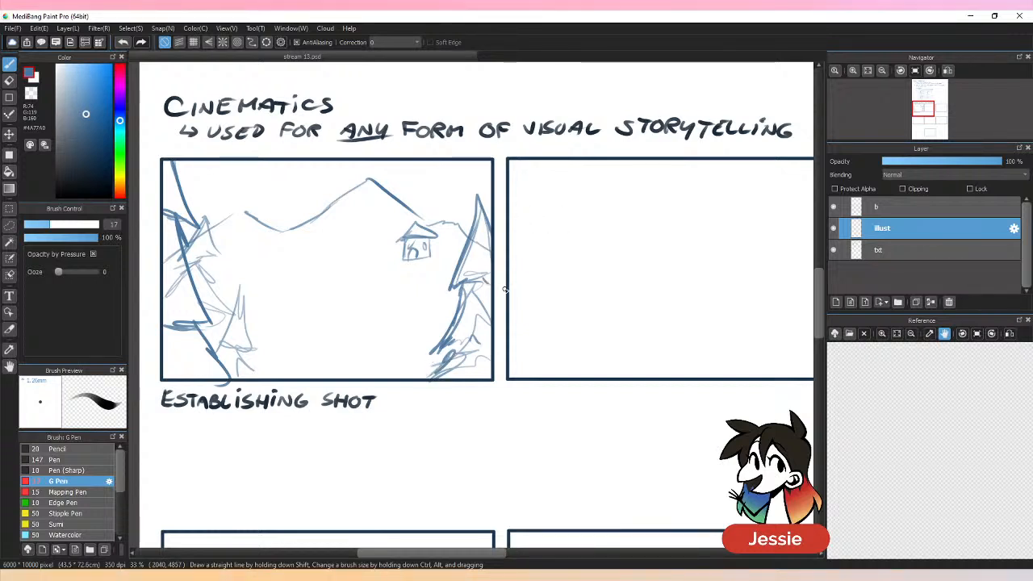
# Step: Erase the stray lines behind the large left tree and fill in more small pines beside it
pyautogui.press('e')
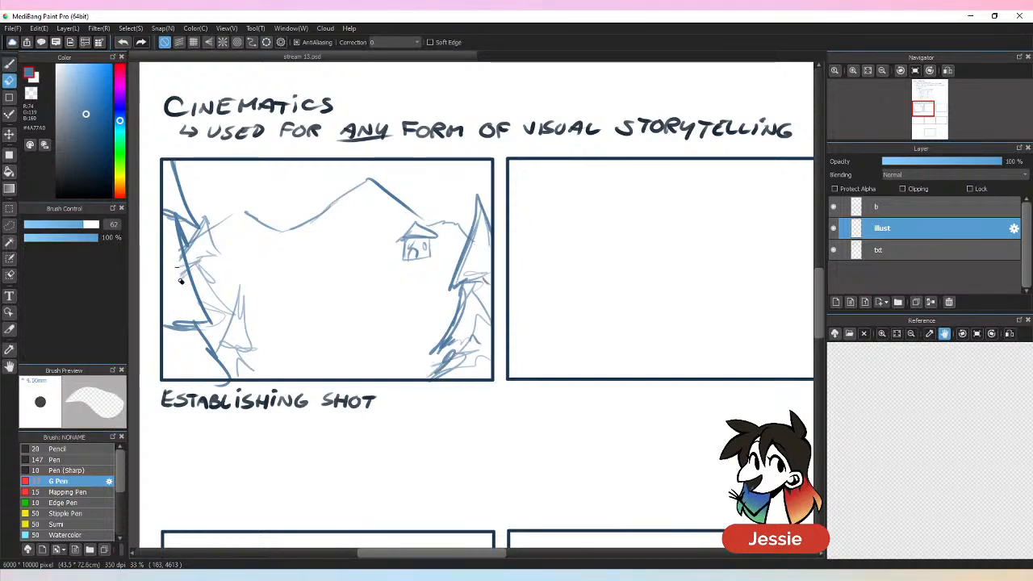
pyautogui.press('b')
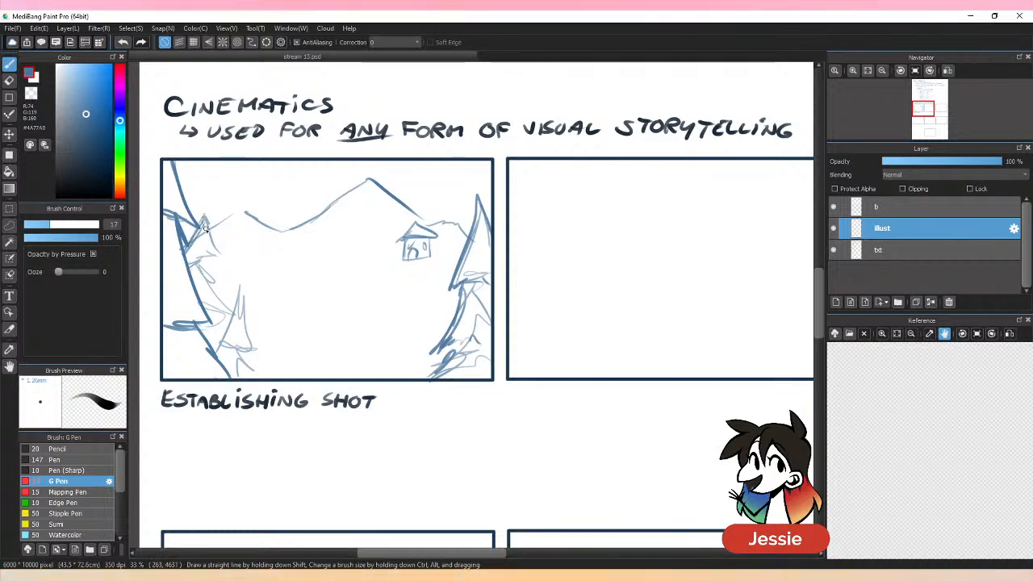
pyautogui.moveTo(205, 229)
pyautogui.mouseDown()
pyautogui.moveTo(204, 262)
pyautogui.moveTo(227, 276)
pyautogui.moveTo(259, 375)
pyautogui.mouseUp()
# Step: Extend the tree cluster on the right side of the establishing-shot panel inward with more small pines
pyautogui.hotkey('ctrl', '-')
pyautogui.hotkey('ctrl', '-')
pyautogui.hotkey('ctrl', '-')
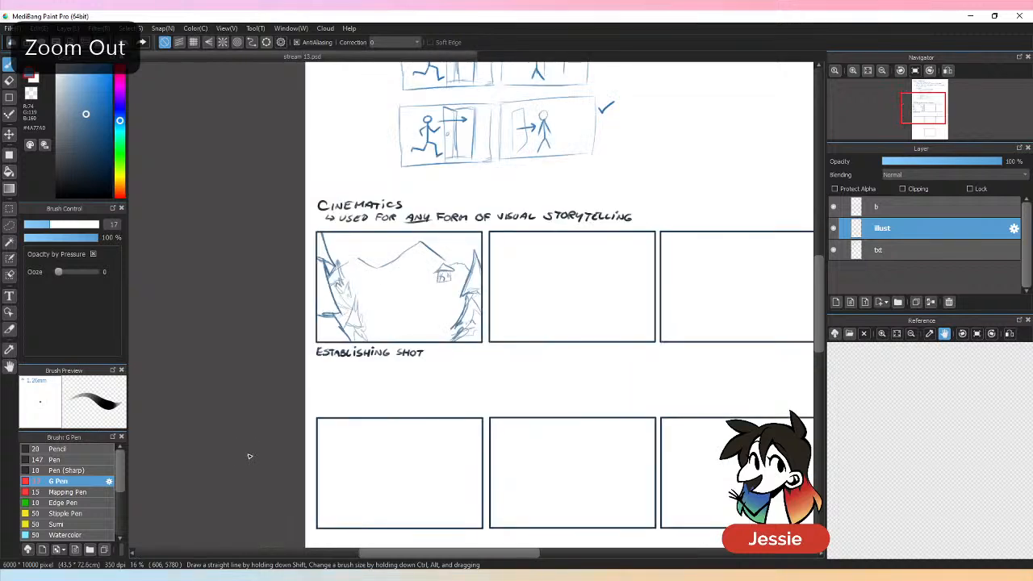
pyautogui.scroll(3, 804, 259)
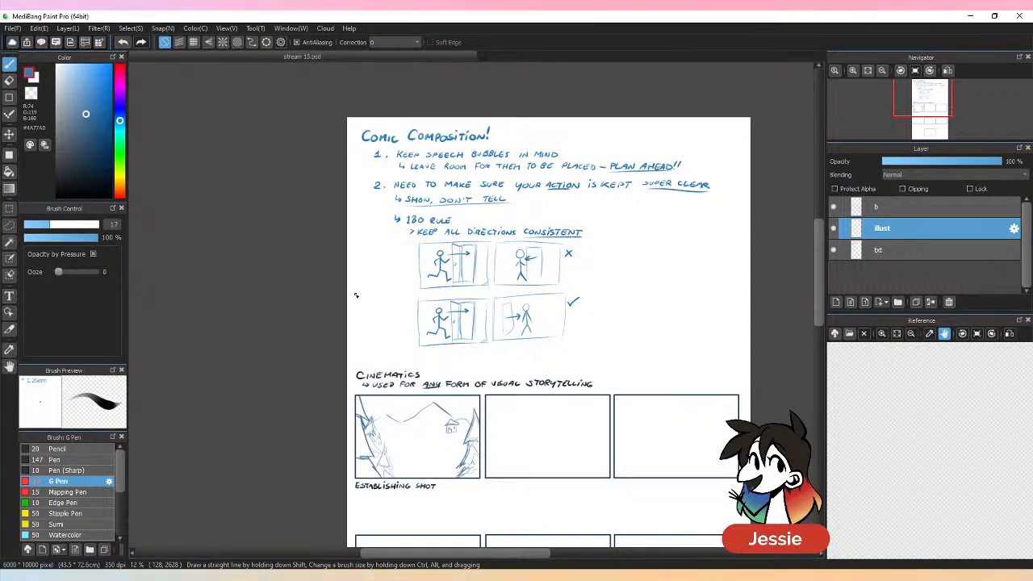
pyautogui.hotkey('ctrl', '+')
pyautogui.hotkey('ctrl', '+')
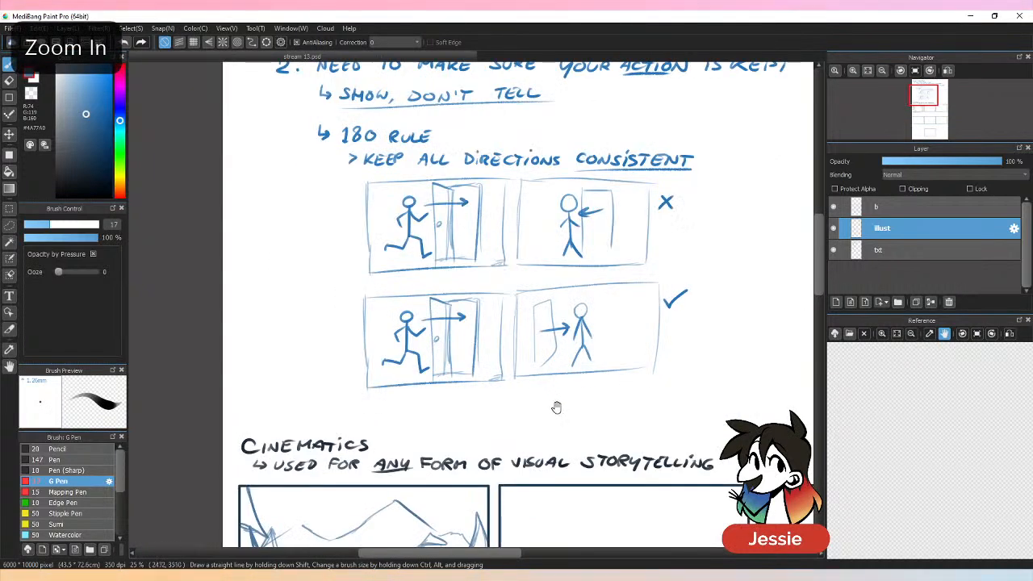
pyautogui.moveTo(557, 420); pyautogui.dragTo(503, 247)
pyautogui.moveTo(391, 410)
pyautogui.mouseDown()
pyautogui.moveTo(411, 301)
pyautogui.moveTo(415, 322)
pyautogui.moveTo(388, 358)
pyautogui.moveTo(424, 353)
pyautogui.moveTo(415, 307)
pyautogui.mouseUp()
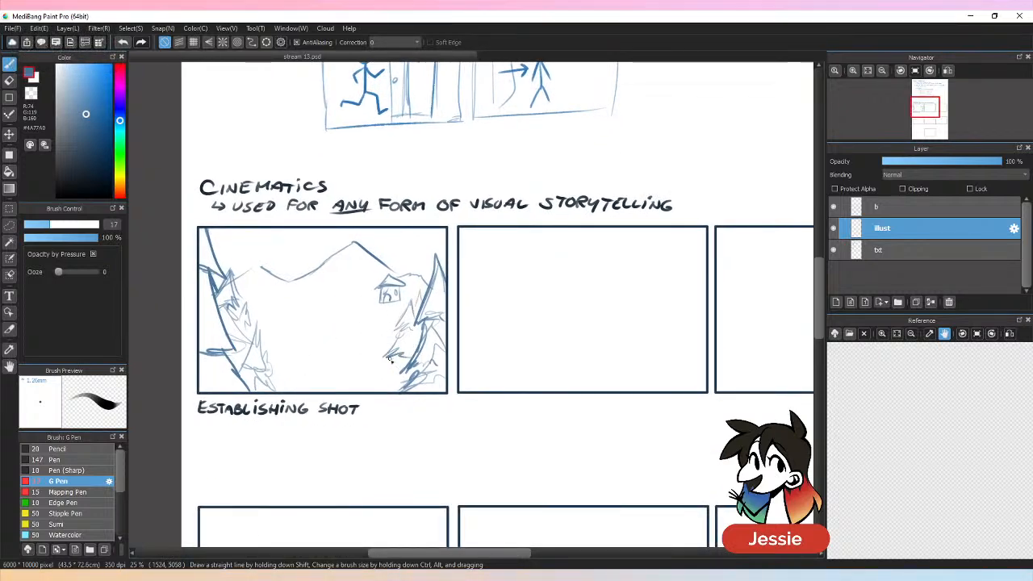
pyautogui.moveTo(391, 361); pyautogui.dragTo(381, 383)
pyautogui.moveTo(379, 347)
pyautogui.mouseDown()
pyautogui.moveTo(361, 382)
pyautogui.moveTo(386, 368)
pyautogui.mouseUp()
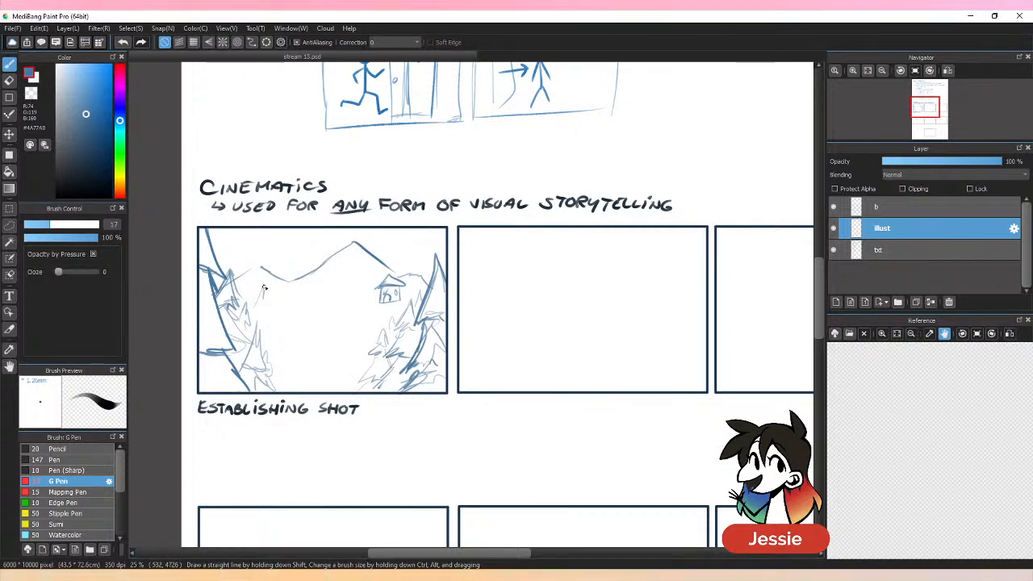
# Step: Add a small pine and a dark foreground treetop left of centre, and draw a hillside sloping down from the house
pyautogui.moveTo(263, 288)
pyautogui.mouseDown()
pyautogui.moveTo(284, 343)
pyautogui.moveTo(268, 343)
pyautogui.moveTo(280, 383)
pyautogui.moveTo(286, 356)
pyautogui.mouseUp()
pyautogui.moveTo(286, 355); pyautogui.dragTo(311, 394)
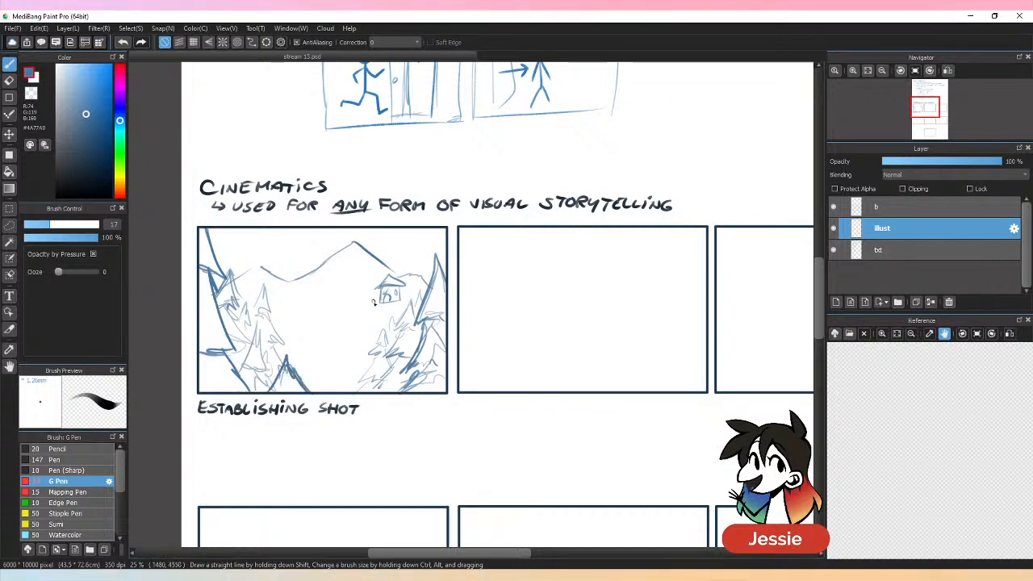
pyautogui.moveTo(376, 304); pyautogui.dragTo(312, 362)
pyautogui.moveTo(391, 308); pyautogui.dragTo(416, 302)
pyautogui.moveTo(292, 309)
pyautogui.mouseDown()
pyautogui.moveTo(283, 356)
pyautogui.moveTo(260, 317)
pyautogui.moveTo(273, 355)
pyautogui.mouseUp()
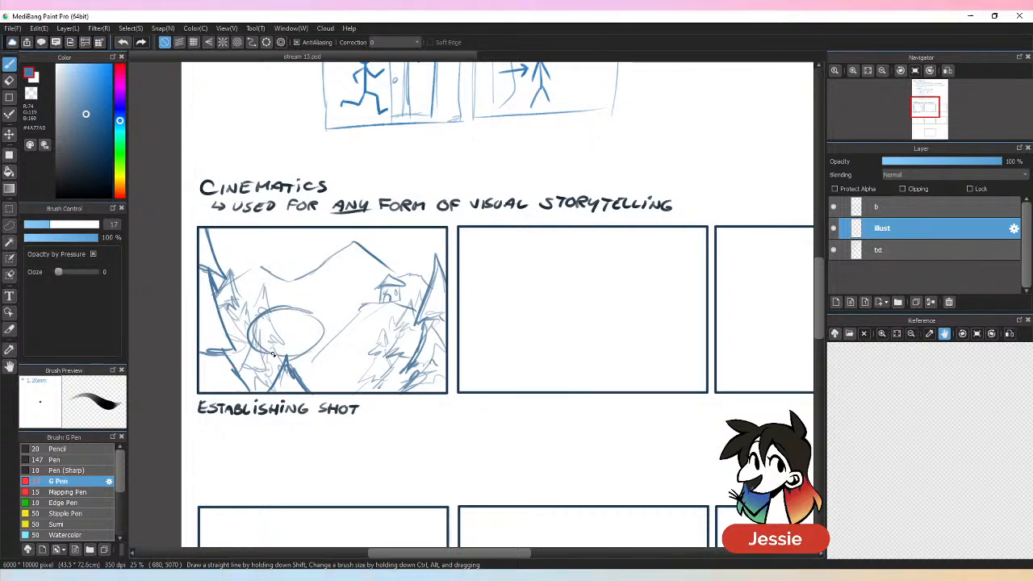
pyautogui.hotkey('ctrl', 'z')
pyautogui.hotkey('ctrl', 'z')
pyautogui.hotkey('ctrl', 'z')
pyautogui.moveTo(282, 247)
pyautogui.mouseDown()
pyautogui.moveTo(237, 275)
pyautogui.moveTo(294, 296)
pyautogui.mouseUp()
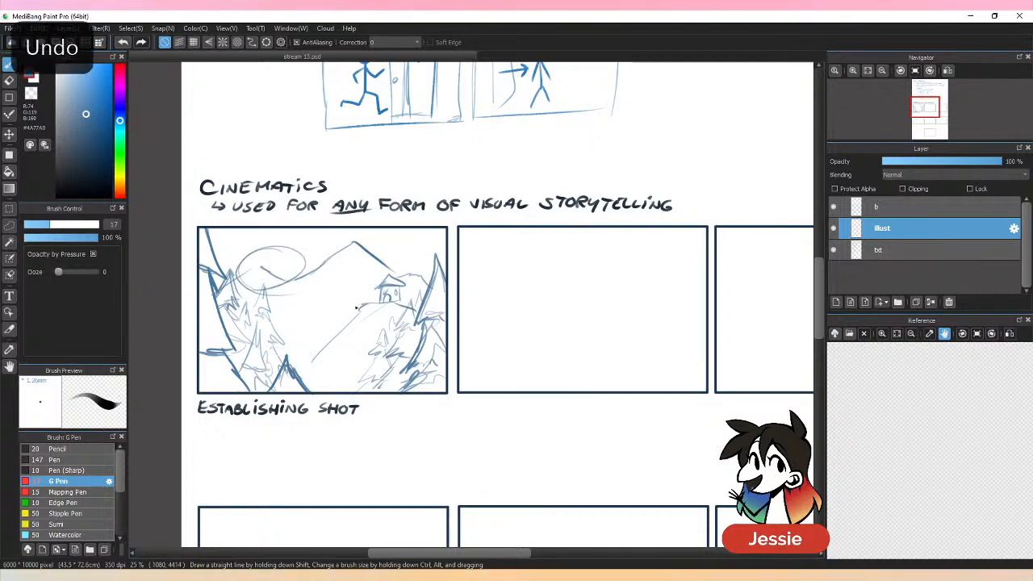
pyautogui.moveTo(348, 313)
pyautogui.mouseDown()
pyautogui.moveTo(349, 353)
pyautogui.moveTo(321, 368)
pyautogui.mouseUp()
pyautogui.hotkey('ctrl', 'z')
pyautogui.hotkey('ctrl', 'z')
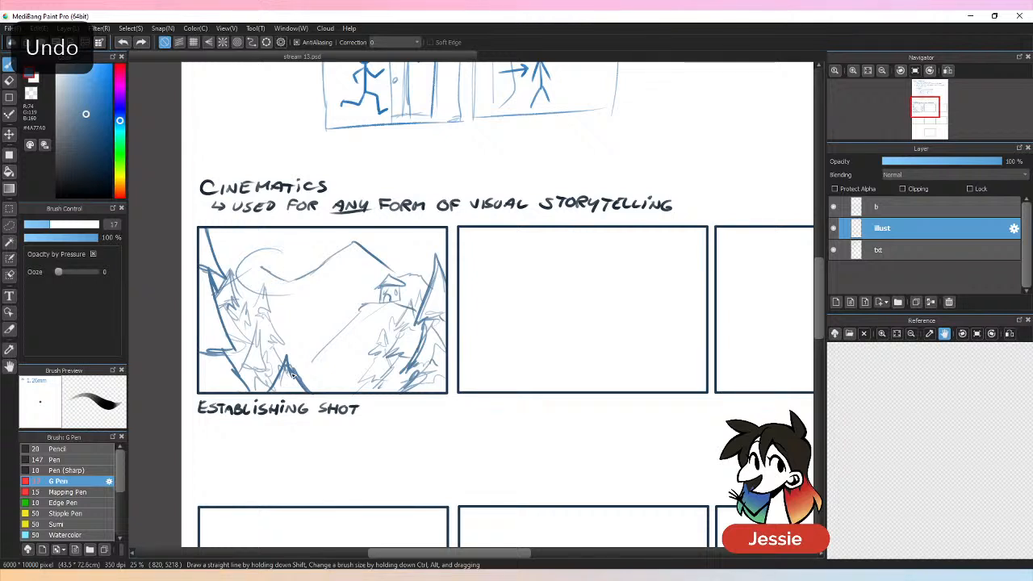
# Step: Fill the valley and hillside with loosely sketched pines and add a second dark treetop along the panel's bottom edge
pyautogui.moveTo(326, 311)
pyautogui.mouseDown()
pyautogui.moveTo(307, 370)
pyautogui.moveTo(336, 385)
pyautogui.mouseUp()
pyautogui.moveTo(348, 329)
pyautogui.mouseDown()
pyautogui.moveTo(344, 387)
pyautogui.moveTo(368, 390)
pyautogui.mouseUp()
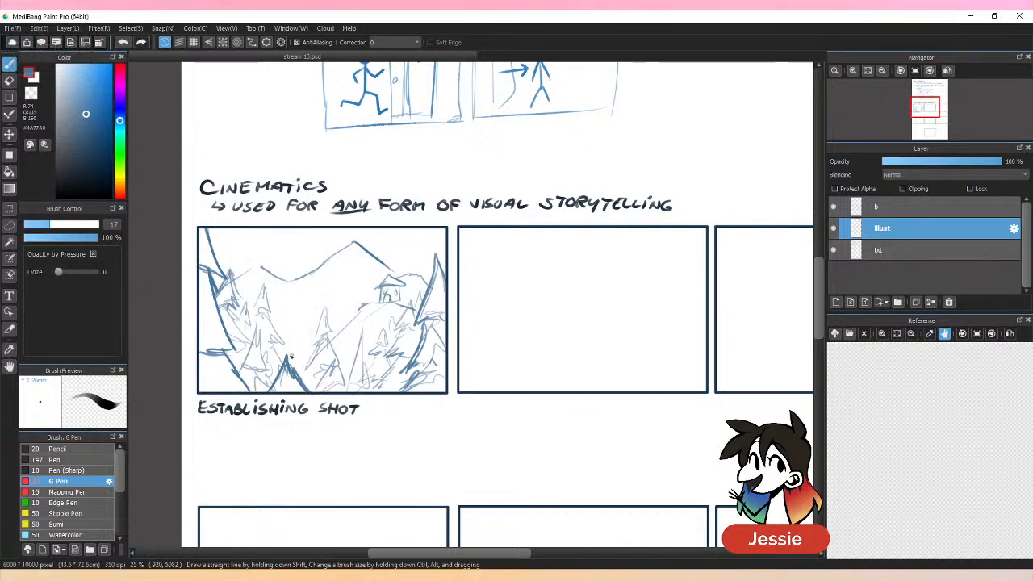
pyautogui.moveTo(298, 331)
pyautogui.mouseDown()
pyautogui.moveTo(301, 352)
pyautogui.moveTo(266, 377)
pyautogui.mouseUp()
pyautogui.moveTo(356, 376); pyautogui.dragTo(377, 392)
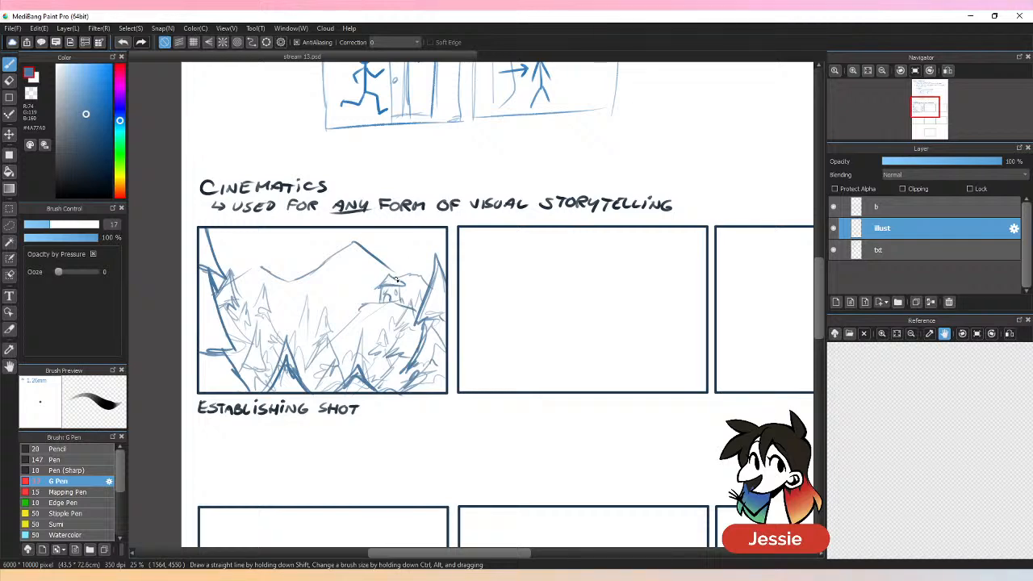
pyautogui.hotkey('ctrl', '-')
pyautogui.hotkey('ctrl', '+')
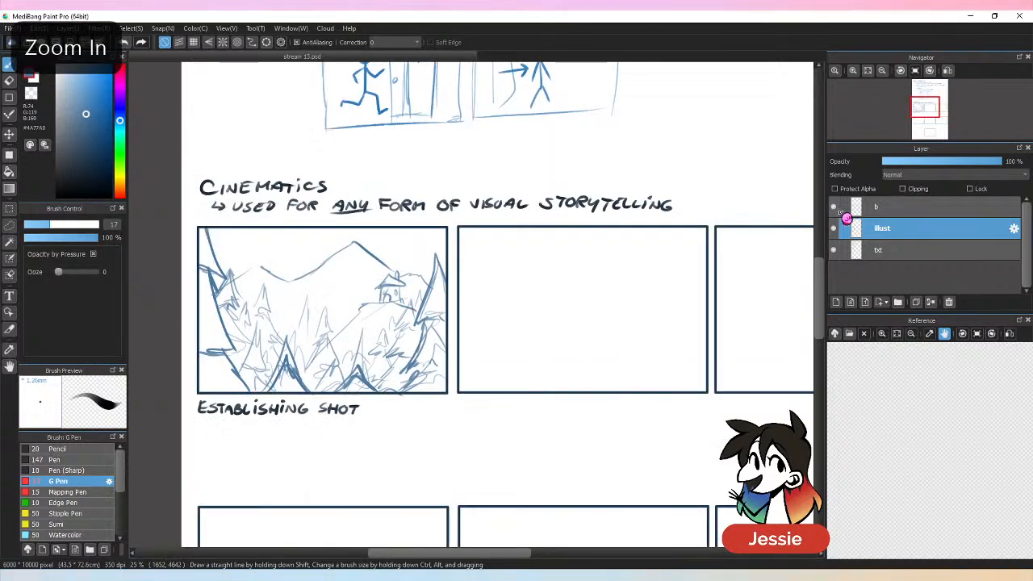
# Step: Sample the caption's dark colour #1F2F3F and handwrite the arrowed note "FULL VIEW OF A SETTING" under "ESTABLISHING SHOT"
pyautogui.moveTo(821, 279); pyautogui.dragTo(821, 302)
pyautogui.hotkey('ctrl', '+')
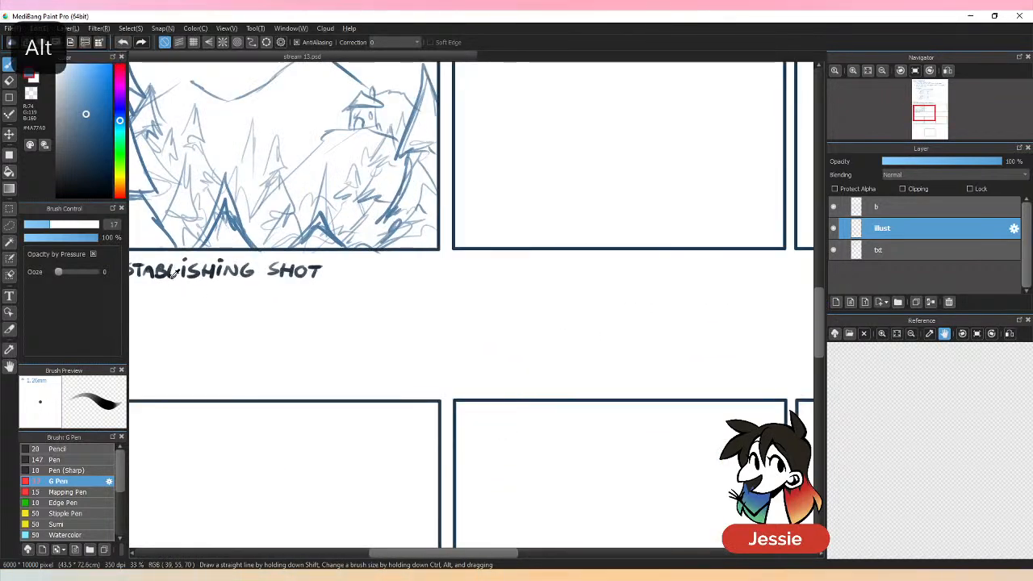
pyautogui.keyDown('alt'); pyautogui.click(179, 272); pyautogui.keyUp('alt')
pyautogui.moveTo(285, 312); pyautogui.dragTo(547, 286)
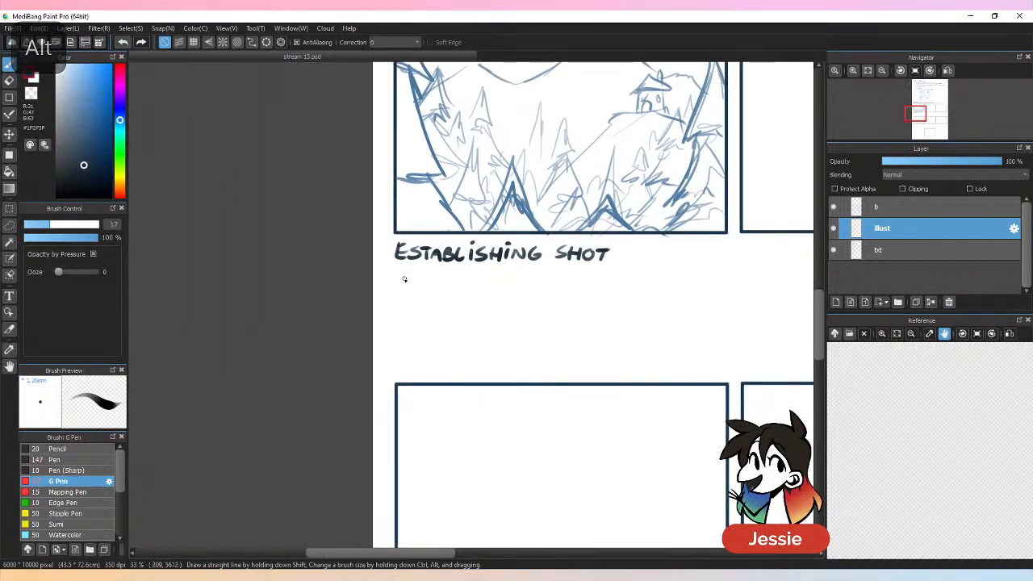
pyautogui.moveTo(404, 274); pyautogui.dragTo(414, 282)
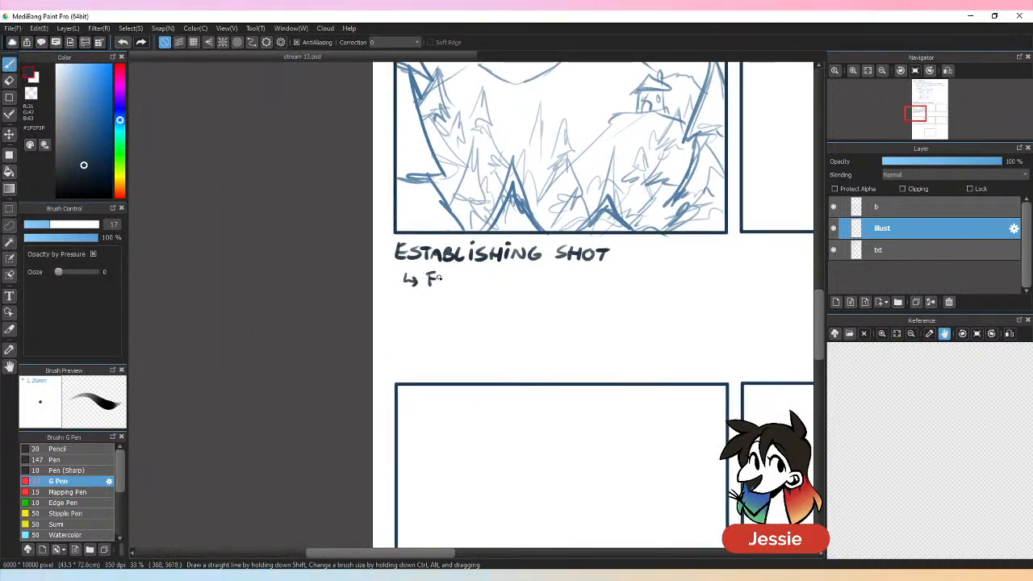
pyautogui.moveTo(482, 276); pyautogui.dragTo(495, 282)
pyautogui.moveTo(501, 275); pyautogui.dragTo(508, 278)
pyautogui.moveTo(502, 274); pyautogui.dragTo(509, 274)
pyautogui.moveTo(511, 275); pyautogui.dragTo(664, 277)
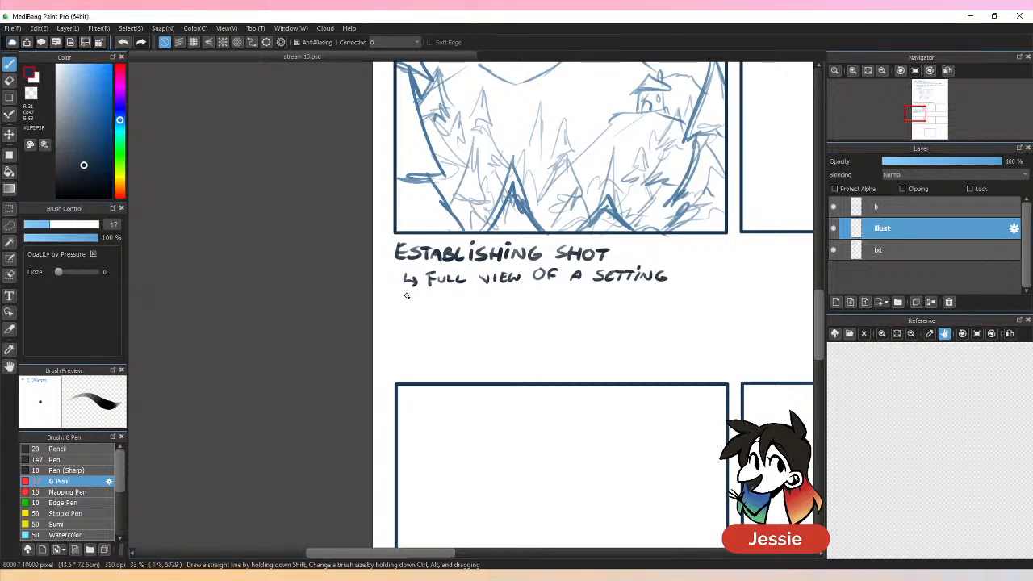
# Step: Handwrite a second arrowed note beginning "USUALLY USED TO SHOW A" below the first note under "ESTABLISHING SHOT"
pyautogui.moveTo(406, 295); pyautogui.dragTo(433, 308)
pyautogui.moveTo(441, 300)
pyautogui.mouseDown()
pyautogui.moveTo(435, 308)
pyautogui.moveTo(453, 308)
pyautogui.mouseUp()
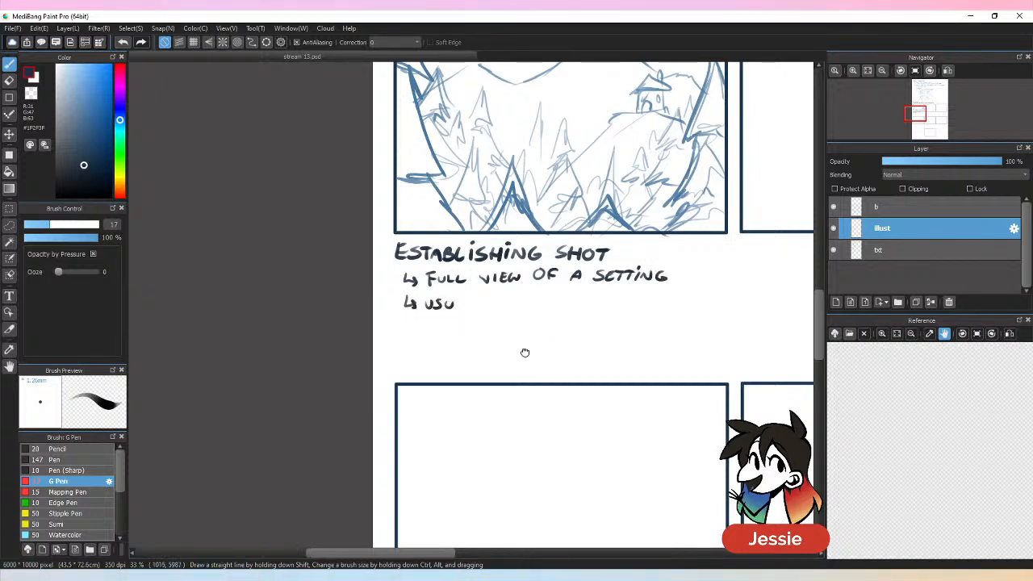
pyautogui.moveTo(525, 353); pyautogui.dragTo(388, 358)
pyautogui.moveTo(321, 308); pyautogui.dragTo(328, 313)
pyautogui.moveTo(333, 304); pyautogui.dragTo(351, 311)
pyautogui.moveTo(356, 303)
pyautogui.mouseDown()
pyautogui.moveTo(350, 320)
pyautogui.moveTo(378, 315)
pyautogui.mouseUp()
pyautogui.moveTo(391, 305)
pyautogui.mouseDown()
pyautogui.moveTo(401, 315)
pyautogui.moveTo(438, 303)
pyautogui.mouseUp()
pyautogui.moveTo(444, 304)
pyautogui.mouseDown()
pyautogui.moveTo(446, 313)
pyautogui.moveTo(488, 315)
pyautogui.mouseUp()
pyautogui.moveTo(496, 302)
pyautogui.mouseDown()
pyautogui.moveTo(494, 314)
pyautogui.moveTo(550, 314)
pyautogui.mouseUp()
pyautogui.moveTo(538, 309); pyautogui.dragTo(547, 308)
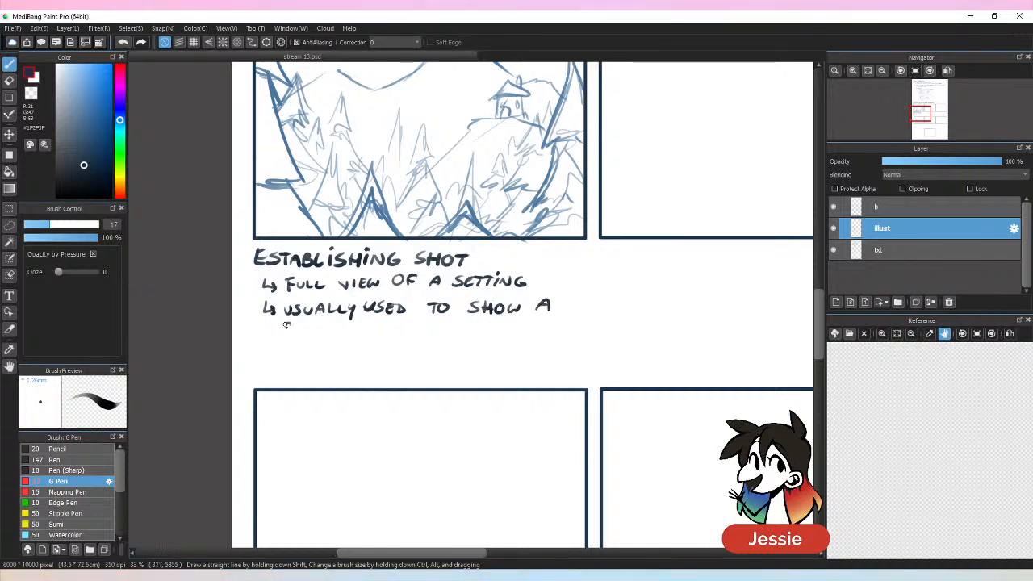
# Step: Continue the note with "CHANGE IN SETTING/SETTING IN GENERAL" on two further lines and save the document
pyautogui.moveTo(314, 334); pyautogui.dragTo(343, 328)
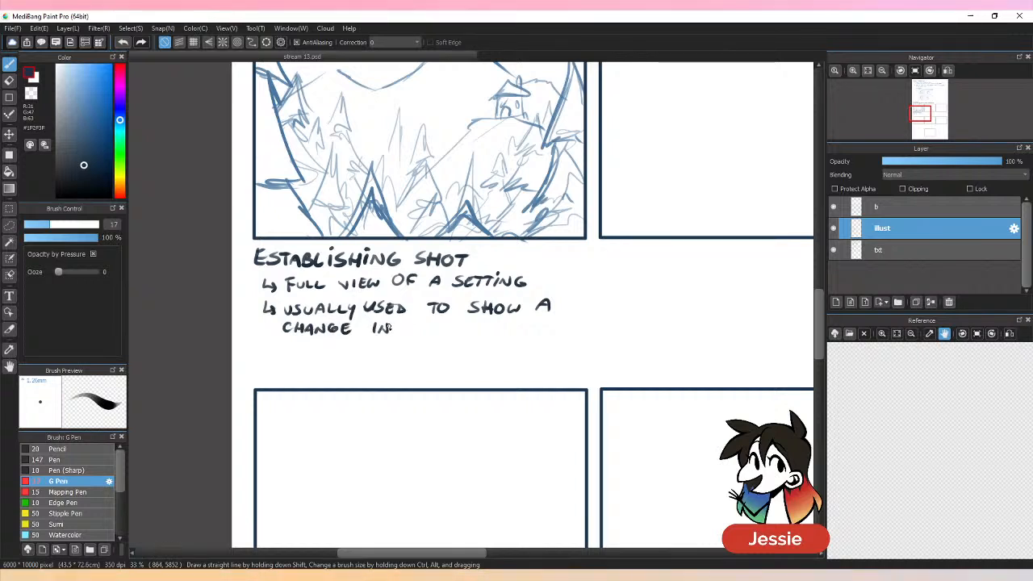
pyautogui.moveTo(421, 324); pyautogui.dragTo(423, 332)
pyautogui.moveTo(426, 322)
pyautogui.mouseDown()
pyautogui.moveTo(483, 338)
pyautogui.moveTo(515, 323)
pyautogui.mouseUp()
pyautogui.hotkey('ctrl', 'z')
pyautogui.hotkey('ctrl', 'z')
pyautogui.moveTo(534, 331); pyautogui.dragTo(576, 328)
pyautogui.moveTo(283, 349); pyautogui.dragTo(407, 356)
pyautogui.hotkey('ctrl', '-')
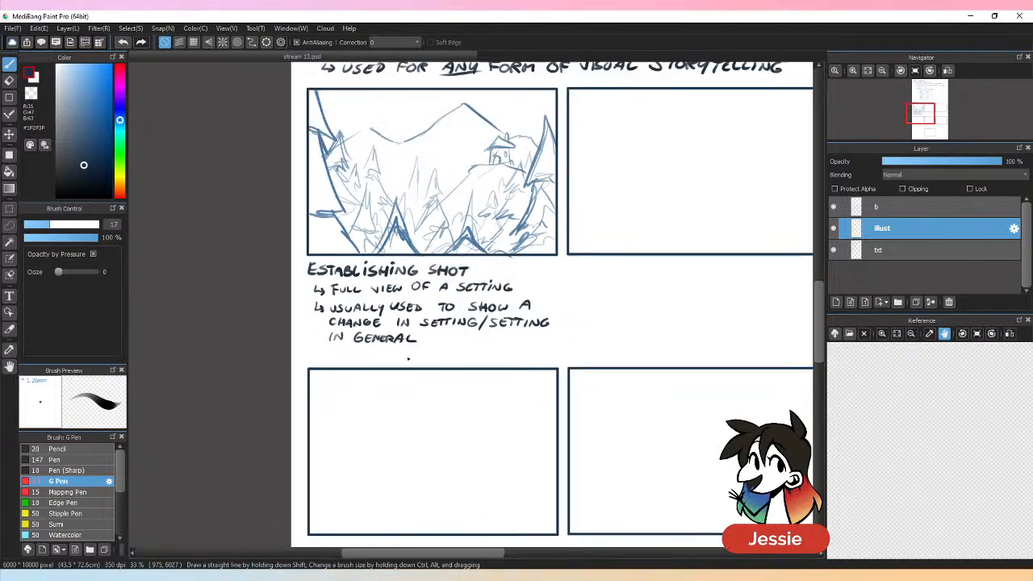
pyautogui.hotkey('ctrl', 's')
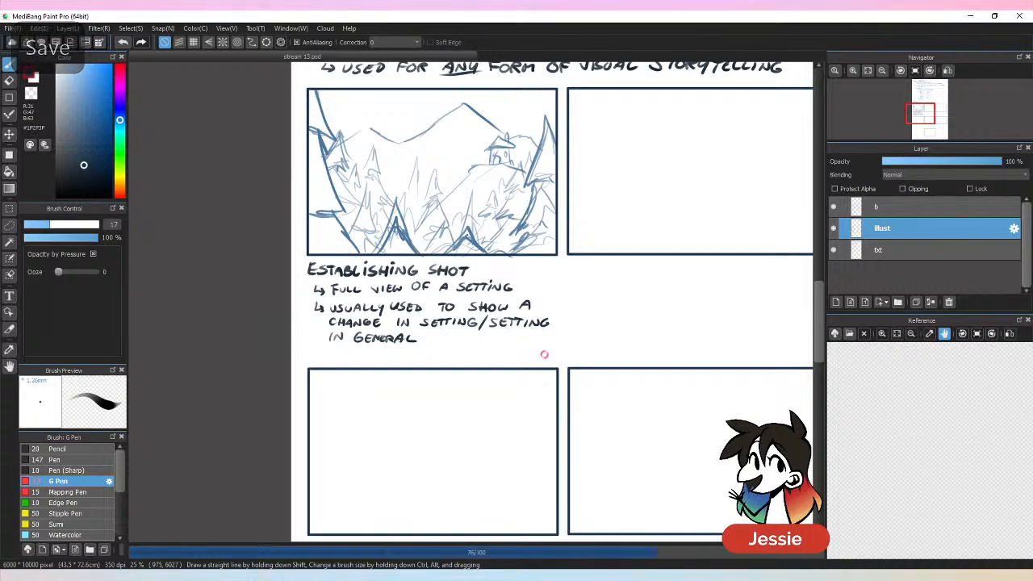
# Step: Transfer the notes under "ESTABLISHING SHOT" from the illust layer to the txt layer by lassoing them and merging an intermediate layer down
pyautogui.moveTo(623, 323); pyautogui.dragTo(498, 388)
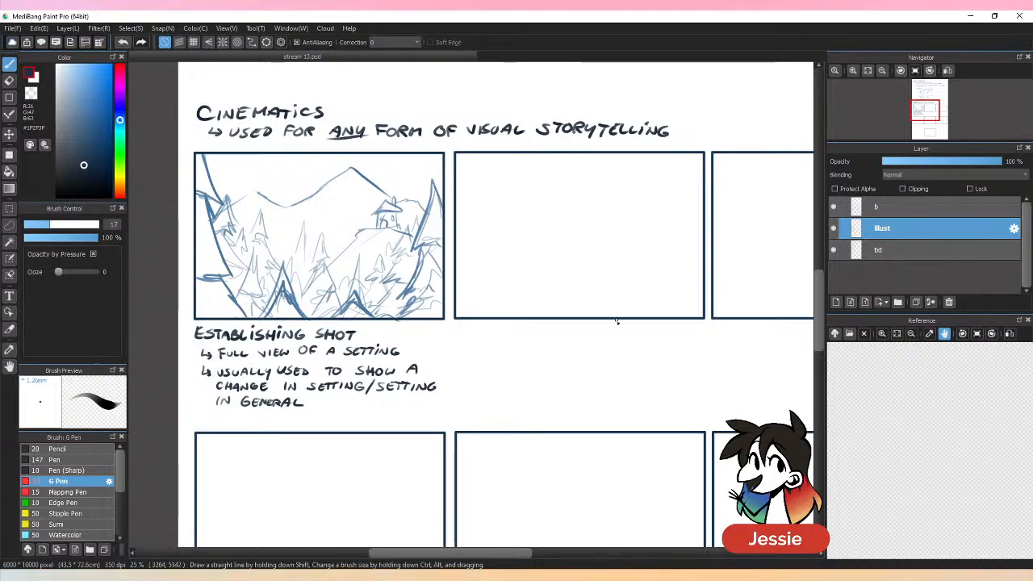
pyautogui.moveTo(658, 368); pyautogui.dragTo(631, 369)
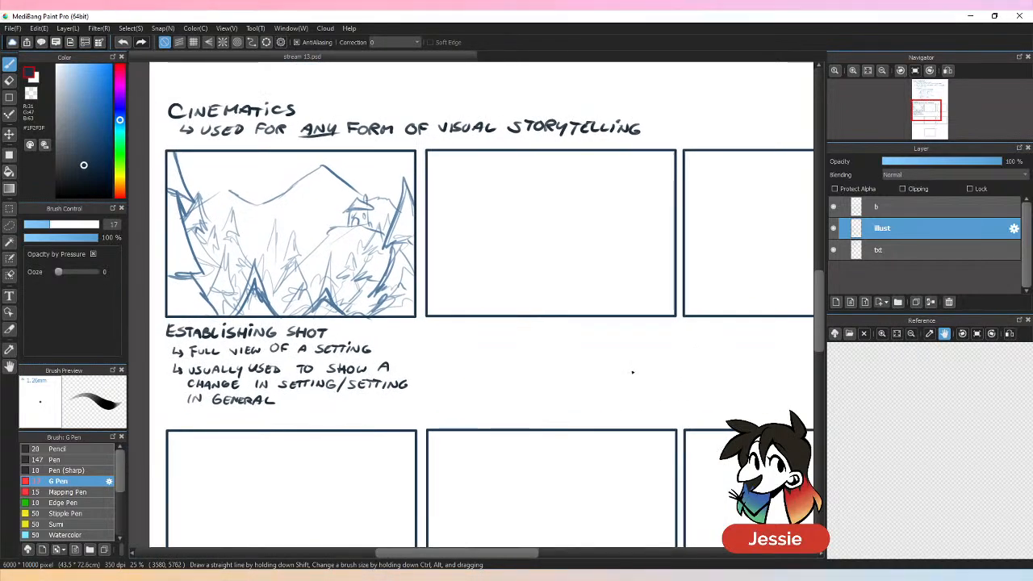
pyautogui.click(836, 232)
pyautogui.click(837, 232)
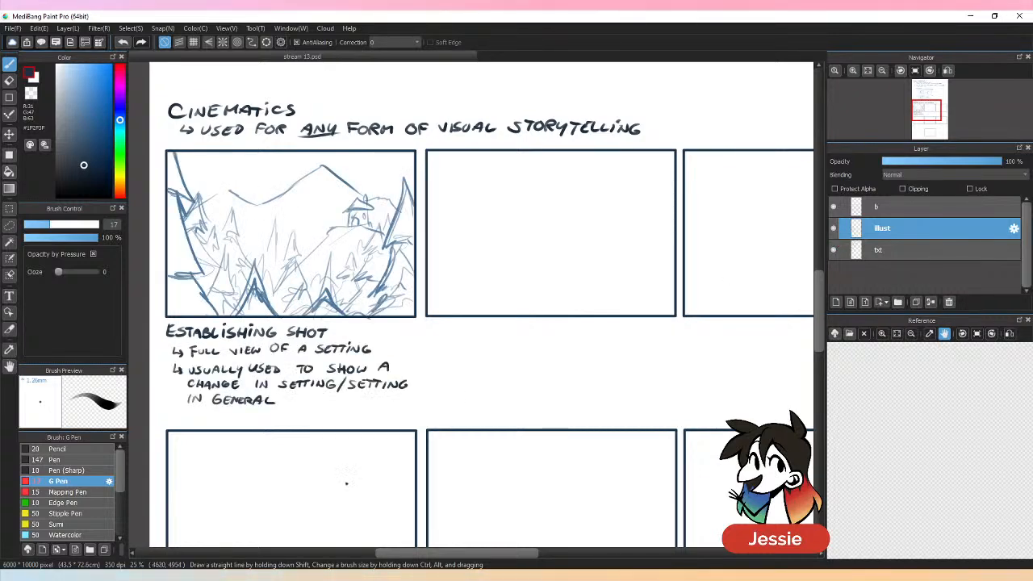
pyautogui.click(8, 225)
pyautogui.moveTo(360, 324)
pyautogui.mouseDown()
pyautogui.moveTo(162, 379)
pyautogui.moveTo(436, 347)
pyautogui.moveTo(363, 325)
pyautogui.mouseUp()
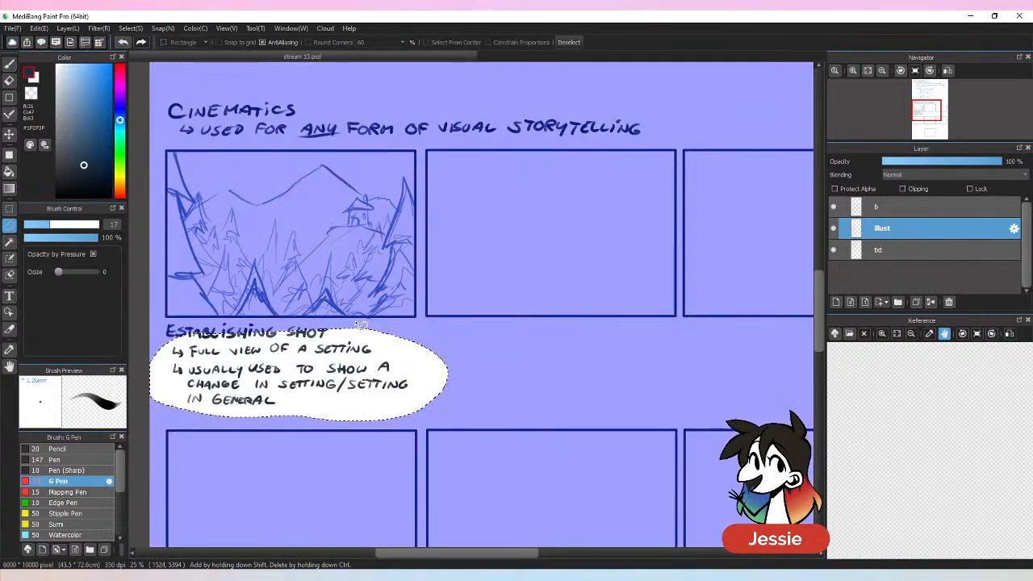
pyautogui.click(837, 301)
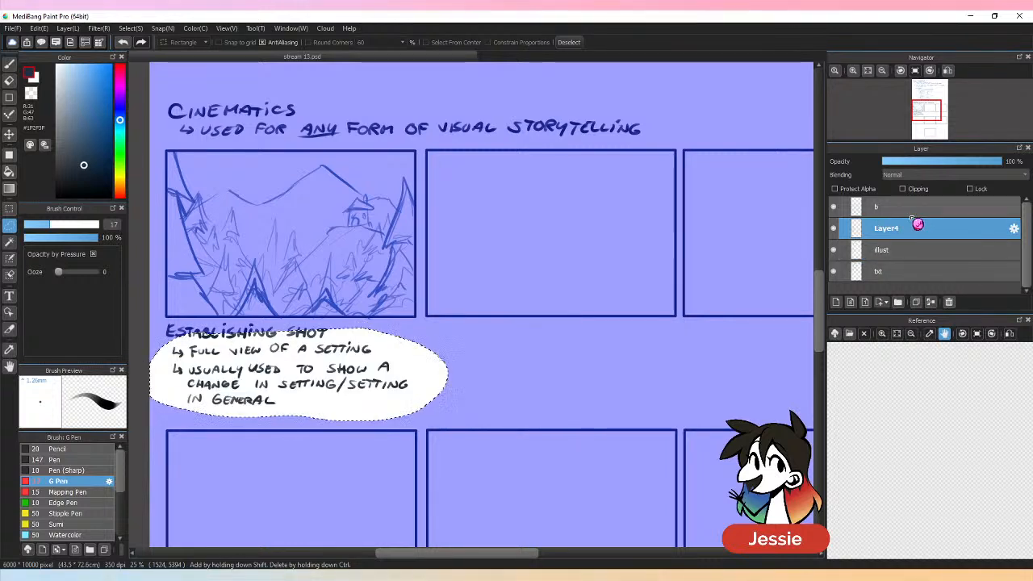
pyautogui.moveTo(918, 225); pyautogui.dragTo(916, 259)
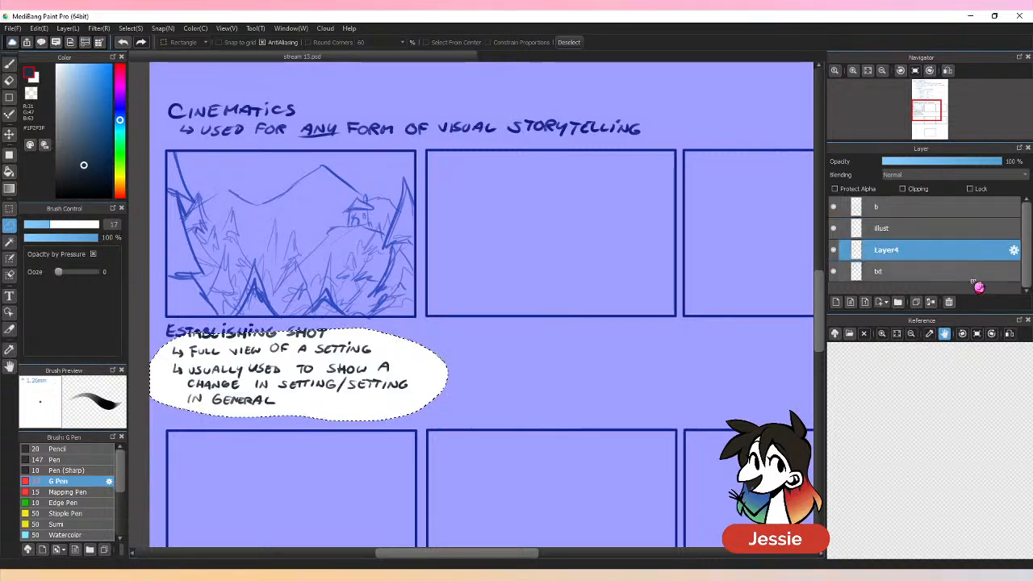
pyautogui.click(931, 302)
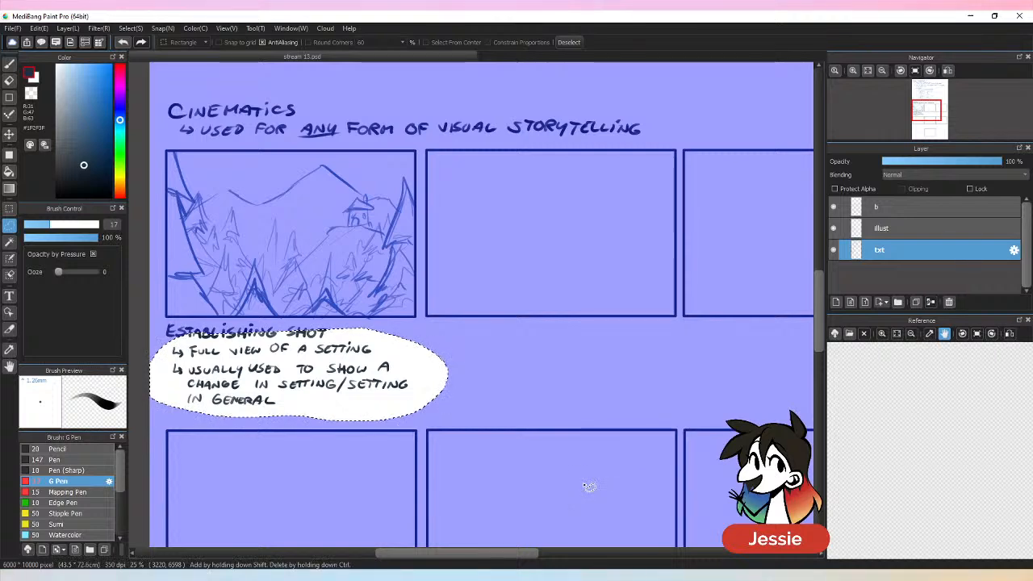
pyautogui.hotkey('ctrl', 'd')
pyautogui.press('b')
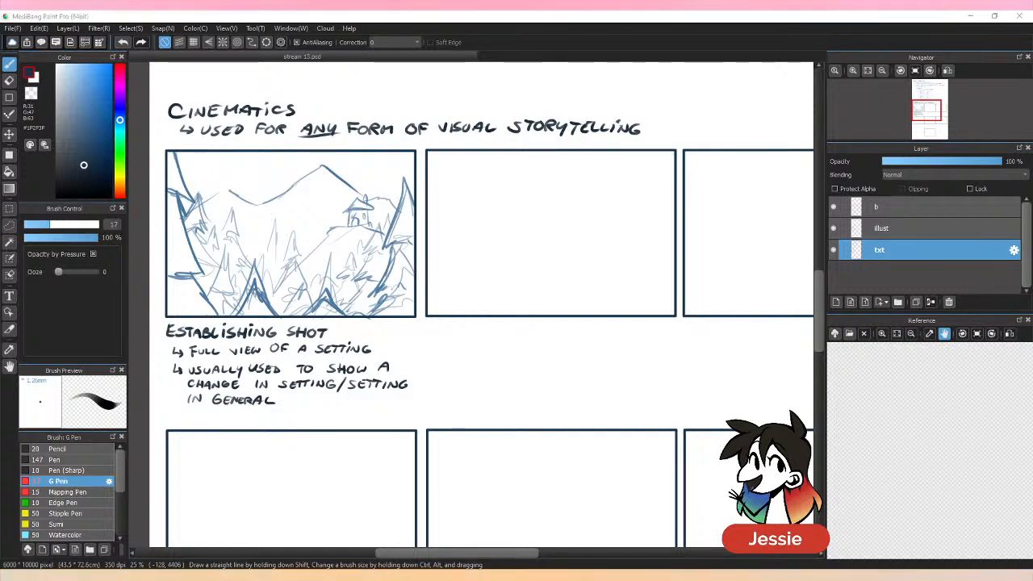
# Step: Handwrite the caption "LONG SHOT" below the second panel of the Cinematics section's first row
pyautogui.click(464, 15)
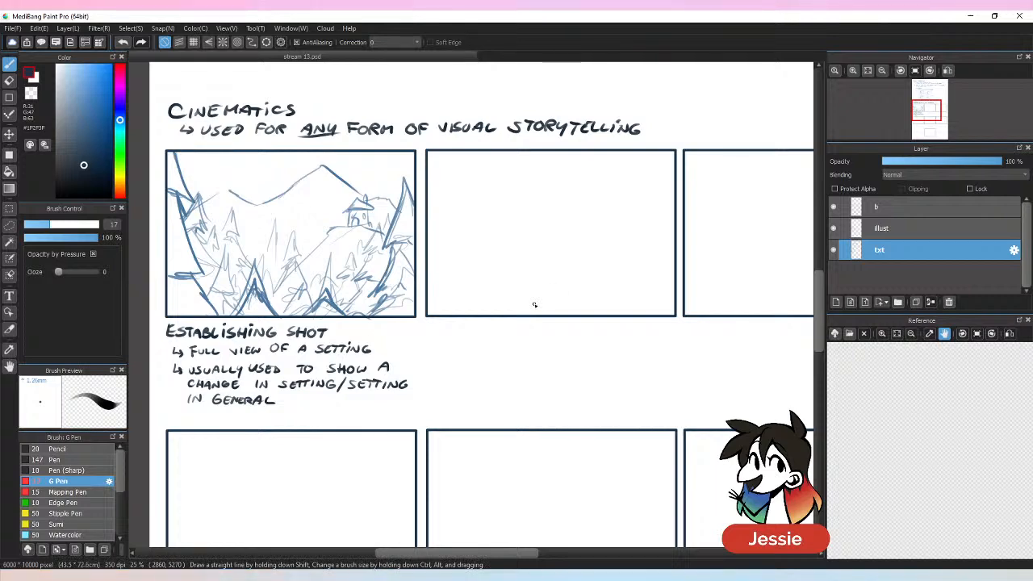
pyautogui.hotkey('ctrl', '+')
pyautogui.moveTo(523, 430); pyautogui.dragTo(427, 436)
pyautogui.moveTo(322, 331)
pyautogui.mouseDown()
pyautogui.moveTo(336, 347)
pyautogui.moveTo(349, 337)
pyautogui.mouseUp()
pyautogui.moveTo(360, 337); pyautogui.dragTo(441, 340)
pyautogui.moveTo(448, 337); pyautogui.dragTo(465, 337)
pyautogui.moveTo(457, 337); pyautogui.dragTo(456, 348)
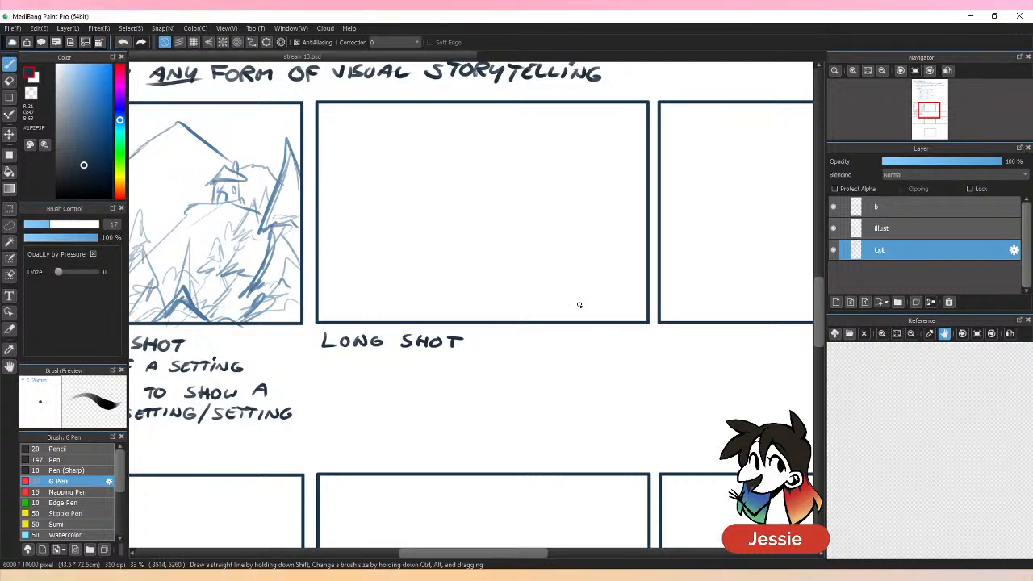
# Step: Switch to the sketch blue #3E6A96 and rough in a standing figure's head, torso and first leg right of centre in the long-shot panel
pyautogui.moveTo(605, 346); pyautogui.dragTo(536, 356)
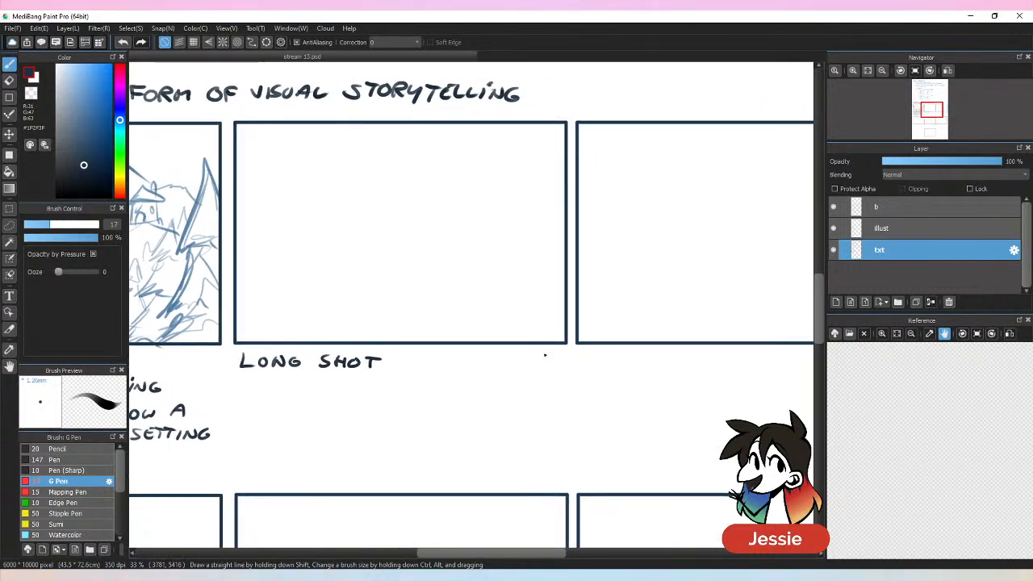
pyautogui.moveTo(357, 350); pyautogui.dragTo(400, 397)
pyautogui.moveTo(88, 117); pyautogui.dragTo(89, 119)
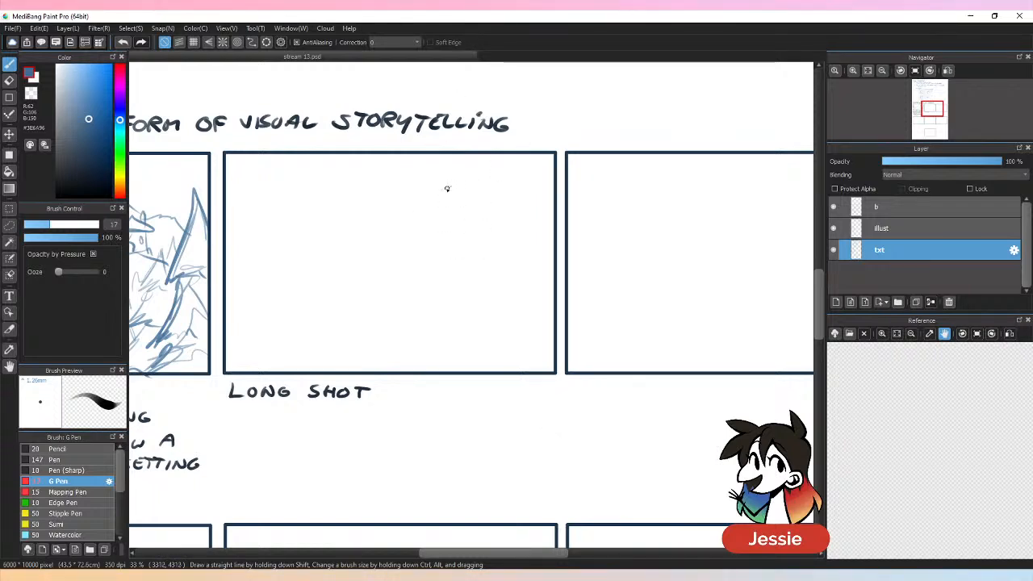
pyautogui.moveTo(449, 188); pyautogui.dragTo(446, 218)
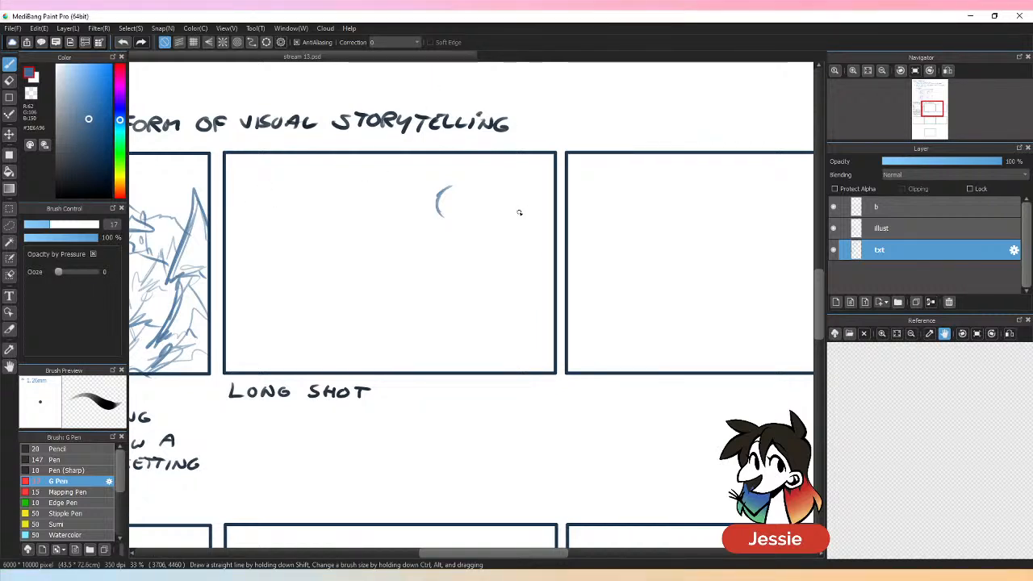
pyautogui.moveTo(447, 186)
pyautogui.mouseDown()
pyautogui.moveTo(435, 216)
pyautogui.moveTo(447, 201)
pyautogui.moveTo(436, 235)
pyautogui.moveTo(448, 186)
pyautogui.moveTo(440, 196)
pyautogui.moveTo(459, 184)
pyautogui.moveTo(457, 212)
pyautogui.moveTo(436, 188)
pyautogui.moveTo(444, 216)
pyautogui.moveTo(460, 204)
pyautogui.moveTo(457, 223)
pyautogui.moveTo(449, 218)
pyautogui.moveTo(460, 210)
pyautogui.moveTo(443, 226)
pyautogui.moveTo(461, 222)
pyautogui.moveTo(439, 233)
pyautogui.moveTo(461, 249)
pyautogui.moveTo(473, 232)
pyautogui.moveTo(445, 273)
pyautogui.moveTo(443, 248)
pyautogui.moveTo(443, 265)
pyautogui.moveTo(464, 279)
pyautogui.moveTo(465, 259)
pyautogui.moveTo(442, 273)
pyautogui.moveTo(442, 255)
pyautogui.moveTo(436, 279)
pyautogui.moveTo(447, 330)
pyautogui.moveTo(437, 368)
pyautogui.moveTo(465, 373)
pyautogui.mouseUp()
pyautogui.press('e')
pyautogui.press('b')
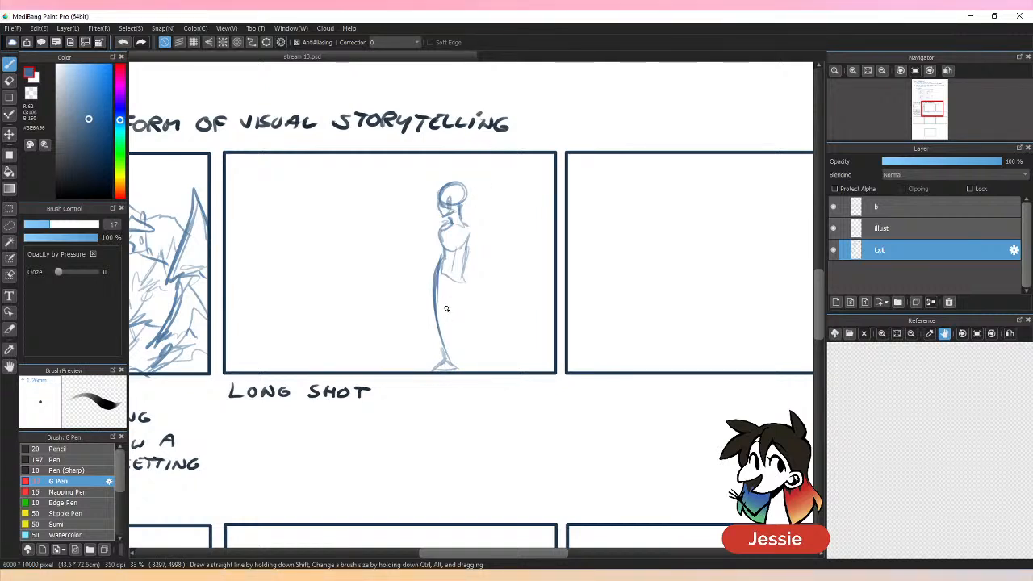
# Step: Draw the figure's second leg and foot, and strengthen the hip and waist lines
pyautogui.moveTo(448, 289); pyautogui.dragTo(451, 370)
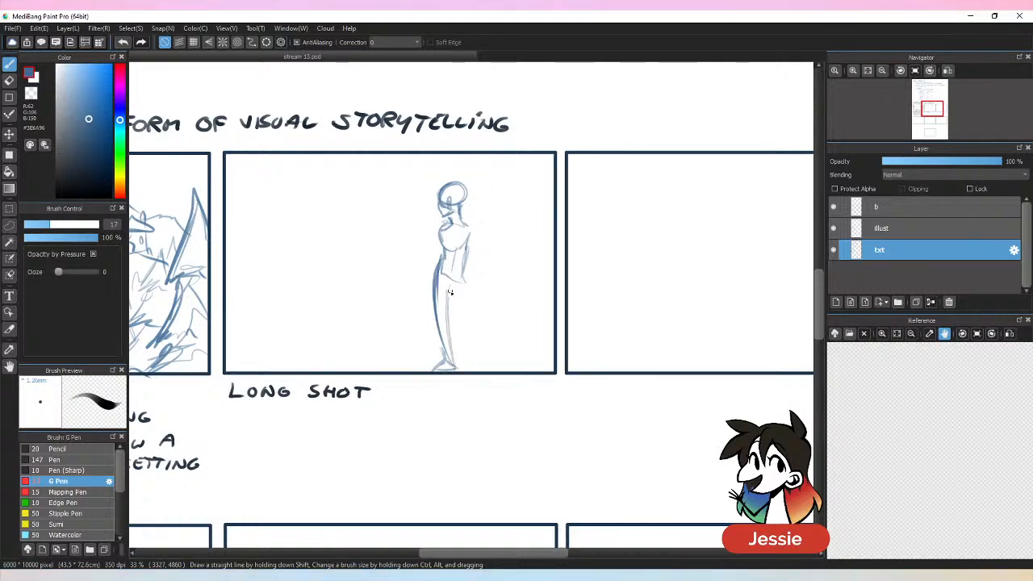
pyautogui.moveTo(449, 268)
pyautogui.mouseDown()
pyautogui.moveTo(443, 295)
pyautogui.moveTo(459, 291)
pyautogui.mouseUp()
pyautogui.moveTo(460, 272); pyautogui.dragTo(457, 372)
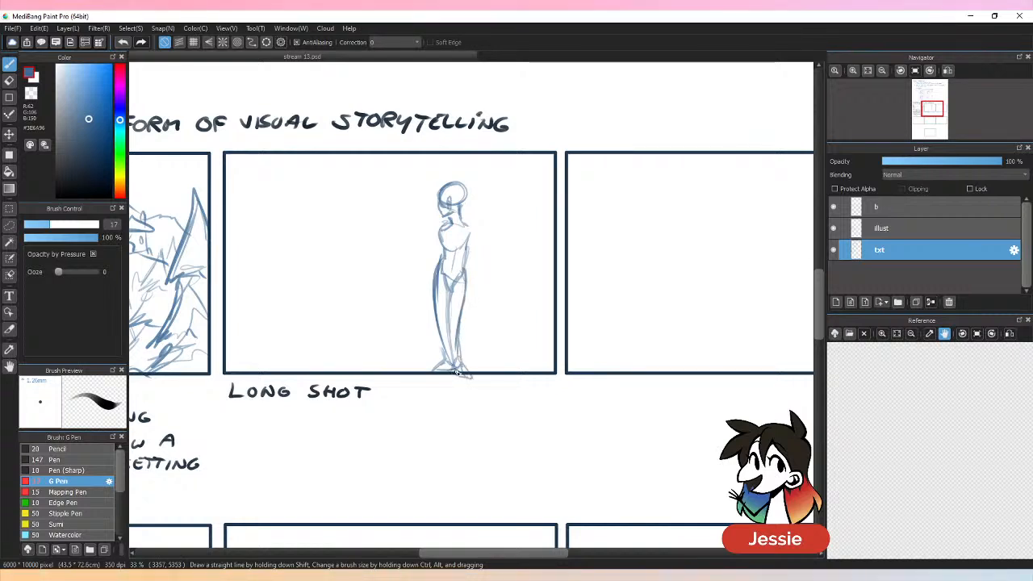
pyautogui.moveTo(446, 248)
pyautogui.mouseDown()
pyautogui.moveTo(469, 260)
pyautogui.moveTo(464, 289)
pyautogui.mouseUp()
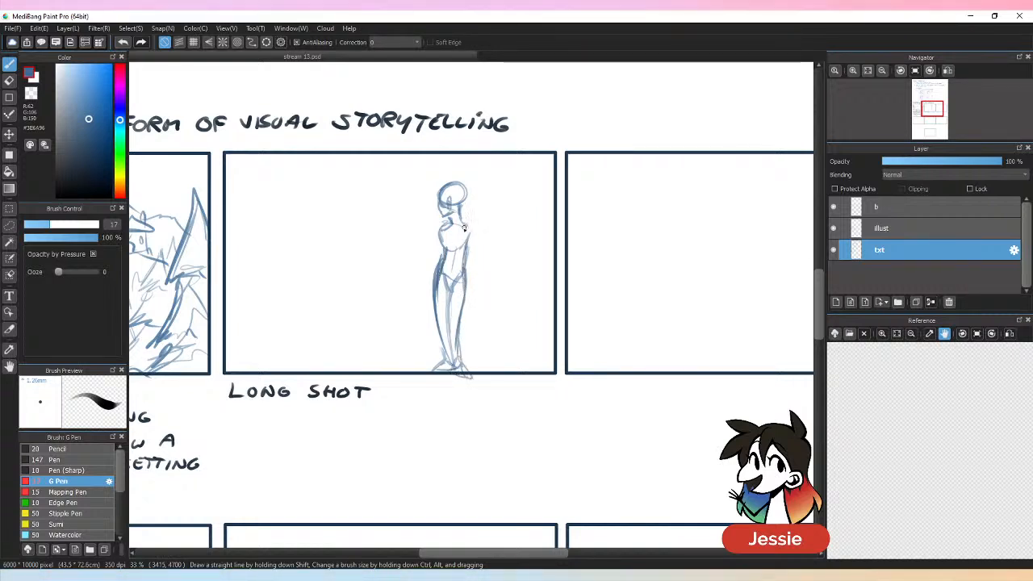
# Step: Sketch both of the figure's arms bent with hands on hips, reworking the shoulders and forearms
pyautogui.moveTo(446, 222); pyautogui.dragTo(436, 298)
pyautogui.press('e')
pyautogui.press('p')
pyautogui.moveTo(443, 245); pyautogui.dragTo(437, 289)
pyautogui.moveTo(466, 225); pyautogui.dragTo(474, 229)
pyautogui.moveTo(452, 220); pyautogui.dragTo(444, 227)
pyautogui.moveTo(470, 259); pyautogui.dragTo(464, 280)
pyautogui.moveTo(464, 280); pyautogui.dragTo(469, 267)
pyautogui.moveTo(469, 226)
pyautogui.mouseDown()
pyautogui.moveTo(466, 260)
pyautogui.moveTo(501, 245)
pyautogui.moveTo(461, 273)
pyautogui.moveTo(490, 249)
pyautogui.moveTo(442, 267)
pyautogui.moveTo(466, 252)
pyautogui.moveTo(419, 243)
pyautogui.moveTo(445, 231)
pyautogui.moveTo(438, 272)
pyautogui.mouseUp()
# Step: Lasso the figure, scale it down and shift it right so it stands fully inside the long-shot panel
pyautogui.click(10, 226)
pyautogui.moveTo(462, 161)
pyautogui.mouseDown()
pyautogui.moveTo(388, 348)
pyautogui.moveTo(502, 174)
pyautogui.mouseUp()
pyautogui.hotkey('ctrl', 't')
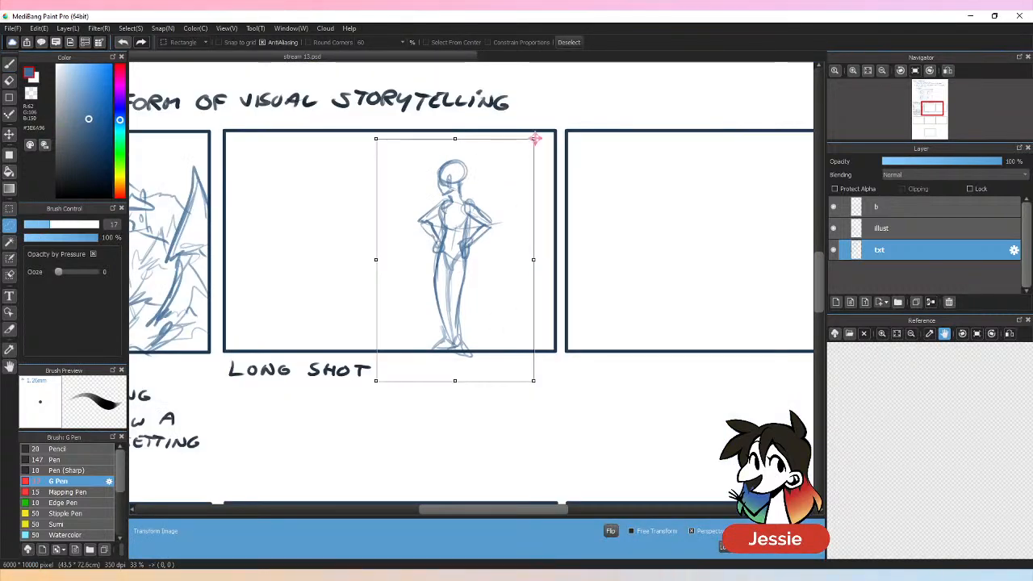
pyautogui.moveTo(535, 139); pyautogui.dragTo(524, 157)
pyautogui.moveTo(496, 236); pyautogui.dragTo(506, 222)
pyautogui.moveTo(534, 140); pyautogui.dragTo(528, 152)
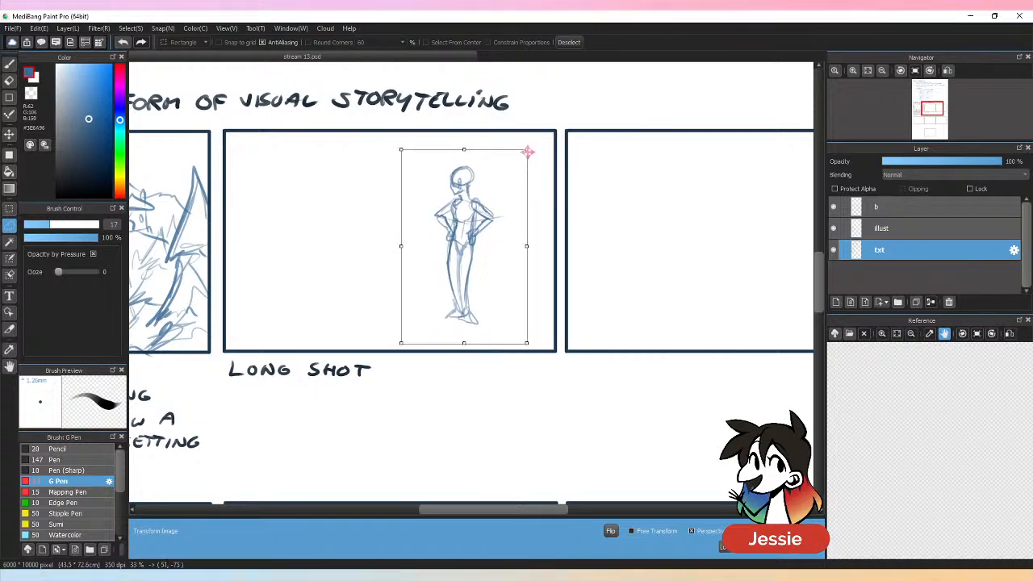
pyautogui.moveTo(493, 205); pyautogui.dragTo(509, 212)
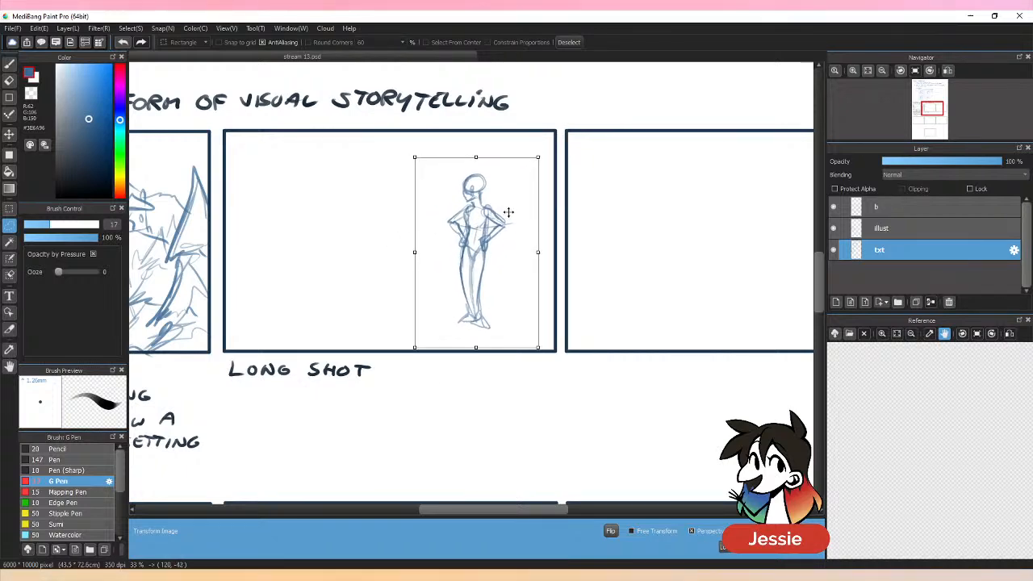
pyautogui.press('Return')
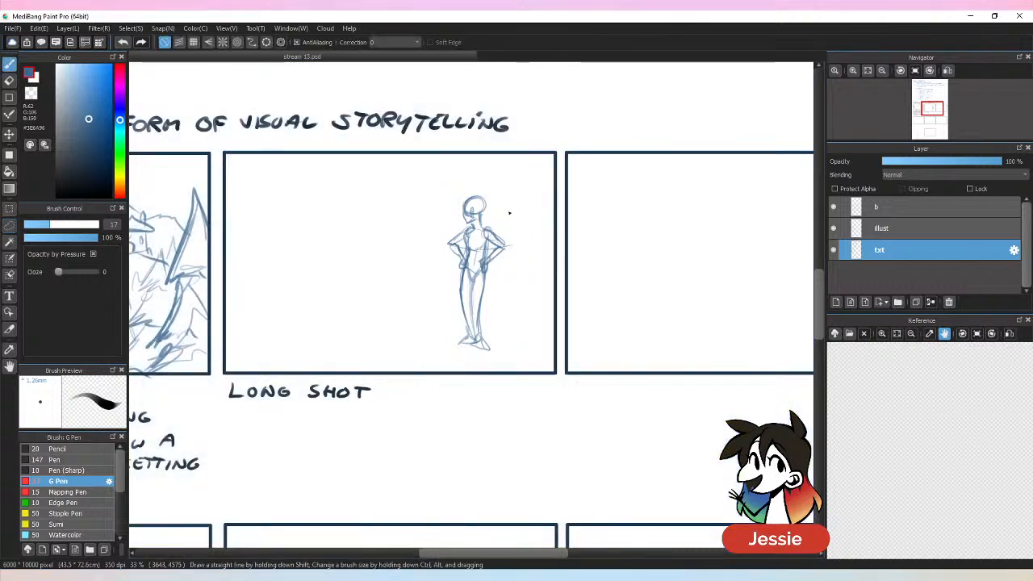
# Step: Sketch a second standing figure with crossed arms and legs apart to the left of the first one
pyautogui.moveTo(420, 199)
pyautogui.mouseDown()
pyautogui.moveTo(411, 210)
pyautogui.moveTo(432, 216)
pyautogui.moveTo(424, 224)
pyautogui.mouseUp()
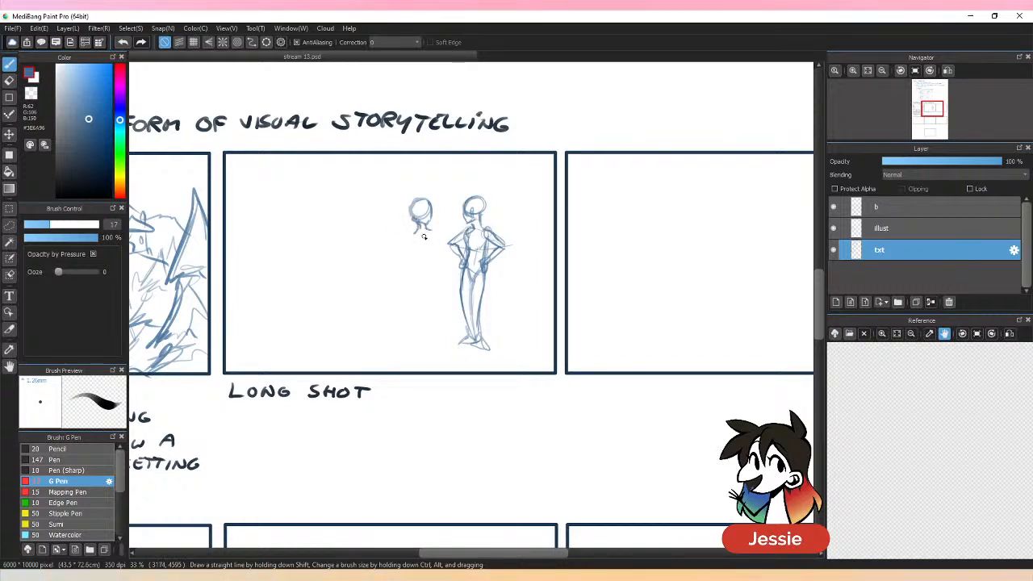
pyautogui.moveTo(427, 221)
pyautogui.mouseDown()
pyautogui.moveTo(435, 239)
pyautogui.moveTo(412, 243)
pyautogui.moveTo(433, 241)
pyautogui.moveTo(426, 263)
pyautogui.mouseUp()
pyautogui.moveTo(419, 247)
pyautogui.mouseDown()
pyautogui.moveTo(420, 273)
pyautogui.moveTo(431, 258)
pyautogui.moveTo(416, 276)
pyautogui.moveTo(413, 268)
pyautogui.moveTo(411, 304)
pyautogui.mouseUp()
pyautogui.moveTo(423, 266)
pyautogui.mouseDown()
pyautogui.moveTo(414, 296)
pyautogui.moveTo(426, 264)
pyautogui.moveTo(429, 291)
pyautogui.moveTo(415, 277)
pyautogui.moveTo(426, 268)
pyautogui.moveTo(426, 344)
pyautogui.mouseUp()
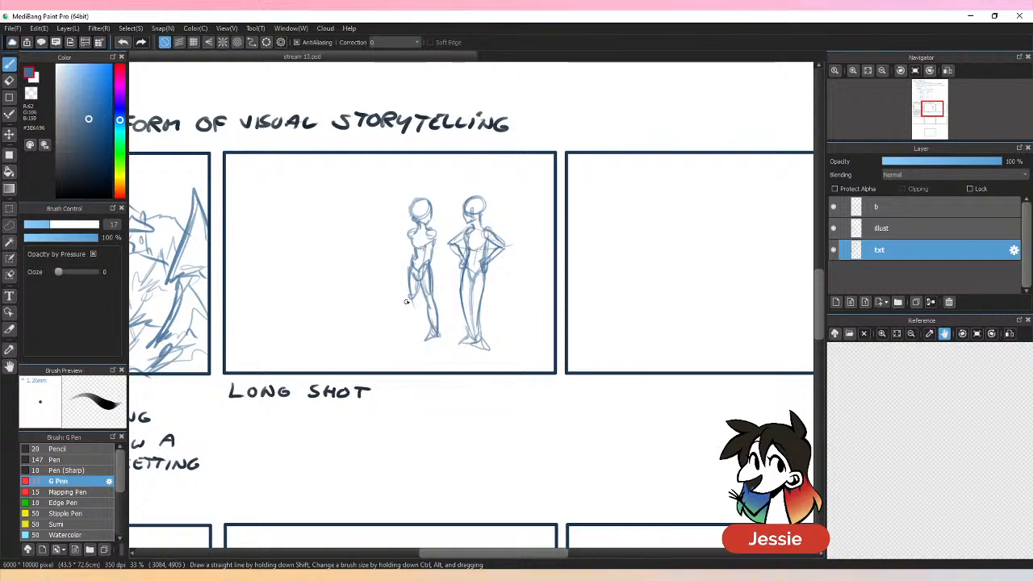
pyautogui.moveTo(409, 291); pyautogui.dragTo(407, 334)
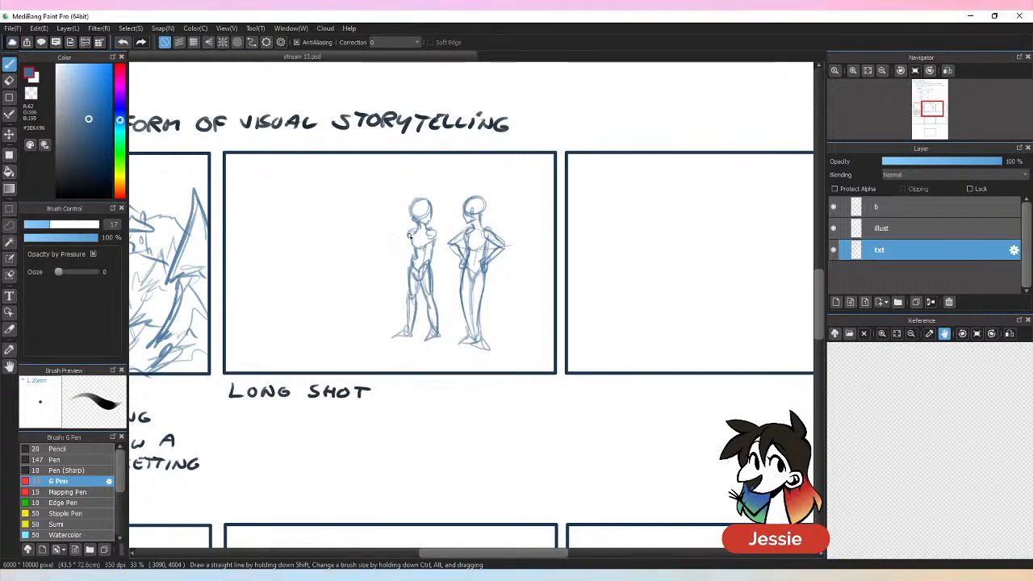
pyautogui.moveTo(410, 236)
pyautogui.mouseDown()
pyautogui.moveTo(433, 251)
pyautogui.moveTo(426, 255)
pyautogui.moveTo(430, 243)
pyautogui.moveTo(428, 263)
pyautogui.moveTo(408, 241)
pyautogui.mouseUp()
# Step: Draw light horizontal floor lines and tall vertical background lines around the two figures
pyautogui.moveTo(227, 324); pyautogui.dragTo(593, 316)
pyautogui.moveTo(582, 357); pyautogui.dragTo(426, 369)
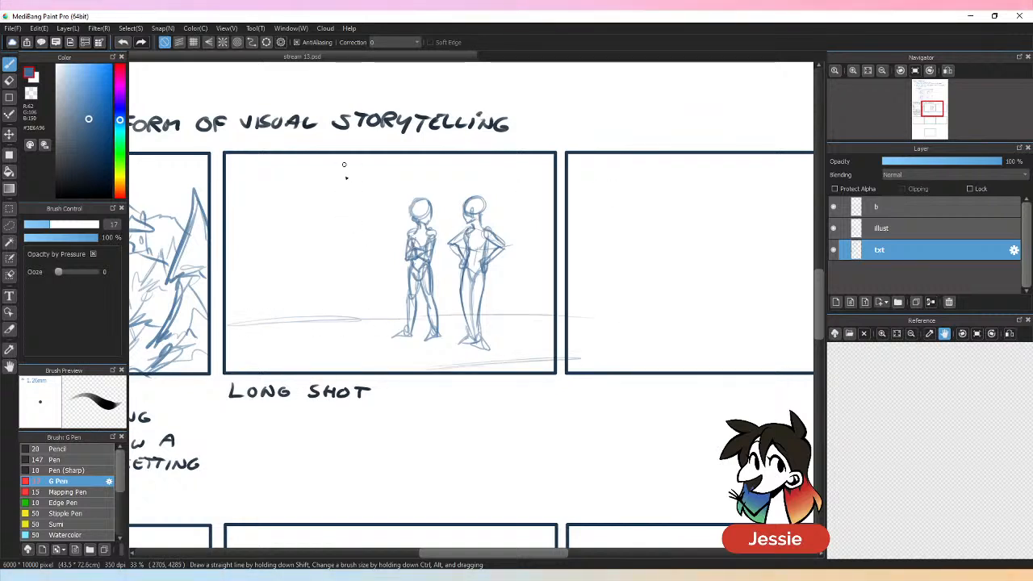
pyautogui.moveTo(344, 164); pyautogui.dragTo(346, 322)
pyautogui.moveTo(456, 162); pyautogui.dragTo(454, 319)
pyautogui.moveTo(546, 159); pyautogui.dragTo(544, 367)
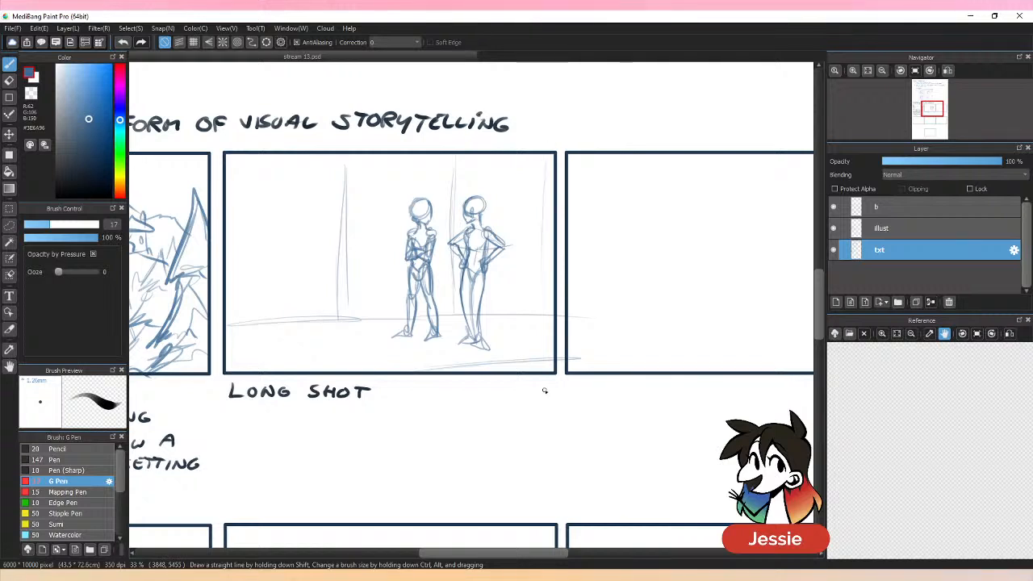
# Step: Sketch a dark foreground shape along the panel's left edge and a small cylindrical object on the floor beside it
pyautogui.moveTo(228, 194)
pyautogui.mouseDown()
pyautogui.moveTo(221, 256)
pyautogui.moveTo(236, 269)
pyautogui.moveTo(227, 273)
pyautogui.moveTo(242, 269)
pyautogui.moveTo(231, 342)
pyautogui.moveTo(281, 371)
pyautogui.mouseUp()
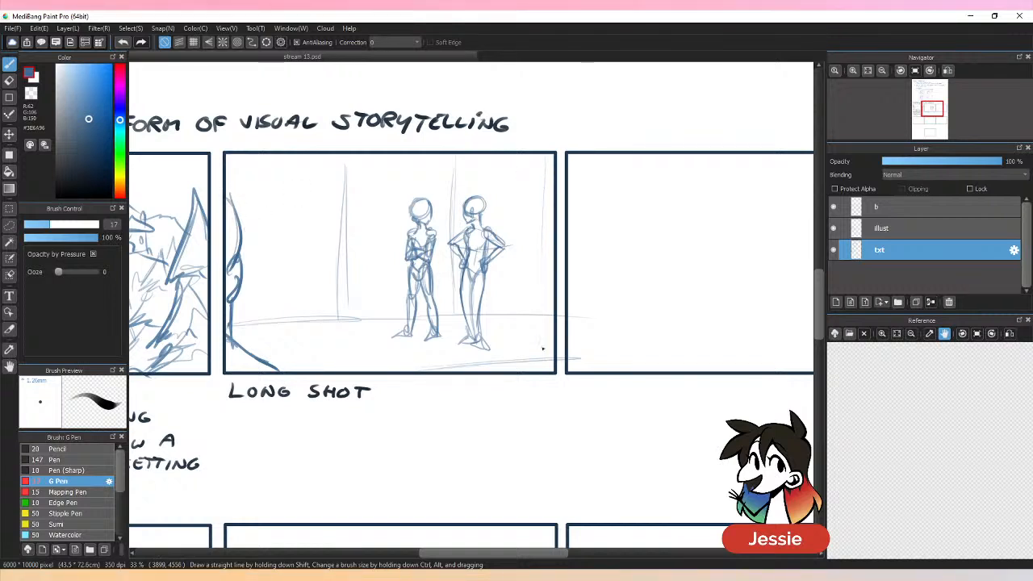
pyautogui.moveTo(312, 353); pyautogui.dragTo(310, 316)
pyautogui.moveTo(307, 357)
pyautogui.mouseDown()
pyautogui.moveTo(320, 307)
pyautogui.moveTo(330, 312)
pyautogui.moveTo(307, 306)
pyautogui.moveTo(335, 331)
pyautogui.moveTo(335, 348)
pyautogui.moveTo(326, 344)
pyautogui.moveTo(308, 364)
pyautogui.moveTo(354, 359)
pyautogui.mouseUp()
# Step: Add a tall post with a flat cap and a boxy hanging shape in the upper-left background of the long-shot panel
pyautogui.moveTo(289, 213); pyautogui.dragTo(286, 315)
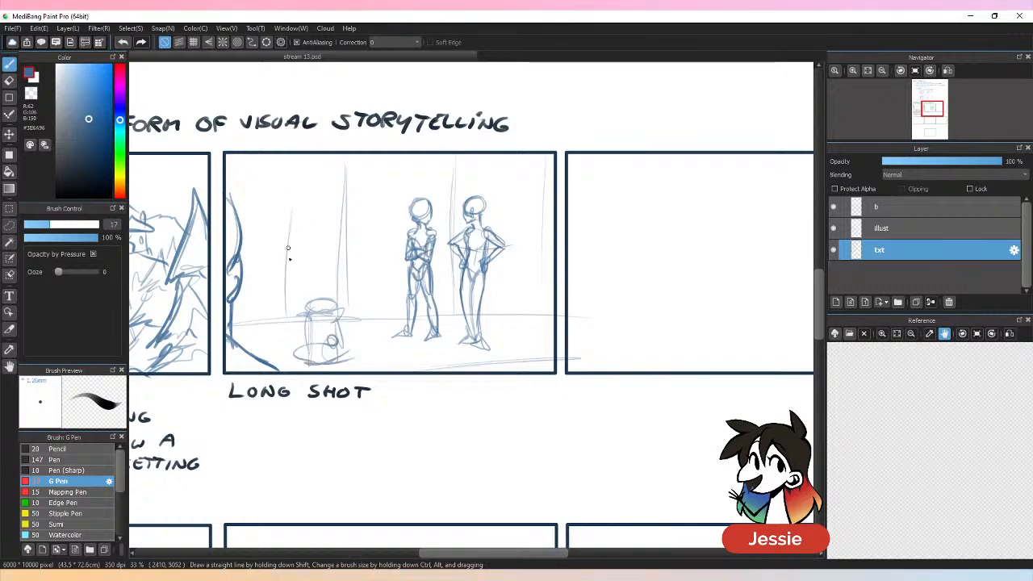
pyautogui.moveTo(294, 182); pyautogui.dragTo(283, 299)
pyautogui.moveTo(242, 175)
pyautogui.mouseDown()
pyautogui.moveTo(283, 234)
pyautogui.moveTo(367, 103)
pyautogui.moveTo(315, 182)
pyautogui.moveTo(318, 158)
pyautogui.mouseUp()
pyautogui.moveTo(315, 157)
pyautogui.mouseDown()
pyautogui.moveTo(360, 154)
pyautogui.moveTo(361, 197)
pyautogui.mouseUp()
pyautogui.moveTo(311, 187); pyautogui.dragTo(363, 199)
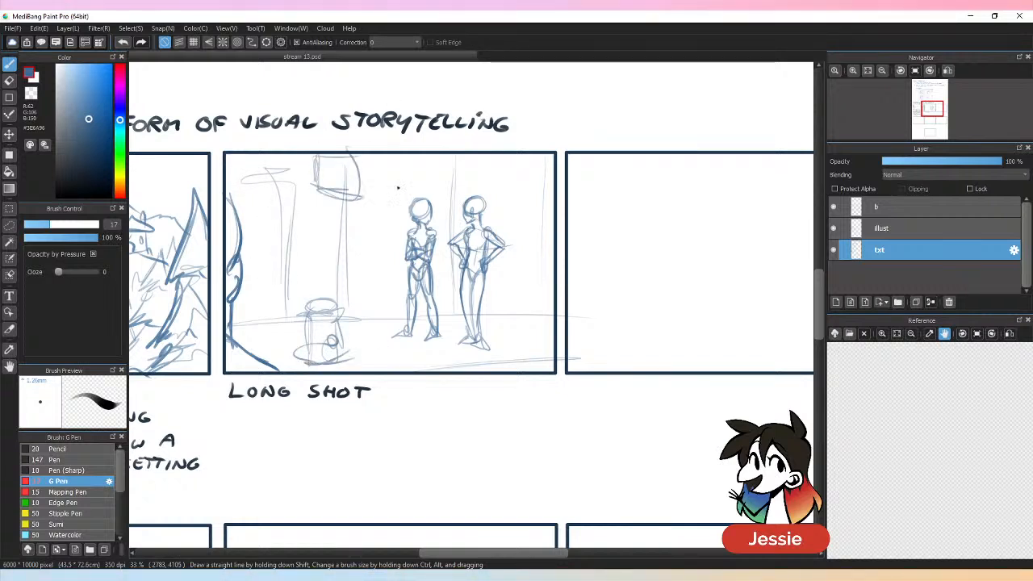
# Step: Draw a tall rectangular outline behind the left figure and an oval across the top of the post
pyautogui.moveTo(395, 162); pyautogui.dragTo(394, 325)
pyautogui.moveTo(392, 184); pyautogui.dragTo(392, 242)
pyautogui.moveTo(424, 166); pyautogui.dragTo(422, 220)
pyautogui.moveTo(283, 187); pyautogui.dragTo(283, 173)
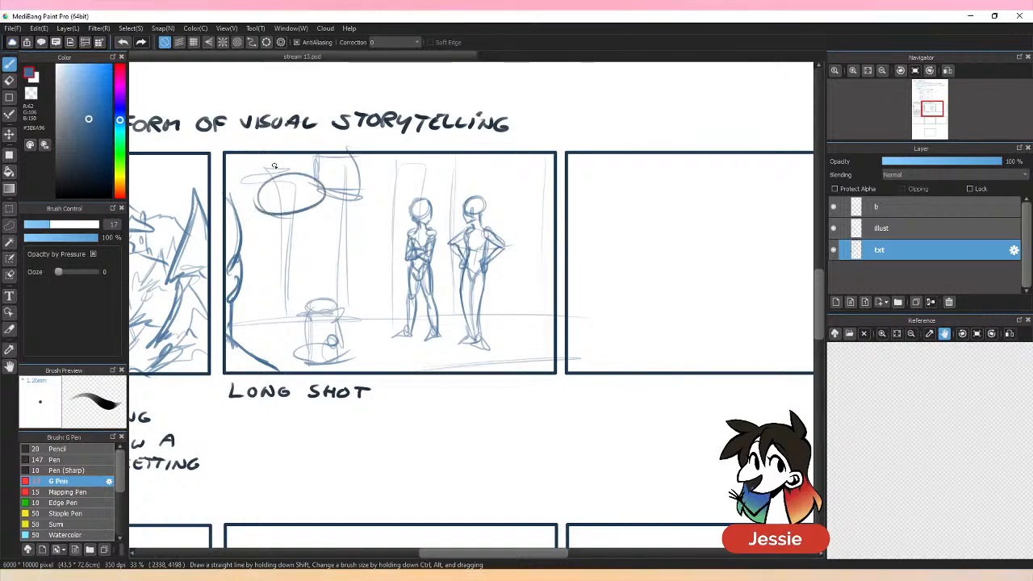
# Step: Add a second speech-balloon oval in the long-shot panel, draw tails from both balloons toward the figures, and reinforce the upper balloon's lower edge
pyautogui.moveTo(357, 227)
pyautogui.mouseDown()
pyautogui.moveTo(324, 260)
pyautogui.moveTo(357, 227)
pyautogui.mouseUp()
pyautogui.moveTo(322, 181); pyautogui.dragTo(451, 188)
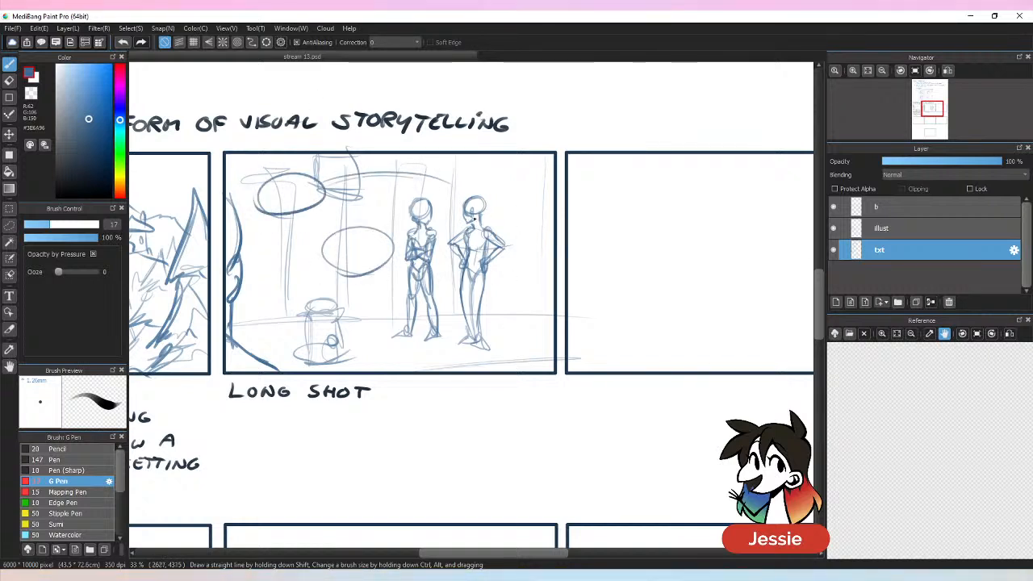
pyautogui.moveTo(371, 235); pyautogui.dragTo(394, 214)
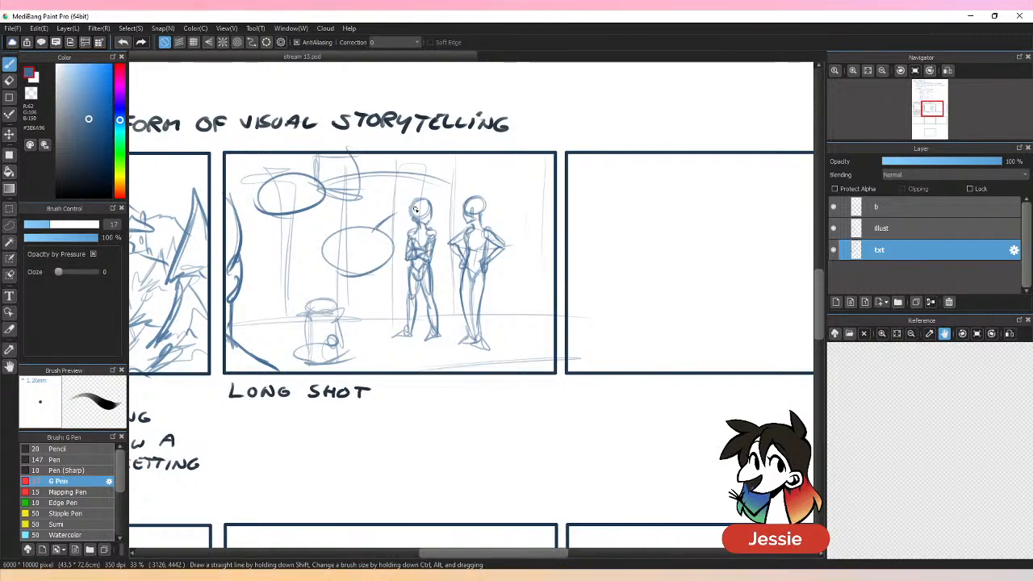
pyautogui.moveTo(275, 205)
pyautogui.mouseDown()
pyautogui.moveTo(283, 219)
pyautogui.moveTo(331, 191)
pyautogui.mouseUp()
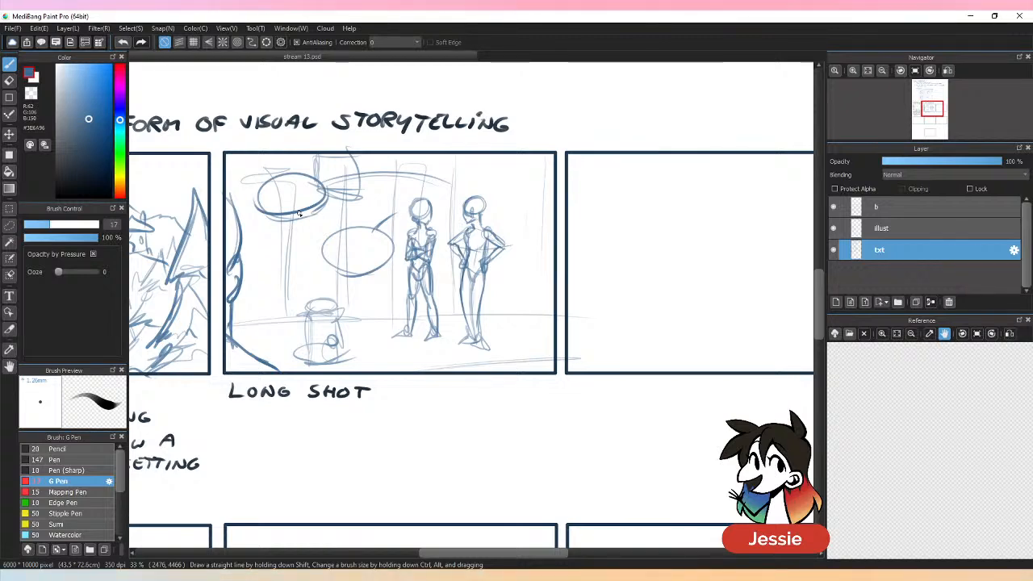
# Step: Sample the dark navy ink and start an arrow-bulleted note under the LONG SHOT caption with "WHEN YOU SEE"
pyautogui.hotkey('ctrl', '-')
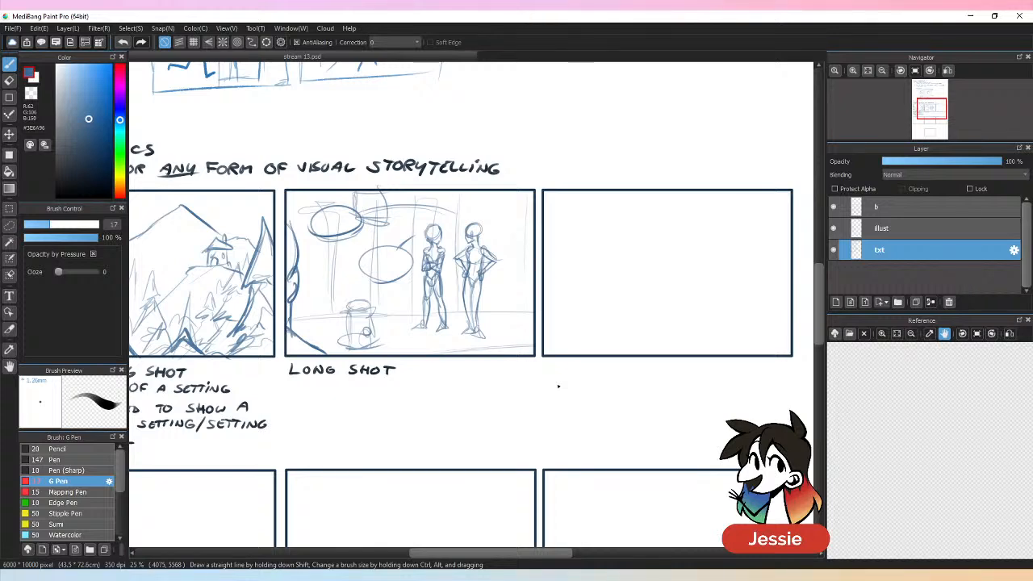
pyautogui.moveTo(462, 361); pyautogui.dragTo(563, 342)
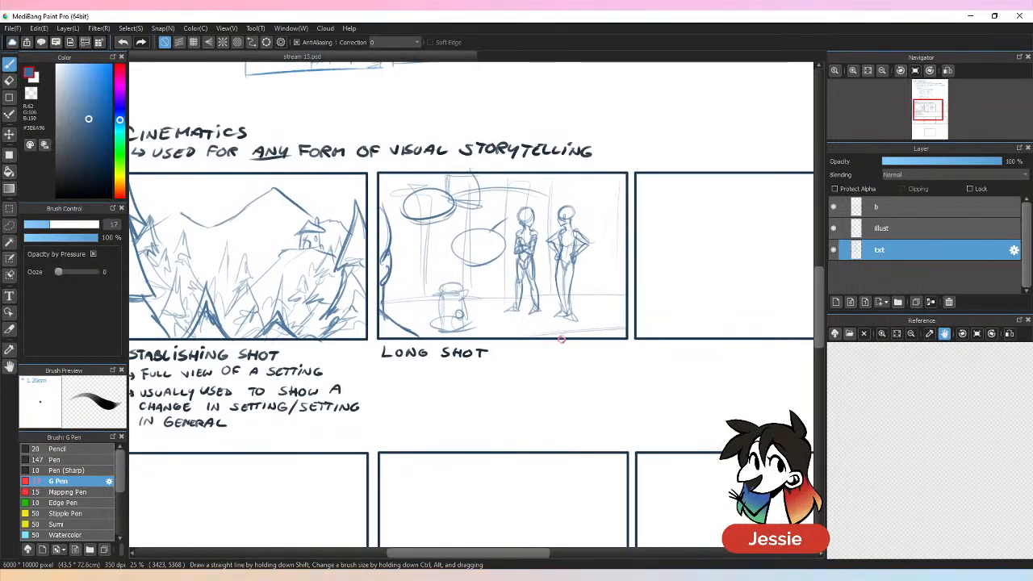
pyautogui.hotkey('ctrl', '+')
pyautogui.keyDown('alt'); pyautogui.click(652, 351); pyautogui.keyUp('alt')
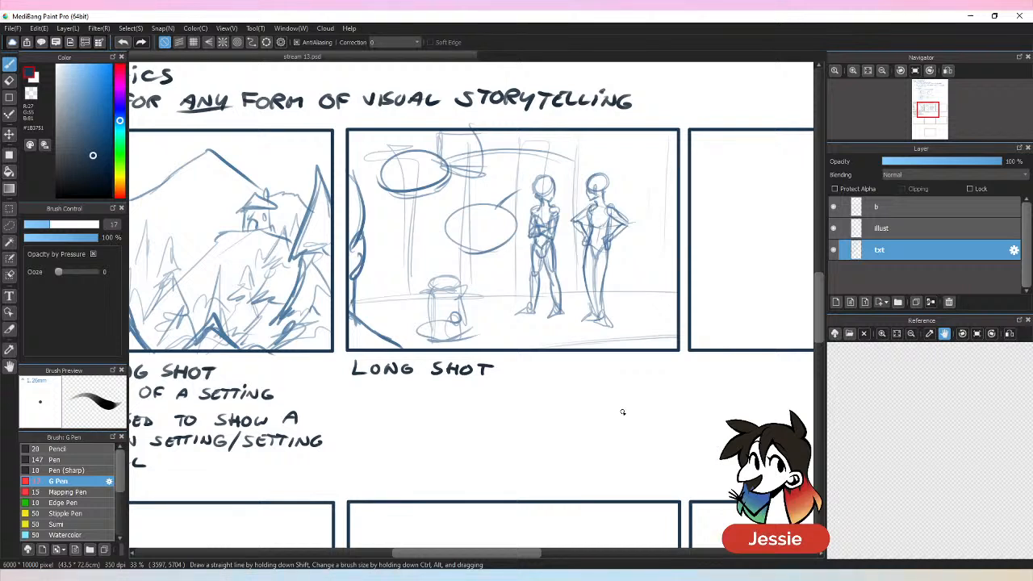
pyautogui.moveTo(364, 386)
pyautogui.mouseDown()
pyautogui.moveTo(392, 404)
pyautogui.moveTo(454, 402)
pyautogui.mouseUp()
pyautogui.moveTo(459, 391); pyautogui.dragTo(524, 392)
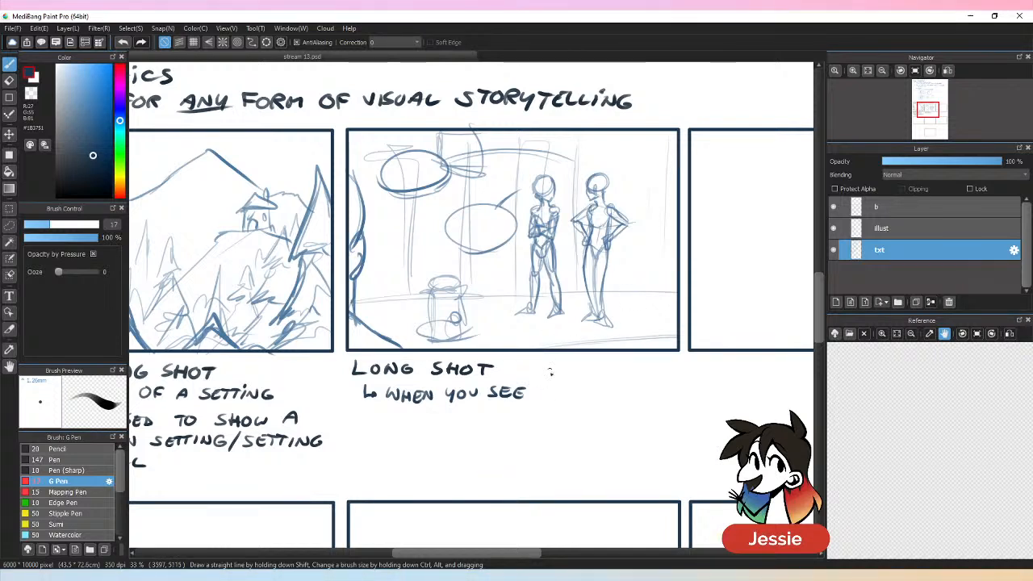
# Step: Undo the first strokes of the next word and handwrite "CHARACTER" to complete the note's first line
pyautogui.moveTo(547, 386)
pyautogui.mouseDown()
pyautogui.moveTo(544, 398)
pyautogui.moveTo(553, 399)
pyautogui.mouseUp()
pyautogui.hotkey('ctrl', 'z')
pyautogui.hotkey('ctrl', 'z')
pyautogui.hotkey('ctrl', 'z')
pyautogui.moveTo(554, 393); pyautogui.dragTo(561, 394)
pyautogui.moveTo(562, 387)
pyautogui.mouseDown()
pyautogui.moveTo(563, 398)
pyautogui.moveTo(612, 398)
pyautogui.mouseUp()
pyautogui.moveTo(613, 388); pyautogui.dragTo(623, 388)
pyautogui.moveTo(618, 388)
pyautogui.mouseDown()
pyautogui.moveTo(619, 399)
pyautogui.moveTo(645, 399)
pyautogui.mouseUp()
# Step: Handwrite "FULL BODIES" as the second line of the first long-shot note
pyautogui.moveTo(391, 408); pyautogui.dragTo(391, 420)
pyautogui.moveTo(391, 408); pyautogui.dragTo(398, 413)
pyautogui.moveTo(403, 409); pyautogui.dragTo(412, 409)
pyautogui.moveTo(415, 409); pyautogui.dragTo(443, 421)
pyautogui.moveTo(442, 408); pyautogui.dragTo(469, 422)
pyautogui.moveTo(469, 410); pyautogui.dragTo(483, 421)
pyautogui.moveTo(487, 407); pyautogui.dragTo(498, 422)
pyautogui.hotkey('ctrl', '-')
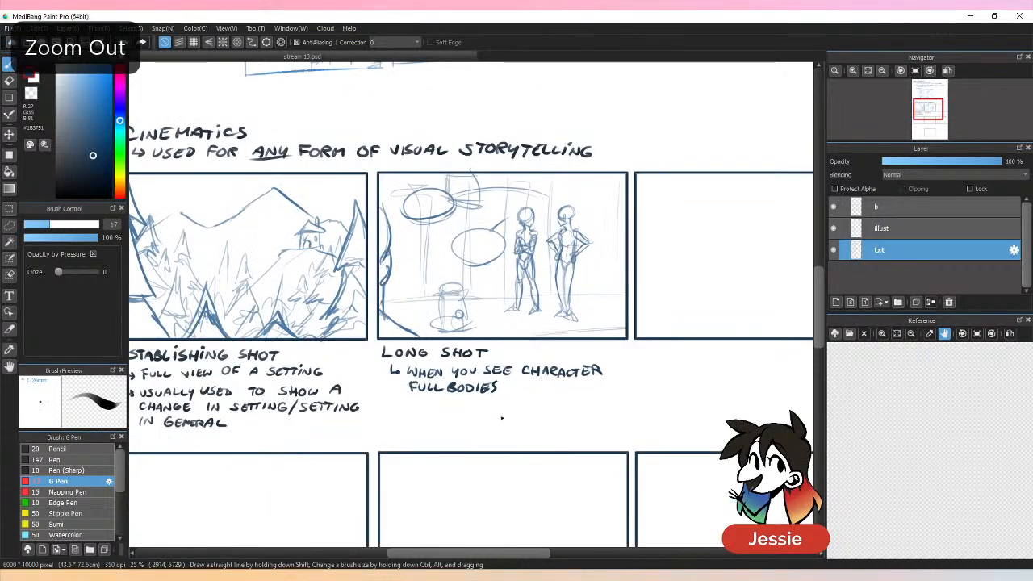
# Step: Start a second arrow-bulleted long-shot note with "LONG SHOTS", undoing the extra word "USED"
pyautogui.hotkey('ctrl', '+')
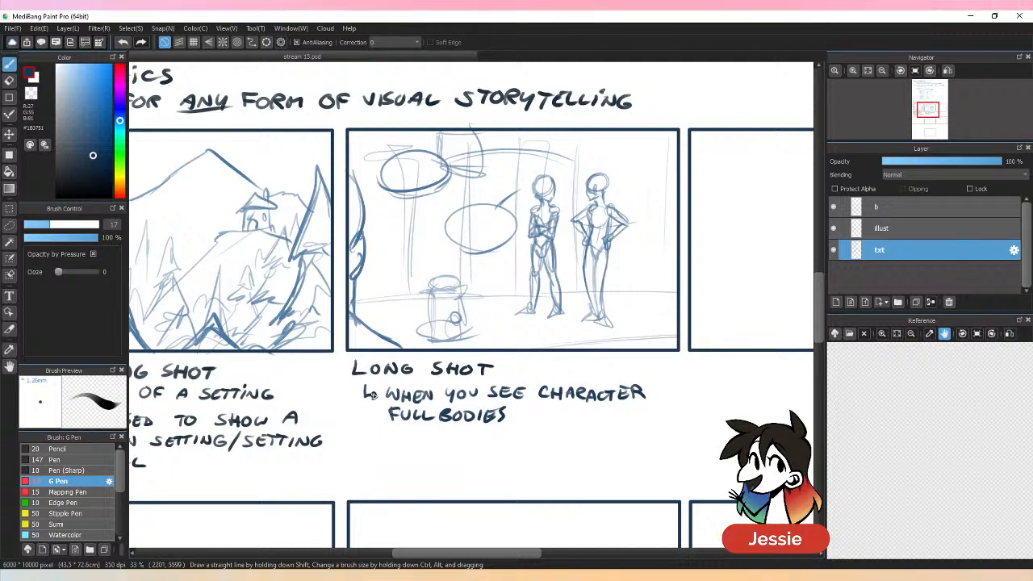
pyautogui.moveTo(367, 434)
pyautogui.mouseDown()
pyautogui.moveTo(436, 444)
pyautogui.moveTo(494, 439)
pyautogui.moveTo(500, 426)
pyautogui.moveTo(524, 445)
pyautogui.moveTo(532, 433)
pyautogui.moveTo(535, 444)
pyautogui.moveTo(559, 444)
pyautogui.mouseUp()
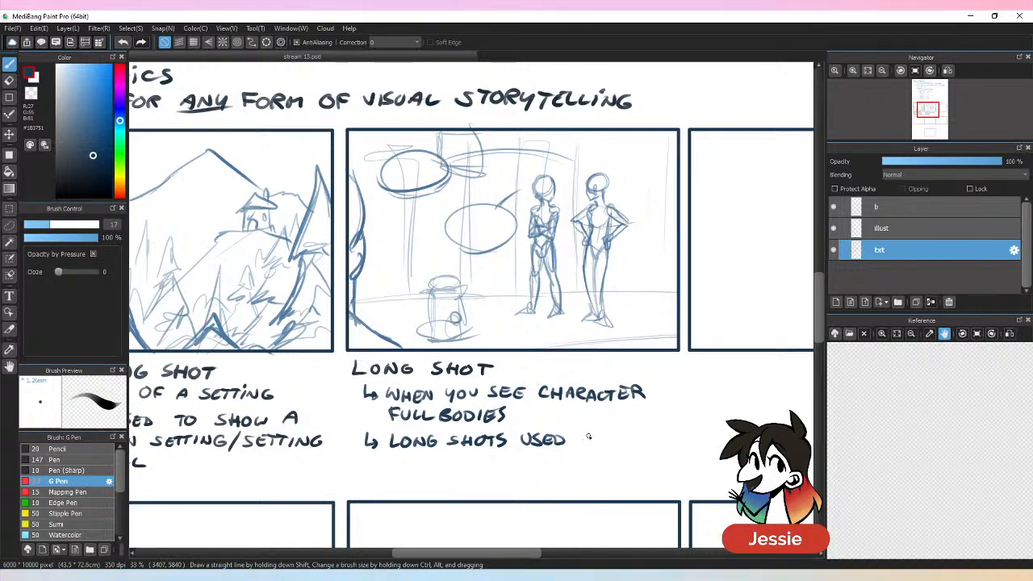
pyautogui.hotkey('ctrl', 'z')
pyautogui.hotkey('ctrl', 'z')
pyautogui.hotkey('ctrl', 'z')
pyautogui.hotkey('ctrl', 'z')
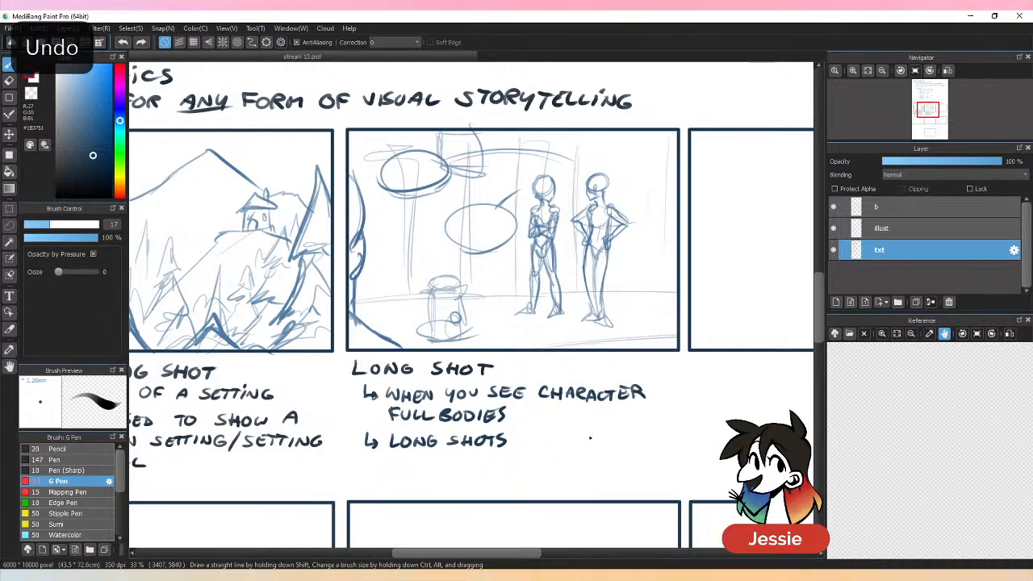
pyautogui.hotkey('ctrl', '+')
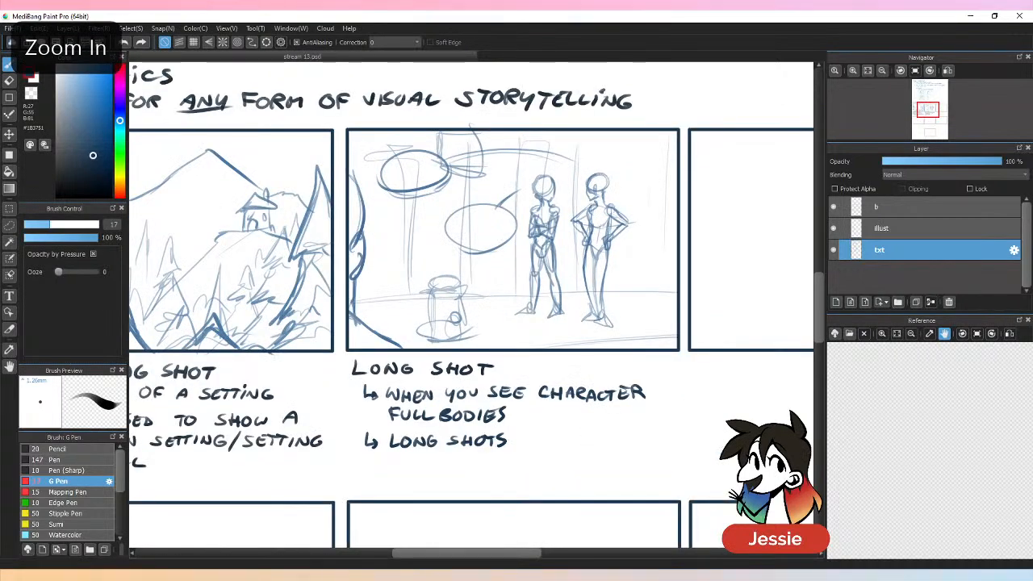
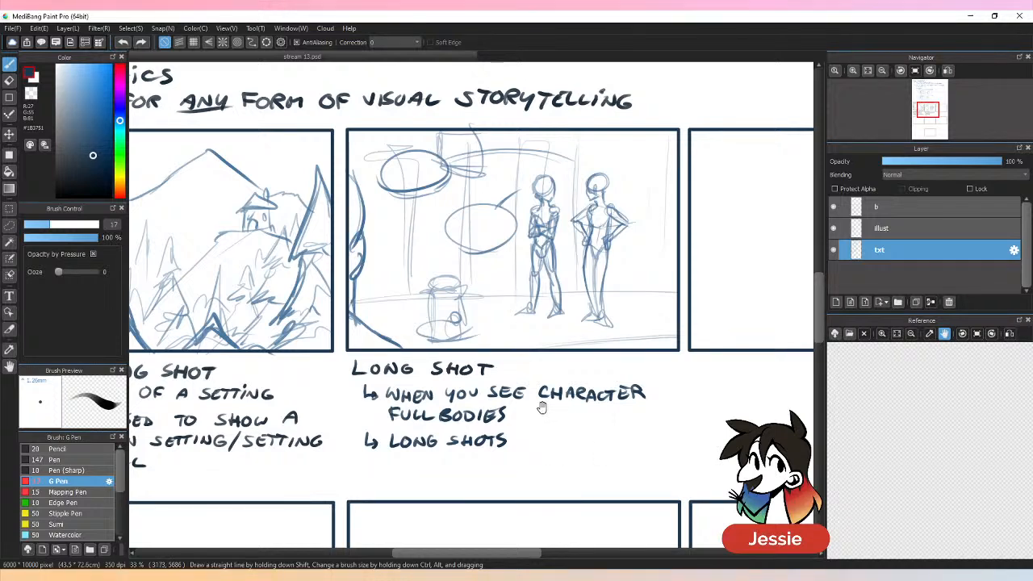
# Step: Continue the second long-shot note on the same line with "ARE MEANT TO", redoing its last strokes
pyautogui.moveTo(604, 406); pyautogui.dragTo(545, 382)
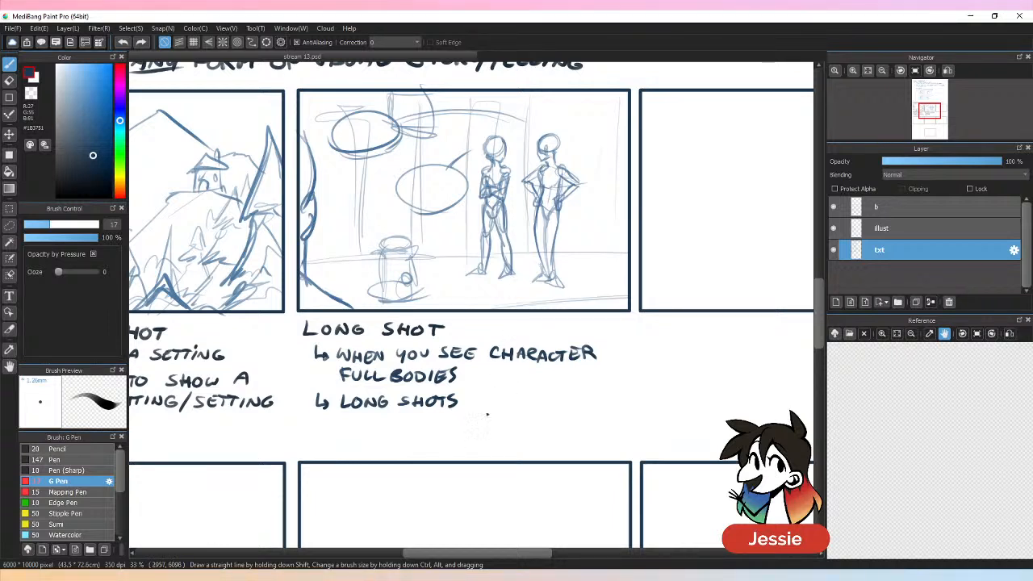
pyautogui.moveTo(474, 408)
pyautogui.mouseDown()
pyautogui.moveTo(549, 396)
pyautogui.moveTo(560, 406)
pyautogui.moveTo(582, 396)
pyautogui.mouseUp()
pyautogui.hotkey('ctrl', 'z')
pyautogui.hotkey('ctrl', 'z')
pyautogui.moveTo(588, 396)
pyautogui.mouseDown()
pyautogui.moveTo(587, 406)
pyautogui.moveTo(594, 396)
pyautogui.mouseUp()
pyautogui.moveTo(602, 397); pyautogui.dragTo(602, 407)
pyautogui.moveTo(599, 397); pyautogui.dragTo(607, 396)
pyautogui.moveTo(611, 398); pyautogui.dragTo(612, 398)
# Step: Handwrite "SHOW CHARACTERS IN A" as the second line of the second long-shot note
pyautogui.moveTo(355, 415)
pyautogui.mouseDown()
pyautogui.moveTo(343, 429)
pyautogui.moveTo(352, 431)
pyautogui.mouseUp()
pyautogui.moveTo(361, 421)
pyautogui.mouseDown()
pyautogui.moveTo(373, 431)
pyautogui.moveTo(370, 420)
pyautogui.mouseUp()
pyautogui.moveTo(378, 419); pyautogui.dragTo(419, 430)
pyautogui.moveTo(429, 419)
pyautogui.mouseDown()
pyautogui.moveTo(428, 431)
pyautogui.moveTo(477, 429)
pyautogui.mouseUp()
pyautogui.moveTo(487, 419)
pyautogui.mouseDown()
pyautogui.moveTo(481, 428)
pyautogui.moveTo(498, 420)
pyautogui.mouseUp()
pyautogui.moveTo(493, 420)
pyautogui.mouseDown()
pyautogui.moveTo(493, 429)
pyautogui.moveTo(517, 422)
pyautogui.mouseUp()
pyautogui.moveTo(525, 420)
pyautogui.mouseDown()
pyautogui.moveTo(519, 429)
pyautogui.moveTo(567, 418)
pyautogui.mouseUp()
pyautogui.moveTo(583, 417)
pyautogui.mouseDown()
pyautogui.moveTo(578, 428)
pyautogui.moveTo(589, 428)
pyautogui.mouseUp()
pyautogui.moveTo(580, 424); pyautogui.dragTo(587, 424)
# Step: Finish the second long-shot note by handwriting "SETTING" on its third line
pyautogui.moveTo(349, 437); pyautogui.dragTo(340, 447)
pyautogui.moveTo(356, 440)
pyautogui.mouseDown()
pyautogui.moveTo(365, 449)
pyautogui.moveTo(376, 438)
pyautogui.mouseUp()
pyautogui.moveTo(379, 438); pyautogui.dragTo(393, 449)
pyautogui.moveTo(398, 449)
pyautogui.mouseDown()
pyautogui.moveTo(406, 439)
pyautogui.moveTo(406, 449)
pyautogui.mouseUp()
pyautogui.moveTo(421, 438); pyautogui.dragTo(420, 446)
pyautogui.hotkey('ctrl', '-')
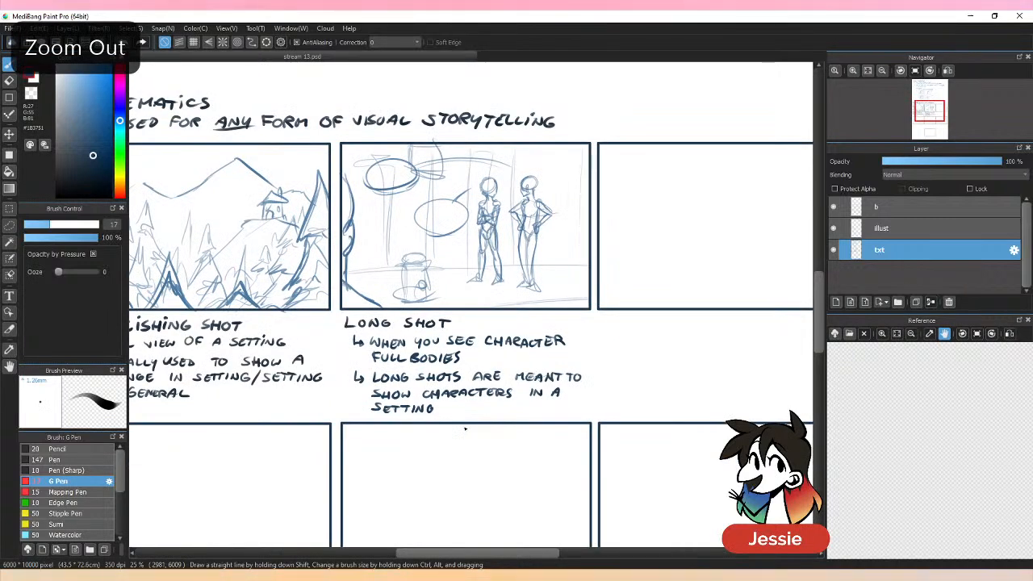
# Step: Draw an arrow pointing at the small house in the establishing-shot panel and undo it
pyautogui.moveTo(338, 371); pyautogui.dragTo(503, 360)
pyautogui.moveTo(489, 129); pyautogui.dragTo(457, 168)
pyautogui.moveTo(458, 154); pyautogui.dragTo(475, 164)
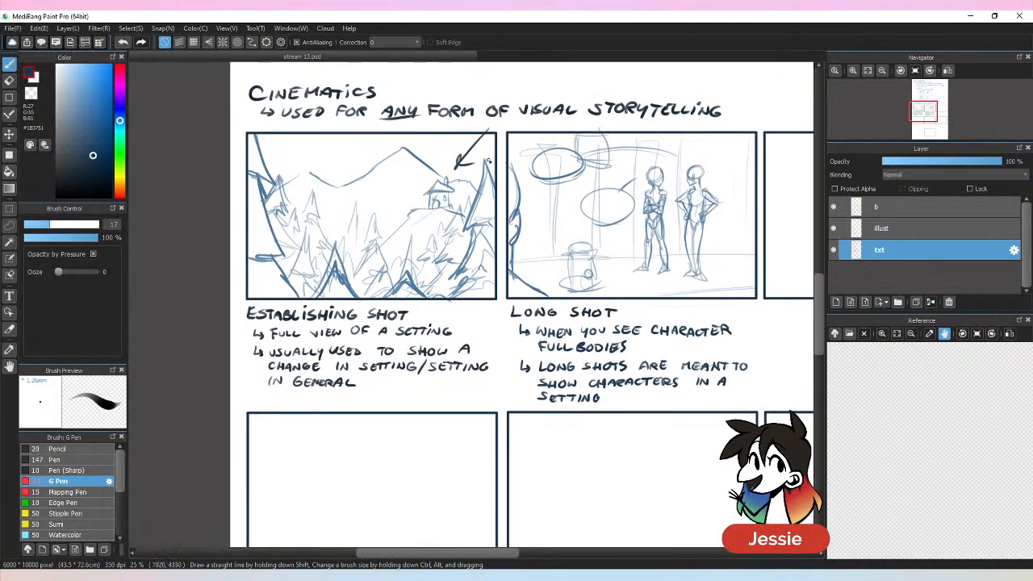
pyautogui.hotkey('ctrl', 'z')
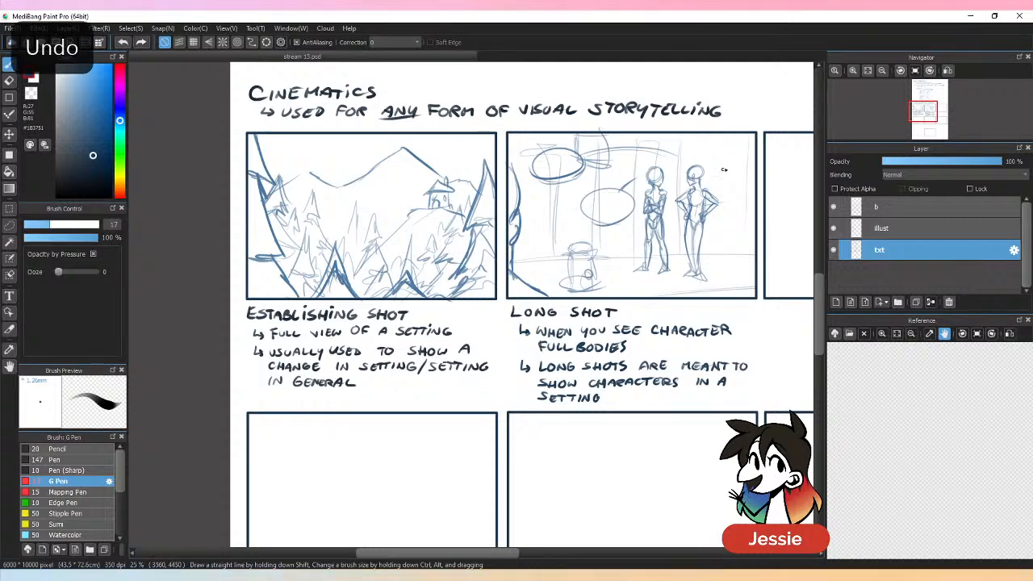
# Step: Save the document
pyautogui.hotkey('ctrl', '-')
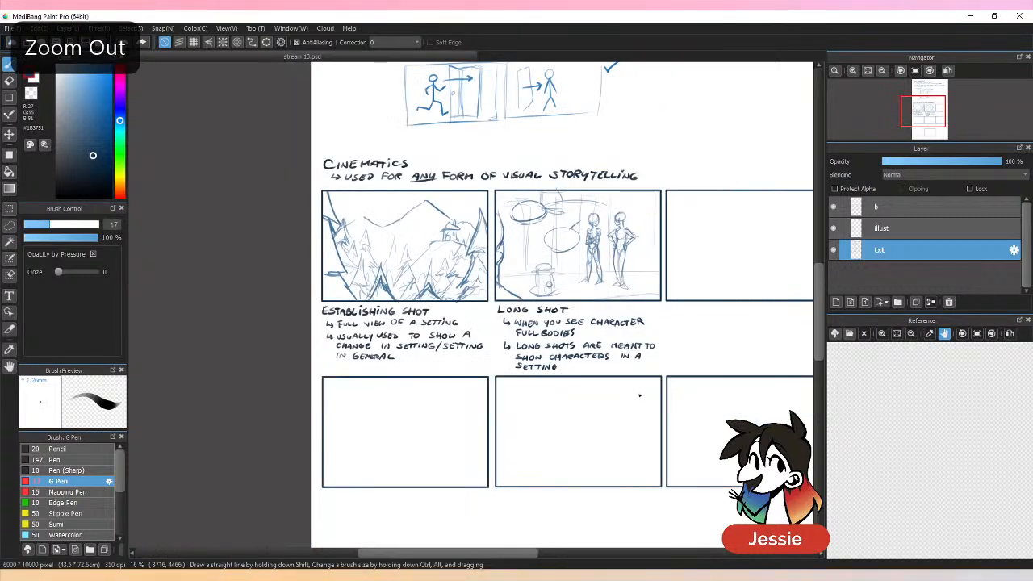
pyautogui.moveTo(641, 369); pyautogui.dragTo(576, 373)
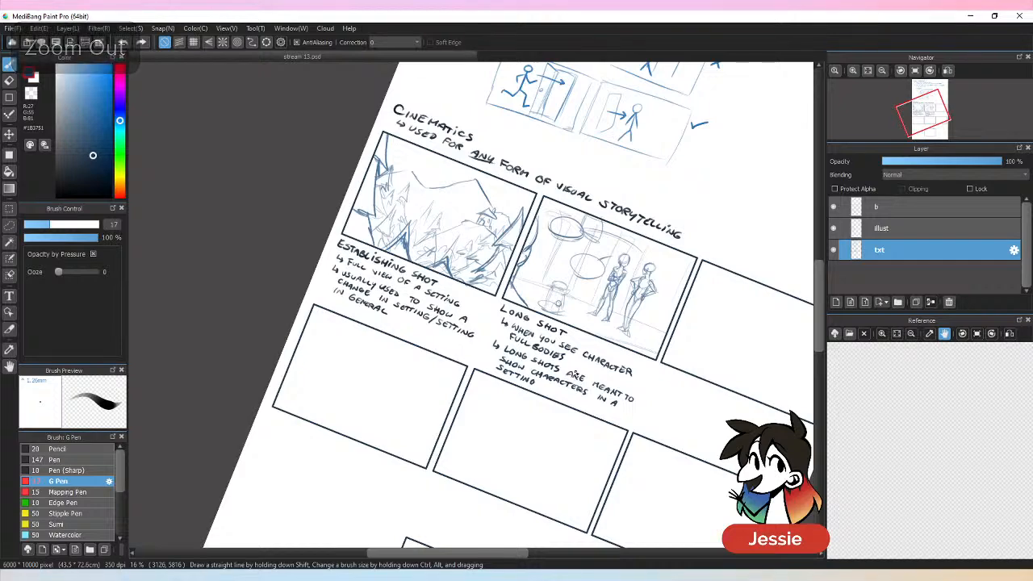
pyautogui.click(917, 72)
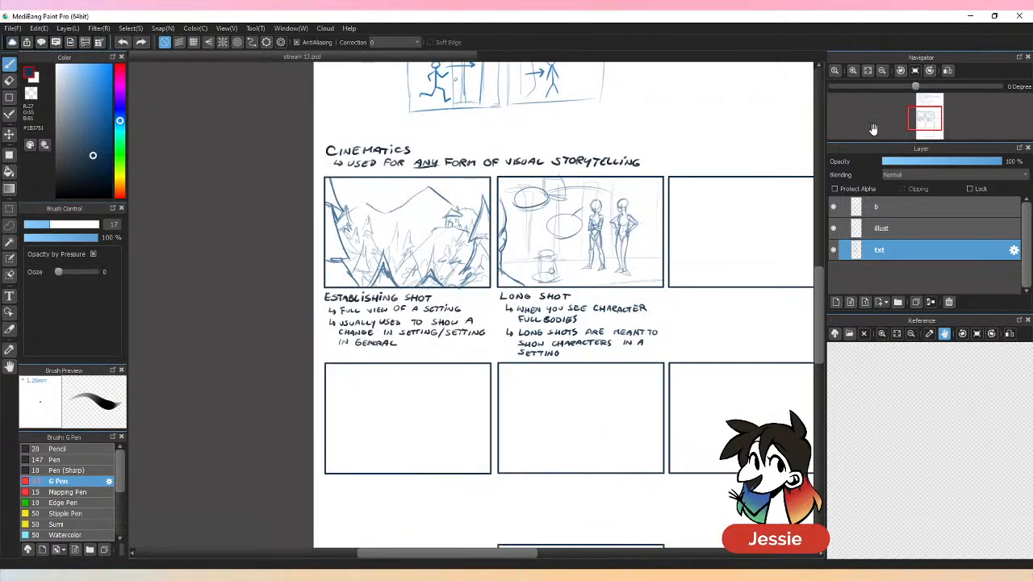
pyautogui.moveTo(631, 339); pyautogui.dragTo(378, 349)
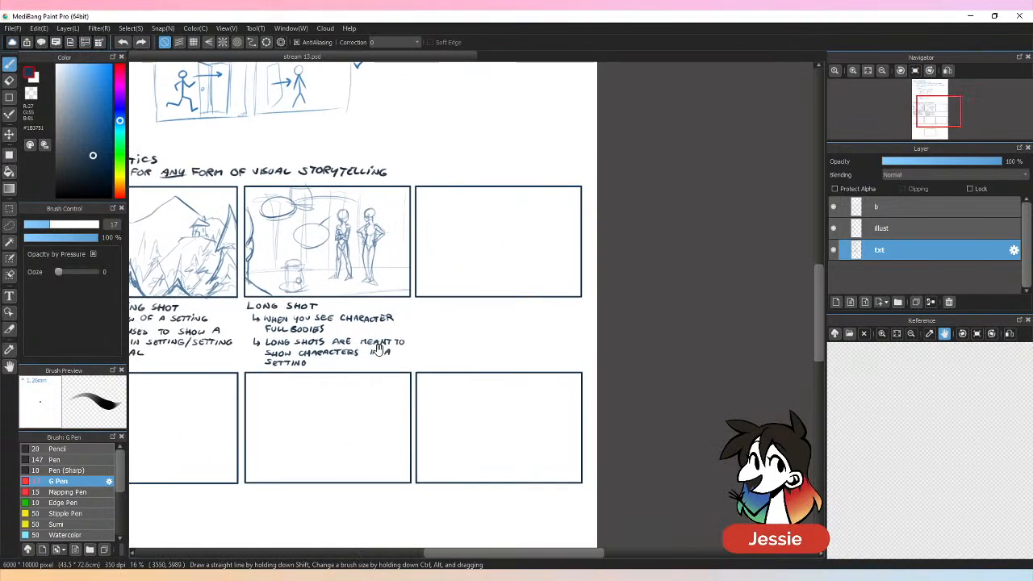
pyautogui.hotkey('ctrl', '+')
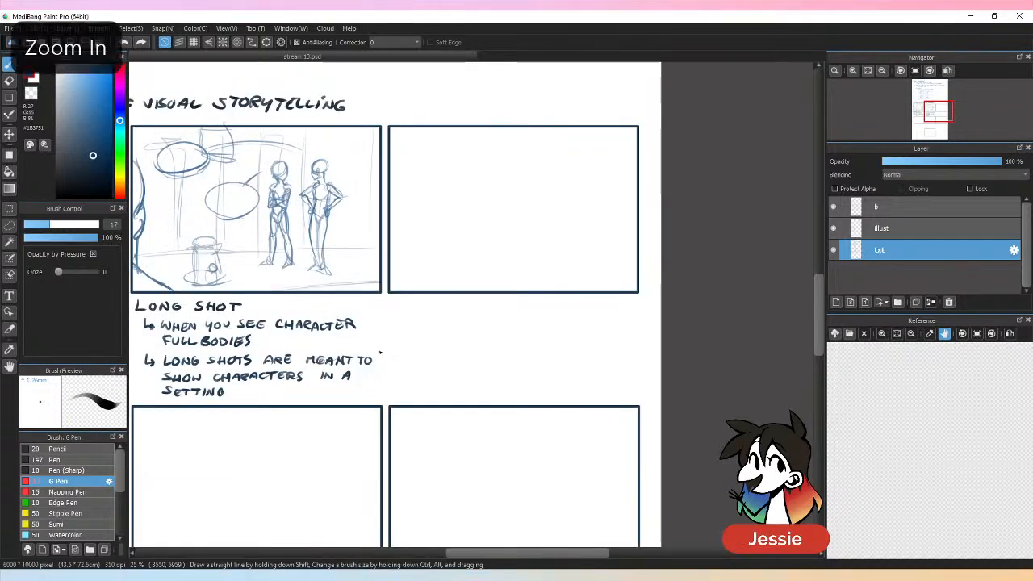
pyautogui.hotkey('ctrl', 's')
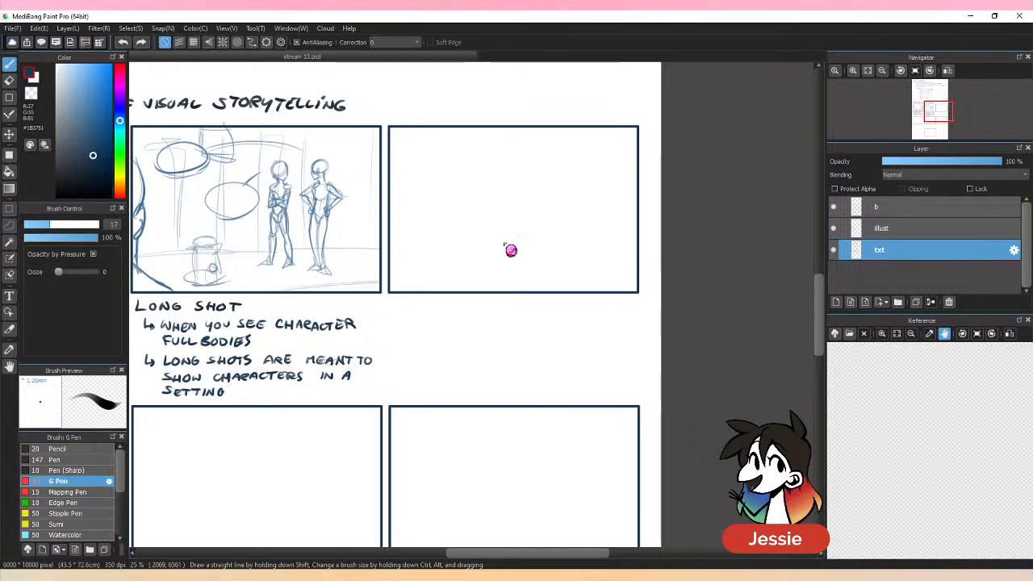
pyautogui.moveTo(554, 339); pyautogui.dragTo(491, 351)
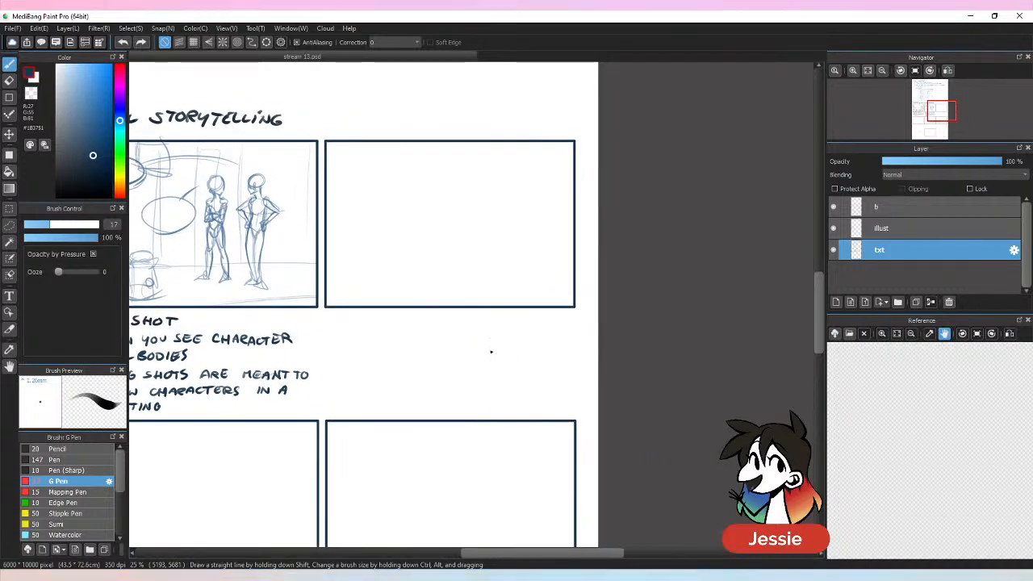
pyautogui.hotkey('ctrl', '+')
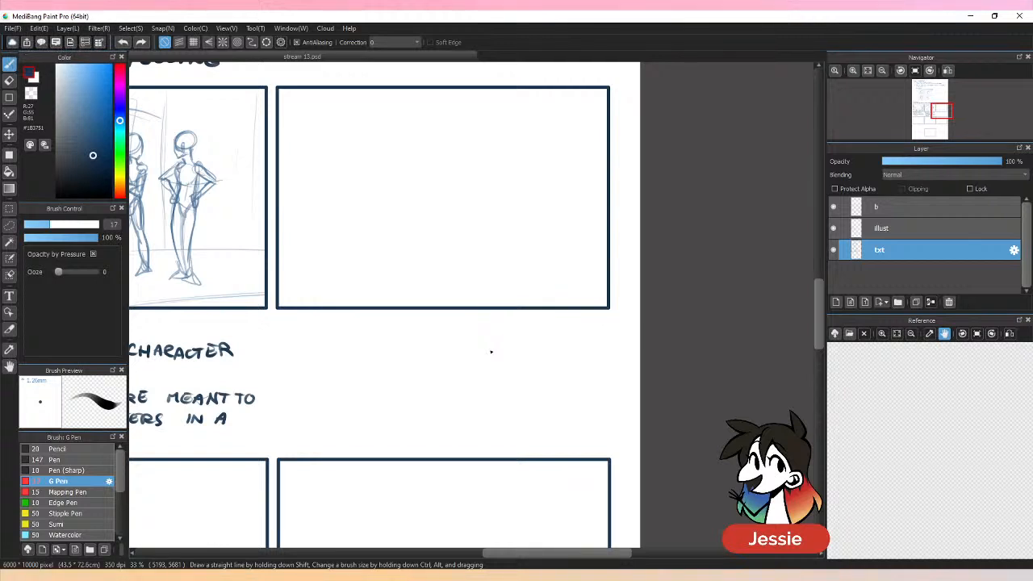
pyautogui.moveTo(608, 365); pyautogui.dragTo(630, 385)
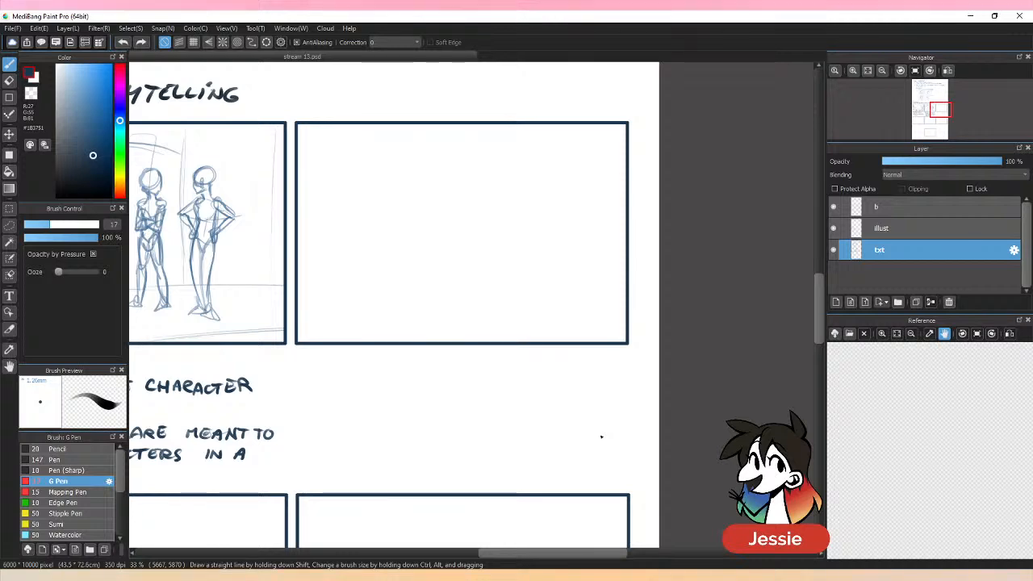
pyautogui.moveTo(541, 309); pyautogui.dragTo(788, 312)
pyautogui.moveTo(735, 331); pyautogui.dragTo(522, 328)
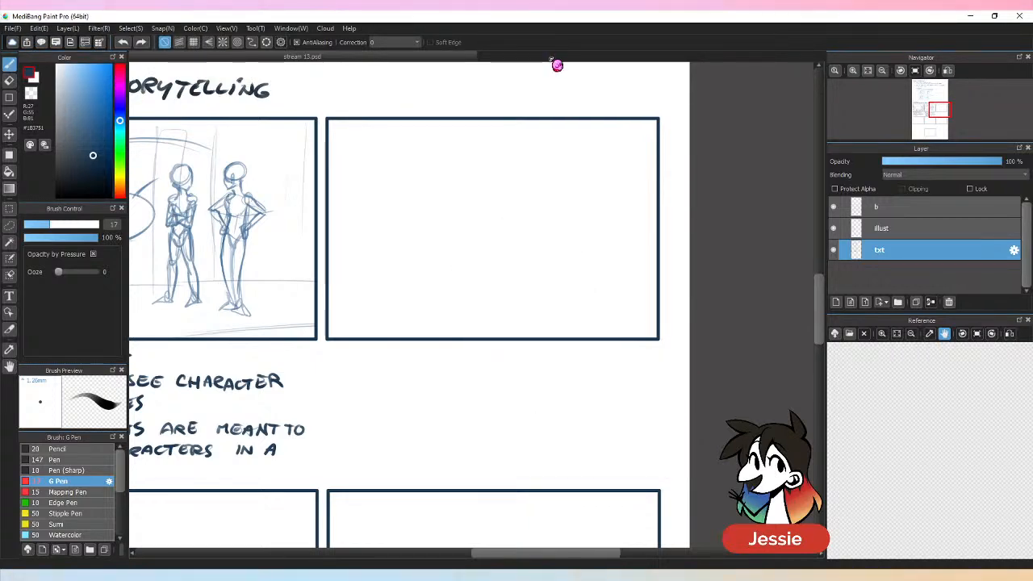
pyautogui.hotkey('ctrl', '-')
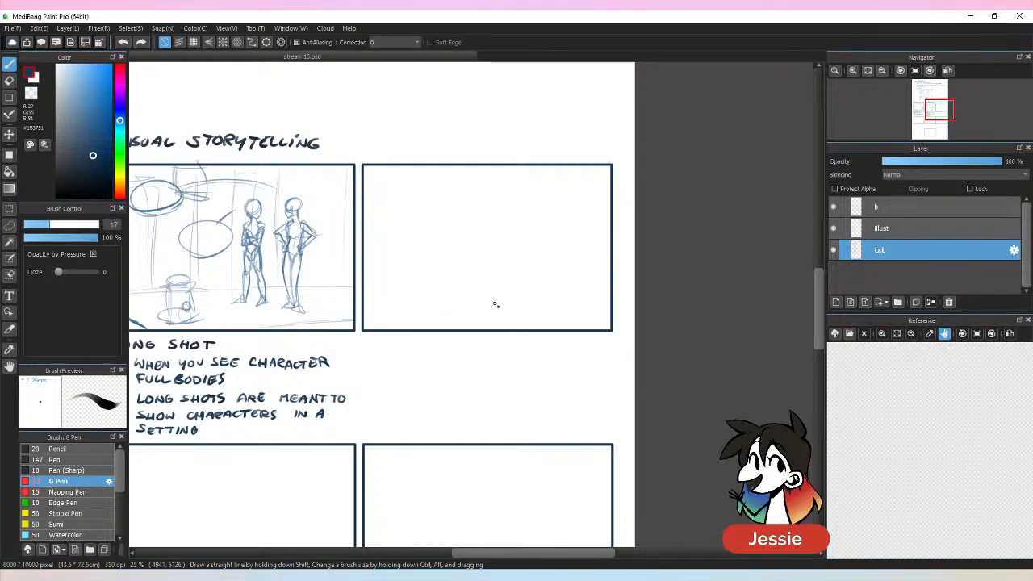
pyautogui.moveTo(506, 309); pyautogui.dragTo(750, 307)
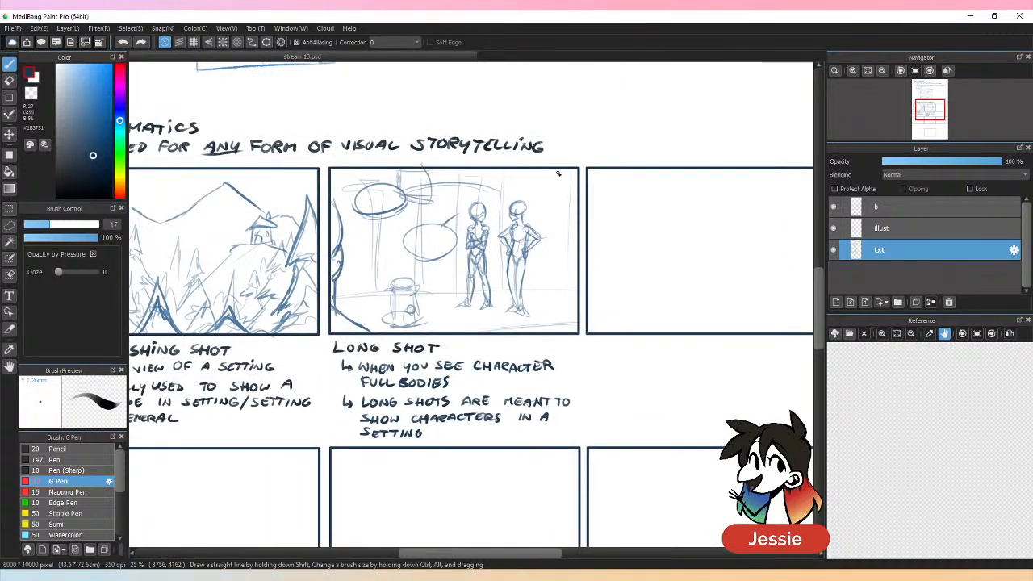
pyautogui.hotkey('ctrl', '-')
pyautogui.hotkey('ctrl', '+')
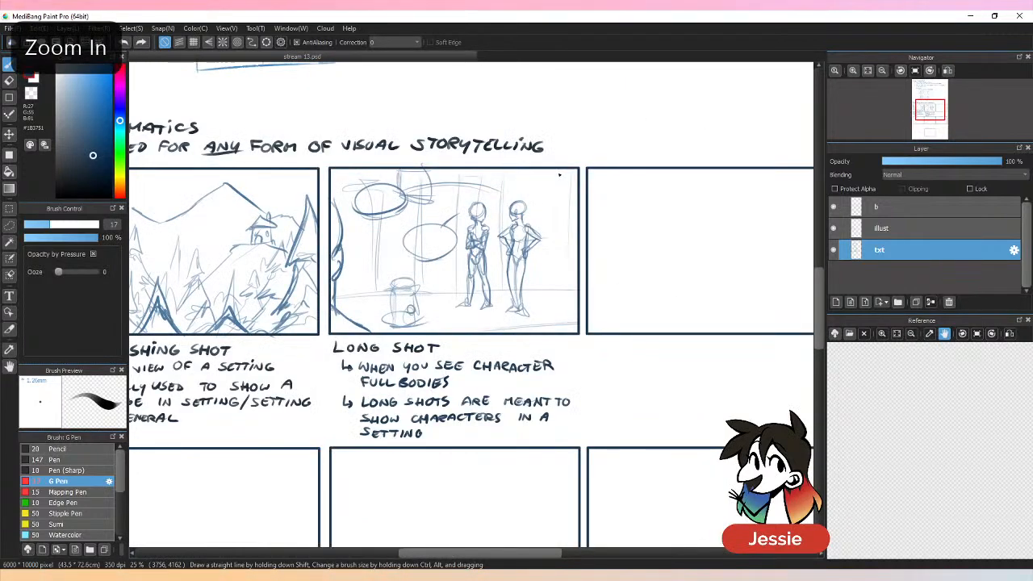
# Step: Handwrite the caption "MEDIUM SHOT" beneath the empty third panel of the first Cinematics row
pyautogui.moveTo(705, 384); pyautogui.dragTo(465, 353)
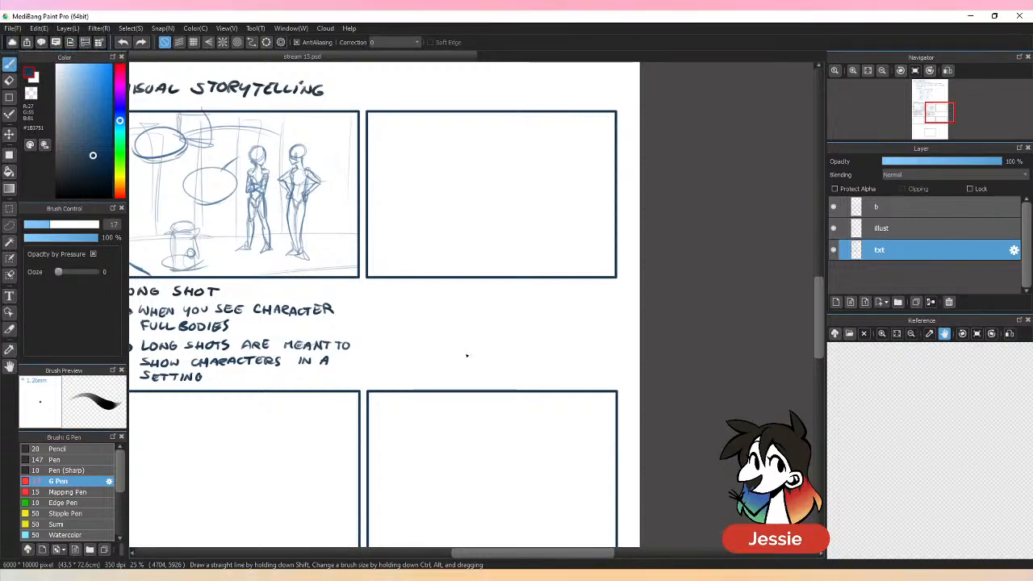
pyautogui.hotkey('ctrl', '+')
pyautogui.moveTo(560, 251); pyautogui.dragTo(532, 355)
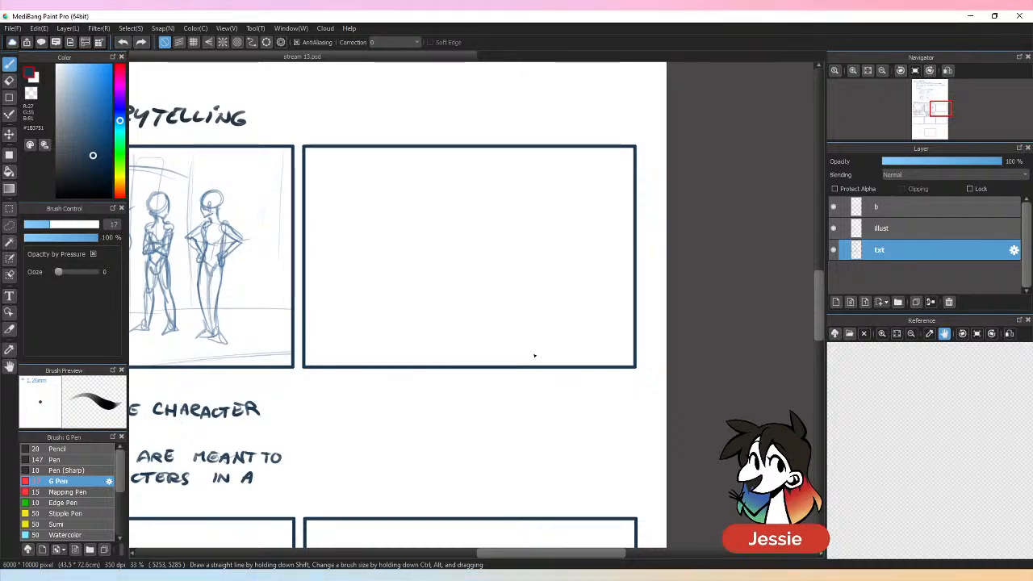
pyautogui.moveTo(518, 556); pyautogui.dragTo(511, 557)
pyautogui.moveTo(385, 377)
pyautogui.mouseDown()
pyautogui.moveTo(385, 392)
pyautogui.moveTo(400, 391)
pyautogui.mouseUp()
pyautogui.moveTo(409, 381)
pyautogui.mouseDown()
pyautogui.moveTo(406, 390)
pyautogui.moveTo(440, 392)
pyautogui.mouseUp()
pyautogui.moveTo(443, 392)
pyautogui.mouseDown()
pyautogui.moveTo(443, 382)
pyautogui.moveTo(450, 393)
pyautogui.moveTo(496, 388)
pyautogui.mouseUp()
pyautogui.moveTo(496, 381)
pyautogui.mouseDown()
pyautogui.moveTo(495, 393)
pyautogui.moveTo(517, 381)
pyautogui.mouseUp()
pyautogui.moveTo(512, 381); pyautogui.dragTo(512, 393)
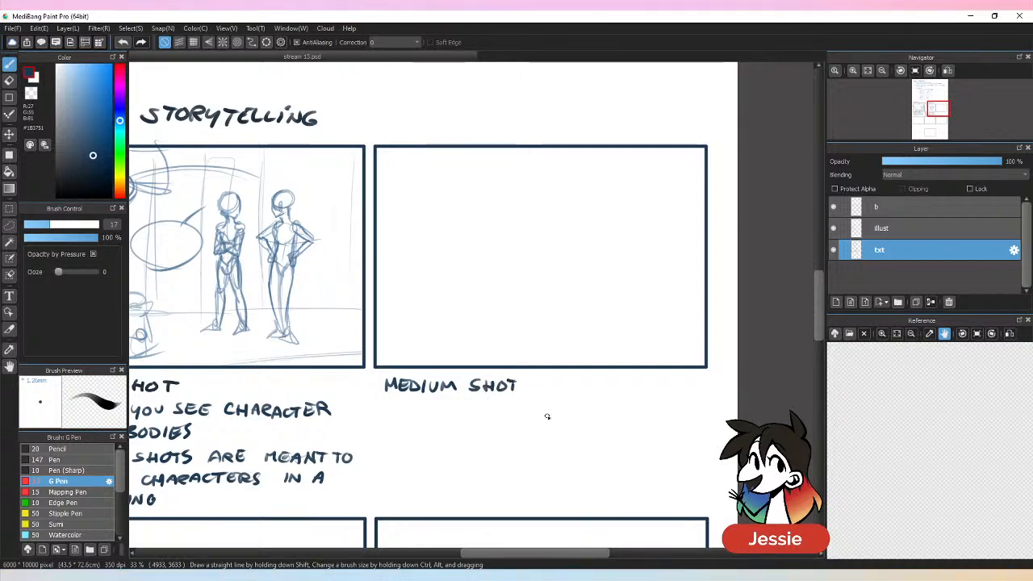
# Step: Switch to the illust layer and set the G Pen to a lighter blue with a brush size of 21
pyautogui.click(928, 229)
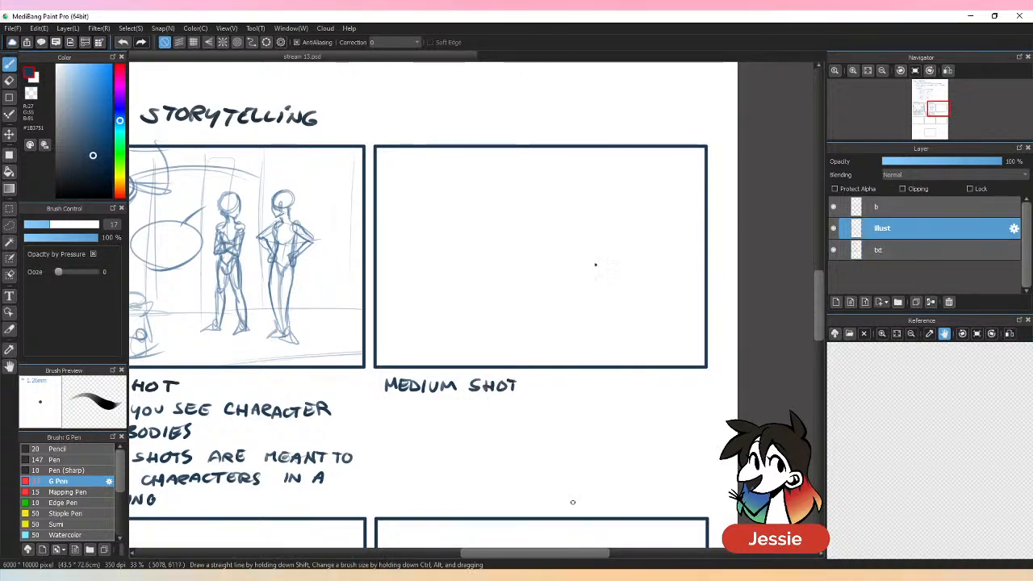
pyautogui.click(90, 98)
pyautogui.click(56, 225)
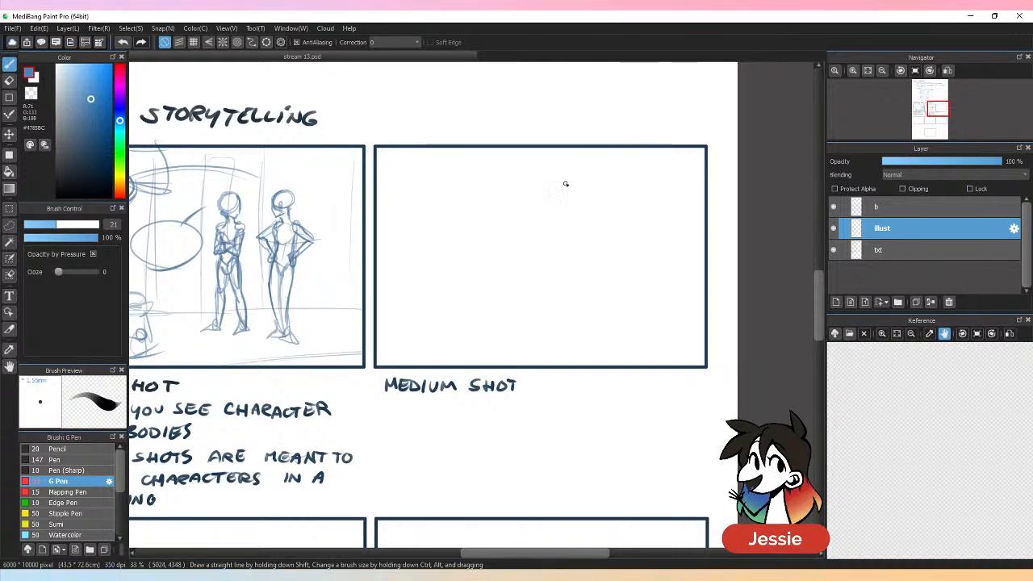
# Step: Sketch a frowning character's head in the medium-shot panel, with jaw, brows, eyes, mouth and ears
pyautogui.moveTo(565, 184)
pyautogui.mouseDown()
pyautogui.moveTo(577, 173)
pyautogui.moveTo(563, 192)
pyautogui.moveTo(569, 217)
pyautogui.moveTo(587, 170)
pyautogui.moveTo(574, 225)
pyautogui.mouseUp()
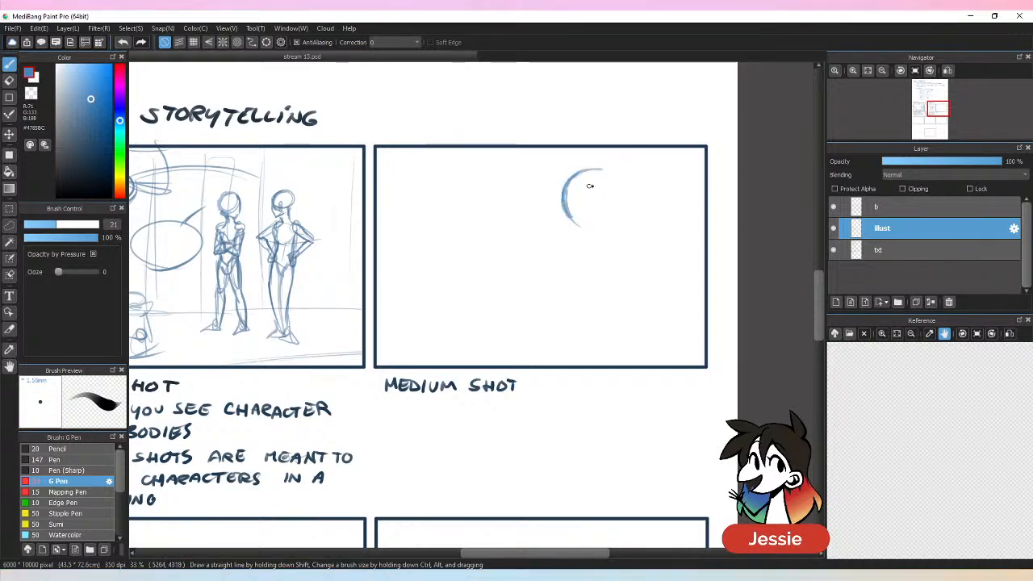
pyautogui.moveTo(605, 172)
pyautogui.mouseDown()
pyautogui.moveTo(623, 209)
pyautogui.moveTo(577, 224)
pyautogui.moveTo(607, 227)
pyautogui.moveTo(620, 182)
pyautogui.moveTo(600, 230)
pyautogui.moveTo(640, 210)
pyautogui.moveTo(567, 223)
pyautogui.moveTo(591, 252)
pyautogui.moveTo(617, 230)
pyautogui.mouseUp()
pyautogui.moveTo(589, 181); pyautogui.dragTo(596, 263)
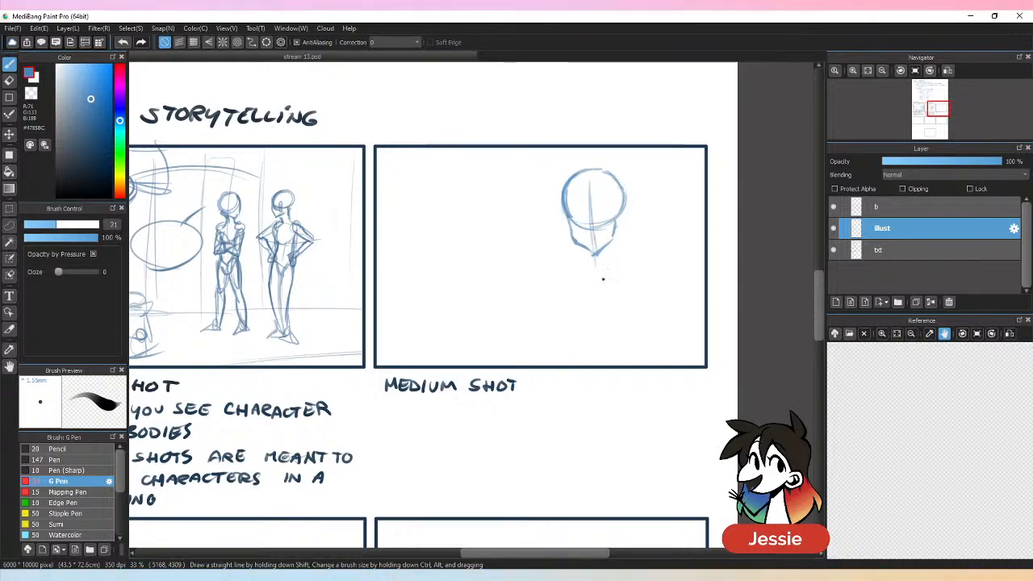
pyautogui.moveTo(566, 218)
pyautogui.mouseDown()
pyautogui.moveTo(636, 217)
pyautogui.moveTo(578, 218)
pyautogui.moveTo(595, 243)
pyautogui.mouseUp()
pyautogui.hotkey('ctrl', 'z')
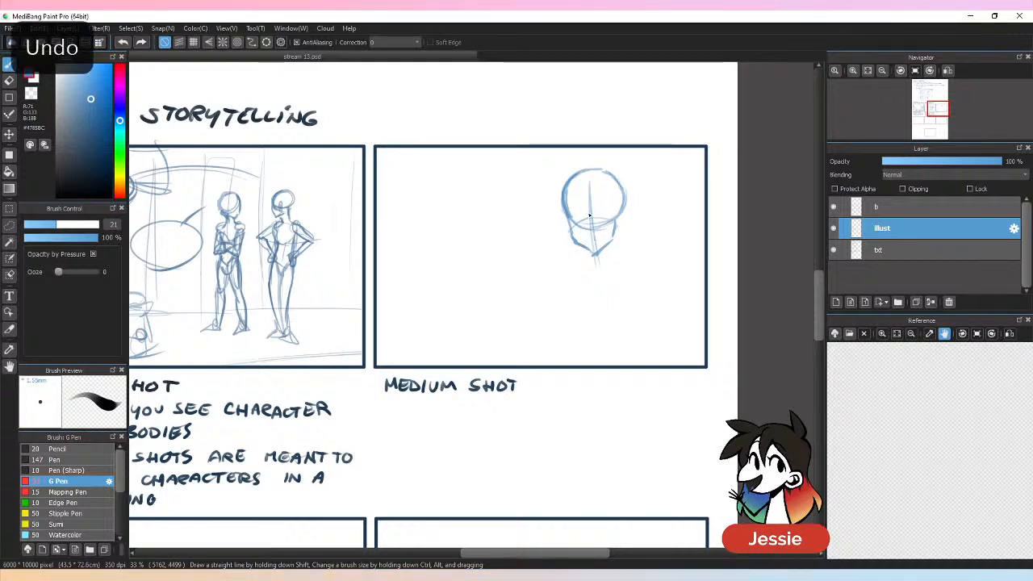
pyautogui.moveTo(587, 242)
pyautogui.mouseDown()
pyautogui.moveTo(598, 244)
pyautogui.moveTo(602, 220)
pyautogui.moveTo(581, 218)
pyautogui.moveTo(610, 202)
pyautogui.moveTo(578, 205)
pyautogui.moveTo(623, 234)
pyautogui.moveTo(570, 238)
pyautogui.mouseUp()
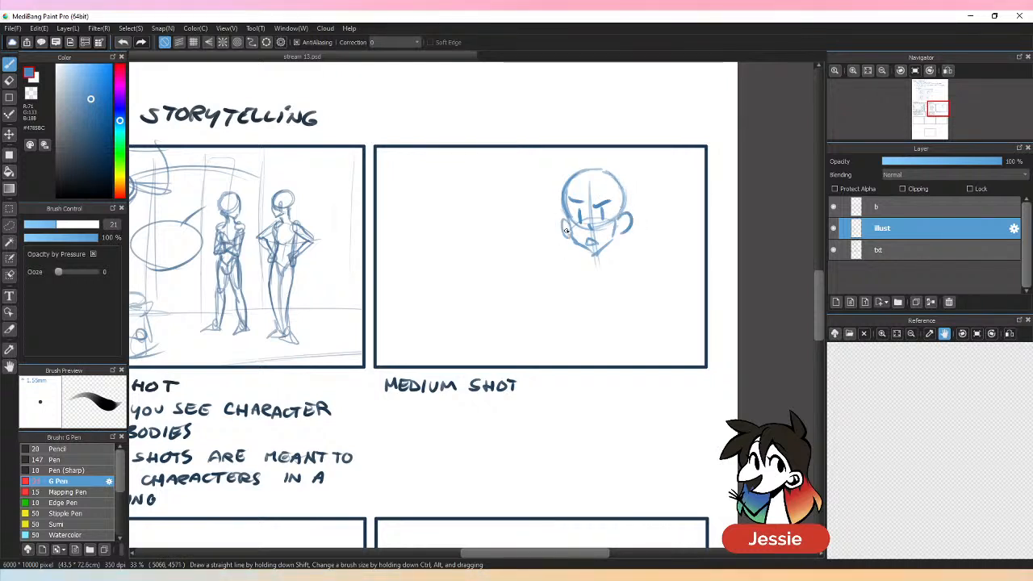
pyautogui.moveTo(624, 215); pyautogui.dragTo(609, 262)
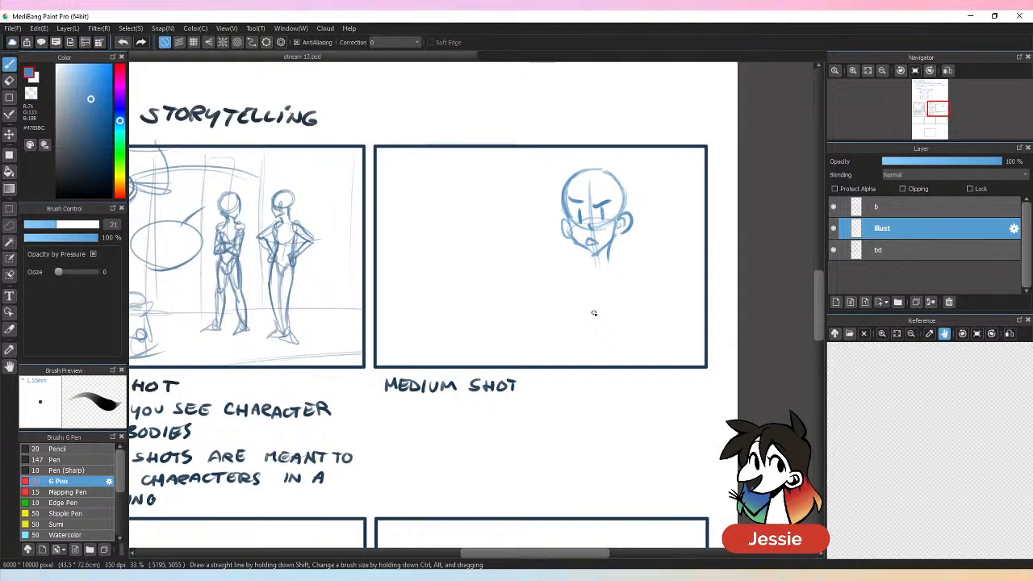
pyautogui.moveTo(592, 254); pyautogui.dragTo(606, 244)
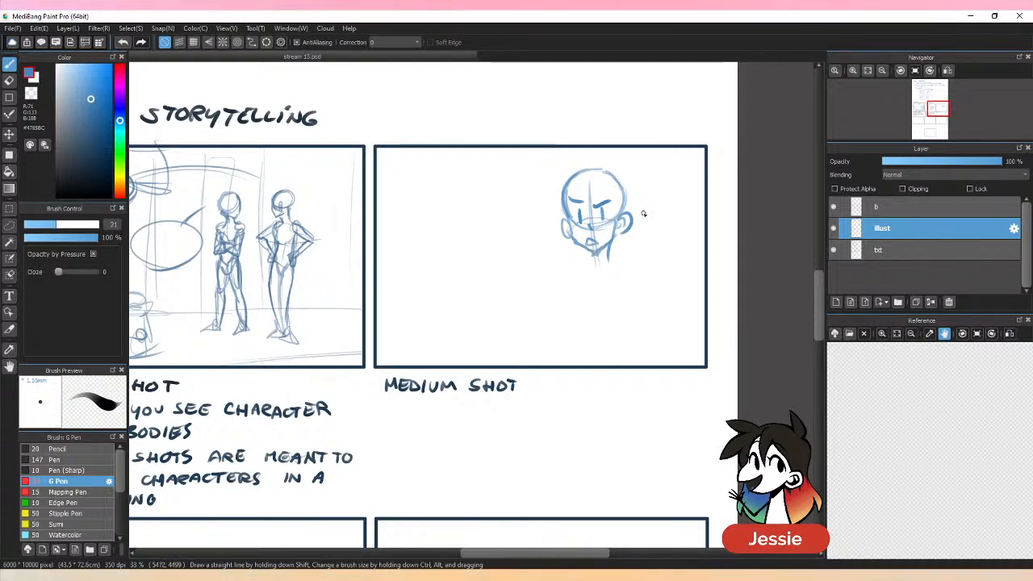
# Step: Erase the rough neck lines below the character's chin and redraw the neck
pyautogui.press('e')
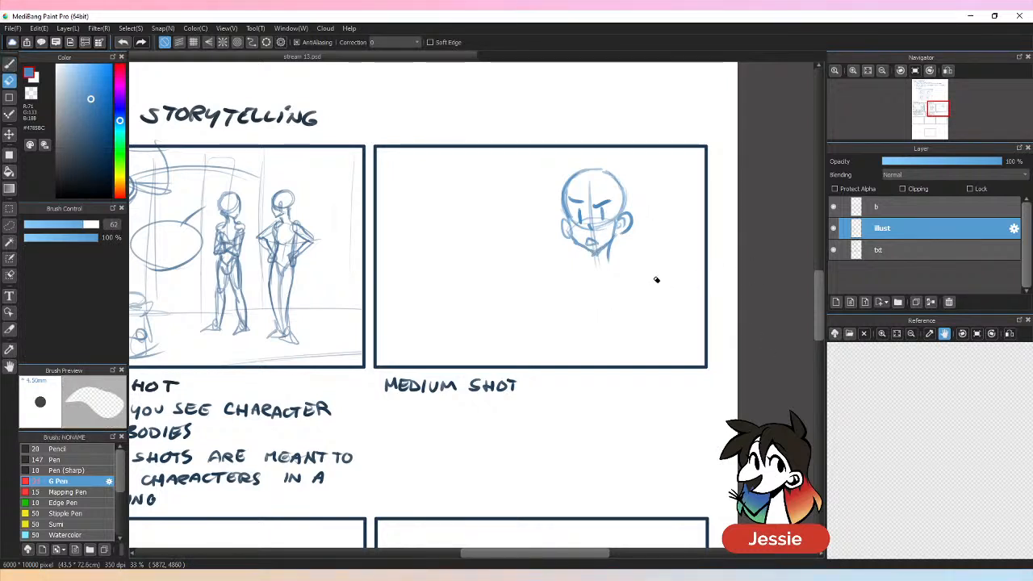
pyautogui.moveTo(588, 255); pyautogui.dragTo(608, 252)
pyautogui.press('b')
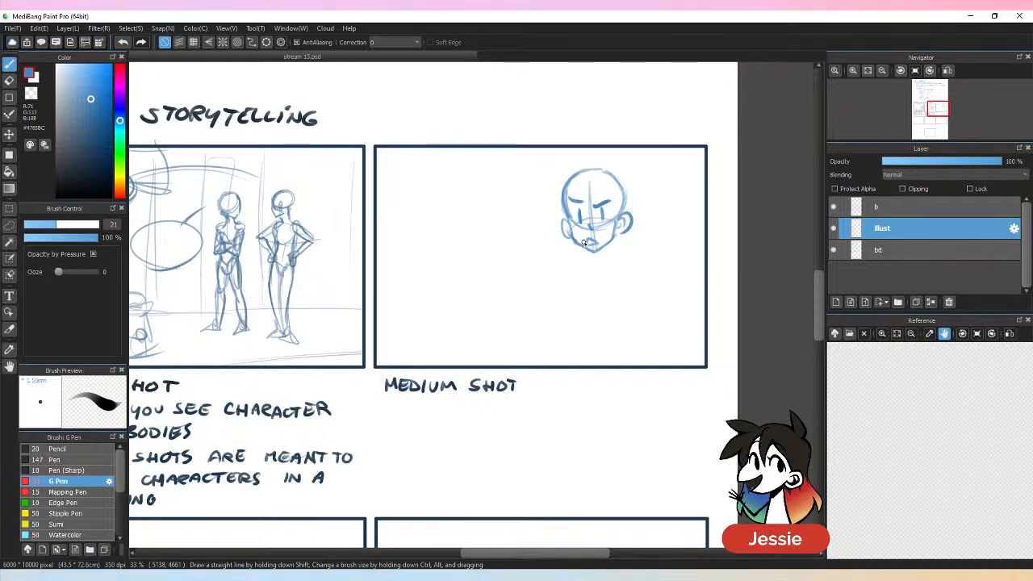
pyautogui.moveTo(609, 240)
pyautogui.mouseDown()
pyautogui.moveTo(610, 257)
pyautogui.moveTo(591, 270)
pyautogui.mouseUp()
pyautogui.moveTo(592, 246); pyautogui.dragTo(598, 260)
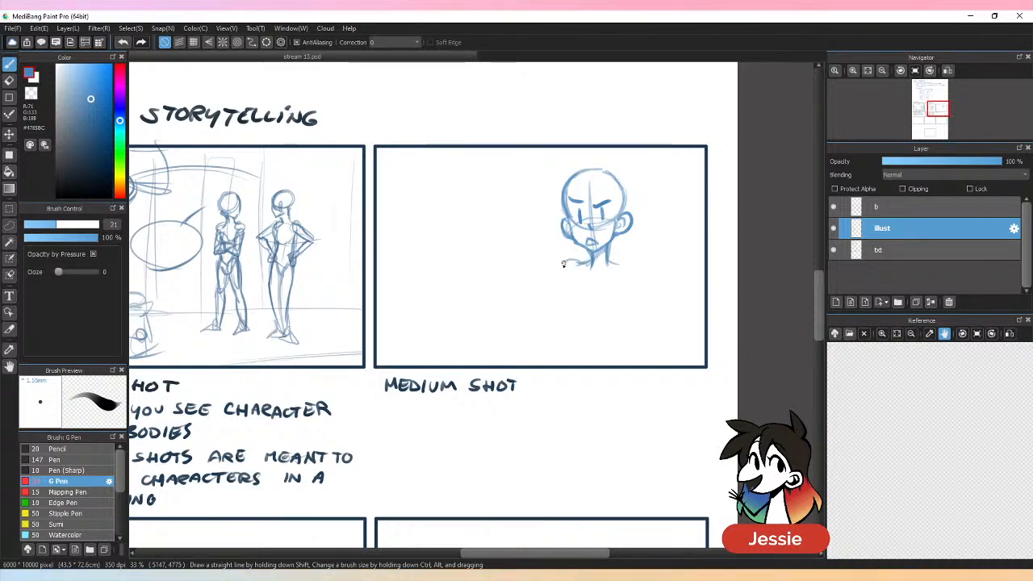
# Step: Sketch the character's round shoulders, chest and waist down to the panel's lower edge
pyautogui.moveTo(564, 263)
pyautogui.mouseDown()
pyautogui.moveTo(575, 284)
pyautogui.moveTo(583, 263)
pyautogui.moveTo(614, 289)
pyautogui.moveTo(623, 262)
pyautogui.moveTo(570, 300)
pyautogui.moveTo(577, 313)
pyautogui.moveTo(620, 314)
pyautogui.mouseUp()
pyautogui.moveTo(621, 313); pyautogui.dragTo(638, 283)
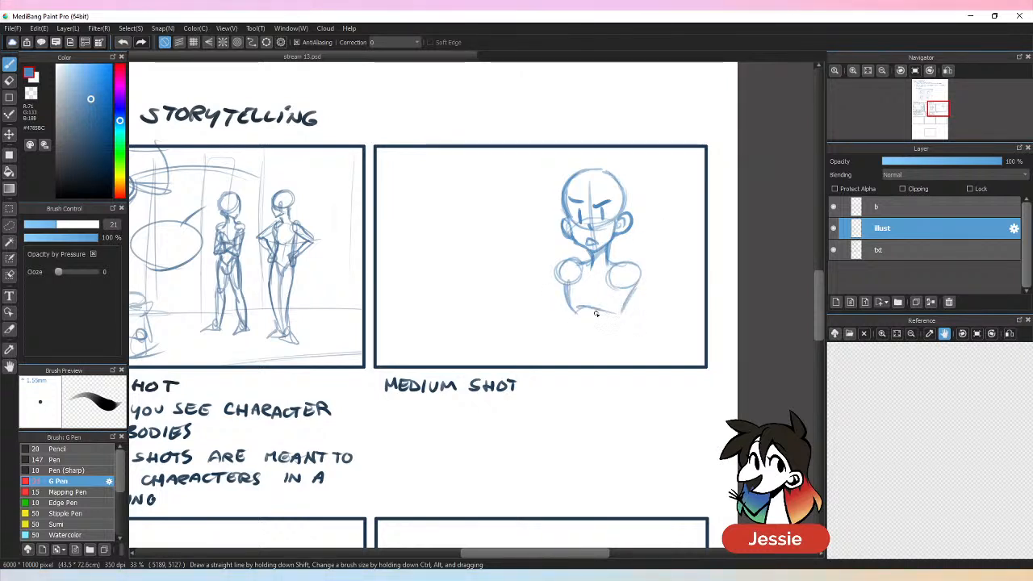
pyautogui.moveTo(574, 306)
pyautogui.mouseDown()
pyautogui.moveTo(563, 370)
pyautogui.moveTo(621, 312)
pyautogui.moveTo(615, 365)
pyautogui.mouseUp()
pyautogui.moveTo(620, 325); pyautogui.dragTo(638, 280)
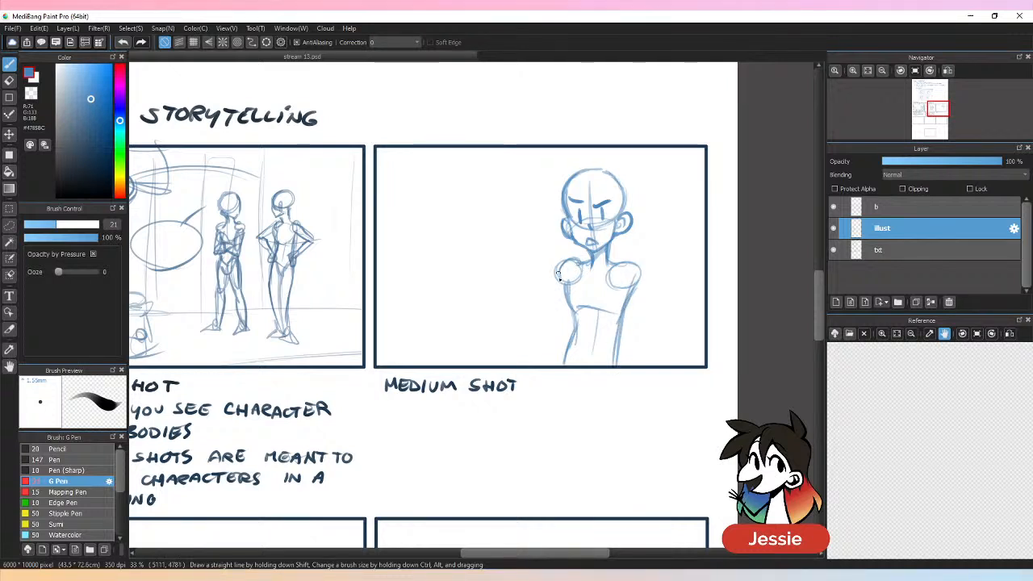
# Step: Draw the character's arms crossed over the chest
pyautogui.moveTo(557, 278)
pyautogui.mouseDown()
pyautogui.moveTo(556, 336)
pyautogui.moveTo(566, 313)
pyautogui.moveTo(590, 315)
pyautogui.moveTo(574, 334)
pyautogui.moveTo(600, 321)
pyautogui.mouseUp()
pyautogui.moveTo(575, 330); pyautogui.dragTo(614, 306)
pyautogui.moveTo(603, 320)
pyautogui.mouseDown()
pyautogui.moveTo(620, 307)
pyautogui.moveTo(612, 331)
pyautogui.mouseUp()
pyautogui.moveTo(625, 281); pyautogui.dragTo(612, 314)
pyautogui.moveTo(638, 279)
pyautogui.mouseDown()
pyautogui.moveTo(613, 342)
pyautogui.moveTo(581, 330)
pyautogui.moveTo(611, 348)
pyautogui.moveTo(601, 324)
pyautogui.moveTo(622, 338)
pyautogui.moveTo(594, 335)
pyautogui.moveTo(605, 344)
pyautogui.moveTo(625, 329)
pyautogui.mouseUp()
pyautogui.moveTo(636, 299); pyautogui.dragTo(618, 335)
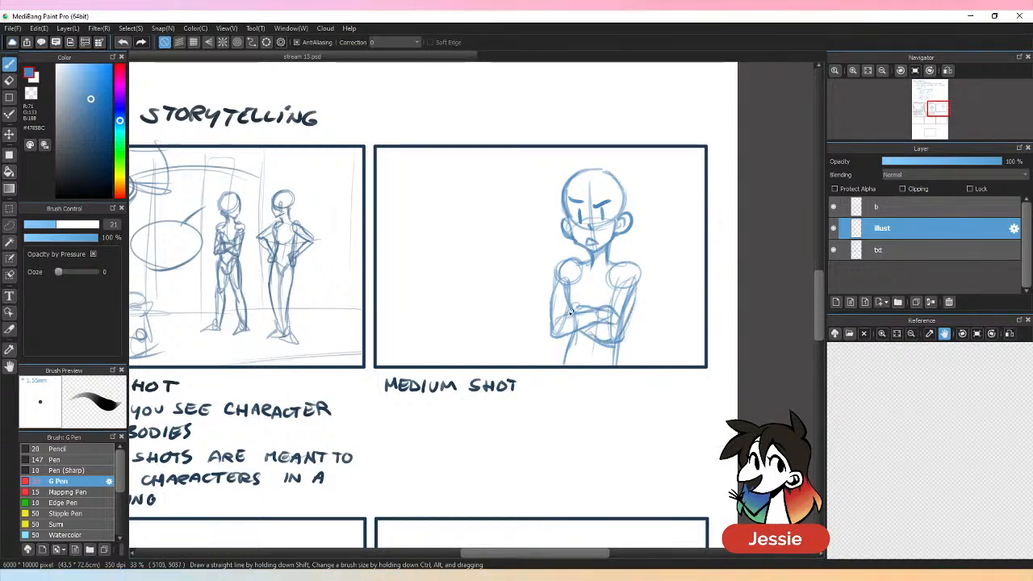
pyautogui.moveTo(570, 312)
pyautogui.mouseDown()
pyautogui.moveTo(578, 306)
pyautogui.moveTo(570, 318)
pyautogui.moveTo(552, 295)
pyautogui.moveTo(569, 311)
pyautogui.mouseUp()
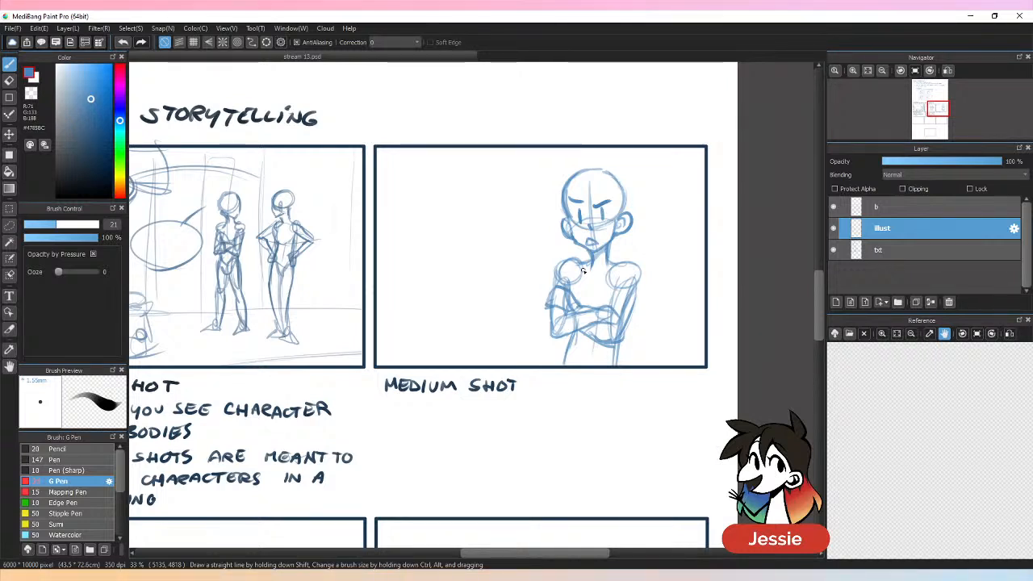
# Step: Add the hand resting on the character's upper arm, then erase the shoulder construction circles and clean up the shoulder outline
pyautogui.moveTo(559, 288); pyautogui.dragTo(549, 302)
pyautogui.moveTo(553, 290); pyautogui.dragTo(570, 299)
pyautogui.moveTo(560, 293); pyautogui.dragTo(548, 305)
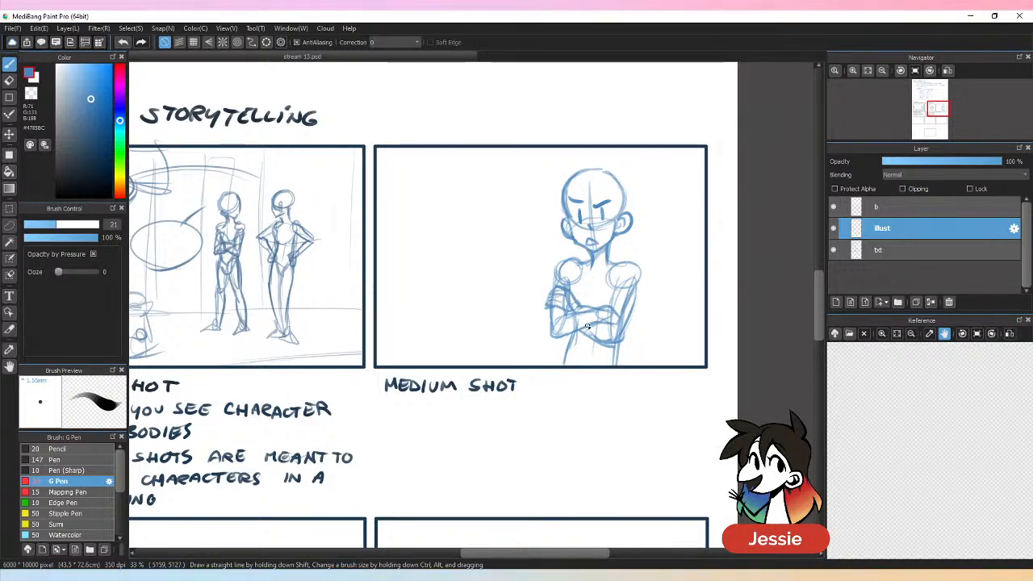
pyautogui.moveTo(614, 331)
pyautogui.mouseDown()
pyautogui.moveTo(618, 292)
pyautogui.moveTo(623, 340)
pyautogui.moveTo(628, 285)
pyautogui.moveTo(615, 273)
pyautogui.moveTo(558, 272)
pyautogui.moveTo(556, 283)
pyautogui.mouseUp()
pyautogui.press('e')
pyautogui.press('b')
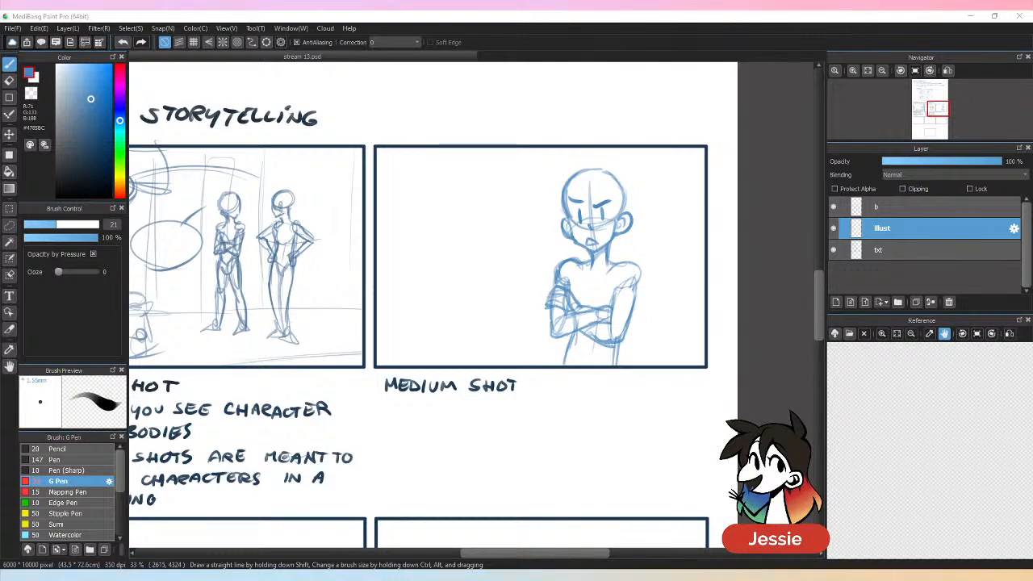
# Step: Draw an open, raised jacket collar around the character's neck
pyautogui.click(493, 17)
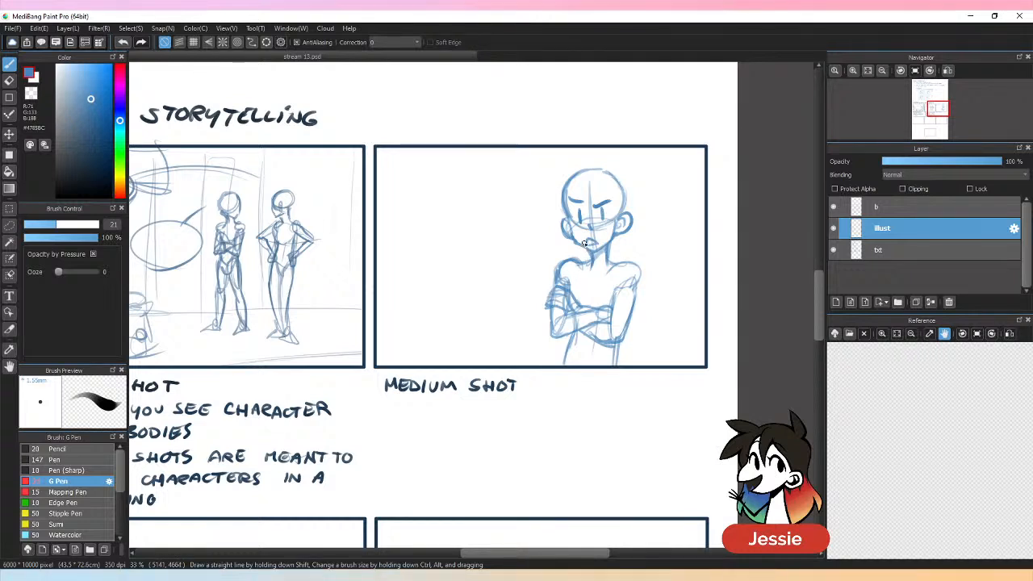
pyautogui.moveTo(576, 250)
pyautogui.mouseDown()
pyautogui.moveTo(592, 268)
pyautogui.moveTo(607, 255)
pyautogui.mouseUp()
pyautogui.moveTo(607, 264)
pyautogui.mouseDown()
pyautogui.moveTo(619, 246)
pyautogui.moveTo(630, 265)
pyautogui.mouseUp()
pyautogui.moveTo(575, 247)
pyautogui.mouseDown()
pyautogui.moveTo(568, 265)
pyautogui.moveTo(596, 274)
pyautogui.moveTo(629, 266)
pyautogui.mouseUp()
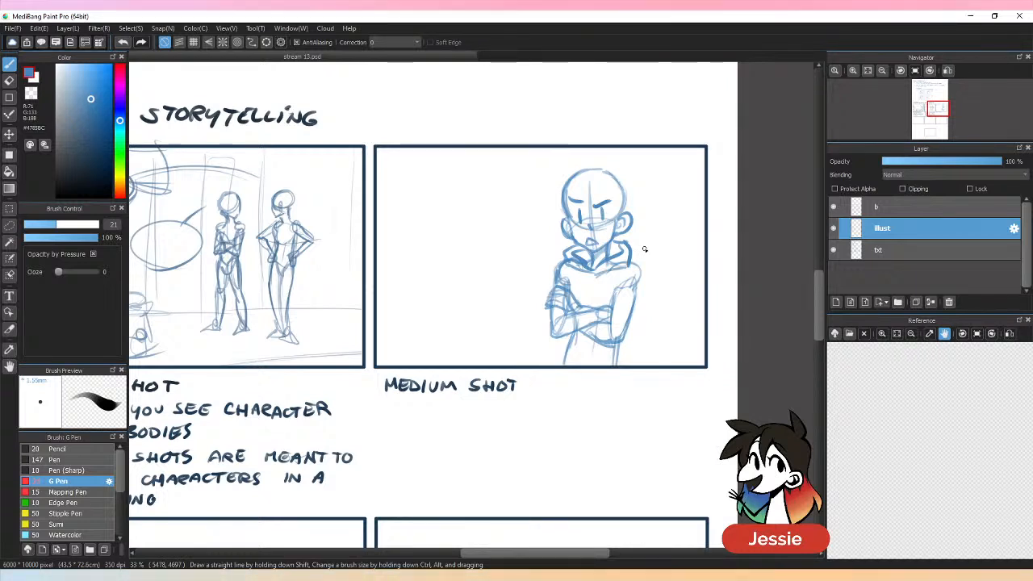
# Step: Add the jacket's front lines, shoulder edges, sleeve folds and lower hem to the character
pyautogui.moveTo(583, 268); pyautogui.dragTo(587, 306)
pyautogui.moveTo(606, 272)
pyautogui.mouseDown()
pyautogui.moveTo(597, 316)
pyautogui.moveTo(634, 271)
pyautogui.moveTo(640, 282)
pyautogui.mouseUp()
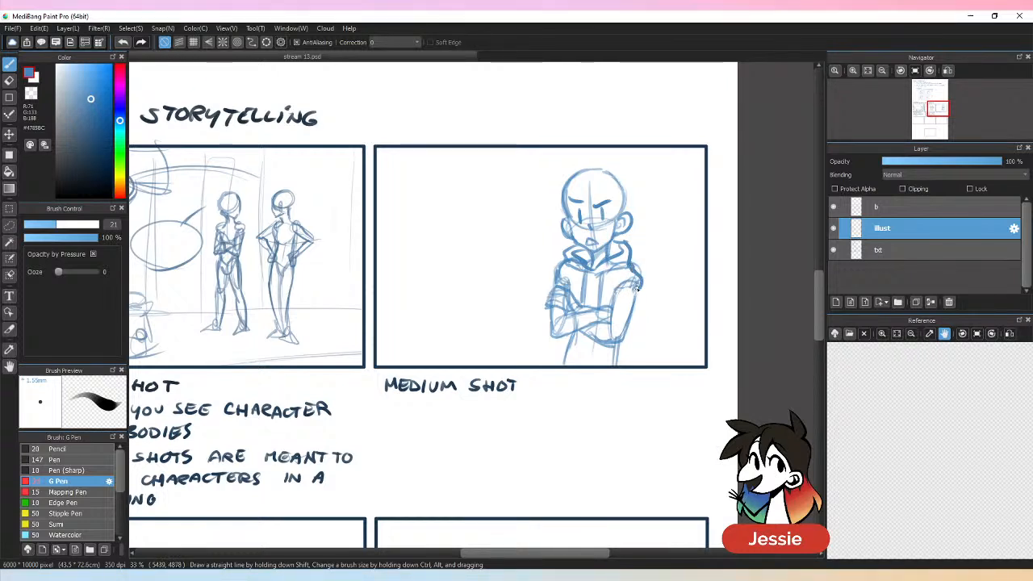
pyautogui.moveTo(561, 267); pyautogui.dragTo(566, 282)
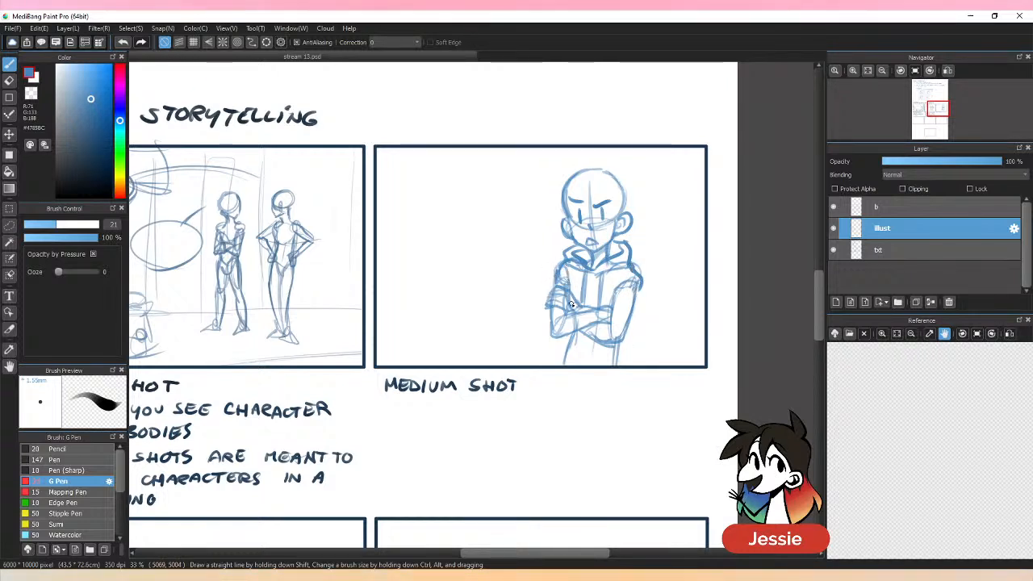
pyautogui.moveTo(568, 334)
pyautogui.mouseDown()
pyautogui.moveTo(563, 365)
pyautogui.moveTo(609, 347)
pyautogui.moveTo(631, 350)
pyautogui.moveTo(622, 365)
pyautogui.mouseUp()
pyautogui.moveTo(553, 315)
pyautogui.mouseDown()
pyautogui.moveTo(553, 331)
pyautogui.moveTo(566, 332)
pyautogui.moveTo(544, 326)
pyautogui.moveTo(572, 338)
pyautogui.mouseUp()
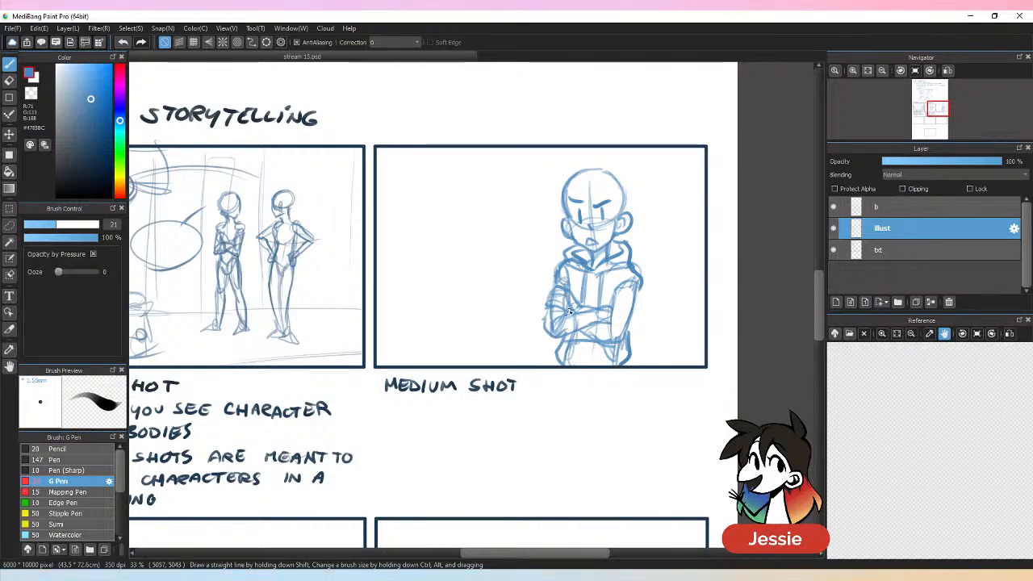
# Step: Sketch light ground lines behind the character and the first tall tree trunks on the panel's left side
pyautogui.moveTo(474, 310); pyautogui.dragTo(407, 338)
pyautogui.moveTo(408, 337)
pyautogui.mouseDown()
pyautogui.moveTo(478, 309)
pyautogui.moveTo(546, 305)
pyautogui.mouseUp()
pyautogui.moveTo(379, 314); pyautogui.dragTo(449, 303)
pyautogui.moveTo(620, 313); pyautogui.dragTo(691, 316)
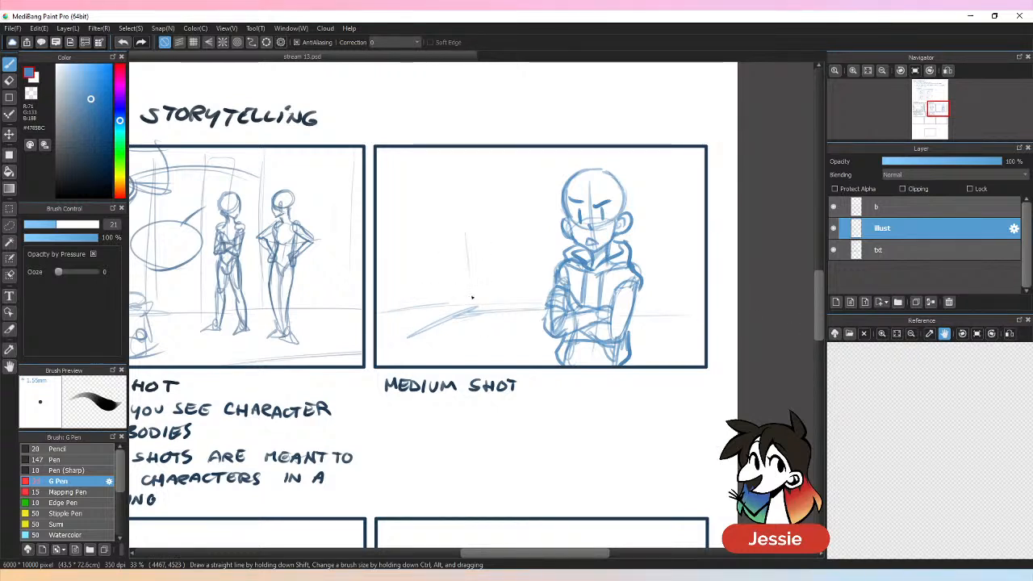
pyautogui.moveTo(420, 155); pyautogui.dragTo(410, 323)
pyautogui.moveTo(402, 161); pyautogui.dragTo(388, 350)
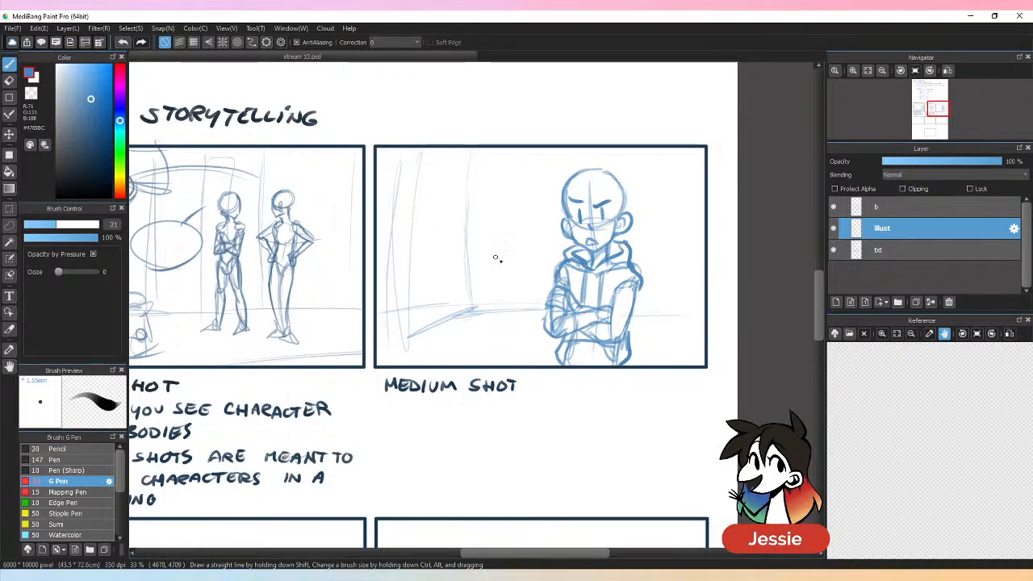
# Step: Add a distant horizon line and background trunk beside the character, and erase the overlapping ground line
pyautogui.moveTo(475, 268); pyautogui.dragTo(526, 270)
pyautogui.moveTo(504, 145); pyautogui.dragTo(537, 257)
pyautogui.press('e')
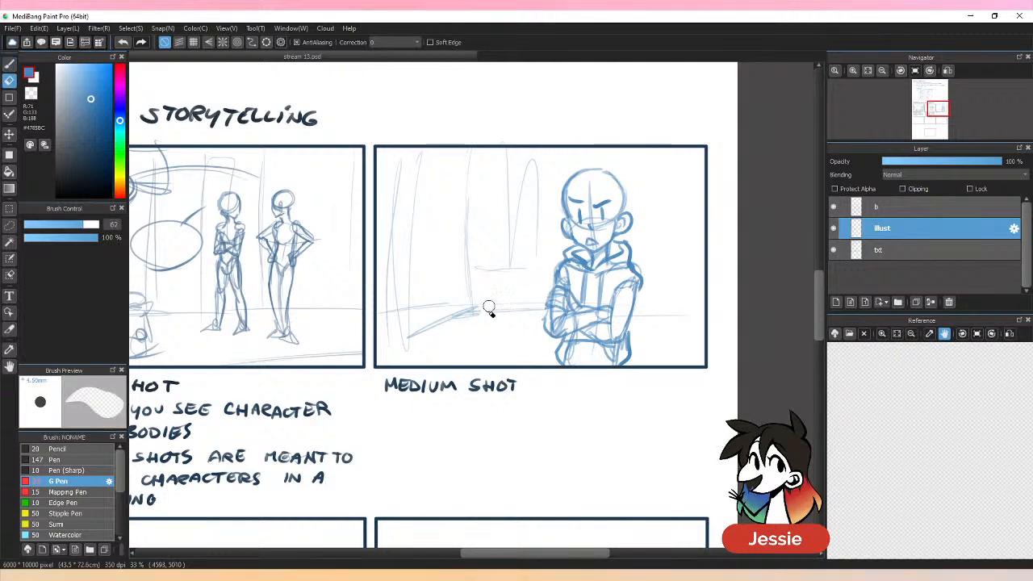
pyautogui.moveTo(490, 309); pyautogui.dragTo(468, 307)
pyautogui.press('b')
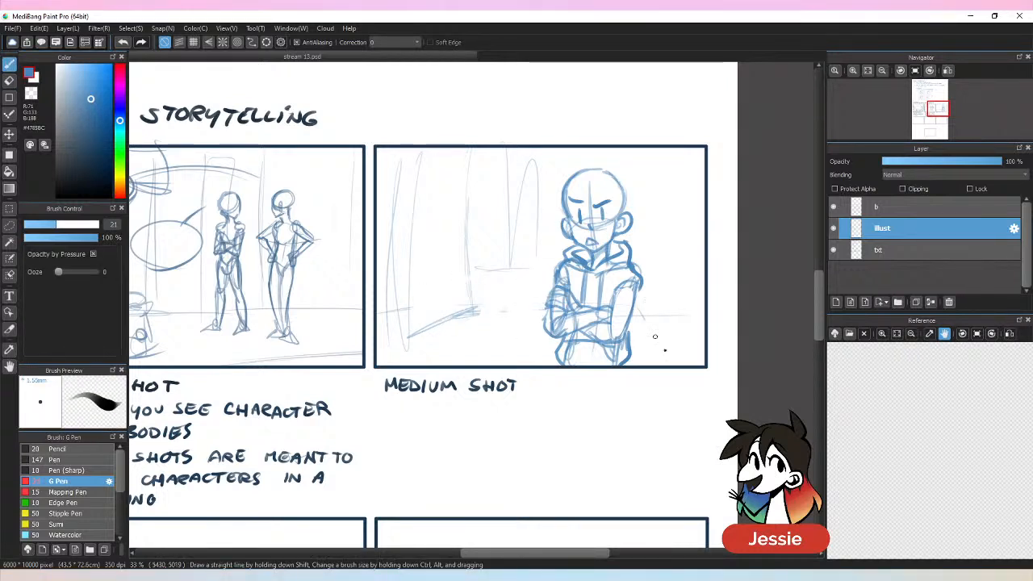
# Step: Draw the path edges on both sides of the character, add tree trunks on the right, and extend the horizon line
pyautogui.moveTo(633, 315); pyautogui.dragTo(676, 363)
pyautogui.moveTo(641, 155); pyautogui.dragTo(644, 270)
pyautogui.moveTo(674, 141); pyautogui.dragTo(662, 321)
pyautogui.moveTo(672, 170)
pyautogui.mouseDown()
pyautogui.moveTo(658, 319)
pyautogui.moveTo(682, 355)
pyautogui.mouseUp()
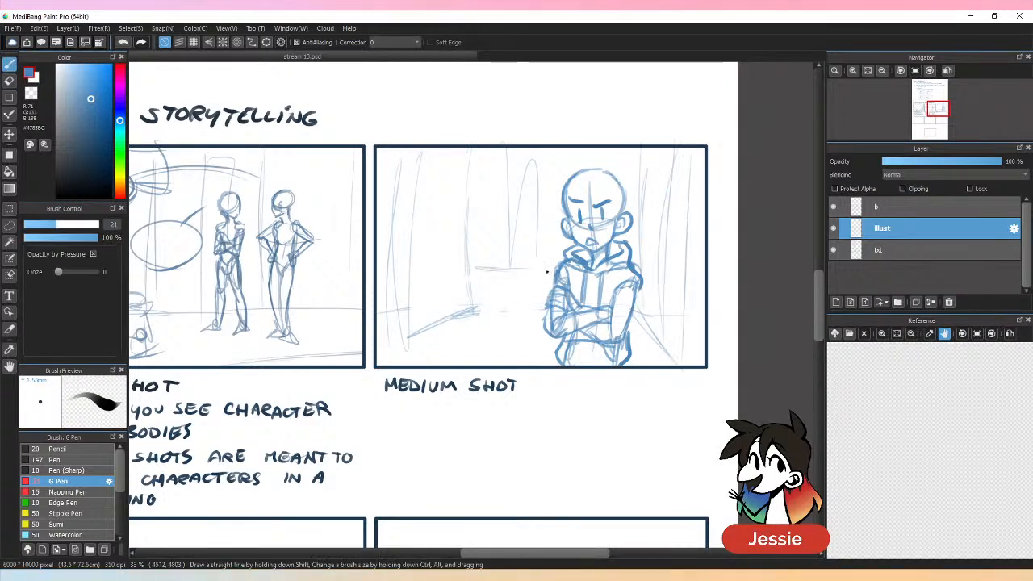
pyautogui.moveTo(546, 272); pyautogui.dragTo(494, 270)
pyautogui.moveTo(476, 304)
pyautogui.mouseDown()
pyautogui.moveTo(516, 300)
pyautogui.moveTo(457, 346)
pyautogui.mouseUp()
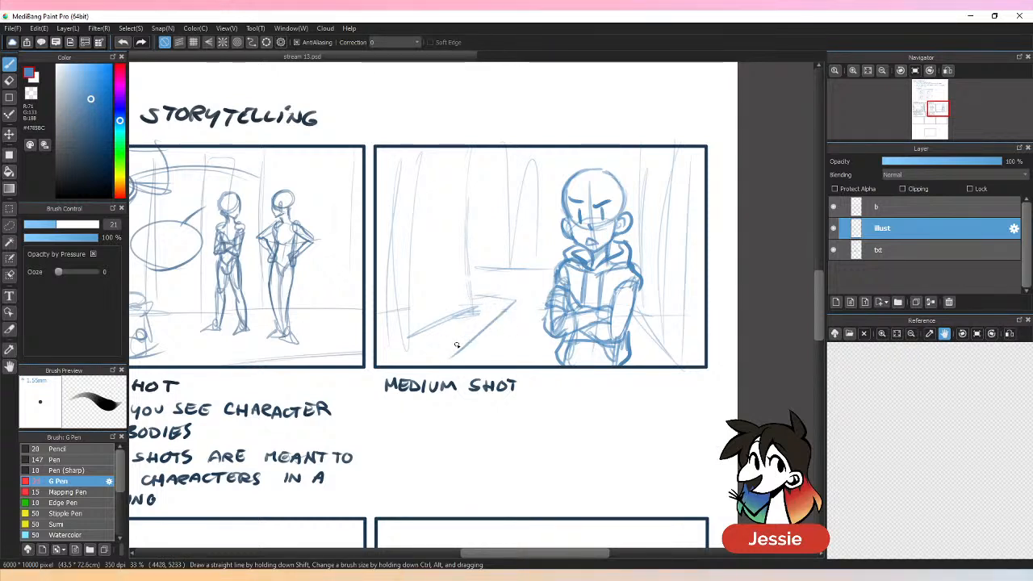
# Step: Draw a street lamp beside the path and more tree trunks along the left side of the panel
pyautogui.moveTo(484, 176); pyautogui.dragTo(486, 317)
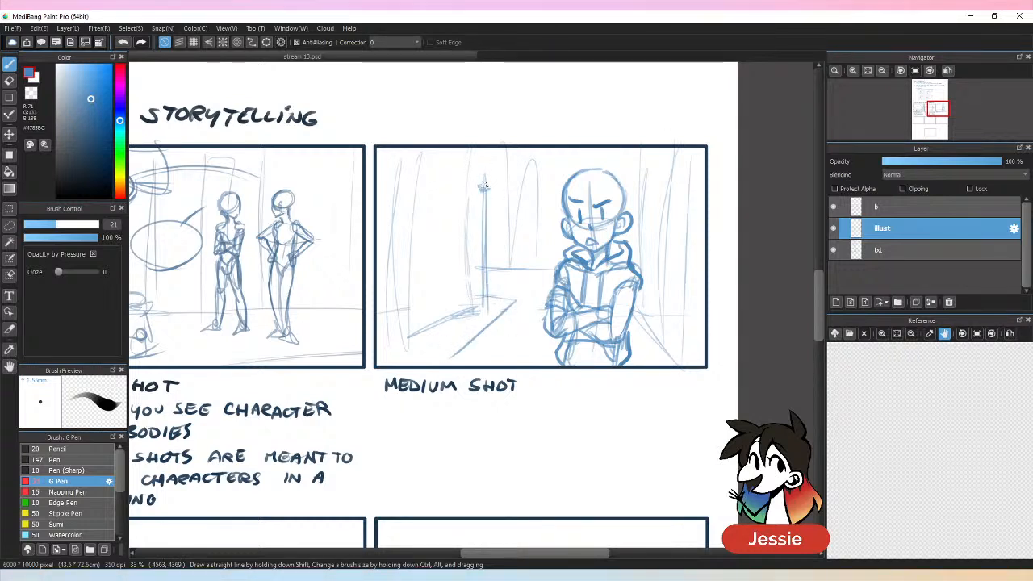
pyautogui.moveTo(484, 185)
pyautogui.mouseDown()
pyautogui.moveTo(490, 171)
pyautogui.moveTo(496, 180)
pyautogui.moveTo(490, 159)
pyautogui.moveTo(439, 331)
pyautogui.mouseUp()
pyautogui.moveTo(484, 235); pyautogui.dragTo(465, 324)
pyautogui.moveTo(443, 234); pyautogui.dragTo(428, 333)
pyautogui.moveTo(428, 161); pyautogui.dragTo(413, 332)
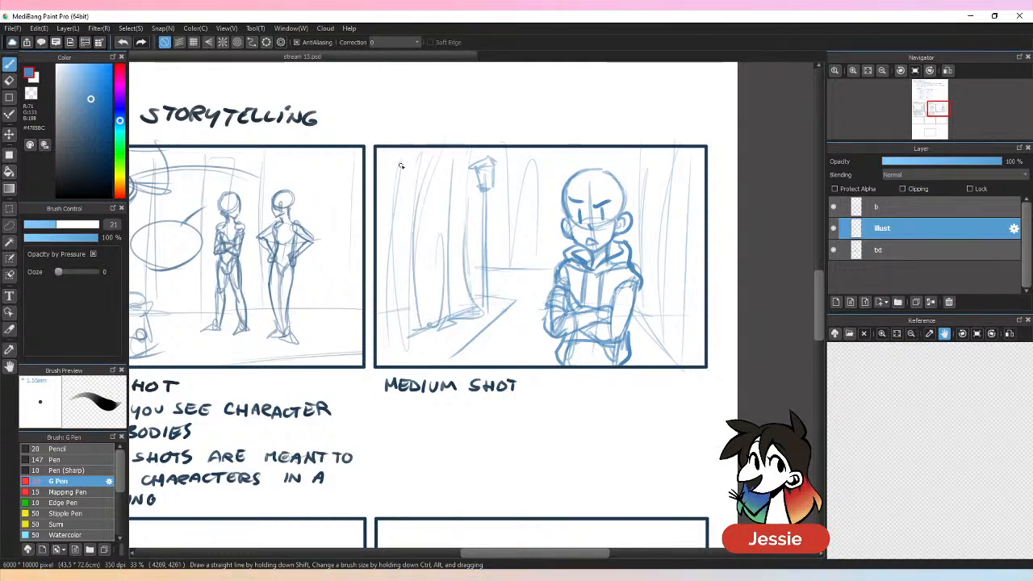
# Step: Add scribbled foliage along the top of the medium-shot panel and strengthen the tree trunks on the right
pyautogui.moveTo(389, 173); pyautogui.dragTo(419, 165)
pyautogui.moveTo(507, 156); pyautogui.dragTo(513, 168)
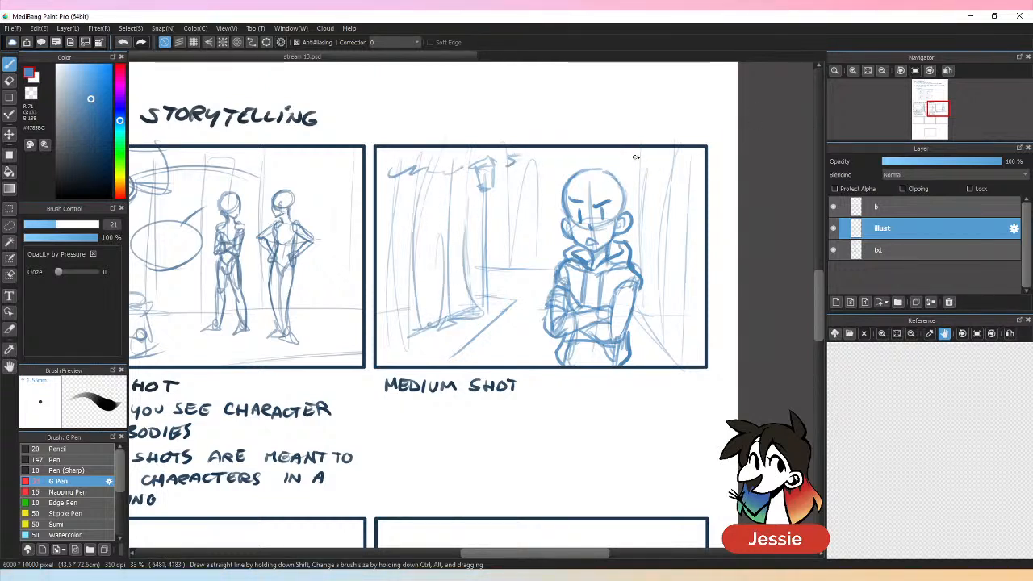
pyautogui.moveTo(623, 162)
pyautogui.mouseDown()
pyautogui.moveTo(639, 155)
pyautogui.moveTo(704, 181)
pyautogui.moveTo(651, 275)
pyautogui.moveTo(655, 330)
pyautogui.mouseUp()
pyautogui.moveTo(667, 202); pyautogui.dragTo(670, 339)
pyautogui.moveTo(673, 252); pyautogui.dragTo(680, 364)
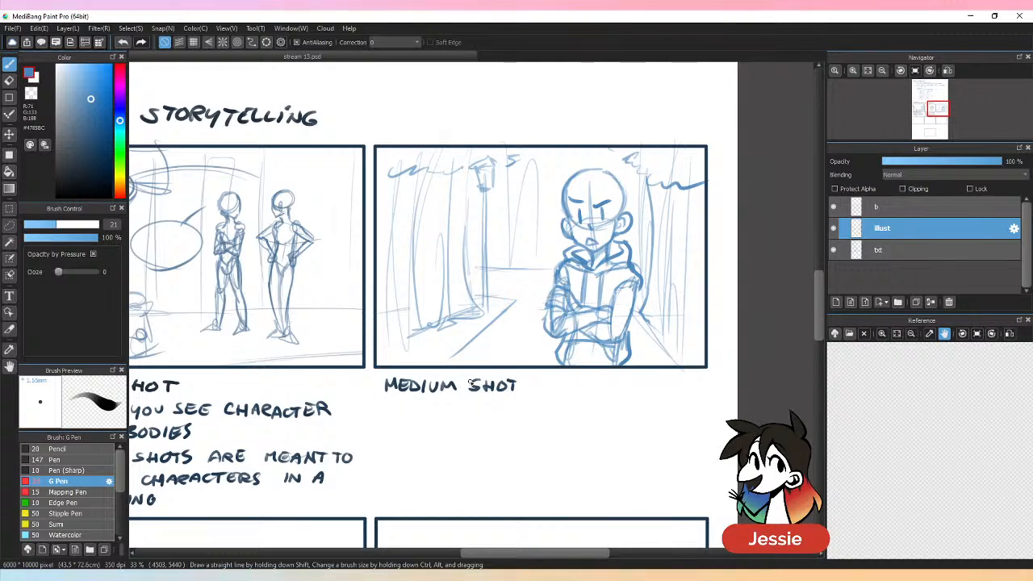
# Step: Switch to the txt layer and sample the panel border's dark blue as the pen colour
pyautogui.hotkey('ctrl', '-')
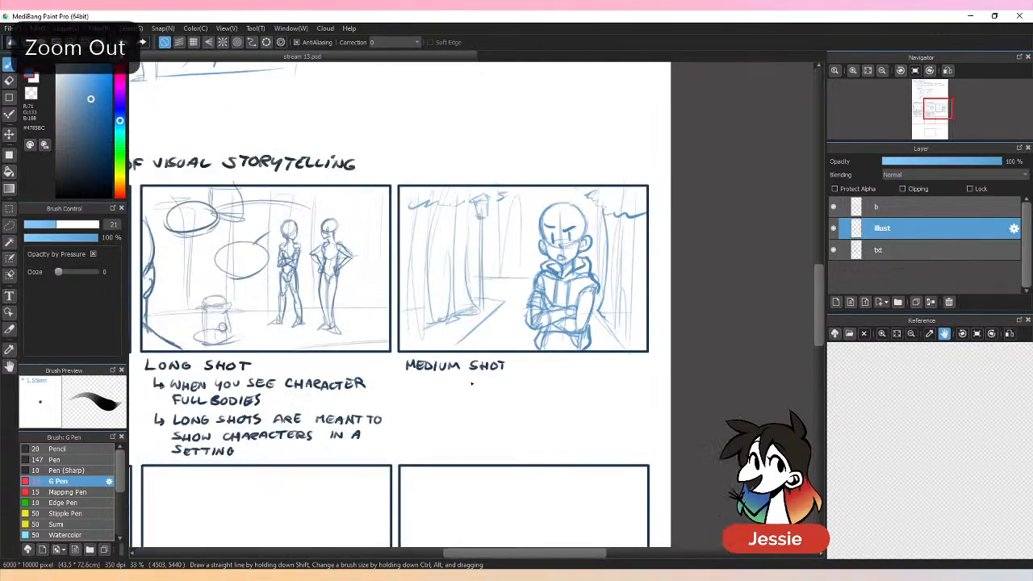
pyautogui.hotkey('ctrl', '+')
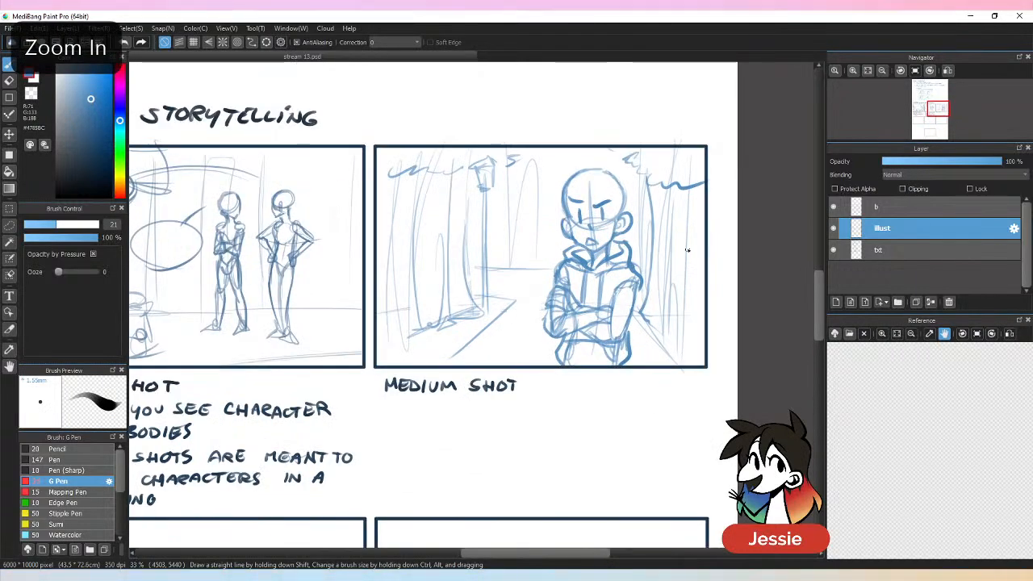
pyautogui.moveTo(648, 363); pyautogui.dragTo(717, 300)
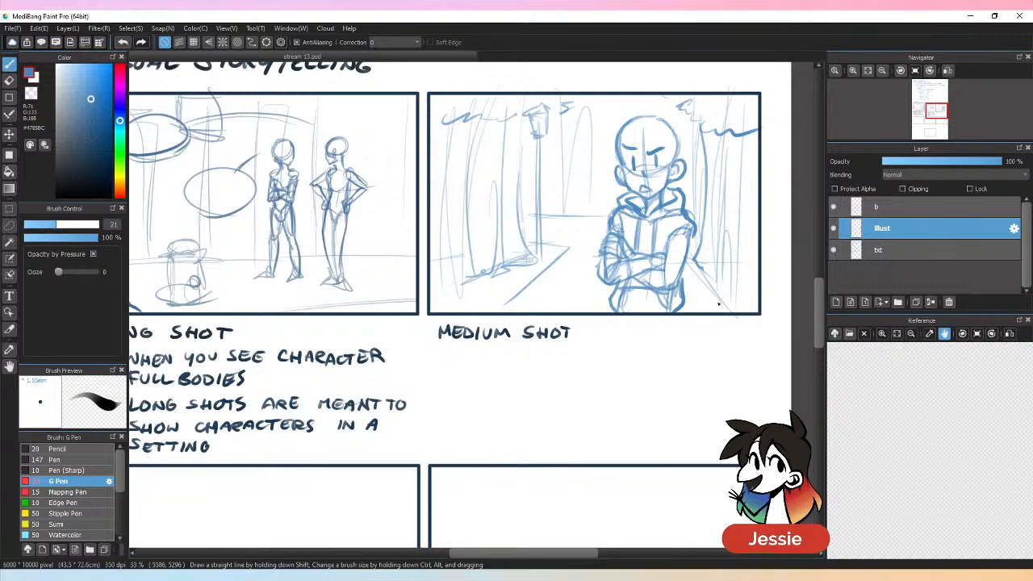
pyautogui.click(928, 249)
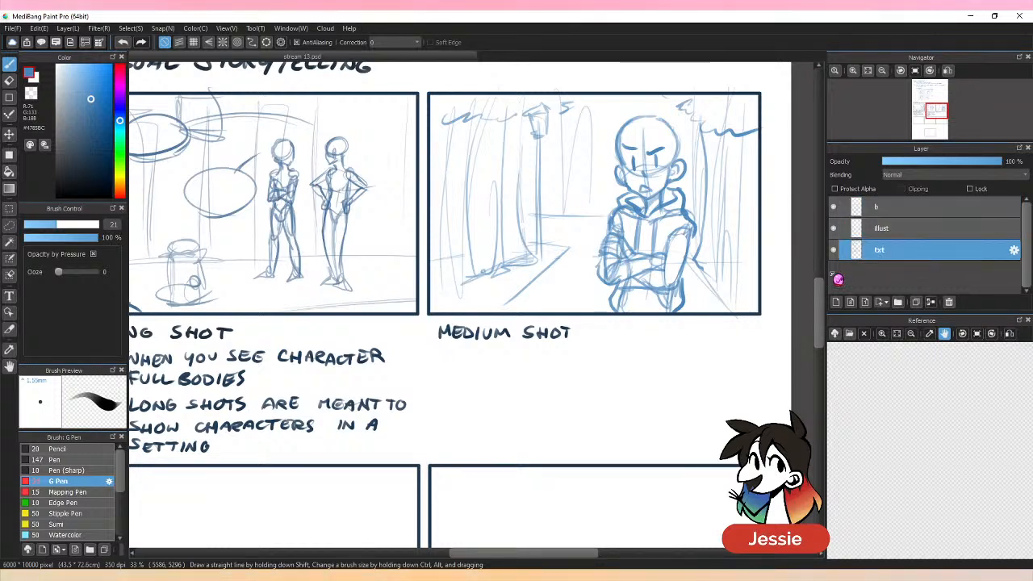
pyautogui.press('alt')
pyautogui.keyDown('alt'); pyautogui.click(496, 317); pyautogui.keyUp('alt')
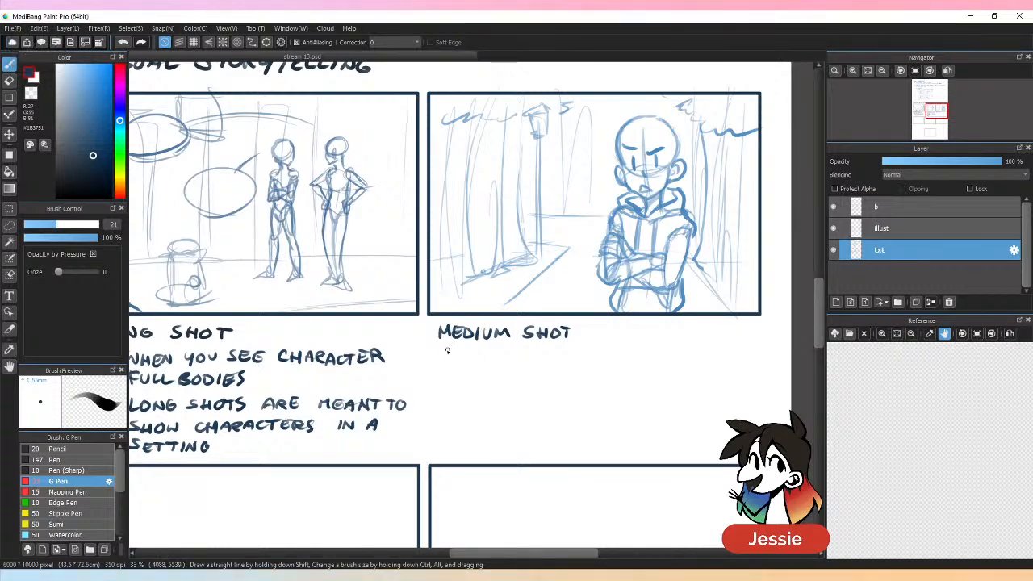
# Step: Write the arrowed note "WAIST & UP/KNEES & UP" beneath the MEDIUM SHOT caption
pyautogui.hotkey('ctrl', '-')
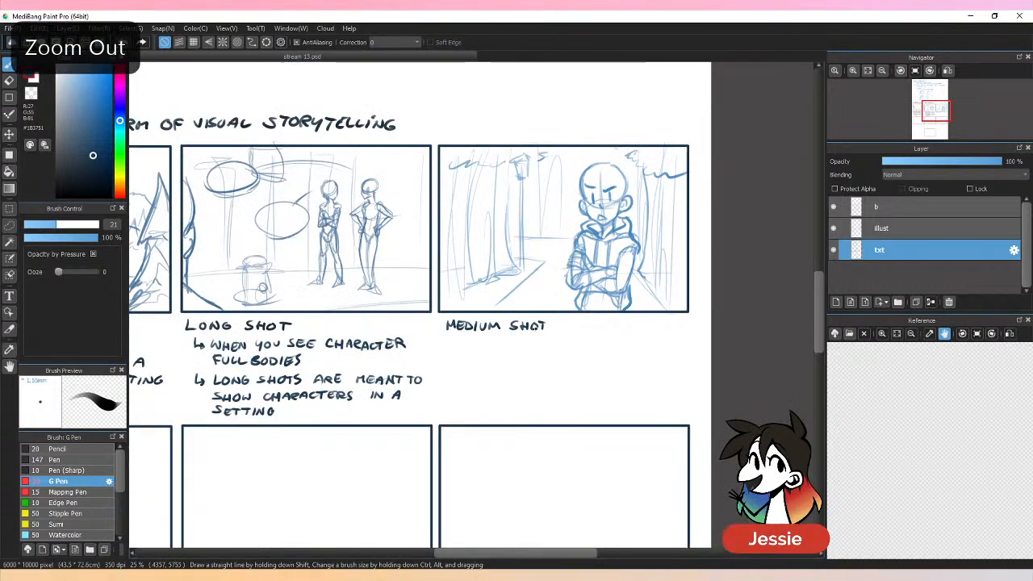
pyautogui.hotkey('ctrl', '+')
pyautogui.moveTo(448, 350); pyautogui.dragTo(565, 362)
pyautogui.moveTo(568, 355); pyautogui.dragTo(670, 360)
pyautogui.moveTo(677, 352); pyautogui.dragTo(699, 350)
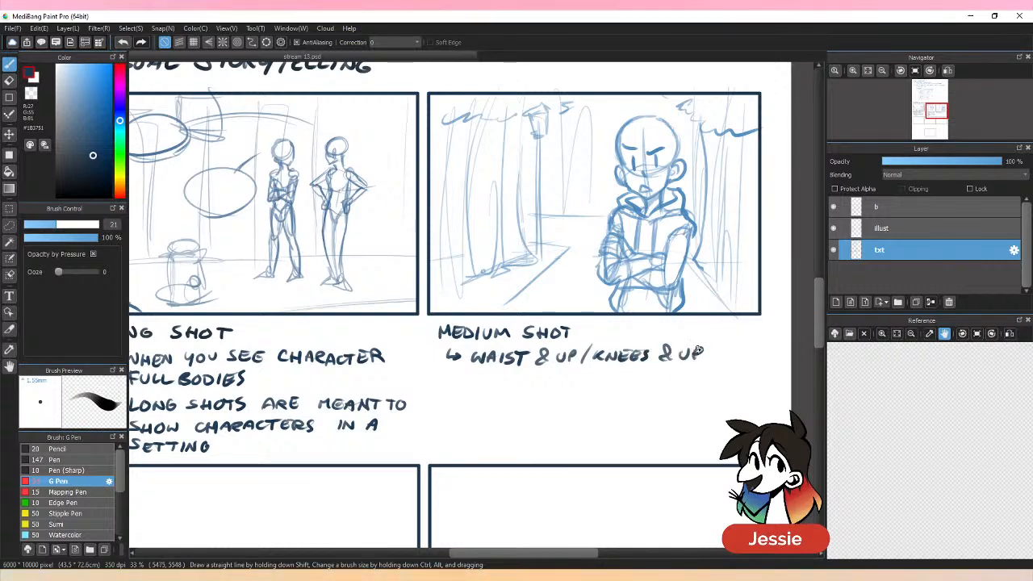
# Step: Add a second arrowed note beginning "MOST COMMON SHOT —" under the medium-shot caption
pyautogui.moveTo(471, 380)
pyautogui.mouseDown()
pyautogui.moveTo(472, 391)
pyautogui.moveTo(489, 381)
pyautogui.mouseUp()
pyautogui.moveTo(504, 381)
pyautogui.mouseDown()
pyautogui.moveTo(498, 390)
pyautogui.moveTo(515, 381)
pyautogui.mouseUp()
pyautogui.moveTo(510, 381)
pyautogui.mouseDown()
pyautogui.moveTo(509, 391)
pyautogui.moveTo(544, 392)
pyautogui.mouseUp()
pyautogui.moveTo(556, 383); pyautogui.dragTo(581, 391)
pyautogui.moveTo(584, 391)
pyautogui.mouseDown()
pyautogui.moveTo(593, 382)
pyautogui.moveTo(597, 391)
pyautogui.mouseUp()
pyautogui.moveTo(607, 383); pyautogui.dragTo(628, 391)
pyautogui.moveTo(642, 382); pyautogui.dragTo(685, 380)
pyautogui.moveTo(677, 380); pyautogui.dragTo(678, 391)
pyautogui.moveTo(691, 387); pyautogui.dragTo(712, 386)
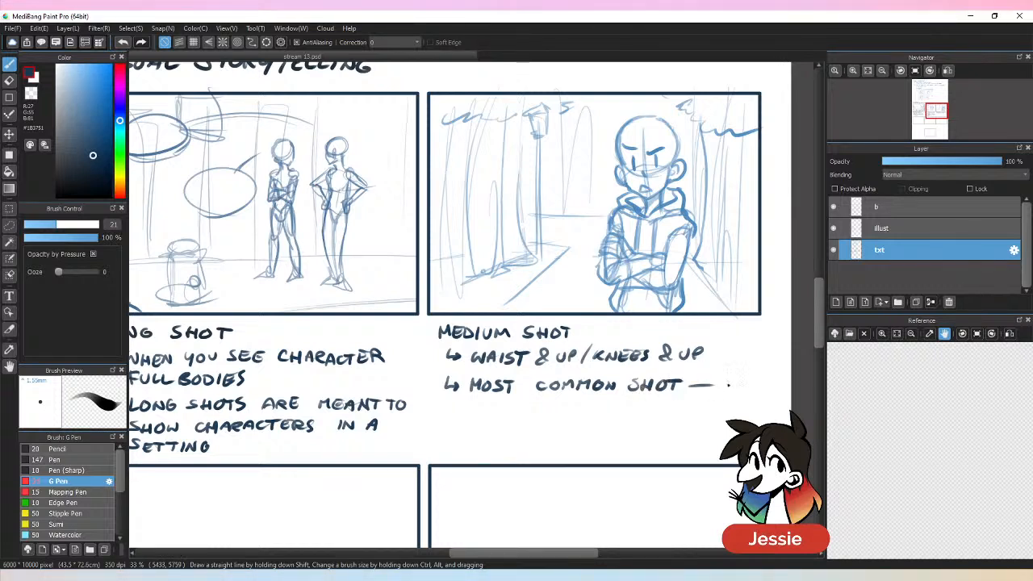
# Step: Continue the second medium-shot note with "GENERALLY" on a new line, redoing the badly drawn first letters
pyautogui.moveTo(477, 402); pyautogui.dragTo(474, 408)
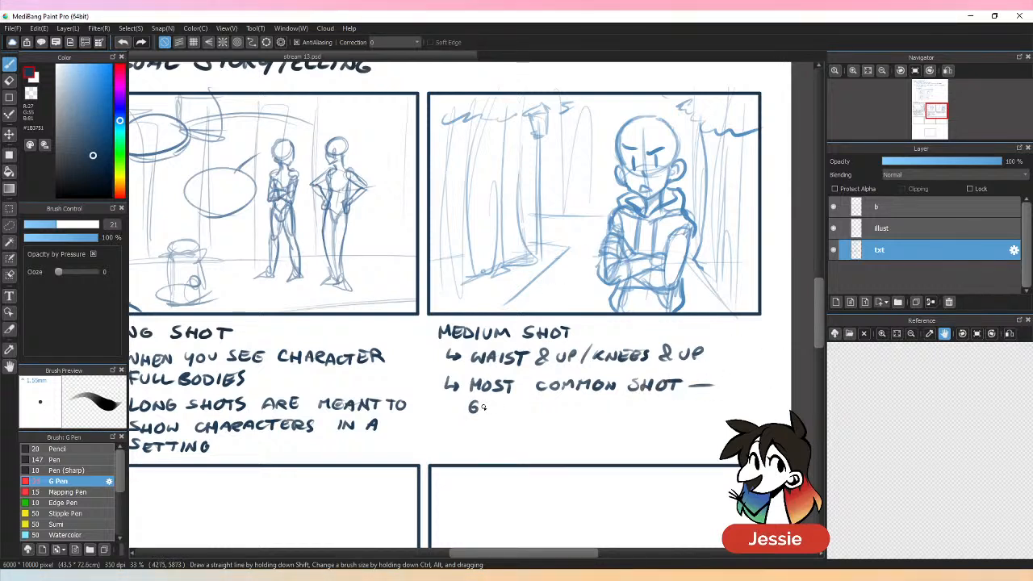
pyautogui.hotkey('ctrl', 'z')
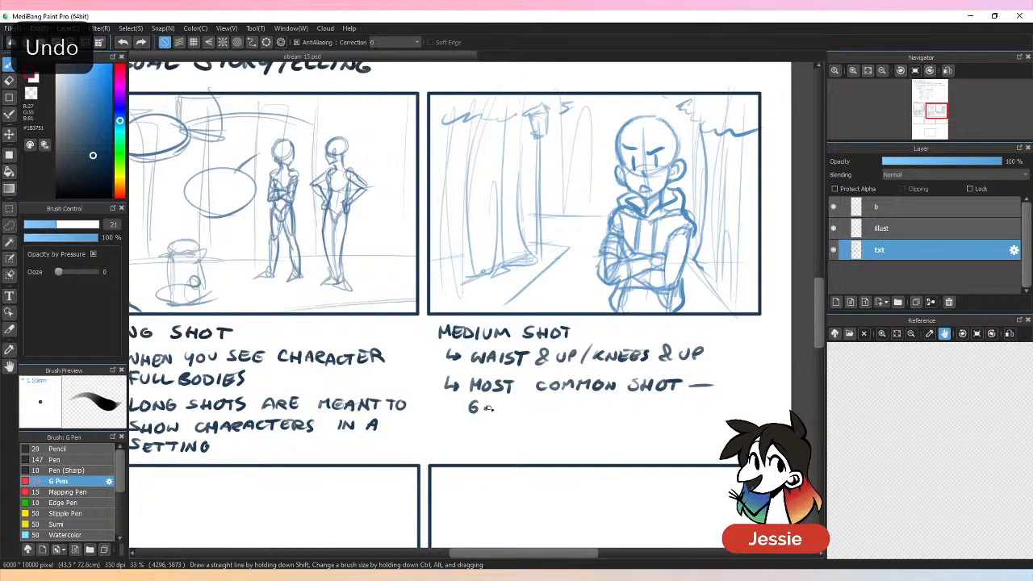
pyautogui.moveTo(488, 408)
pyautogui.mouseDown()
pyautogui.moveTo(474, 413)
pyautogui.moveTo(482, 410)
pyautogui.mouseUp()
pyautogui.hotkey('ctrl', 'z')
pyautogui.hotkey('ctrl', 'z')
pyautogui.hotkey('ctrl', 'z')
pyautogui.hotkey('ctrl', 'z')
pyautogui.hotkey('ctrl', 'z')
pyautogui.moveTo(489, 407); pyautogui.dragTo(494, 409)
pyautogui.hotkey('ctrl', 'z')
pyautogui.hotkey('ctrl', 'z')
pyautogui.hotkey('ctrl', 'z')
pyautogui.moveTo(499, 405)
pyautogui.mouseDown()
pyautogui.moveTo(498, 415)
pyautogui.moveTo(507, 404)
pyautogui.mouseUp()
pyautogui.moveTo(511, 405)
pyautogui.mouseDown()
pyautogui.moveTo(570, 421)
pyautogui.moveTo(595, 403)
pyautogui.moveTo(596, 413)
pyautogui.mouseUp()
# Step: Finish that line of the medium-shot note with "USED FOR", redrawing the strokes that went wrong
pyautogui.moveTo(609, 404)
pyautogui.mouseDown()
pyautogui.moveTo(616, 414)
pyautogui.moveTo(616, 404)
pyautogui.mouseUp()
pyautogui.moveTo(622, 403); pyautogui.dragTo(622, 415)
pyautogui.moveTo(621, 403)
pyautogui.mouseDown()
pyautogui.moveTo(632, 410)
pyautogui.moveTo(615, 414)
pyautogui.mouseUp()
pyautogui.hotkey('ctrl', 'z')
pyautogui.hotkey('ctrl', 'z')
pyautogui.hotkey('ctrl', 'z')
pyautogui.hotkey('ctrl', 'z')
pyautogui.moveTo(610, 404); pyautogui.dragTo(622, 415)
pyautogui.moveTo(622, 403); pyautogui.dragTo(623, 414)
pyautogui.moveTo(646, 403)
pyautogui.mouseDown()
pyautogui.moveTo(646, 413)
pyautogui.moveTo(655, 402)
pyautogui.moveTo(666, 413)
pyautogui.mouseUp()
pyautogui.moveTo(667, 401); pyautogui.dragTo(678, 411)
# Step: Complete the medium-shot note with "GENERIC CONVERSATION" on its last line
pyautogui.moveTo(481, 426)
pyautogui.mouseDown()
pyautogui.moveTo(478, 434)
pyautogui.moveTo(494, 438)
pyautogui.moveTo(507, 425)
pyautogui.mouseUp()
pyautogui.moveTo(519, 426)
pyautogui.mouseDown()
pyautogui.moveTo(519, 439)
pyautogui.moveTo(545, 440)
pyautogui.mouseUp()
pyautogui.moveTo(578, 431)
pyautogui.mouseDown()
pyautogui.moveTo(574, 439)
pyautogui.moveTo(612, 429)
pyautogui.mouseUp()
pyautogui.moveTo(617, 427)
pyautogui.mouseDown()
pyautogui.moveTo(623, 440)
pyautogui.moveTo(625, 427)
pyautogui.mouseUp()
pyautogui.hotkey('ctrl', 'z')
pyautogui.moveTo(628, 428)
pyautogui.mouseDown()
pyautogui.moveTo(628, 437)
pyautogui.moveTo(634, 432)
pyautogui.mouseUp()
pyautogui.moveTo(638, 427); pyautogui.dragTo(638, 437)
pyautogui.moveTo(638, 428)
pyautogui.mouseDown()
pyautogui.moveTo(651, 437)
pyautogui.moveTo(696, 428)
pyautogui.mouseUp()
pyautogui.moveTo(690, 427); pyautogui.dragTo(697, 438)
pyautogui.moveTo(708, 429); pyautogui.dragTo(723, 426)
# Step: Look over the whole page of composition notes and save the document
pyautogui.hotkey('ctrl', '-')
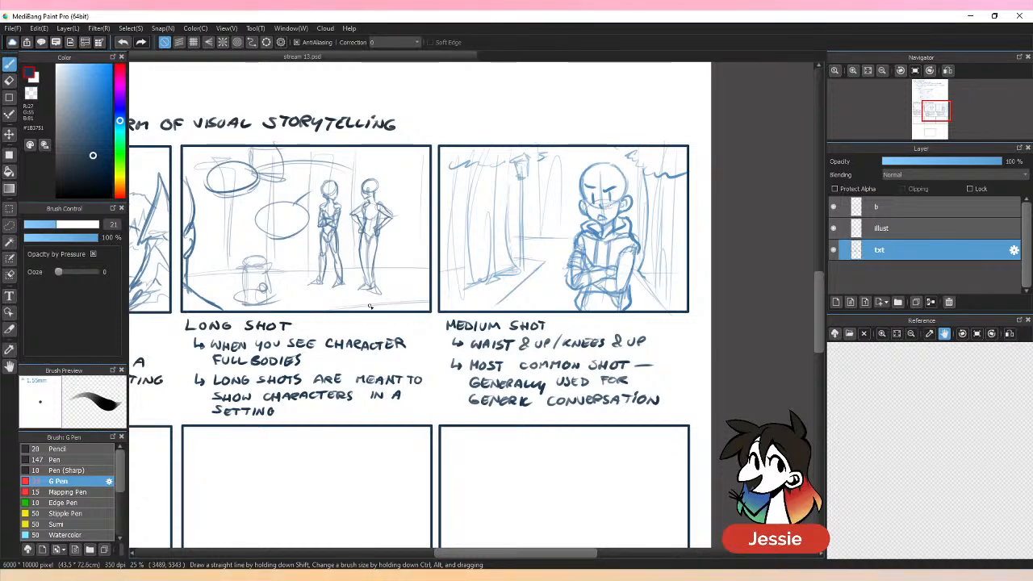
pyautogui.moveTo(397, 359); pyautogui.dragTo(572, 301)
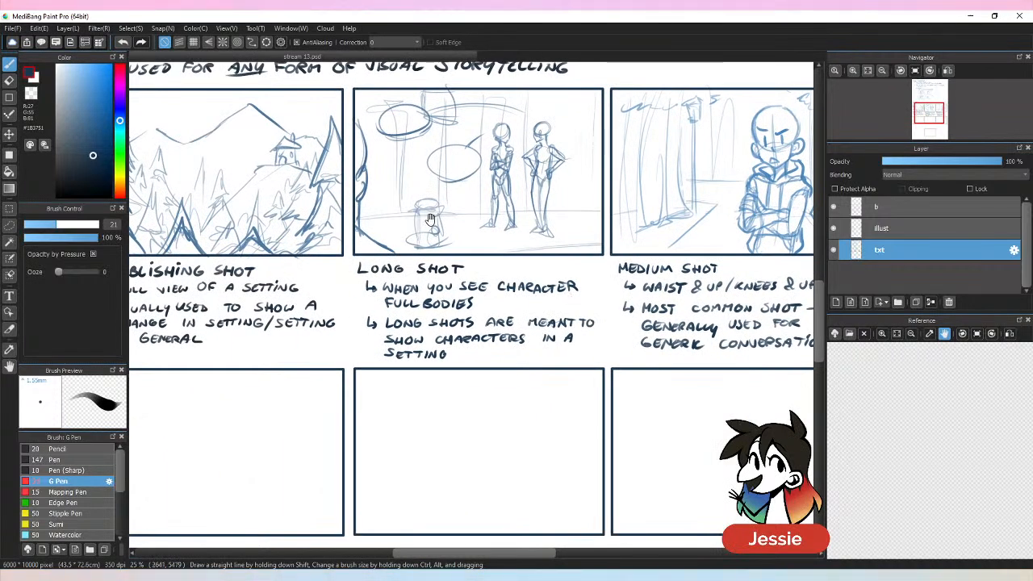
pyautogui.moveTo(326, 302); pyautogui.dragTo(516, 223)
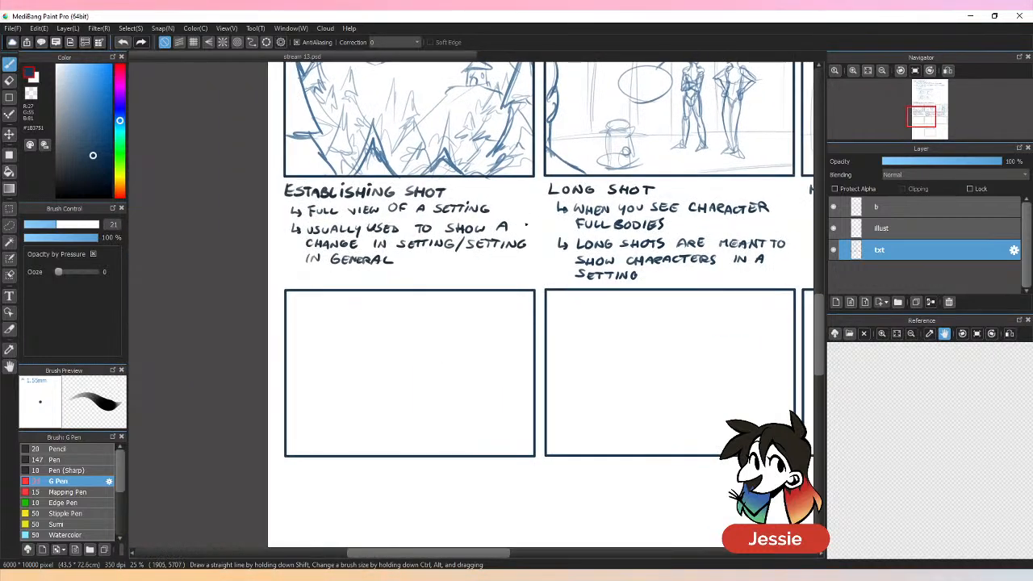
pyautogui.hotkey('ctrl', '-')
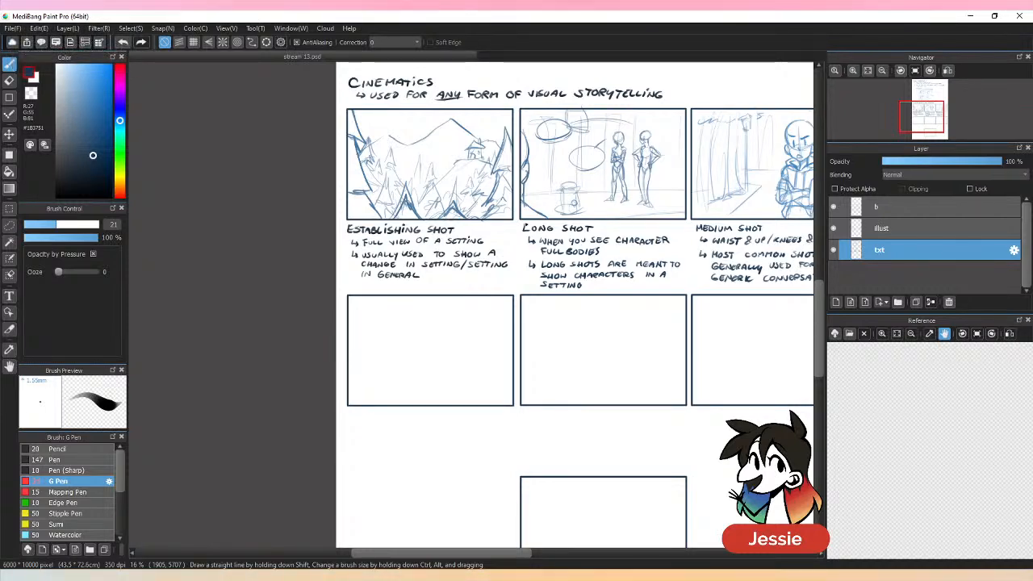
pyautogui.hotkey('ctrl', '-')
pyautogui.moveTo(741, 179); pyautogui.dragTo(654, 346)
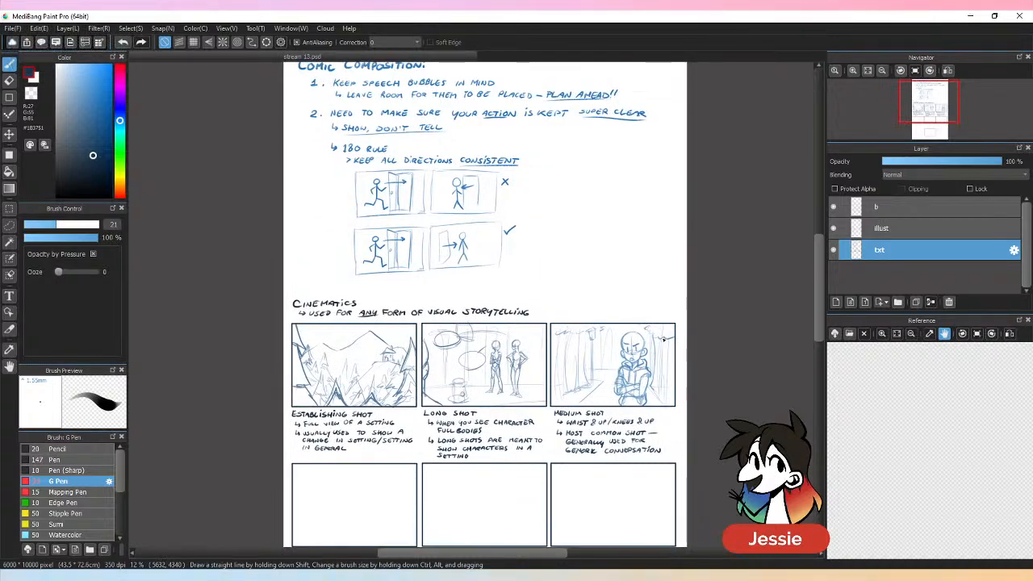
pyautogui.moveTo(820, 252); pyautogui.dragTo(820, 244)
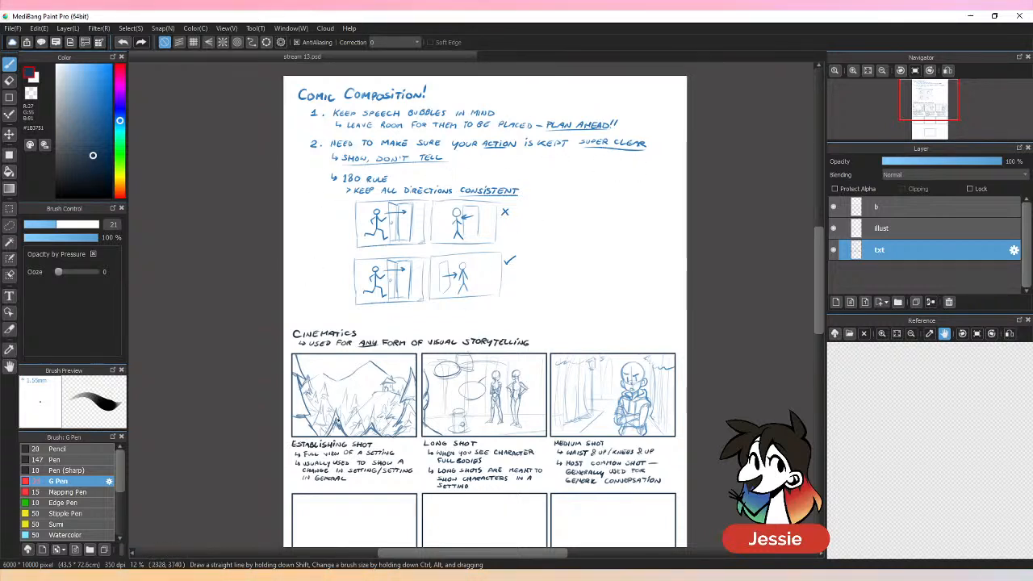
pyautogui.scroll(-5, 457, 426)
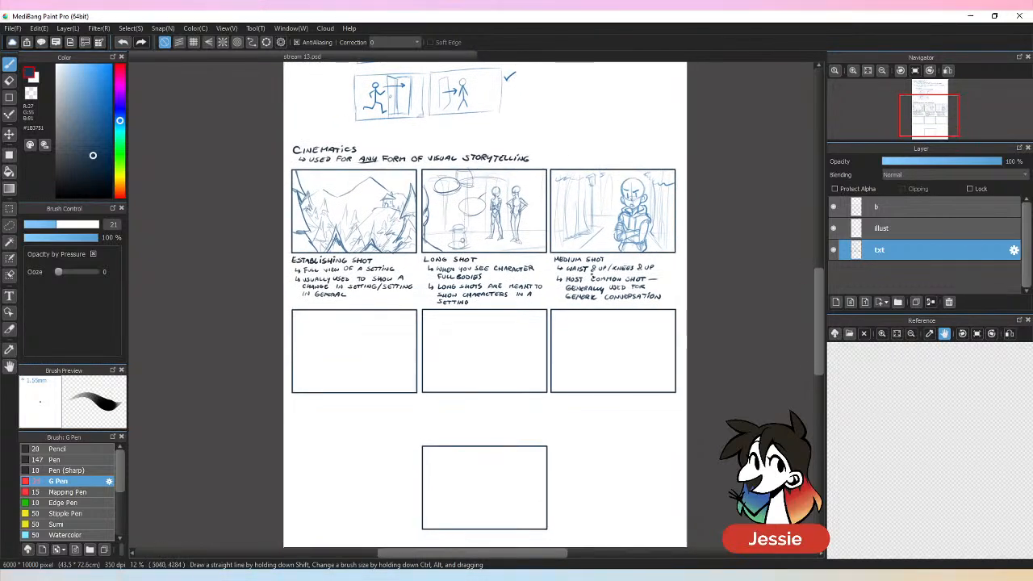
pyautogui.scroll(1, 621, 289)
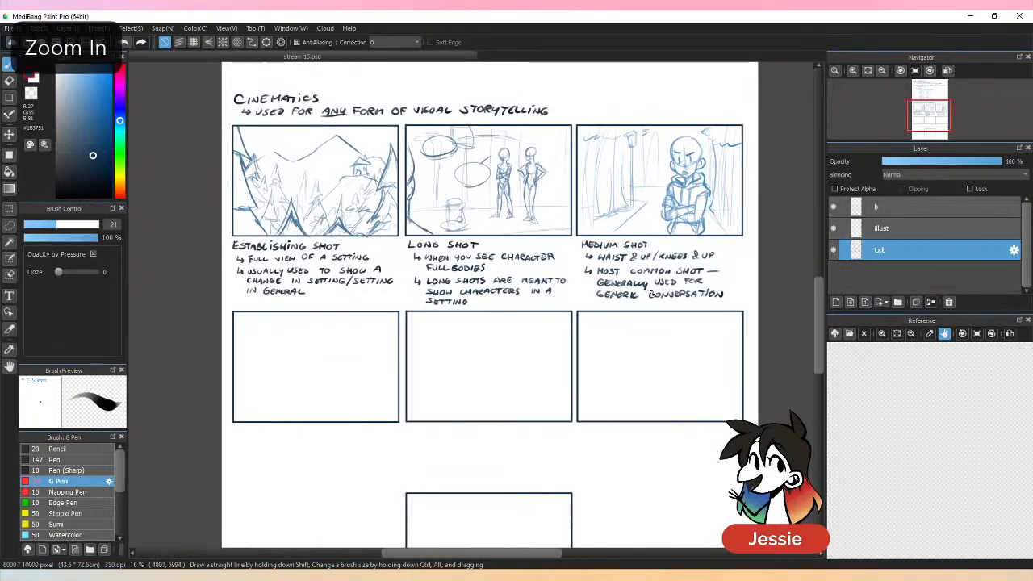
pyautogui.hotkey('ctrl', 's')
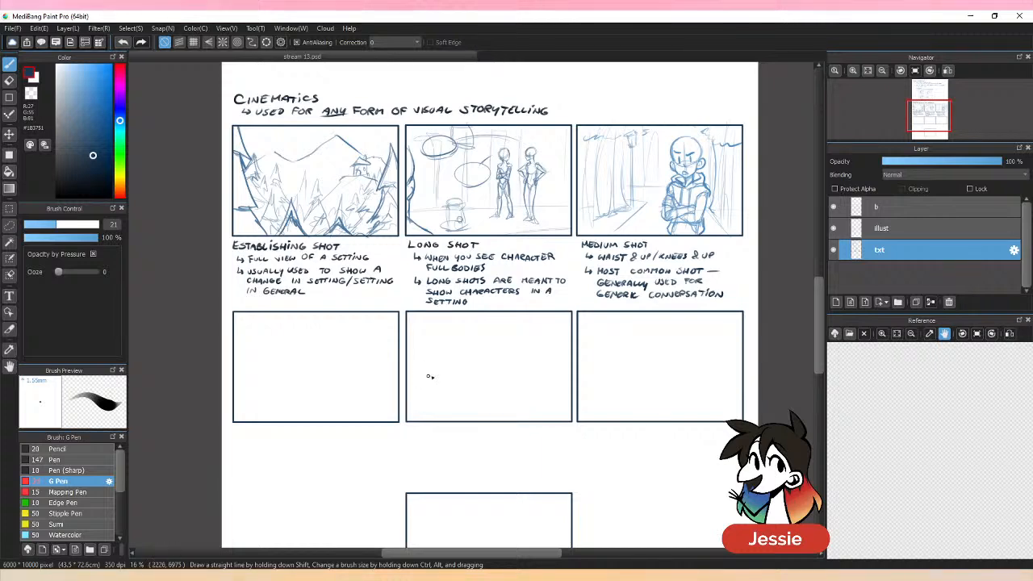
# Step: Handwrite a hello greeting with the person's name and social media handle below the second row's first panel
pyautogui.moveTo(440, 428); pyautogui.dragTo(553, 353)
pyautogui.hotkey('ctrl', '+')
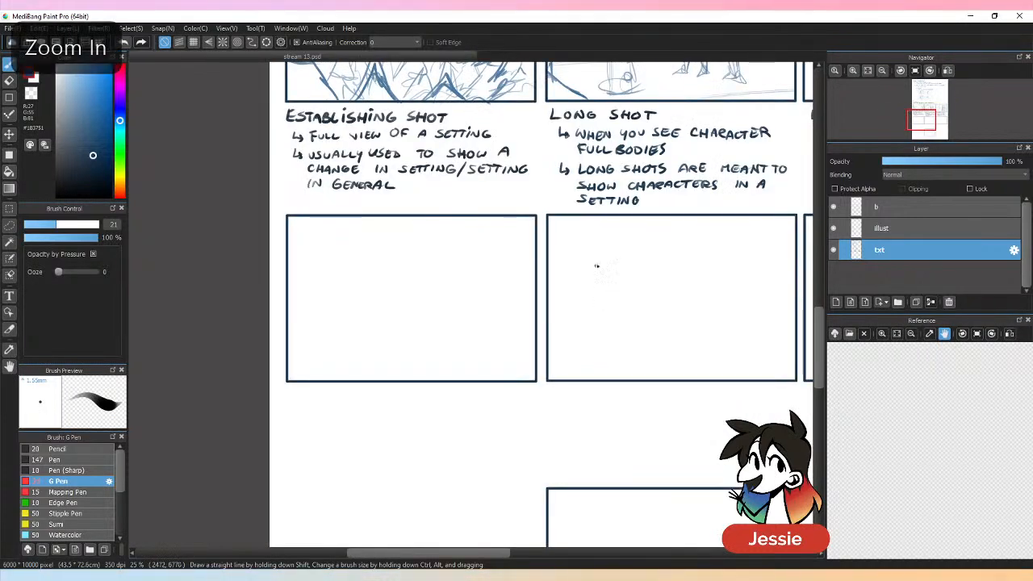
pyautogui.moveTo(579, 288); pyautogui.dragTo(509, 383)
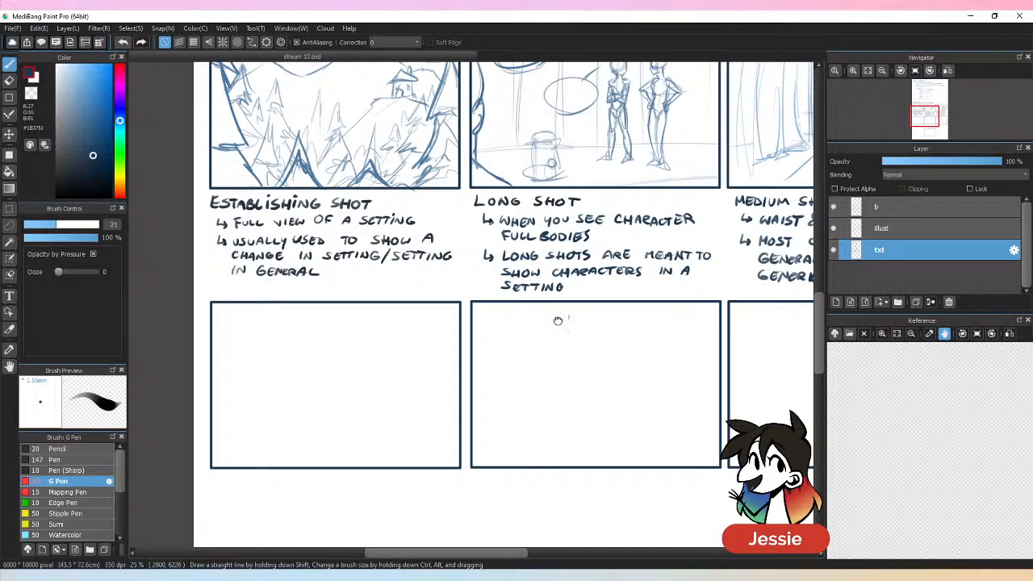
pyautogui.moveTo(556, 318); pyautogui.dragTo(595, 280)
pyautogui.moveTo(400, 402); pyautogui.dragTo(491, 321)
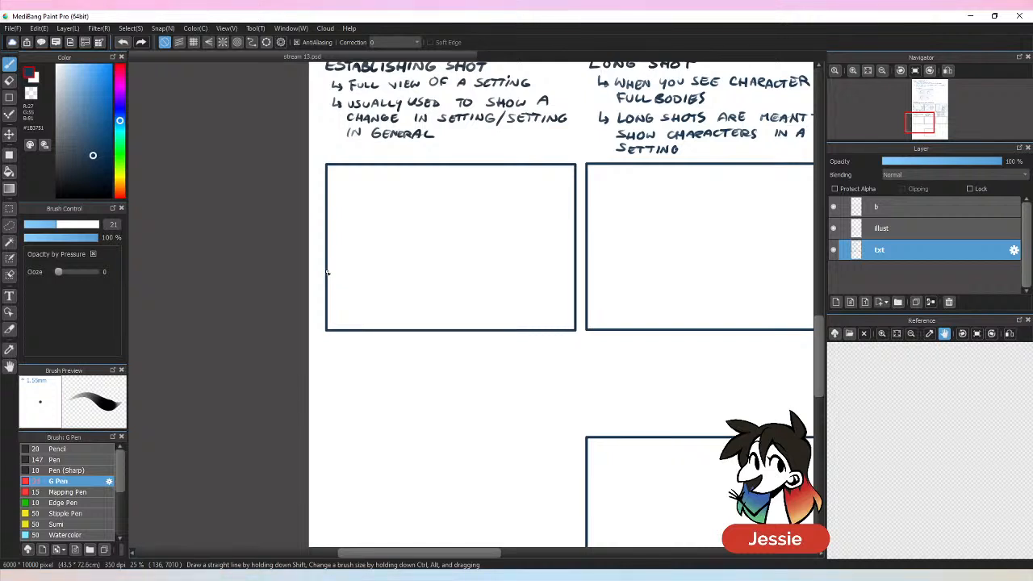
pyautogui.moveTo(505, 351); pyautogui.dragTo(540, 226)
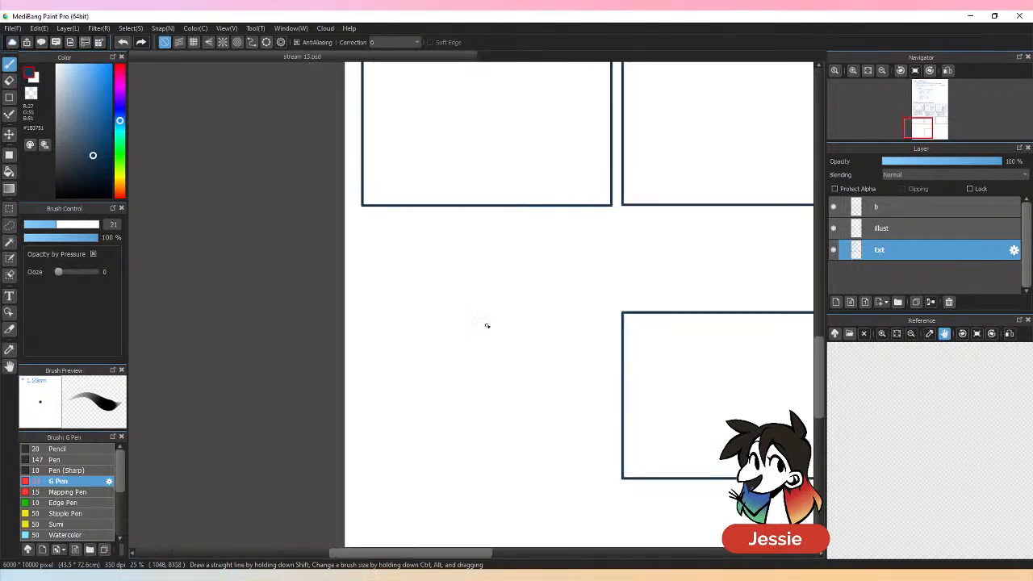
pyautogui.hotkey('ctrl', '+')
pyautogui.moveTo(399, 212)
pyautogui.mouseDown()
pyautogui.moveTo(373, 240)
pyautogui.moveTo(416, 226)
pyautogui.moveTo(442, 252)
pyautogui.moveTo(496, 230)
pyautogui.moveTo(524, 239)
pyautogui.moveTo(595, 228)
pyautogui.moveTo(654, 242)
pyautogui.mouseUp()
pyautogui.moveTo(656, 227)
pyautogui.mouseDown()
pyautogui.moveTo(675, 234)
pyautogui.moveTo(667, 255)
pyautogui.mouseUp()
pyautogui.moveTo(693, 226)
pyautogui.mouseDown()
pyautogui.moveTo(684, 242)
pyautogui.moveTo(700, 234)
pyautogui.moveTo(734, 246)
pyautogui.mouseUp()
pyautogui.moveTo(747, 215); pyautogui.dragTo(746, 243)
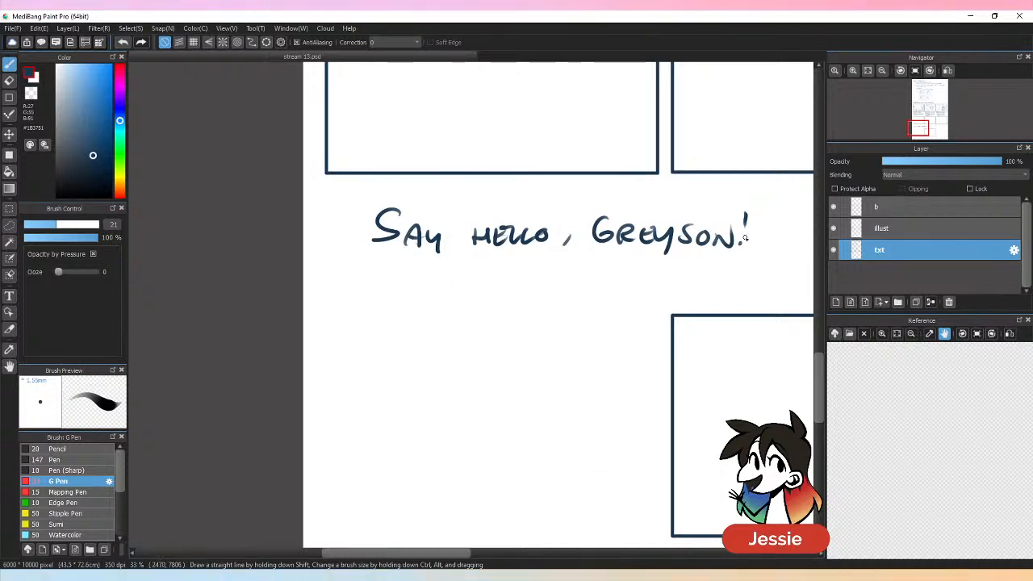
pyautogui.moveTo(429, 265); pyautogui.dragTo(426, 291)
pyautogui.moveTo(418, 274)
pyautogui.mouseDown()
pyautogui.moveTo(452, 283)
pyautogui.moveTo(460, 268)
pyautogui.moveTo(482, 284)
pyautogui.moveTo(565, 284)
pyautogui.moveTo(419, 266)
pyautogui.mouseUp()
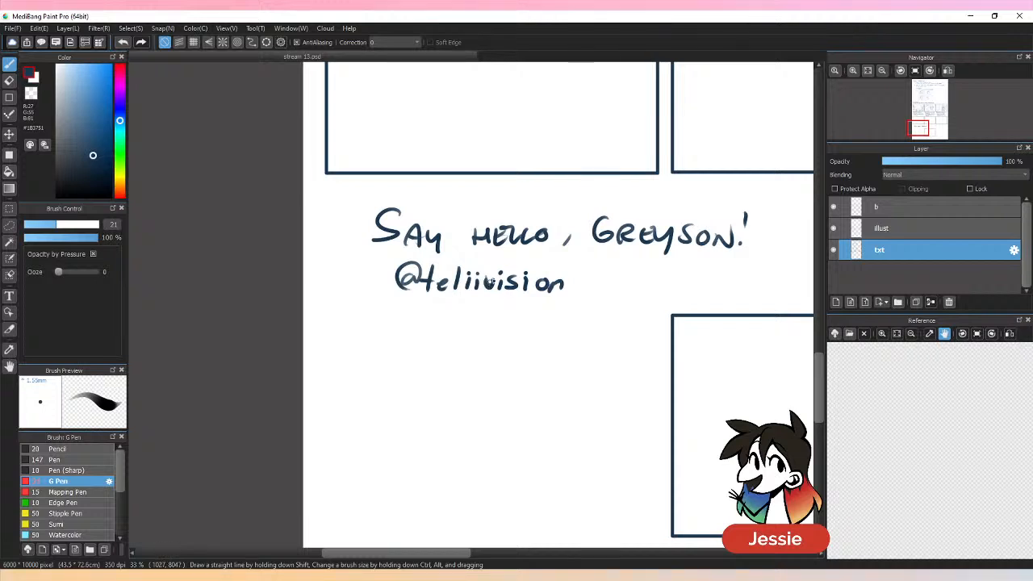
pyautogui.moveTo(489, 276)
pyautogui.mouseDown()
pyautogui.moveTo(491, 291)
pyautogui.moveTo(489, 272)
pyautogui.mouseUp()
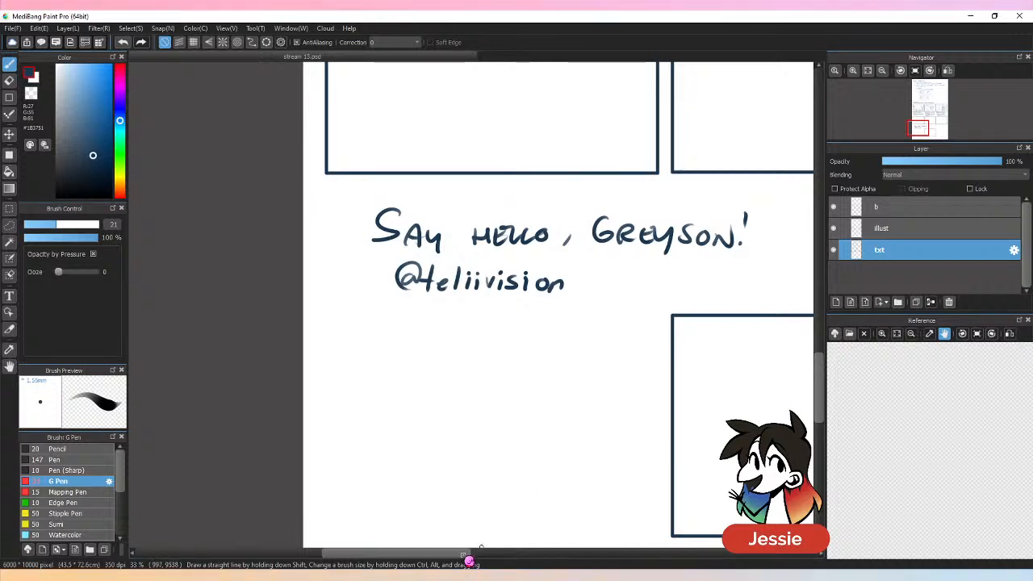
# Step: Lasso the handwritten greeting and handle, delete them, clear the selection and return to the brush
pyautogui.moveTo(472, 553); pyautogui.dragTo(489, 554)
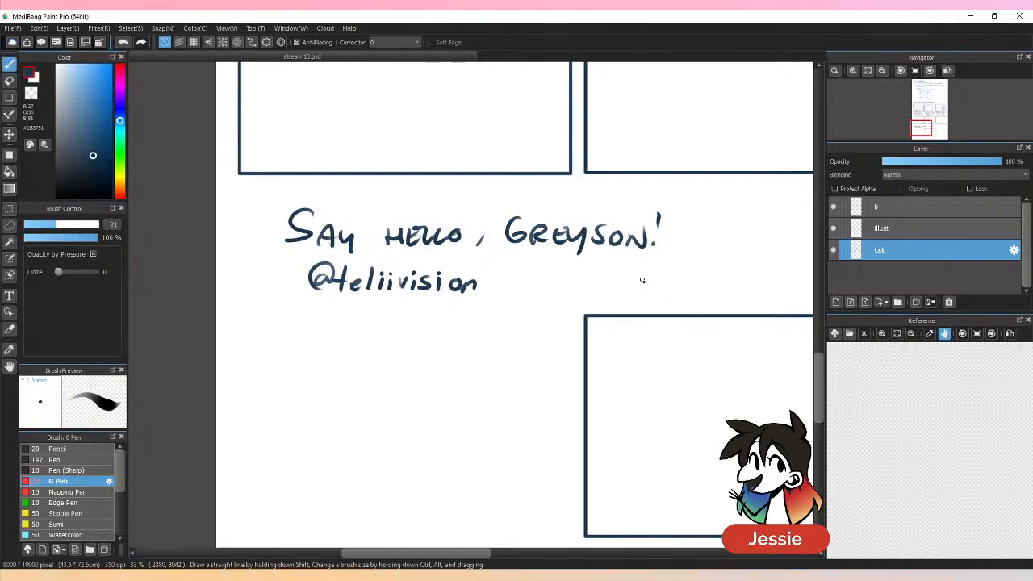
pyautogui.moveTo(594, 355); pyautogui.dragTo(546, 403)
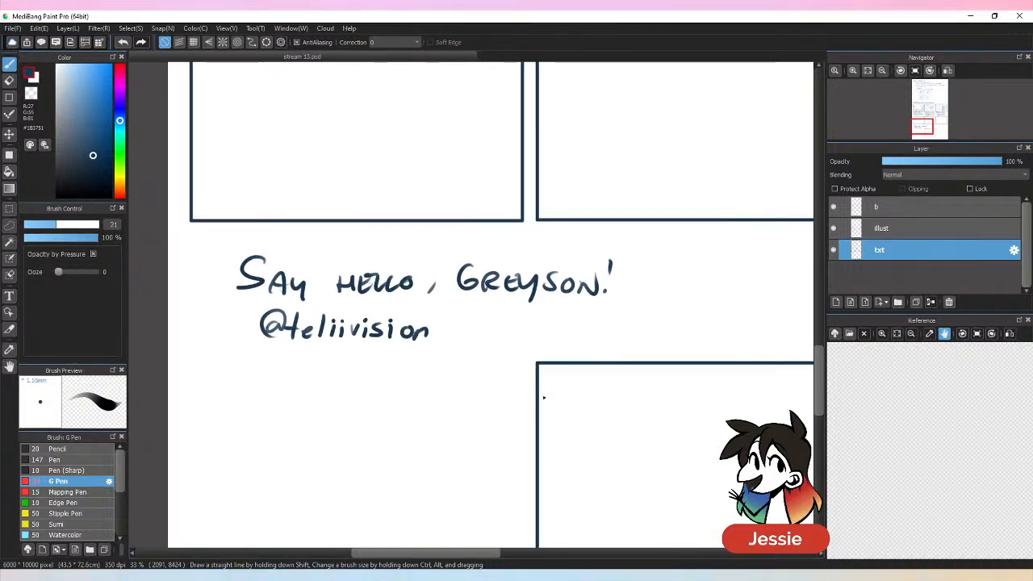
pyautogui.press('l')
pyautogui.moveTo(602, 242)
pyautogui.mouseDown()
pyautogui.moveTo(286, 247)
pyautogui.moveTo(706, 257)
pyautogui.moveTo(696, 234)
pyautogui.mouseUp()
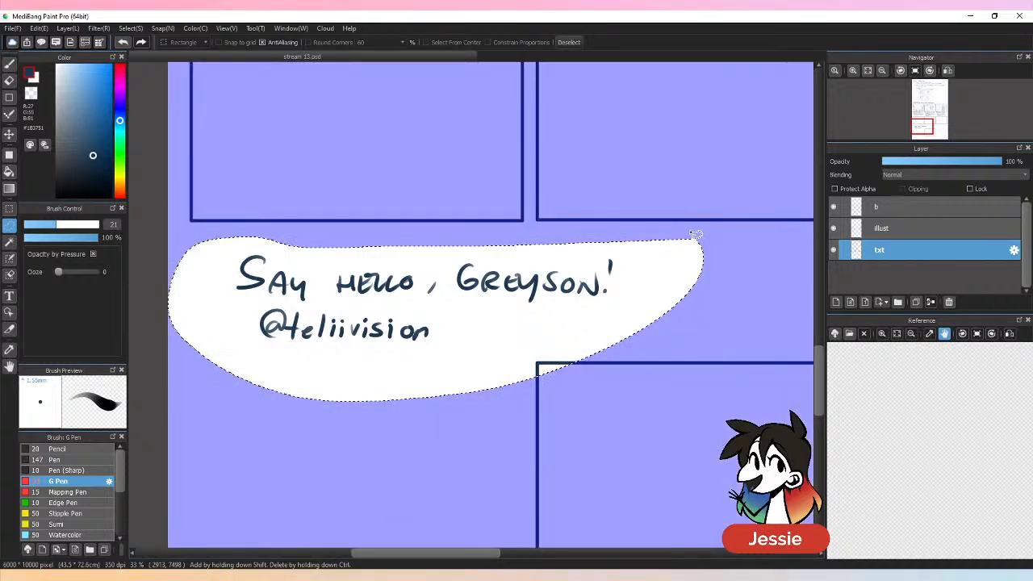
pyautogui.press('Delete')
pyautogui.hotkey('ctrl', 'd')
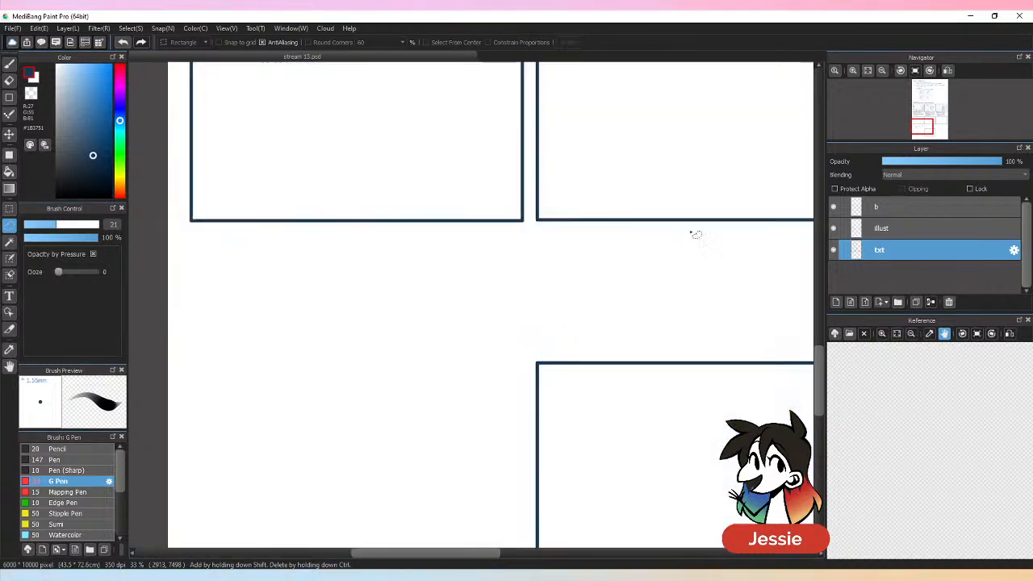
pyautogui.press('b')
pyautogui.hotkey('ctrl', '-')
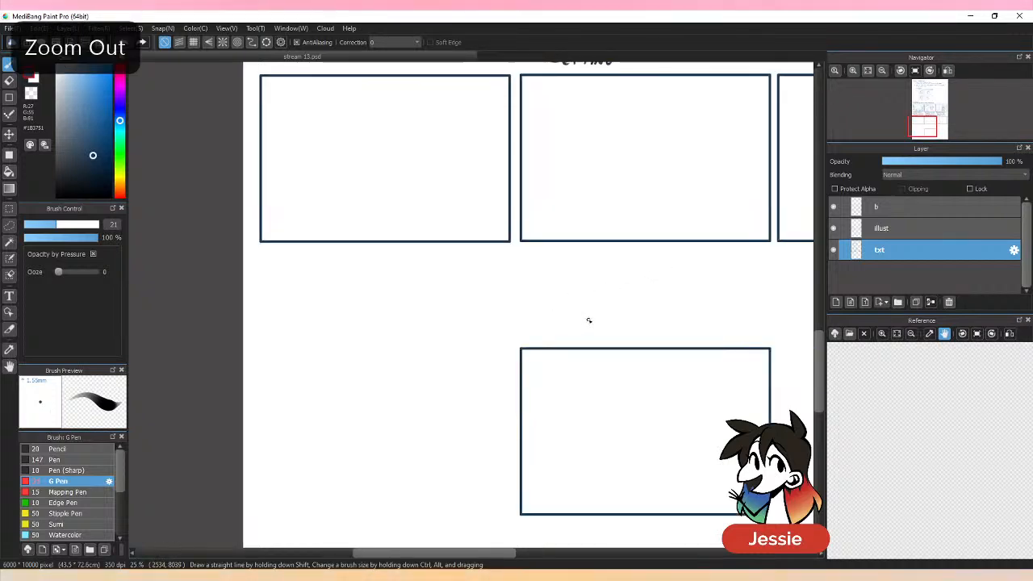
pyautogui.moveTo(625, 321); pyautogui.dragTo(429, 455)
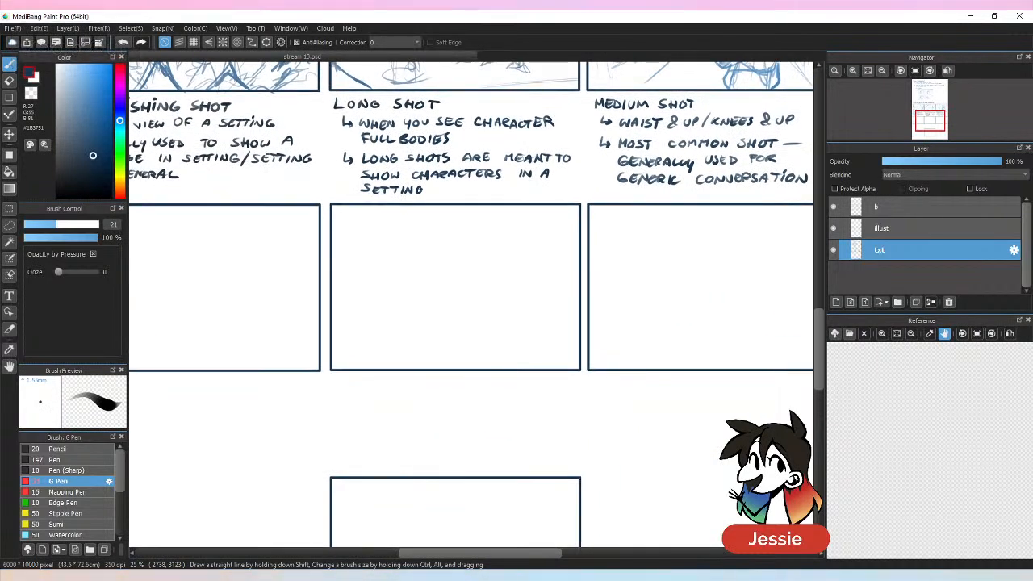
pyautogui.scroll(-3, 937, 356)
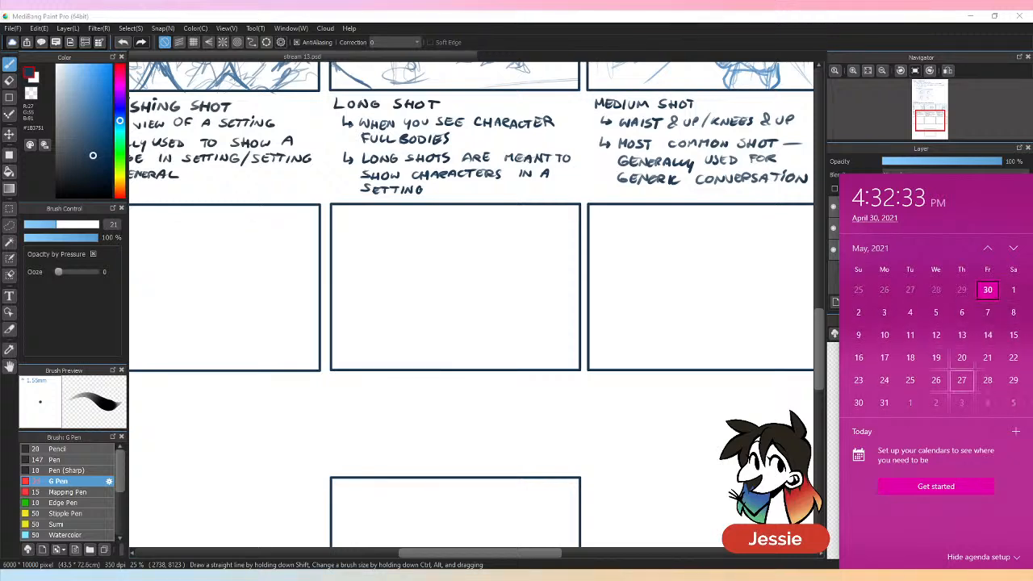
pyautogui.click(857, 42)
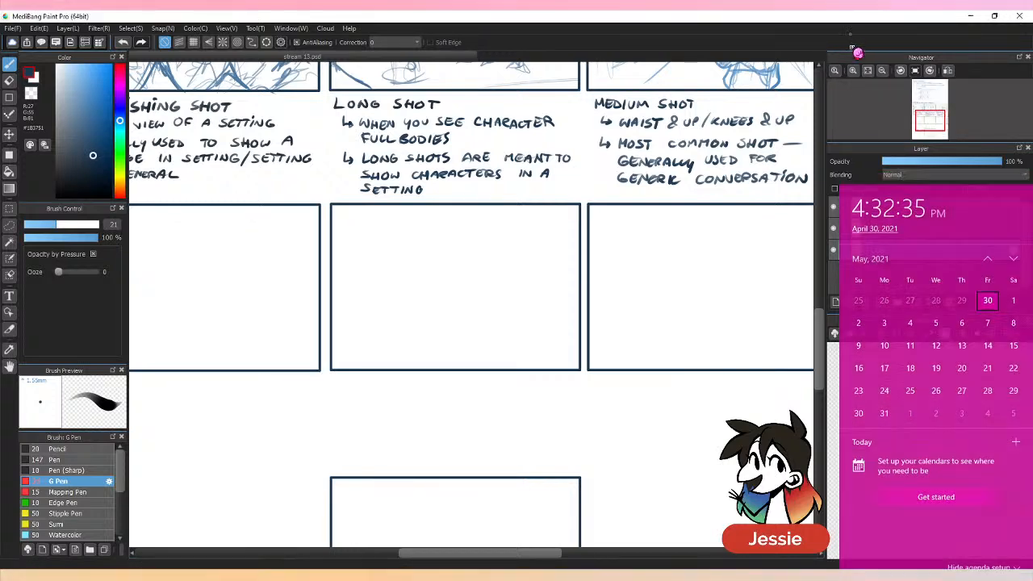
# Step: Write the caption "CLOSE UP SHOT" beneath the first panel of the second row
pyautogui.moveTo(476, 277); pyautogui.dragTo(680, 307)
pyautogui.hotkey('ctrl', '+')
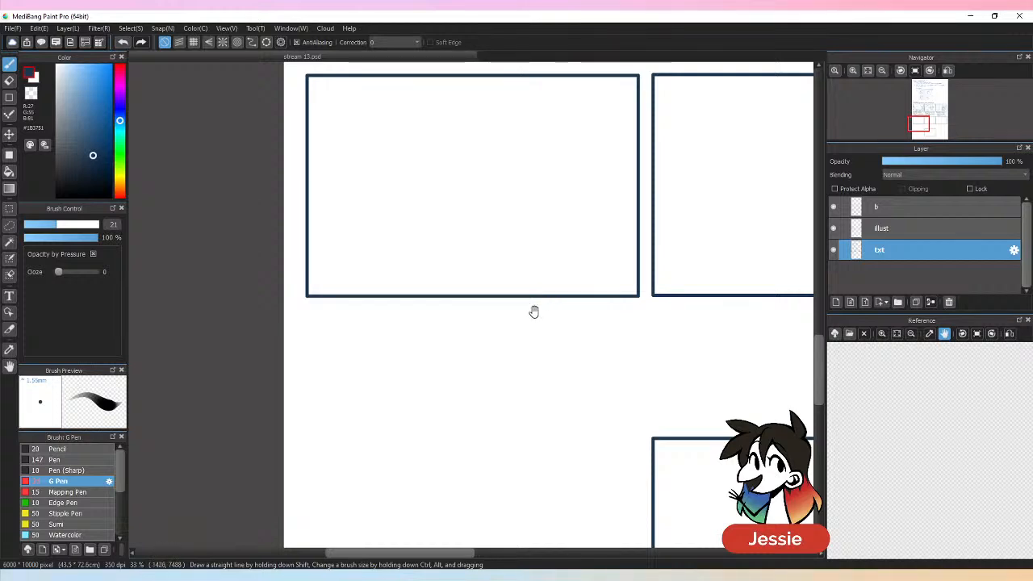
pyautogui.moveTo(533, 311); pyautogui.dragTo(363, 542)
pyautogui.moveTo(623, 436)
pyautogui.mouseDown()
pyautogui.moveTo(364, 517)
pyautogui.moveTo(353, 427)
pyautogui.moveTo(503, 362)
pyautogui.mouseUp()
pyautogui.moveTo(353, 303)
pyautogui.mouseDown()
pyautogui.moveTo(351, 314)
pyautogui.moveTo(377, 303)
pyautogui.moveTo(403, 315)
pyautogui.moveTo(427, 302)
pyautogui.mouseUp()
pyautogui.moveTo(430, 302)
pyautogui.mouseDown()
pyautogui.moveTo(430, 315)
pyautogui.moveTo(460, 314)
pyautogui.mouseUp()
pyautogui.moveTo(475, 303)
pyautogui.mouseDown()
pyautogui.moveTo(474, 315)
pyautogui.moveTo(484, 308)
pyautogui.mouseUp()
pyautogui.moveTo(484, 303)
pyautogui.mouseDown()
pyautogui.moveTo(483, 315)
pyautogui.moveTo(492, 304)
pyautogui.mouseUp()
pyautogui.moveTo(499, 303); pyautogui.dragTo(515, 302)
pyautogui.moveTo(507, 303); pyautogui.dragTo(507, 315)
# Step: Switch to the illust layer and sample the lighter sketch blue from the establishing-shot trees as the pen colour
pyautogui.moveTo(617, 334); pyautogui.dragTo(480, 433)
pyautogui.moveTo(735, 305); pyautogui.dragTo(528, 373)
pyautogui.moveTo(331, 462)
pyautogui.mouseDown()
pyautogui.moveTo(493, 380)
pyautogui.moveTo(567, 374)
pyautogui.mouseUp()
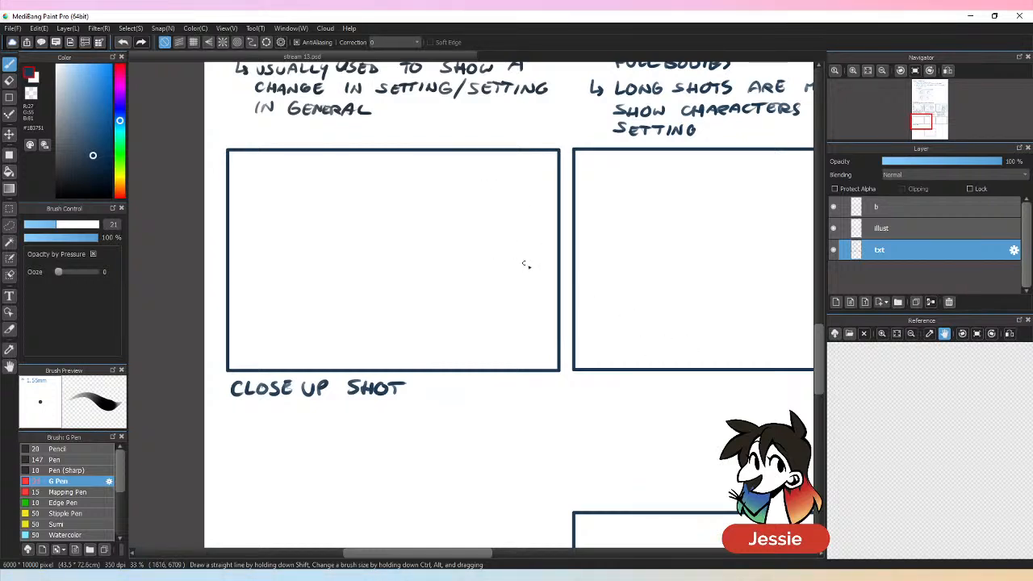
pyautogui.moveTo(525, 264); pyautogui.dragTo(499, 278)
pyautogui.click(915, 232)
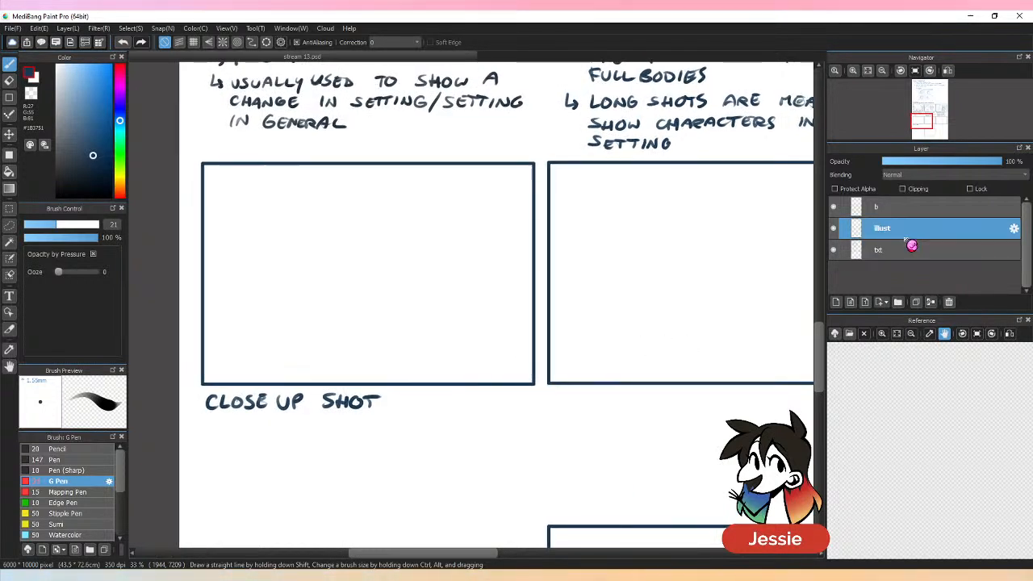
pyautogui.click(88, 106)
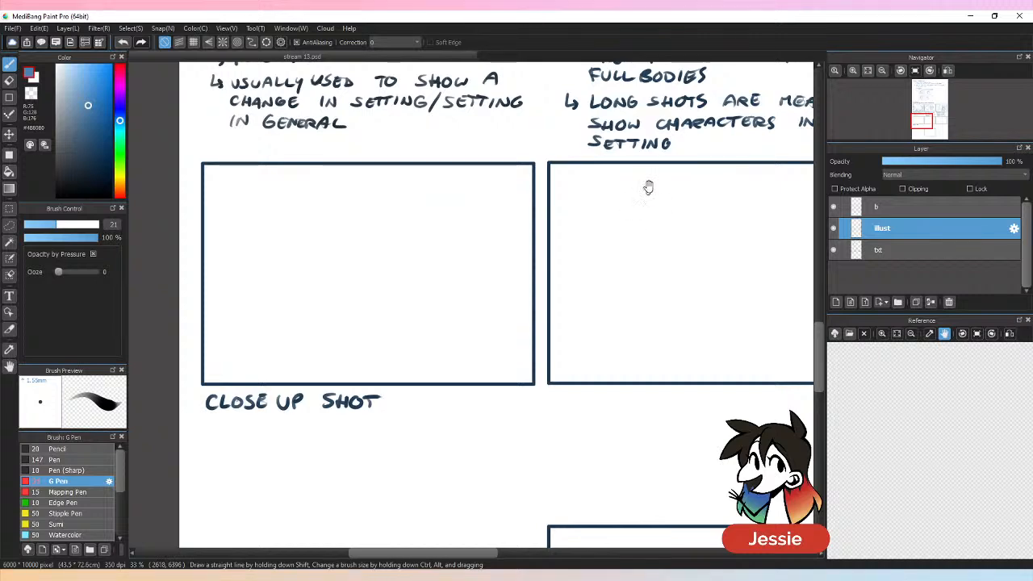
pyautogui.moveTo(648, 187); pyautogui.dragTo(521, 539)
pyautogui.press('alt')
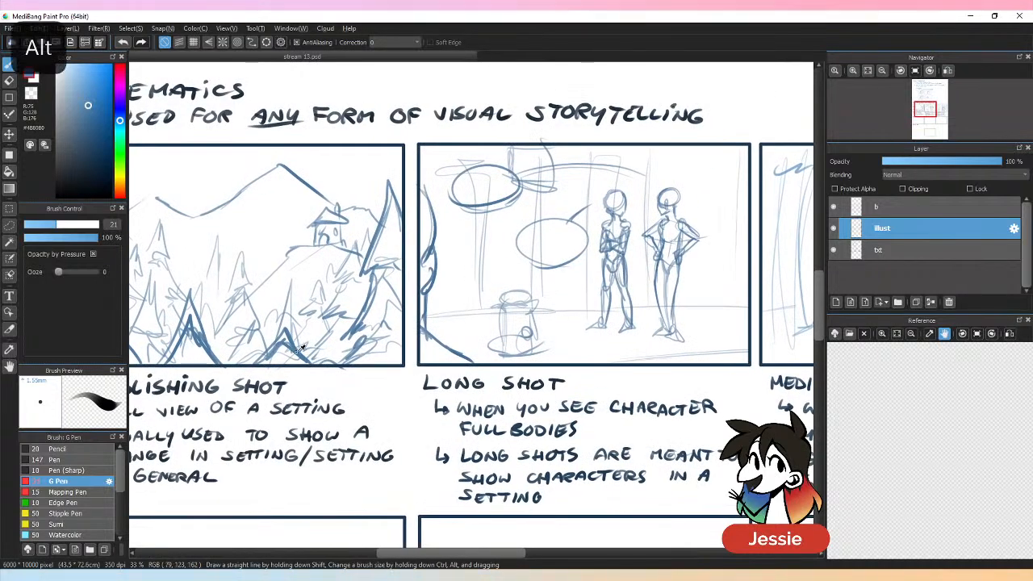
pyautogui.keyDown('alt'); pyautogui.click(296, 353); pyautogui.keyUp('alt')
pyautogui.moveTo(299, 492); pyautogui.dragTo(484, 151)
pyautogui.moveTo(536, 373); pyautogui.dragTo(496, 345)
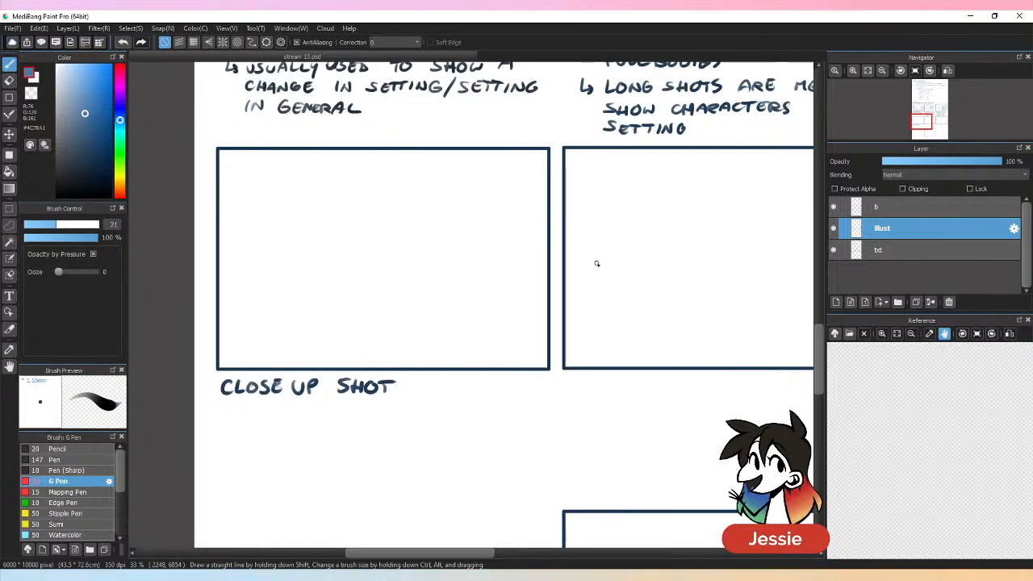
pyautogui.moveTo(415, 555); pyautogui.dragTo(419, 555)
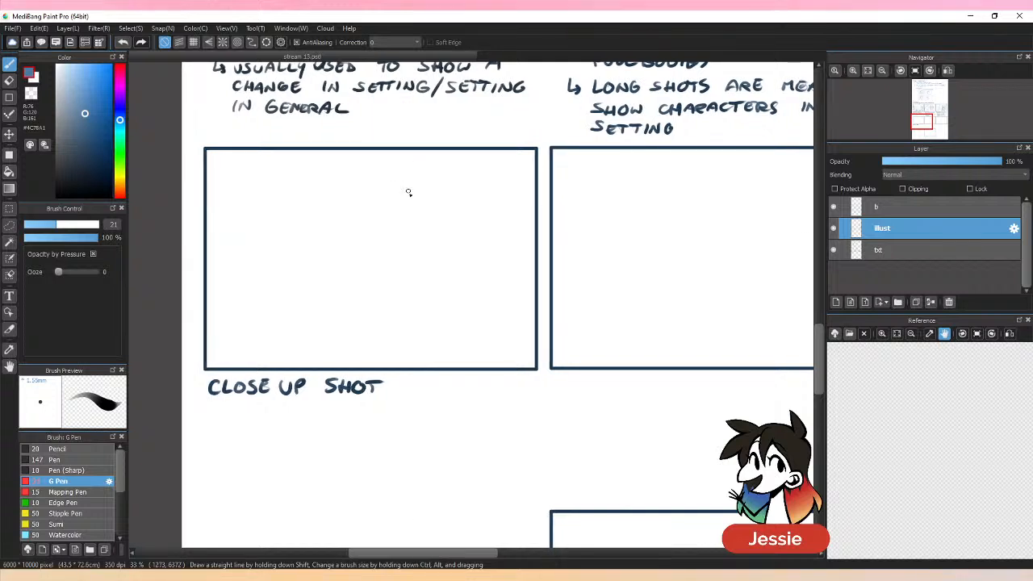
pyautogui.moveTo(424, 171)
pyautogui.mouseDown()
pyautogui.moveTo(393, 186)
pyautogui.moveTo(395, 236)
pyautogui.moveTo(389, 231)
pyautogui.moveTo(429, 173)
pyautogui.moveTo(450, 174)
pyautogui.moveTo(461, 240)
pyautogui.moveTo(459, 179)
pyautogui.moveTo(453, 260)
pyautogui.moveTo(455, 174)
pyautogui.moveTo(475, 233)
pyautogui.mouseUp()
pyautogui.moveTo(401, 184); pyautogui.dragTo(453, 258)
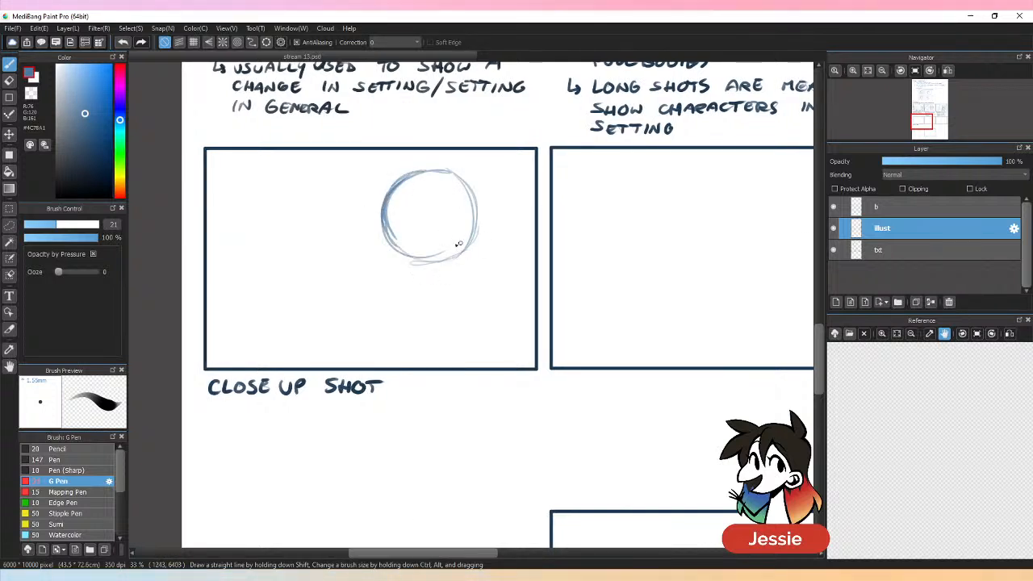
pyautogui.moveTo(387, 238); pyautogui.dragTo(384, 265)
pyautogui.press('e')
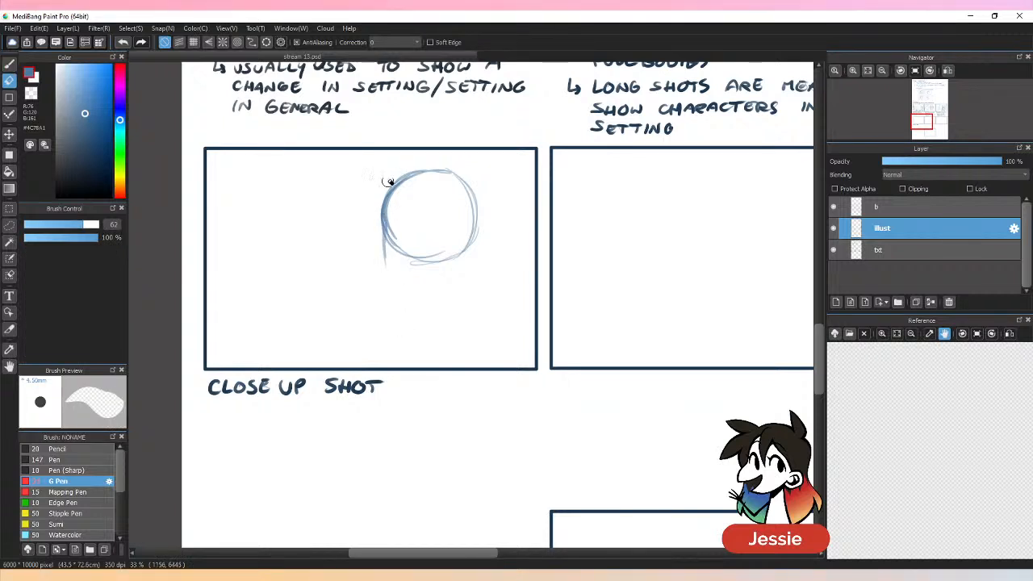
pyautogui.moveTo(392, 180)
pyautogui.mouseDown()
pyautogui.moveTo(388, 278)
pyautogui.moveTo(395, 197)
pyautogui.moveTo(413, 254)
pyautogui.moveTo(398, 233)
pyautogui.moveTo(408, 205)
pyautogui.moveTo(475, 229)
pyautogui.moveTo(441, 260)
pyautogui.moveTo(409, 257)
pyautogui.mouseUp()
pyautogui.press('b')
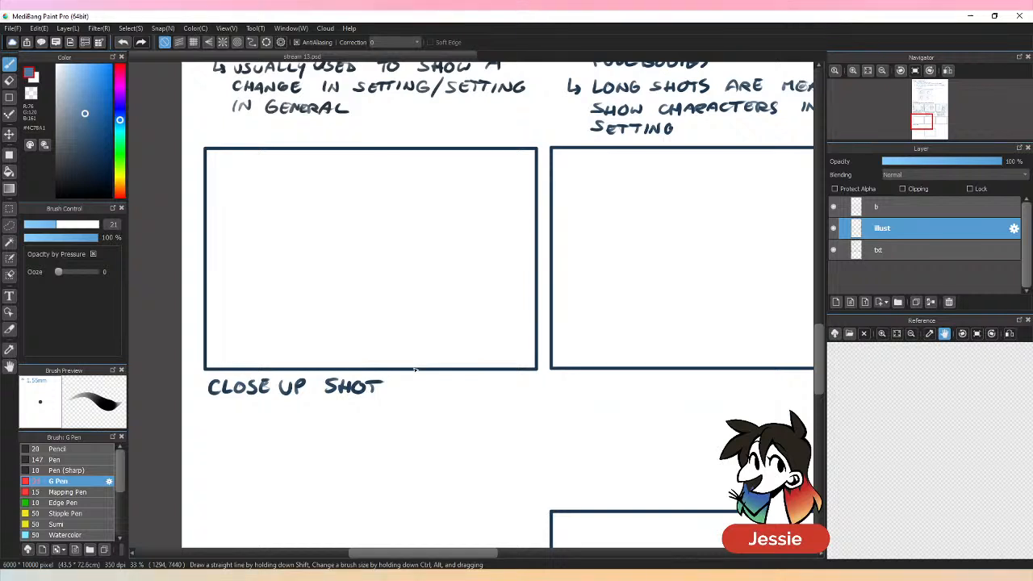
# Step: Sketch a head circle with jaw and vertical face guideline in the left half of the close-up panel
pyautogui.moveTo(295, 180)
pyautogui.mouseDown()
pyautogui.moveTo(258, 213)
pyautogui.moveTo(267, 261)
pyautogui.moveTo(273, 192)
pyautogui.moveTo(297, 175)
pyautogui.moveTo(259, 251)
pyautogui.moveTo(329, 183)
pyautogui.moveTo(354, 243)
pyautogui.moveTo(345, 265)
pyautogui.moveTo(340, 184)
pyautogui.moveTo(288, 274)
pyautogui.moveTo(357, 214)
pyautogui.moveTo(337, 267)
pyautogui.mouseUp()
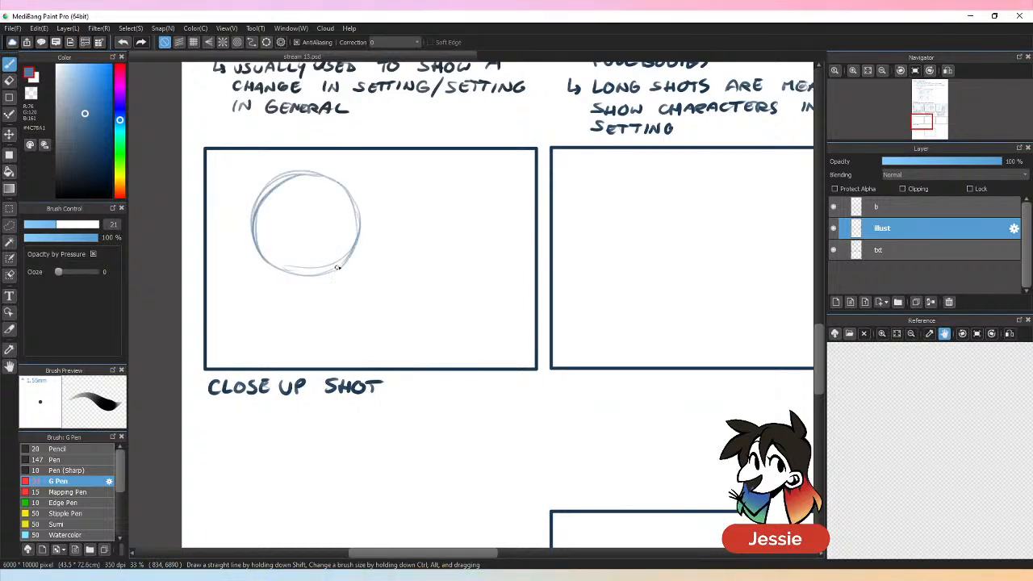
pyautogui.moveTo(355, 233); pyautogui.dragTo(352, 276)
pyautogui.moveTo(273, 270)
pyautogui.mouseDown()
pyautogui.moveTo(297, 312)
pyautogui.moveTo(346, 319)
pyautogui.moveTo(332, 318)
pyautogui.moveTo(356, 284)
pyautogui.mouseUp()
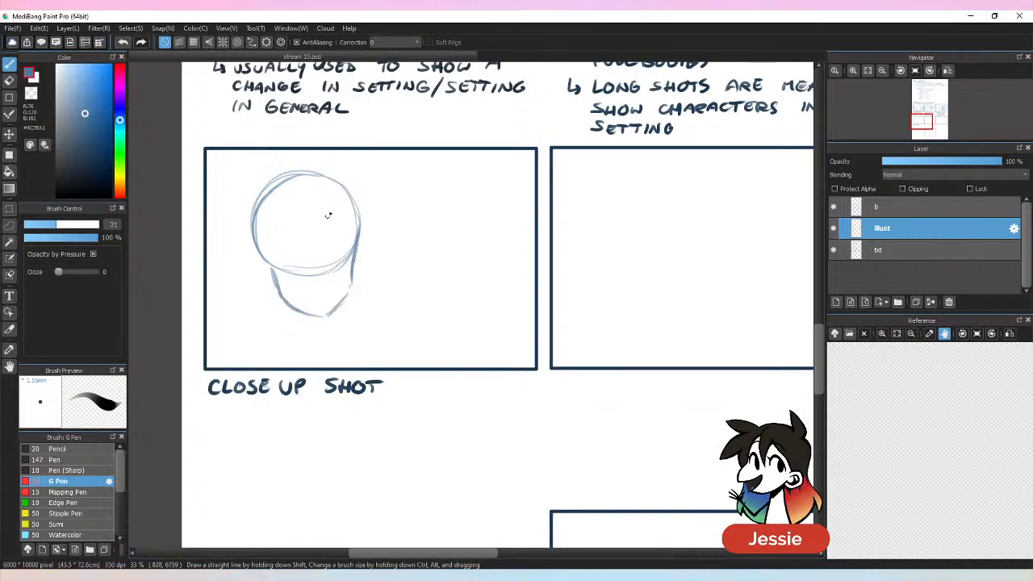
pyautogui.moveTo(331, 200); pyautogui.dragTo(322, 330)
# Step: Sketch the face's horizontal guidelines, frowning eyebrows, eyes, nose and mouth on the close-up head
pyautogui.moveTo(293, 288); pyautogui.dragTo(357, 272)
pyautogui.moveTo(288, 273)
pyautogui.mouseDown()
pyautogui.moveTo(310, 254)
pyautogui.moveTo(299, 280)
pyautogui.mouseUp()
pyautogui.moveTo(314, 263)
pyautogui.mouseDown()
pyautogui.moveTo(310, 280)
pyautogui.moveTo(291, 257)
pyautogui.moveTo(353, 252)
pyautogui.moveTo(339, 278)
pyautogui.moveTo(347, 263)
pyautogui.moveTo(338, 277)
pyautogui.moveTo(336, 250)
pyautogui.moveTo(354, 247)
pyautogui.mouseUp()
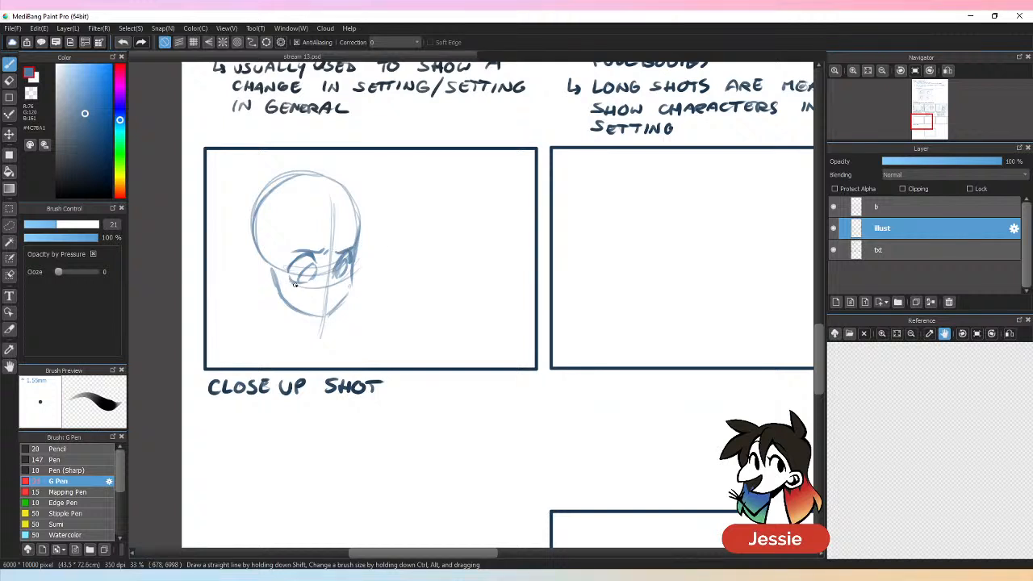
pyautogui.moveTo(288, 276); pyautogui.dragTo(293, 278)
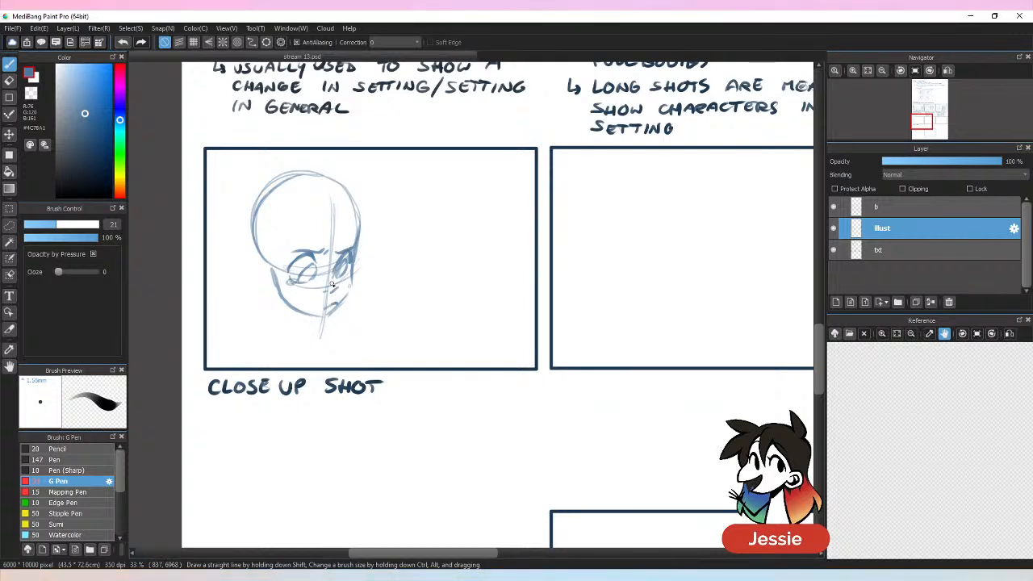
pyautogui.hotkey('ctrl', 'z')
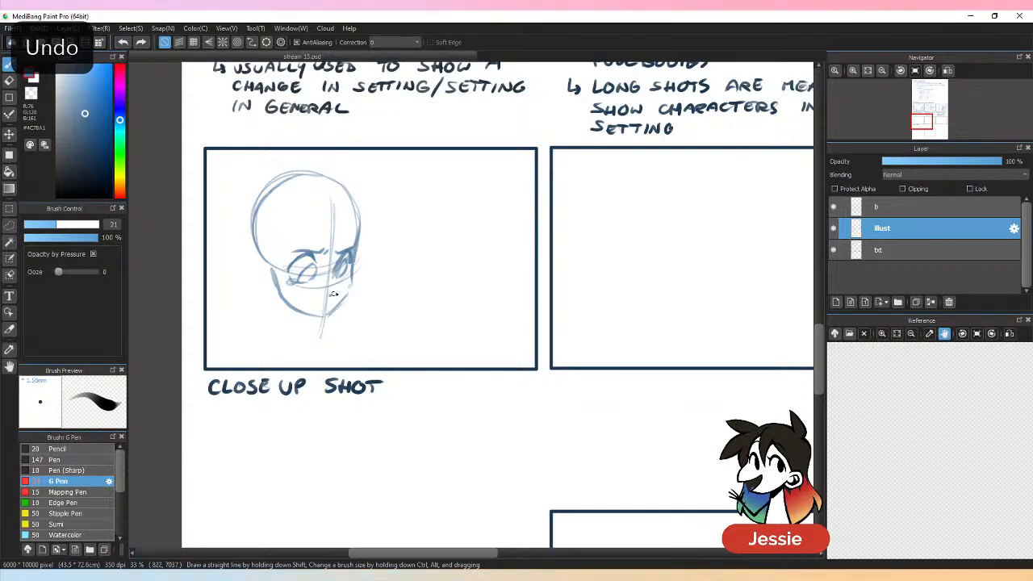
pyautogui.moveTo(335, 293); pyautogui.dragTo(328, 296)
pyautogui.moveTo(324, 295); pyautogui.dragTo(333, 287)
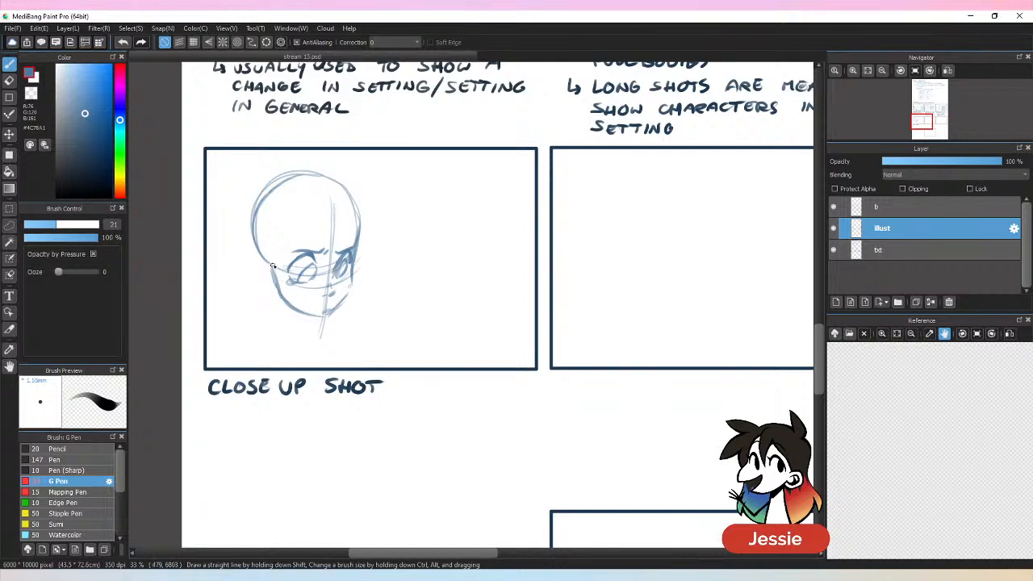
# Step: Sketch the ear, neck and rounded shoulders of the close-up character
pyautogui.moveTo(272, 260)
pyautogui.mouseDown()
pyautogui.moveTo(252, 264)
pyautogui.moveTo(257, 276)
pyautogui.moveTo(277, 323)
pyautogui.moveTo(303, 341)
pyautogui.mouseUp()
pyautogui.moveTo(279, 299); pyautogui.dragTo(280, 322)
pyautogui.moveTo(280, 321)
pyautogui.mouseDown()
pyautogui.moveTo(254, 310)
pyautogui.moveTo(248, 358)
pyautogui.mouseUp()
pyautogui.moveTo(310, 331); pyautogui.dragTo(347, 355)
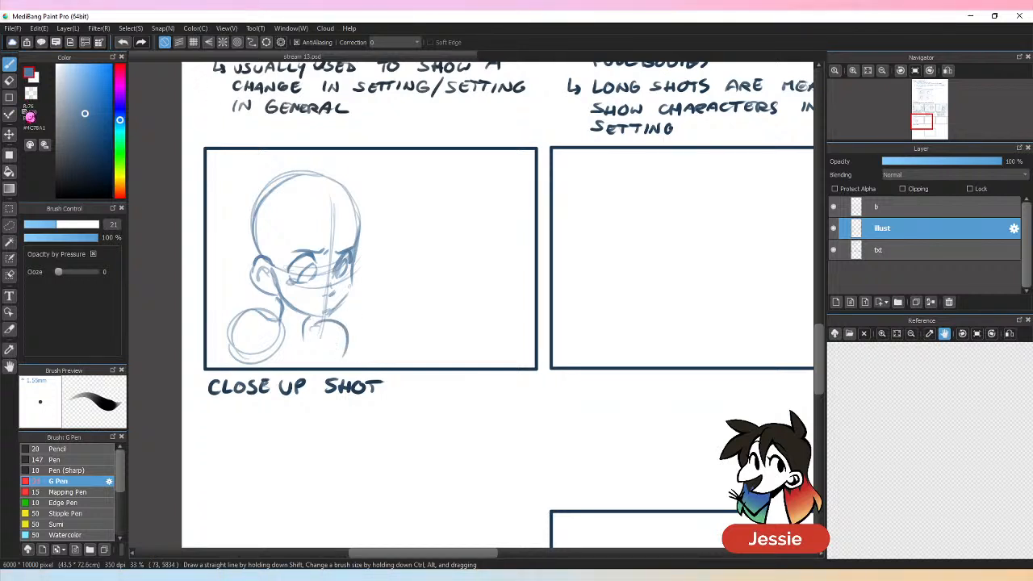
# Step: Lasso the whole head-and-shoulders sketch and switch to the Move tool
pyautogui.click(9, 225)
pyautogui.moveTo(248, 172)
pyautogui.mouseDown()
pyautogui.moveTo(240, 372)
pyautogui.moveTo(305, 372)
pyautogui.moveTo(383, 352)
pyautogui.moveTo(339, 159)
pyautogui.mouseUp()
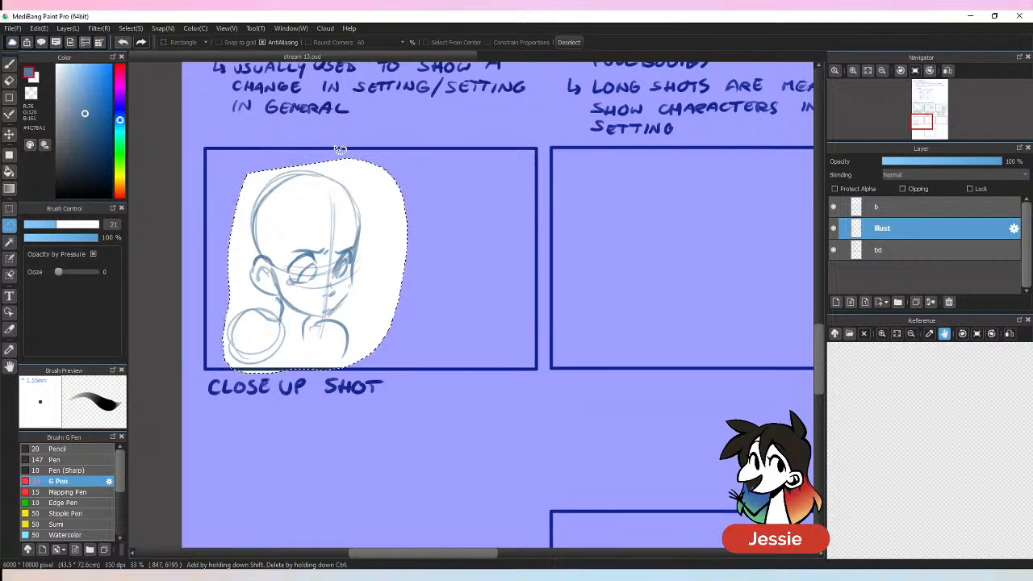
pyautogui.press('v')
pyautogui.hotkey('ctrl', 't')
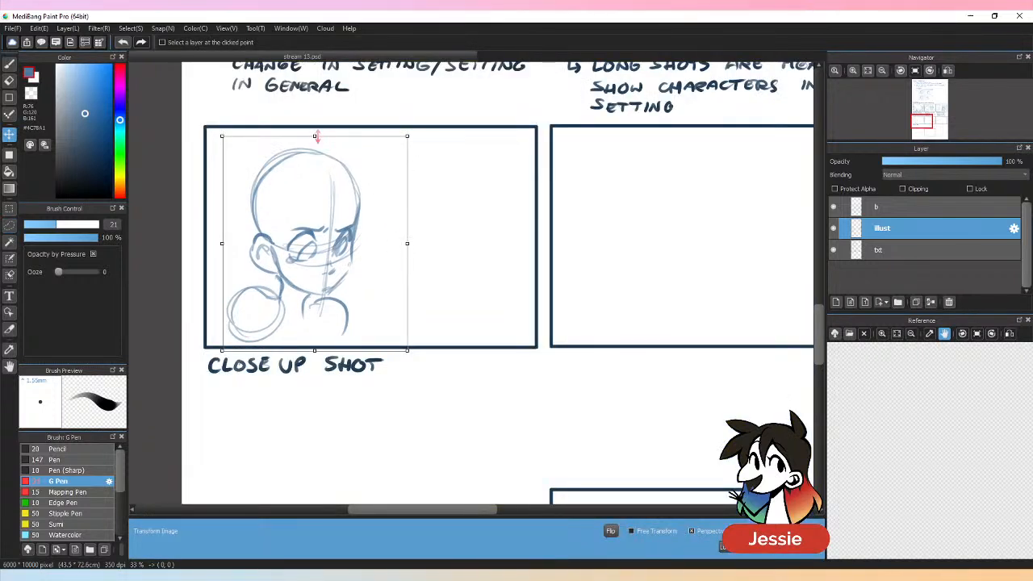
pyautogui.moveTo(316, 134); pyautogui.dragTo(320, 131)
pyautogui.hotkey('ctrl', 'd')
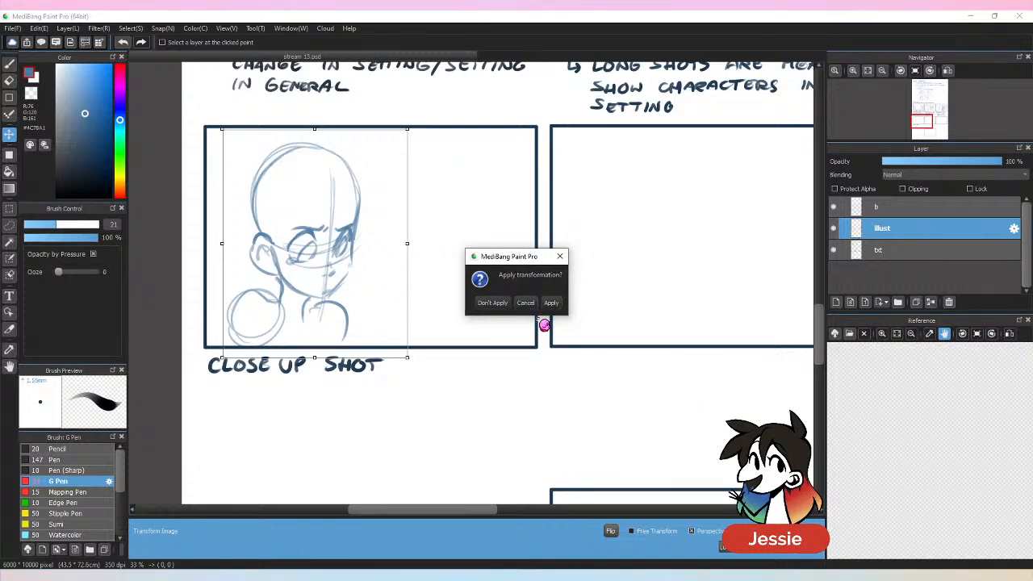
pyautogui.click(508, 300)
# Step: Transform the lassoed character slightly larger, reposition it within the close-up panel, apply the transformation and clear the selection
pyautogui.hotkey('ctrl', 't')
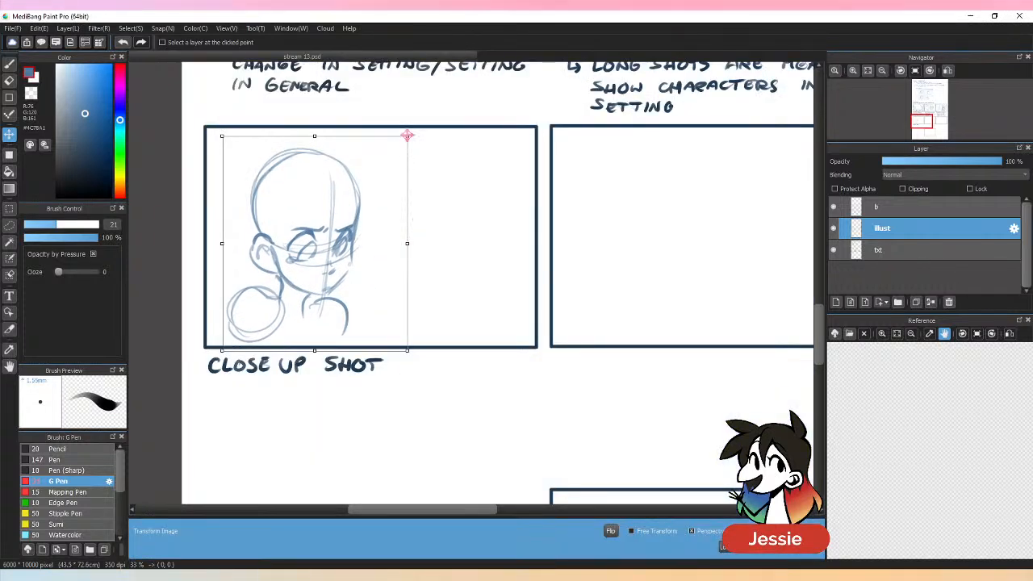
pyautogui.moveTo(408, 129)
pyautogui.mouseDown()
pyautogui.moveTo(430, 119)
pyautogui.moveTo(420, 130)
pyautogui.mouseUp()
pyautogui.moveTo(381, 192); pyautogui.dragTo(390, 192)
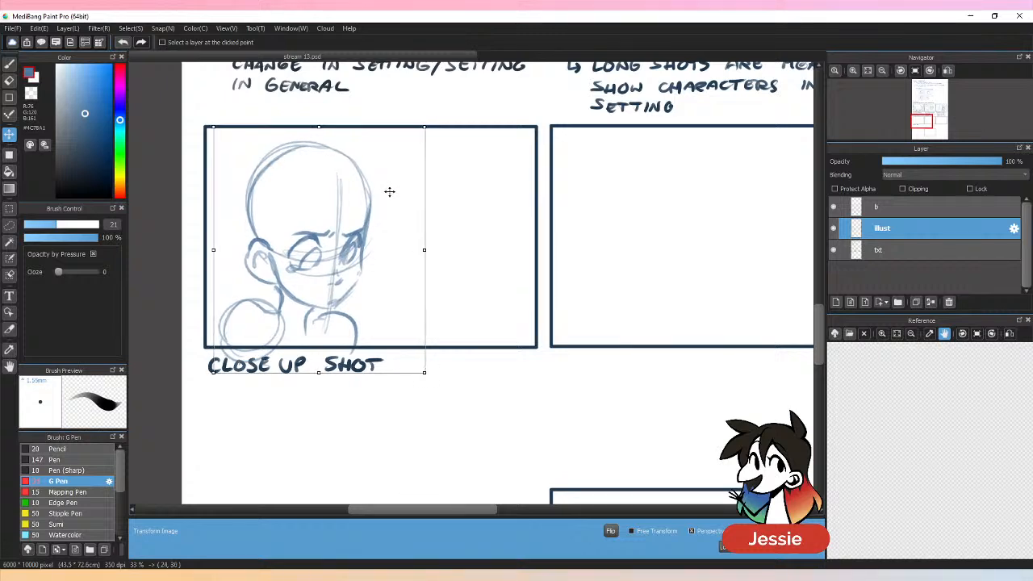
pyautogui.click(776, 551)
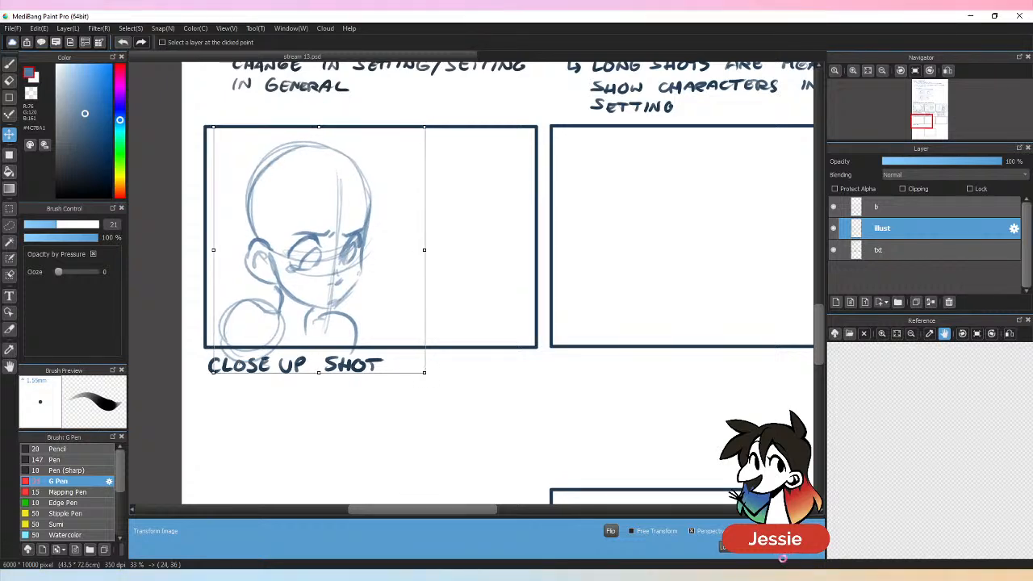
pyautogui.hotkey('ctrl', 'd')
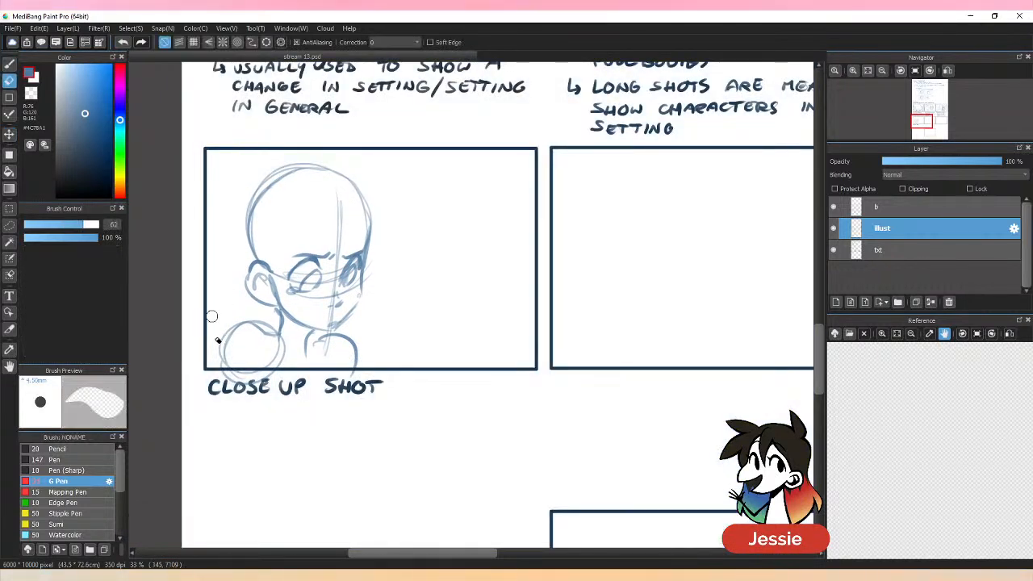
# Step: Erase the shoulder lines that spill past the close-up panel's lower border and return to the brush
pyautogui.press('e')
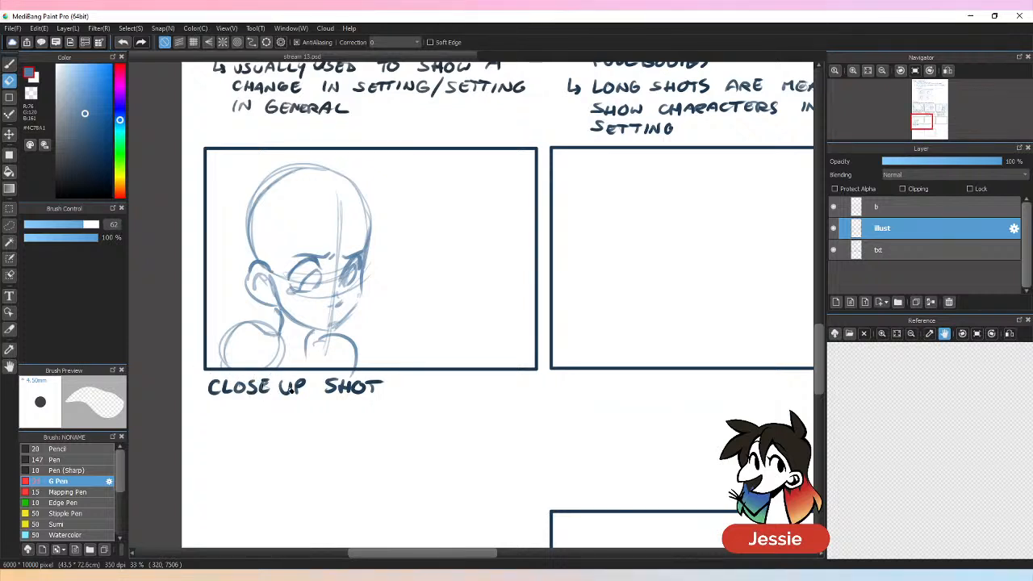
pyautogui.press('b')
pyautogui.press('e')
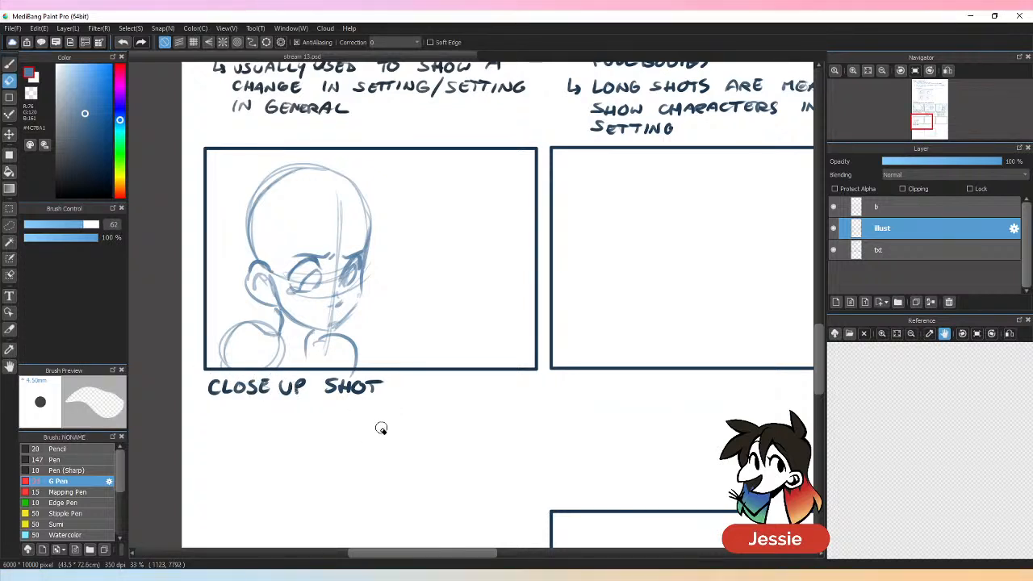
pyautogui.press('b')
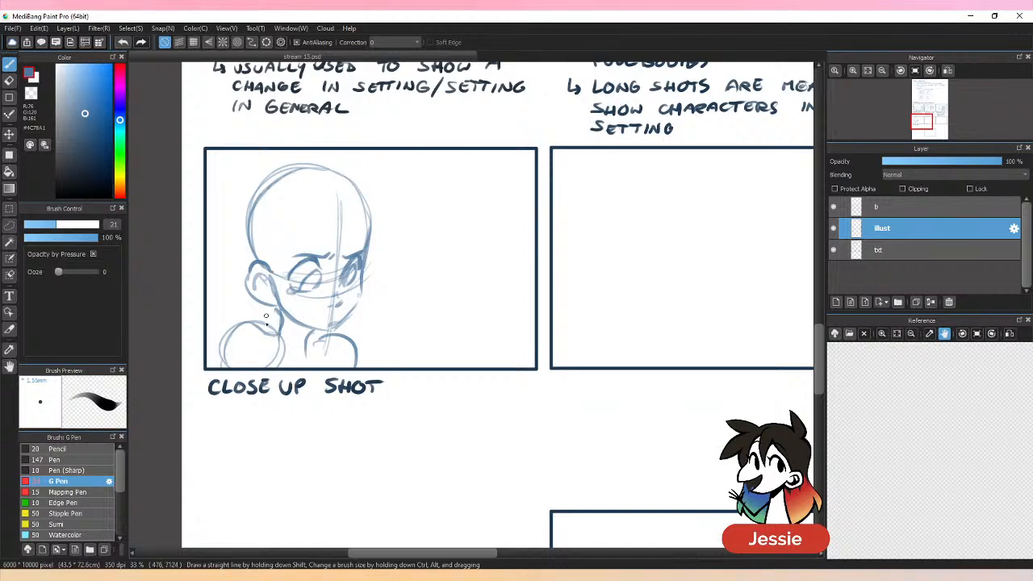
# Step: Reinforce the shoulder outlines and shade the neck beneath the character's jaw
pyautogui.moveTo(263, 331)
pyautogui.mouseDown()
pyautogui.moveTo(232, 334)
pyautogui.moveTo(214, 365)
pyautogui.moveTo(247, 326)
pyautogui.mouseUp()
pyautogui.moveTo(310, 340); pyautogui.dragTo(359, 360)
pyautogui.moveTo(279, 297)
pyautogui.mouseDown()
pyautogui.moveTo(286, 331)
pyautogui.moveTo(300, 339)
pyautogui.moveTo(298, 324)
pyautogui.moveTo(318, 335)
pyautogui.moveTo(337, 326)
pyautogui.mouseUp()
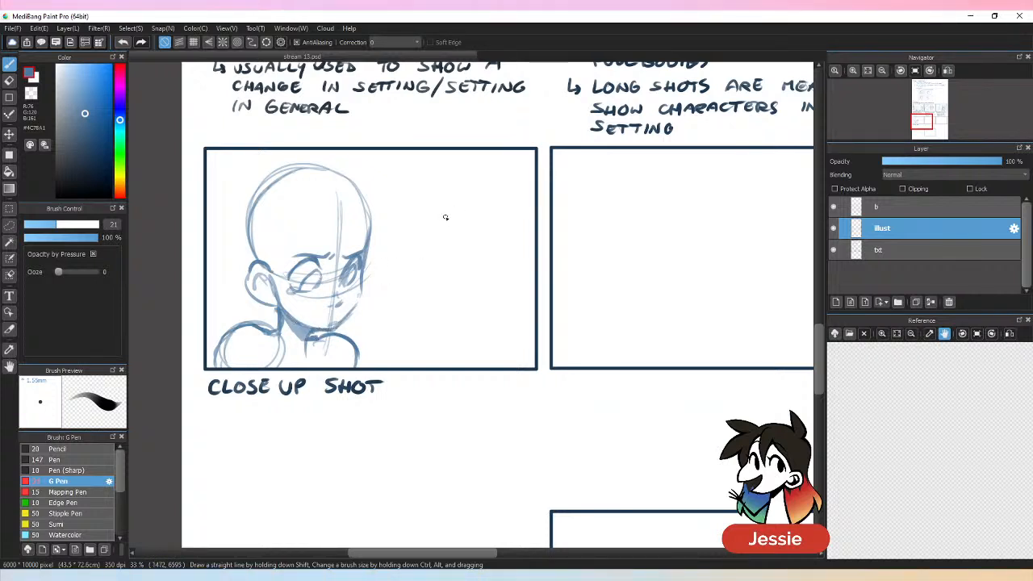
# Step: Erase and redraw the character's nose and mouth, refine the eyes and cheek outline, and save the file
pyautogui.press('e')
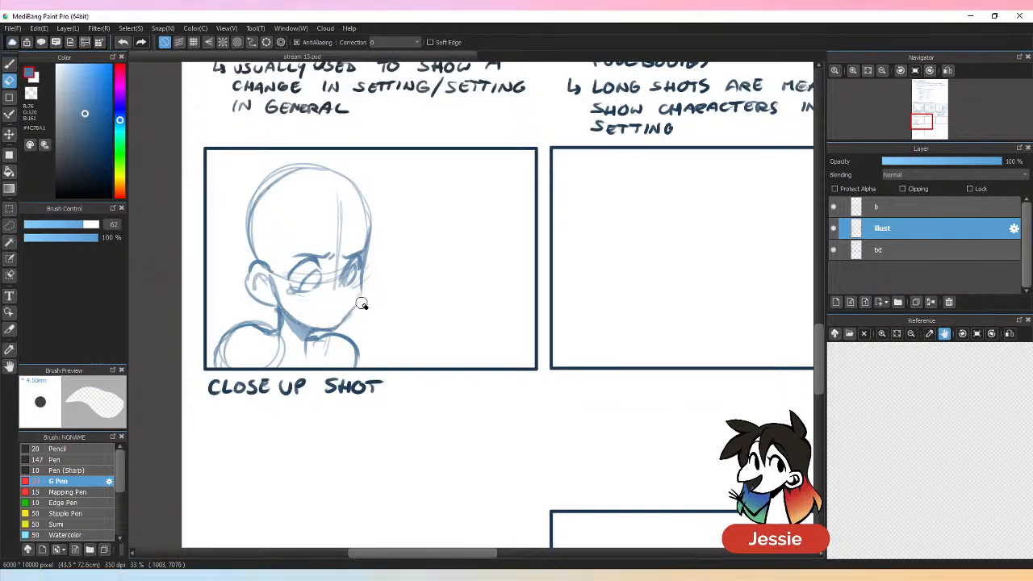
pyautogui.press('b')
pyautogui.moveTo(345, 288)
pyautogui.mouseDown()
pyautogui.moveTo(353, 275)
pyautogui.moveTo(315, 287)
pyautogui.moveTo(320, 273)
pyautogui.moveTo(300, 287)
pyautogui.moveTo(321, 271)
pyautogui.moveTo(341, 305)
pyautogui.mouseUp()
pyautogui.press('e')
pyautogui.press('b')
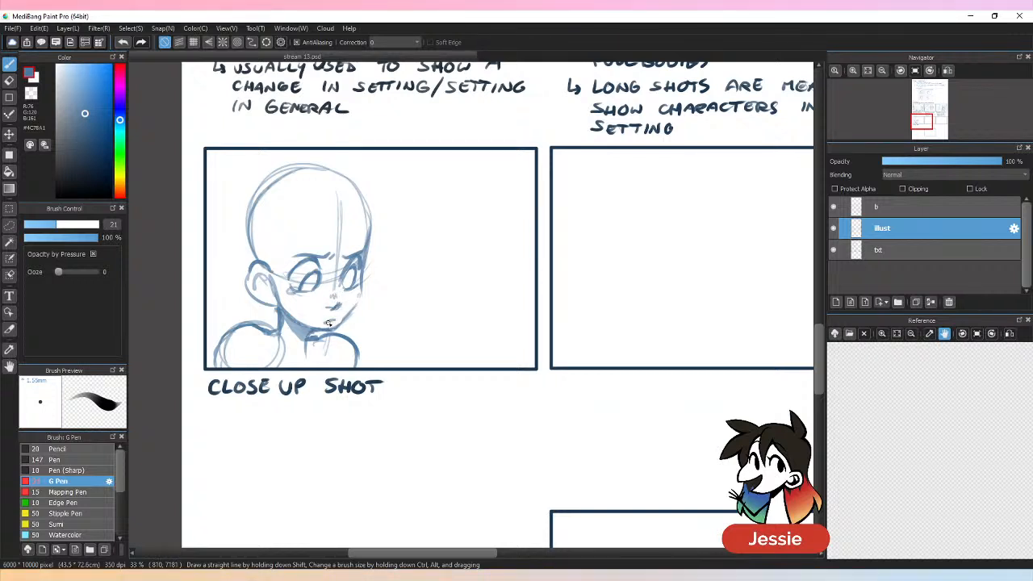
pyautogui.moveTo(326, 323); pyautogui.dragTo(365, 294)
pyautogui.moveTo(371, 255); pyautogui.dragTo(363, 293)
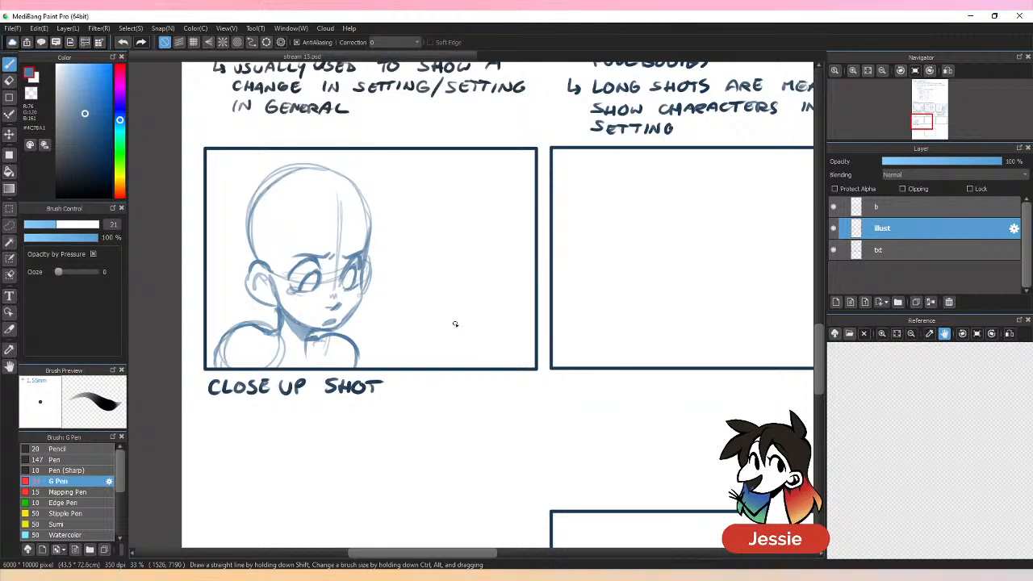
pyautogui.hotkey('ctrl', '-')
pyautogui.hotkey('ctrl', '+')
pyautogui.hotkey('ctrl', '+')
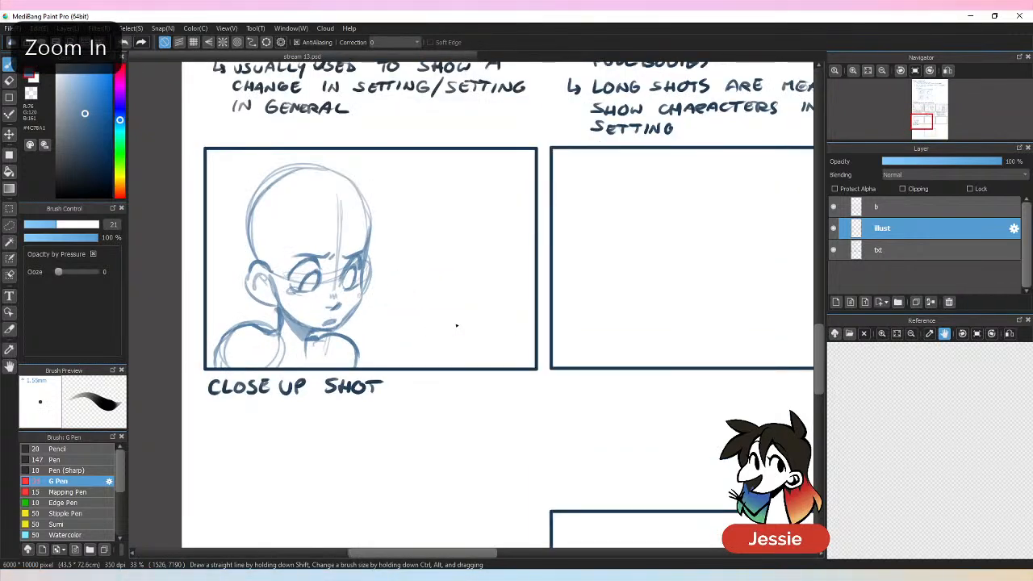
pyautogui.hotkey('ctrl', 's')
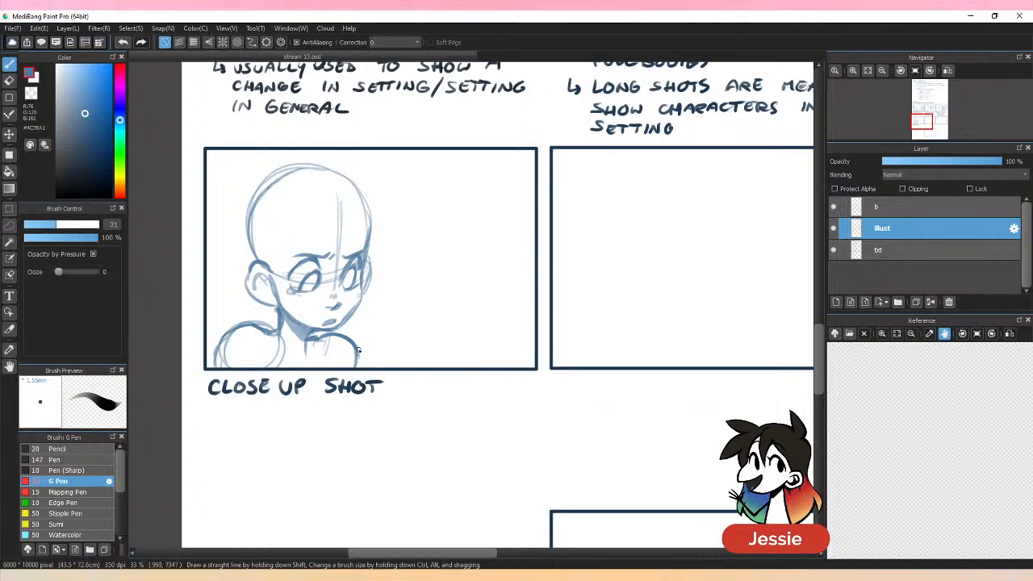
# Step: Sketch two stacked oval speech bubbles beside the character, with a tail toward the head and a connector between them
pyautogui.moveTo(357, 346); pyautogui.dragTo(362, 363)
pyautogui.moveTo(444, 202); pyautogui.dragTo(435, 260)
pyautogui.moveTo(422, 210)
pyautogui.mouseDown()
pyautogui.moveTo(477, 250)
pyautogui.moveTo(410, 240)
pyautogui.moveTo(386, 210)
pyautogui.mouseUp()
pyautogui.moveTo(451, 260)
pyautogui.mouseDown()
pyautogui.moveTo(463, 292)
pyautogui.moveTo(404, 323)
pyautogui.mouseUp()
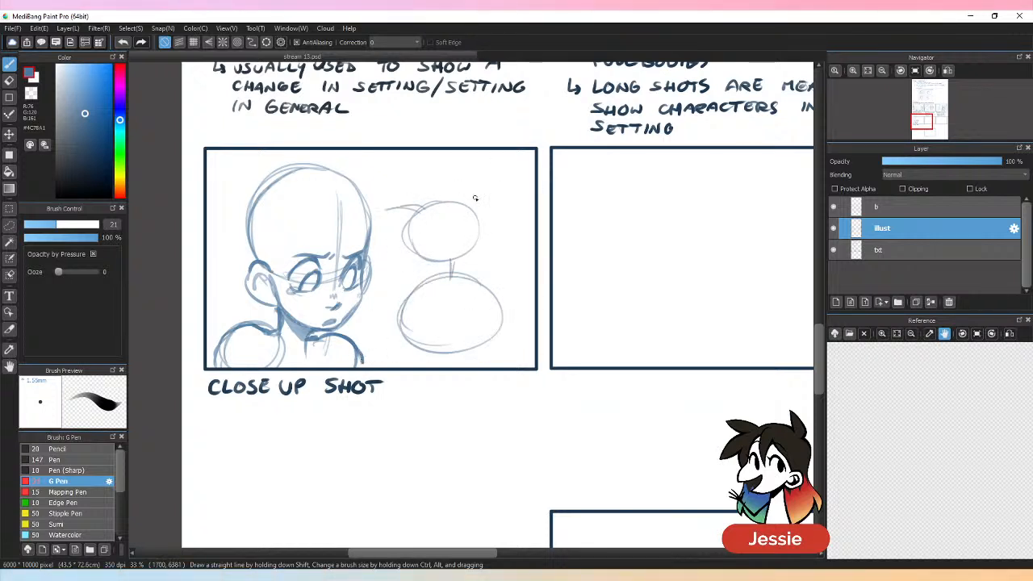
pyautogui.moveTo(433, 204)
pyautogui.mouseDown()
pyautogui.moveTo(473, 199)
pyautogui.moveTo(504, 225)
pyautogui.moveTo(460, 259)
pyautogui.moveTo(381, 207)
pyautogui.moveTo(471, 213)
pyautogui.mouseUp()
pyautogui.press('e')
pyautogui.moveTo(455, 260); pyautogui.dragTo(458, 279)
pyautogui.press('b')
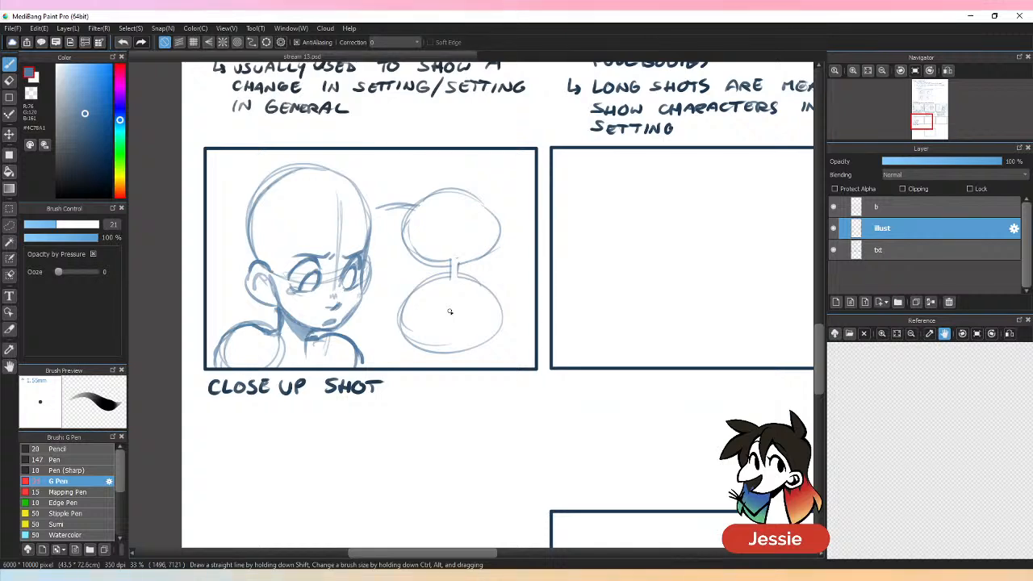
# Step: Sample the dark navy of the existing lettering as the pen colour and switch to the txt layer
pyautogui.moveTo(664, 277); pyautogui.dragTo(336, 444)
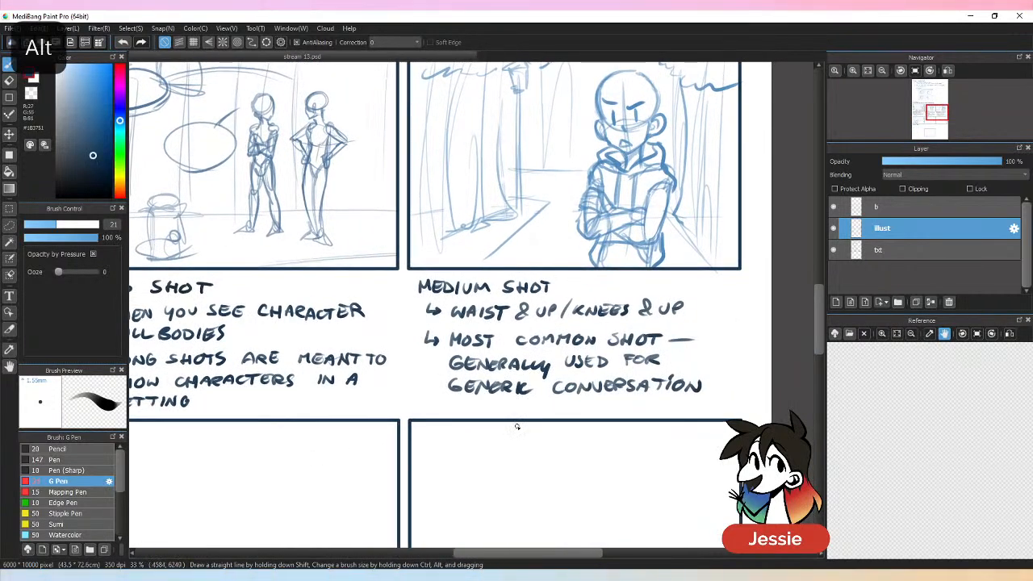
pyautogui.hotkey('ctrl', '-')
pyautogui.moveTo(174, 422); pyautogui.dragTo(598, 190)
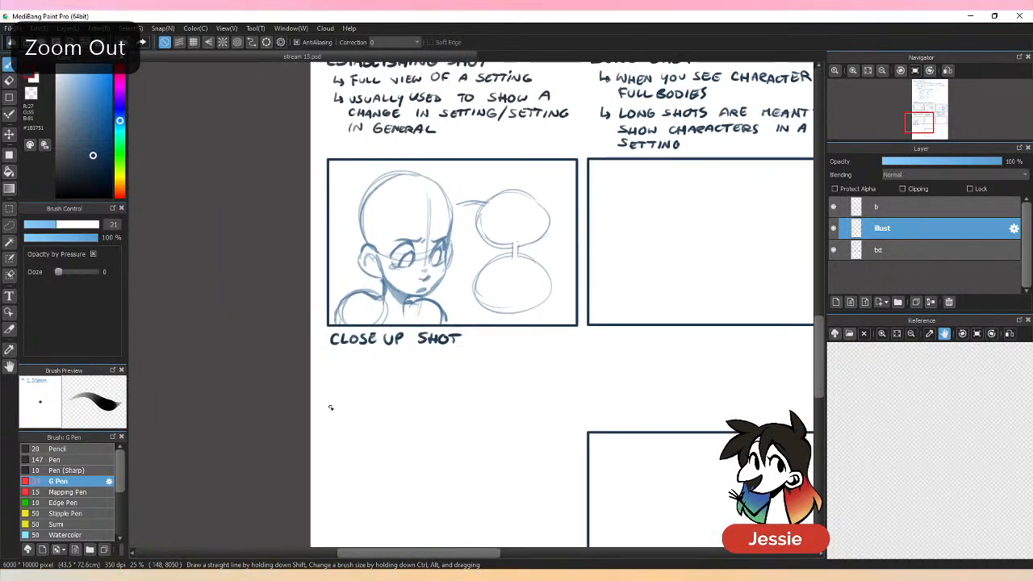
pyautogui.hotkey('ctrl', '+')
pyautogui.click(916, 256)
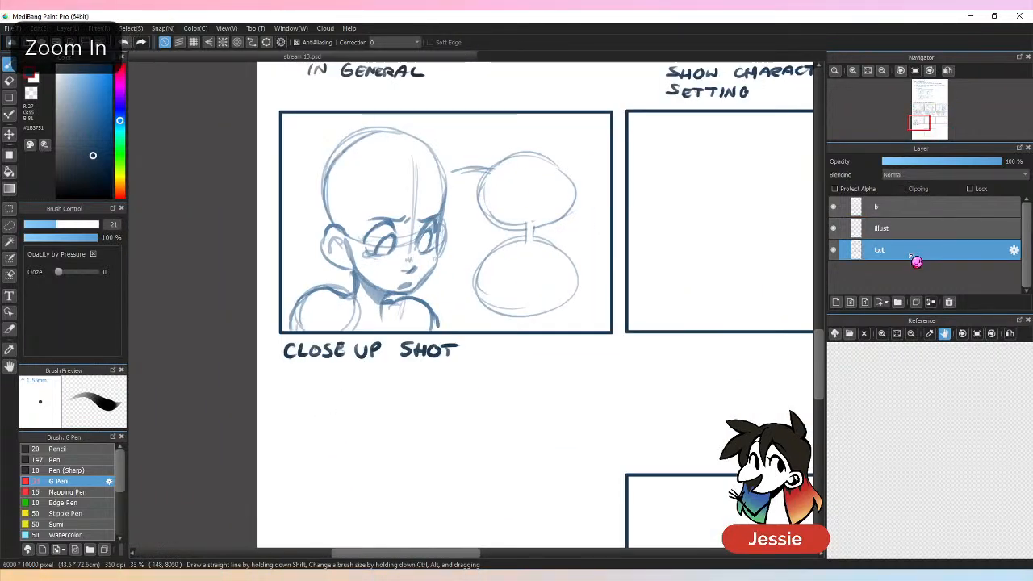
# Step: Write the arrowed note "SHOULDERS & UP" beneath the close-up shot caption, undoing faulty strokes, and save the file
pyautogui.moveTo(290, 371)
pyautogui.mouseDown()
pyautogui.moveTo(407, 380)
pyautogui.moveTo(408, 390)
pyautogui.moveTo(387, 380)
pyautogui.moveTo(483, 385)
pyautogui.moveTo(487, 373)
pyautogui.mouseUp()
pyautogui.hotkey('ctrl', 'z')
pyautogui.hotkey('ctrl', 'z')
pyautogui.hotkey('ctrl', 'z')
pyautogui.hotkey('ctrl', 'z')
pyautogui.hotkey('ctrl', 'z')
pyautogui.hotkey('ctrl', 'z')
pyautogui.moveTo(489, 384); pyautogui.dragTo(497, 376)
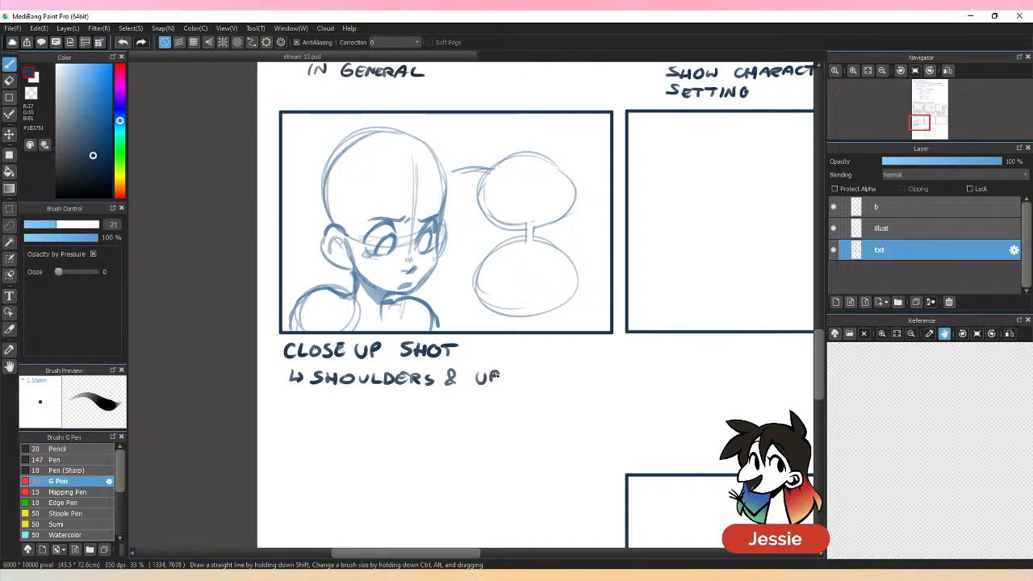
pyautogui.hotkey('ctrl', 's')
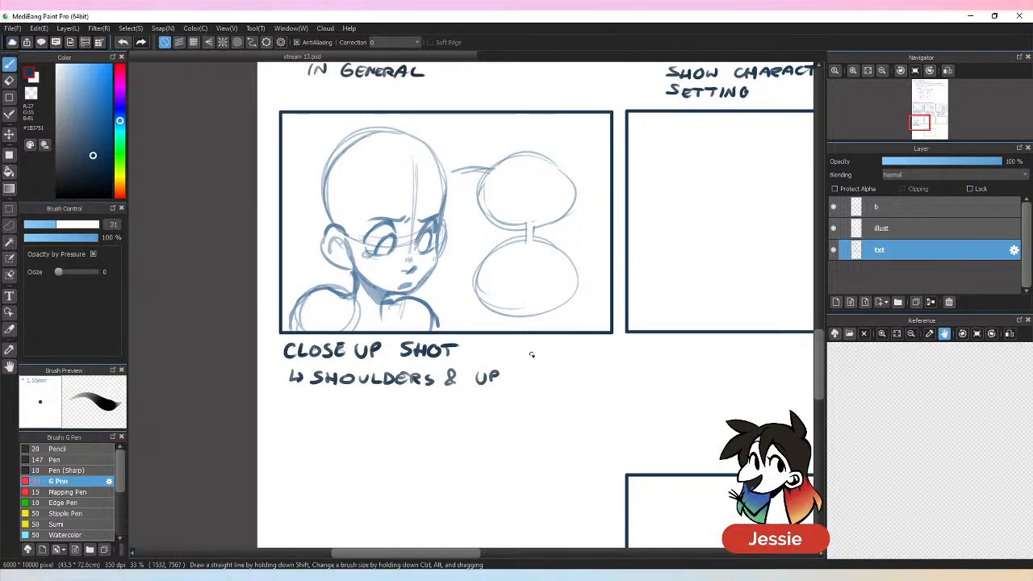
pyautogui.moveTo(652, 385); pyautogui.dragTo(492, 438)
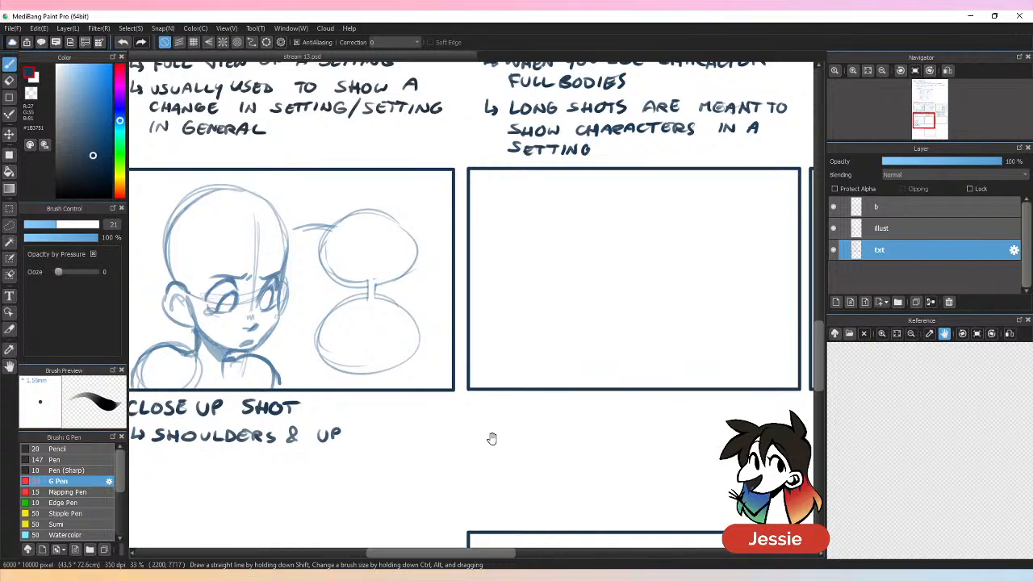
# Step: Write the second arrowed note "USUALLY USED TO CONVEY EMOTION" beneath "SHOULDERS & UP", undoing faulty strokes
pyautogui.moveTo(491, 438); pyautogui.dragTo(551, 358)
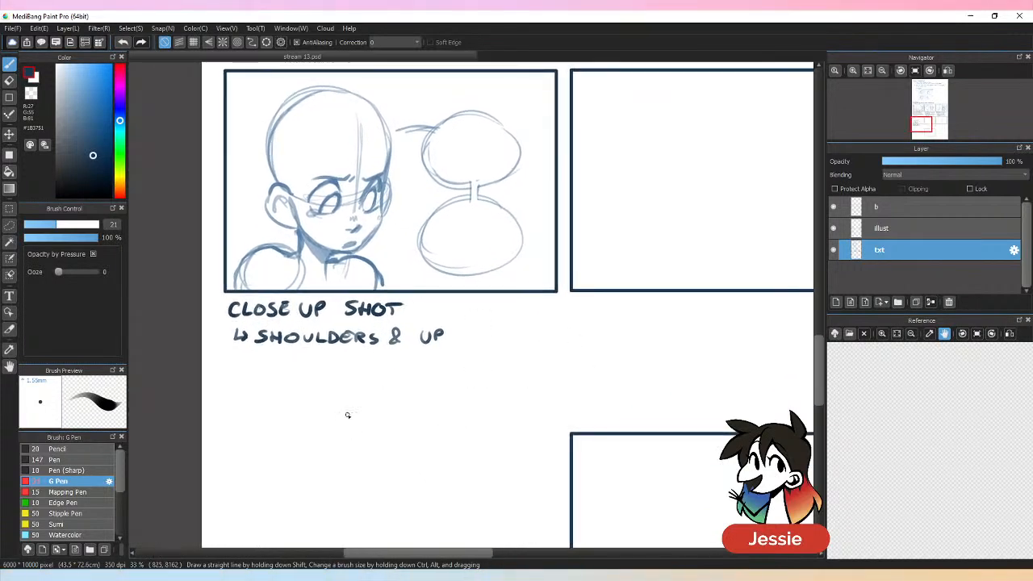
pyautogui.moveTo(233, 352); pyautogui.dragTo(246, 364)
pyautogui.moveTo(259, 361)
pyautogui.mouseDown()
pyautogui.moveTo(525, 362)
pyautogui.moveTo(260, 386)
pyautogui.moveTo(302, 388)
pyautogui.mouseUp()
pyautogui.hotkey('ctrl', 'z')
pyautogui.hotkey('ctrl', 'z')
pyautogui.hotkey('ctrl', 'z')
pyautogui.hotkey('ctrl', 'z')
pyautogui.hotkey('ctrl', 'z')
pyautogui.hotkey('ctrl', 'z')
pyautogui.hotkey('ctrl', 'z')
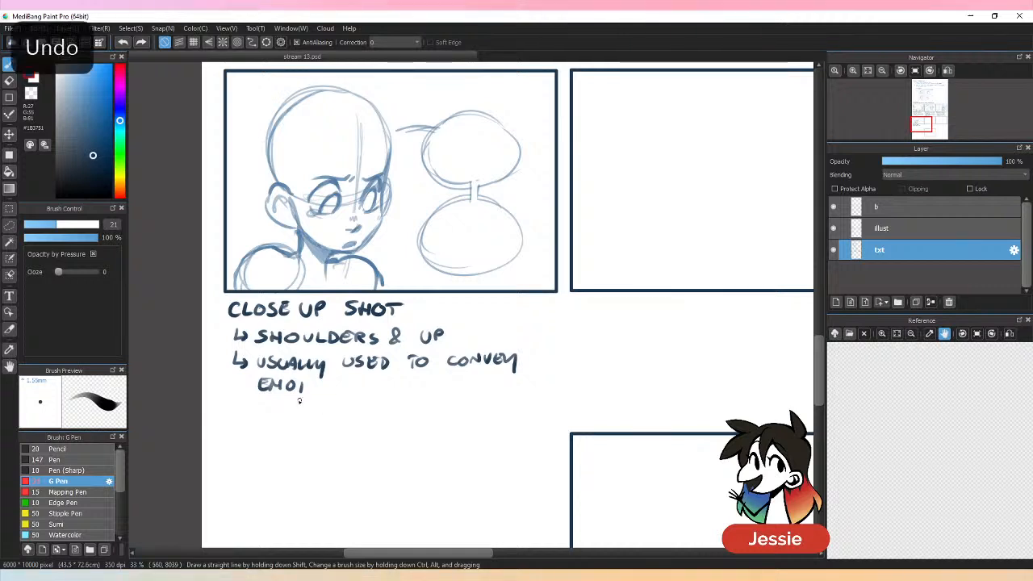
pyautogui.moveTo(265, 380); pyautogui.dragTo(349, 381)
# Step: Letter the word "EXTREME" beneath the empty panel beside the close-up shot panel
pyautogui.hotkey('ctrl', '-')
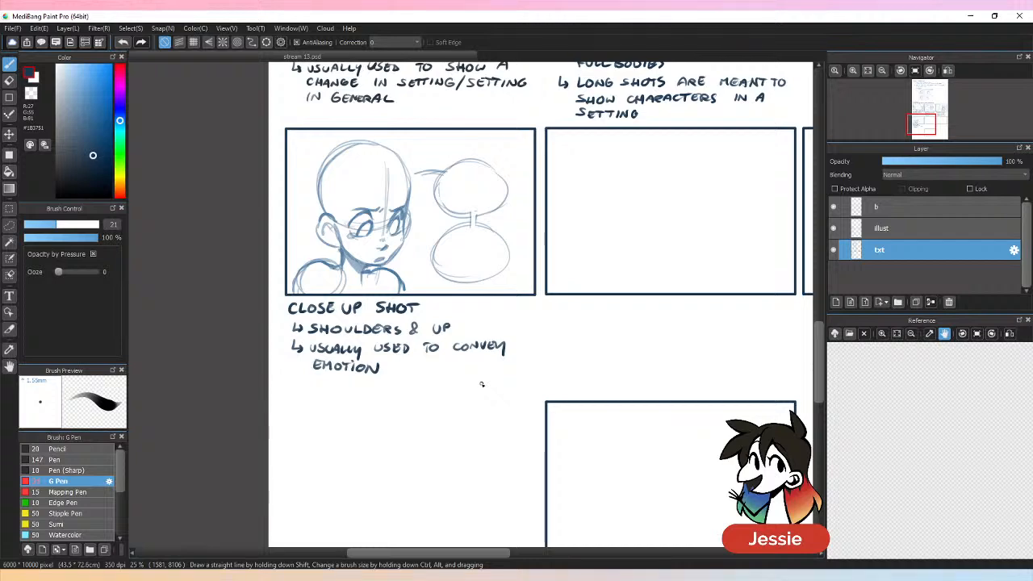
pyautogui.moveTo(676, 314); pyautogui.dragTo(583, 372)
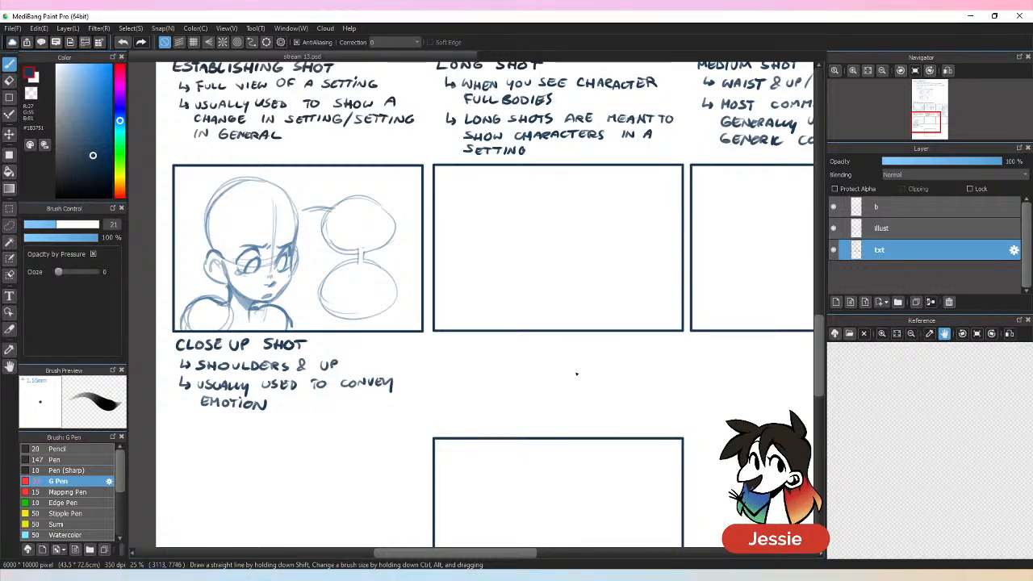
pyautogui.moveTo(674, 379)
pyautogui.mouseDown()
pyautogui.moveTo(482, 487)
pyautogui.moveTo(678, 341)
pyautogui.moveTo(656, 374)
pyautogui.mouseUp()
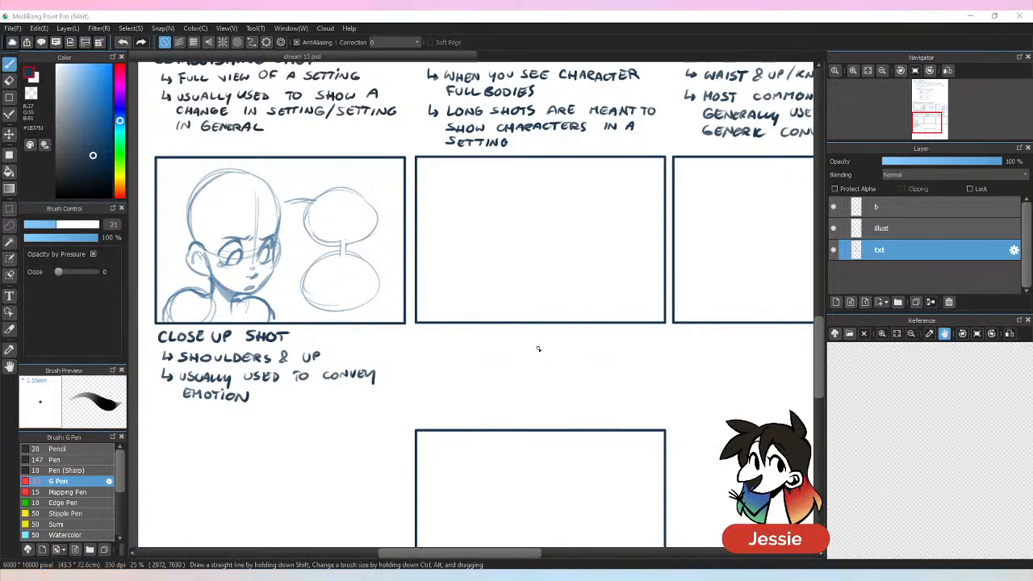
pyautogui.hotkey('ctrl', '+')
pyautogui.hotkey('ctrl', '+')
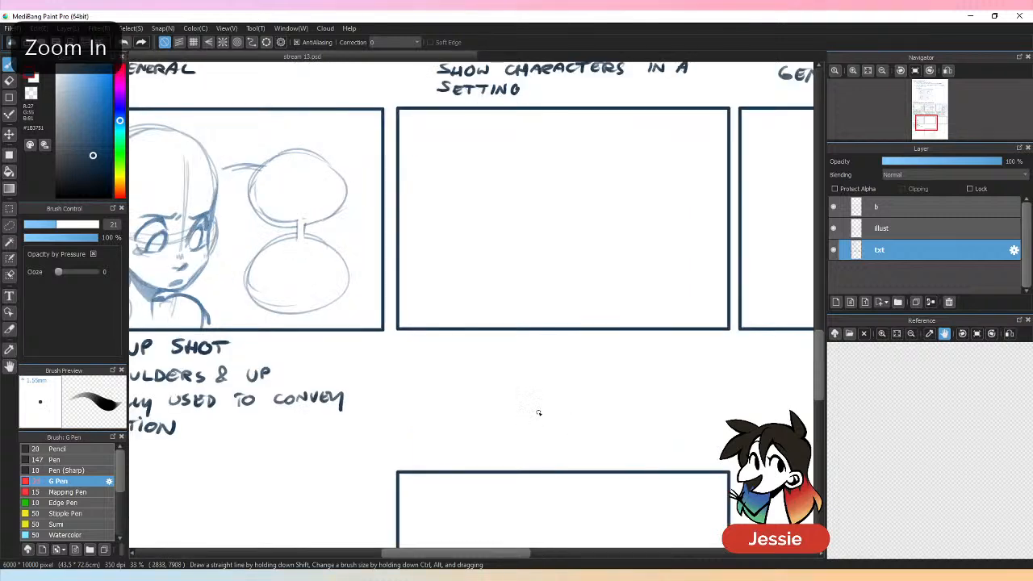
pyautogui.moveTo(492, 393); pyautogui.dragTo(473, 348)
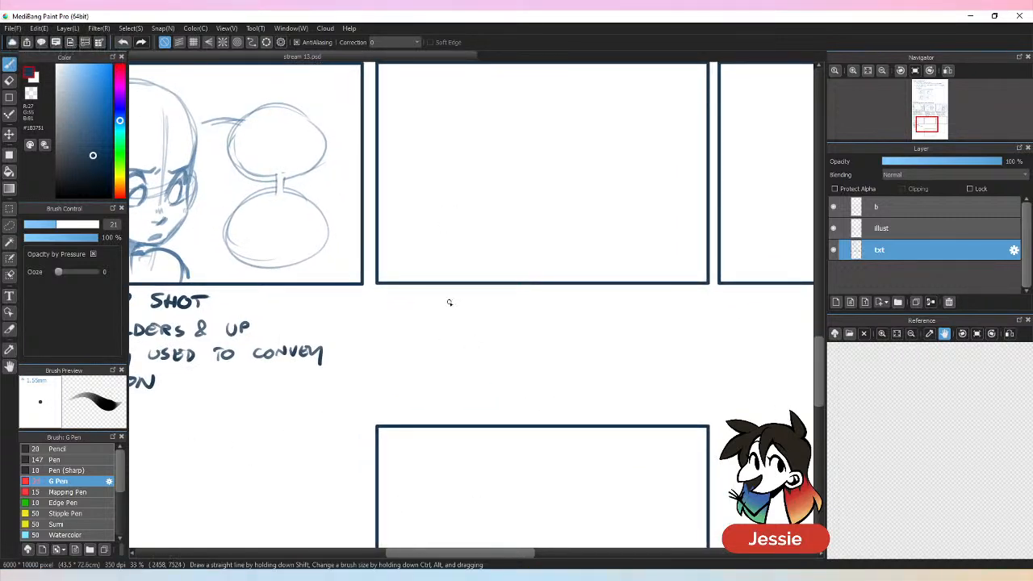
pyautogui.moveTo(387, 292)
pyautogui.mouseDown()
pyautogui.moveTo(412, 304)
pyautogui.moveTo(489, 305)
pyautogui.mouseUp()
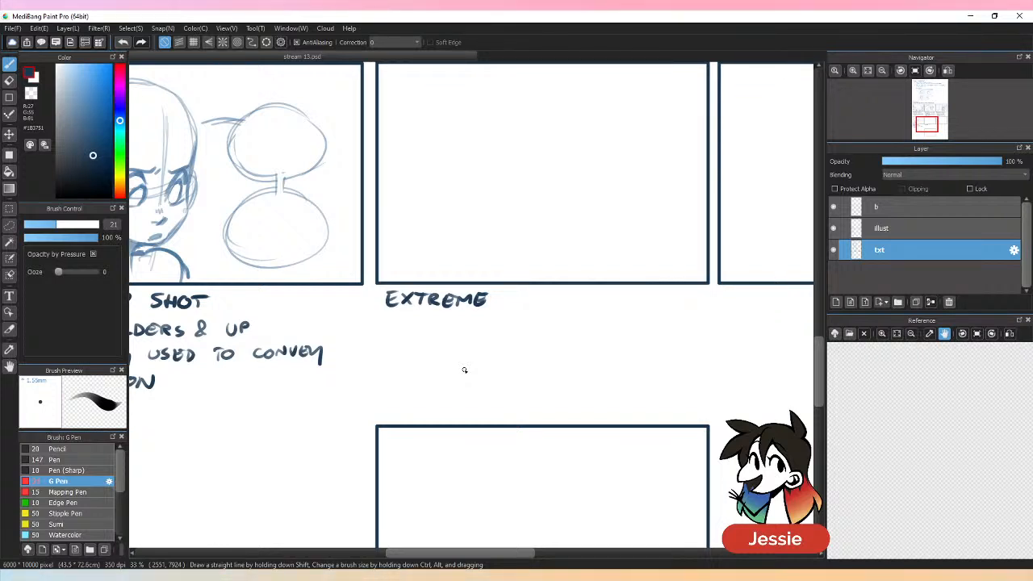
# Step: Redraw the last letter of "EXTREME" and complete the caption with "CLOSE UP"
pyautogui.moveTo(536, 359); pyautogui.dragTo(448, 311)
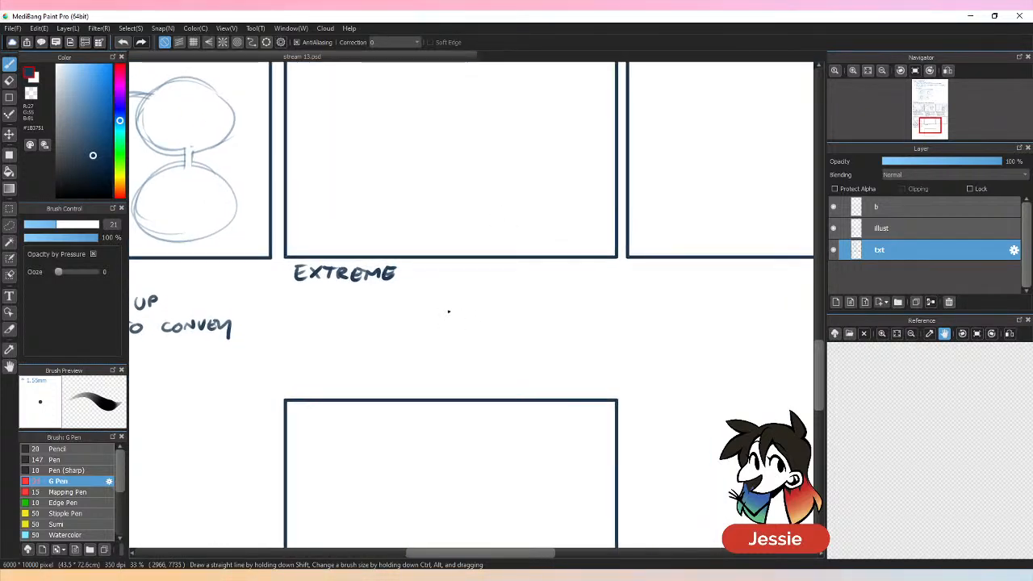
pyautogui.press('e')
pyautogui.moveTo(385, 265); pyautogui.dragTo(393, 278)
pyautogui.press('b')
pyautogui.moveTo(385, 274); pyautogui.dragTo(412, 279)
pyautogui.moveTo(425, 268)
pyautogui.mouseDown()
pyautogui.moveTo(434, 280)
pyautogui.moveTo(473, 280)
pyautogui.mouseUp()
pyautogui.hotkey('ctrl', 'z')
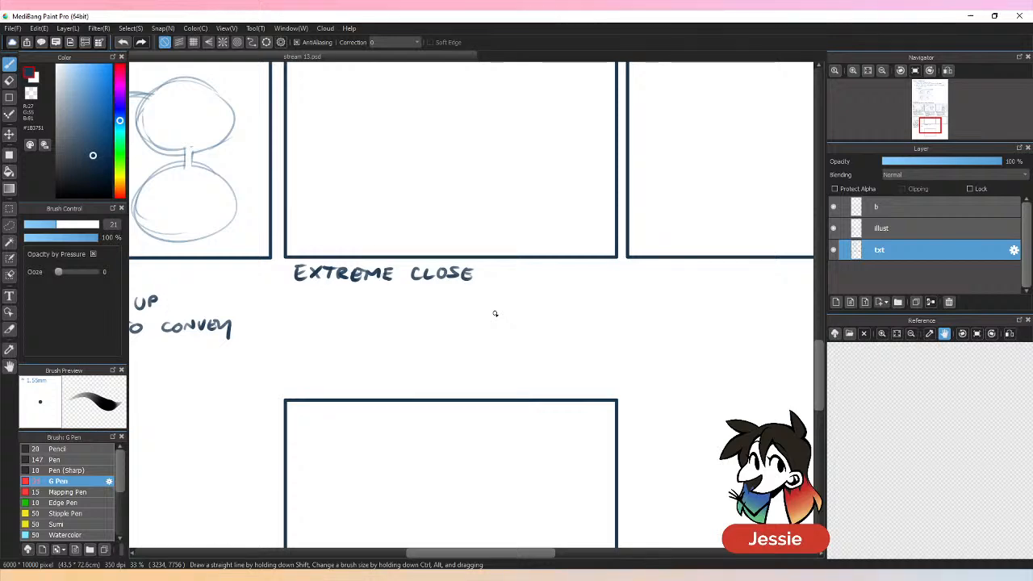
pyautogui.moveTo(482, 267); pyautogui.dragTo(509, 272)
# Step: Prepare the G Pen for sketching on the illust layer, in lighter blue #5E91BF at brush size 26
pyautogui.moveTo(543, 222); pyautogui.dragTo(513, 355)
pyautogui.click(91, 100)
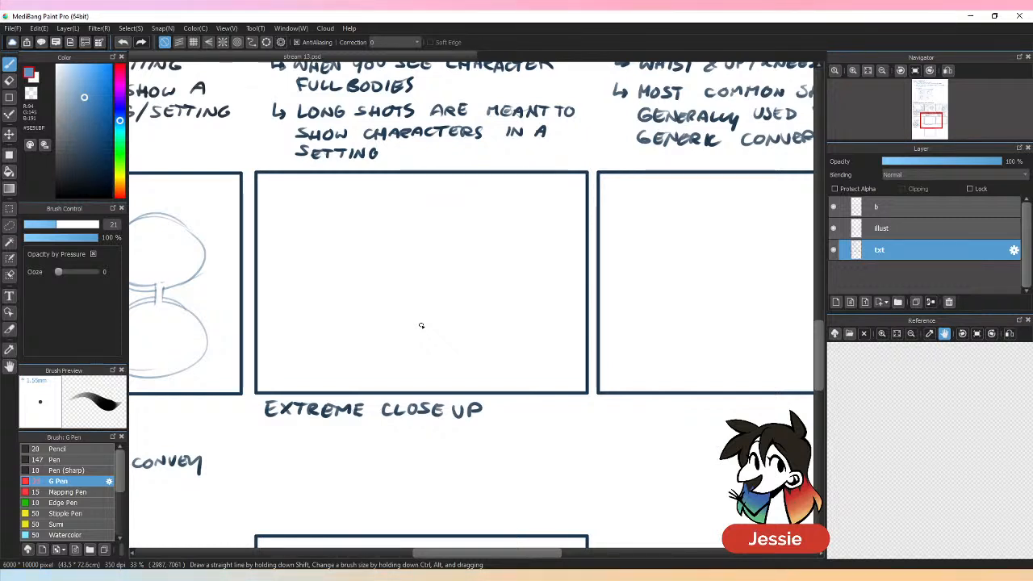
pyautogui.click(898, 228)
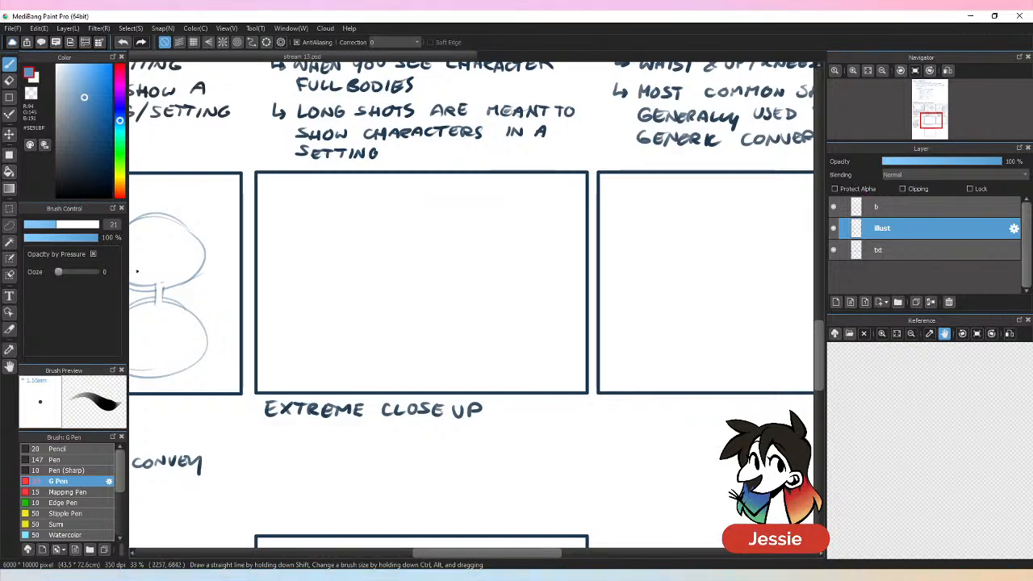
pyautogui.click(68, 224)
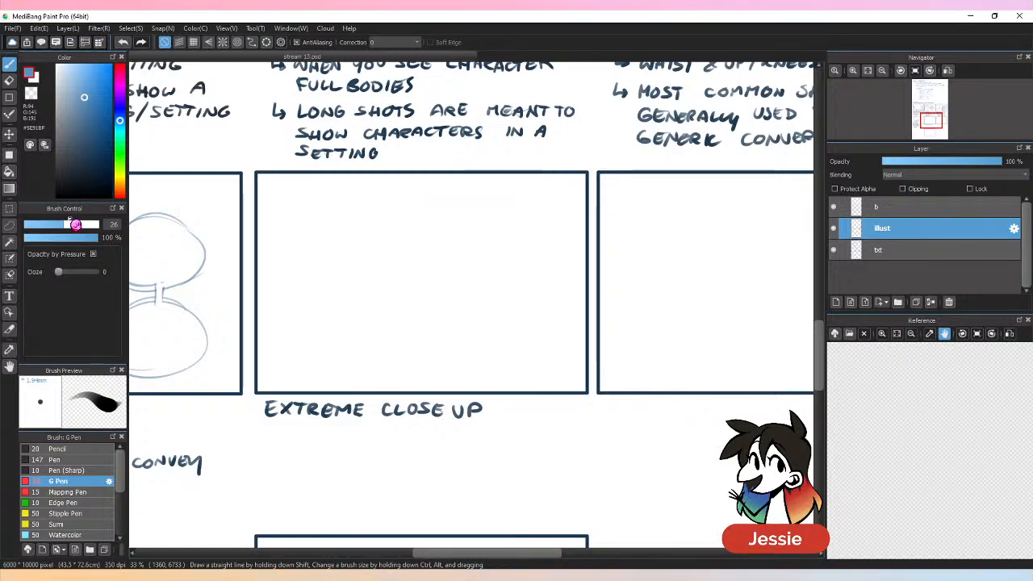
# Step: Sketch a large head circle in the extreme close-up panel, erasing its rough upper-left strokes and redrawing that edge
pyautogui.moveTo(450, 197)
pyautogui.mouseDown()
pyautogui.moveTo(420, 263)
pyautogui.moveTo(429, 286)
pyautogui.mouseUp()
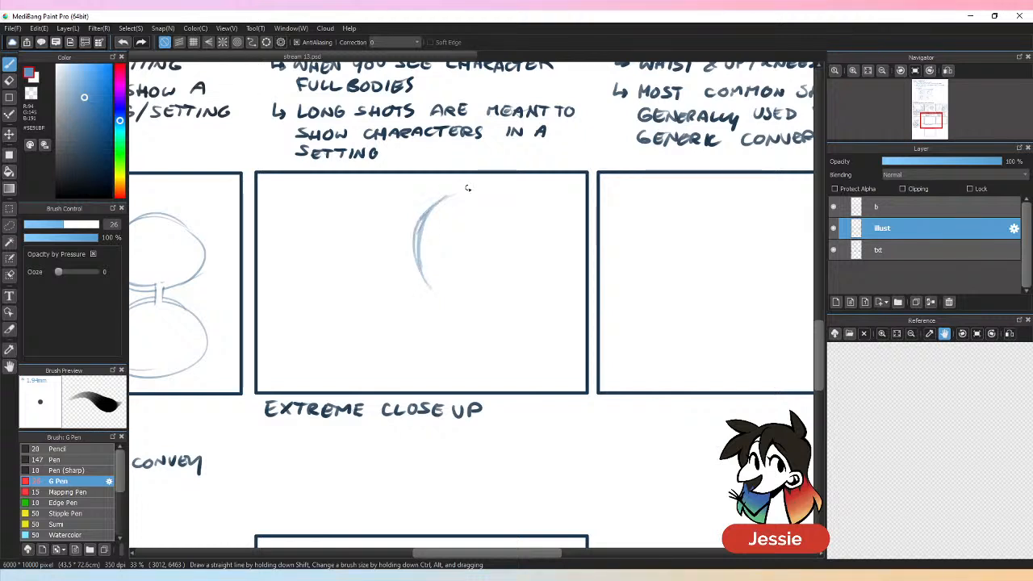
pyautogui.moveTo(486, 185)
pyautogui.mouseDown()
pyautogui.moveTo(425, 280)
pyautogui.moveTo(445, 193)
pyautogui.moveTo(490, 184)
pyautogui.mouseUp()
pyautogui.moveTo(502, 177)
pyautogui.mouseDown()
pyautogui.moveTo(434, 190)
pyautogui.moveTo(426, 302)
pyautogui.moveTo(527, 171)
pyautogui.moveTo(428, 307)
pyautogui.moveTo(545, 191)
pyautogui.moveTo(557, 306)
pyautogui.mouseUp()
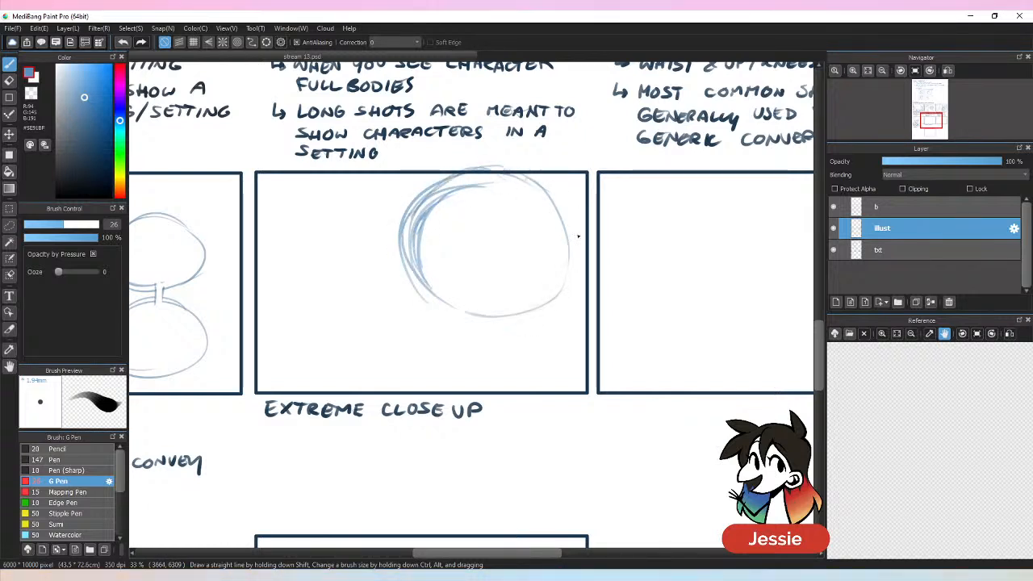
pyautogui.press('e')
pyautogui.moveTo(461, 185)
pyautogui.mouseDown()
pyautogui.moveTo(422, 259)
pyautogui.moveTo(458, 192)
pyautogui.moveTo(486, 184)
pyautogui.mouseUp()
pyautogui.moveTo(486, 184); pyautogui.dragTo(422, 299)
pyautogui.press('b')
pyautogui.moveTo(491, 159); pyautogui.dragTo(401, 265)
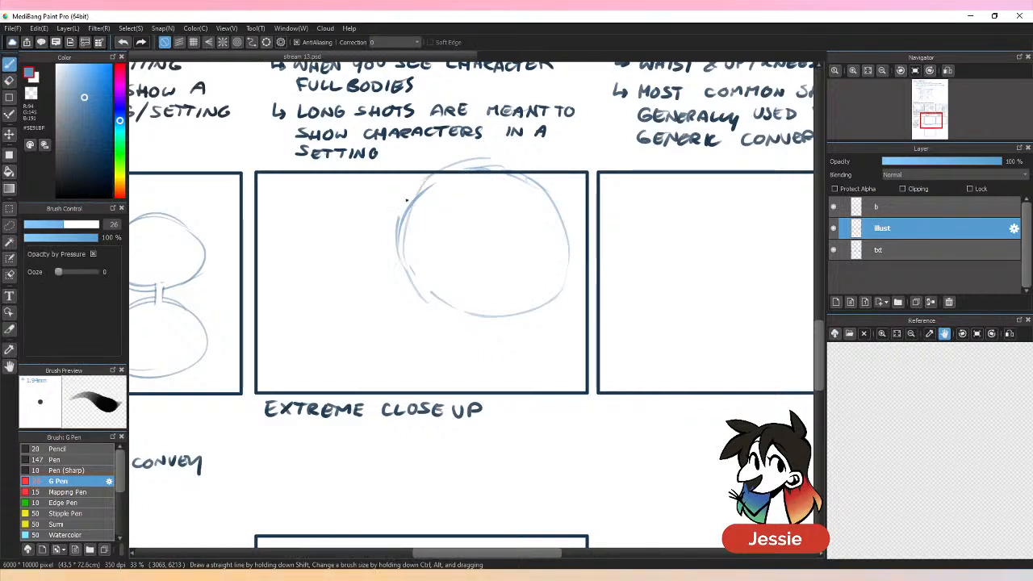
# Step: Sketch a large circle for the head in the Extreme Close Up panel, extending past its upper border, and erase stray inner strokes
pyautogui.moveTo(406, 200); pyautogui.dragTo(480, 155)
pyautogui.moveTo(462, 160)
pyautogui.mouseDown()
pyautogui.moveTo(533, 158)
pyautogui.moveTo(575, 242)
pyautogui.moveTo(561, 301)
pyautogui.mouseUp()
pyautogui.press('e')
pyautogui.moveTo(556, 237)
pyautogui.mouseDown()
pyautogui.moveTo(528, 185)
pyautogui.moveTo(471, 166)
pyautogui.moveTo(429, 187)
pyautogui.moveTo(407, 299)
pyautogui.mouseUp()
pyautogui.press('p')
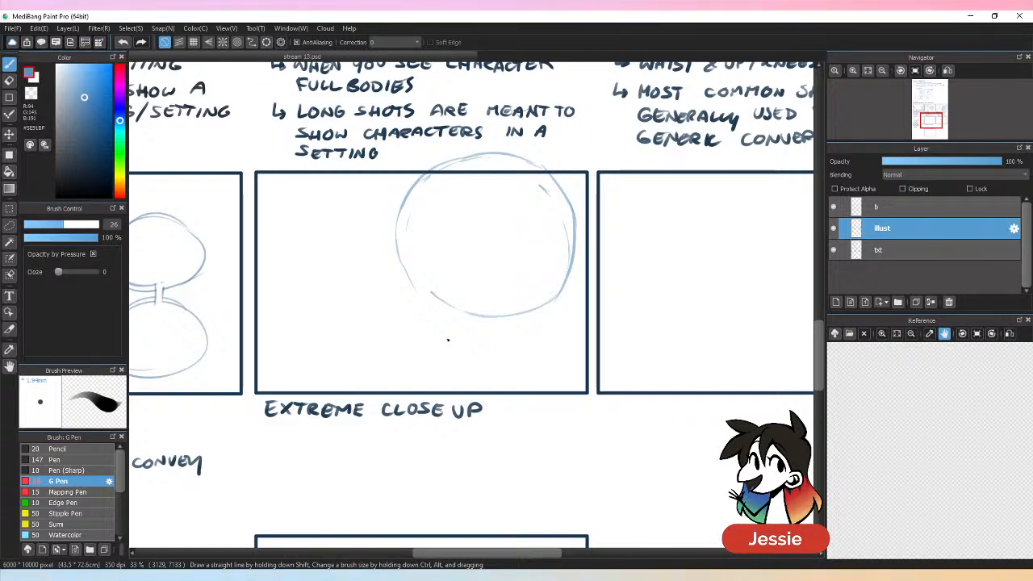
pyautogui.moveTo(399, 211); pyautogui.dragTo(481, 317)
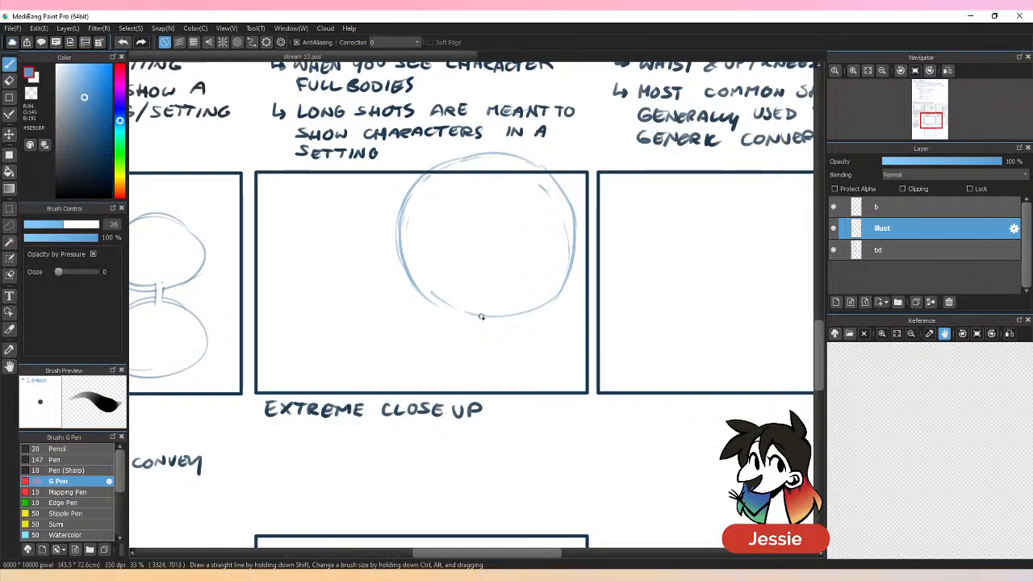
# Step: Sketch the sides of the face and the jaw tapering to a pointed chin below the panel, then trim the stray line under the chin
pyautogui.moveTo(403, 202); pyautogui.dragTo(392, 304)
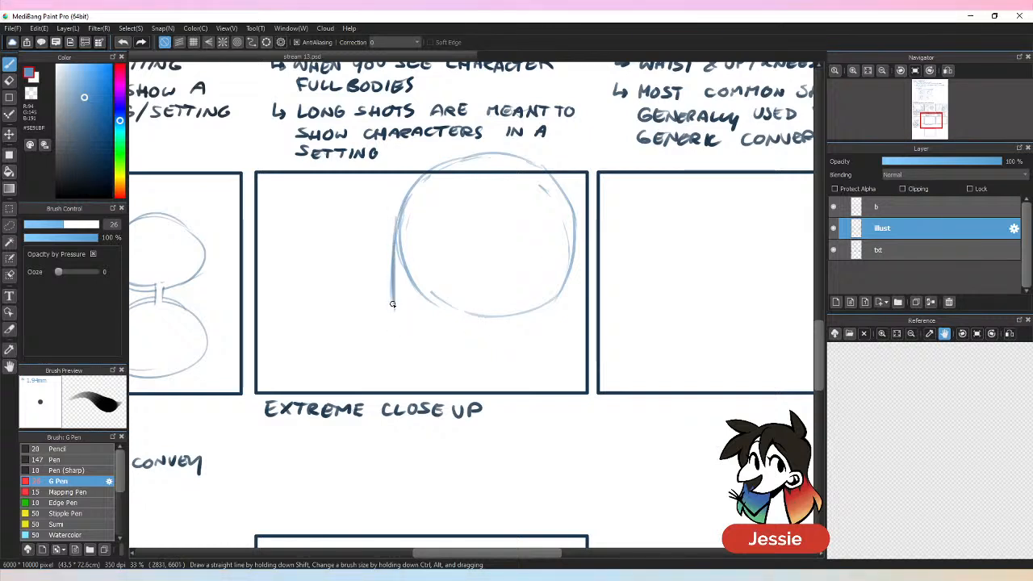
pyautogui.moveTo(395, 242)
pyautogui.mouseDown()
pyautogui.moveTo(394, 362)
pyautogui.moveTo(408, 392)
pyautogui.moveTo(440, 446)
pyautogui.moveTo(440, 423)
pyautogui.moveTo(478, 408)
pyautogui.mouseUp()
pyautogui.moveTo(559, 296)
pyautogui.mouseDown()
pyautogui.moveTo(516, 379)
pyautogui.moveTo(555, 302)
pyautogui.moveTo(537, 342)
pyautogui.mouseUp()
pyautogui.moveTo(575, 202); pyautogui.dragTo(544, 335)
pyautogui.moveTo(583, 236); pyautogui.dragTo(543, 339)
pyautogui.press('e')
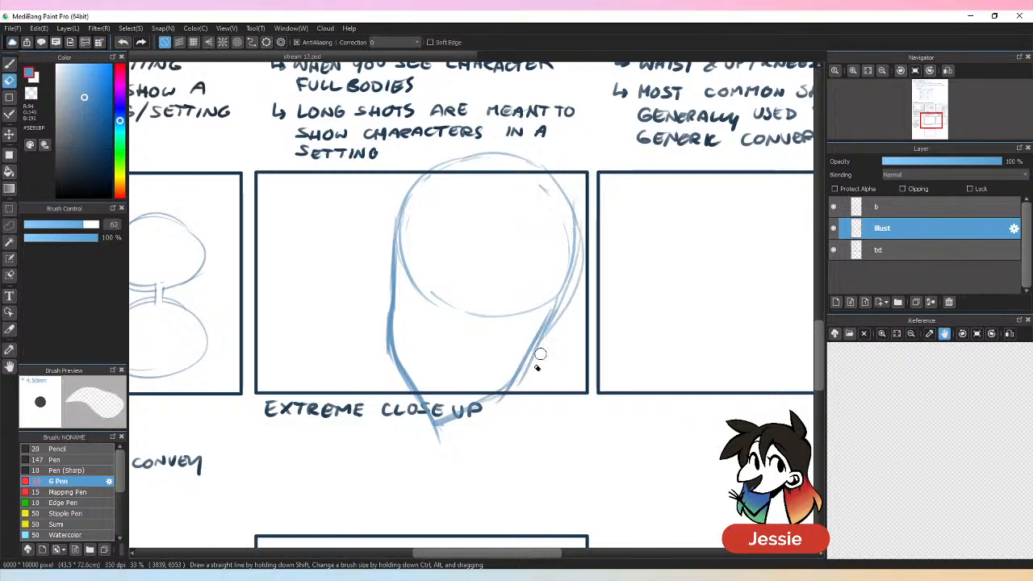
pyautogui.moveTo(507, 408); pyautogui.dragTo(438, 432)
pyautogui.press('b')
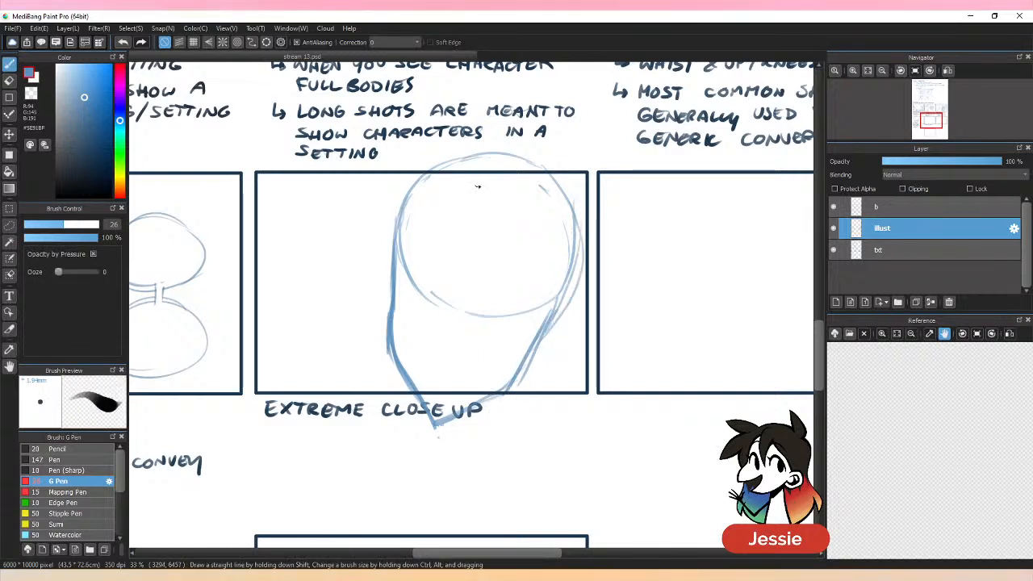
# Step: Add a slanted centre line down the face and curved horizontal guidelines across its lower half
pyautogui.moveTo(490, 172)
pyautogui.mouseDown()
pyautogui.moveTo(434, 446)
pyautogui.moveTo(443, 478)
pyautogui.mouseUp()
pyautogui.moveTo(415, 310); pyautogui.dragTo(520, 350)
pyautogui.moveTo(411, 297); pyautogui.dragTo(490, 330)
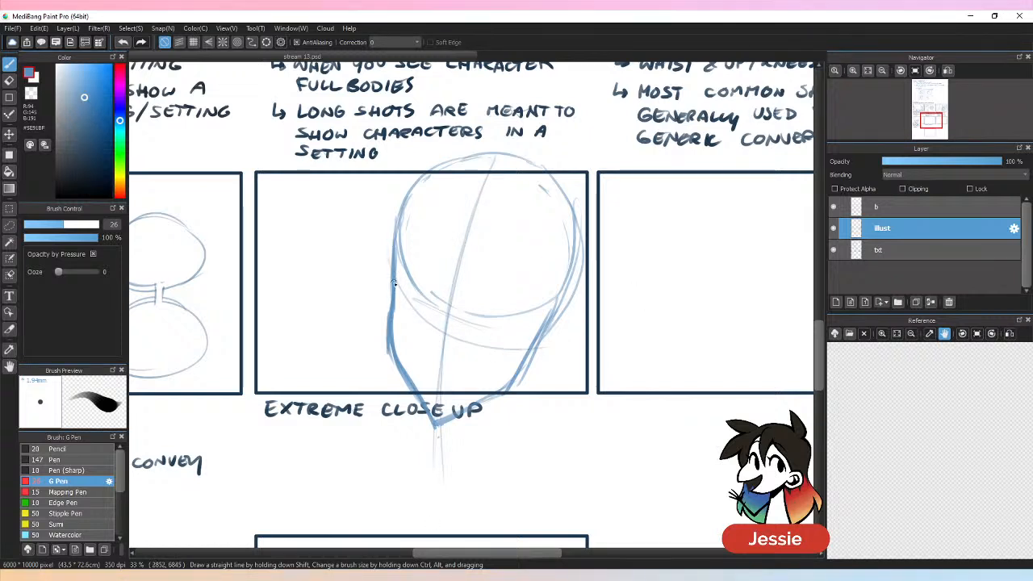
pyautogui.moveTo(398, 295); pyautogui.dragTo(526, 360)
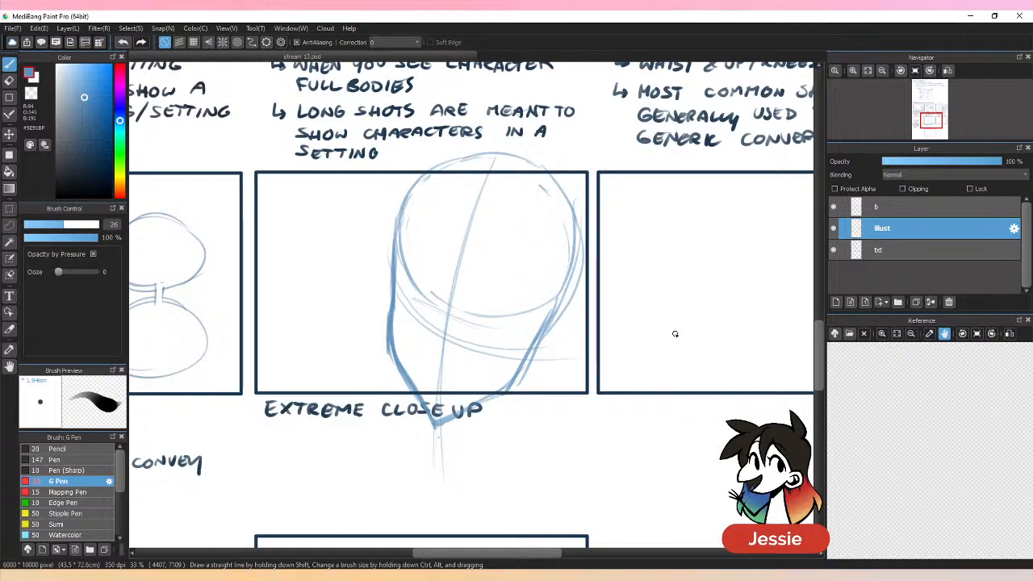
# Step: Sketch the outline of the ear on the right side of the head
pyautogui.moveTo(549, 324)
pyautogui.mouseDown()
pyautogui.moveTo(575, 297)
pyautogui.moveTo(583, 335)
pyautogui.mouseUp()
pyautogui.moveTo(525, 375); pyautogui.dragTo(543, 367)
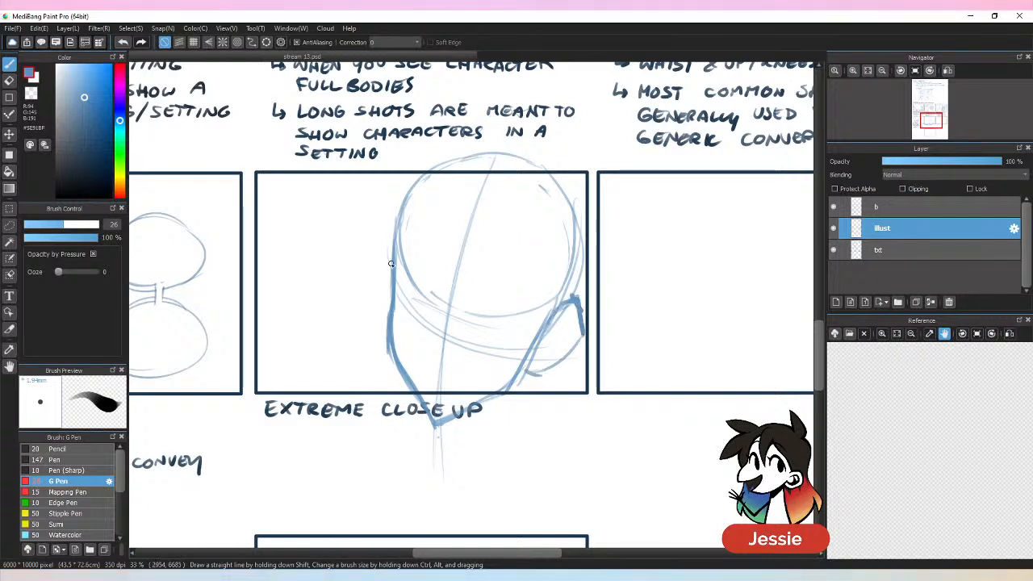
pyautogui.moveTo(396, 233); pyautogui.dragTo(368, 270)
pyautogui.moveTo(373, 278); pyautogui.dragTo(385, 327)
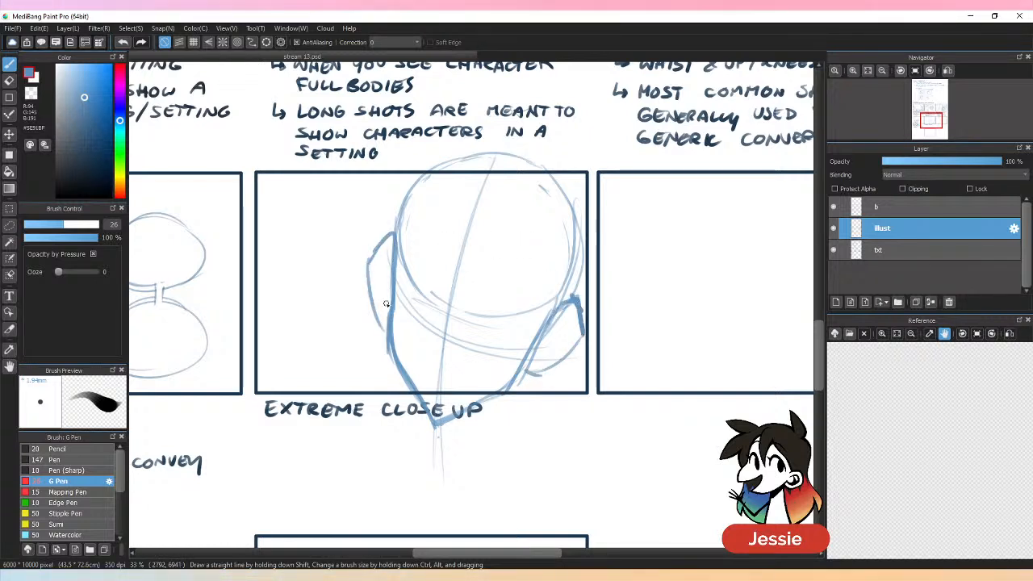
pyautogui.hotkey('ctrl', 'z')
pyautogui.hotkey('ctrl', 'z')
# Step: Sketch a narrow curved ear on the left side of the head, and add inner folds to both ears
pyautogui.moveTo(397, 242)
pyautogui.mouseDown()
pyautogui.moveTo(374, 276)
pyautogui.moveTo(386, 327)
pyautogui.mouseUp()
pyautogui.moveTo(394, 267); pyautogui.dragTo(385, 306)
pyautogui.moveTo(551, 331)
pyautogui.mouseDown()
pyautogui.moveTo(576, 337)
pyautogui.moveTo(520, 379)
pyautogui.mouseUp()
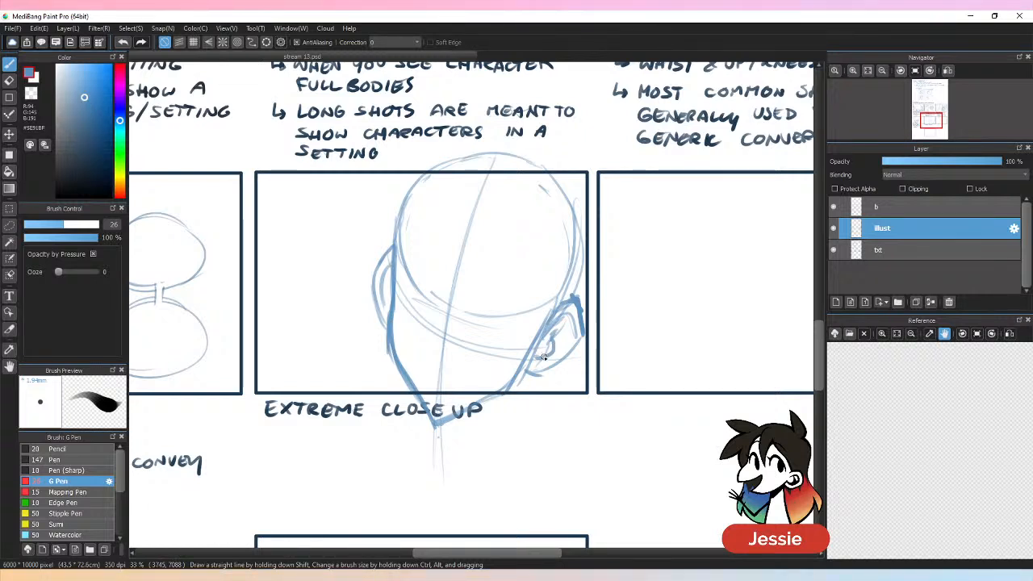
pyautogui.moveTo(383, 287); pyautogui.dragTo(391, 317)
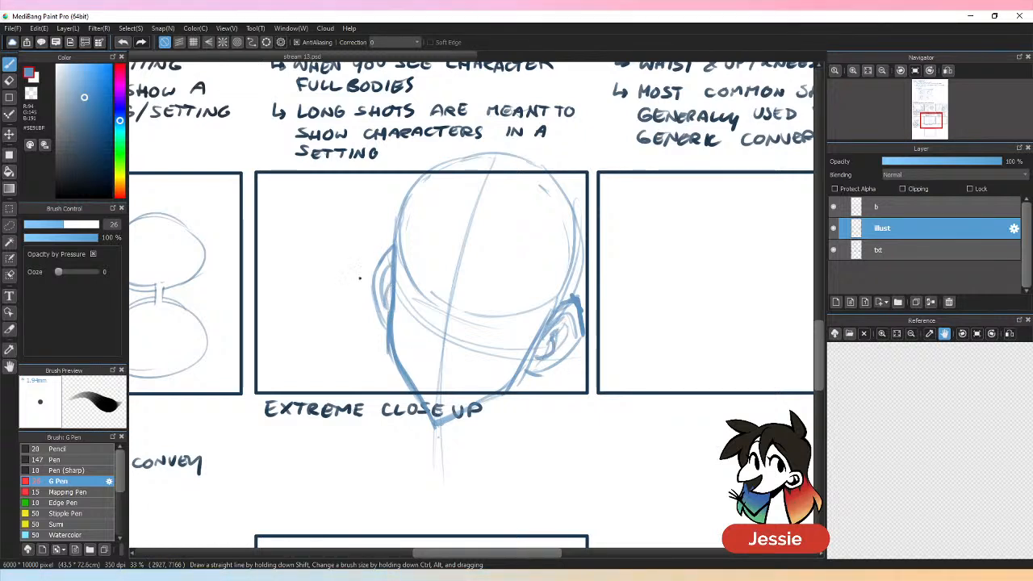
pyautogui.moveTo(396, 240)
pyautogui.mouseDown()
pyautogui.moveTo(374, 271)
pyautogui.moveTo(389, 345)
pyautogui.mouseUp()
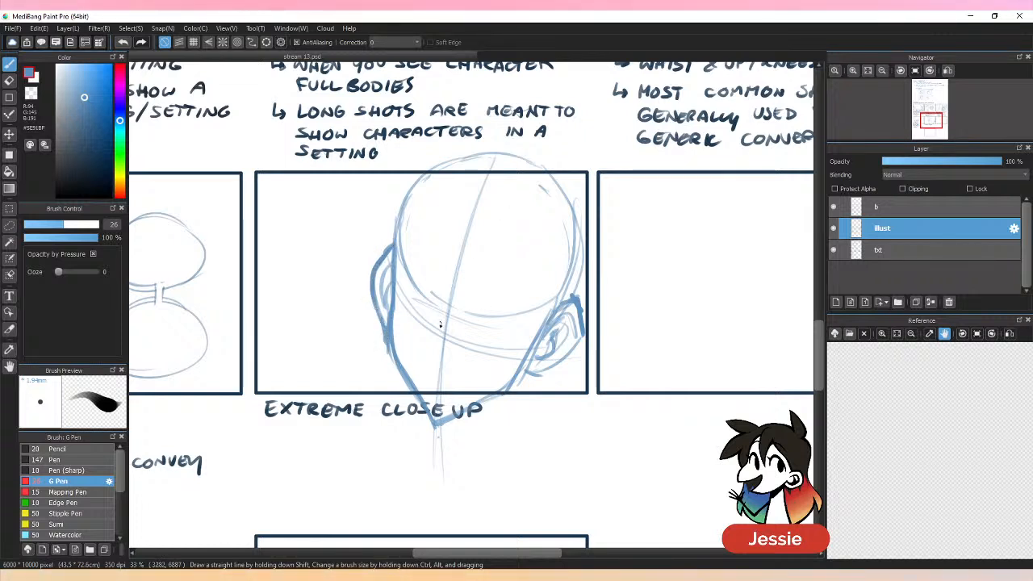
# Step: Sketch the nose on the centre line at the curved guidelines
pyautogui.moveTo(440, 325)
pyautogui.mouseDown()
pyautogui.moveTo(421, 347)
pyautogui.moveTo(445, 331)
pyautogui.mouseUp()
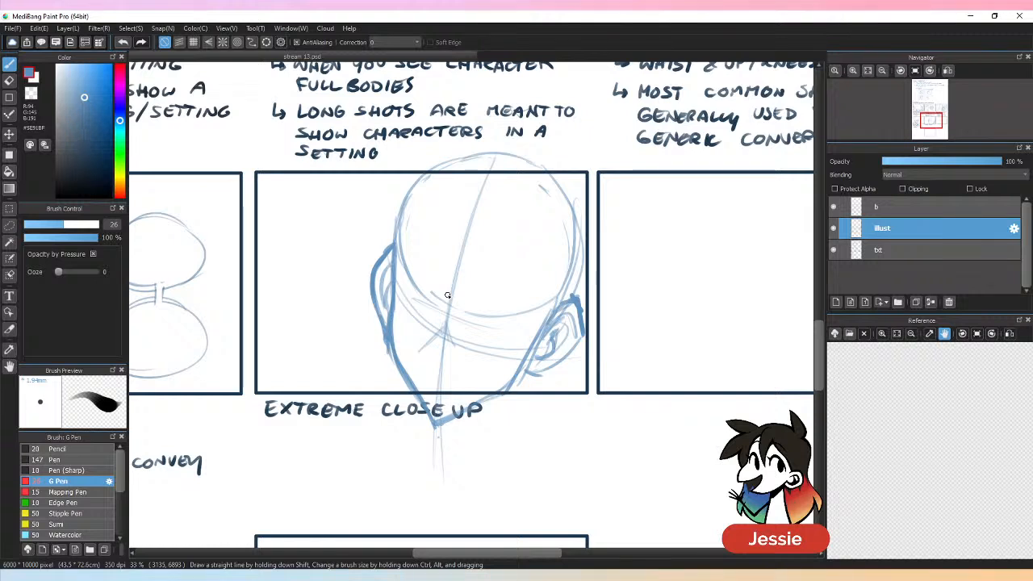
pyautogui.moveTo(442, 329)
pyautogui.mouseDown()
pyautogui.moveTo(429, 343)
pyautogui.moveTo(438, 373)
pyautogui.moveTo(455, 358)
pyautogui.moveTo(450, 340)
pyautogui.mouseUp()
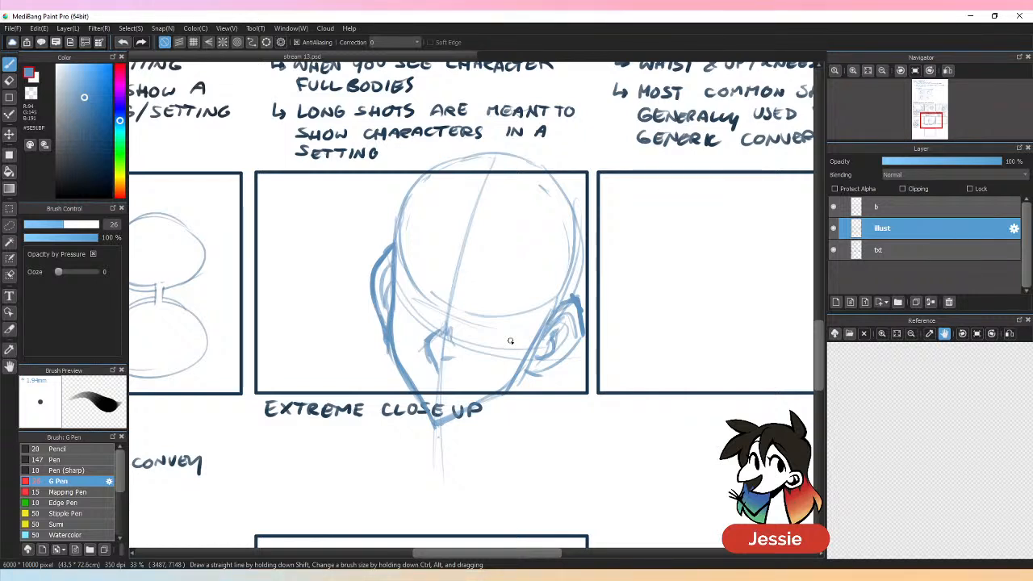
# Step: Lasso the whole head sketch, enlarge it with Transform so it extends past the panel borders, and clear the selection
pyautogui.click(10, 225)
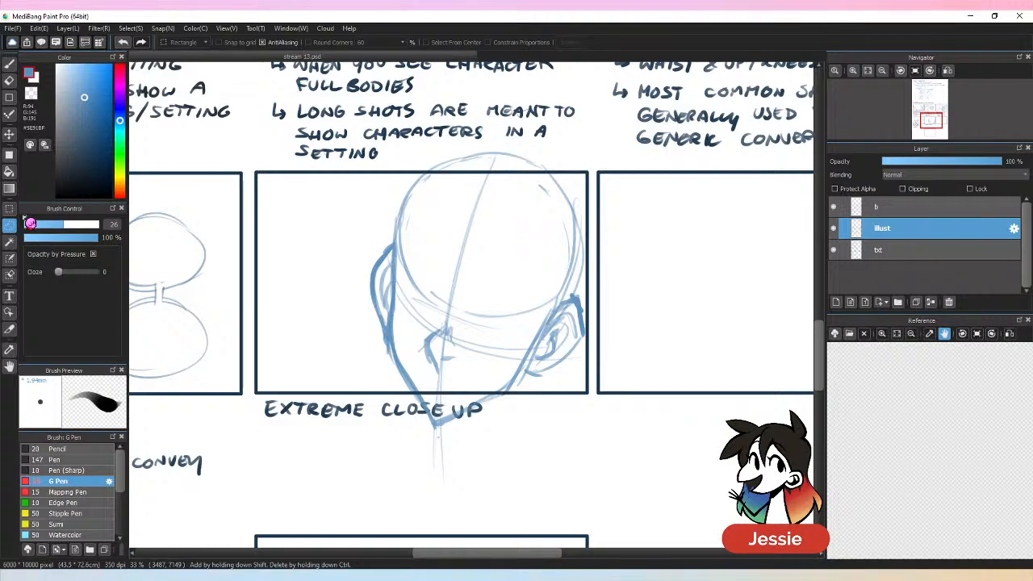
pyautogui.moveTo(484, 118)
pyautogui.mouseDown()
pyautogui.moveTo(565, 489)
pyautogui.moveTo(569, 122)
pyautogui.mouseUp()
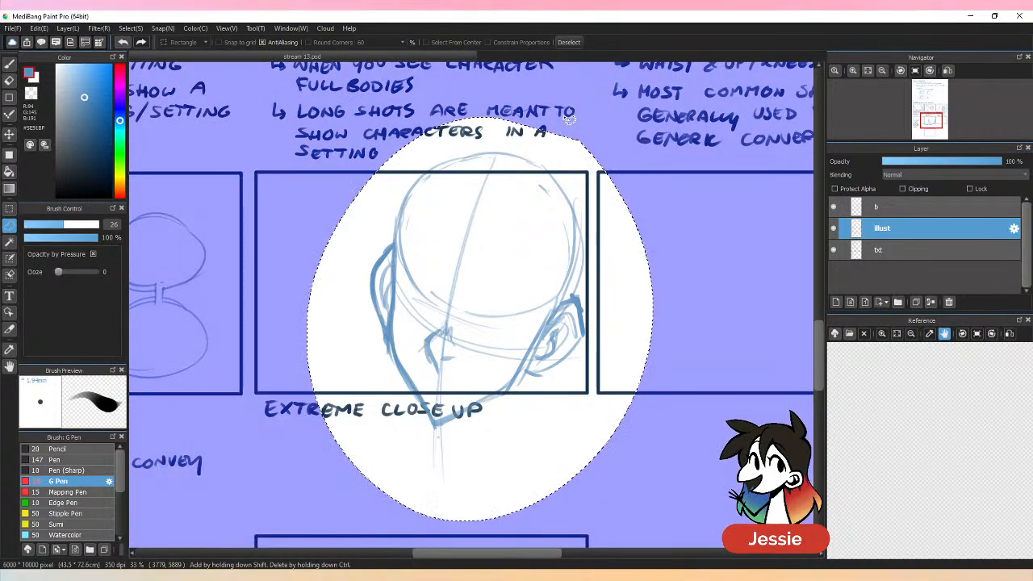
pyautogui.hotkey('ctrl', 't')
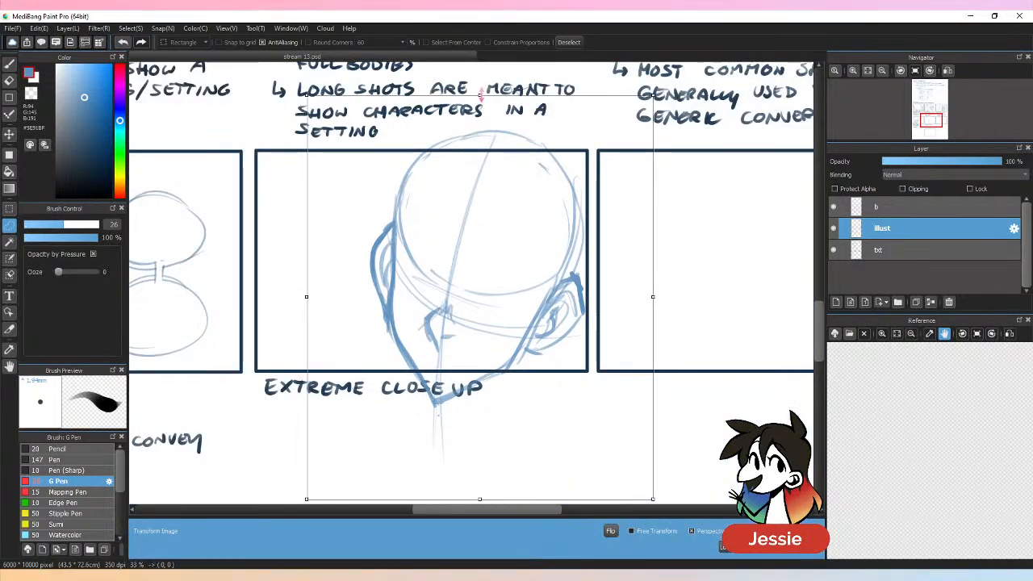
pyautogui.moveTo(479, 95); pyautogui.dragTo(480, 78)
pyautogui.moveTo(653, 296); pyautogui.dragTo(668, 296)
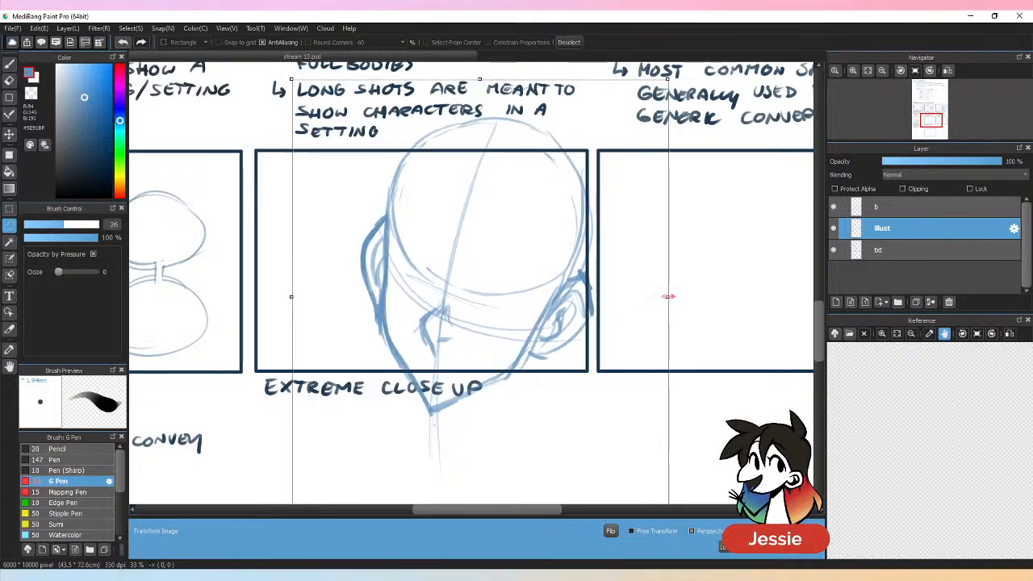
pyautogui.hotkey('ctrl', '-')
pyautogui.moveTo(620, 129); pyautogui.dragTo(666, 100)
pyautogui.moveTo(551, 225); pyautogui.dragTo(557, 235)
pyautogui.hotkey('ctrl', '+')
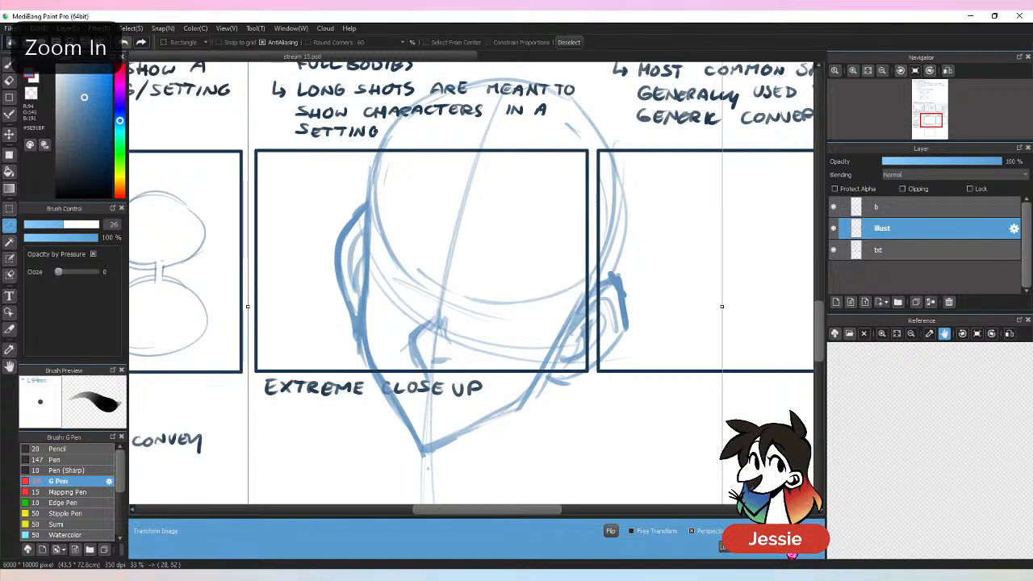
pyautogui.press('Return')
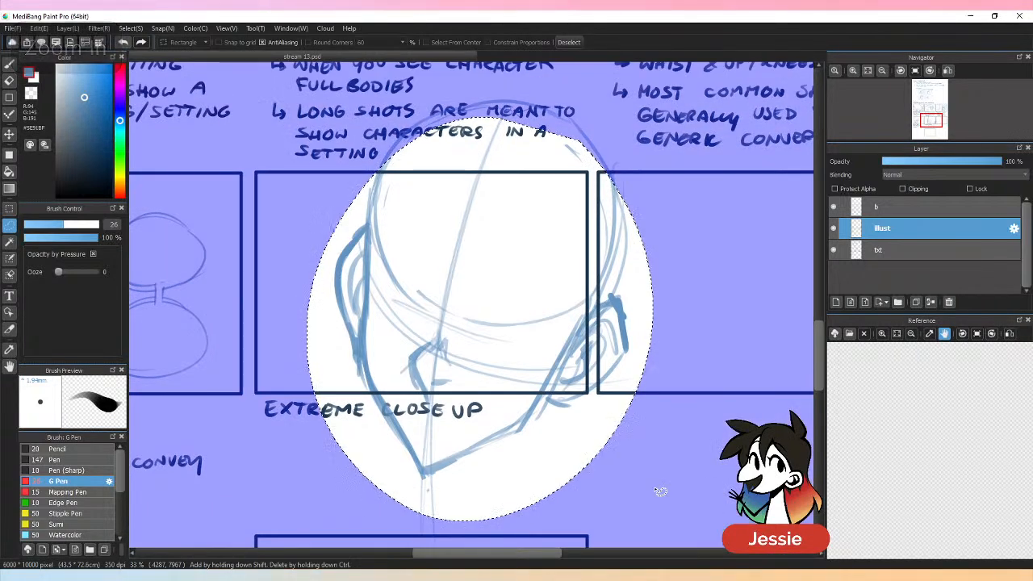
pyautogui.hotkey('ctrl', 'd')
# Step: Erase the parts of the head sketch that fall above, beside and below the Extreme Close Up panel
pyautogui.press('e')
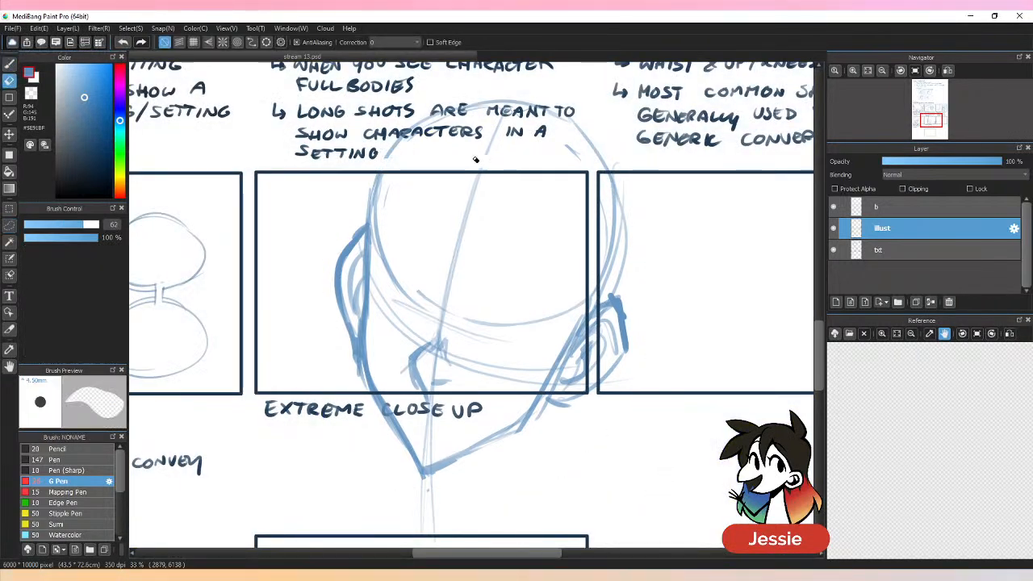
pyautogui.moveTo(476, 159)
pyautogui.mouseDown()
pyautogui.moveTo(652, 163)
pyautogui.moveTo(654, 146)
pyautogui.moveTo(595, 136)
pyautogui.moveTo(573, 115)
pyautogui.moveTo(398, 116)
pyautogui.mouseUp()
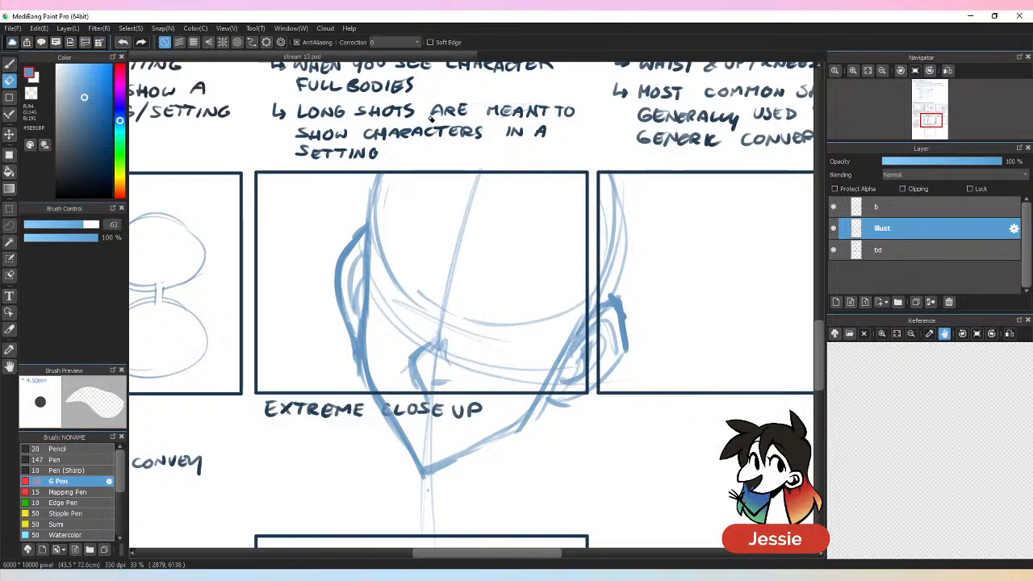
pyautogui.press('b')
pyautogui.press('e')
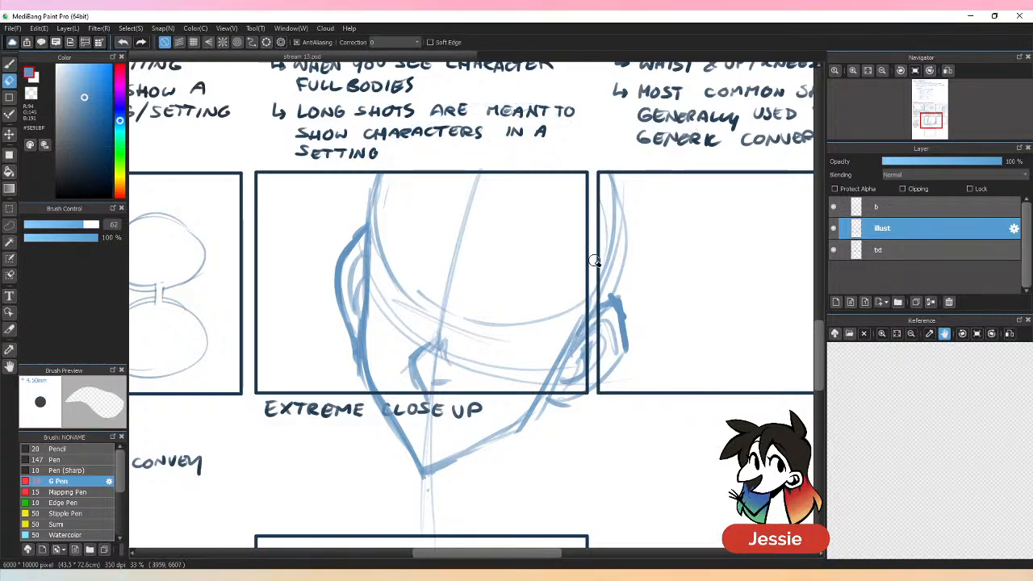
pyautogui.moveTo(594, 260)
pyautogui.mouseDown()
pyautogui.moveTo(618, 207)
pyautogui.moveTo(599, 219)
pyautogui.moveTo(610, 262)
pyautogui.moveTo(621, 172)
pyautogui.moveTo(618, 312)
pyautogui.mouseUp()
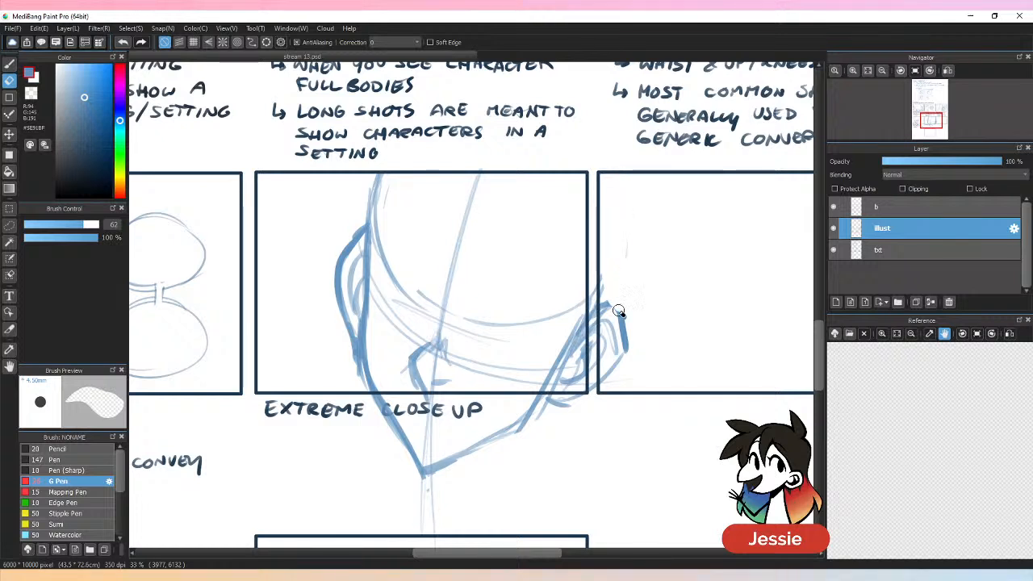
pyautogui.press('b')
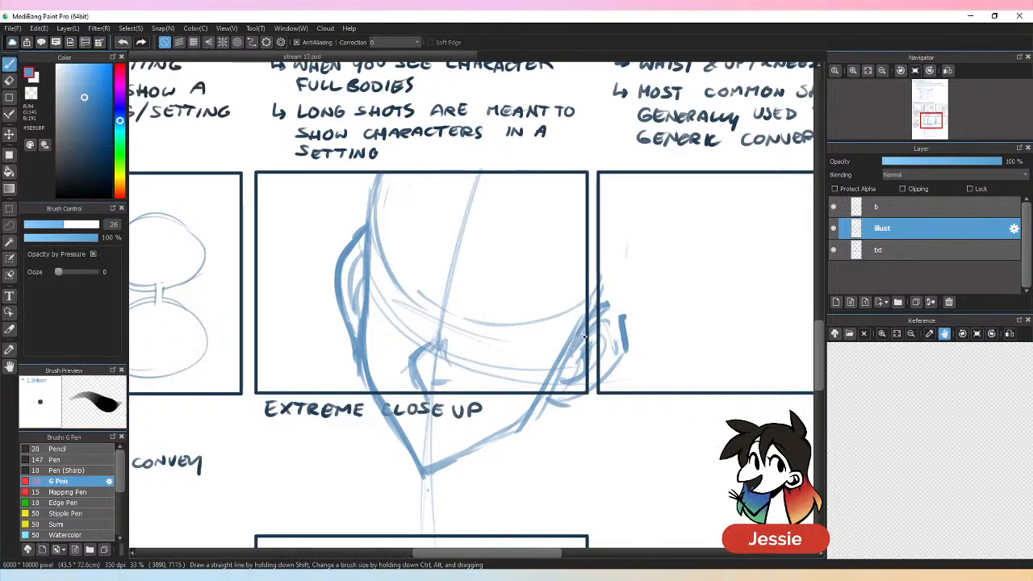
pyautogui.press('e')
pyautogui.moveTo(587, 337)
pyautogui.mouseDown()
pyautogui.moveTo(599, 397)
pyautogui.moveTo(613, 298)
pyautogui.moveTo(622, 367)
pyautogui.moveTo(629, 306)
pyautogui.mouseUp()
pyautogui.moveTo(540, 403); pyautogui.dragTo(603, 403)
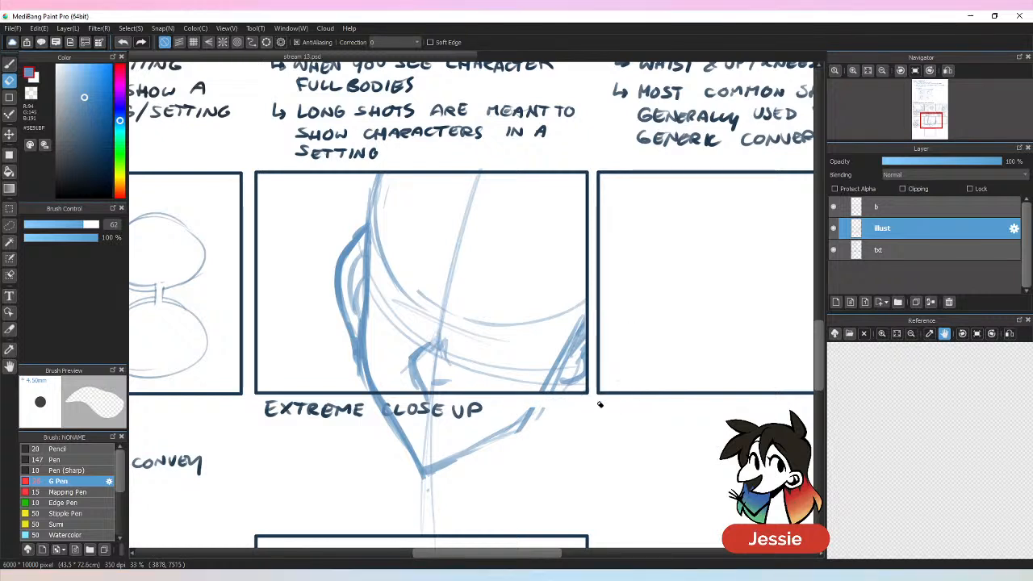
pyautogui.moveTo(381, 405)
pyautogui.mouseDown()
pyautogui.moveTo(435, 402)
pyautogui.moveTo(357, 405)
pyautogui.moveTo(395, 417)
pyautogui.moveTo(554, 413)
pyautogui.moveTo(316, 479)
pyautogui.moveTo(489, 439)
pyautogui.moveTo(445, 526)
pyautogui.mouseUp()
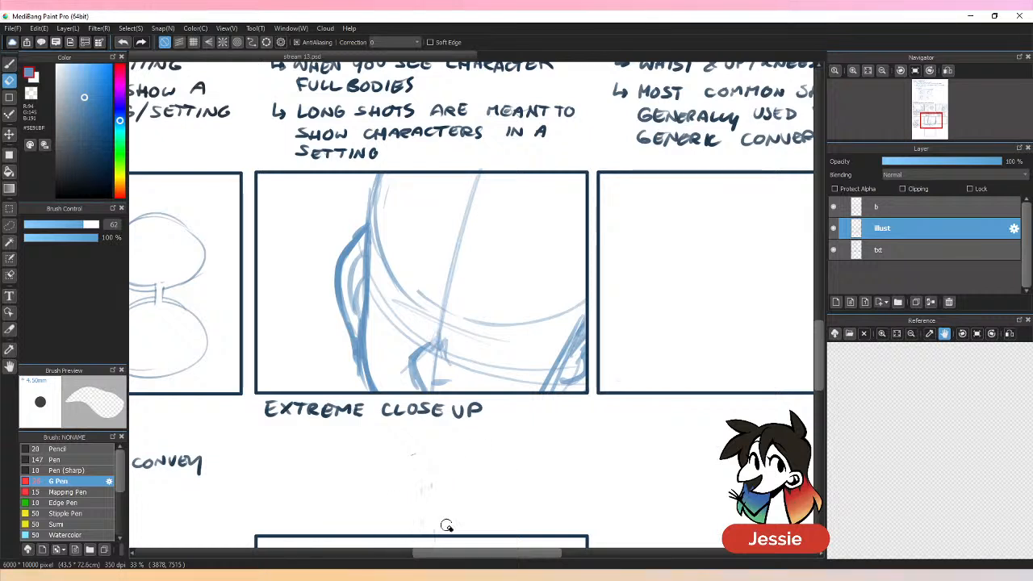
# Step: Sketch the outlines of two large oval eyes with the G Pen, one on each side of the face's centre line
pyautogui.press('b')
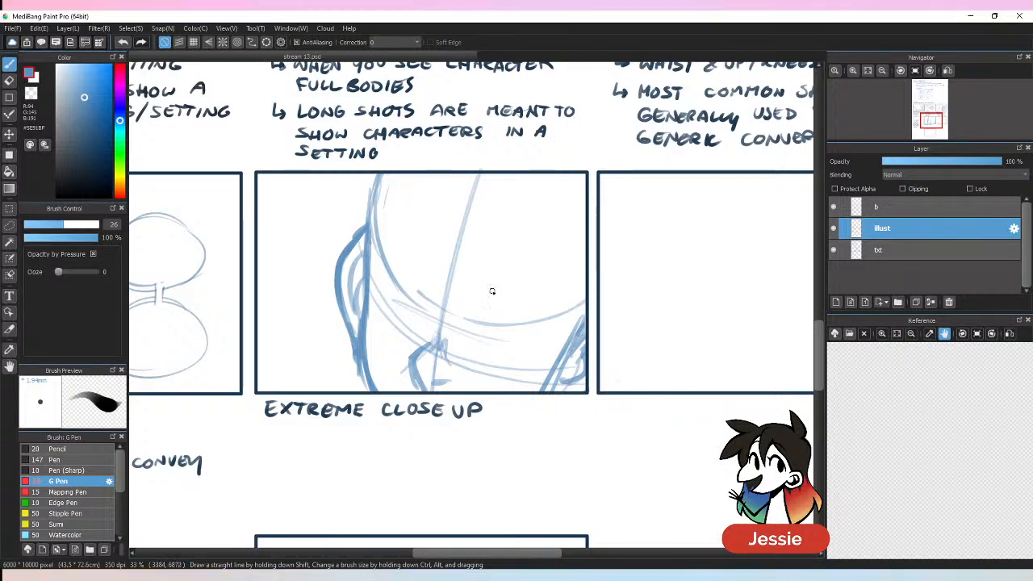
pyautogui.moveTo(502, 294)
pyautogui.mouseDown()
pyautogui.moveTo(536, 280)
pyautogui.moveTo(523, 274)
pyautogui.moveTo(559, 317)
pyautogui.moveTo(532, 277)
pyautogui.moveTo(562, 341)
pyautogui.mouseUp()
pyautogui.moveTo(521, 275)
pyautogui.mouseDown()
pyautogui.moveTo(490, 298)
pyautogui.moveTo(519, 279)
pyautogui.moveTo(492, 331)
pyautogui.moveTo(496, 303)
pyautogui.moveTo(491, 326)
pyautogui.moveTo(496, 310)
pyautogui.moveTo(500, 329)
pyautogui.moveTo(556, 335)
pyautogui.mouseUp()
pyautogui.moveTo(384, 269)
pyautogui.mouseDown()
pyautogui.moveTo(394, 312)
pyautogui.moveTo(408, 317)
pyautogui.mouseUp()
pyautogui.moveTo(381, 249)
pyautogui.mouseDown()
pyautogui.moveTo(397, 291)
pyautogui.moveTo(401, 237)
pyautogui.moveTo(410, 236)
pyautogui.mouseUp()
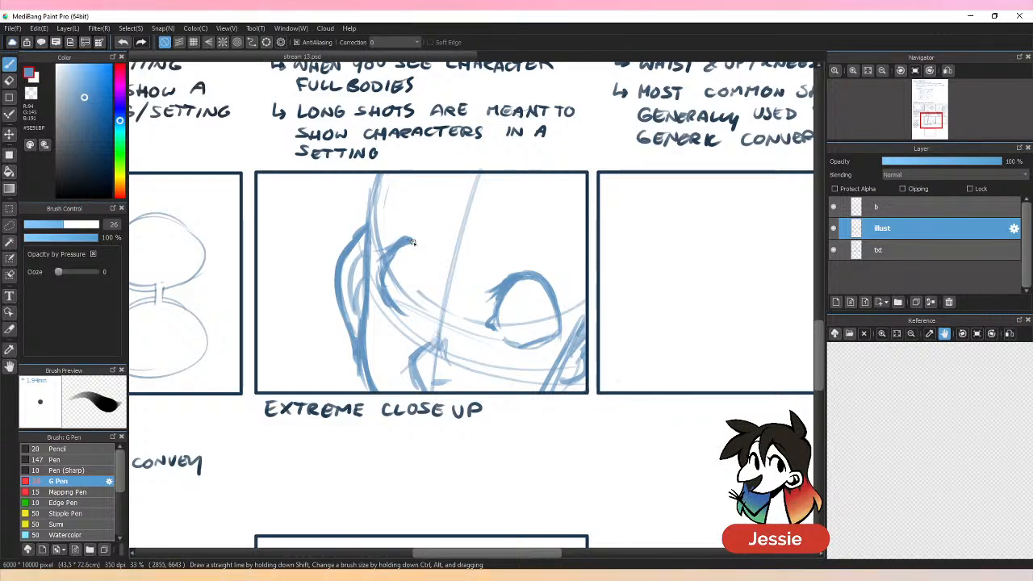
pyautogui.moveTo(412, 240); pyautogui.dragTo(436, 290)
pyautogui.moveTo(423, 254); pyautogui.dragTo(435, 315)
pyautogui.moveTo(405, 238)
pyautogui.mouseDown()
pyautogui.moveTo(431, 266)
pyautogui.moveTo(420, 242)
pyautogui.mouseUp()
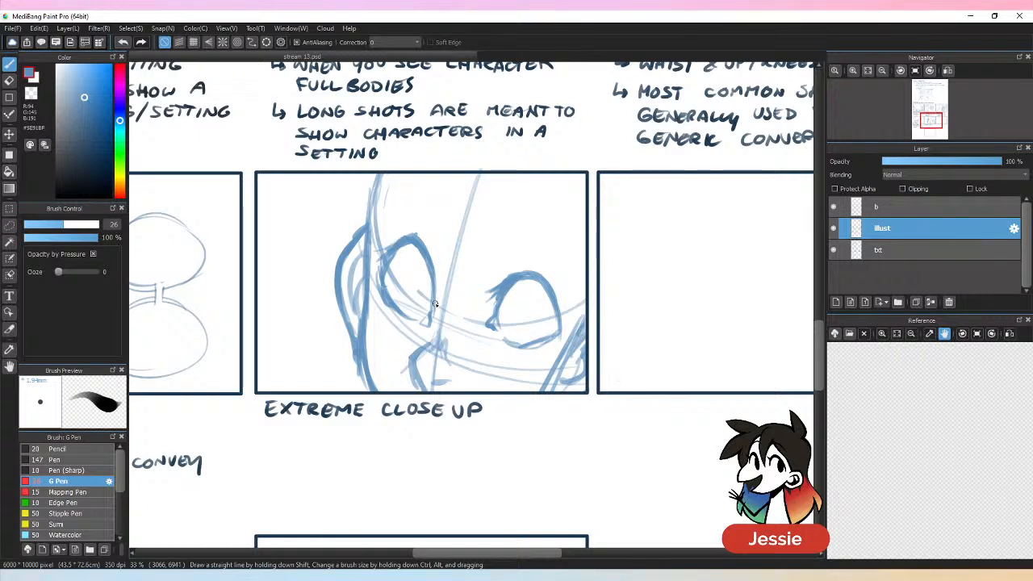
# Step: Erase the guidelines running through both eyes and touch up the right eye's lower outline
pyautogui.press('e')
pyautogui.moveTo(490, 322)
pyautogui.mouseDown()
pyautogui.moveTo(536, 351)
pyautogui.moveTo(549, 348)
pyautogui.moveTo(516, 342)
pyautogui.moveTo(517, 328)
pyautogui.moveTo(553, 329)
pyautogui.mouseUp()
pyautogui.press('b')
pyautogui.press('e')
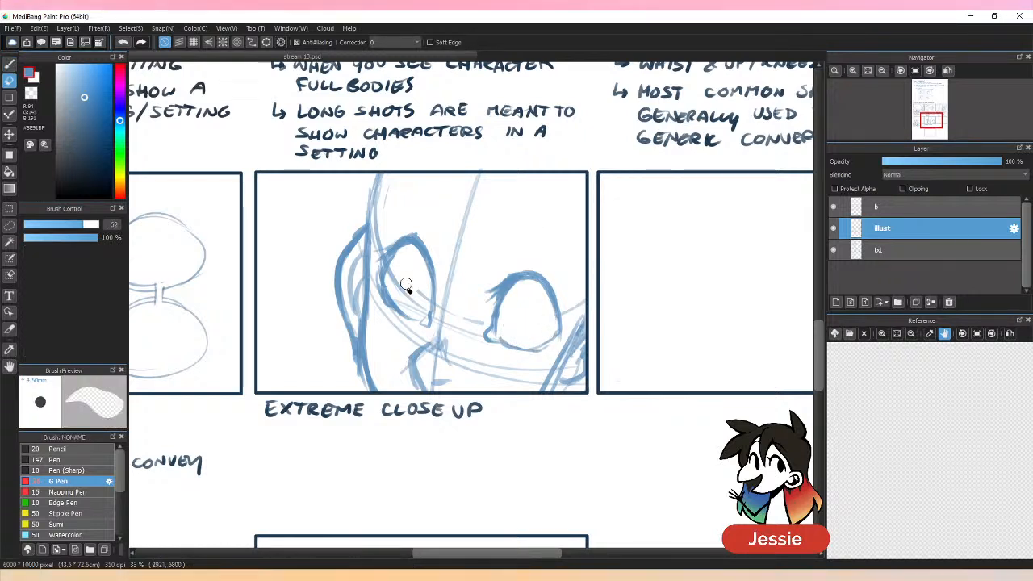
pyautogui.moveTo(406, 286)
pyautogui.mouseDown()
pyautogui.moveTo(393, 282)
pyautogui.moveTo(415, 277)
pyautogui.mouseUp()
# Step: Draw a tall curved iris inside each eye and an eyebrow above each one
pyautogui.press('b')
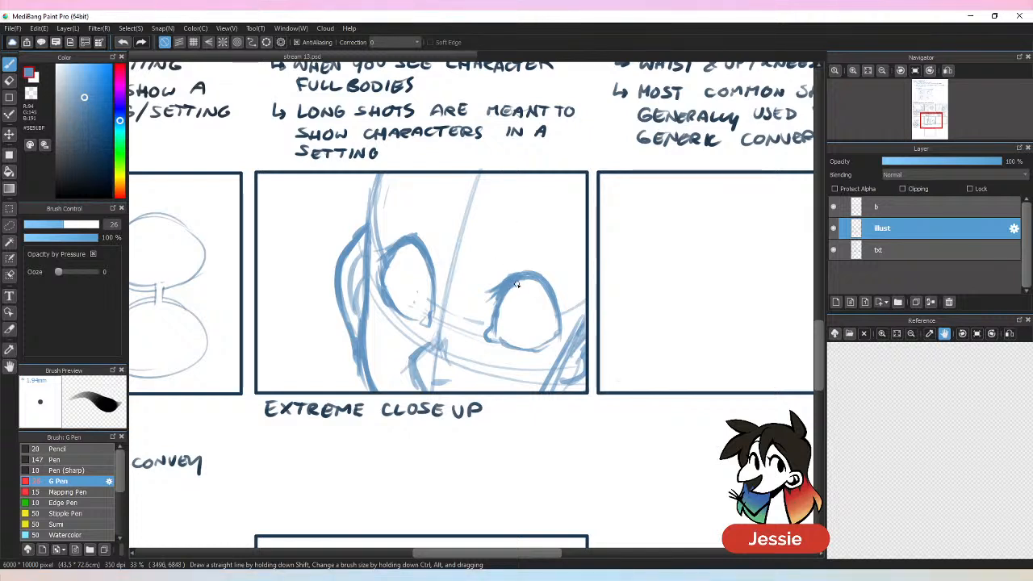
pyautogui.moveTo(518, 284)
pyautogui.mouseDown()
pyautogui.moveTo(527, 327)
pyautogui.moveTo(513, 342)
pyautogui.mouseUp()
pyautogui.moveTo(392, 259)
pyautogui.mouseDown()
pyautogui.moveTo(413, 282)
pyautogui.moveTo(398, 307)
pyautogui.mouseUp()
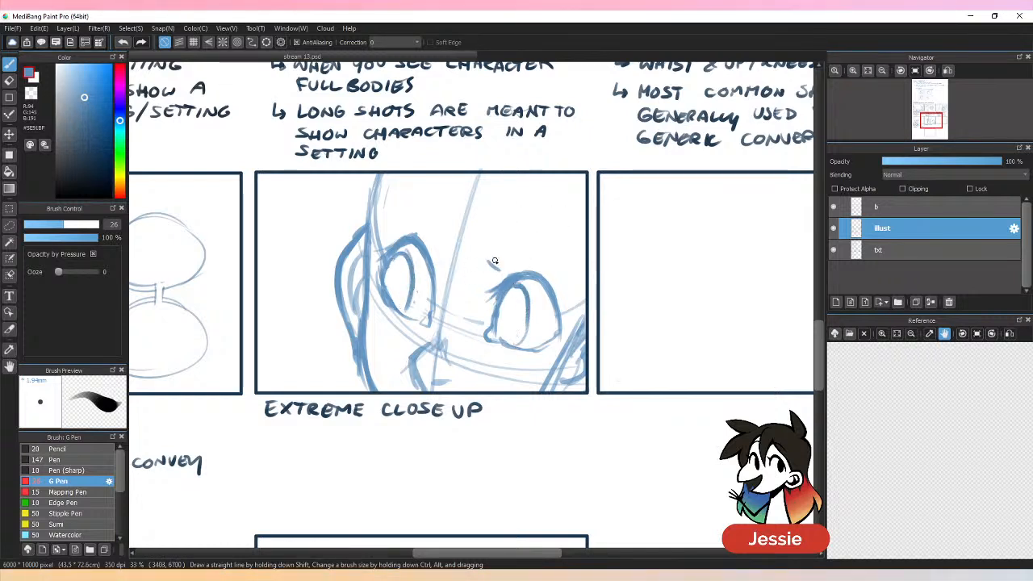
pyautogui.moveTo(495, 261)
pyautogui.mouseDown()
pyautogui.moveTo(543, 265)
pyautogui.moveTo(540, 282)
pyautogui.moveTo(582, 276)
pyautogui.mouseUp()
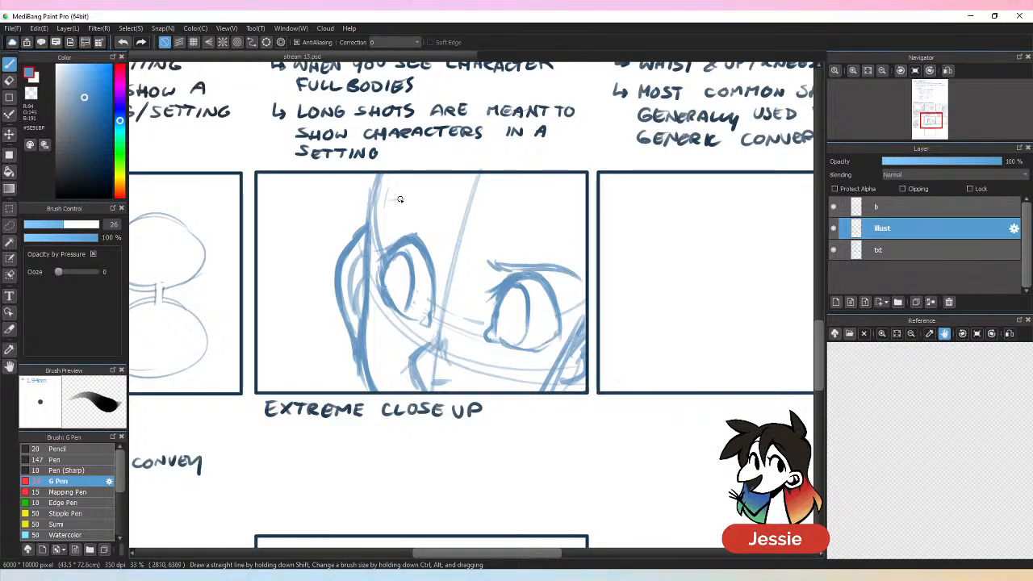
pyautogui.moveTo(388, 198); pyautogui.dragTo(454, 240)
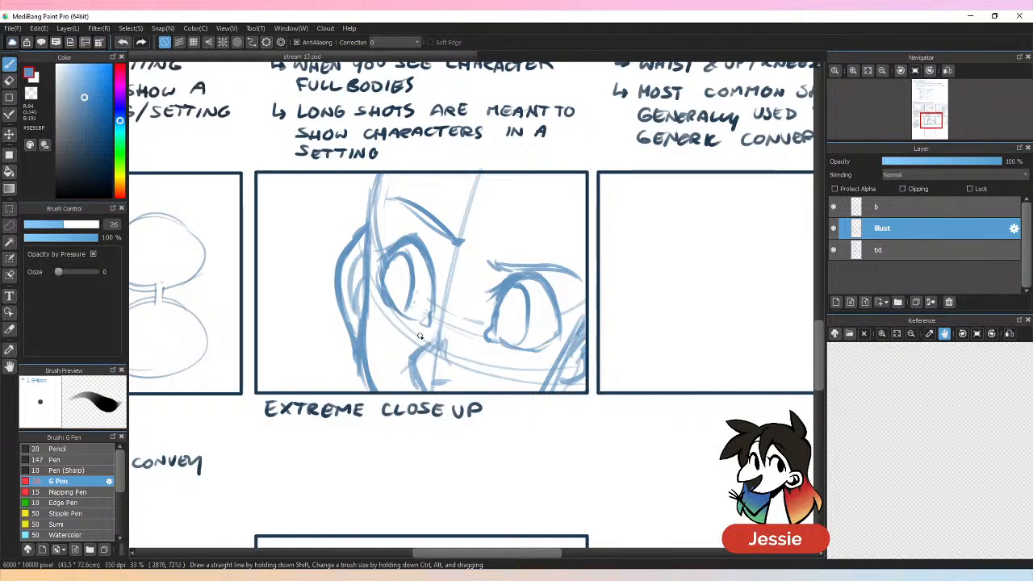
# Step: Hatch light shading across the nose bridge and beneath the eye beside it, and add a small pupil inside each iris
pyautogui.moveTo(458, 318)
pyautogui.mouseDown()
pyautogui.moveTo(414, 334)
pyautogui.moveTo(471, 325)
pyautogui.mouseUp()
pyautogui.moveTo(516, 361)
pyautogui.mouseDown()
pyautogui.moveTo(536, 352)
pyautogui.moveTo(508, 313)
pyautogui.mouseUp()
pyautogui.moveTo(402, 273); pyautogui.dragTo(400, 287)
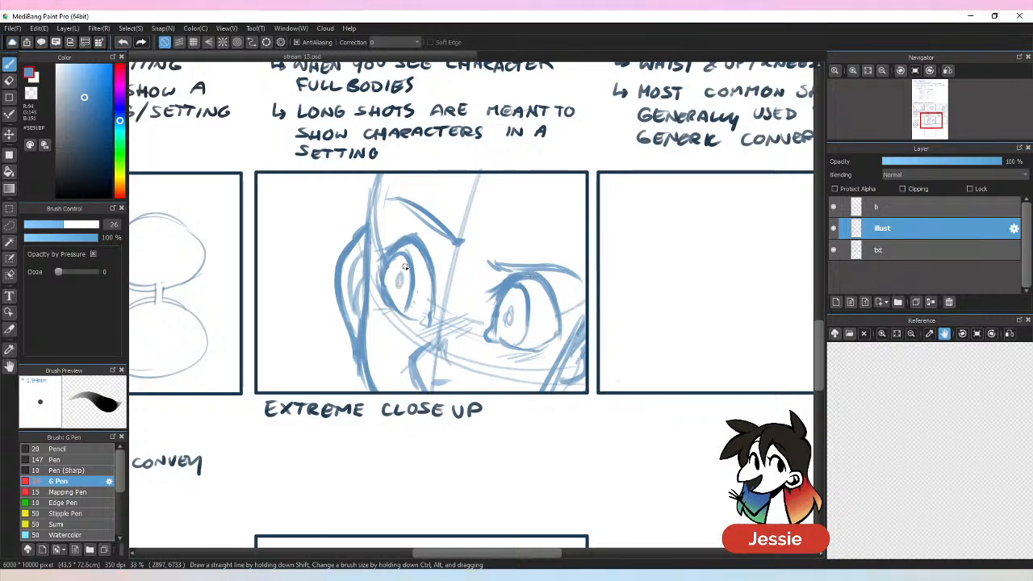
pyautogui.hotkey('ctrl', '-')
pyautogui.hotkey('ctrl', '-')
pyautogui.hotkey('ctrl', '+')
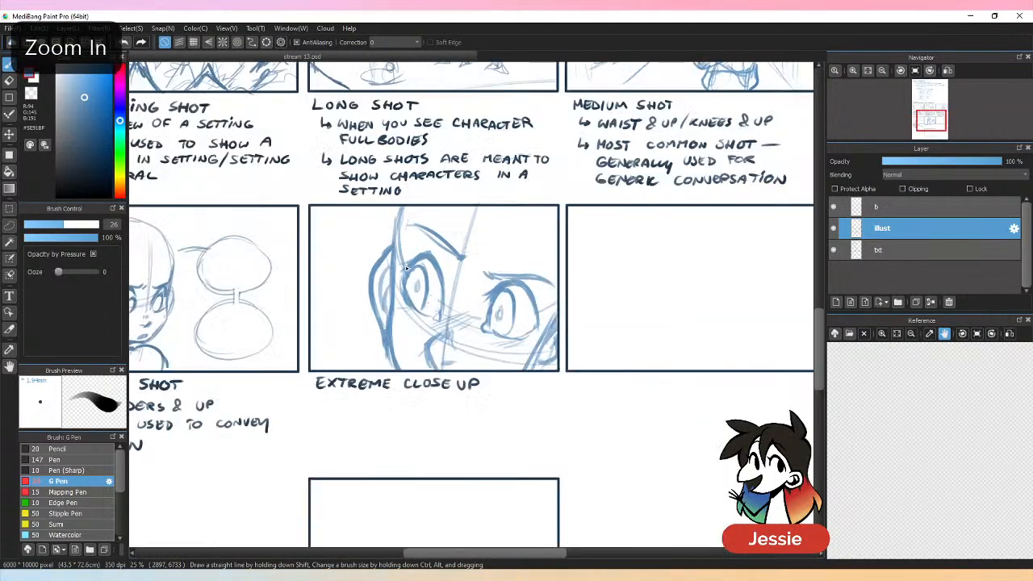
# Step: Sample the dark navy of the Extreme Close Up panel's border as the pen colour and make the illust layer active
pyautogui.click(912, 207)
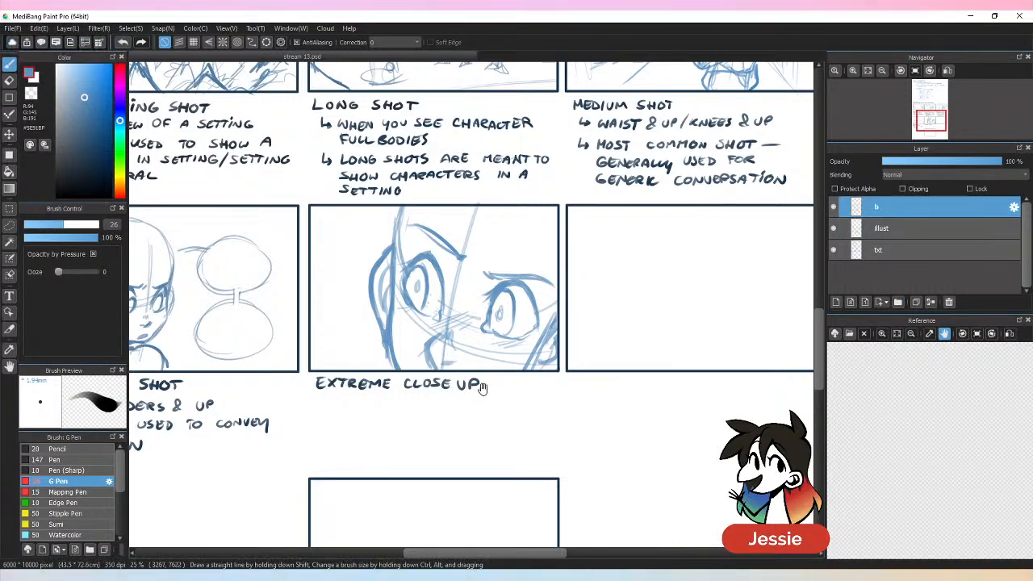
pyautogui.moveTo(482, 388); pyautogui.dragTo(553, 313)
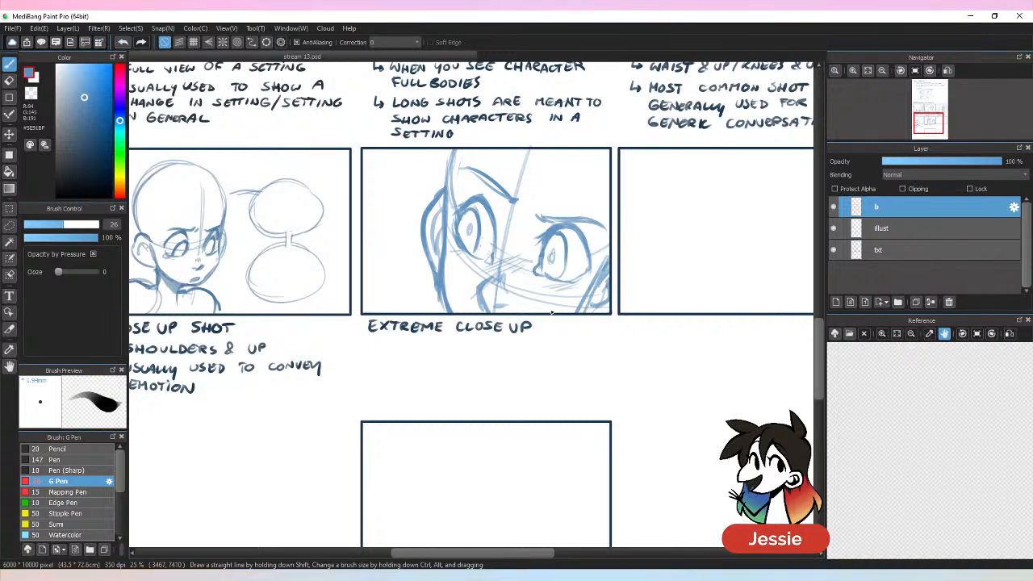
pyautogui.keyDown('alt'); pyautogui.click(612, 311); pyautogui.keyUp('alt')
pyautogui.hotkey('ctrl', '+')
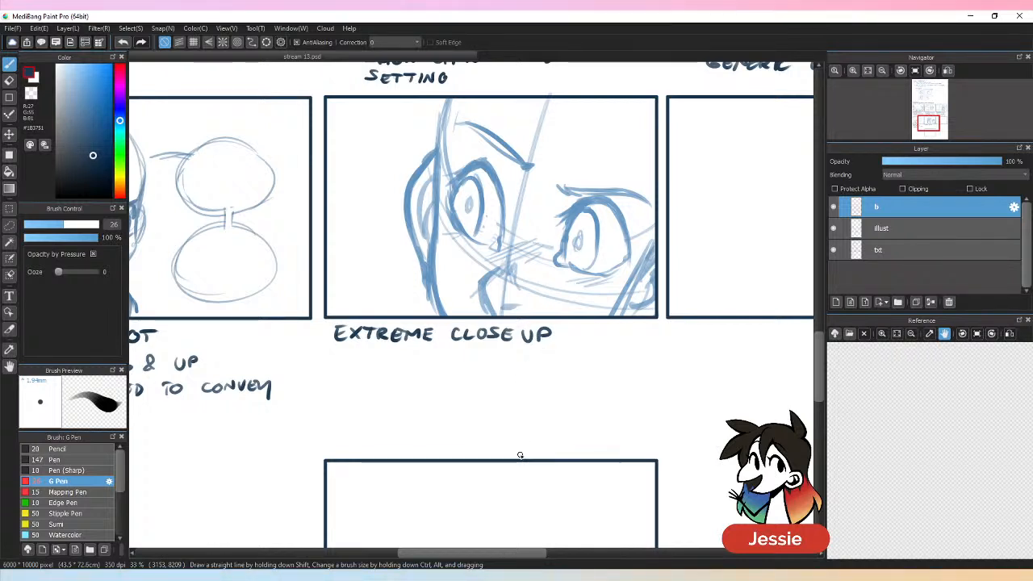
pyautogui.press('e')
pyautogui.press('b')
pyautogui.press('e')
pyautogui.click(925, 233)
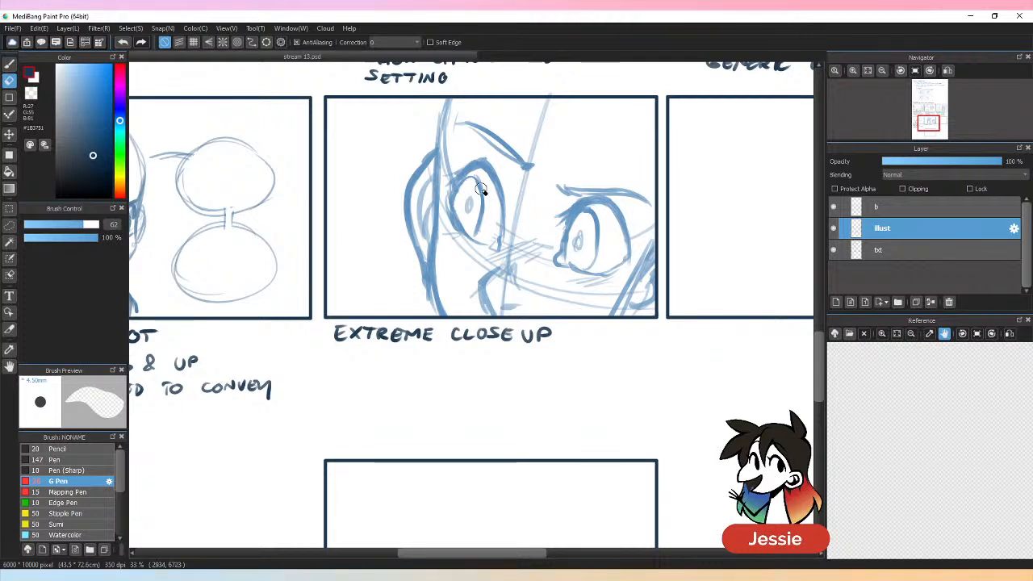
pyautogui.press('b')
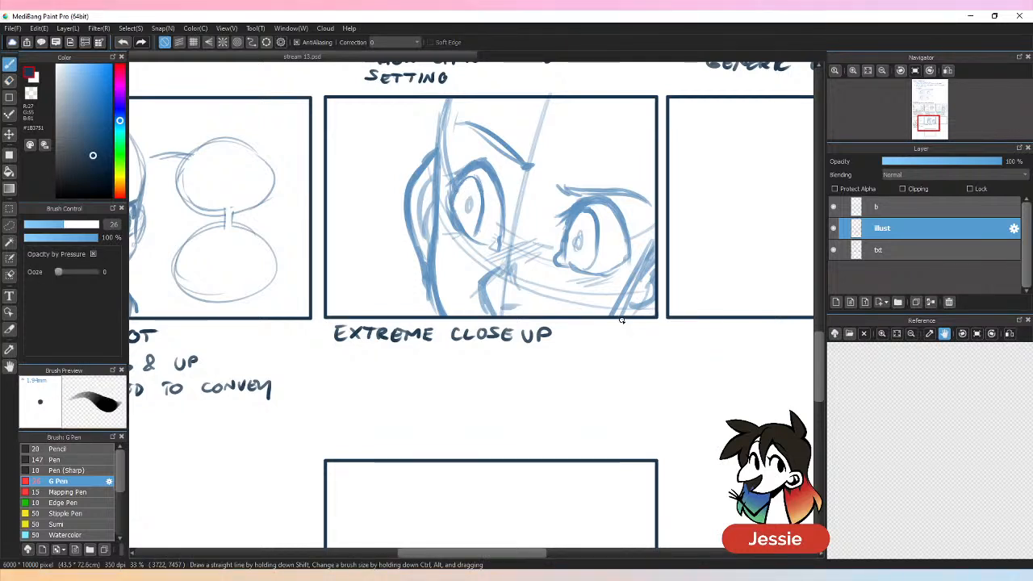
pyautogui.keyDown('alt'); pyautogui.click(477, 185); pyautogui.keyUp('alt')
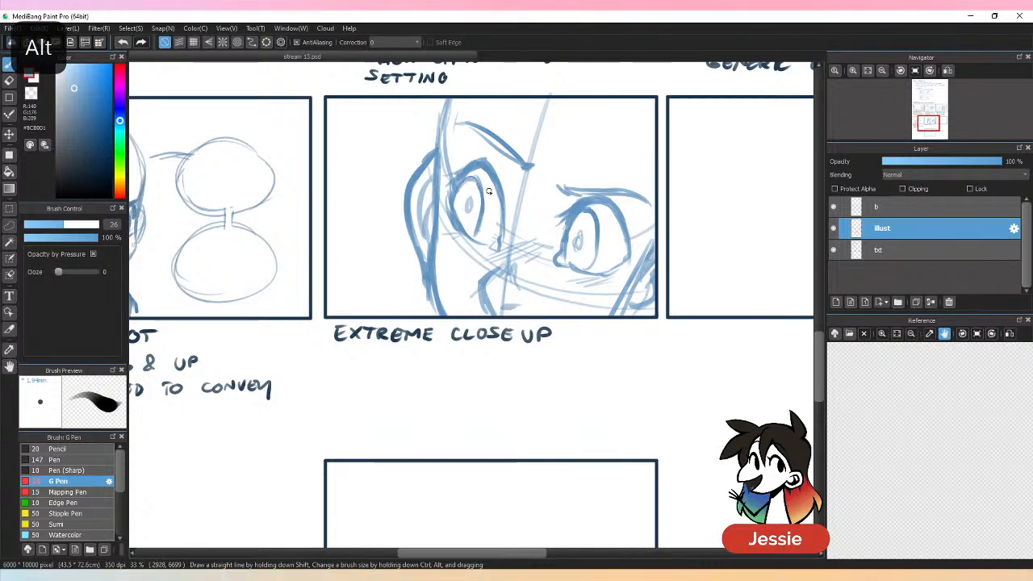
pyautogui.keyDown('alt'); pyautogui.click(659, 314); pyautogui.keyUp('alt')
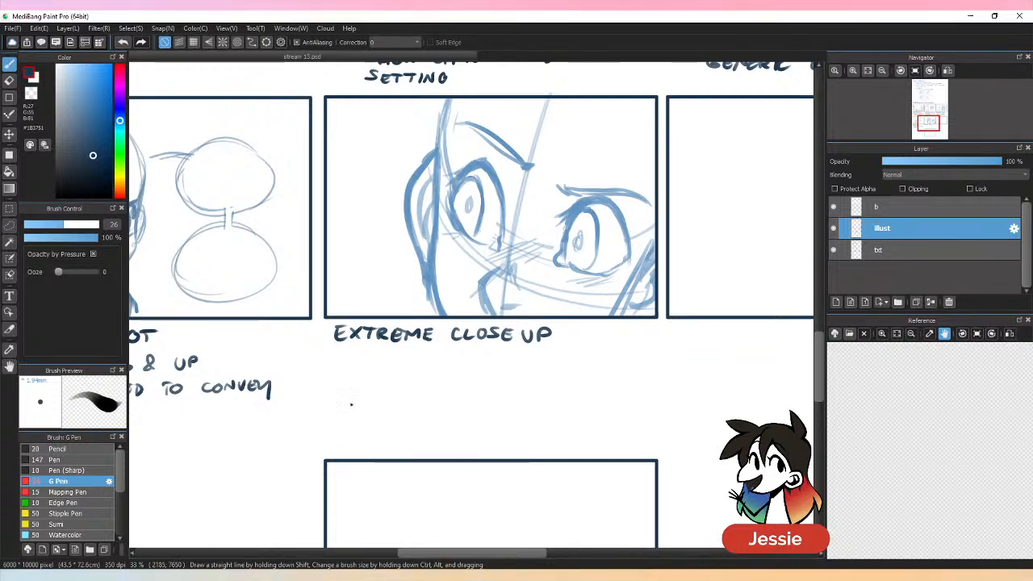
# Step: Letter "CLOSE UP SECTIONS OF" by hand as the first bullet line beneath the Extreme Close Up title
pyautogui.moveTo(349, 350)
pyautogui.mouseDown()
pyautogui.moveTo(417, 368)
pyautogui.moveTo(471, 354)
pyautogui.moveTo(475, 369)
pyautogui.mouseUp()
pyautogui.moveTo(475, 354); pyautogui.dragTo(500, 367)
pyautogui.moveTo(523, 355); pyautogui.dragTo(531, 368)
pyautogui.moveTo(543, 355); pyautogui.dragTo(559, 367)
pyautogui.moveTo(568, 356); pyautogui.dragTo(568, 358)
pyautogui.moveTo(573, 368); pyautogui.dragTo(582, 356)
pyautogui.moveTo(596, 355)
pyautogui.mouseDown()
pyautogui.moveTo(586, 368)
pyautogui.moveTo(628, 355)
pyautogui.mouseUp()
pyautogui.moveTo(629, 355); pyautogui.dragTo(639, 354)
pyautogui.moveTo(629, 362); pyautogui.dragTo(636, 362)
# Step: Letter "THE" at the start of the bullet's second line, undoing and redrawing the strokes of its H
pyautogui.moveTo(373, 382); pyautogui.dragTo(372, 390)
pyautogui.moveTo(368, 380); pyautogui.dragTo(381, 379)
pyautogui.moveTo(385, 381); pyautogui.dragTo(390, 391)
pyautogui.moveTo(385, 387)
pyautogui.mouseDown()
pyautogui.moveTo(399, 394)
pyautogui.moveTo(380, 379)
pyautogui.mouseUp()
pyautogui.hotkey('ctrl', 'z')
pyautogui.hotkey('ctrl', 'z')
pyautogui.hotkey('ctrl', 'z')
pyautogui.hotkey('ctrl', 'z')
pyautogui.hotkey('ctrl', 'z')
pyautogui.moveTo(383, 381); pyautogui.dragTo(390, 392)
pyautogui.moveTo(383, 387); pyautogui.dragTo(391, 386)
pyautogui.moveTo(397, 381)
pyautogui.mouseDown()
pyautogui.moveTo(406, 391)
pyautogui.moveTo(406, 380)
pyautogui.mouseUp()
# Step: Letter "FACE" after THE, underline it, and tidy the lettering of the line above with the eraser
pyautogui.moveTo(398, 386); pyautogui.dragTo(446, 393)
pyautogui.moveTo(434, 389); pyautogui.dragTo(464, 392)
pyautogui.moveTo(471, 382)
pyautogui.mouseDown()
pyautogui.moveTo(478, 393)
pyautogui.moveTo(480, 381)
pyautogui.mouseUp()
pyautogui.moveTo(471, 388); pyautogui.dragTo(479, 388)
pyautogui.moveTo(418, 400); pyautogui.dragTo(483, 399)
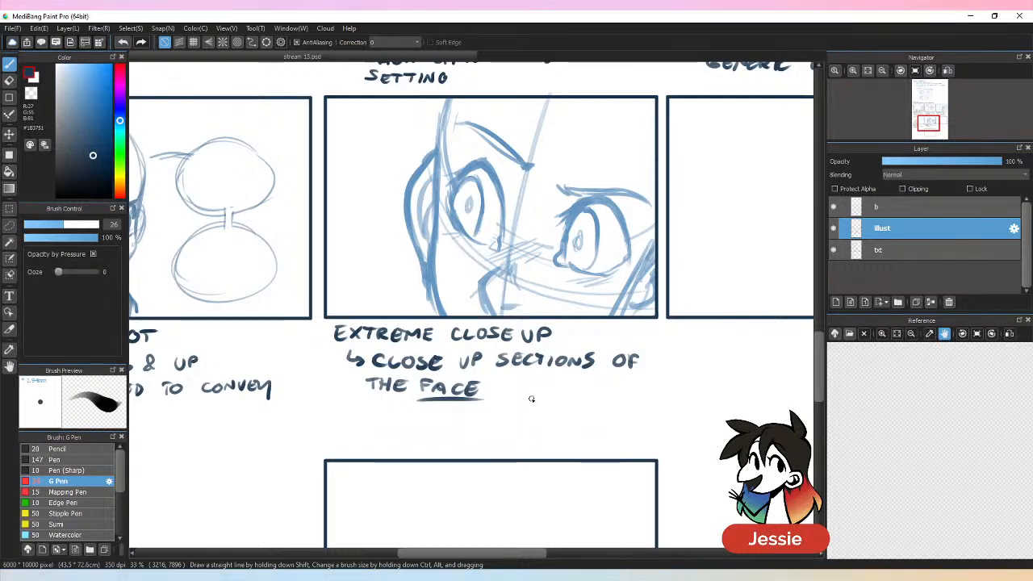
pyautogui.press('e')
pyautogui.moveTo(551, 352)
pyautogui.mouseDown()
pyautogui.moveTo(535, 356)
pyautogui.moveTo(539, 368)
pyautogui.moveTo(543, 352)
pyautogui.moveTo(538, 368)
pyautogui.mouseUp()
pyautogui.press('b')
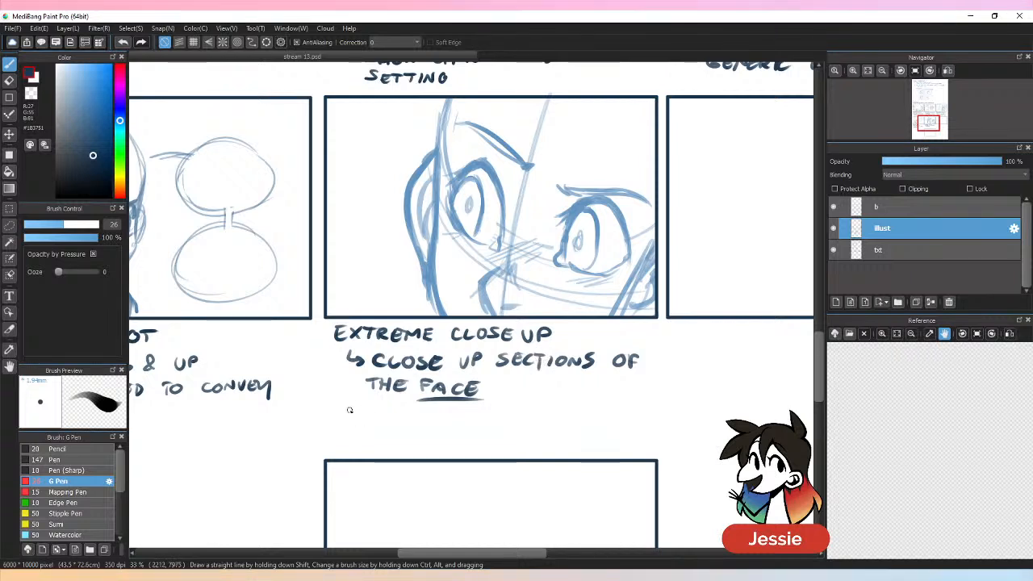
# Step: Draw a second bullet arrow below the first note and undo the letters started after it
pyautogui.moveTo(350, 411); pyautogui.dragTo(401, 426)
pyautogui.moveTo(417, 417); pyautogui.dragTo(454, 417)
pyautogui.hotkey('ctrl', 'z')
pyautogui.hotkey('ctrl', 'z')
pyautogui.hotkey('ctrl', 'z')
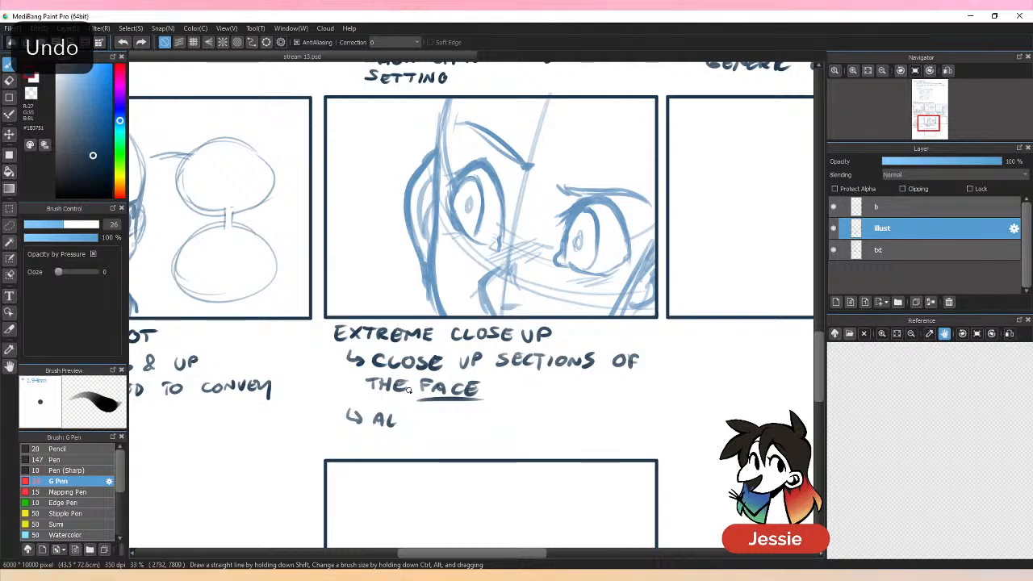
pyautogui.hotkey('ctrl', 'z')
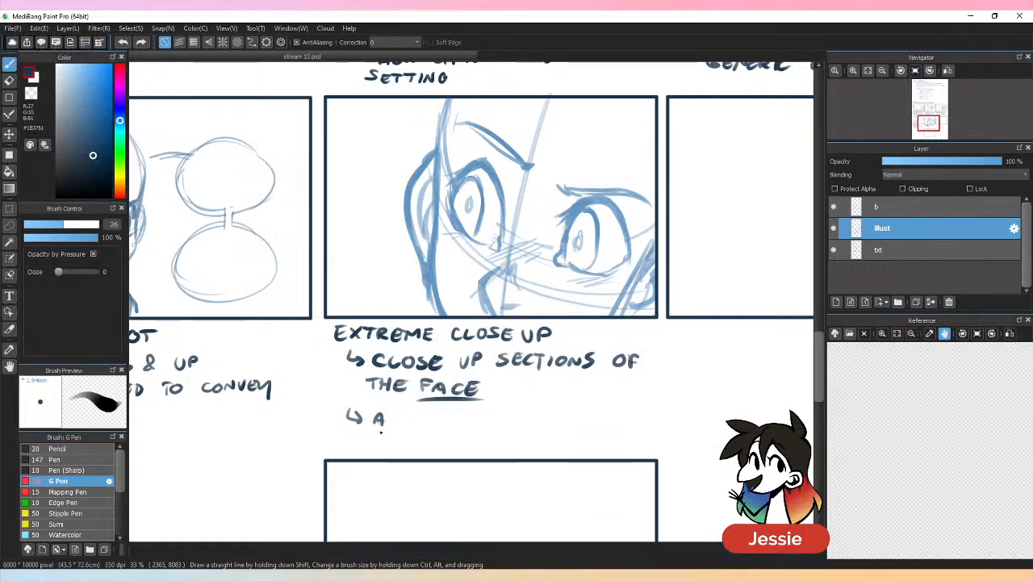
pyautogui.hotkey('ctrl', 'z')
pyautogui.hotkey('ctrl', 'z')
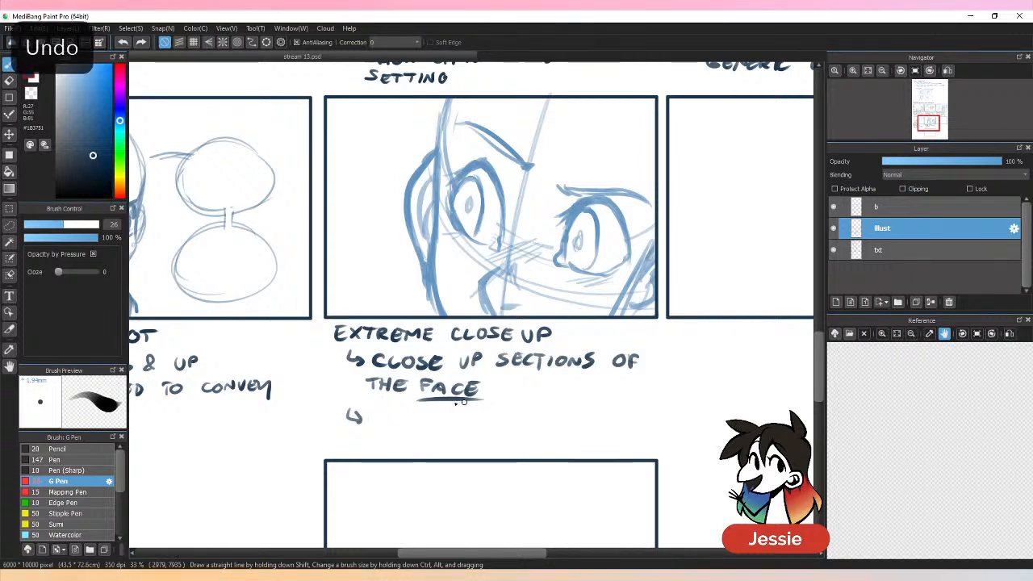
# Step: Letter "USED FOR CHANGES IN" after the second bullet arrow
pyautogui.moveTo(373, 412)
pyautogui.mouseDown()
pyautogui.moveTo(387, 426)
pyautogui.moveTo(444, 426)
pyautogui.mouseUp()
pyautogui.moveTo(443, 413); pyautogui.dragTo(452, 419)
pyautogui.moveTo(461, 414); pyautogui.dragTo(470, 426)
pyautogui.moveTo(470, 414)
pyautogui.mouseDown()
pyautogui.moveTo(479, 426)
pyautogui.moveTo(514, 425)
pyautogui.mouseUp()
pyautogui.moveTo(523, 412); pyautogui.dragTo(523, 419)
pyautogui.moveTo(529, 426)
pyautogui.mouseDown()
pyautogui.moveTo(534, 413)
pyautogui.moveTo(539, 425)
pyautogui.mouseUp()
pyautogui.moveTo(542, 426); pyautogui.dragTo(549, 413)
pyautogui.moveTo(561, 413)
pyautogui.mouseDown()
pyautogui.moveTo(568, 425)
pyautogui.moveTo(576, 414)
pyautogui.mouseUp()
pyautogui.moveTo(568, 419); pyautogui.dragTo(574, 418)
pyautogui.moveTo(568, 425); pyautogui.dragTo(575, 425)
pyautogui.moveTo(587, 414)
pyautogui.mouseDown()
pyautogui.moveTo(578, 424)
pyautogui.moveTo(619, 426)
pyautogui.mouseUp()
pyautogui.moveTo(619, 413); pyautogui.dragTo(629, 425)
pyautogui.moveTo(629, 425); pyautogui.dragTo(629, 414)
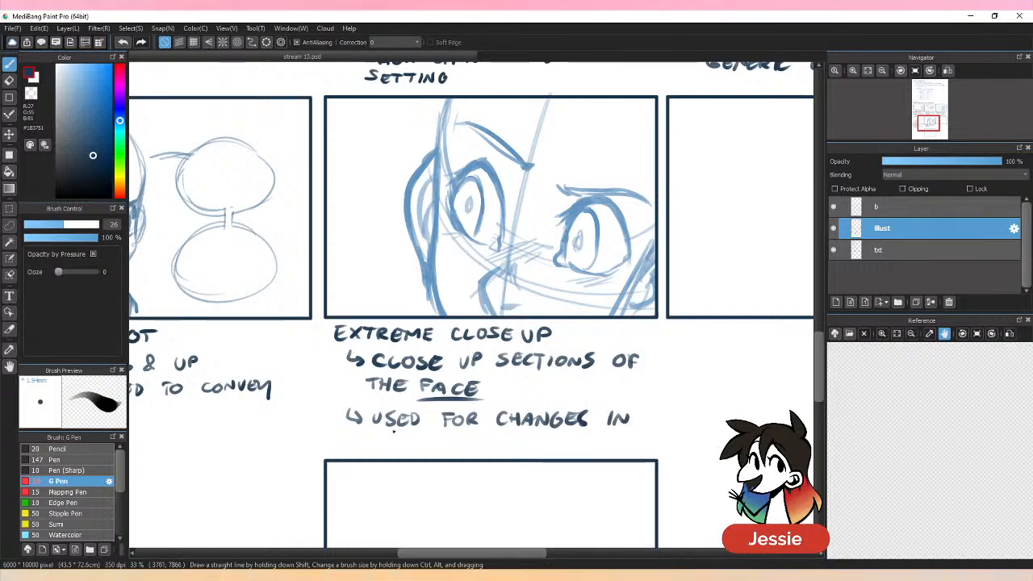
# Step: Finish the second bullet by lettering "EMOTION" on the line below, just above the bottom panel
pyautogui.moveTo(374, 436); pyautogui.dragTo(374, 450)
pyautogui.moveTo(374, 449)
pyautogui.mouseDown()
pyautogui.moveTo(388, 450)
pyautogui.moveTo(387, 436)
pyautogui.mouseUp()
pyautogui.moveTo(375, 442); pyautogui.dragTo(407, 450)
pyautogui.moveTo(417, 439); pyautogui.dragTo(427, 450)
pyautogui.moveTo(420, 437); pyautogui.dragTo(440, 450)
pyautogui.moveTo(452, 439)
pyautogui.mouseDown()
pyautogui.moveTo(473, 437)
pyautogui.moveTo(474, 449)
pyautogui.mouseUp()
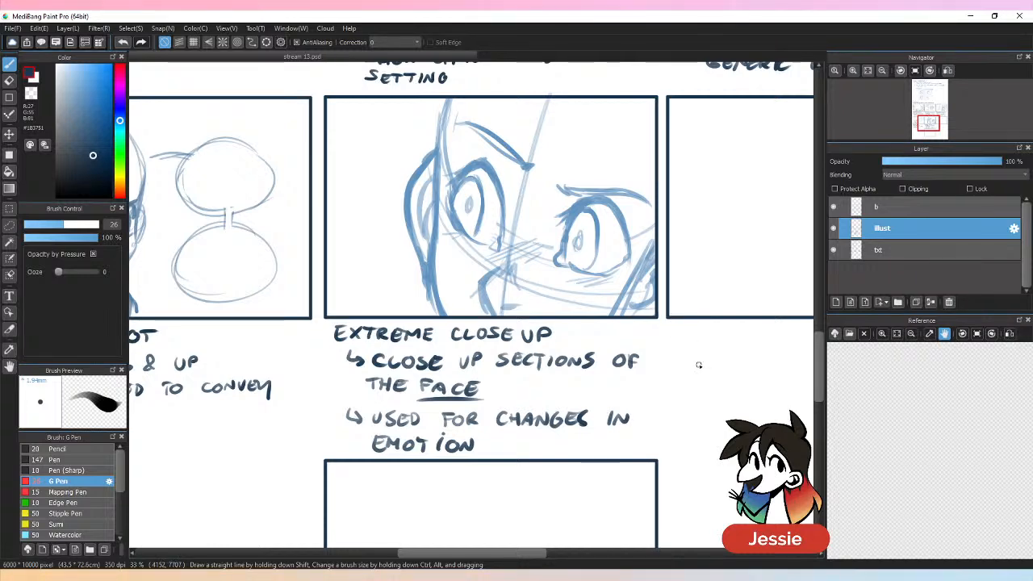
# Step: Erase the end of the word EMOTION and reletter it with the G Pen
pyautogui.hotkey('ctrl', '-')
pyautogui.hotkey('ctrl', '-')
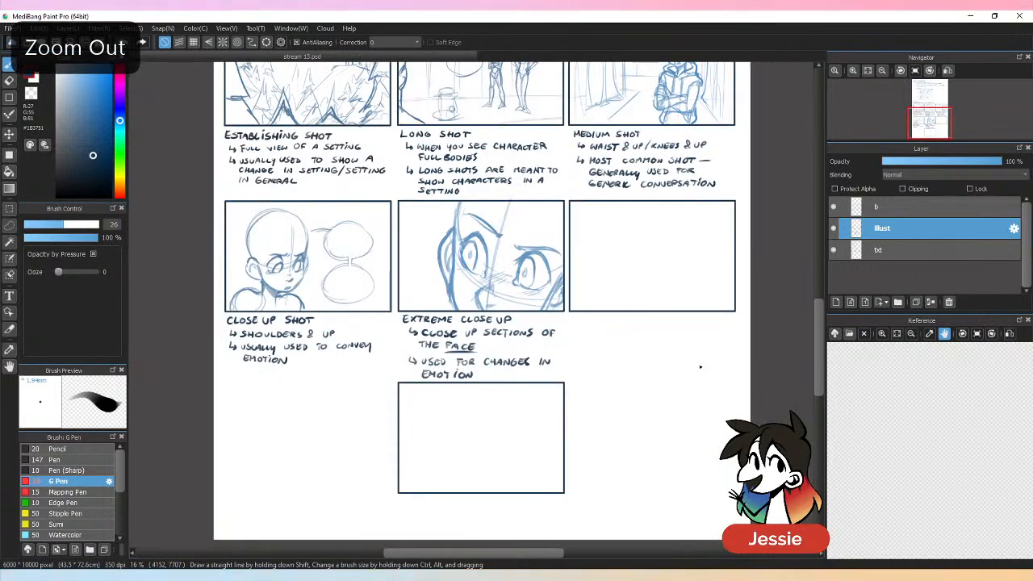
pyautogui.hotkey('ctrl', '+')
pyautogui.hotkey('ctrl', '+')
pyautogui.press('e')
pyautogui.moveTo(440, 437)
pyautogui.mouseDown()
pyautogui.moveTo(478, 444)
pyautogui.moveTo(446, 474)
pyautogui.moveTo(433, 451)
pyautogui.moveTo(438, 436)
pyautogui.moveTo(467, 452)
pyautogui.mouseUp()
pyautogui.press('b')
pyautogui.press('e')
pyautogui.press('b')
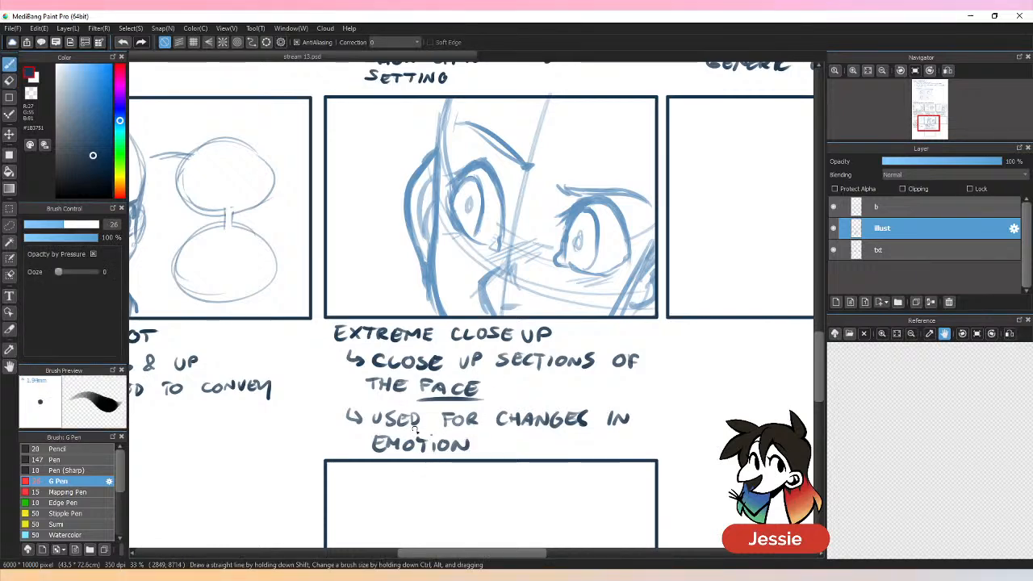
pyautogui.hotkey('ctrl', '-')
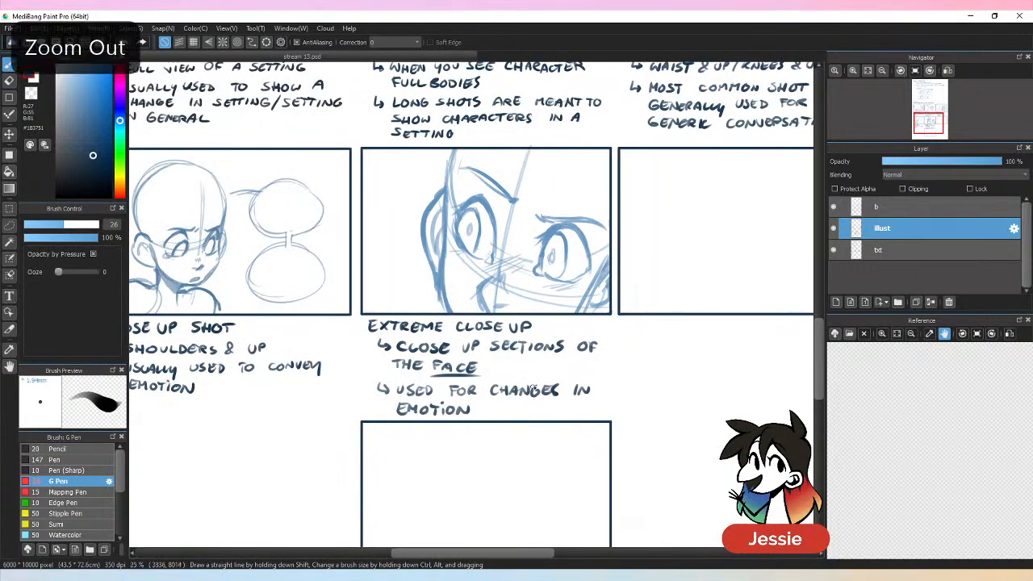
pyautogui.moveTo(611, 364); pyautogui.dragTo(468, 420)
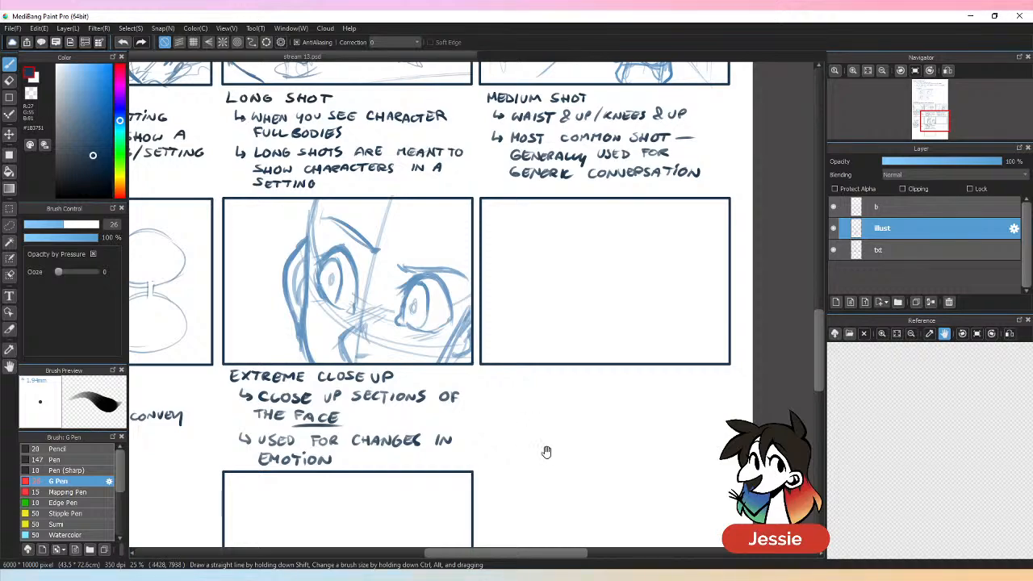
pyautogui.moveTo(546, 453); pyautogui.dragTo(627, 420)
pyautogui.moveTo(527, 439); pyautogui.dragTo(704, 440)
pyautogui.moveTo(741, 381); pyautogui.dragTo(645, 490)
pyautogui.moveTo(731, 506); pyautogui.dragTo(577, 420)
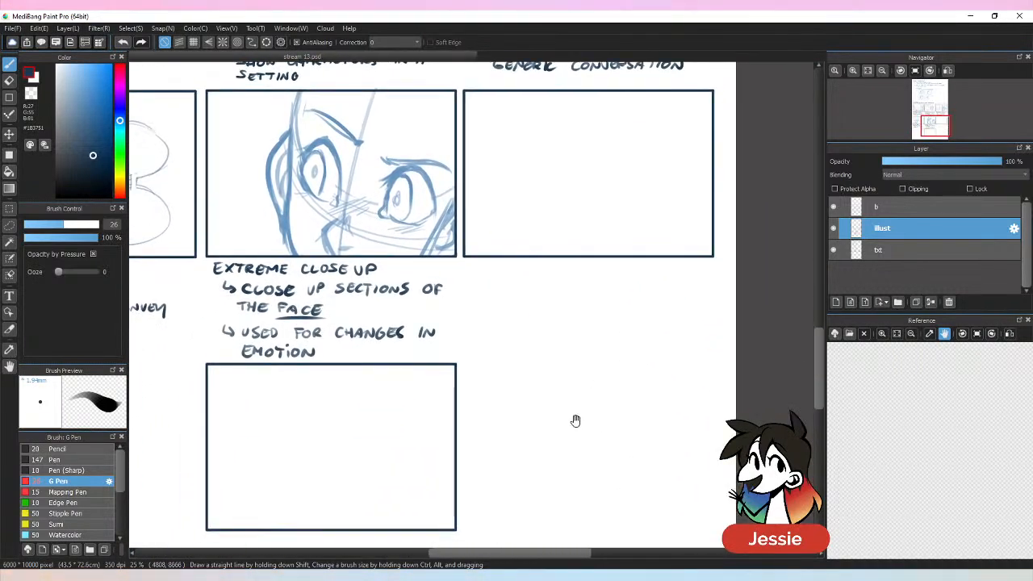
pyautogui.moveTo(588, 345); pyautogui.dragTo(506, 396)
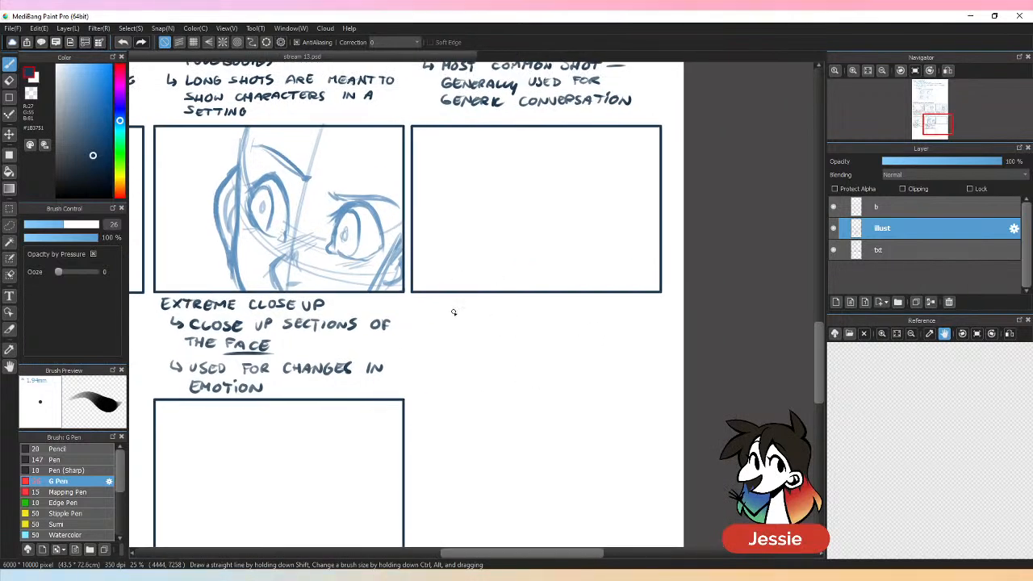
# Step: Letter the title "INSERT SHOT" beneath the empty panel beside Extreme Close Up, undoing and redoing stray letter strokes
pyautogui.hotkey('ctrl', '+')
pyautogui.moveTo(406, 298); pyautogui.dragTo(403, 314)
pyautogui.moveTo(410, 313)
pyautogui.mouseDown()
pyautogui.moveTo(414, 299)
pyautogui.moveTo(423, 298)
pyautogui.moveTo(423, 314)
pyautogui.moveTo(445, 306)
pyautogui.mouseUp()
pyautogui.hotkey('ctrl', 'z')
pyautogui.hotkey('ctrl', 'z')
pyautogui.hotkey('ctrl', 'z')
pyautogui.moveTo(437, 301); pyautogui.dragTo(450, 312)
pyautogui.moveTo(450, 302)
pyautogui.mouseDown()
pyautogui.moveTo(459, 313)
pyautogui.moveTo(473, 301)
pyautogui.mouseUp()
pyautogui.moveTo(466, 301)
pyautogui.mouseDown()
pyautogui.moveTo(466, 314)
pyautogui.moveTo(498, 314)
pyautogui.mouseUp()
pyautogui.moveTo(498, 308); pyautogui.dragTo(513, 314)
pyautogui.moveTo(525, 304)
pyautogui.mouseDown()
pyautogui.moveTo(533, 309)
pyautogui.moveTo(524, 304)
pyautogui.mouseUp()
pyautogui.moveTo(533, 304); pyautogui.dragTo(543, 305)
pyautogui.moveTo(538, 304); pyautogui.dragTo(538, 315)
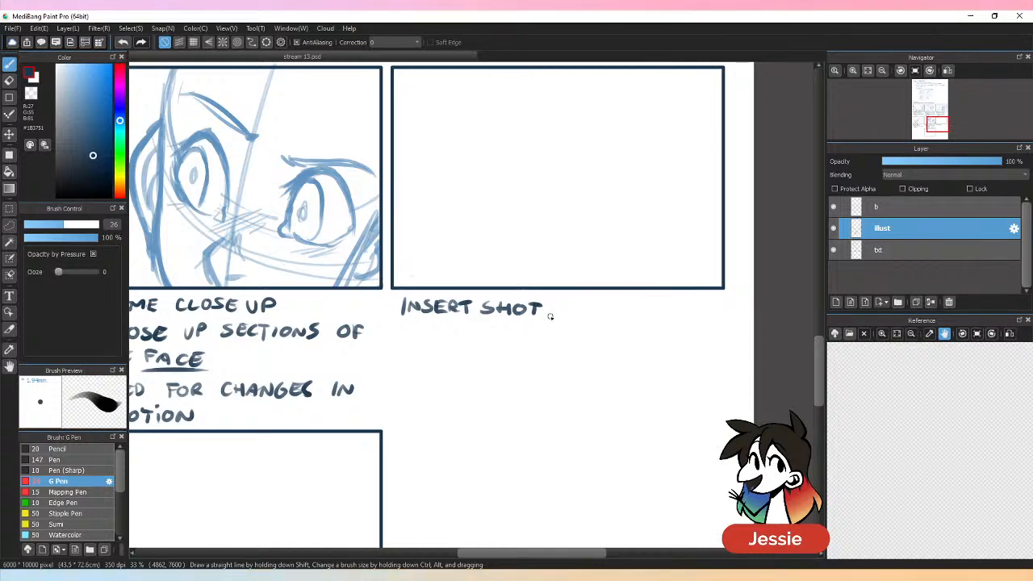
# Step: Sample the lighter blue of the Medium Shot character sketch as the pen colour for the Insert Shot drawing
pyautogui.moveTo(676, 280); pyautogui.dragTo(547, 396)
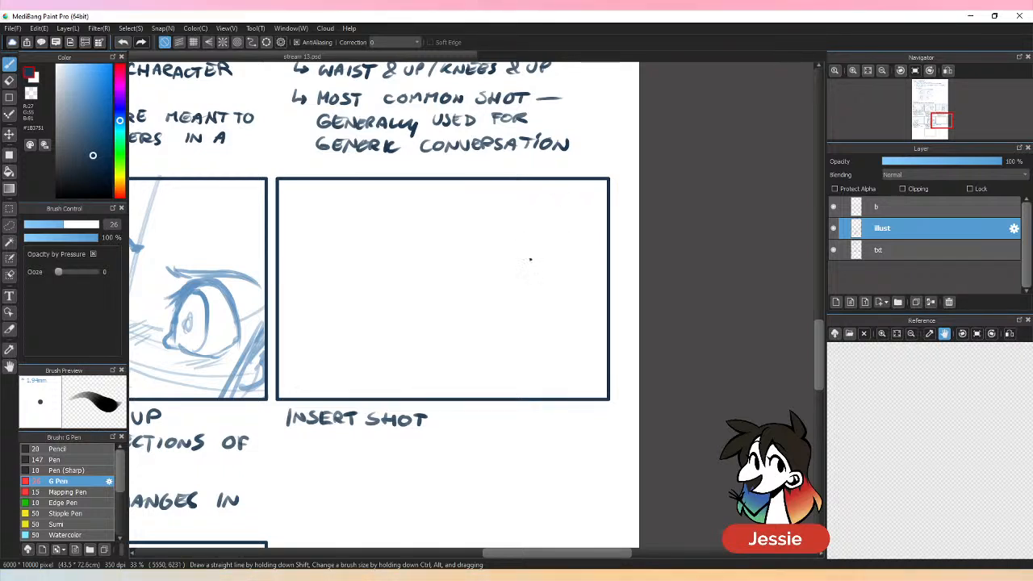
pyautogui.scroll(-3, 439, 133)
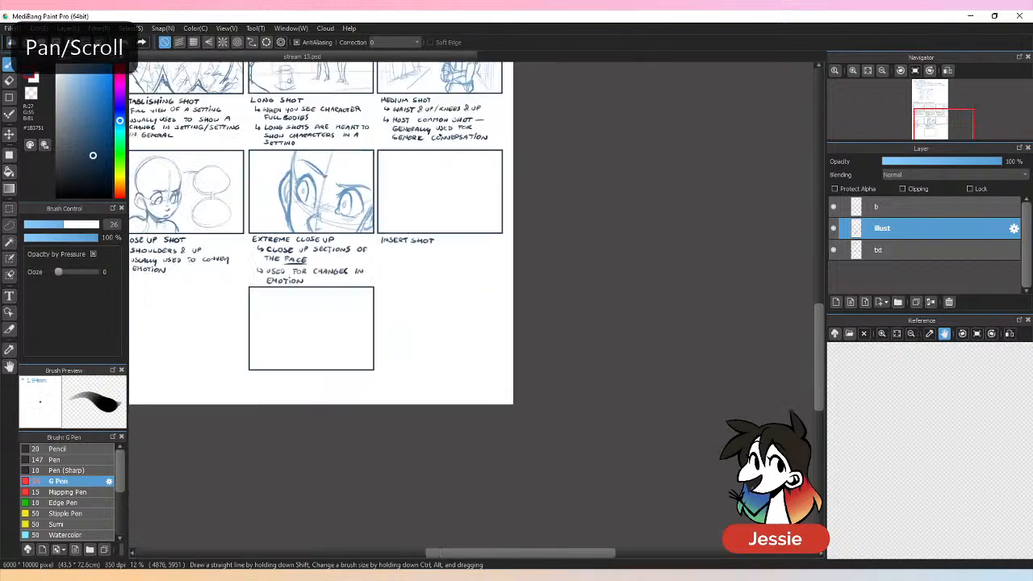
pyautogui.scroll(3, 438, 133)
pyautogui.moveTo(529, 94); pyautogui.dragTo(532, 286)
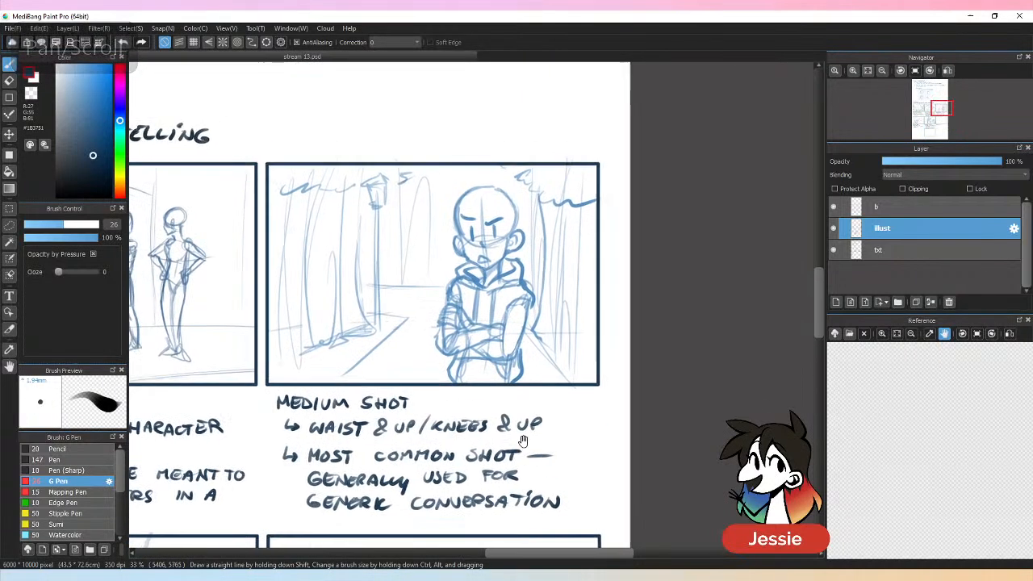
pyautogui.keyDown('alt'); pyautogui.click(531, 287); pyautogui.keyUp('alt')
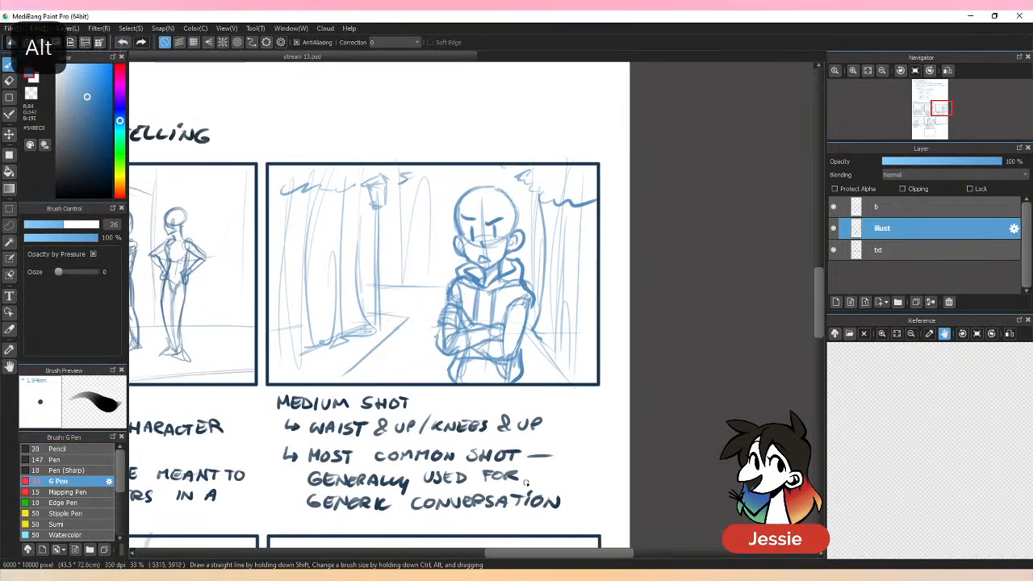
pyautogui.moveTo(522, 529); pyautogui.dragTo(464, 285)
pyautogui.moveTo(425, 383); pyautogui.dragTo(492, 265)
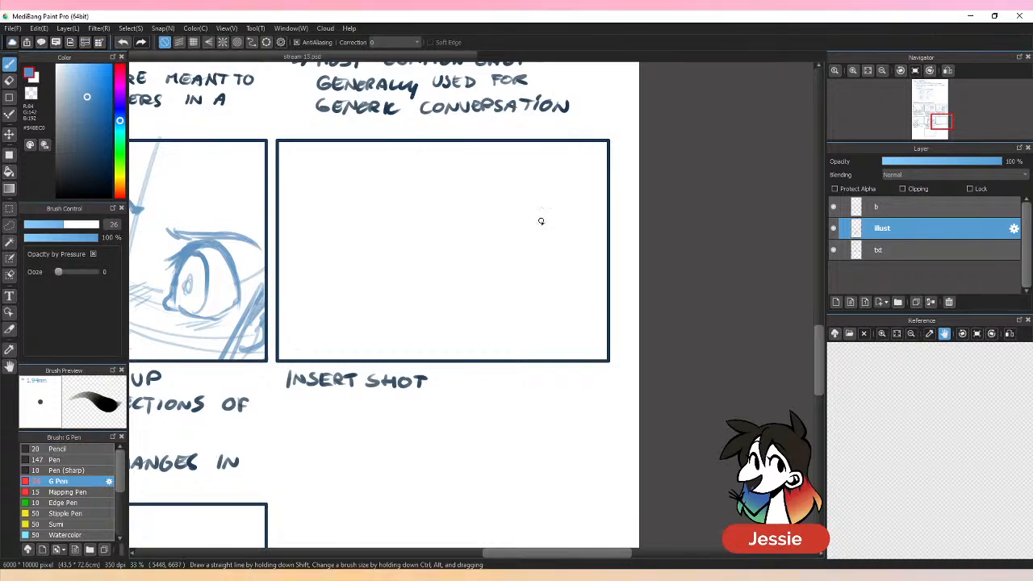
# Step: Sketch a hand in the Insert Shot panel, with a circle for the heel of the palm and outlines of the thumb and bent index finger
pyautogui.moveTo(304, 259); pyautogui.dragTo(618, 445)
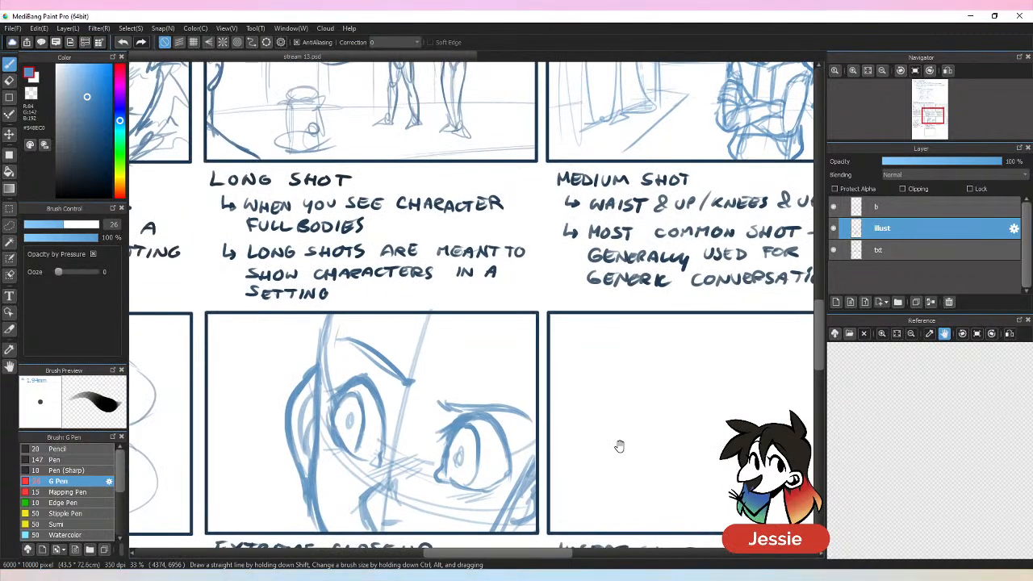
pyautogui.moveTo(710, 358)
pyautogui.mouseDown()
pyautogui.moveTo(554, 482)
pyautogui.moveTo(621, 259)
pyautogui.mouseUp()
pyautogui.moveTo(655, 418)
pyautogui.mouseDown()
pyautogui.moveTo(551, 357)
pyautogui.moveTo(526, 355)
pyautogui.mouseUp()
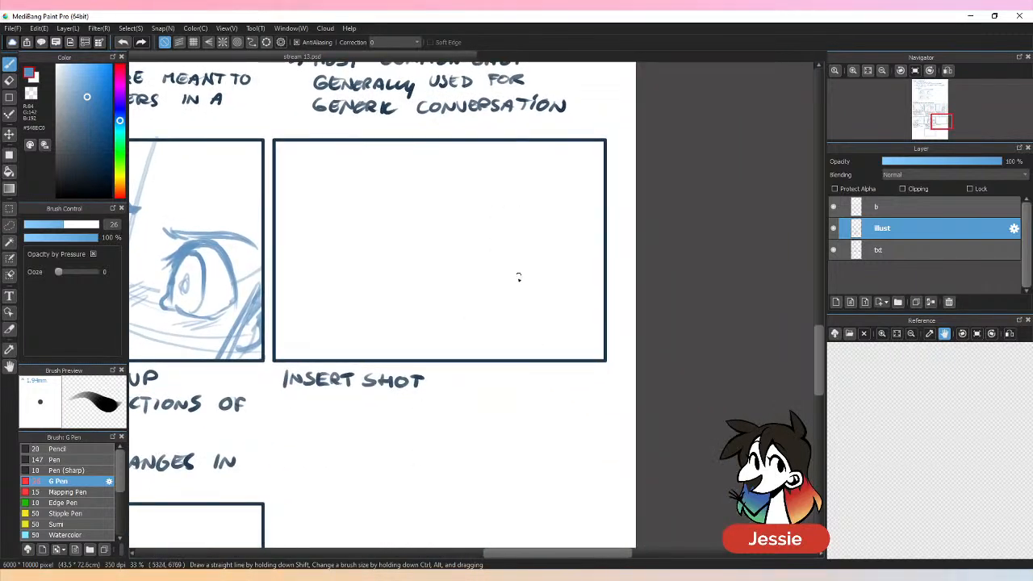
pyautogui.moveTo(495, 304); pyautogui.dragTo(492, 296)
pyautogui.moveTo(495, 340)
pyautogui.mouseDown()
pyautogui.moveTo(417, 286)
pyautogui.moveTo(457, 297)
pyautogui.moveTo(484, 285)
pyautogui.moveTo(478, 224)
pyautogui.moveTo(445, 227)
pyautogui.moveTo(470, 211)
pyautogui.mouseUp()
pyautogui.moveTo(495, 213); pyautogui.dragTo(526, 260)
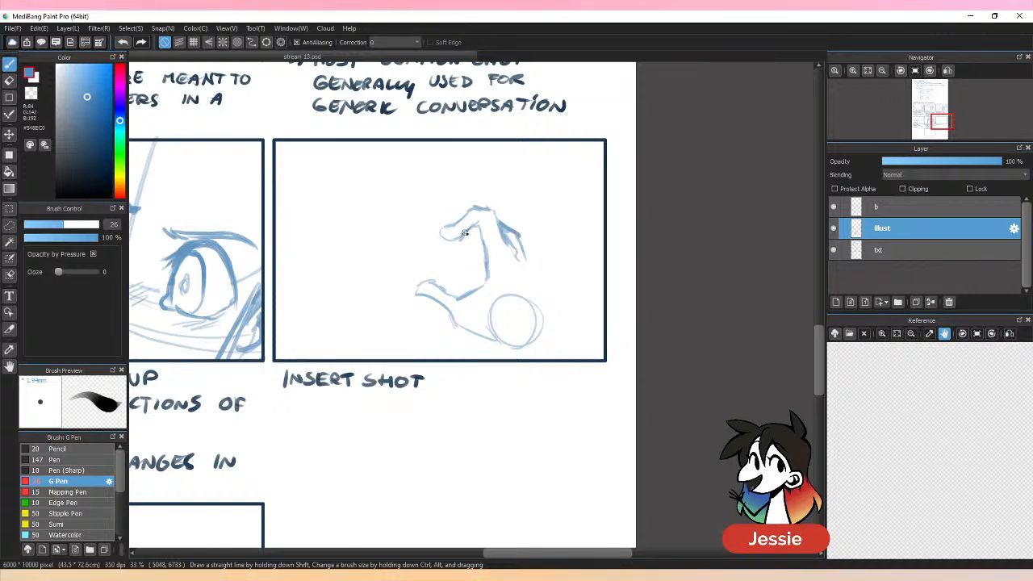
# Step: Add the curled lower fingers, the pencil held behind them, the outer edge of the hand and firmer finger and thumb contours
pyautogui.moveTo(465, 233)
pyautogui.mouseDown()
pyautogui.moveTo(457, 252)
pyautogui.moveTo(483, 242)
pyautogui.mouseUp()
pyautogui.moveTo(512, 207)
pyautogui.mouseDown()
pyautogui.moveTo(495, 231)
pyautogui.moveTo(525, 186)
pyautogui.mouseUp()
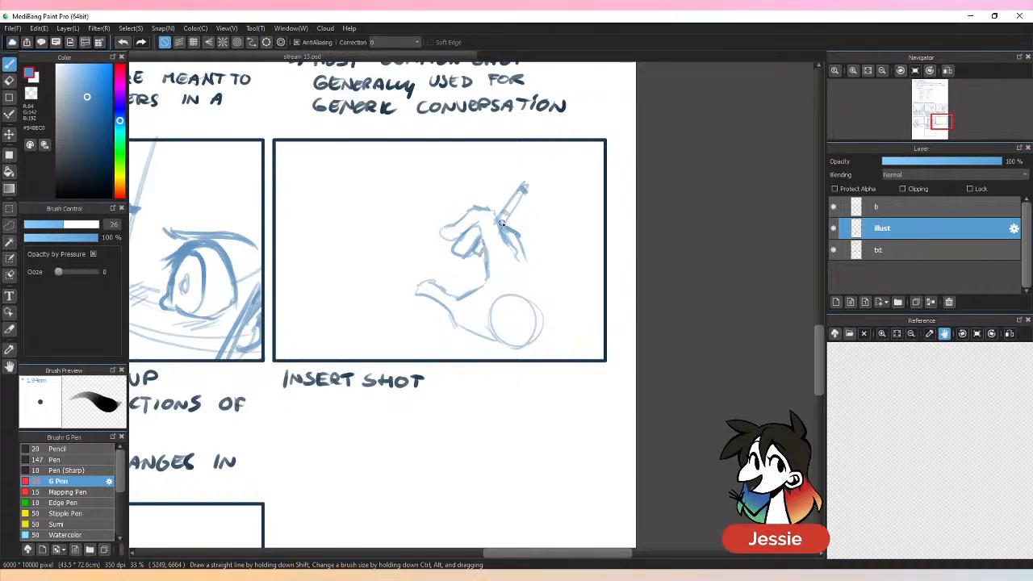
pyautogui.moveTo(509, 229)
pyautogui.mouseDown()
pyautogui.moveTo(532, 267)
pyautogui.moveTo(538, 292)
pyautogui.mouseUp()
pyautogui.moveTo(516, 252)
pyautogui.mouseDown()
pyautogui.moveTo(543, 314)
pyautogui.moveTo(536, 282)
pyautogui.moveTo(573, 347)
pyautogui.mouseUp()
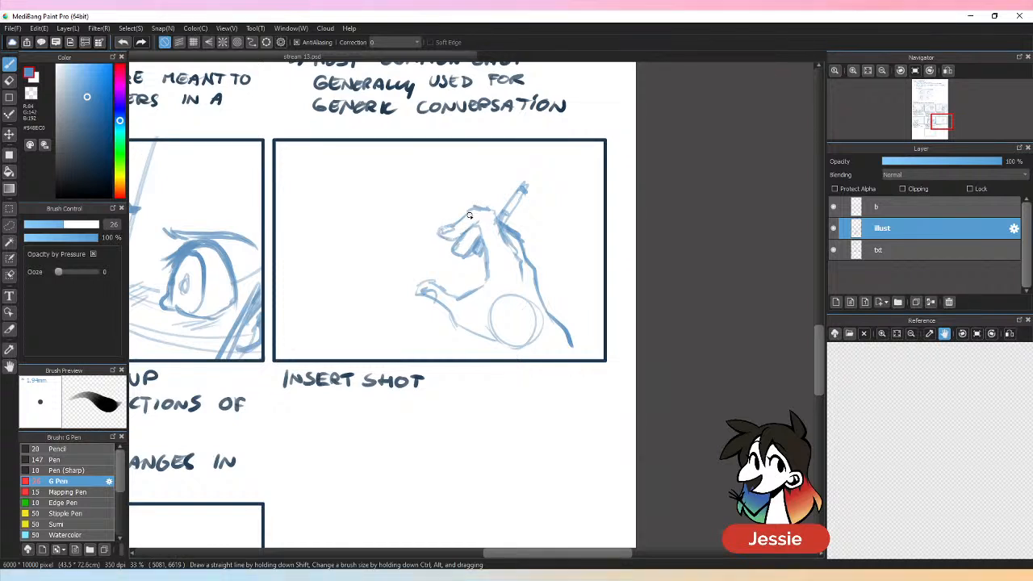
pyautogui.moveTo(467, 211)
pyautogui.mouseDown()
pyautogui.moveTo(502, 210)
pyautogui.moveTo(499, 226)
pyautogui.moveTo(468, 209)
pyautogui.moveTo(452, 229)
pyautogui.moveTo(488, 227)
pyautogui.moveTo(493, 214)
pyautogui.moveTo(486, 242)
pyautogui.moveTo(493, 213)
pyautogui.moveTo(476, 213)
pyautogui.moveTo(493, 211)
pyautogui.moveTo(457, 227)
pyautogui.mouseUp()
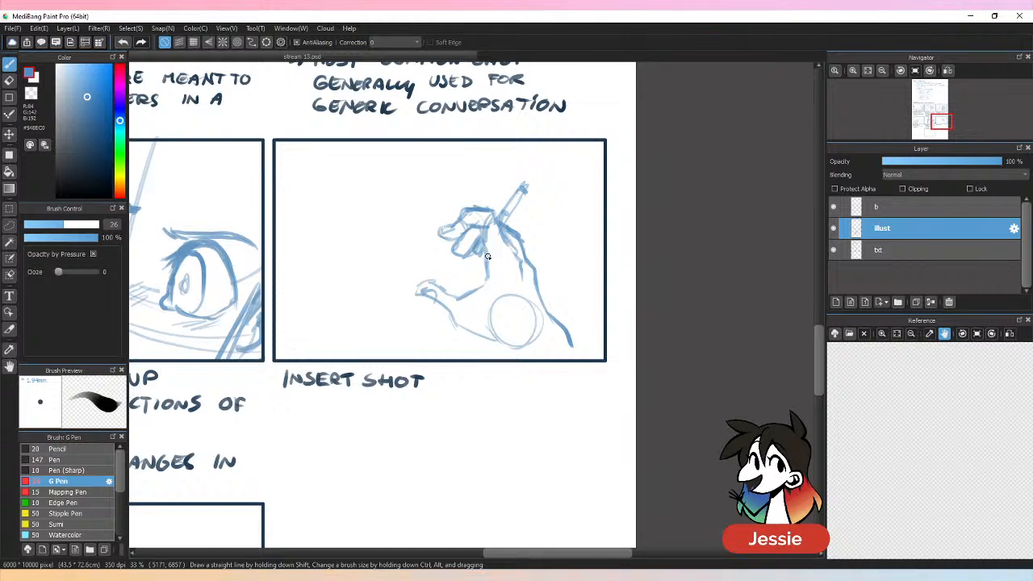
pyautogui.moveTo(443, 291)
pyautogui.mouseDown()
pyautogui.moveTo(479, 291)
pyautogui.moveTo(490, 258)
pyautogui.moveTo(469, 235)
pyautogui.moveTo(485, 228)
pyautogui.moveTo(492, 295)
pyautogui.moveTo(509, 246)
pyautogui.mouseUp()
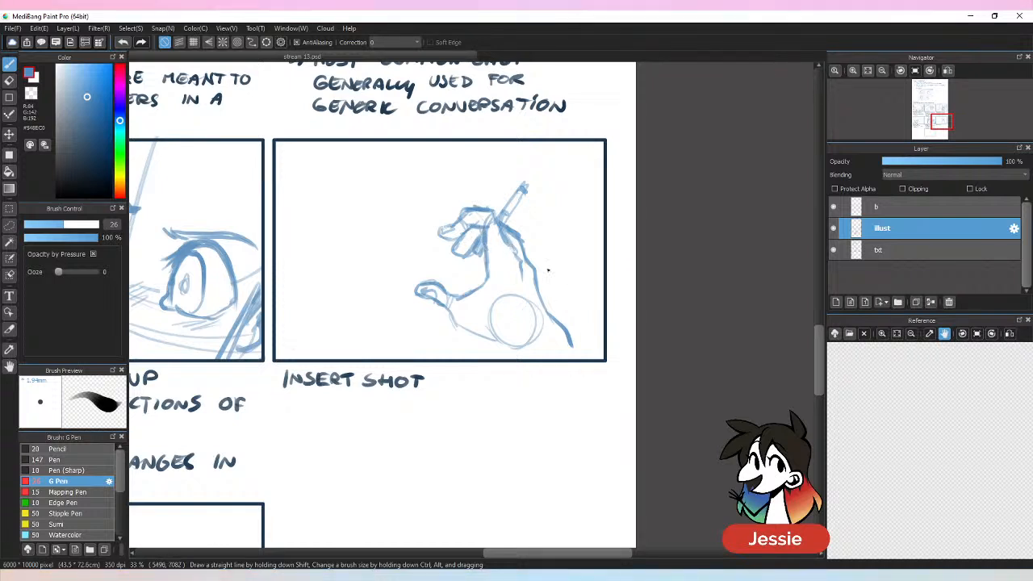
# Step: Draw the wrist down to the panel's lower border, erase the palm's construction circle and add a curved line across the wrist
pyautogui.moveTo(454, 307)
pyautogui.mouseDown()
pyautogui.moveTo(447, 321)
pyautogui.moveTo(517, 357)
pyautogui.mouseUp()
pyautogui.moveTo(547, 313)
pyautogui.mouseDown()
pyautogui.moveTo(572, 355)
pyautogui.moveTo(567, 330)
pyautogui.mouseUp()
pyautogui.press('e')
pyautogui.press('b')
pyautogui.press('e')
pyautogui.moveTo(489, 312)
pyautogui.mouseDown()
pyautogui.moveTo(522, 350)
pyautogui.moveTo(513, 337)
pyautogui.moveTo(523, 320)
pyautogui.moveTo(542, 340)
pyautogui.moveTo(539, 312)
pyautogui.moveTo(558, 374)
pyautogui.moveTo(493, 309)
pyautogui.moveTo(517, 357)
pyautogui.mouseUp()
pyautogui.press('b')
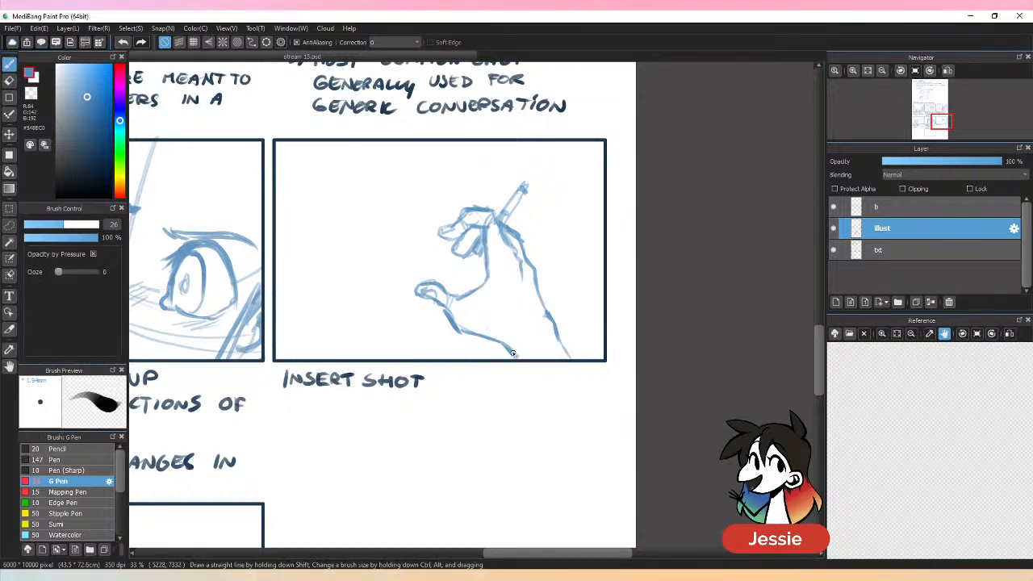
pyautogui.moveTo(547, 315)
pyautogui.mouseDown()
pyautogui.moveTo(511, 335)
pyautogui.moveTo(518, 330)
pyautogui.mouseUp()
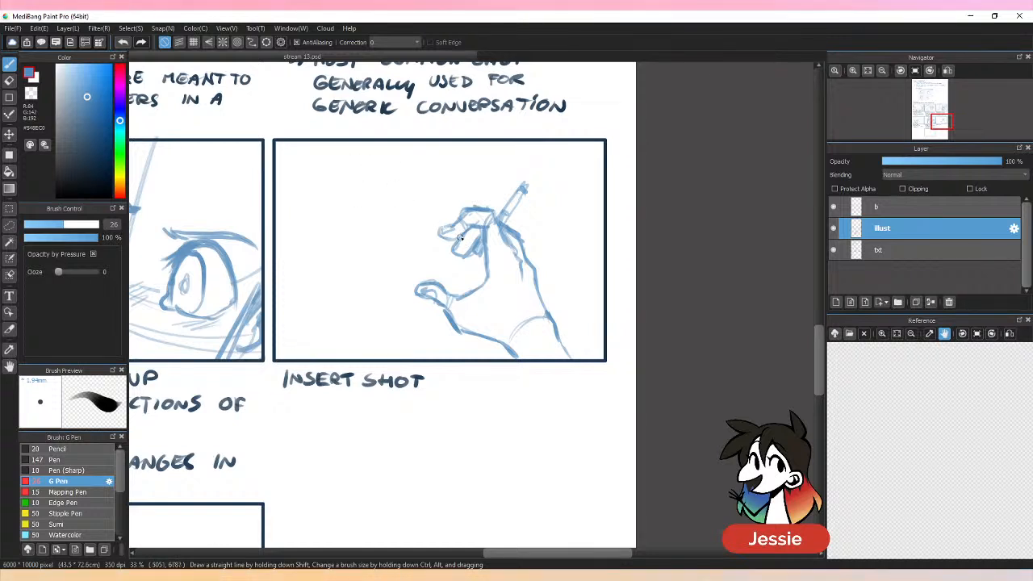
# Step: Refine the index finger contour of the pencil-holding hand and clean up its stray lines
pyautogui.moveTo(440, 234)
pyautogui.mouseDown()
pyautogui.moveTo(461, 210)
pyautogui.moveTo(497, 203)
pyautogui.moveTo(489, 230)
pyautogui.moveTo(458, 224)
pyautogui.moveTo(494, 210)
pyautogui.mouseUp()
pyautogui.press('e')
pyautogui.press('b')
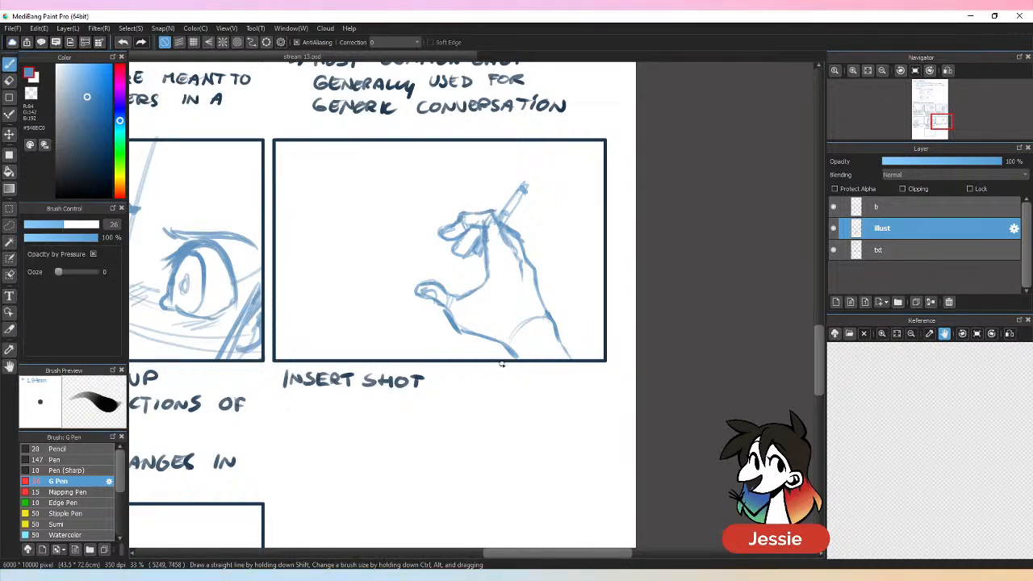
pyautogui.press('e')
pyautogui.press('b')
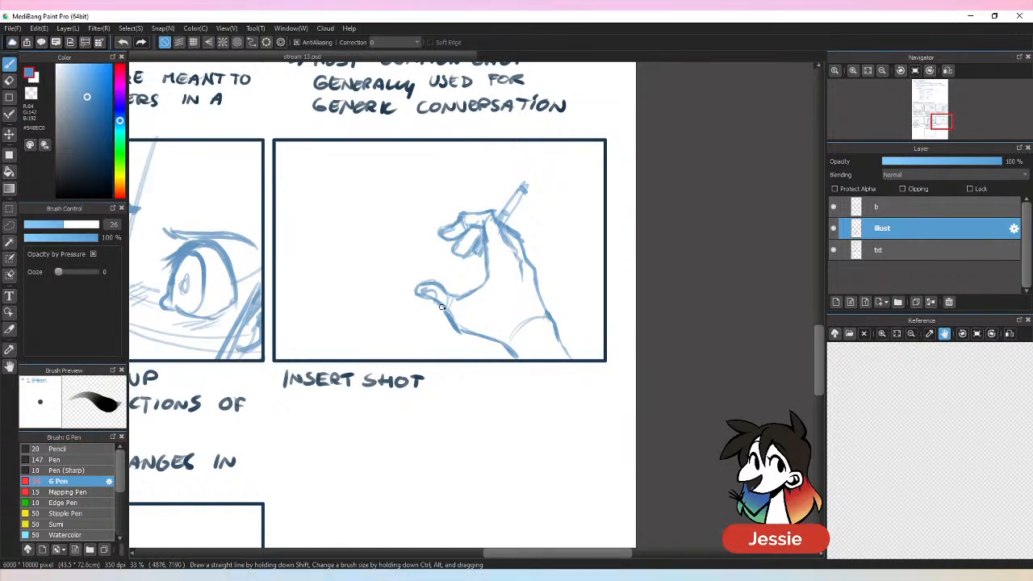
# Step: Sketch a tilted sheet of paper behind the hand, undoing and redrawing its edge beside the pencil
pyautogui.moveTo(443, 307); pyautogui.dragTo(415, 355)
pyautogui.moveTo(279, 283)
pyautogui.mouseDown()
pyautogui.moveTo(352, 170)
pyautogui.moveTo(333, 202)
pyautogui.mouseUp()
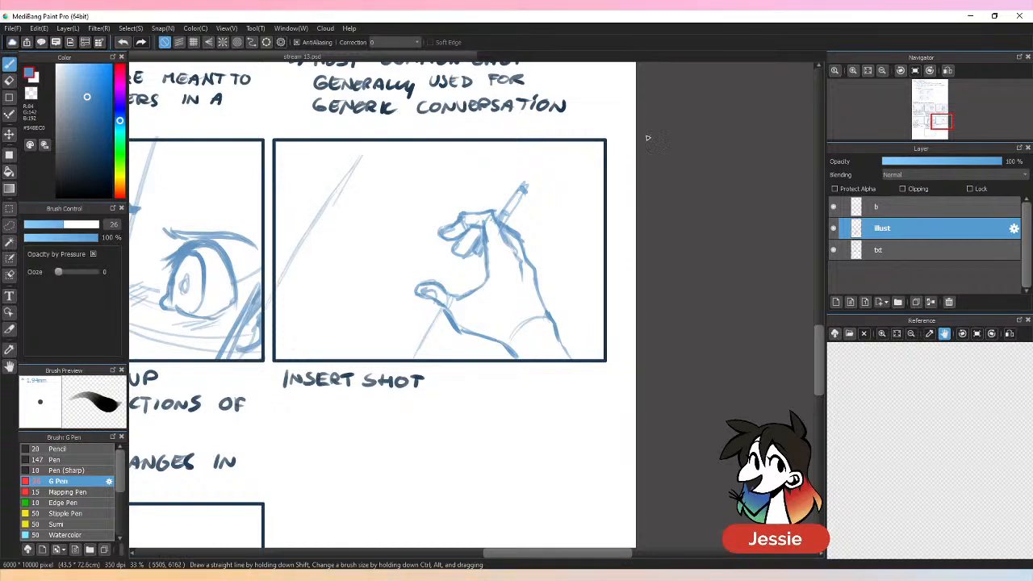
pyautogui.moveTo(368, 148); pyautogui.dragTo(351, 170)
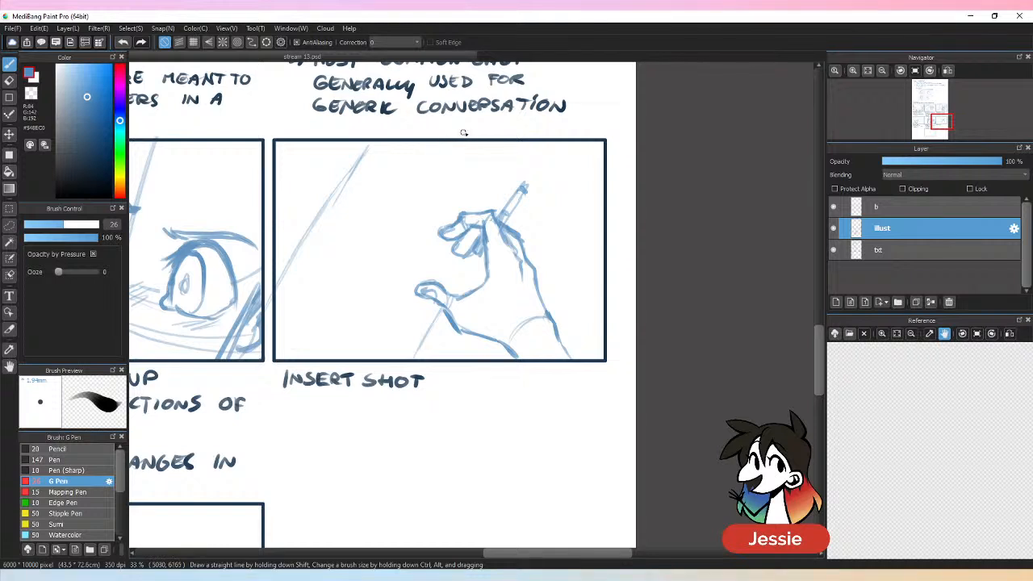
pyautogui.moveTo(370, 147)
pyautogui.mouseDown()
pyautogui.moveTo(562, 181)
pyautogui.moveTo(514, 179)
pyautogui.mouseUp()
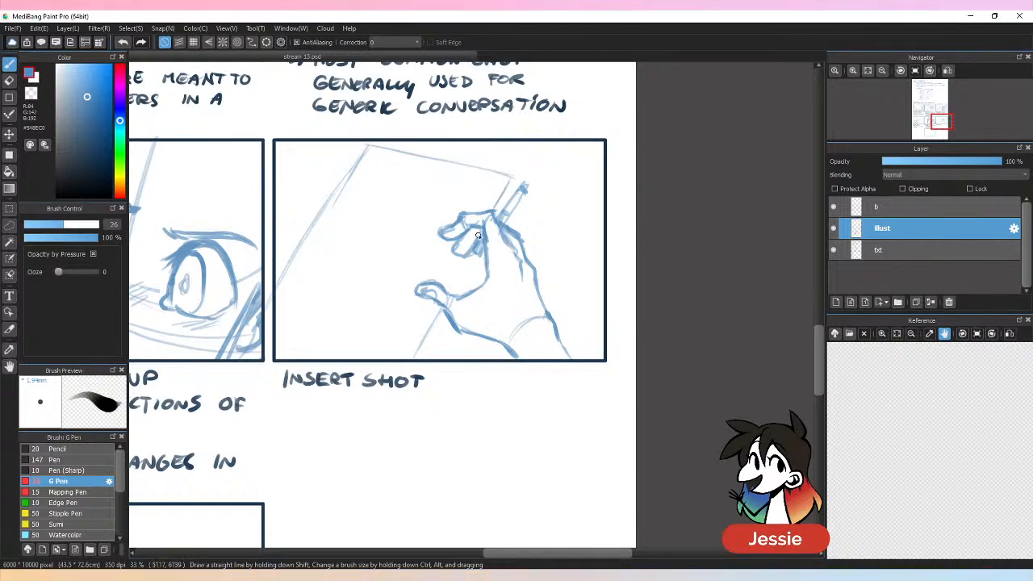
pyautogui.hotkey('ctrl', 'z')
pyautogui.hotkey('ctrl', 'z')
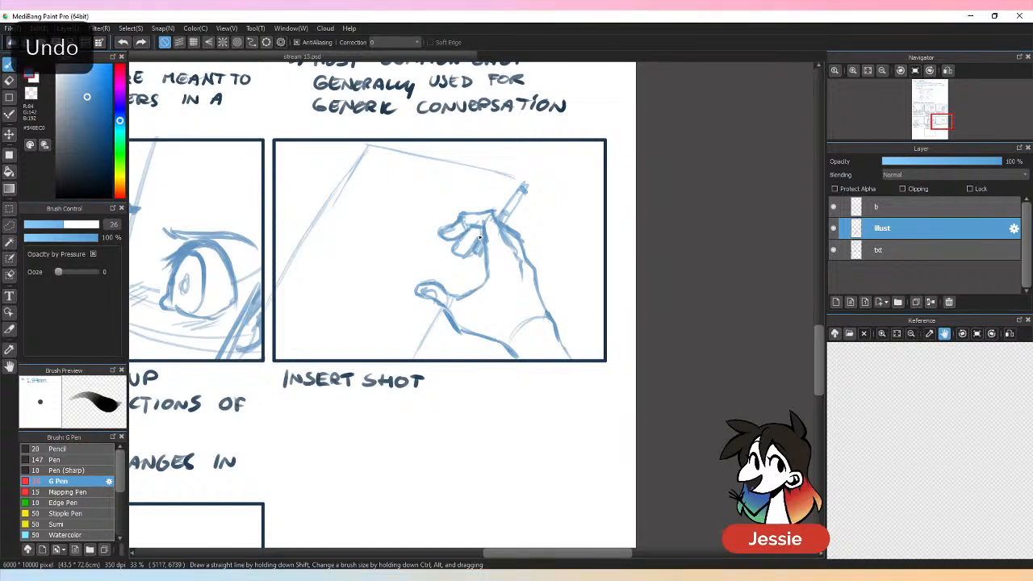
pyautogui.moveTo(517, 178); pyautogui.dragTo(502, 212)
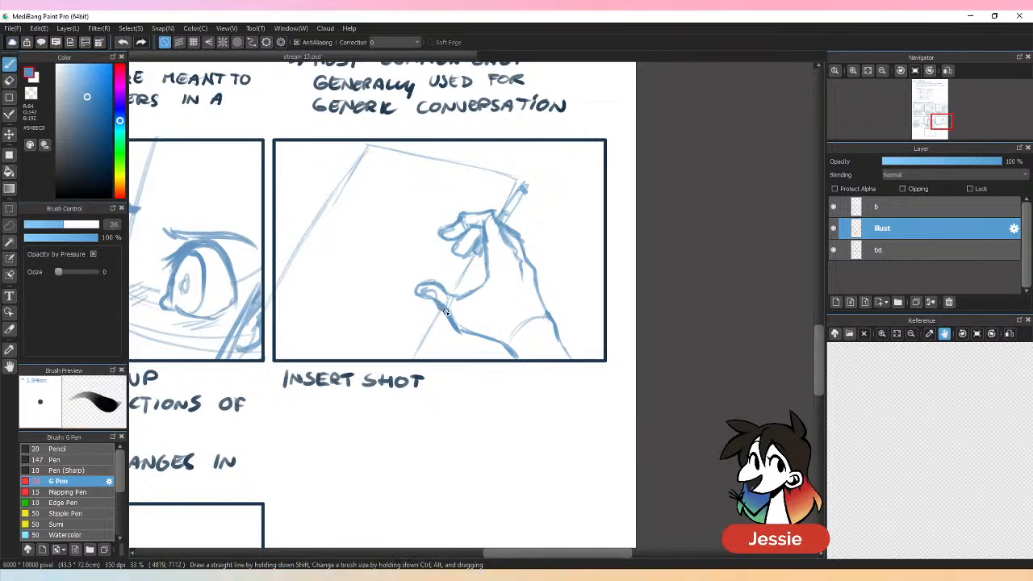
pyautogui.press('e')
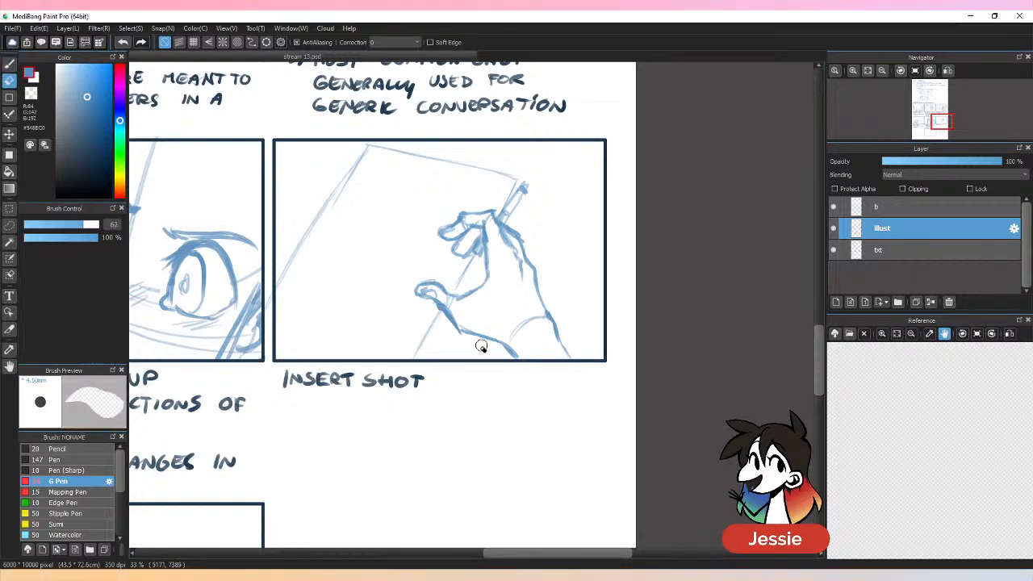
pyautogui.press('b')
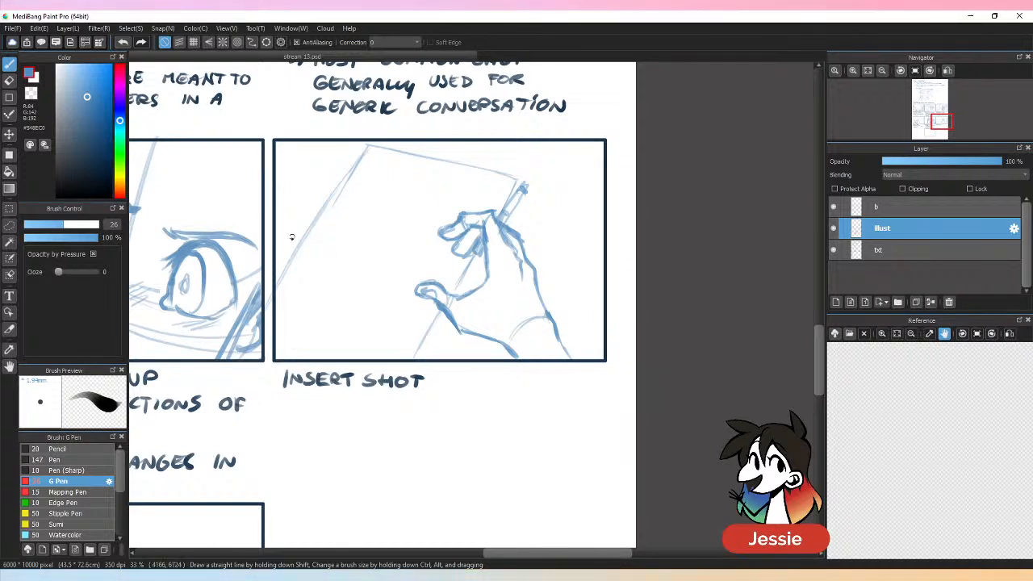
# Step: Sketch a second, open hand resting on the paper's other edge, with palm circle, thumb, spread fingers and fingernails
pyautogui.moveTo(293, 270)
pyautogui.mouseDown()
pyautogui.moveTo(270, 260)
pyautogui.moveTo(281, 233)
pyautogui.moveTo(321, 212)
pyautogui.moveTo(294, 223)
pyautogui.moveTo(319, 222)
pyautogui.mouseUp()
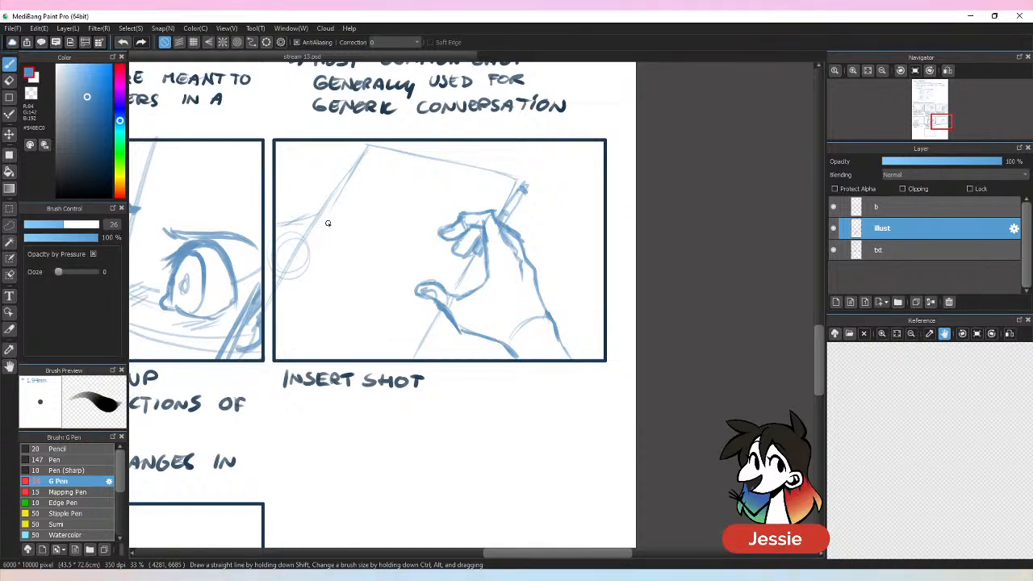
pyautogui.moveTo(278, 226)
pyautogui.mouseDown()
pyautogui.moveTo(312, 198)
pyautogui.moveTo(354, 222)
pyautogui.mouseUp()
pyautogui.moveTo(280, 283)
pyautogui.mouseDown()
pyautogui.moveTo(380, 301)
pyautogui.moveTo(356, 293)
pyautogui.moveTo(380, 306)
pyautogui.moveTo(366, 277)
pyautogui.moveTo(349, 285)
pyautogui.moveTo(364, 280)
pyautogui.moveTo(385, 307)
pyautogui.moveTo(351, 214)
pyautogui.moveTo(430, 189)
pyautogui.moveTo(354, 231)
pyautogui.mouseUp()
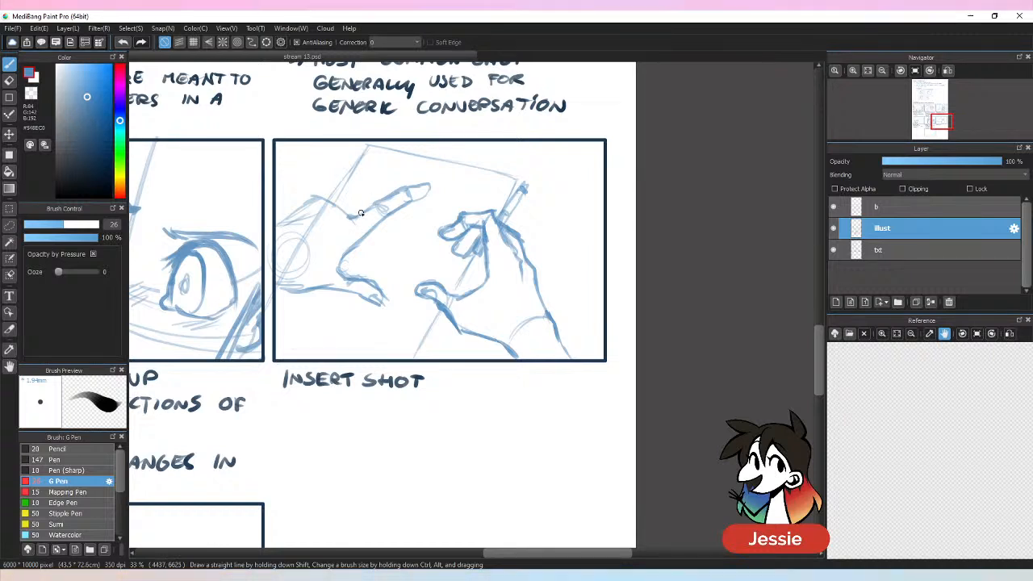
pyautogui.moveTo(352, 217)
pyautogui.mouseDown()
pyautogui.moveTo(401, 153)
pyautogui.moveTo(385, 151)
pyautogui.moveTo(402, 149)
pyautogui.moveTo(365, 168)
pyautogui.moveTo(374, 157)
pyautogui.moveTo(338, 206)
pyautogui.moveTo(330, 201)
pyautogui.moveTo(358, 173)
pyautogui.moveTo(323, 197)
pyautogui.moveTo(339, 176)
pyautogui.moveTo(382, 147)
pyautogui.moveTo(389, 156)
pyautogui.moveTo(401, 147)
pyautogui.moveTo(365, 158)
pyautogui.moveTo(371, 166)
pyautogui.moveTo(344, 177)
pyautogui.mouseUp()
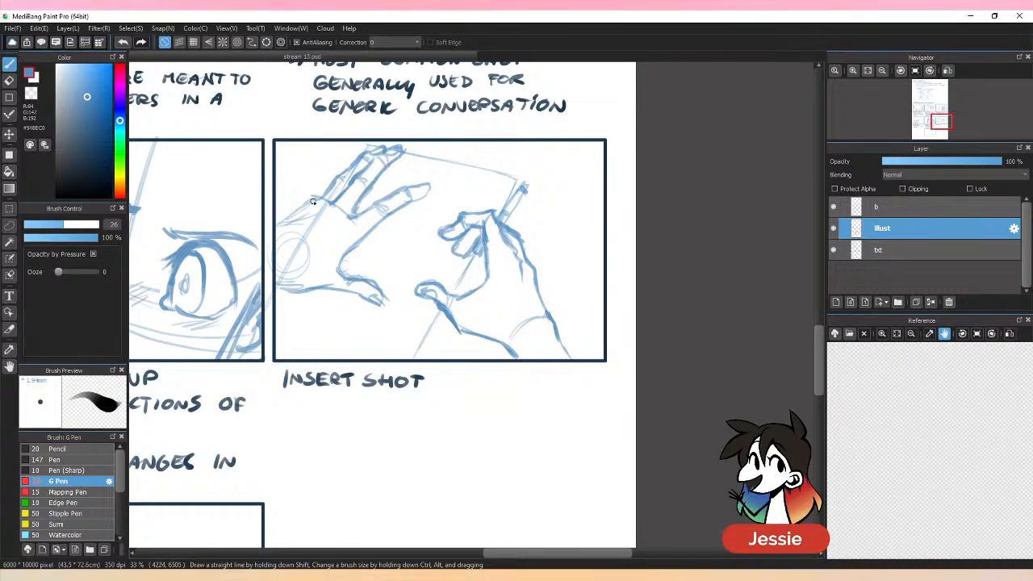
pyautogui.moveTo(306, 202)
pyautogui.mouseDown()
pyautogui.moveTo(345, 157)
pyautogui.moveTo(316, 181)
pyautogui.moveTo(337, 173)
pyautogui.moveTo(322, 198)
pyautogui.mouseUp()
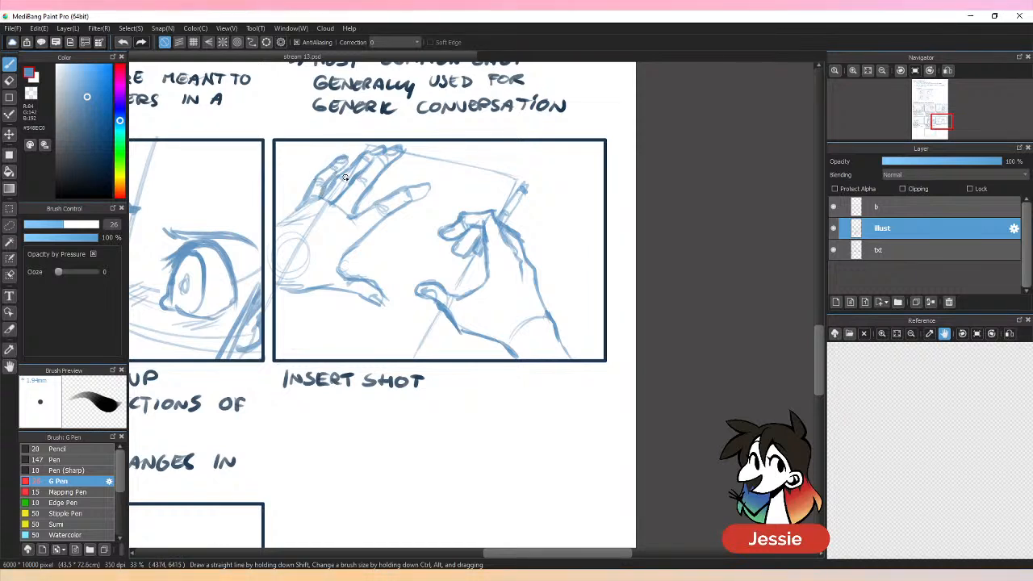
pyautogui.moveTo(412, 196); pyautogui.dragTo(432, 186)
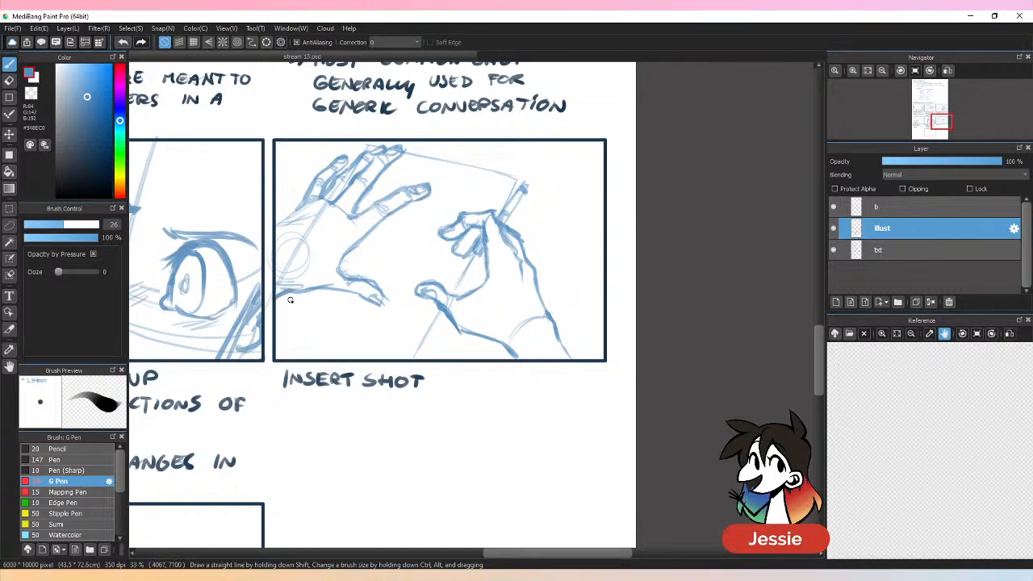
# Step: Erase the open hand's construction circle, add tendon lines and firmer contours to it, and strengthen the pencil hand's lower wrist line
pyautogui.press('e')
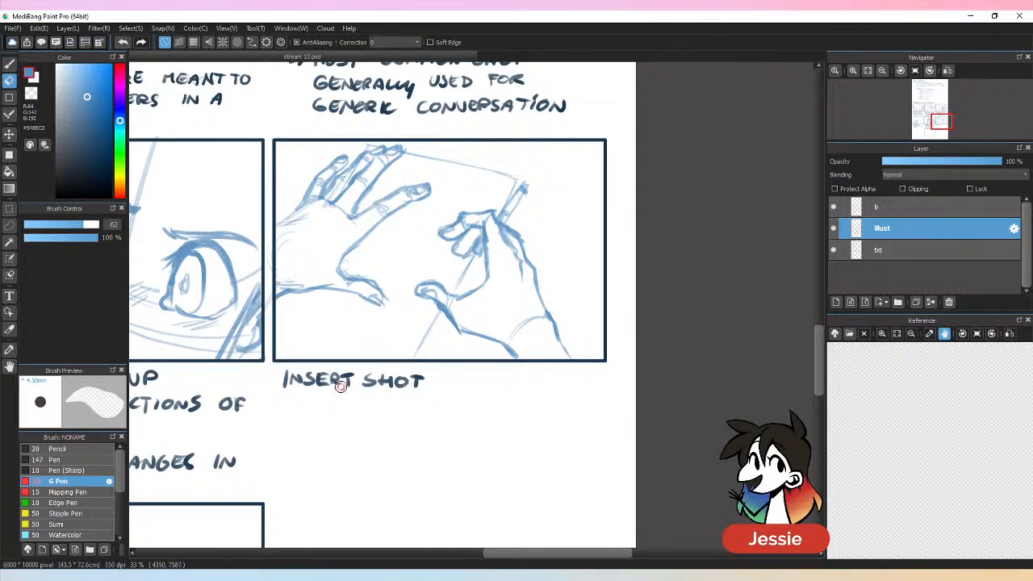
pyautogui.press('b')
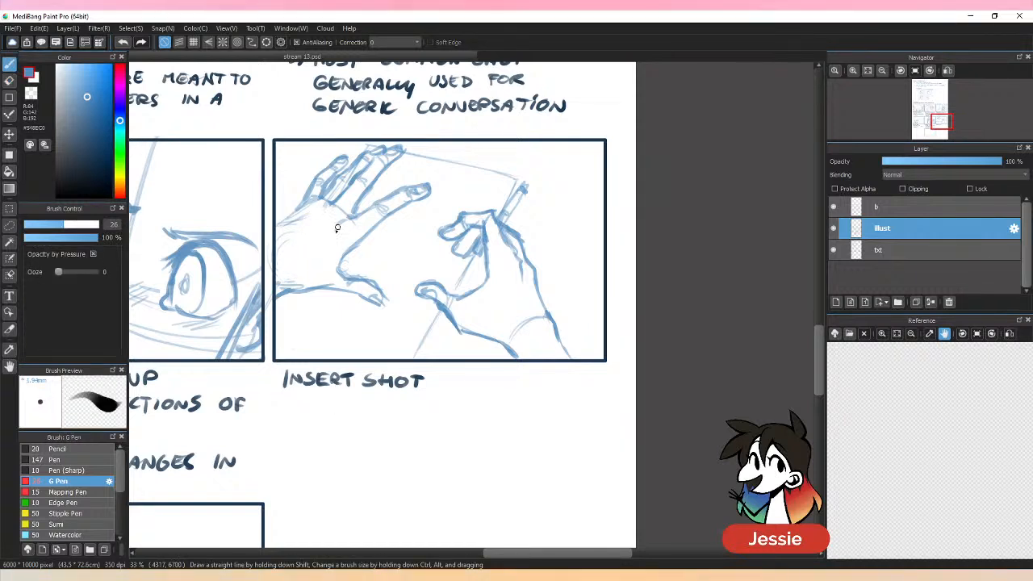
pyautogui.moveTo(339, 224); pyautogui.dragTo(300, 257)
pyautogui.moveTo(316, 217); pyautogui.dragTo(262, 252)
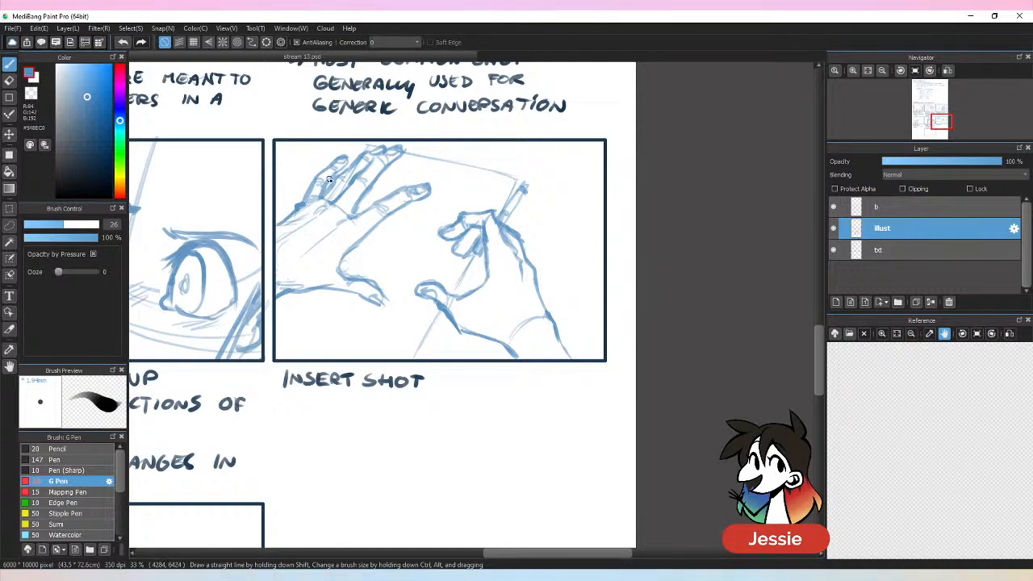
pyautogui.moveTo(345, 257); pyautogui.dragTo(382, 219)
pyautogui.press('e')
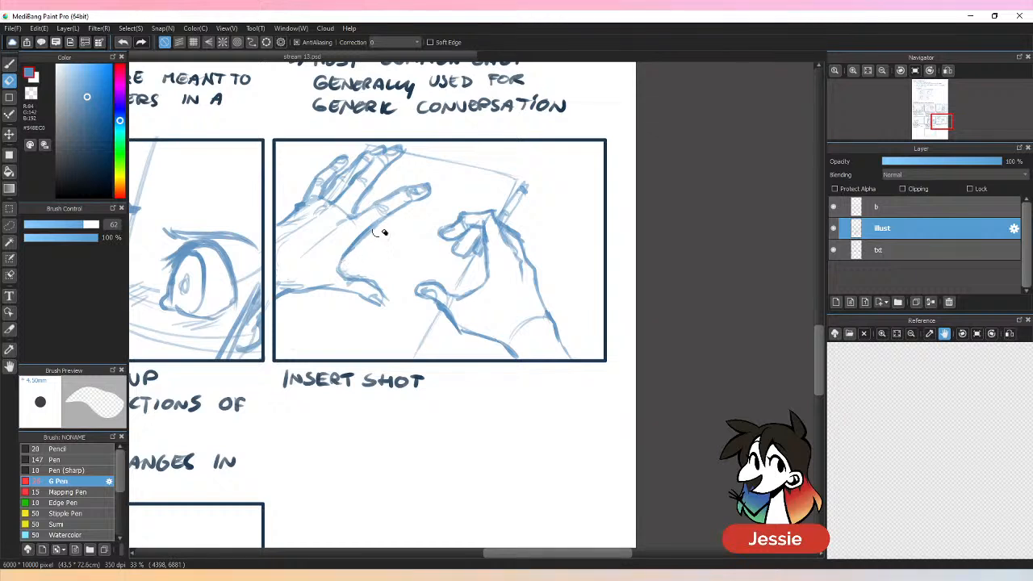
pyautogui.press('b')
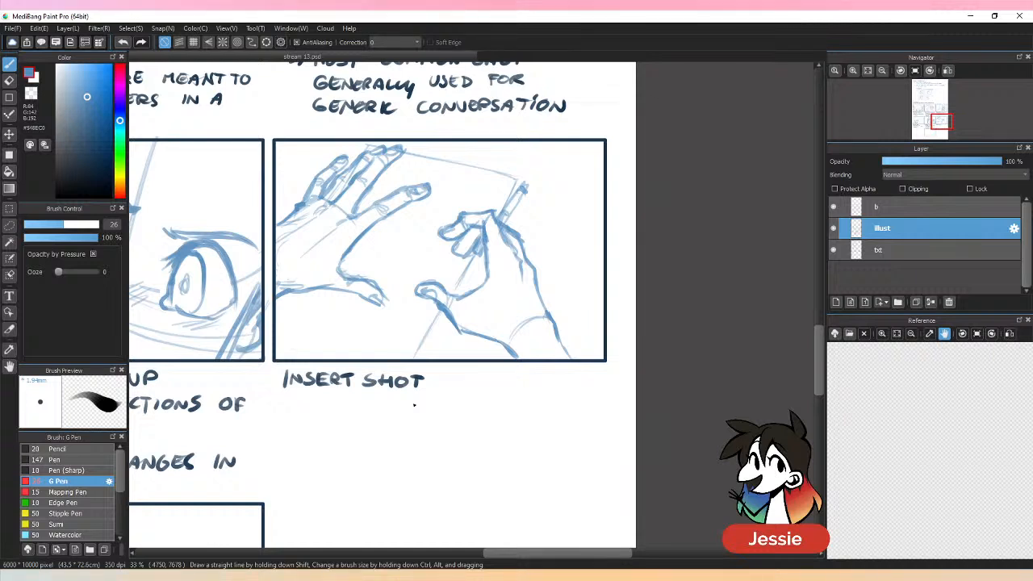
pyautogui.moveTo(453, 319); pyautogui.dragTo(516, 355)
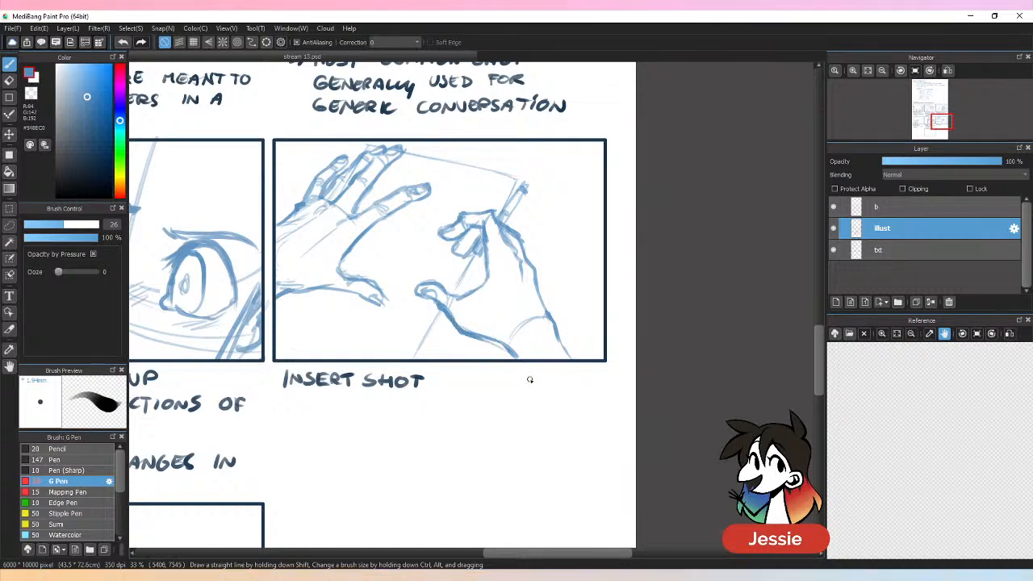
# Step: Lasso the hands drawing, shift it slightly right within the Insert Shot panel, deselect, and extend the open hand's wrist lines to the border
pyautogui.click(9, 225)
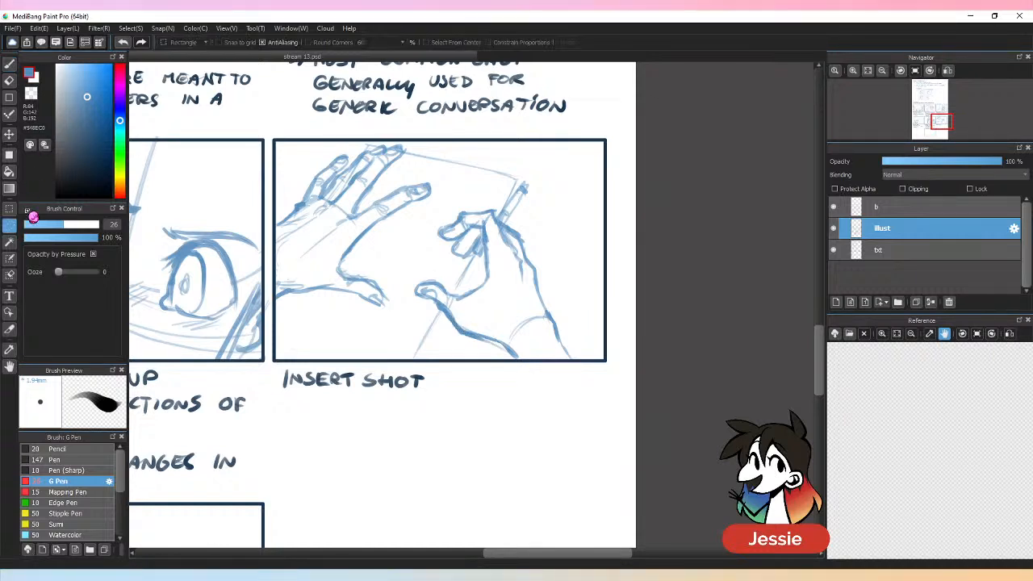
pyautogui.moveTo(323, 135)
pyautogui.mouseDown()
pyautogui.moveTo(274, 253)
pyautogui.moveTo(272, 360)
pyautogui.moveTo(304, 370)
pyautogui.moveTo(474, 369)
pyautogui.moveTo(605, 320)
pyautogui.moveTo(484, 134)
pyautogui.moveTo(409, 122)
pyautogui.mouseUp()
pyautogui.press('v')
pyautogui.moveTo(523, 229); pyautogui.dragTo(544, 231)
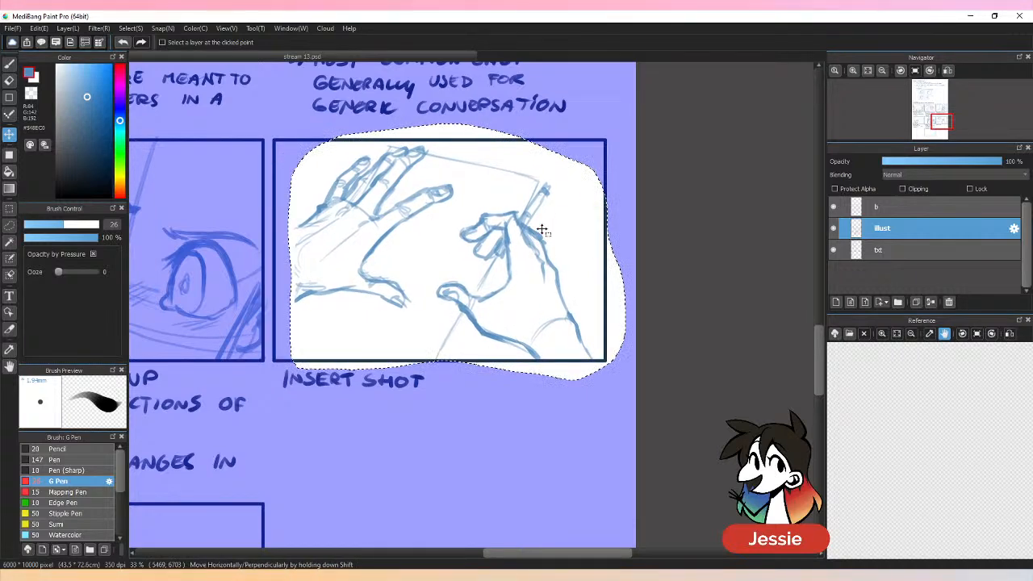
pyautogui.press('b')
pyautogui.hotkey('ctrl', 'd')
pyautogui.moveTo(305, 227); pyautogui.dragTo(278, 246)
pyautogui.moveTo(305, 295); pyautogui.dragTo(275, 320)
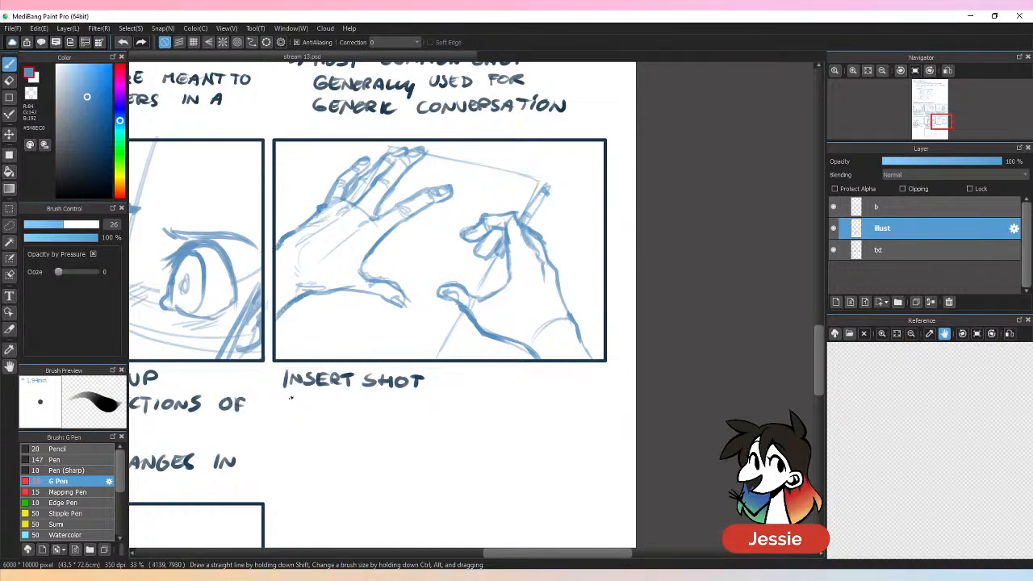
# Step: Draw the paper's lower edge and scribble loose writing lines on the sheet between the hands
pyautogui.moveTo(275, 334); pyautogui.dragTo(337, 359)
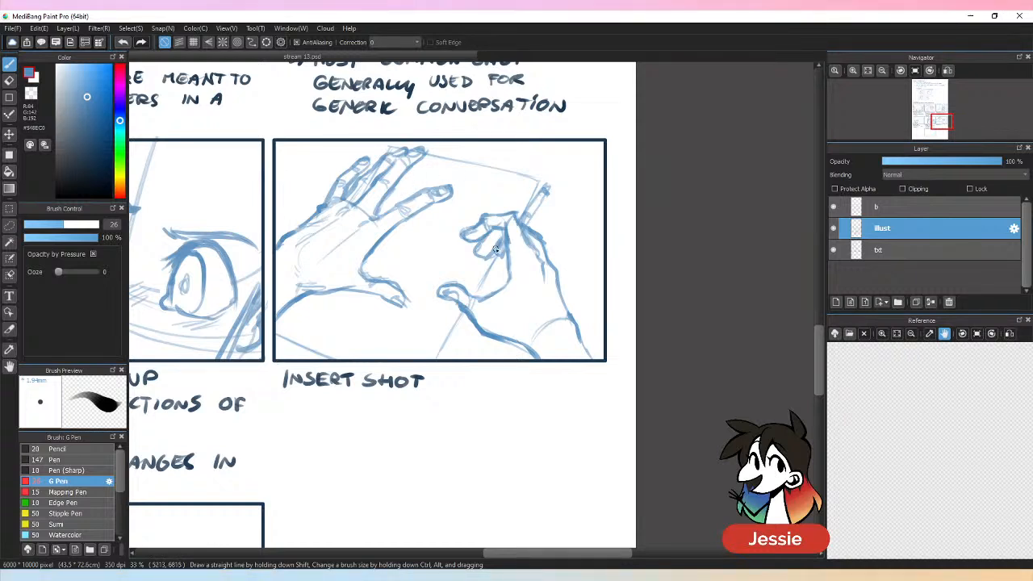
pyautogui.moveTo(417, 172)
pyautogui.mouseDown()
pyautogui.moveTo(487, 187)
pyautogui.moveTo(454, 200)
pyautogui.mouseUp()
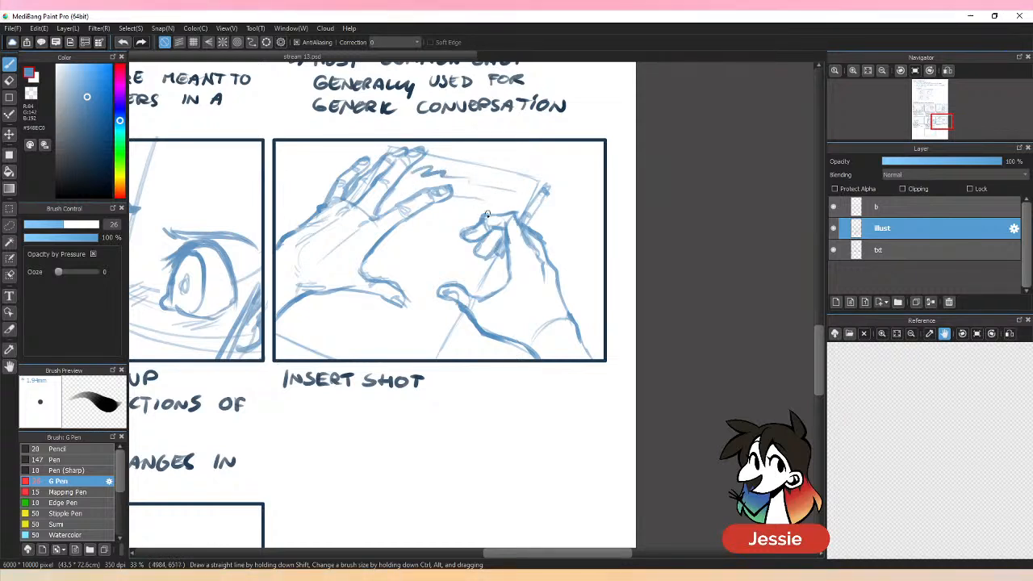
pyautogui.moveTo(403, 236); pyautogui.dragTo(449, 241)
# Step: Sketch a round cup seen from above at the panel's right border, with concentric arcs and inner detail strokes
pyautogui.moveTo(599, 165)
pyautogui.mouseDown()
pyautogui.moveTo(571, 237)
pyautogui.moveTo(582, 250)
pyautogui.mouseUp()
pyautogui.moveTo(558, 199); pyautogui.dragTo(592, 253)
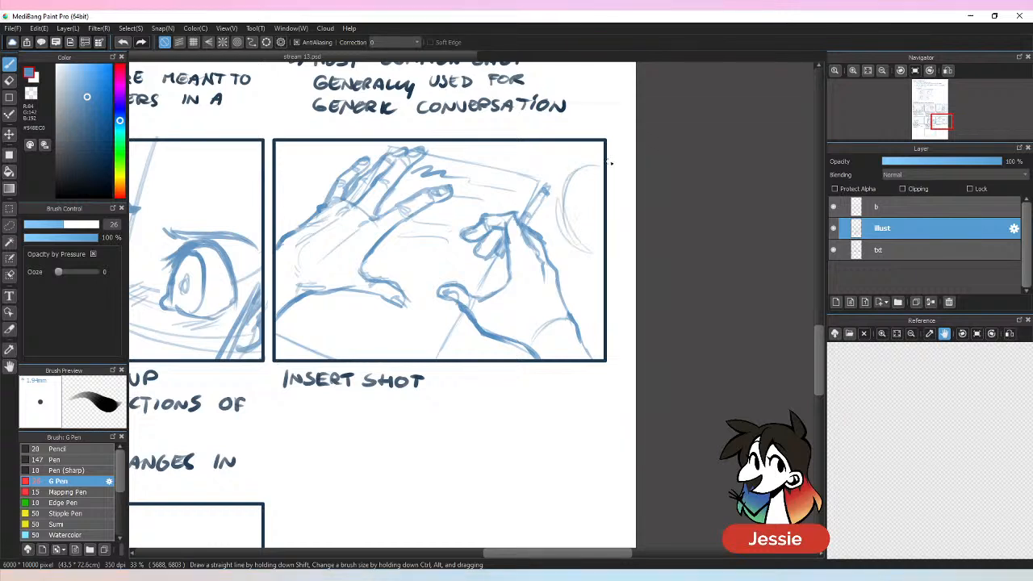
pyautogui.moveTo(600, 165)
pyautogui.mouseDown()
pyautogui.moveTo(581, 181)
pyautogui.moveTo(575, 233)
pyautogui.mouseUp()
pyautogui.moveTo(570, 173)
pyautogui.mouseDown()
pyautogui.moveTo(566, 215)
pyautogui.moveTo(601, 250)
pyautogui.mouseUp()
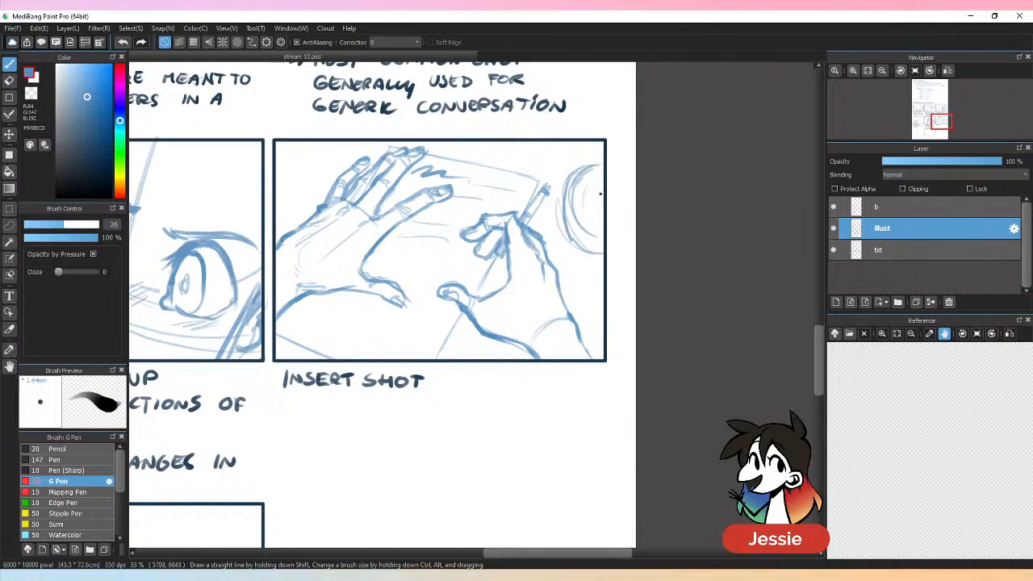
pyautogui.moveTo(602, 190); pyautogui.dragTo(578, 207)
pyautogui.moveTo(599, 178); pyautogui.dragTo(587, 186)
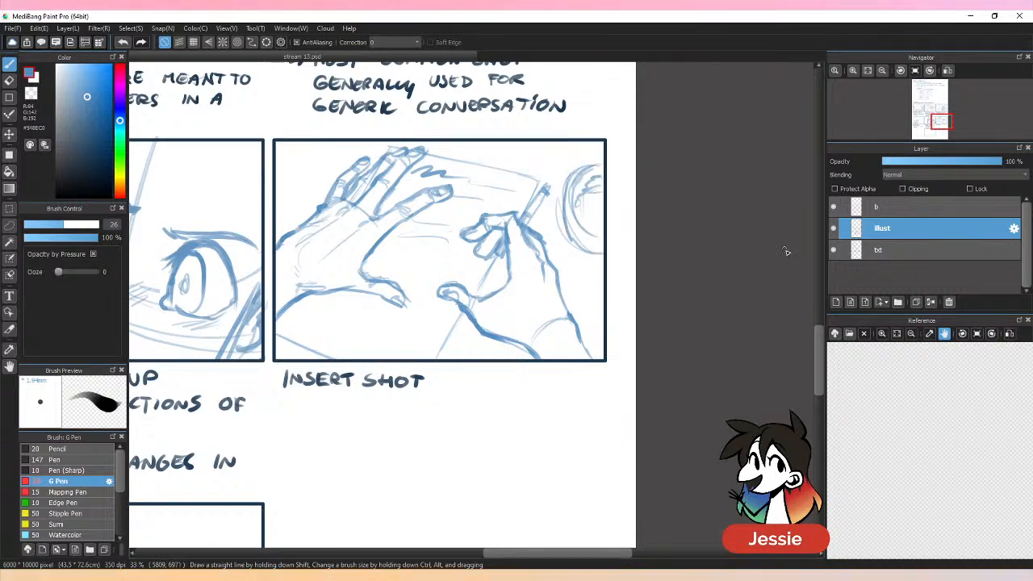
pyautogui.moveTo(820, 352); pyautogui.dragTo(821, 375)
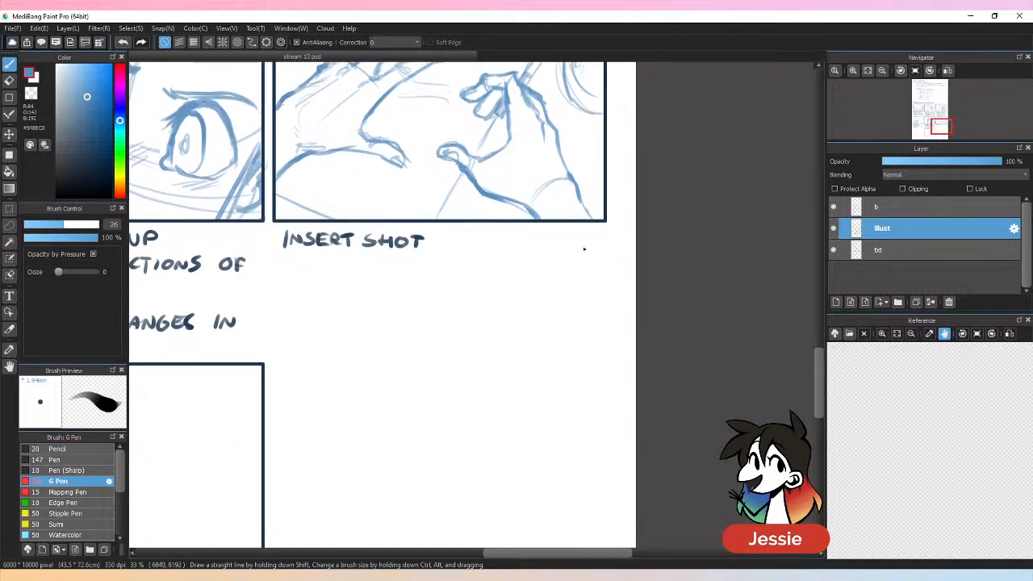
# Step: Sample the dark navy of the lettering and handwrite an arrow bullet reading "CLOSE UP SHOTS OF OTHER" below the INSERT SHOT title
pyautogui.keyDown('alt'); pyautogui.click(433, 219); pyautogui.keyUp('alt')
pyautogui.moveTo(293, 258); pyautogui.dragTo(302, 274)
pyautogui.moveTo(328, 263); pyautogui.dragTo(331, 272)
pyautogui.moveTo(335, 263); pyautogui.dragTo(362, 272)
pyautogui.moveTo(381, 262)
pyautogui.mouseDown()
pyautogui.moveTo(376, 272)
pyautogui.moveTo(383, 267)
pyautogui.mouseUp()
pyautogui.moveTo(399, 257); pyautogui.dragTo(410, 260)
pyautogui.moveTo(414, 260); pyautogui.dragTo(412, 272)
pyautogui.moveTo(413, 260); pyautogui.dragTo(451, 273)
pyautogui.moveTo(452, 267); pyautogui.dragTo(462, 274)
pyautogui.hotkey('ctrl', 'z')
pyautogui.hotkey('ctrl', 'z')
pyautogui.hotkey('ctrl', 'z')
pyautogui.moveTo(473, 263); pyautogui.dragTo(488, 260)
pyautogui.moveTo(482, 260)
pyautogui.mouseDown()
pyautogui.moveTo(482, 274)
pyautogui.moveTo(520, 262)
pyautogui.mouseUp()
pyautogui.moveTo(535, 273); pyautogui.dragTo(534, 260)
pyautogui.moveTo(534, 260); pyautogui.dragTo(587, 260)
pyautogui.moveTo(582, 260); pyautogui.dragTo(583, 274)
pyautogui.moveTo(591, 260); pyautogui.dragTo(598, 274)
pyautogui.moveTo(607, 260); pyautogui.dragTo(617, 275)
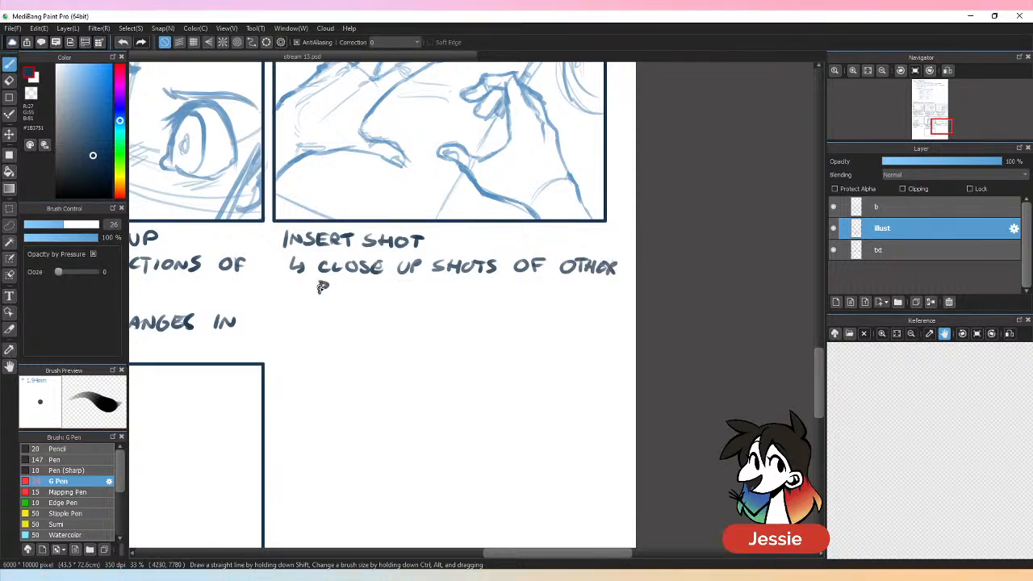
# Step: Continue the first Insert Shot note on a second line with "PARTS OF A CHARACTER/"
pyautogui.moveTo(320, 284); pyautogui.dragTo(321, 297)
pyautogui.moveTo(330, 298)
pyautogui.mouseDown()
pyautogui.moveTo(352, 298)
pyautogui.moveTo(363, 285)
pyautogui.mouseUp()
pyautogui.moveTo(358, 284); pyautogui.dragTo(358, 298)
pyautogui.moveTo(372, 285); pyautogui.dragTo(365, 297)
pyautogui.moveTo(404, 288); pyautogui.dragTo(416, 298)
pyautogui.moveTo(417, 284); pyautogui.dragTo(452, 298)
pyautogui.moveTo(442, 292); pyautogui.dragTo(473, 298)
pyautogui.moveTo(483, 284); pyautogui.dragTo(484, 298)
pyautogui.moveTo(473, 292); pyautogui.dragTo(501, 297)
pyautogui.moveTo(491, 292); pyautogui.dragTo(534, 298)
pyautogui.moveTo(525, 292); pyautogui.dragTo(549, 297)
pyautogui.moveTo(552, 284); pyautogui.dragTo(563, 284)
pyautogui.moveTo(558, 284)
pyautogui.mouseDown()
pyautogui.moveTo(558, 298)
pyautogui.moveTo(575, 298)
pyautogui.mouseUp()
pyautogui.moveTo(566, 286); pyautogui.dragTo(576, 286)
pyautogui.moveTo(567, 291); pyautogui.dragTo(590, 298)
pyautogui.moveTo(603, 286); pyautogui.dragTo(593, 303)
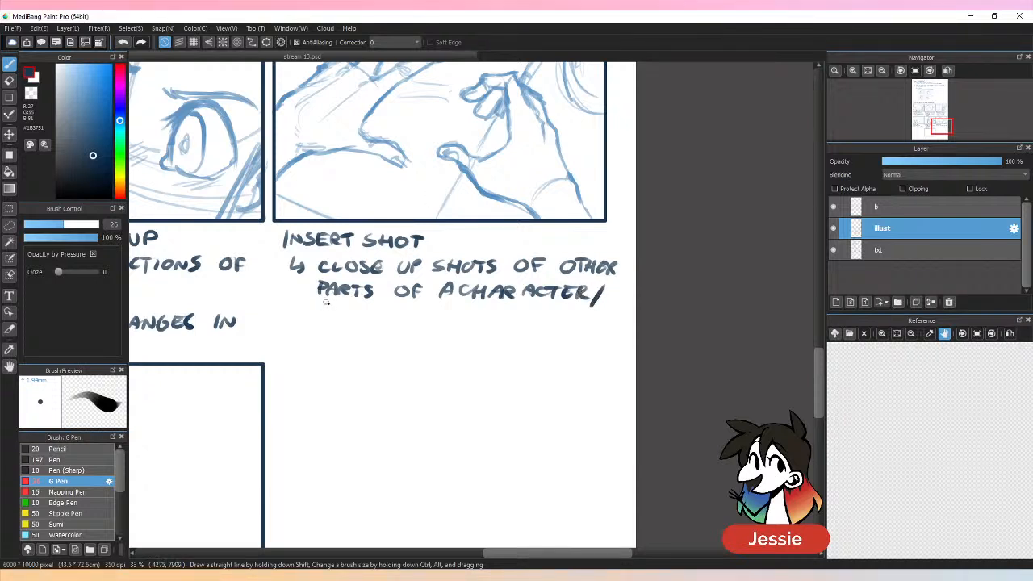
# Step: Finish the first Insert Shot note by lettering "OBJECTS" on a third line
pyautogui.moveTo(327, 303); pyautogui.dragTo(336, 315)
pyautogui.moveTo(337, 303)
pyautogui.mouseDown()
pyautogui.moveTo(337, 315)
pyautogui.moveTo(359, 315)
pyautogui.mouseUp()
pyautogui.moveTo(359, 303); pyautogui.dragTo(368, 304)
pyautogui.moveTo(359, 310); pyautogui.dragTo(366, 310)
pyautogui.moveTo(359, 316); pyautogui.dragTo(374, 316)
pyautogui.moveTo(383, 304)
pyautogui.mouseDown()
pyautogui.moveTo(395, 305)
pyautogui.moveTo(389, 316)
pyautogui.mouseUp()
pyautogui.moveTo(403, 306); pyautogui.dragTo(397, 317)
# Step: Start a second arrow bullet under the Insert Shot notes and letter "MEANT TO SHOW"
pyautogui.moveTo(289, 325)
pyautogui.mouseDown()
pyautogui.moveTo(295, 337)
pyautogui.moveTo(329, 342)
pyautogui.mouseUp()
pyautogui.hotkey('ctrl', 'z')
pyautogui.moveTo(333, 331)
pyautogui.mouseDown()
pyautogui.moveTo(333, 341)
pyautogui.moveTo(341, 330)
pyautogui.mouseUp()
pyautogui.moveTo(335, 336); pyautogui.dragTo(340, 336)
pyautogui.moveTo(333, 341); pyautogui.dragTo(354, 342)
pyautogui.moveTo(346, 339); pyautogui.dragTo(360, 342)
pyautogui.hotkey('ctrl', 'z')
pyautogui.moveTo(360, 332); pyautogui.dragTo(377, 342)
pyautogui.moveTo(373, 332); pyautogui.dragTo(408, 341)
pyautogui.moveTo(403, 331); pyautogui.dragTo(411, 330)
pyautogui.moveTo(419, 331); pyautogui.dragTo(417, 341)
pyautogui.moveTo(445, 331)
pyautogui.mouseDown()
pyautogui.moveTo(437, 341)
pyautogui.moveTo(454, 342)
pyautogui.mouseUp()
pyautogui.moveTo(454, 336); pyautogui.dragTo(467, 341)
pyautogui.moveTo(478, 331); pyautogui.dragTo(522, 342)
pyautogui.moveTo(527, 341)
pyautogui.mouseDown()
pyautogui.moveTo(537, 330)
pyautogui.moveTo(546, 343)
pyautogui.mouseUp()
pyautogui.moveTo(540, 330); pyautogui.dragTo(555, 342)
pyautogui.moveTo(556, 330); pyautogui.dragTo(562, 336)
pyautogui.moveTo(565, 342); pyautogui.dragTo(583, 343)
pyautogui.moveTo(576, 337); pyautogui.dragTo(582, 337)
pyautogui.moveTo(592, 331); pyautogui.dragTo(598, 342)
pyautogui.moveTo(593, 330); pyautogui.dragTo(608, 342)
pyautogui.moveTo(615, 331)
pyautogui.mouseDown()
pyautogui.moveTo(628, 330)
pyautogui.moveTo(620, 362)
pyautogui.mouseUp()
pyautogui.hotkey('ctrl', 'z')
pyautogui.hotkey('ctrl', 'z')
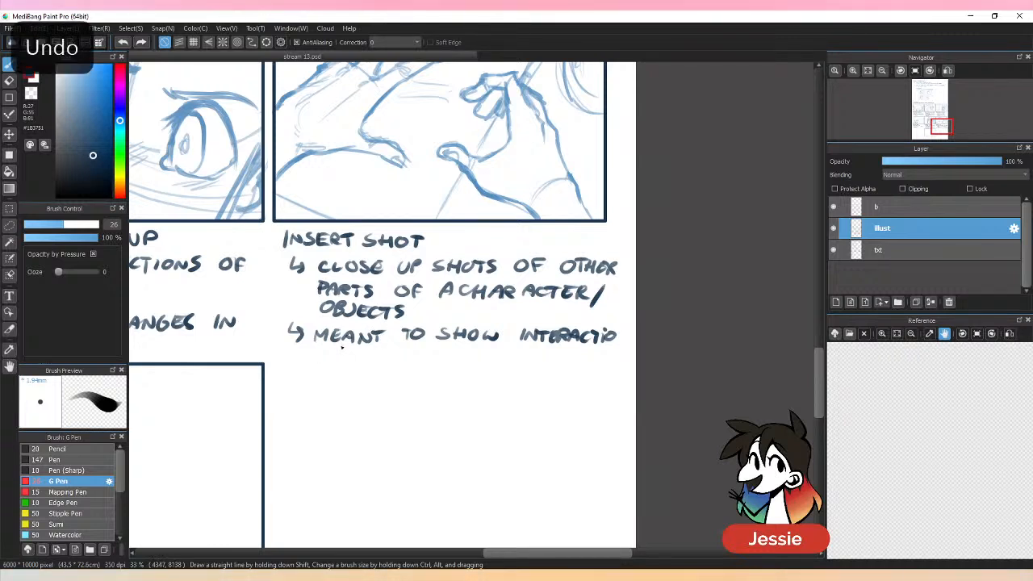
pyautogui.hotkey('ctrl', 'z')
pyautogui.hotkey('ctrl', 'z')
# Step: Reduce the G Pen size to 23, undo the rest of the oversized last word, and letter "INTERACTION/" compactly after "SHOW"
pyautogui.moveTo(75, 225); pyautogui.dragTo(69, 224)
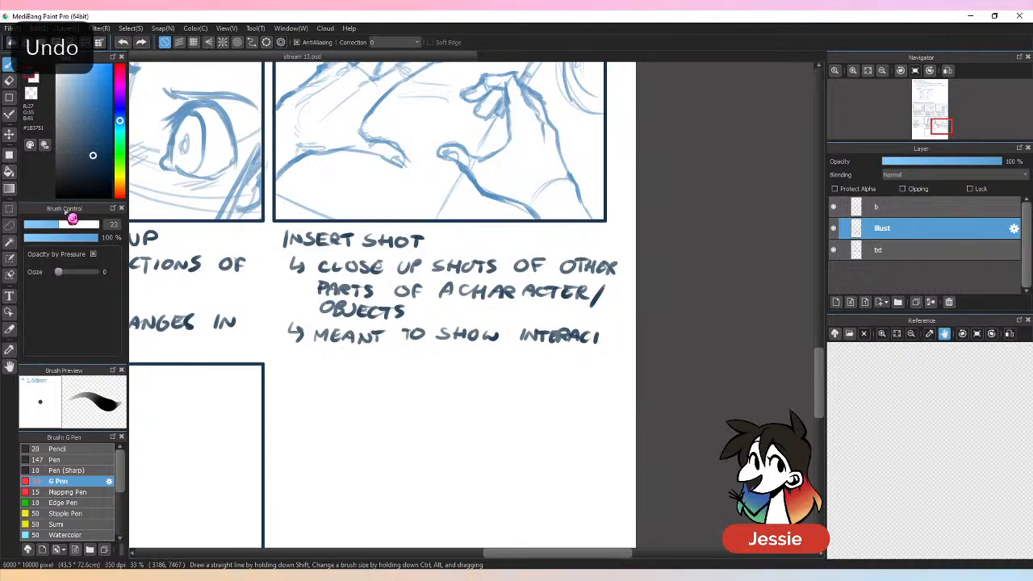
pyautogui.hotkey('ctrl', 'z')
pyautogui.hotkey('ctrl', 'z')
pyautogui.hotkey('ctrl', 'z')
pyautogui.hotkey('ctrl', 'z')
pyautogui.hotkey('ctrl', 'z')
pyautogui.hotkey('ctrl', 'z')
pyautogui.hotkey('ctrl', 'z')
pyautogui.hotkey('ctrl', 'z')
pyautogui.hotkey('ctrl', 'z')
pyautogui.hotkey('ctrl', 'z')
pyautogui.hotkey('ctrl', 'z')
pyautogui.hotkey('ctrl', 'z')
pyautogui.hotkey('ctrl', 'z')
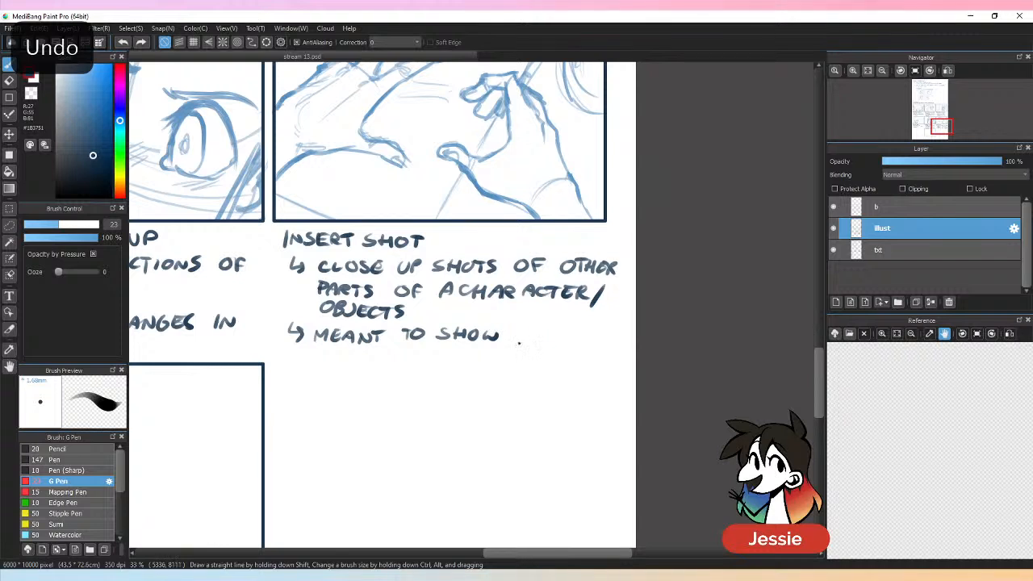
pyautogui.moveTo(511, 333)
pyautogui.mouseDown()
pyautogui.moveTo(577, 343)
pyautogui.moveTo(583, 333)
pyautogui.moveTo(588, 342)
pyautogui.mouseUp()
pyautogui.moveTo(595, 332)
pyautogui.mouseDown()
pyautogui.moveTo(609, 343)
pyautogui.moveTo(628, 334)
pyautogui.mouseUp()
pyautogui.moveTo(634, 331); pyautogui.dragTo(631, 345)
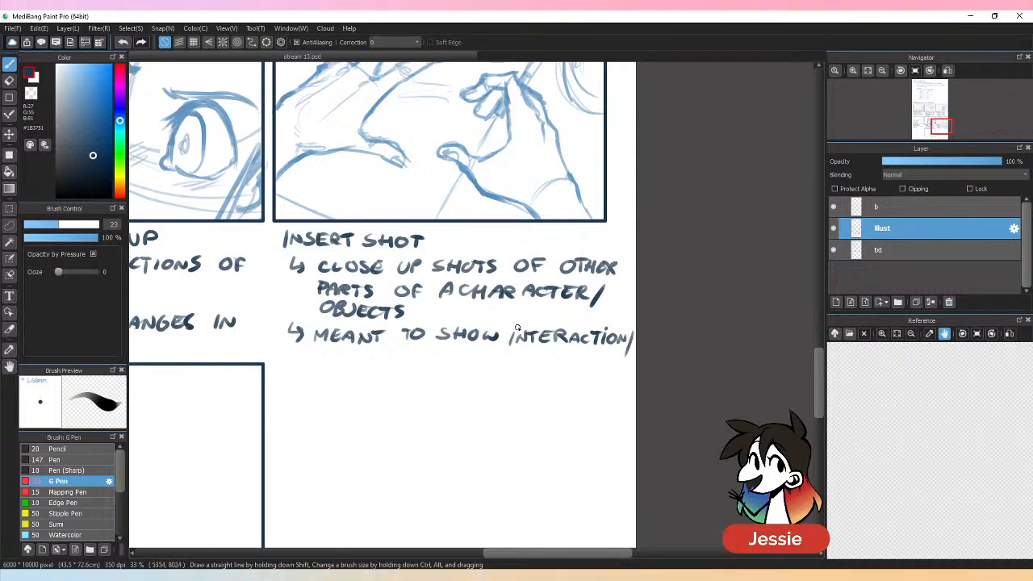
# Step: Letter "MOVEMENT/EMOTION" as the second line of the bullet and save the document
pyautogui.moveTo(315, 365)
pyautogui.mouseDown()
pyautogui.moveTo(393, 355)
pyautogui.moveTo(407, 365)
pyautogui.moveTo(427, 352)
pyautogui.moveTo(428, 368)
pyautogui.moveTo(475, 365)
pyautogui.moveTo(504, 351)
pyautogui.mouseUp()
pyautogui.moveTo(507, 352)
pyautogui.mouseDown()
pyautogui.moveTo(506, 365)
pyautogui.moveTo(518, 354)
pyautogui.moveTo(528, 364)
pyautogui.mouseUp()
pyautogui.moveTo(529, 354); pyautogui.dragTo(542, 353)
pyautogui.hotkey('ctrl', '-')
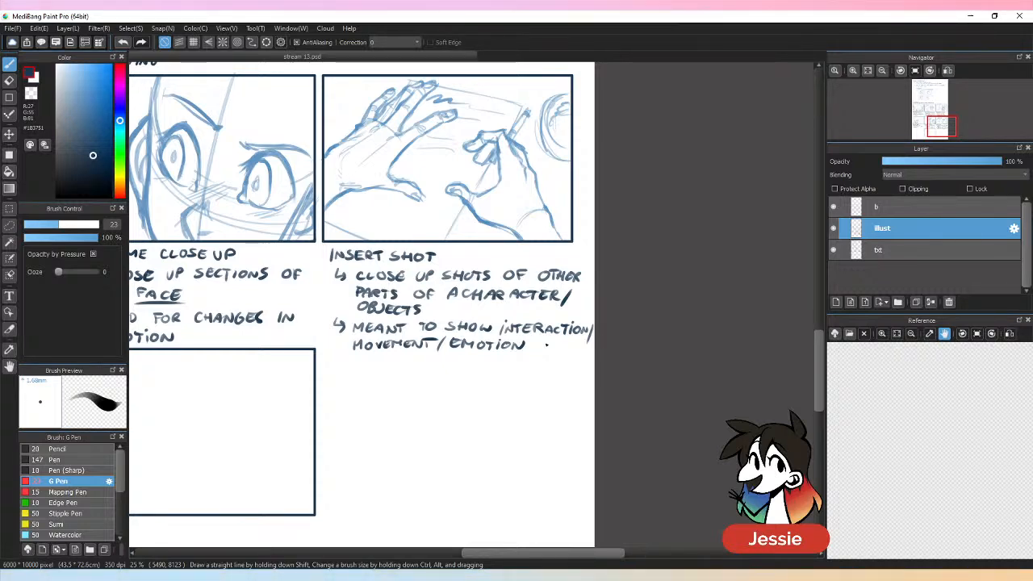
pyautogui.hotkey('ctrl', '-')
pyautogui.hotkey('ctrl', '-')
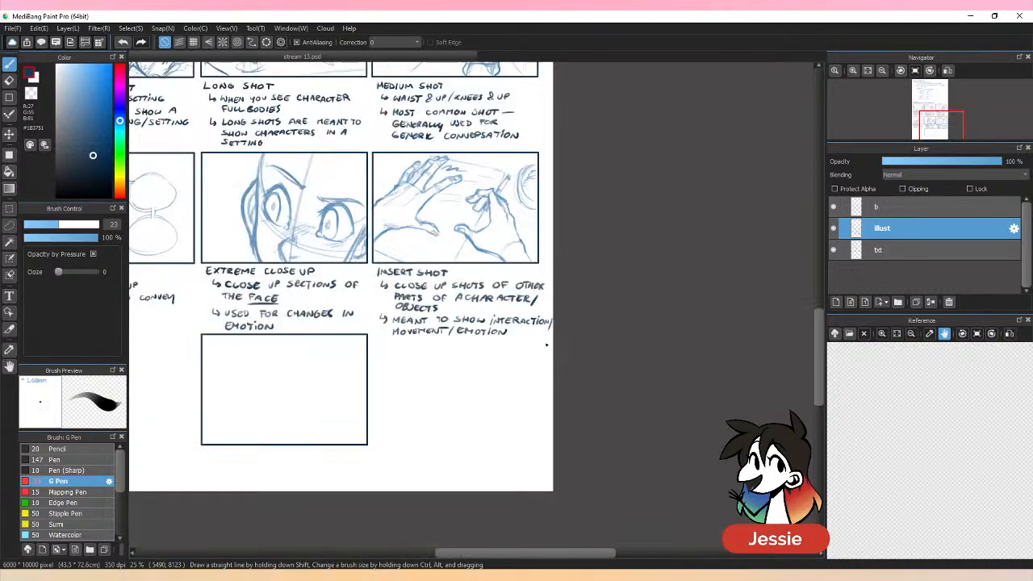
pyautogui.moveTo(455, 264); pyautogui.dragTo(592, 252)
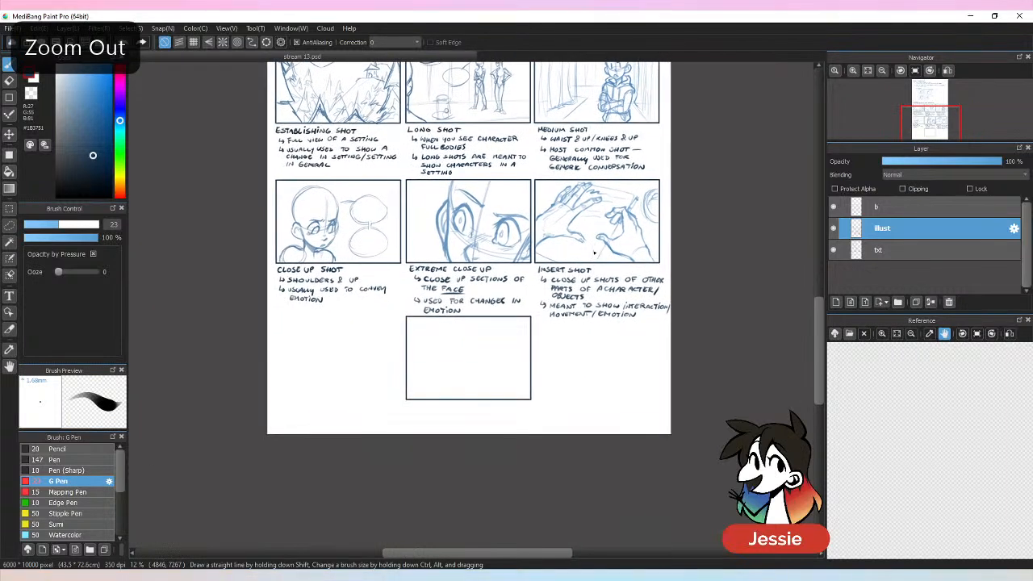
pyautogui.hotkey('ctrl', 's')
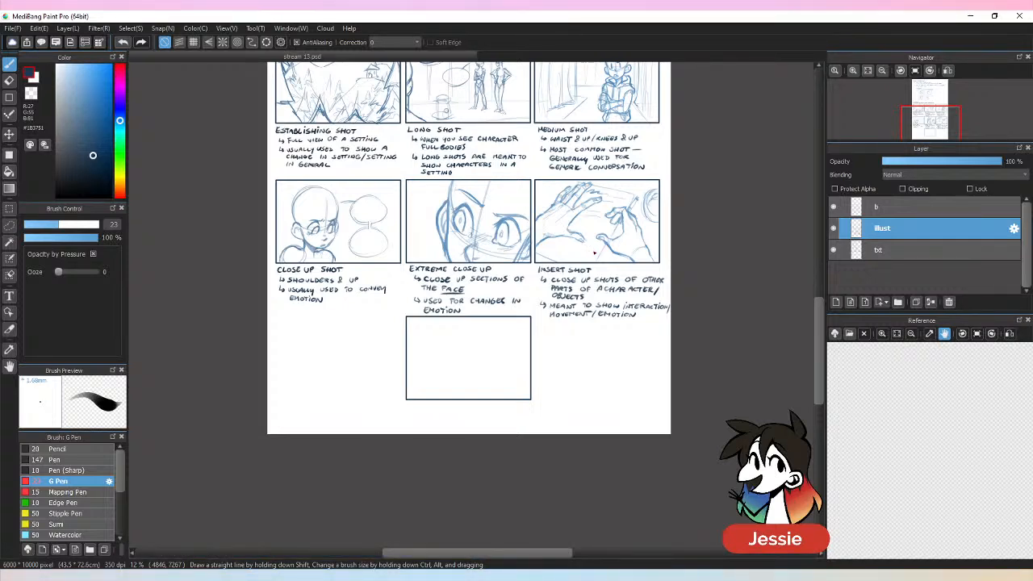
# Step: Handwrite the title "DUTCH ANGLE" beneath the empty panel at the bottom of the page
pyautogui.hotkey('ctrl', '+')
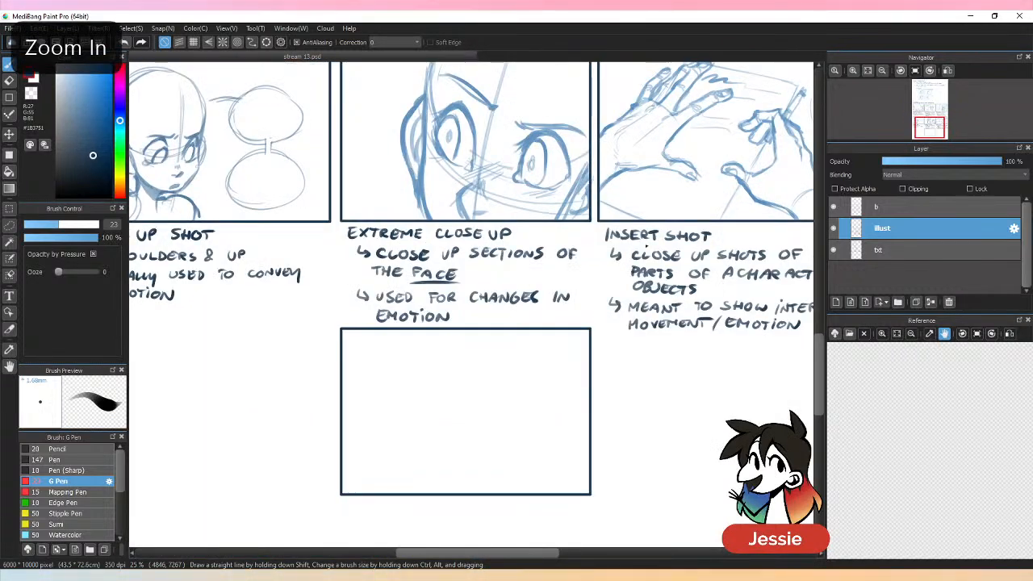
pyautogui.hotkey('ctrl', '-')
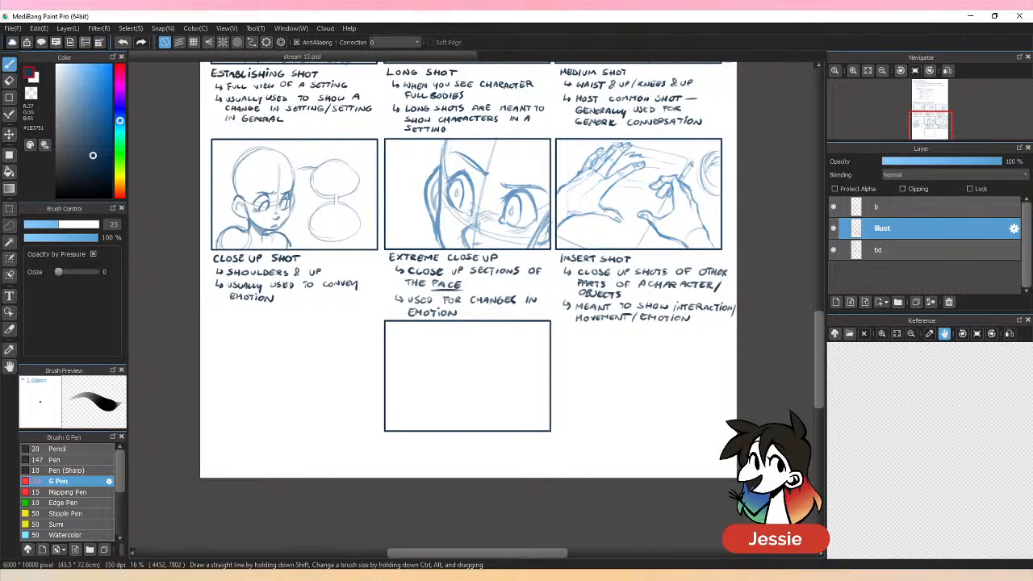
pyautogui.moveTo(484, 410); pyautogui.dragTo(466, 290)
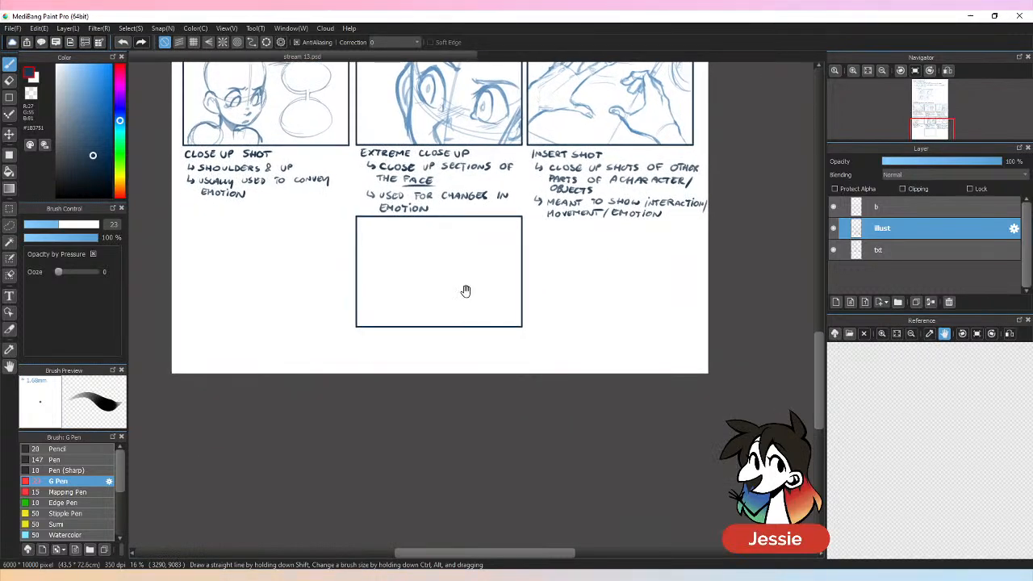
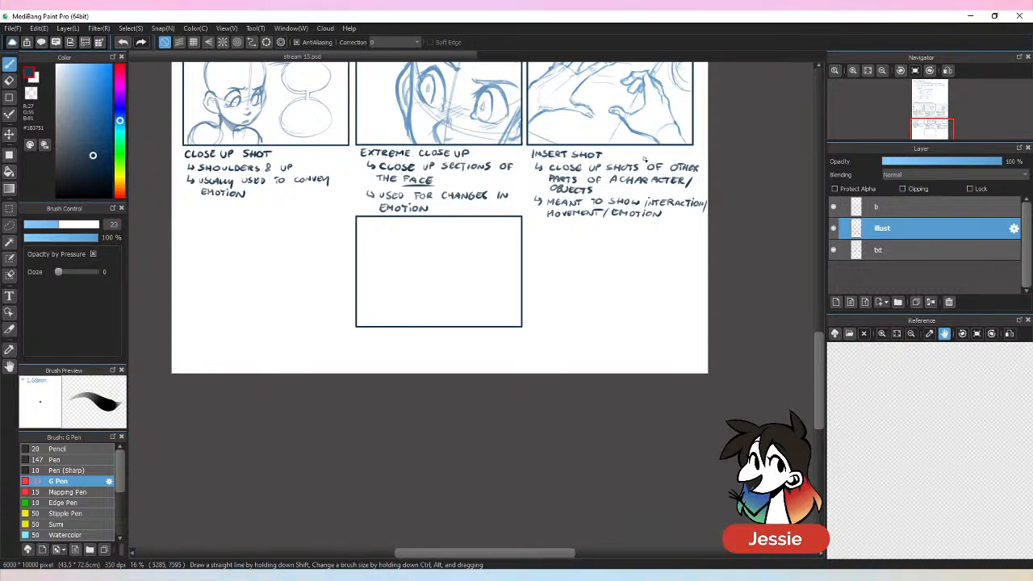
pyautogui.hotkey('ctrl', '+')
pyautogui.hotkey('ctrl', '+')
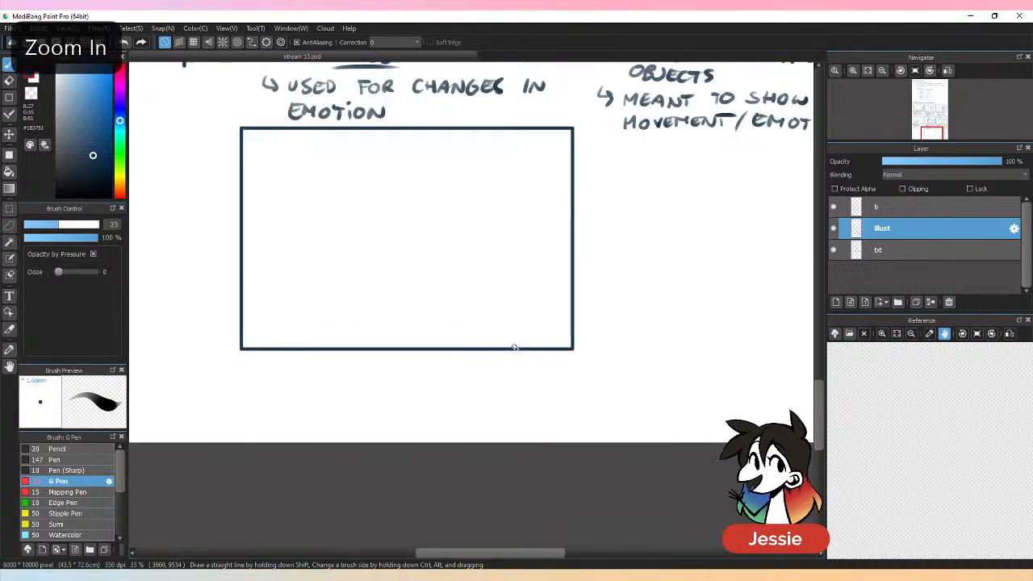
pyautogui.moveTo(355, 383); pyautogui.dragTo(445, 303)
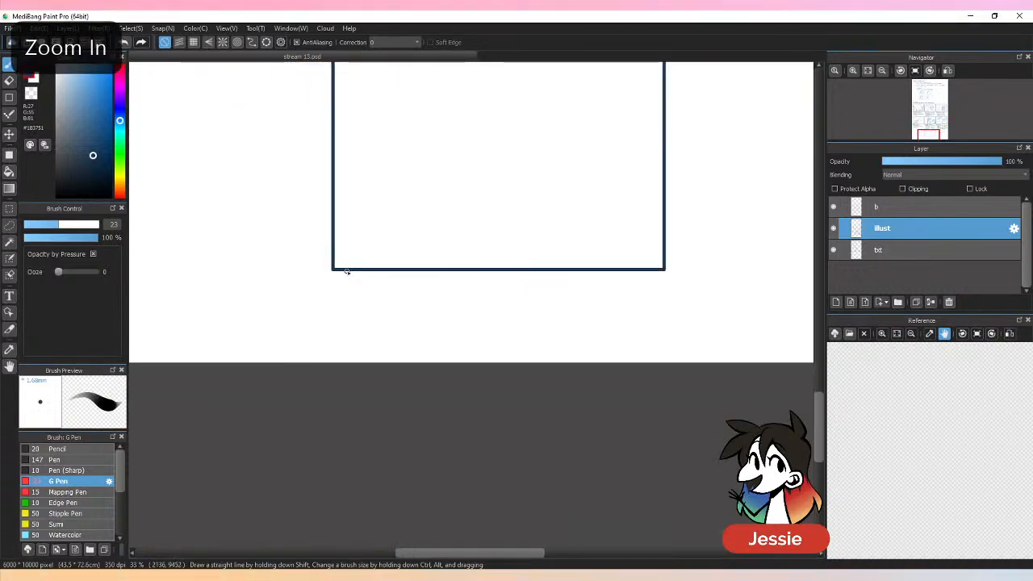
pyautogui.moveTo(339, 279)
pyautogui.mouseDown()
pyautogui.moveTo(341, 292)
pyautogui.moveTo(369, 280)
pyautogui.moveTo(369, 293)
pyautogui.mouseUp()
pyautogui.moveTo(363, 282)
pyautogui.mouseDown()
pyautogui.moveTo(378, 281)
pyautogui.moveTo(363, 289)
pyautogui.moveTo(367, 281)
pyautogui.mouseUp()
pyautogui.hotkey('ctrl', 'z')
pyautogui.hotkey('ctrl', 'z')
pyautogui.hotkey('ctrl', 'z')
pyautogui.moveTo(373, 281); pyautogui.dragTo(373, 291)
pyautogui.moveTo(368, 281); pyautogui.dragTo(399, 292)
pyautogui.moveTo(409, 280); pyautogui.dragTo(409, 292)
pyautogui.moveTo(398, 286); pyautogui.dragTo(435, 292)
pyautogui.moveTo(424, 287)
pyautogui.mouseDown()
pyautogui.moveTo(457, 280)
pyautogui.moveTo(493, 292)
pyautogui.mouseUp()
pyautogui.moveTo(492, 286); pyautogui.dragTo(498, 285)
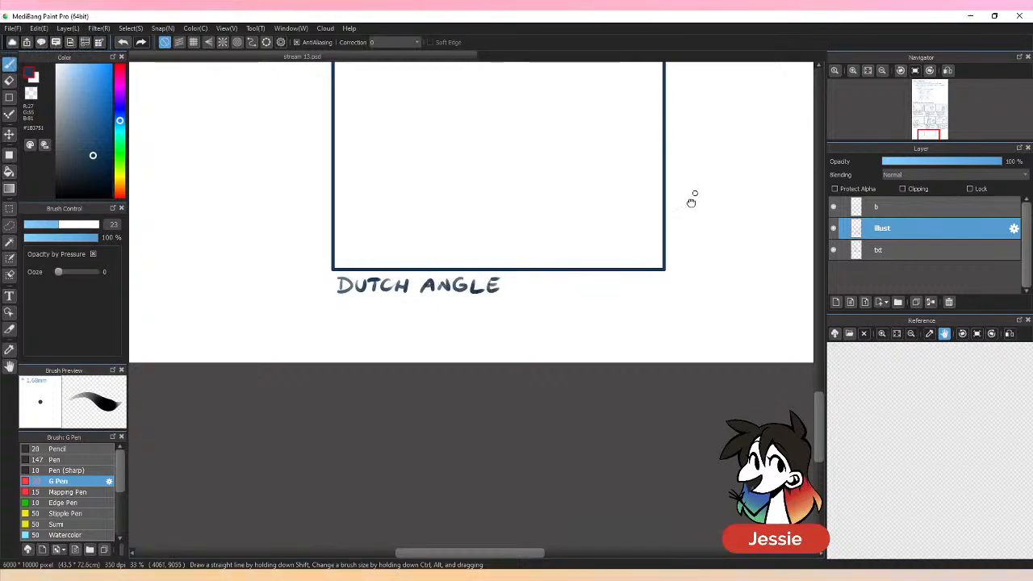
# Step: Sample the sketch blue from the Insert Shot drawing and rough in a tilted figure's head and upper torso in the Dutch Angle panel
pyautogui.moveTo(689, 201); pyautogui.dragTo(609, 341)
pyautogui.click(84, 84)
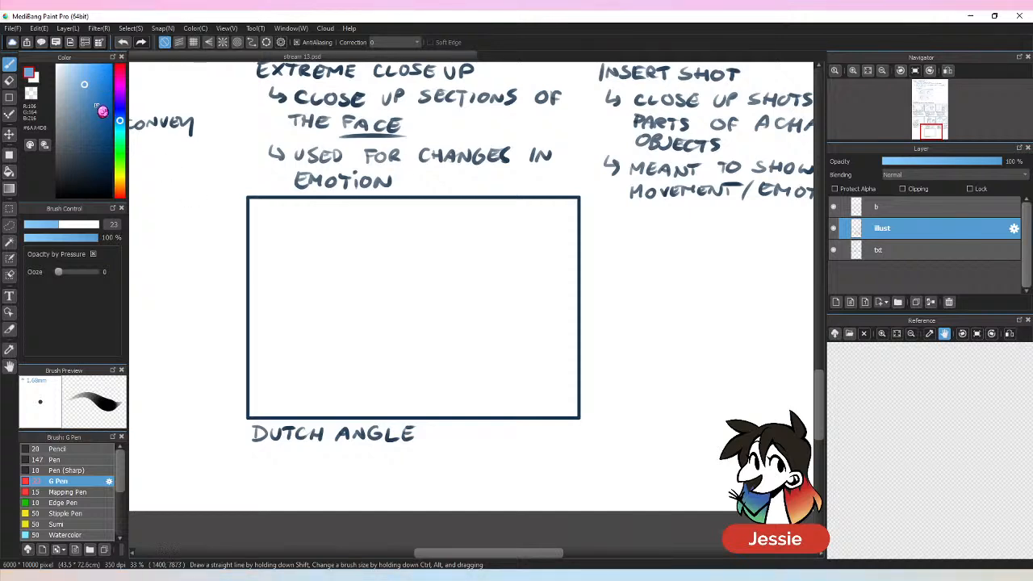
pyautogui.hotkey('ctrl', '-')
pyautogui.moveTo(646, 168); pyautogui.dragTo(576, 343)
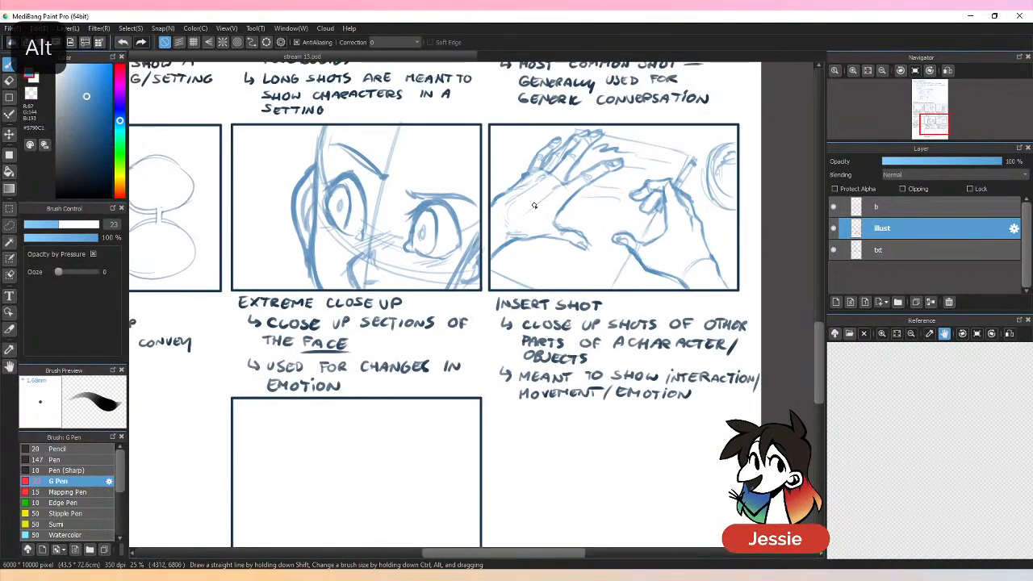
pyautogui.hotkey('ctrl', '-')
pyautogui.hotkey('ctrl', '-')
pyautogui.hotkey('ctrl', '+')
pyautogui.hotkey('ctrl', '+')
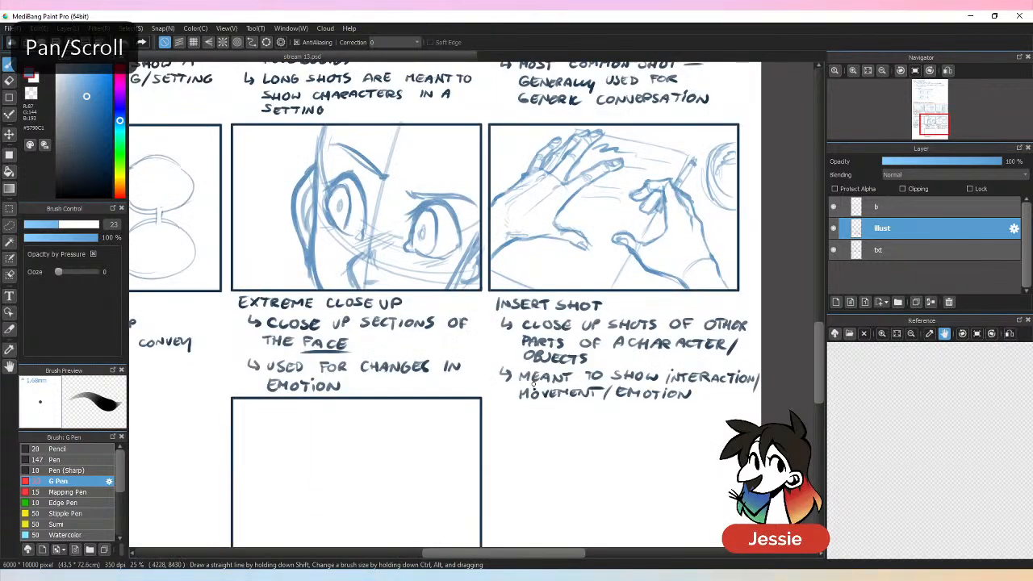
pyautogui.moveTo(501, 486); pyautogui.dragTo(593, 319)
pyautogui.hotkey('ctrl', '+')
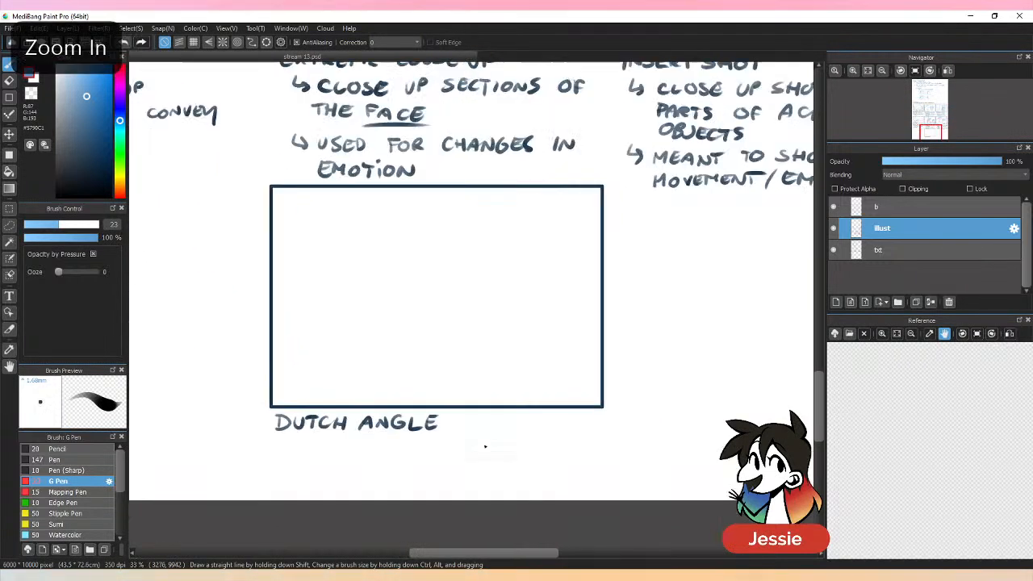
pyautogui.moveTo(418, 229)
pyautogui.mouseDown()
pyautogui.moveTo(410, 239)
pyautogui.moveTo(425, 232)
pyautogui.moveTo(418, 252)
pyautogui.moveTo(441, 265)
pyautogui.mouseUp()
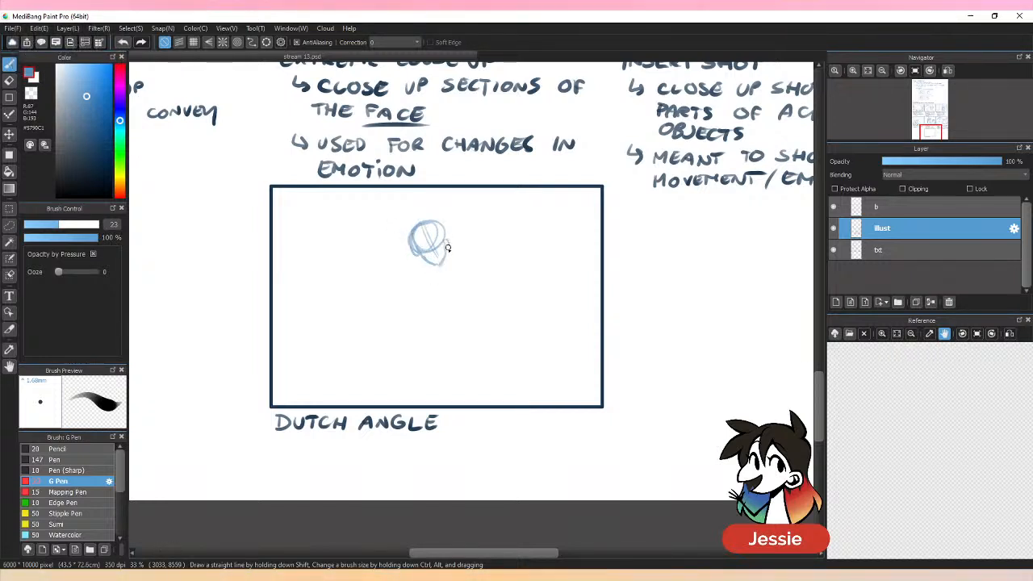
pyautogui.moveTo(439, 269)
pyautogui.mouseDown()
pyautogui.moveTo(445, 259)
pyautogui.moveTo(468, 267)
pyautogui.moveTo(440, 287)
pyautogui.moveTo(473, 291)
pyautogui.moveTo(461, 290)
pyautogui.mouseUp()
pyautogui.click(834, 228)
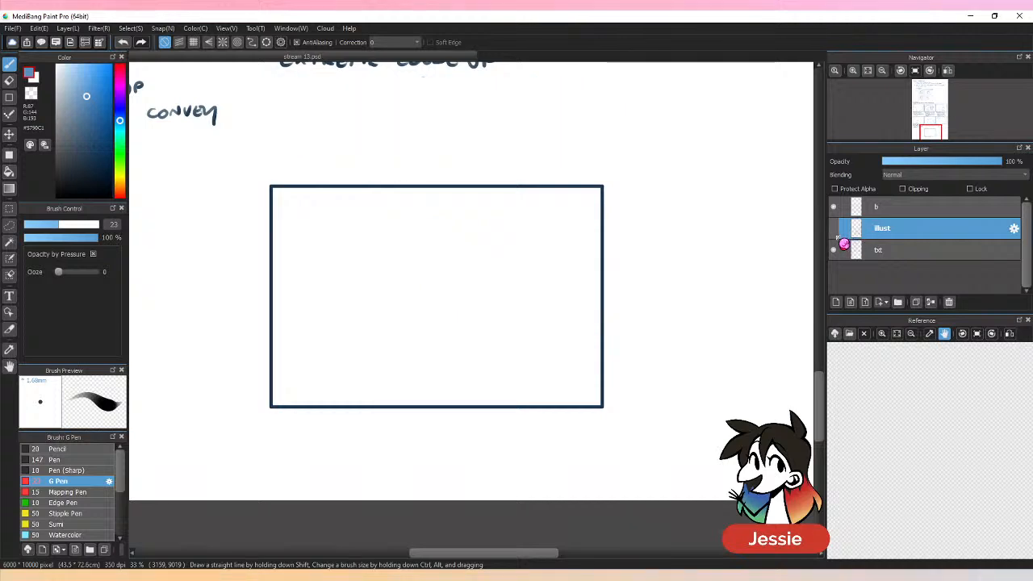
pyautogui.click(834, 229)
pyautogui.click(834, 228)
pyautogui.click(834, 229)
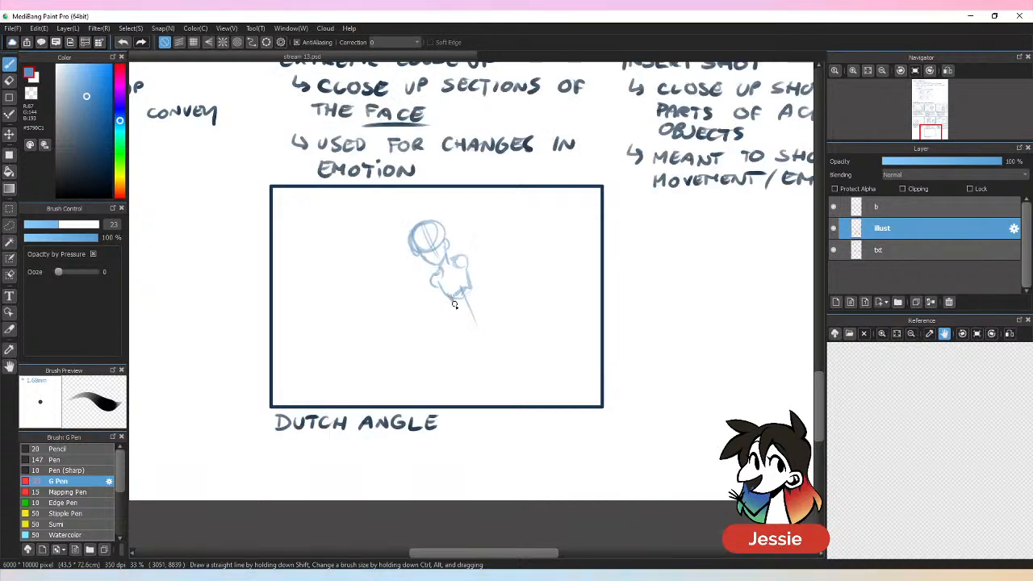
# Step: Sketch the tilted figure's waist, hips, and two spread legs with feet, letting the nearer foot extend past the panel's lower border
pyautogui.moveTo(453, 302)
pyautogui.mouseDown()
pyautogui.moveTo(473, 321)
pyautogui.moveTo(479, 308)
pyautogui.mouseUp()
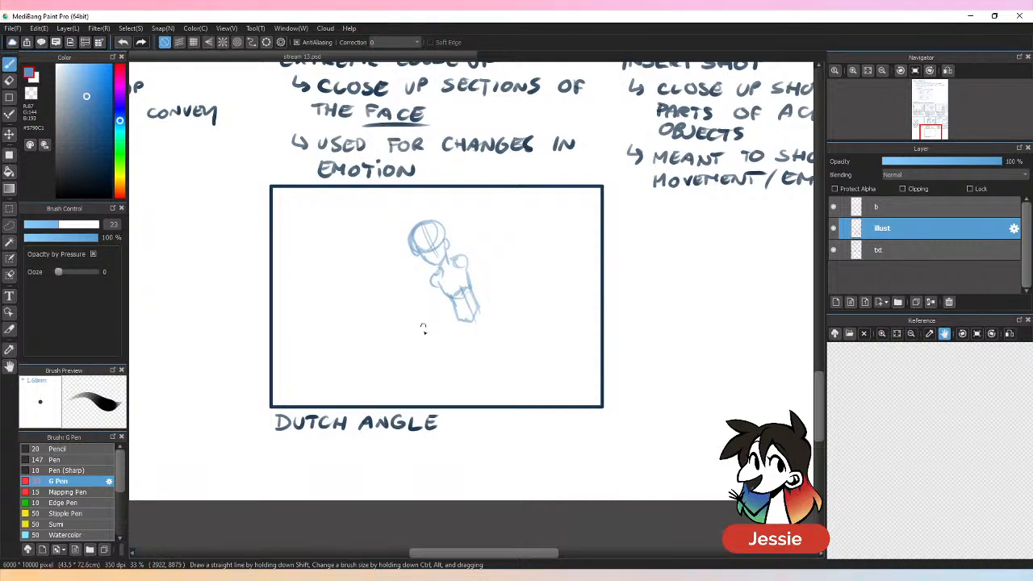
pyautogui.moveTo(453, 315); pyautogui.dragTo(469, 376)
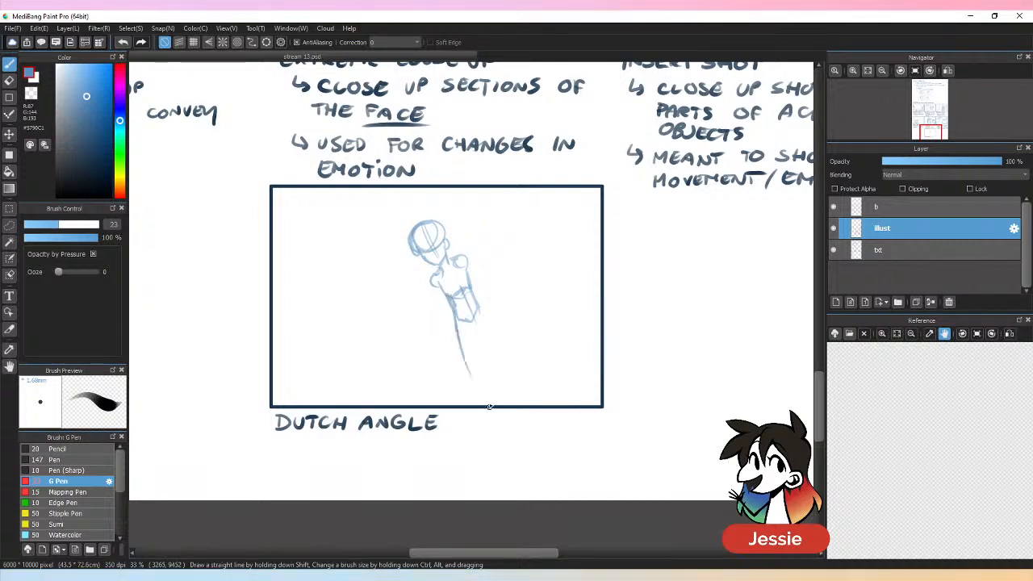
pyautogui.moveTo(460, 341); pyautogui.dragTo(467, 357)
pyautogui.moveTo(452, 318)
pyautogui.mouseDown()
pyautogui.moveTo(481, 361)
pyautogui.moveTo(470, 333)
pyautogui.moveTo(477, 304)
pyautogui.moveTo(497, 364)
pyautogui.moveTo(481, 360)
pyautogui.moveTo(502, 395)
pyautogui.mouseUp()
pyautogui.moveTo(460, 351)
pyautogui.mouseDown()
pyautogui.moveTo(490, 395)
pyautogui.moveTo(483, 364)
pyautogui.moveTo(502, 404)
pyautogui.moveTo(499, 443)
pyautogui.moveTo(507, 413)
pyautogui.moveTo(498, 445)
pyautogui.moveTo(520, 417)
pyautogui.moveTo(491, 453)
pyautogui.mouseUp()
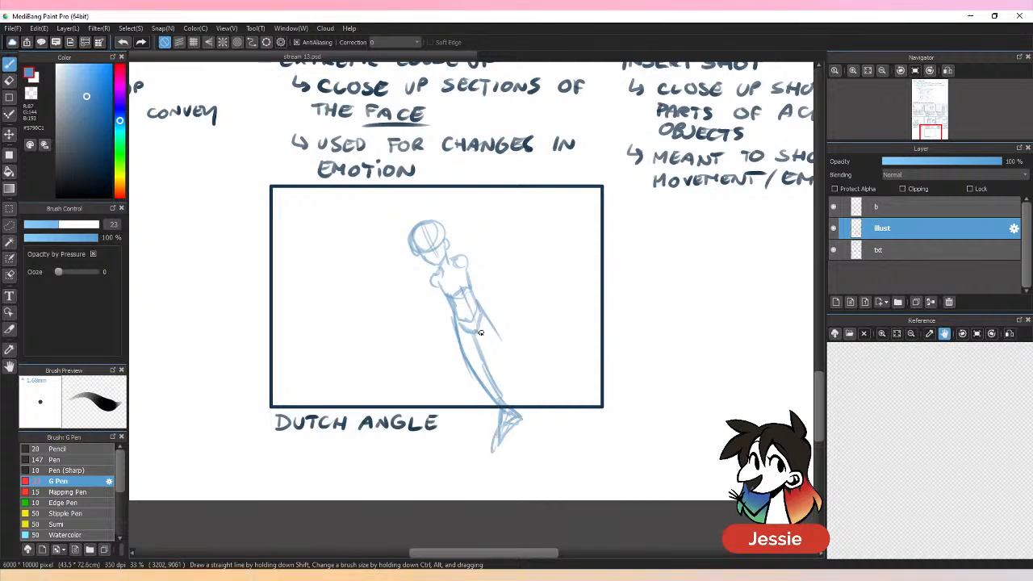
pyautogui.moveTo(480, 333)
pyautogui.mouseDown()
pyautogui.moveTo(510, 345)
pyautogui.moveTo(493, 345)
pyautogui.moveTo(540, 375)
pyautogui.moveTo(521, 368)
pyautogui.moveTo(542, 401)
pyautogui.moveTo(556, 391)
pyautogui.moveTo(545, 409)
pyautogui.moveTo(570, 403)
pyautogui.mouseUp()
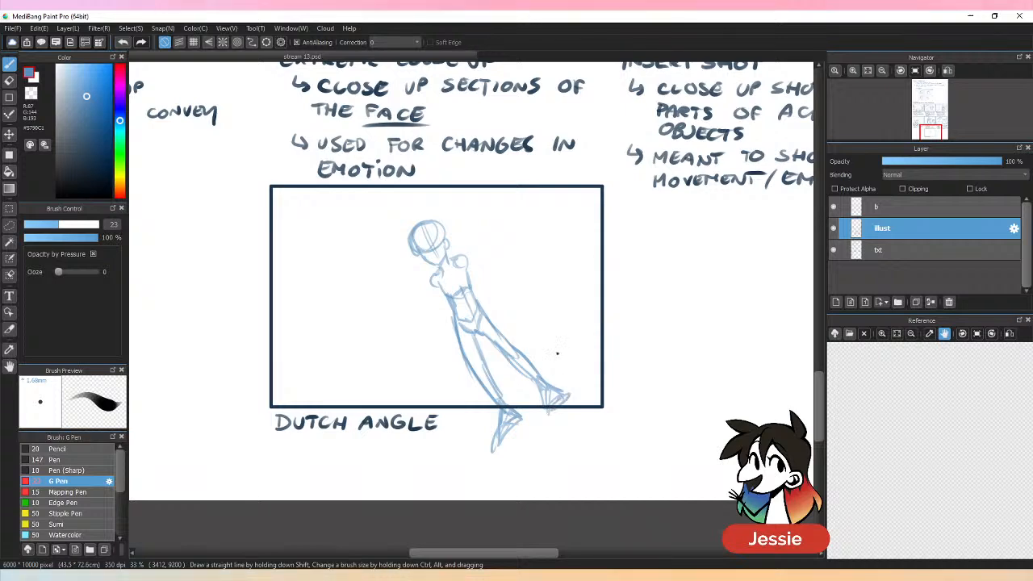
# Step: Lasso the figure, scale it down, rotate it more upright, position it inside the Dutch Angle panel, apply the transform, and deselect
pyautogui.click(10, 226)
pyautogui.moveTo(401, 207)
pyautogui.mouseDown()
pyautogui.moveTo(424, 309)
pyautogui.moveTo(521, 229)
pyautogui.mouseUp()
pyautogui.hotkey('ctrl', 't')
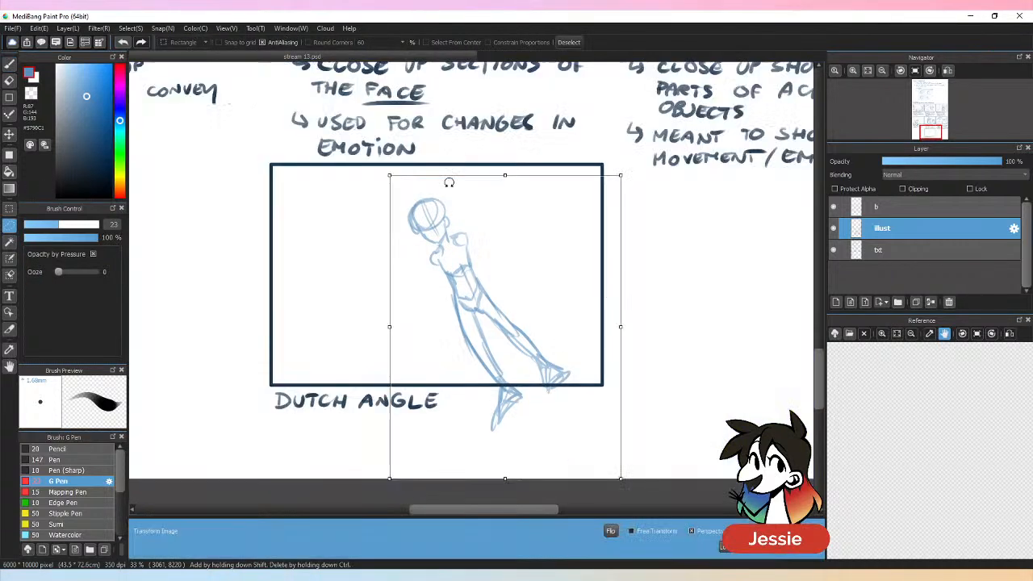
pyautogui.moveTo(621, 174); pyautogui.dragTo(595, 207)
pyautogui.moveTo(525, 314); pyautogui.dragTo(484, 263)
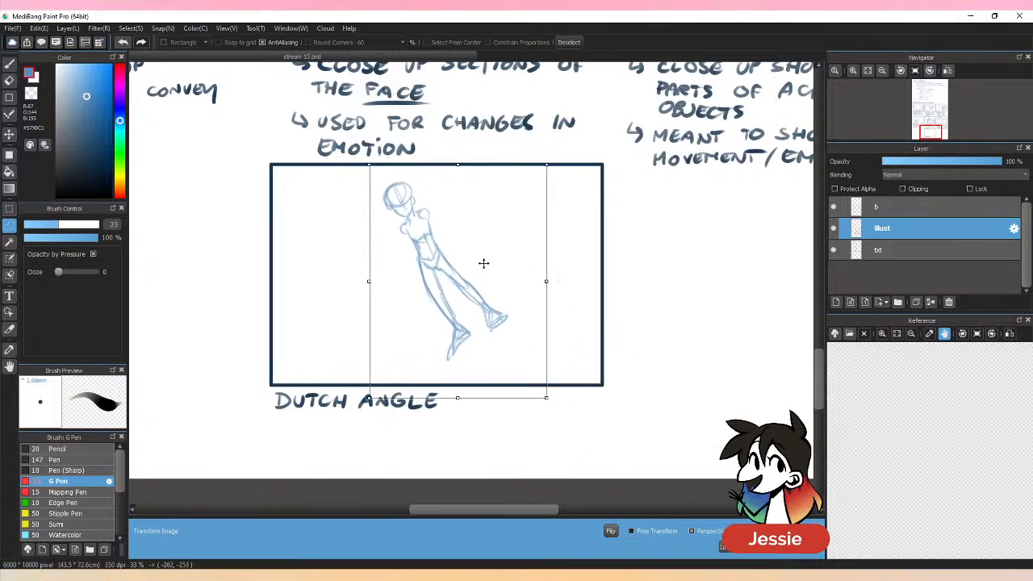
pyautogui.moveTo(561, 161); pyautogui.dragTo(590, 216)
pyautogui.moveTo(523, 265); pyautogui.dragTo(515, 257)
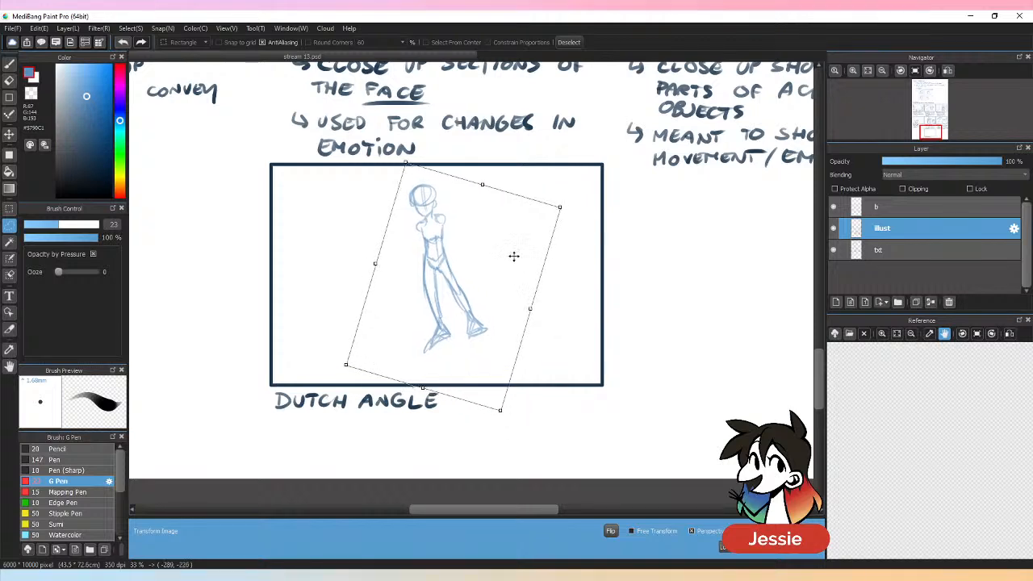
pyautogui.moveTo(471, 309); pyautogui.dragTo(472, 298)
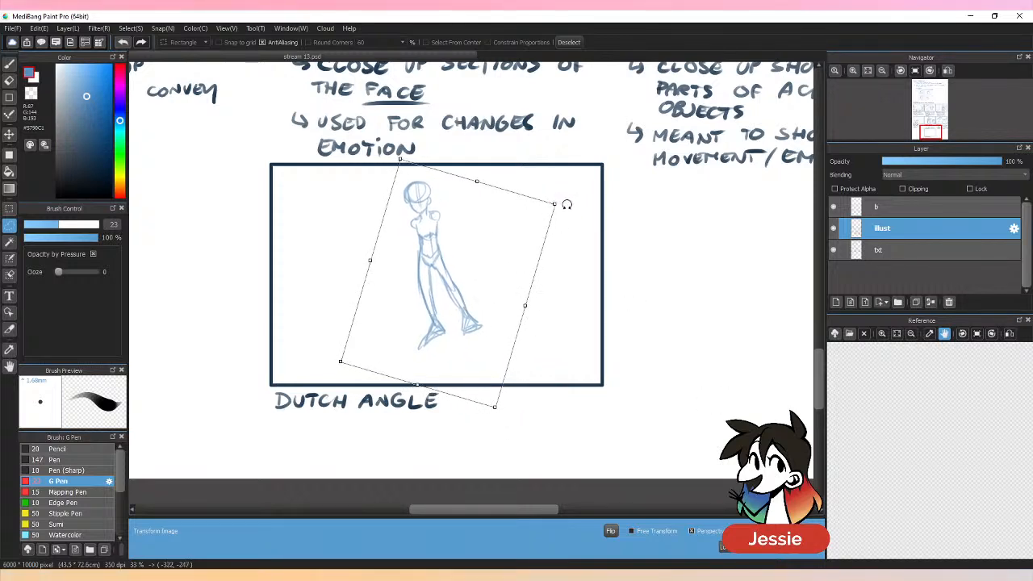
pyautogui.moveTo(565, 203); pyautogui.dragTo(564, 198)
pyautogui.click(783, 553)
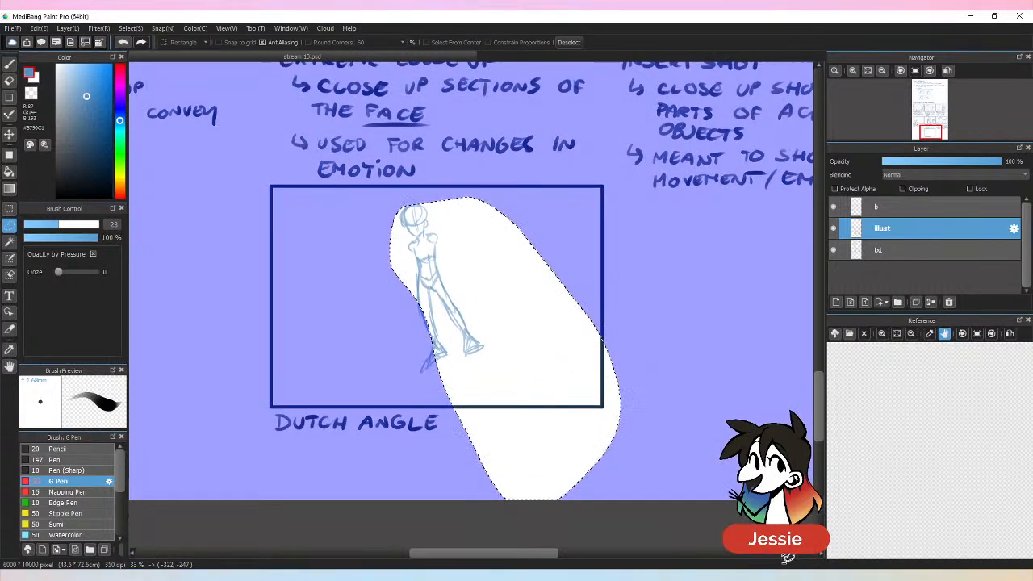
pyautogui.hotkey('ctrl', 'd')
# Step: Draw a slanted ground line under the figure's feet, rising across the panel to its side border
pyautogui.press('b')
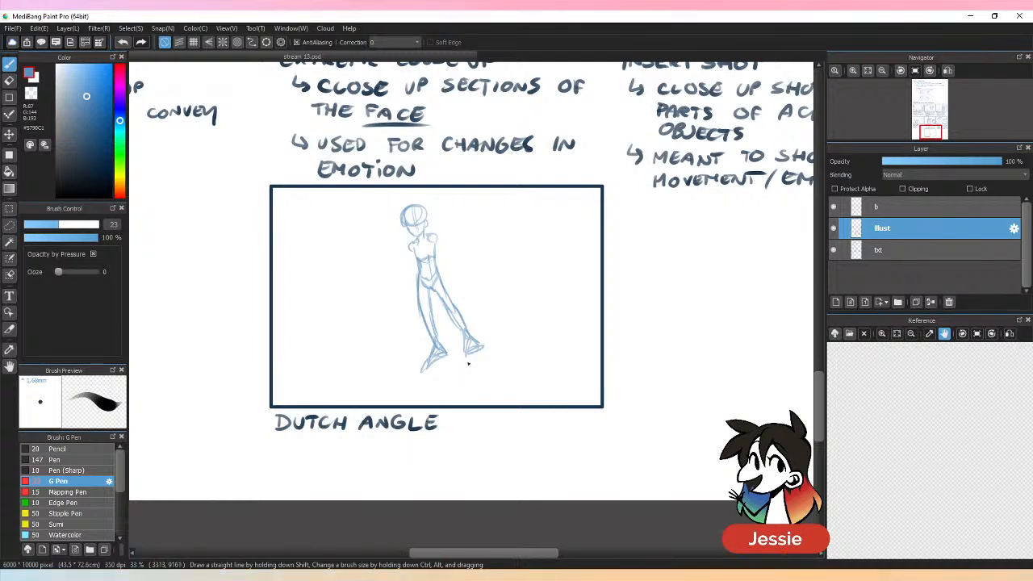
pyautogui.moveTo(462, 354)
pyautogui.mouseDown()
pyautogui.moveTo(308, 405)
pyautogui.moveTo(523, 339)
pyautogui.mouseUp()
pyautogui.moveTo(600, 315); pyautogui.dragTo(478, 357)
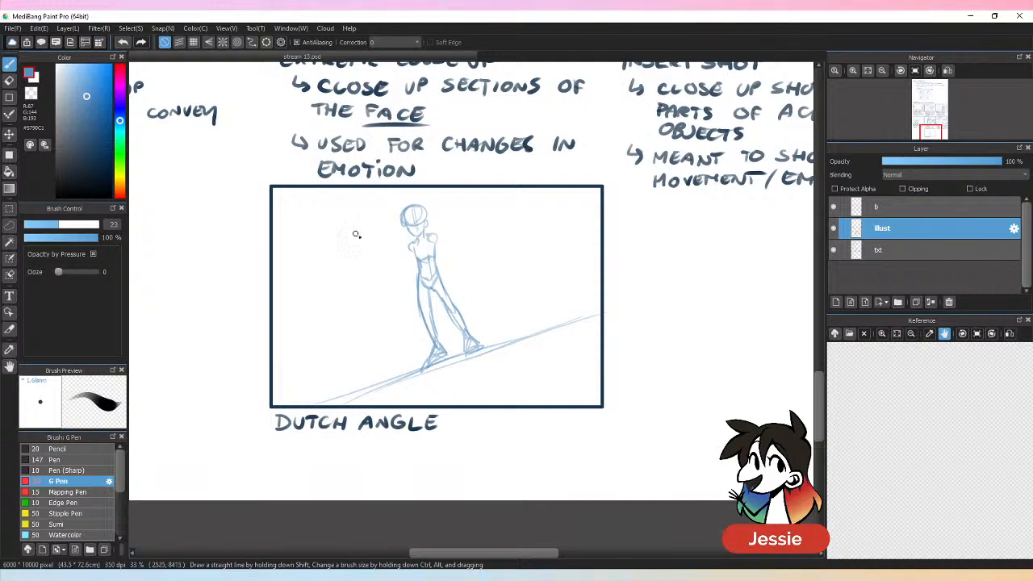
# Step: Sketch the tilted room's two wall corners and ceiling edges behind the figure, and redraw the ground line's far end at a flatter angle
pyautogui.moveTo(342, 232); pyautogui.dragTo(394, 364)
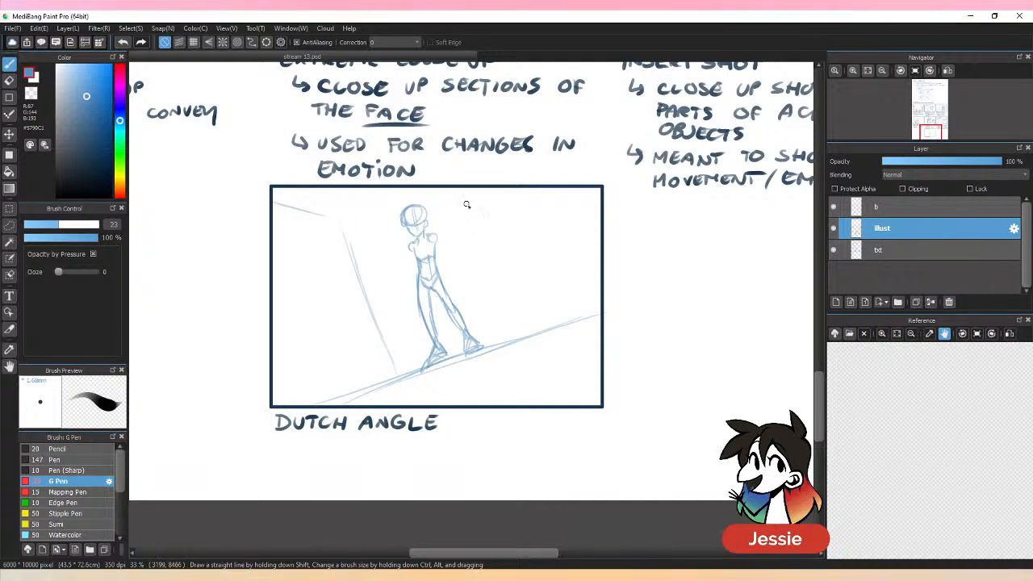
pyautogui.moveTo(469, 205)
pyautogui.mouseDown()
pyautogui.moveTo(521, 327)
pyautogui.moveTo(501, 293)
pyautogui.mouseUp()
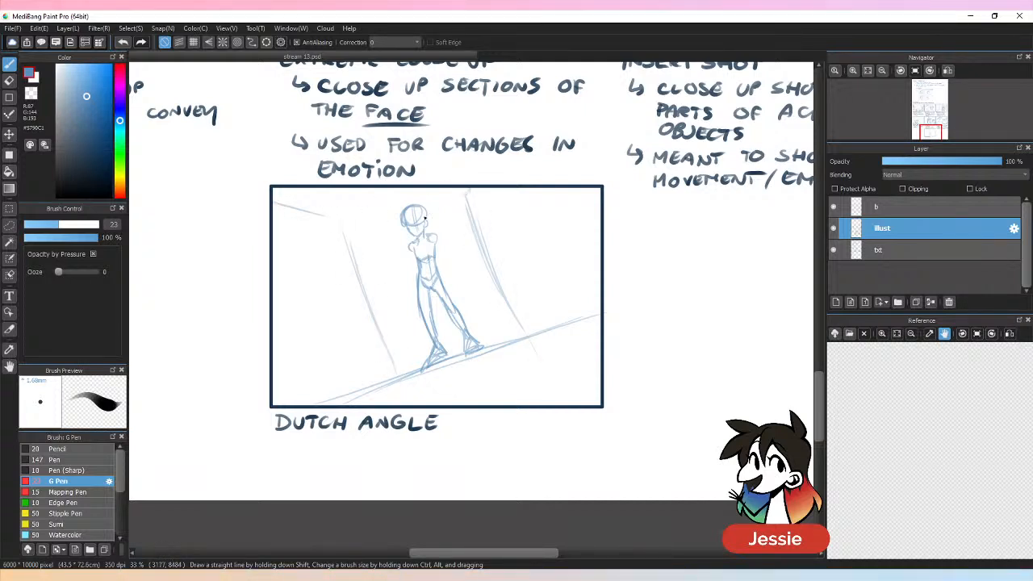
pyautogui.moveTo(337, 221); pyautogui.dragTo(368, 213)
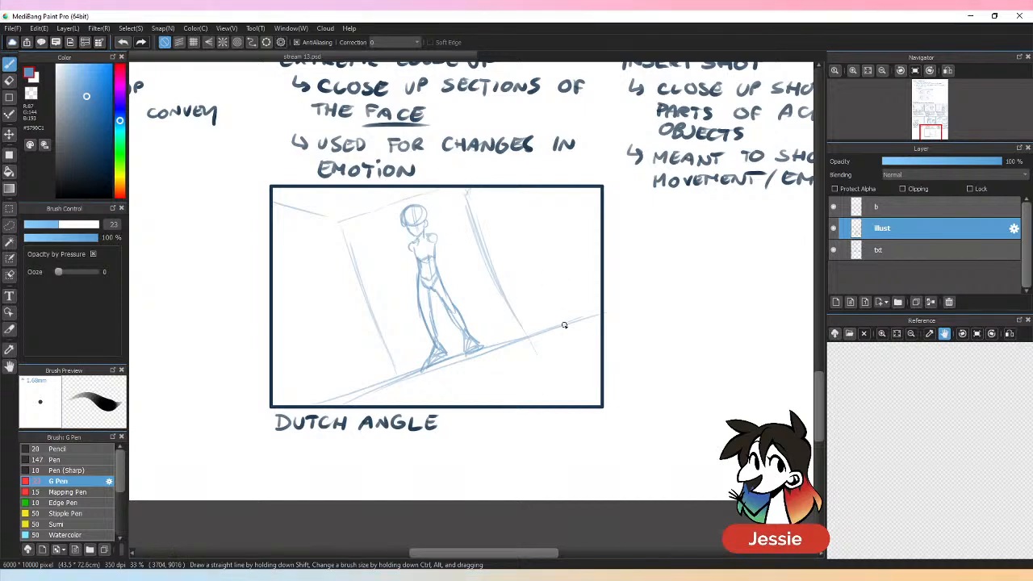
pyautogui.hotkey('ctrl', 'z')
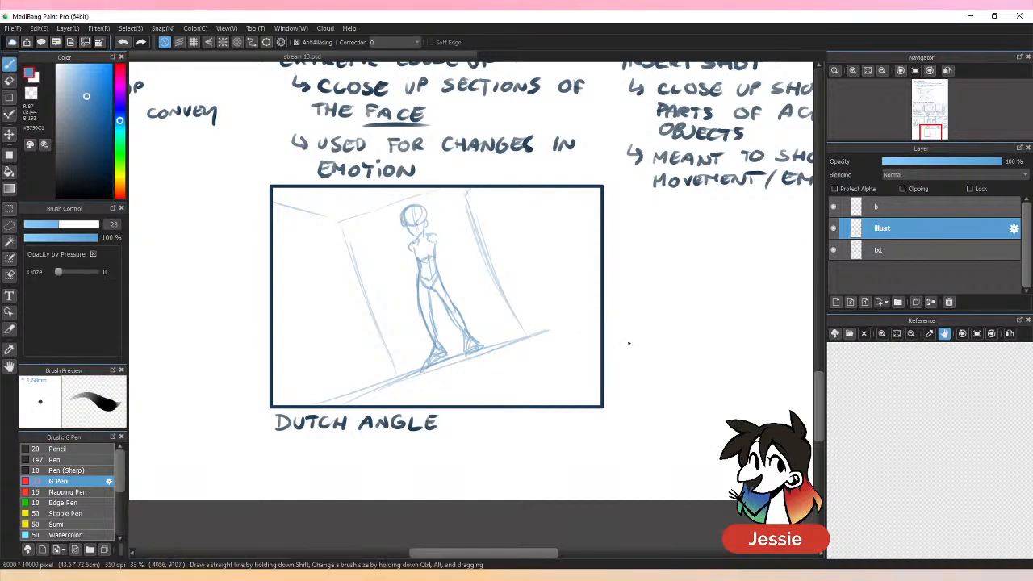
pyautogui.moveTo(521, 337); pyautogui.dragTo(601, 328)
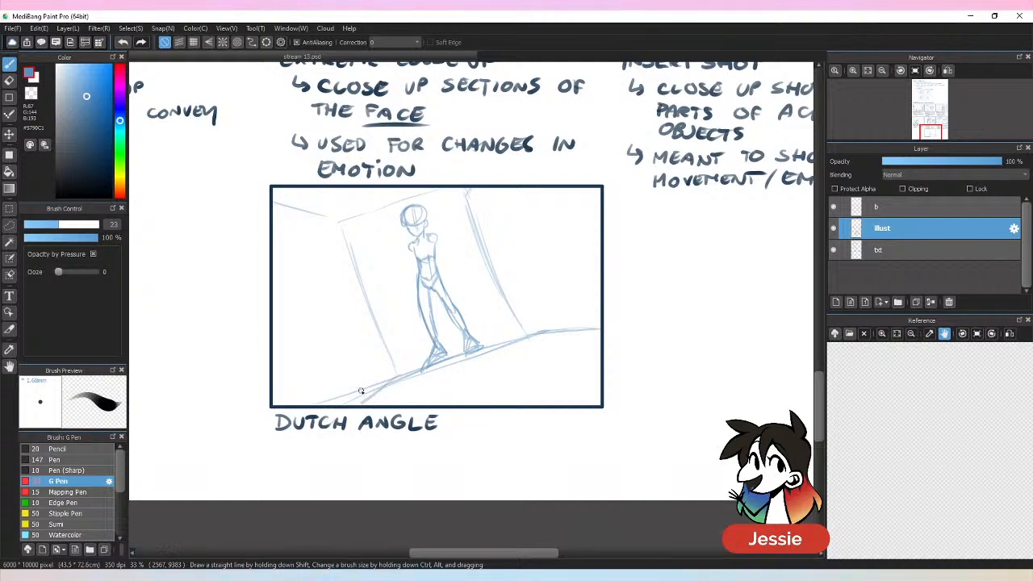
# Step: Erase the stray ends of the ground line and strengthen the slanted floor edge under the figure's feet up to the far wall corner
pyautogui.press('e')
pyautogui.moveTo(374, 387); pyautogui.dragTo(326, 393)
pyautogui.press('p')
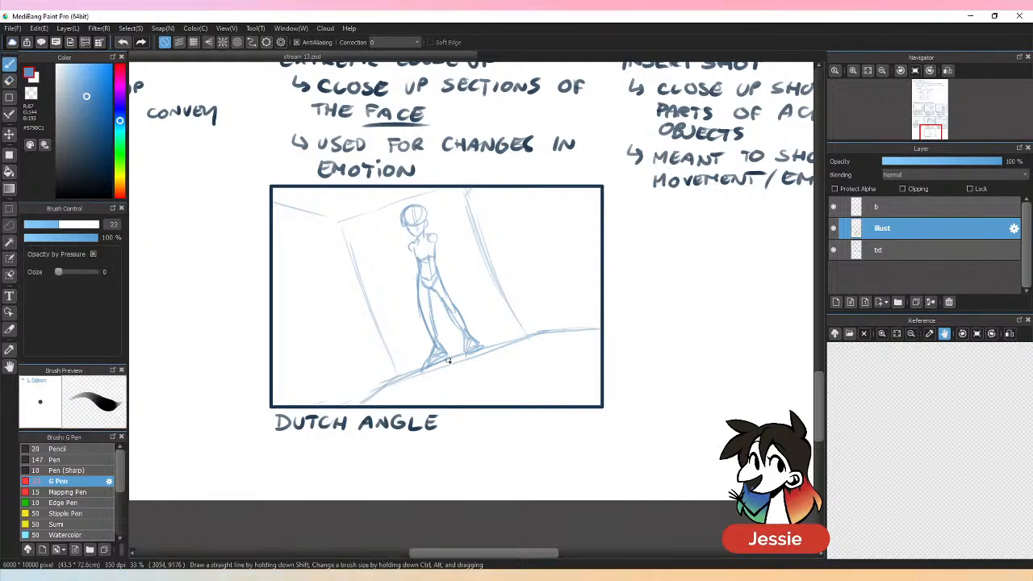
pyautogui.moveTo(427, 370); pyautogui.dragTo(514, 336)
pyautogui.moveTo(453, 360); pyautogui.dragTo(527, 332)
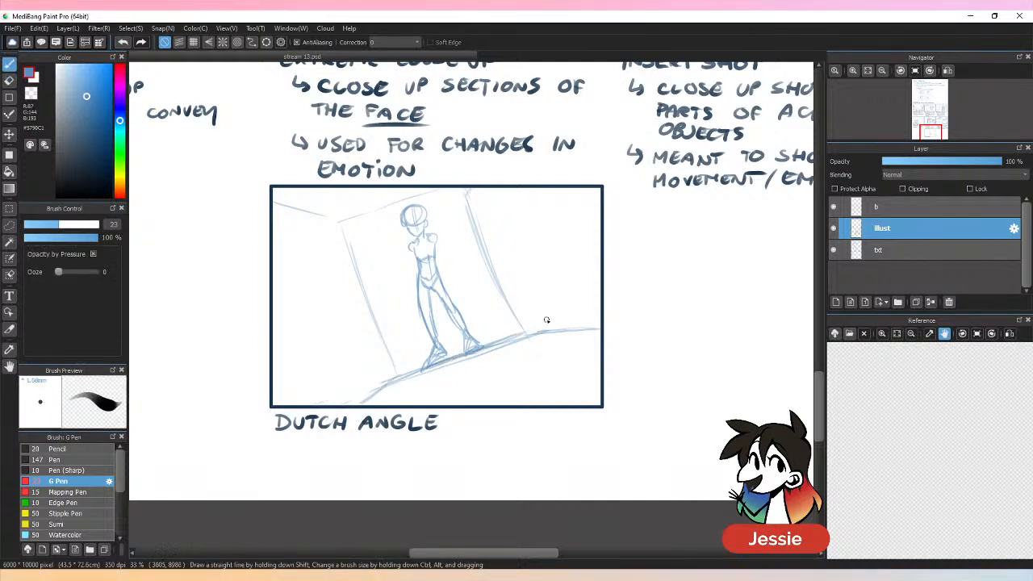
pyautogui.press('e')
pyautogui.press('p')
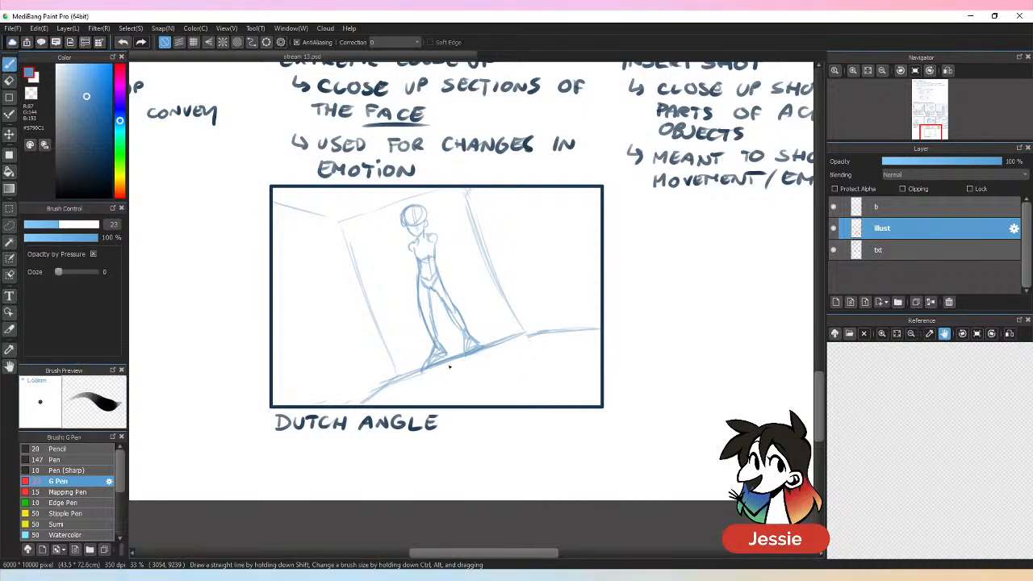
# Step: Draw light slanted plank lines across the back wall behind the figure, following the tilt of the wall corners
pyautogui.moveTo(371, 246)
pyautogui.mouseDown()
pyautogui.moveTo(408, 357)
pyautogui.moveTo(425, 355)
pyautogui.mouseUp()
pyautogui.moveTo(399, 235); pyautogui.dragTo(416, 285)
pyautogui.moveTo(447, 318); pyautogui.dragTo(457, 349)
pyautogui.moveTo(442, 226)
pyautogui.mouseDown()
pyautogui.moveTo(485, 342)
pyautogui.moveTo(477, 292)
pyautogui.moveTo(491, 308)
pyautogui.mouseUp()
pyautogui.moveTo(349, 279); pyautogui.dragTo(383, 378)
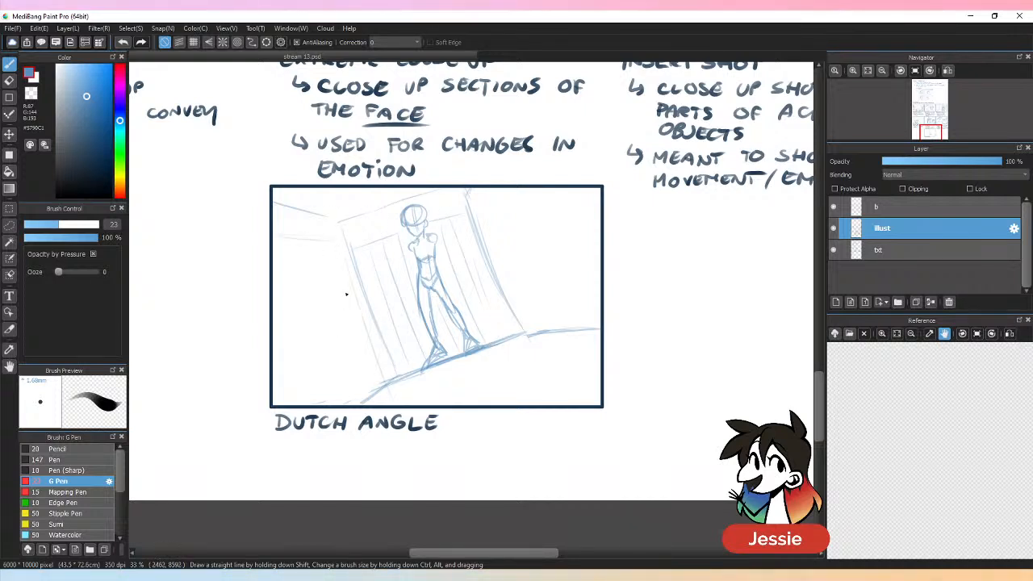
# Step: Fill both side walls of the tilted room with light slanted plank lines
pyautogui.moveTo(325, 263); pyautogui.dragTo(360, 360)
pyautogui.moveTo(287, 250); pyautogui.dragTo(332, 381)
pyautogui.moveTo(270, 278); pyautogui.dragTo(304, 399)
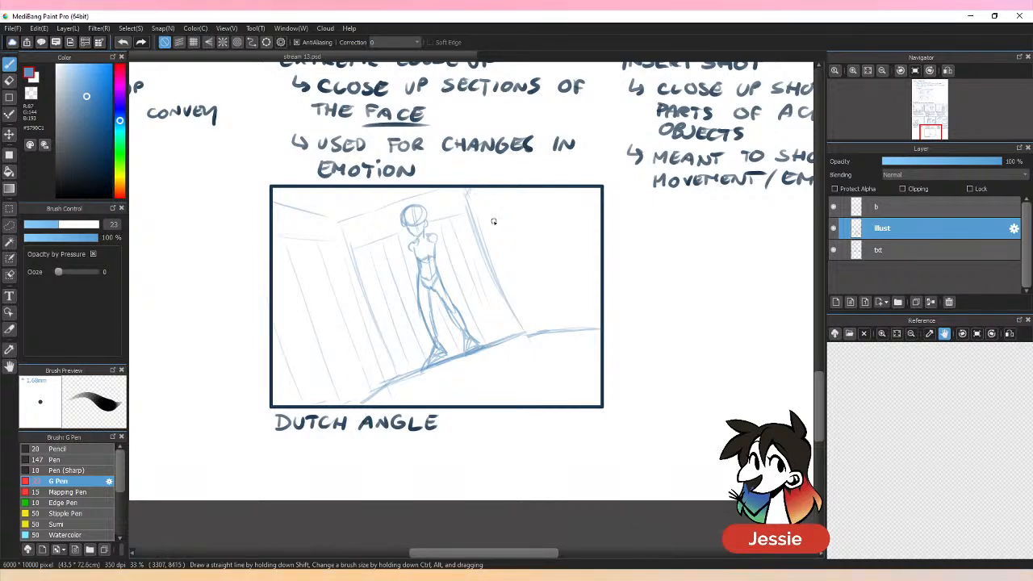
pyautogui.moveTo(488, 224); pyautogui.dragTo(507, 271)
pyautogui.moveTo(502, 206); pyautogui.dragTo(537, 294)
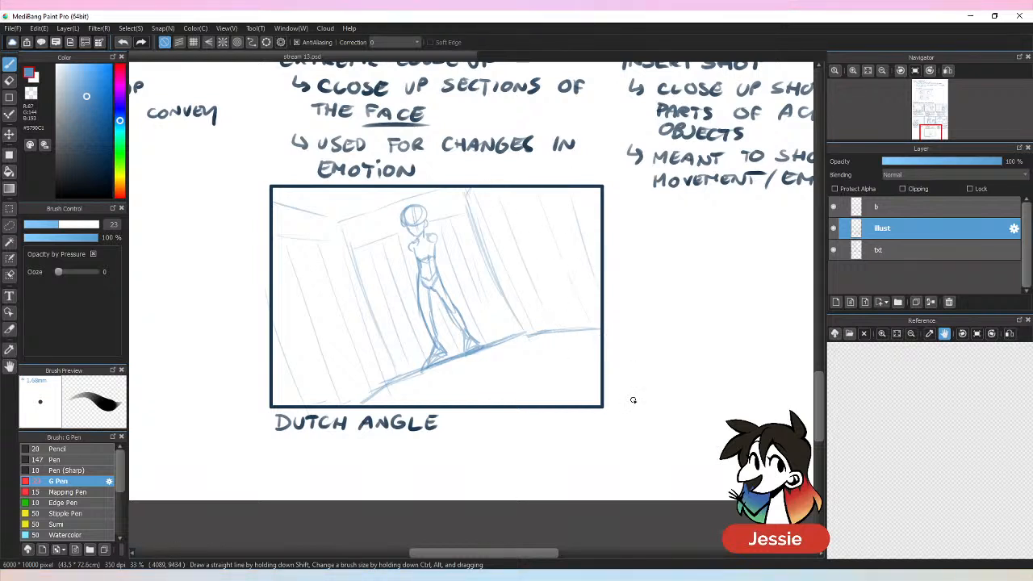
# Step: Sketch the figure's two arms hanging away from the body, ending in curled hands
pyautogui.moveTo(439, 239); pyautogui.dragTo(459, 279)
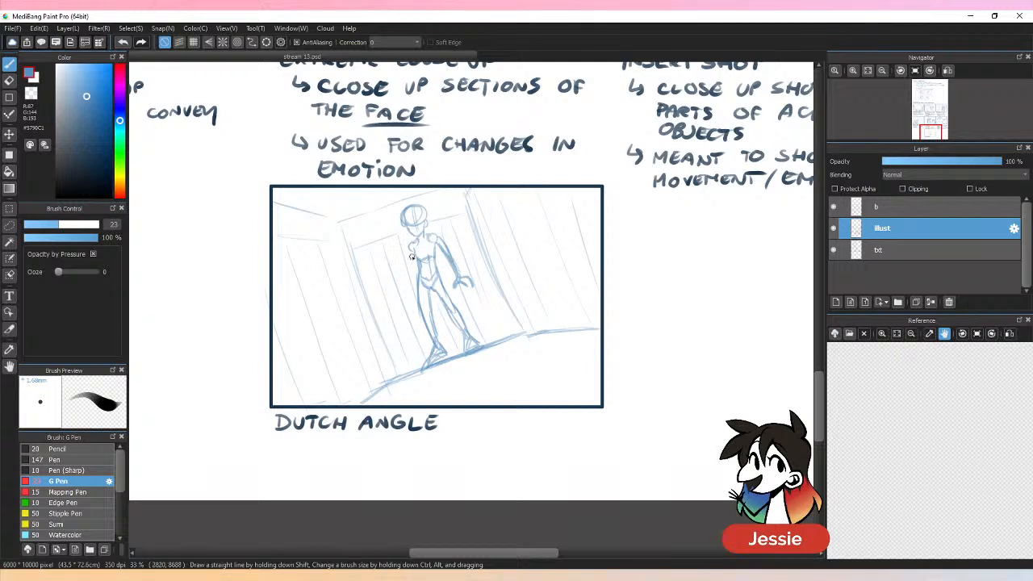
pyautogui.moveTo(411, 251)
pyautogui.mouseDown()
pyautogui.moveTo(399, 303)
pyautogui.moveTo(416, 298)
pyautogui.mouseUp()
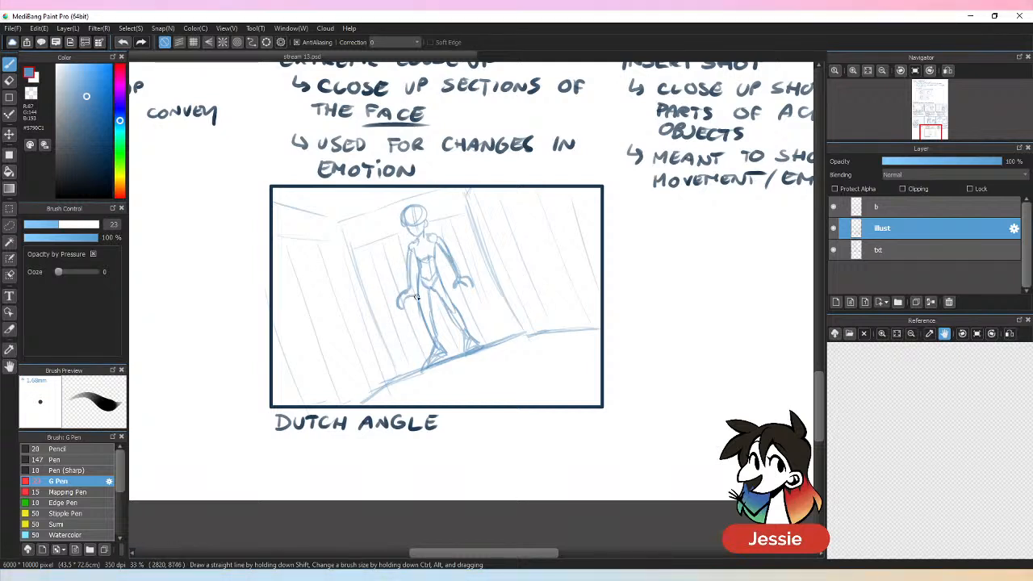
pyautogui.moveTo(413, 252); pyautogui.dragTo(407, 292)
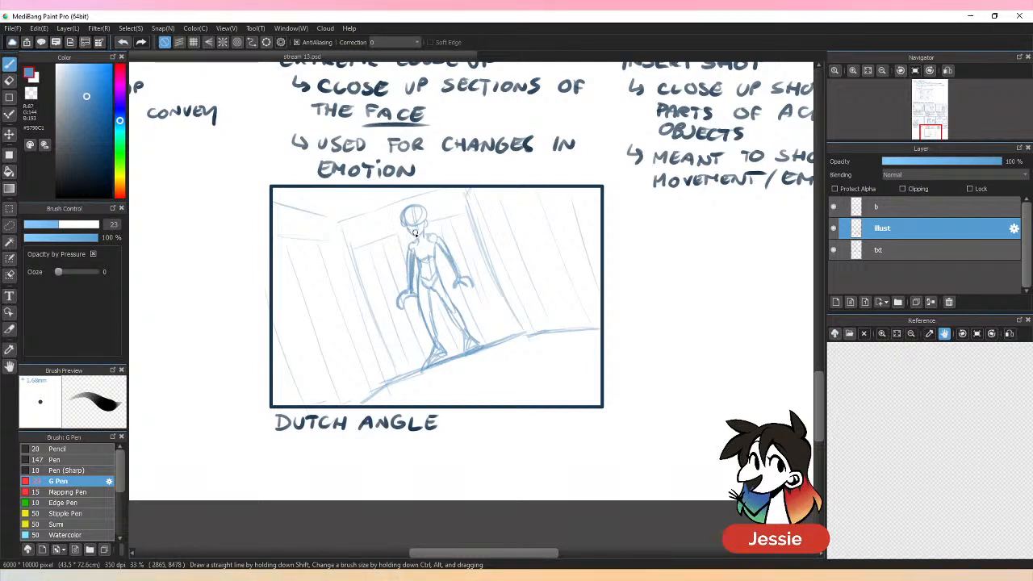
# Step: Sketch the figure's facial features, erasing and redrawing the head's construction lines, eyes, and mouth
pyautogui.moveTo(420, 214)
pyautogui.mouseDown()
pyautogui.moveTo(410, 229)
pyautogui.moveTo(421, 224)
pyautogui.mouseUp()
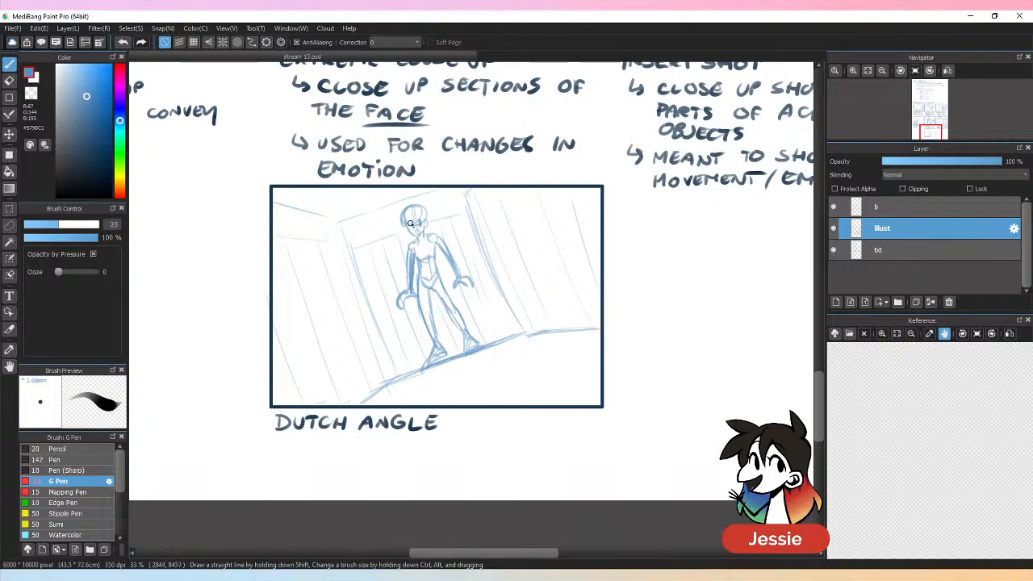
pyautogui.press('e')
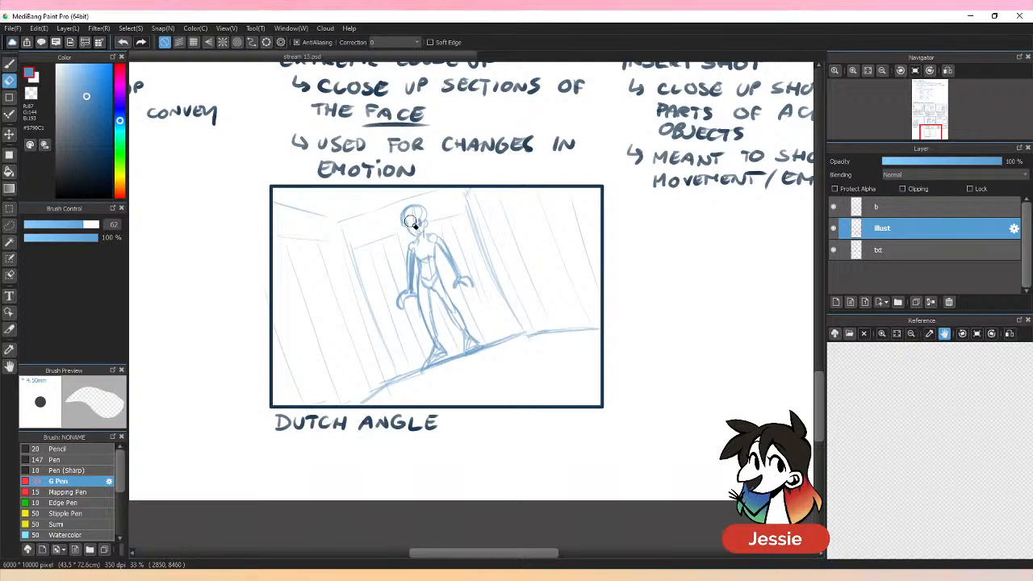
pyautogui.press('b')
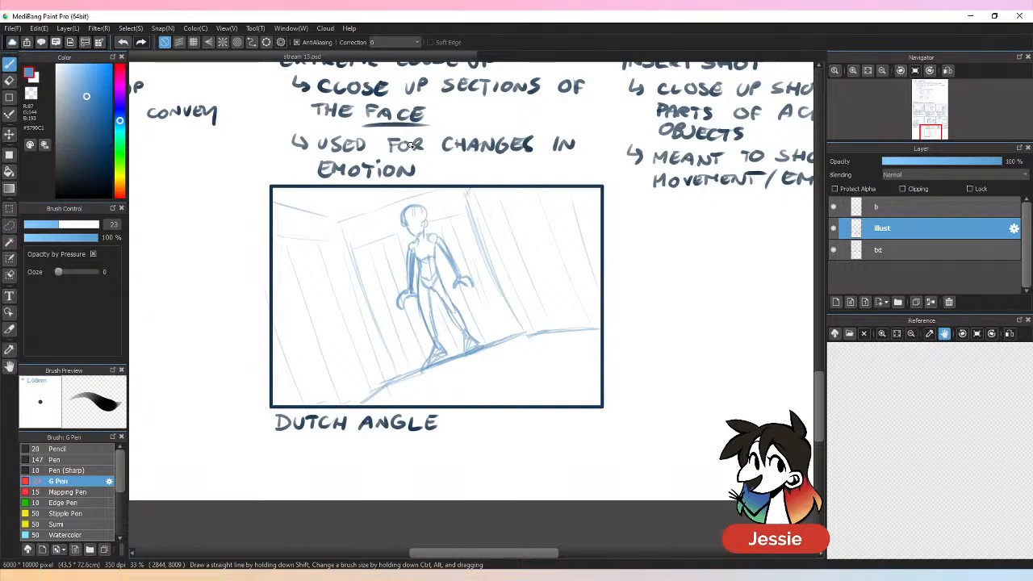
pyautogui.press('e')
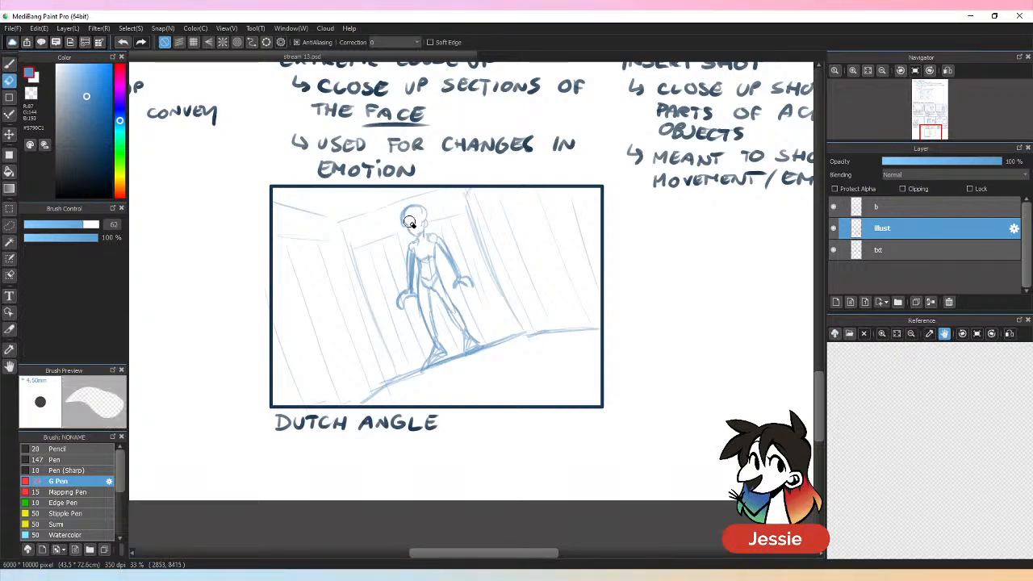
pyautogui.press('b')
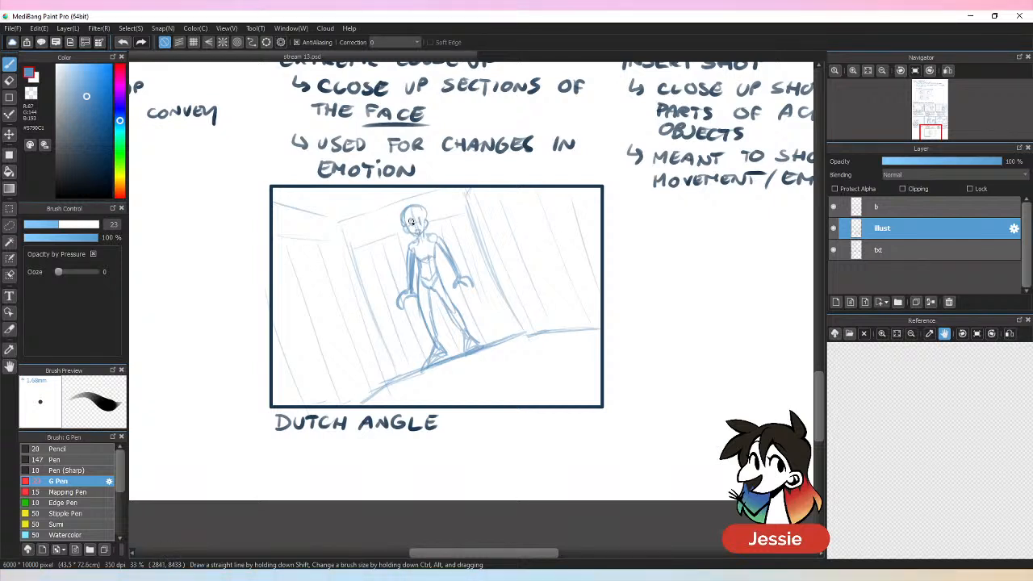
pyautogui.press('e')
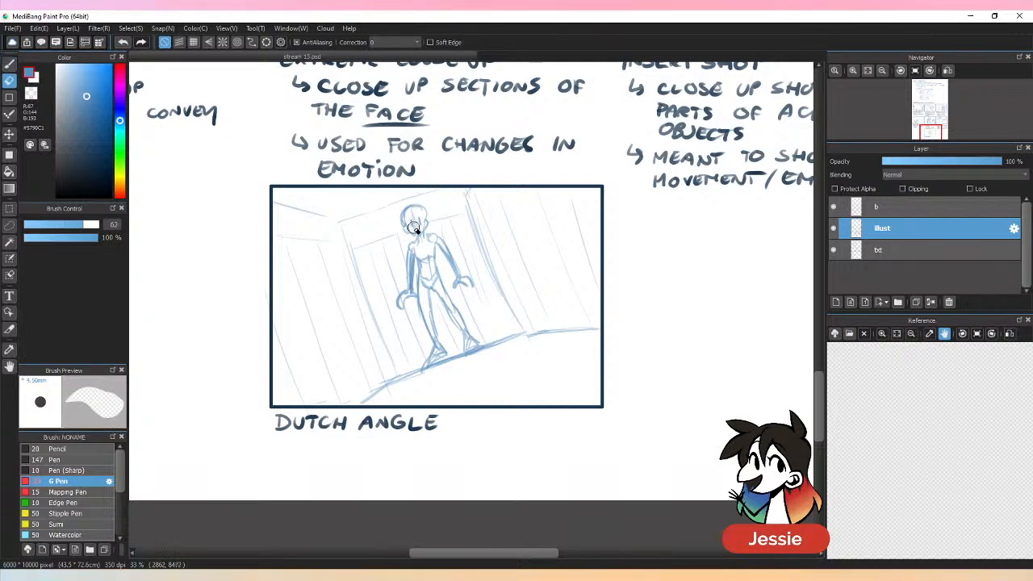
pyautogui.press('b')
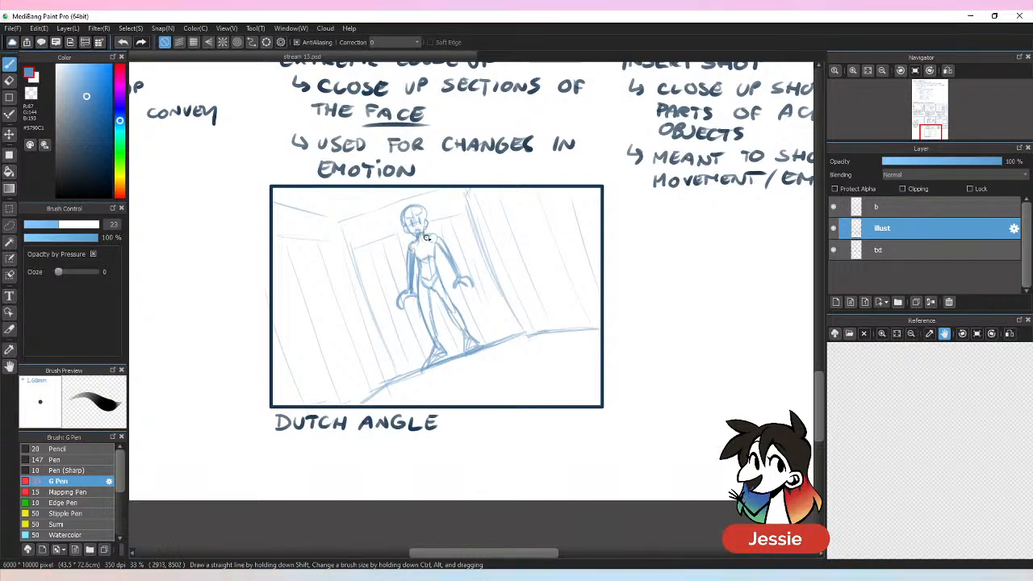
# Step: Clean up the figure's torso and arm lines and refine the inner leg contours, erasing excess strokes on the legs
pyautogui.press('e')
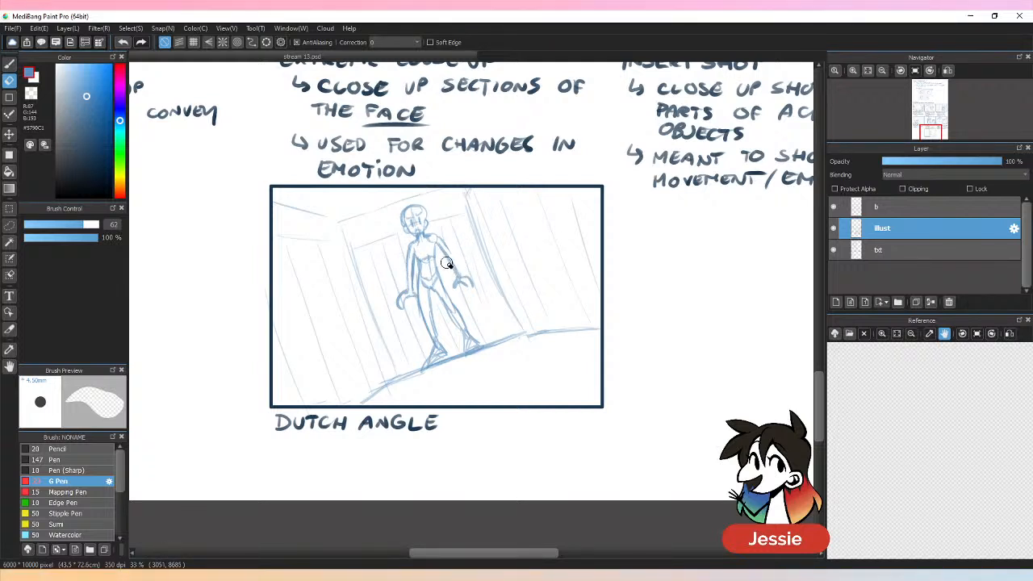
pyautogui.press('b')
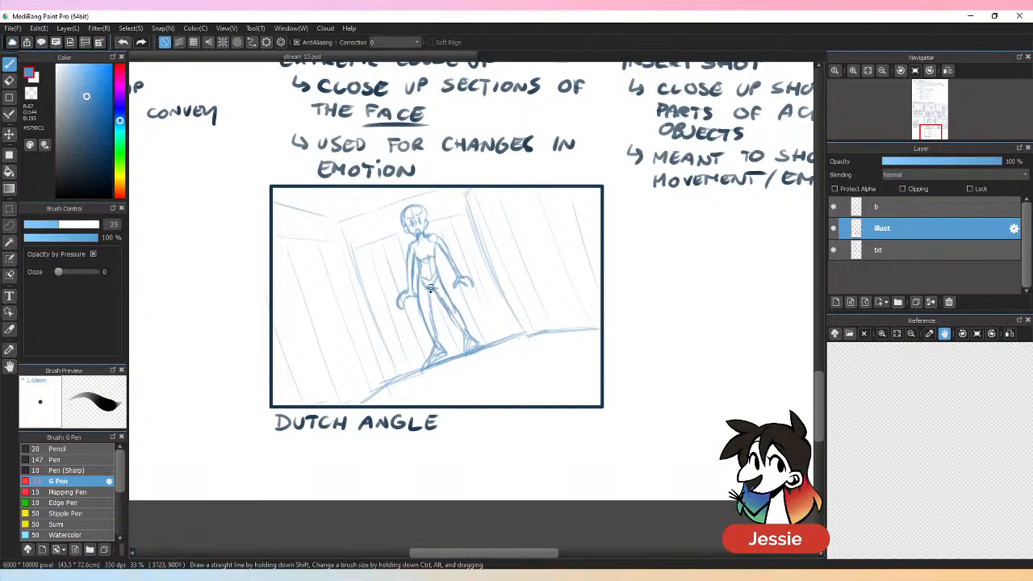
pyautogui.moveTo(430, 302); pyautogui.dragTo(441, 342)
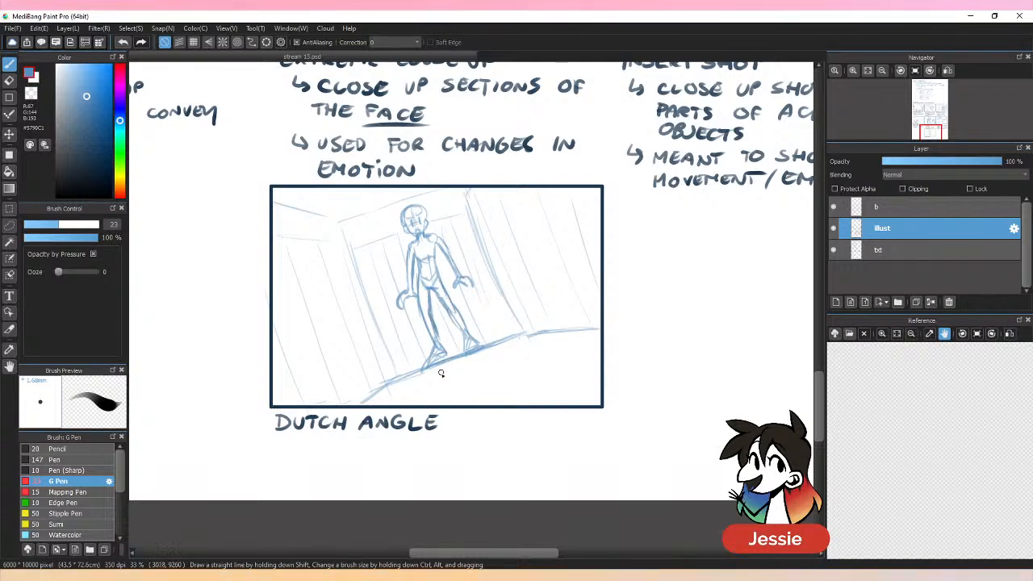
pyautogui.press('e')
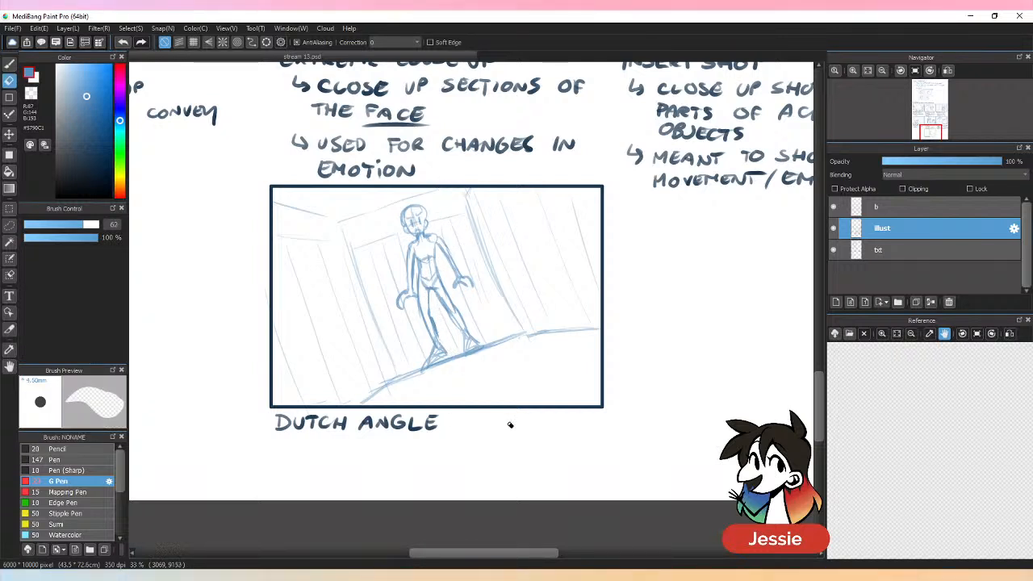
pyautogui.press('b')
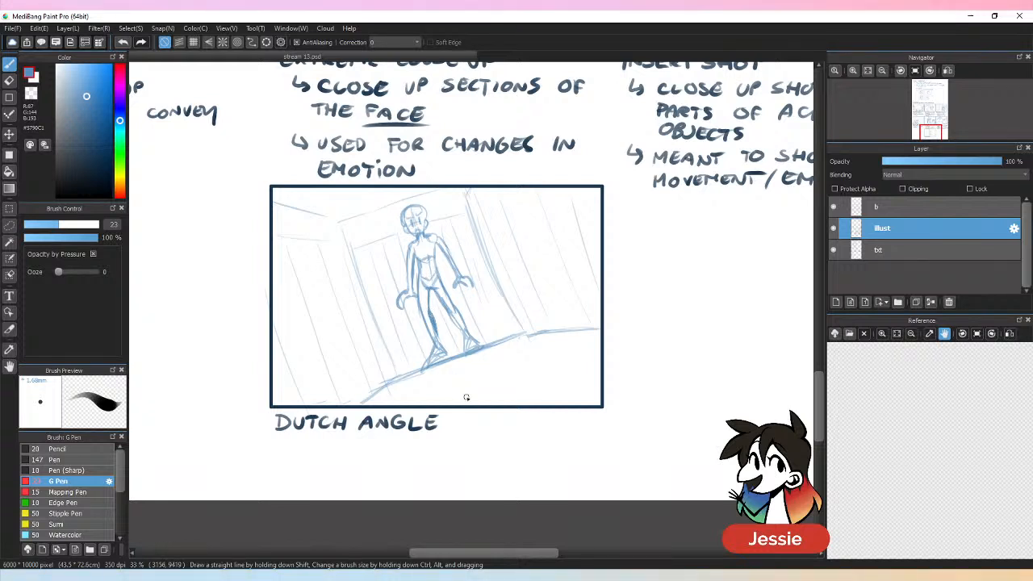
pyautogui.press('e')
pyautogui.moveTo(436, 318)
pyautogui.mouseDown()
pyautogui.moveTo(441, 346)
pyautogui.moveTo(433, 341)
pyautogui.mouseUp()
pyautogui.press('b')
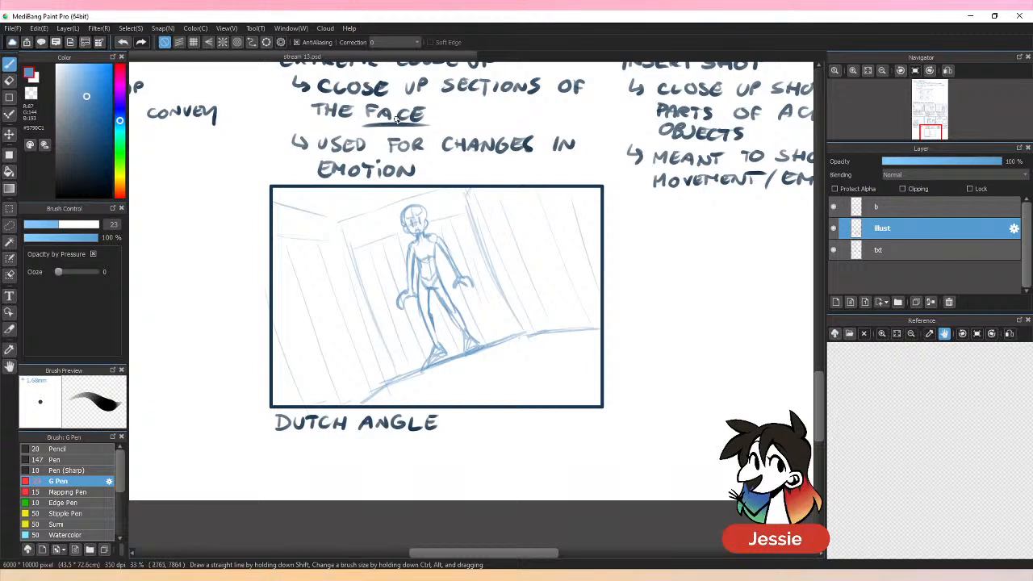
# Step: Lasso the whole Dutch Angle drawing, scale it down slightly, shift it lower inside the panel, apply the transform, and deselect
pyautogui.click(9, 225)
pyautogui.moveTo(289, 173)
pyautogui.mouseDown()
pyautogui.moveTo(256, 388)
pyautogui.moveTo(274, 431)
pyautogui.moveTo(282, 416)
pyautogui.moveTo(474, 419)
pyautogui.moveTo(664, 382)
pyautogui.moveTo(635, 243)
pyautogui.moveTo(599, 175)
pyautogui.moveTo(365, 179)
pyautogui.mouseUp()
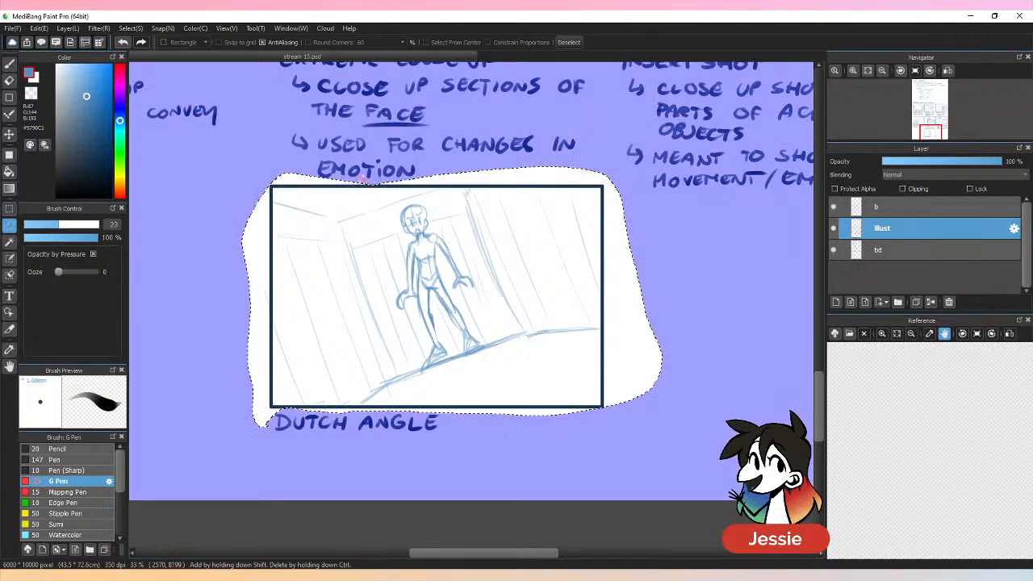
pyautogui.hotkey('ctrl', 't')
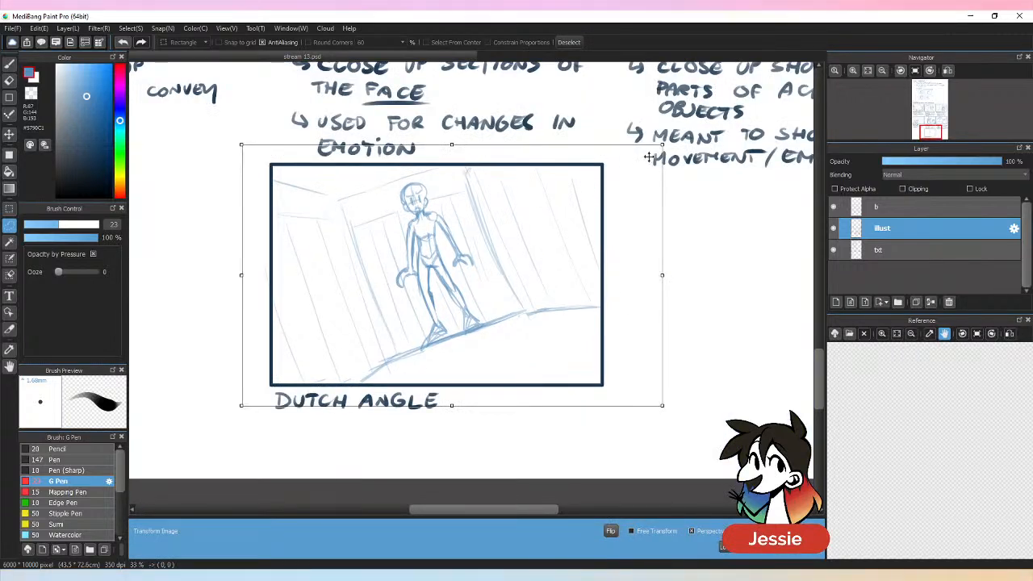
pyautogui.moveTo(663, 146); pyautogui.dragTo(651, 153)
pyautogui.moveTo(569, 210)
pyautogui.mouseDown()
pyautogui.moveTo(566, 224)
pyautogui.moveTo(566, 214)
pyautogui.mouseUp()
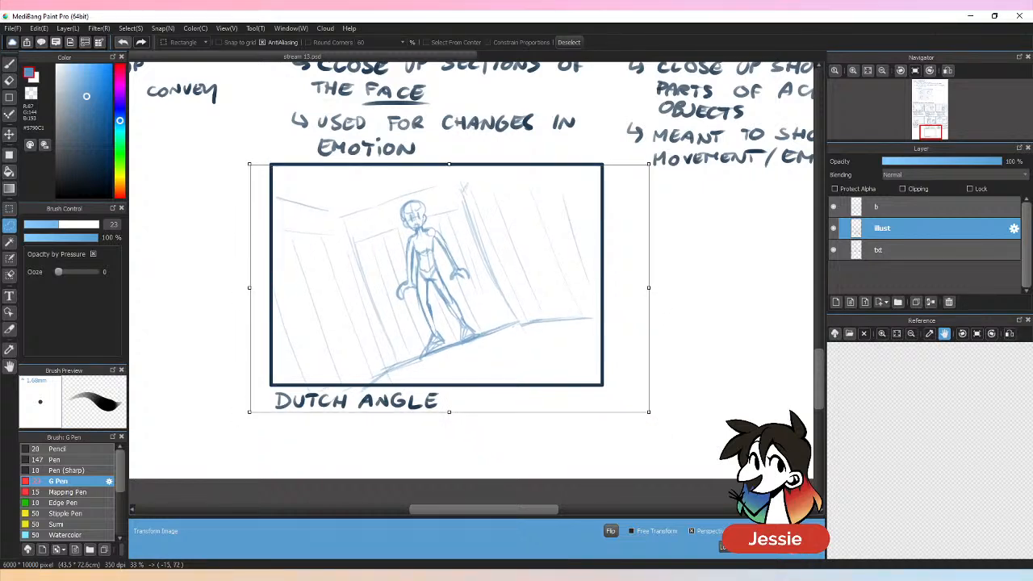
pyautogui.click(803, 559)
pyautogui.hotkey('ctrl', 'd')
pyautogui.press('b')
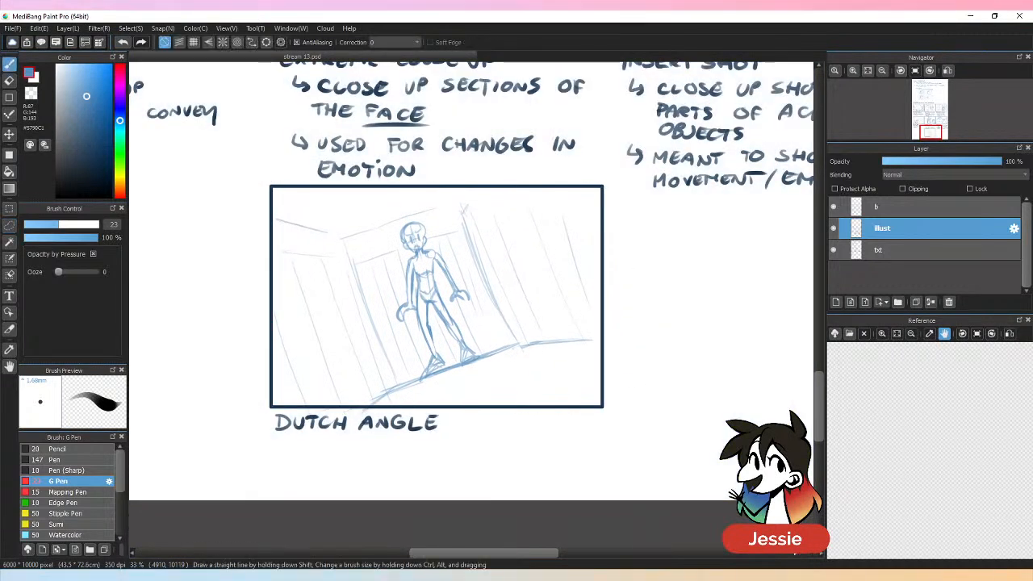
# Step: Redraw the tilted room's ceiling corner with lines reaching the panel's upper edge, and erase the old ceiling line above the figure's head
pyautogui.moveTo(432, 212); pyautogui.dragTo(457, 203)
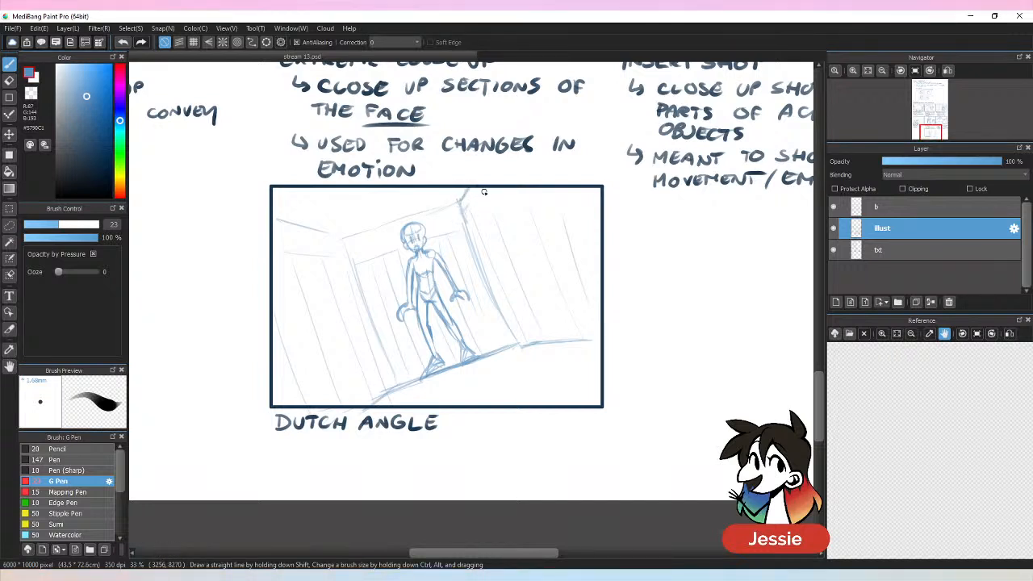
pyautogui.press('e')
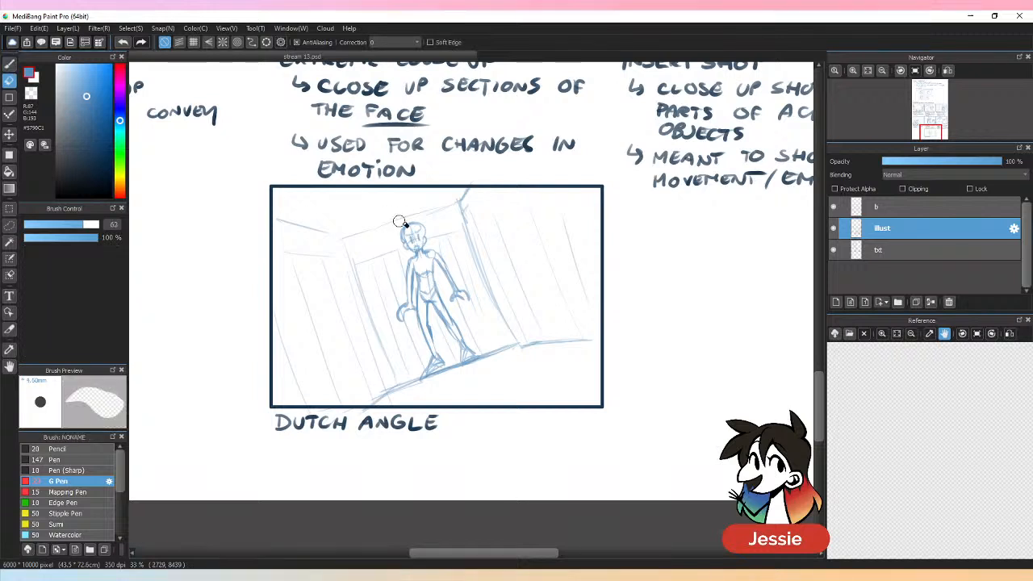
pyautogui.moveTo(352, 237); pyautogui.dragTo(456, 205)
pyautogui.press('b')
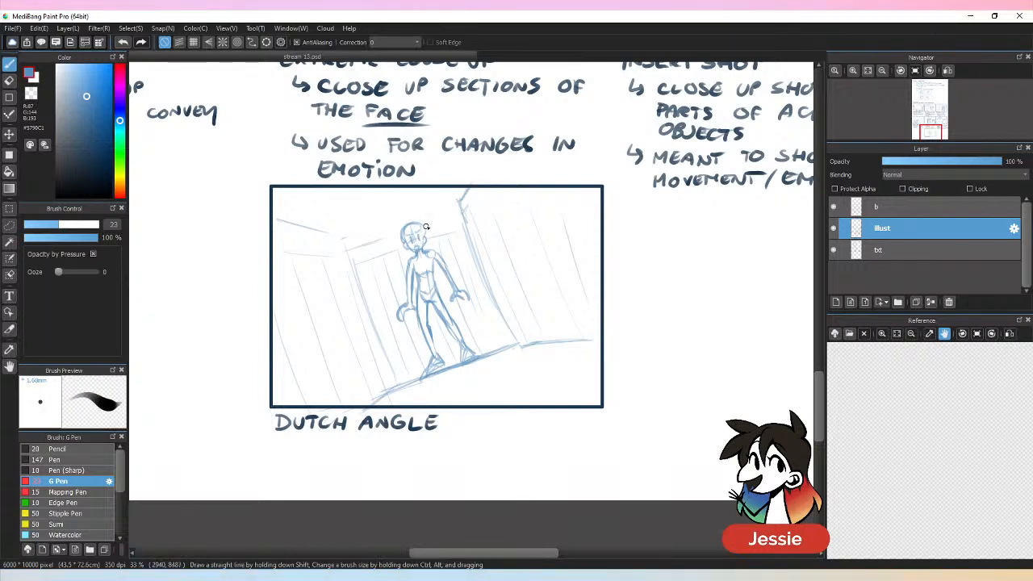
pyautogui.press('e')
pyautogui.moveTo(463, 202); pyautogui.dragTo(466, 208)
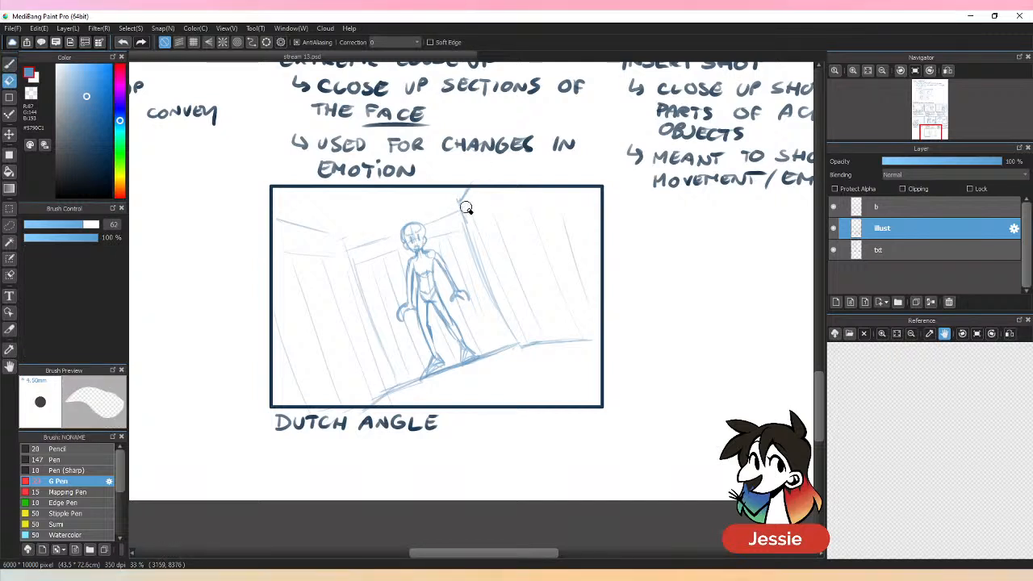
pyautogui.press('b')
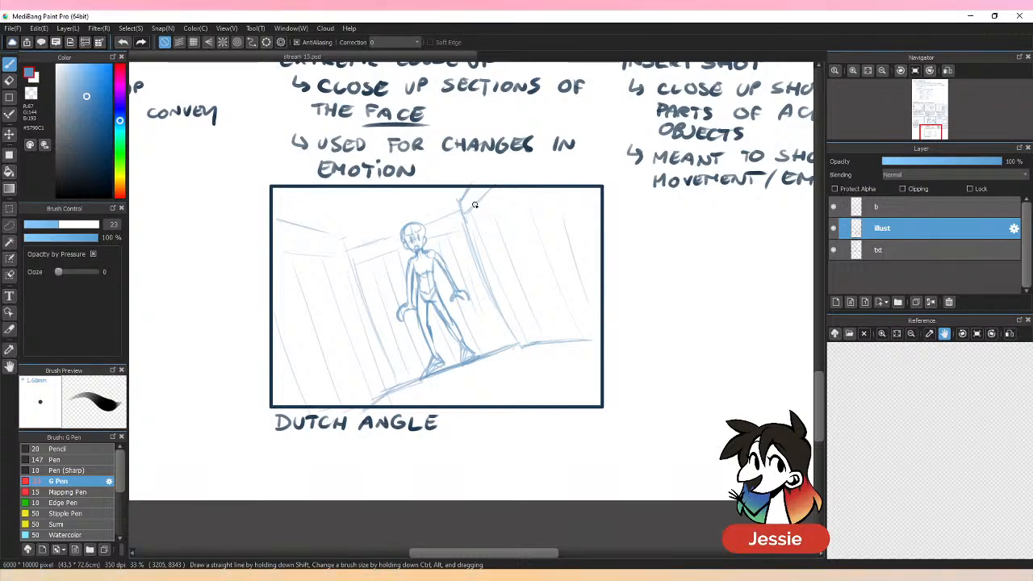
pyautogui.hotkey('ctrl', '-')
pyautogui.hotkey('ctrl', '+')
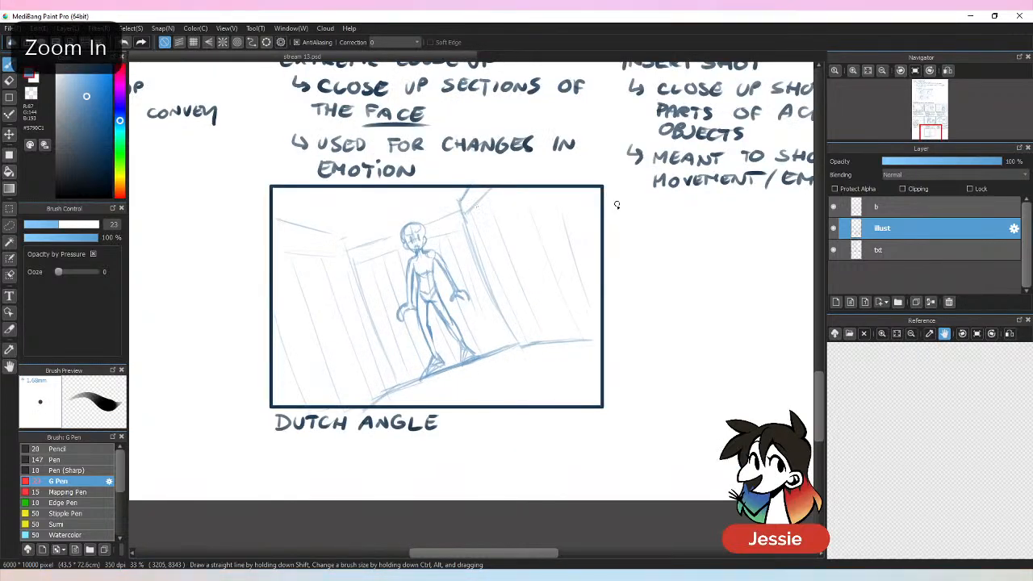
# Step: Sample the panel border's dark blue and handwrite the arrowed note "WHEN YOUR HORIZON LINE IS TILTED" under the DUTCH ANGLE caption
pyautogui.hotkey('ctrl', '+')
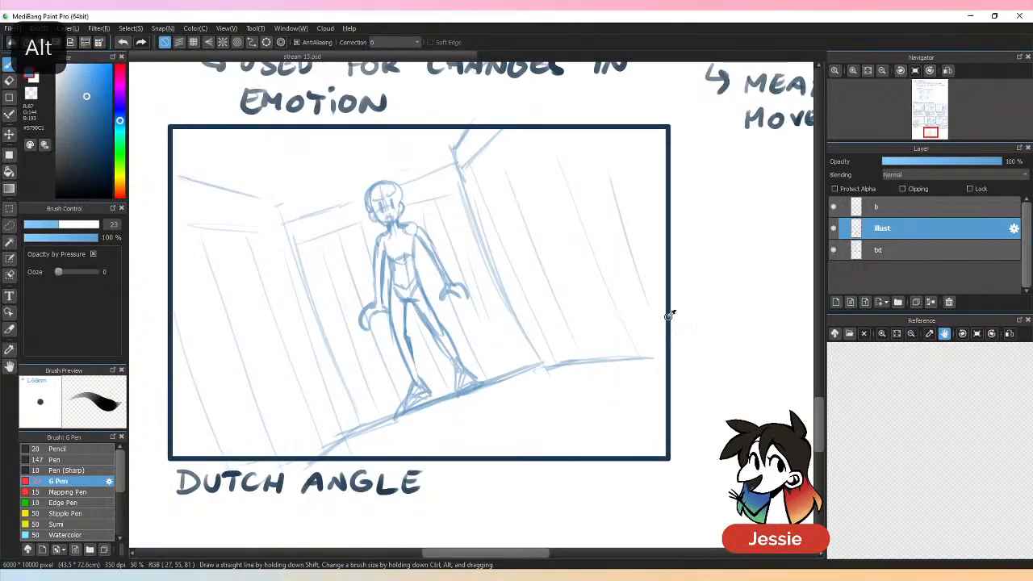
pyautogui.moveTo(525, 496); pyautogui.dragTo(613, 385)
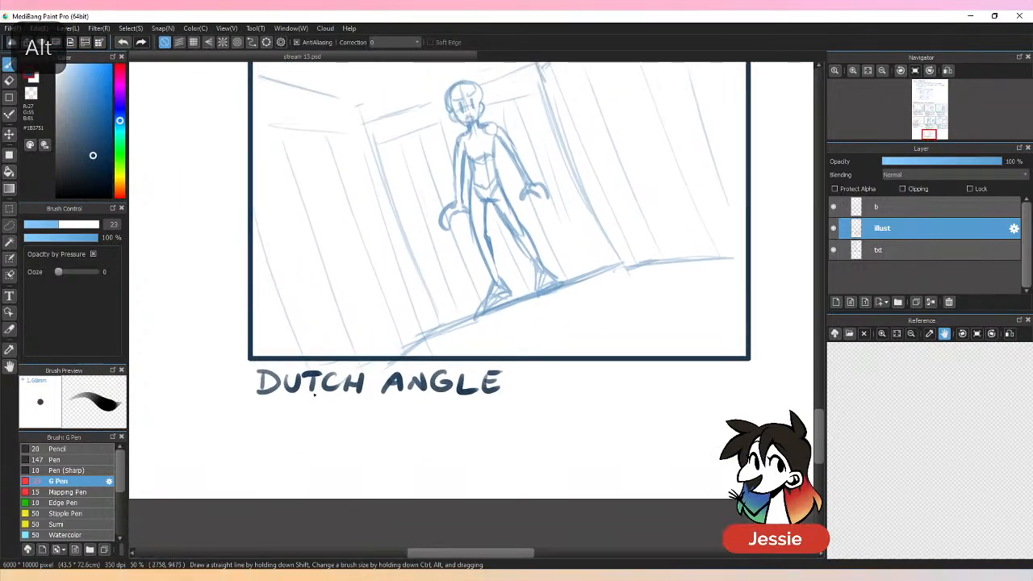
pyautogui.moveTo(280, 407)
pyautogui.mouseDown()
pyautogui.moveTo(279, 420)
pyautogui.moveTo(297, 419)
pyautogui.mouseUp()
pyautogui.moveTo(289, 412)
pyautogui.mouseDown()
pyautogui.moveTo(287, 426)
pyautogui.moveTo(325, 429)
pyautogui.moveTo(334, 411)
pyautogui.mouseUp()
pyautogui.moveTo(341, 412)
pyautogui.mouseDown()
pyautogui.moveTo(340, 423)
pyautogui.moveTo(369, 409)
pyautogui.moveTo(377, 420)
pyautogui.moveTo(620, 413)
pyautogui.mouseUp()
pyautogui.moveTo(673, 407); pyautogui.dragTo(671, 420)
pyautogui.moveTo(673, 407); pyautogui.dragTo(706, 419)
pyautogui.moveTo(695, 413); pyautogui.dragTo(709, 404)
pyautogui.moveTo(729, 406); pyautogui.dragTo(736, 419)
pyautogui.moveTo(318, 436); pyautogui.dragTo(332, 436)
pyautogui.moveTo(325, 437)
pyautogui.mouseDown()
pyautogui.moveTo(325, 452)
pyautogui.moveTo(336, 453)
pyautogui.mouseUp()
pyautogui.moveTo(346, 437)
pyautogui.mouseDown()
pyautogui.moveTo(356, 452)
pyautogui.moveTo(378, 435)
pyautogui.mouseUp()
pyautogui.moveTo(369, 437)
pyautogui.mouseDown()
pyautogui.moveTo(368, 452)
pyautogui.moveTo(386, 452)
pyautogui.mouseUp()
pyautogui.moveTo(386, 437); pyautogui.dragTo(402, 454)
pyautogui.moveTo(402, 437); pyautogui.dragTo(403, 454)
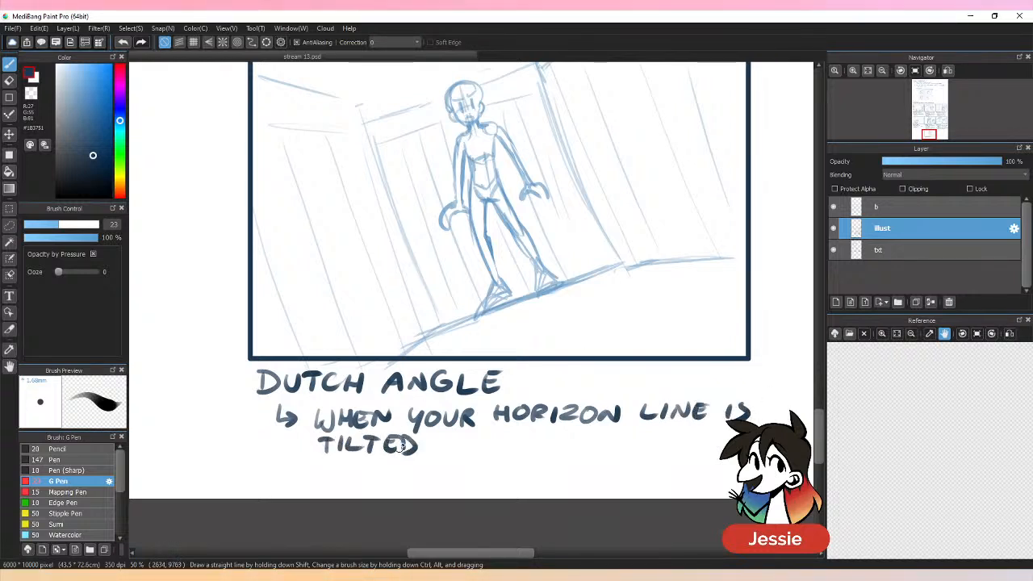
# Step: Handwrite a second arrowed note, "MEANT TO SHOW CONFUSION/CREEPING ANXIETY", below the horizon line note
pyautogui.moveTo(274, 457); pyautogui.dragTo(289, 479)
pyautogui.moveTo(284, 471)
pyautogui.mouseDown()
pyautogui.moveTo(289, 480)
pyautogui.moveTo(304, 470)
pyautogui.mouseUp()
pyautogui.moveTo(304, 470); pyautogui.dragTo(321, 486)
pyautogui.moveTo(326, 470)
pyautogui.mouseDown()
pyautogui.moveTo(337, 485)
pyautogui.moveTo(337, 469)
pyautogui.mouseUp()
pyautogui.moveTo(345, 485); pyautogui.dragTo(357, 479)
pyautogui.moveTo(365, 486)
pyautogui.mouseDown()
pyautogui.moveTo(380, 470)
pyautogui.moveTo(388, 485)
pyautogui.mouseUp()
pyautogui.moveTo(383, 470); pyautogui.dragTo(427, 467)
pyautogui.moveTo(417, 468)
pyautogui.mouseDown()
pyautogui.moveTo(417, 484)
pyautogui.moveTo(436, 470)
pyautogui.moveTo(461, 471)
pyautogui.moveTo(457, 482)
pyautogui.mouseUp()
pyautogui.moveTo(476, 468); pyautogui.dragTo(479, 484)
pyautogui.moveTo(489, 469); pyautogui.dragTo(489, 485)
pyautogui.moveTo(478, 476); pyautogui.dragTo(488, 476)
pyautogui.moveTo(499, 468)
pyautogui.mouseDown()
pyautogui.moveTo(495, 481)
pyautogui.moveTo(502, 472)
pyautogui.mouseUp()
pyautogui.moveTo(508, 469)
pyautogui.mouseDown()
pyautogui.moveTo(557, 482)
pyautogui.moveTo(595, 468)
pyautogui.moveTo(601, 482)
pyautogui.mouseUp()
pyautogui.moveTo(602, 468); pyautogui.dragTo(631, 469)
pyautogui.moveTo(643, 468)
pyautogui.mouseDown()
pyautogui.moveTo(635, 482)
pyautogui.moveTo(690, 462)
pyautogui.moveTo(461, 454)
pyautogui.mouseUp()
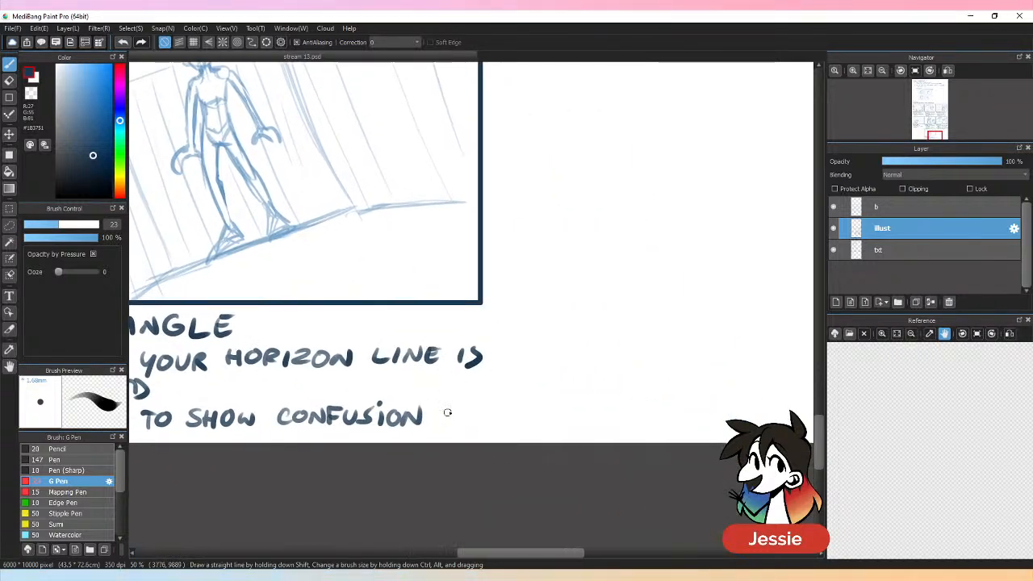
pyautogui.moveTo(453, 389)
pyautogui.mouseDown()
pyautogui.moveTo(463, 418)
pyautogui.moveTo(517, 425)
pyautogui.mouseUp()
pyautogui.moveTo(518, 409)
pyautogui.mouseDown()
pyautogui.moveTo(575, 399)
pyautogui.moveTo(594, 418)
pyautogui.moveTo(619, 409)
pyautogui.moveTo(646, 422)
pyautogui.moveTo(650, 407)
pyautogui.moveTo(664, 422)
pyautogui.moveTo(683, 405)
pyautogui.mouseUp()
pyautogui.moveTo(670, 406)
pyautogui.mouseDown()
pyautogui.moveTo(669, 426)
pyautogui.moveTo(685, 418)
pyautogui.mouseUp()
pyautogui.moveTo(696, 405); pyautogui.dragTo(684, 429)
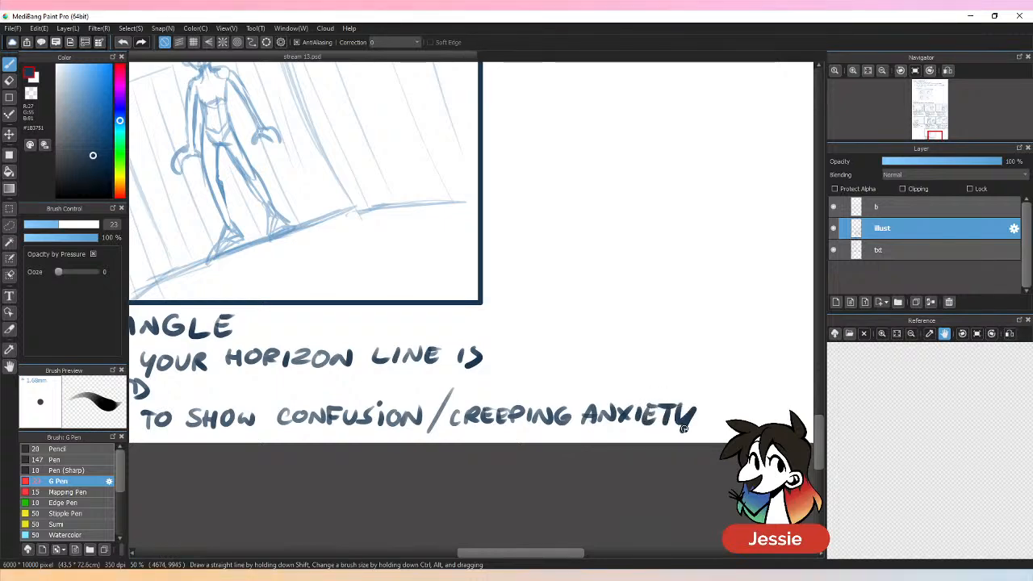
# Step: Lasso the Dutch Angle caption and its two notes, shift them left so they sit more centered under the panel, and deselect
pyautogui.hotkey('ctrl', '-')
pyautogui.hotkey('ctrl', '-')
pyautogui.hotkey('ctrl', '-')
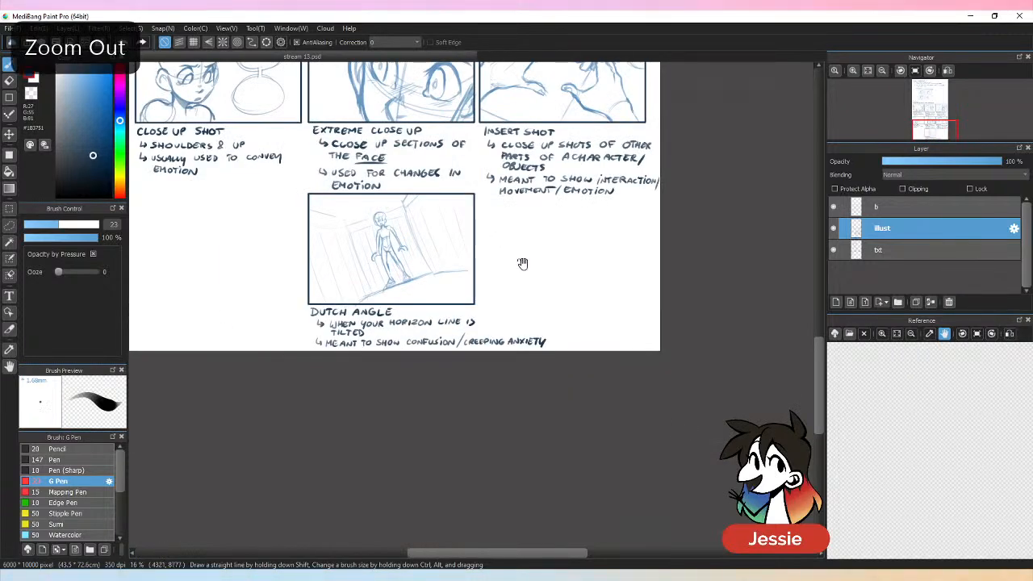
pyautogui.moveTo(524, 263); pyautogui.dragTo(614, 328)
pyautogui.hotkey('ctrl', '+')
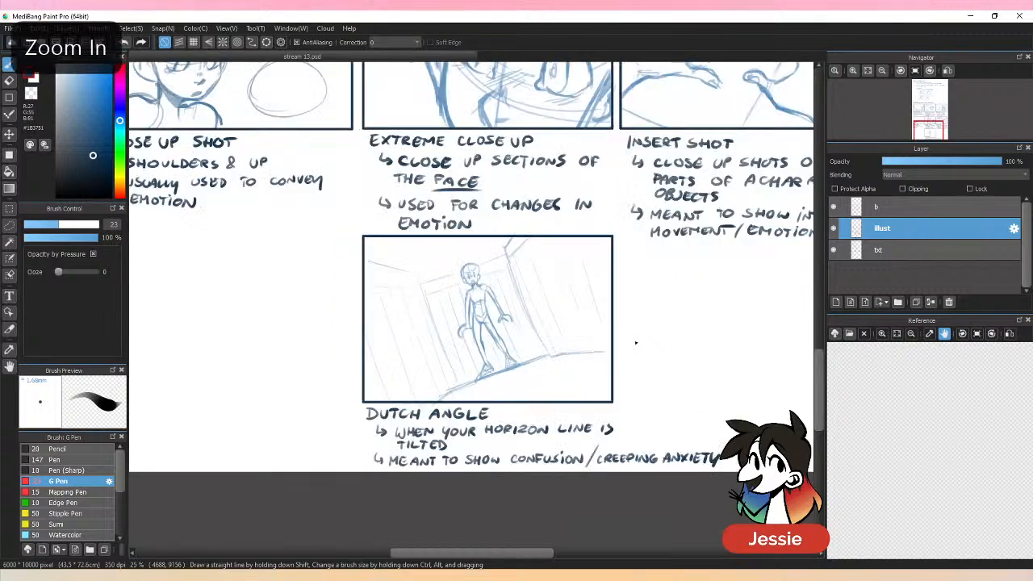
pyautogui.moveTo(649, 398); pyautogui.dragTo(599, 338)
pyautogui.press('l')
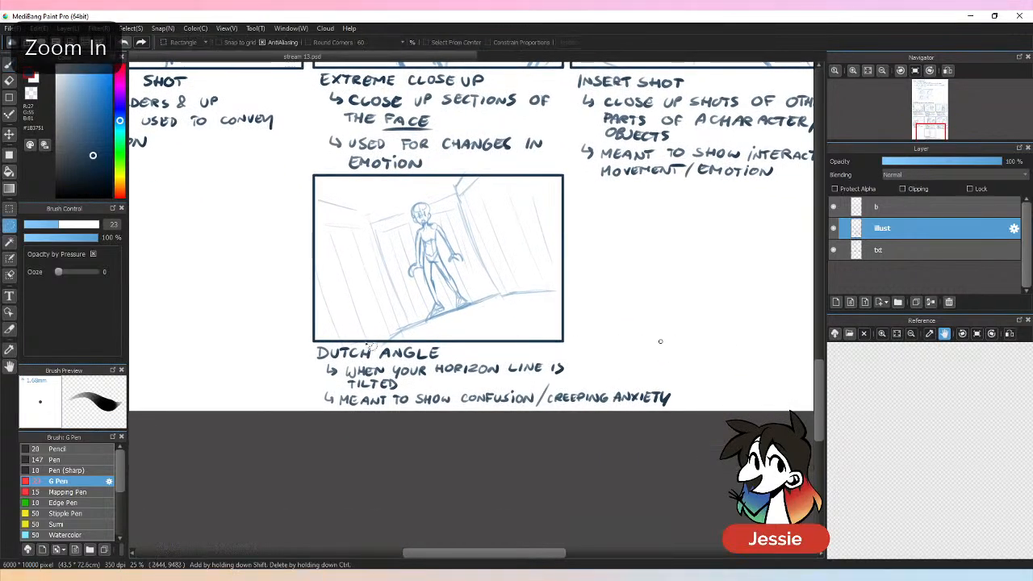
pyautogui.moveTo(377, 352)
pyautogui.mouseDown()
pyautogui.moveTo(312, 351)
pyautogui.moveTo(314, 441)
pyautogui.moveTo(667, 444)
pyautogui.moveTo(691, 376)
pyautogui.moveTo(448, 351)
pyautogui.mouseUp()
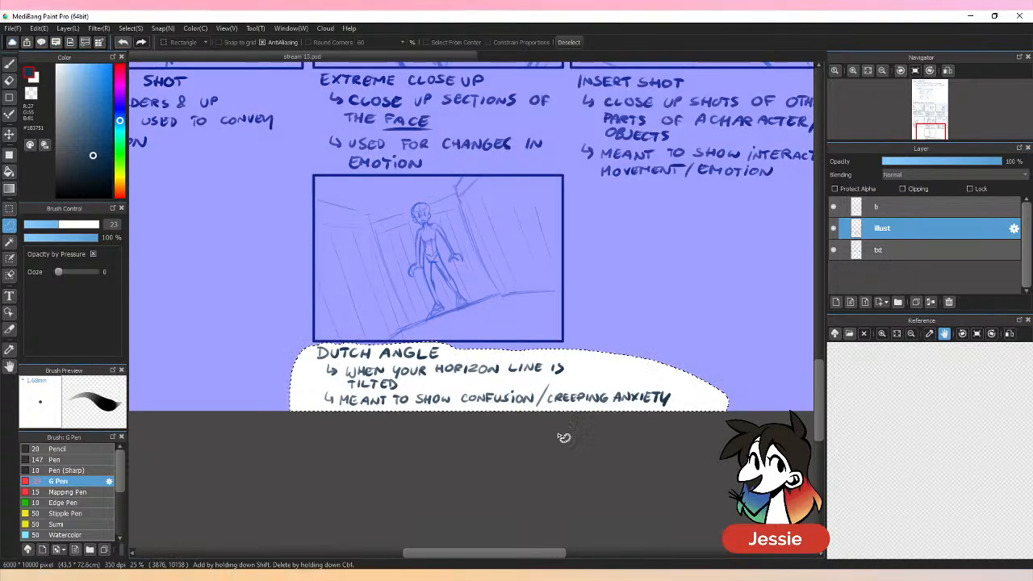
pyautogui.press('v')
pyautogui.moveTo(554, 408)
pyautogui.mouseDown()
pyautogui.moveTo(510, 400)
pyautogui.moveTo(513, 391)
pyautogui.mouseUp()
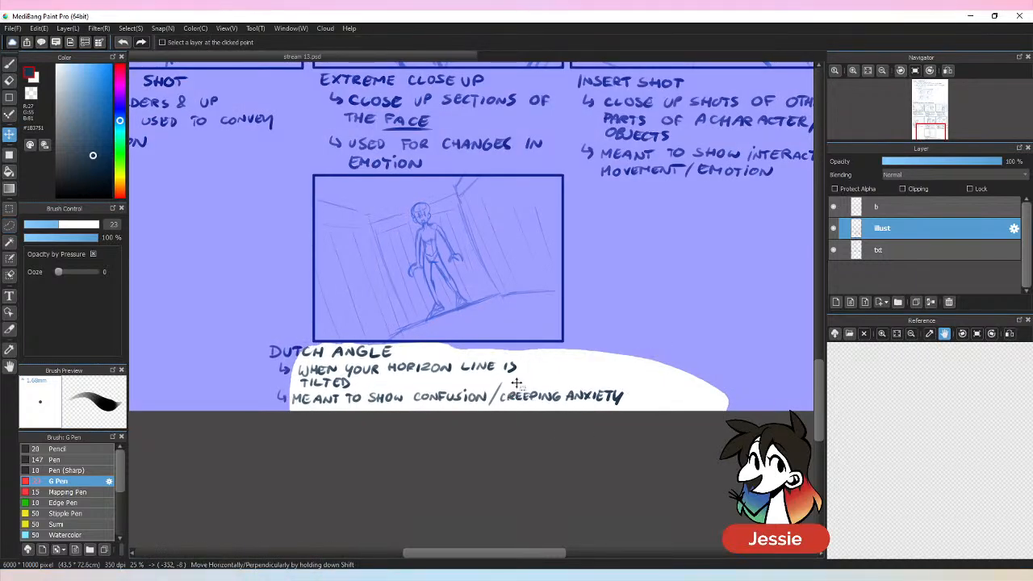
pyautogui.hotkey('ctrl', 'd')
pyautogui.press('b')
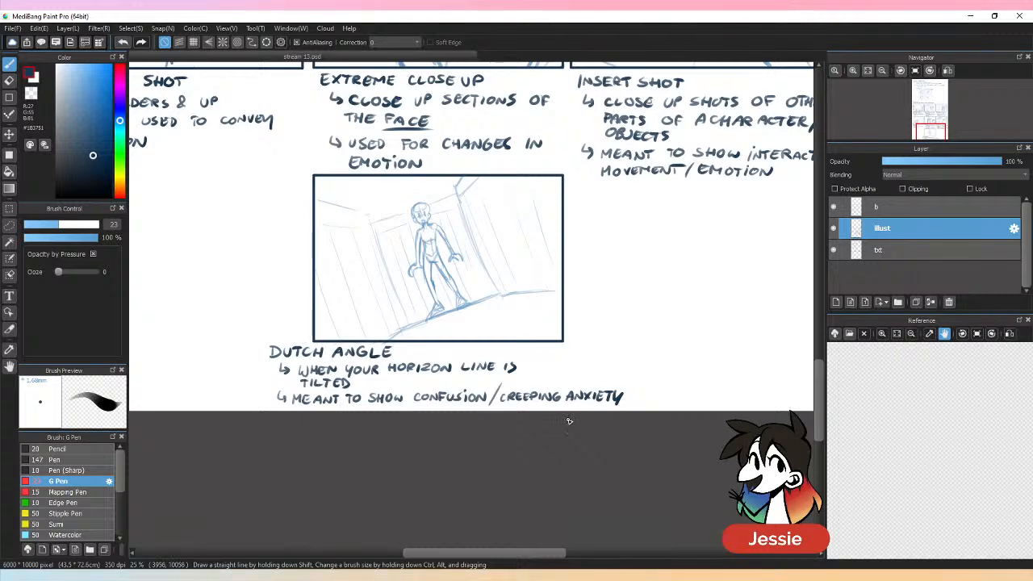
# Step: Resize the canvas to a height of 10500 px, keeping the width at 6000 px and the anchor centered
pyautogui.hotkey('ctrl', '-')
pyautogui.moveTo(673, 284); pyautogui.dragTo(660, 453)
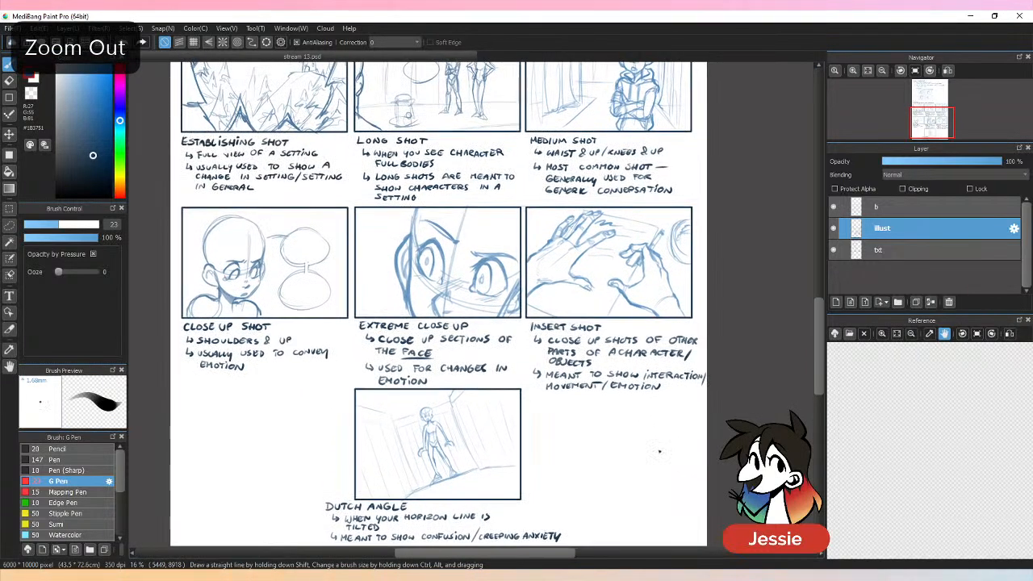
pyautogui.hotkey('ctrl', '-')
pyautogui.hotkey('ctrl', '-')
pyautogui.hotkey('ctrl', '+')
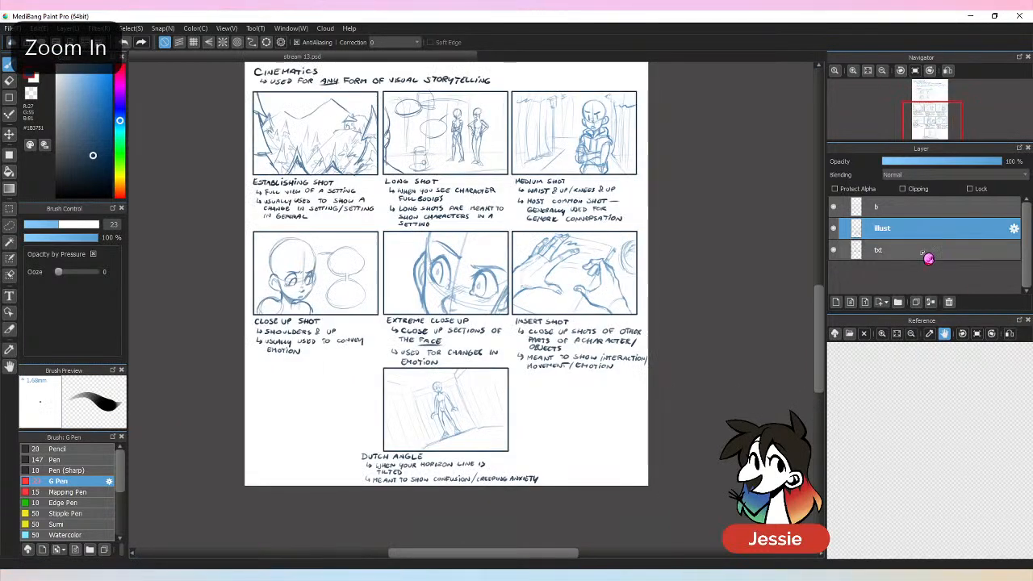
pyautogui.keyDown('shift'); pyautogui.click(910, 211); pyautogui.keyUp('shift')
pyautogui.scroll(2, 819, 315)
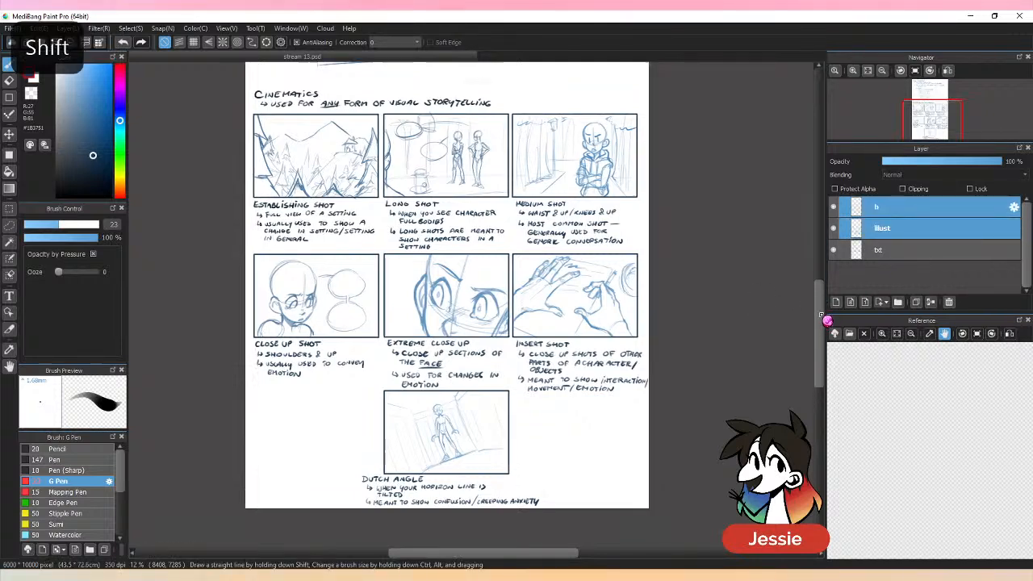
pyautogui.click(890, 254)
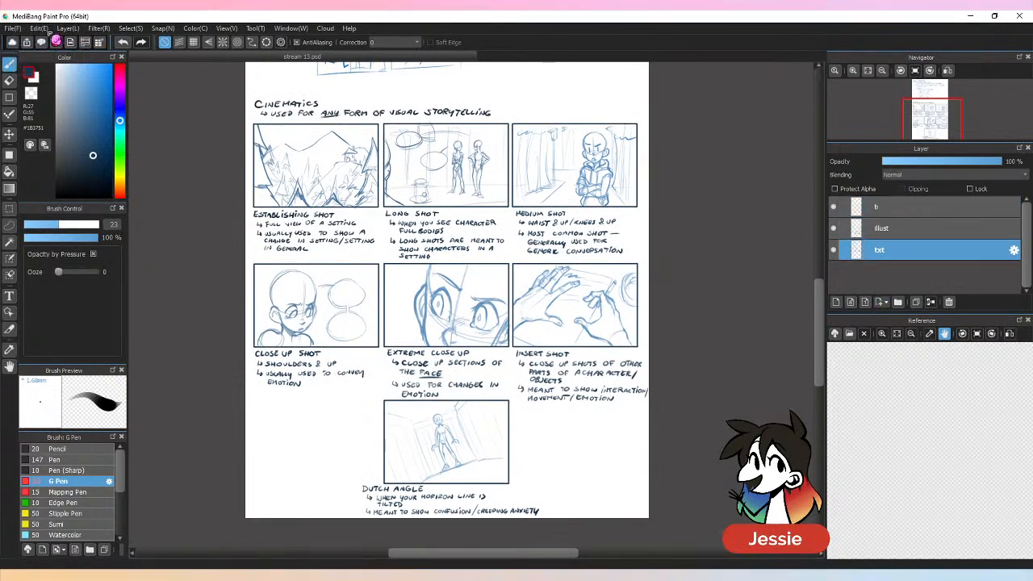
pyautogui.click(38, 29)
pyautogui.click(111, 192)
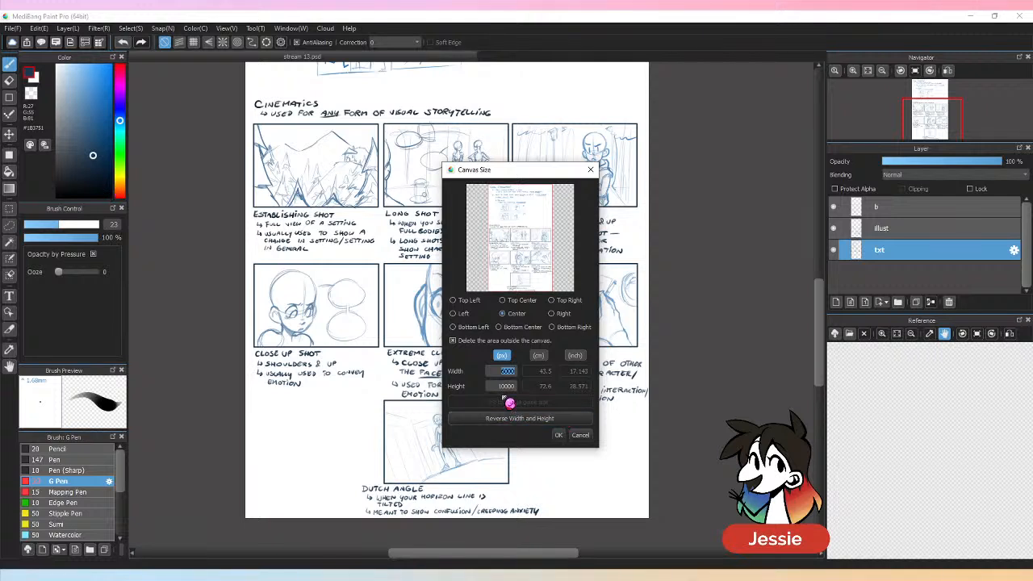
pyautogui.moveTo(495, 389); pyautogui.dragTo(543, 398)
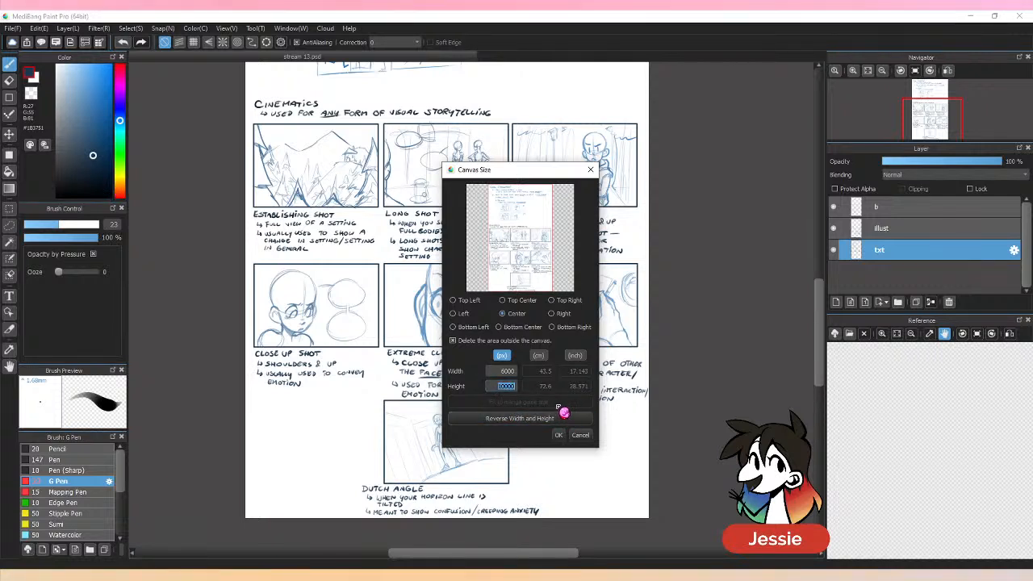
pyautogui.write('10500')
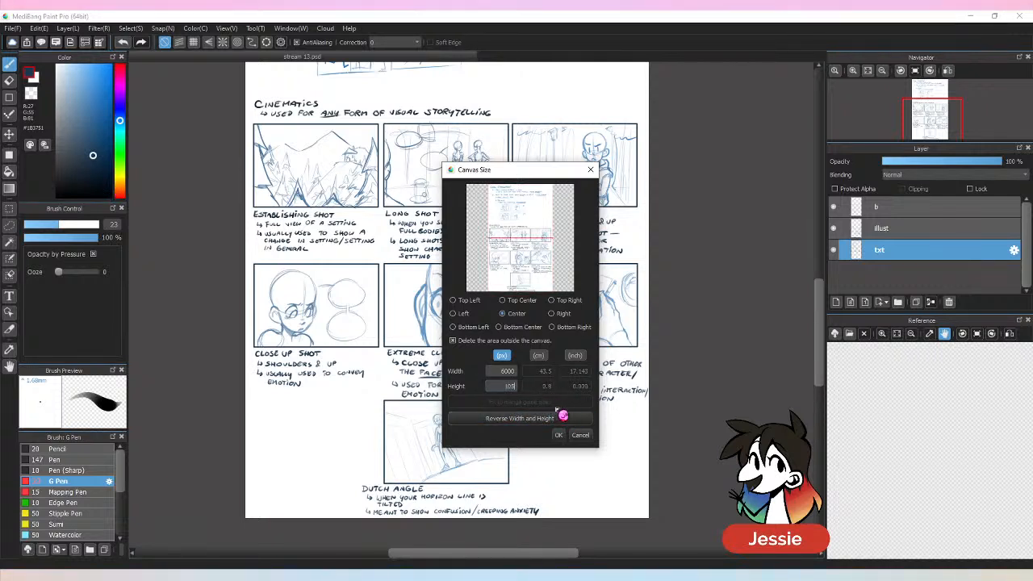
pyautogui.click(559, 435)
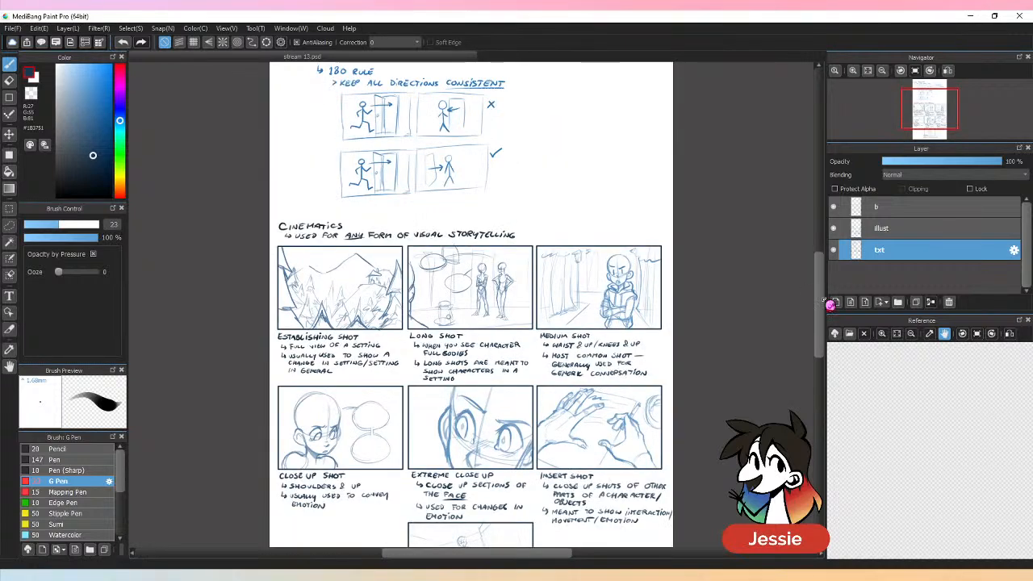
# Step: Look over the whole sheet on the taller canvas and save the document
pyautogui.moveTo(818, 298); pyautogui.dragTo(811, 343)
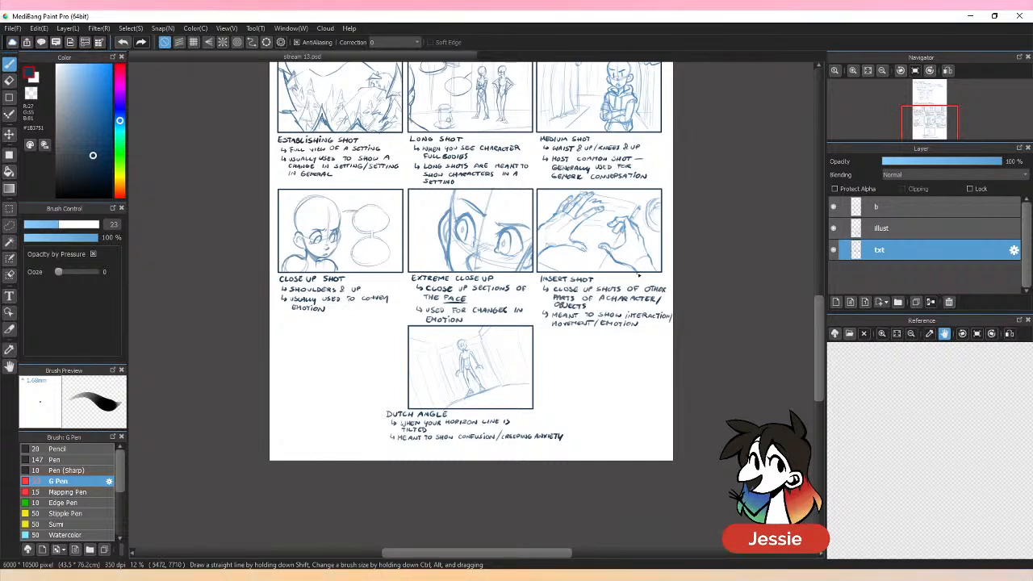
pyautogui.hotkey('ctrl', '-')
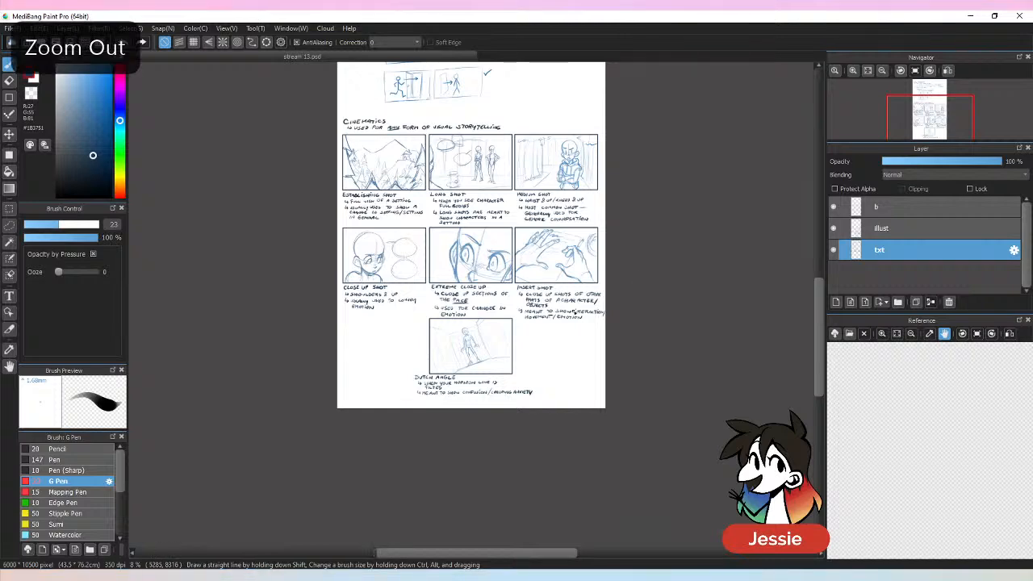
pyautogui.moveTo(627, 241); pyautogui.dragTo(614, 342)
pyautogui.hotkey('ctrl', 's')
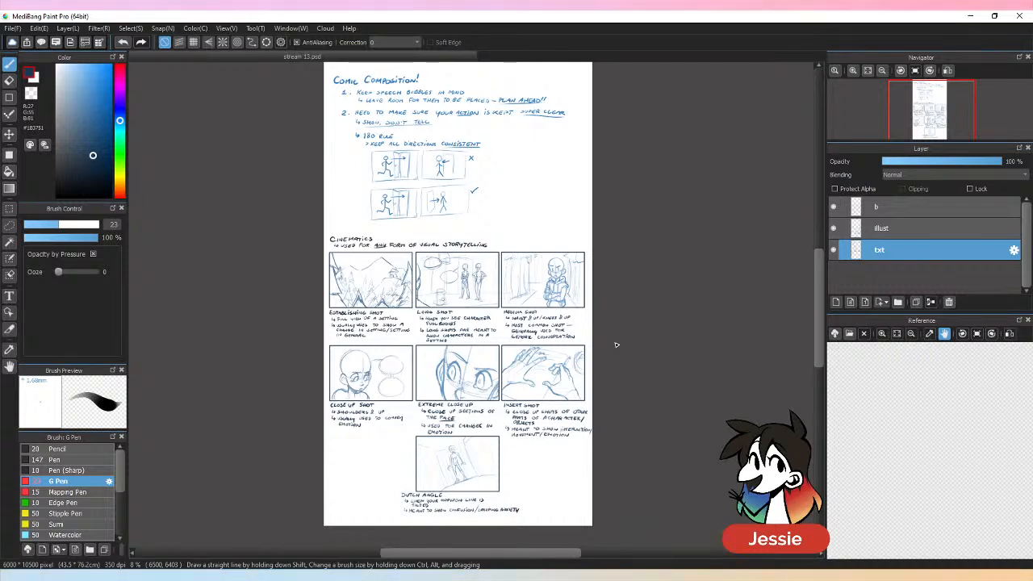
# Step: Select the b, illust and txt layers together and move all the artwork slightly upward on the page
pyautogui.click(906, 209)
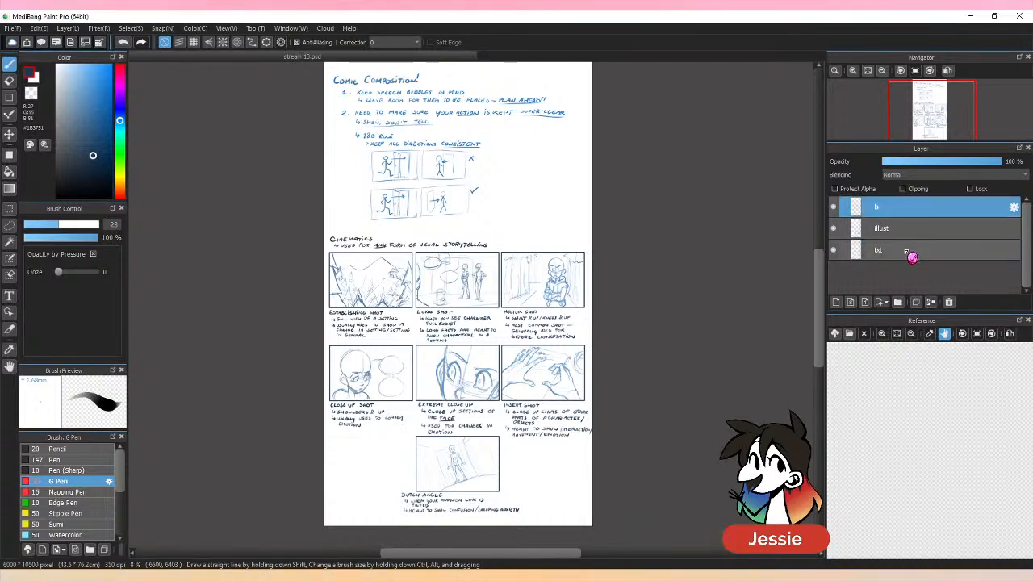
pyautogui.keyDown('shift'); pyautogui.click(905, 250); pyautogui.keyUp('shift')
pyautogui.moveTo(822, 287)
pyautogui.mouseDown()
pyautogui.moveTo(822, 274)
pyautogui.moveTo(822, 285)
pyautogui.mouseUp()
pyautogui.hotkey('ctrl', '-')
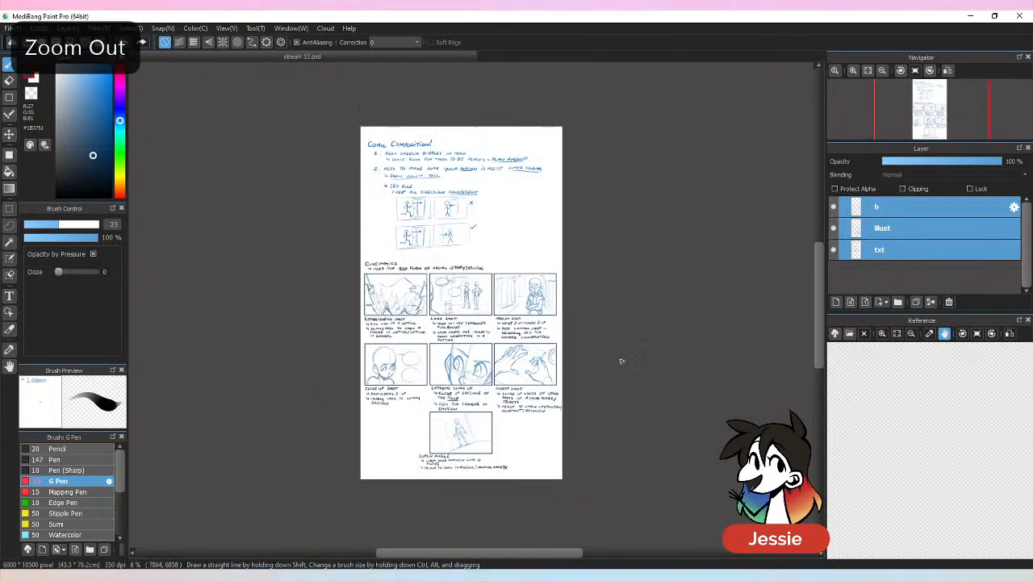
pyautogui.press('v')
pyautogui.moveTo(494, 252); pyautogui.dragTo(495, 243)
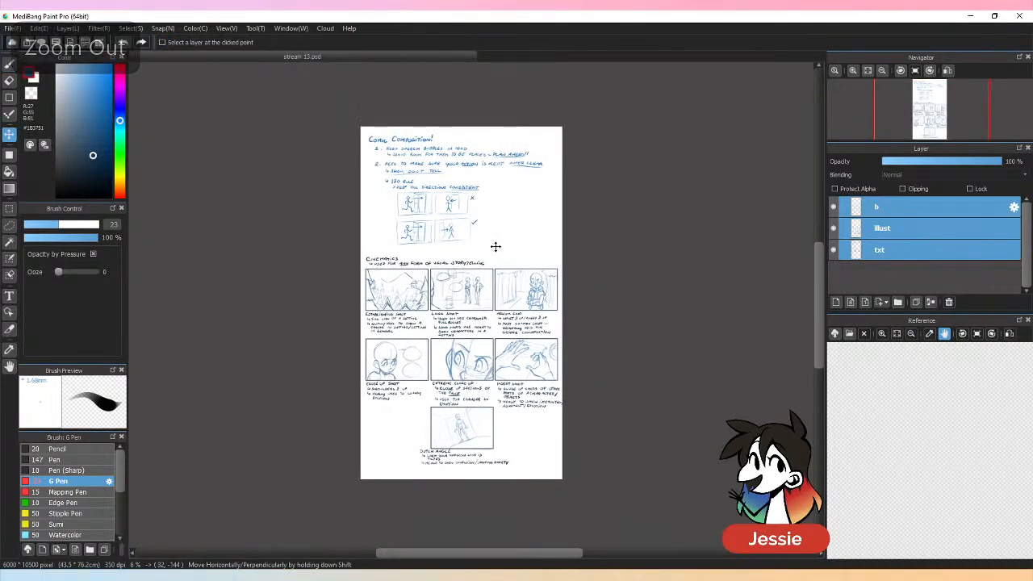
pyautogui.press('b')
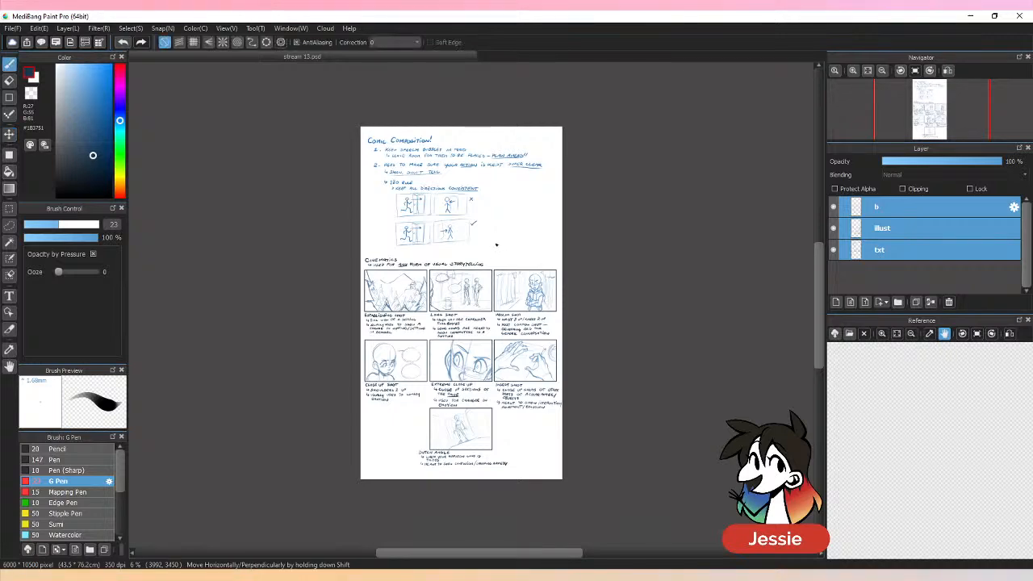
# Step: Check the illust layer's contents by toggling its visibility, and hide both the illust and txt layers
pyautogui.hotkey('ctrl', '+')
pyautogui.hotkey('ctrl', '+')
pyautogui.moveTo(821, 279); pyautogui.dragTo(819, 317)
pyautogui.hotkey('ctrl', '+')
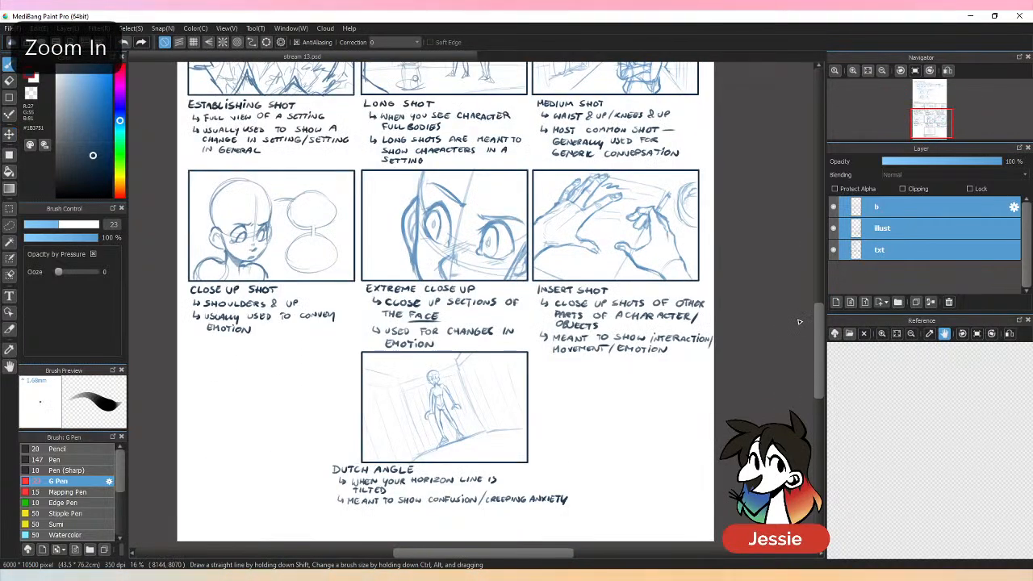
pyautogui.click(898, 233)
pyautogui.click(834, 229)
pyautogui.click(834, 229)
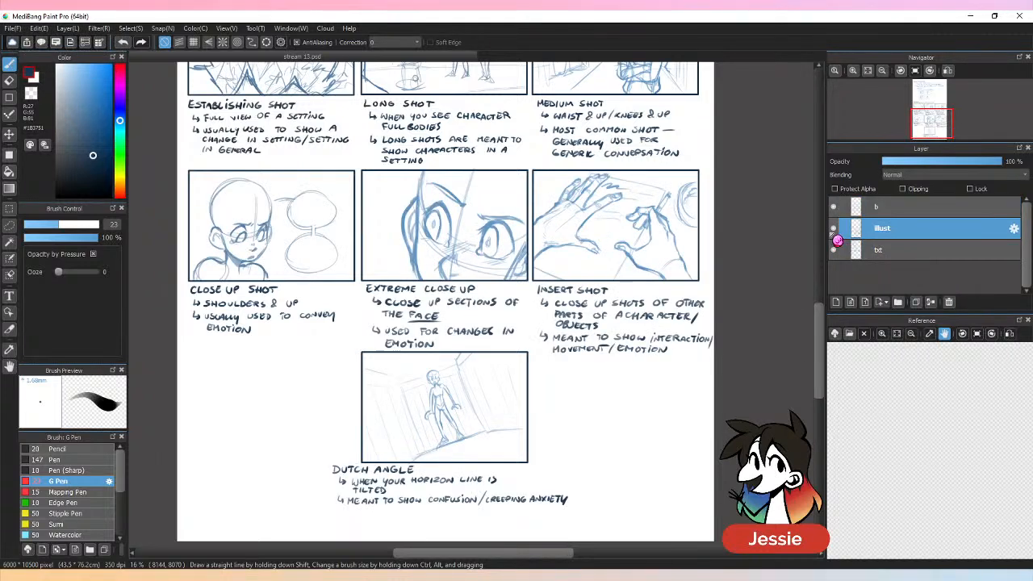
pyautogui.click(834, 229)
pyautogui.click(834, 229)
pyautogui.click(834, 230)
pyautogui.click(835, 252)
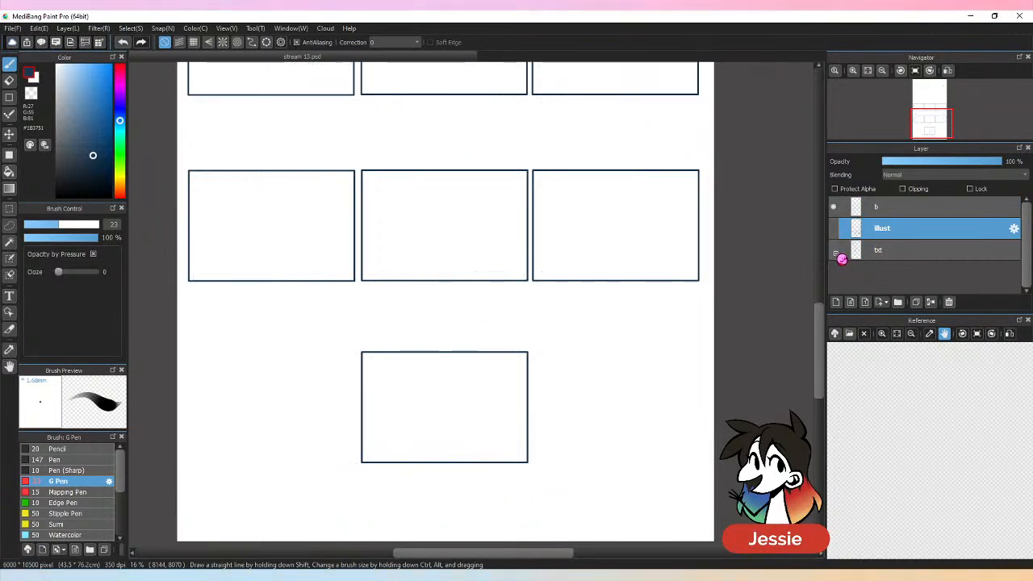
# Step: Make the illust and txt layers visible again and bring the Cinematics panels into view
pyautogui.click(834, 253)
pyautogui.click(835, 233)
pyautogui.moveTo(818, 318); pyautogui.dragTo(834, 277)
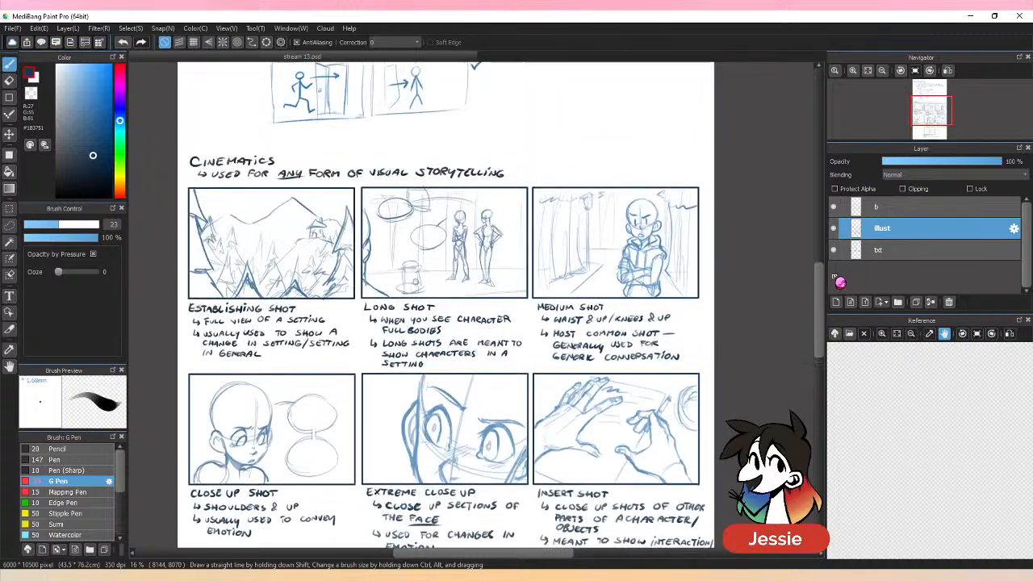
pyautogui.click(896, 251)
pyautogui.click(9, 225)
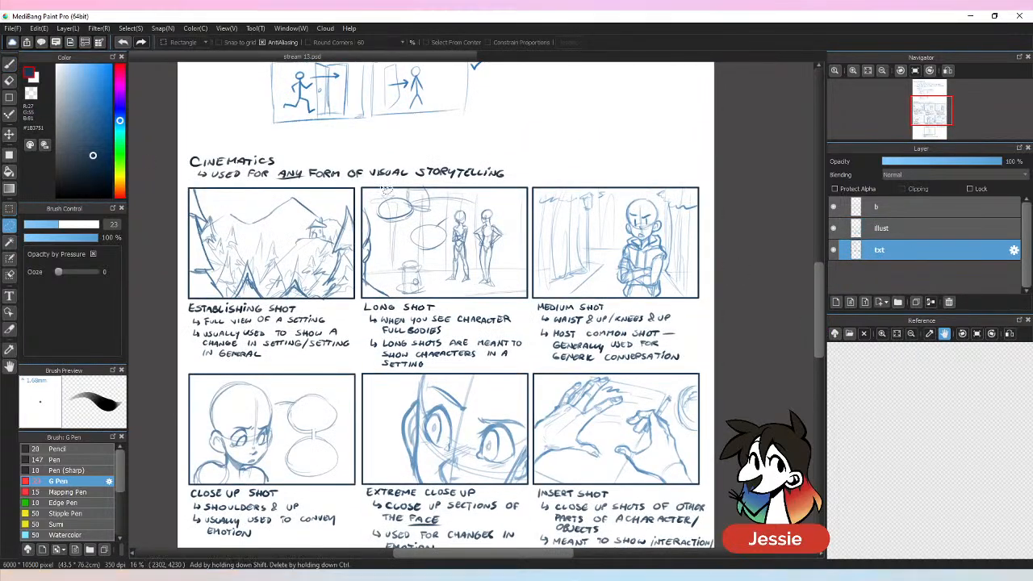
pyautogui.moveTo(386, 189)
pyautogui.mouseDown()
pyautogui.moveTo(367, 206)
pyautogui.moveTo(365, 287)
pyautogui.moveTo(380, 308)
pyautogui.moveTo(492, 309)
pyautogui.moveTo(531, 295)
pyautogui.moveTo(525, 182)
pyautogui.moveTo(434, 185)
pyautogui.mouseUp()
pyautogui.press('alt')
pyautogui.press('shift')
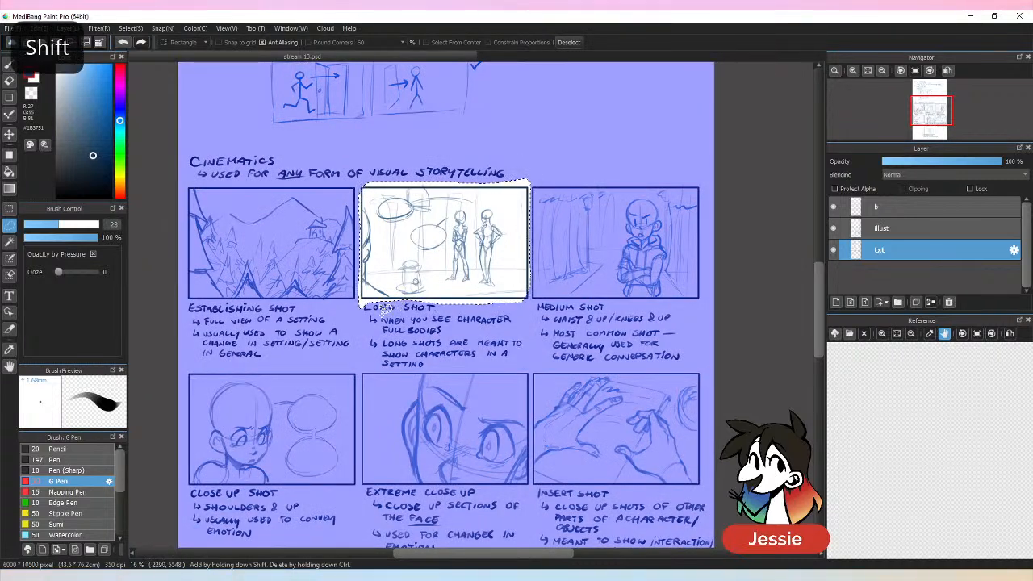
pyautogui.hotkey('ctrl', 'd')
pyautogui.press('b')
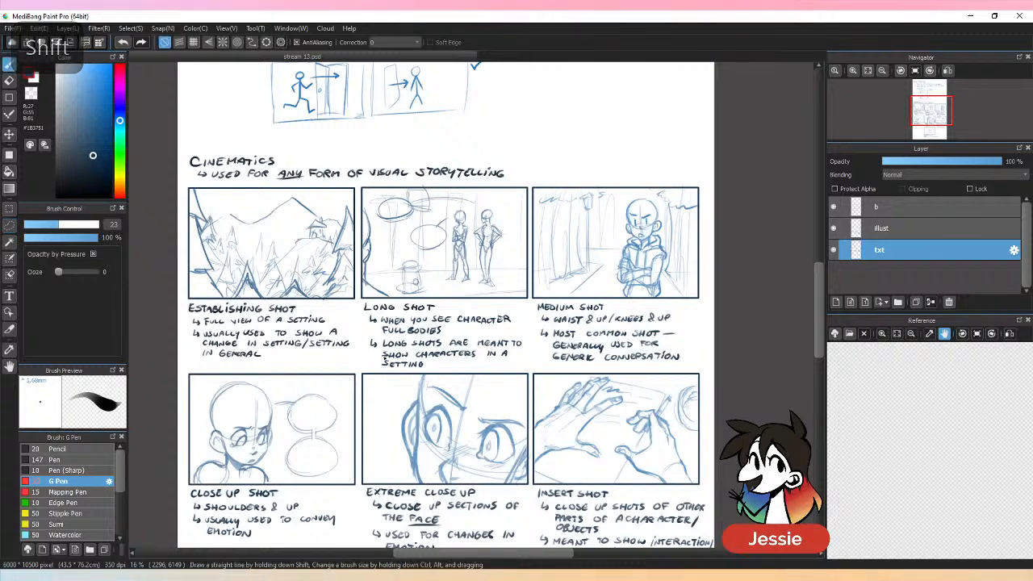
# Step: Check the whole sheet with all layers showing and save the document
pyautogui.hotkey('ctrl', '-')
pyautogui.hotkey('ctrl', '-')
pyautogui.hotkey('ctrl', '+')
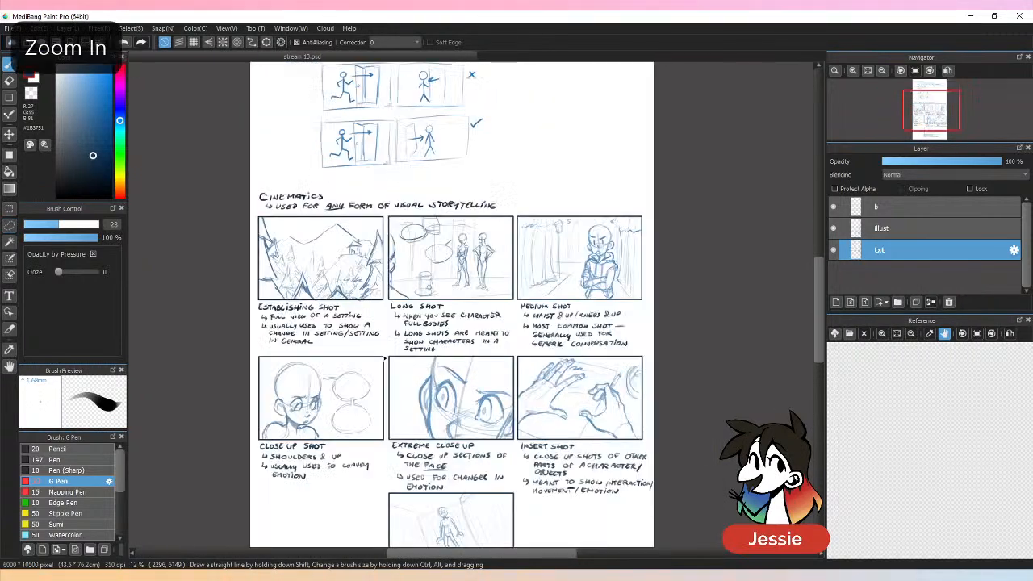
pyautogui.hotkey('ctrl', '-')
pyautogui.hotkey('ctrl', 's')
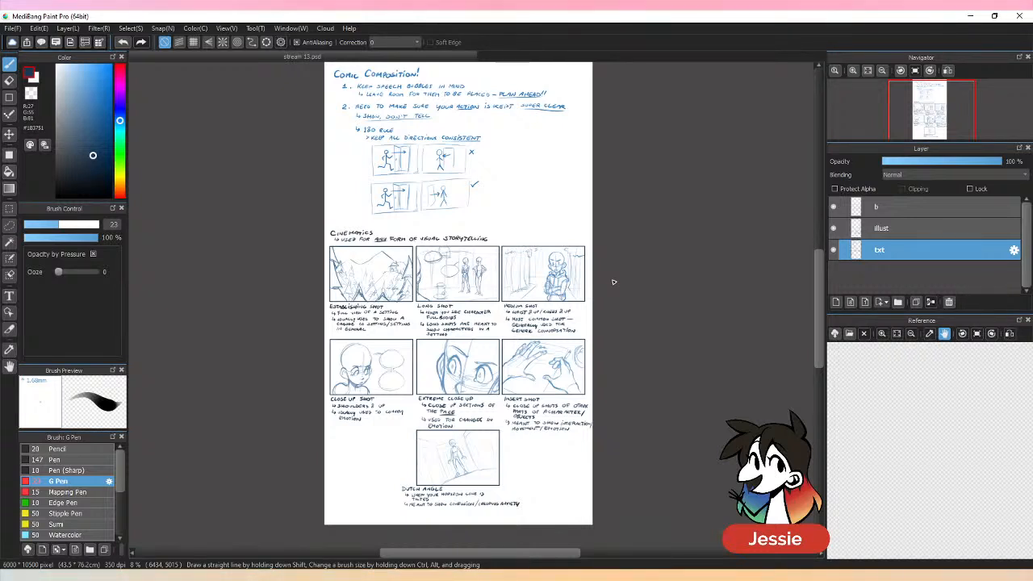
# Step: Review the Cinematics panels and notes from Establishing Shot to Dutch Angle, and save the document again
pyautogui.hotkey('ctrl', '+')
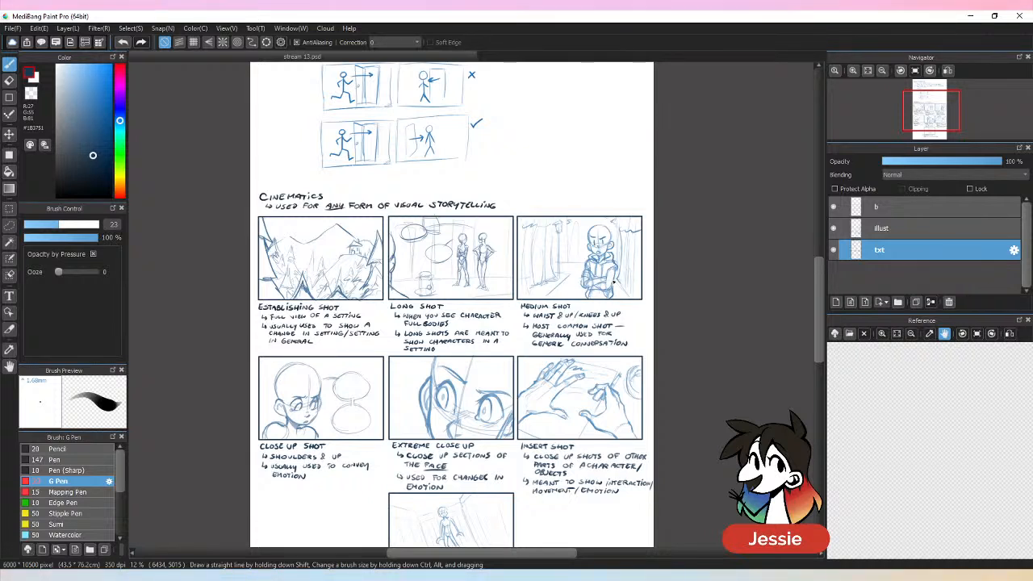
pyautogui.hotkey('ctrl', '-')
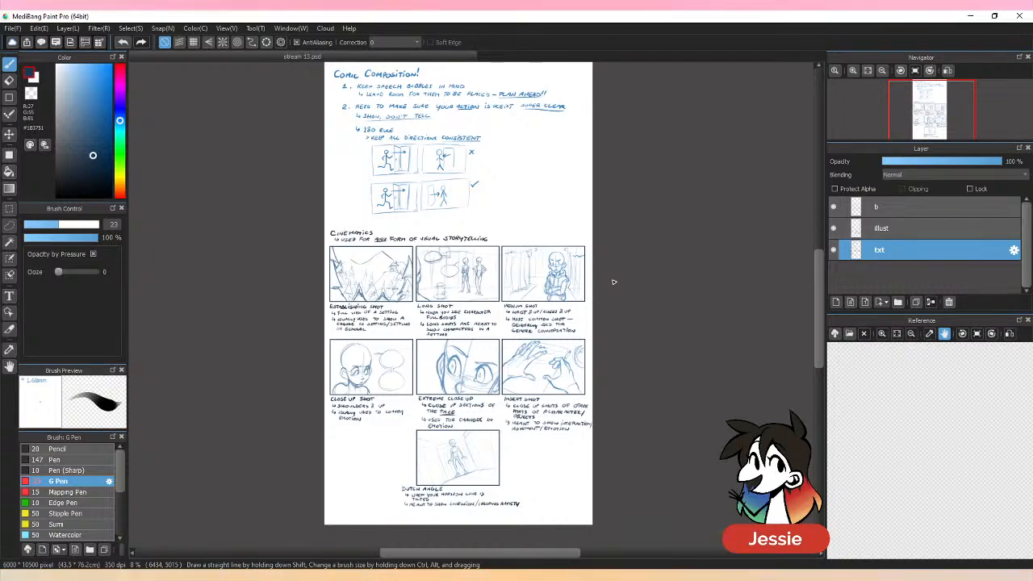
pyautogui.hotkey('ctrl', '-')
pyautogui.hotkey('ctrl', '+')
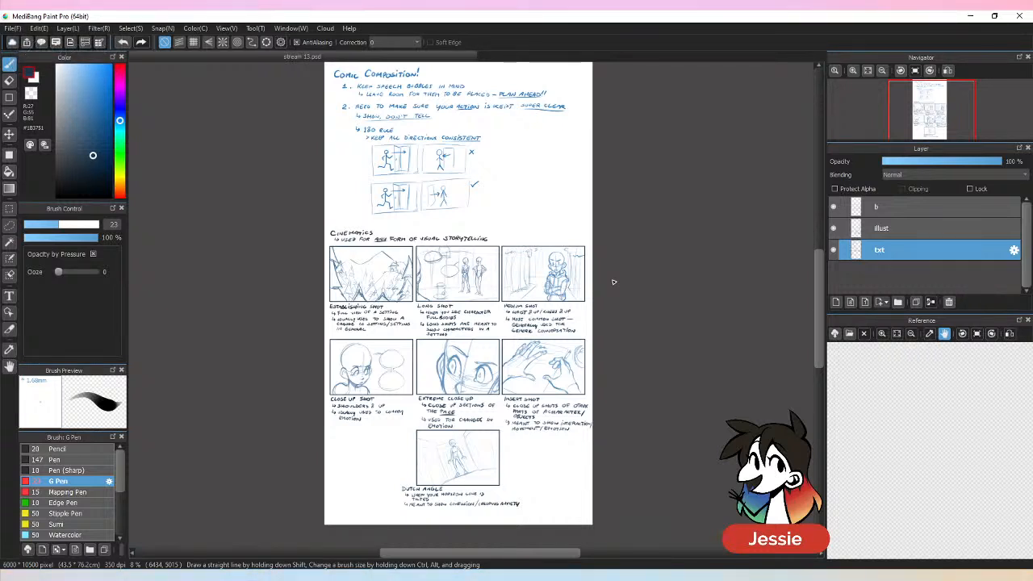
pyautogui.hotkey('ctrl', '+')
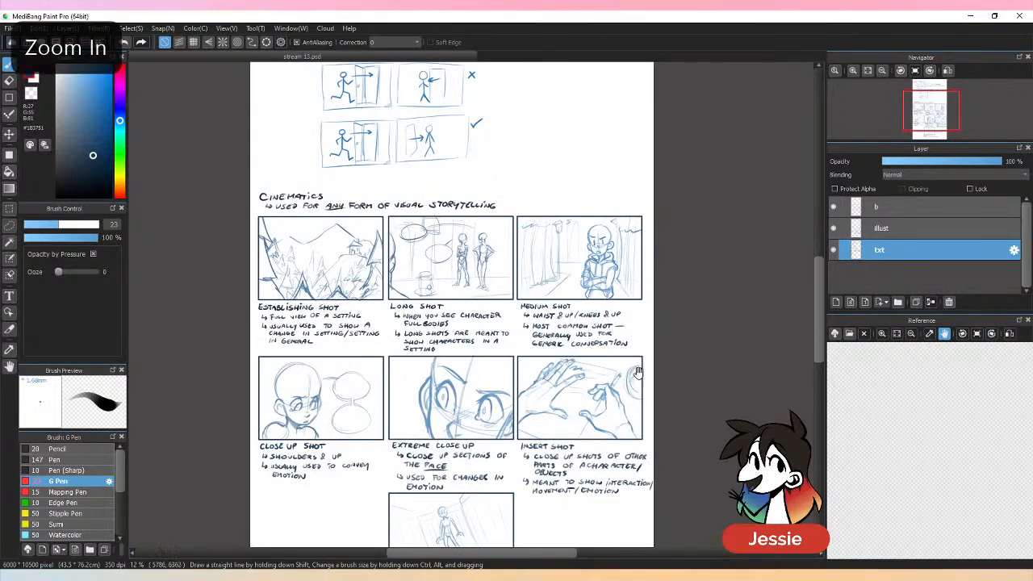
pyautogui.moveTo(647, 394); pyautogui.dragTo(639, 312)
pyautogui.moveTo(612, 240); pyautogui.dragTo(601, 197)
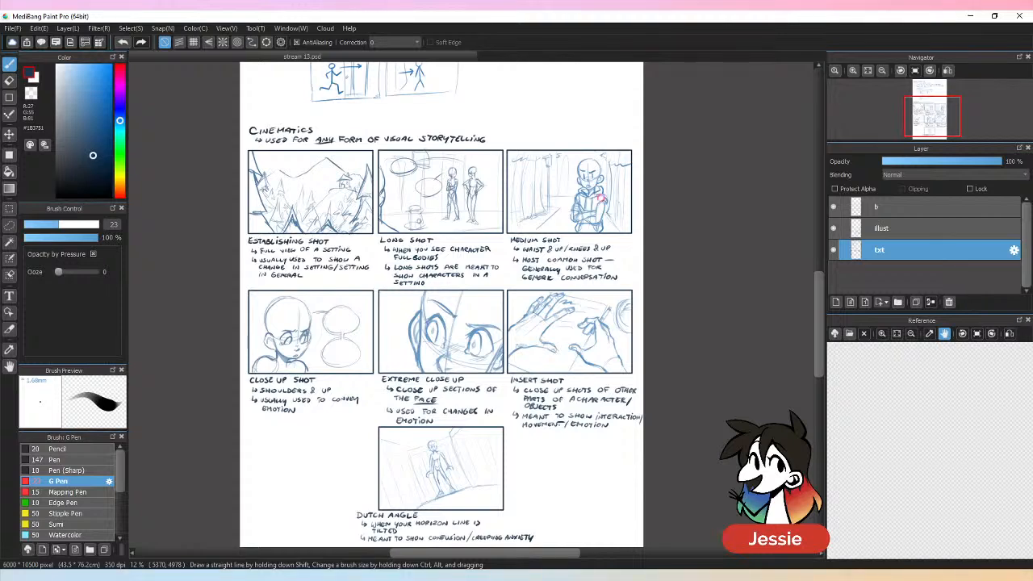
pyautogui.hotkey('ctrl', '-')
pyautogui.hotkey('ctrl', '+')
pyautogui.hotkey('ctrl', '+')
pyautogui.hotkey('ctrl', '-')
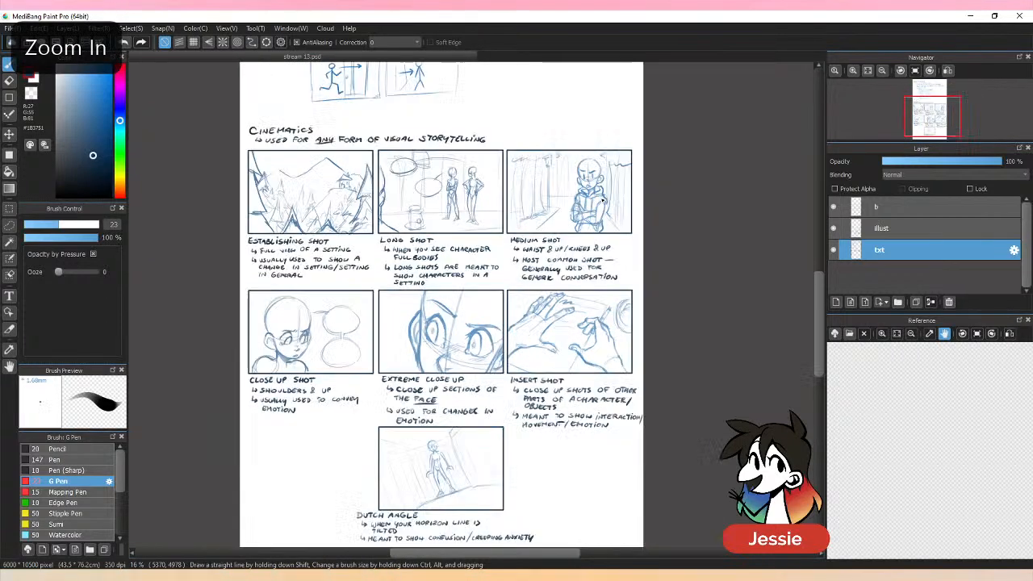
pyautogui.hotkey('ctrl', '-')
pyautogui.hotkey('ctrl', 's')
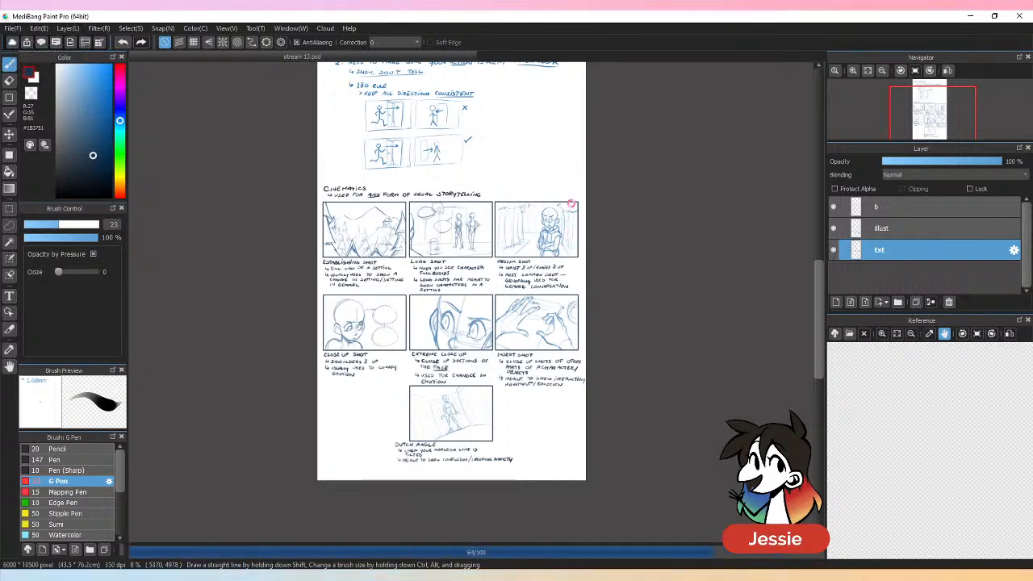
pyautogui.moveTo(578, 191); pyautogui.dragTo(583, 242)
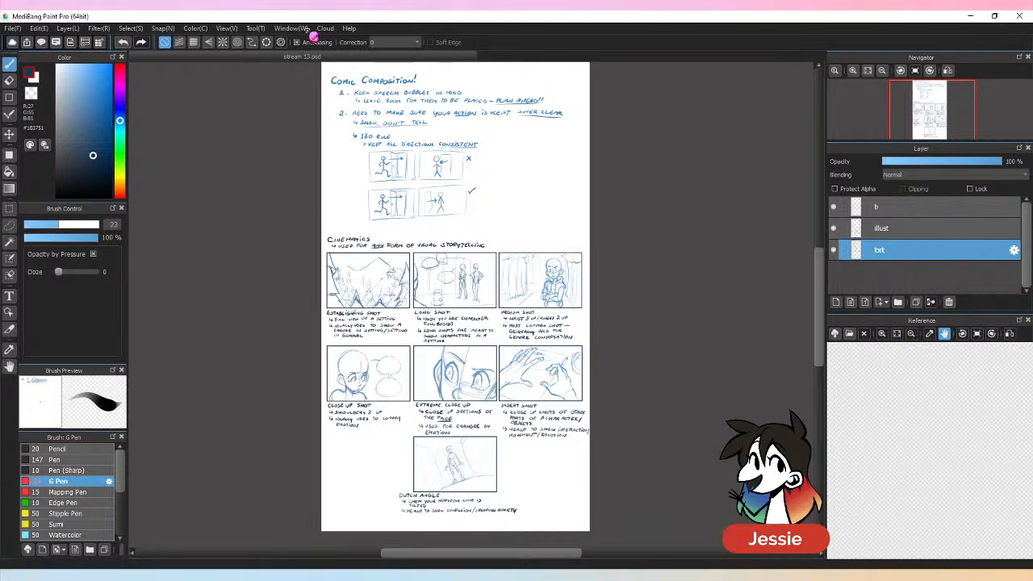
# Step: Create a new 6000 × 4000 px image at 350 dpi with a color background
pyautogui.click(12, 28)
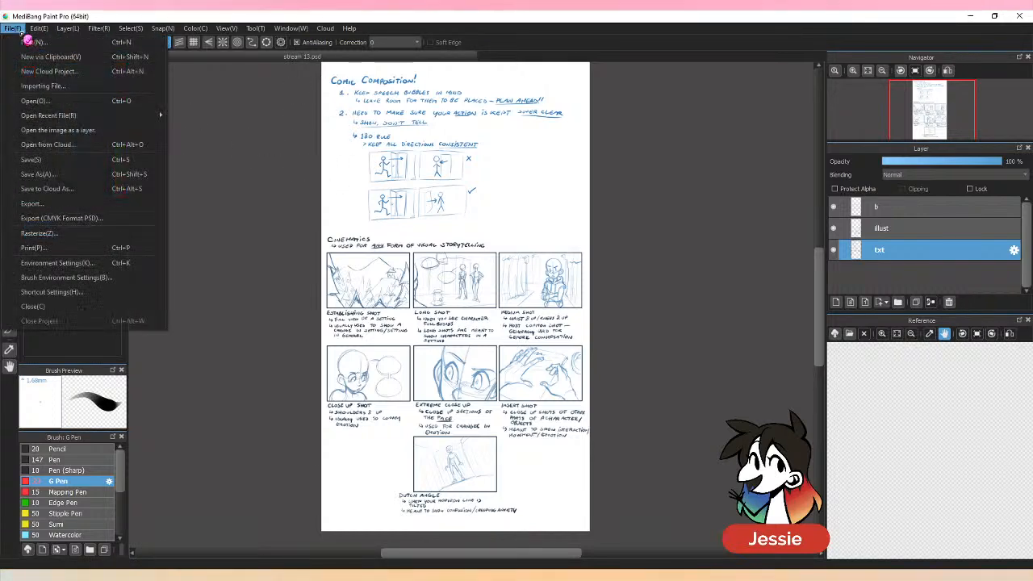
pyautogui.click(42, 41)
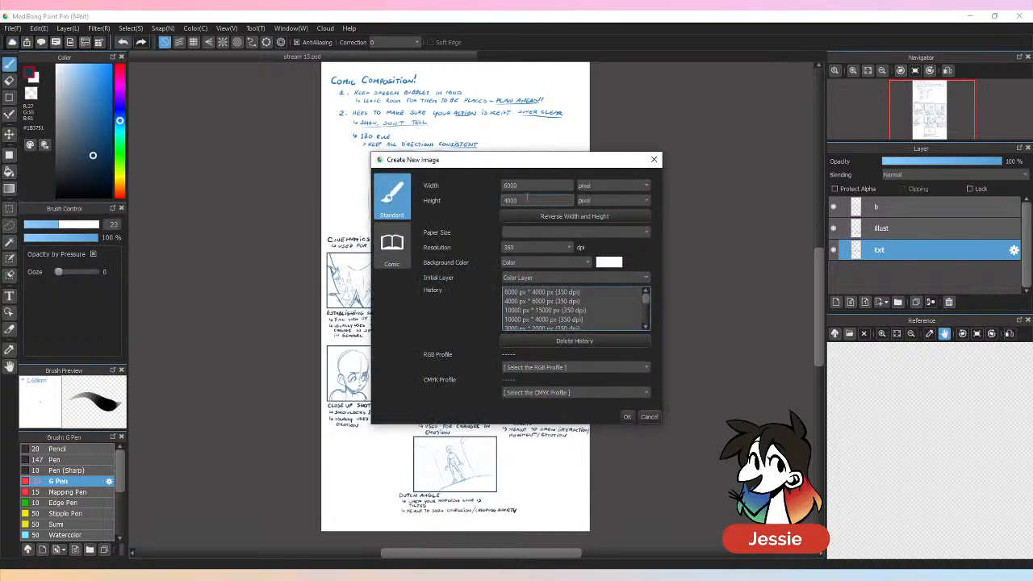
pyautogui.click(627, 417)
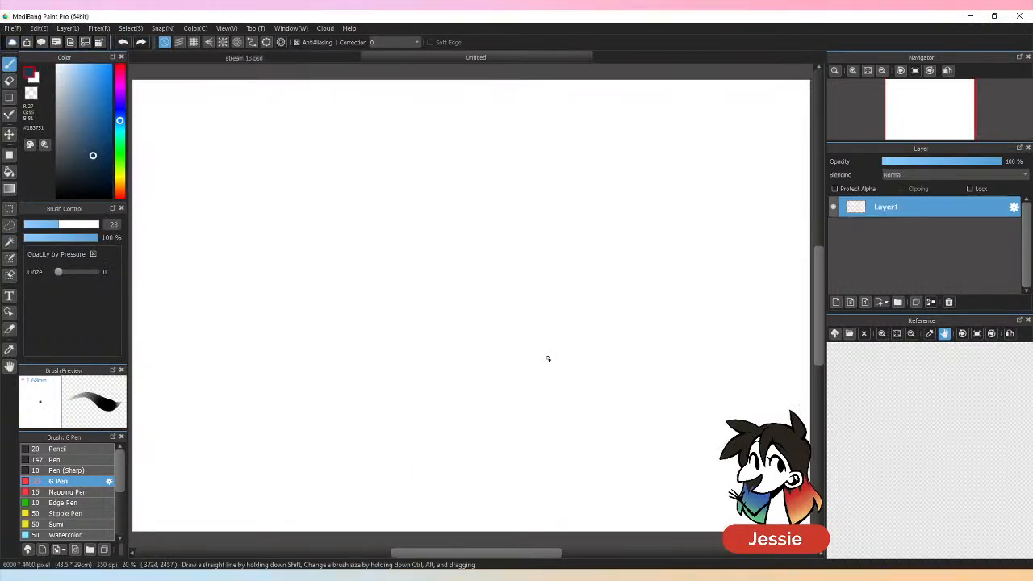
pyautogui.hotkey('ctrl', '-')
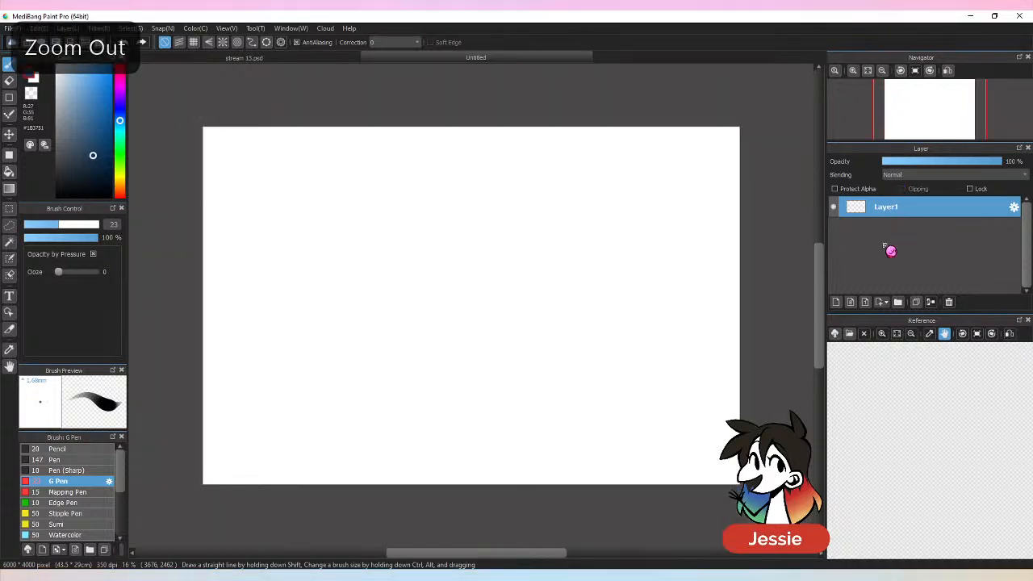
# Step: Rename the new image's only layer as flat
pyautogui.doubleClick(898, 211)
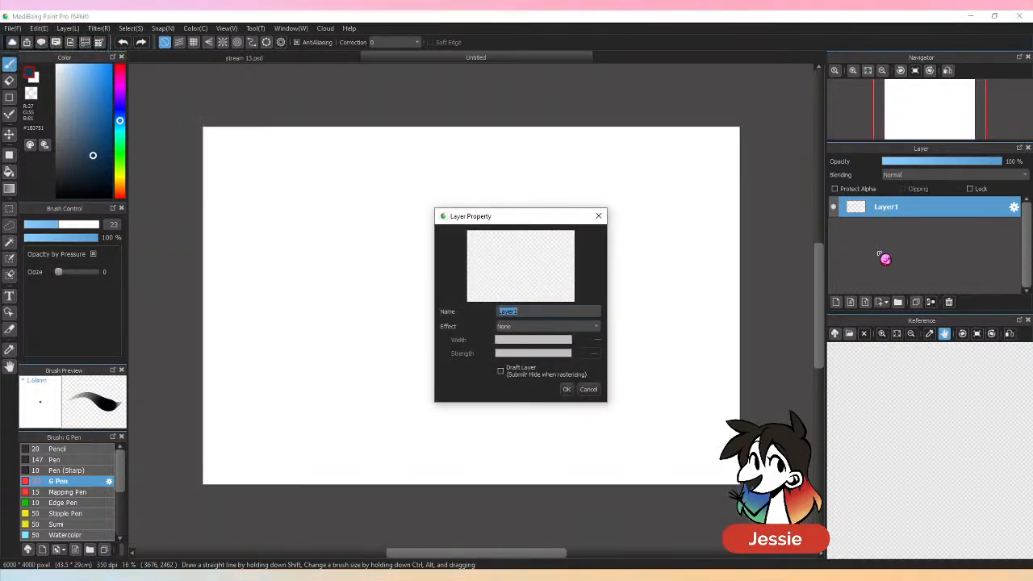
pyautogui.write('d')
pyautogui.press('Return')
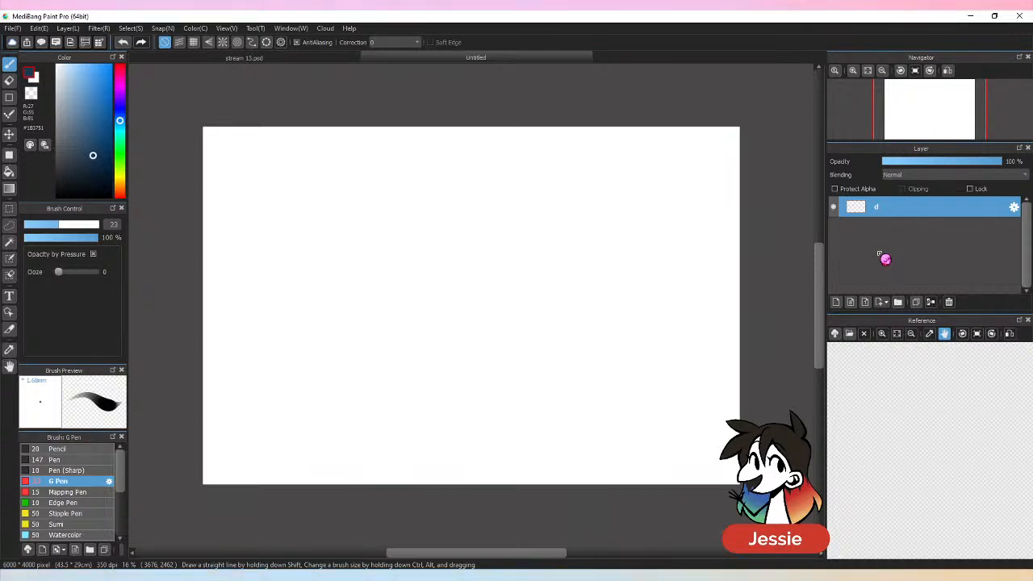
pyautogui.doubleClick(880, 211)
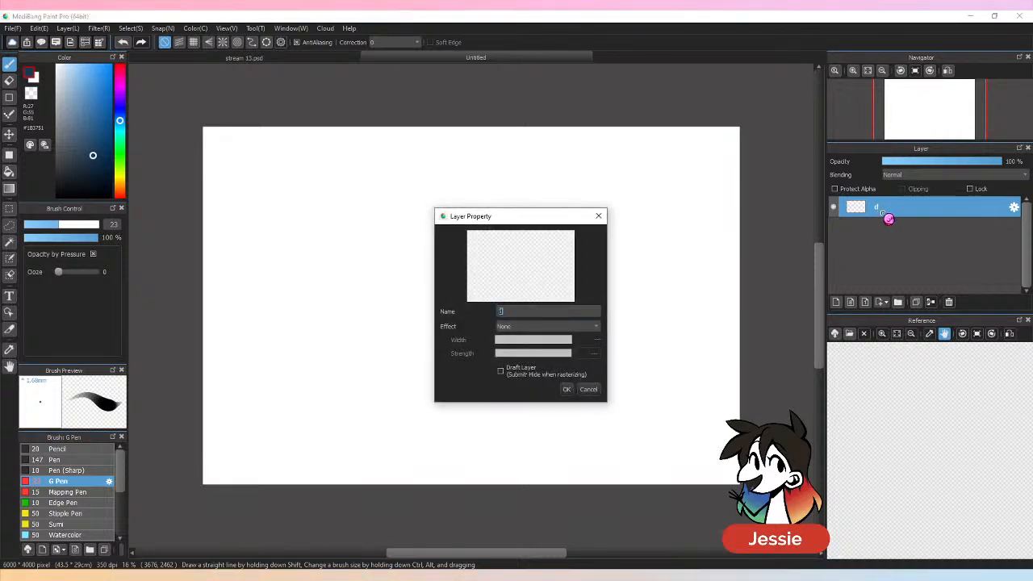
pyautogui.write('flat')
pyautogui.press('Return')
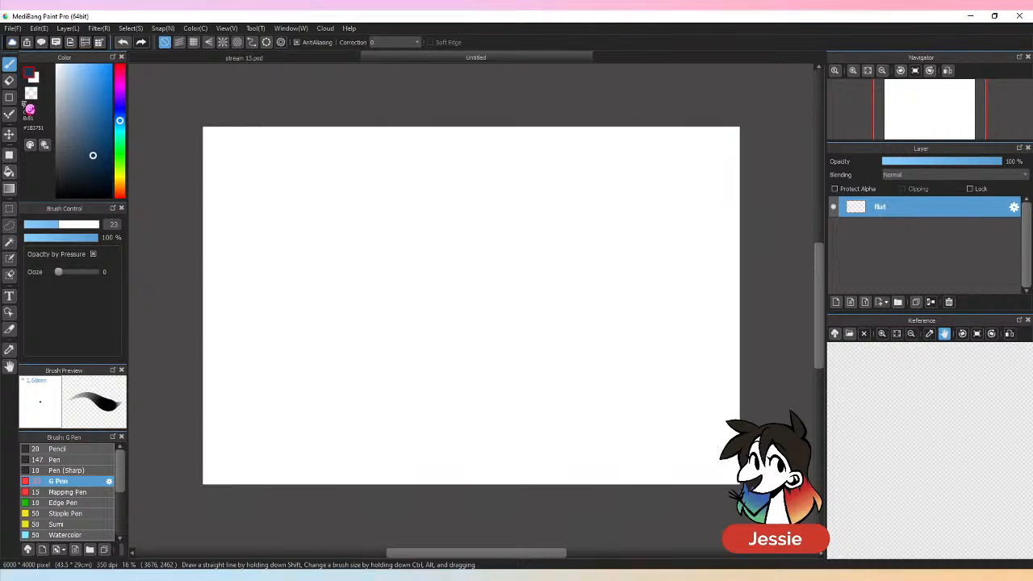
# Step: Draw a large rectangular frame just inside the canvas edges on the flat layer
pyautogui.click(9, 97)
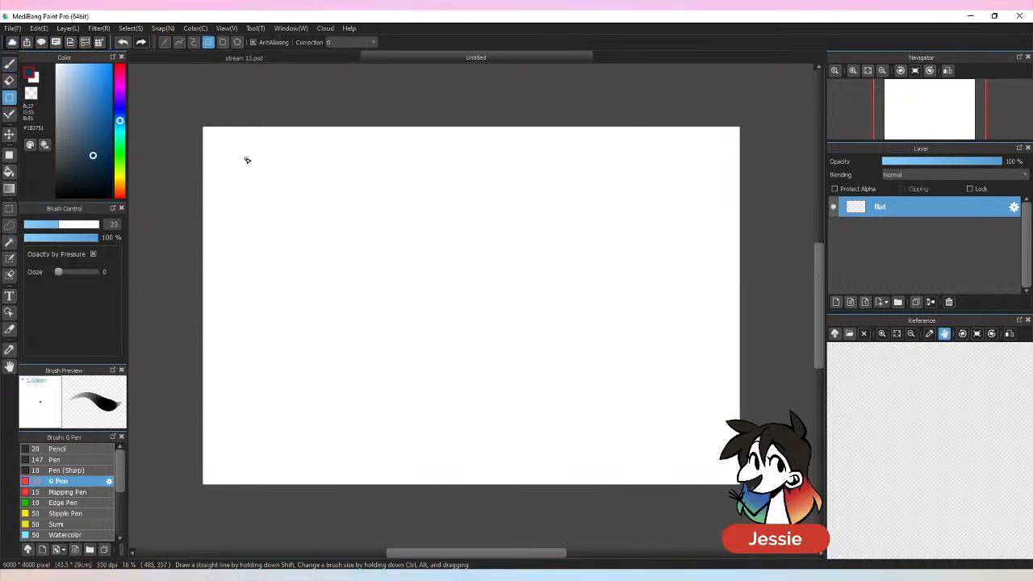
pyautogui.moveTo(227, 148); pyautogui.dragTo(710, 452)
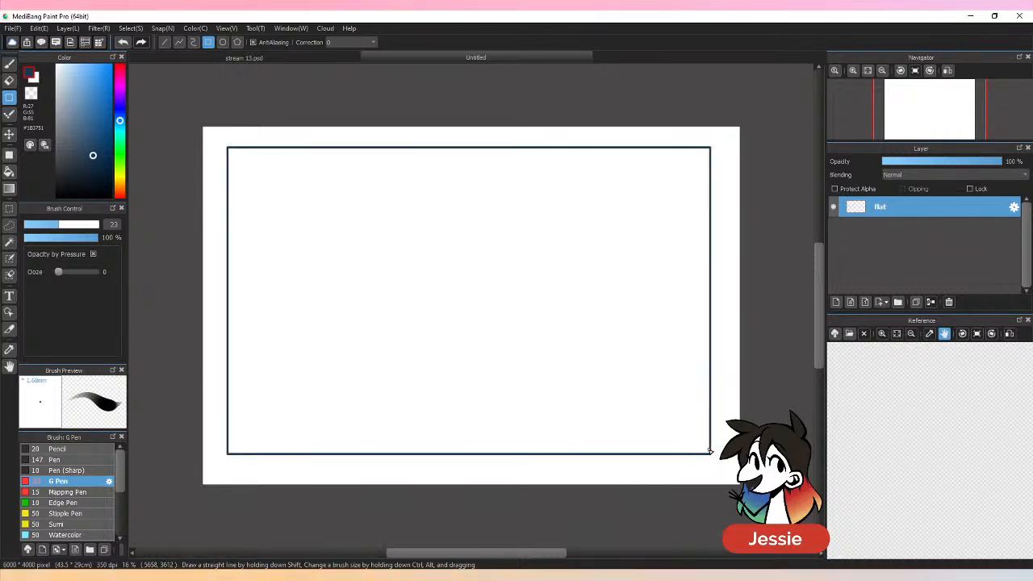
pyautogui.press('b')
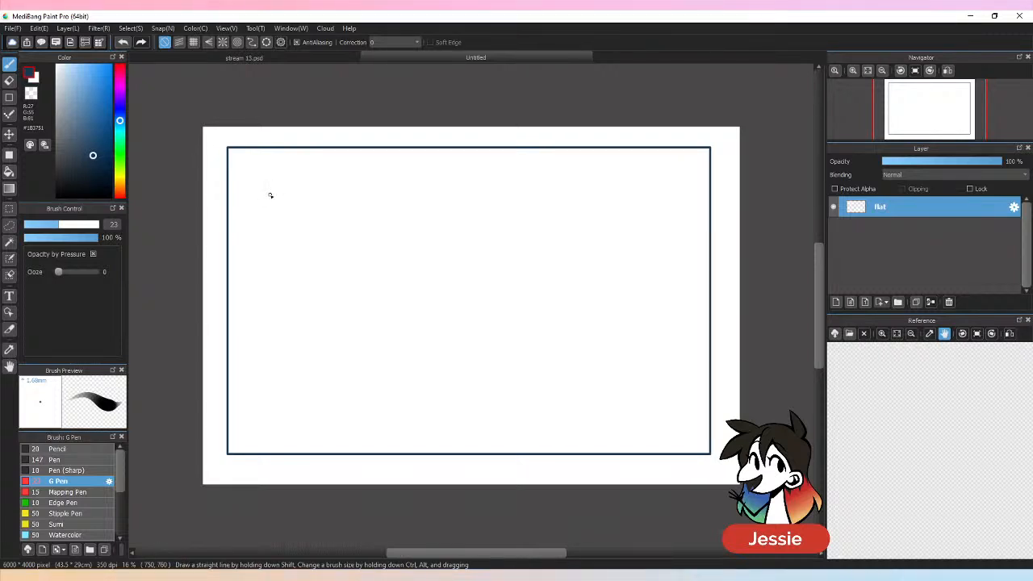
# Step: Set the G Pen to size 40 and its color to the muted blue #446887
pyautogui.click(77, 226)
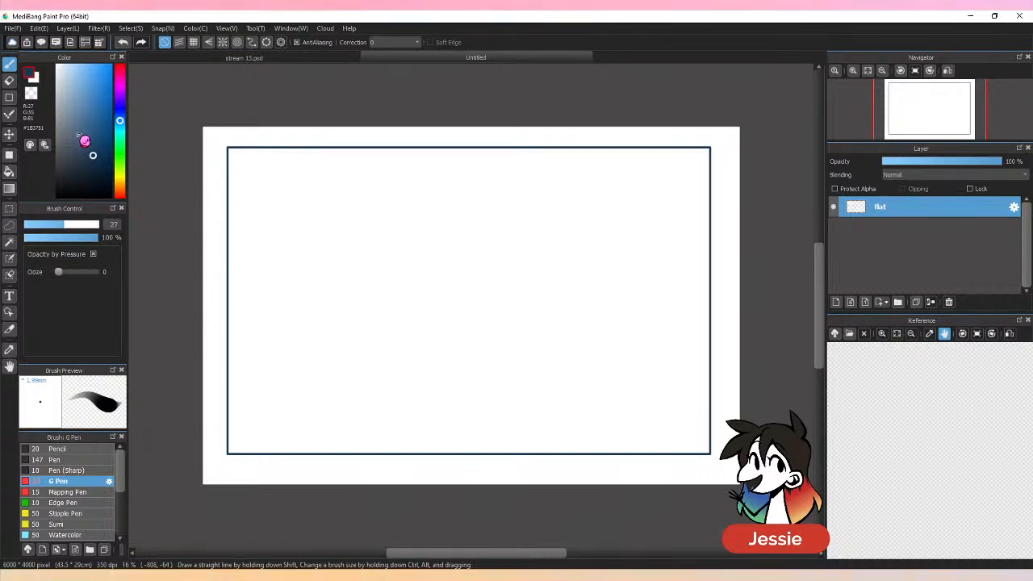
pyautogui.moveTo(89, 148); pyautogui.dragTo(73, 123)
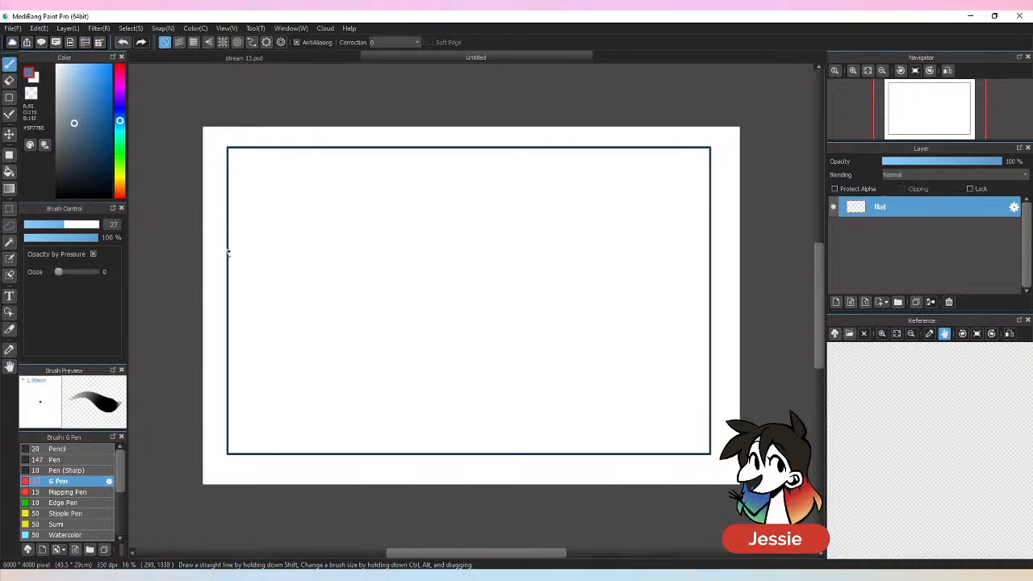
pyautogui.click(84, 127)
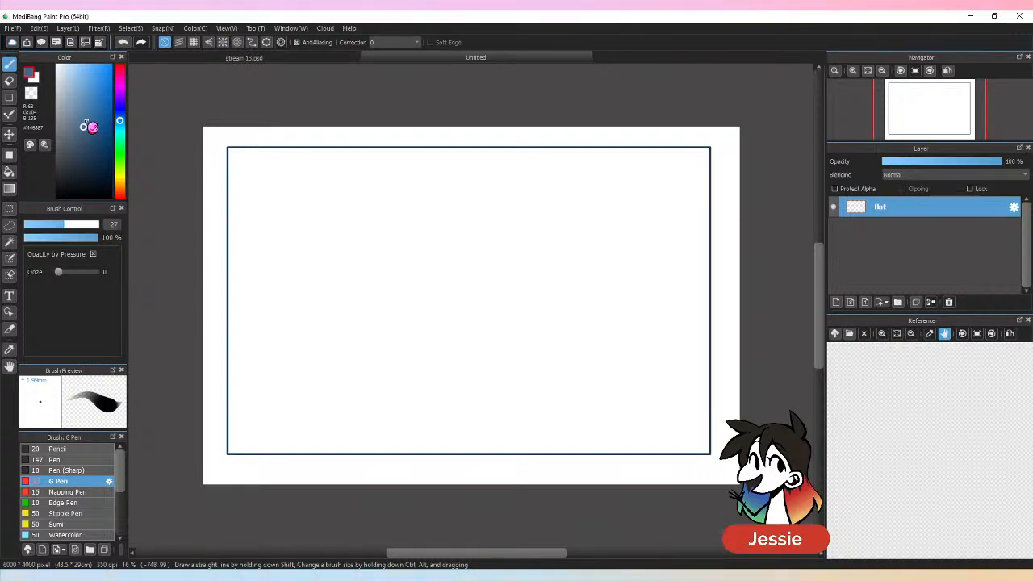
pyautogui.moveTo(79, 230); pyautogui.dragTo(85, 231)
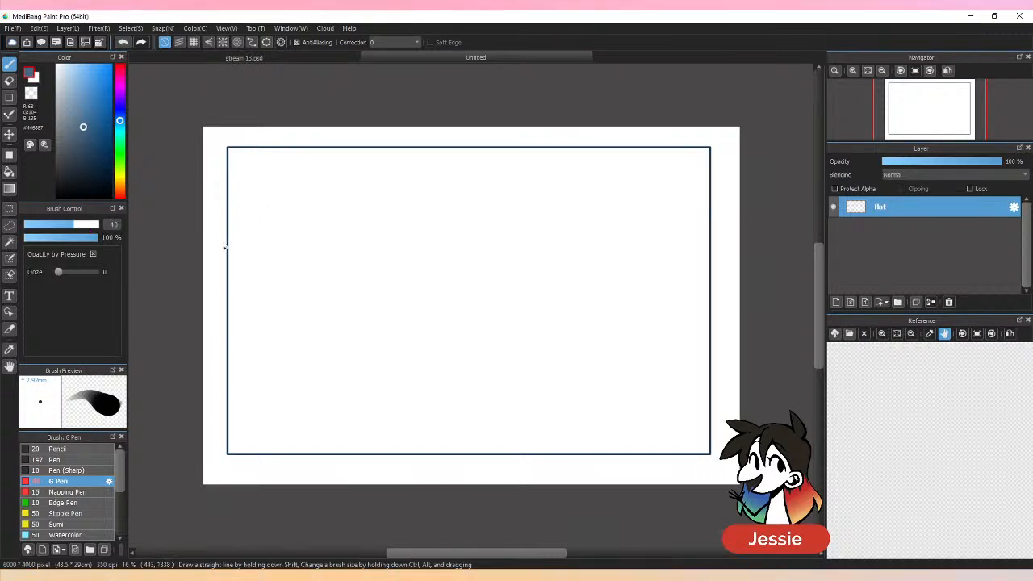
# Step: Try sketching a horizontal line across the upper part of the frame, and undo the strokes
pyautogui.moveTo(232, 225); pyautogui.dragTo(387, 223)
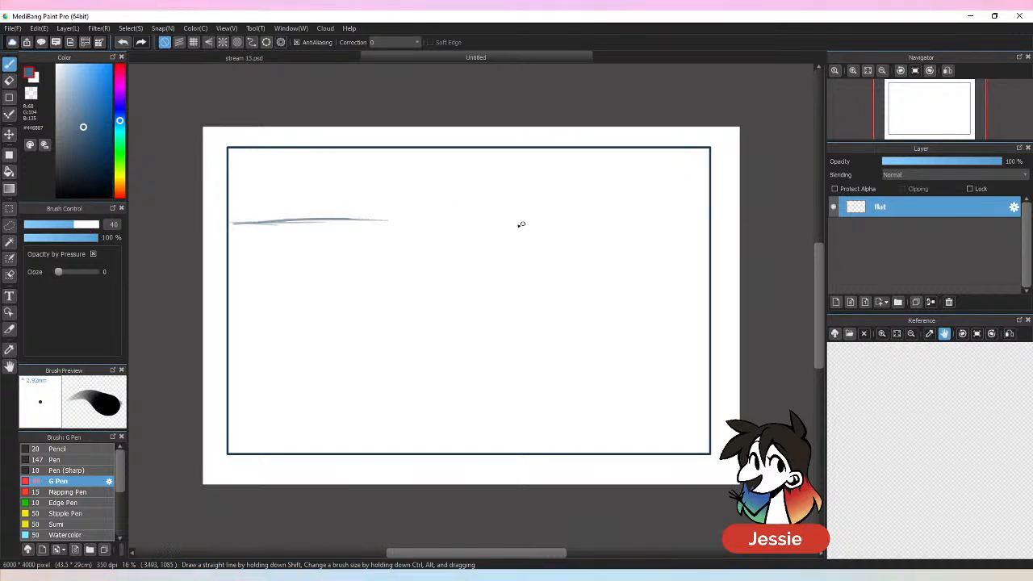
pyautogui.moveTo(286, 225); pyautogui.dragTo(486, 222)
pyautogui.click(427, 224)
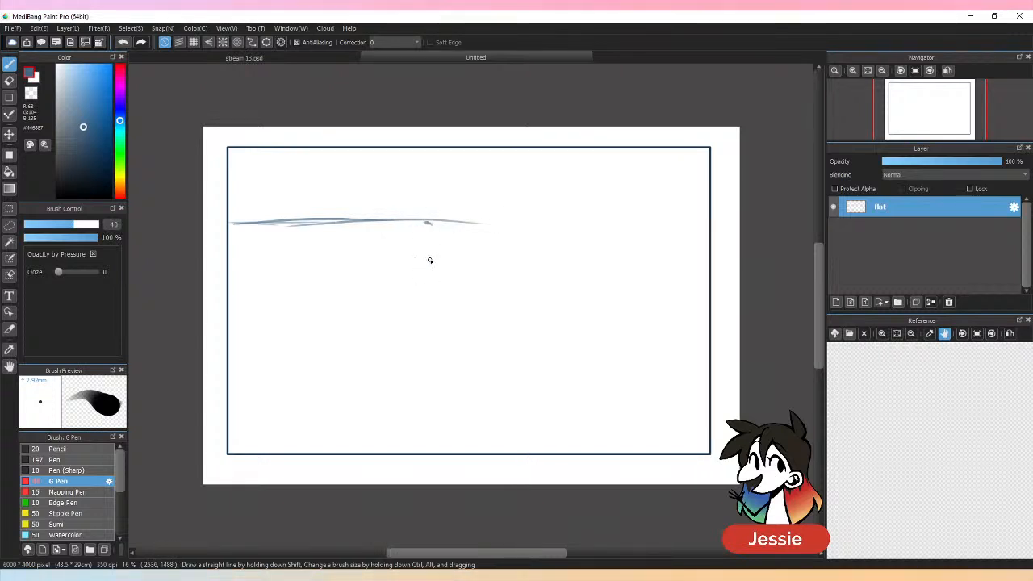
pyautogui.hotkey('ctrl', 'z')
pyautogui.hotkey('ctrl', 'z')
pyautogui.hotkey('ctrl', 'z')
pyautogui.hotkey('ctrl', 'z')
pyautogui.hotkey('ctrl', 'z')
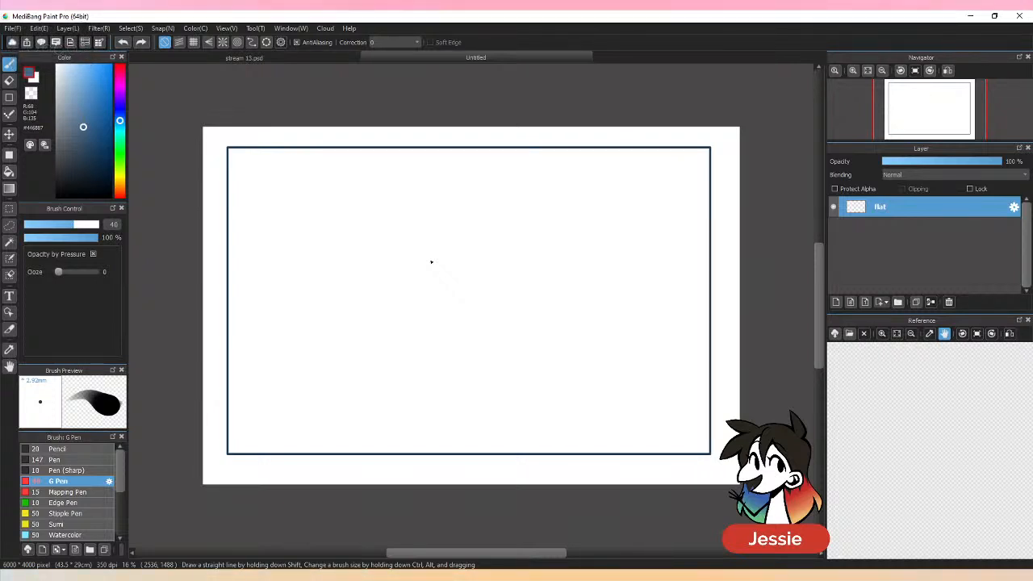
# Step: Transform the rectangular frame to be slightly shorter, and move it down toward the canvas's lower edge
pyautogui.hotkey('ctrl', 't')
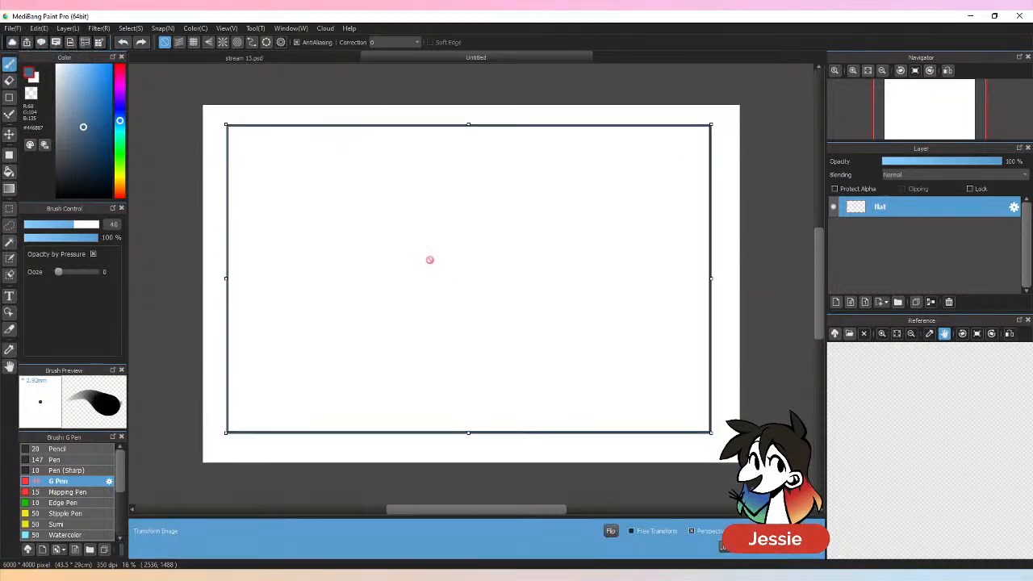
pyautogui.moveTo(471, 125); pyautogui.dragTo(468, 137)
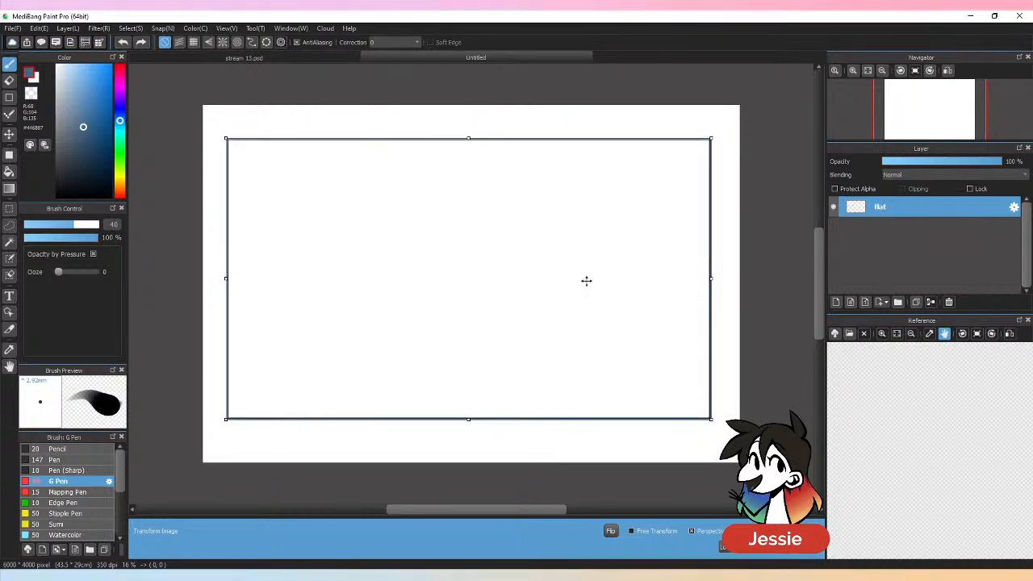
pyautogui.moveTo(586, 281)
pyautogui.mouseDown()
pyautogui.moveTo(587, 307)
pyautogui.moveTo(588, 298)
pyautogui.mouseUp()
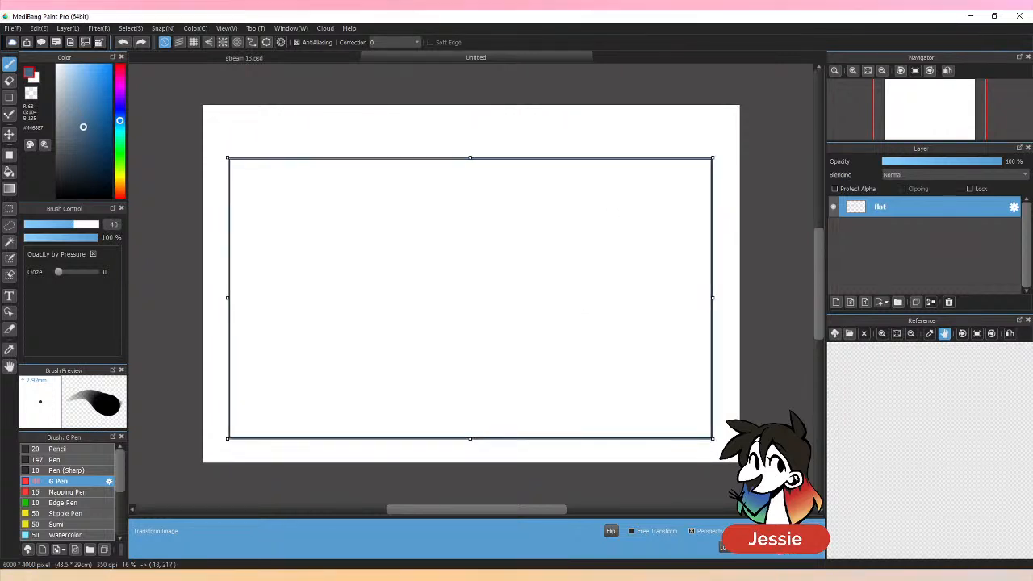
pyautogui.press('Return')
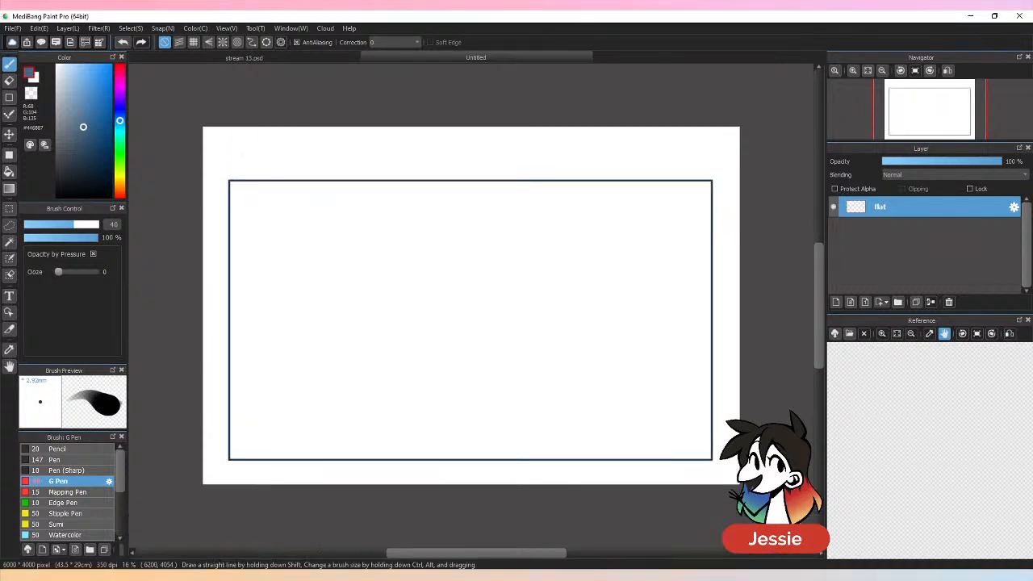
# Step: Sample the frame's dark blue #1B3751 and sketch a trapezoidal bay projecting above the middle of the frame's upper edge
pyautogui.keyDown('alt'); pyautogui.click(430, 180); pyautogui.keyUp('alt')
pyautogui.moveTo(358, 182)
pyautogui.mouseDown()
pyautogui.moveTo(431, 158)
pyautogui.moveTo(376, 167)
pyautogui.moveTo(389, 156)
pyautogui.moveTo(565, 144)
pyautogui.moveTo(575, 184)
pyautogui.mouseUp()
pyautogui.moveTo(538, 154); pyautogui.dragTo(573, 181)
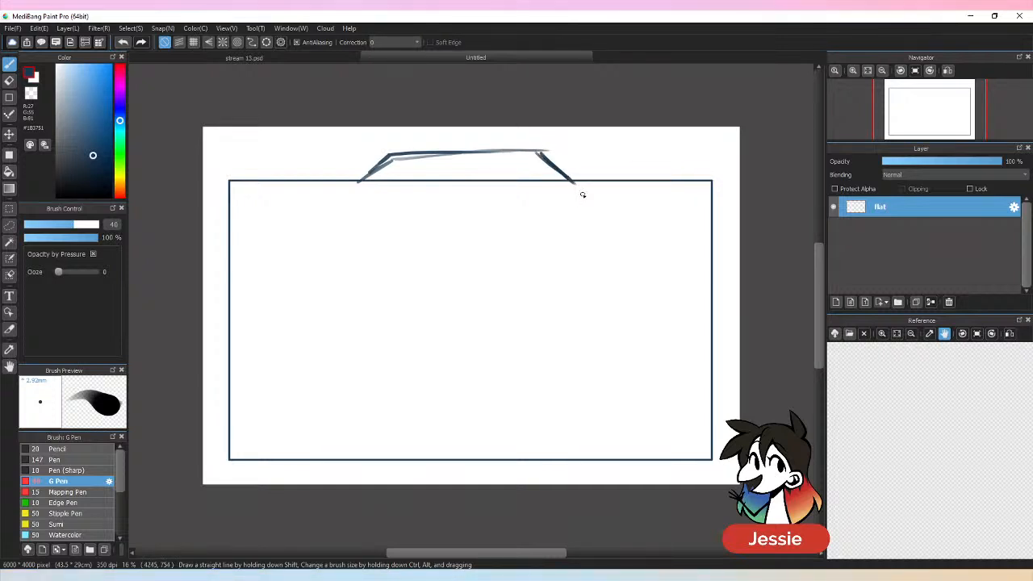
# Step: Erase the bay's stray lines and the frame edge beneath it, and redraw the joint at its left slanted side
pyautogui.press('e')
pyautogui.moveTo(547, 149); pyautogui.dragTo(551, 155)
pyautogui.moveTo(395, 164)
pyautogui.mouseDown()
pyautogui.moveTo(409, 187)
pyautogui.moveTo(563, 183)
pyautogui.mouseUp()
pyautogui.moveTo(398, 162); pyautogui.dragTo(445, 157)
pyautogui.press('b')
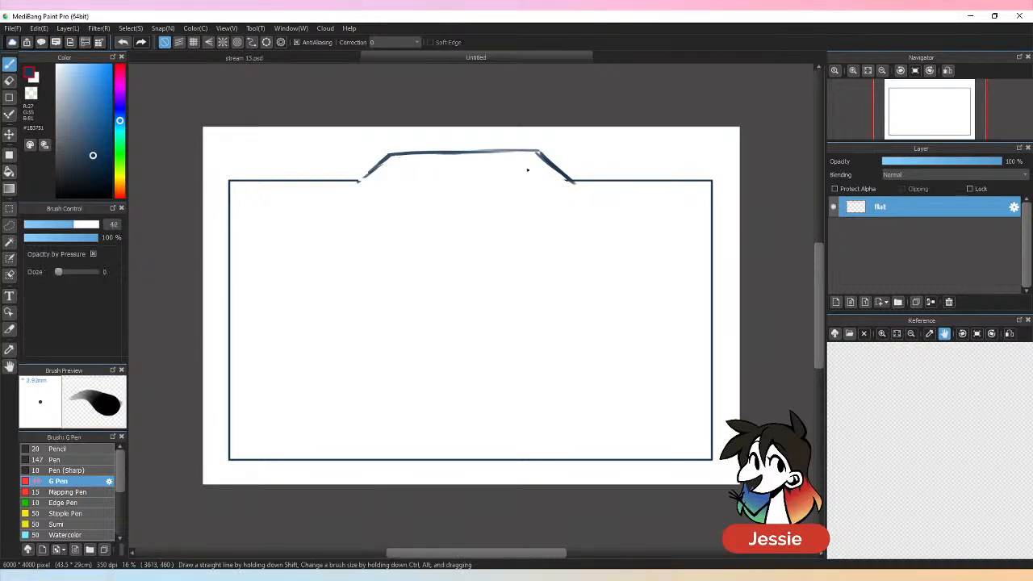
pyautogui.moveTo(358, 181); pyautogui.dragTo(377, 162)
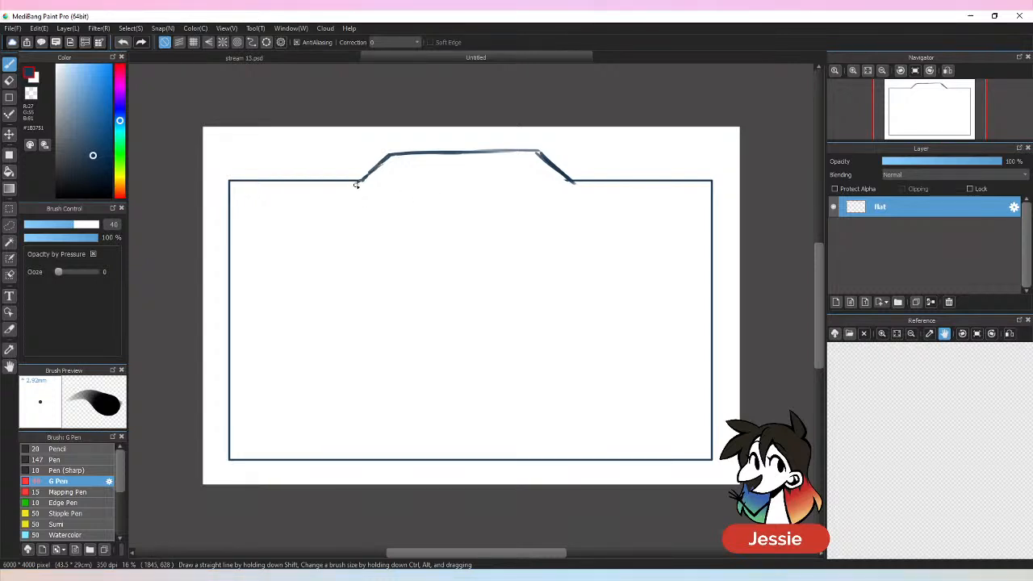
# Step: Sketch a thin horizontal line across the base of the bay, in line with the frame's upper edge
pyautogui.moveTo(355, 182)
pyautogui.mouseDown()
pyautogui.moveTo(554, 184)
pyautogui.moveTo(461, 185)
pyautogui.mouseUp()
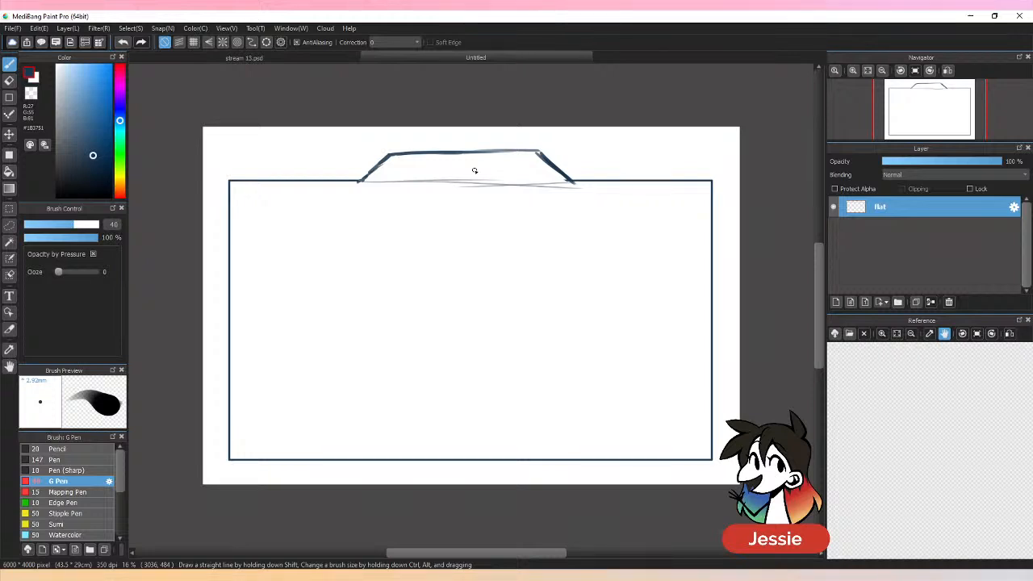
pyautogui.moveTo(359, 182); pyautogui.dragTo(566, 187)
pyautogui.moveTo(480, 186)
pyautogui.mouseDown()
pyautogui.moveTo(575, 182)
pyautogui.moveTo(462, 185)
pyautogui.moveTo(575, 183)
pyautogui.mouseUp()
pyautogui.press('e')
pyautogui.press('b')
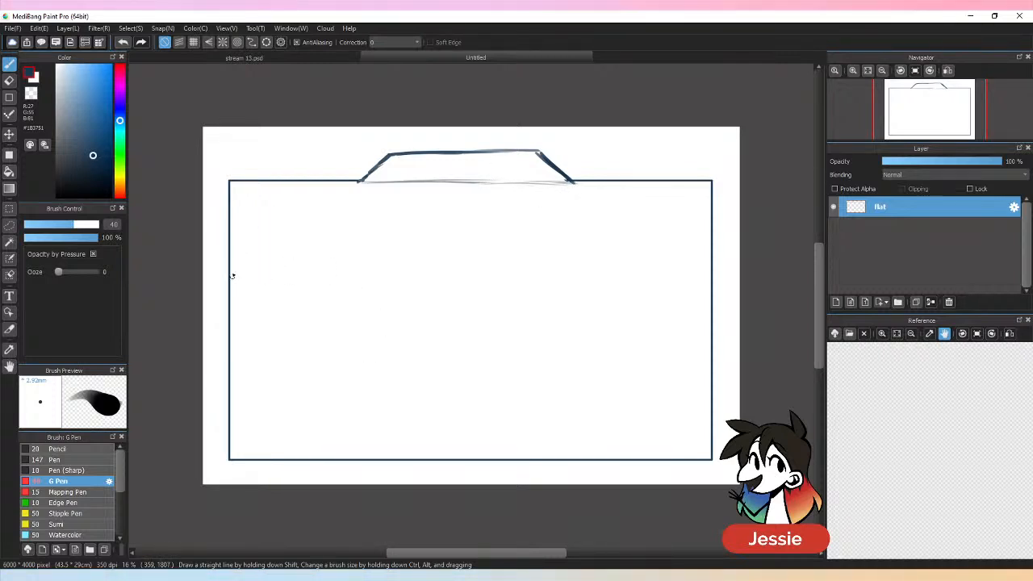
# Step: Sketch a large bed outline against the room's left wall and a small nightstand directly above it
pyautogui.moveTo(230, 255)
pyautogui.mouseDown()
pyautogui.moveTo(428, 260)
pyautogui.moveTo(426, 361)
pyautogui.mouseUp()
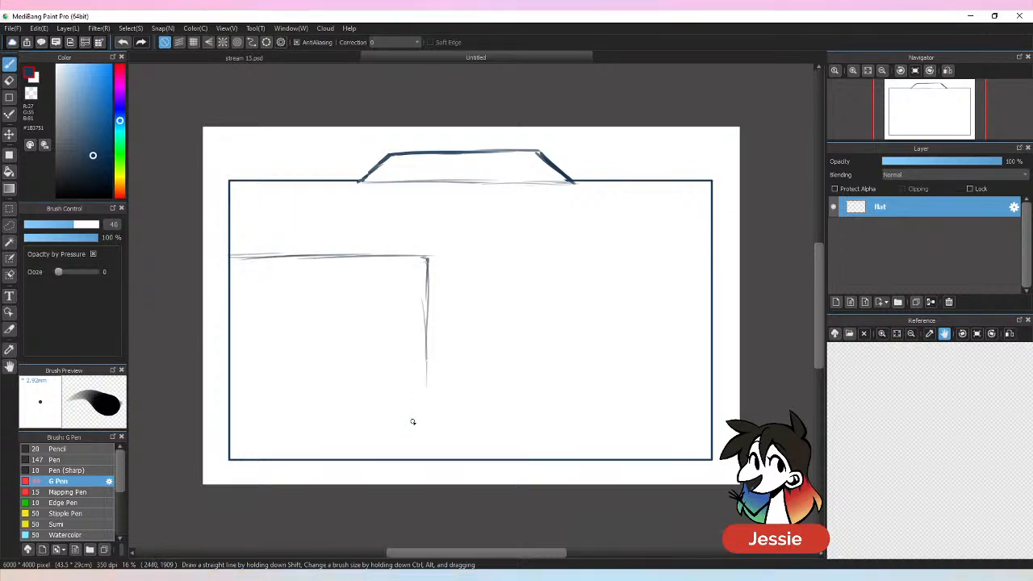
pyautogui.moveTo(226, 397)
pyautogui.mouseDown()
pyautogui.moveTo(421, 387)
pyautogui.moveTo(414, 391)
pyautogui.mouseUp()
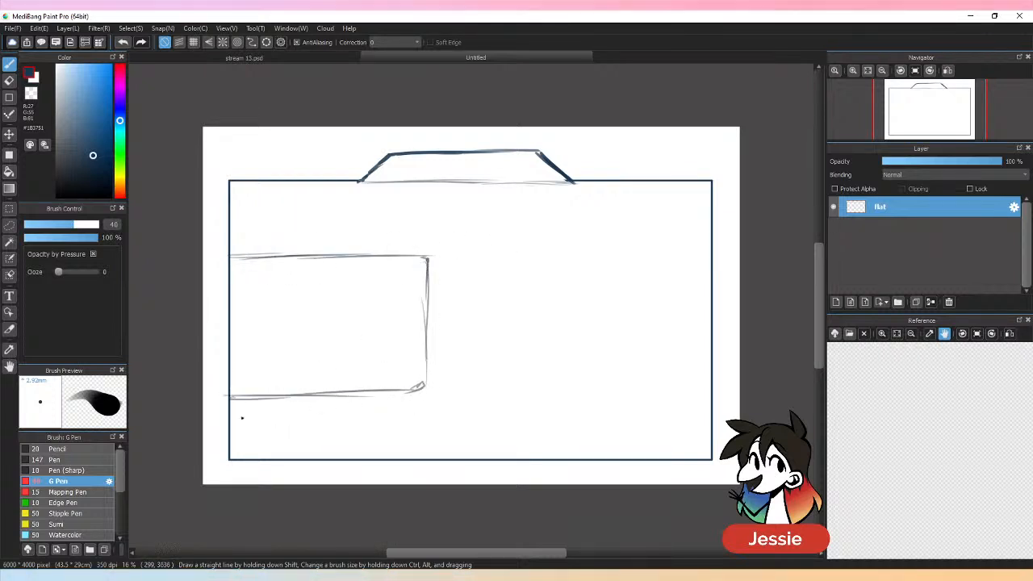
pyautogui.moveTo(231, 200)
pyautogui.mouseDown()
pyautogui.moveTo(262, 198)
pyautogui.moveTo(267, 255)
pyautogui.mouseUp()
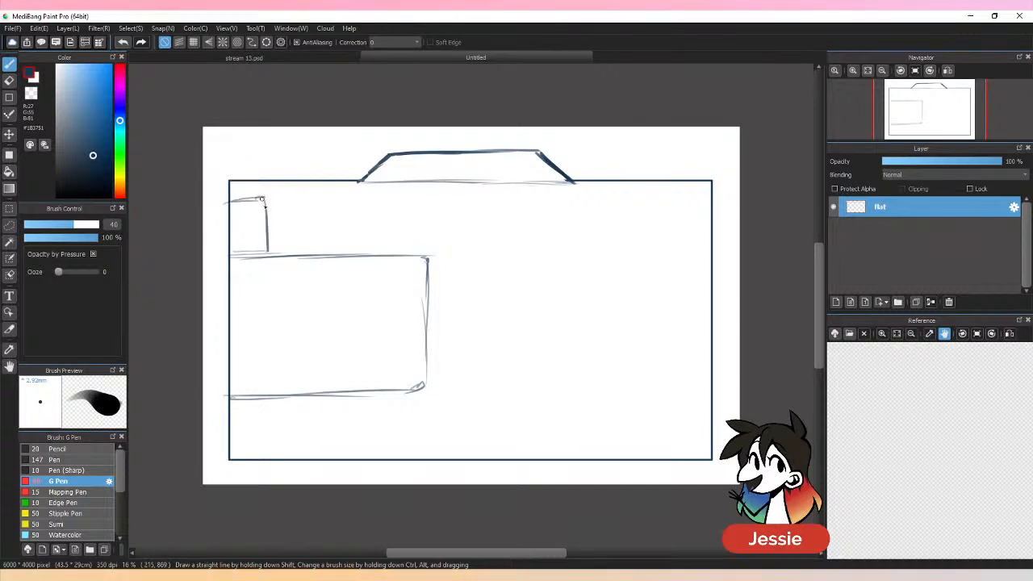
pyautogui.moveTo(226, 200)
pyautogui.mouseDown()
pyautogui.moveTo(268, 201)
pyautogui.moveTo(266, 255)
pyautogui.mouseUp()
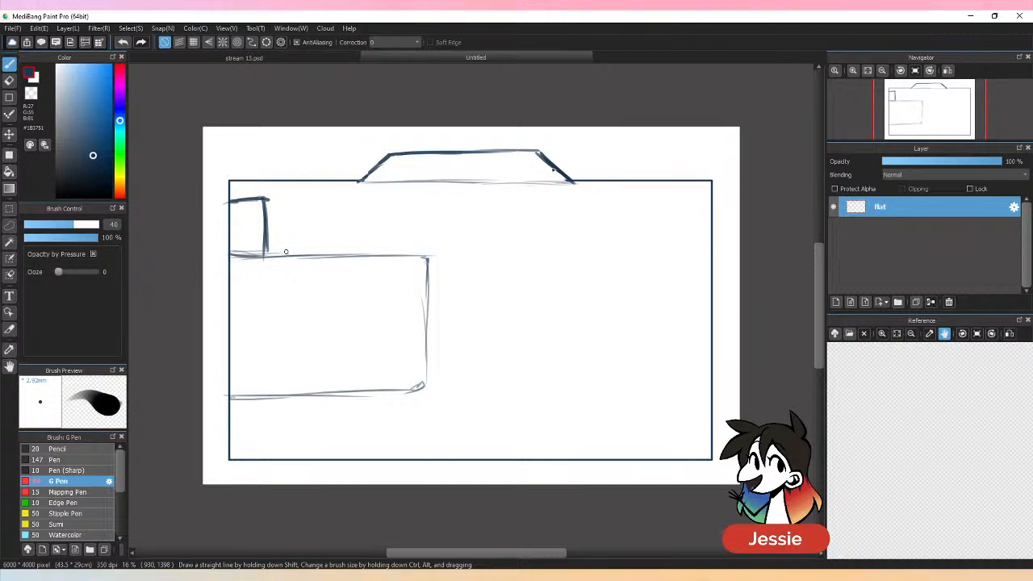
pyautogui.moveTo(428, 256); pyautogui.dragTo(424, 389)
# Step: Add a headboard, two rounded pillows and a blanket fold to the bed sketch
pyautogui.moveTo(233, 277); pyautogui.dragTo(232, 311)
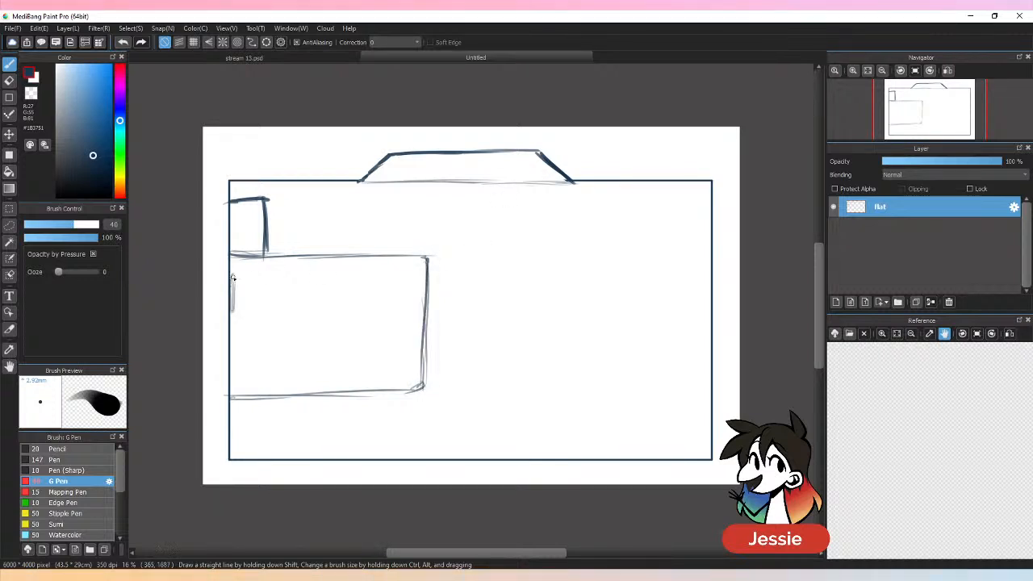
pyautogui.moveTo(233, 255)
pyautogui.mouseDown()
pyautogui.moveTo(243, 401)
pyautogui.moveTo(233, 402)
pyautogui.moveTo(253, 265)
pyautogui.moveTo(235, 336)
pyautogui.mouseUp()
pyautogui.moveTo(233, 277)
pyautogui.mouseDown()
pyautogui.moveTo(238, 325)
pyautogui.moveTo(254, 328)
pyautogui.moveTo(250, 393)
pyautogui.mouseUp()
pyautogui.moveTo(277, 258); pyautogui.dragTo(284, 399)
pyautogui.moveTo(287, 262); pyautogui.dragTo(289, 395)
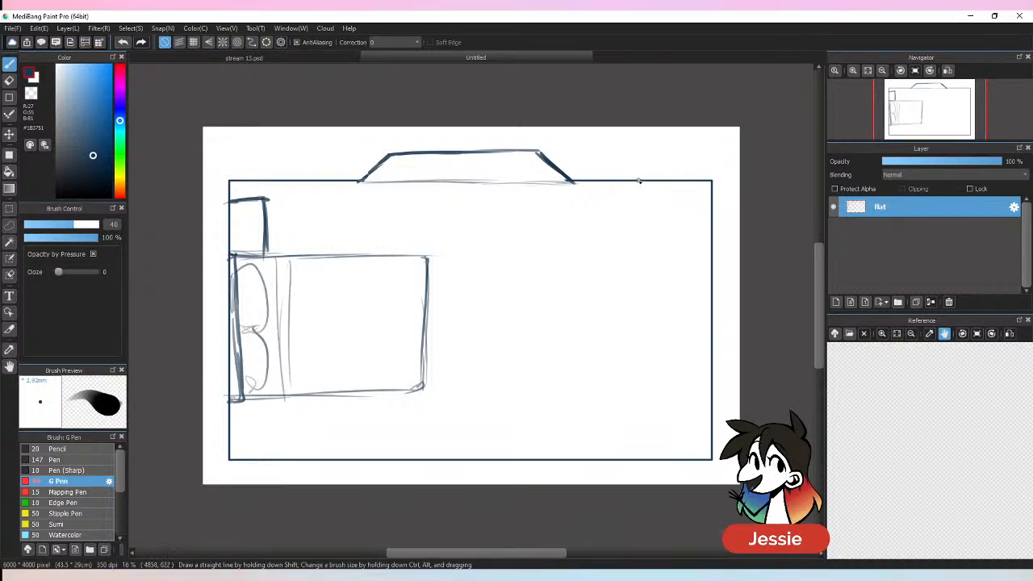
pyautogui.moveTo(640, 184)
pyautogui.mouseDown()
pyautogui.moveTo(657, 281)
pyautogui.moveTo(642, 209)
pyautogui.moveTo(644, 273)
pyautogui.mouseUp()
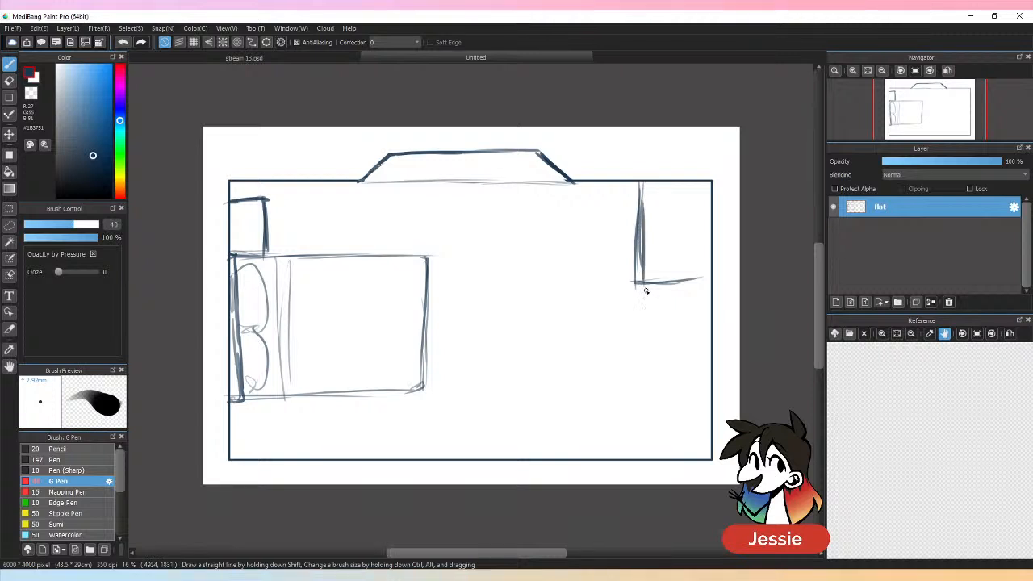
pyautogui.press('e')
pyautogui.moveTo(640, 192)
pyautogui.mouseDown()
pyautogui.moveTo(636, 285)
pyautogui.moveTo(647, 235)
pyautogui.moveTo(639, 204)
pyautogui.moveTo(642, 287)
pyautogui.moveTo(644, 253)
pyautogui.moveTo(671, 286)
pyautogui.moveTo(658, 292)
pyautogui.moveTo(699, 282)
pyautogui.mouseUp()
pyautogui.press('b')
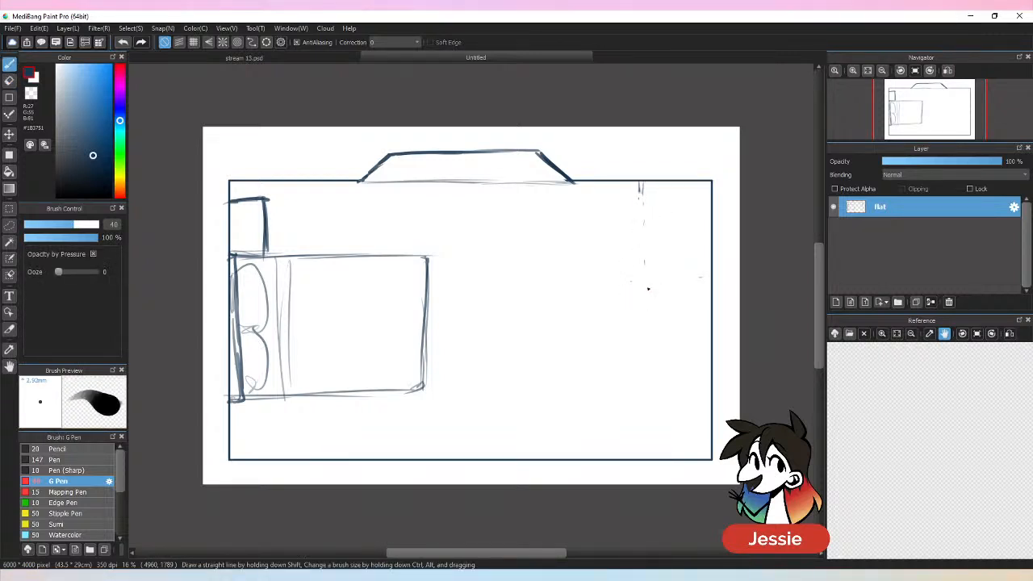
# Step: Sketch a cabinet in the room's upper-right corner and, below it, a long desk with an oval chair, monitor and keyboard shapes
pyautogui.moveTo(640, 184)
pyautogui.mouseDown()
pyautogui.moveTo(646, 274)
pyautogui.moveTo(640, 266)
pyautogui.moveTo(699, 257)
pyautogui.moveTo(659, 278)
pyautogui.moveTo(657, 378)
pyautogui.mouseUp()
pyautogui.moveTo(658, 268)
pyautogui.mouseDown()
pyautogui.moveTo(657, 423)
pyautogui.moveTo(717, 425)
pyautogui.mouseUp()
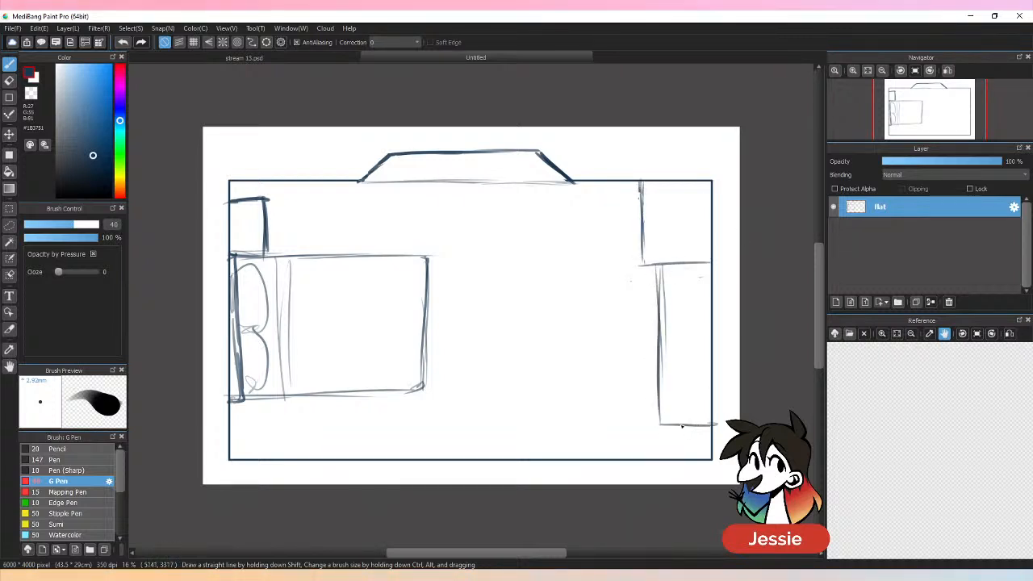
pyautogui.moveTo(646, 317); pyautogui.dragTo(648, 364)
pyautogui.moveTo(704, 276)
pyautogui.mouseDown()
pyautogui.moveTo(702, 388)
pyautogui.moveTo(714, 387)
pyautogui.mouseUp()
pyautogui.moveTo(682, 287)
pyautogui.mouseDown()
pyautogui.moveTo(702, 387)
pyautogui.moveTo(696, 313)
pyautogui.moveTo(671, 344)
pyautogui.mouseUp()
pyautogui.moveTo(675, 288)
pyautogui.mouseDown()
pyautogui.moveTo(697, 312)
pyautogui.moveTo(692, 339)
pyautogui.mouseUp()
pyautogui.moveTo(672, 342); pyautogui.dragTo(693, 339)
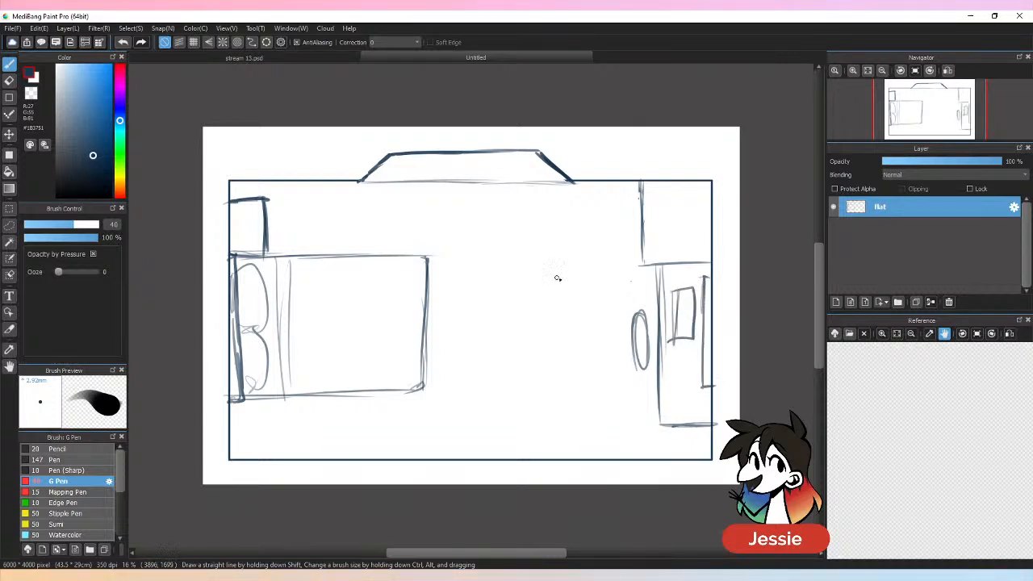
# Step: Try sketching a large round rug between the bed and the desk chair
pyautogui.moveTo(589, 252)
pyautogui.mouseDown()
pyautogui.moveTo(459, 304)
pyautogui.moveTo(463, 402)
pyautogui.mouseUp()
pyautogui.moveTo(512, 255); pyautogui.dragTo(461, 402)
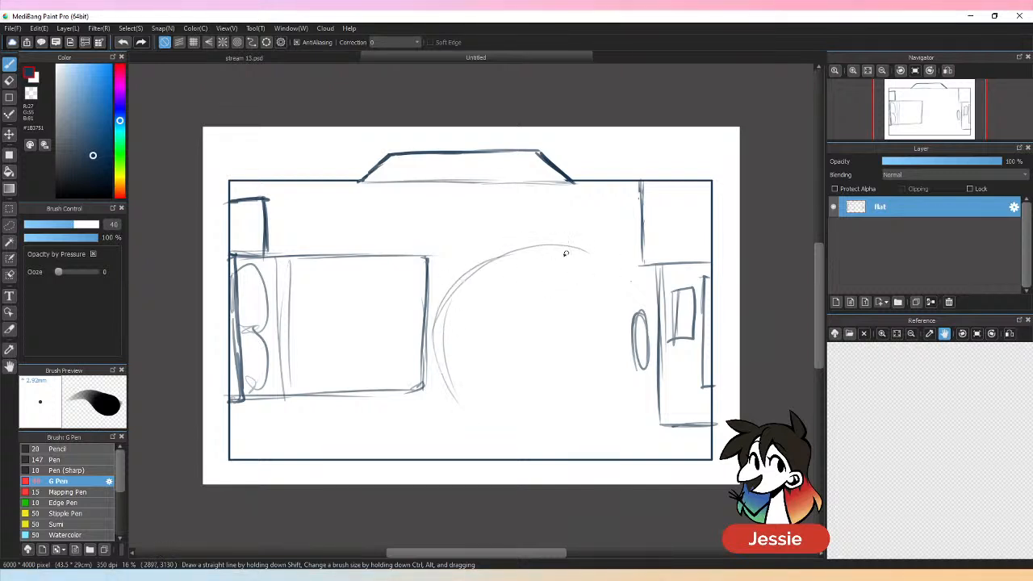
pyautogui.moveTo(602, 245)
pyautogui.mouseDown()
pyautogui.moveTo(508, 245)
pyautogui.moveTo(458, 373)
pyautogui.mouseUp()
pyautogui.moveTo(443, 322); pyautogui.dragTo(488, 257)
pyautogui.moveTo(515, 228)
pyautogui.mouseDown()
pyautogui.moveTo(555, 234)
pyautogui.moveTo(615, 272)
pyautogui.mouseUp()
pyautogui.moveTo(604, 264); pyautogui.dragTo(632, 308)
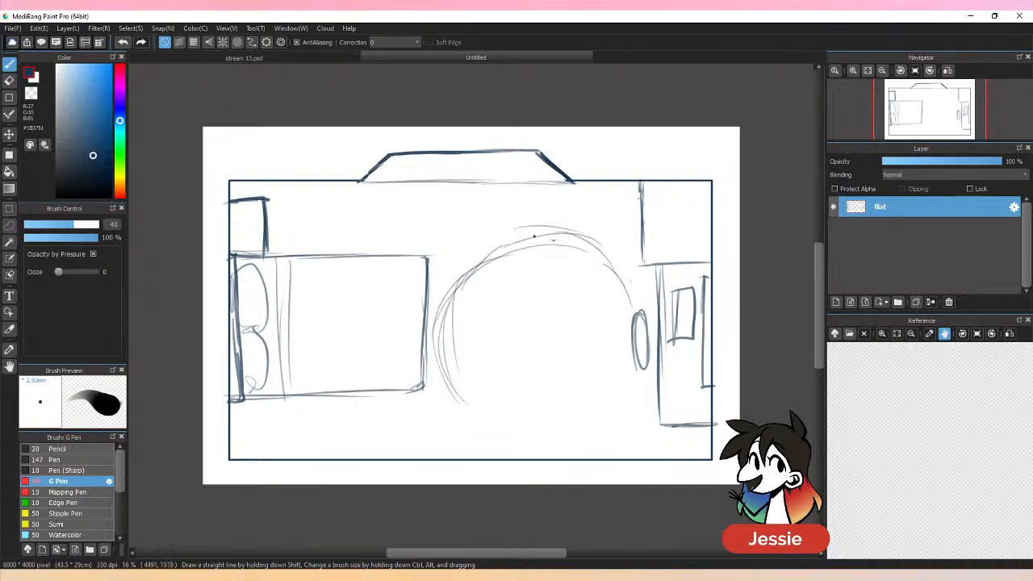
pyautogui.moveTo(545, 235)
pyautogui.mouseDown()
pyautogui.moveTo(512, 417)
pyautogui.moveTo(581, 433)
pyautogui.mouseUp()
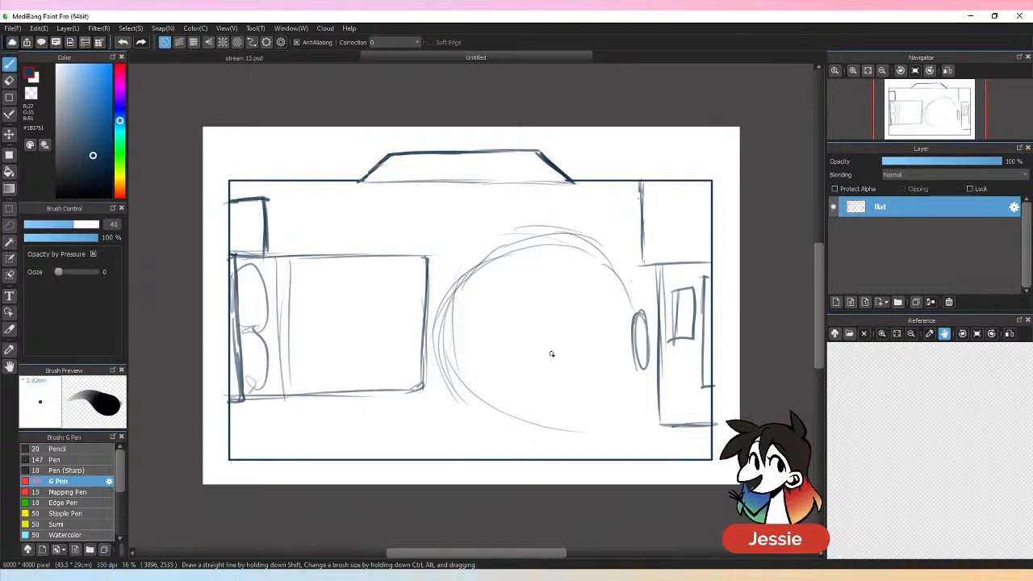
# Step: Lasso the round rug sketch, delete it and clear the selection
pyautogui.press('l')
pyautogui.moveTo(460, 239)
pyautogui.mouseDown()
pyautogui.moveTo(439, 353)
pyautogui.moveTo(469, 428)
pyautogui.moveTo(540, 451)
pyautogui.moveTo(628, 457)
pyautogui.moveTo(611, 362)
pyautogui.moveTo(639, 290)
pyautogui.moveTo(513, 216)
pyautogui.mouseUp()
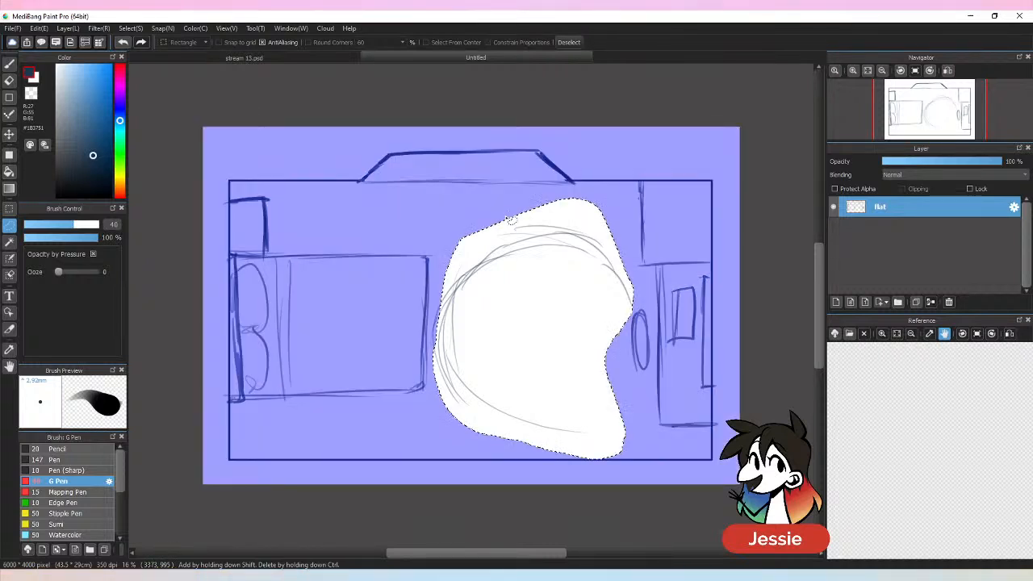
pyautogui.press('Delete')
pyautogui.hotkey('ctrl', 'd')
pyautogui.press('b')
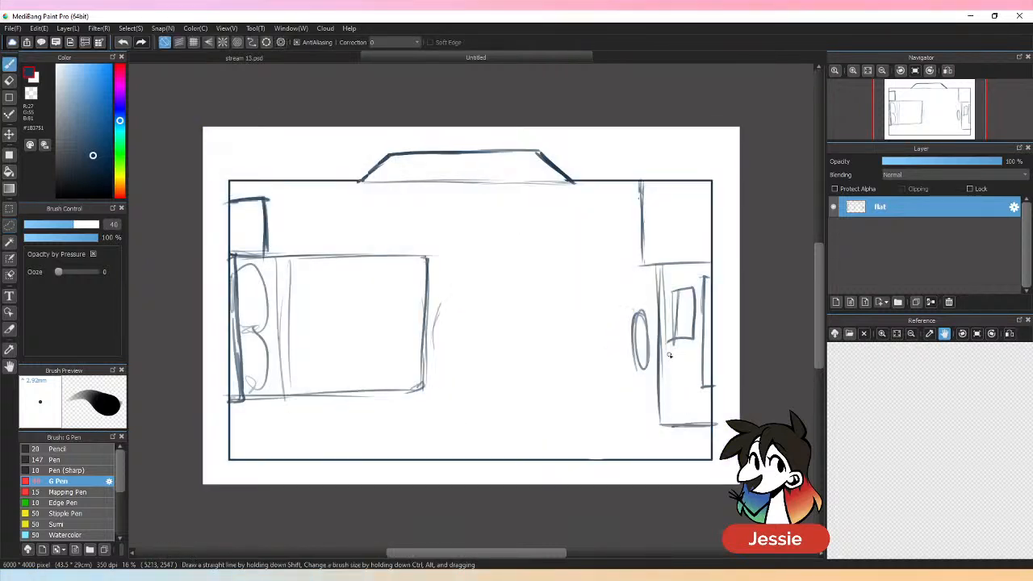
# Step: Sketch a cloud-shaped rug below the bed and a tall rectangular rug around the chair and desk
pyautogui.moveTo(283, 415)
pyautogui.mouseDown()
pyautogui.moveTo(337, 396)
pyautogui.moveTo(337, 421)
pyautogui.moveTo(320, 437)
pyautogui.moveTo(387, 412)
pyautogui.mouseUp()
pyautogui.moveTo(265, 437); pyautogui.dragTo(391, 426)
pyautogui.moveTo(638, 212)
pyautogui.mouseDown()
pyautogui.moveTo(574, 255)
pyautogui.moveTo(591, 427)
pyautogui.moveTo(687, 437)
pyautogui.mouseUp()
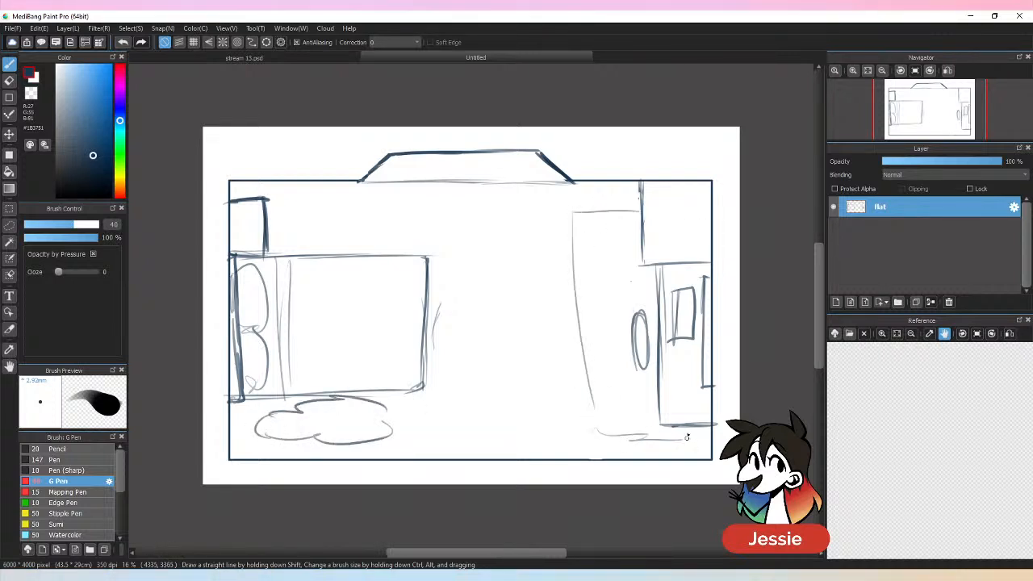
# Step: Open the comic page 156.jpg as a bedroom reference and undo the stray pen stroke on it
pyautogui.click(13, 28)
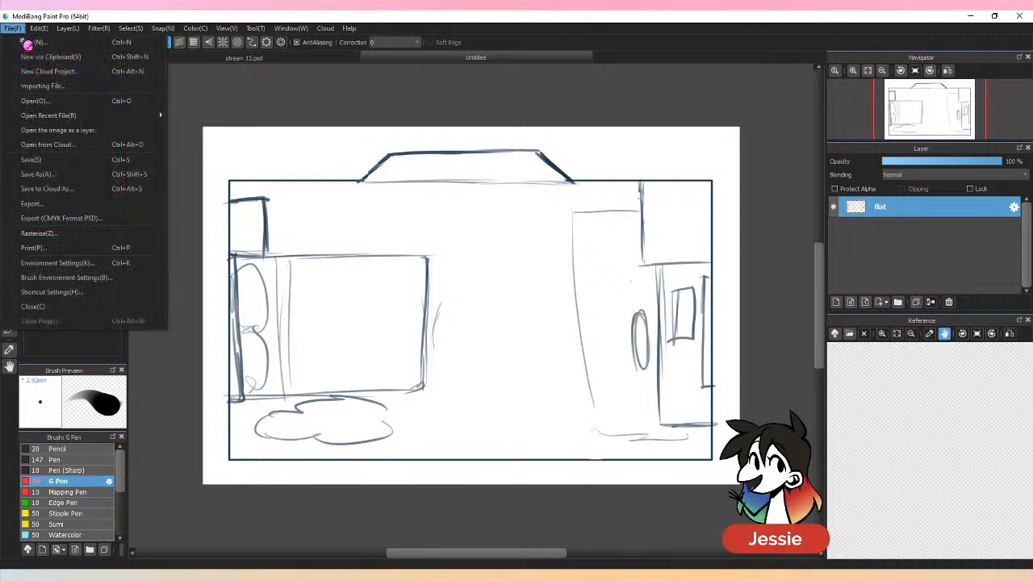
pyautogui.click(61, 101)
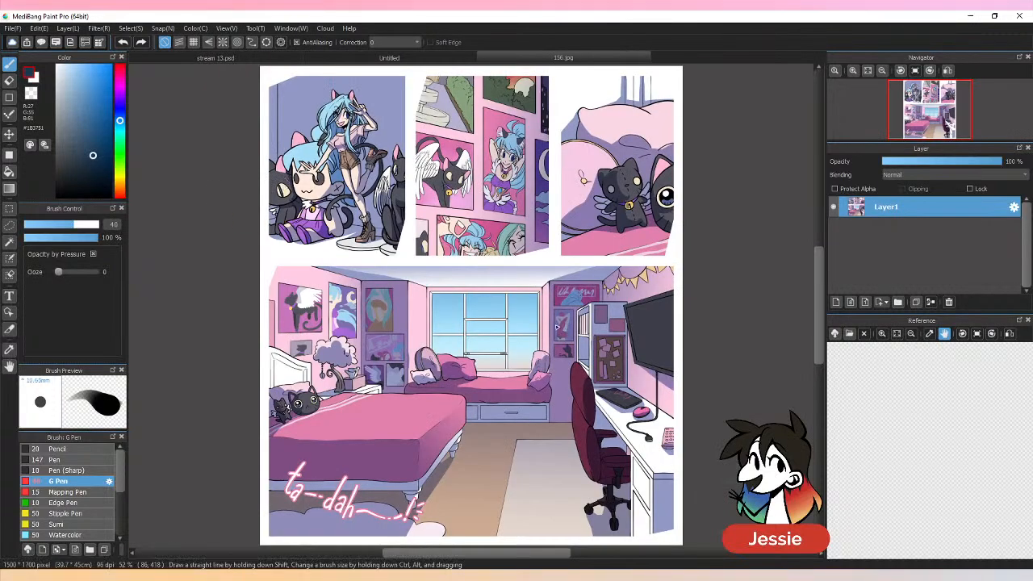
pyautogui.moveTo(574, 292)
pyautogui.mouseDown()
pyautogui.moveTo(508, 500)
pyautogui.moveTo(355, 476)
pyautogui.mouseUp()
pyautogui.hotkey('ctrl', 'z')
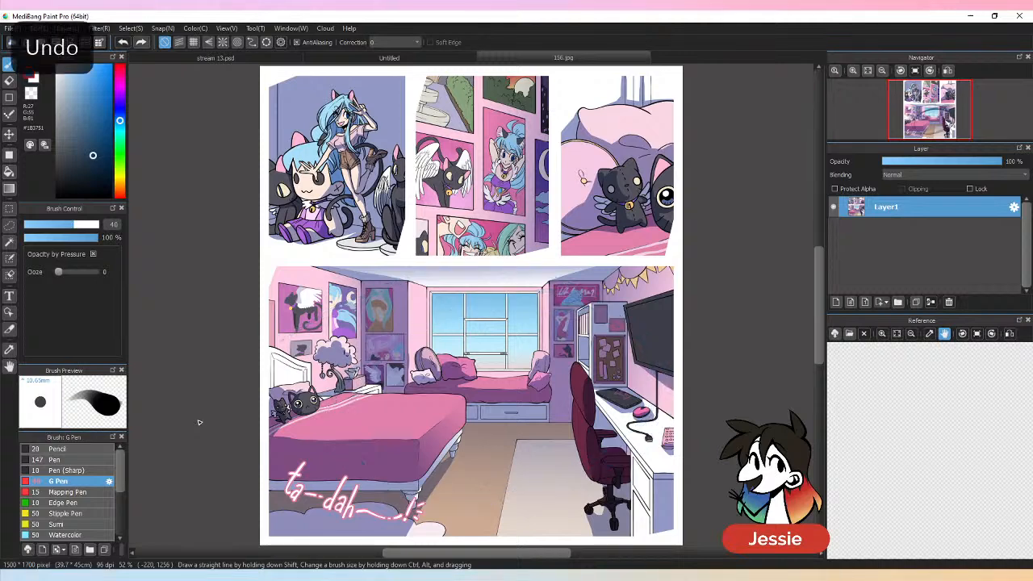
pyautogui.hotkey('ctrl', '-')
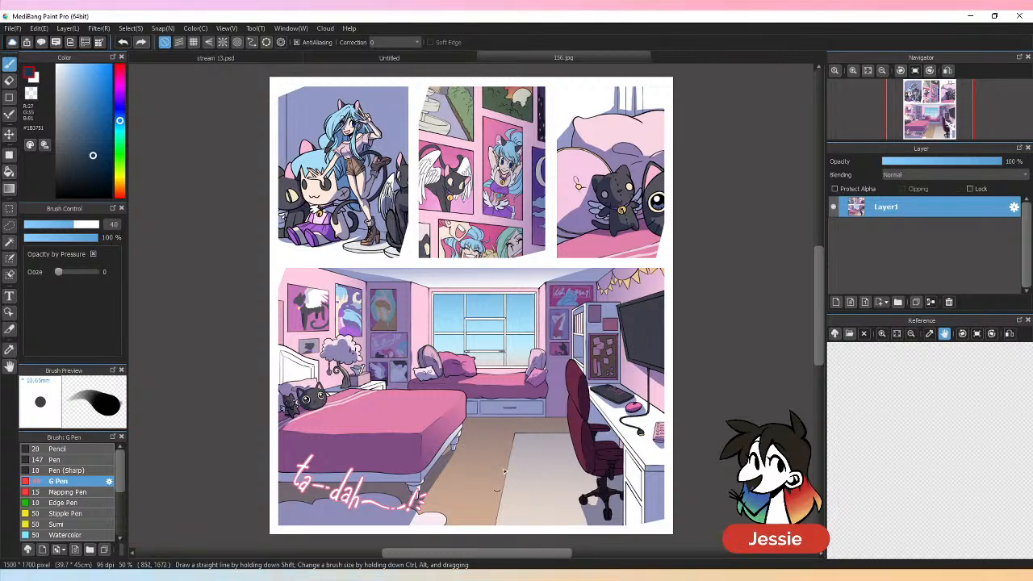
# Step: Return to the untitled room sketch and redraw the rectangular rug's outline straighter around the desk area
pyautogui.click(392, 58)
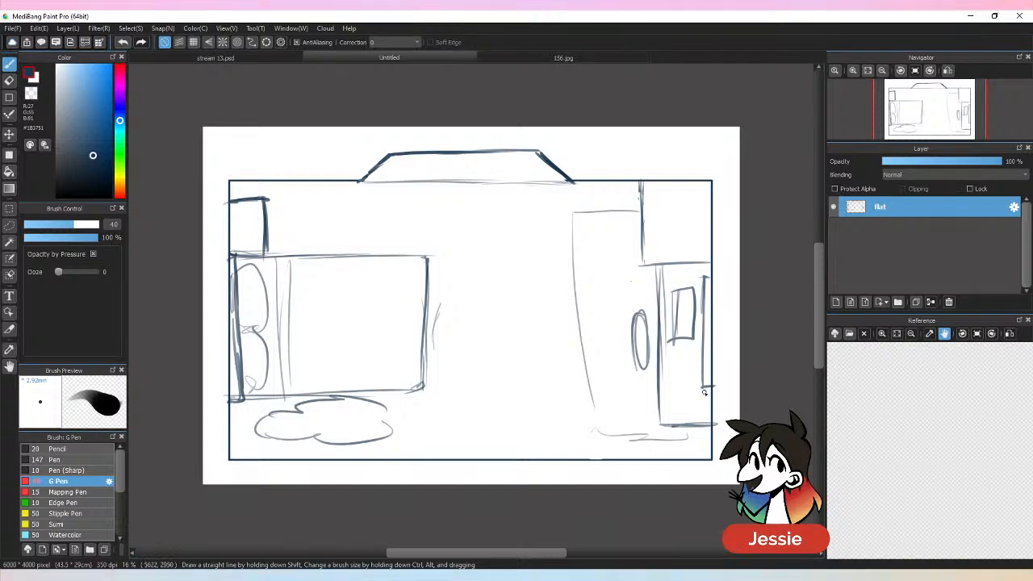
pyautogui.moveTo(635, 211)
pyautogui.mouseDown()
pyautogui.moveTo(586, 220)
pyautogui.moveTo(576, 440)
pyautogui.moveTo(688, 439)
pyautogui.mouseUp()
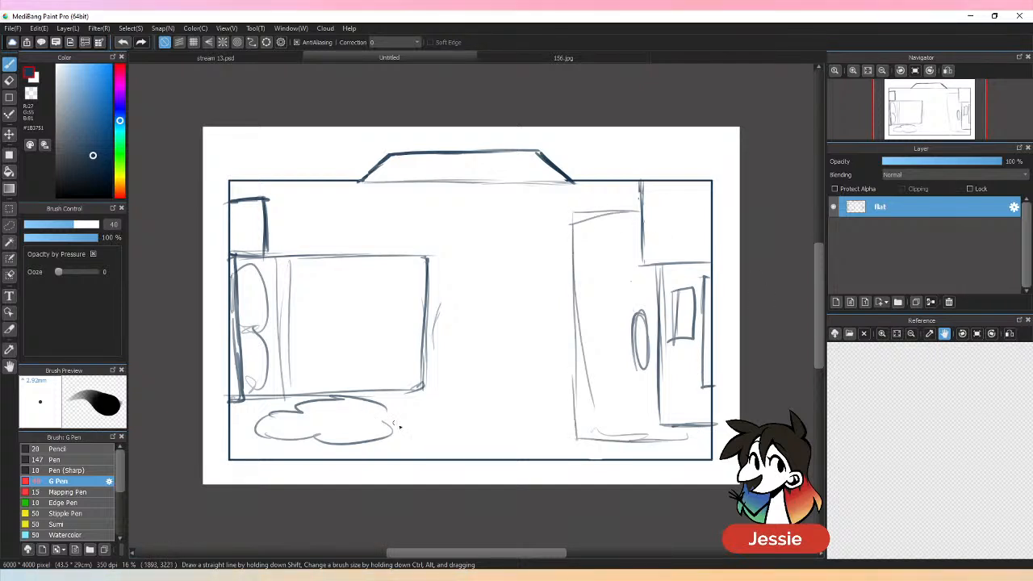
# Step: Erase the cloud-shaped rug and sketch a wider rug with scalloped edges along the bed's lower side
pyautogui.moveTo(390, 422); pyautogui.dragTo(426, 435)
pyautogui.moveTo(302, 442)
pyautogui.mouseDown()
pyautogui.moveTo(432, 438)
pyautogui.moveTo(313, 400)
pyautogui.moveTo(284, 414)
pyautogui.moveTo(410, 425)
pyautogui.moveTo(297, 411)
pyautogui.moveTo(357, 404)
pyautogui.moveTo(435, 425)
pyautogui.moveTo(353, 447)
pyautogui.moveTo(314, 450)
pyautogui.moveTo(360, 424)
pyautogui.moveTo(310, 441)
pyautogui.mouseUp()
pyautogui.press('e')
pyautogui.press('b')
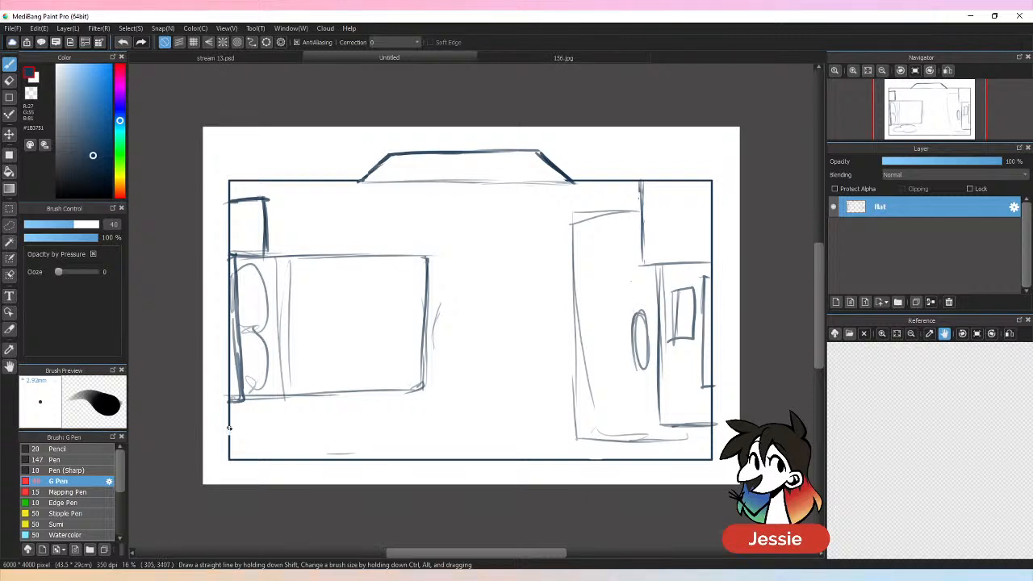
pyautogui.moveTo(240, 405)
pyautogui.mouseDown()
pyautogui.moveTo(324, 444)
pyautogui.moveTo(382, 437)
pyautogui.mouseUp()
pyautogui.moveTo(408, 391)
pyautogui.mouseDown()
pyautogui.moveTo(412, 416)
pyautogui.moveTo(379, 441)
pyautogui.mouseUp()
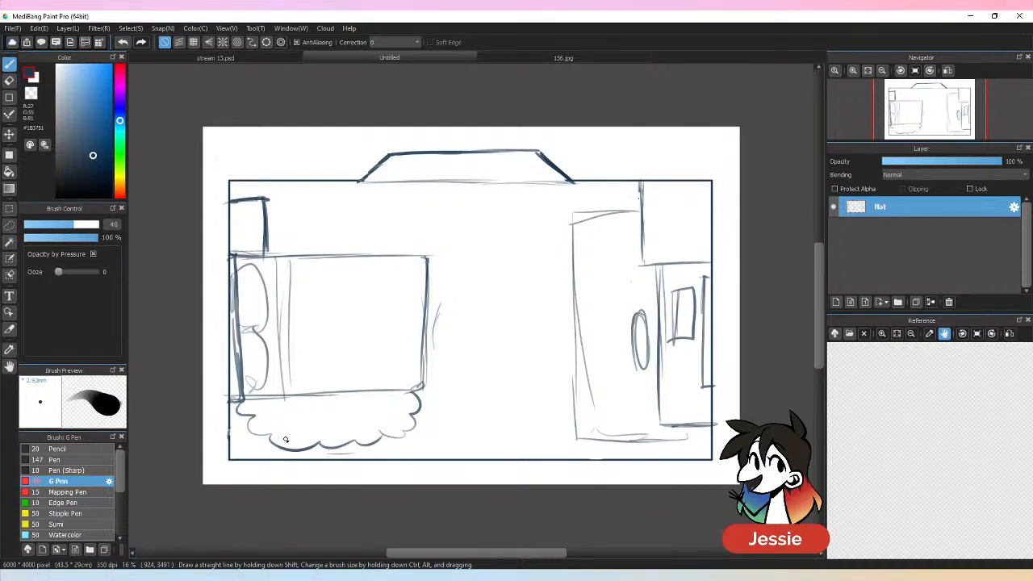
# Step: Compare the room sketch with the bedroom panel in 156.jpg
pyautogui.click(574, 60)
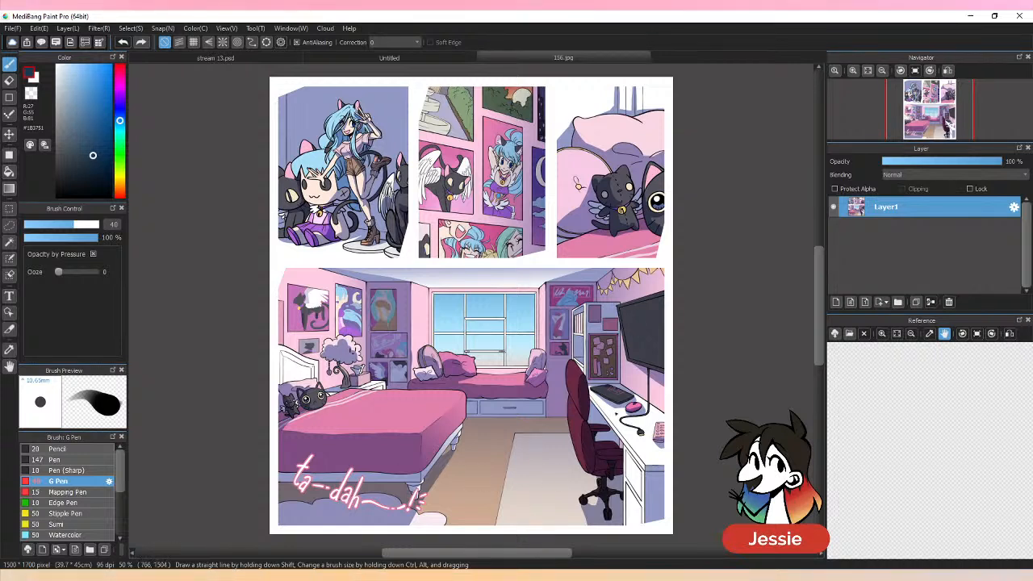
pyautogui.click(393, 59)
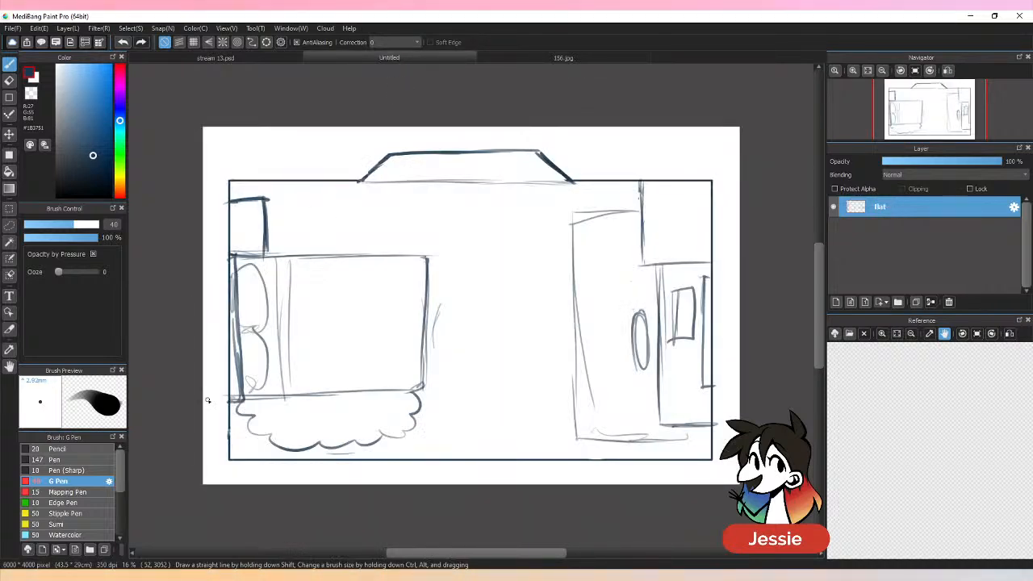
# Step: Darken the closet and desk outlines along the floor plan's right wall
pyautogui.moveTo(642, 179)
pyautogui.mouseDown()
pyautogui.moveTo(644, 263)
pyautogui.moveTo(705, 262)
pyautogui.moveTo(671, 263)
pyautogui.moveTo(659, 360)
pyautogui.moveTo(662, 426)
pyautogui.moveTo(688, 423)
pyautogui.mouseUp()
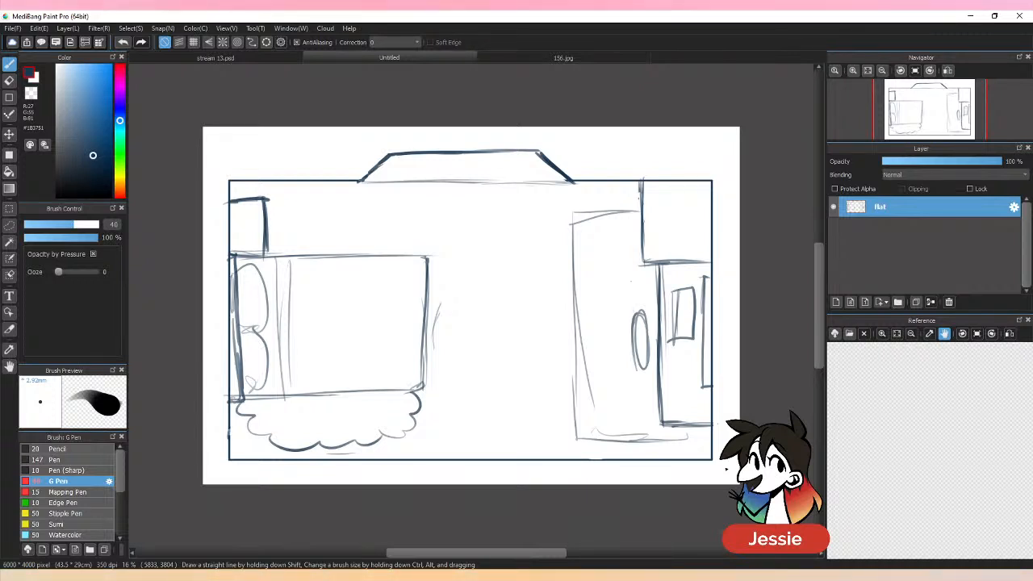
pyautogui.click(834, 207)
pyautogui.click(836, 301)
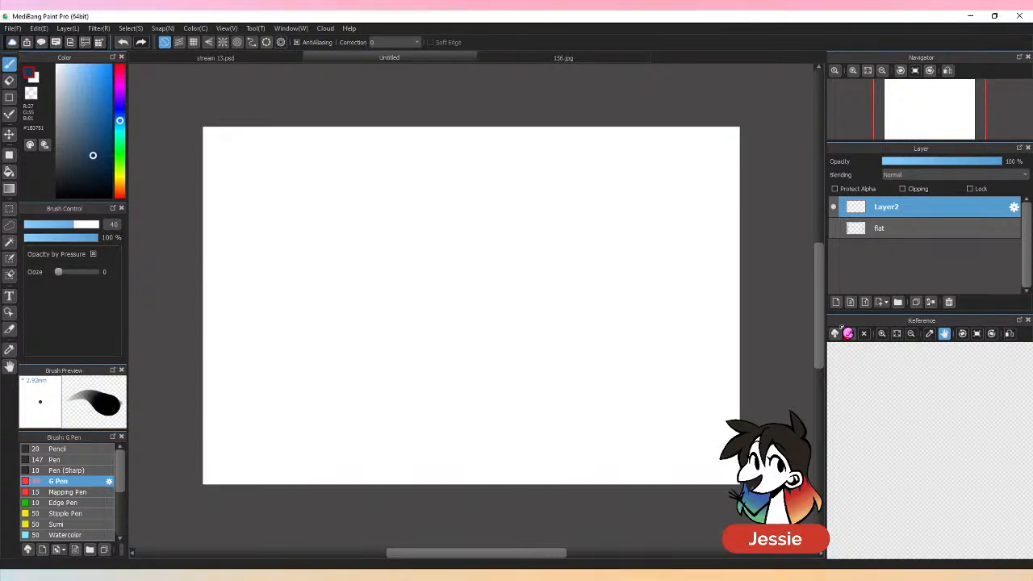
pyautogui.click(948, 302)
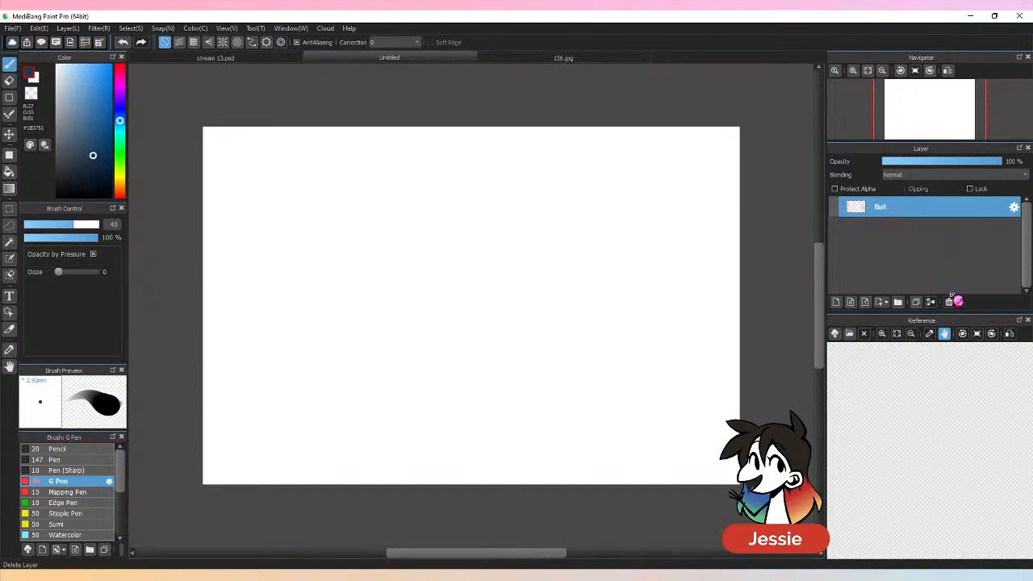
pyautogui.click(835, 209)
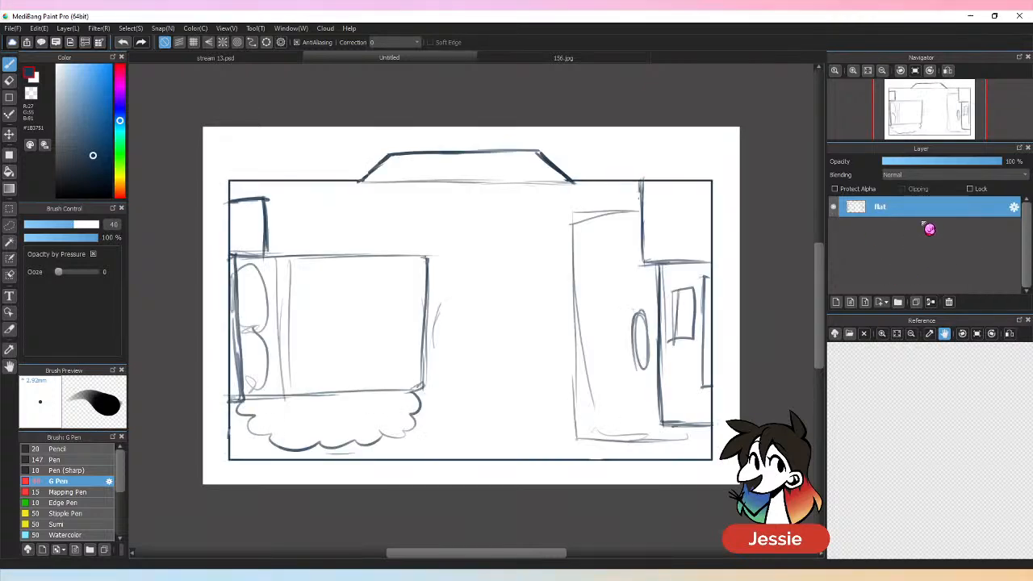
# Step: Distort the floor plan with a free perspective transform into a tilted floor plane across the canvas's lower half
pyautogui.hotkey('ctrl', 't')
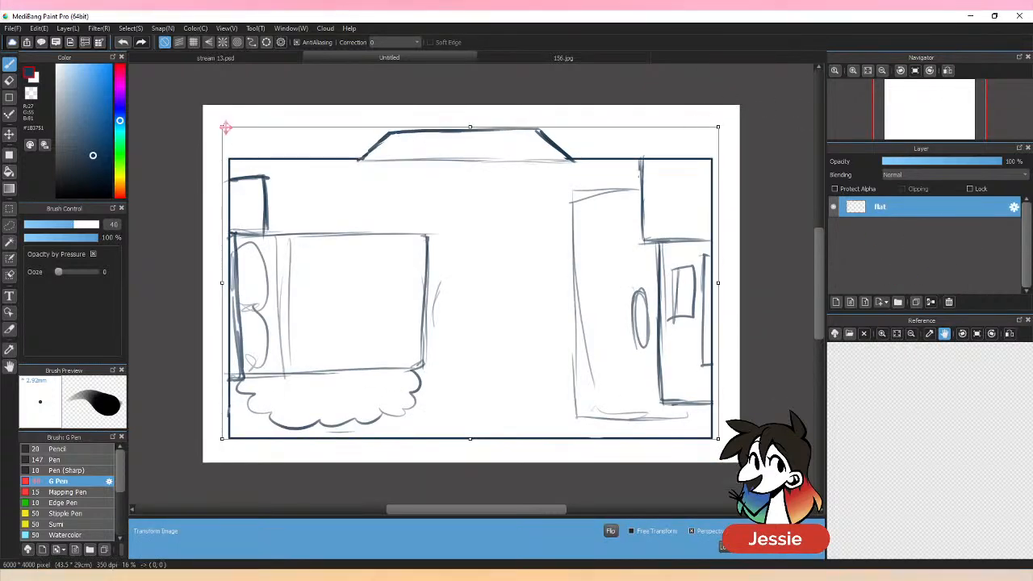
pyautogui.moveTo(221, 129)
pyautogui.mouseDown()
pyautogui.moveTo(323, 154)
pyautogui.moveTo(302, 138)
pyautogui.moveTo(260, 149)
pyautogui.moveTo(461, 224)
pyautogui.mouseUp()
pyautogui.moveTo(681, 149); pyautogui.dragTo(726, 260)
pyautogui.moveTo(258, 416); pyautogui.dragTo(208, 314)
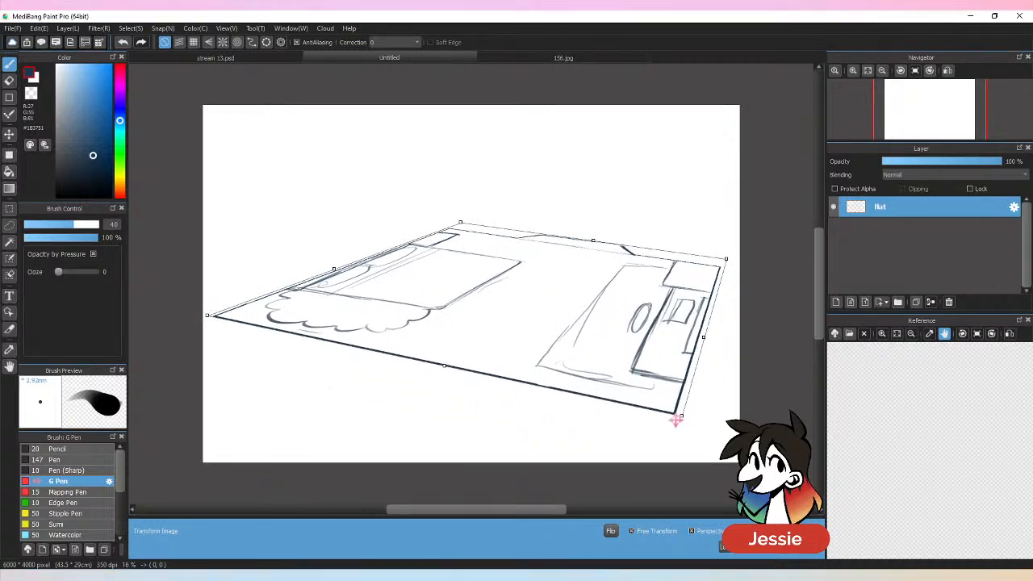
pyautogui.moveTo(676, 419); pyautogui.dragTo(602, 404)
pyautogui.moveTo(727, 260); pyautogui.dragTo(731, 276)
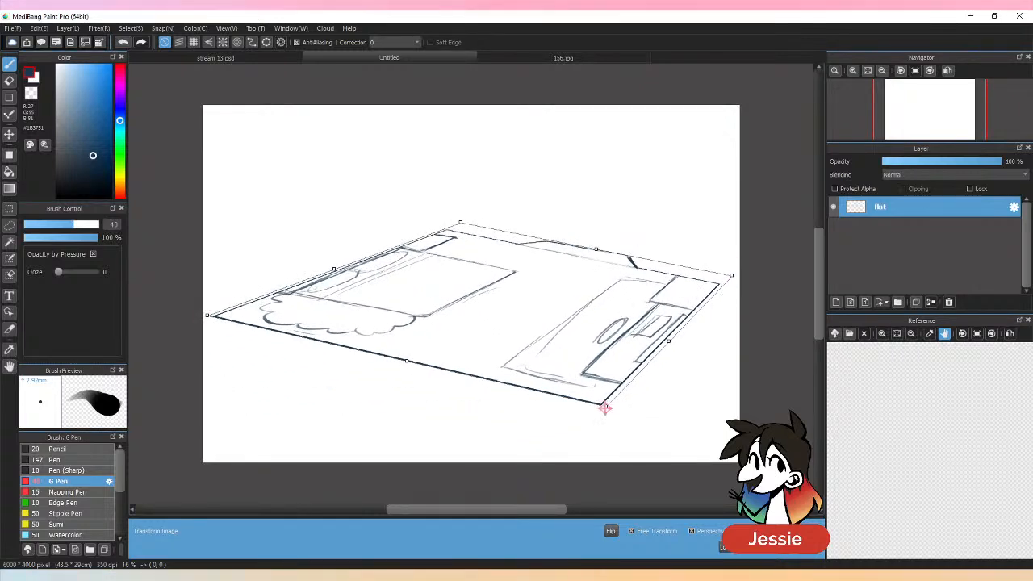
pyautogui.moveTo(605, 408); pyautogui.dragTo(542, 415)
pyautogui.moveTo(461, 224); pyautogui.dragTo(466, 257)
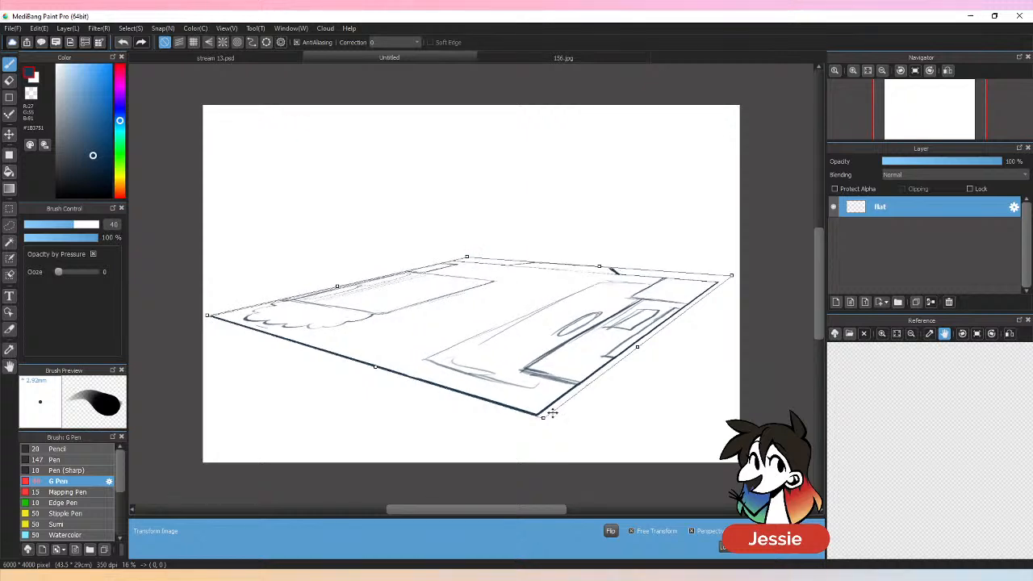
# Step: Pull the floor plane's near, left and right corners outward beyond the canvas edges
pyautogui.moveTo(553, 413); pyautogui.dragTo(519, 452)
pyautogui.moveTo(730, 276); pyautogui.dragTo(784, 327)
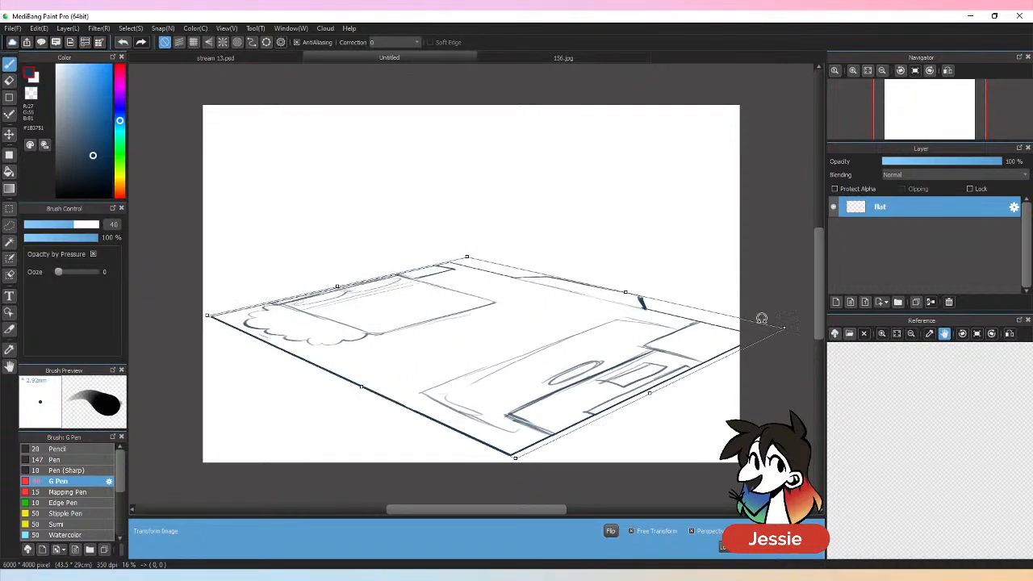
pyautogui.moveTo(207, 315); pyautogui.dragTo(168, 297)
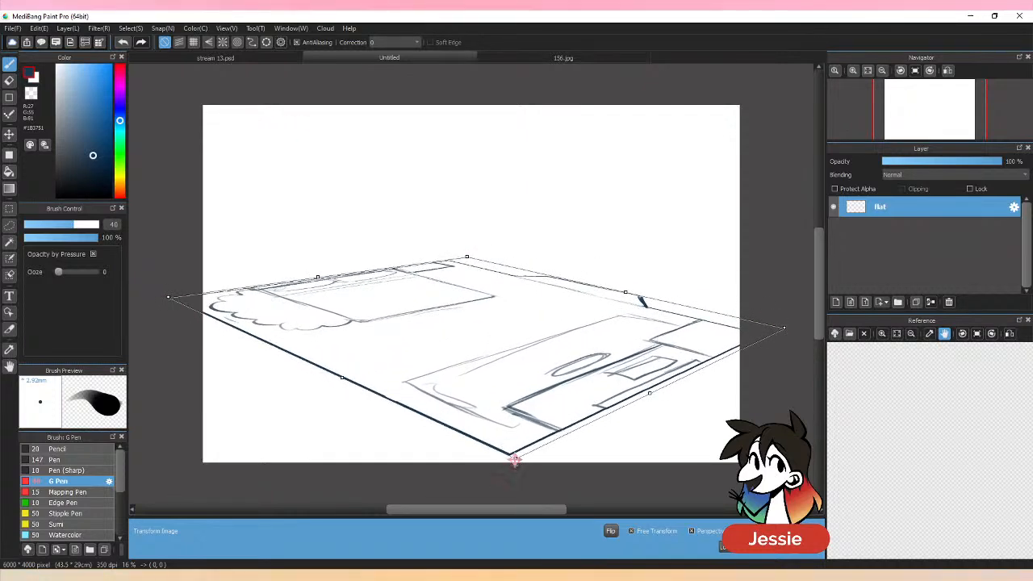
pyautogui.moveTo(515, 459); pyautogui.dragTo(479, 502)
pyautogui.moveTo(784, 328); pyautogui.dragTo(847, 349)
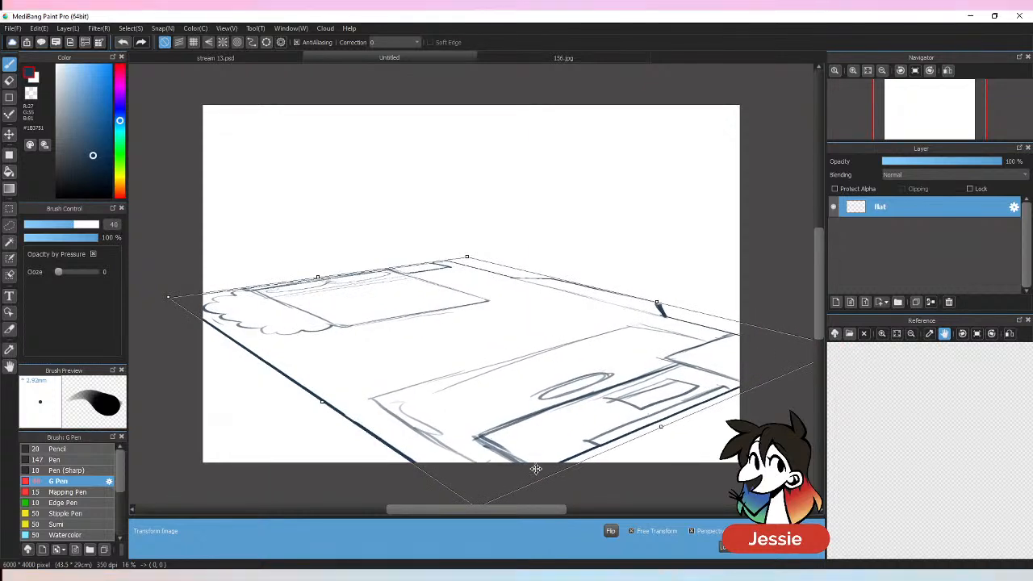
# Step: Stretch the floor plane's near and right corners farther off the canvas and flatten its far edge
pyautogui.hotkey('ctrl', '-')
pyautogui.hotkey('ctrl', '-')
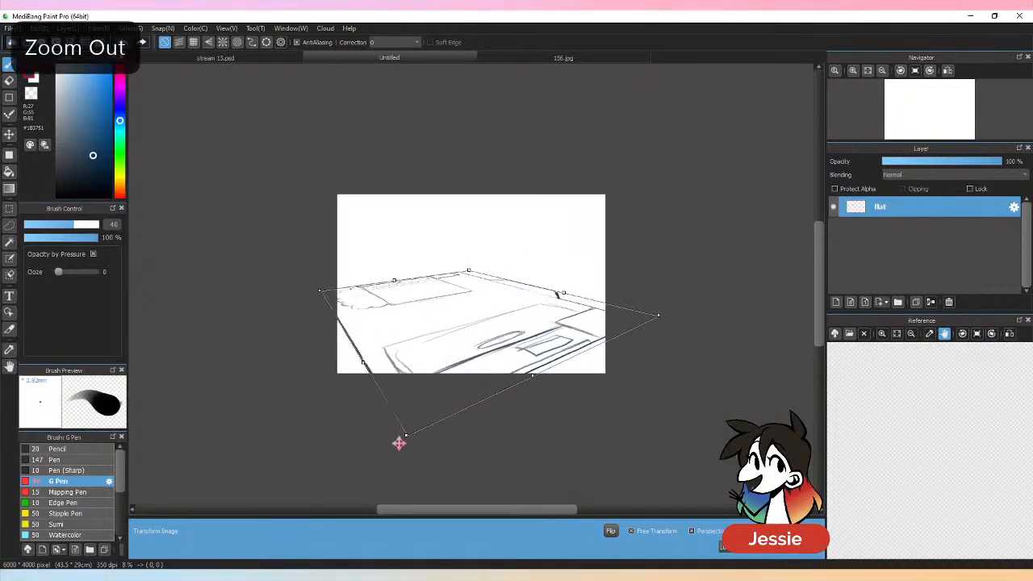
pyautogui.moveTo(399, 443); pyautogui.dragTo(376, 458)
pyautogui.moveTo(469, 271); pyautogui.dragTo(490, 263)
pyautogui.moveTo(651, 315)
pyautogui.mouseDown()
pyautogui.moveTo(698, 367)
pyautogui.moveTo(719, 357)
pyautogui.mouseUp()
pyautogui.moveTo(491, 263); pyautogui.dragTo(495, 282)
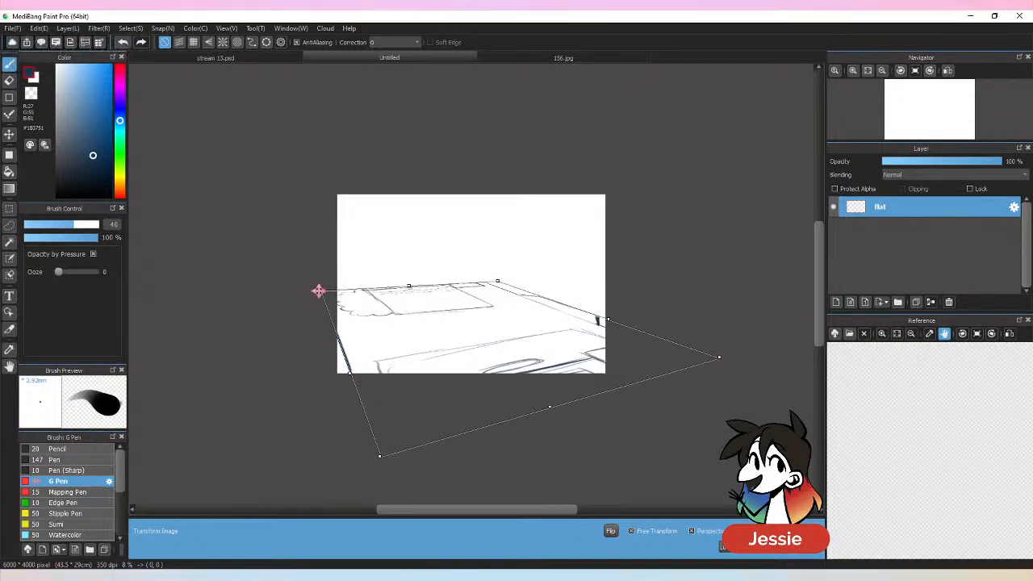
pyautogui.moveTo(319, 291); pyautogui.dragTo(316, 303)
pyautogui.moveTo(375, 458); pyautogui.dragTo(361, 458)
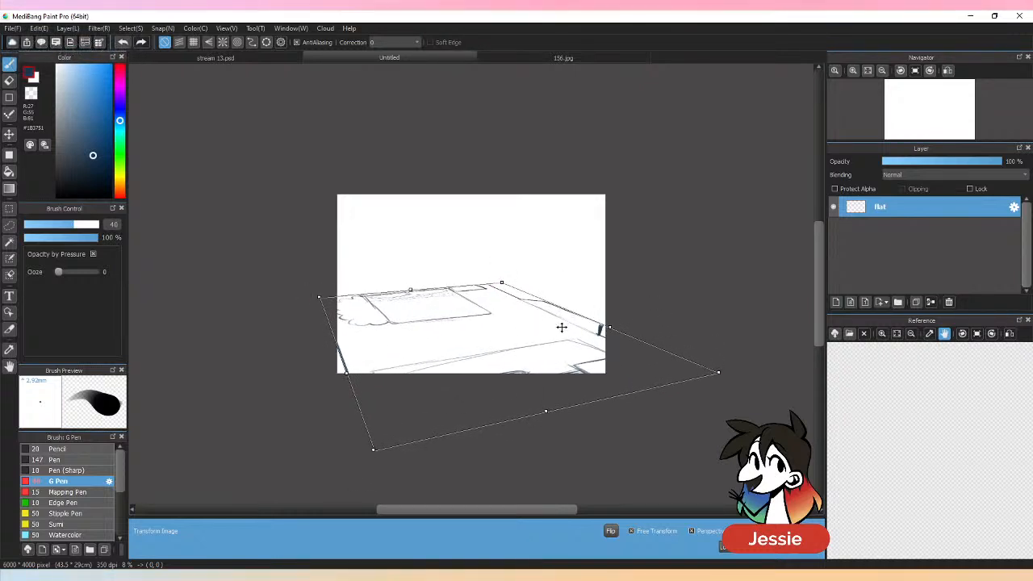
# Step: Shift the floor plane lower, fine-tune its four corners around the canvas and apply the transform
pyautogui.moveTo(562, 327); pyautogui.dragTo(565, 341)
pyautogui.moveTo(506, 296); pyautogui.dragTo(513, 302)
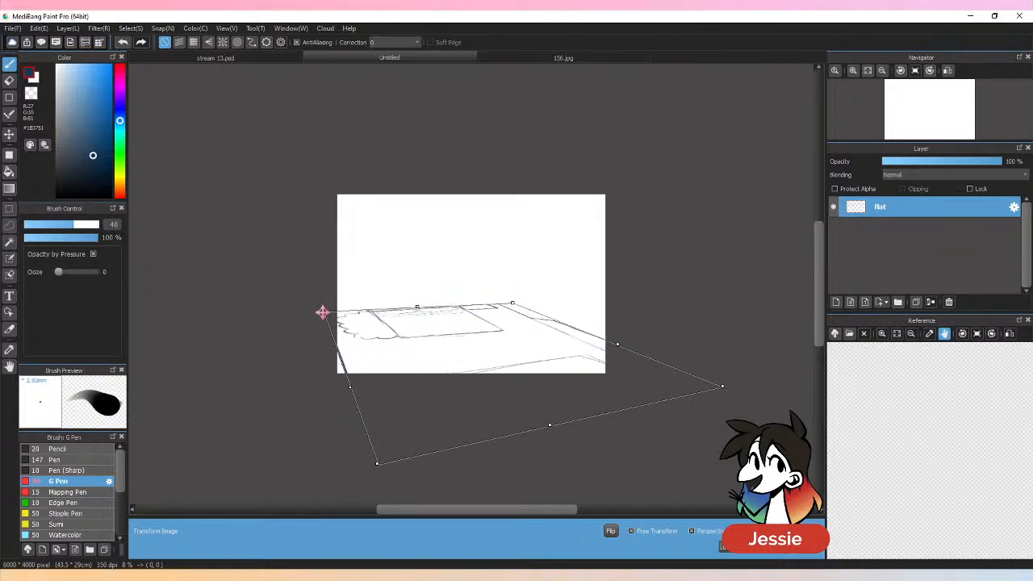
pyautogui.moveTo(322, 313); pyautogui.dragTo(321, 306)
pyautogui.moveTo(723, 386); pyautogui.dragTo(684, 362)
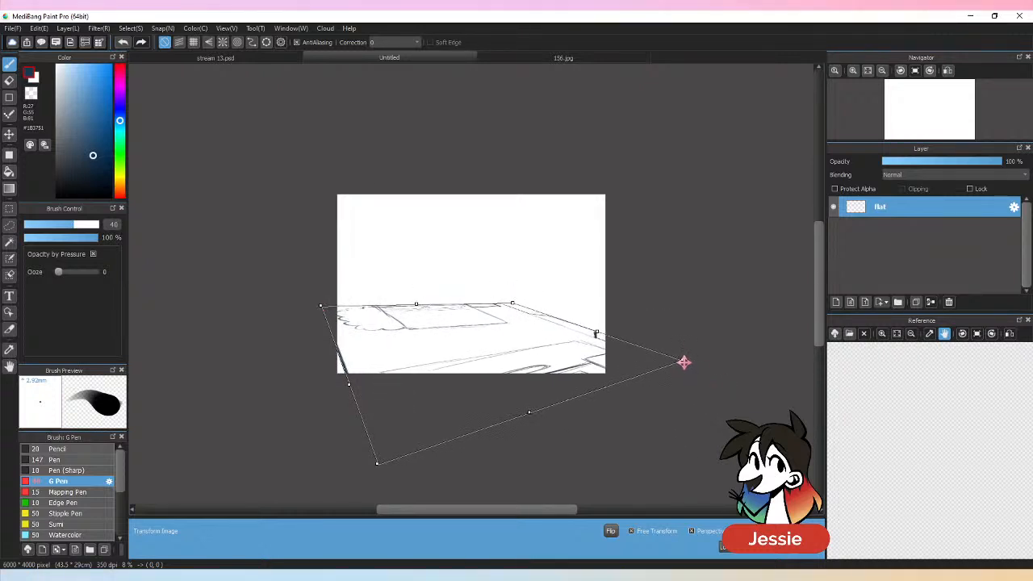
pyautogui.moveTo(377, 463); pyautogui.dragTo(376, 444)
pyautogui.moveTo(322, 307); pyautogui.dragTo(312, 313)
pyautogui.moveTo(517, 304); pyautogui.dragTo(516, 302)
pyautogui.moveTo(309, 317); pyautogui.dragTo(310, 313)
pyautogui.moveTo(382, 443); pyautogui.dragTo(385, 428)
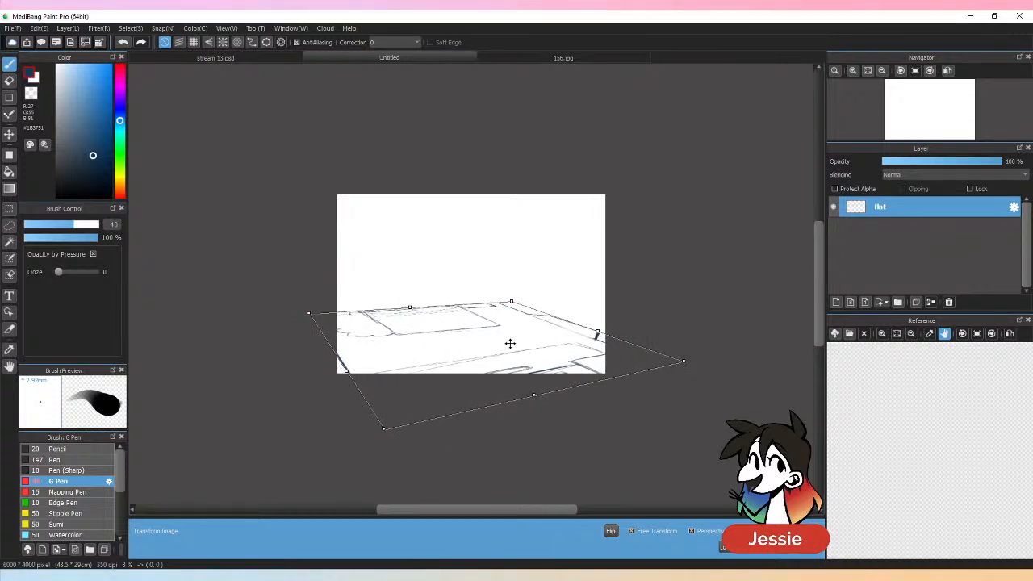
pyautogui.hotkey('ctrl', '+')
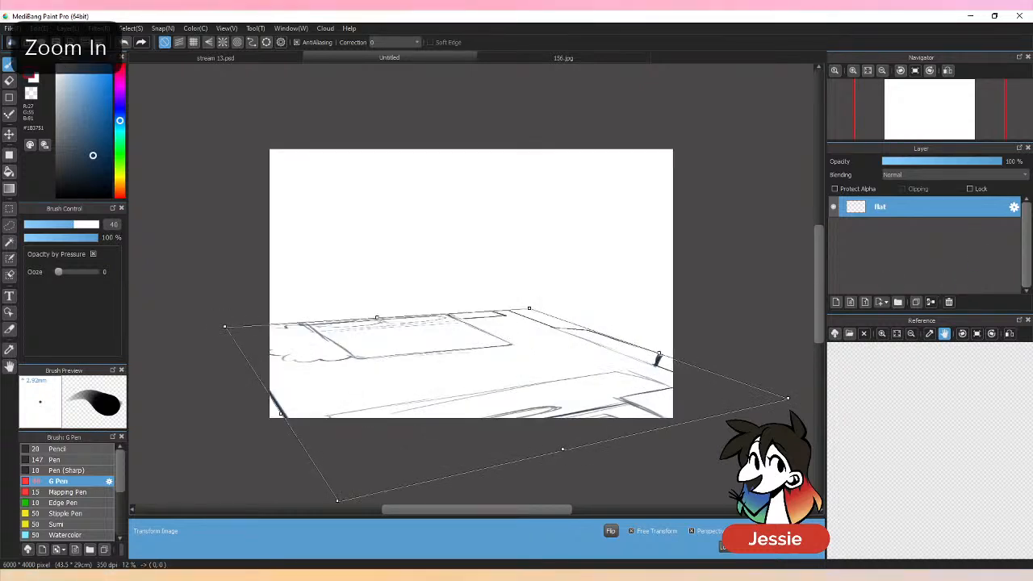
pyautogui.press('Return')
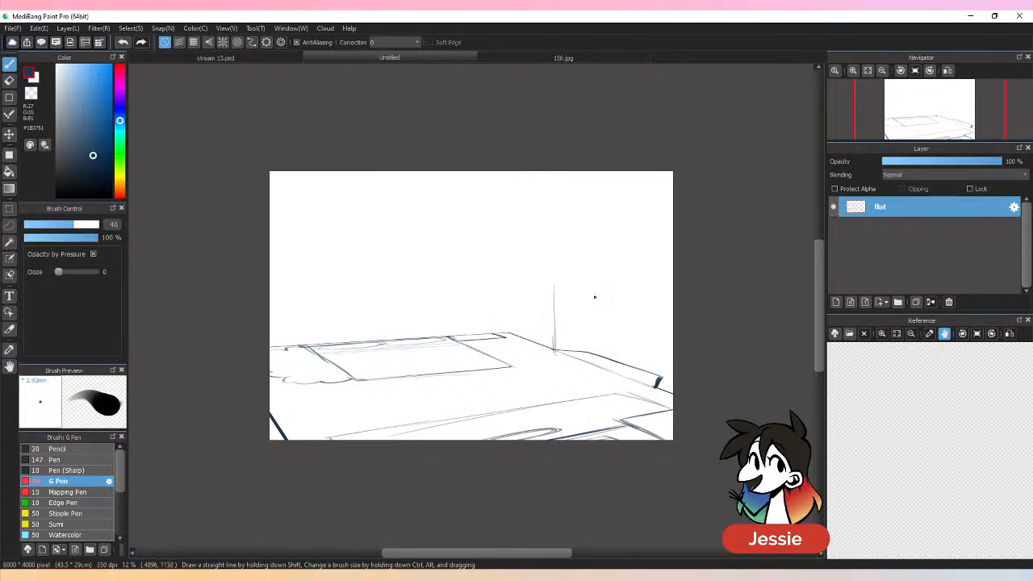
pyautogui.hotkey('ctrl', 'z')
pyautogui.press('shift')
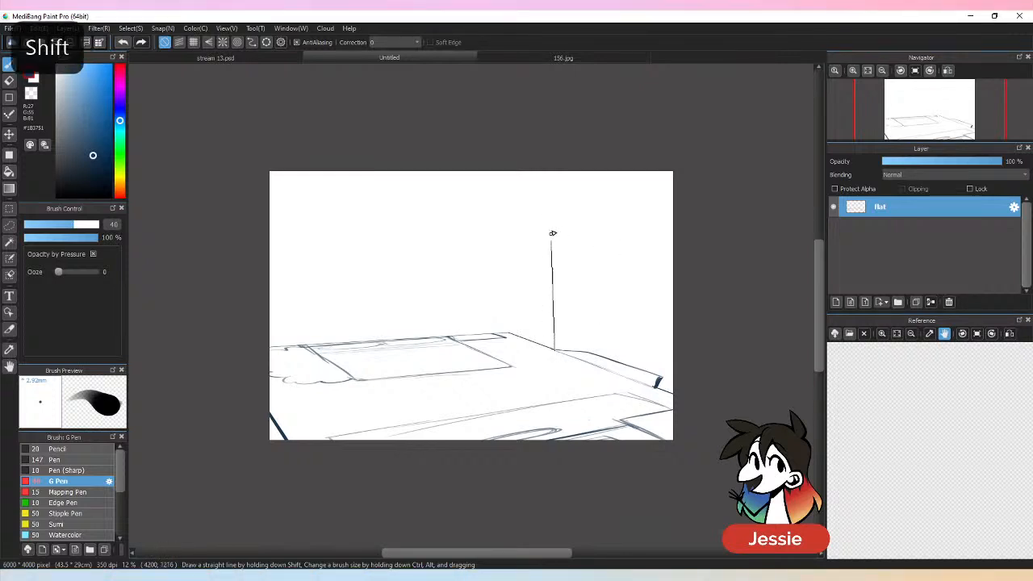
pyautogui.keyDown('shift'); pyautogui.click(557, 212); pyautogui.keyUp('shift')
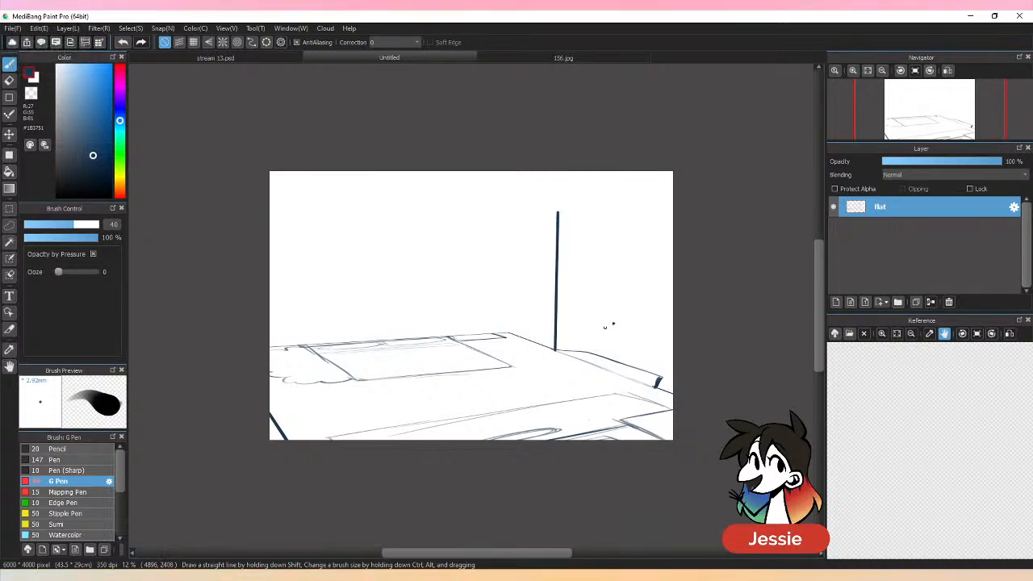
pyautogui.hotkey('ctrl', 'z')
# Step: Set the brush size to 20 and draw straight vertical lines up from the window bay's floor corners
pyautogui.moveTo(72, 225); pyautogui.dragTo(54, 224)
pyautogui.press('shift')
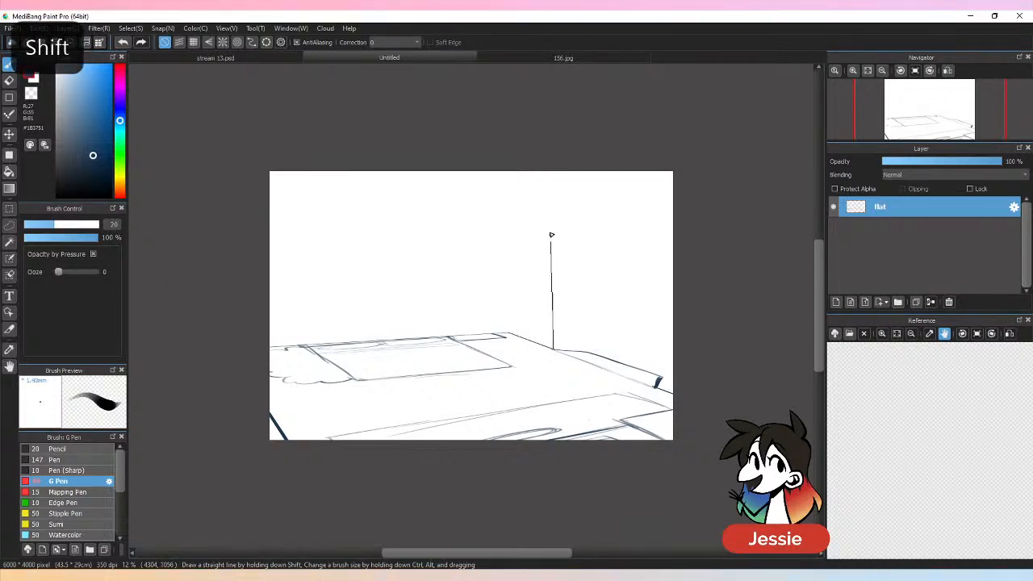
pyautogui.keyDown('shift'); pyautogui.click(554, 211); pyautogui.keyUp('shift')
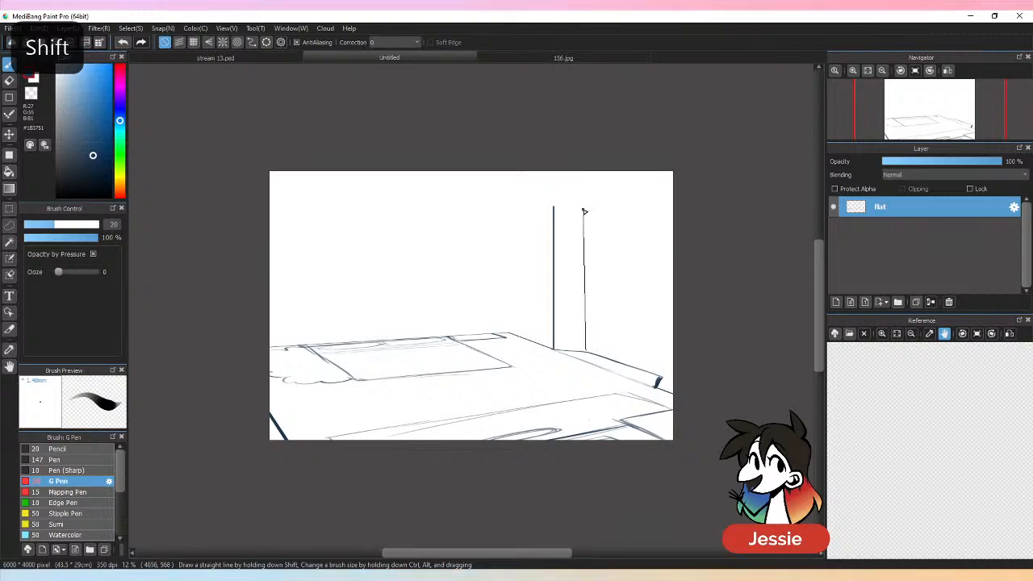
pyautogui.keyDown('shift'); pyautogui.click(584, 211); pyautogui.keyUp('shift')
pyautogui.moveTo(654, 386); pyautogui.dragTo(655, 203)
# Step: Sketch the ceiling edges linking the window bay's verticals and erase the thick mark at its near floor corner
pyautogui.moveTo(554, 206); pyautogui.dragTo(662, 209)
pyautogui.moveTo(551, 205); pyautogui.dragTo(677, 194)
pyautogui.hotkey('ctrl', 'z')
pyautogui.press('e')
pyautogui.moveTo(658, 373); pyautogui.dragTo(657, 385)
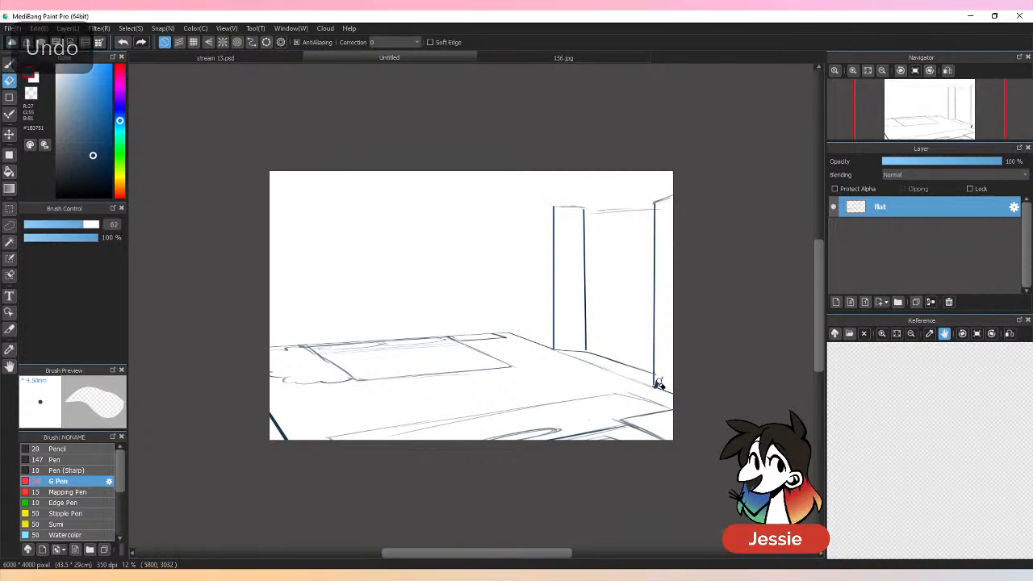
pyautogui.press('b')
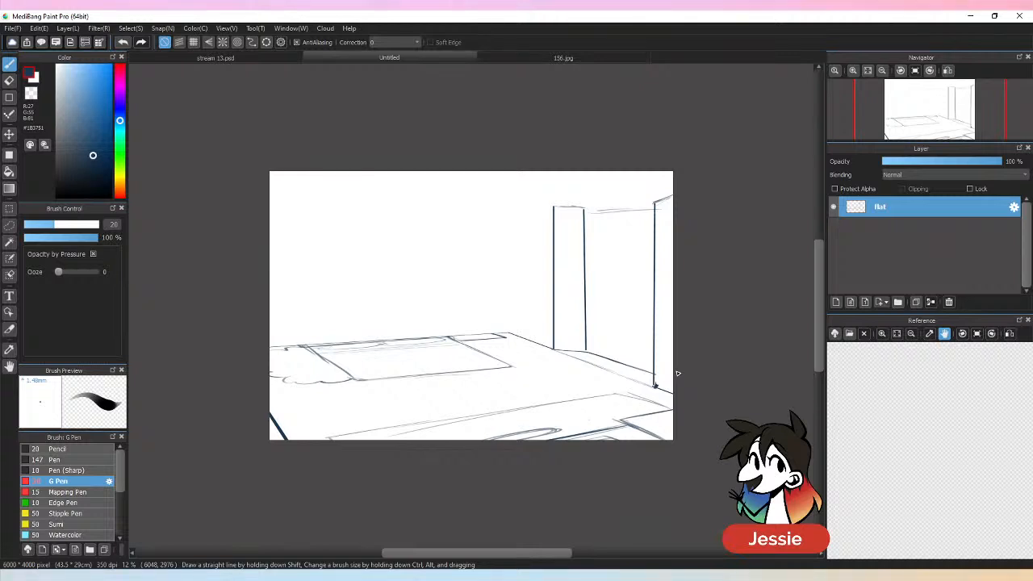
# Step: Draw the vertical line at the room's far corner and a straight ceiling line along the bed wall
pyautogui.click(508, 332)
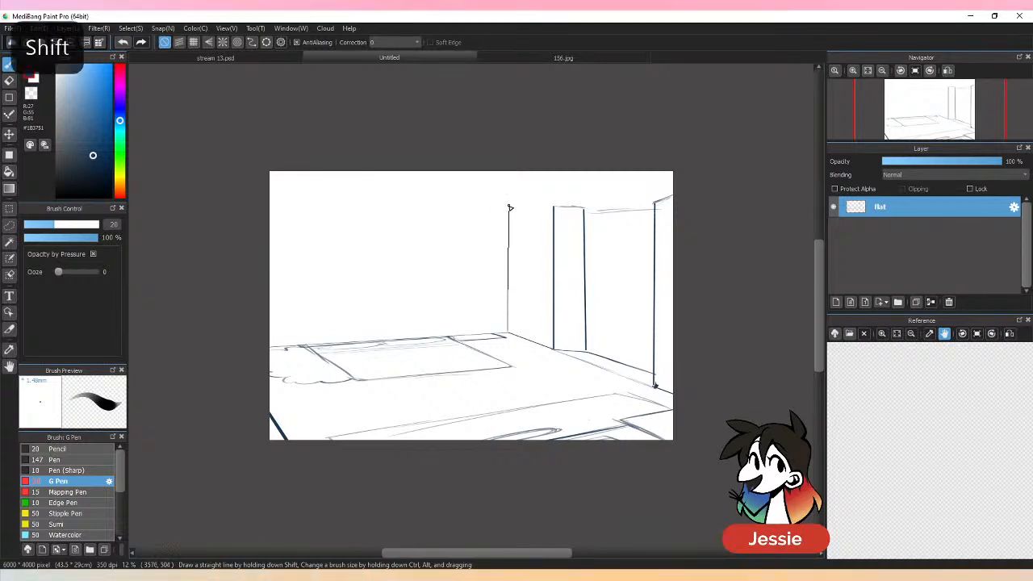
pyautogui.keyDown('shift'); pyautogui.click(509, 207); pyautogui.keyUp('shift')
pyautogui.moveTo(513, 206); pyautogui.dragTo(550, 205)
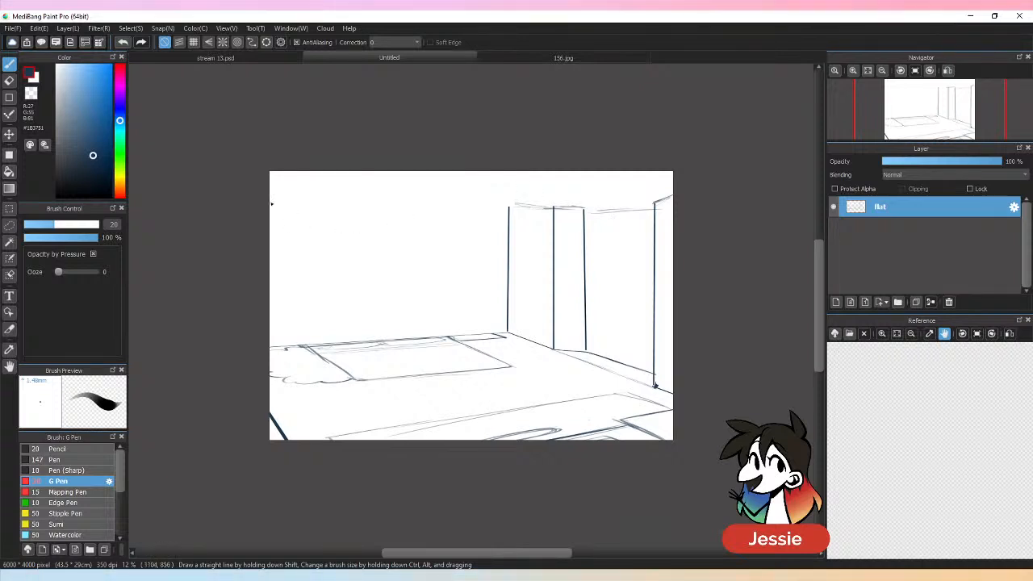
pyautogui.keyDown('shift'); pyautogui.click(270, 194); pyautogui.keyUp('shift')
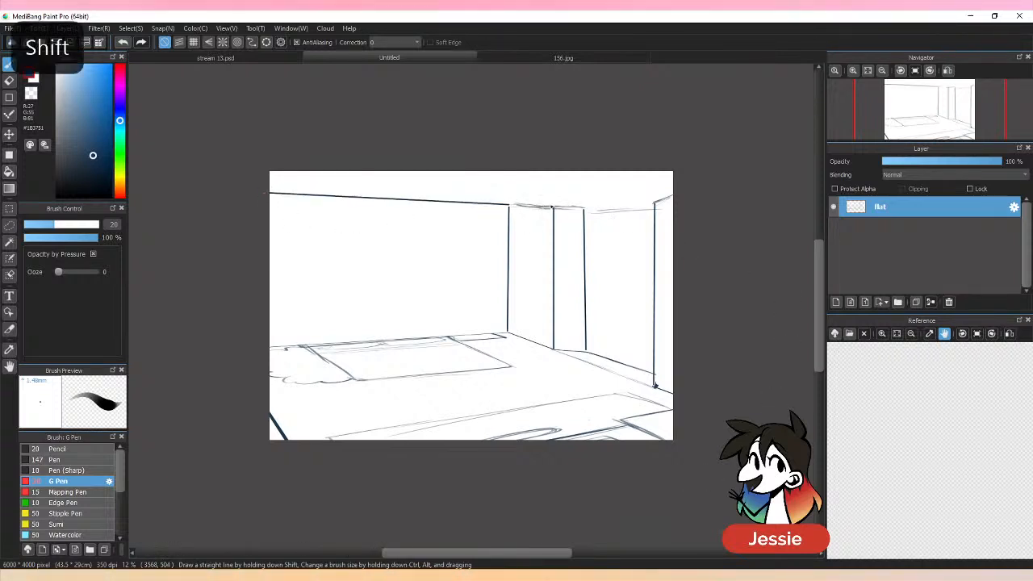
# Step: Rework the window bay's ceiling line with angled edges and erase the surplus strokes
pyautogui.moveTo(555, 208); pyautogui.dragTo(654, 210)
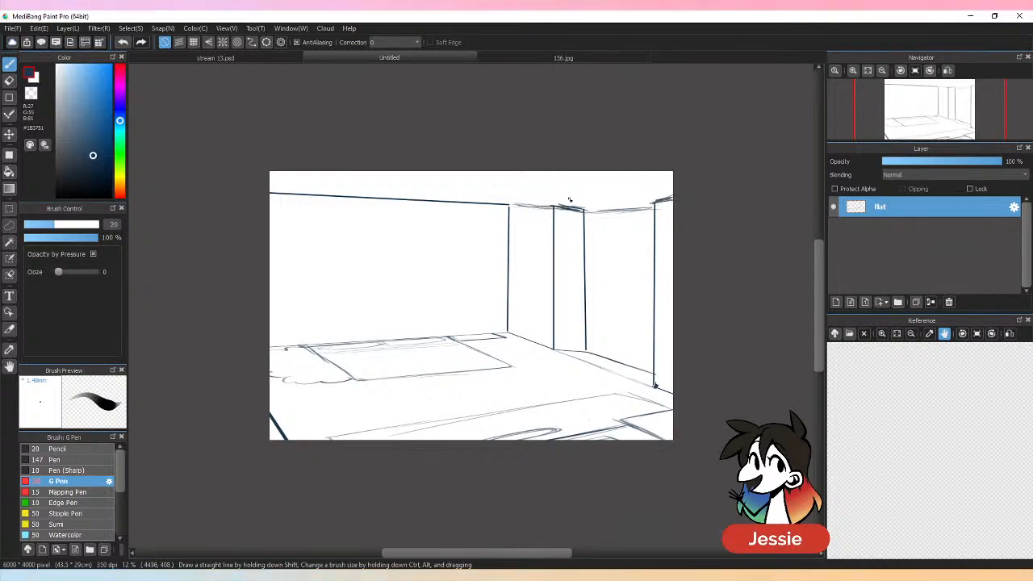
pyautogui.press('e')
pyautogui.moveTo(560, 202)
pyautogui.mouseDown()
pyautogui.moveTo(585, 213)
pyautogui.moveTo(575, 208)
pyautogui.mouseUp()
pyautogui.press('b')
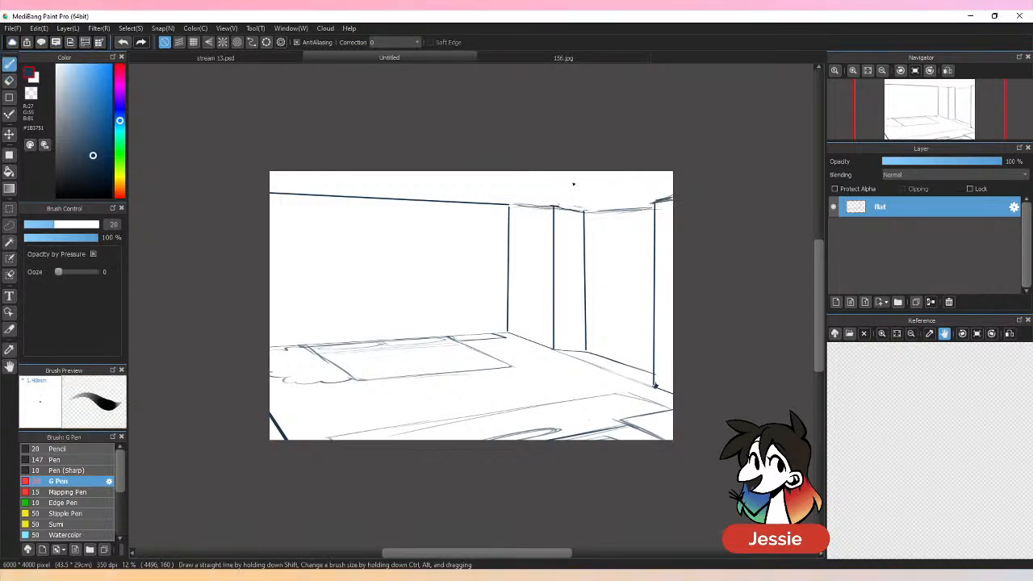
pyautogui.moveTo(510, 206)
pyautogui.mouseDown()
pyautogui.moveTo(658, 204)
pyautogui.moveTo(703, 179)
pyautogui.moveTo(665, 208)
pyautogui.moveTo(670, 198)
pyautogui.mouseUp()
pyautogui.press('e')
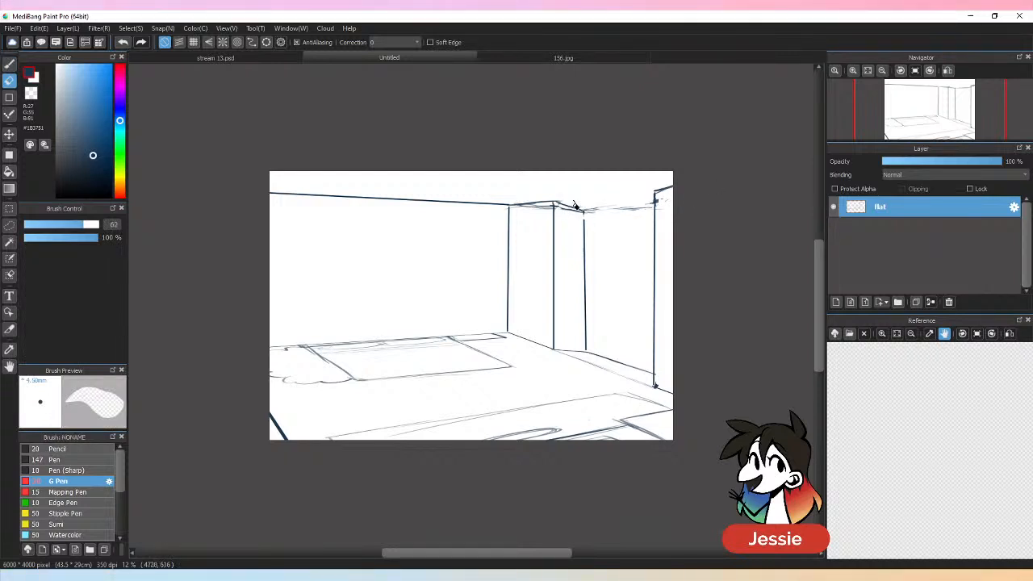
# Step: Sketch a window seat's edge and a window frame inside the bay
pyautogui.press('b')
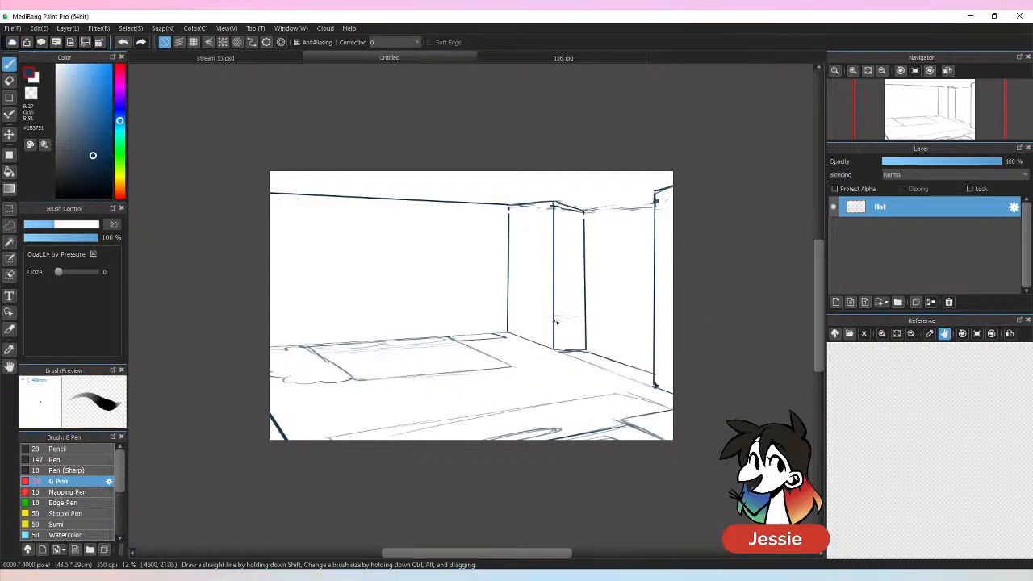
pyautogui.moveTo(593, 321); pyautogui.dragTo(643, 332)
pyautogui.moveTo(590, 223)
pyautogui.mouseDown()
pyautogui.moveTo(588, 309)
pyautogui.moveTo(633, 218)
pyautogui.mouseUp()
pyautogui.moveTo(589, 293); pyautogui.dragTo(590, 228)
pyautogui.moveTo(588, 234); pyautogui.dragTo(646, 224)
# Step: Sketch rounded cushions at both ends of the window seat in the bay
pyautogui.moveTo(561, 317)
pyautogui.mouseDown()
pyautogui.moveTo(557, 306)
pyautogui.moveTo(578, 308)
pyautogui.moveTo(655, 352)
pyautogui.mouseUp()
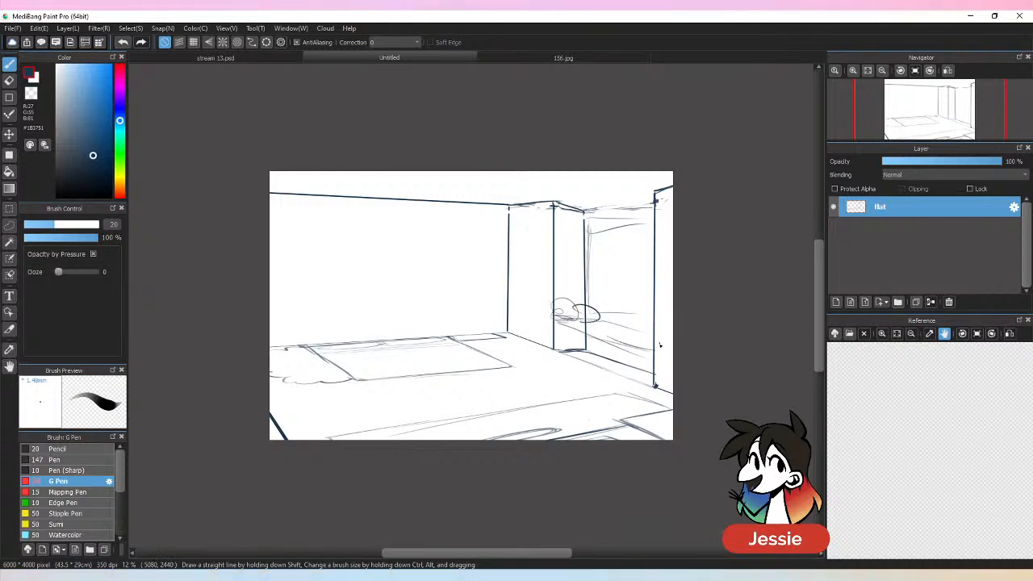
pyautogui.moveTo(652, 308); pyautogui.dragTo(638, 347)
pyautogui.moveTo(637, 348); pyautogui.dragTo(651, 351)
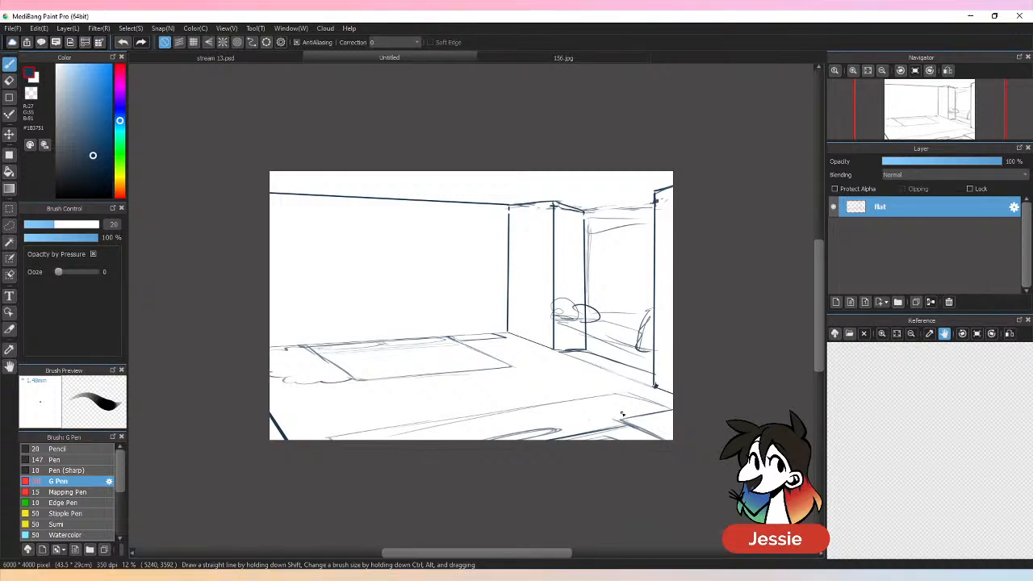
pyautogui.hotkey('ctrl', '-')
pyautogui.hotkey('ctrl', '+')
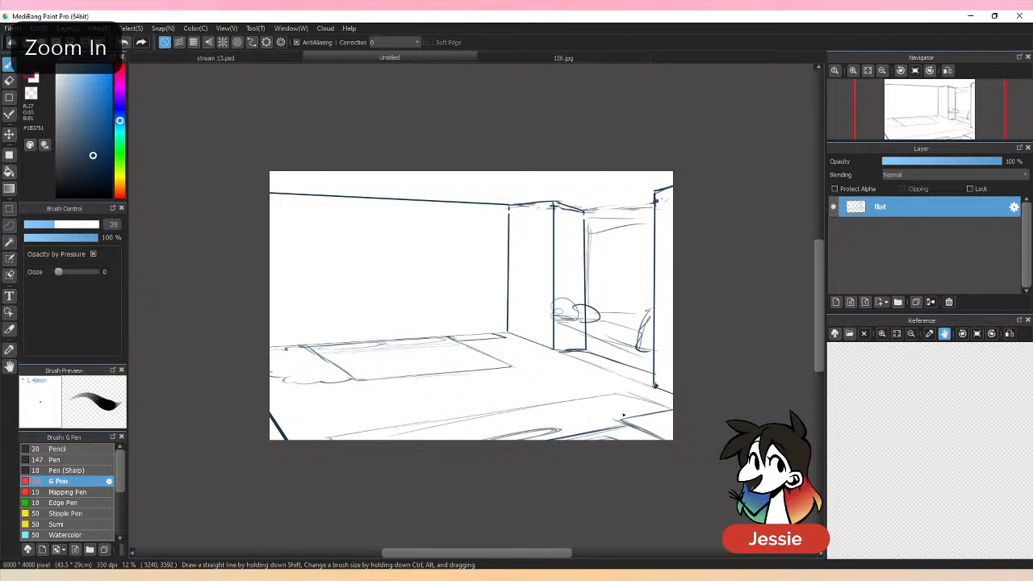
# Step: Erase the bay's lower lines, then redraw the window seat edge, floor line and the ceiling line above the window
pyautogui.press('e')
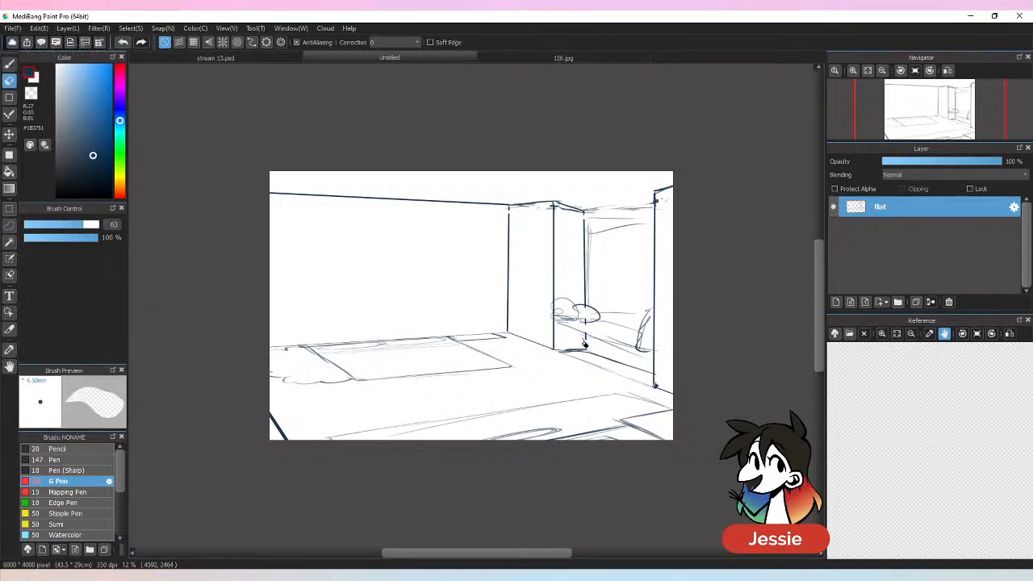
pyautogui.moveTo(585, 345)
pyautogui.mouseDown()
pyautogui.moveTo(633, 362)
pyautogui.moveTo(622, 363)
pyautogui.moveTo(623, 343)
pyautogui.moveTo(651, 372)
pyautogui.mouseUp()
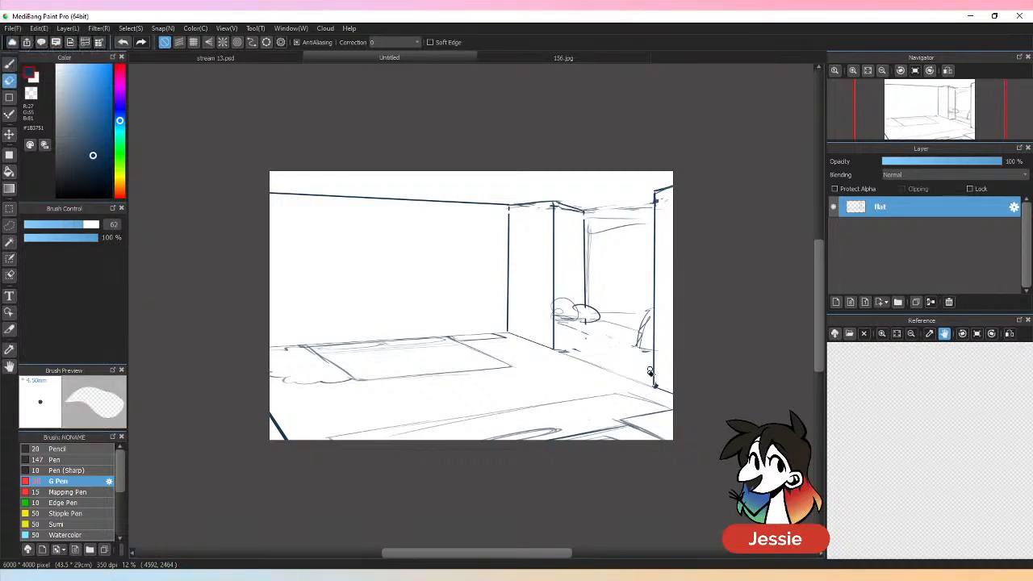
pyautogui.press('p')
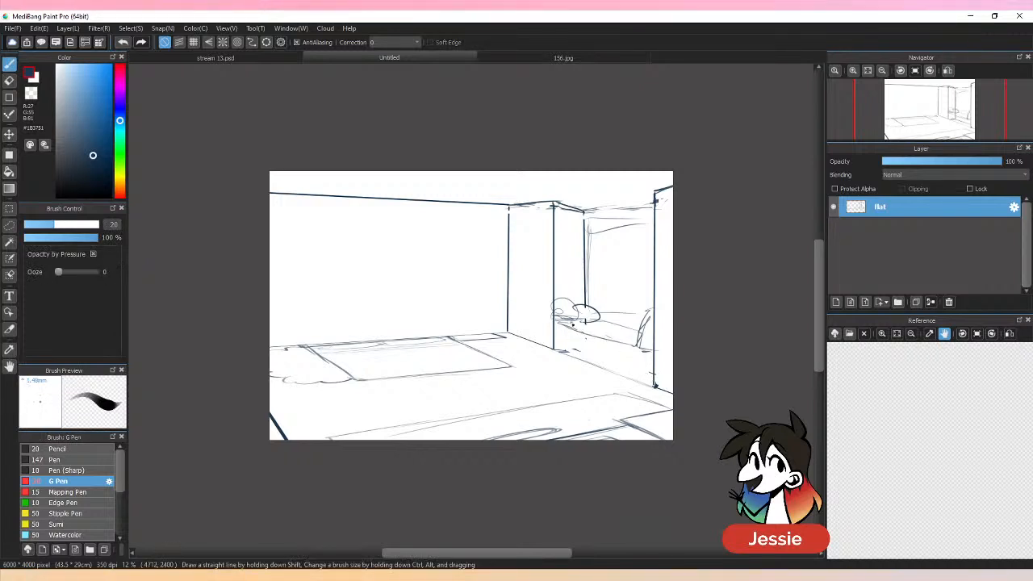
pyautogui.moveTo(570, 322); pyautogui.dragTo(647, 352)
pyautogui.moveTo(554, 349); pyautogui.dragTo(644, 370)
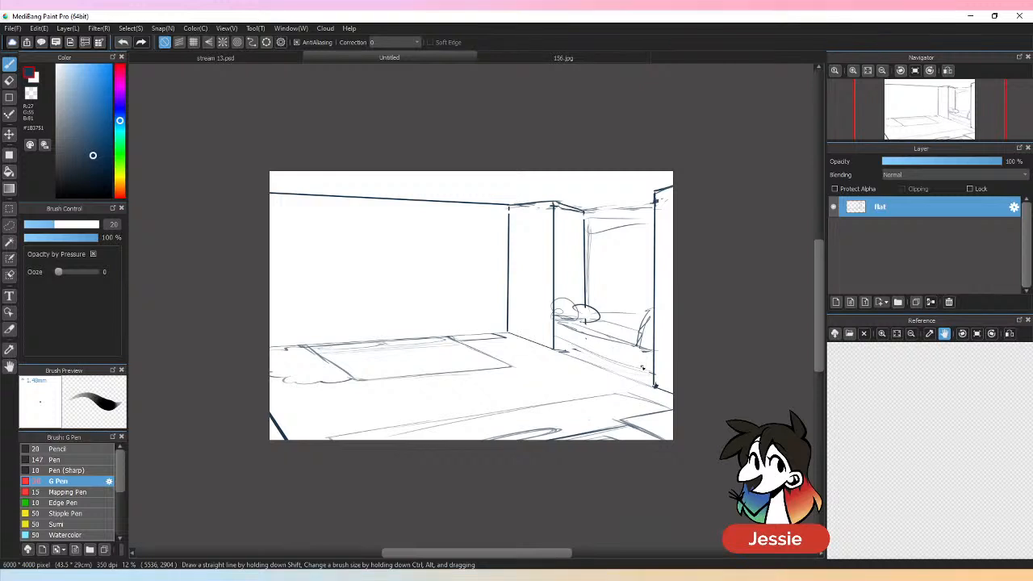
pyautogui.moveTo(584, 213); pyautogui.dragTo(656, 202)
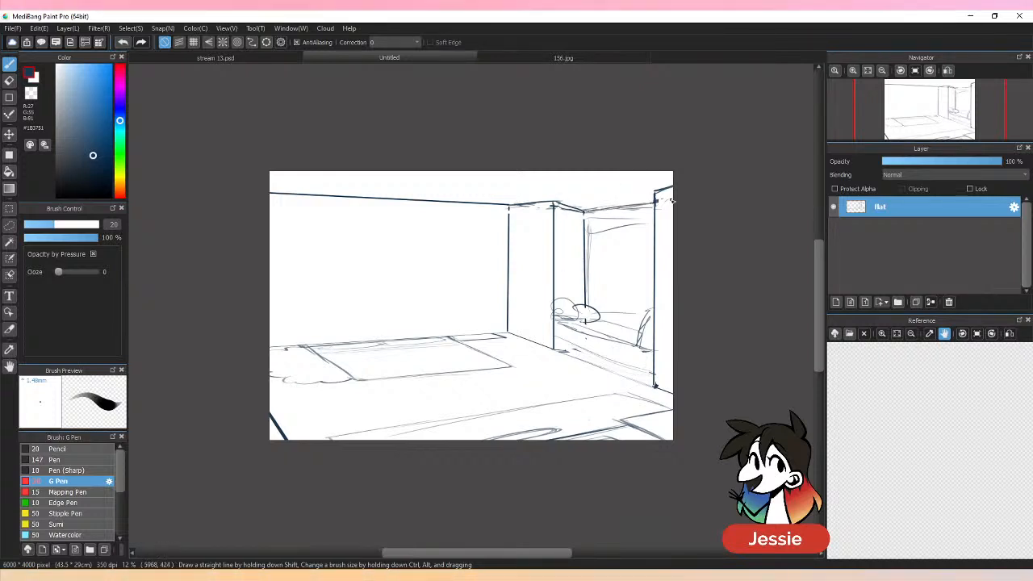
# Step: Sketch a headboard with side posts, a curved arched top and a mattress-height rail against the bed wall, using 156.jpg as reference
pyautogui.moveTo(303, 317); pyautogui.dragTo(304, 342)
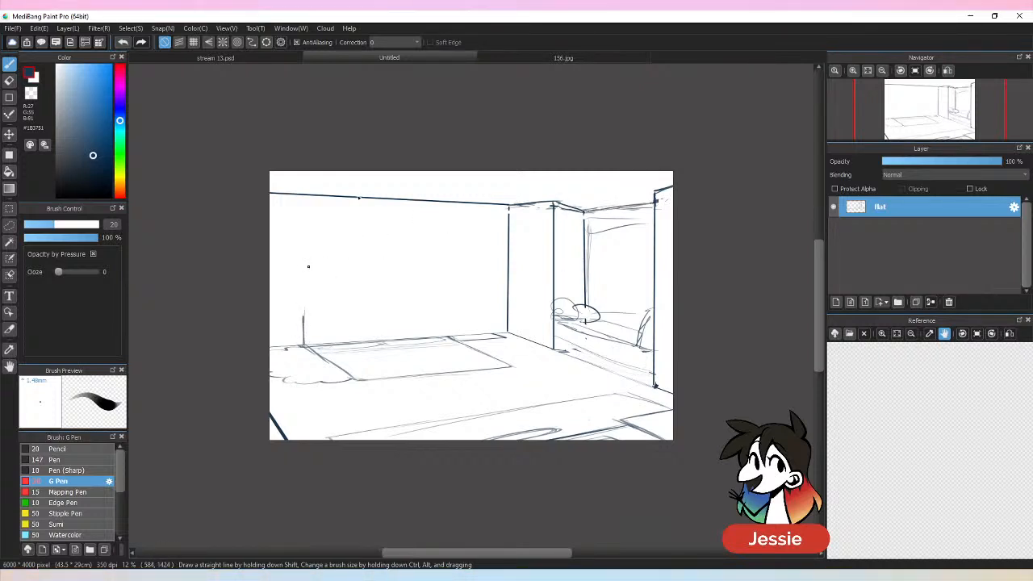
pyautogui.moveTo(338, 306); pyautogui.dragTo(379, 307)
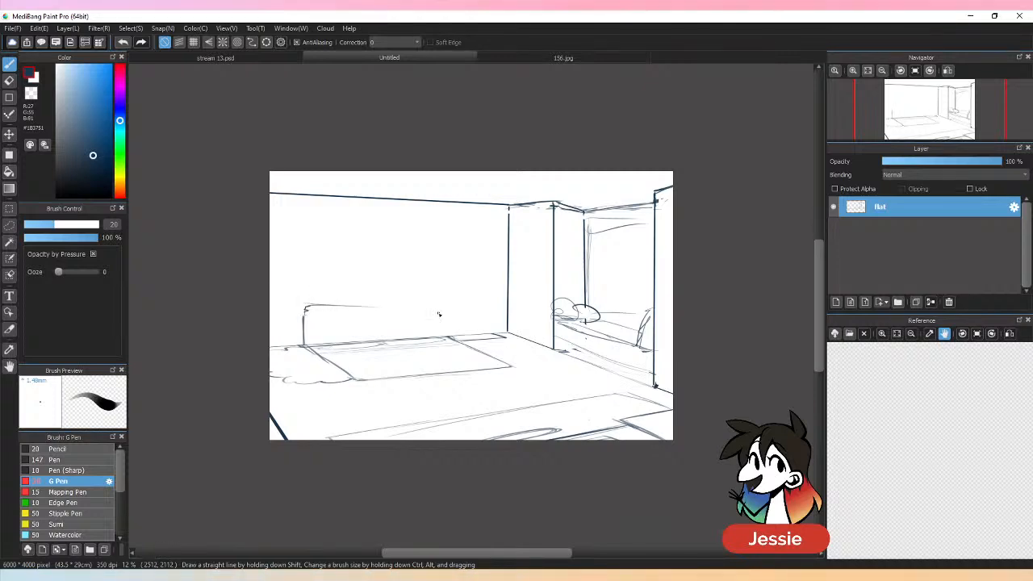
pyautogui.click(612, 58)
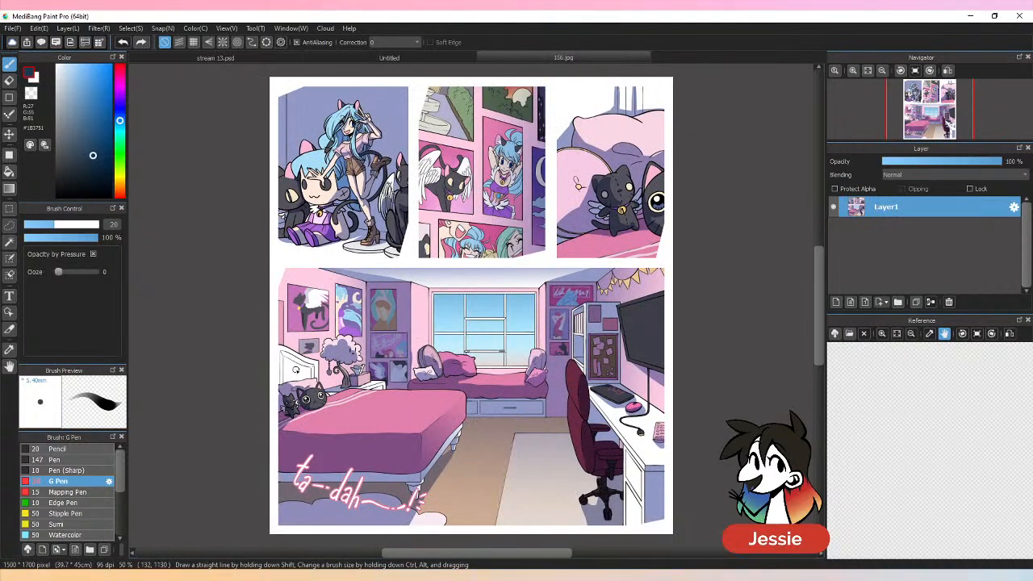
pyautogui.click(429, 59)
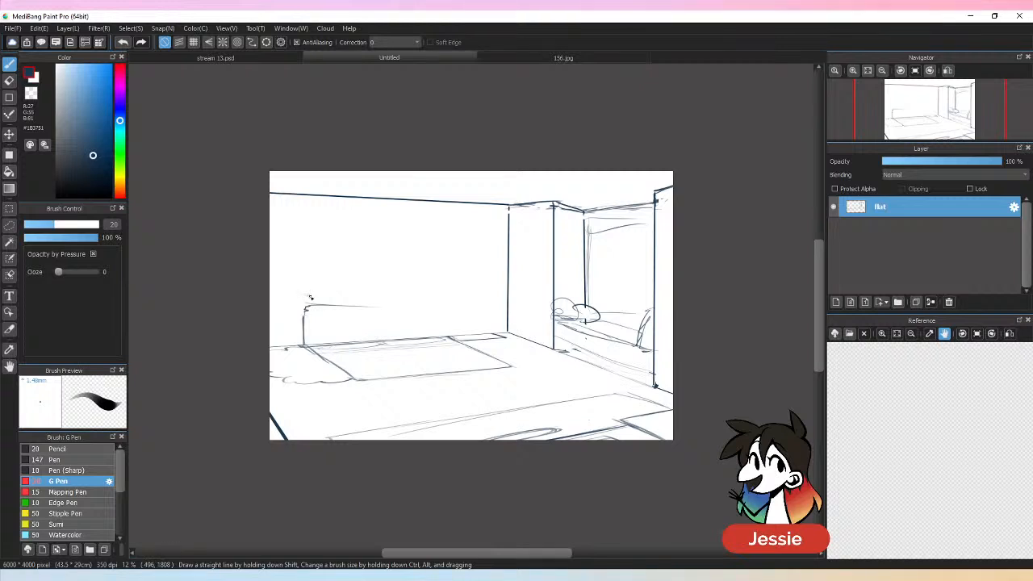
pyautogui.moveTo(304, 295)
pyautogui.mouseDown()
pyautogui.moveTo(423, 302)
pyautogui.moveTo(448, 336)
pyautogui.mouseUp()
pyautogui.moveTo(441, 298); pyautogui.dragTo(448, 331)
pyautogui.moveTo(302, 305)
pyautogui.mouseDown()
pyautogui.moveTo(307, 258)
pyautogui.moveTo(385, 243)
pyautogui.moveTo(440, 272)
pyautogui.moveTo(358, 298)
pyautogui.moveTo(441, 300)
pyautogui.mouseUp()
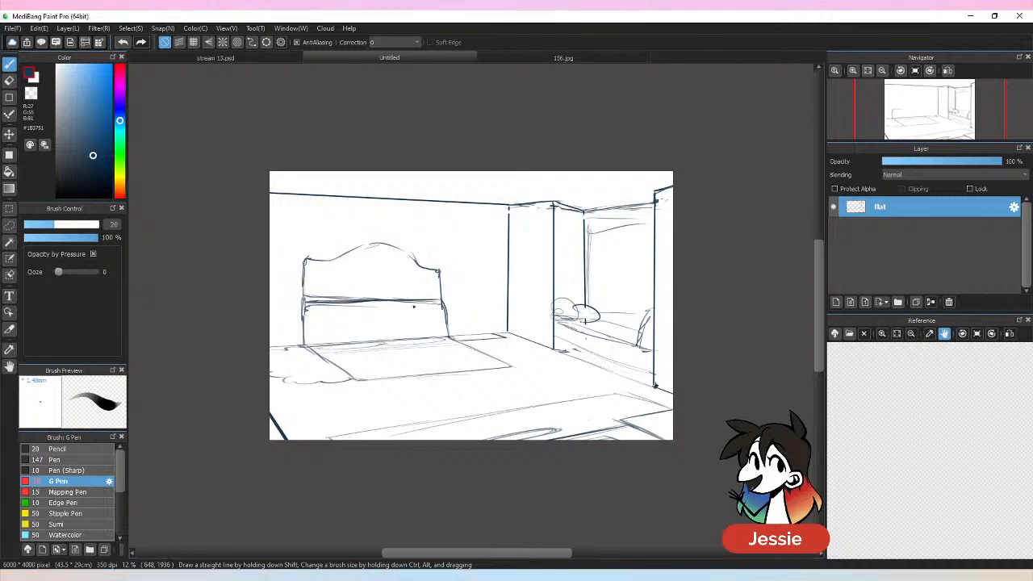
# Step: Build the mattress block up from the bed's floor outline with its top edges and front vertical corners
pyautogui.moveTo(310, 306)
pyautogui.mouseDown()
pyautogui.moveTo(369, 331)
pyautogui.moveTo(359, 372)
pyautogui.mouseUp()
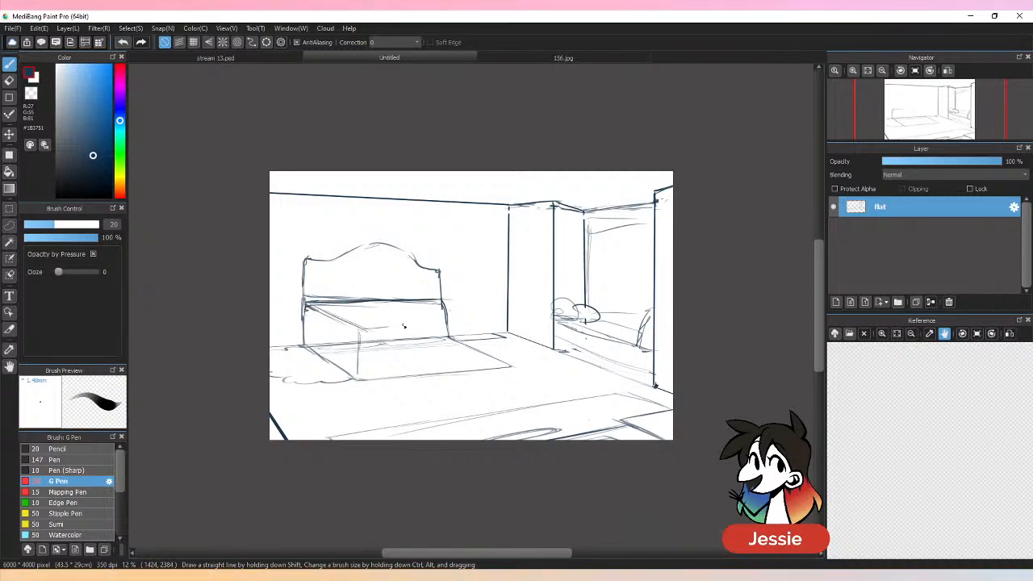
pyautogui.moveTo(370, 330)
pyautogui.mouseDown()
pyautogui.moveTo(500, 323)
pyautogui.moveTo(509, 366)
pyautogui.mouseUp()
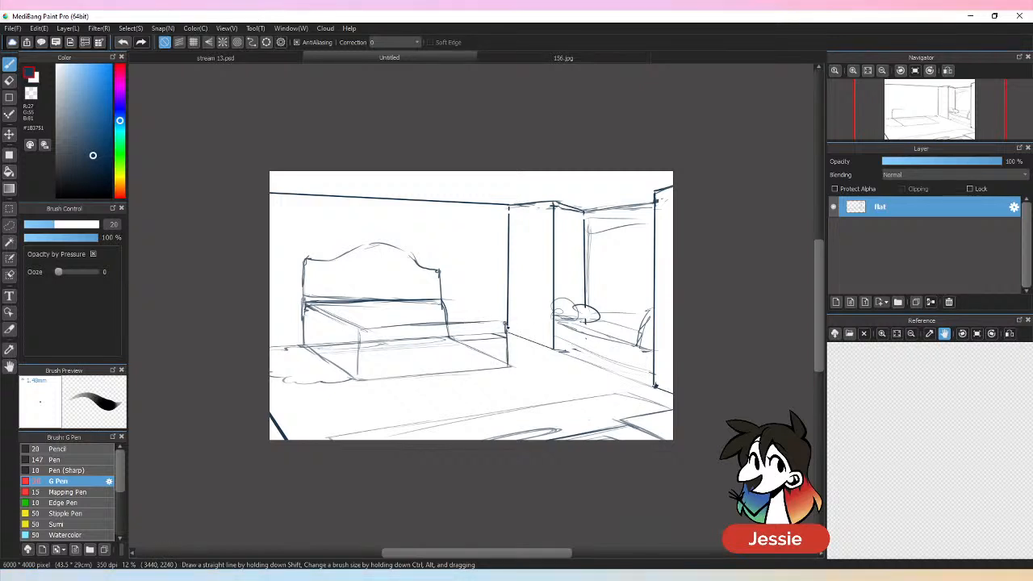
pyautogui.moveTo(511, 327); pyautogui.dragTo(512, 367)
pyautogui.moveTo(448, 300); pyautogui.dragTo(510, 322)
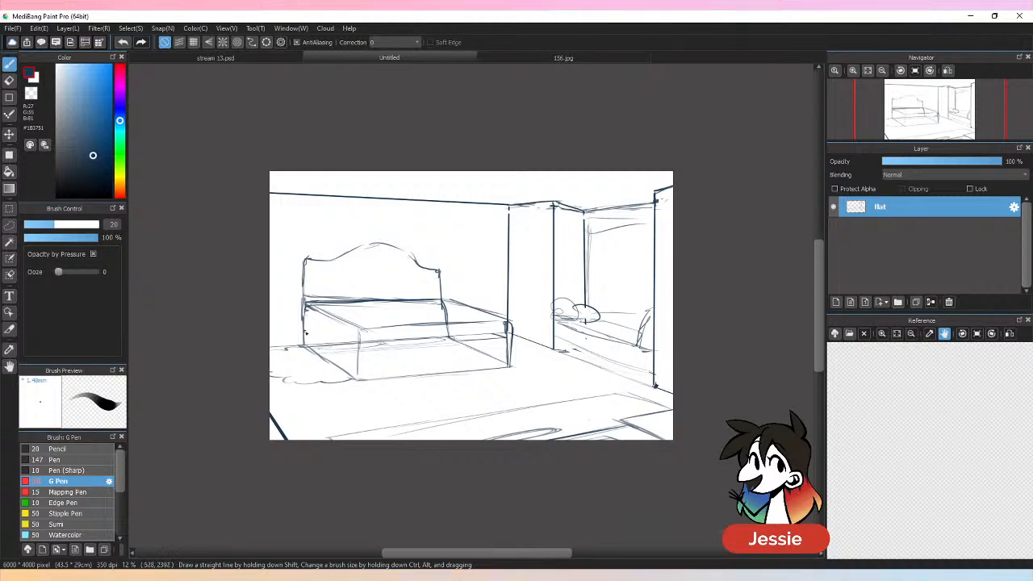
# Step: Add legs and a lower rail to the bed, thicken the headboard's top and posts, and sketch pillows
pyautogui.moveTo(372, 367)
pyautogui.mouseDown()
pyautogui.moveTo(500, 354)
pyautogui.moveTo(510, 370)
pyautogui.moveTo(363, 368)
pyautogui.mouseUp()
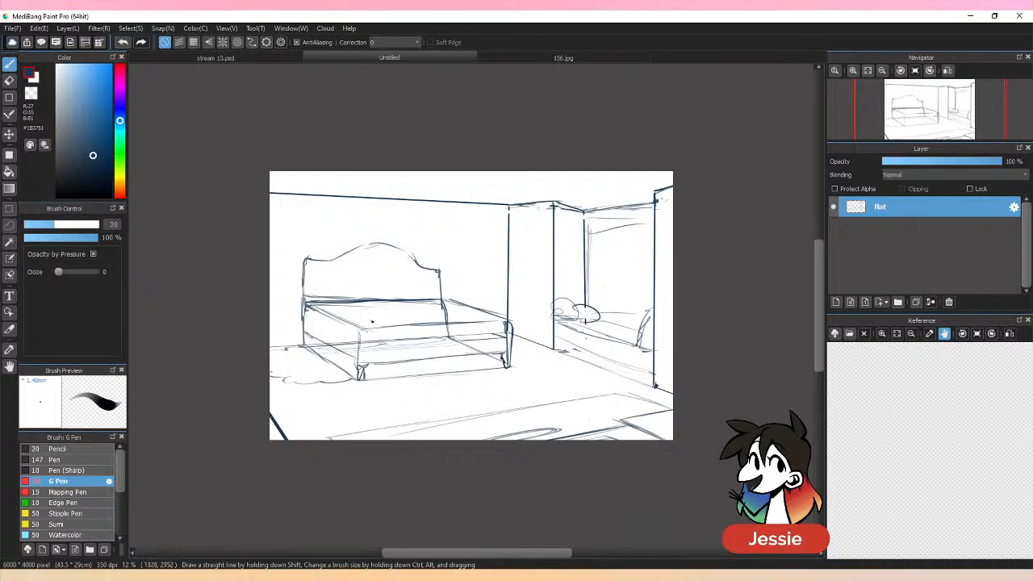
pyautogui.moveTo(305, 330); pyautogui.dragTo(309, 349)
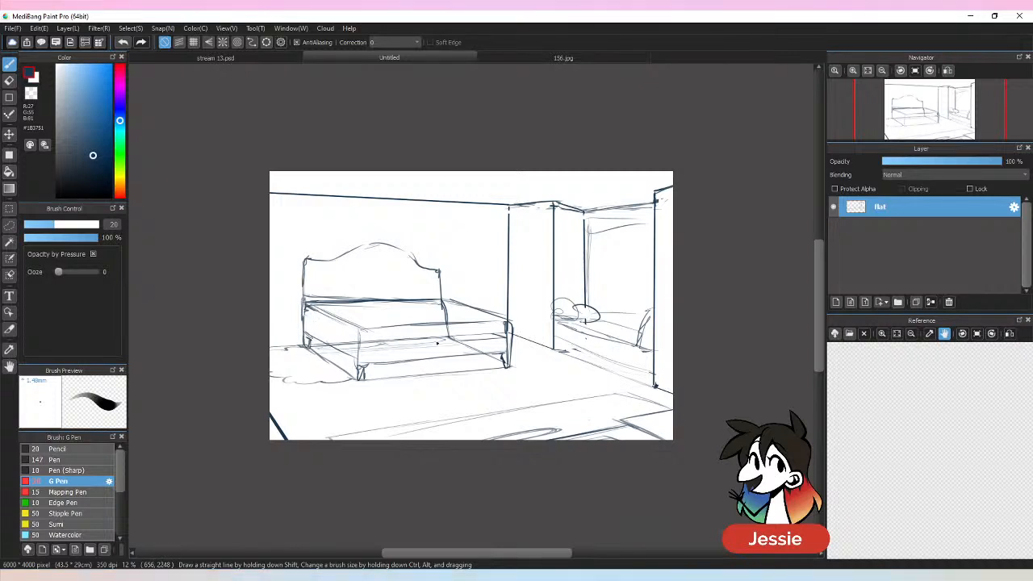
pyautogui.moveTo(388, 366); pyautogui.dragTo(504, 354)
pyautogui.moveTo(437, 260)
pyautogui.mouseDown()
pyautogui.moveTo(441, 300)
pyautogui.moveTo(441, 265)
pyautogui.mouseUp()
pyautogui.moveTo(300, 265)
pyautogui.mouseDown()
pyautogui.moveTo(397, 247)
pyautogui.moveTo(440, 270)
pyautogui.mouseUp()
pyautogui.moveTo(331, 299)
pyautogui.mouseDown()
pyautogui.moveTo(394, 291)
pyautogui.moveTo(389, 307)
pyautogui.moveTo(420, 304)
pyautogui.mouseUp()
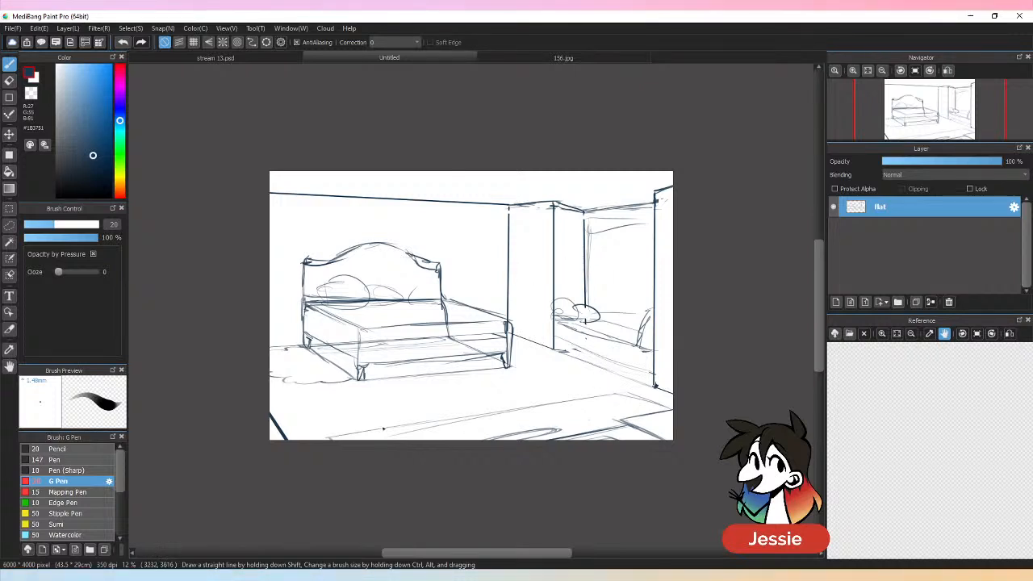
# Step: Draw a long desk edge across the foreground and a vertical line at the desk's far corner
pyautogui.moveTo(384, 428); pyautogui.dragTo(549, 401)
pyautogui.moveTo(624, 388); pyautogui.dragTo(624, 421)
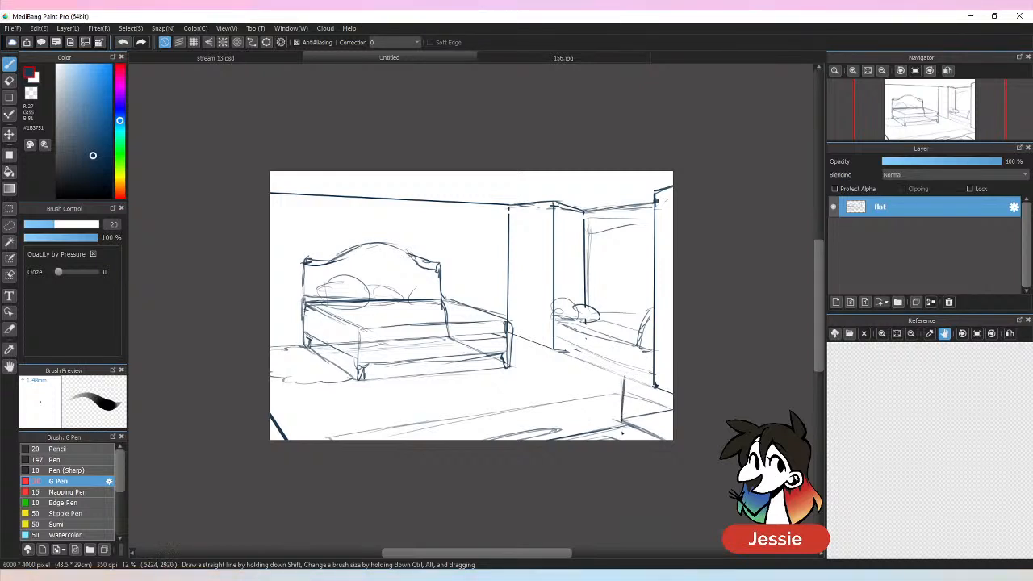
pyautogui.moveTo(606, 372); pyautogui.dragTo(273, 423)
pyautogui.moveTo(446, 394)
pyautogui.mouseDown()
pyautogui.moveTo(633, 379)
pyautogui.moveTo(674, 387)
pyautogui.moveTo(628, 303)
pyautogui.moveTo(629, 204)
pyautogui.moveTo(626, 217)
pyautogui.moveTo(644, 173)
pyautogui.moveTo(625, 339)
pyautogui.moveTo(563, 383)
pyautogui.moveTo(384, 406)
pyautogui.mouseUp()
# Step: Sketch an open laptop on the foreground desk and a rounded head-and-shoulders figure behind it in front of the bay
pyautogui.moveTo(545, 415)
pyautogui.mouseDown()
pyautogui.moveTo(562, 375)
pyautogui.moveTo(623, 367)
pyautogui.mouseUp()
pyautogui.moveTo(622, 370)
pyautogui.mouseDown()
pyautogui.moveTo(614, 411)
pyautogui.moveTo(507, 424)
pyautogui.mouseUp()
pyautogui.moveTo(552, 399); pyautogui.dragTo(502, 414)
pyautogui.moveTo(526, 402)
pyautogui.mouseDown()
pyautogui.moveTo(500, 404)
pyautogui.moveTo(540, 423)
pyautogui.mouseUp()
pyautogui.moveTo(516, 405)
pyautogui.mouseDown()
pyautogui.moveTo(554, 398)
pyautogui.moveTo(616, 408)
pyautogui.mouseUp()
pyautogui.moveTo(614, 393)
pyautogui.mouseDown()
pyautogui.moveTo(607, 412)
pyautogui.moveTo(619, 409)
pyautogui.mouseUp()
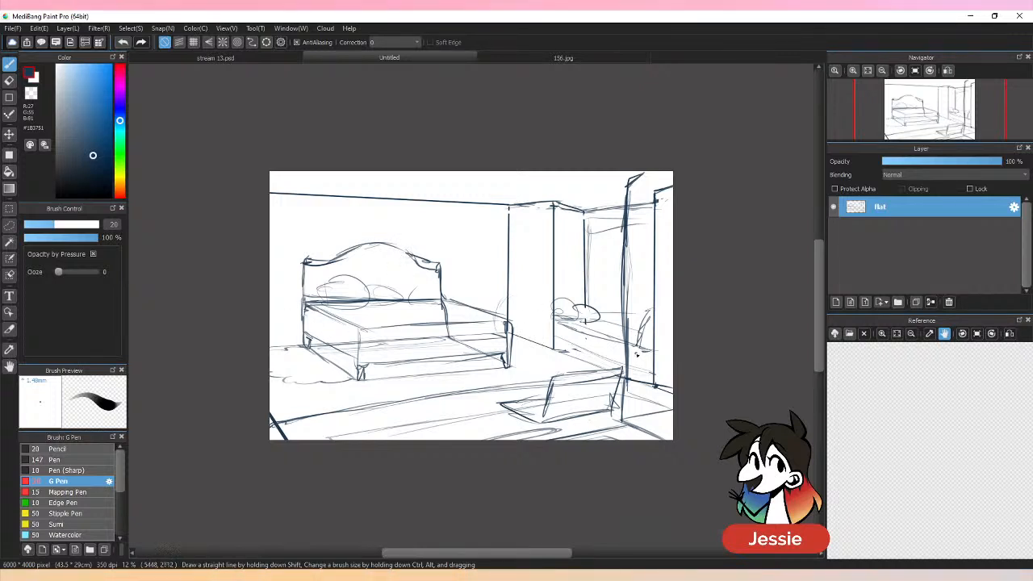
pyautogui.moveTo(537, 387); pyautogui.dragTo(419, 396)
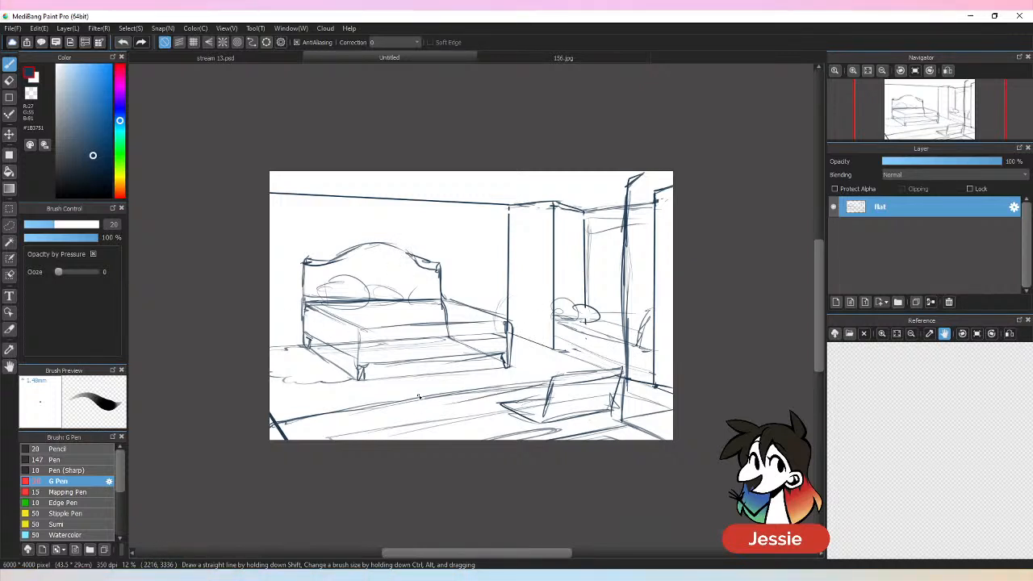
pyautogui.moveTo(537, 304)
pyautogui.mouseDown()
pyautogui.moveTo(576, 281)
pyautogui.moveTo(577, 313)
pyautogui.moveTo(596, 317)
pyautogui.moveTo(533, 376)
pyautogui.moveTo(591, 348)
pyautogui.mouseUp()
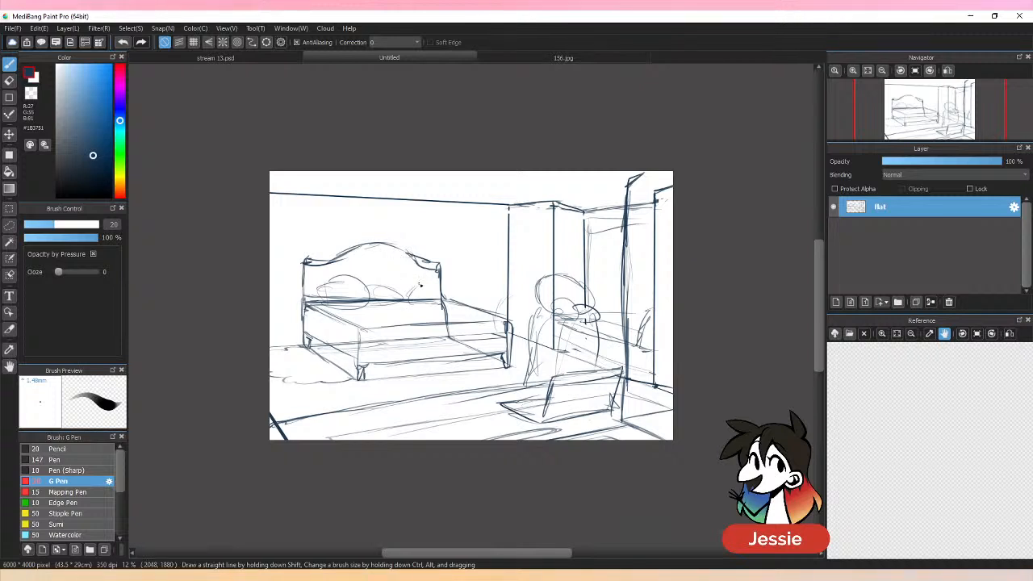
# Step: Add a pillow at the headboard's window-side end and erase the construction lines across the bed's front
pyautogui.moveTo(410, 287); pyautogui.dragTo(441, 310)
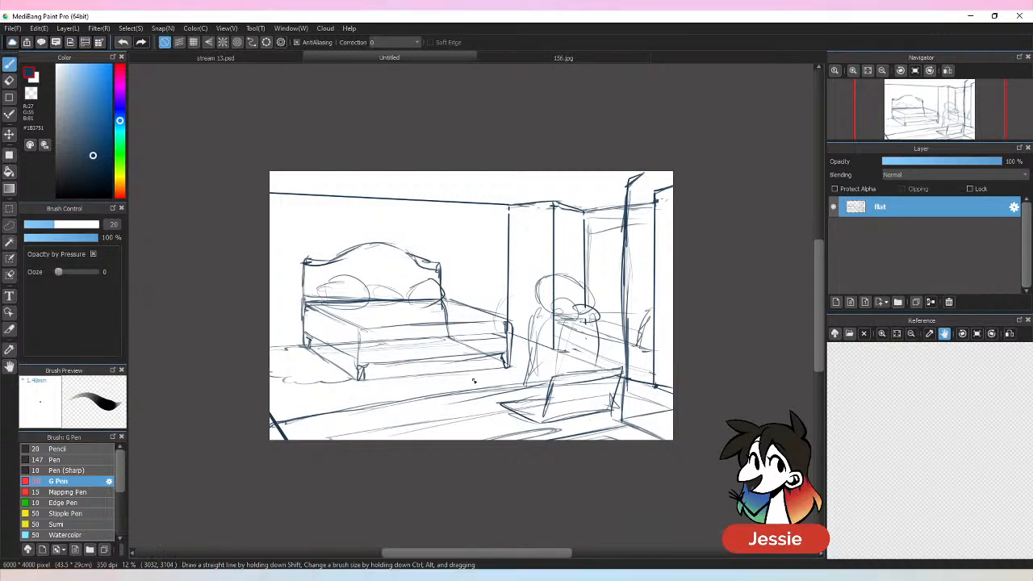
pyautogui.press('e')
pyautogui.moveTo(383, 344)
pyautogui.mouseDown()
pyautogui.moveTo(410, 341)
pyautogui.moveTo(491, 343)
pyautogui.mouseUp()
pyautogui.press('b')
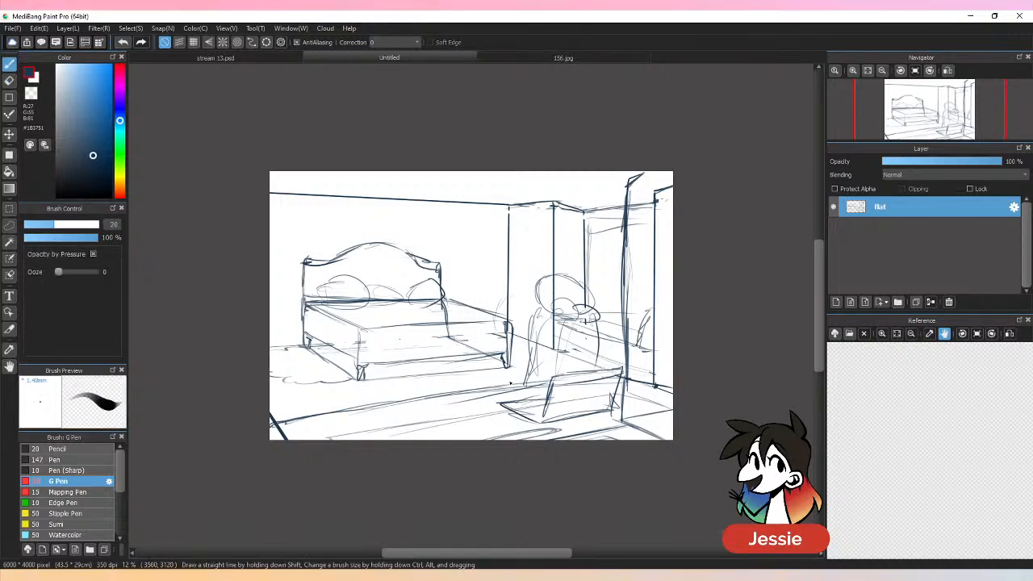
# Step: Sketch a nightstand between the bed and the room's corner and erase the lines overlapping the bed
pyautogui.moveTo(503, 294)
pyautogui.mouseDown()
pyautogui.moveTo(468, 296)
pyautogui.moveTo(501, 292)
pyautogui.moveTo(454, 296)
pyautogui.moveTo(508, 296)
pyautogui.moveTo(505, 307)
pyautogui.moveTo(515, 297)
pyautogui.moveTo(509, 329)
pyautogui.mouseUp()
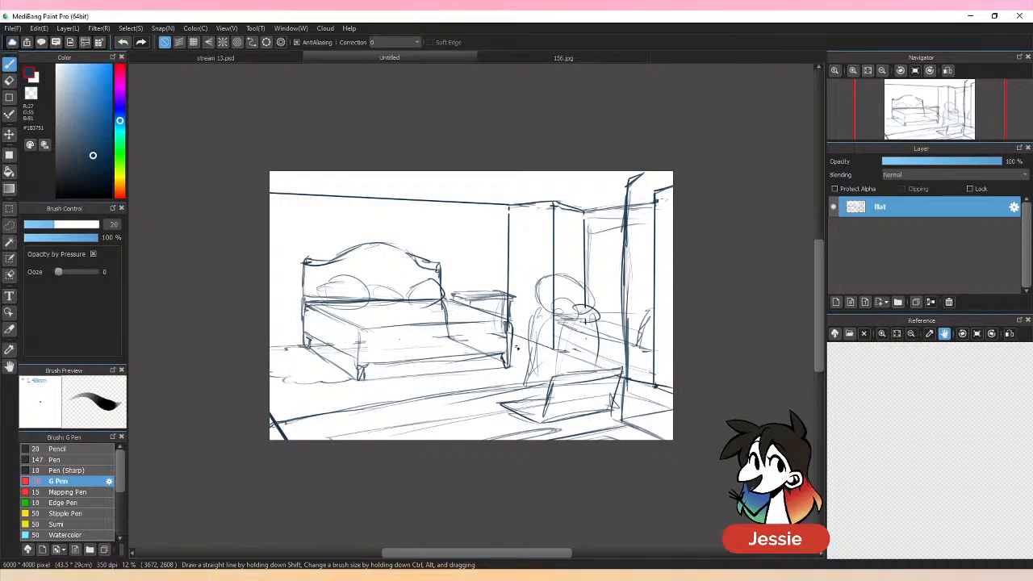
pyautogui.press('e')
pyautogui.moveTo(504, 300)
pyautogui.mouseDown()
pyautogui.moveTo(508, 334)
pyautogui.moveTo(507, 324)
pyautogui.moveTo(482, 340)
pyautogui.moveTo(453, 341)
pyautogui.mouseUp()
pyautogui.moveTo(454, 341)
pyautogui.mouseDown()
pyautogui.moveTo(482, 343)
pyautogui.moveTo(442, 349)
pyautogui.moveTo(445, 309)
pyautogui.moveTo(445, 330)
pyautogui.mouseUp()
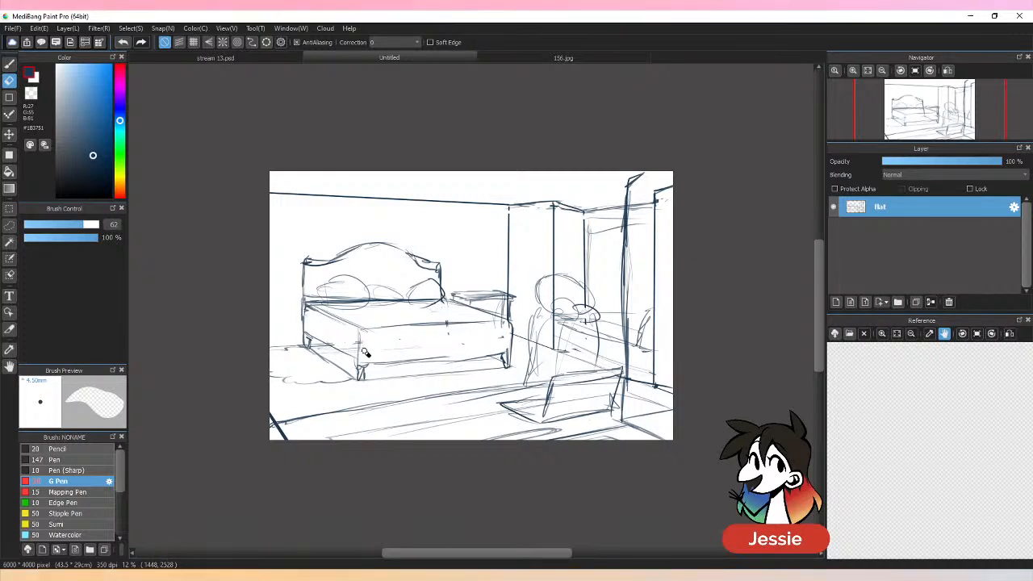
pyautogui.press('b')
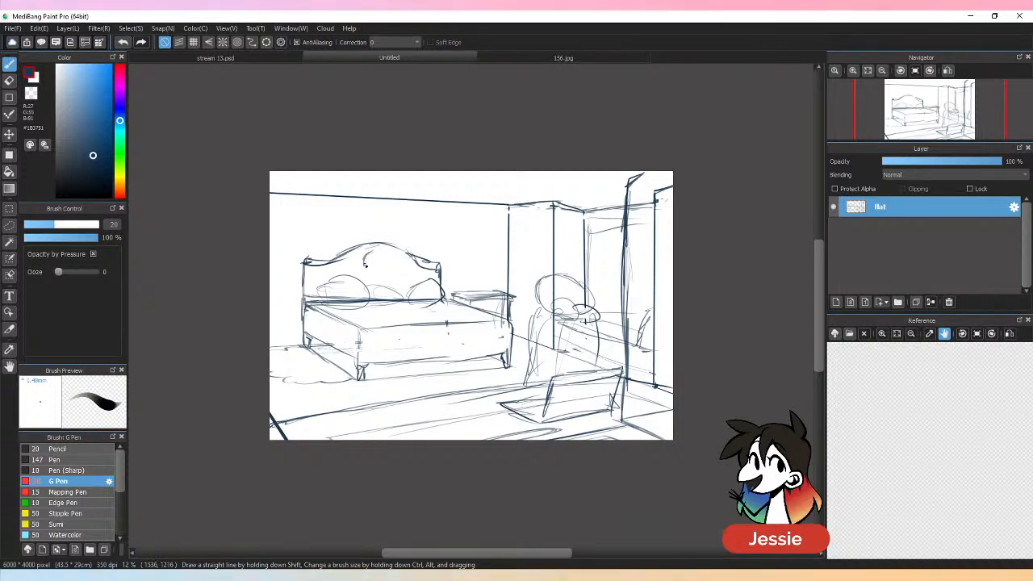
# Step: Sketch a figure leaning against the headboard with raised knees, using brush size 28 for the legs
pyautogui.moveTo(366, 256)
pyautogui.mouseDown()
pyautogui.moveTo(382, 257)
pyautogui.moveTo(368, 254)
pyautogui.moveTo(378, 252)
pyautogui.moveTo(365, 268)
pyautogui.moveTo(374, 277)
pyautogui.moveTo(381, 260)
pyautogui.moveTo(378, 277)
pyautogui.moveTo(370, 273)
pyautogui.moveTo(384, 284)
pyautogui.moveTo(364, 289)
pyautogui.moveTo(368, 277)
pyautogui.moveTo(397, 293)
pyautogui.moveTo(373, 300)
pyautogui.moveTo(397, 301)
pyautogui.moveTo(393, 288)
pyautogui.moveTo(417, 301)
pyautogui.moveTo(413, 270)
pyautogui.moveTo(404, 311)
pyautogui.mouseUp()
pyautogui.click(64, 225)
pyautogui.moveTo(415, 275)
pyautogui.mouseDown()
pyautogui.moveTo(399, 315)
pyautogui.moveTo(428, 269)
pyautogui.moveTo(402, 317)
pyautogui.moveTo(422, 328)
pyautogui.moveTo(424, 291)
pyautogui.moveTo(419, 318)
pyautogui.mouseUp()
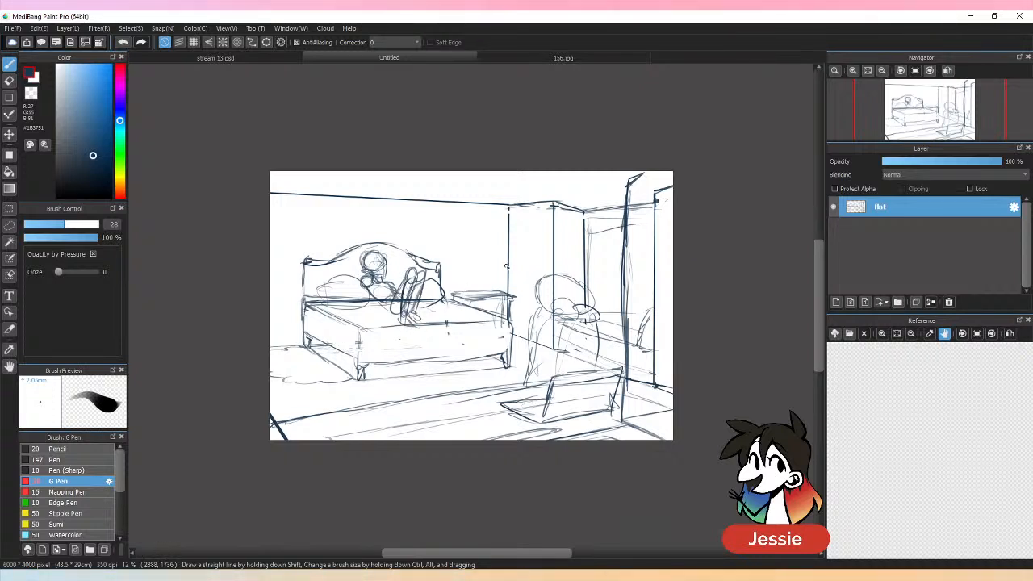
# Step: Erase part of the bed figure's legs and redraw the bent knees and feet
pyautogui.press('e')
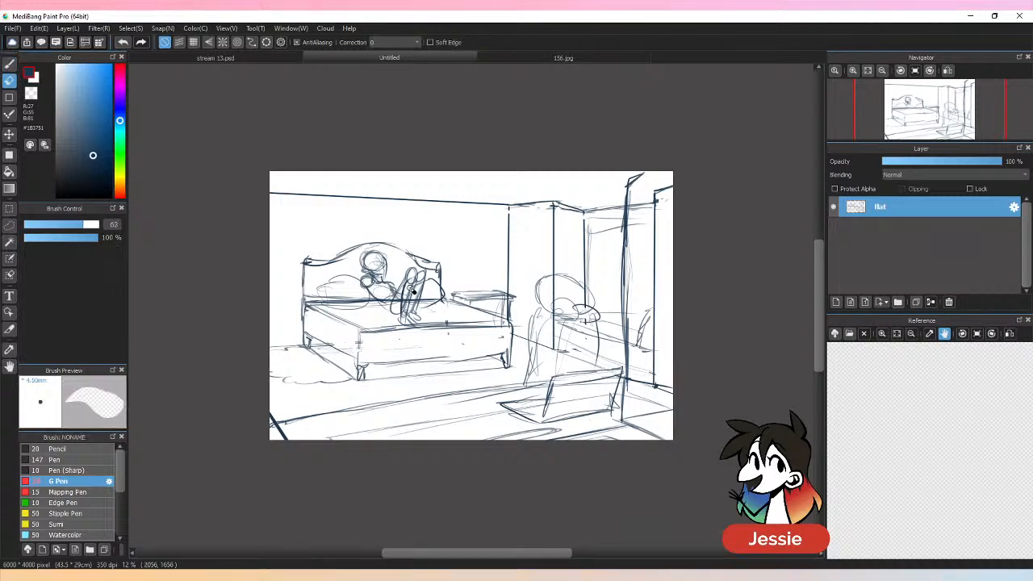
pyautogui.moveTo(415, 301)
pyautogui.mouseDown()
pyautogui.moveTo(412, 273)
pyautogui.moveTo(405, 308)
pyautogui.moveTo(424, 274)
pyautogui.moveTo(410, 320)
pyautogui.moveTo(393, 303)
pyautogui.moveTo(415, 278)
pyautogui.moveTo(391, 291)
pyautogui.moveTo(399, 300)
pyautogui.moveTo(409, 274)
pyautogui.moveTo(402, 303)
pyautogui.moveTo(415, 274)
pyautogui.moveTo(395, 321)
pyautogui.mouseUp()
pyautogui.press('b')
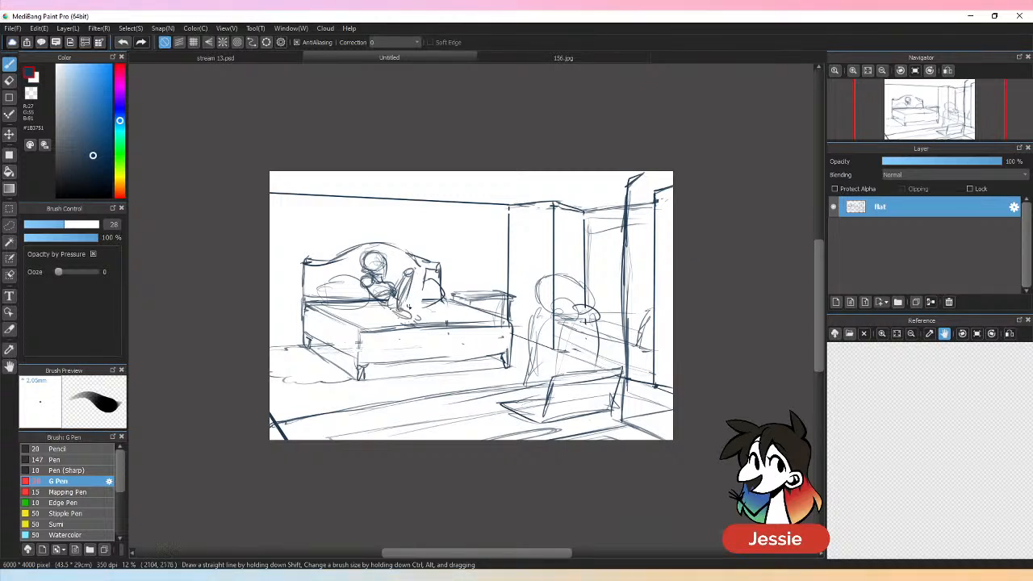
pyautogui.moveTo(417, 271)
pyautogui.mouseDown()
pyautogui.moveTo(404, 309)
pyautogui.moveTo(419, 323)
pyautogui.mouseUp()
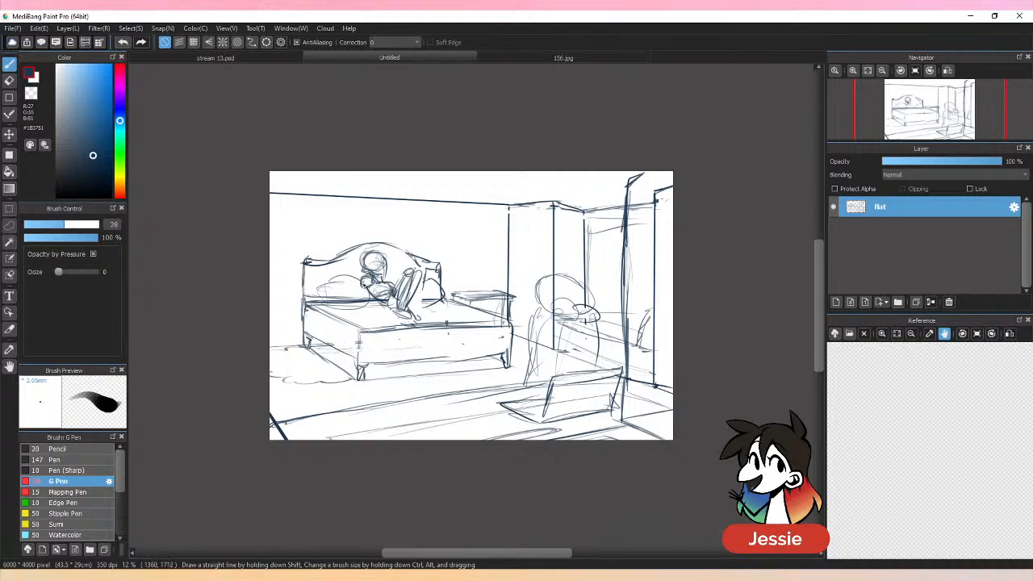
# Step: Draw the bed figure's outstretched arm resting on the mattress and the raised arm beside the head
pyautogui.moveTo(367, 275)
pyautogui.mouseDown()
pyautogui.moveTo(371, 285)
pyautogui.moveTo(326, 309)
pyautogui.mouseUp()
pyautogui.moveTo(336, 300); pyautogui.dragTo(323, 314)
pyautogui.moveTo(337, 305); pyautogui.dragTo(325, 314)
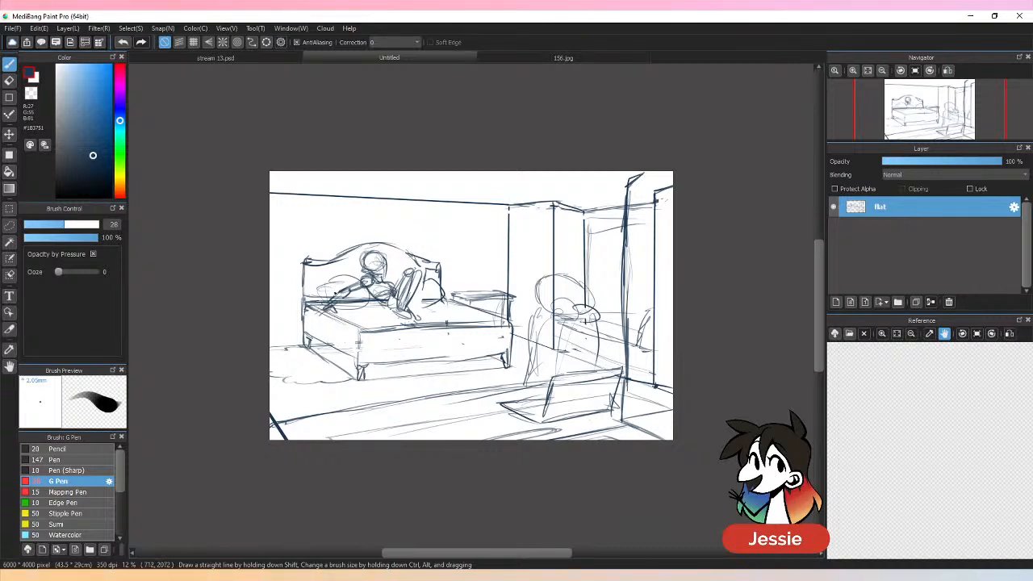
pyautogui.moveTo(392, 268); pyautogui.dragTo(388, 275)
pyautogui.moveTo(391, 258); pyautogui.dragTo(394, 293)
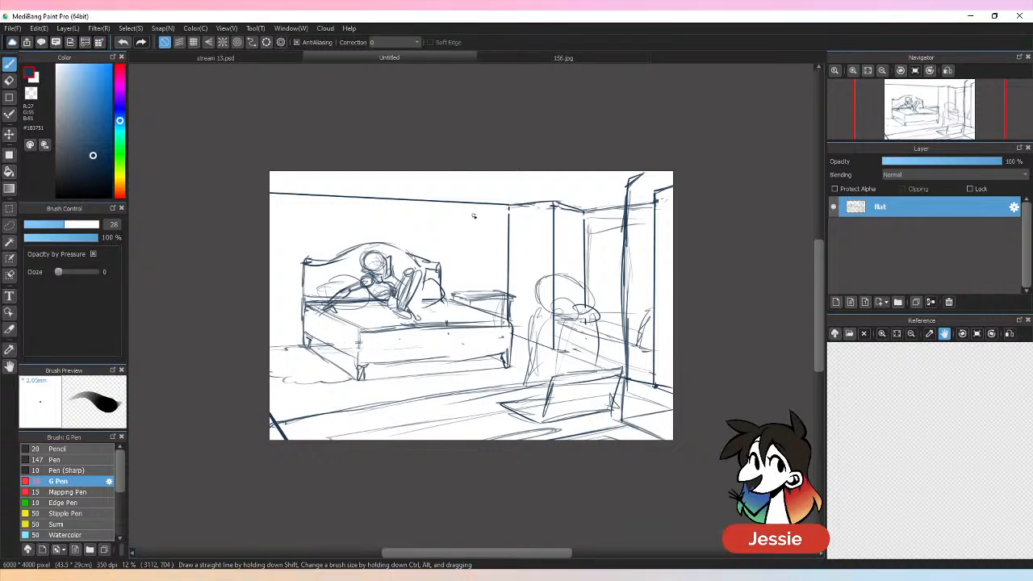
# Step: Try to block in large overlapping round shapes in front of the nightstand and the window bay
pyautogui.moveTo(500, 210)
pyautogui.mouseDown()
pyautogui.moveTo(472, 271)
pyautogui.moveTo(450, 230)
pyautogui.moveTo(420, 243)
pyautogui.mouseUp()
pyautogui.moveTo(482, 263)
pyautogui.mouseDown()
pyautogui.moveTo(518, 309)
pyautogui.moveTo(557, 284)
pyautogui.moveTo(549, 339)
pyautogui.mouseUp()
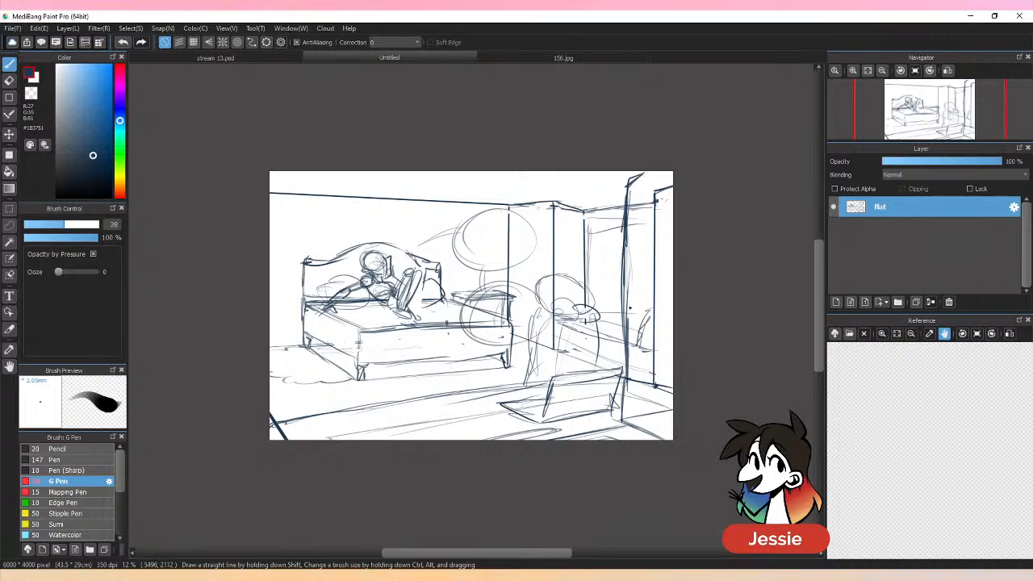
pyautogui.moveTo(638, 304)
pyautogui.mouseDown()
pyautogui.moveTo(565, 355)
pyautogui.moveTo(653, 367)
pyautogui.mouseUp()
pyautogui.moveTo(575, 328)
pyautogui.mouseDown()
pyautogui.moveTo(544, 329)
pyautogui.moveTo(550, 317)
pyautogui.moveTo(475, 295)
pyautogui.moveTo(462, 305)
pyautogui.moveTo(565, 350)
pyautogui.mouseUp()
pyautogui.moveTo(549, 310); pyautogui.dragTo(545, 340)
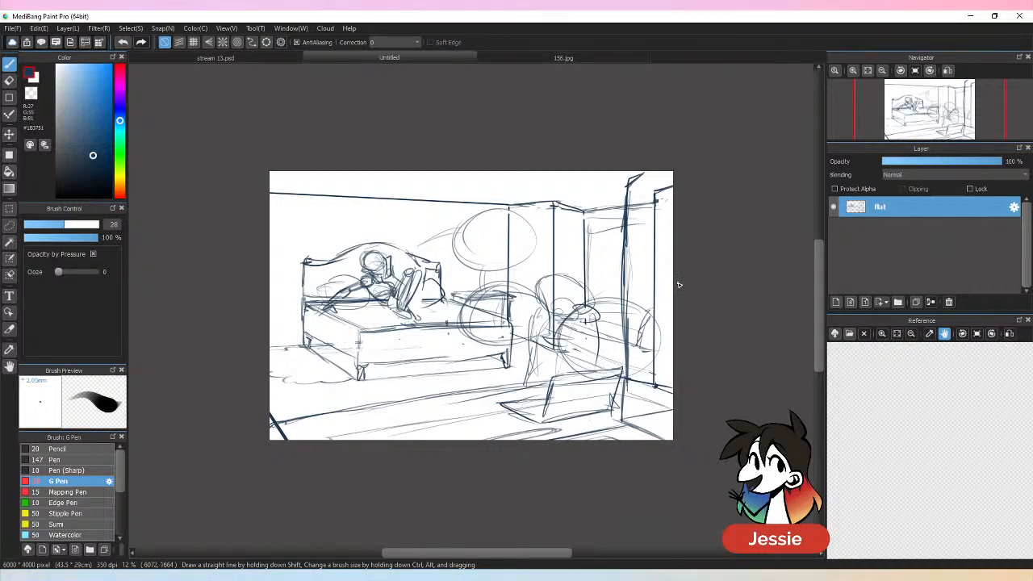
# Step: Undo the large round shapes in front of the nightstand, on the back wall and across the window bay
pyautogui.hotkey('ctrl', 'z')
pyautogui.hotkey('ctrl', 'z')
pyautogui.hotkey('ctrl', 'z')
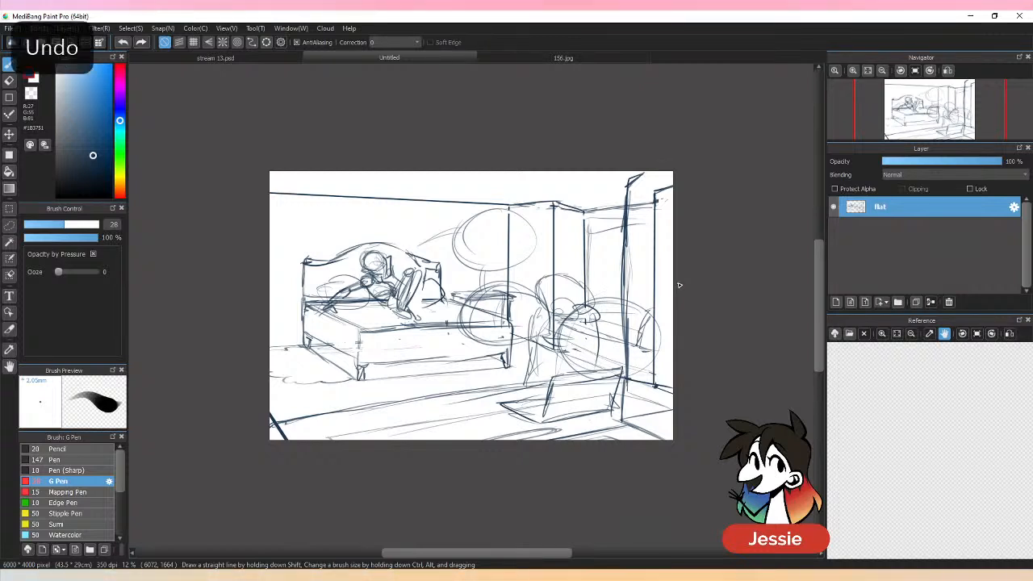
pyautogui.hotkey('ctrl', 'z')
pyautogui.hotkey('ctrl', 'z')
pyautogui.hotkey('ctrl', 'z')
pyautogui.hotkey('ctrl', 'z')
pyautogui.hotkey('ctrl', 'z')
pyautogui.hotkey('ctrl', 'z')
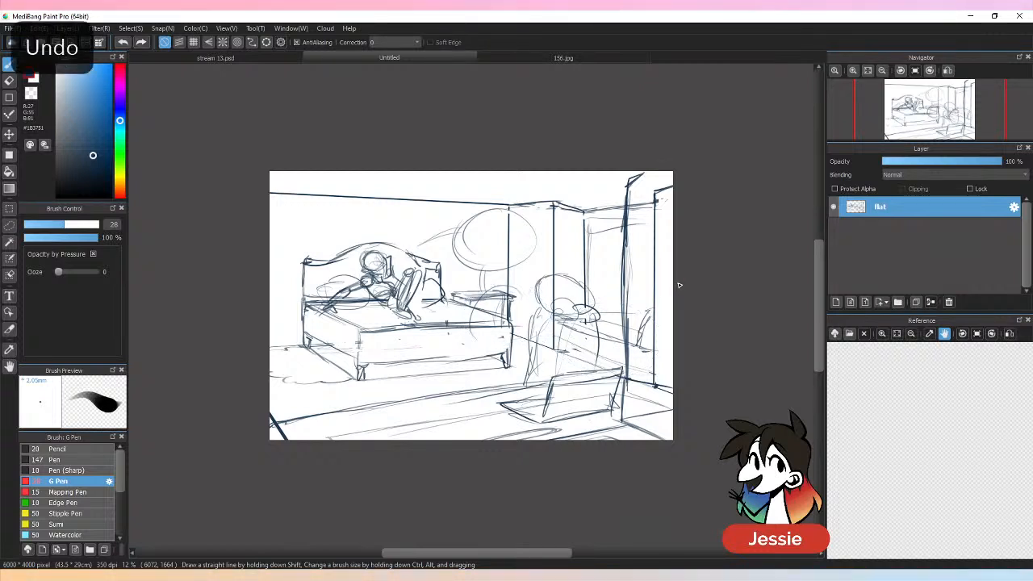
pyautogui.hotkey('ctrl', 'z')
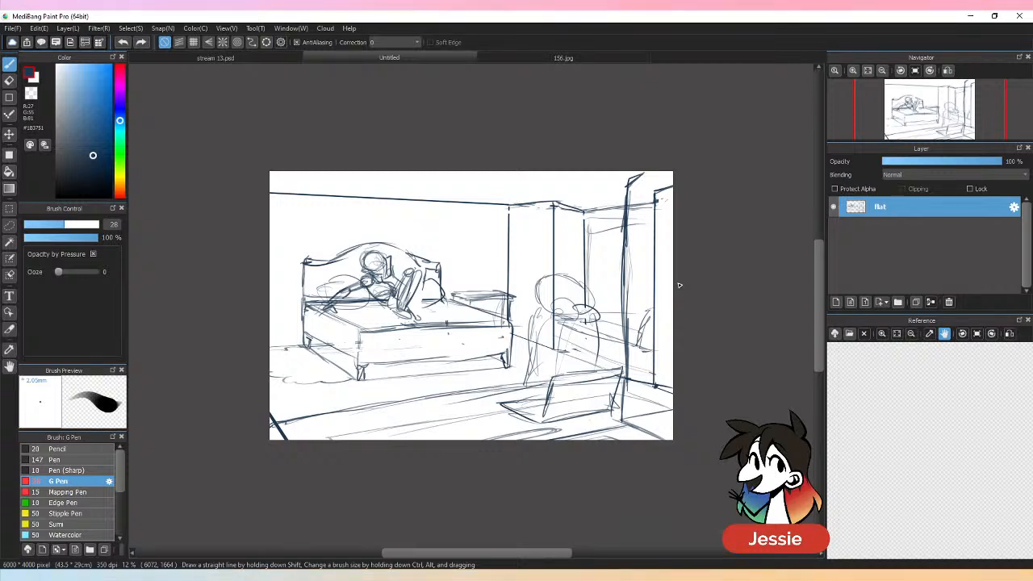
# Step: Try to draw a diagonal reading-flow line across the scene from the ceiling above the bed to the opposite foreground corner
pyautogui.moveTo(284, 181)
pyautogui.mouseDown()
pyautogui.moveTo(549, 312)
pyautogui.moveTo(668, 390)
pyautogui.mouseUp()
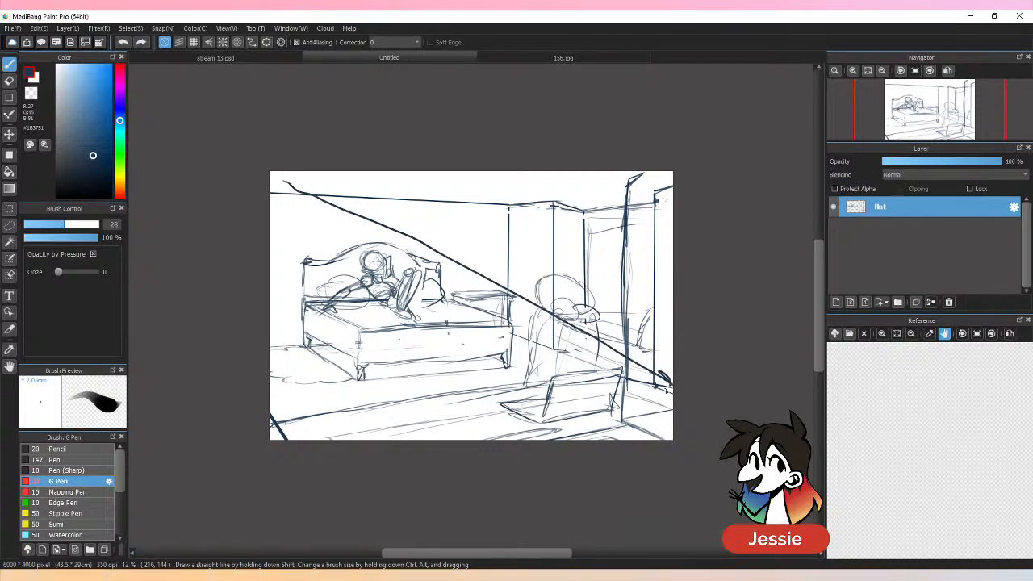
pyautogui.hotkey('ctrl', 'z')
pyautogui.moveTo(281, 183)
pyautogui.mouseDown()
pyautogui.moveTo(455, 307)
pyautogui.moveTo(644, 426)
pyautogui.mouseUp()
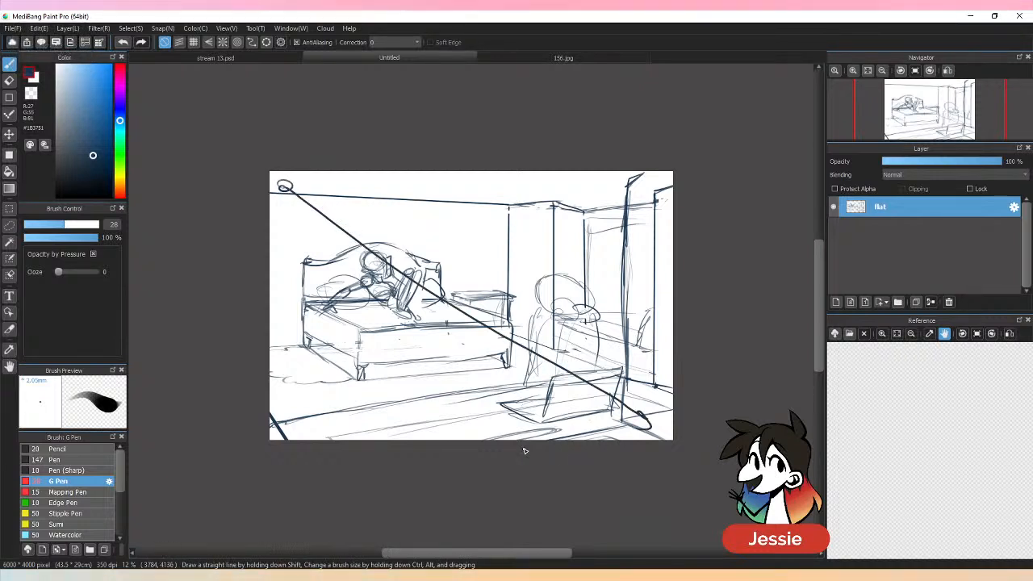
pyautogui.hotkey('ctrl', 'z')
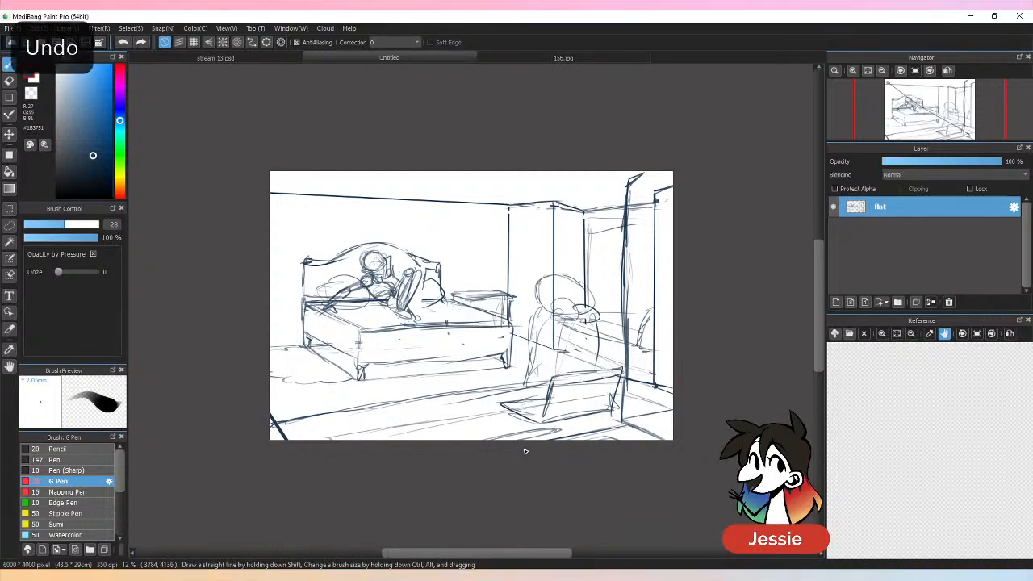
# Step: Sketch a large round speech balloon on the back wall above the headboard, with a tail curving toward the bed figure
pyautogui.moveTo(439, 182)
pyautogui.mouseDown()
pyautogui.moveTo(418, 197)
pyautogui.moveTo(420, 238)
pyautogui.mouseUp()
pyautogui.moveTo(410, 229)
pyautogui.mouseDown()
pyautogui.moveTo(438, 191)
pyautogui.moveTo(468, 195)
pyautogui.mouseUp()
pyautogui.moveTo(411, 224); pyautogui.dragTo(450, 252)
pyautogui.moveTo(440, 192); pyautogui.dragTo(449, 249)
pyautogui.moveTo(412, 220); pyautogui.dragTo(384, 233)
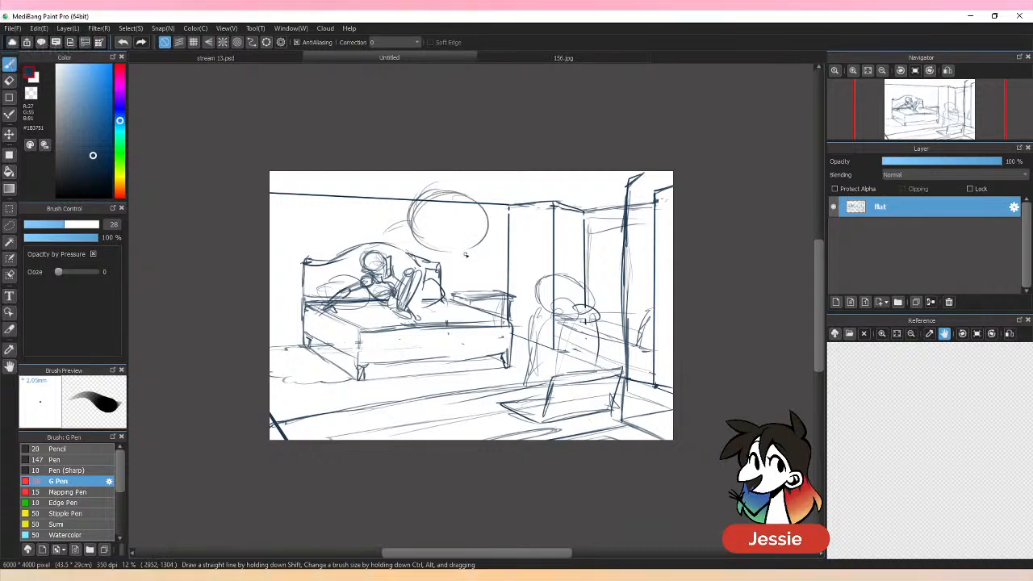
# Step: Try to add a connecting tail and further large balloons across the nightstand and the seated figure
pyautogui.moveTo(463, 249)
pyautogui.mouseDown()
pyautogui.moveTo(478, 291)
pyautogui.moveTo(470, 300)
pyautogui.moveTo(557, 317)
pyautogui.moveTo(601, 386)
pyautogui.mouseUp()
pyautogui.moveTo(618, 342)
pyautogui.mouseDown()
pyautogui.moveTo(591, 410)
pyautogui.moveTo(570, 405)
pyautogui.moveTo(632, 413)
pyautogui.mouseUp()
pyautogui.hotkey('ctrl', 'z')
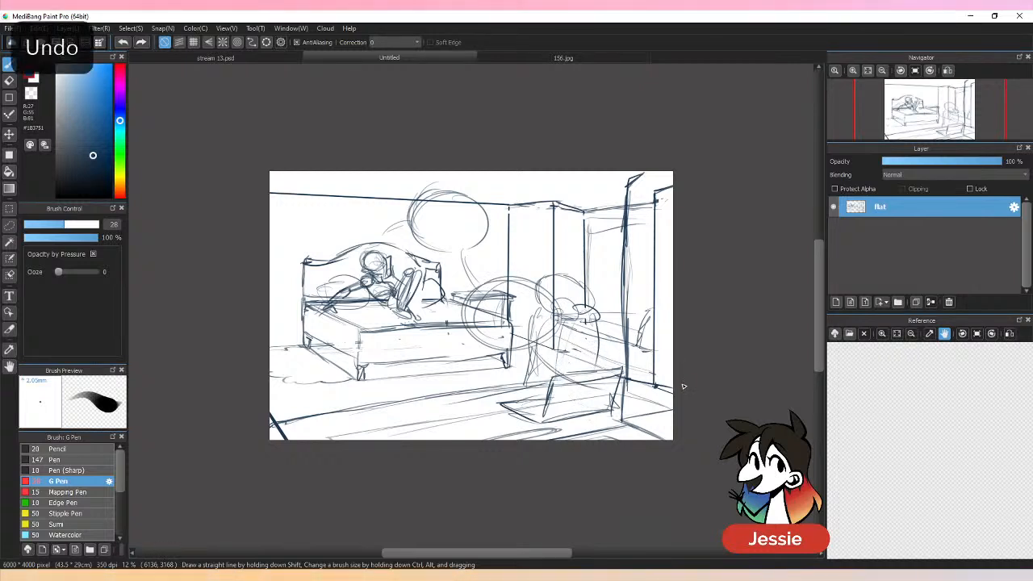
pyautogui.hotkey('ctrl', 'z')
pyautogui.hotkey('ctrl', 'z')
pyautogui.hotkey('ctrl', 'z')
pyautogui.hotkey('ctrl', 'z')
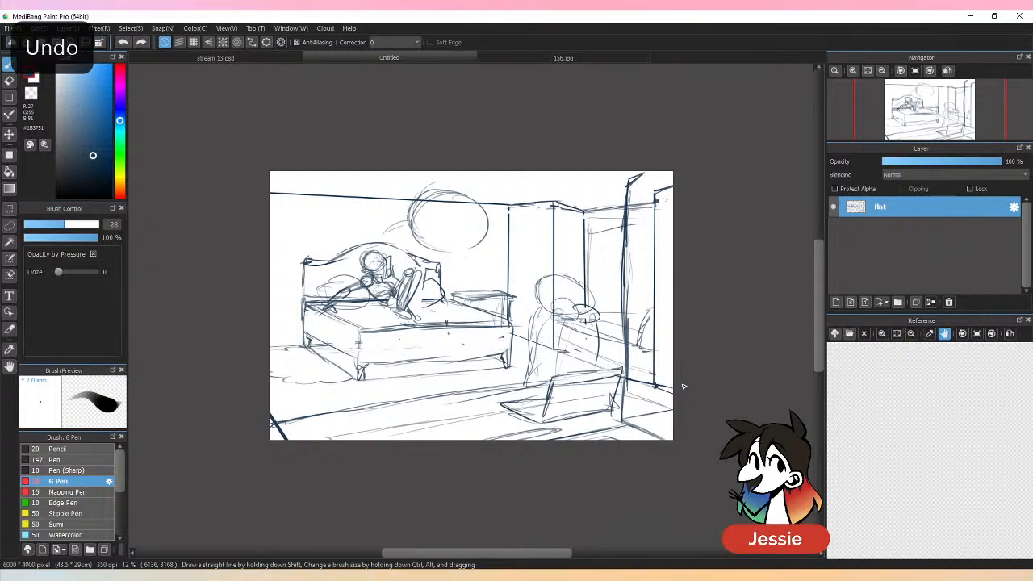
# Step: Sketch a connecting tail below the wall balloon and two linked round balloons, over the nightstand and the foreground laptop shape
pyautogui.moveTo(452, 250)
pyautogui.mouseDown()
pyautogui.moveTo(466, 293)
pyautogui.moveTo(482, 278)
pyautogui.moveTo(519, 283)
pyautogui.moveTo(518, 346)
pyautogui.moveTo(533, 380)
pyautogui.moveTo(622, 339)
pyautogui.moveTo(573, 398)
pyautogui.mouseUp()
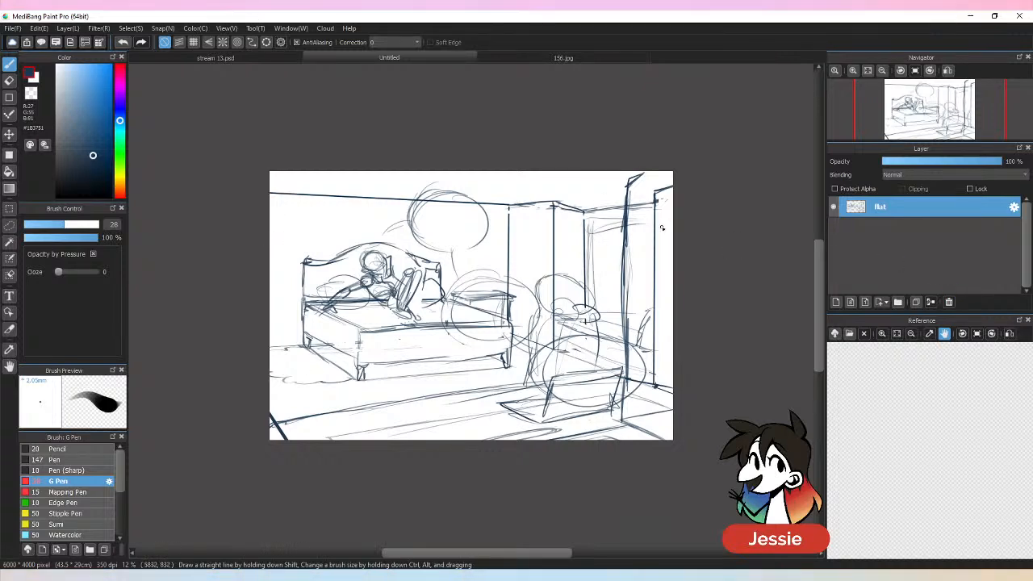
# Step: Fade the rough sketch by lowering the flat layer's opacity, and add a new layer above it named d
pyautogui.click(932, 162)
pyautogui.click(838, 301)
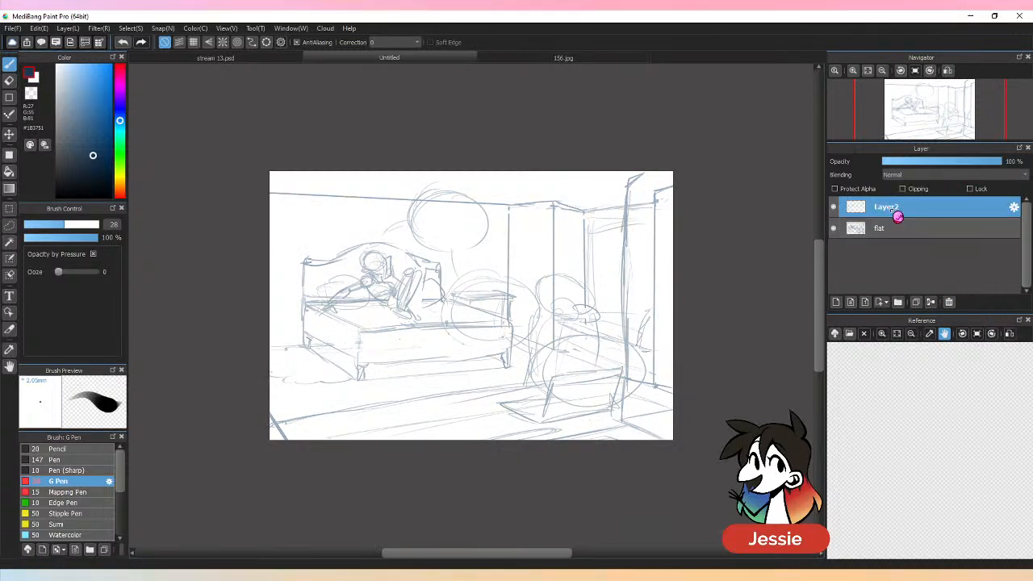
pyautogui.doubleClick(901, 209)
pyautogui.write('d')
pyautogui.press('Return')
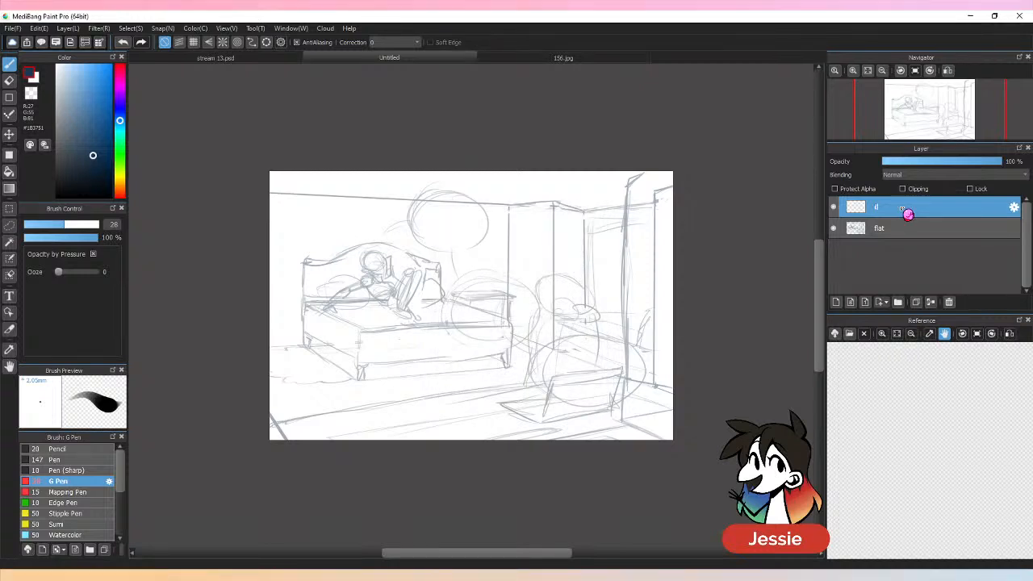
# Step: Outline the curved headboard and its inner panel edges on layer d in dark navy #0C1F2F with brush size 32
pyautogui.click(96, 173)
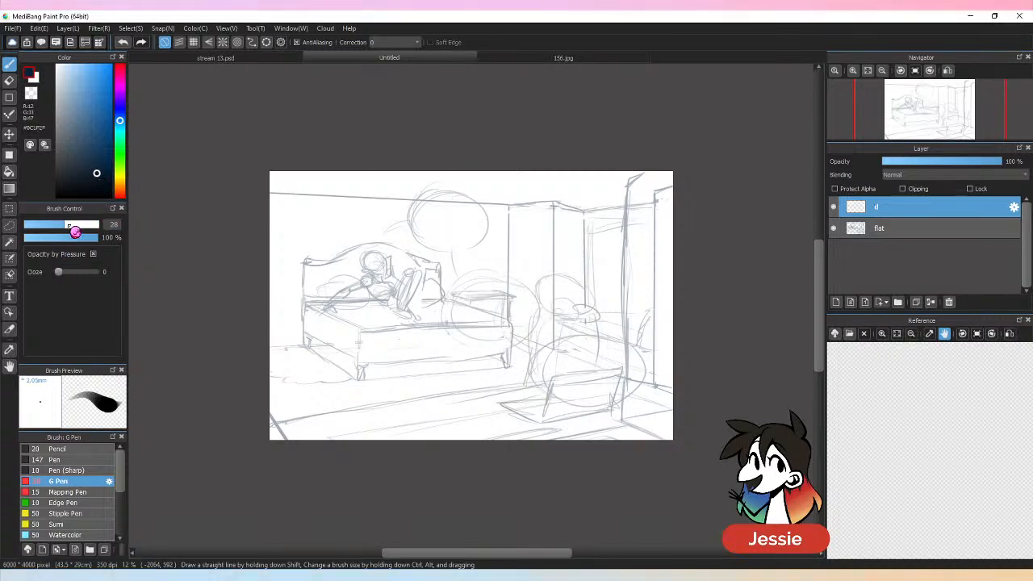
pyautogui.moveTo(75, 232); pyautogui.dragTo(78, 231)
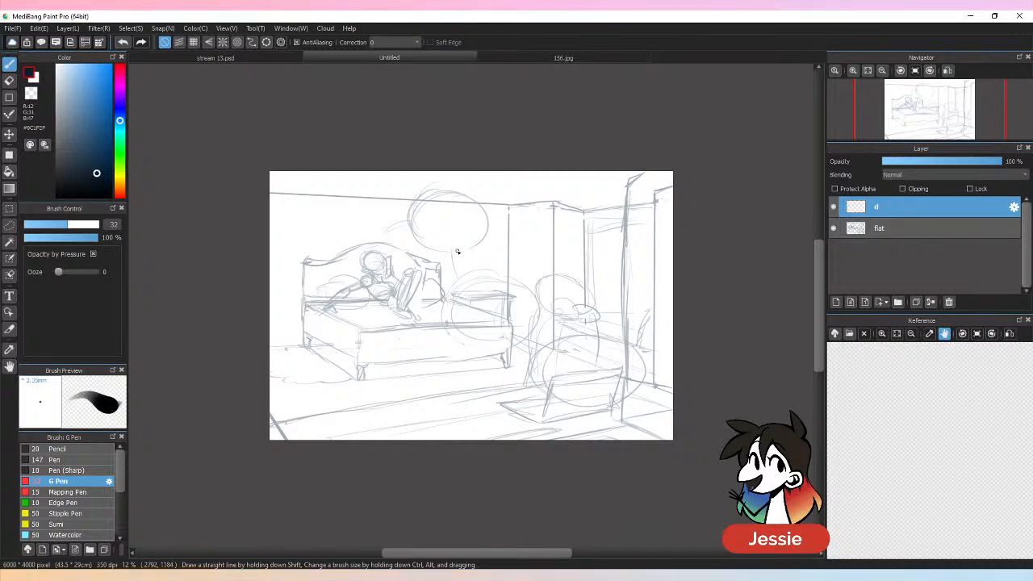
pyautogui.moveTo(302, 259); pyautogui.dragTo(303, 334)
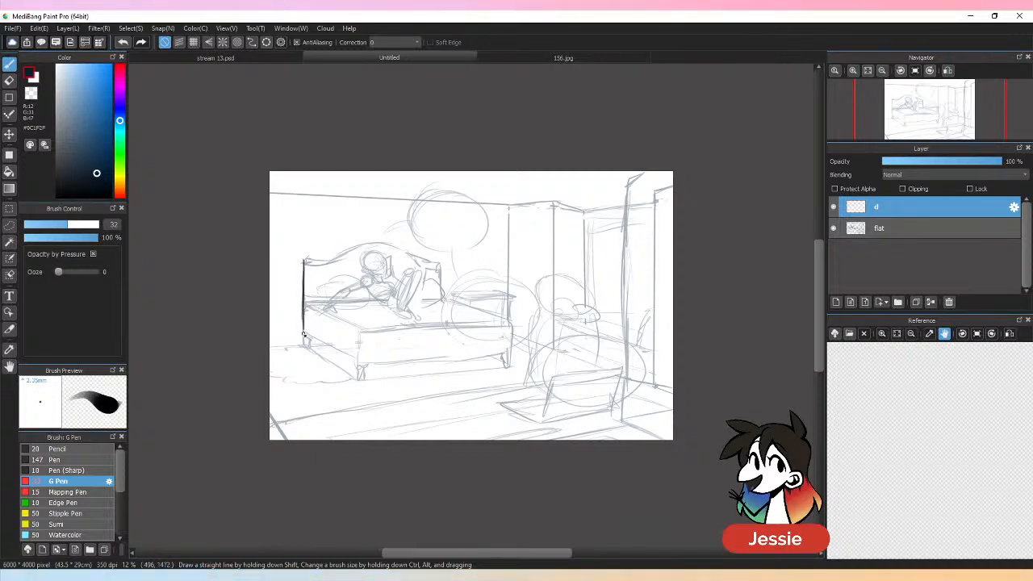
pyautogui.moveTo(304, 262)
pyautogui.mouseDown()
pyautogui.moveTo(350, 245)
pyautogui.moveTo(318, 262)
pyautogui.moveTo(350, 246)
pyautogui.moveTo(397, 246)
pyautogui.moveTo(443, 284)
pyautogui.mouseUp()
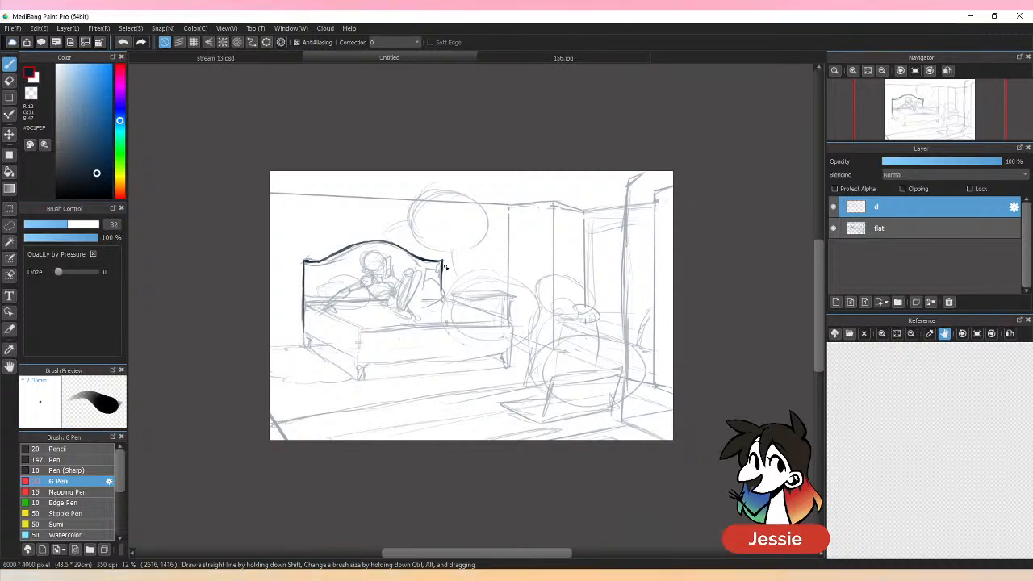
pyautogui.moveTo(311, 273)
pyautogui.mouseDown()
pyautogui.moveTo(312, 297)
pyautogui.moveTo(329, 268)
pyautogui.mouseUp()
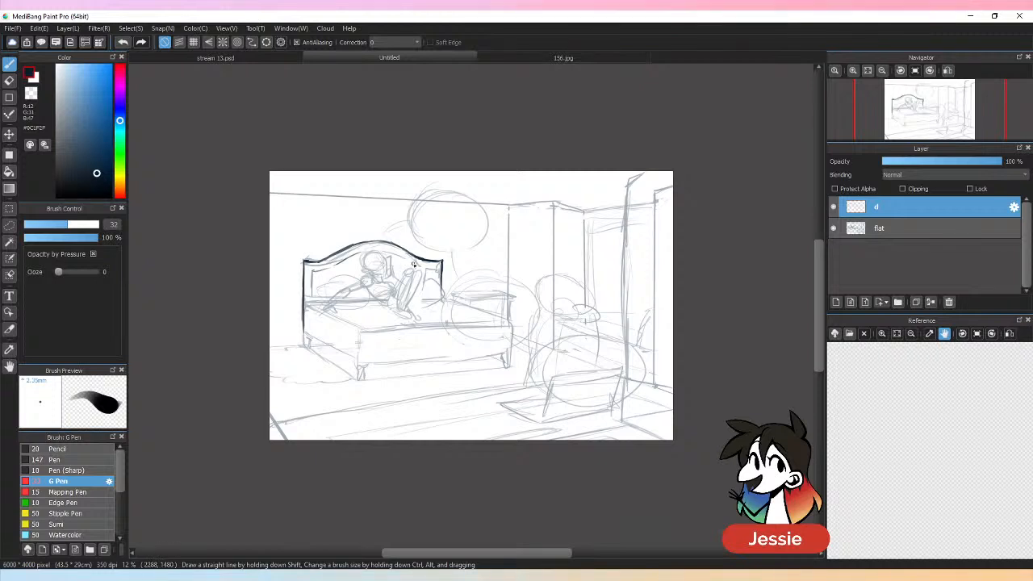
pyautogui.moveTo(410, 260)
pyautogui.mouseDown()
pyautogui.moveTo(436, 268)
pyautogui.moveTo(435, 283)
pyautogui.mouseUp()
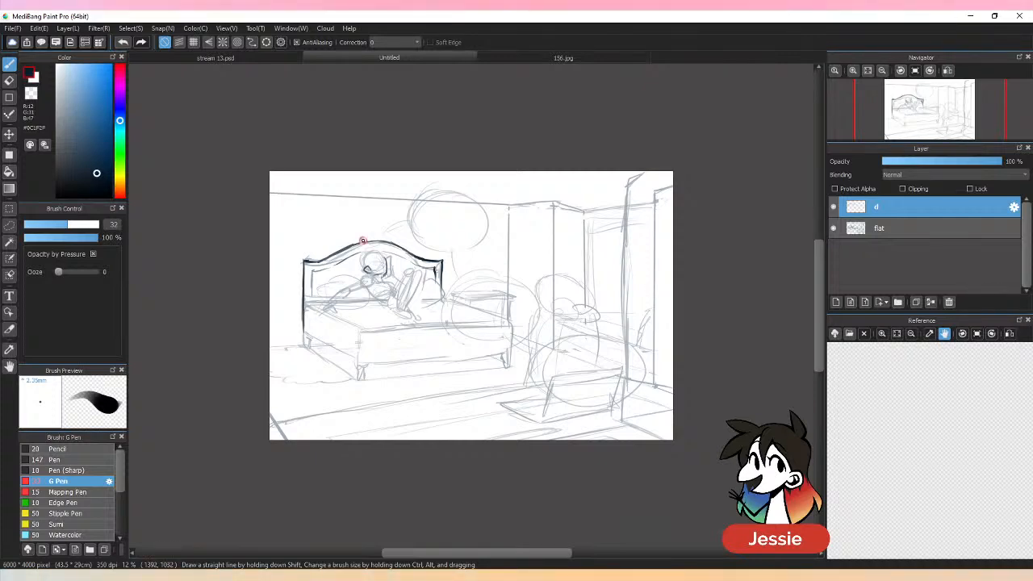
# Step: Refine the bed figure's jaw and neck lines on layer d over the faded sketch
pyautogui.hotkey('ctrl', '+')
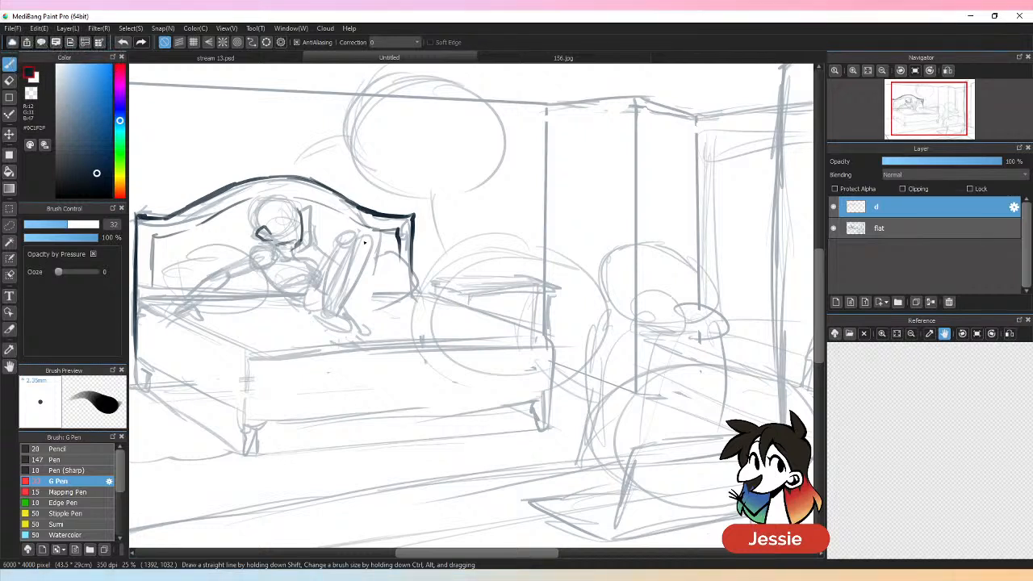
pyautogui.press('e')
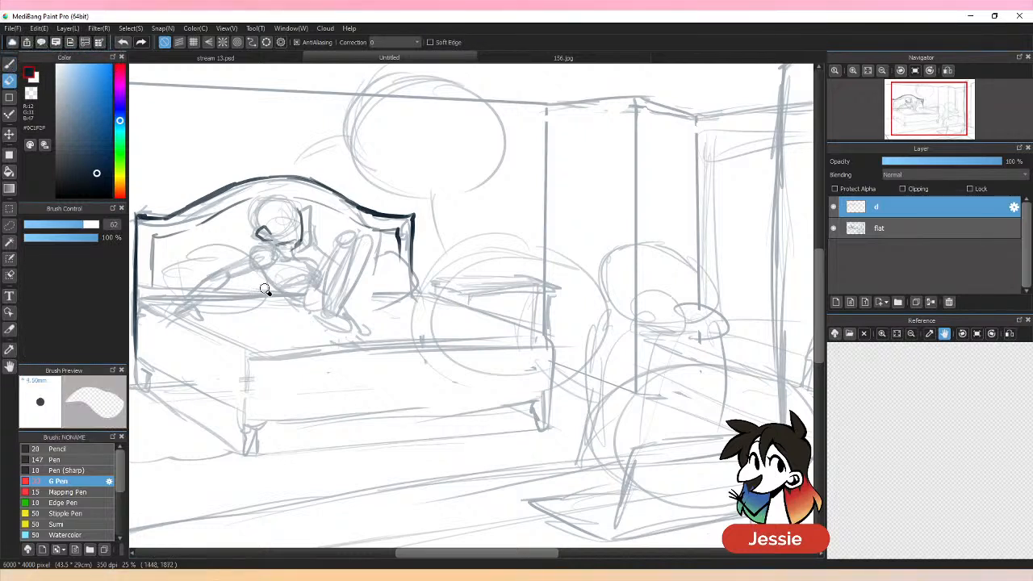
pyautogui.press('b')
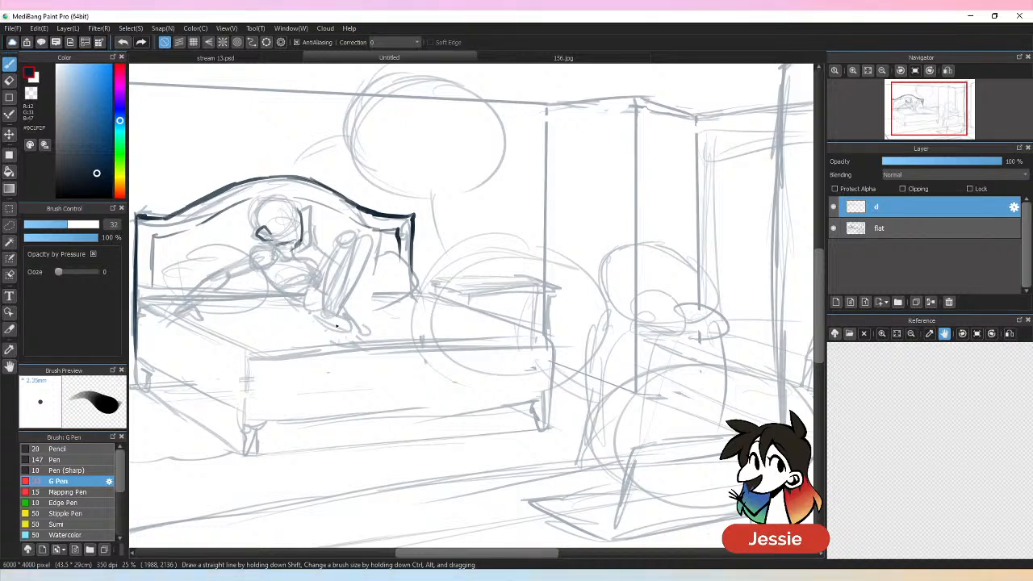
# Step: Draw the reclining figure's shoulder and outstretched arm down to the hand with the G Pen on layer d
pyautogui.press('e')
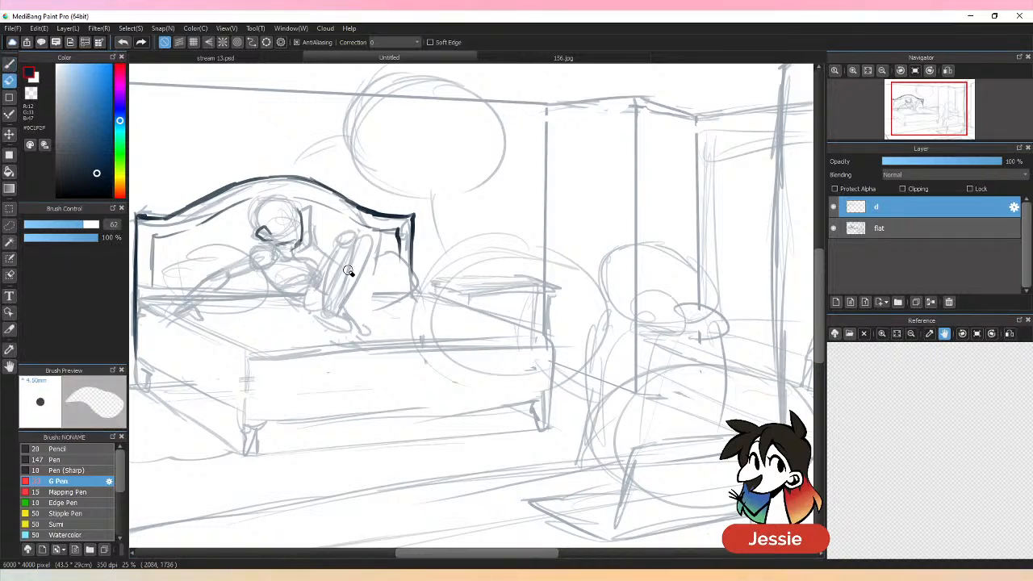
pyautogui.press('b')
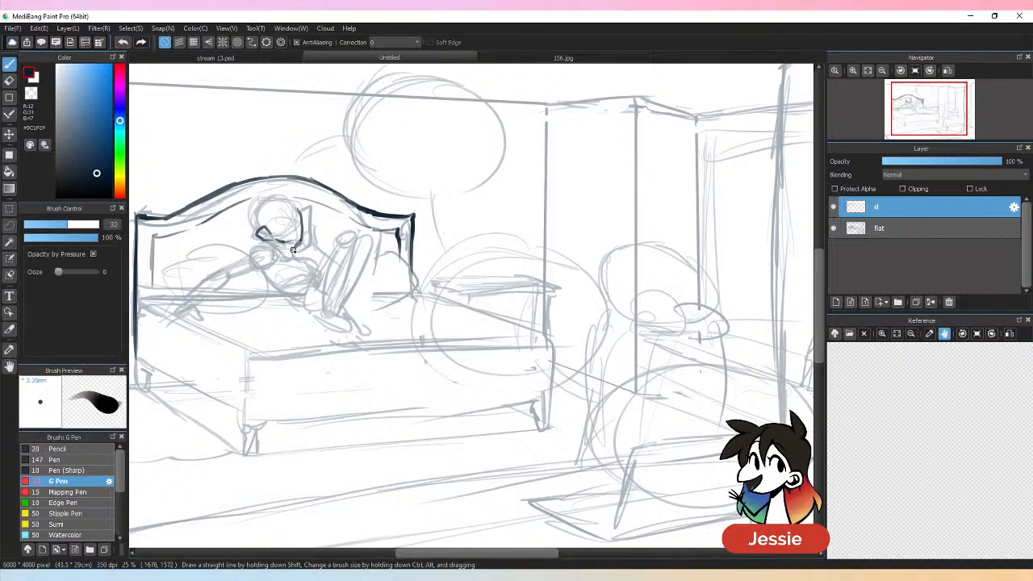
pyautogui.moveTo(299, 243)
pyautogui.mouseDown()
pyautogui.moveTo(294, 257)
pyautogui.moveTo(262, 250)
pyautogui.moveTo(212, 274)
pyautogui.mouseUp()
pyautogui.moveTo(274, 261); pyautogui.dragTo(237, 276)
pyautogui.hotkey('ctrl', '-')
pyautogui.hotkey('ctrl', '-')
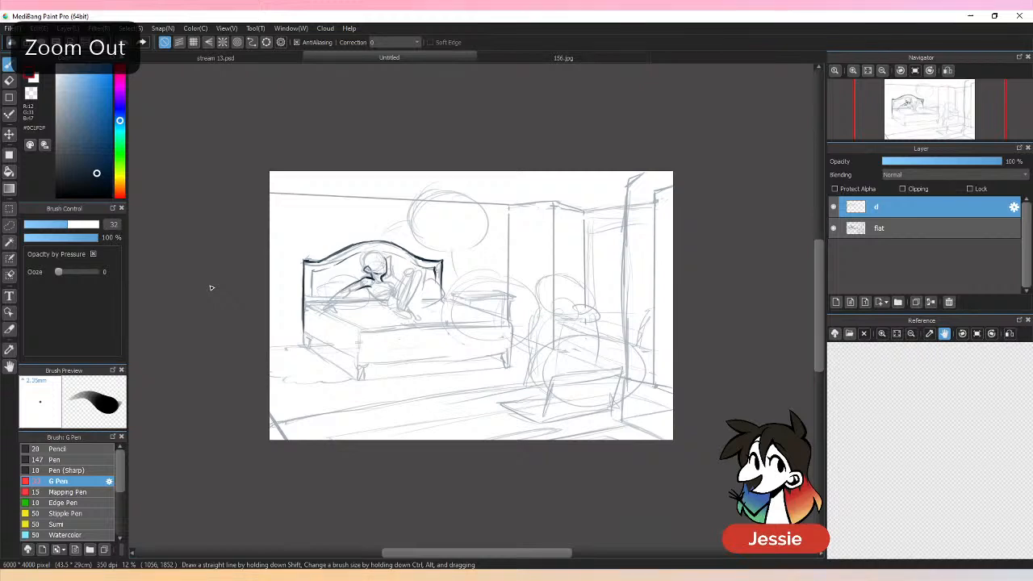
pyautogui.hotkey('ctrl', '+')
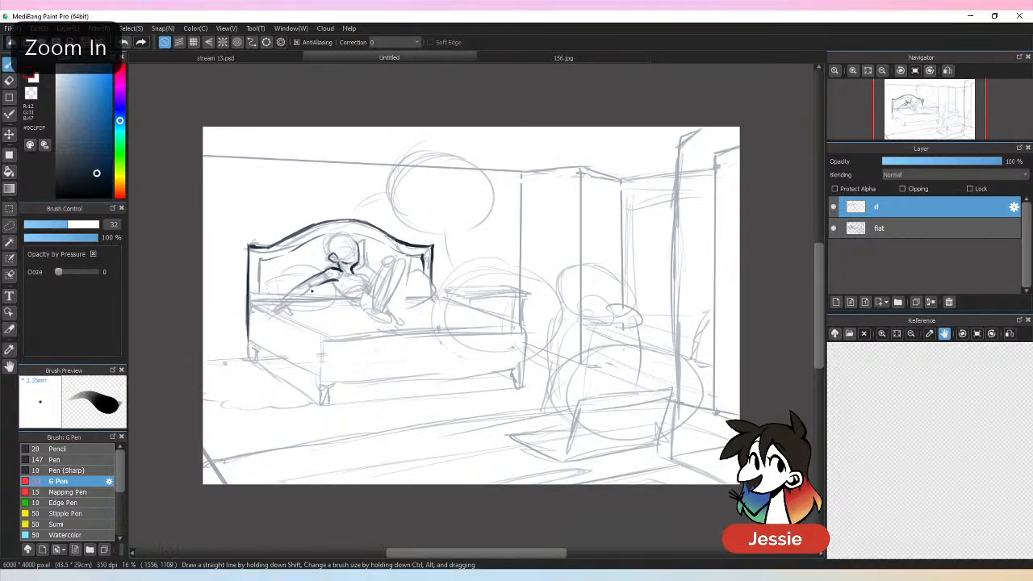
pyautogui.moveTo(312, 290); pyautogui.dragTo(270, 319)
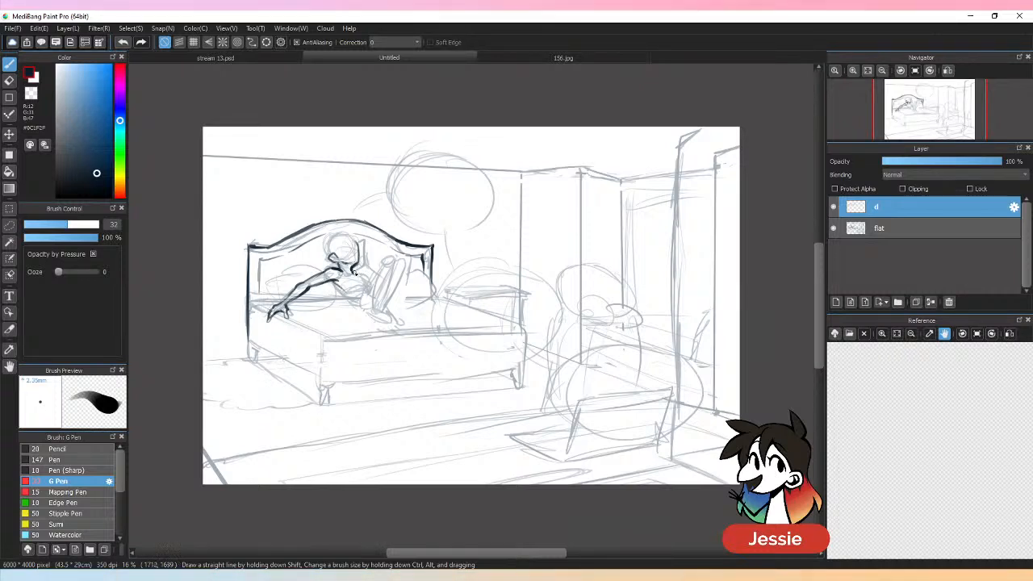
# Step: Draw the figure's torso, hips, bent legs and feet over the rough sketch on the bed
pyautogui.moveTo(352, 272); pyautogui.dragTo(367, 289)
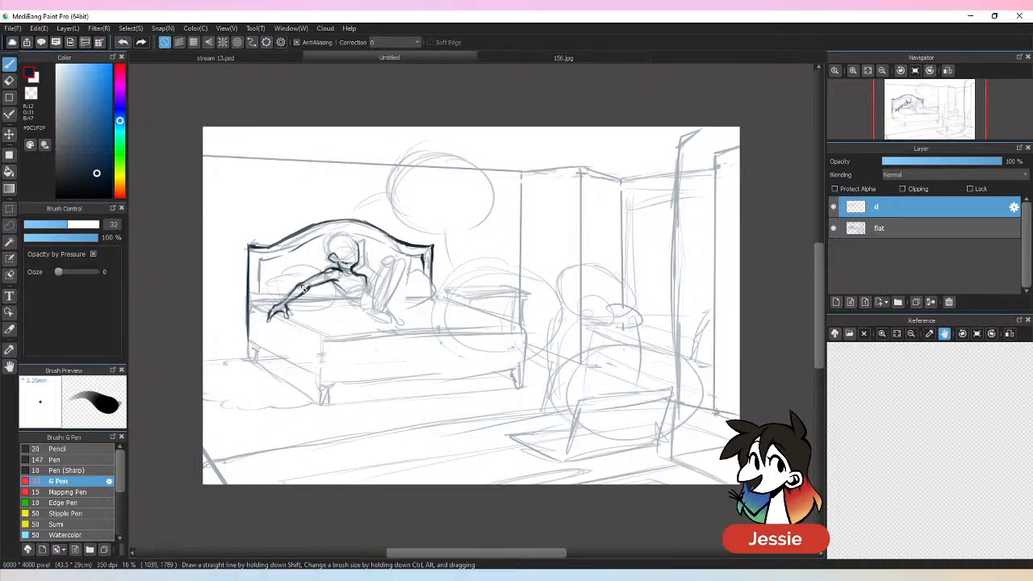
pyautogui.moveTo(333, 281)
pyautogui.mouseDown()
pyautogui.moveTo(357, 307)
pyautogui.moveTo(345, 292)
pyautogui.moveTo(374, 284)
pyautogui.moveTo(359, 295)
pyautogui.moveTo(365, 308)
pyautogui.moveTo(390, 287)
pyautogui.moveTo(364, 300)
pyautogui.moveTo(393, 263)
pyautogui.moveTo(382, 272)
pyautogui.moveTo(382, 321)
pyautogui.mouseUp()
pyautogui.moveTo(381, 297); pyautogui.dragTo(376, 303)
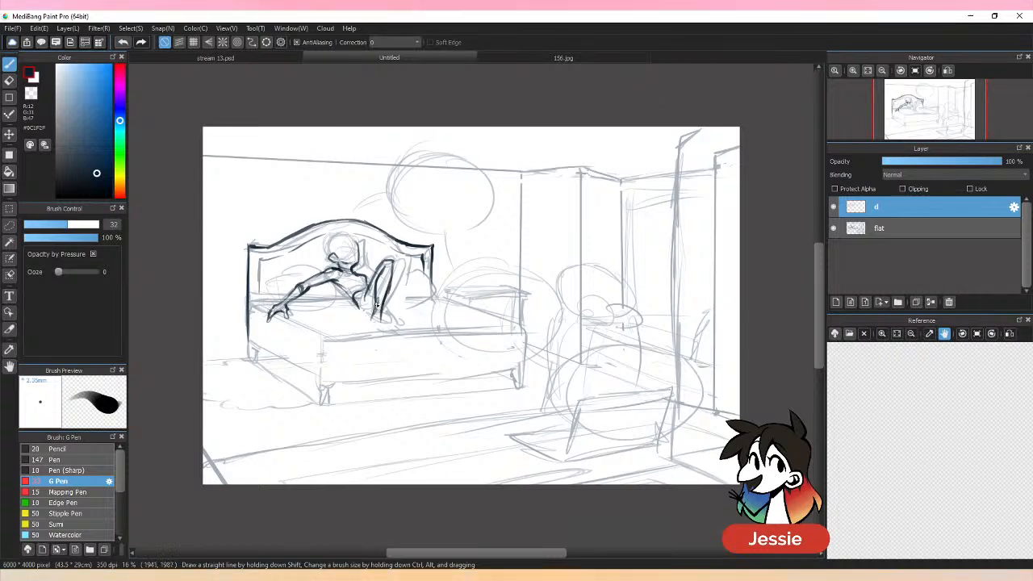
pyautogui.moveTo(405, 263); pyautogui.dragTo(383, 310)
pyautogui.moveTo(358, 305); pyautogui.dragTo(395, 331)
pyautogui.moveTo(344, 284)
pyautogui.mouseDown()
pyautogui.moveTo(387, 307)
pyautogui.moveTo(396, 334)
pyautogui.mouseUp()
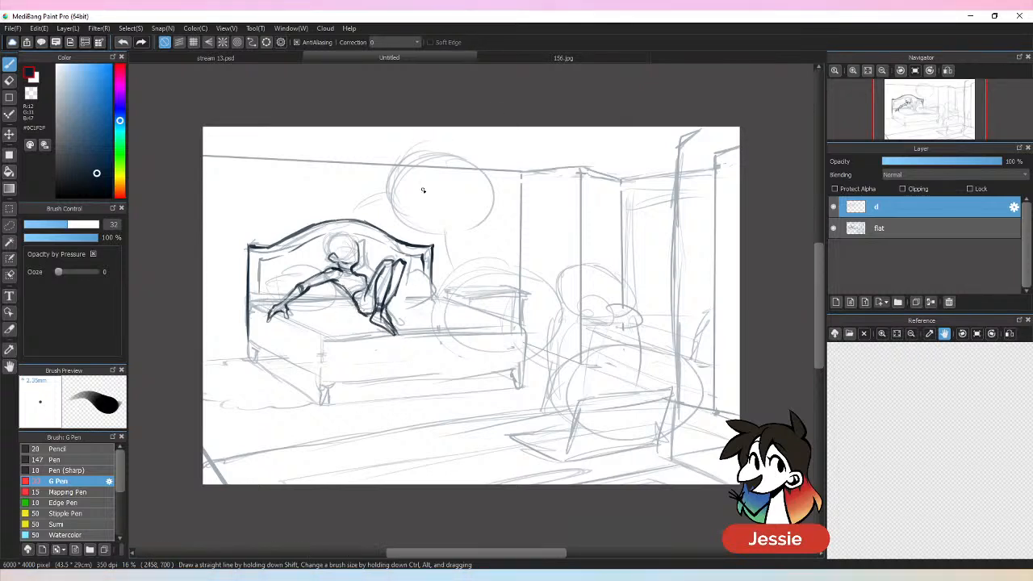
# Step: Draw the bent arm raised beside the head, and outline the head with long hair falling behind the shoulder
pyautogui.moveTo(361, 243); pyautogui.dragTo(364, 264)
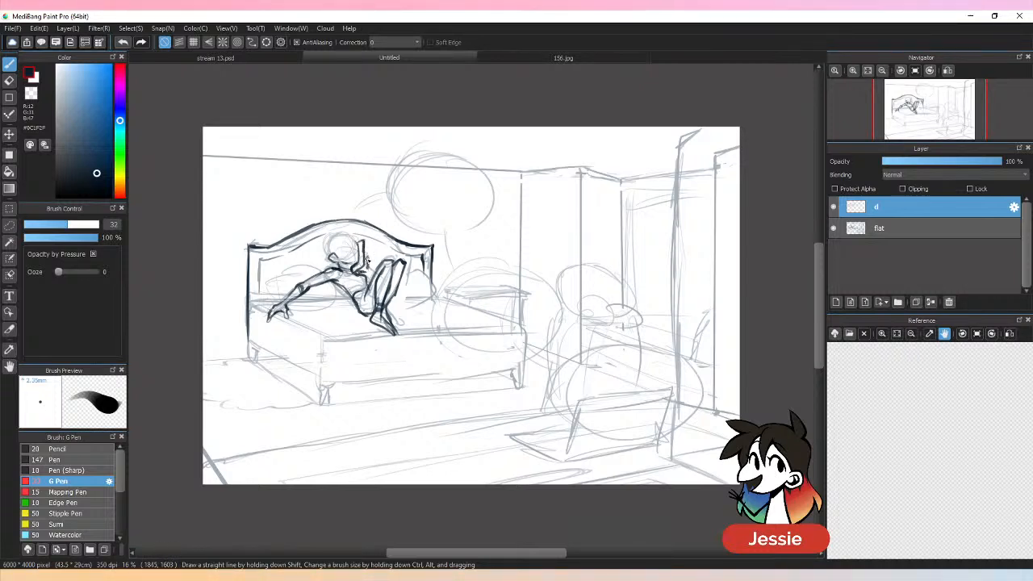
pyautogui.moveTo(364, 273); pyautogui.dragTo(374, 281)
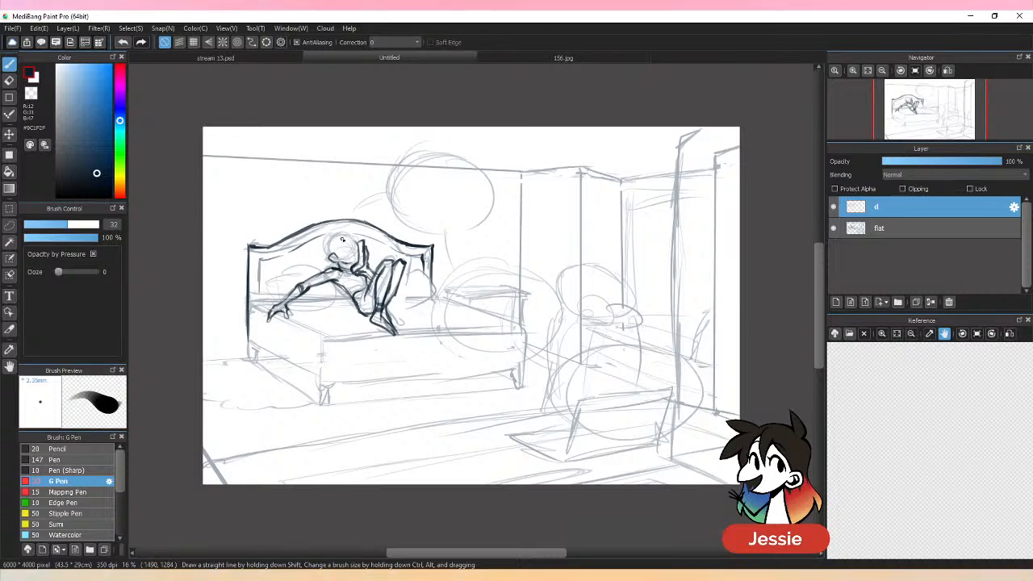
pyautogui.moveTo(345, 237); pyautogui.dragTo(331, 254)
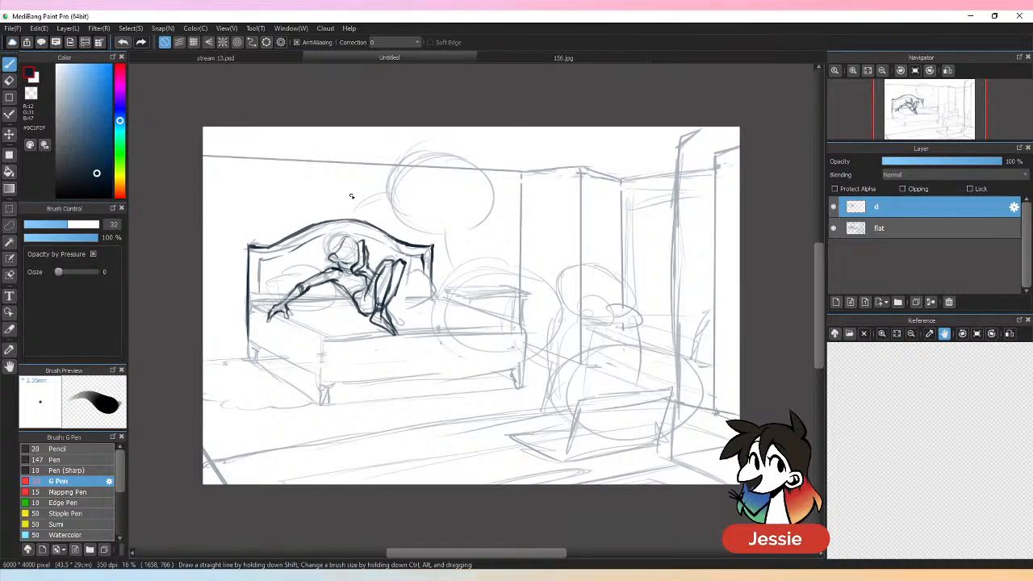
pyautogui.hotkey('ctrl', 'z')
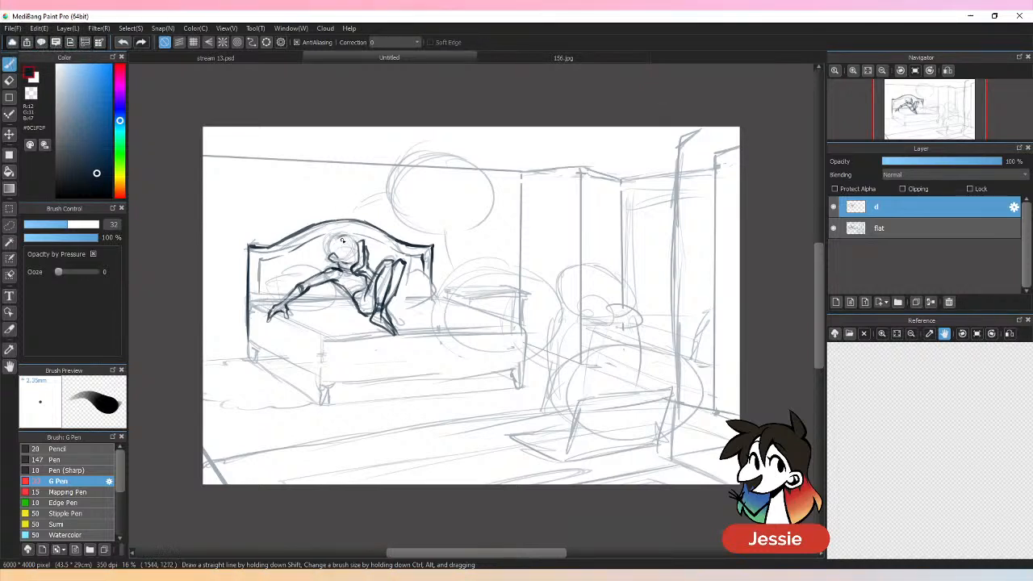
pyautogui.moveTo(342, 241)
pyautogui.mouseDown()
pyautogui.moveTo(333, 255)
pyautogui.moveTo(327, 240)
pyautogui.moveTo(324, 266)
pyautogui.moveTo(347, 232)
pyautogui.moveTo(361, 248)
pyautogui.mouseUp()
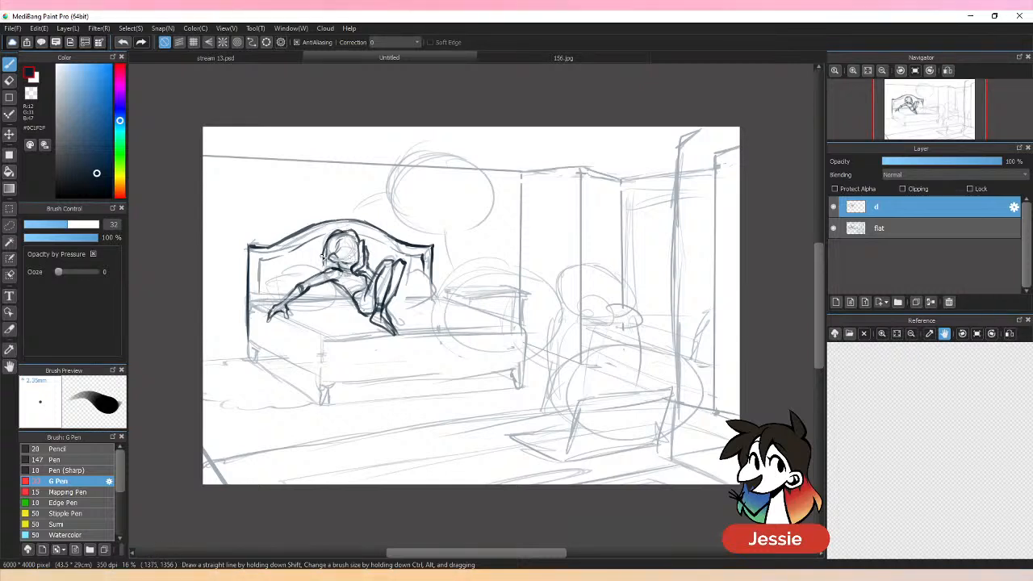
pyautogui.moveTo(323, 256)
pyautogui.mouseDown()
pyautogui.moveTo(352, 287)
pyautogui.moveTo(343, 297)
pyautogui.moveTo(328, 284)
pyautogui.moveTo(316, 319)
pyautogui.moveTo(323, 301)
pyautogui.moveTo(342, 304)
pyautogui.mouseUp()
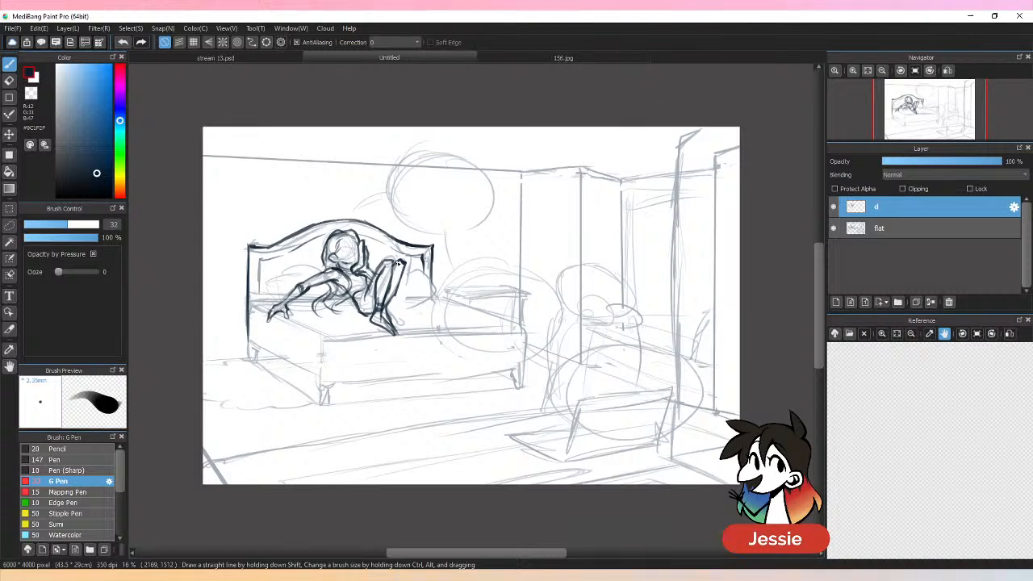
# Step: Lasso the figure's legs and transform them to be slightly larger, extending farther over the mattress
pyautogui.click(9, 224)
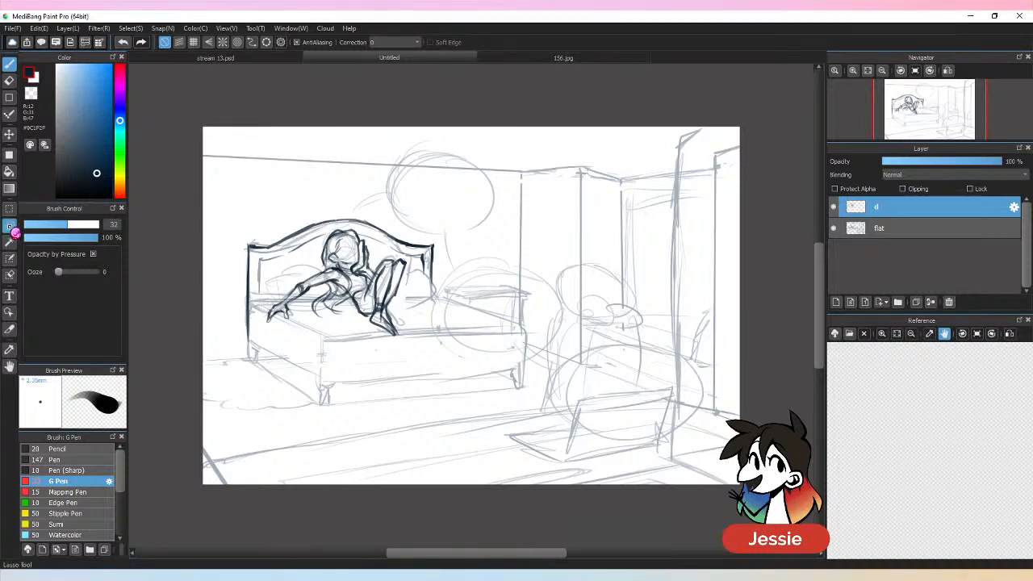
pyautogui.moveTo(377, 259)
pyautogui.mouseDown()
pyautogui.moveTo(360, 299)
pyautogui.moveTo(363, 325)
pyautogui.moveTo(417, 344)
pyautogui.moveTo(422, 280)
pyautogui.moveTo(387, 257)
pyautogui.mouseUp()
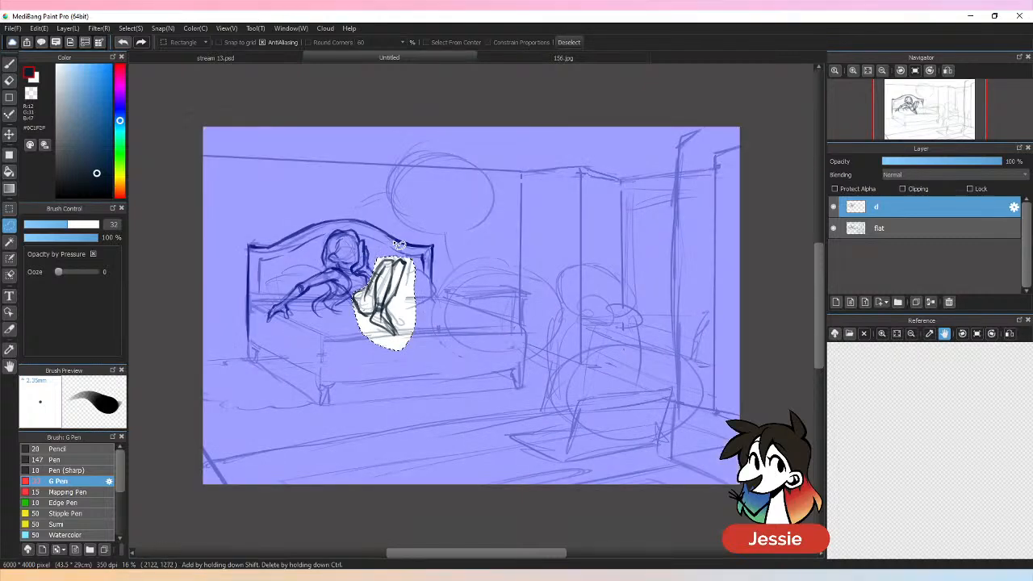
pyautogui.hotkey('ctrl', 't')
pyautogui.moveTo(415, 328); pyautogui.dragTo(421, 335)
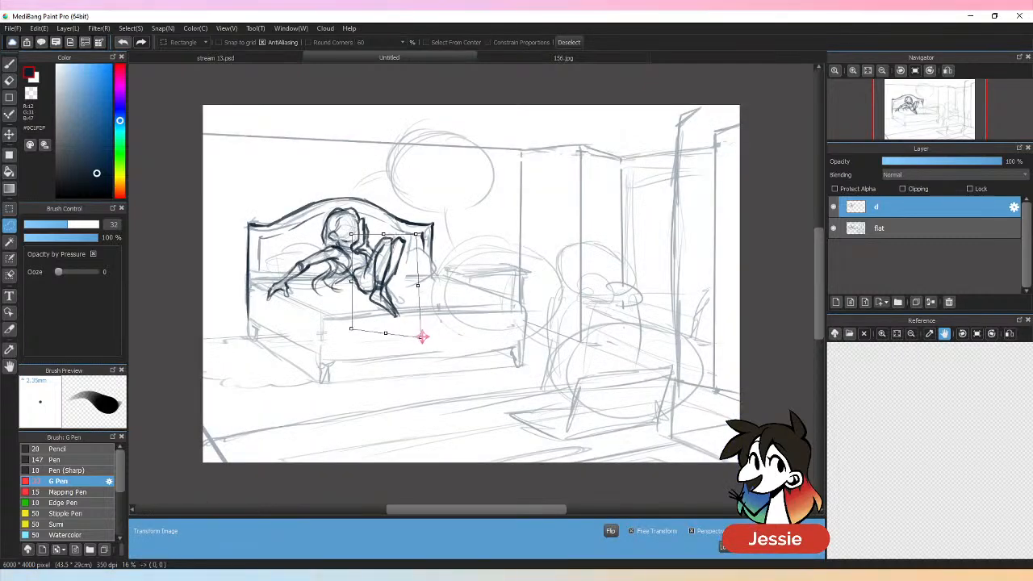
pyautogui.moveTo(417, 236); pyautogui.dragTo(401, 263)
pyautogui.click(655, 531)
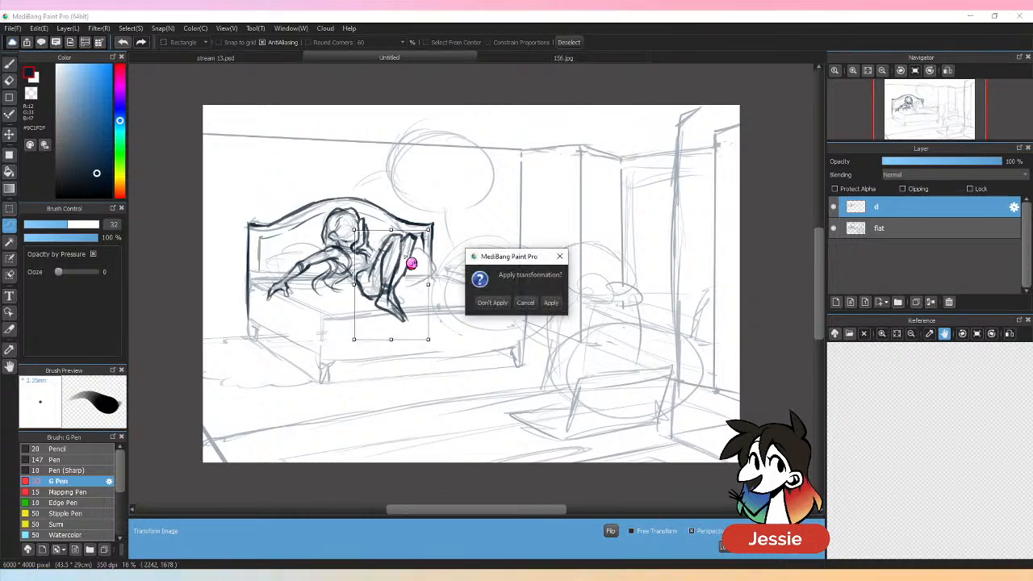
pyautogui.click(559, 294)
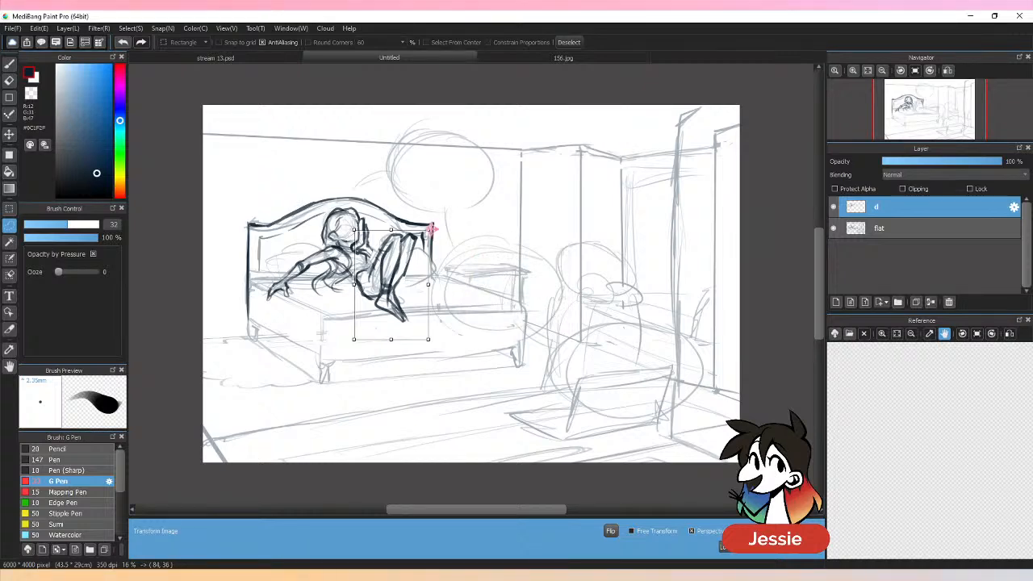
pyautogui.moveTo(428, 230); pyautogui.dragTo(431, 224)
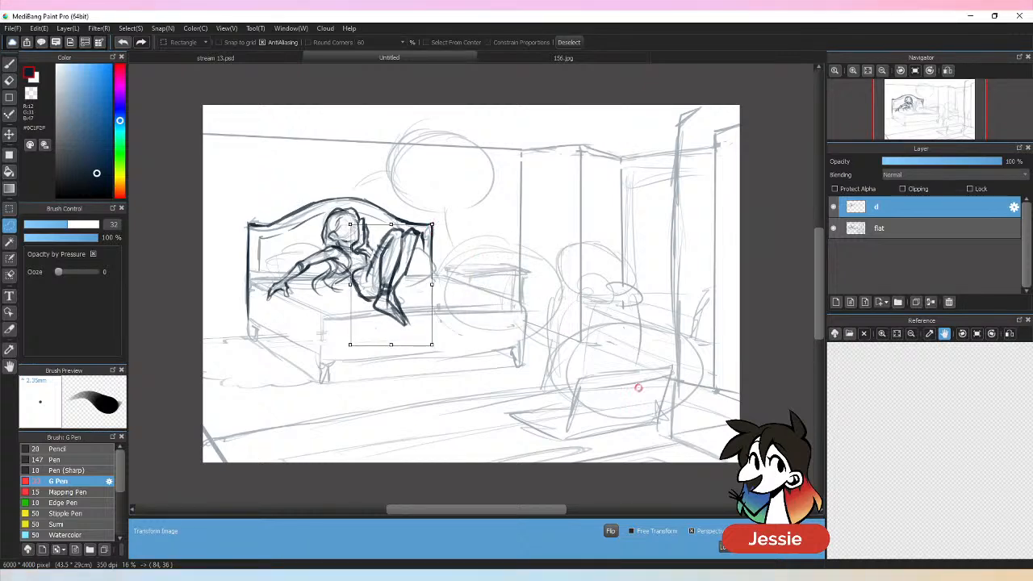
pyautogui.press('Return')
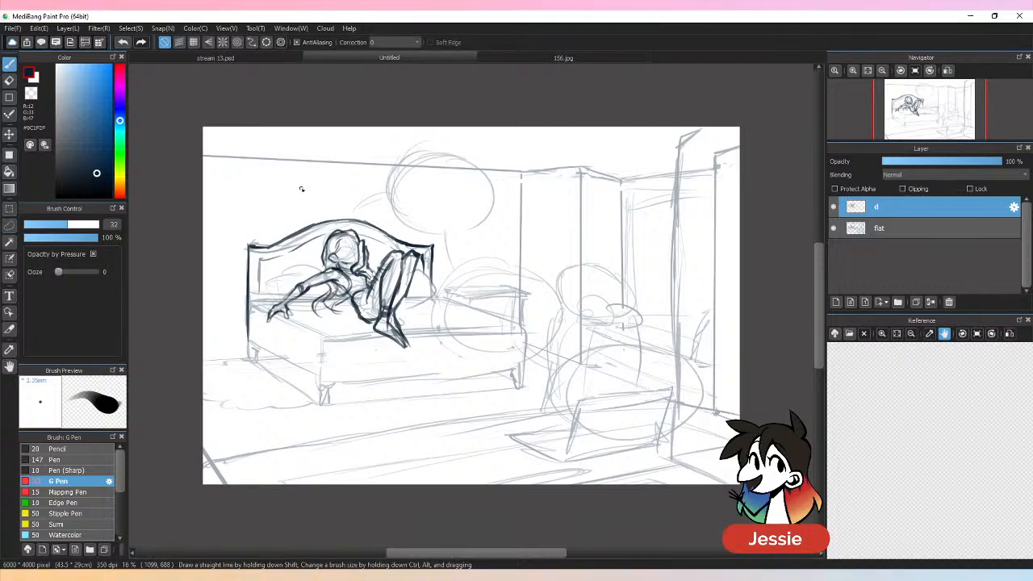
# Step: Lasso the whole figure, scale it down, shift it toward the headboard's right side, and clear the selection
pyautogui.click(9, 226)
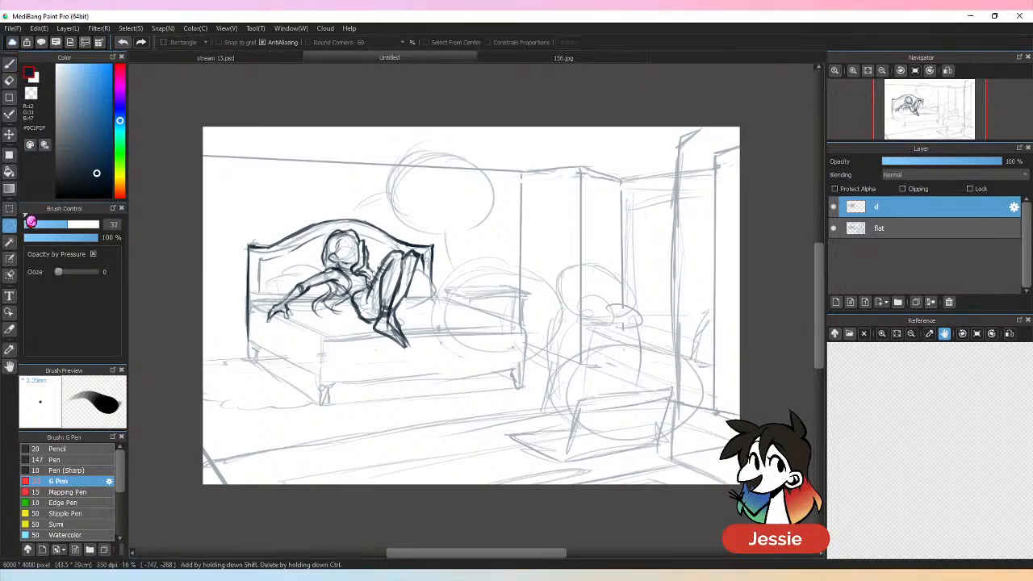
pyautogui.moveTo(327, 271)
pyautogui.mouseDown()
pyautogui.moveTo(263, 323)
pyautogui.moveTo(394, 349)
pyautogui.moveTo(421, 327)
pyautogui.moveTo(425, 273)
pyautogui.moveTo(418, 254)
pyautogui.moveTo(398, 252)
pyautogui.mouseUp()
pyautogui.moveTo(371, 246); pyautogui.dragTo(363, 230)
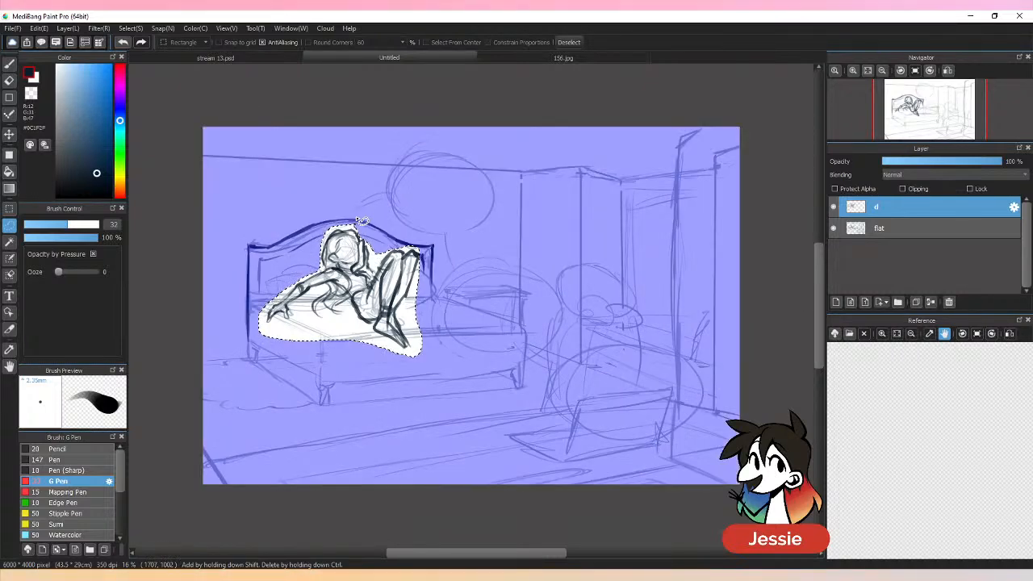
pyautogui.hotkey('ctrl', 't')
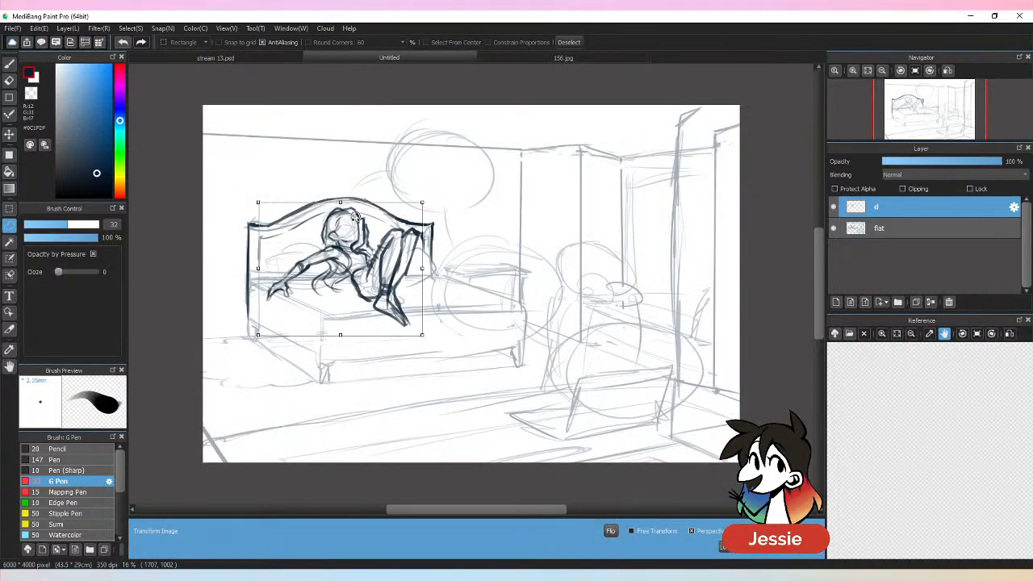
pyautogui.moveTo(422, 203); pyautogui.dragTo(403, 218)
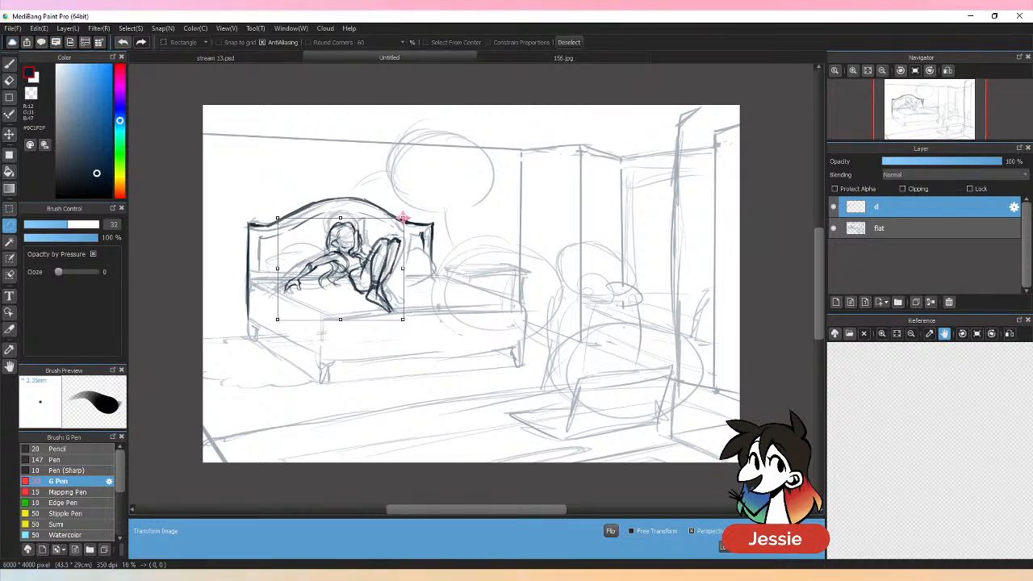
pyautogui.moveTo(386, 253); pyautogui.dragTo(396, 245)
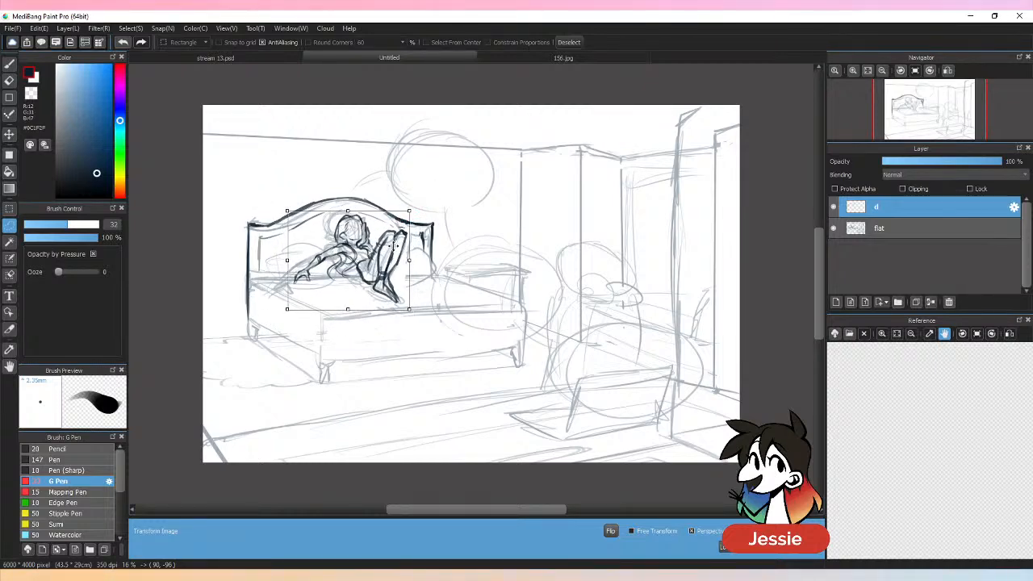
pyautogui.press('Return')
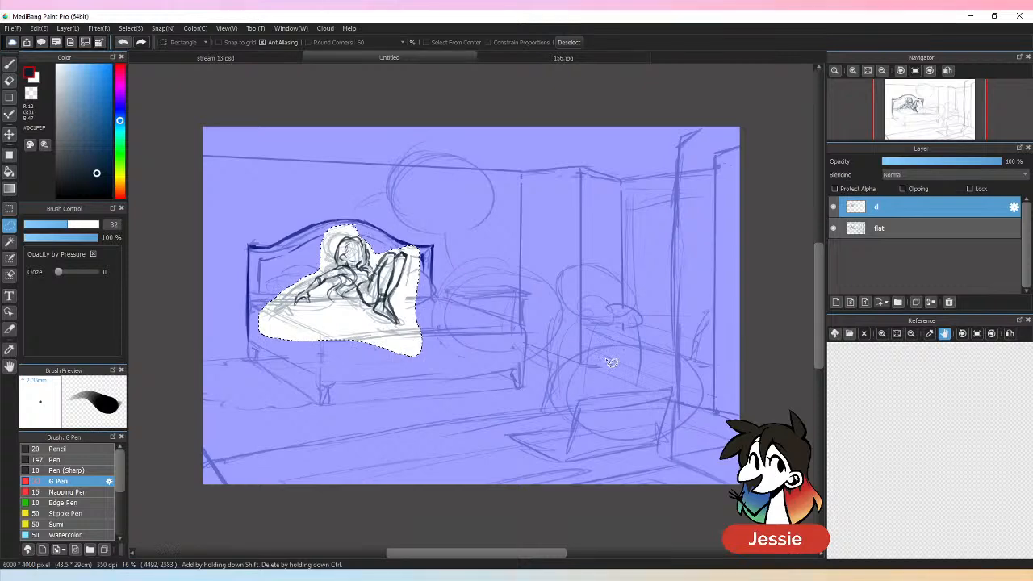
pyautogui.hotkey('ctrl', 'd')
# Step: Draw pillows behind the figure and under its hand, plus a round one-eyed plush beside the knees
pyautogui.press('b')
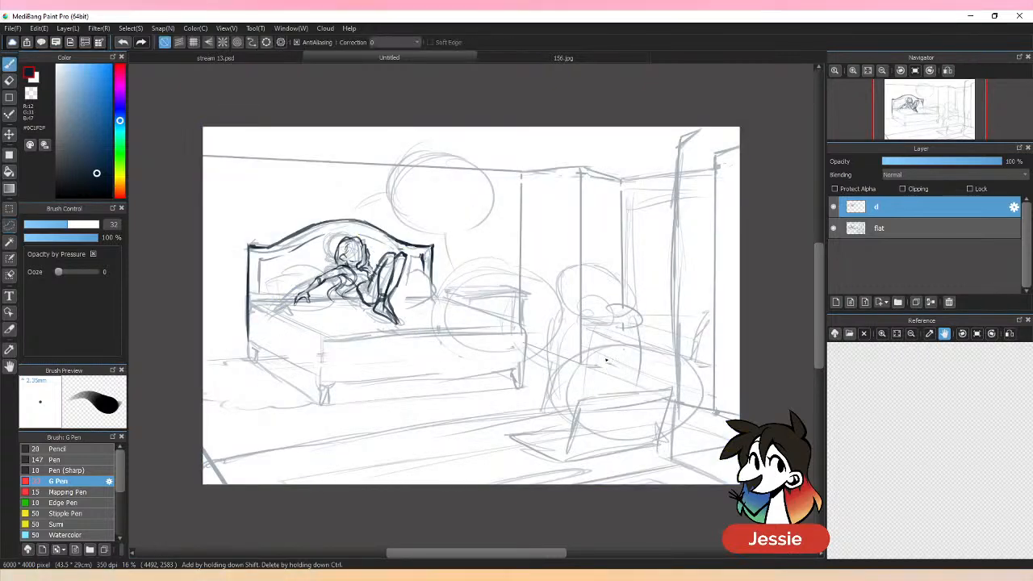
pyautogui.moveTo(333, 269)
pyautogui.mouseDown()
pyautogui.moveTo(295, 273)
pyautogui.moveTo(292, 292)
pyautogui.mouseUp()
pyautogui.moveTo(294, 280); pyautogui.dragTo(325, 264)
pyautogui.moveTo(313, 302)
pyautogui.mouseDown()
pyautogui.moveTo(355, 303)
pyautogui.moveTo(416, 273)
pyautogui.moveTo(421, 303)
pyautogui.moveTo(417, 287)
pyautogui.moveTo(397, 294)
pyautogui.moveTo(427, 279)
pyautogui.mouseUp()
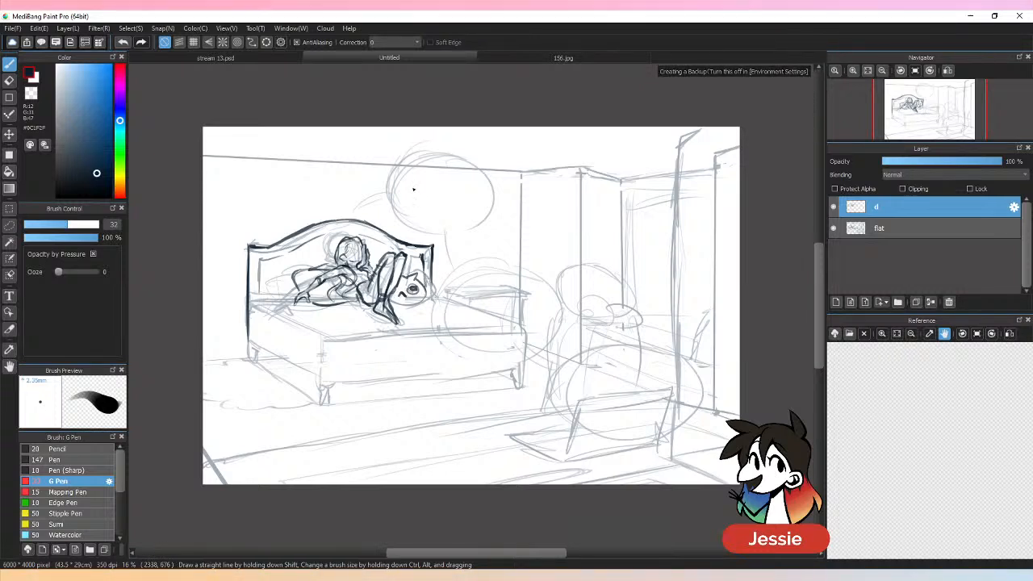
pyautogui.press('e')
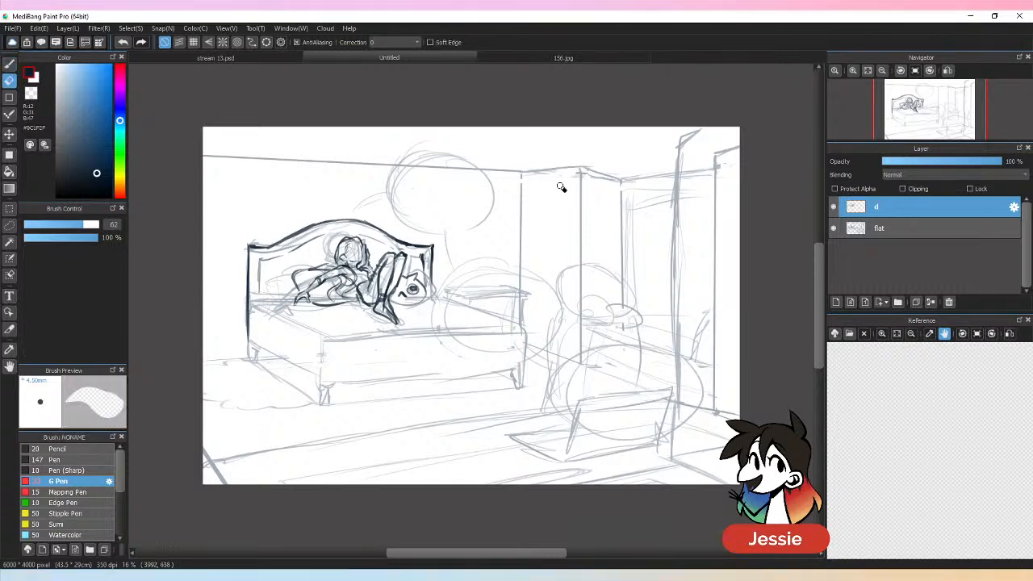
pyautogui.press('b')
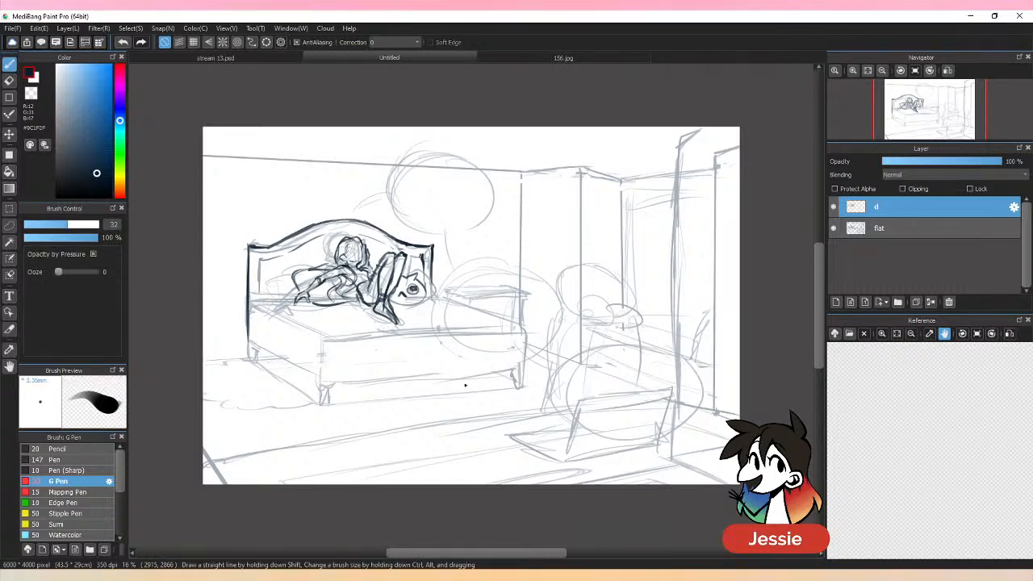
pyautogui.moveTo(263, 287)
pyautogui.mouseDown()
pyautogui.moveTo(287, 312)
pyautogui.moveTo(309, 308)
pyautogui.moveTo(278, 287)
pyautogui.moveTo(313, 302)
pyautogui.moveTo(299, 309)
pyautogui.moveTo(296, 283)
pyautogui.mouseUp()
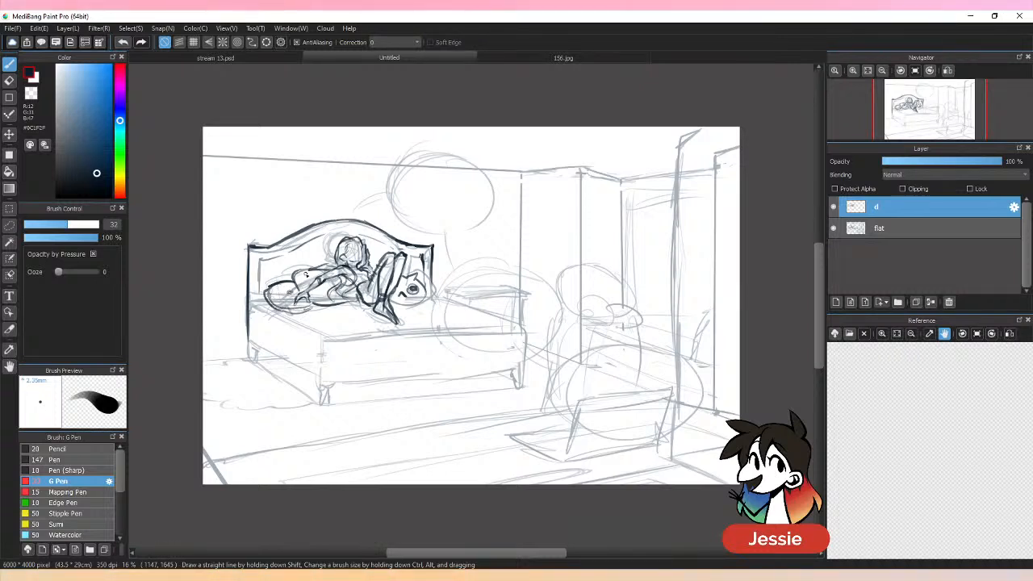
# Step: Draw the mattress's top outline from the headboard around the front edge and far side to the foot corner
pyautogui.moveTo(268, 295)
pyautogui.mouseDown()
pyautogui.moveTo(255, 270)
pyautogui.moveTo(275, 319)
pyautogui.moveTo(343, 340)
pyautogui.moveTo(414, 335)
pyautogui.moveTo(330, 339)
pyautogui.moveTo(344, 342)
pyautogui.moveTo(452, 336)
pyautogui.mouseUp()
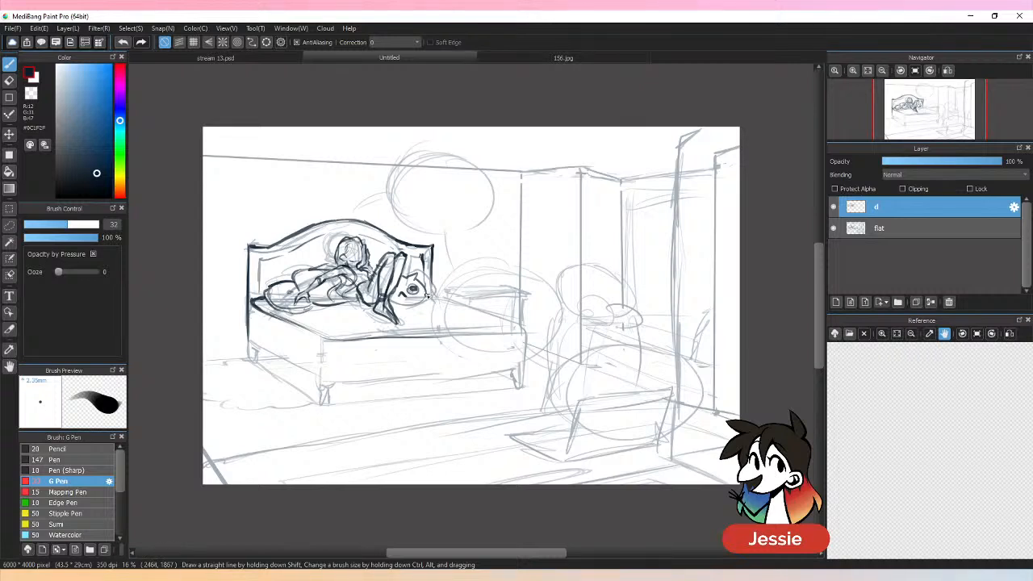
pyautogui.moveTo(428, 296)
pyautogui.mouseDown()
pyautogui.moveTo(495, 315)
pyautogui.moveTo(529, 339)
pyautogui.mouseUp()
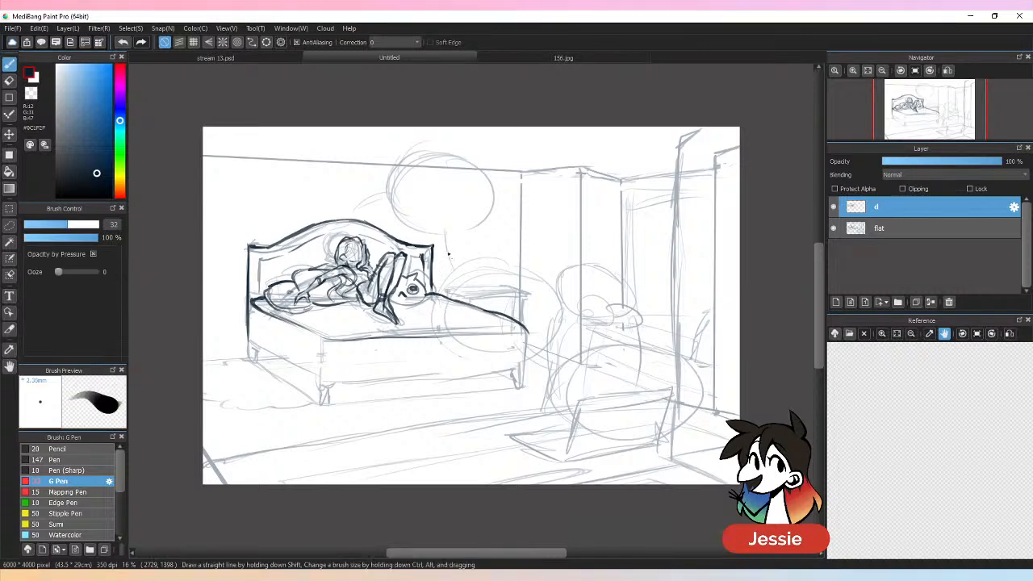
pyautogui.moveTo(433, 293); pyautogui.dragTo(434, 263)
pyautogui.moveTo(428, 339); pyautogui.dragTo(523, 331)
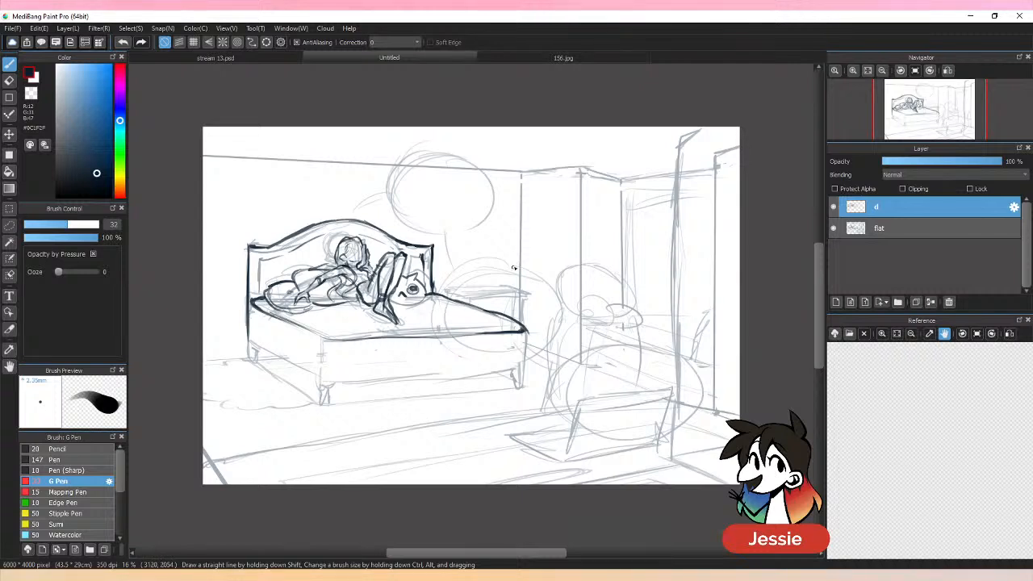
# Step: Draw the mattress's vertical sides and lower outline around the foot of the bed, erasing excess line along the bottom edge
pyautogui.moveTo(251, 298); pyautogui.dragTo(246, 342)
pyautogui.moveTo(294, 369)
pyautogui.mouseDown()
pyautogui.moveTo(317, 383)
pyautogui.moveTo(421, 382)
pyautogui.moveTo(528, 332)
pyautogui.mouseUp()
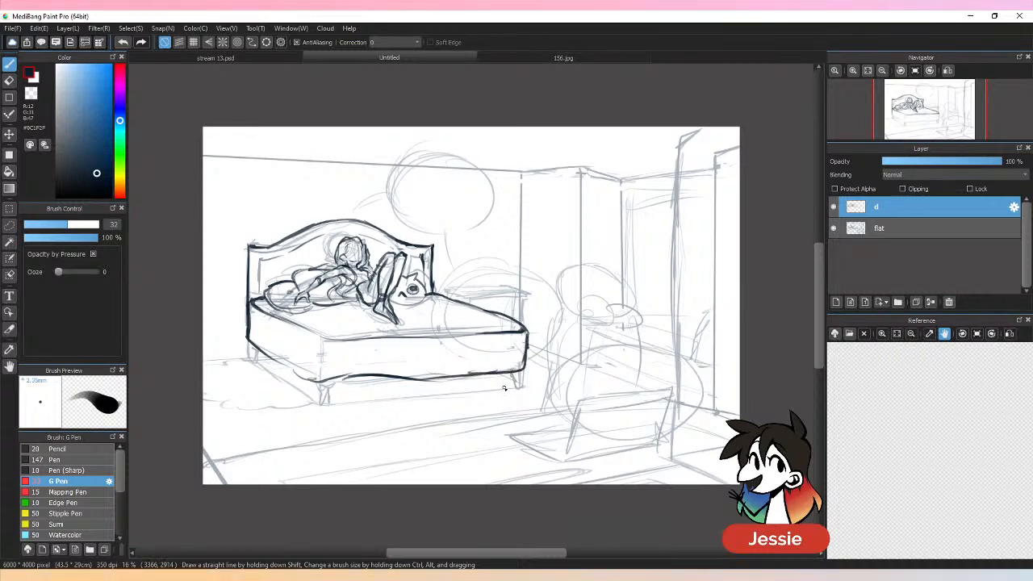
pyautogui.press('e')
pyautogui.moveTo(344, 376)
pyautogui.mouseDown()
pyautogui.moveTo(447, 379)
pyautogui.moveTo(326, 379)
pyautogui.moveTo(286, 368)
pyautogui.moveTo(328, 383)
pyautogui.moveTo(448, 376)
pyautogui.mouseUp()
pyautogui.press('b')
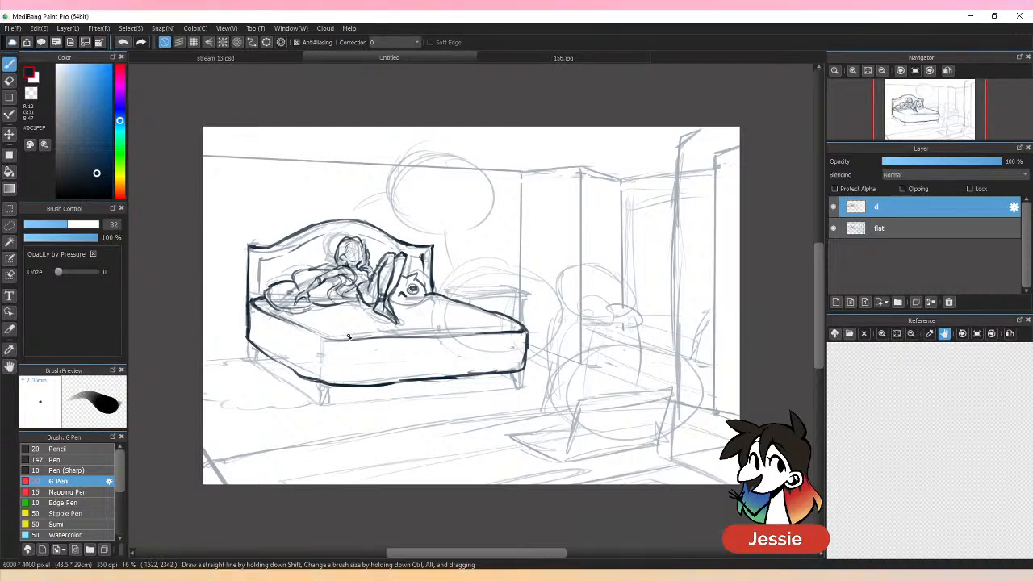
# Step: Draw three short tapered legs under the bed's near corner, foot corner and headboard end
pyautogui.moveTo(315, 382); pyautogui.dragTo(327, 405)
pyautogui.moveTo(518, 379); pyautogui.dragTo(521, 386)
pyautogui.moveTo(249, 343); pyautogui.dragTo(255, 358)
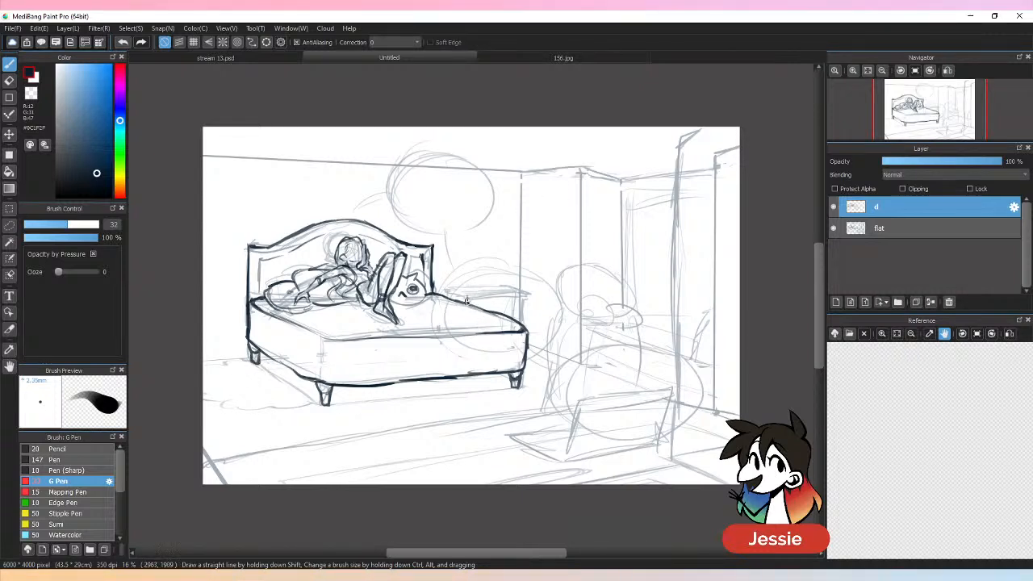
# Step: Draw a nightstand's top and side behind the bed's far edge and erase the overhanging end of its top
pyautogui.moveTo(466, 300)
pyautogui.mouseDown()
pyautogui.moveTo(529, 295)
pyautogui.moveTo(525, 323)
pyautogui.moveTo(446, 290)
pyautogui.moveTo(535, 293)
pyautogui.mouseUp()
pyautogui.moveTo(535, 293)
pyautogui.mouseDown()
pyautogui.moveTo(449, 296)
pyautogui.moveTo(525, 297)
pyautogui.moveTo(528, 350)
pyautogui.moveTo(528, 331)
pyautogui.mouseUp()
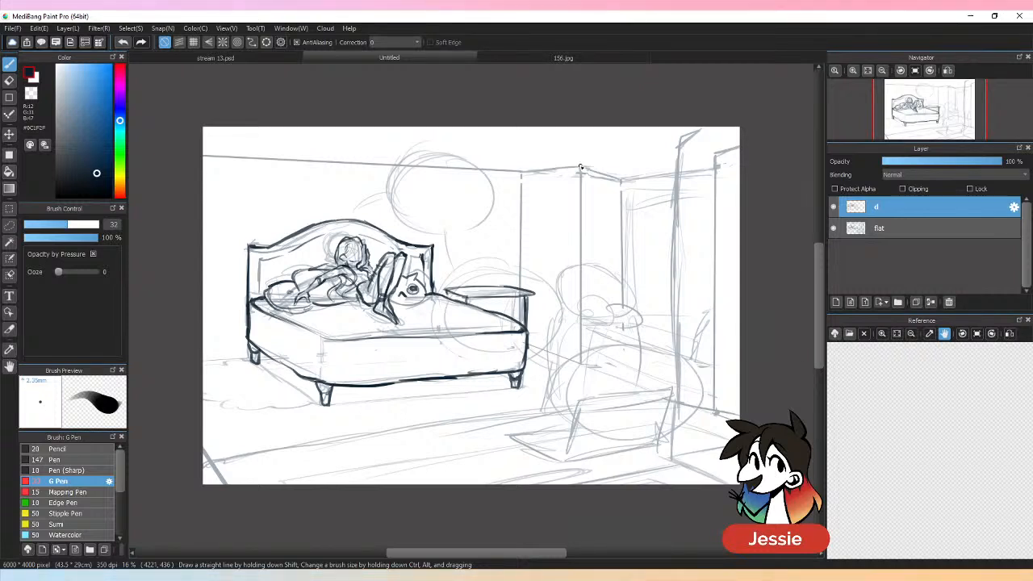
pyautogui.press('e')
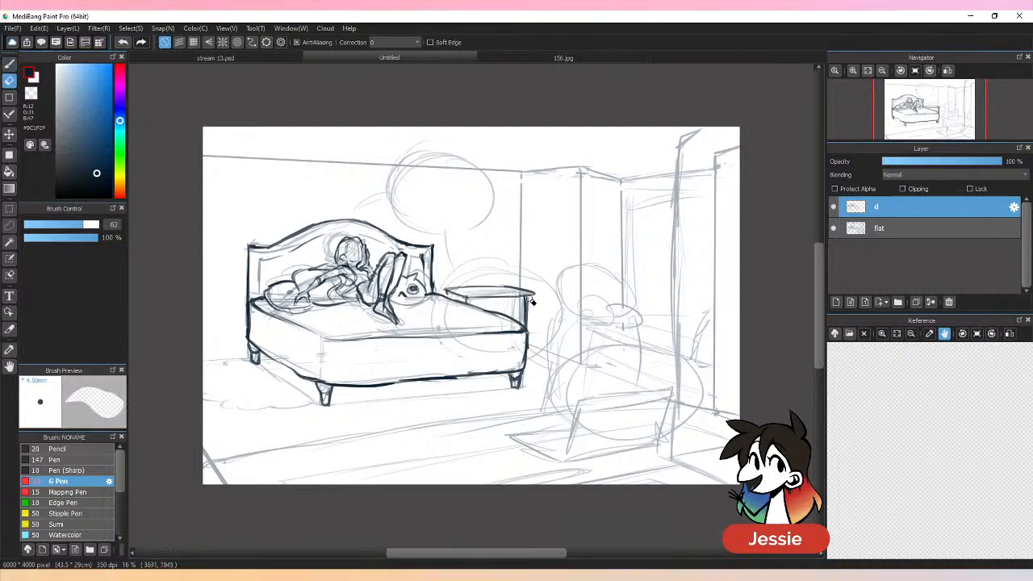
pyautogui.moveTo(530, 291); pyautogui.dragTo(541, 295)
pyautogui.press('p')
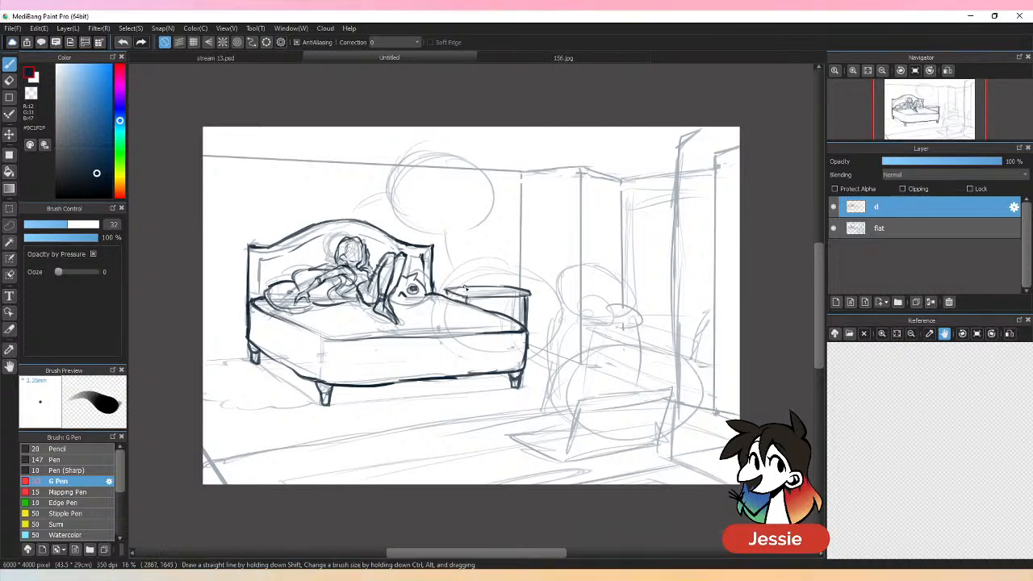
# Step: Draw a small bonsai-like tree with a curved trunk and cloud-shaped crown on the nightstand, and touch up the nightstand's corner
pyautogui.moveTo(462, 287)
pyautogui.mouseDown()
pyautogui.moveTo(467, 248)
pyautogui.moveTo(479, 284)
pyautogui.moveTo(469, 255)
pyautogui.moveTo(442, 247)
pyautogui.mouseUp()
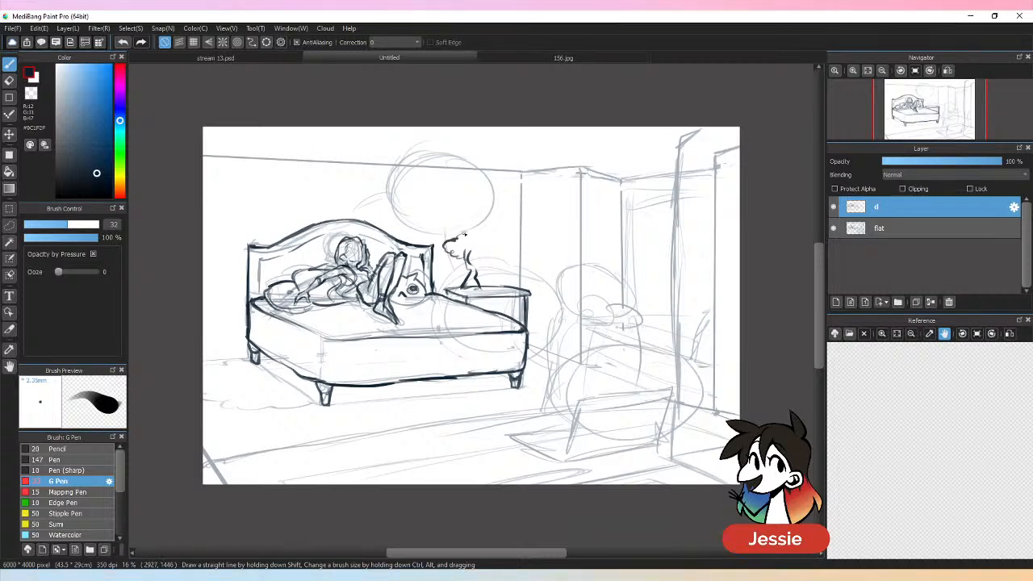
pyautogui.click(618, 57)
pyautogui.click(389, 58)
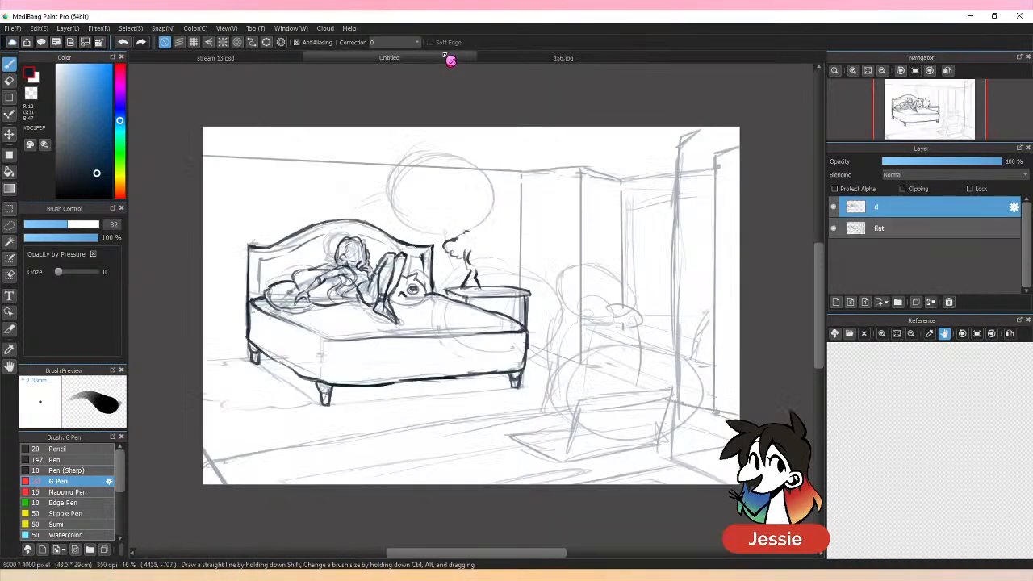
pyautogui.moveTo(470, 234)
pyautogui.mouseDown()
pyautogui.moveTo(491, 257)
pyautogui.moveTo(464, 264)
pyautogui.mouseUp()
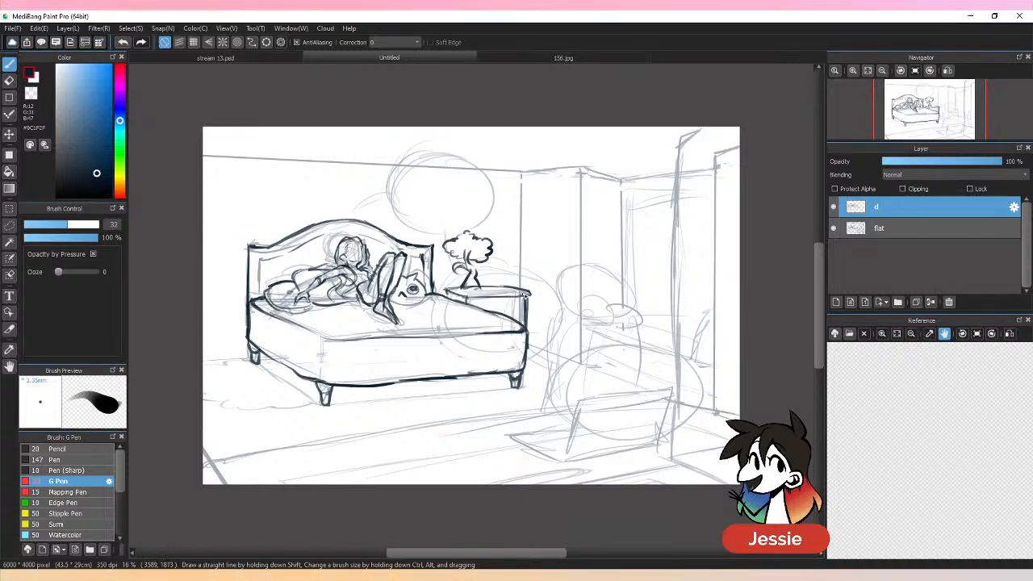
pyautogui.moveTo(524, 295); pyautogui.dragTo(530, 300)
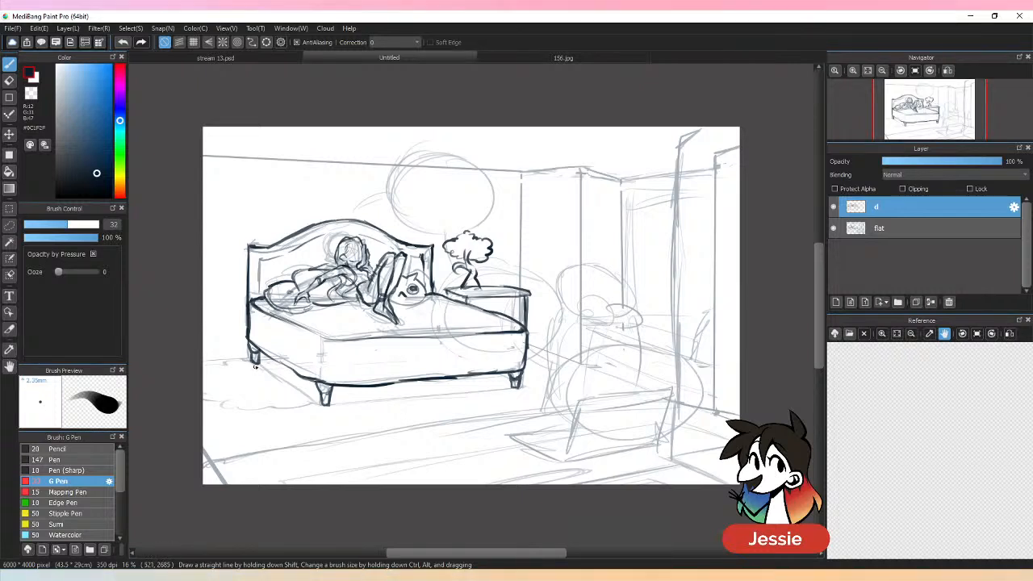
# Step: Draw a fluffy, wavy-edged rug on the floor beside the bed, extending from the canvas edge to the near leg
pyautogui.moveTo(268, 365)
pyautogui.mouseDown()
pyautogui.moveTo(198, 375)
pyautogui.moveTo(262, 366)
pyautogui.mouseUp()
pyautogui.hotkey('ctrl', 'z')
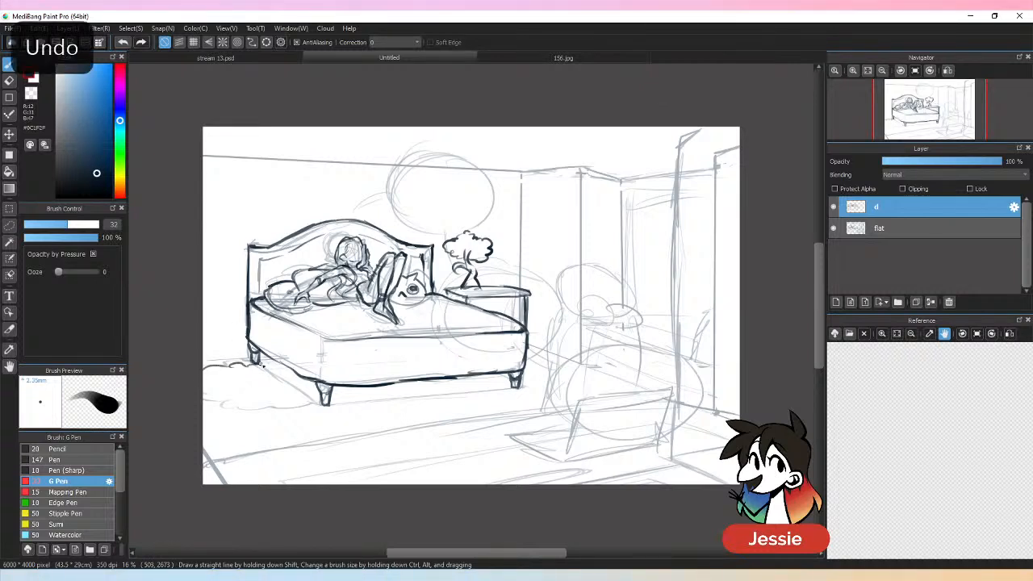
pyautogui.moveTo(203, 400); pyautogui.dragTo(347, 396)
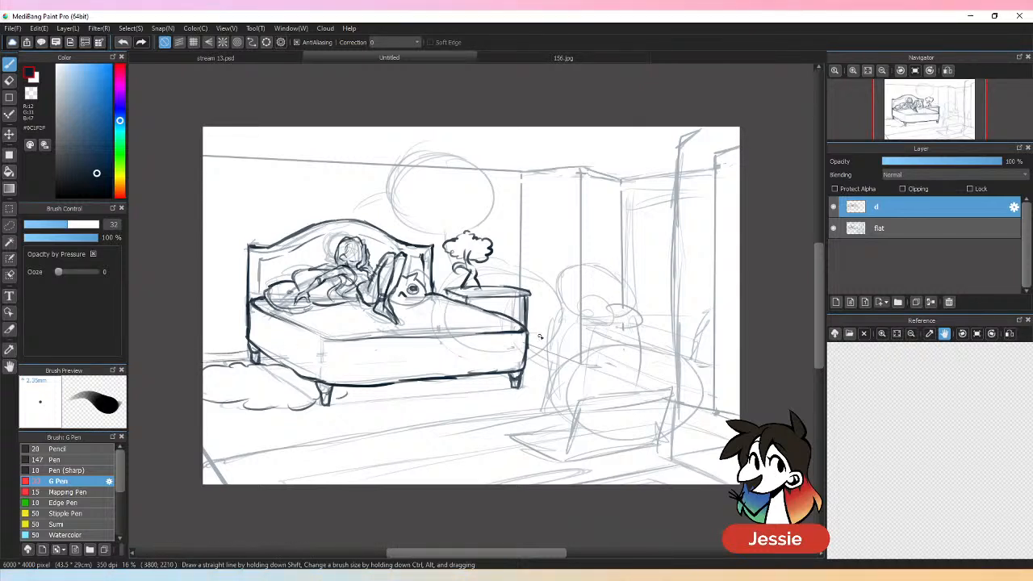
# Step: Draw the floor line beyond the bed and the tall wardrobe's front face, with straight vertical edges and a top edge
pyautogui.moveTo(529, 348); pyautogui.dragTo(581, 364)
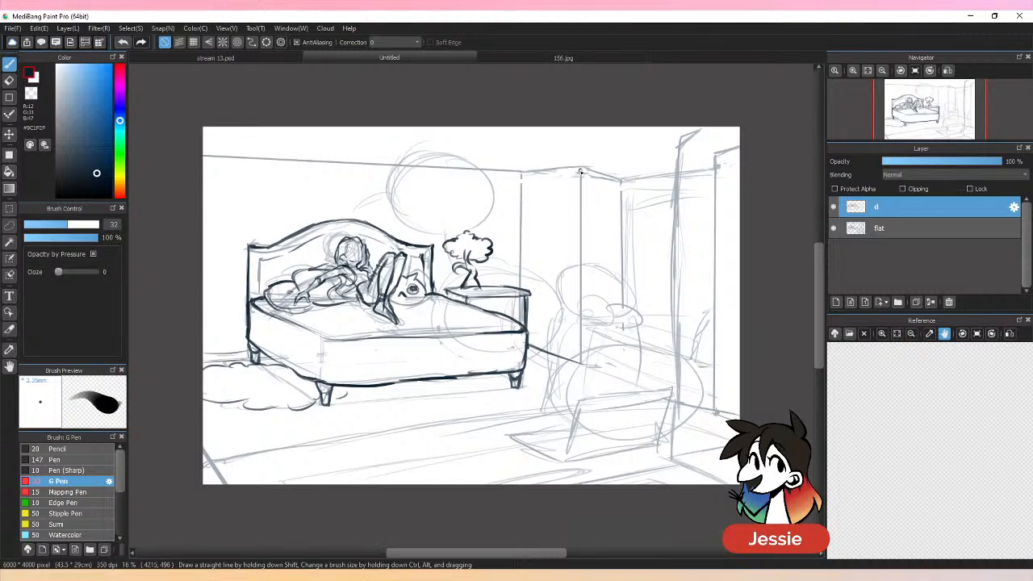
pyautogui.press('shift')
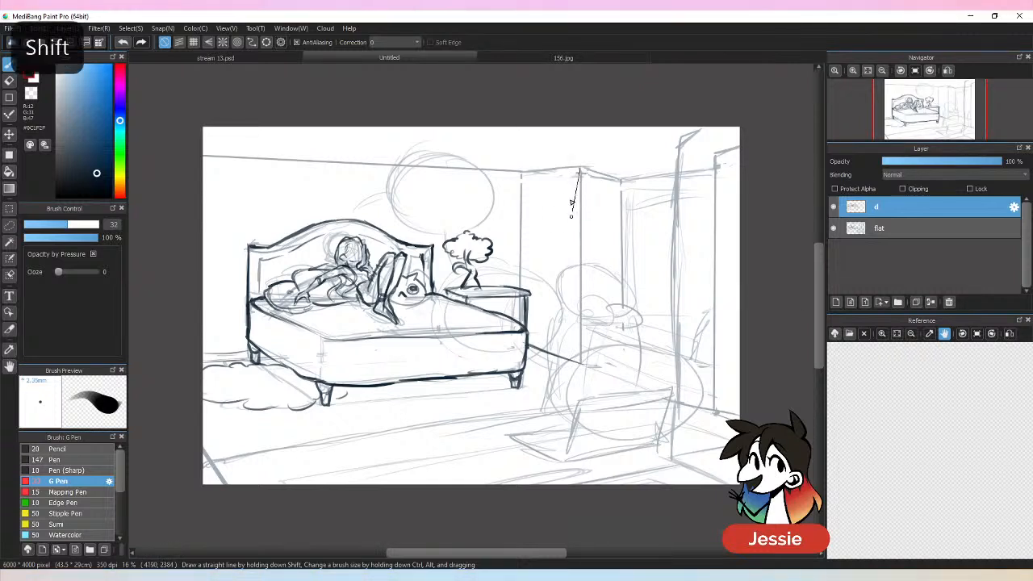
pyautogui.moveTo(581, 170); pyautogui.dragTo(583, 228)
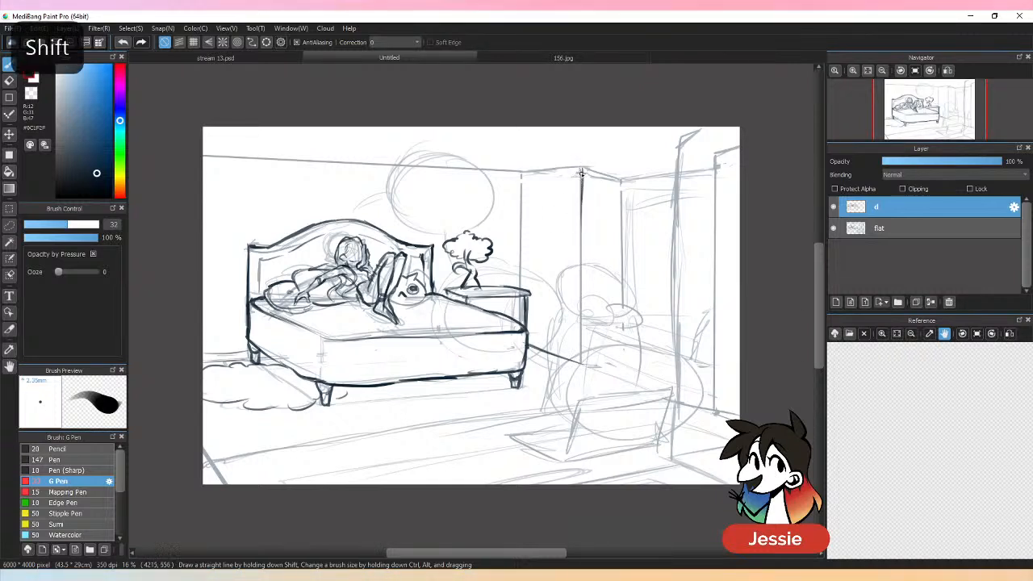
pyautogui.moveTo(581, 173); pyautogui.dragTo(581, 367)
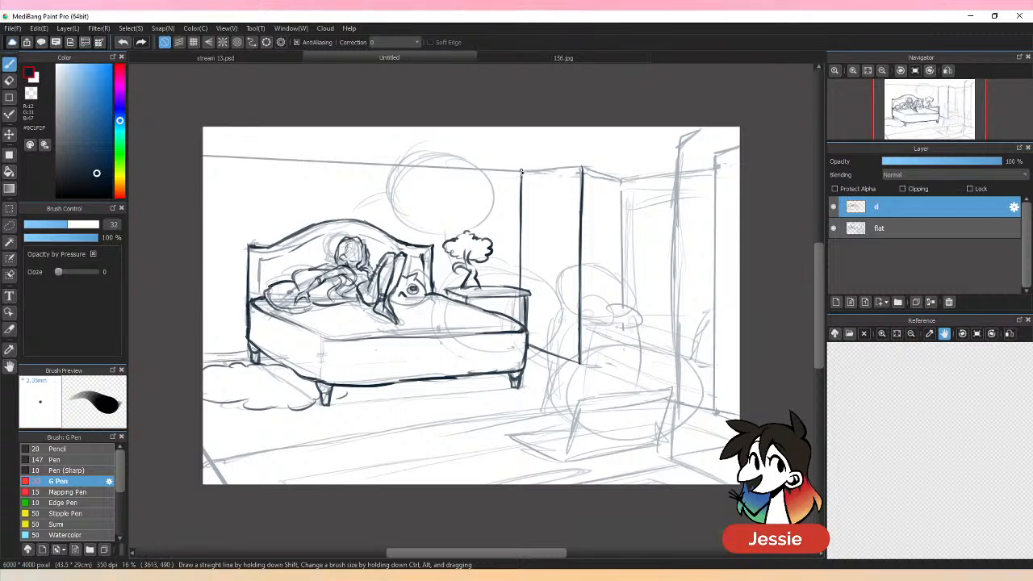
pyautogui.moveTo(520, 172); pyautogui.dragTo(582, 166)
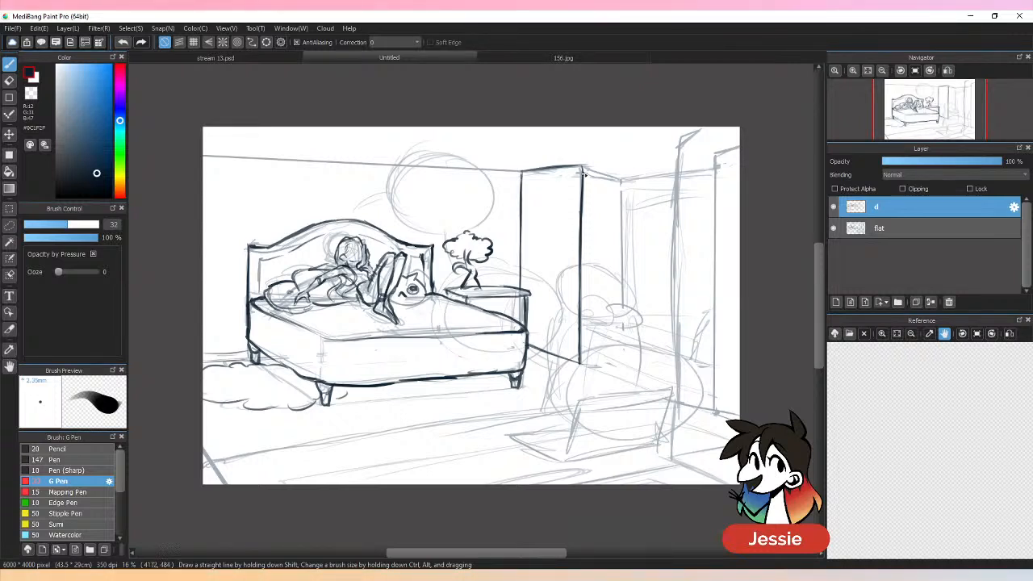
# Step: Draw the wardrobe's receding side and adjoining wall top, plus the upper and lower edges of the window bench
pyautogui.moveTo(581, 166)
pyautogui.mouseDown()
pyautogui.moveTo(621, 180)
pyautogui.moveTo(611, 177)
pyautogui.moveTo(677, 169)
pyautogui.mouseUp()
pyautogui.hotkey('ctrl', 'z')
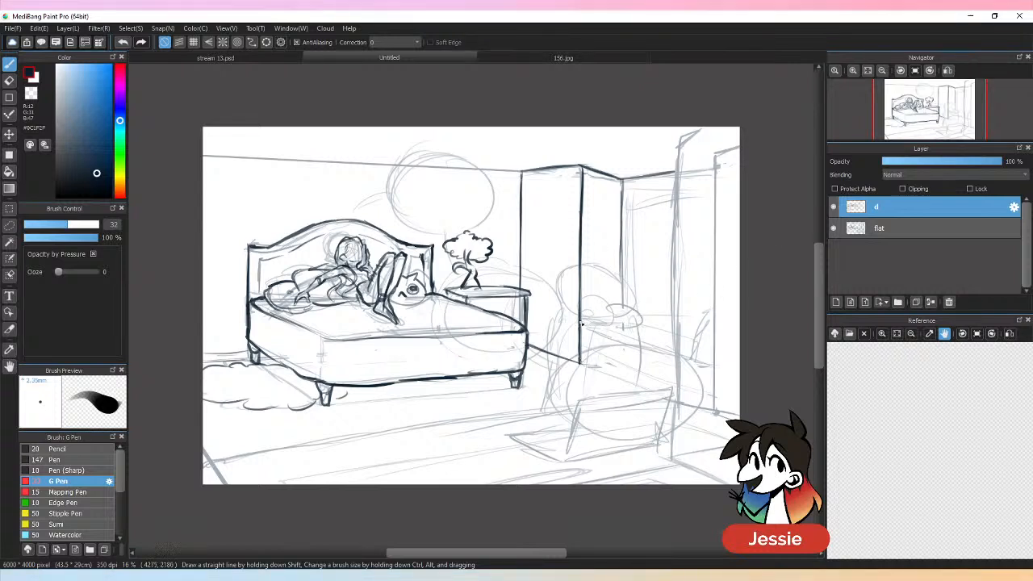
pyautogui.moveTo(580, 323); pyautogui.dragTo(683, 358)
pyautogui.moveTo(580, 364); pyautogui.dragTo(683, 403)
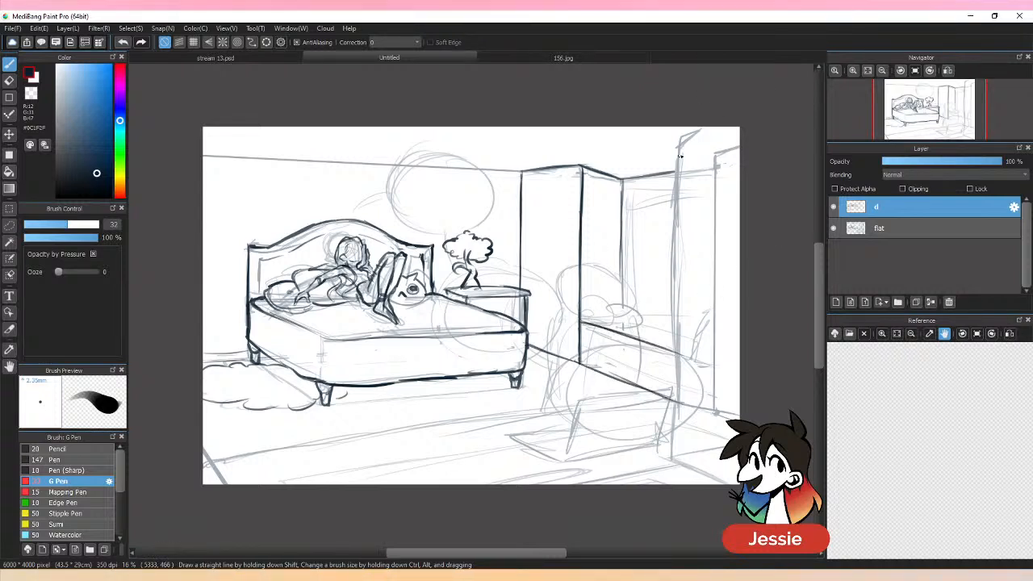
# Step: Set the brush size to 45 and stroke correction to 10, and draw a thick vertical wall edge beside the bench
pyautogui.moveTo(680, 156); pyautogui.dragTo(676, 335)
pyautogui.hotkey('ctrl', 'z')
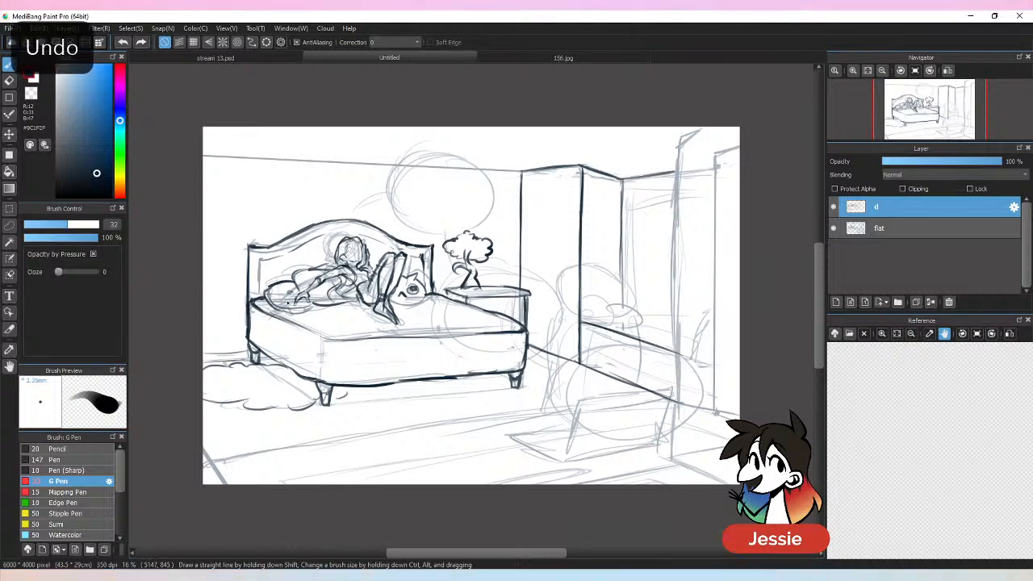
pyautogui.click(79, 224)
pyautogui.click(417, 43)
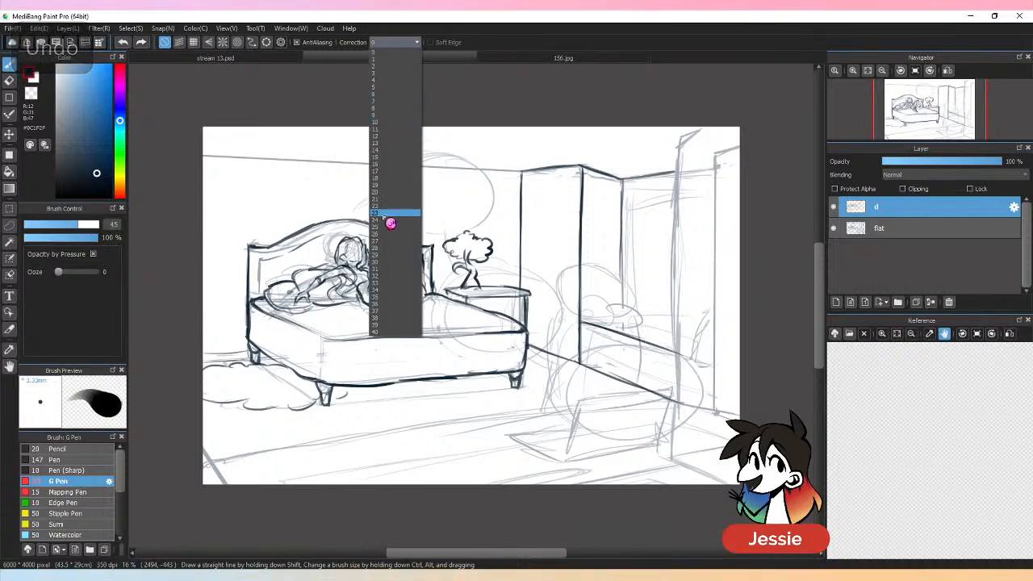
pyautogui.click(379, 122)
pyautogui.moveTo(678, 127); pyautogui.dragTo(671, 201)
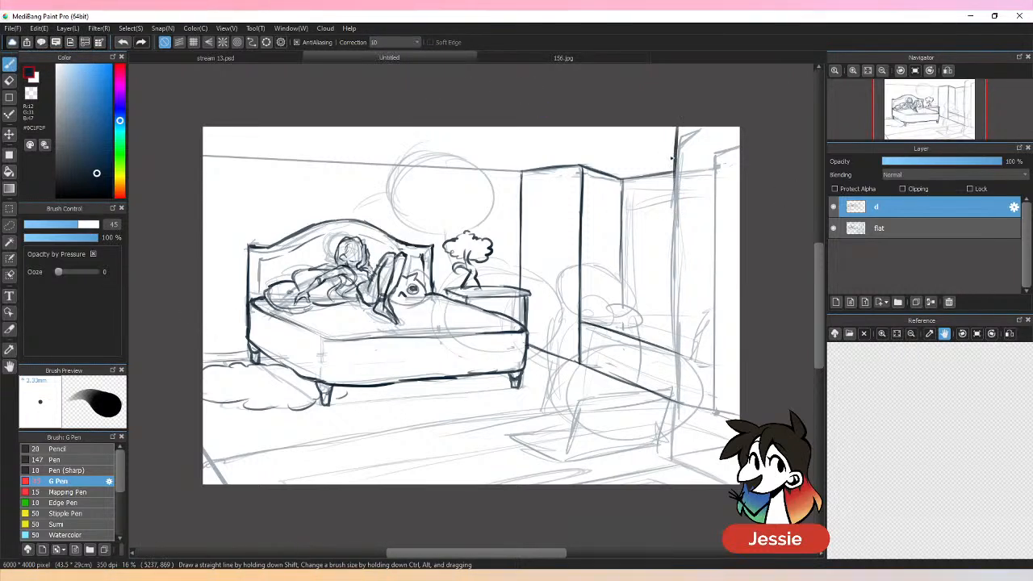
pyautogui.moveTo(678, 128); pyautogui.dragTo(675, 266)
pyautogui.moveTo(675, 214); pyautogui.dragTo(671, 361)
pyautogui.moveTo(673, 268); pyautogui.dragTo(671, 393)
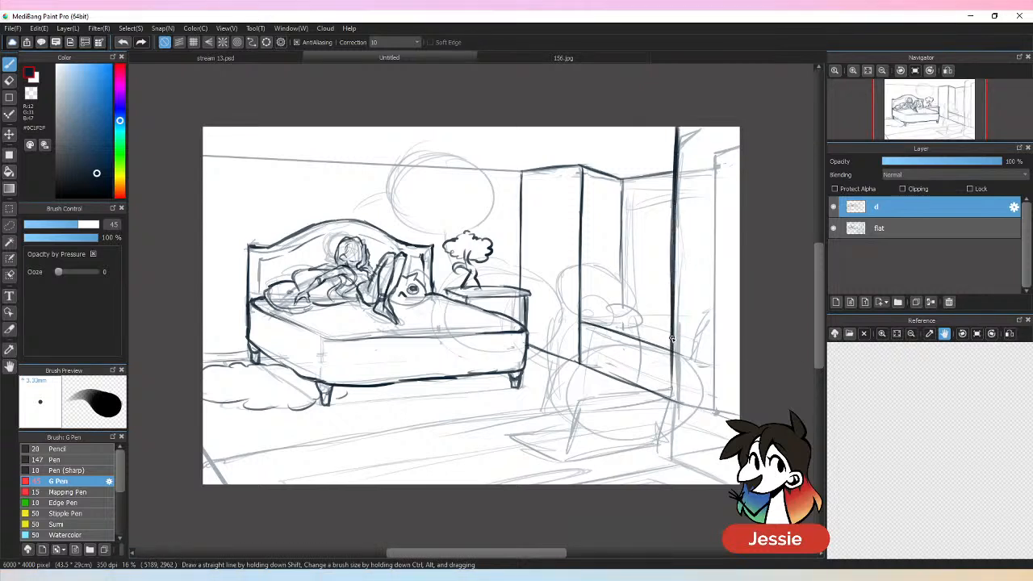
# Step: Draw thick floor edges from the vertical wall's base, one to the lower right and one across the foreground to the left
pyautogui.moveTo(671, 340)
pyautogui.mouseDown()
pyautogui.moveTo(673, 404)
pyautogui.moveTo(733, 437)
pyautogui.mouseUp()
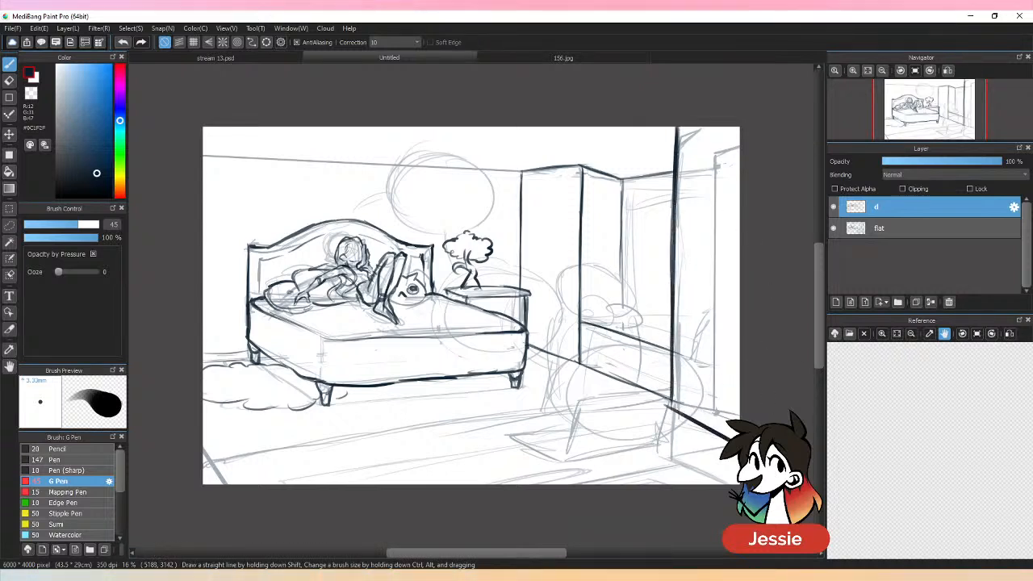
pyautogui.moveTo(203, 456)
pyautogui.mouseDown()
pyautogui.moveTo(686, 394)
pyautogui.moveTo(214, 478)
pyautogui.mouseUp()
pyautogui.hotkey('ctrl', 'z')
pyautogui.hotkey('ctrl', 'z')
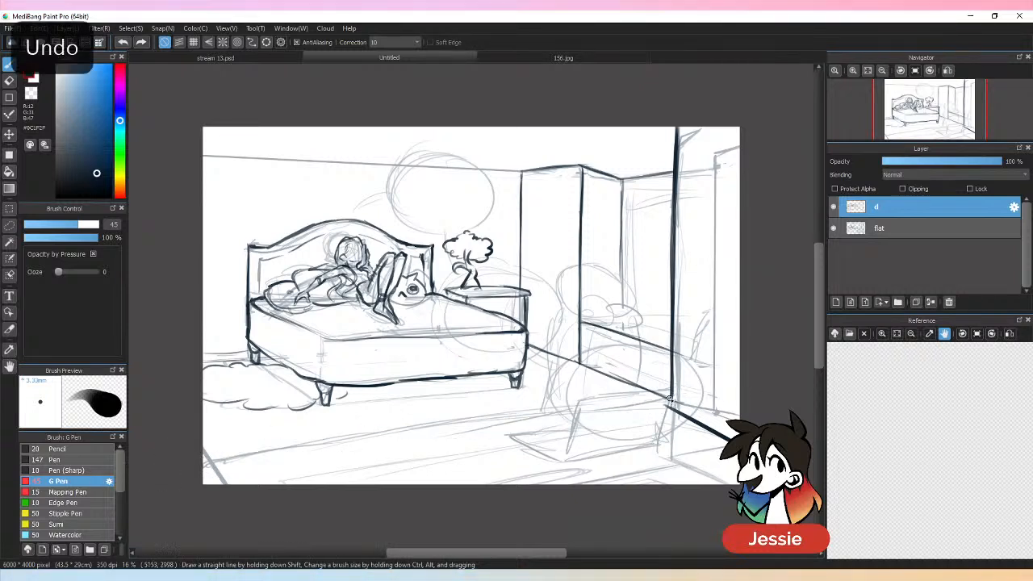
pyautogui.moveTo(671, 401)
pyautogui.mouseDown()
pyautogui.moveTo(203, 447)
pyautogui.moveTo(666, 402)
pyautogui.moveTo(615, 398)
pyautogui.mouseUp()
pyautogui.hotkey('ctrl', 'z')
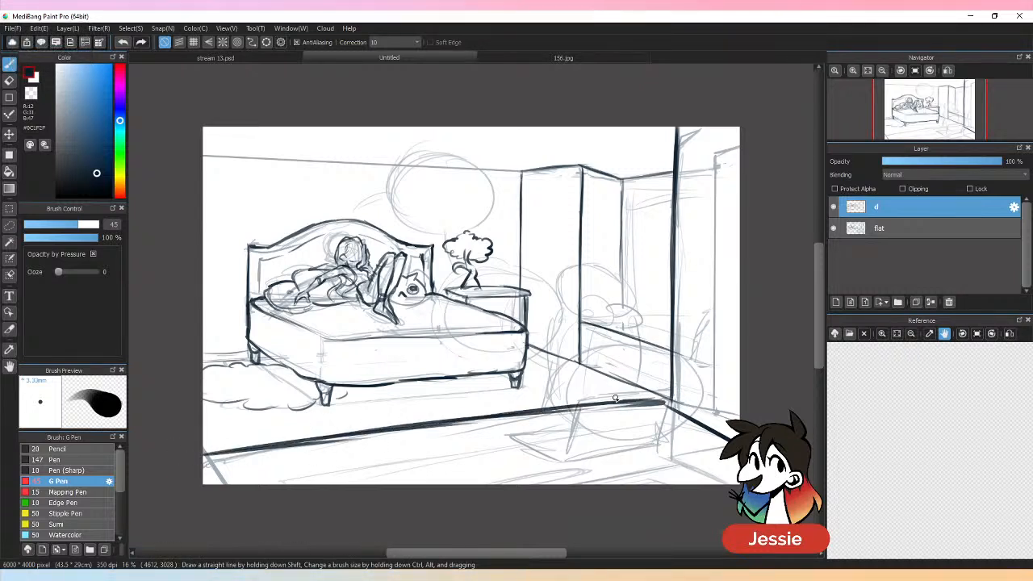
# Step: Set the brush size to 20, and draw cushions on the window bench and rectangular drawers along its front
pyautogui.moveTo(67, 225); pyautogui.dragTo(56, 224)
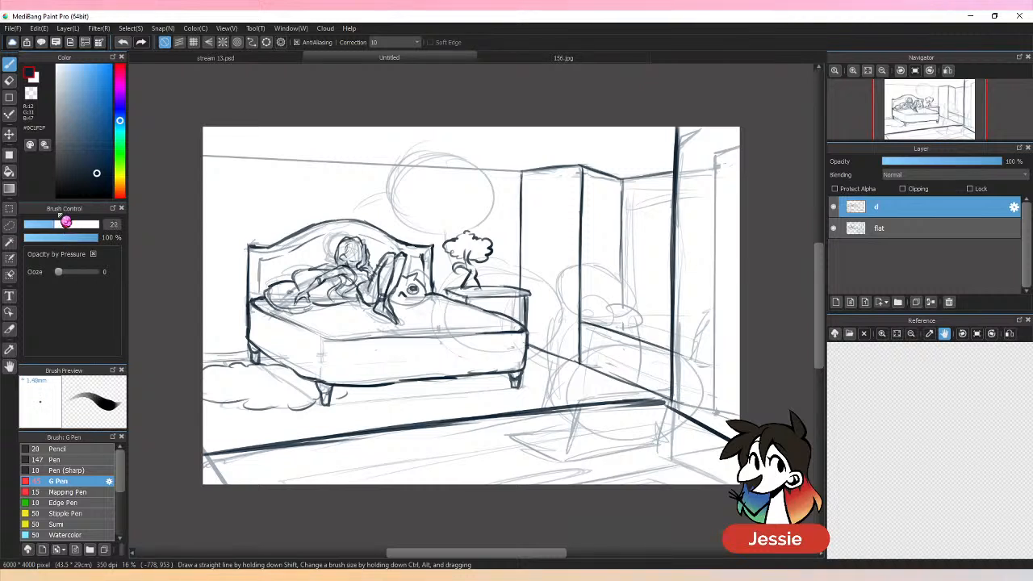
pyautogui.moveTo(588, 295)
pyautogui.mouseDown()
pyautogui.moveTo(587, 307)
pyautogui.moveTo(621, 299)
pyautogui.moveTo(631, 325)
pyautogui.moveTo(627, 288)
pyautogui.moveTo(657, 315)
pyautogui.mouseUp()
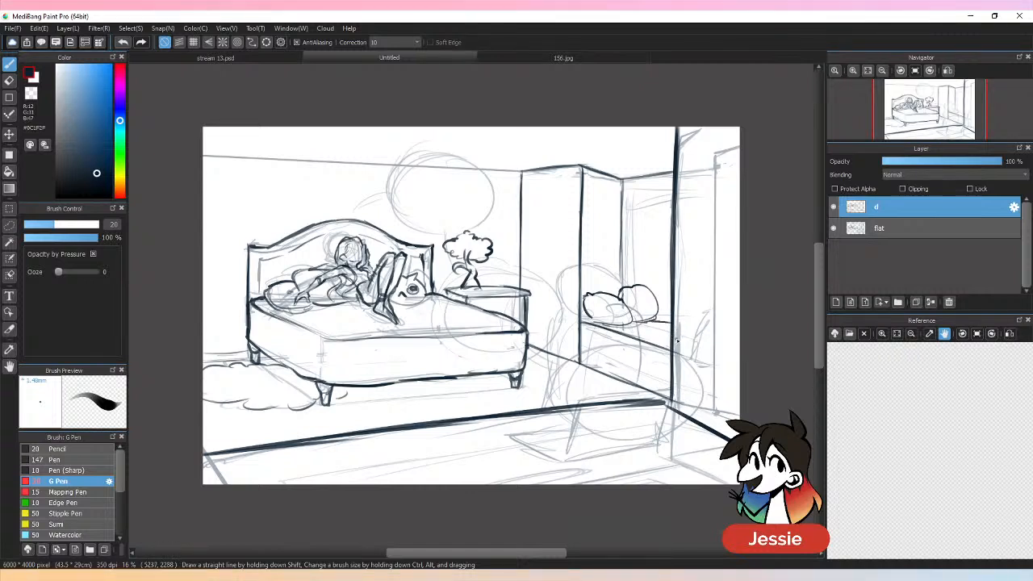
pyautogui.moveTo(579, 325)
pyautogui.mouseDown()
pyautogui.moveTo(579, 338)
pyautogui.moveTo(628, 355)
pyautogui.mouseUp()
pyautogui.moveTo(601, 346); pyautogui.dragTo(672, 372)
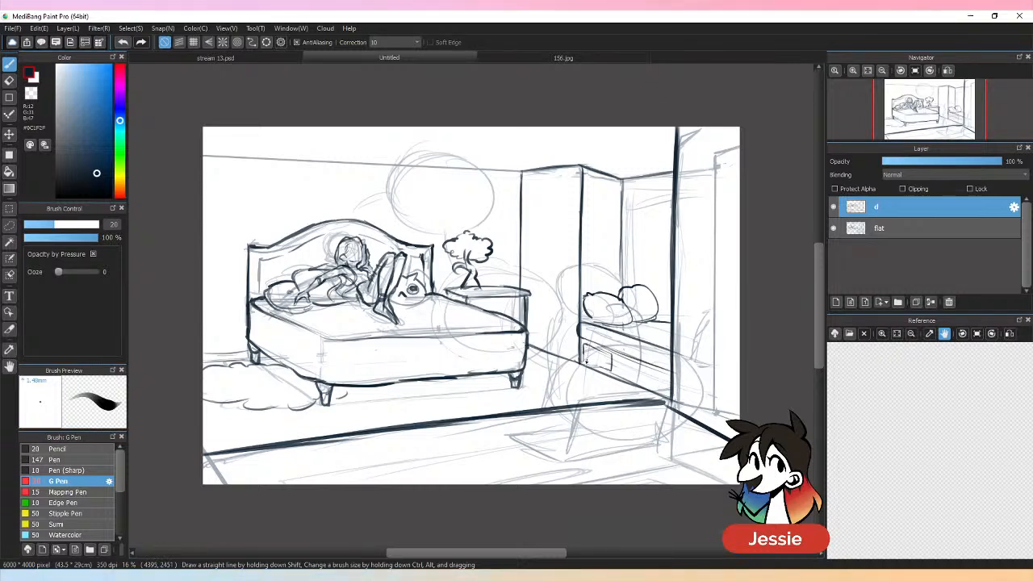
pyautogui.moveTo(585, 358)
pyautogui.mouseDown()
pyautogui.moveTo(616, 371)
pyautogui.moveTo(620, 361)
pyautogui.moveTo(672, 388)
pyautogui.moveTo(626, 378)
pyautogui.moveTo(670, 391)
pyautogui.mouseUp()
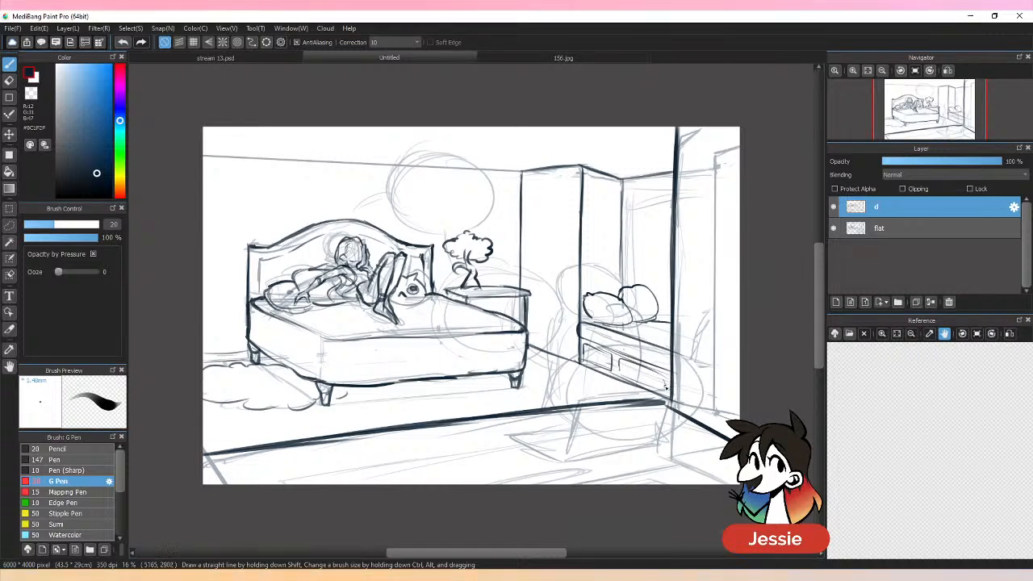
# Step: Draw the window frame and its pane divisions above the bench, between the wardrobe and the thick wall edge
pyautogui.moveTo(630, 236); pyautogui.dragTo(628, 284)
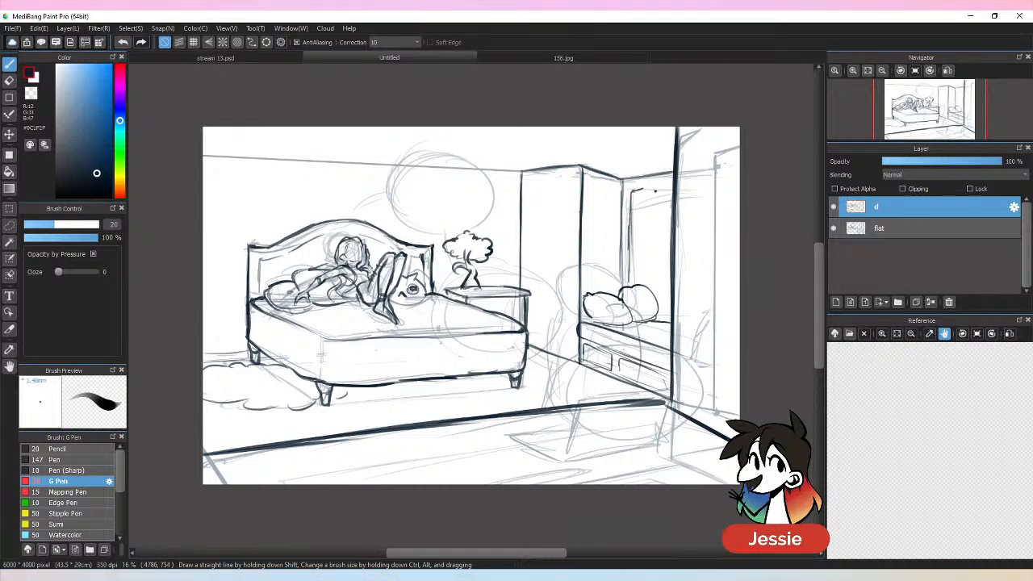
pyautogui.moveTo(633, 191); pyautogui.dragTo(636, 284)
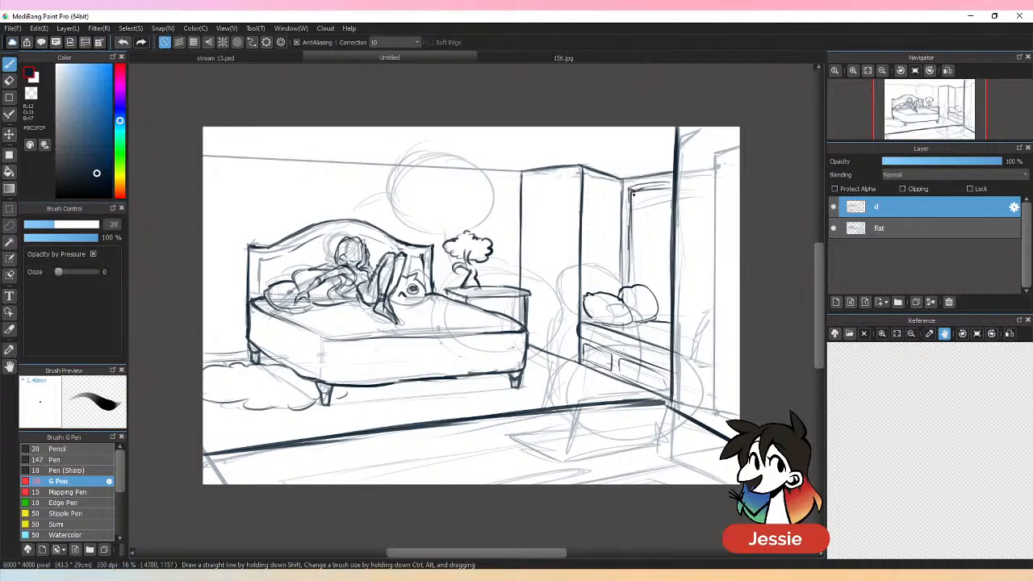
pyautogui.moveTo(664, 189); pyautogui.dragTo(658, 315)
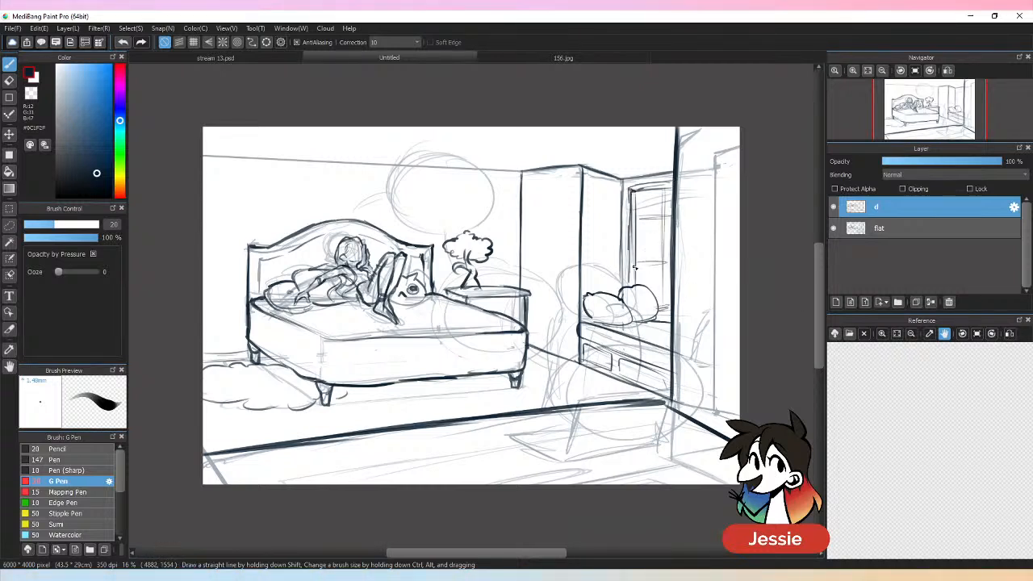
# Step: Hide the flat sketch layer to check the linework alone, show it again, and undo the last stroke
pyautogui.click(837, 229)
pyautogui.hotkey('ctrl', '-')
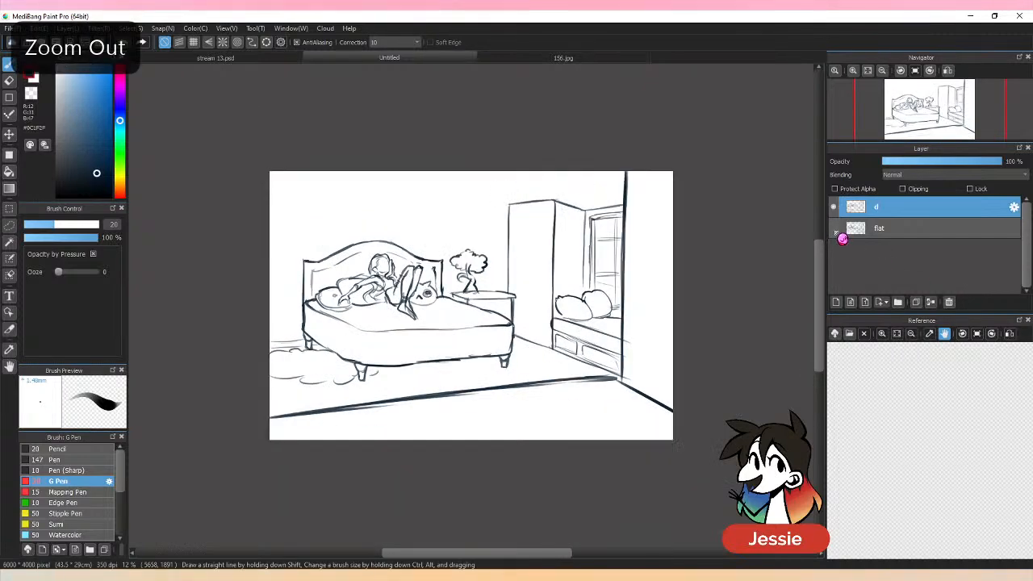
pyautogui.hotkey('ctrl', '+')
pyautogui.click(838, 230)
pyautogui.hotkey('ctrl', 'z')
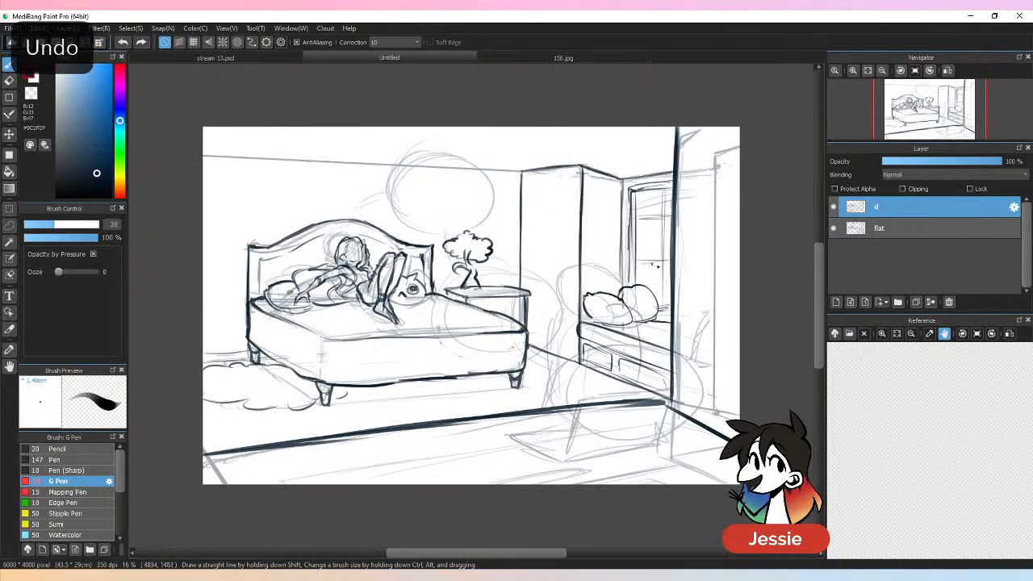
# Step: Set the brush size to 24 and draw a straight ceiling line from the wardrobe's upper corner to the canvas's left edge
pyautogui.click(837, 230)
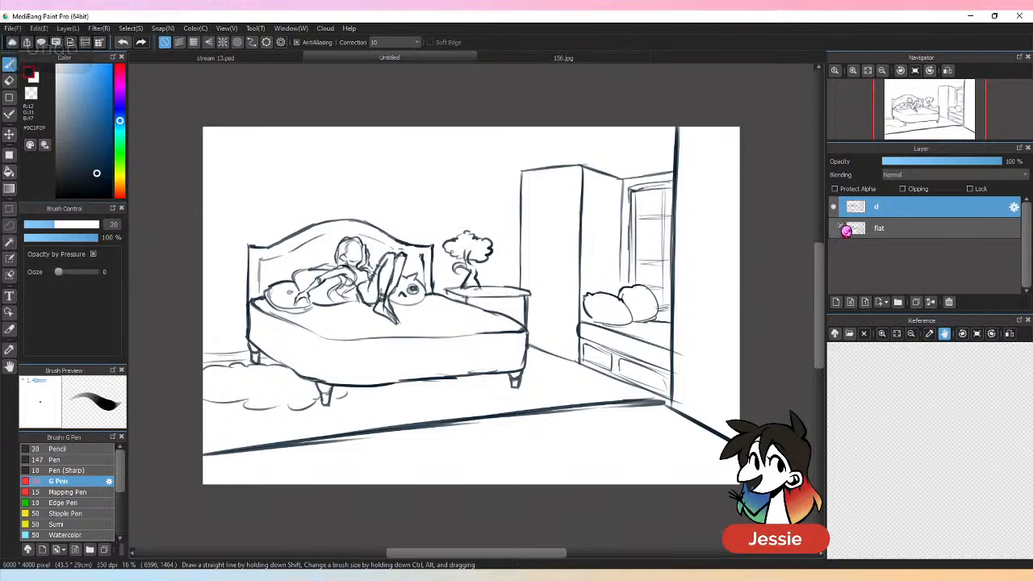
pyautogui.click(836, 229)
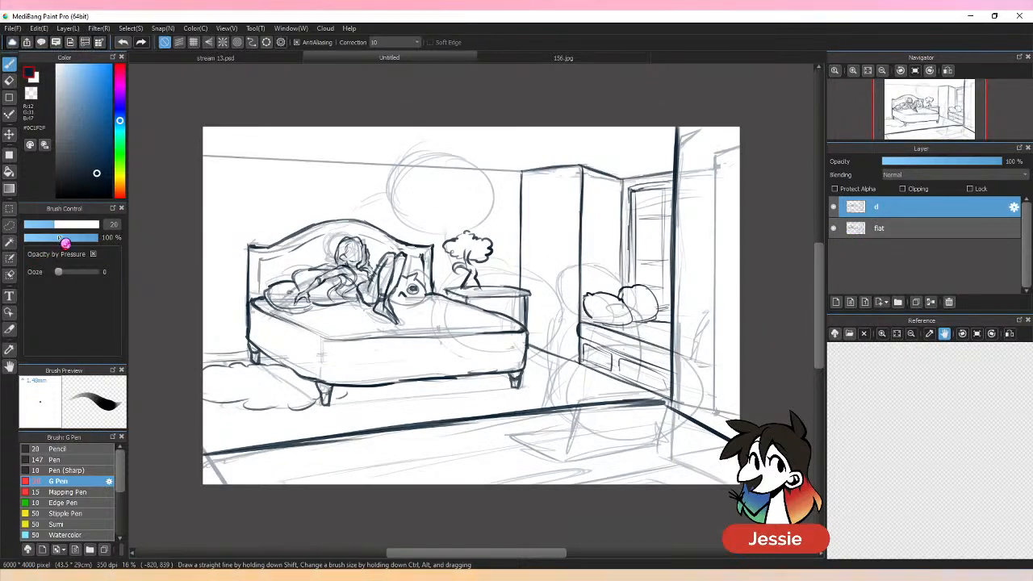
pyautogui.click(522, 171)
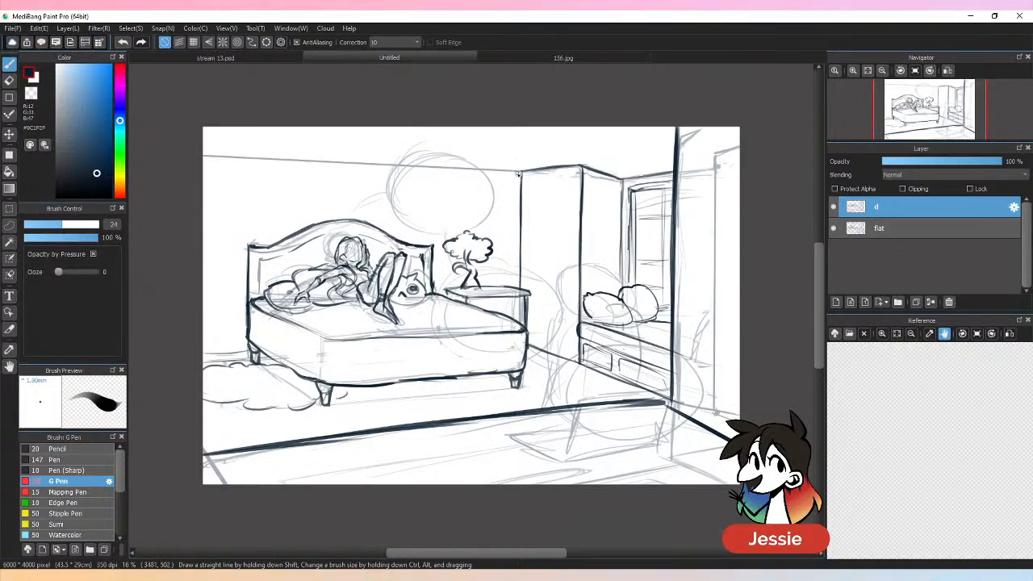
pyautogui.keyDown('shift'); pyautogui.click(203, 156); pyautogui.keyUp('shift')
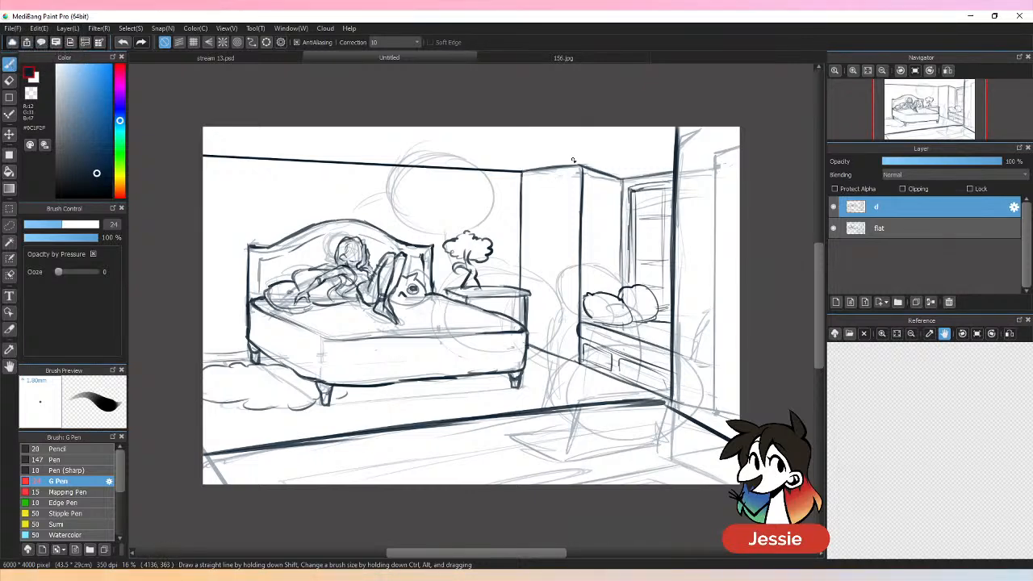
# Step: Save the drawing as stream 13-2.psd, and check the linework alone by briefly hiding the flat sketch layer
pyautogui.hotkey('ctrl', '-')
pyautogui.hotkey('ctrl', '+')
pyautogui.hotkey('ctrl', 's')
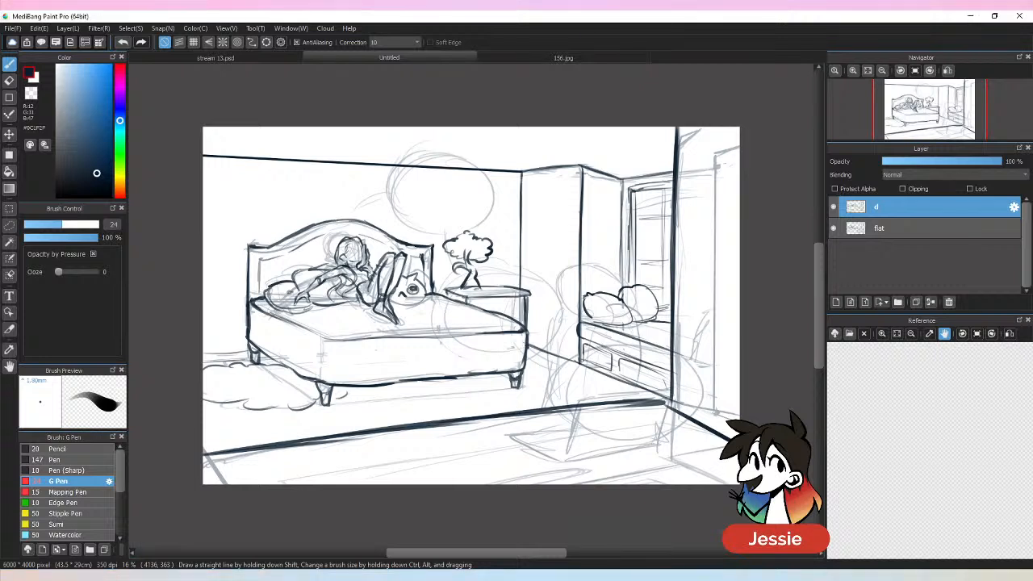
pyautogui.press('Return')
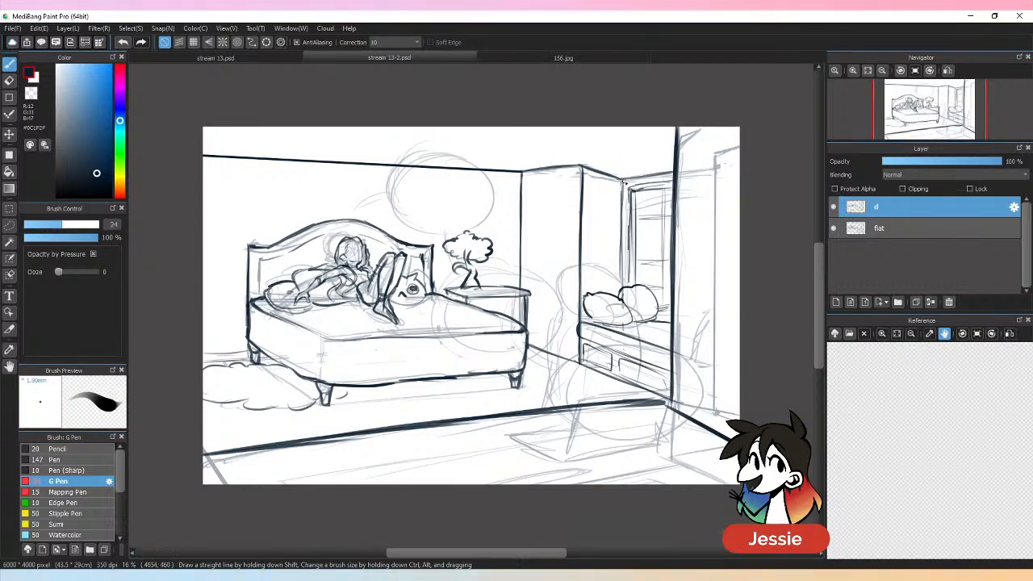
pyautogui.click(839, 233)
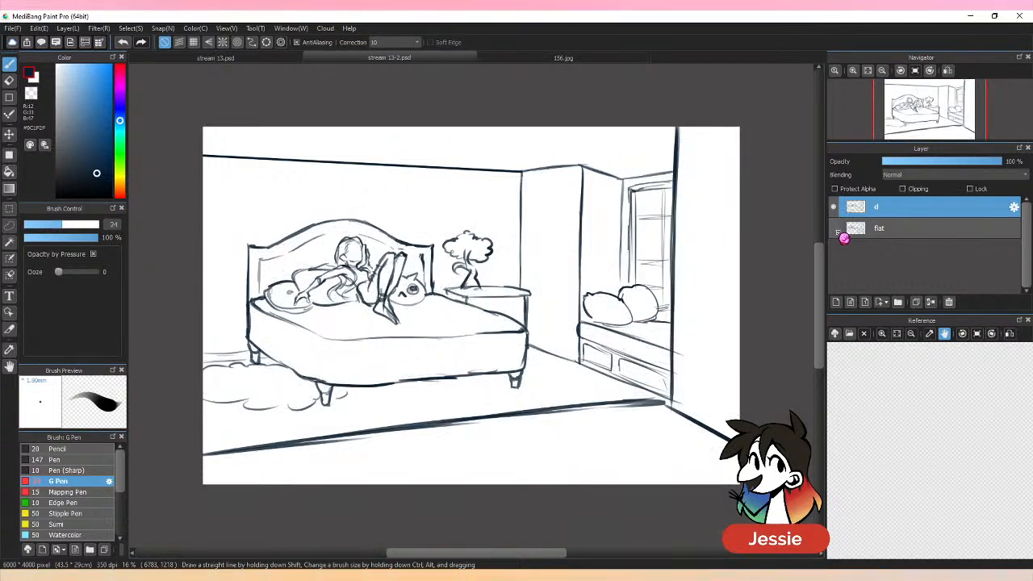
pyautogui.click(834, 239)
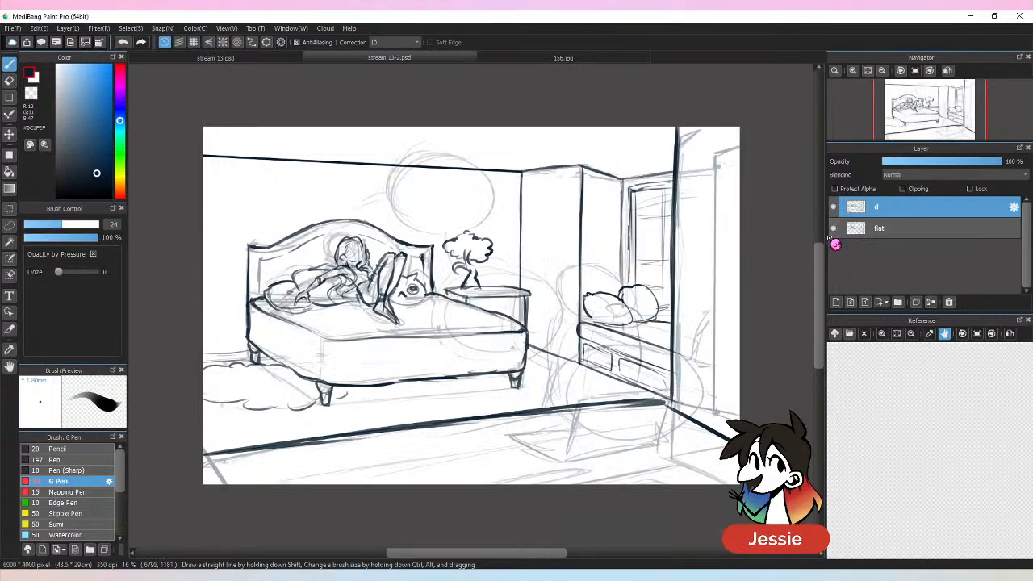
# Step: Set the brush size to 36, draw a rounded chair headrest over the bench cushions, and erase the cushion lines inside it
pyautogui.click(71, 224)
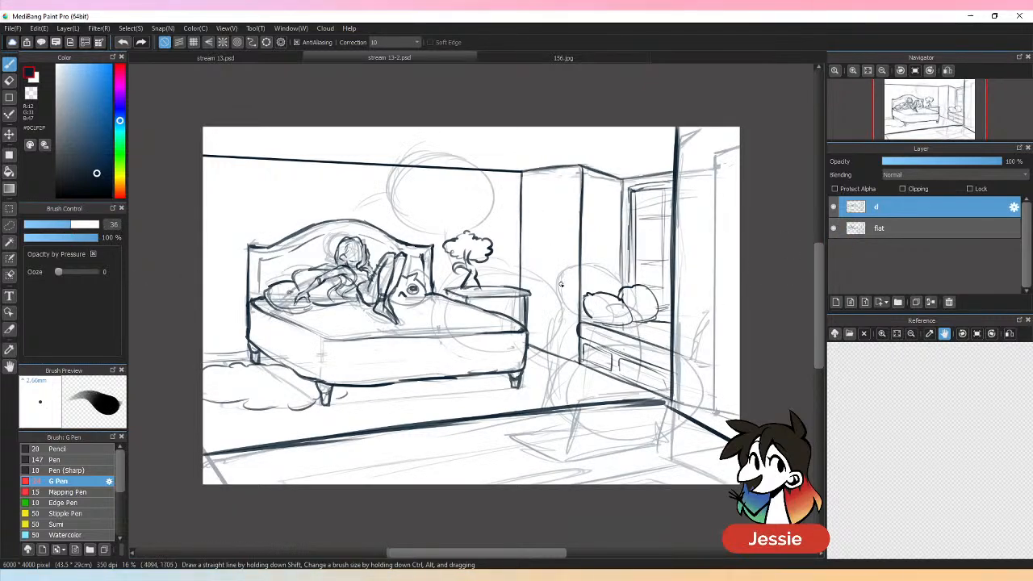
pyautogui.moveTo(557, 305)
pyautogui.mouseDown()
pyautogui.moveTo(560, 272)
pyautogui.moveTo(628, 265)
pyautogui.moveTo(634, 292)
pyautogui.moveTo(617, 323)
pyautogui.moveTo(566, 304)
pyautogui.moveTo(635, 312)
pyautogui.mouseUp()
pyautogui.press('e')
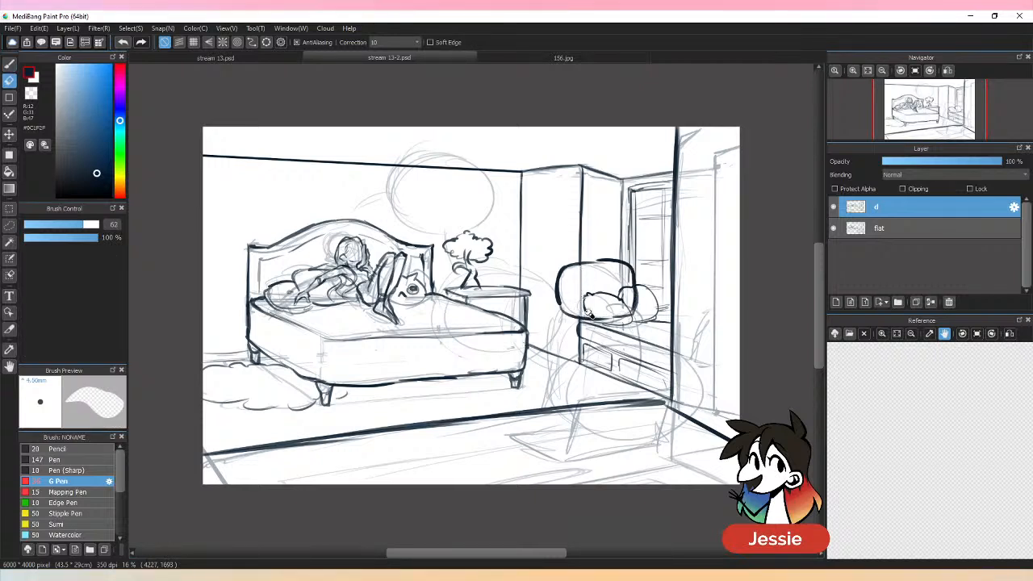
pyautogui.moveTo(589, 312)
pyautogui.mouseDown()
pyautogui.moveTo(587, 301)
pyautogui.moveTo(629, 302)
pyautogui.moveTo(622, 272)
pyautogui.moveTo(633, 286)
pyautogui.mouseUp()
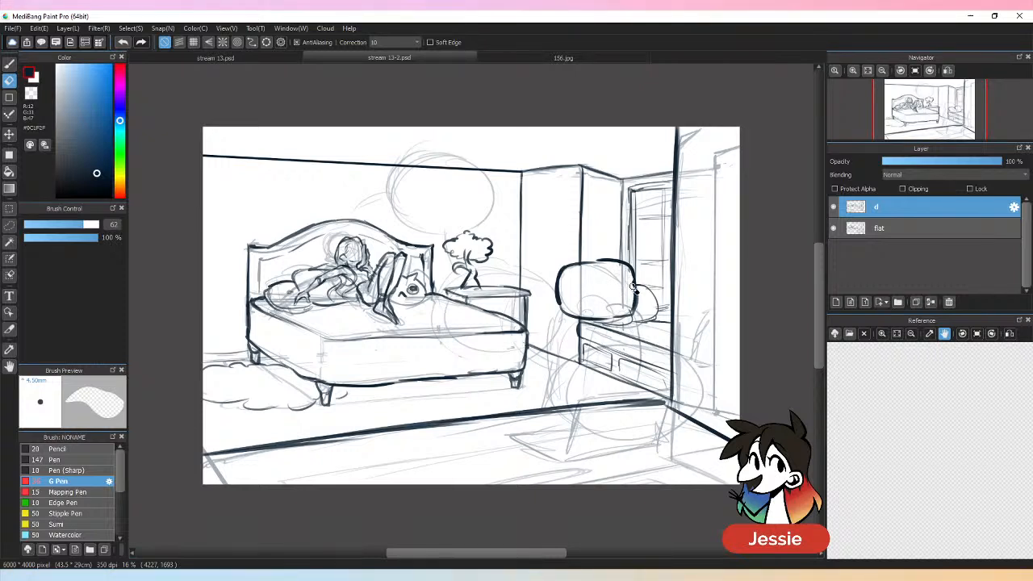
# Step: Draw the curved sides of the chair's backrest below the headrest, and erase the window bench lines inside it
pyautogui.press('b')
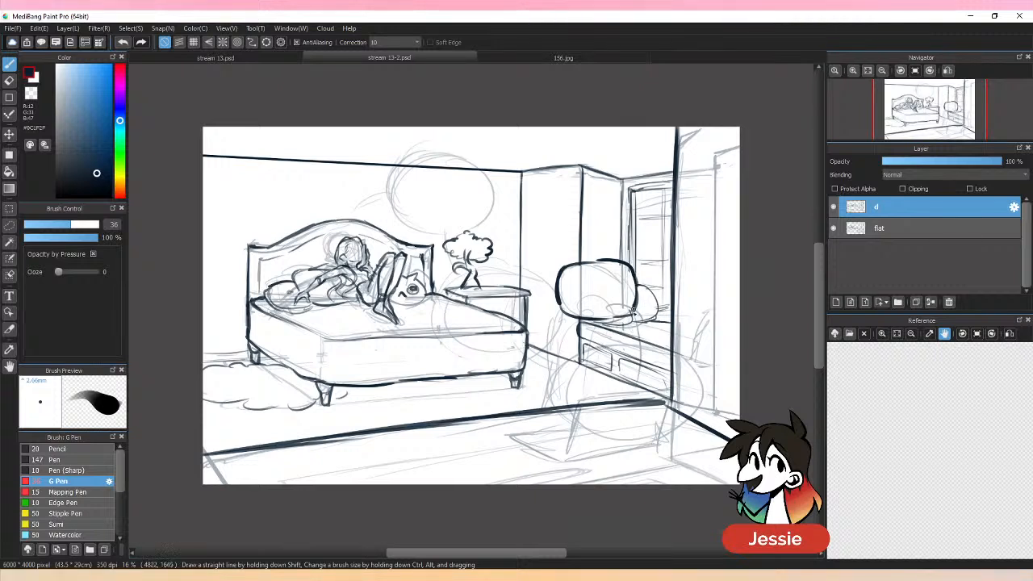
pyautogui.moveTo(571, 313)
pyautogui.mouseDown()
pyautogui.moveTo(546, 347)
pyautogui.moveTo(541, 408)
pyautogui.mouseUp()
pyautogui.moveTo(635, 313); pyautogui.dragTo(646, 405)
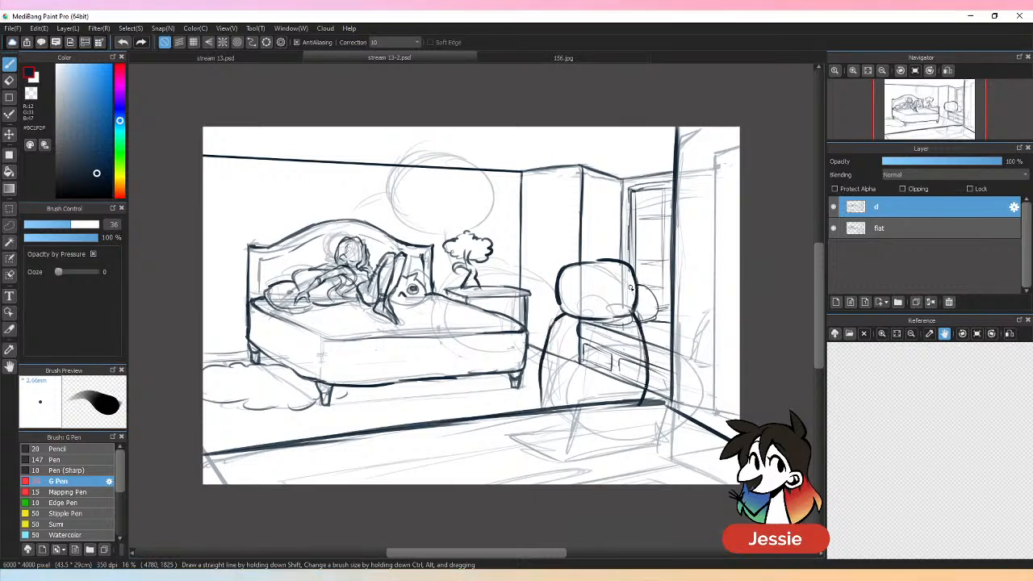
pyautogui.press('e')
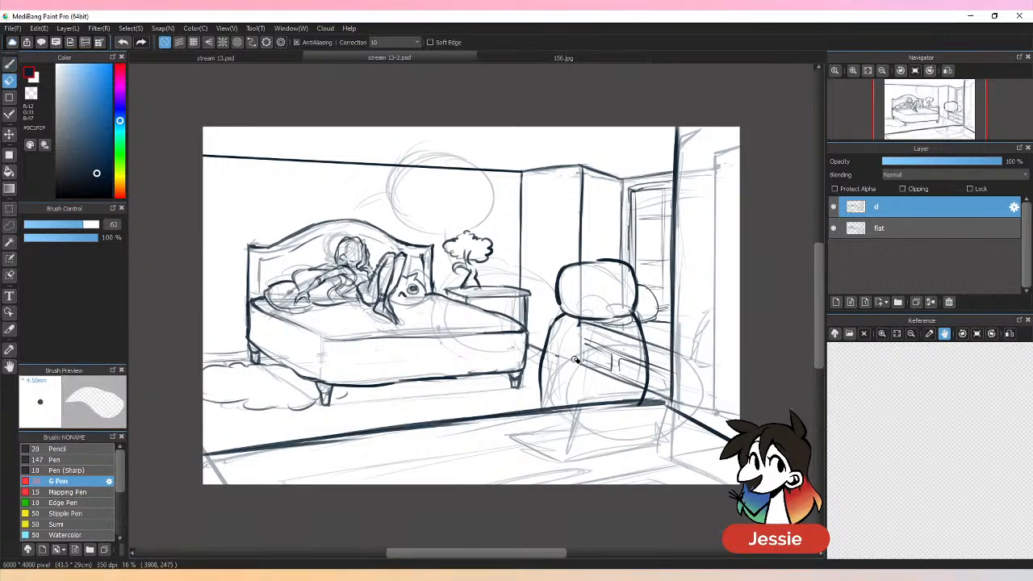
pyautogui.moveTo(582, 324); pyautogui.dragTo(632, 324)
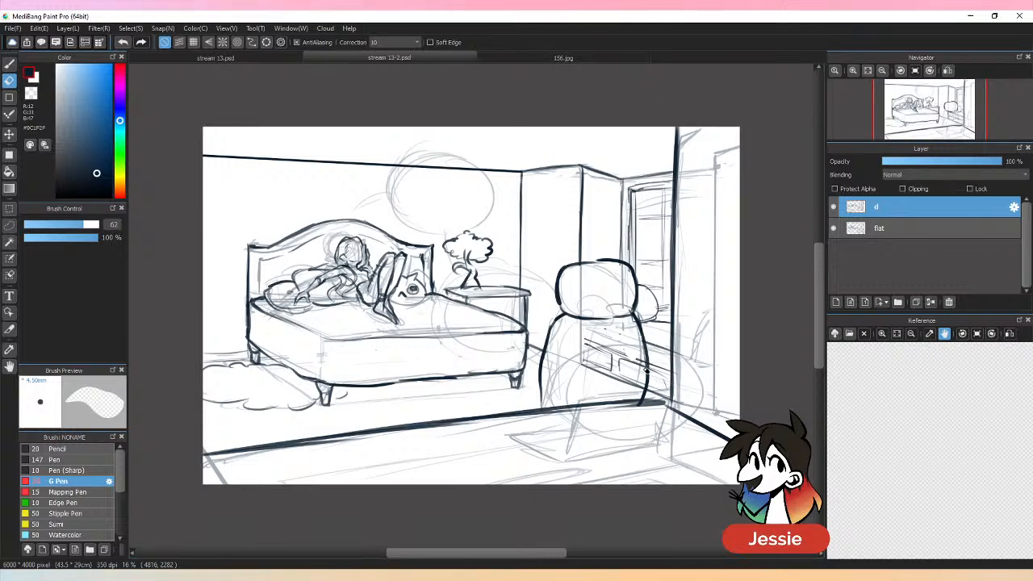
pyautogui.moveTo(639, 371)
pyautogui.mouseDown()
pyautogui.moveTo(639, 384)
pyautogui.moveTo(617, 361)
pyautogui.moveTo(619, 376)
pyautogui.moveTo(604, 333)
pyautogui.moveTo(594, 339)
pyautogui.moveTo(611, 382)
pyautogui.moveTo(590, 345)
pyautogui.moveTo(581, 367)
pyautogui.mouseUp()
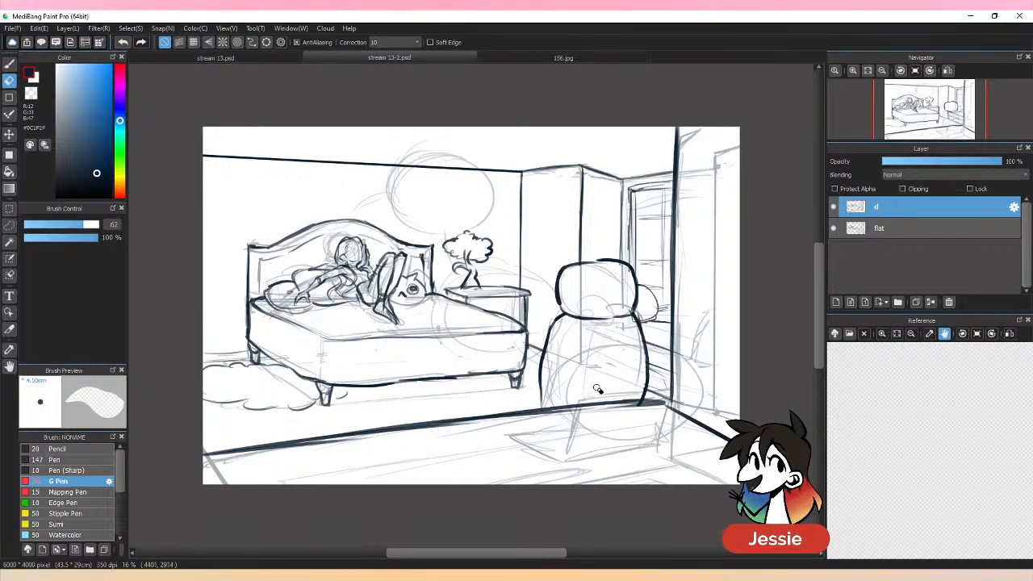
# Step: Draw two vertical seam lines on the chair's backrest and two on its headrest
pyautogui.press('b')
pyautogui.moveTo(622, 324); pyautogui.dragTo(614, 401)
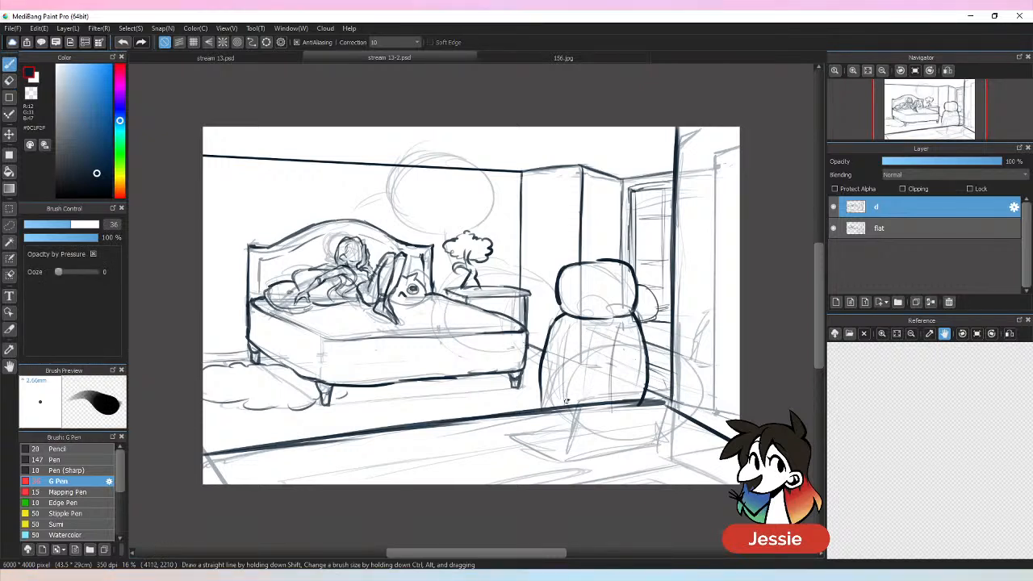
pyautogui.moveTo(570, 328); pyautogui.dragTo(568, 391)
pyautogui.moveTo(575, 271); pyautogui.dragTo(574, 318)
pyautogui.moveTo(614, 268); pyautogui.dragTo(613, 313)
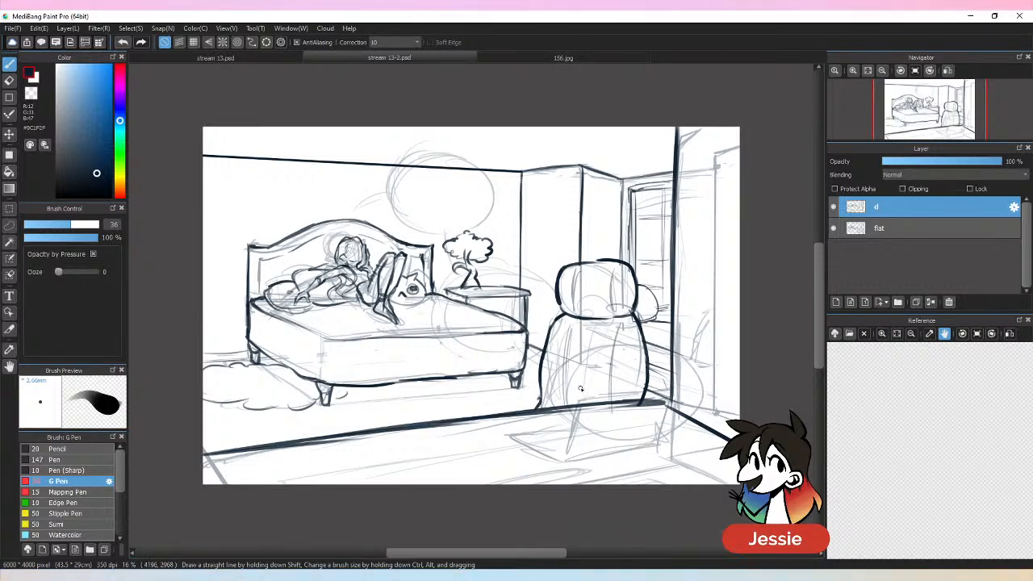
# Step: Draw the slanted four-sided laptop screen in front of the chair, following the rough sketch
pyautogui.moveTo(580, 389); pyautogui.dragTo(568, 456)
pyautogui.moveTo(582, 389)
pyautogui.mouseDown()
pyautogui.moveTo(669, 382)
pyautogui.moveTo(652, 453)
pyautogui.mouseUp()
pyautogui.hotkey('ctrl', 'z')
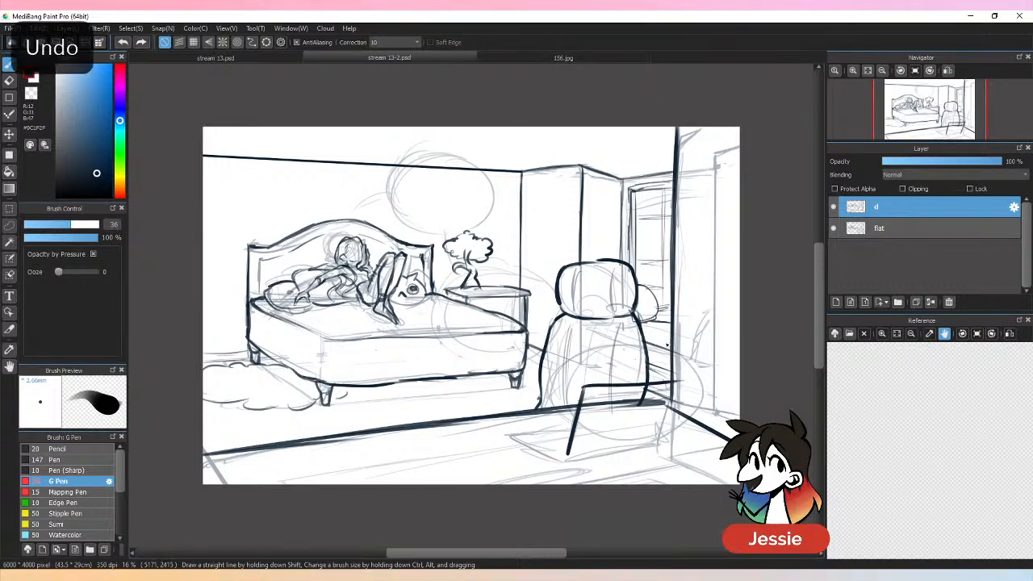
pyautogui.moveTo(681, 382); pyautogui.dragTo(667, 443)
pyautogui.moveTo(564, 459); pyautogui.dragTo(667, 449)
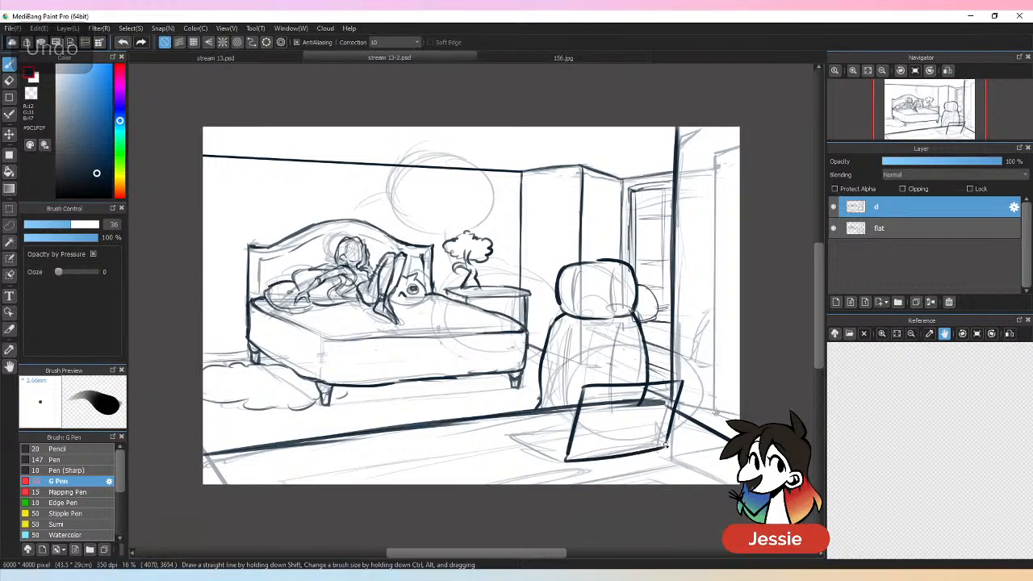
# Step: Draw the laptop's base extending left from the screen, and erase the chair, floor and wall lines overlapping the laptop
pyautogui.moveTo(513, 436); pyautogui.dragTo(562, 462)
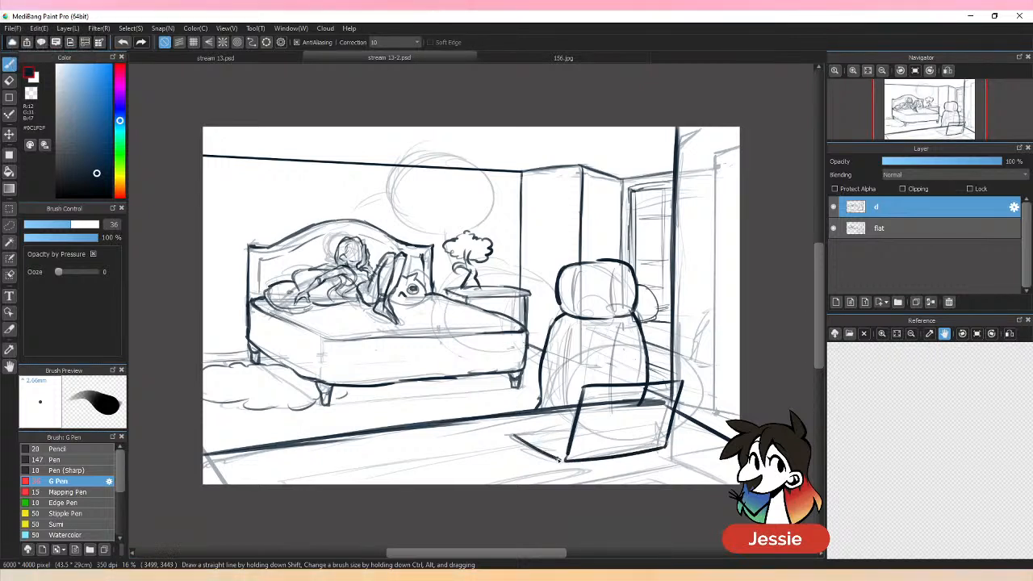
pyautogui.moveTo(509, 433)
pyautogui.mouseDown()
pyautogui.moveTo(578, 421)
pyautogui.moveTo(592, 406)
pyautogui.moveTo(642, 393)
pyautogui.moveTo(612, 415)
pyautogui.moveTo(658, 398)
pyautogui.moveTo(663, 413)
pyautogui.moveTo(670, 393)
pyautogui.mouseUp()
pyautogui.press('e')
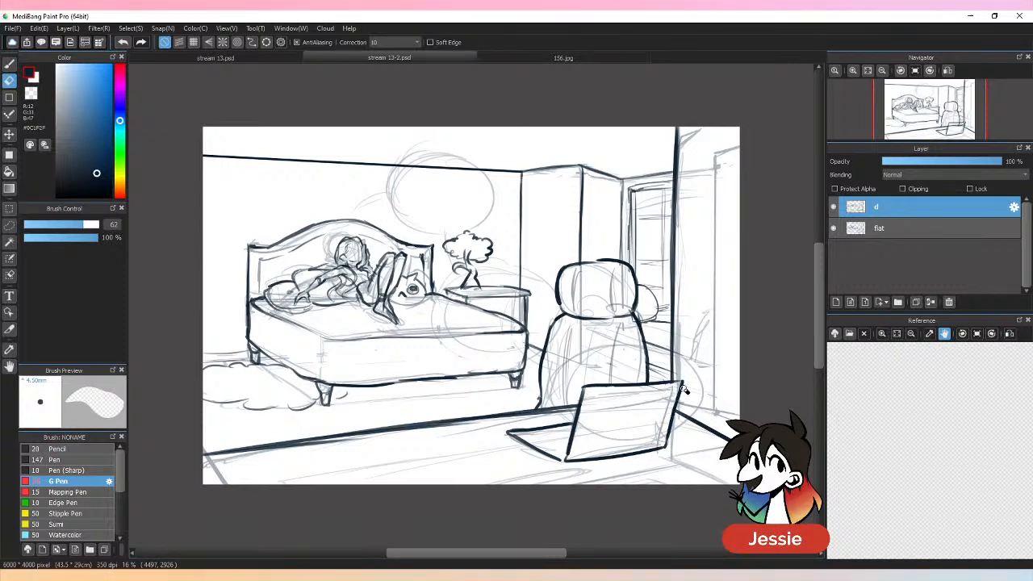
pyautogui.press('b')
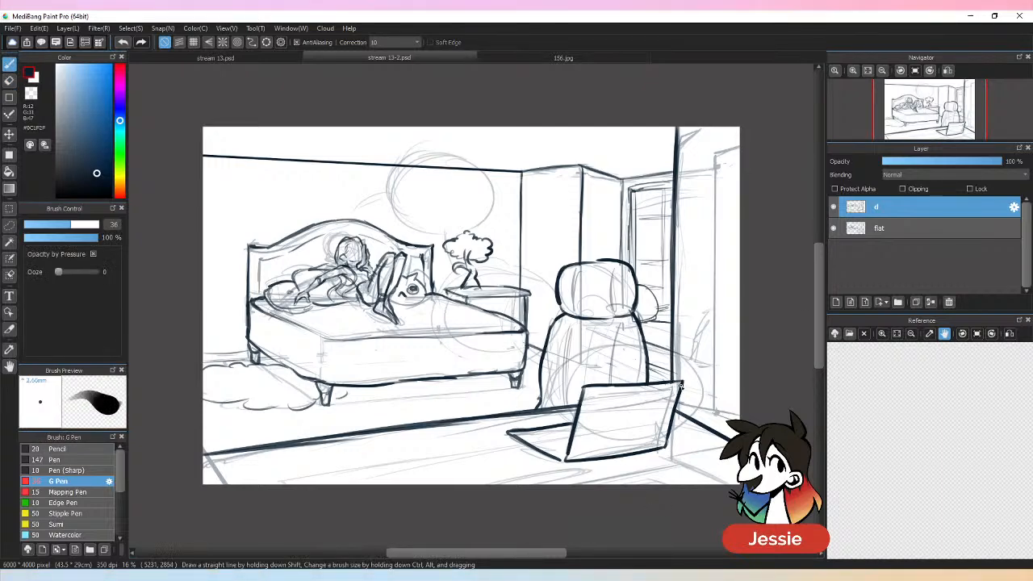
# Step: Check the linework without the flat layer, and draw a curved outline below the laptop's base at the canvas's lower edge
pyautogui.hotkey('ctrl', '-')
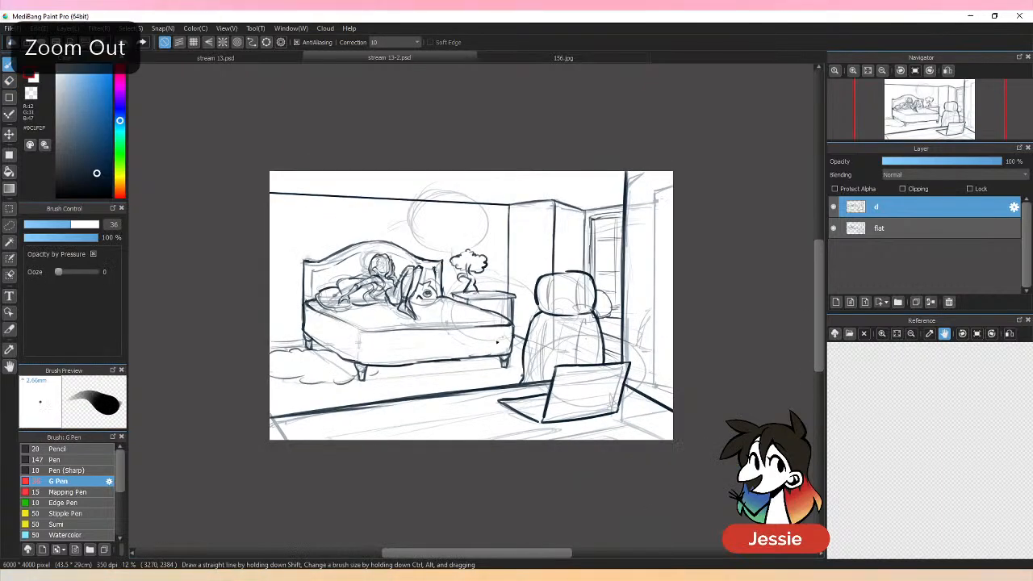
pyautogui.click(834, 229)
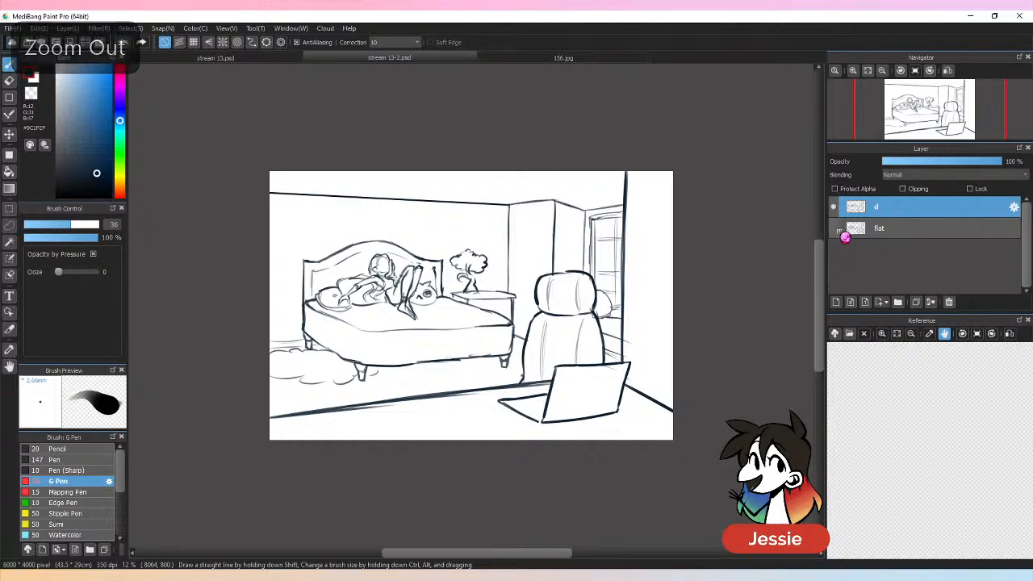
pyautogui.click(834, 228)
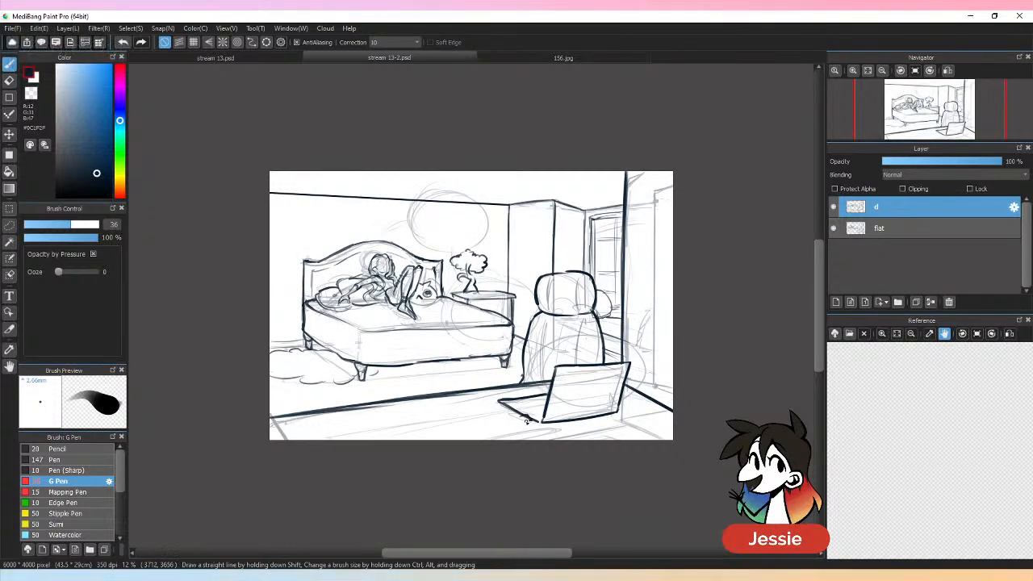
pyautogui.moveTo(506, 439); pyautogui.dragTo(521, 419)
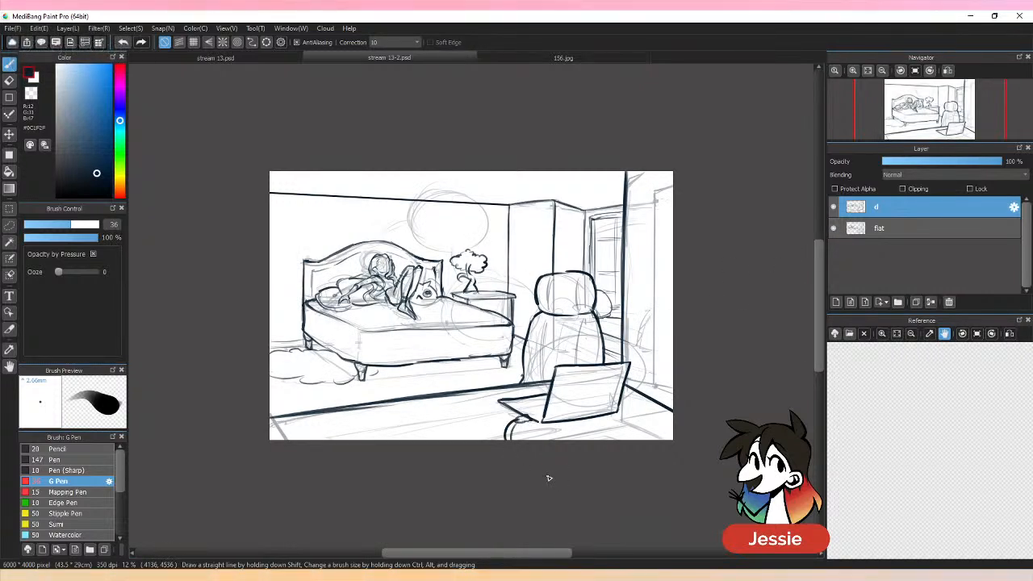
pyautogui.hotkey('ctrl', 'z')
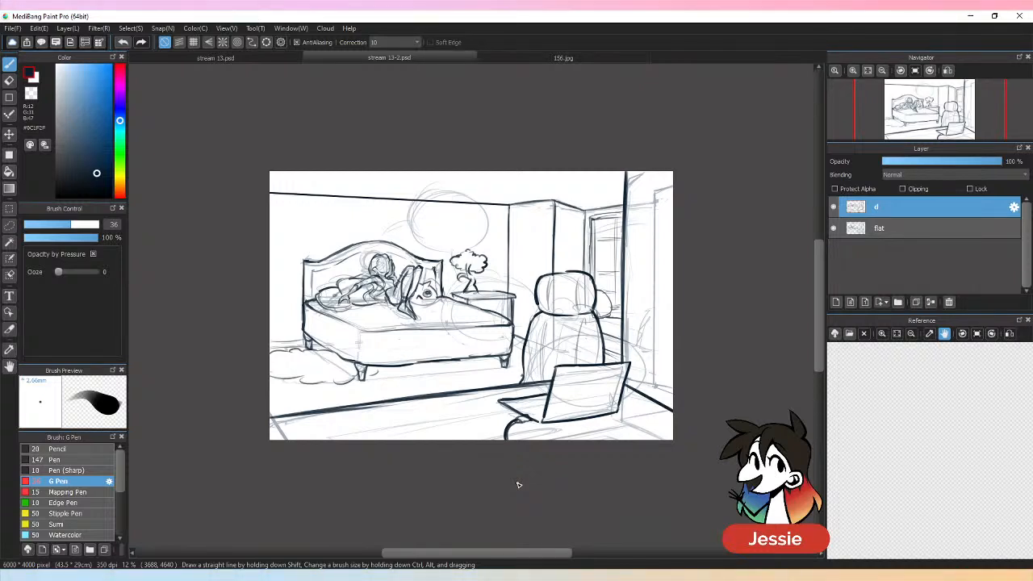
# Step: Compare linework and sketch by hiding and reshowing the flat layer, then lowering layer d's opacity and restoring it to 100%
pyautogui.click(834, 229)
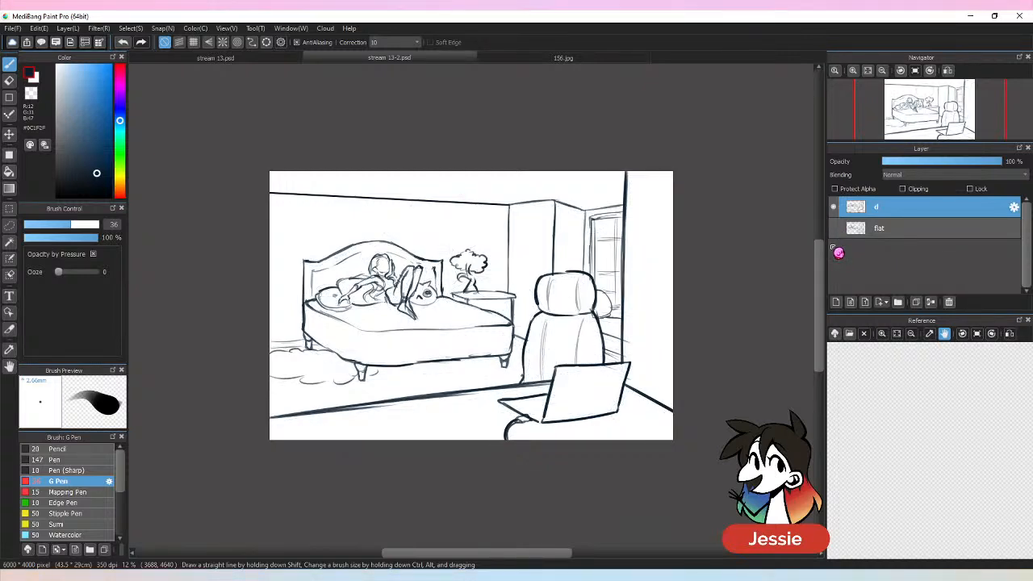
pyautogui.click(834, 228)
pyautogui.hotkey('ctrl', '+')
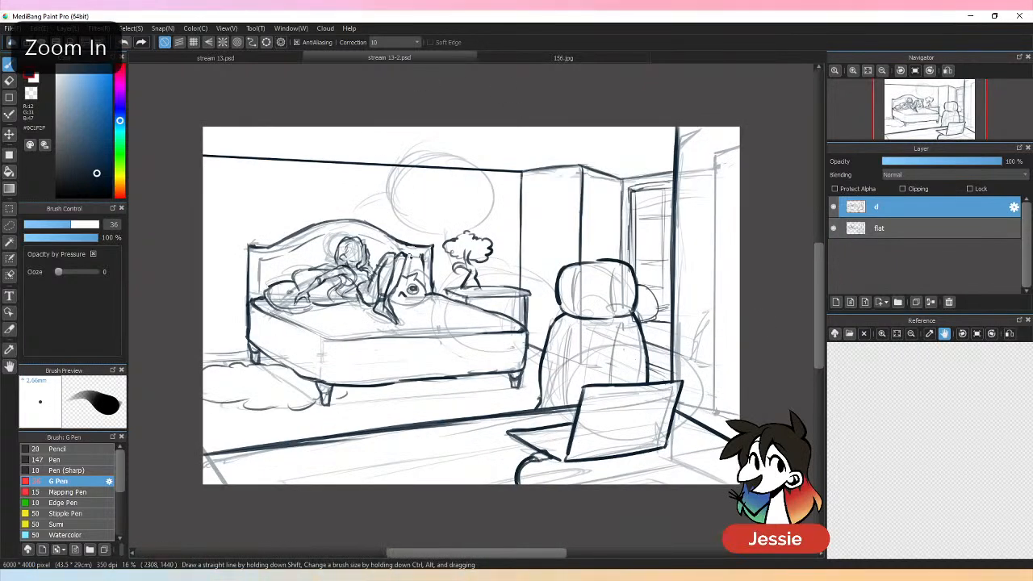
pyautogui.click(929, 161)
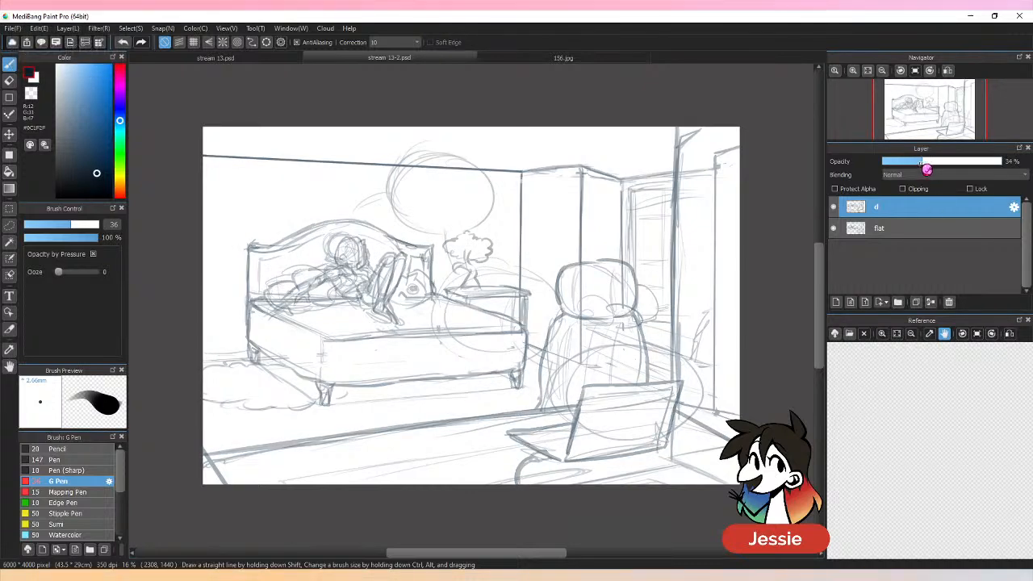
pyautogui.moveTo(985, 162); pyautogui.dragTo(1029, 163)
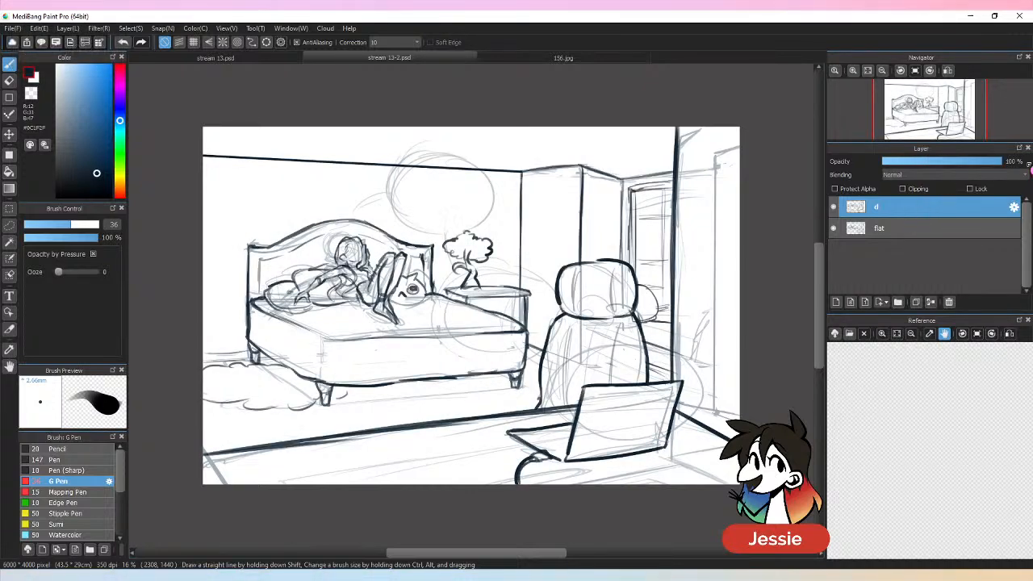
# Step: Draw a large oval outline with a short curved tail on the wall above the bed, redoing the first stroke
pyautogui.moveTo(387, 193)
pyautogui.mouseDown()
pyautogui.moveTo(358, 213)
pyautogui.moveTo(392, 194)
pyautogui.moveTo(409, 166)
pyautogui.moveTo(473, 163)
pyautogui.moveTo(443, 234)
pyautogui.mouseUp()
pyautogui.hotkey('ctrl', 'z')
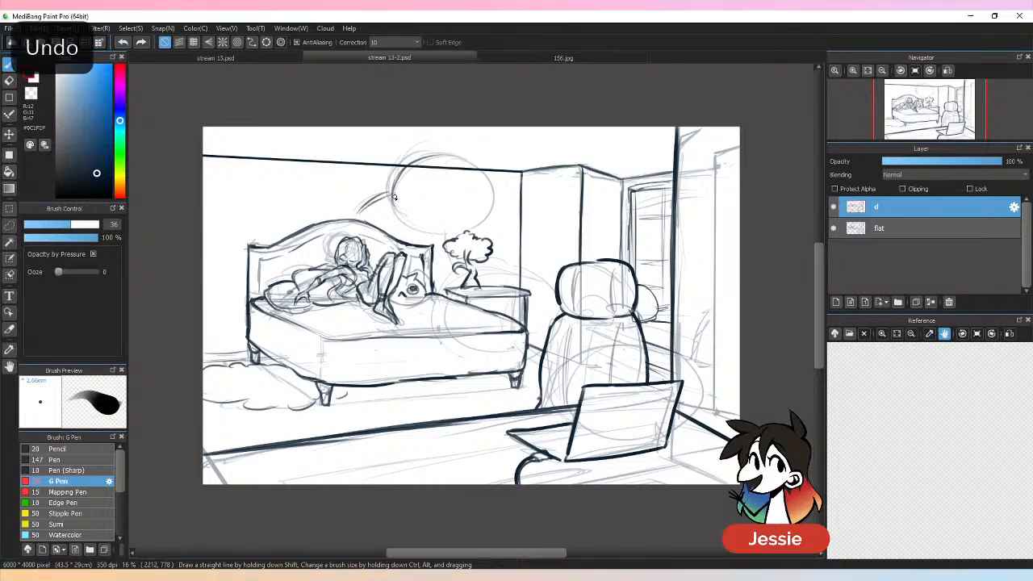
pyautogui.moveTo(403, 181)
pyautogui.mouseDown()
pyautogui.moveTo(464, 153)
pyautogui.moveTo(493, 180)
pyautogui.mouseUp()
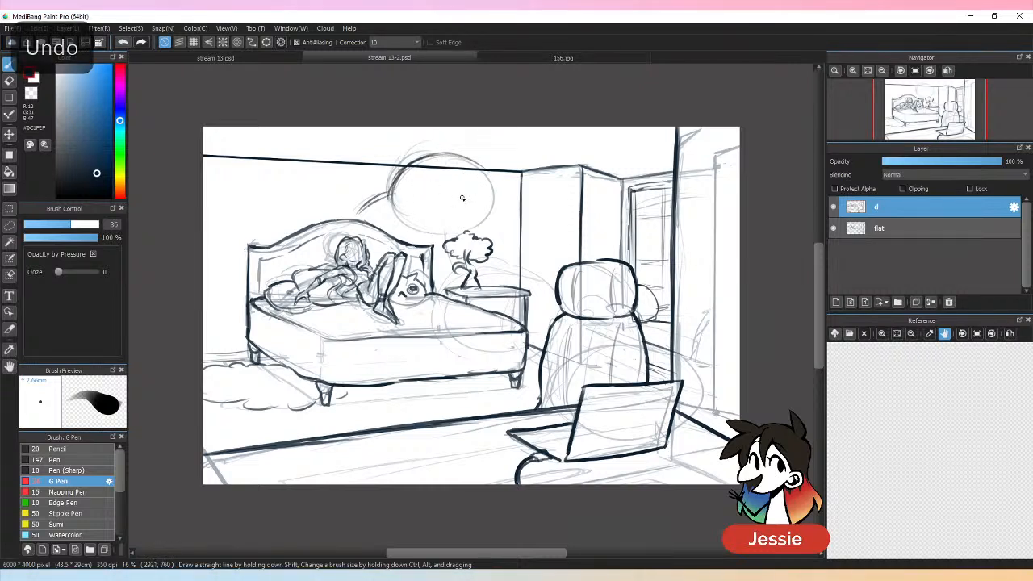
pyautogui.moveTo(392, 191)
pyautogui.mouseDown()
pyautogui.moveTo(467, 220)
pyautogui.moveTo(491, 207)
pyautogui.moveTo(473, 158)
pyautogui.mouseUp()
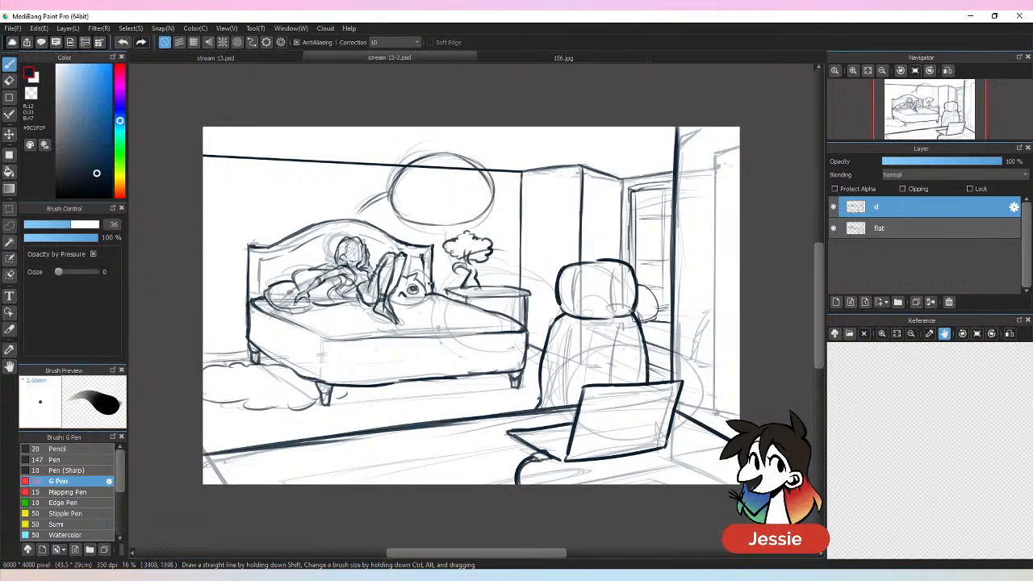
# Step: Draw a large oval outline around the nightstand and the bed's near corner, redoing the first strokes
pyautogui.moveTo(459, 262)
pyautogui.mouseDown()
pyautogui.moveTo(449, 355)
pyautogui.moveTo(447, 279)
pyautogui.moveTo(436, 293)
pyautogui.moveTo(460, 360)
pyautogui.mouseUp()
pyautogui.hotkey('ctrl', 'z')
pyautogui.hotkey('ctrl', 'z')
pyautogui.moveTo(493, 264)
pyautogui.mouseDown()
pyautogui.moveTo(440, 294)
pyautogui.moveTo(460, 275)
pyautogui.moveTo(529, 347)
pyautogui.mouseUp()
# Step: Draw a large oval around the laptop screen, redoing a stroke, and link the three ovals with short curves
pyautogui.moveTo(630, 341)
pyautogui.mouseDown()
pyautogui.moveTo(573, 403)
pyautogui.moveTo(591, 437)
pyautogui.mouseUp()
pyautogui.moveTo(569, 420)
pyautogui.mouseDown()
pyautogui.moveTo(618, 346)
pyautogui.moveTo(692, 364)
pyautogui.moveTo(672, 431)
pyautogui.mouseUp()
pyautogui.hotkey('ctrl', 'z')
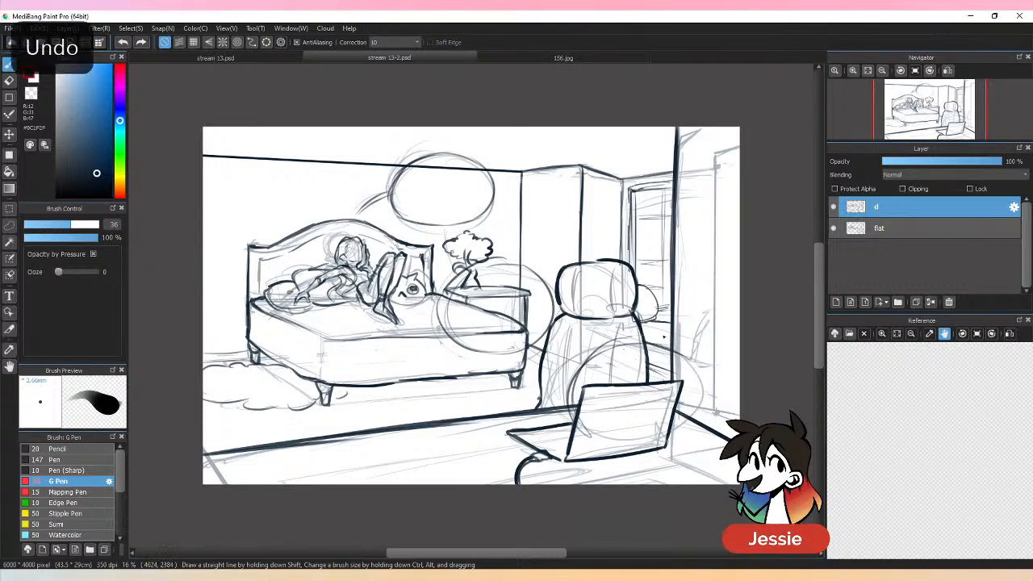
pyautogui.moveTo(631, 338)
pyautogui.mouseDown()
pyautogui.moveTo(699, 371)
pyautogui.moveTo(617, 446)
pyautogui.moveTo(581, 419)
pyautogui.mouseUp()
pyautogui.moveTo(604, 347); pyautogui.dragTo(620, 443)
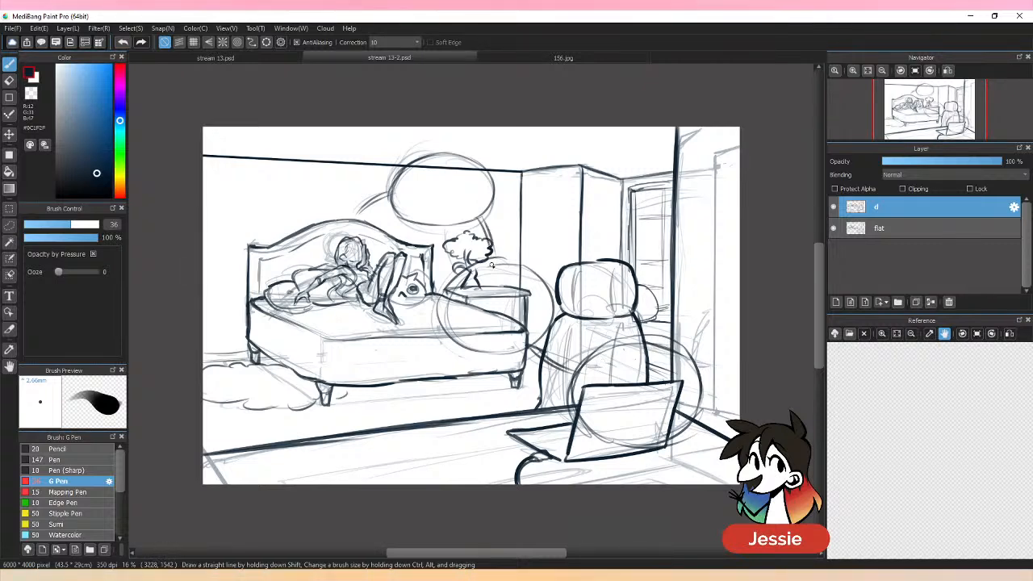
# Step: Hide the flat layer and lower layer d's opacity to 45%
pyautogui.click(835, 228)
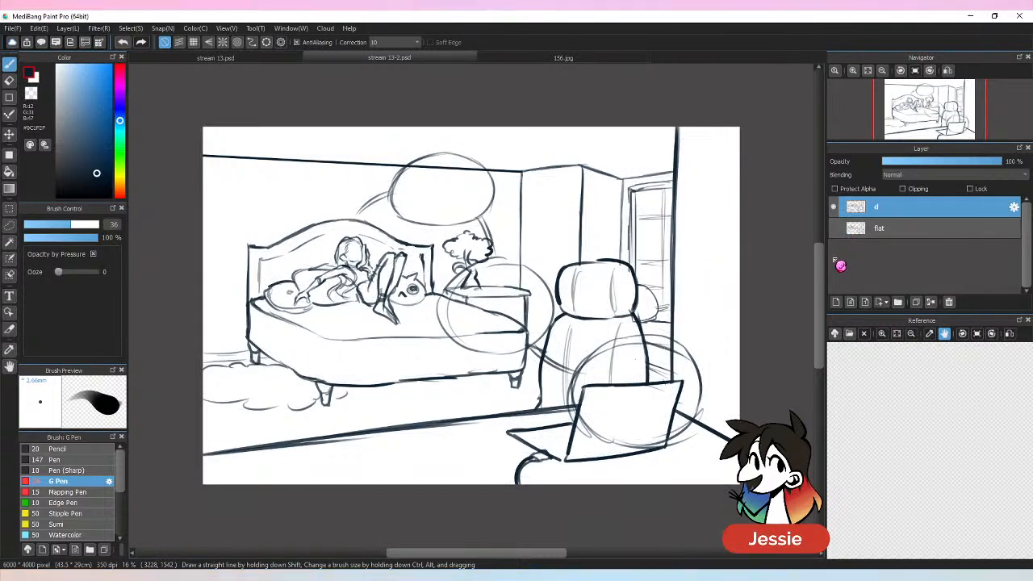
pyautogui.moveTo(946, 162); pyautogui.dragTo(933, 162)
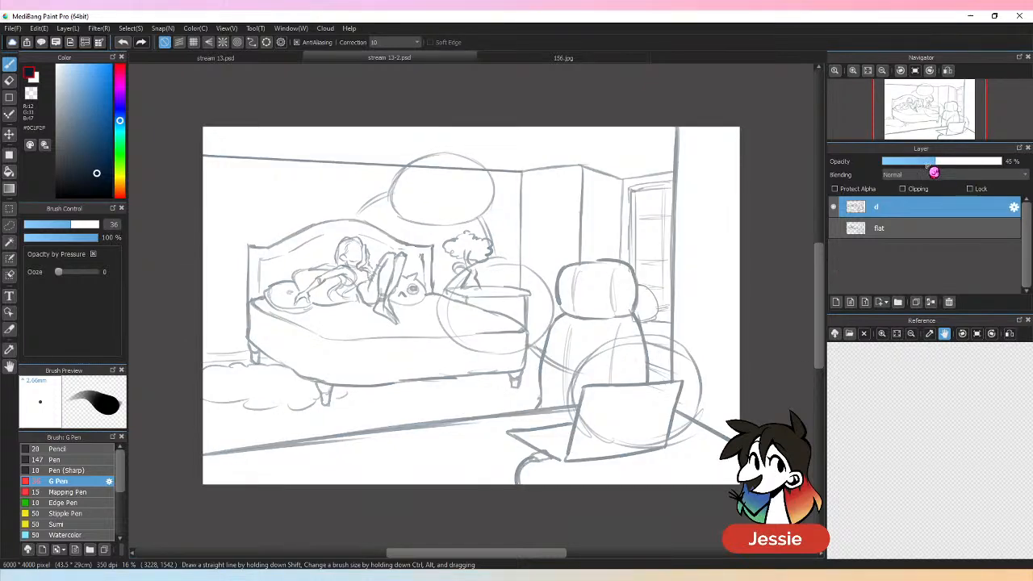
# Step: Add a new layer above layer d and name it t
pyautogui.click(837, 302)
pyautogui.doubleClick(889, 212)
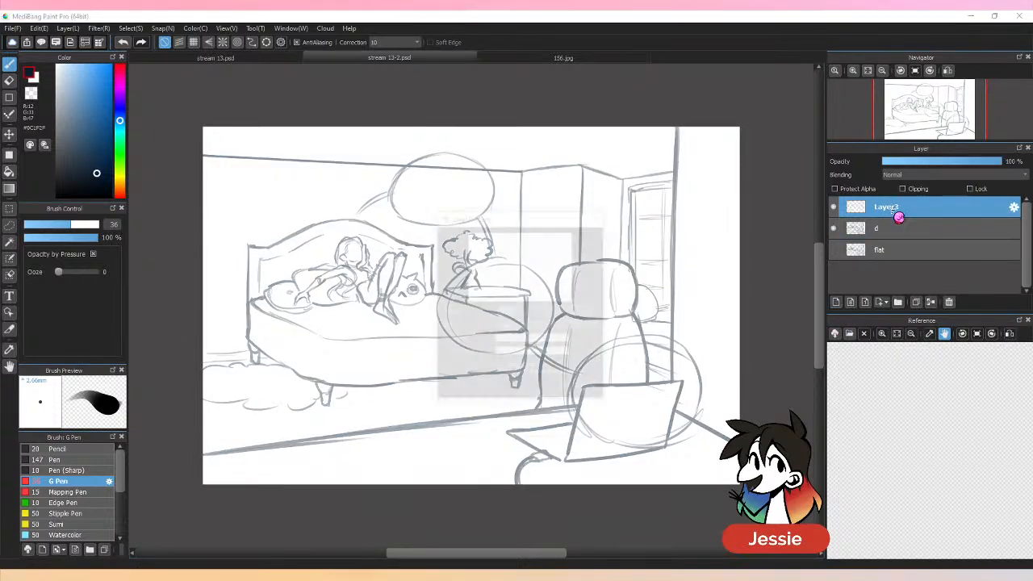
pyautogui.write('t')
pyautogui.press('Return')
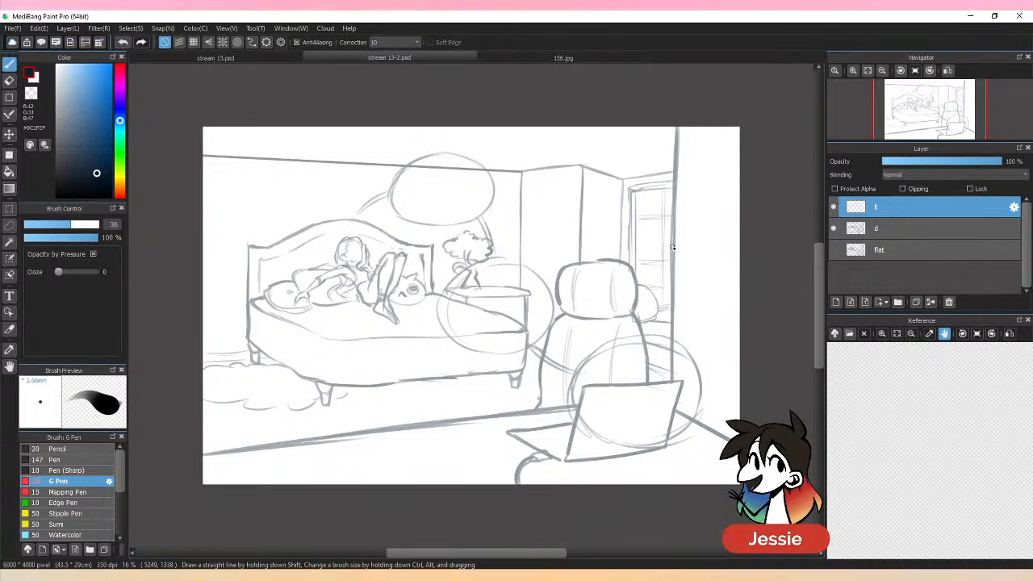
# Step: Set the G Pen to black #000000, size 20 and ooze 2, with opacity by pressure turned off
pyautogui.click(95, 196)
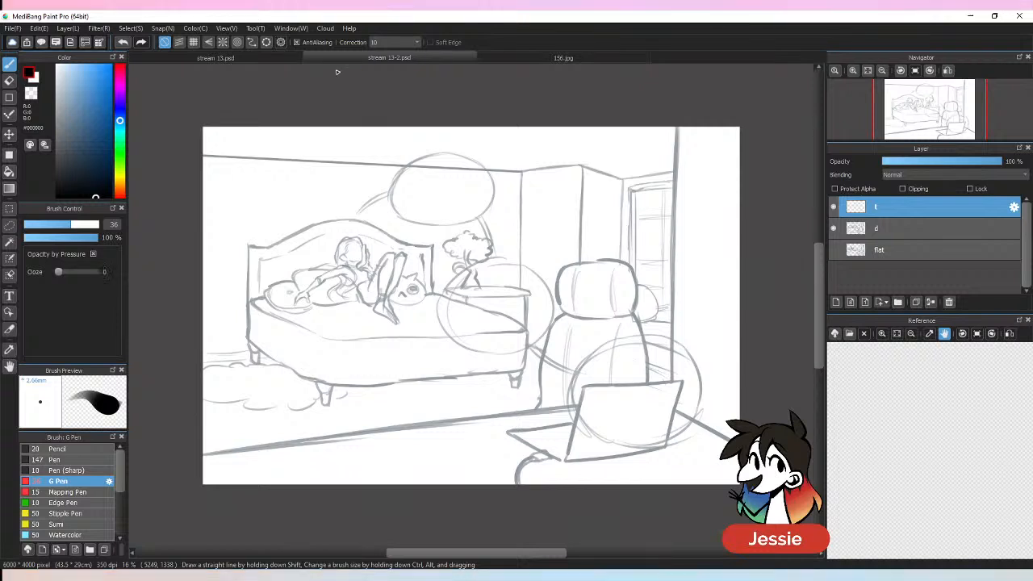
pyautogui.moveTo(71, 225); pyautogui.dragTo(55, 225)
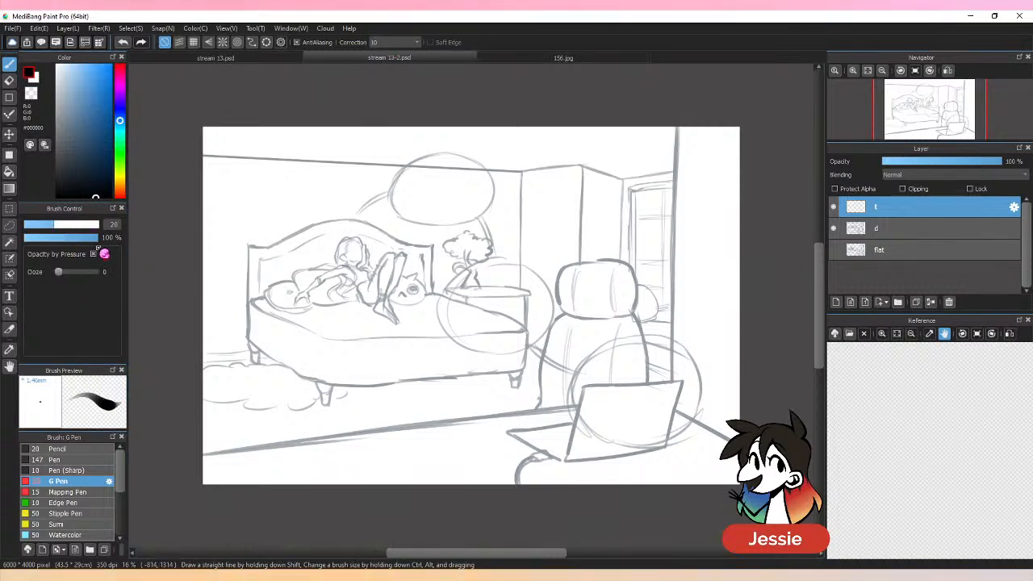
pyautogui.click(92, 255)
pyautogui.moveTo(59, 273); pyautogui.dragTo(73, 272)
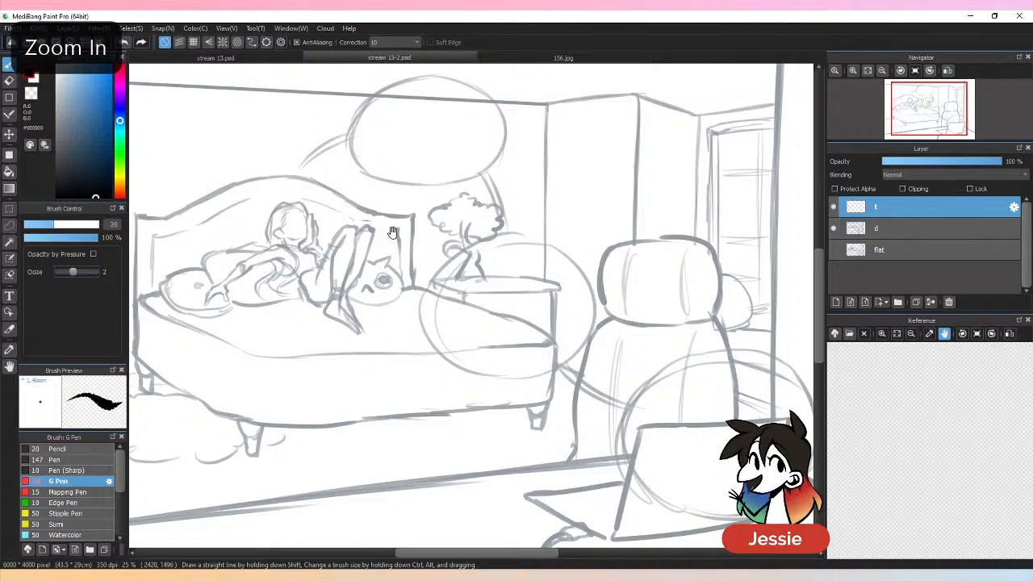
# Step: Ink the figure's face contour, ear, neck, and outstretched arm and hand on layer t, redoing the shoulder stroke
pyautogui.moveTo(396, 232); pyautogui.dragTo(553, 303)
pyautogui.hotkey('ctrl', '+')
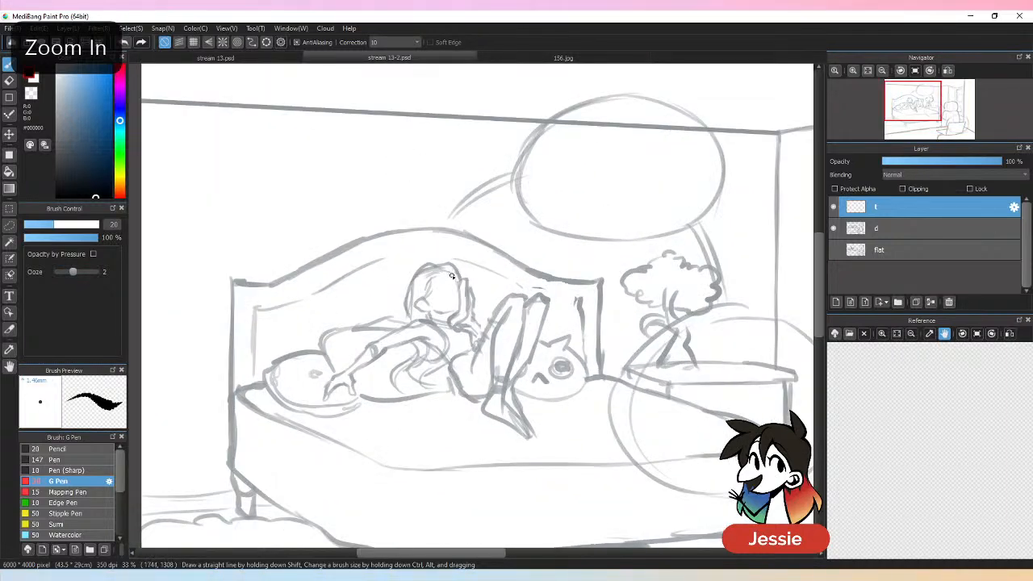
pyautogui.moveTo(452, 276)
pyautogui.mouseDown()
pyautogui.moveTo(463, 308)
pyautogui.moveTo(426, 312)
pyautogui.moveTo(452, 310)
pyautogui.moveTo(450, 320)
pyautogui.mouseUp()
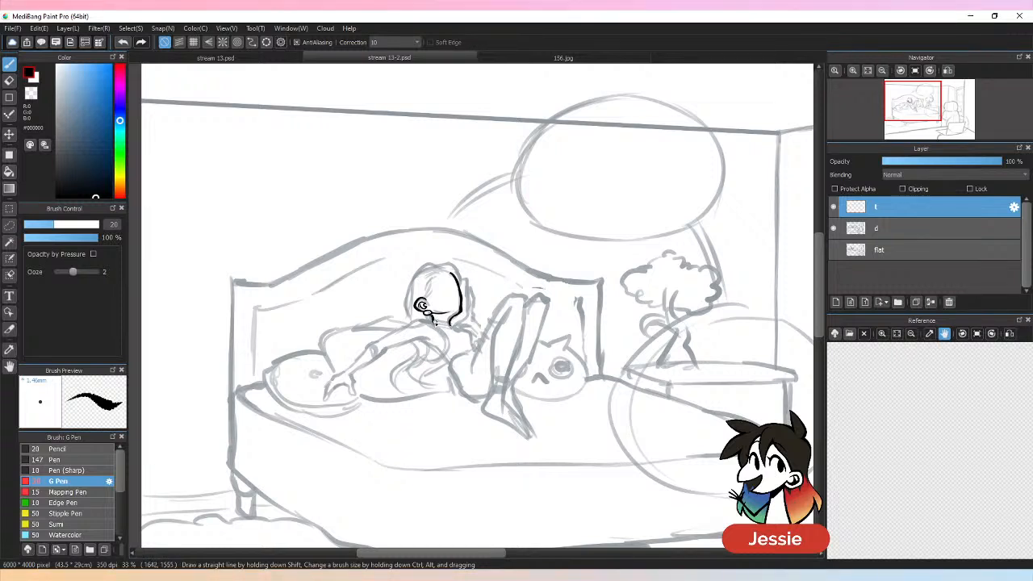
pyautogui.moveTo(433, 318)
pyautogui.mouseDown()
pyautogui.moveTo(371, 346)
pyautogui.moveTo(431, 339)
pyautogui.mouseUp()
pyautogui.hotkey('ctrl', 'z')
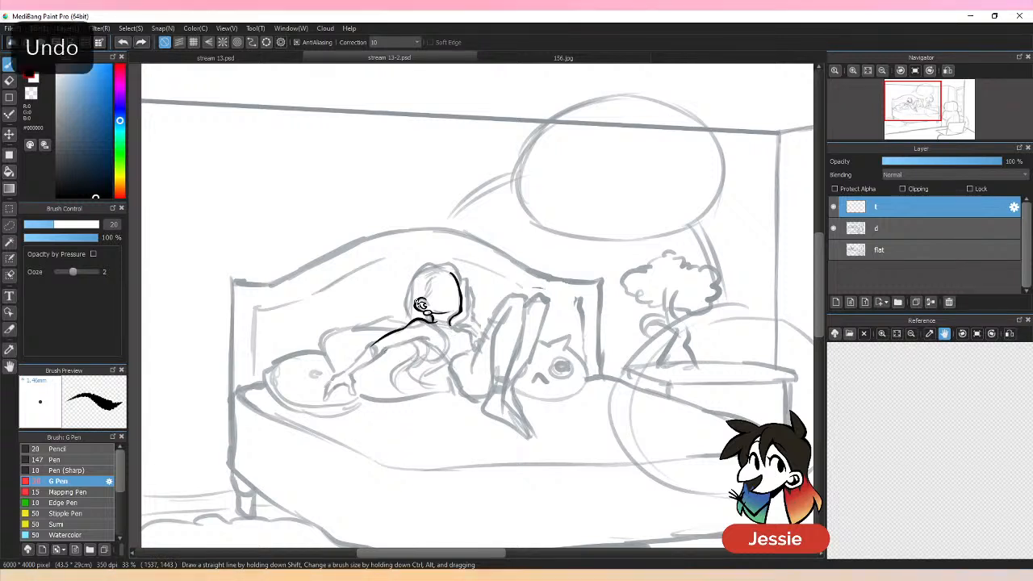
pyautogui.moveTo(432, 340)
pyautogui.mouseDown()
pyautogui.moveTo(372, 338)
pyautogui.moveTo(390, 350)
pyautogui.moveTo(349, 377)
pyautogui.mouseUp()
pyautogui.moveTo(375, 345)
pyautogui.mouseDown()
pyautogui.moveTo(346, 364)
pyautogui.moveTo(357, 371)
pyautogui.moveTo(354, 392)
pyautogui.moveTo(330, 385)
pyautogui.moveTo(321, 400)
pyautogui.moveTo(345, 372)
pyautogui.moveTo(322, 400)
pyautogui.mouseUp()
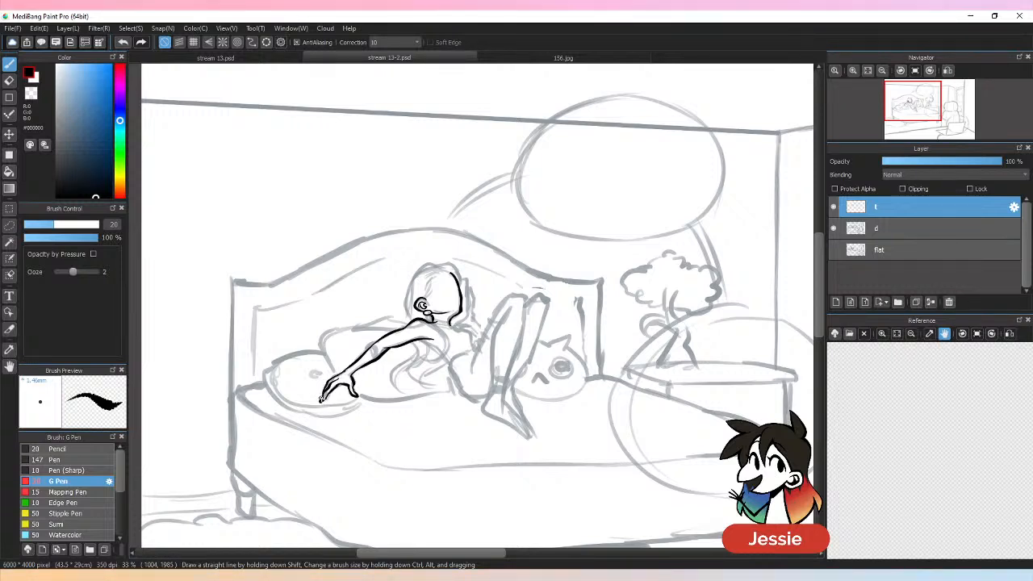
# Step: Ink the figure's top with its sleeve cuff, neckline, far shoulder, side and lower hem, redoing the first strokes
pyautogui.moveTo(561, 411)
pyautogui.mouseDown()
pyautogui.moveTo(529, 410)
pyautogui.moveTo(472, 385)
pyautogui.mouseUp()
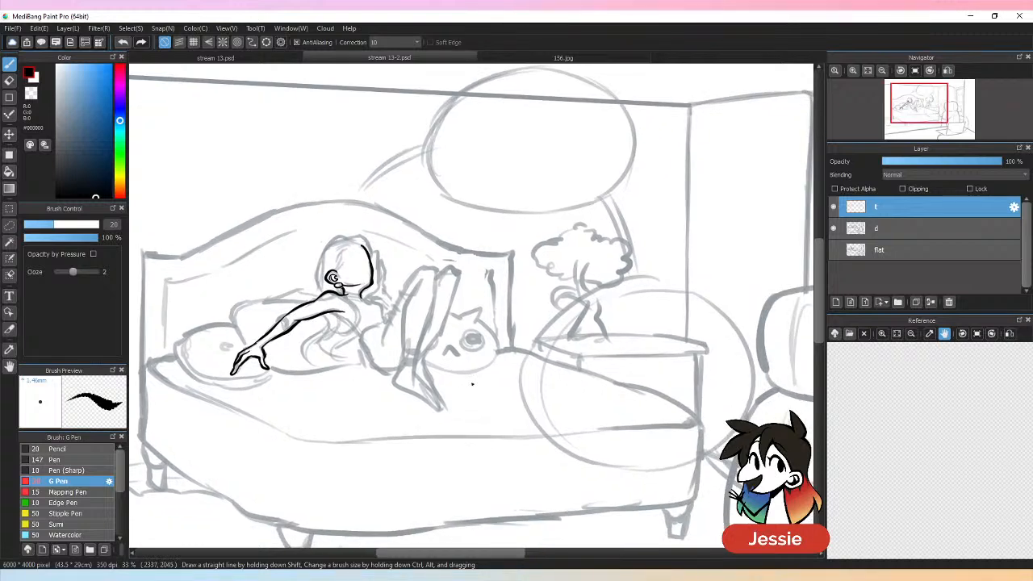
pyautogui.moveTo(333, 296)
pyautogui.mouseDown()
pyautogui.moveTo(386, 301)
pyautogui.moveTo(370, 301)
pyautogui.mouseUp()
pyautogui.hotkey('ctrl', 'z')
pyautogui.hotkey('ctrl', 'z')
pyautogui.hotkey('ctrl', 'z')
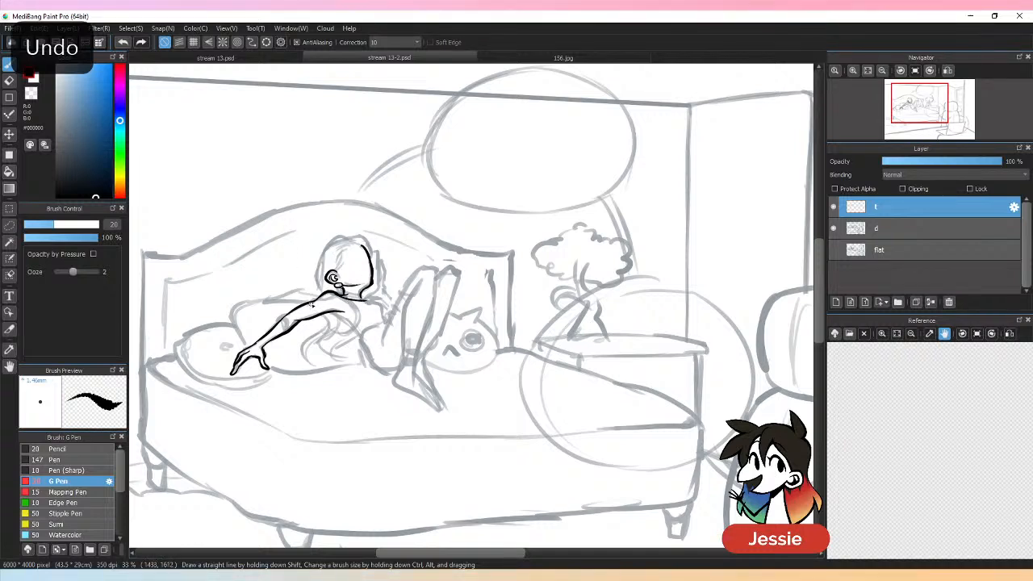
pyautogui.moveTo(277, 323)
pyautogui.mouseDown()
pyautogui.moveTo(336, 325)
pyautogui.moveTo(332, 312)
pyautogui.moveTo(362, 343)
pyautogui.mouseUp()
pyautogui.moveTo(368, 299); pyautogui.dragTo(384, 325)
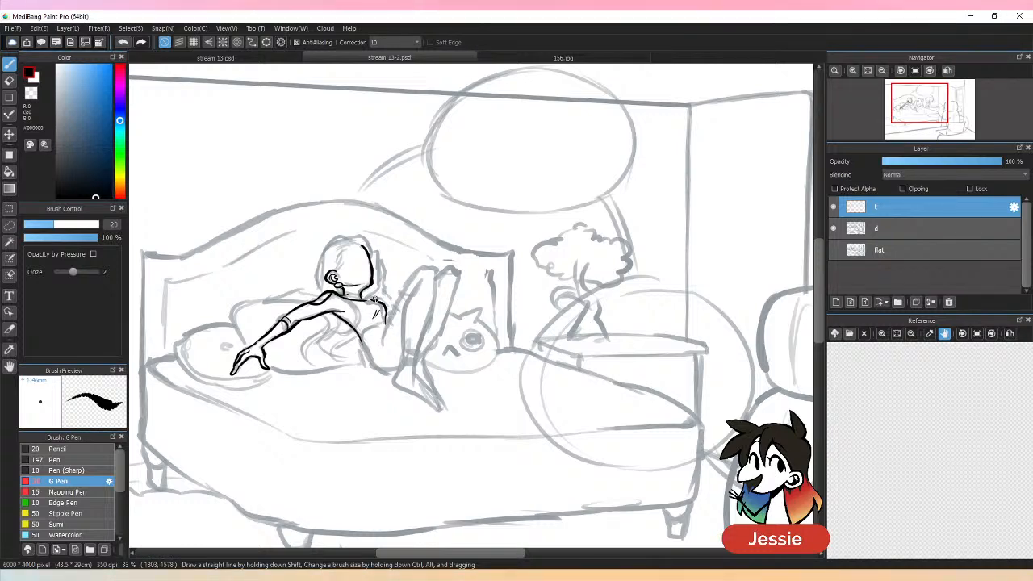
pyautogui.hotkey('ctrl', '-')
pyautogui.hotkey('ctrl', '+')
pyautogui.hotkey('ctrl', '+')
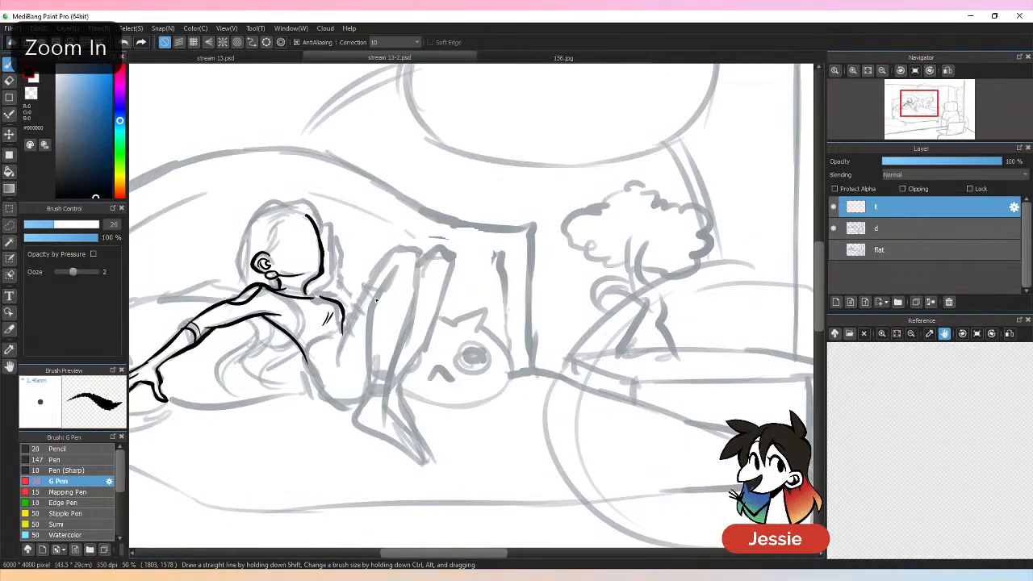
pyautogui.moveTo(298, 345)
pyautogui.mouseDown()
pyautogui.moveTo(312, 360)
pyautogui.moveTo(347, 328)
pyautogui.moveTo(355, 308)
pyautogui.moveTo(325, 292)
pyautogui.mouseUp()
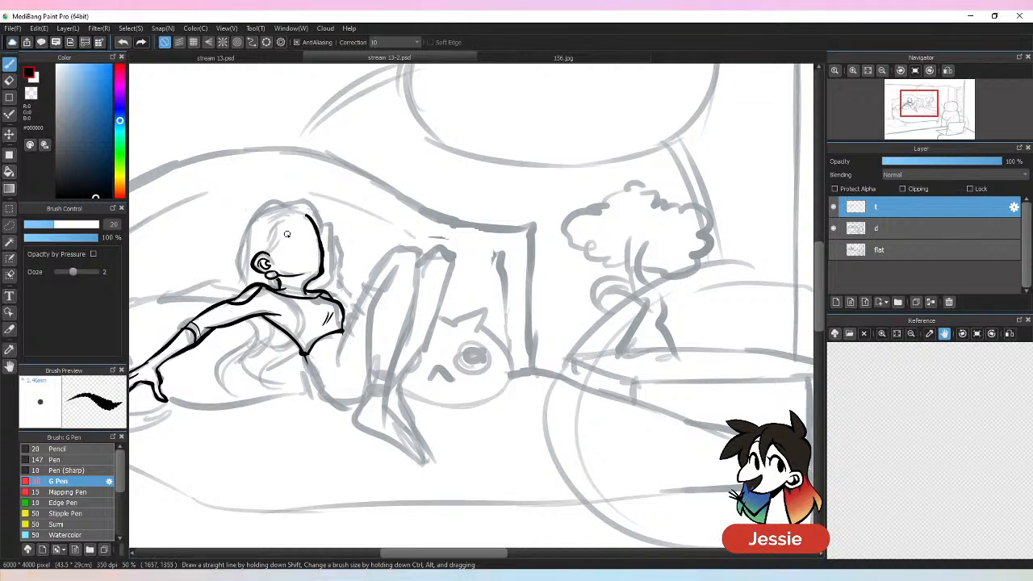
pyautogui.moveTo(286, 229); pyautogui.dragTo(289, 252)
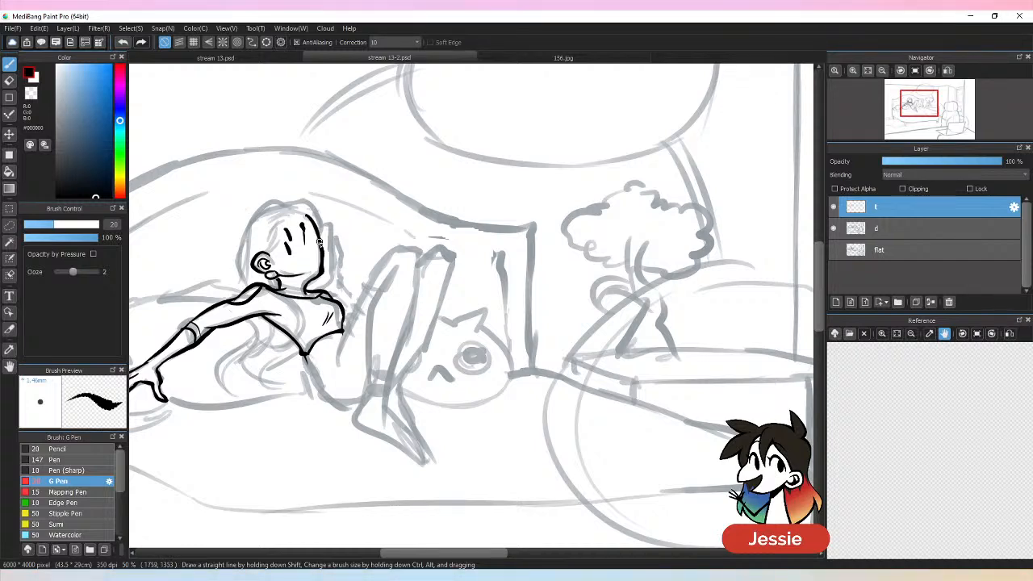
pyautogui.hotkey('ctrl', '-')
pyautogui.press('e')
pyautogui.moveTo(343, 262); pyautogui.dragTo(357, 251)
pyautogui.press('b')
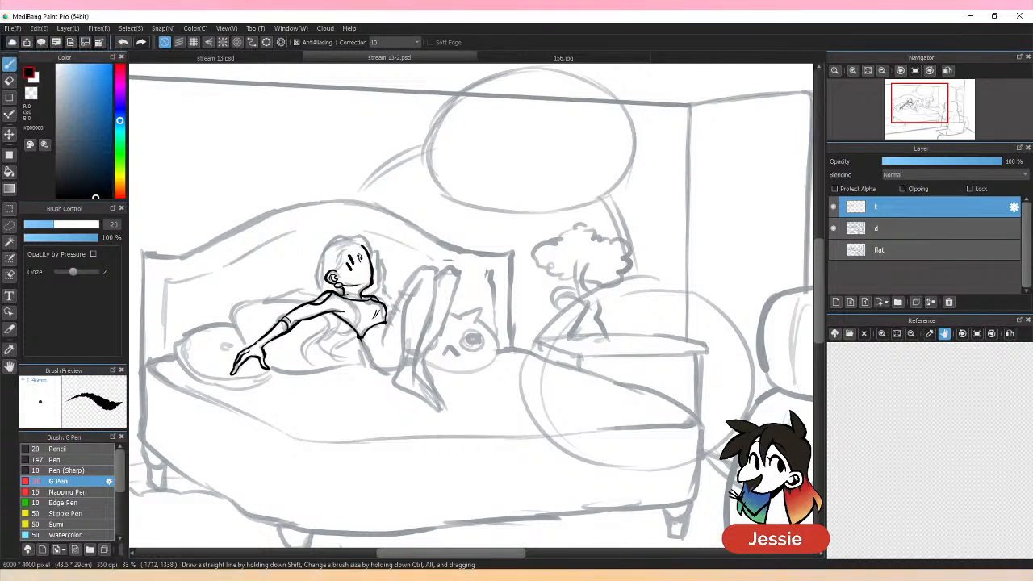
pyautogui.moveTo(358, 252); pyautogui.dragTo(360, 259)
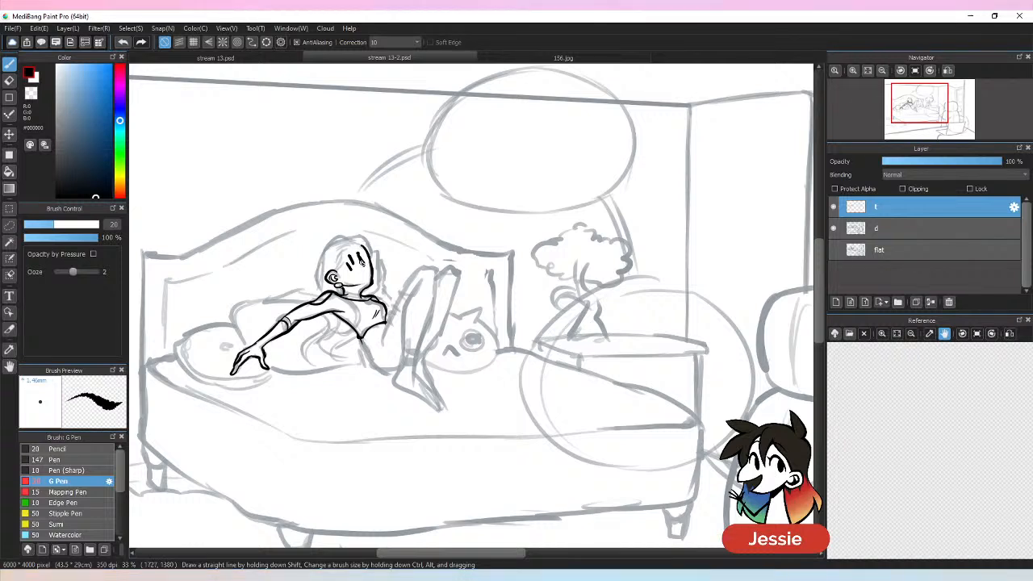
pyautogui.hotkey('ctrl', 'z')
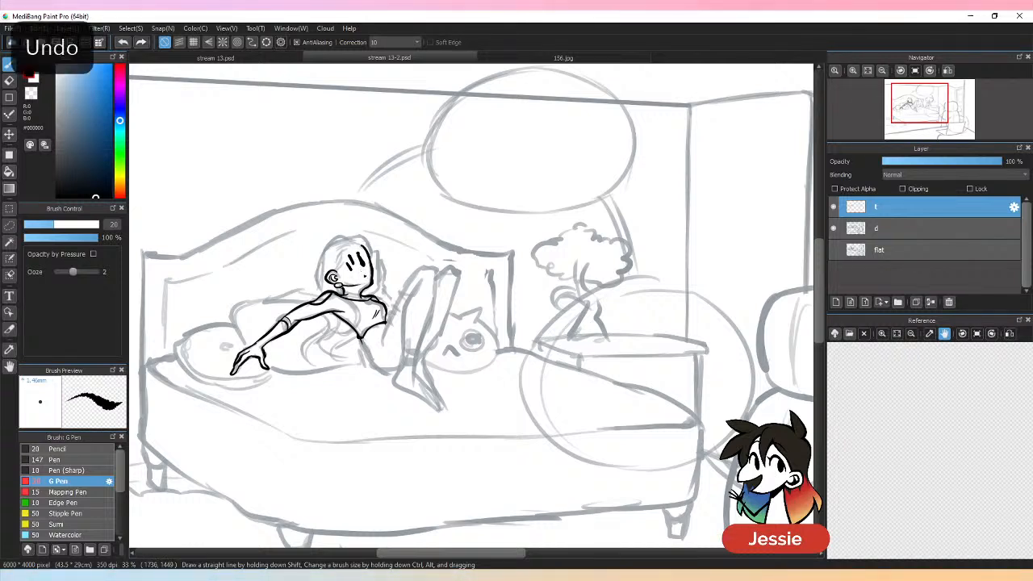
pyautogui.hotkey('ctrl', 'z')
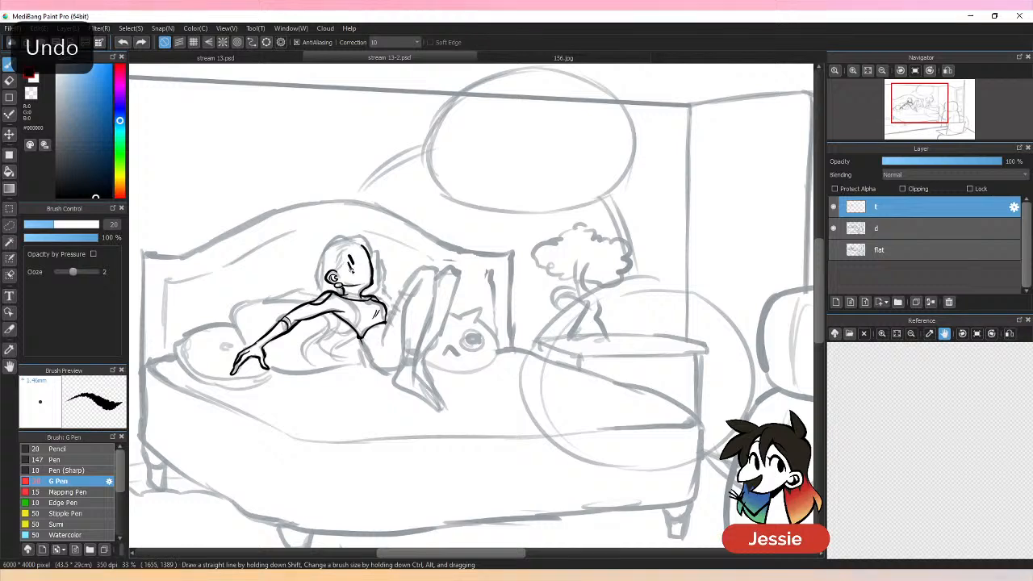
pyautogui.moveTo(358, 255); pyautogui.dragTo(359, 263)
pyautogui.hotkey('ctrl', 'z')
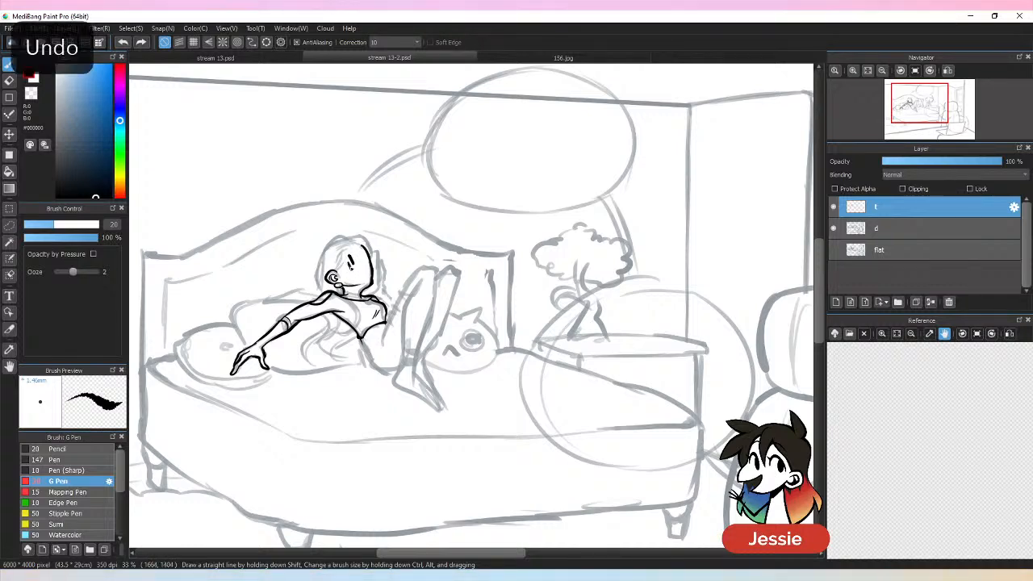
pyautogui.hotkey('ctrl', '-')
pyautogui.hotkey('ctrl', '-')
pyautogui.hotkey('ctrl', '+')
pyautogui.hotkey('ctrl', '+')
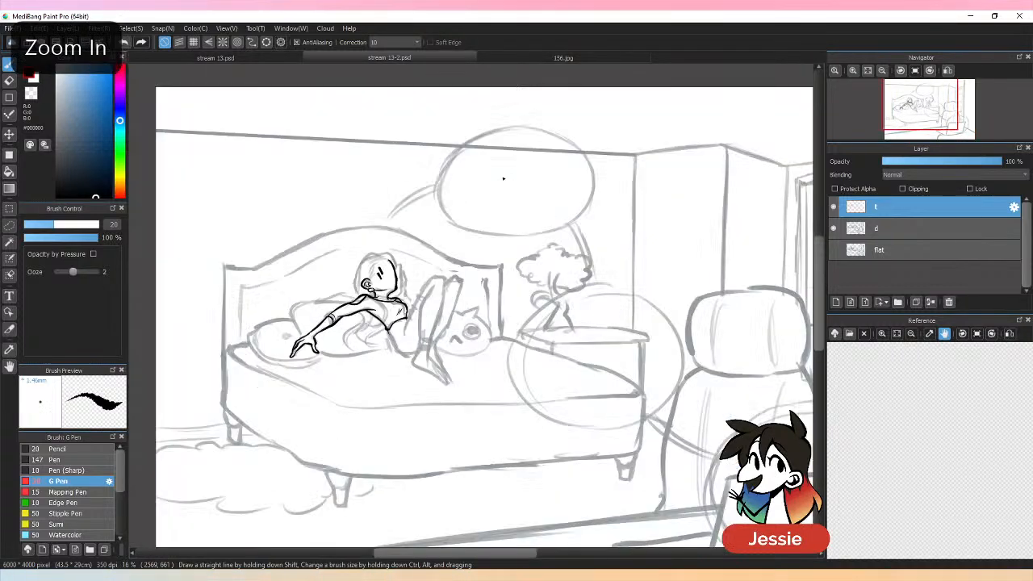
pyautogui.hotkey('ctrl', 'z')
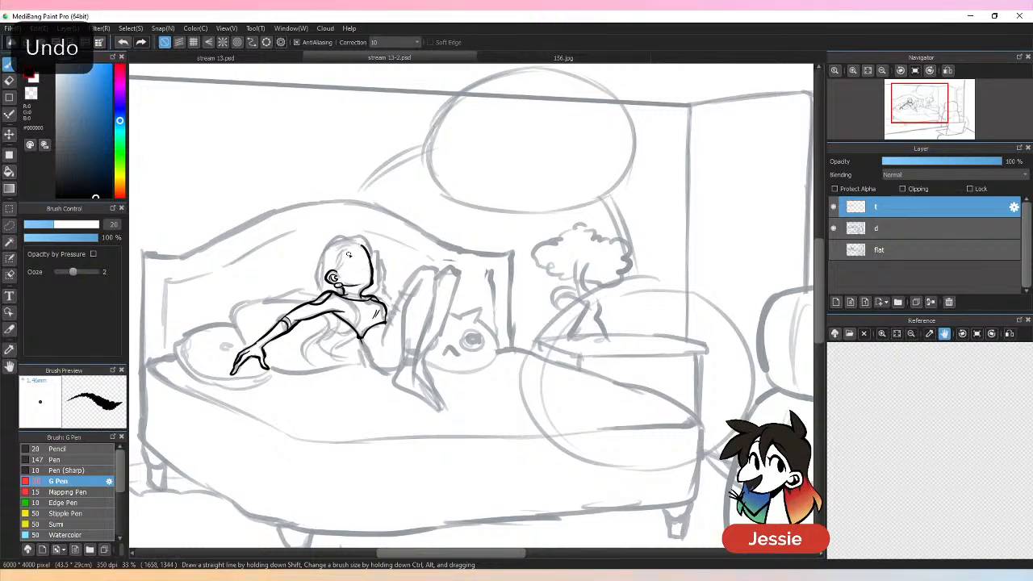
# Step: Draw the figure's eyes, nose and mouth inside the face, and erase part of the marks around the nose and mouth
pyautogui.moveTo(357, 251); pyautogui.dragTo(357, 259)
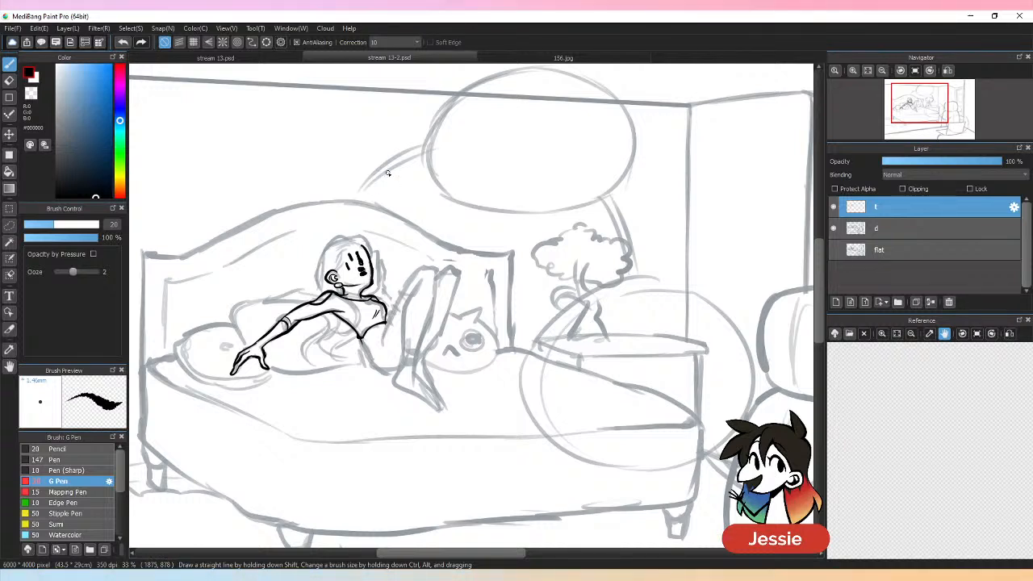
pyautogui.press('e')
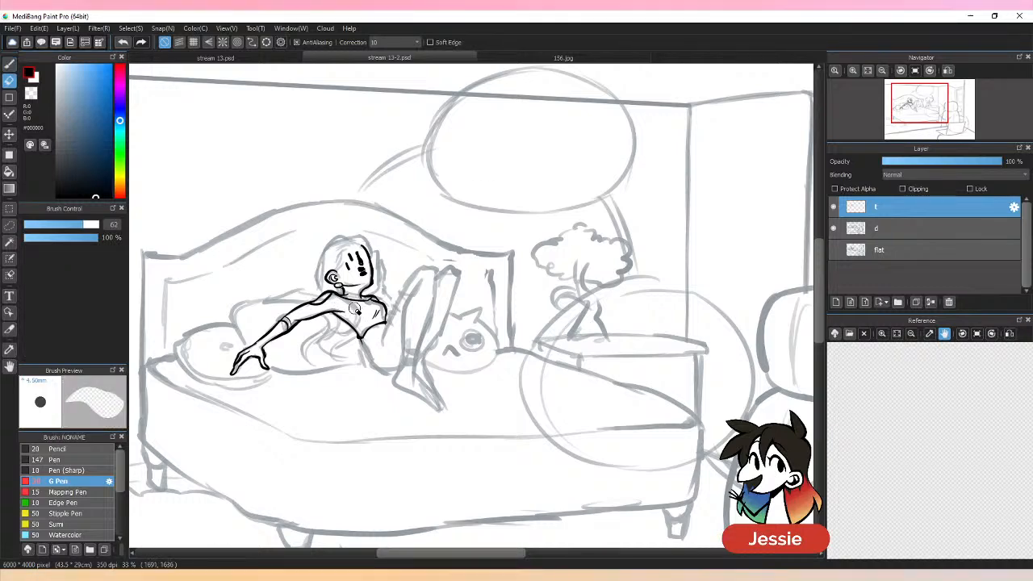
pyautogui.hotkey('ctrl', '+')
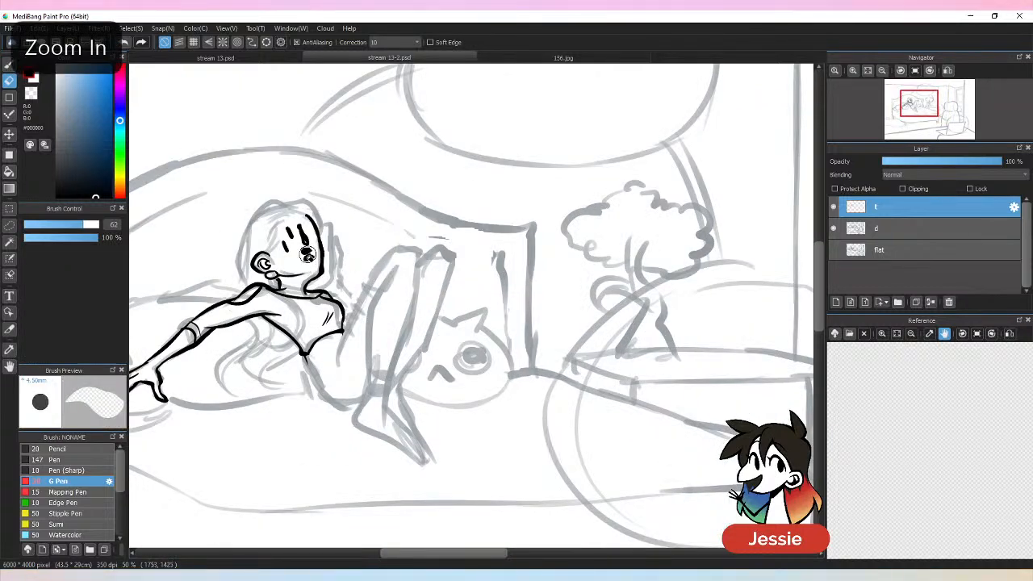
pyautogui.moveTo(307, 255); pyautogui.dragTo(316, 254)
pyautogui.press('b')
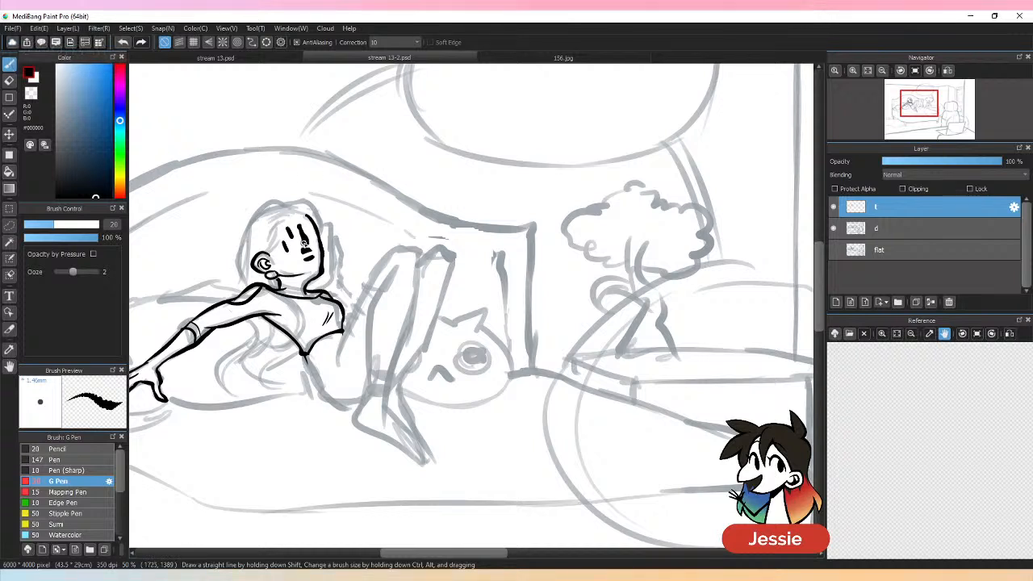
# Step: Rework the nose and draw a wide, heavy dark mouth across the lower face, cleaning the marks with the eraser
pyautogui.press('e')
pyautogui.moveTo(313, 260)
pyautogui.mouseDown()
pyautogui.moveTo(284, 263)
pyautogui.moveTo(313, 264)
pyautogui.moveTo(301, 248)
pyautogui.mouseUp()
pyautogui.press('b')
pyautogui.press('e')
pyautogui.press('p')
pyautogui.moveTo(312, 257)
pyautogui.mouseDown()
pyautogui.moveTo(281, 262)
pyautogui.moveTo(323, 264)
pyautogui.mouseUp()
pyautogui.press('e')
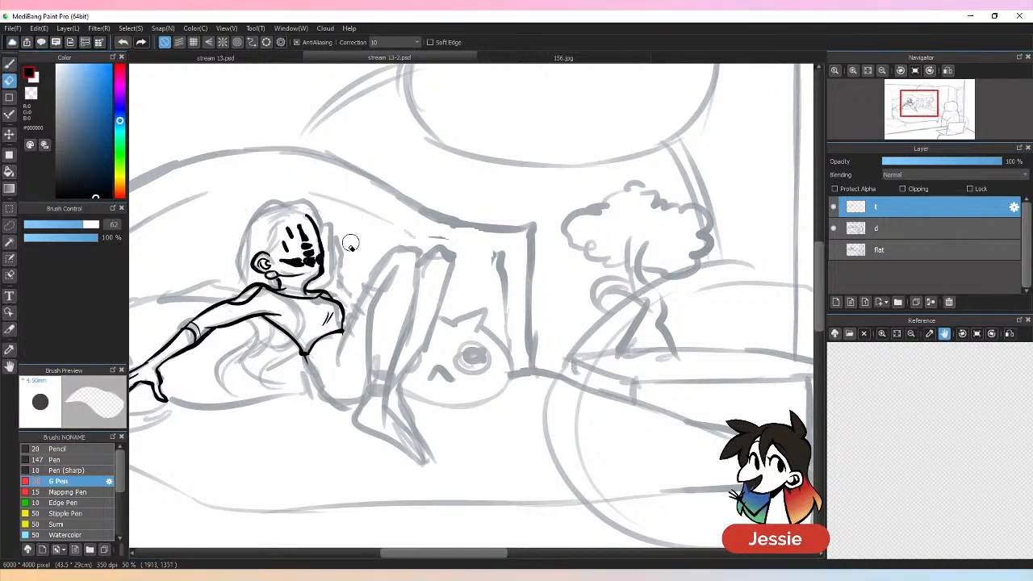
pyautogui.press('b')
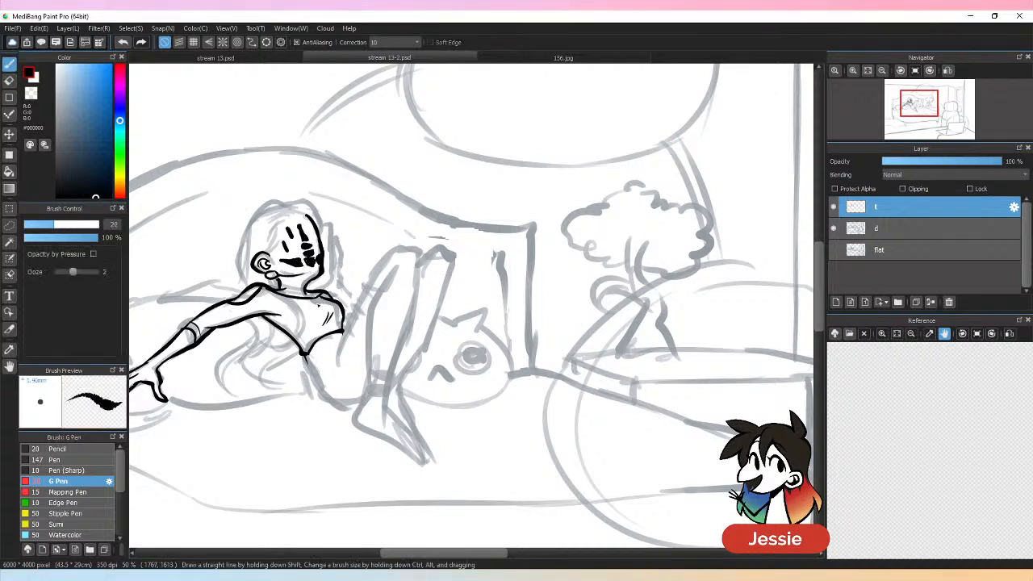
pyautogui.press('e')
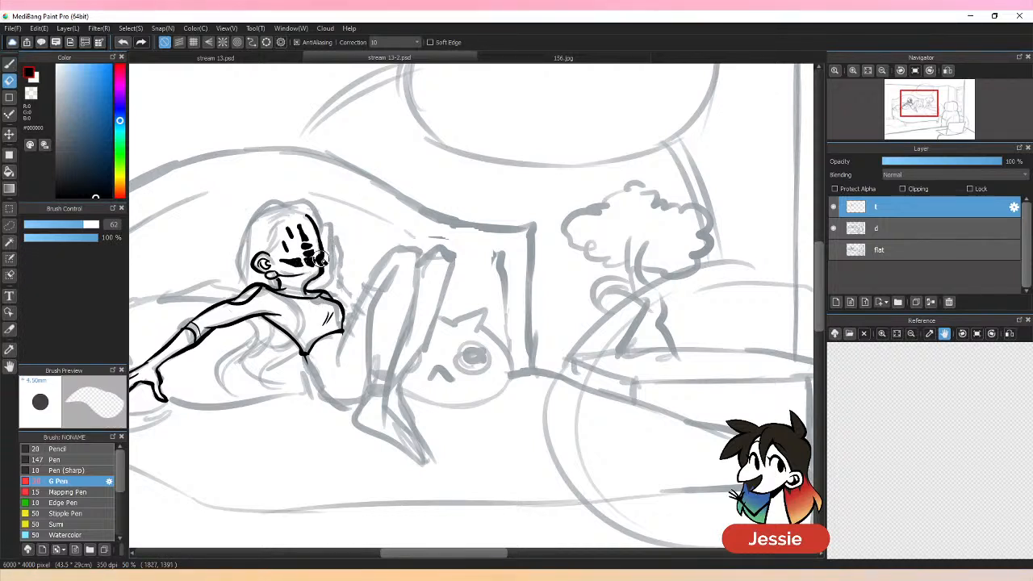
pyautogui.press('b')
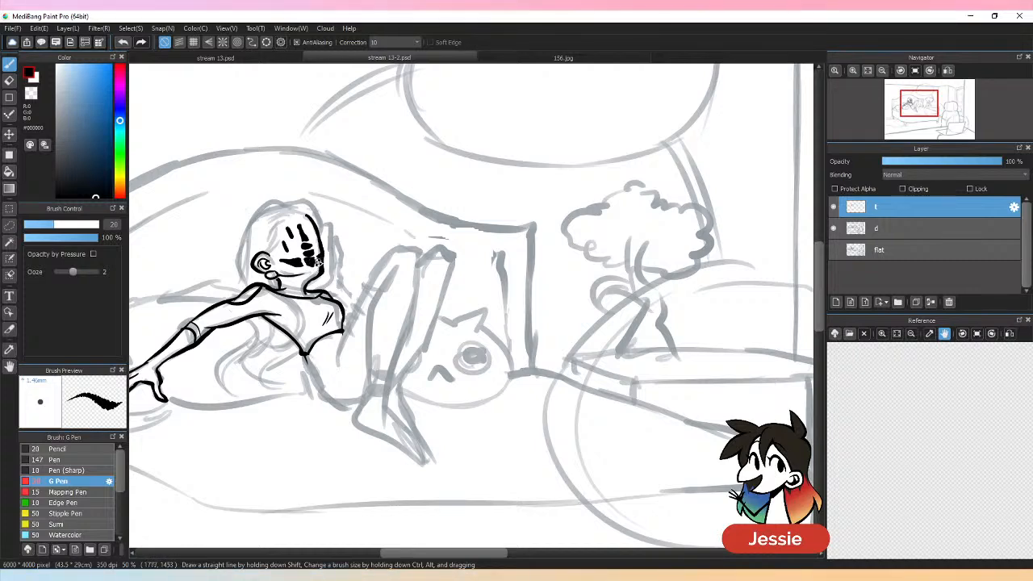
pyautogui.hotkey('ctrl', '-')
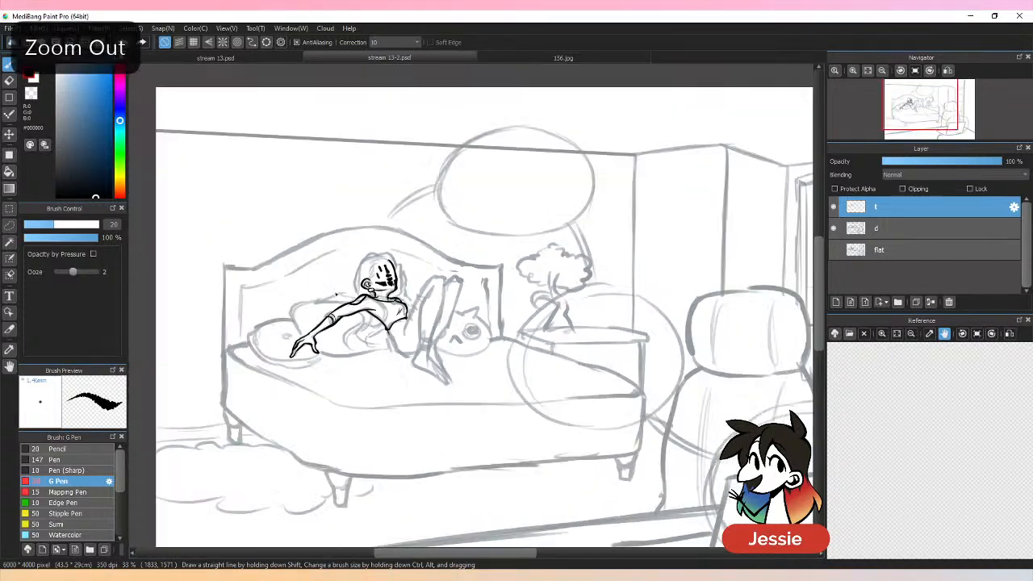
# Step: Pick white from the canvas and paint individual teeth into the figure's dark mouth
pyautogui.hotkey('ctrl', '+')
pyautogui.keyDown('alt'); pyautogui.click(287, 263); pyautogui.keyUp('alt')
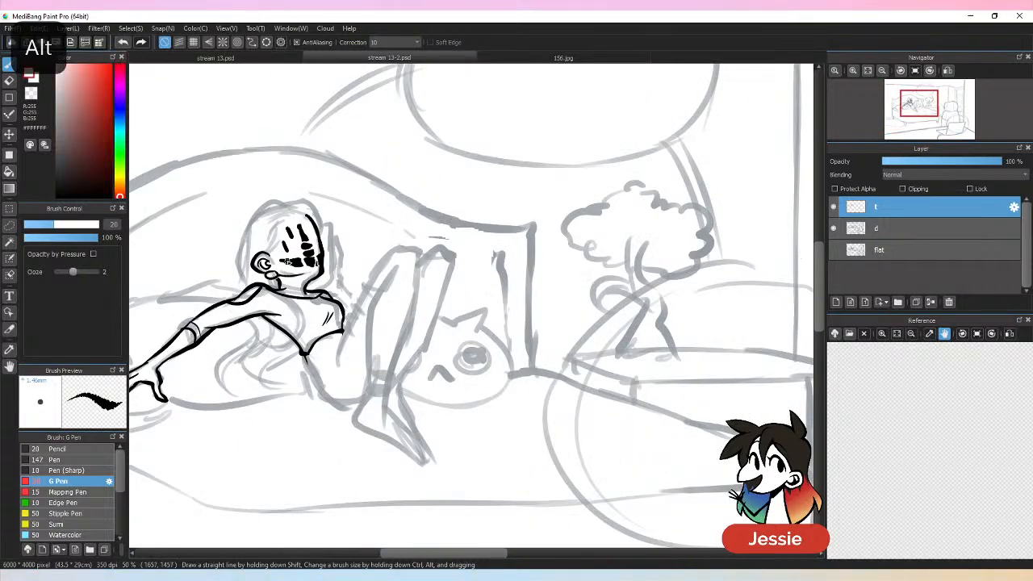
pyautogui.moveTo(294, 258); pyautogui.dragTo(309, 263)
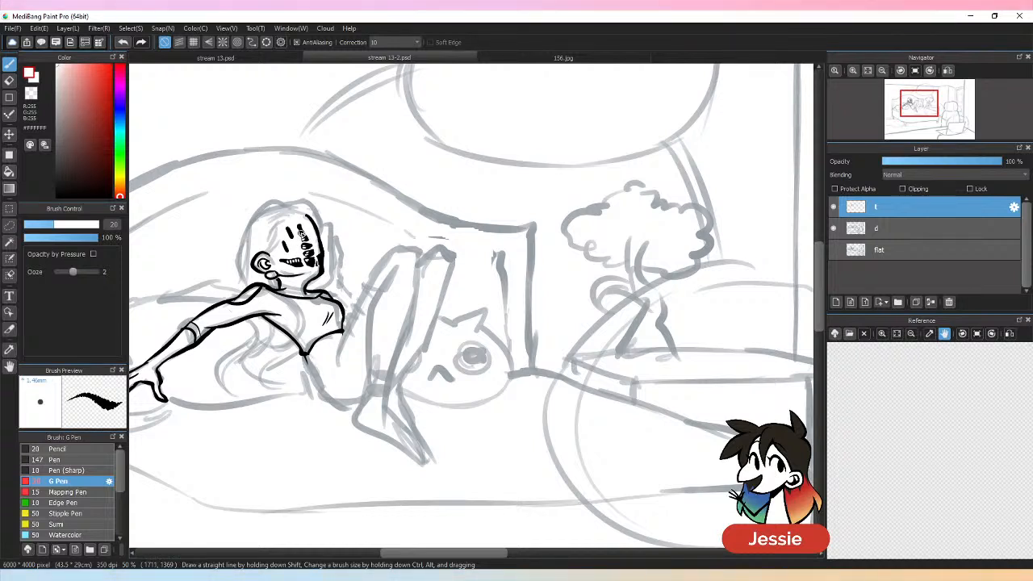
pyautogui.moveTo(310, 262); pyautogui.dragTo(309, 240)
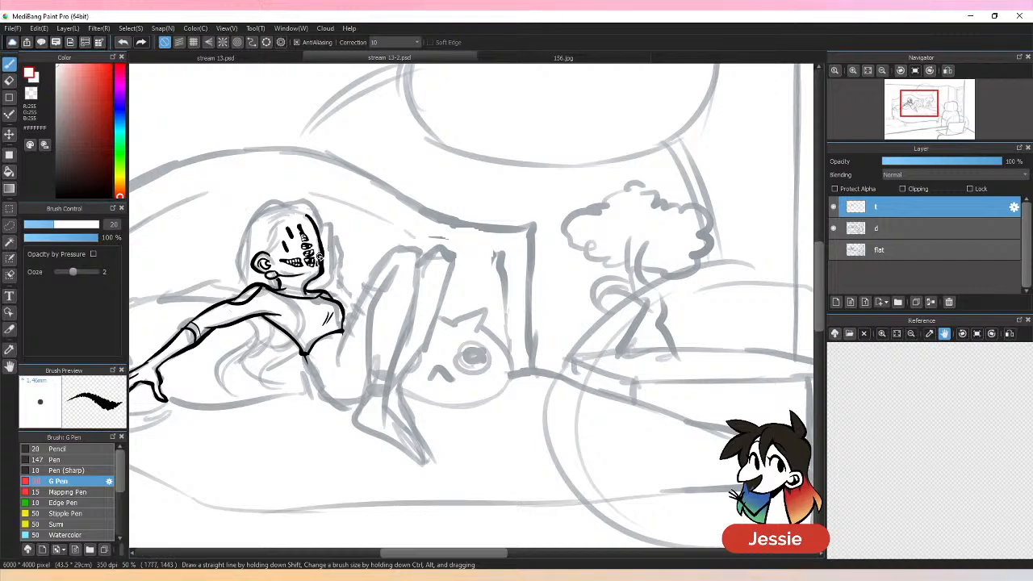
pyautogui.hotkey('ctrl', '-')
pyautogui.hotkey('ctrl', '-')
pyautogui.hotkey('ctrl', '+')
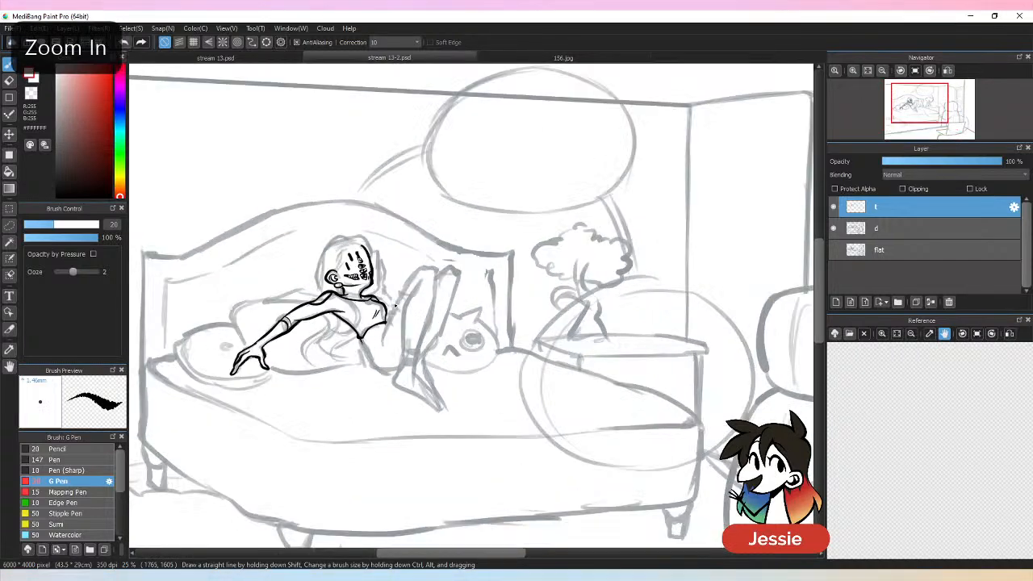
# Step: Switch back to black sampled from the linework, erase the chin line below the mouth, and redraw it
pyautogui.hotkey('ctrl', '+')
pyautogui.keyDown('alt'); pyautogui.click(321, 267); pyautogui.keyUp('alt')
pyautogui.press('e')
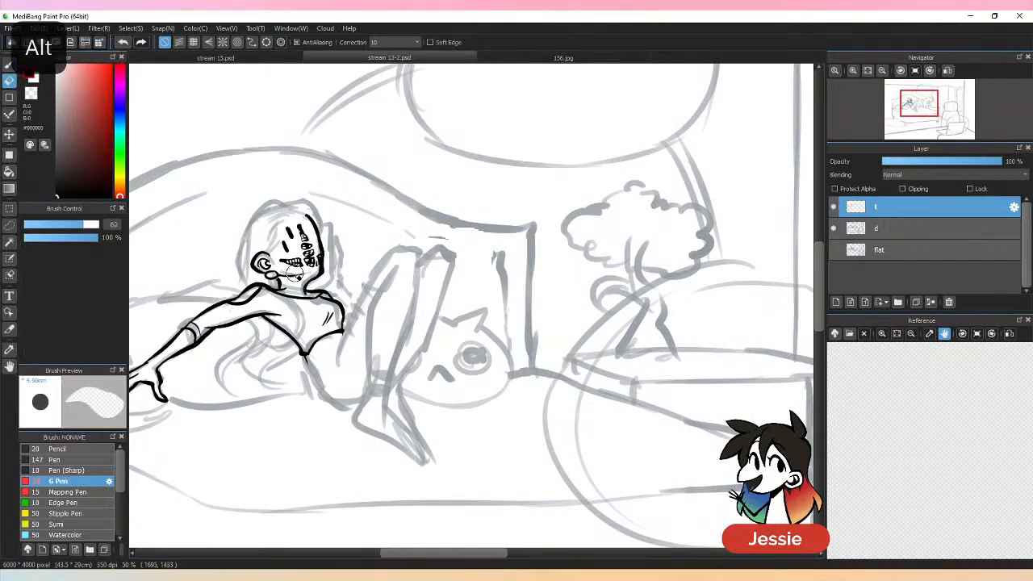
pyautogui.press('b')
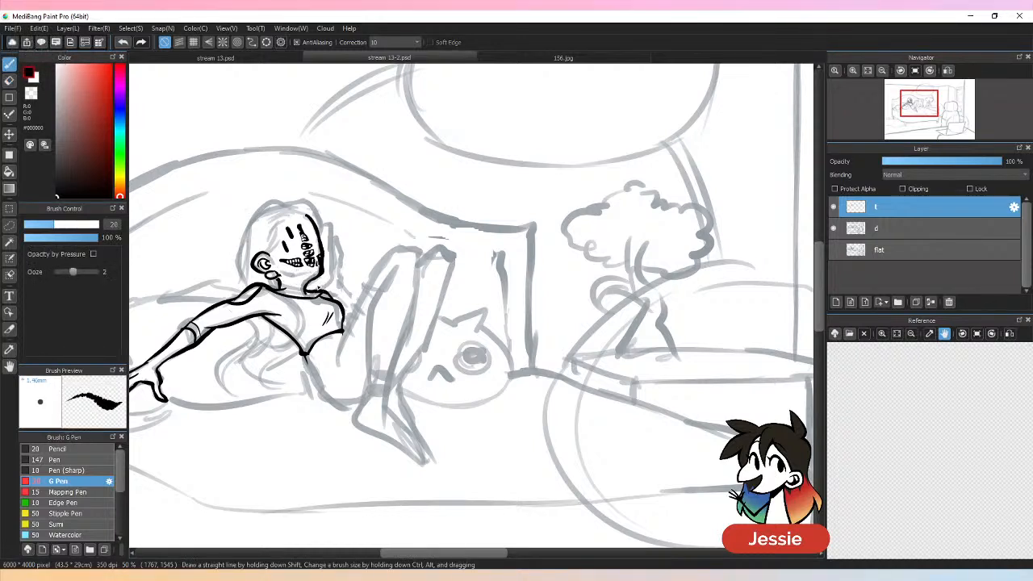
pyautogui.moveTo(280, 277); pyautogui.dragTo(305, 278)
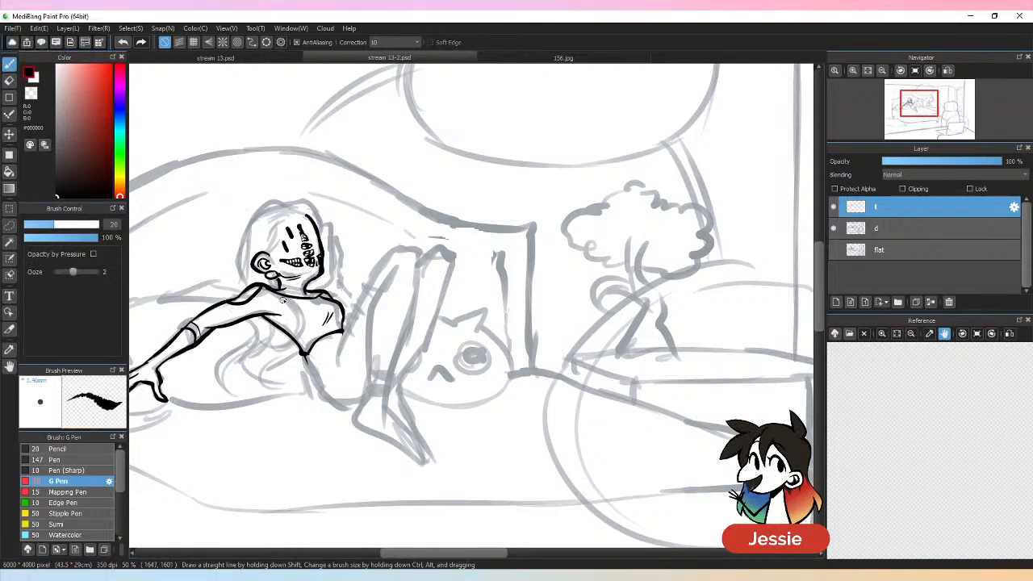
pyautogui.hotkey('ctrl', '-')
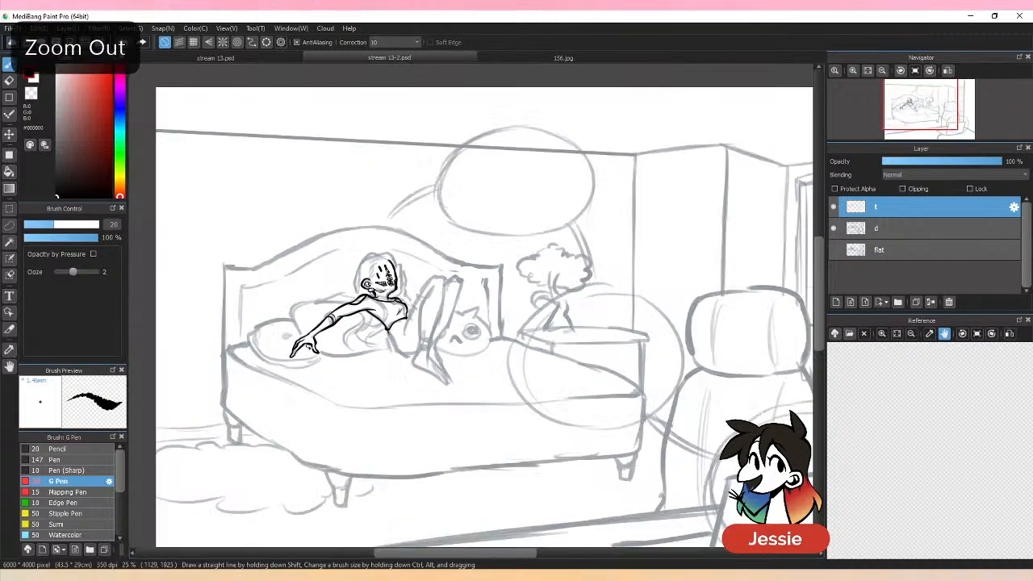
pyautogui.hotkey('ctrl', '+')
pyautogui.hotkey('ctrl', '+')
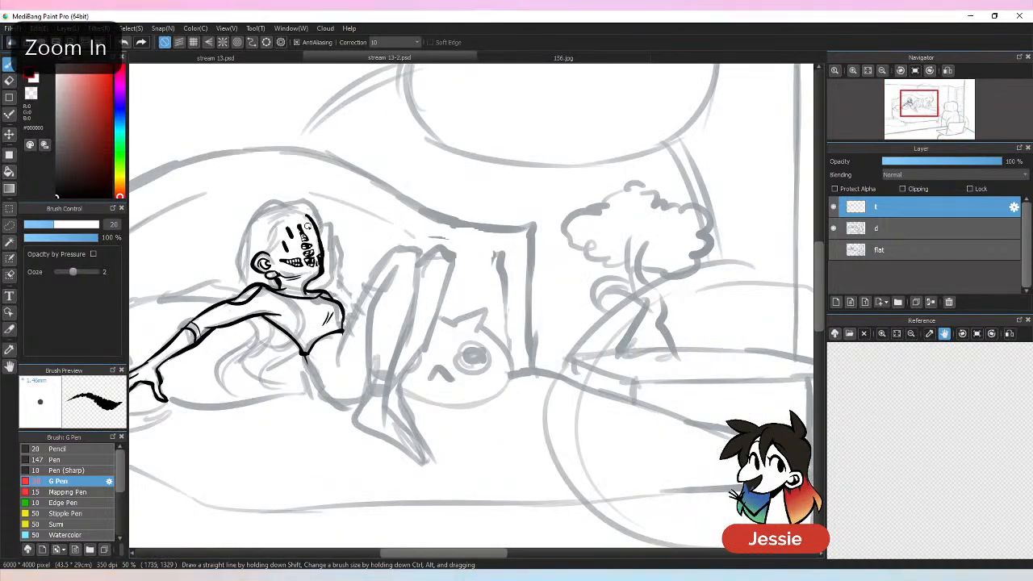
# Step: Touch up the short strokes around the far eye and cheek, undoing the unwanted ones
pyautogui.hotkey('ctrl', 'z')
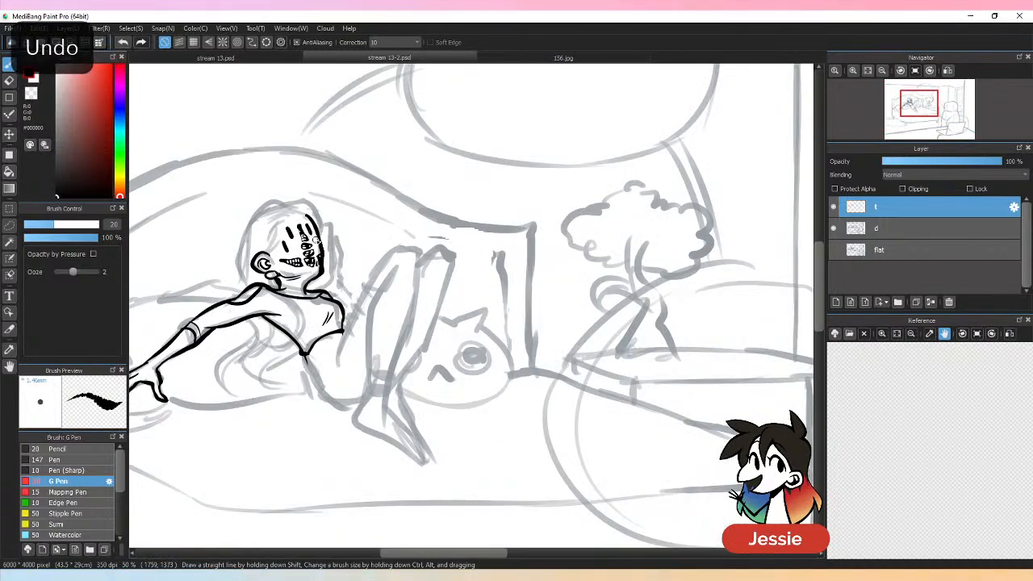
pyautogui.moveTo(320, 247)
pyautogui.mouseDown()
pyautogui.moveTo(291, 183)
pyautogui.moveTo(319, 251)
pyautogui.mouseUp()
pyautogui.hotkey('ctrl', 'z')
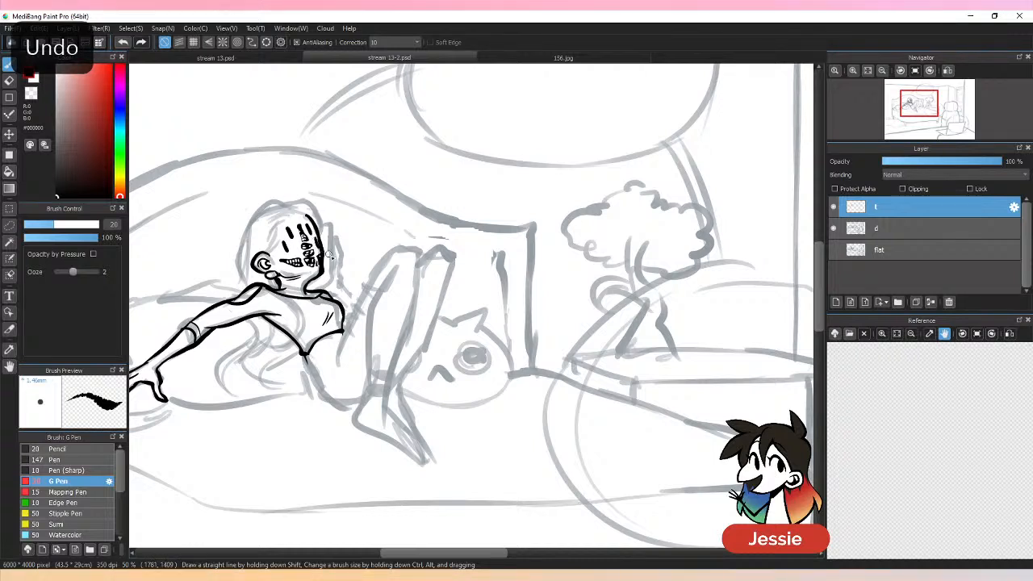
pyautogui.hotkey('ctrl', 'z')
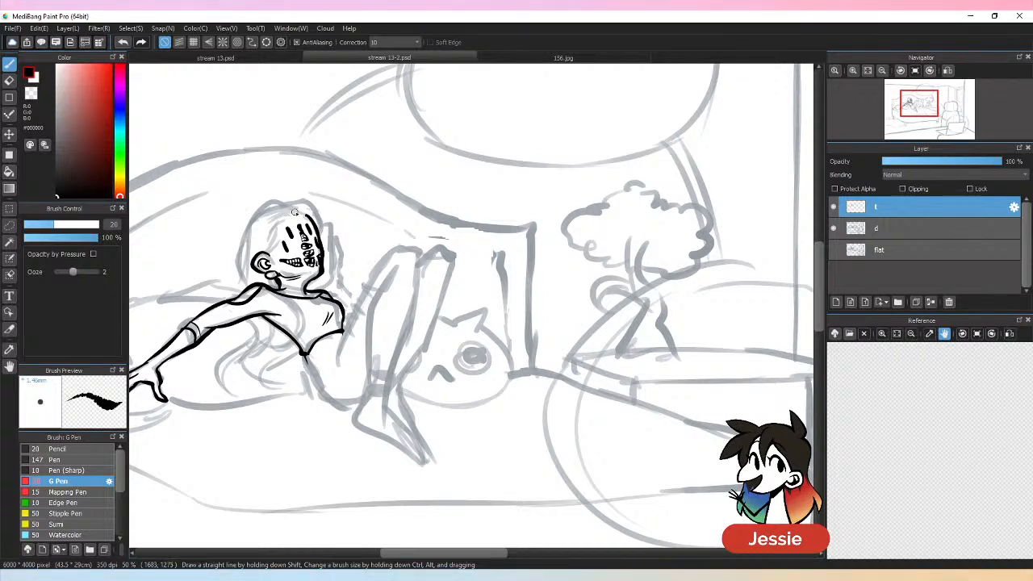
# Step: Ink the figure's hair with its hairline, outer contour around the head, and long wavy locks falling below the arm
pyautogui.moveTo(295, 212)
pyautogui.mouseDown()
pyautogui.moveTo(264, 222)
pyautogui.moveTo(287, 216)
pyautogui.moveTo(272, 224)
pyautogui.moveTo(284, 218)
pyautogui.moveTo(276, 260)
pyautogui.mouseUp()
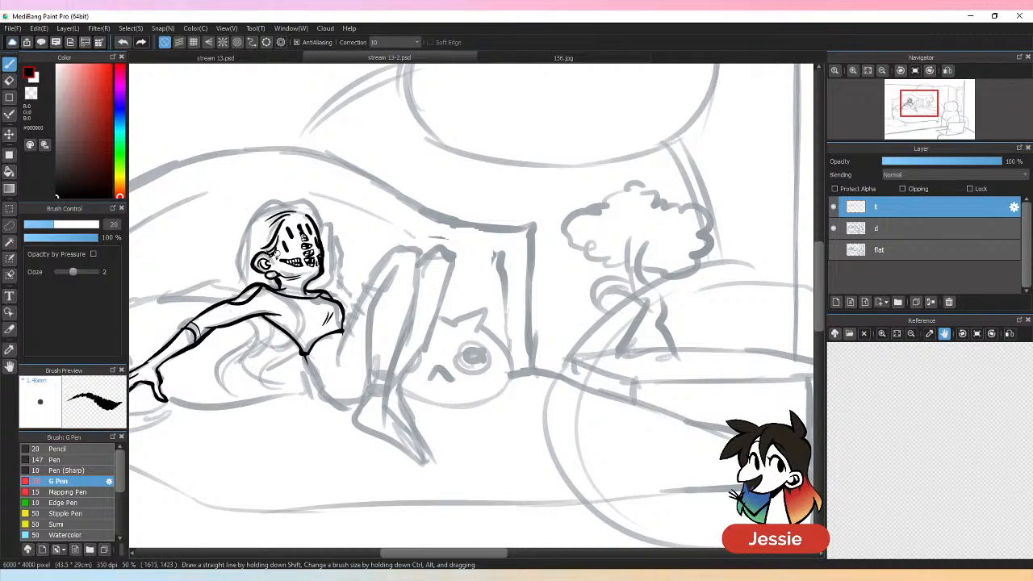
pyautogui.moveTo(292, 201)
pyautogui.mouseDown()
pyautogui.moveTo(259, 211)
pyautogui.moveTo(237, 289)
pyautogui.mouseUp()
pyautogui.moveTo(240, 332)
pyautogui.mouseDown()
pyautogui.moveTo(256, 386)
pyautogui.moveTo(231, 386)
pyautogui.moveTo(239, 344)
pyautogui.moveTo(216, 374)
pyautogui.moveTo(252, 408)
pyautogui.mouseUp()
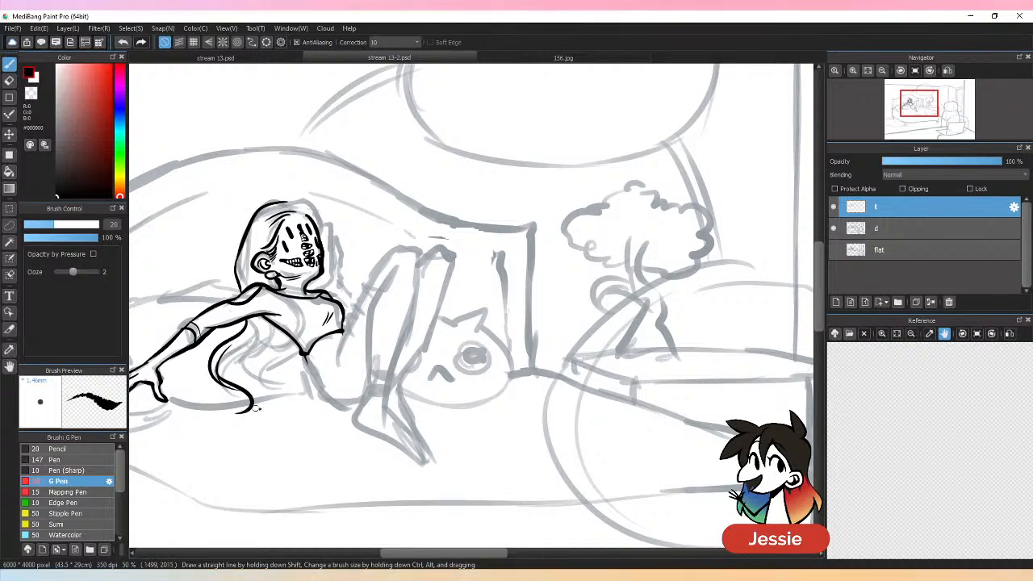
pyautogui.moveTo(250, 370); pyautogui.dragTo(256, 410)
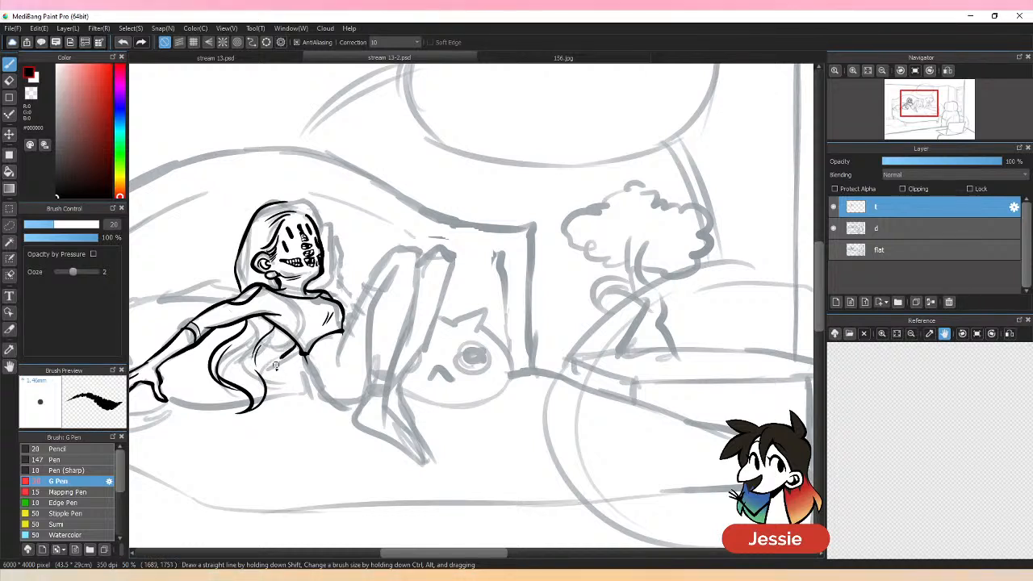
pyautogui.moveTo(275, 365)
pyautogui.mouseDown()
pyautogui.moveTo(280, 416)
pyautogui.moveTo(263, 428)
pyautogui.mouseUp()
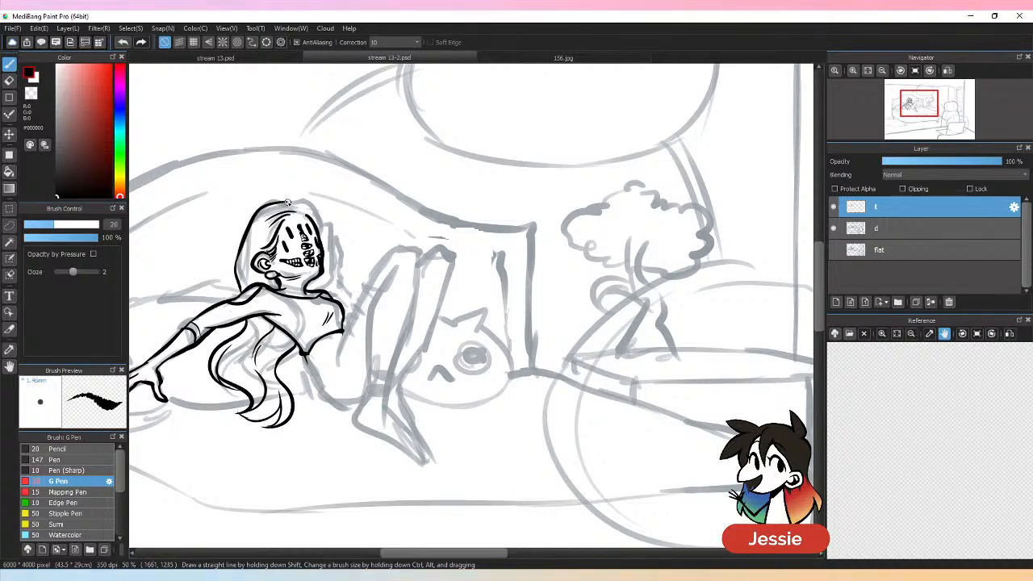
pyautogui.moveTo(288, 203)
pyautogui.mouseDown()
pyautogui.moveTo(322, 220)
pyautogui.moveTo(330, 265)
pyautogui.mouseUp()
# Step: Erase the lower ends of the locks, redraw them as a shorter curved tip with inner strands, and save the file
pyautogui.press('e')
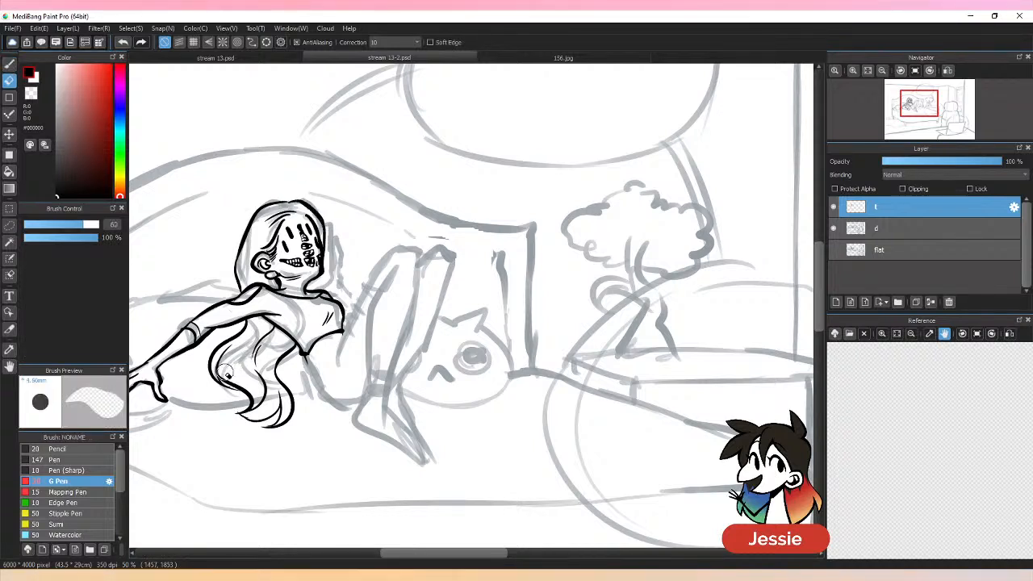
pyautogui.moveTo(222, 372)
pyautogui.mouseDown()
pyautogui.moveTo(233, 416)
pyautogui.moveTo(245, 377)
pyautogui.moveTo(266, 417)
pyautogui.mouseUp()
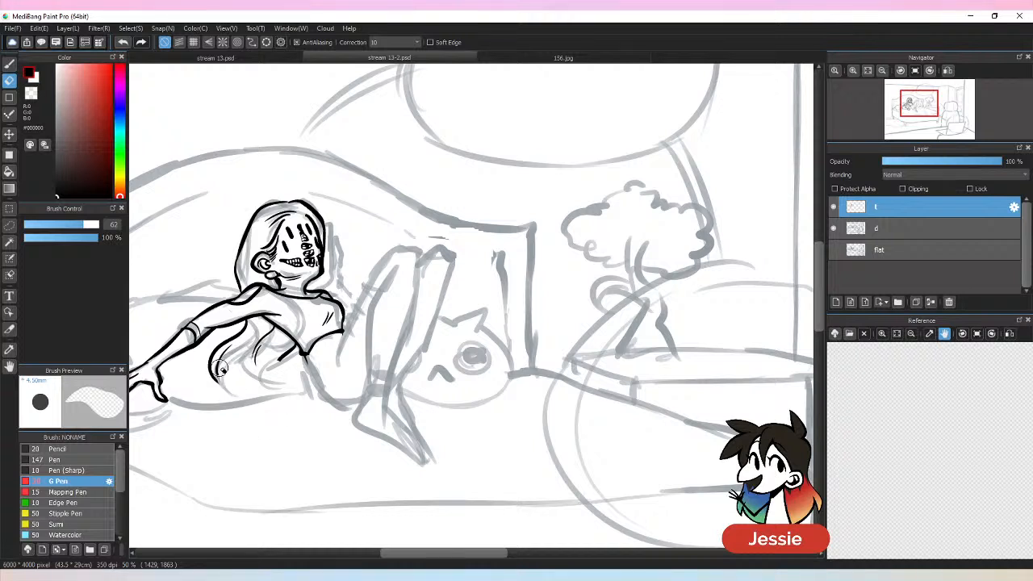
pyautogui.press('b')
pyautogui.moveTo(208, 368); pyautogui.dragTo(234, 390)
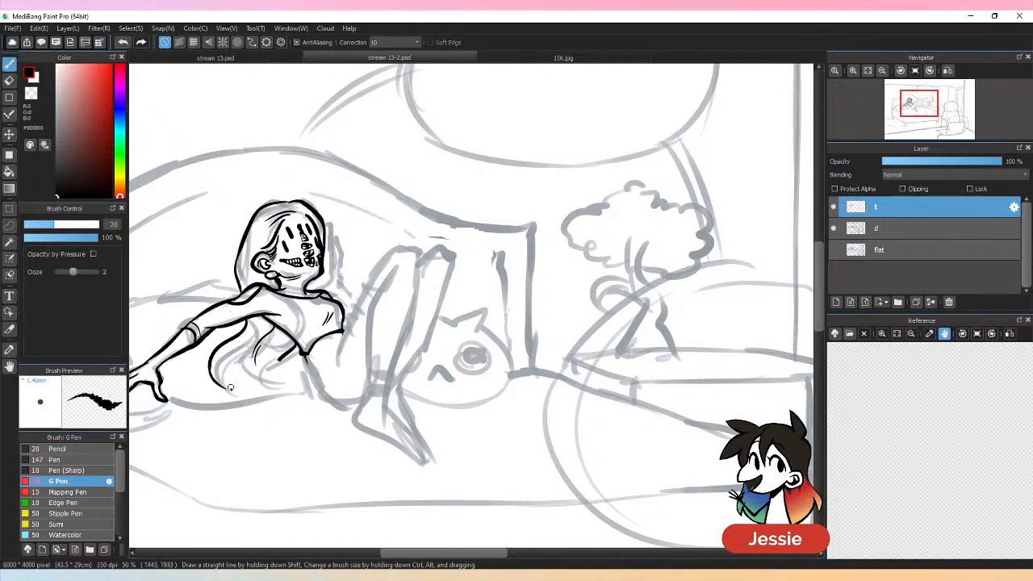
pyautogui.moveTo(236, 347)
pyautogui.mouseDown()
pyautogui.moveTo(219, 386)
pyautogui.moveTo(264, 388)
pyautogui.moveTo(277, 347)
pyautogui.moveTo(260, 384)
pyautogui.moveTo(283, 360)
pyautogui.mouseUp()
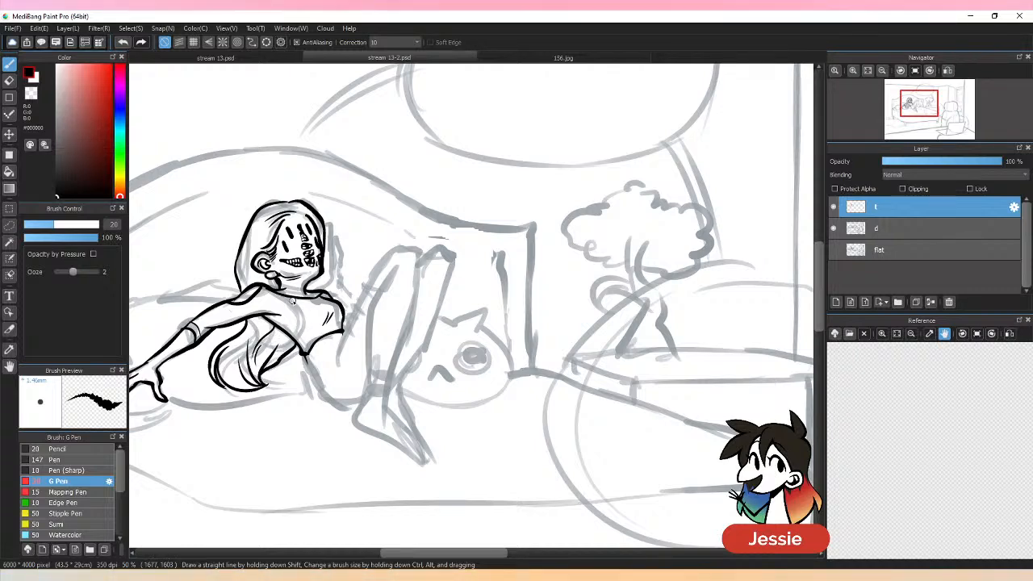
pyautogui.hotkey('ctrl', '-')
pyautogui.hotkey('ctrl', '-')
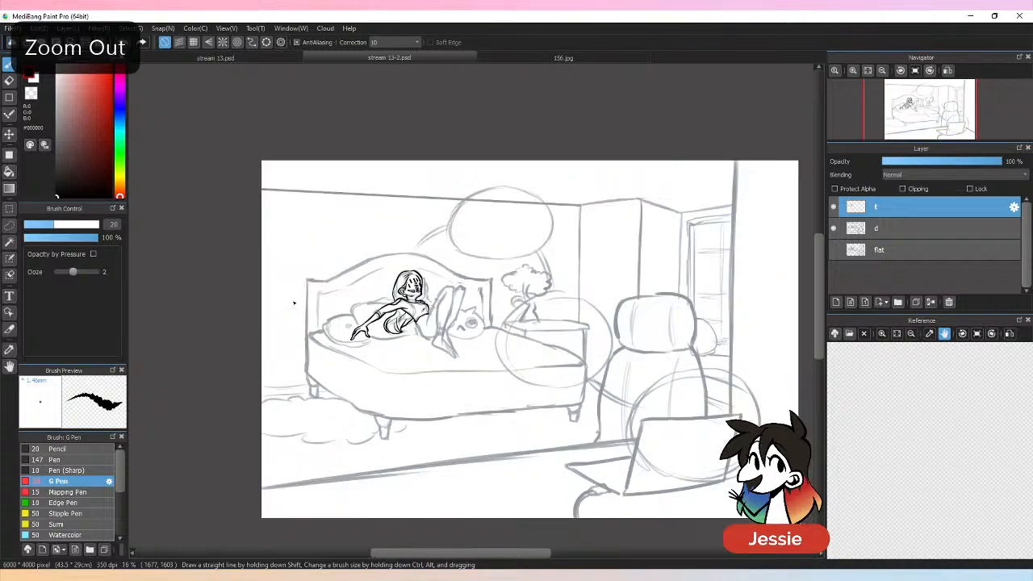
pyautogui.hotkey('ctrl', '+')
pyautogui.hotkey('ctrl', 's')
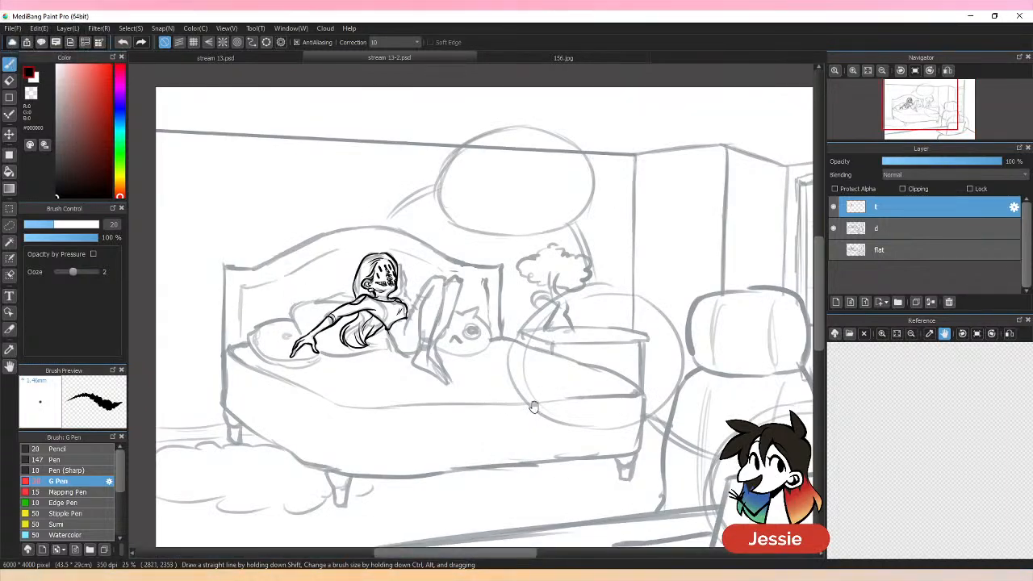
# Step: Ink the raised far hand beside the face and its forearm down to the sleeve, and save the file
pyautogui.moveTo(545, 428)
pyautogui.mouseDown()
pyautogui.moveTo(535, 463)
pyautogui.moveTo(572, 457)
pyautogui.mouseUp()
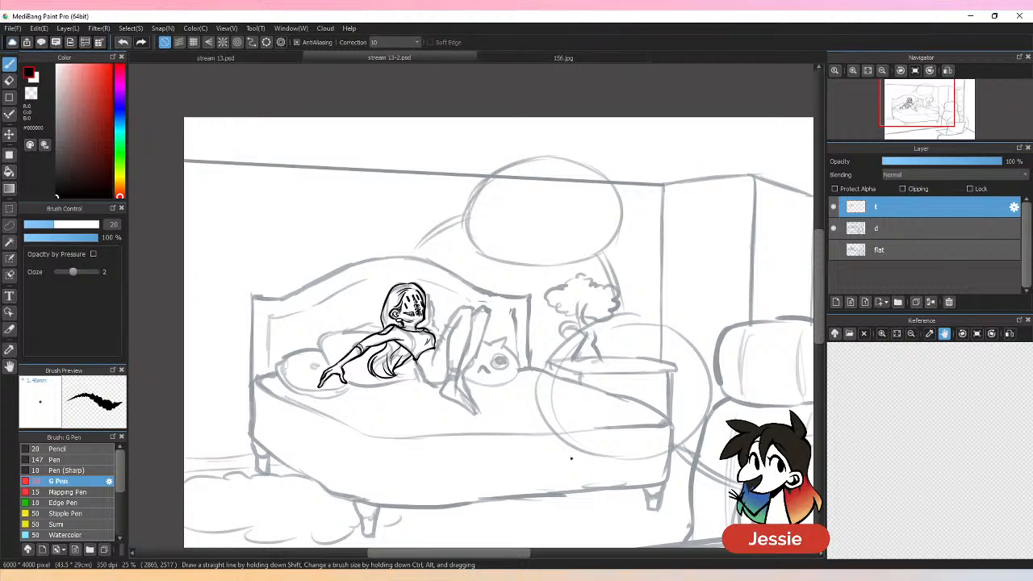
pyautogui.hotkey('ctrl', '+')
pyautogui.moveTo(489, 356); pyautogui.dragTo(565, 353)
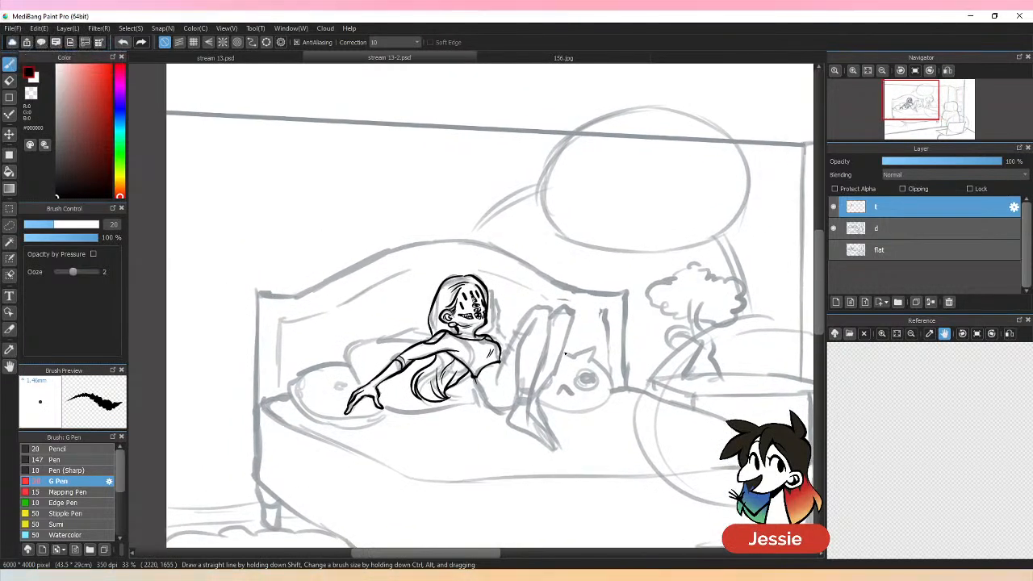
pyautogui.hotkey('ctrl', '+')
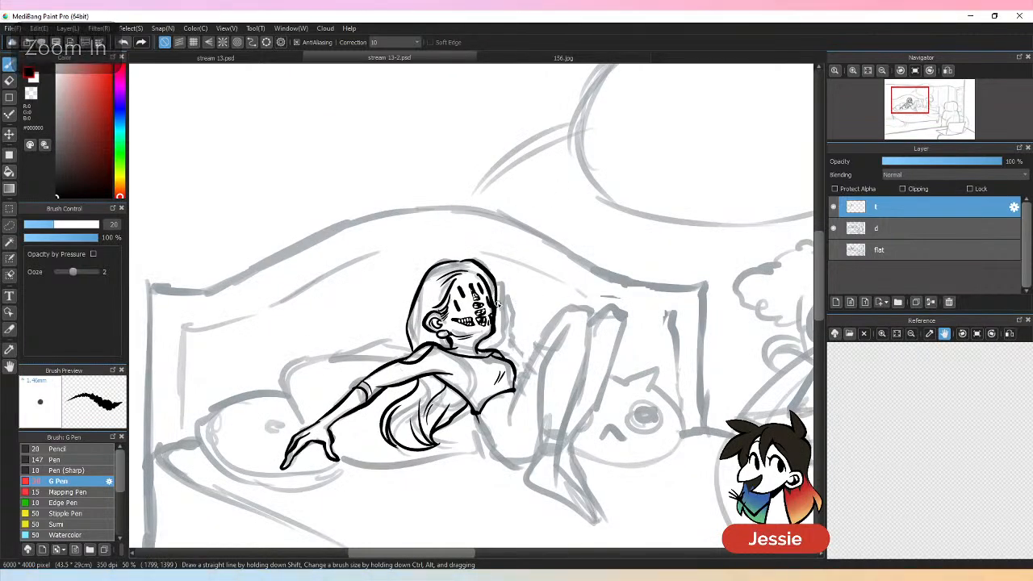
pyautogui.moveTo(498, 298); pyautogui.dragTo(495, 339)
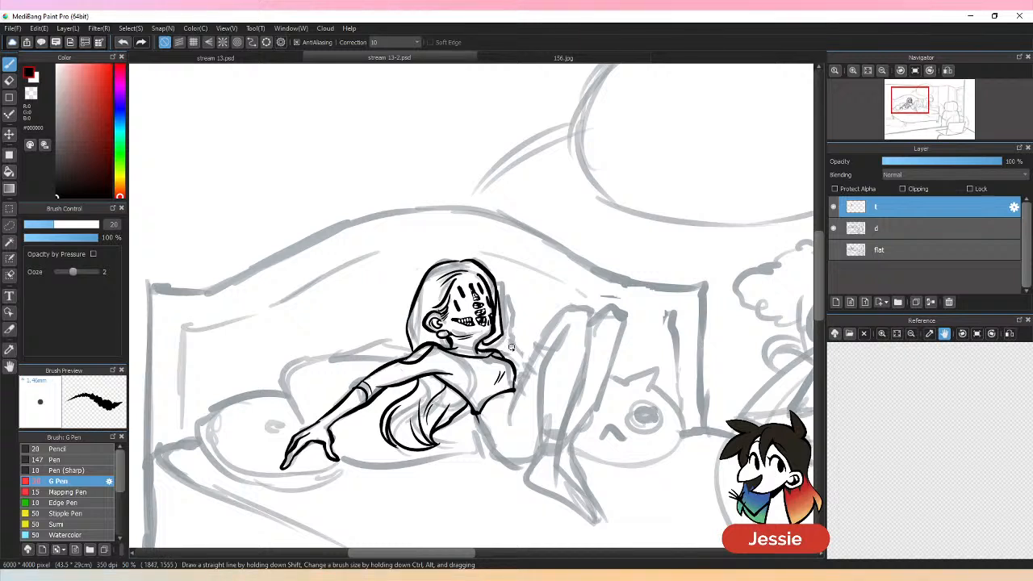
pyautogui.moveTo(508, 349); pyautogui.dragTo(500, 288)
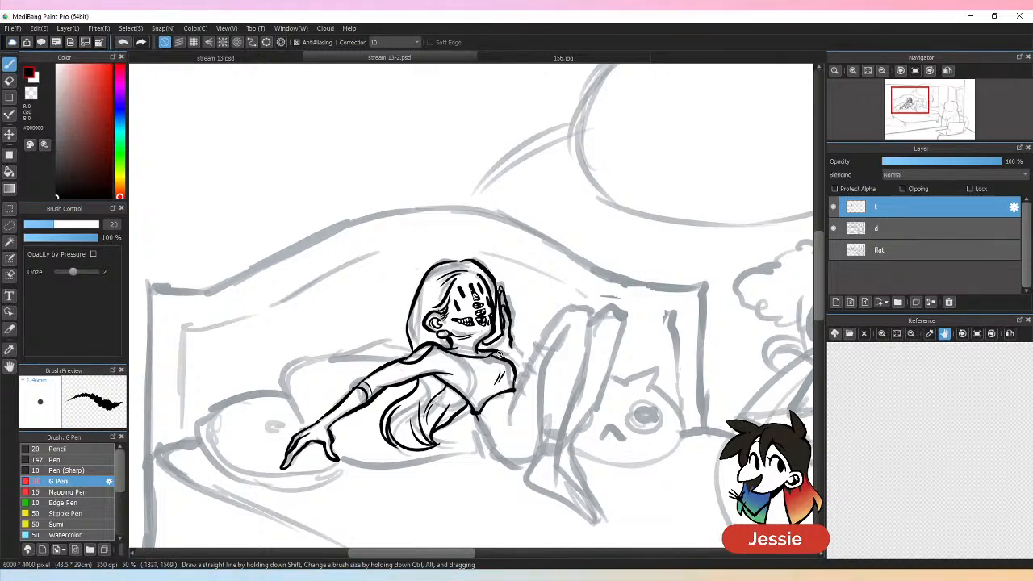
pyautogui.moveTo(486, 348)
pyautogui.mouseDown()
pyautogui.moveTo(498, 343)
pyautogui.moveTo(536, 362)
pyautogui.moveTo(524, 379)
pyautogui.mouseUp()
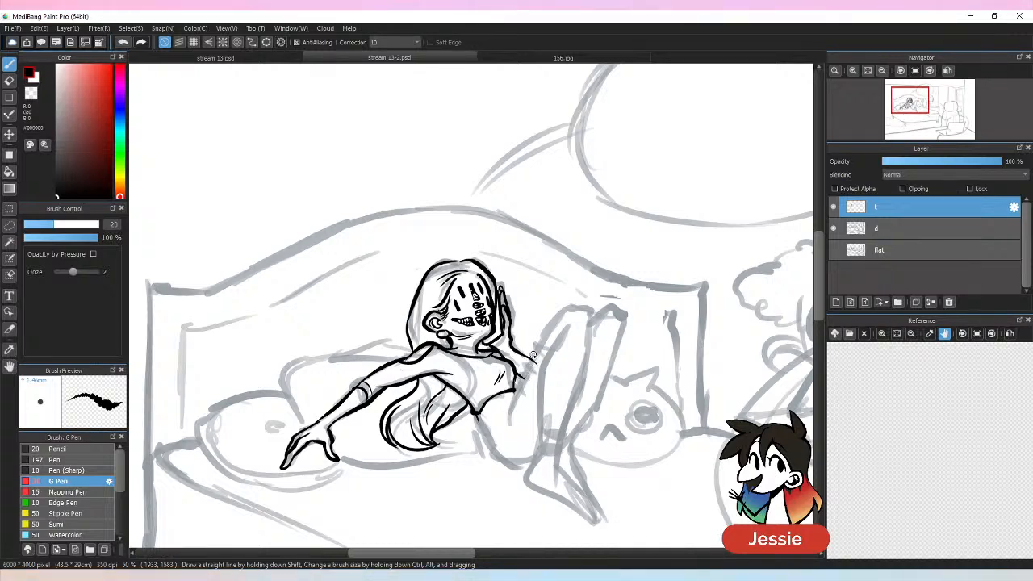
pyautogui.hotkey('ctrl', '-')
pyautogui.hotkey('ctrl', '+')
pyautogui.hotkey('ctrl', 's')
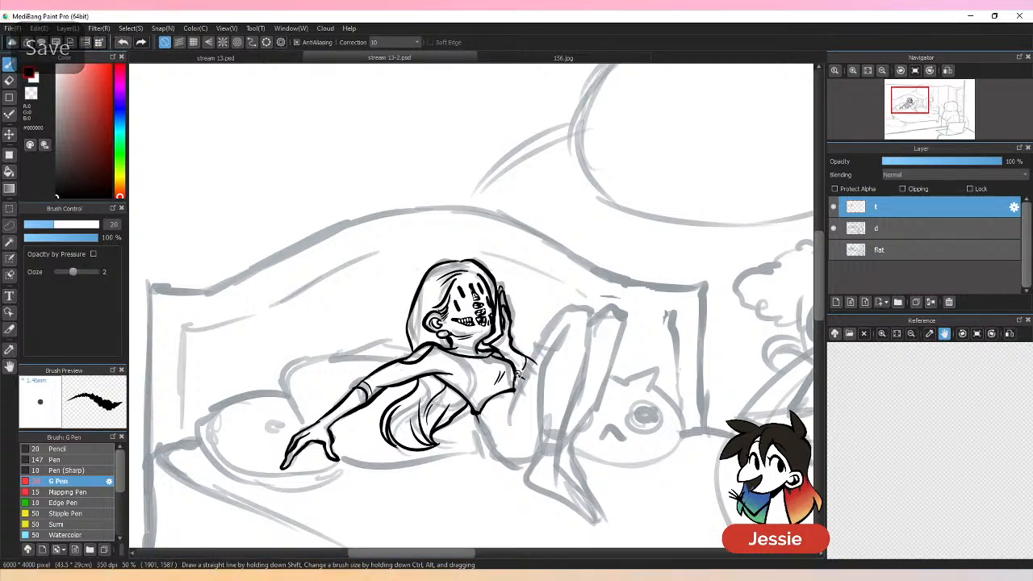
# Step: Ink the figure's waist and hip, and the thigh, bent knee and outer shin of the near leg
pyautogui.hotkey('ctrl', '-')
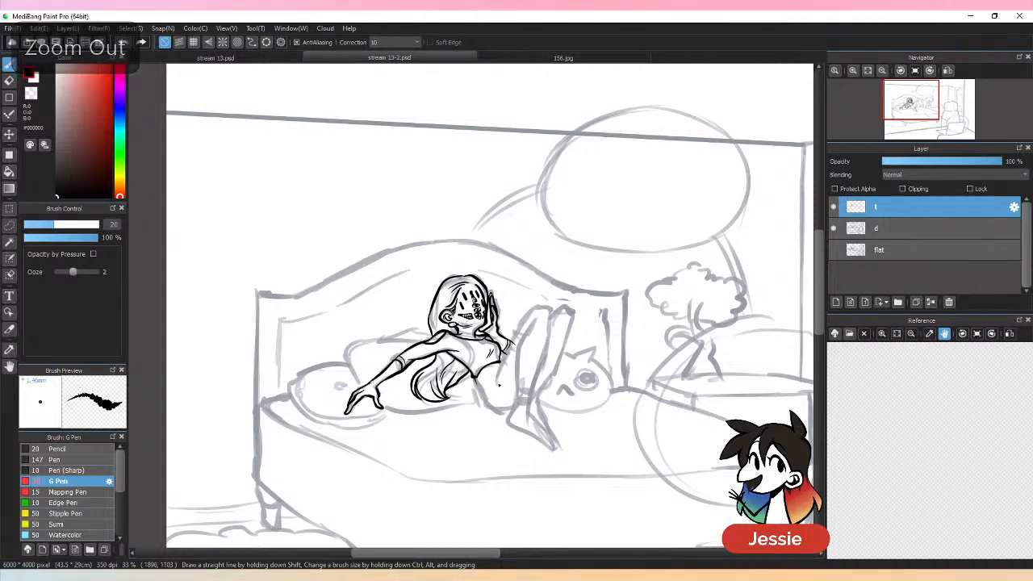
pyautogui.moveTo(477, 378)
pyautogui.mouseDown()
pyautogui.moveTo(484, 397)
pyautogui.moveTo(512, 408)
pyautogui.moveTo(416, 339)
pyautogui.moveTo(423, 322)
pyautogui.mouseUp()
pyautogui.moveTo(346, 319); pyautogui.dragTo(348, 350)
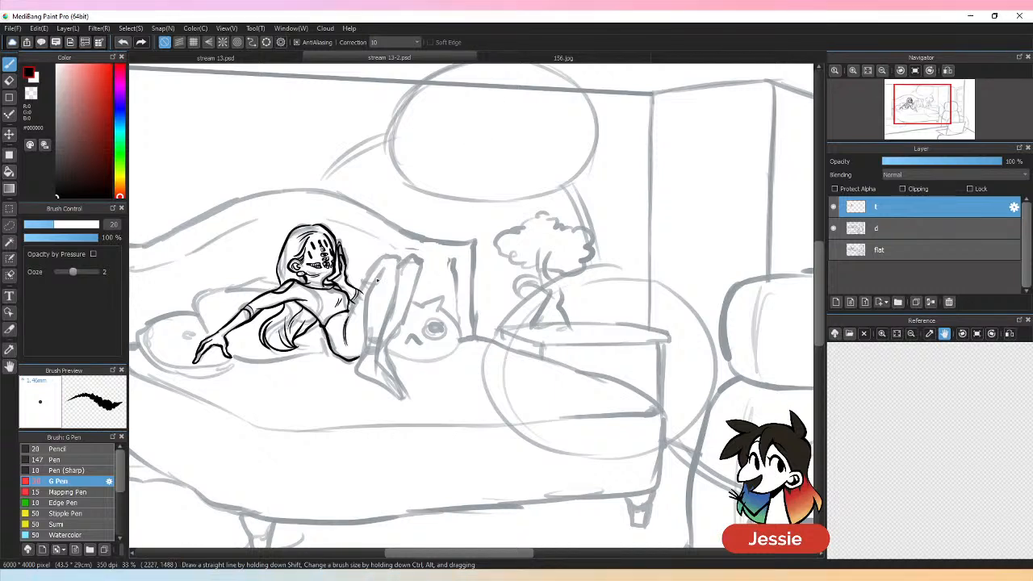
pyautogui.moveTo(346, 323)
pyautogui.mouseDown()
pyautogui.moveTo(377, 267)
pyautogui.moveTo(394, 260)
pyautogui.moveTo(373, 349)
pyautogui.mouseUp()
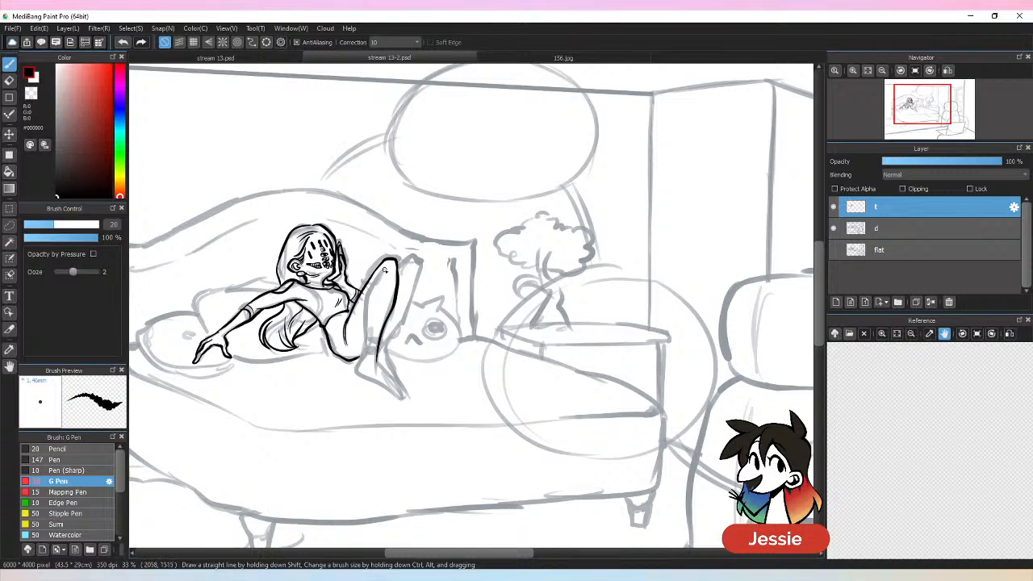
# Step: Ink the near leg's inner line, redoing it once, and add the ankle and foot resting on the bed
pyautogui.moveTo(385, 270)
pyautogui.mouseDown()
pyautogui.moveTo(370, 294)
pyautogui.moveTo(371, 335)
pyautogui.mouseUp()
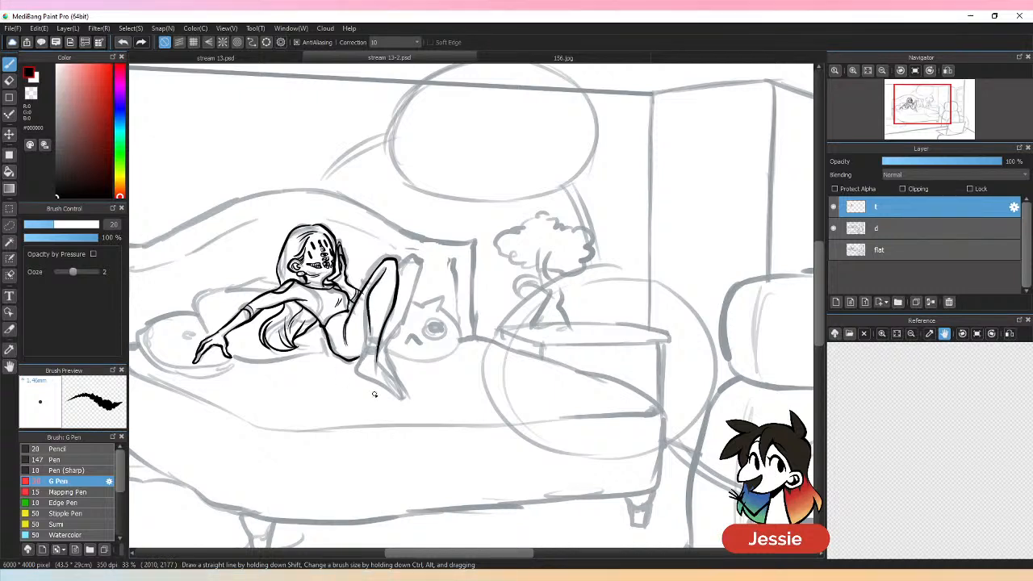
pyautogui.hotkey('ctrl', 'z')
pyautogui.moveTo(384, 268)
pyautogui.mouseDown()
pyautogui.moveTo(362, 345)
pyautogui.moveTo(376, 332)
pyautogui.moveTo(367, 330)
pyautogui.moveTo(361, 376)
pyautogui.mouseUp()
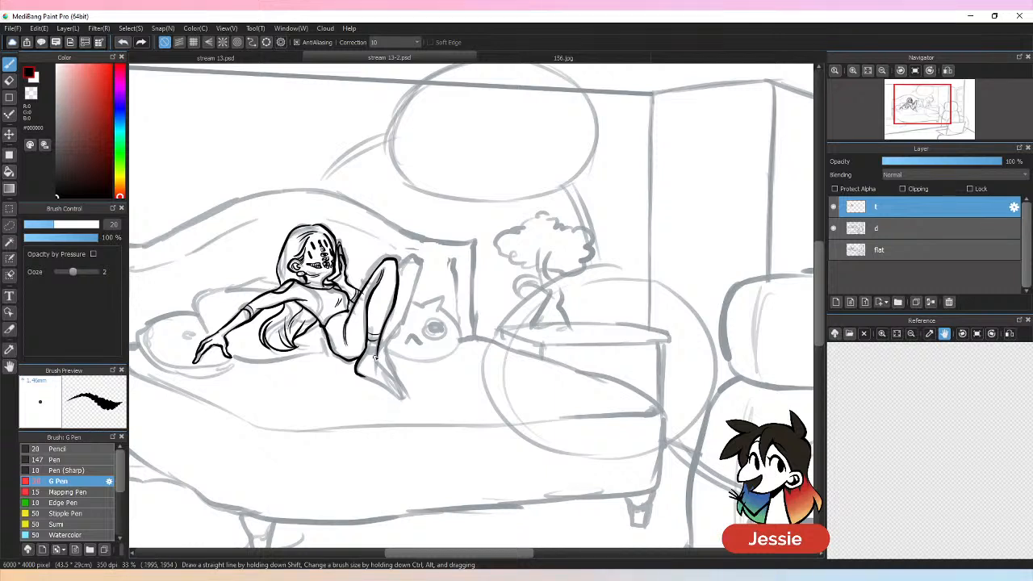
pyautogui.moveTo(363, 377); pyautogui.dragTo(402, 386)
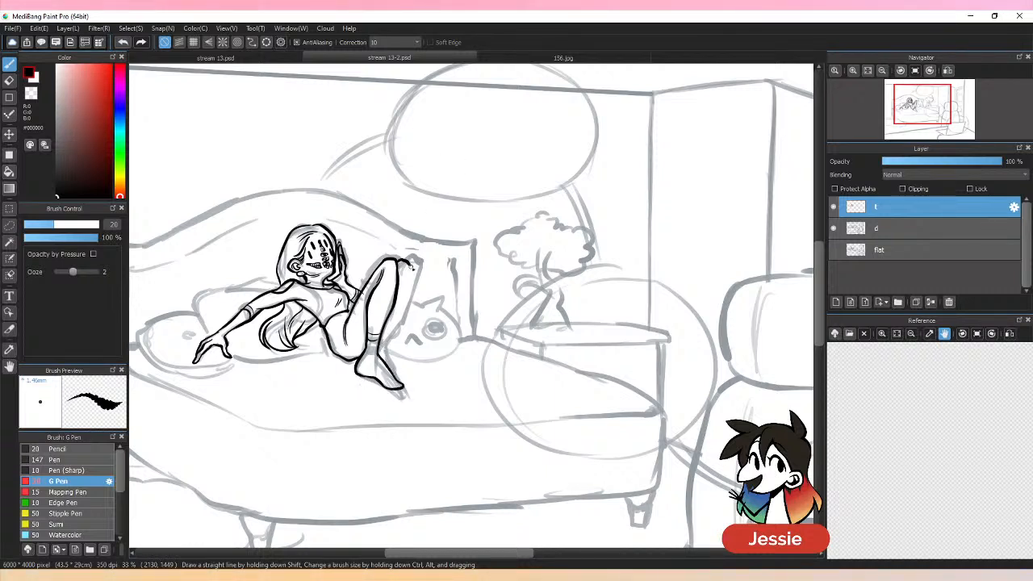
# Step: Ink the figure's far shin and the foot behind the near leg, and save the file
pyautogui.moveTo(412, 266)
pyautogui.mouseDown()
pyautogui.moveTo(380, 342)
pyautogui.moveTo(389, 339)
pyautogui.moveTo(406, 384)
pyautogui.mouseUp()
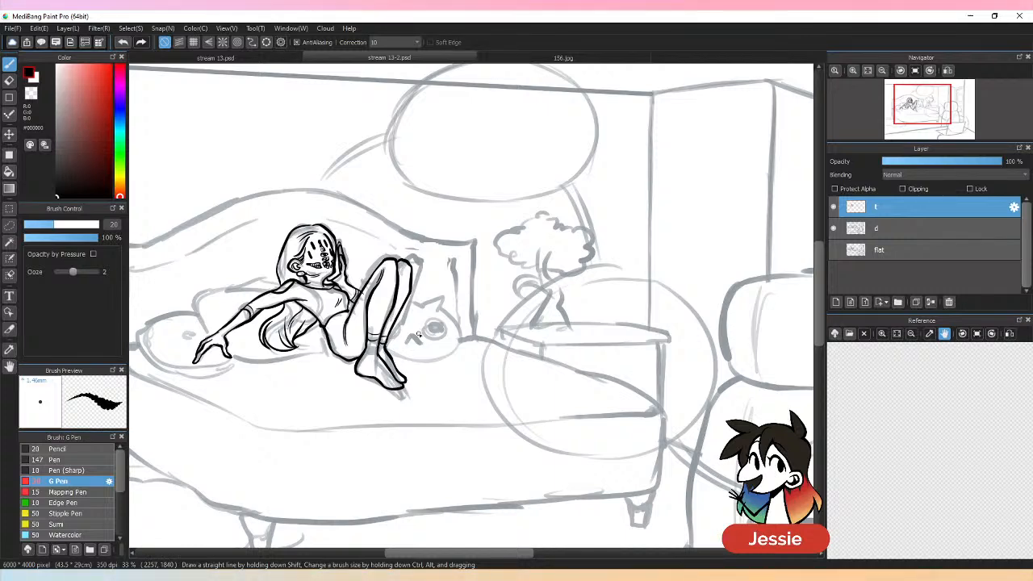
pyautogui.hotkey('ctrl', '-')
pyautogui.hotkey('ctrl', '+')
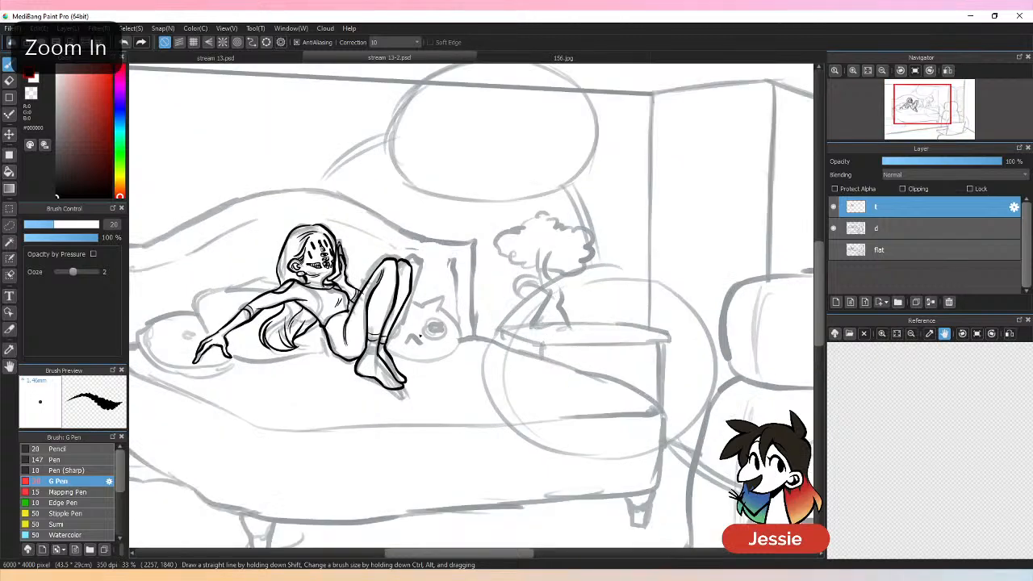
pyautogui.hotkey('ctrl', 's')
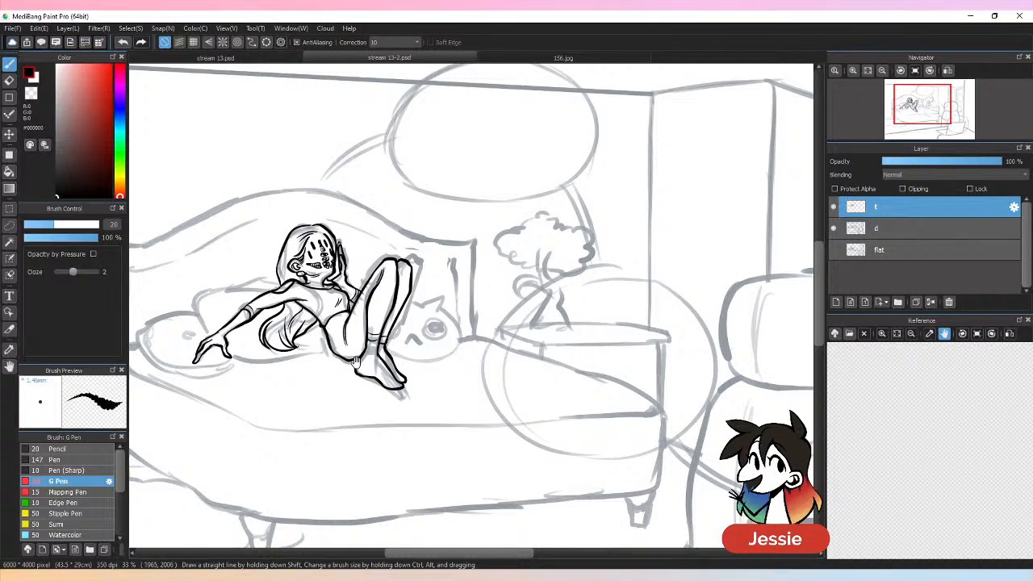
# Step: Ink the pillow behind the figure's back and the oval pillow under the outstretched hand, including its small button
pyautogui.moveTo(356, 363); pyautogui.dragTo(574, 360)
pyautogui.moveTo(490, 275)
pyautogui.mouseDown()
pyautogui.moveTo(425, 293)
pyautogui.moveTo(426, 311)
pyautogui.moveTo(470, 356)
pyautogui.moveTo(526, 355)
pyautogui.mouseUp()
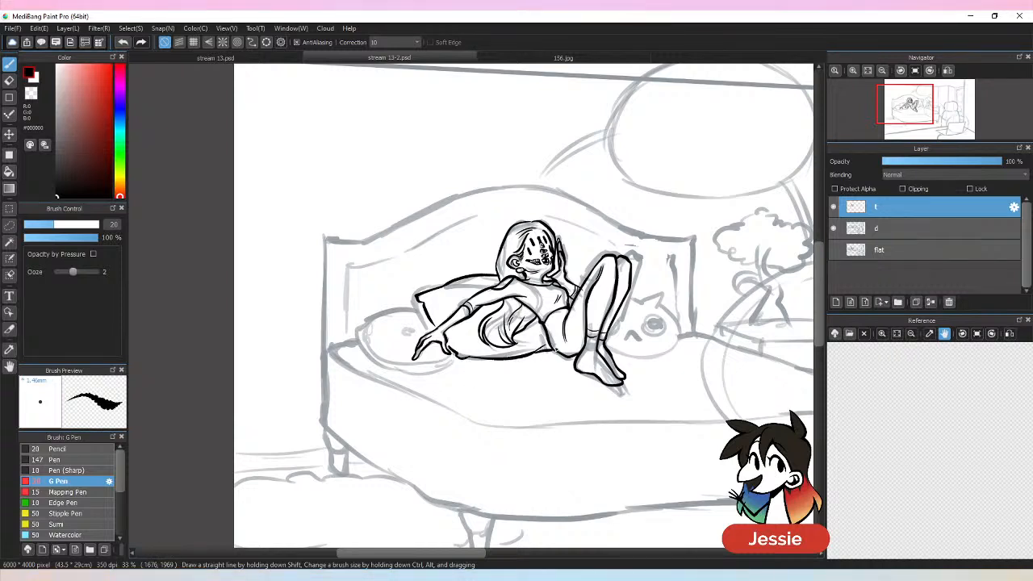
pyautogui.moveTo(421, 308)
pyautogui.mouseDown()
pyautogui.moveTo(365, 353)
pyautogui.moveTo(457, 365)
pyautogui.mouseUp()
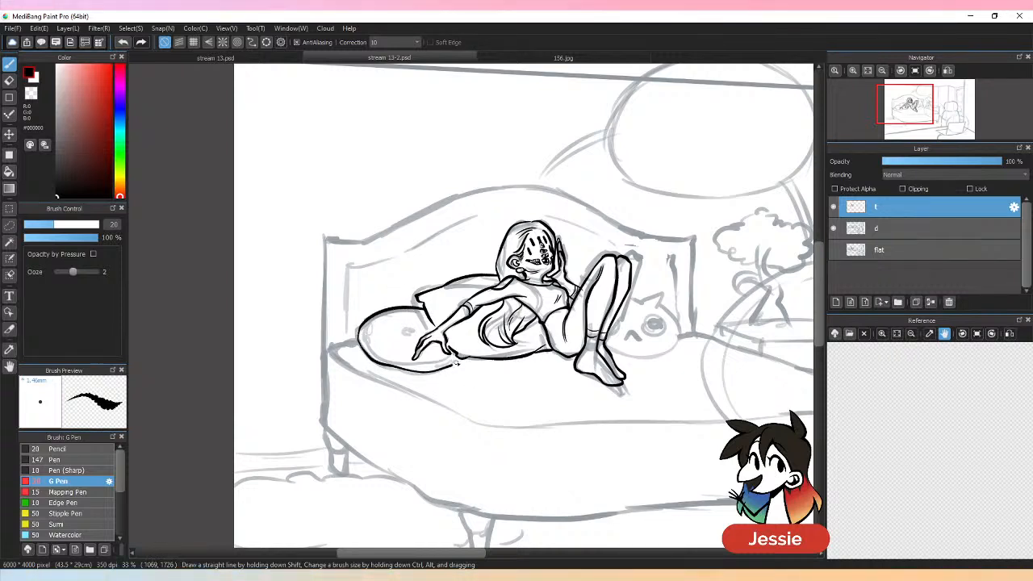
pyautogui.moveTo(422, 326)
pyautogui.mouseDown()
pyautogui.moveTo(404, 328)
pyautogui.moveTo(422, 326)
pyautogui.mouseUp()
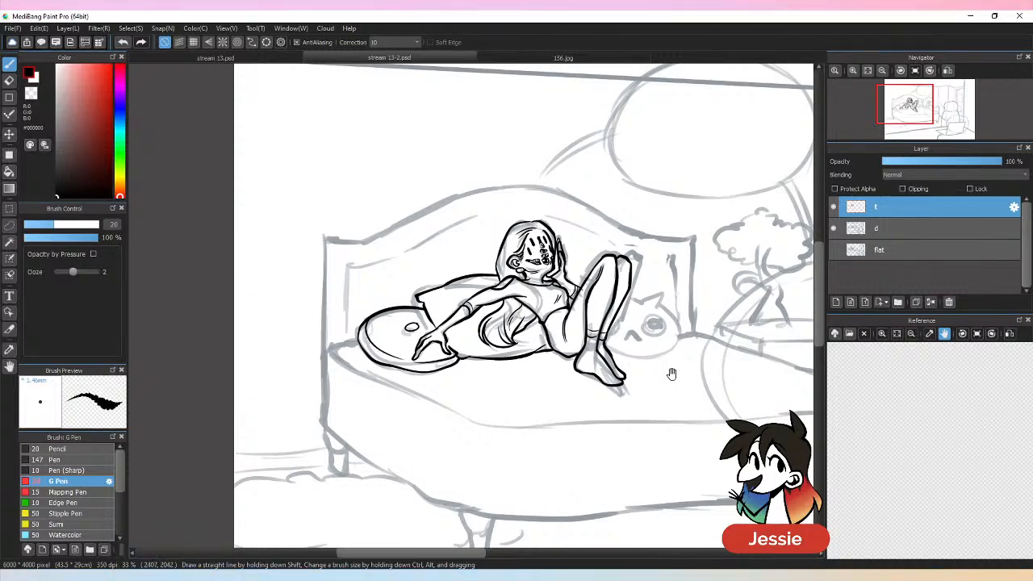
# Step: Ink the cat-shaped pillow's outline and ears behind the legs, redoing the lower edge once, and save the file
pyautogui.moveTo(672, 374); pyautogui.dragTo(518, 359)
pyautogui.moveTo(498, 286)
pyautogui.mouseDown()
pyautogui.moveTo(516, 296)
pyautogui.moveTo(521, 327)
pyautogui.mouseUp()
pyautogui.moveTo(458, 338); pyautogui.dragTo(521, 327)
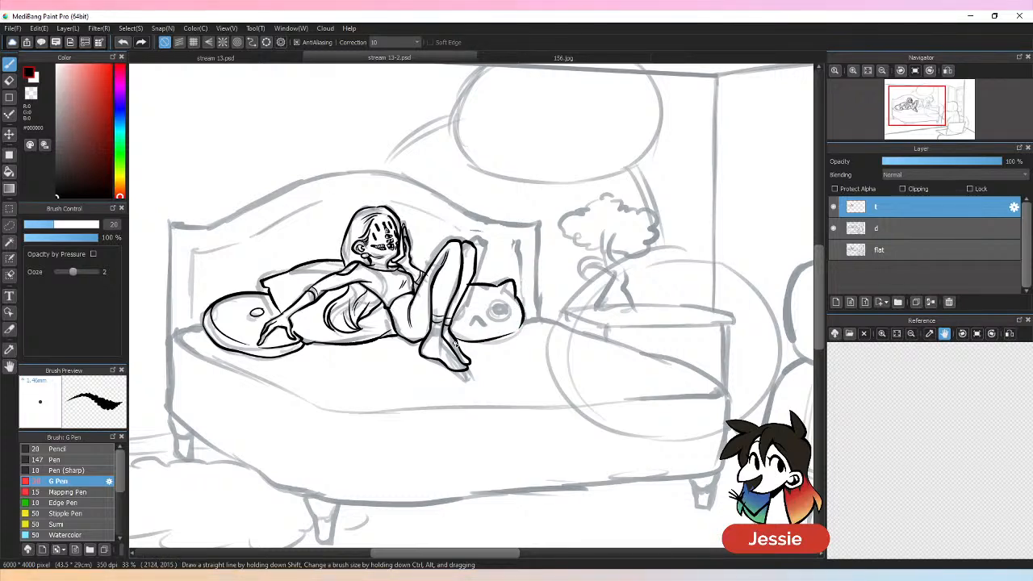
pyautogui.hotkey('ctrl', 'z')
pyautogui.moveTo(455, 341); pyautogui.dragTo(526, 320)
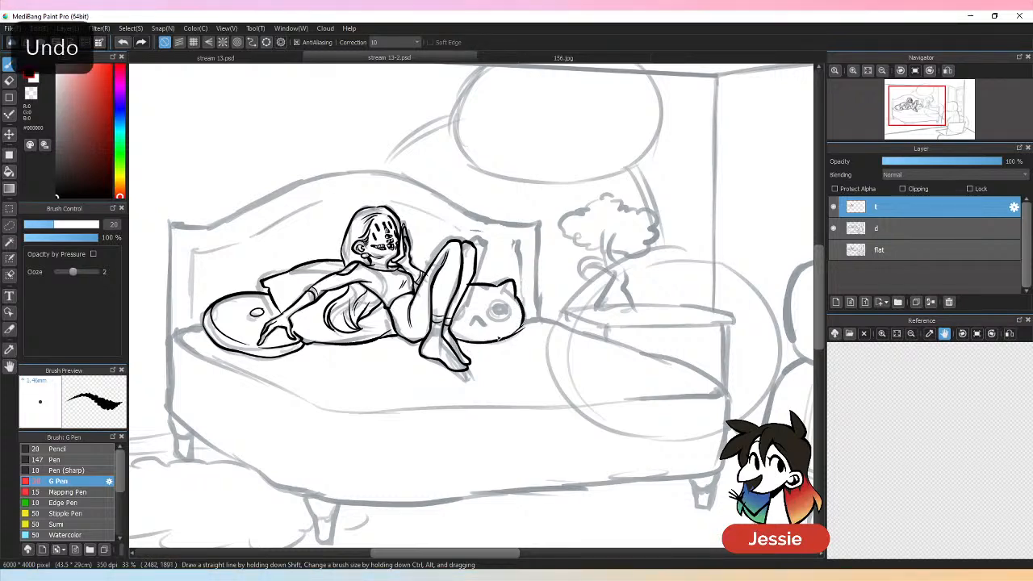
pyautogui.hotkey('ctrl', '+')
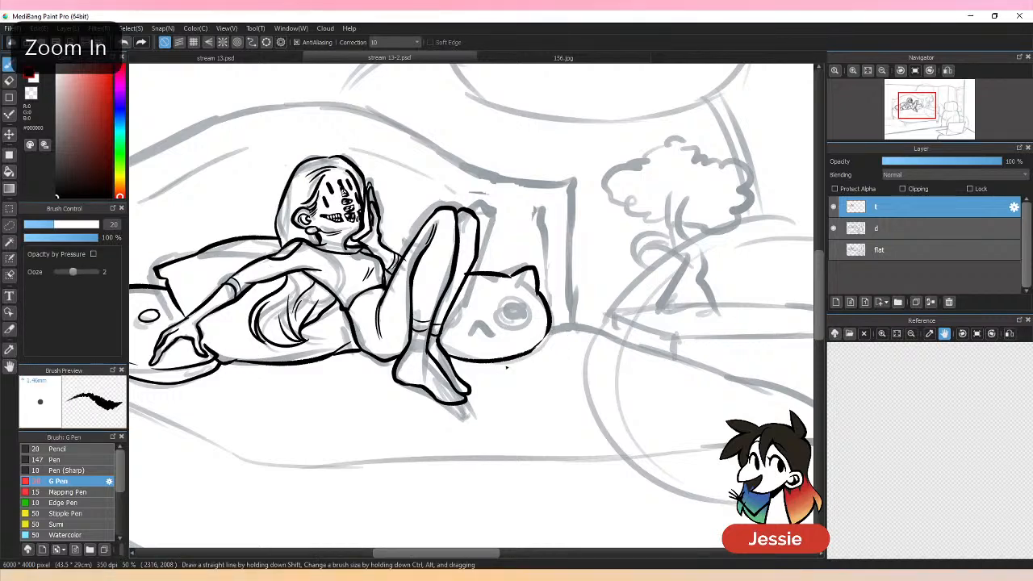
pyautogui.moveTo(530, 352); pyautogui.dragTo(551, 327)
pyautogui.moveTo(470, 270); pyautogui.dragTo(461, 285)
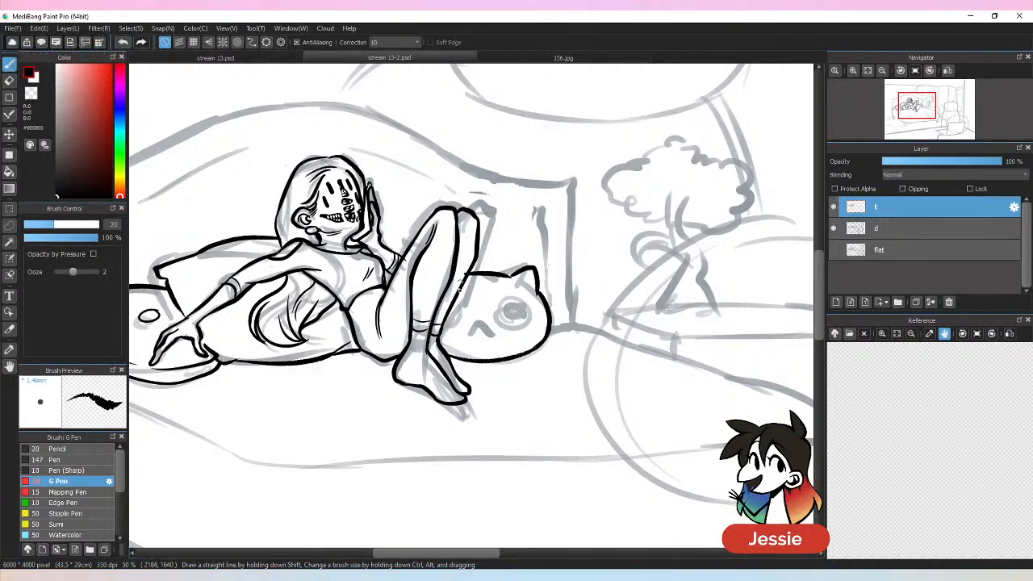
pyautogui.hotkey('ctrl', '-')
pyautogui.hotkey('ctrl', '-')
pyautogui.hotkey('ctrl', '-')
pyautogui.hotkey('ctrl', '+')
pyautogui.hotkey('ctrl', '+')
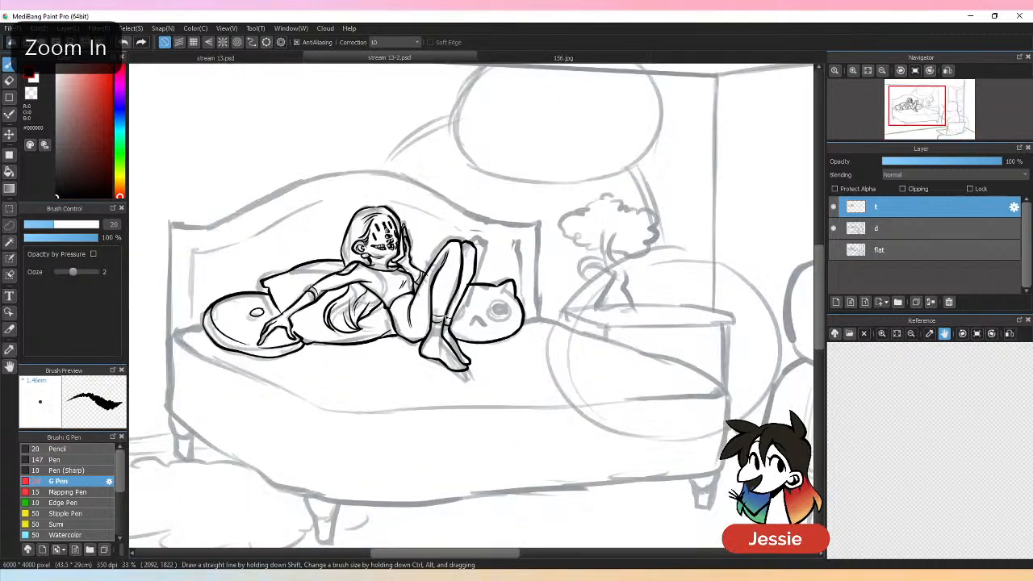
pyautogui.hotkey('ctrl', 's')
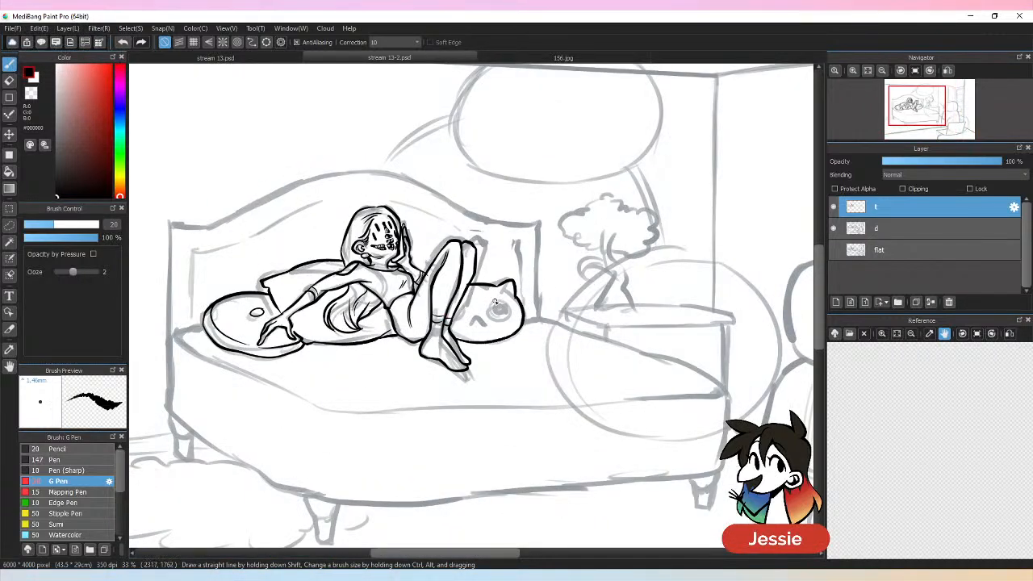
pyautogui.moveTo(495, 302); pyautogui.dragTo(507, 311)
pyautogui.hotkey('ctrl', 'z')
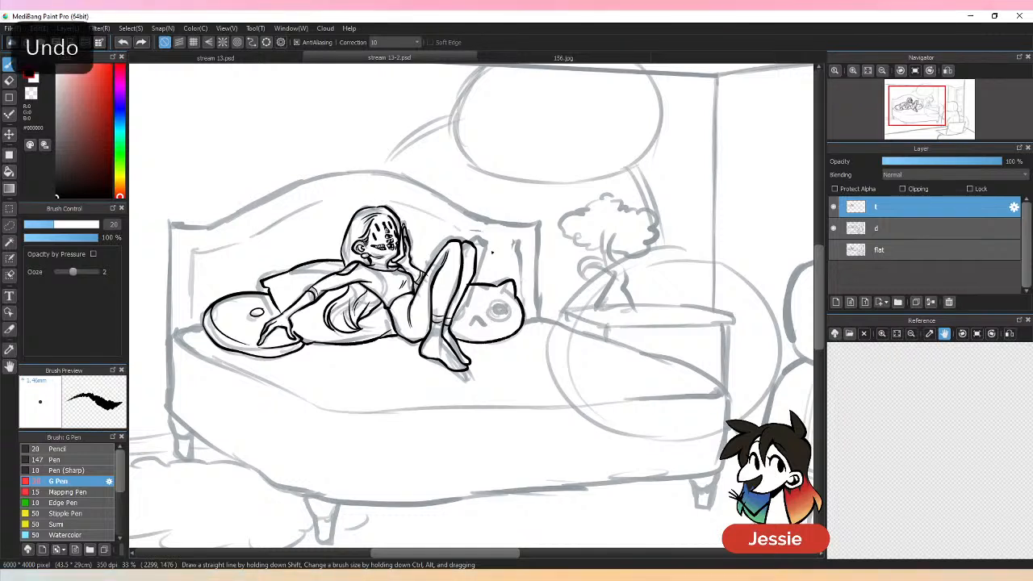
pyautogui.moveTo(495, 300); pyautogui.dragTo(503, 315)
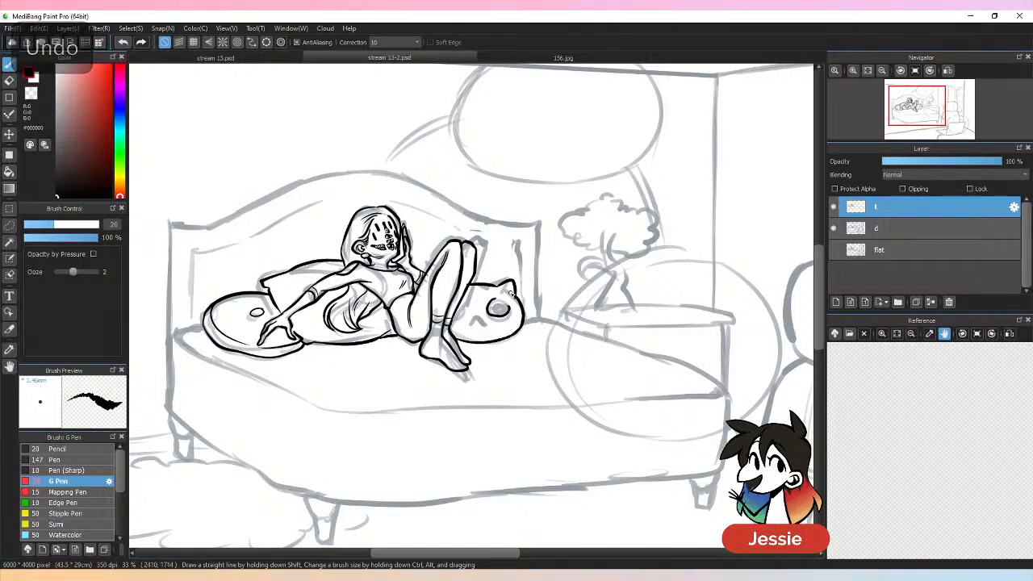
pyautogui.hotkey('ctrl', 'z')
# Step: Ink the cat pillow's round eye and mouth with brush correction at 21, and set the correction back to 10
pyautogui.click(418, 43)
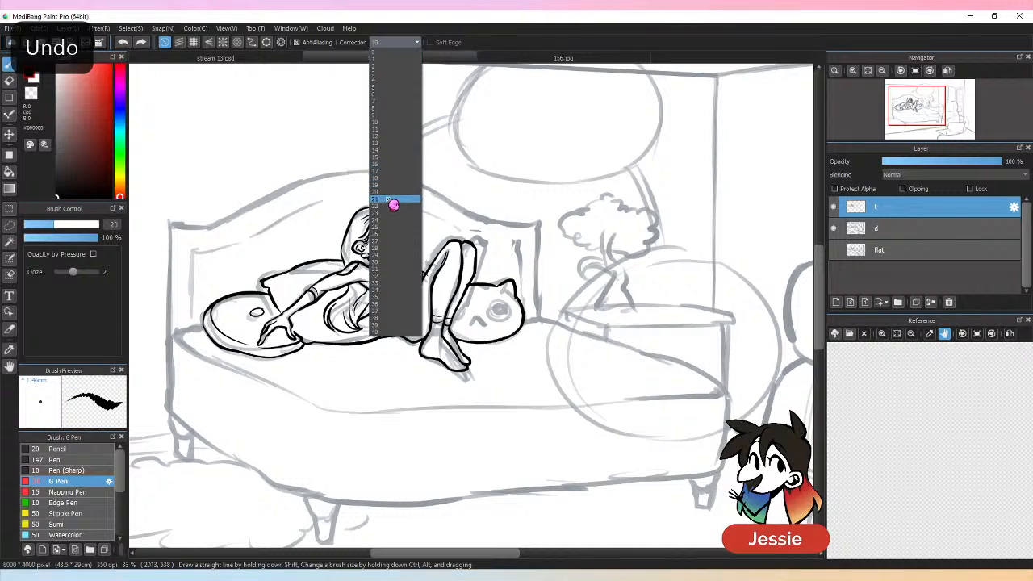
pyautogui.click(392, 202)
pyautogui.moveTo(496, 300)
pyautogui.mouseDown()
pyautogui.moveTo(487, 313)
pyautogui.moveTo(508, 320)
pyautogui.moveTo(498, 299)
pyautogui.moveTo(494, 316)
pyautogui.moveTo(501, 304)
pyautogui.moveTo(507, 311)
pyautogui.moveTo(497, 317)
pyautogui.mouseUp()
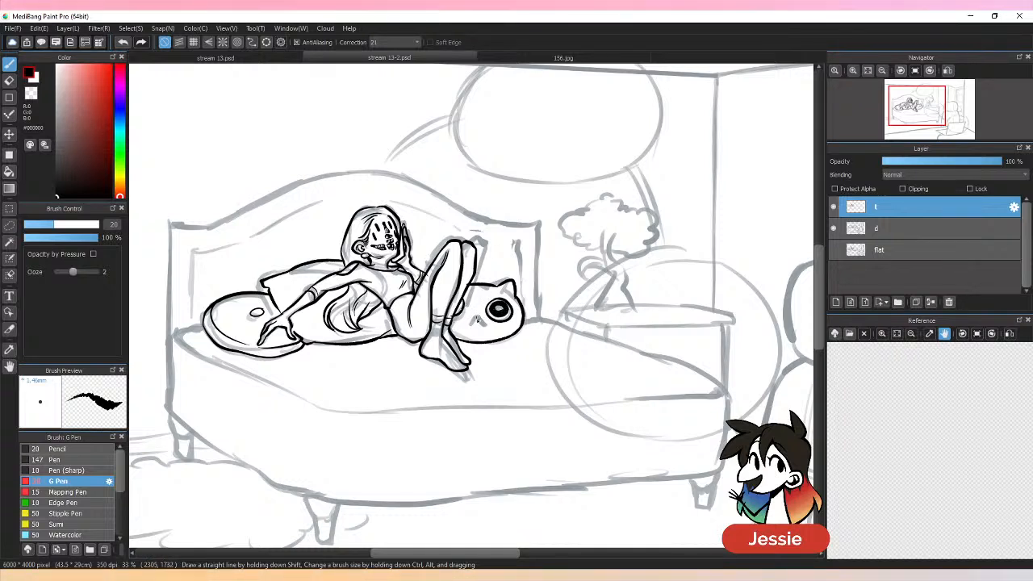
pyautogui.click(408, 42)
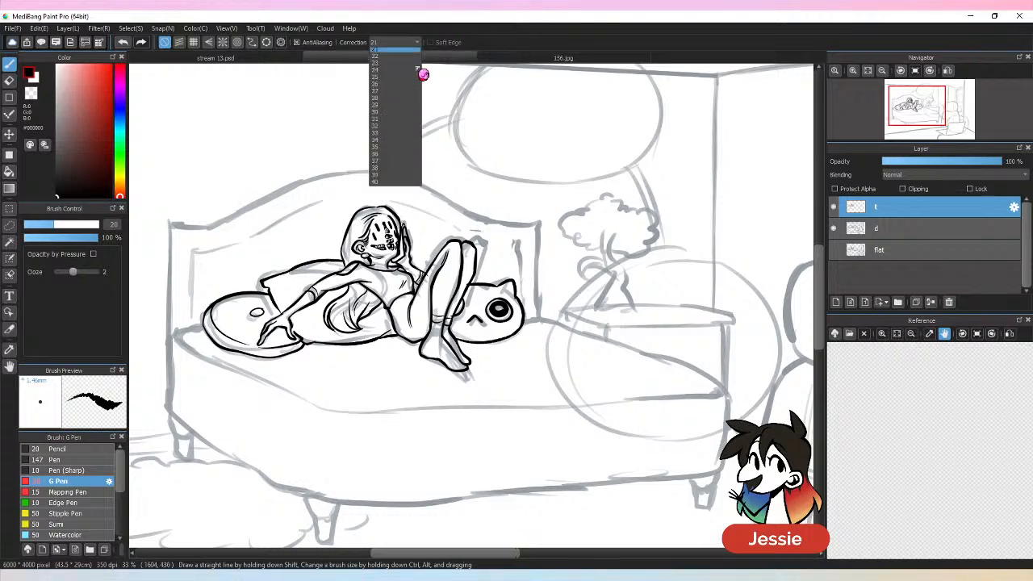
pyautogui.click(396, 126)
# Step: Save the file and check the linework alone by hiding sketch layer d and showing it again
pyautogui.hotkey('ctrl', '-')
pyautogui.hotkey('ctrl', '-')
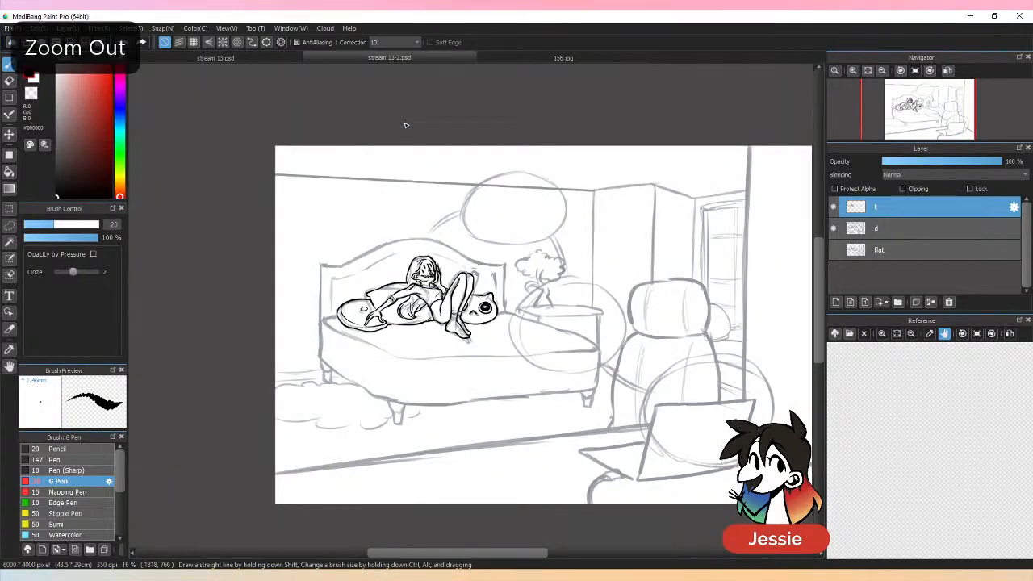
pyautogui.hotkey('ctrl', 's')
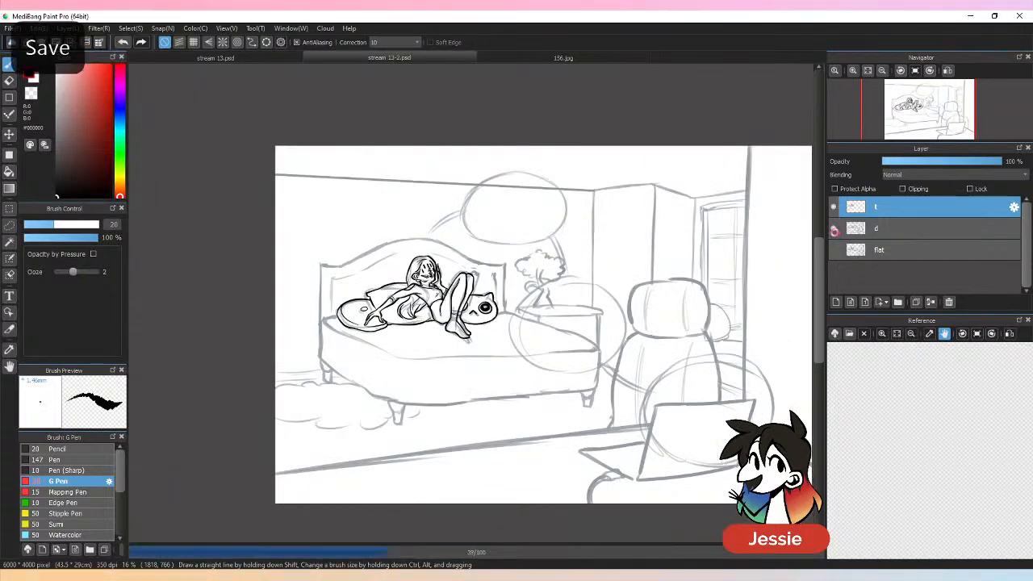
pyautogui.click(836, 230)
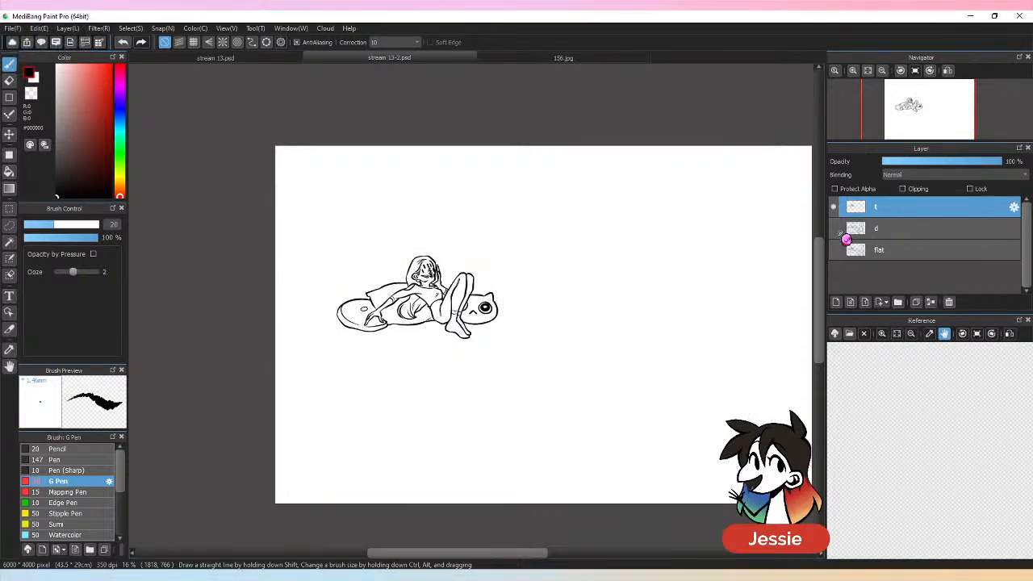
pyautogui.click(836, 230)
pyautogui.hotkey('ctrl', '+')
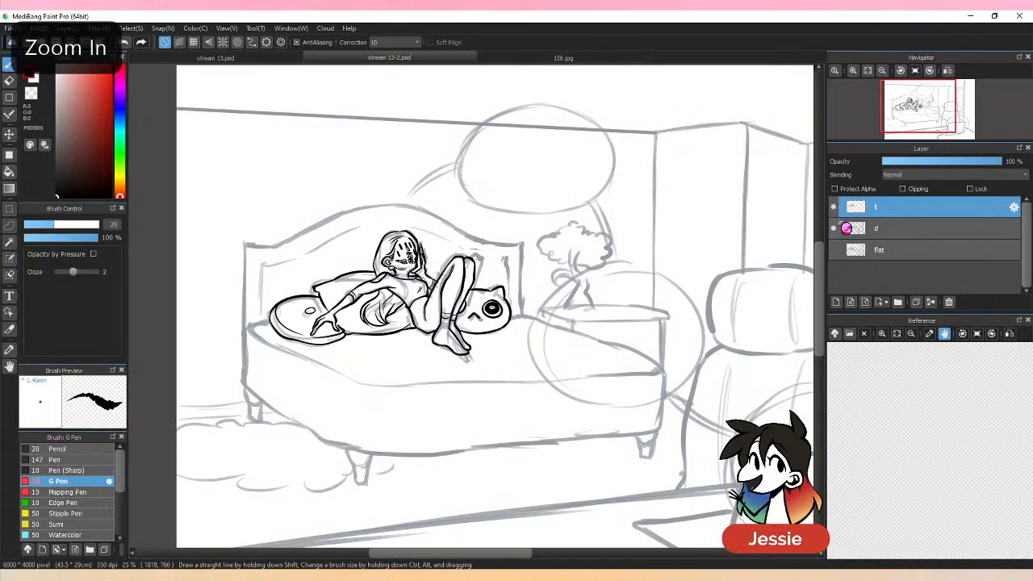
pyautogui.moveTo(243, 303); pyautogui.dragTo(243, 239)
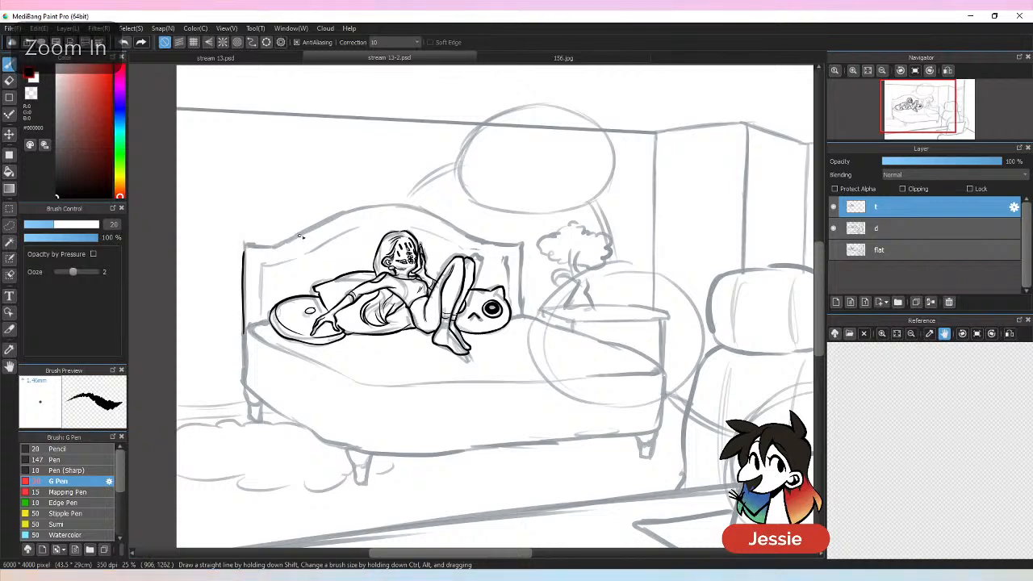
pyautogui.hotkey('ctrl', 'z')
pyautogui.hotkey('ctrl', '-')
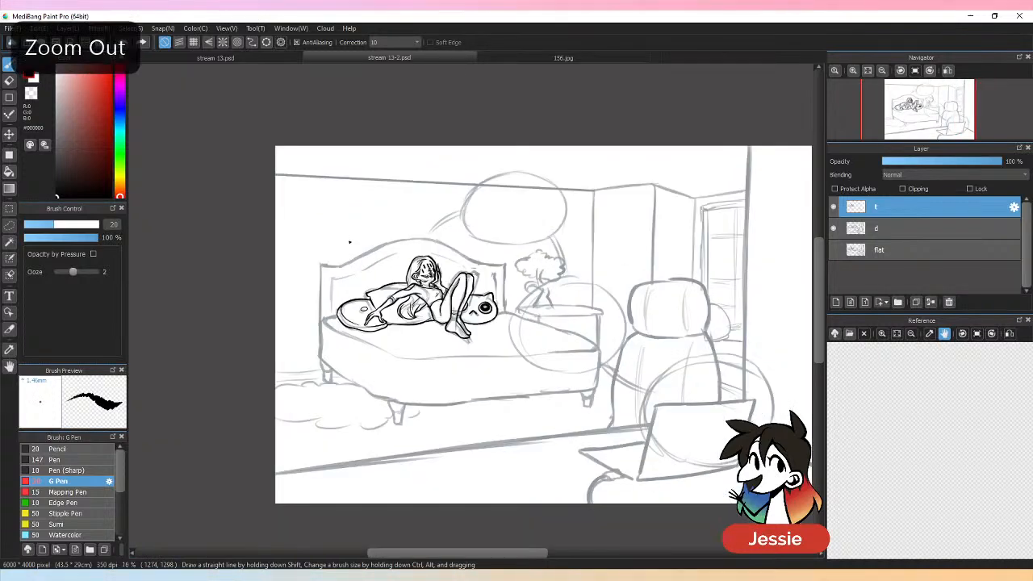
pyautogui.hotkey('ctrl', '+')
pyautogui.moveTo(263, 246); pyautogui.dragTo(463, 207)
pyautogui.hotkey('ctrl', 'z')
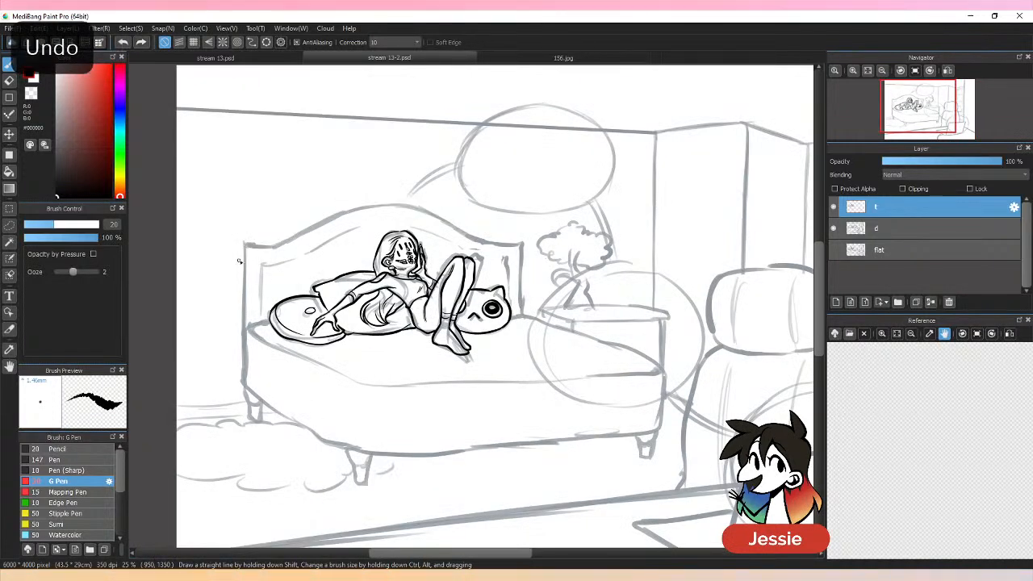
pyautogui.moveTo(284, 243); pyautogui.dragTo(501, 207)
pyautogui.hotkey('ctrl', 'z')
pyautogui.moveTo(247, 251)
pyautogui.mouseDown()
pyautogui.moveTo(332, 220)
pyautogui.moveTo(424, 216)
pyautogui.moveTo(504, 244)
pyautogui.mouseUp()
pyautogui.hotkey('ctrl', 'z')
# Step: Ink the headboard's arched upper edge and the vertical posts on both sides down to the mattress
pyautogui.moveTo(245, 250)
pyautogui.mouseDown()
pyautogui.moveTo(392, 209)
pyautogui.moveTo(527, 248)
pyautogui.mouseUp()
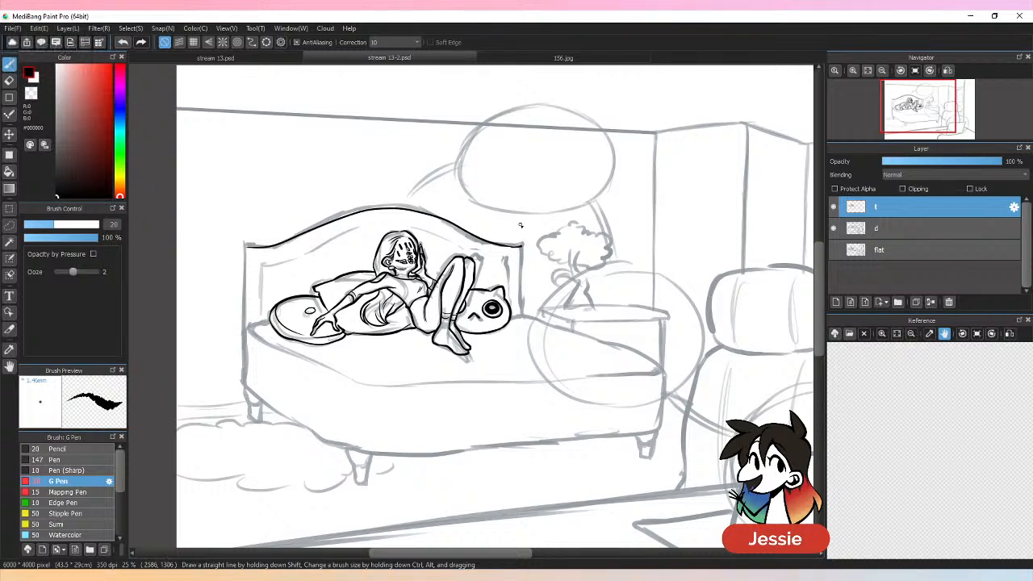
pyautogui.hotkey('ctrl', 'z')
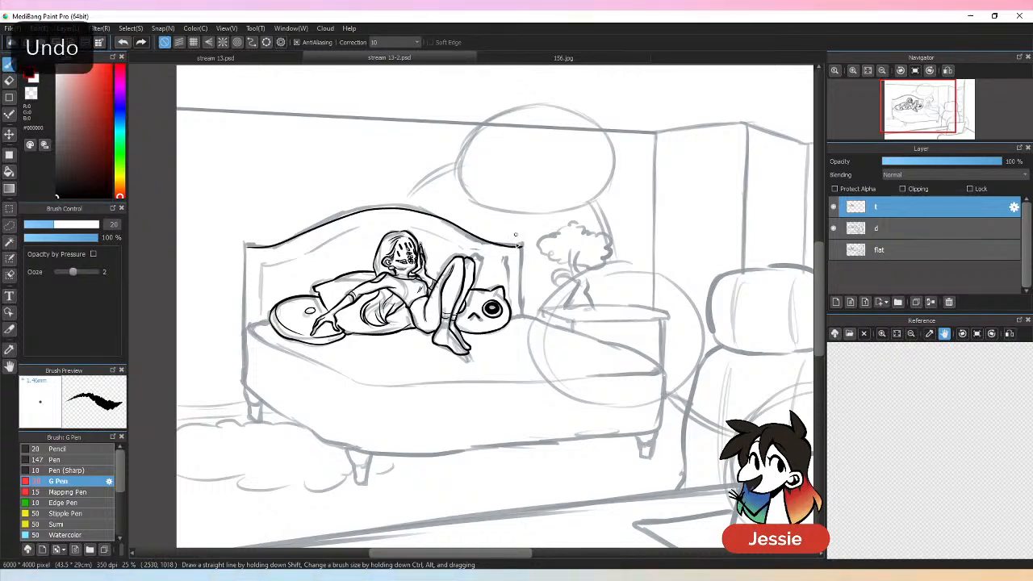
pyautogui.moveTo(522, 251); pyautogui.dragTo(522, 316)
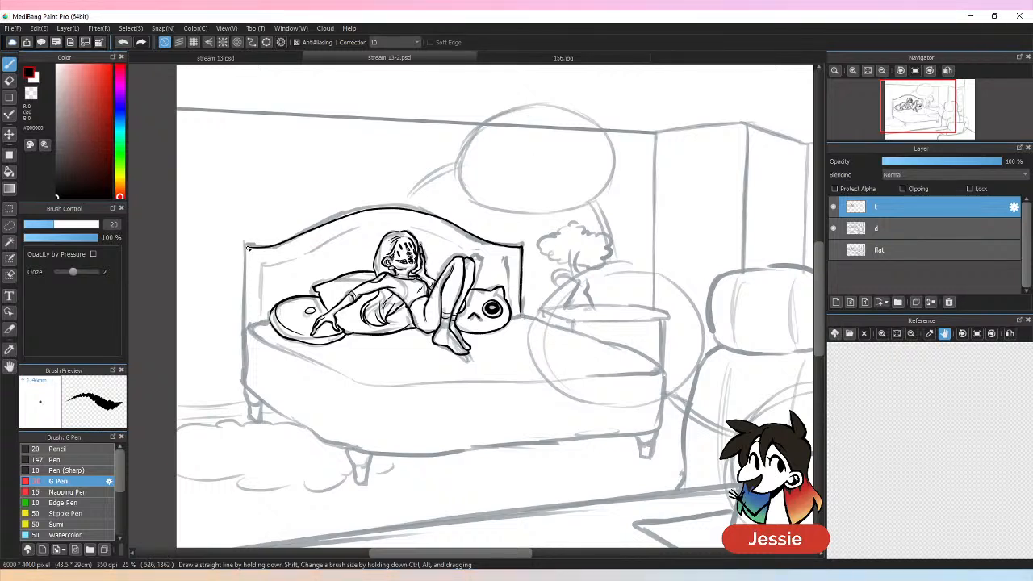
pyautogui.hotkey('ctrl', 'z')
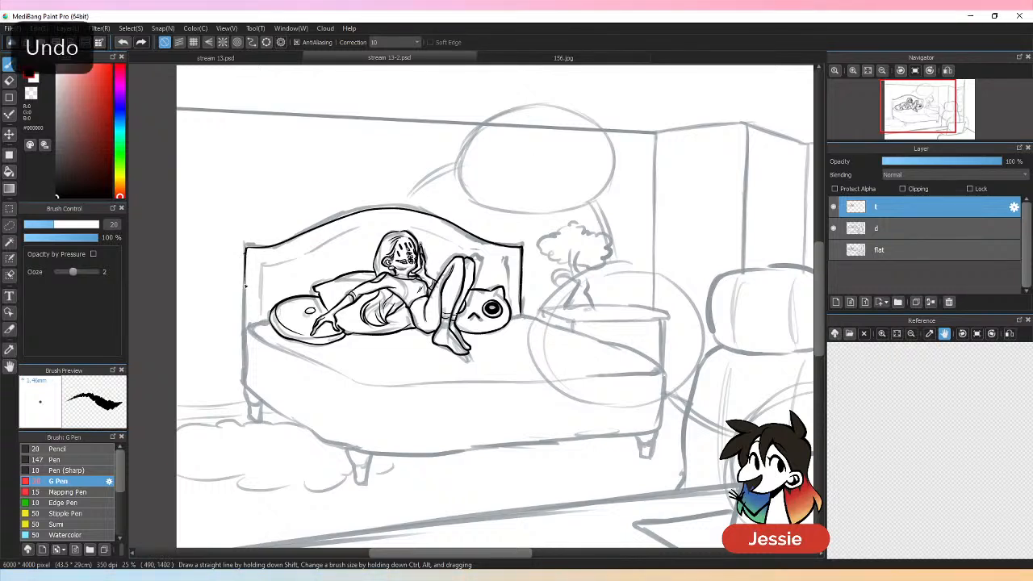
pyautogui.moveTo(246, 250); pyautogui.dragTo(246, 338)
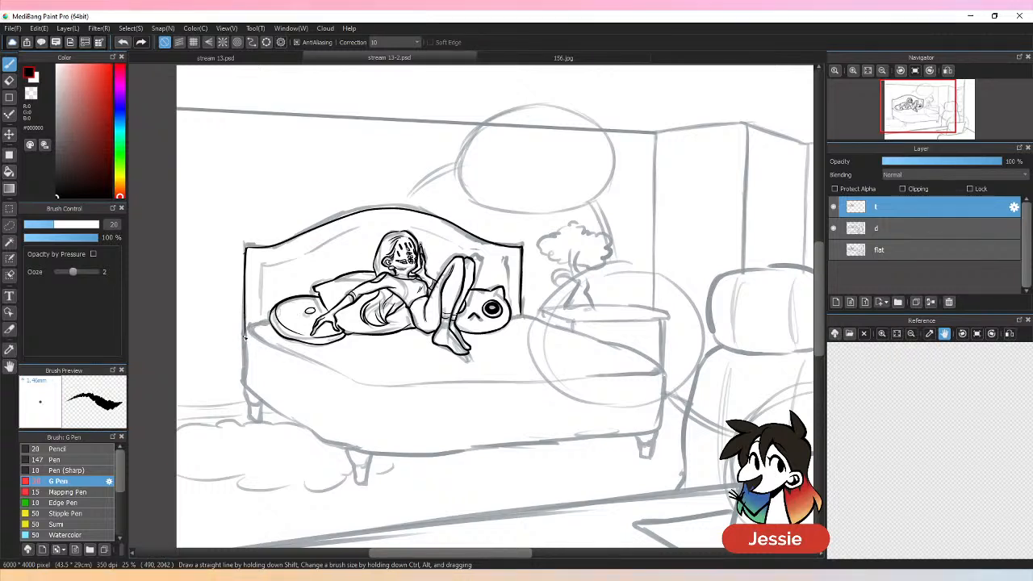
# Step: Ink the mattress outline along its left side, lower edge, right corner and the sloping upper edge back to the headboard
pyautogui.moveTo(243, 337)
pyautogui.mouseDown()
pyautogui.moveTo(256, 326)
pyautogui.moveTo(248, 398)
pyautogui.mouseUp()
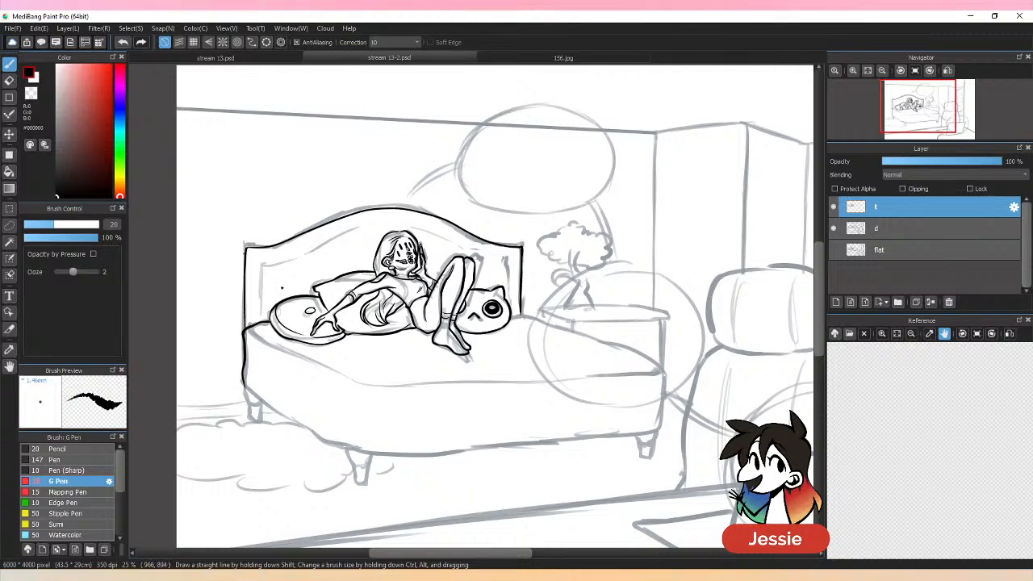
pyautogui.hotkey('ctrl', 'z')
pyautogui.moveTo(244, 329)
pyautogui.mouseDown()
pyautogui.moveTo(245, 386)
pyautogui.moveTo(339, 447)
pyautogui.moveTo(409, 457)
pyautogui.moveTo(655, 443)
pyautogui.mouseUp()
pyautogui.hotkey('ctrl', 'z')
pyautogui.moveTo(389, 457)
pyautogui.mouseDown()
pyautogui.moveTo(637, 432)
pyautogui.moveTo(663, 430)
pyautogui.mouseUp()
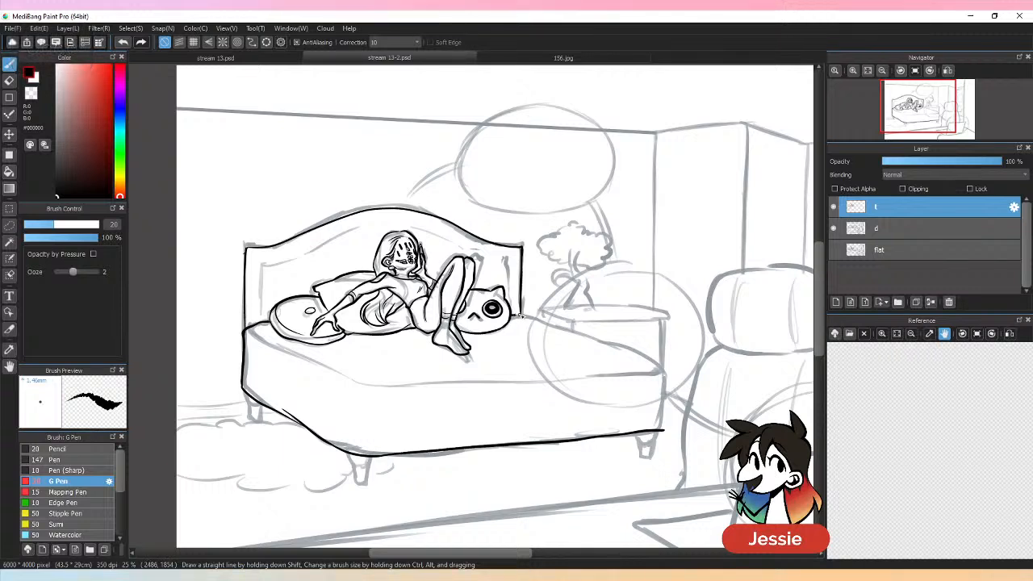
pyautogui.moveTo(532, 318)
pyautogui.mouseDown()
pyautogui.moveTo(653, 364)
pyautogui.moveTo(660, 356)
pyautogui.moveTo(661, 432)
pyautogui.moveTo(654, 360)
pyautogui.mouseUp()
pyautogui.hotkey('ctrl', 'z')
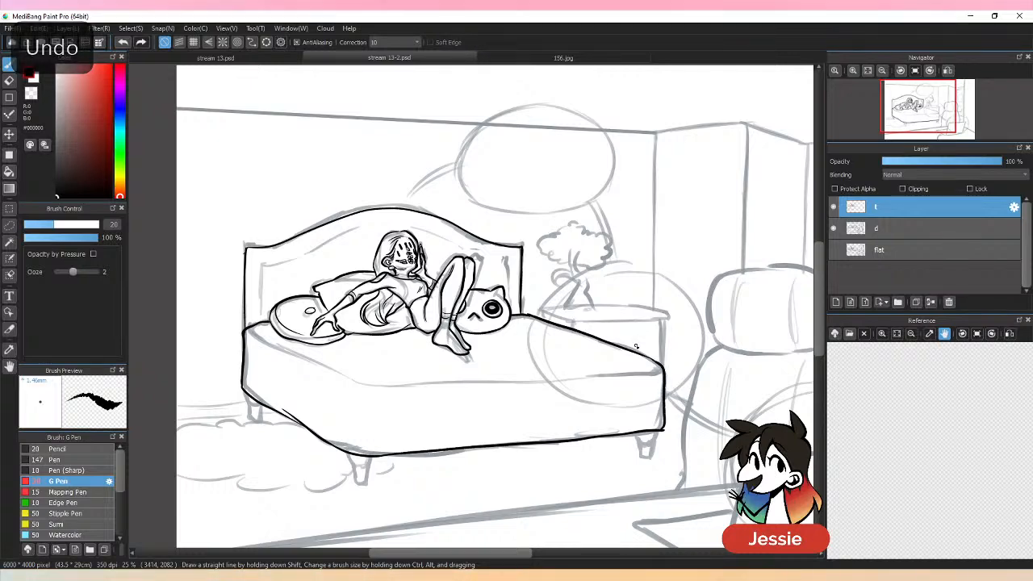
pyautogui.press('e')
pyautogui.hotkey('ctrl', '-')
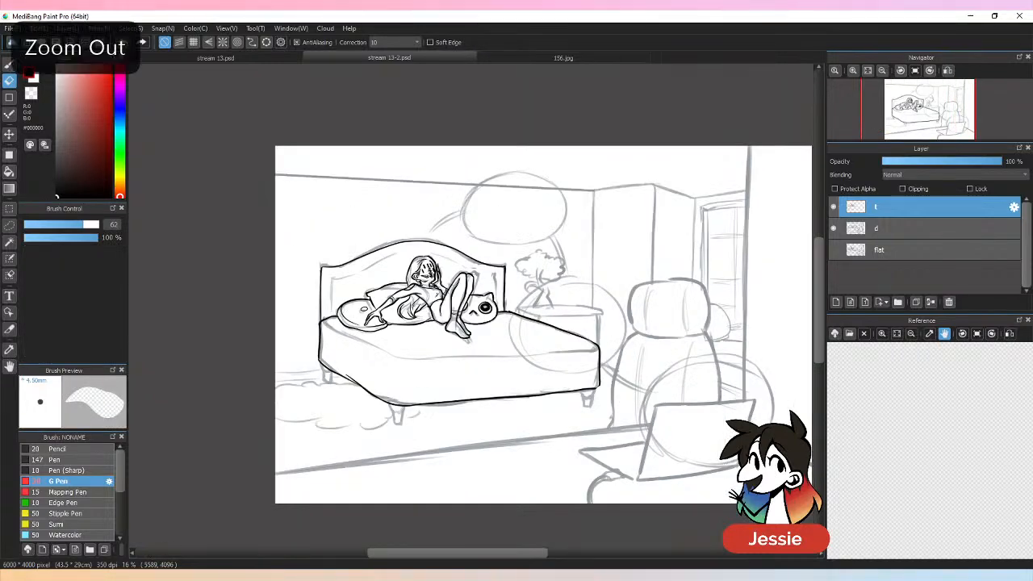
pyautogui.press('b')
pyautogui.hotkey('ctrl', '+')
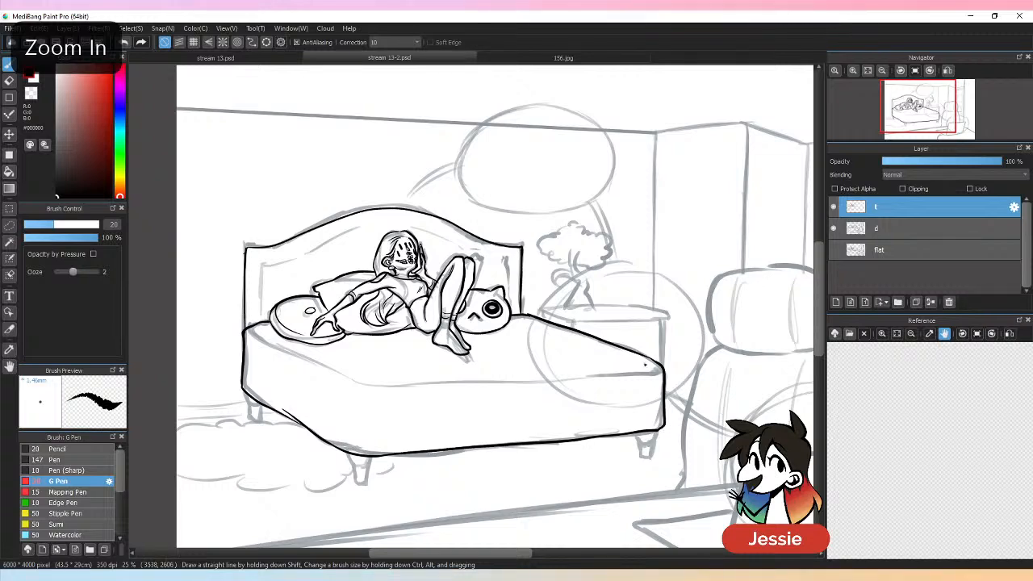
pyautogui.hotkey('ctrl', '-')
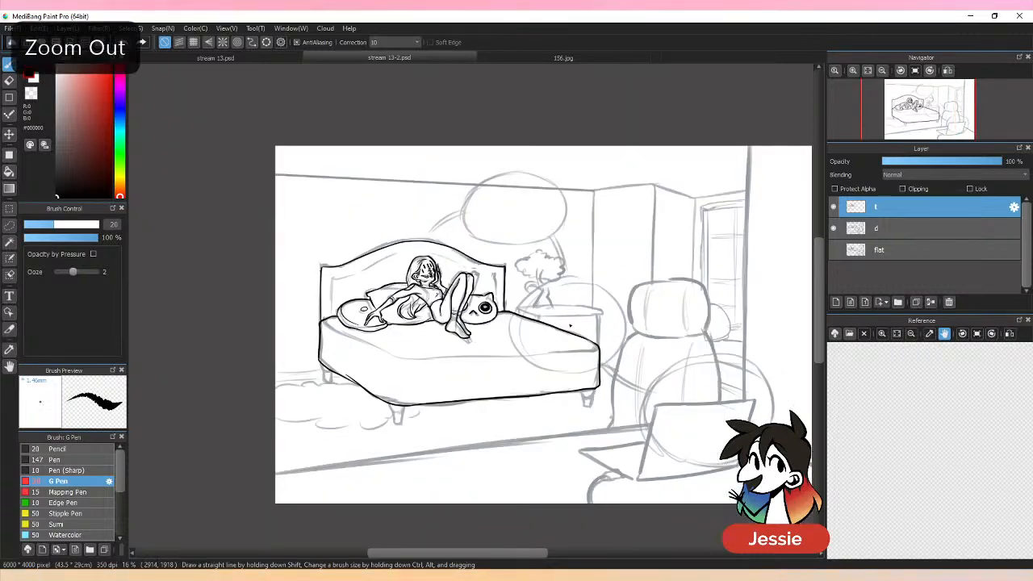
# Step: Ink the right part of the crease line along the mattress's front upper edge and save the file
pyautogui.hotkey('ctrl', '+')
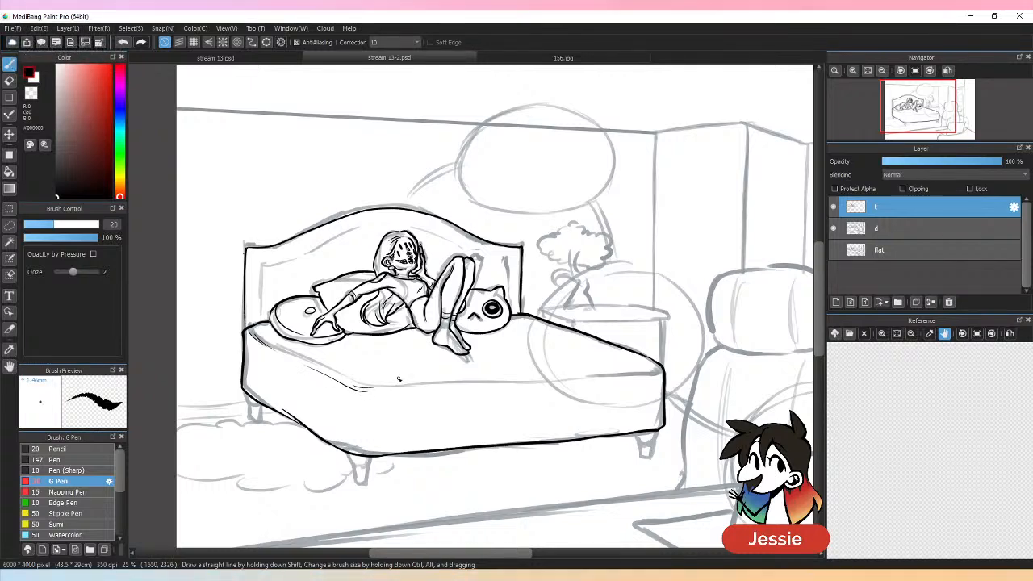
pyautogui.moveTo(476, 387); pyautogui.dragTo(658, 369)
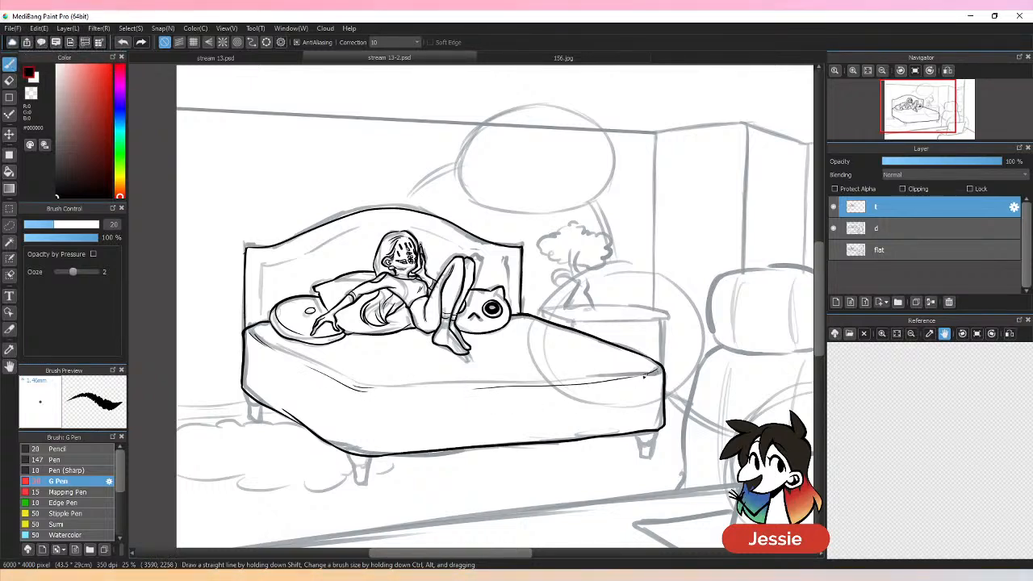
pyautogui.hotkey('ctrl', '-')
pyautogui.hotkey('ctrl', 's')
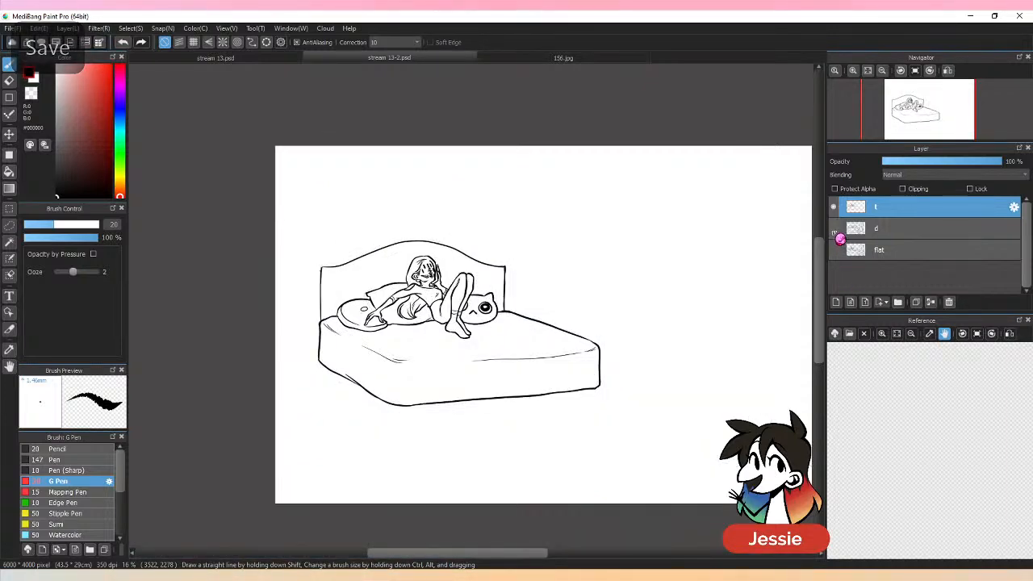
# Step: Handwrite the word "teliivision" on the wall above the bed and undo its last letter
pyautogui.hotkey('ctrl', '+')
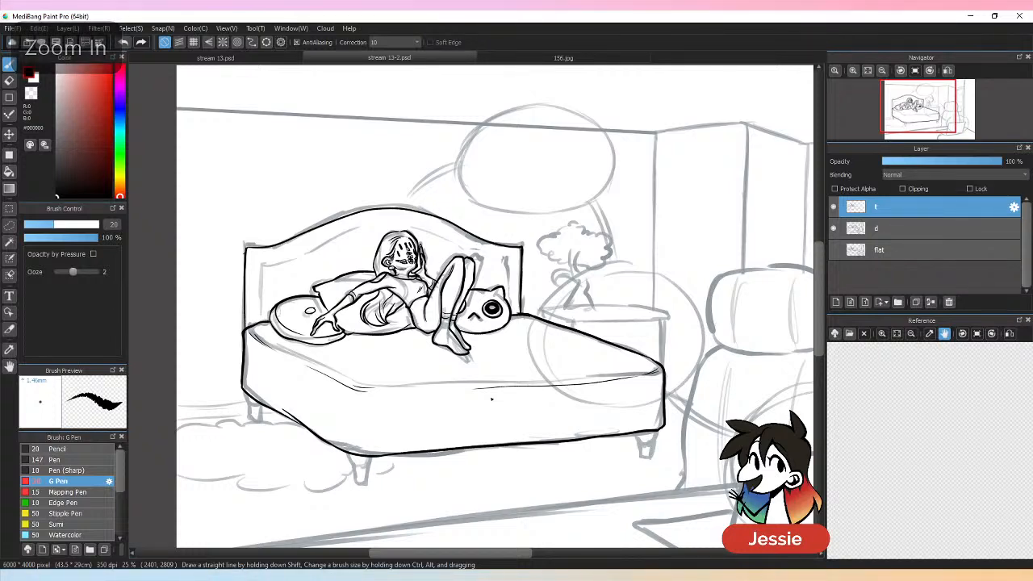
pyautogui.hotkey('ctrl', '+')
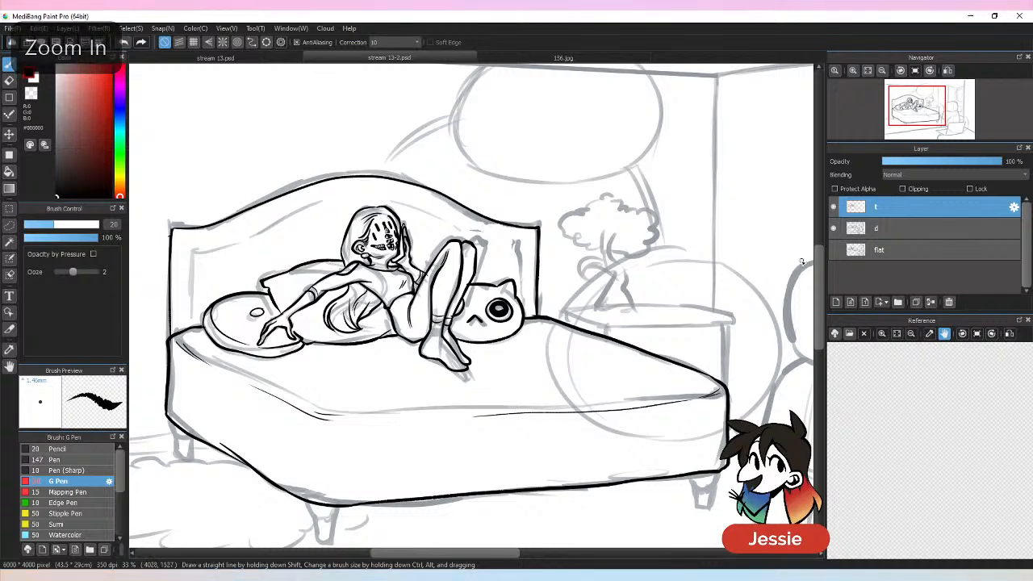
pyautogui.scroll(5, 277, 207)
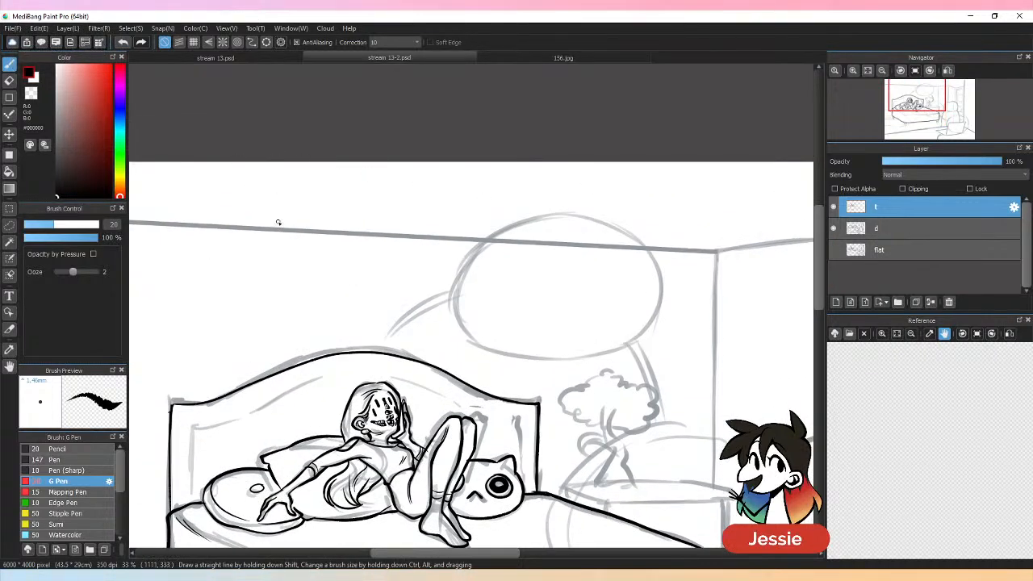
pyautogui.moveTo(307, 187)
pyautogui.mouseDown()
pyautogui.moveTo(303, 238)
pyautogui.moveTo(320, 206)
pyautogui.mouseUp()
pyautogui.moveTo(314, 223); pyautogui.dragTo(331, 234)
pyautogui.moveTo(343, 194)
pyautogui.mouseDown()
pyautogui.moveTo(339, 236)
pyautogui.moveTo(351, 234)
pyautogui.mouseUp()
pyautogui.click(351, 208)
pyautogui.moveTo(361, 218)
pyautogui.mouseDown()
pyautogui.moveTo(361, 239)
pyautogui.moveTo(393, 221)
pyautogui.moveTo(396, 240)
pyautogui.mouseUp()
pyautogui.moveTo(414, 217)
pyautogui.mouseDown()
pyautogui.moveTo(402, 241)
pyautogui.moveTo(422, 243)
pyautogui.moveTo(440, 224)
pyautogui.moveTo(479, 241)
pyautogui.mouseUp()
pyautogui.click(419, 210)
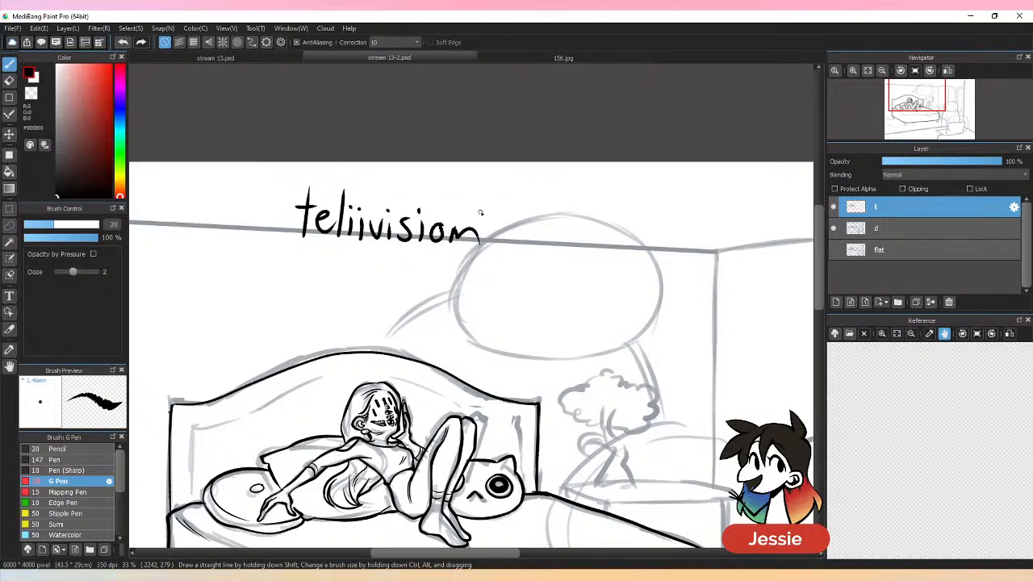
pyautogui.hotkey('ctrl', 'z')
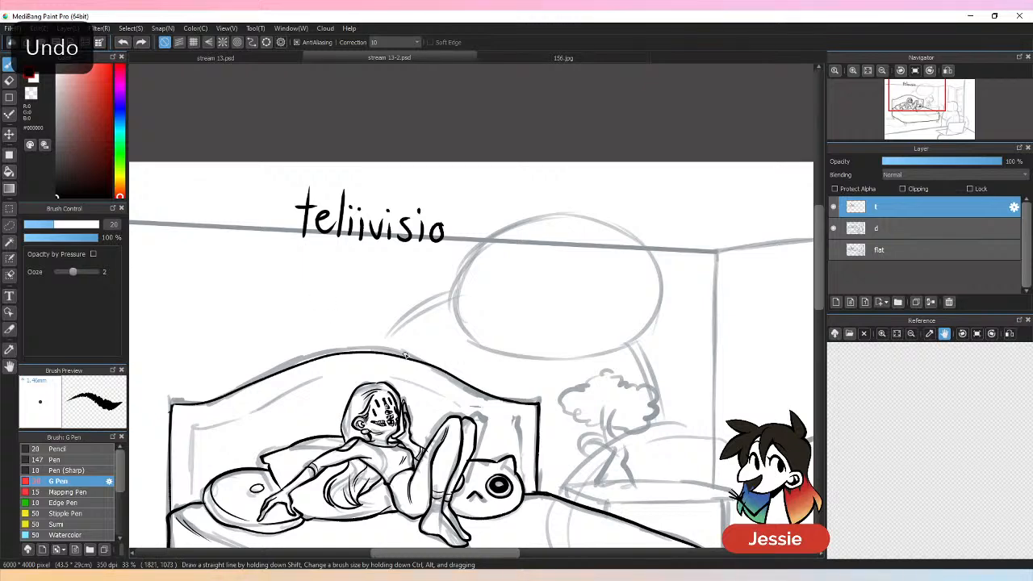
# Step: Lasso the handwritten word above the bed, delete it, clear the selection and return to the pen
pyautogui.press('l')
pyautogui.moveTo(380, 158)
pyautogui.mouseDown()
pyautogui.moveTo(422, 270)
pyautogui.moveTo(434, 142)
pyautogui.mouseUp()
pyautogui.press('Delete')
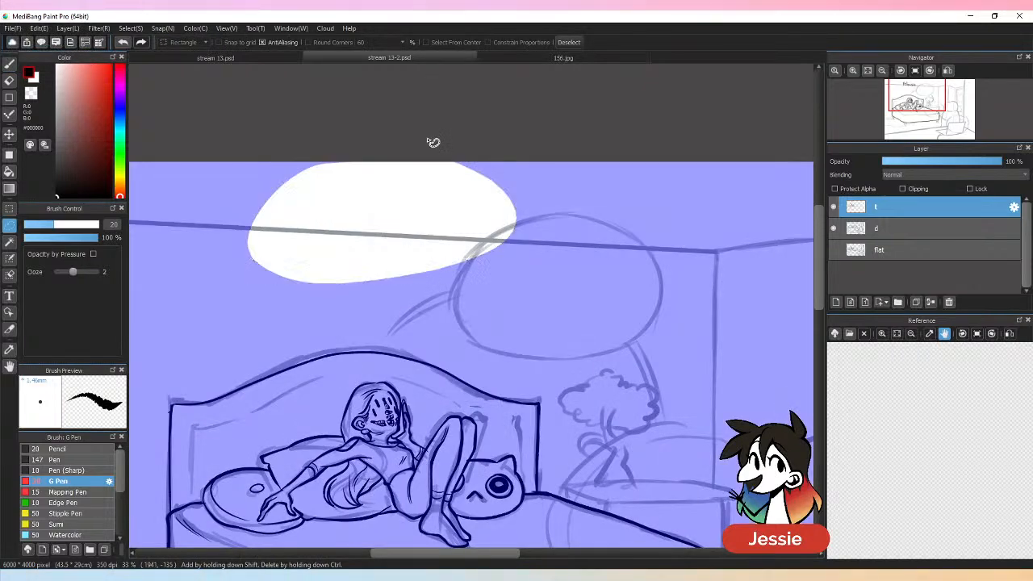
pyautogui.hotkey('ctrl', 'd')
pyautogui.press('p')
# Step: Ink the three tapered bed legs beneath the mattress, redoing stray strokes
pyautogui.hotkey('ctrl', '-')
pyautogui.hotkey('ctrl', '-')
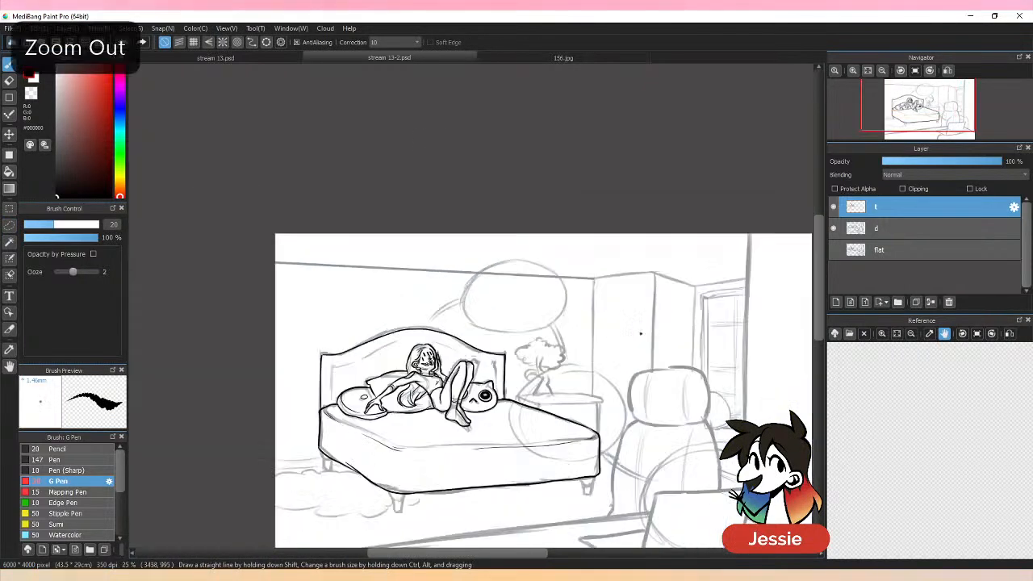
pyautogui.moveTo(615, 467); pyautogui.dragTo(687, 281)
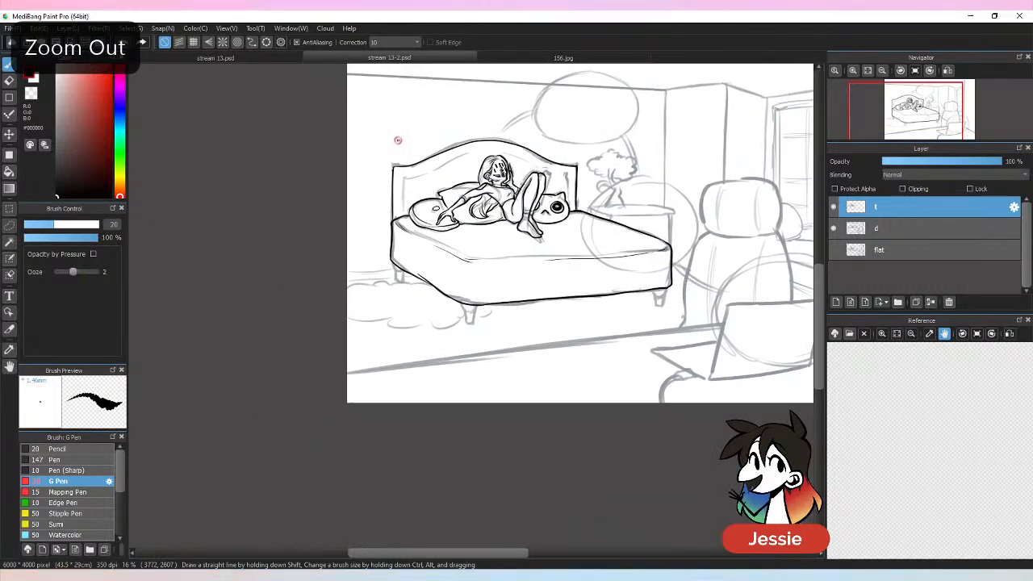
pyautogui.hotkey('ctrl', '+')
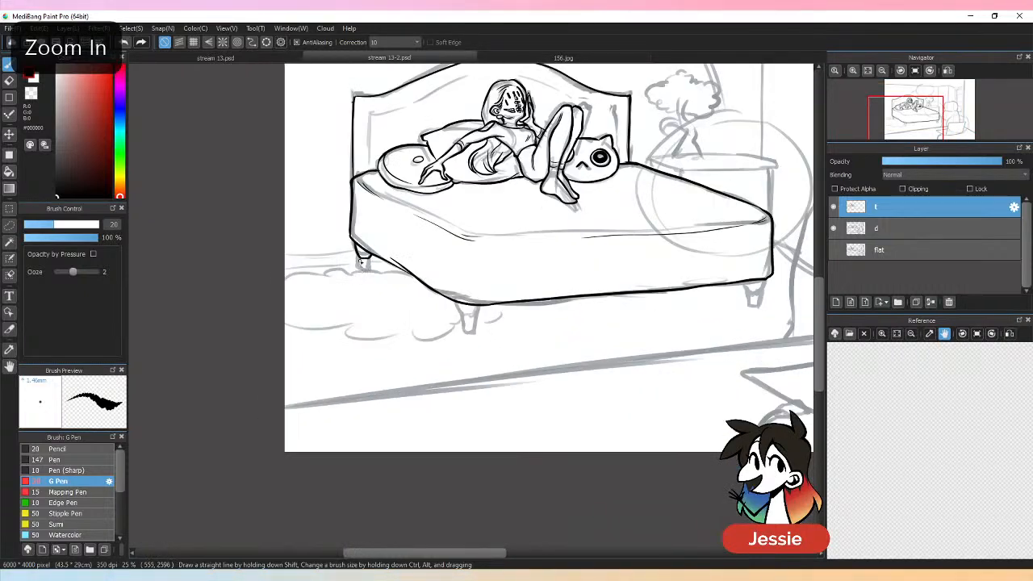
pyautogui.moveTo(360, 258); pyautogui.dragTo(371, 267)
pyautogui.hotkey('ctrl', 'z')
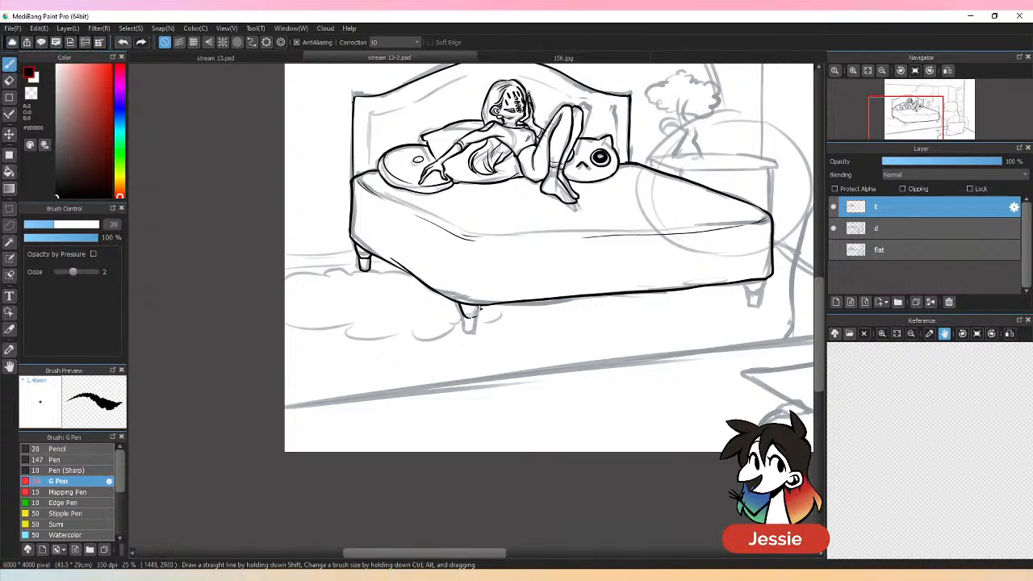
pyautogui.moveTo(463, 306)
pyautogui.mouseDown()
pyautogui.moveTo(468, 330)
pyautogui.moveTo(481, 306)
pyautogui.mouseUp()
pyautogui.hotkey('ctrl', 'z')
pyautogui.moveTo(672, 394); pyautogui.dragTo(381, 421)
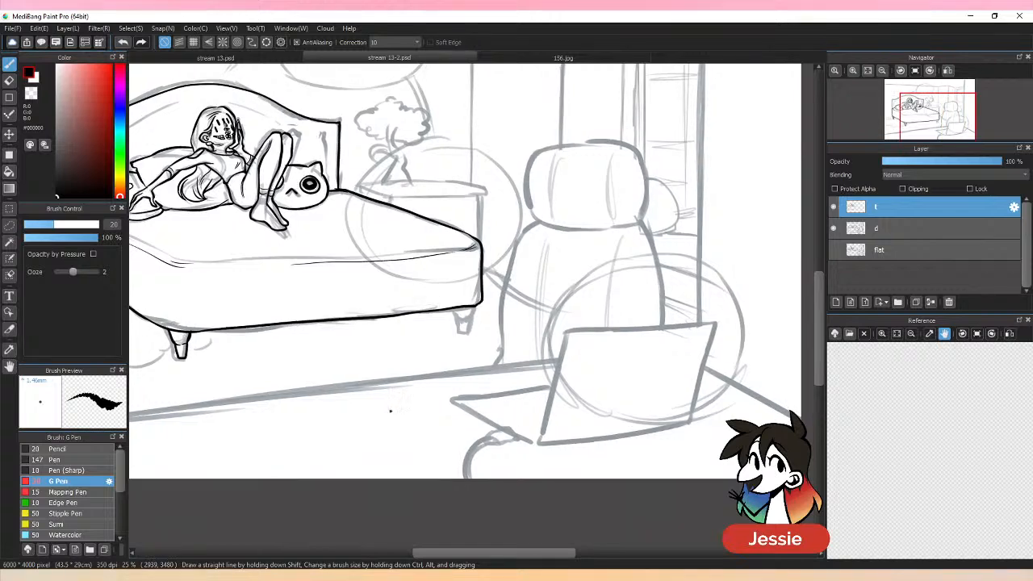
pyautogui.hotkey('ctrl', '+')
pyautogui.moveTo(452, 308)
pyautogui.mouseDown()
pyautogui.moveTo(460, 334)
pyautogui.moveTo(473, 331)
pyautogui.moveTo(460, 343)
pyautogui.mouseUp()
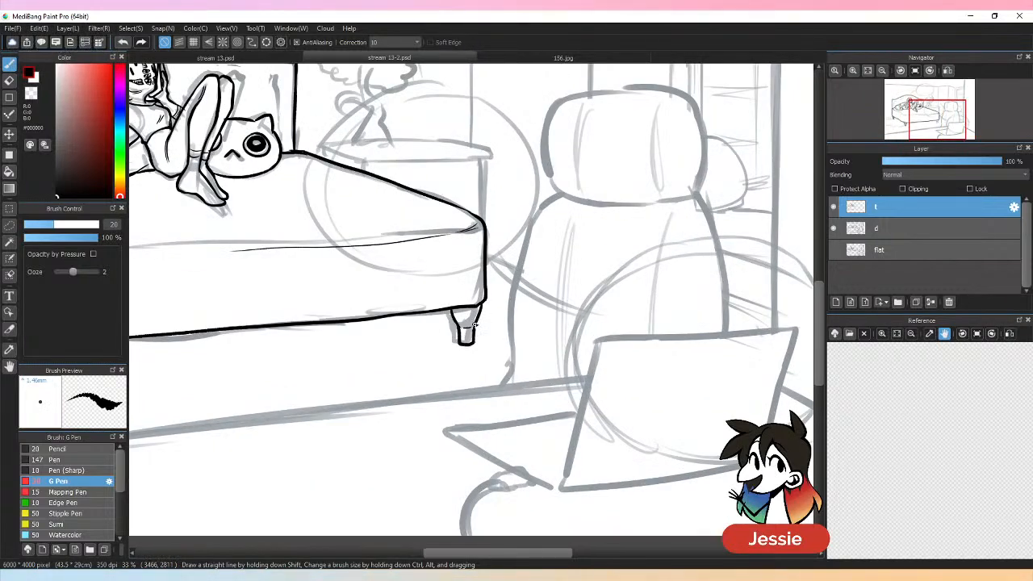
# Step: Check the bed linework alone by hiding sketch layer d and showing it again
pyautogui.hotkey('ctrl', '-')
pyautogui.hotkey('ctrl', '-')
pyautogui.click(838, 230)
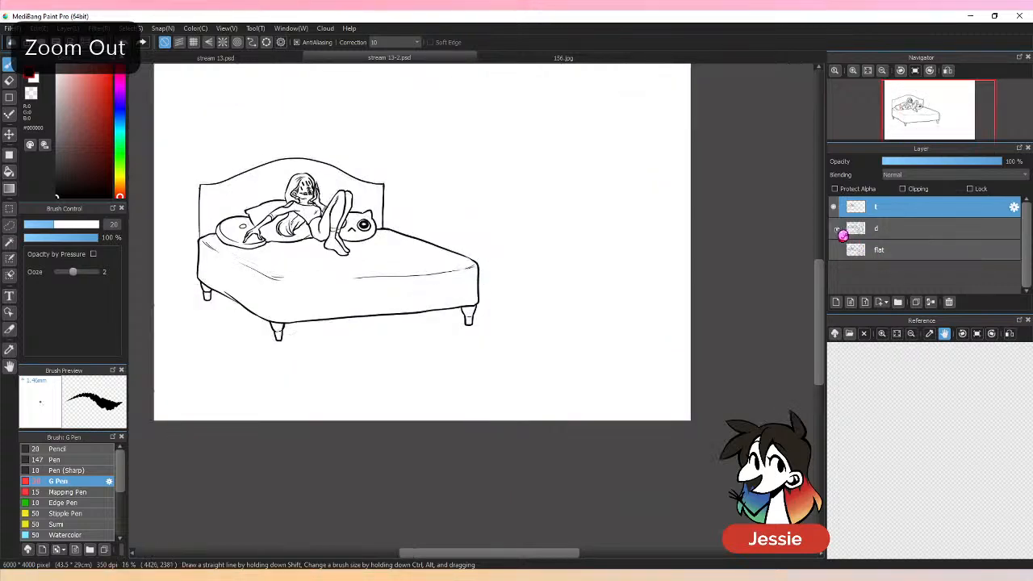
pyautogui.click(838, 230)
# Step: Ink the back edge and left corner of the nightstand's tabletop beside the bed
pyautogui.hotkey('ctrl', '+')
pyautogui.hotkey('ctrl', '+')
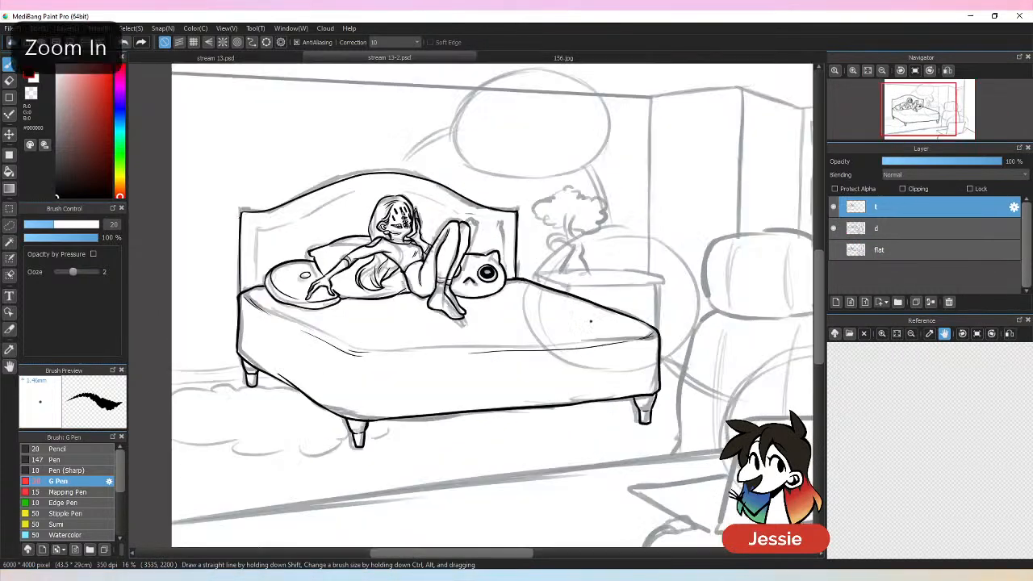
pyautogui.hotkey('ctrl', '+')
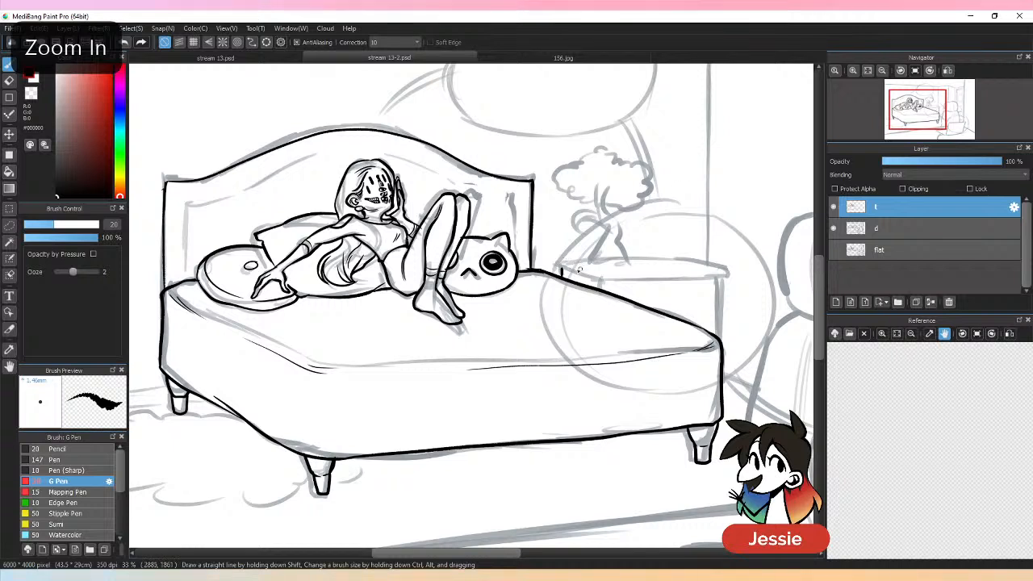
pyautogui.moveTo(562, 272); pyautogui.dragTo(591, 260)
pyautogui.hotkey('ctrl', 'z')
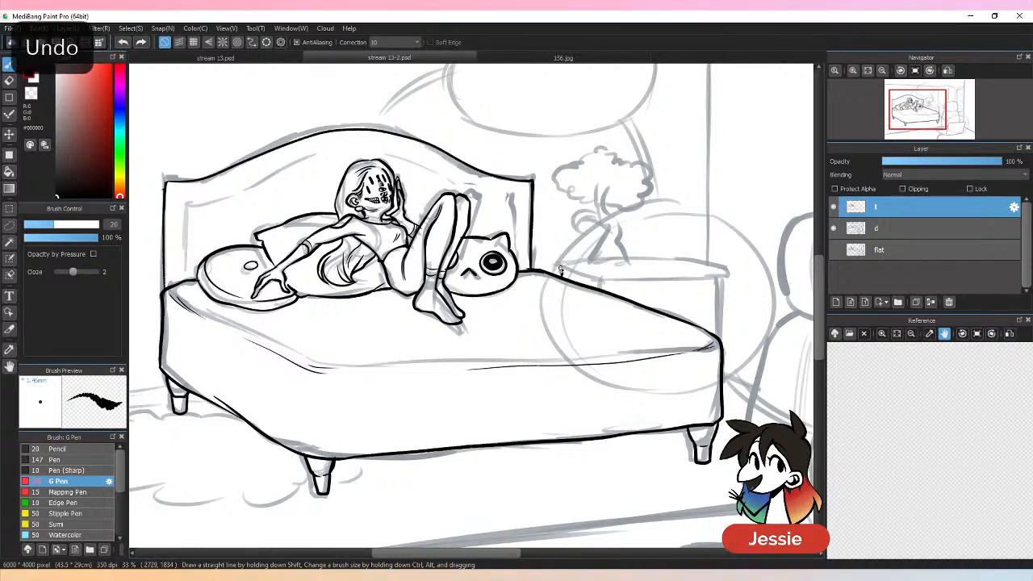
pyautogui.moveTo(561, 270); pyautogui.dragTo(689, 258)
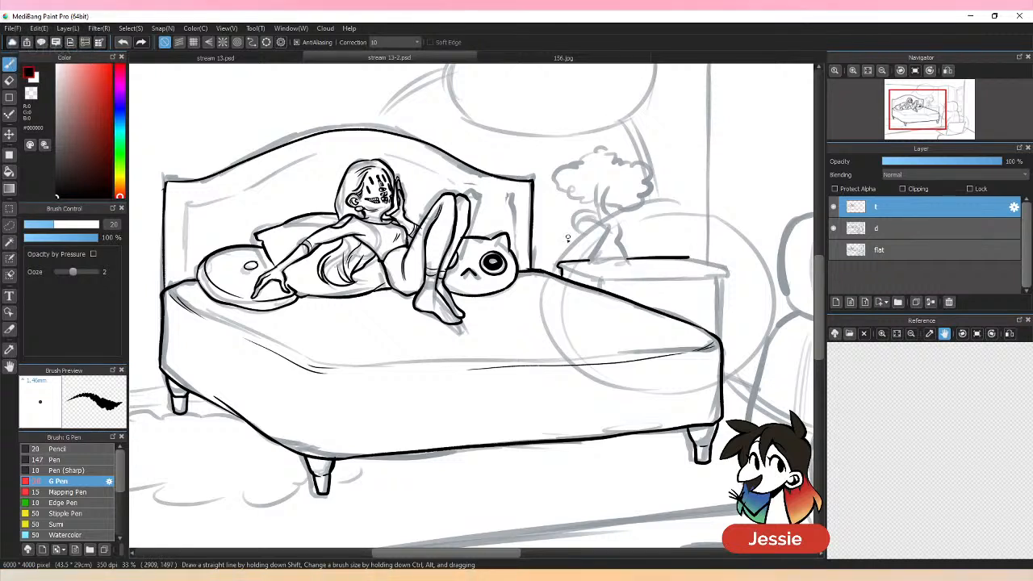
# Step: Ink the nightstand tabletop's front edge and right end, and erase the overshoot at its corner
pyautogui.moveTo(558, 267)
pyautogui.mouseDown()
pyautogui.moveTo(602, 283)
pyautogui.moveTo(704, 278)
pyautogui.mouseUp()
pyautogui.hotkey('ctrl', 'z')
pyautogui.moveTo(598, 283)
pyautogui.mouseDown()
pyautogui.moveTo(740, 276)
pyautogui.moveTo(537, 322)
pyautogui.mouseUp()
pyautogui.press('space')
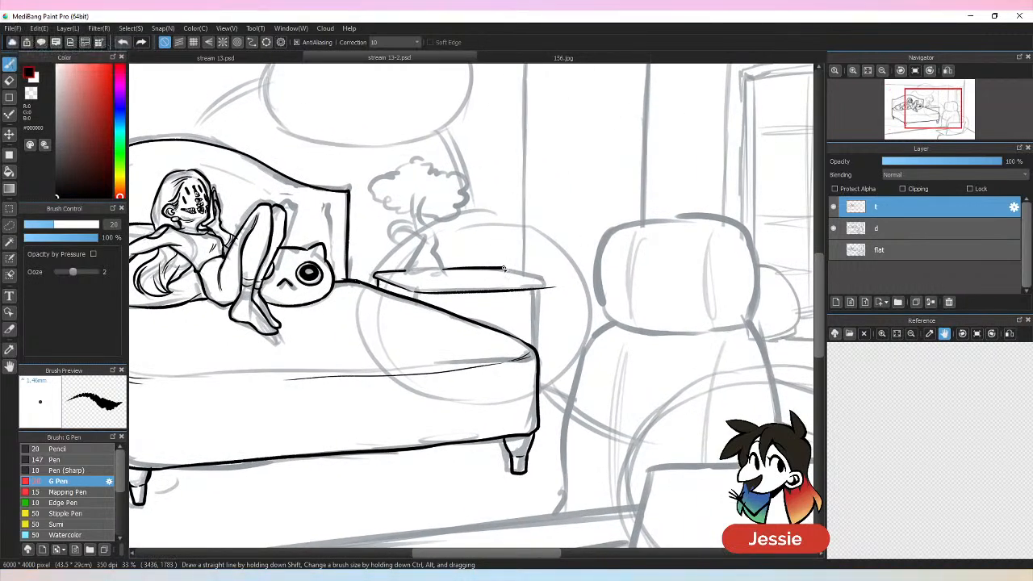
pyautogui.moveTo(503, 269); pyautogui.dragTo(553, 288)
pyautogui.press('e')
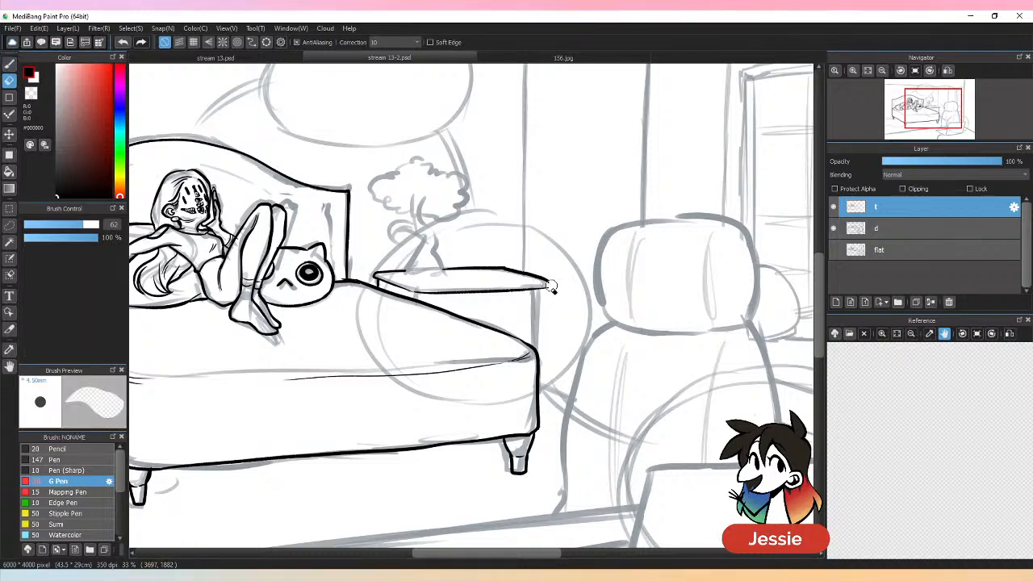
pyautogui.press('b')
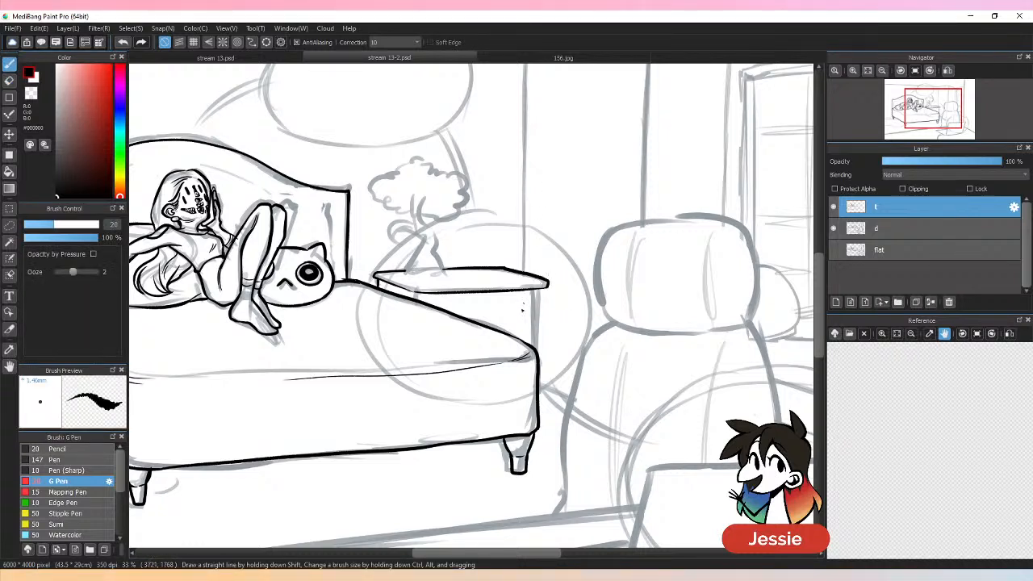
# Step: Ink the nightstand's vertical sides and its drawer front with a small round knob
pyautogui.moveTo(537, 289); pyautogui.dragTo(535, 349)
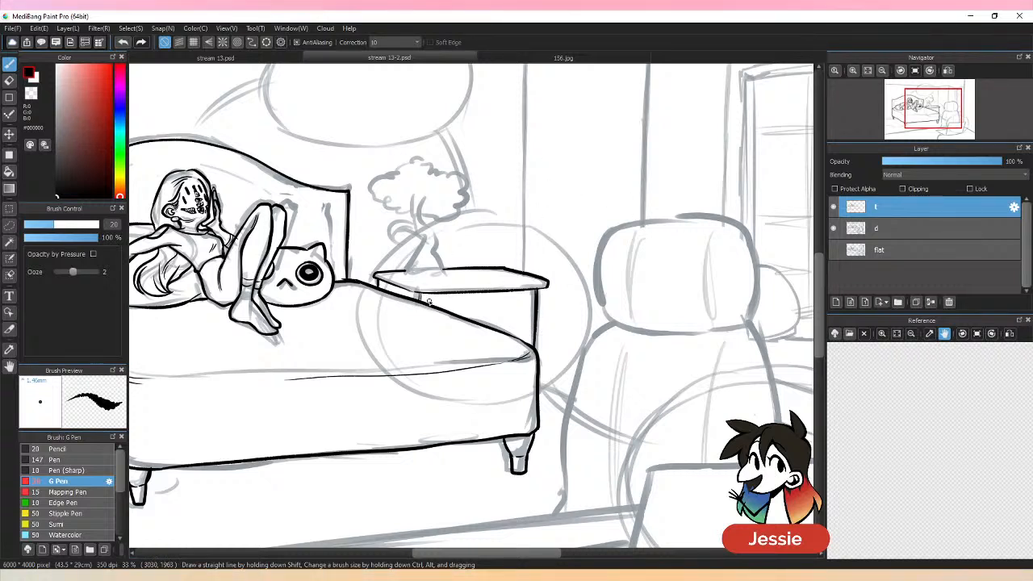
pyautogui.moveTo(428, 298); pyautogui.dragTo(530, 296)
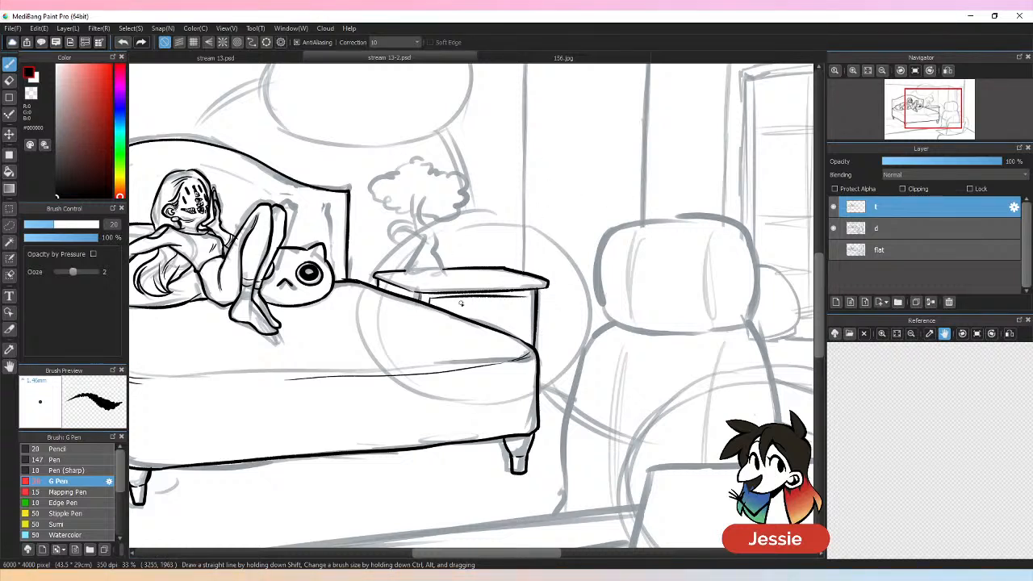
pyautogui.hotkey('ctrl', 'z')
pyautogui.moveTo(428, 297); pyautogui.dragTo(533, 294)
pyautogui.hotkey('ctrl', 'z')
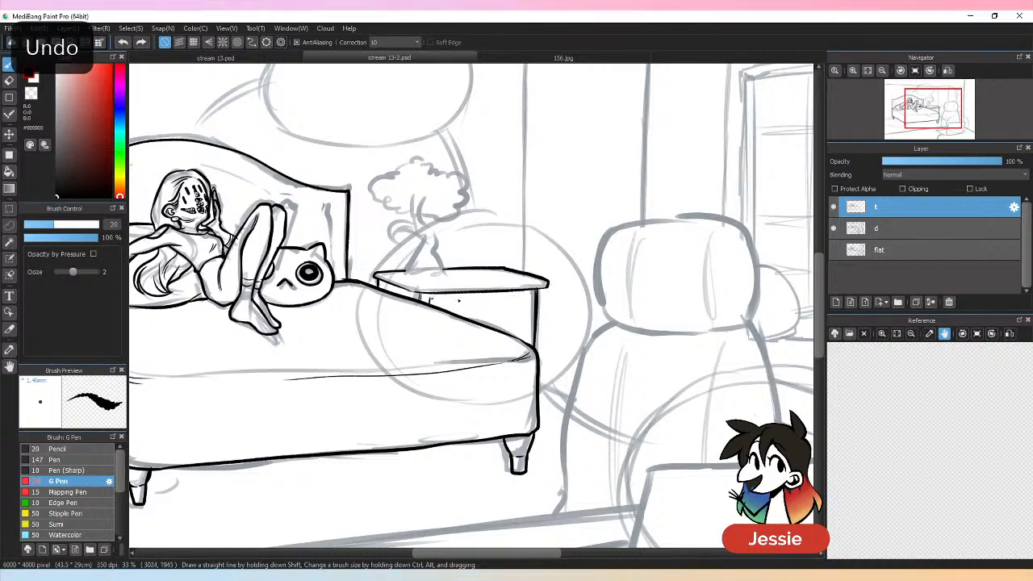
pyautogui.moveTo(429, 298); pyautogui.dragTo(531, 295)
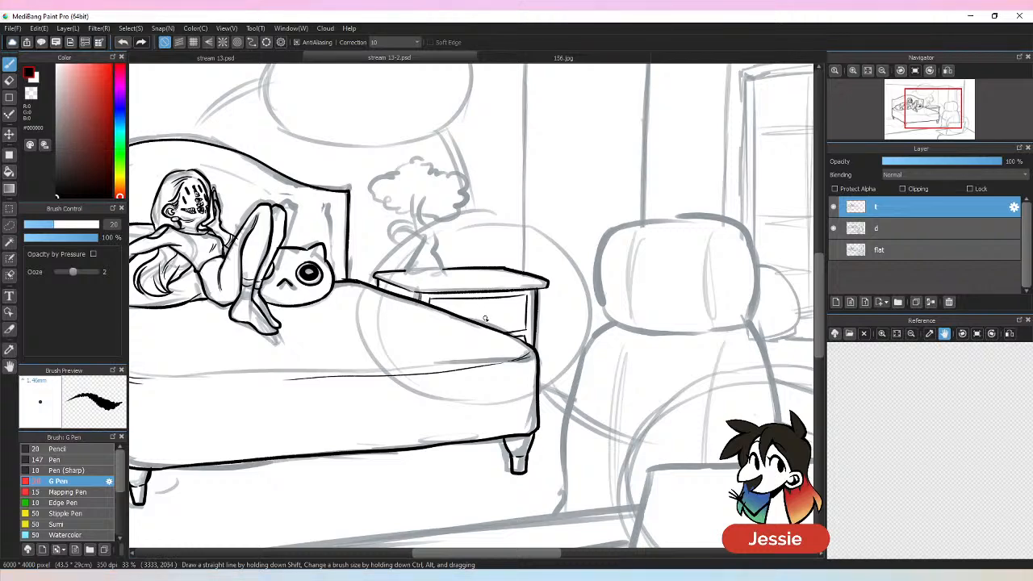
pyautogui.hotkey('ctrl', '-')
pyautogui.hotkey('ctrl', '-')
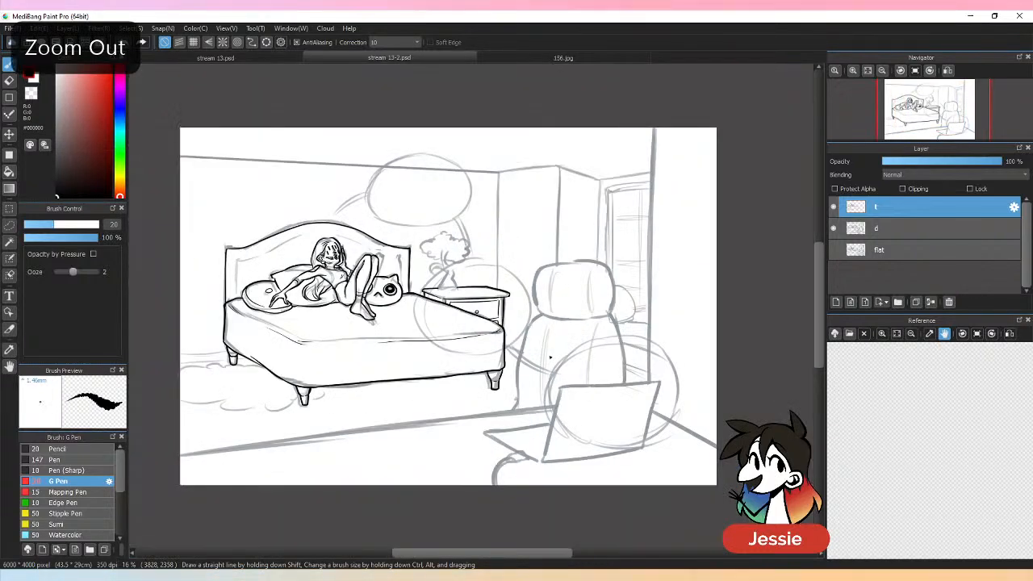
# Step: Ink the small tree on the nightstand with its curved trunk, scalloped foliage and hooked side branch
pyautogui.hotkey('ctrl', '+')
pyautogui.hotkey('ctrl', '+')
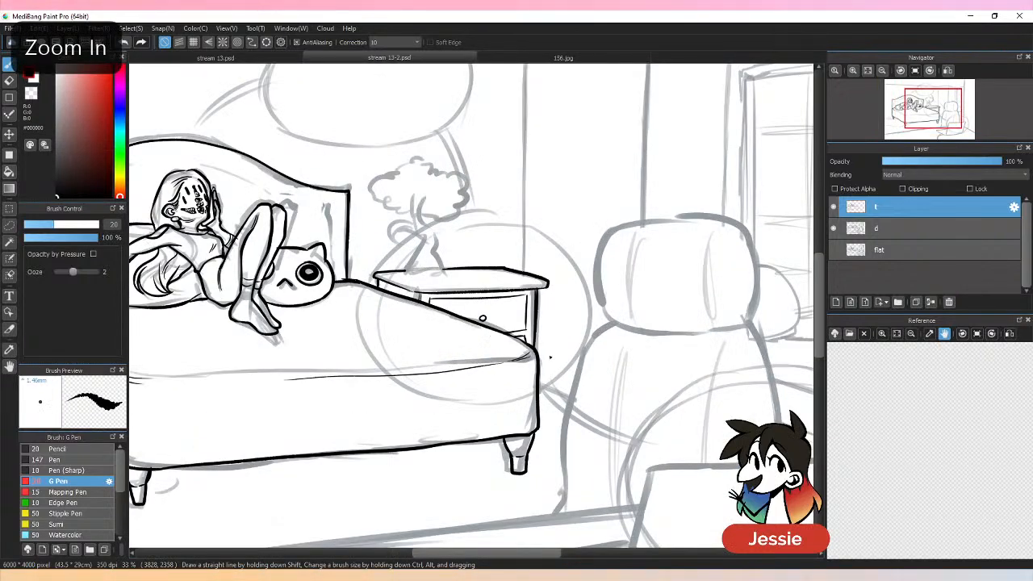
pyautogui.moveTo(412, 203)
pyautogui.mouseDown()
pyautogui.moveTo(423, 239)
pyautogui.moveTo(405, 277)
pyautogui.moveTo(442, 277)
pyautogui.moveTo(419, 201)
pyautogui.mouseUp()
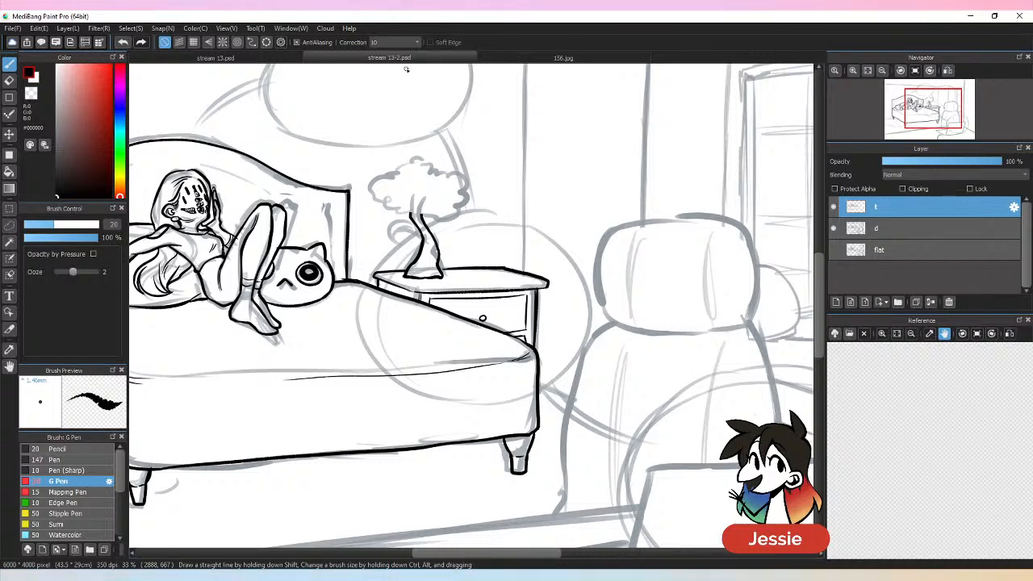
pyautogui.moveTo(396, 170)
pyautogui.mouseDown()
pyautogui.moveTo(387, 205)
pyautogui.moveTo(419, 216)
pyautogui.moveTo(433, 212)
pyautogui.moveTo(430, 178)
pyautogui.moveTo(398, 167)
pyautogui.moveTo(428, 161)
pyautogui.moveTo(463, 181)
pyautogui.mouseUp()
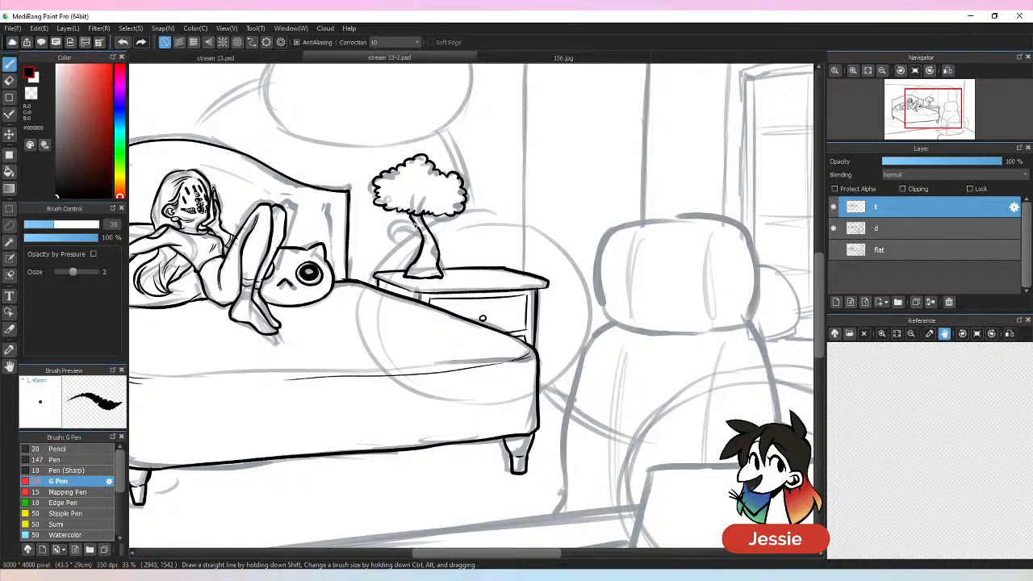
pyautogui.moveTo(401, 224)
pyautogui.mouseDown()
pyautogui.moveTo(425, 236)
pyautogui.moveTo(410, 227)
pyautogui.mouseUp()
pyautogui.press('e')
pyautogui.press('b')
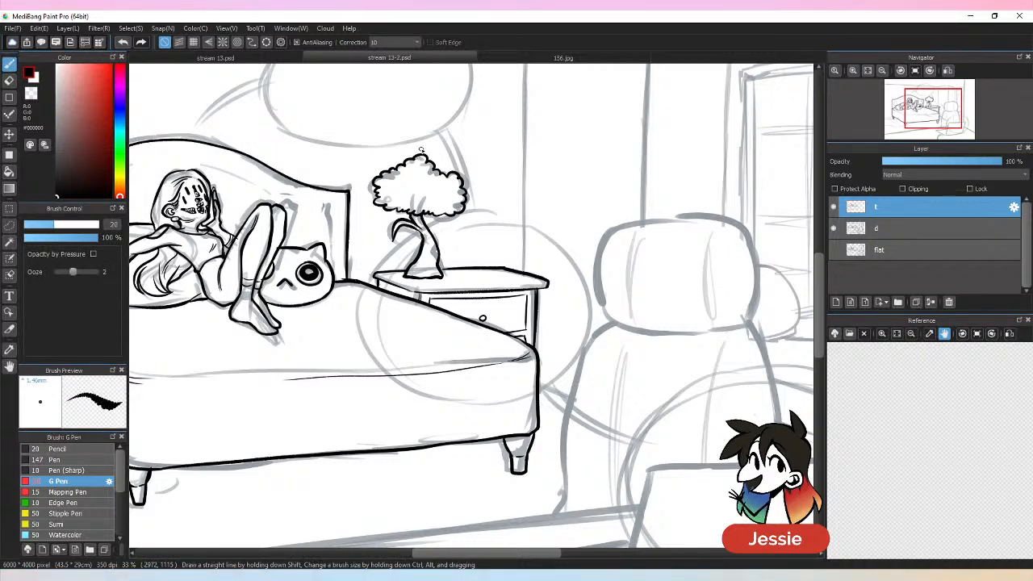
# Step: Draw a small smiling face with wide-set eyes on the nightstand tree's foliage, redoing the first attempt, and save the file
pyautogui.hotkey('ctrl', '-')
pyautogui.hotkey('ctrl', '+')
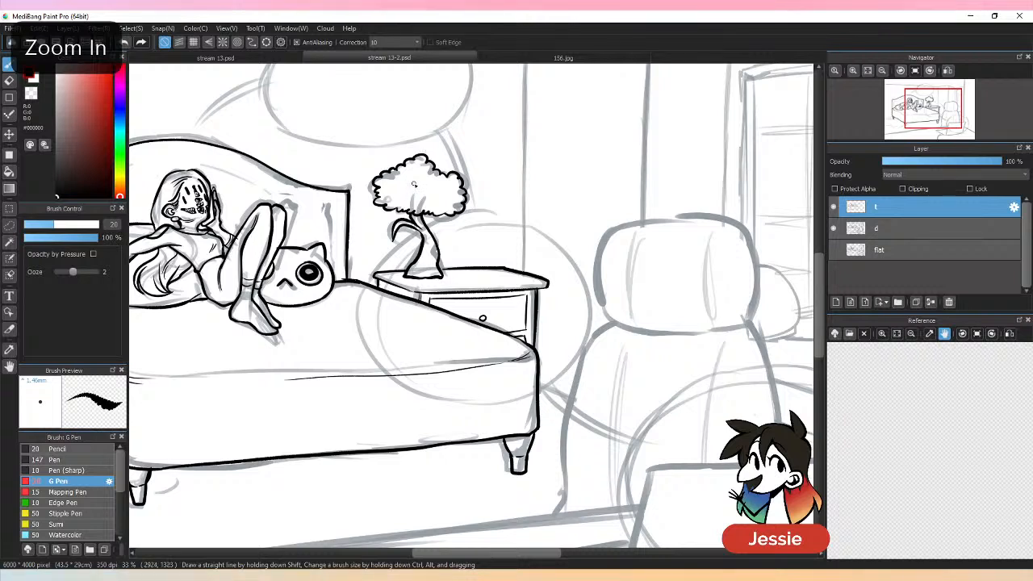
pyautogui.moveTo(426, 184); pyautogui.dragTo(426, 191)
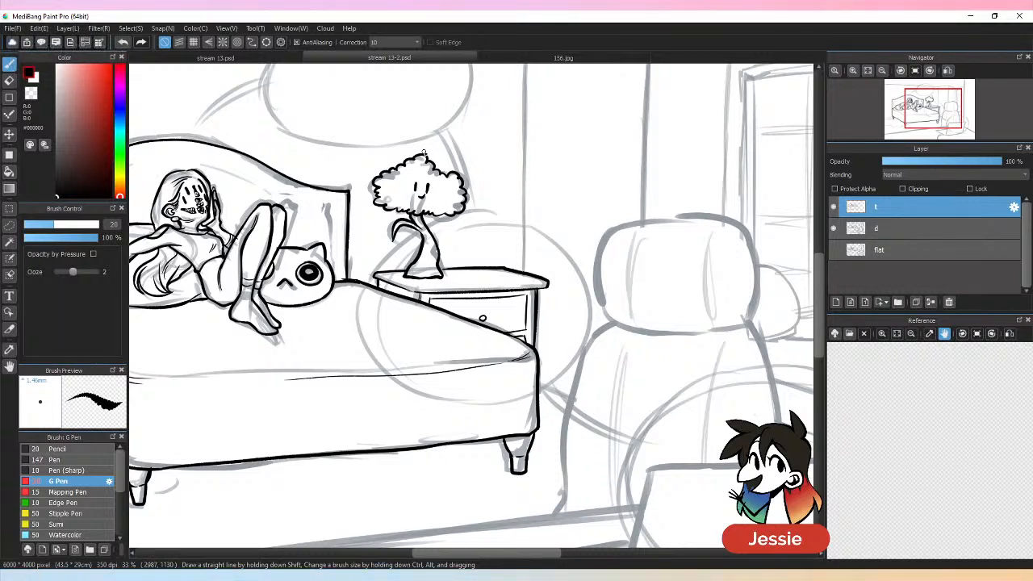
pyautogui.hotkey('ctrl', 'z')
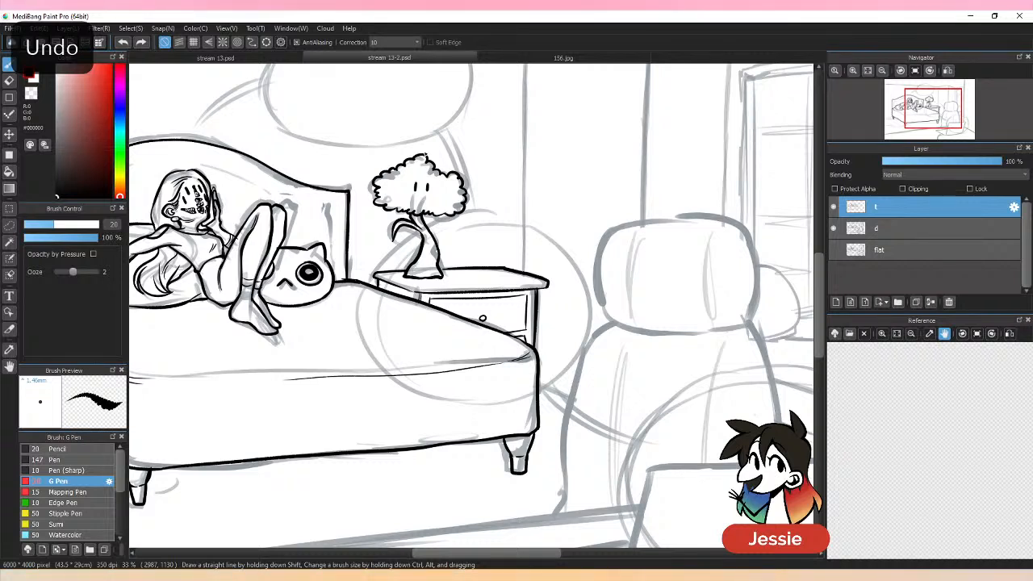
pyautogui.moveTo(437, 187); pyautogui.dragTo(437, 195)
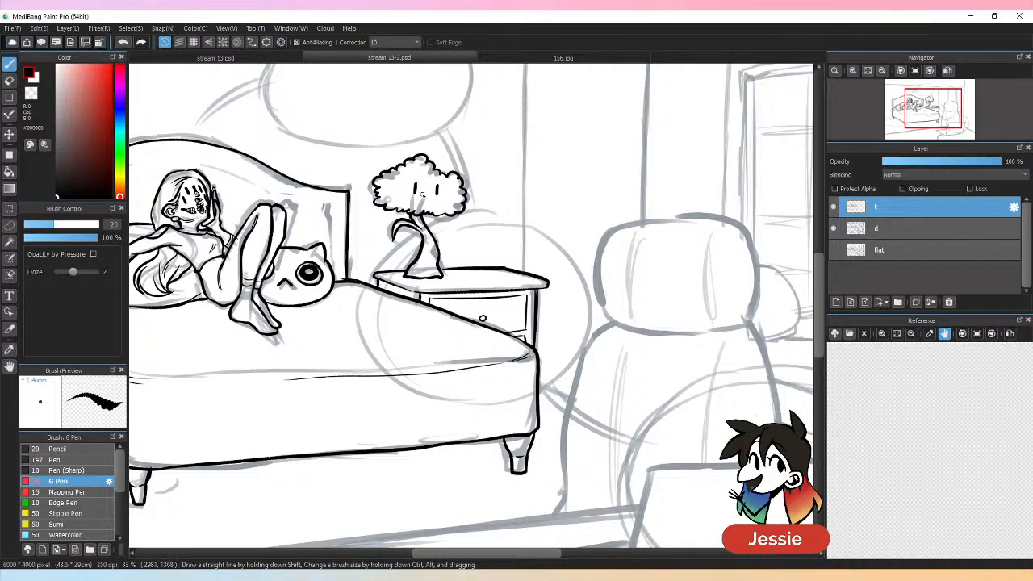
pyautogui.hotkey('ctrl', '-')
pyautogui.hotkey('ctrl', '-')
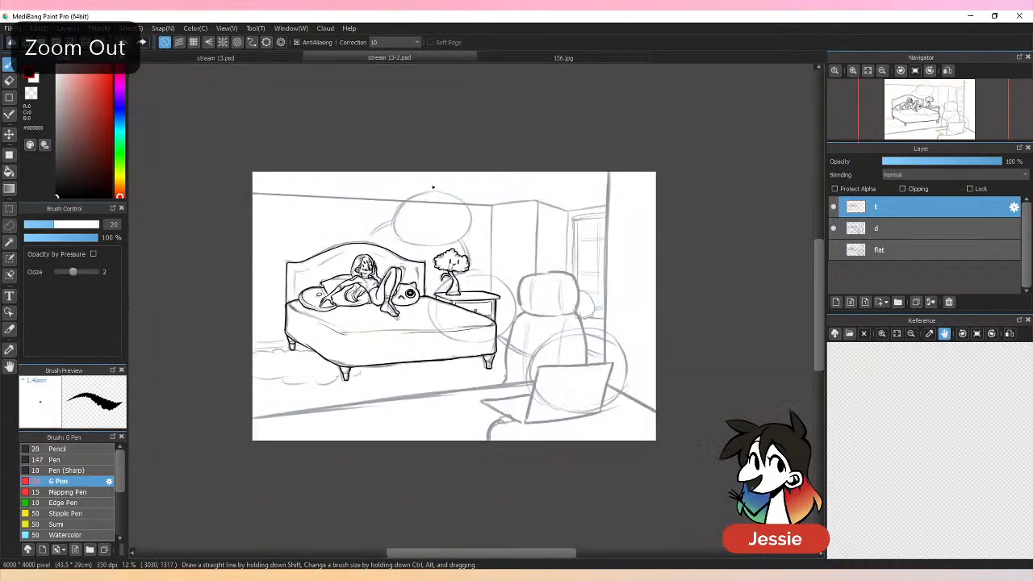
pyautogui.hotkey('ctrl', '+')
pyautogui.hotkey('ctrl', 's')
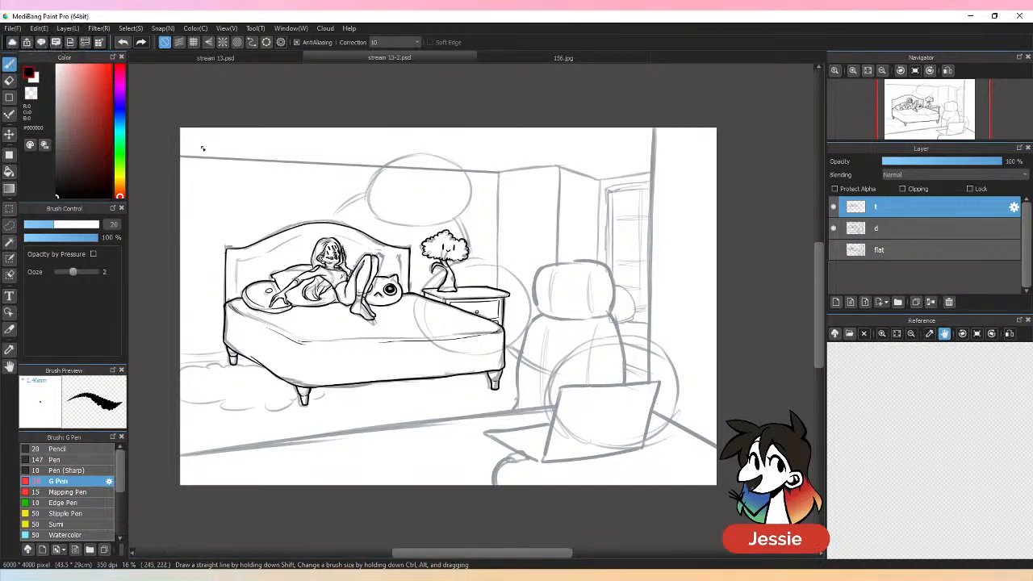
pyautogui.click(180, 157)
pyautogui.keyDown('shift'); pyautogui.click(498, 172); pyautogui.keyUp('shift')
pyautogui.hotkey('ctrl', 'z')
# Step: Set the brush size to 14.3 and ink the straight ceiling line along the back wall, around the wall corners and up to the tall vertical post
pyautogui.click(45, 225)
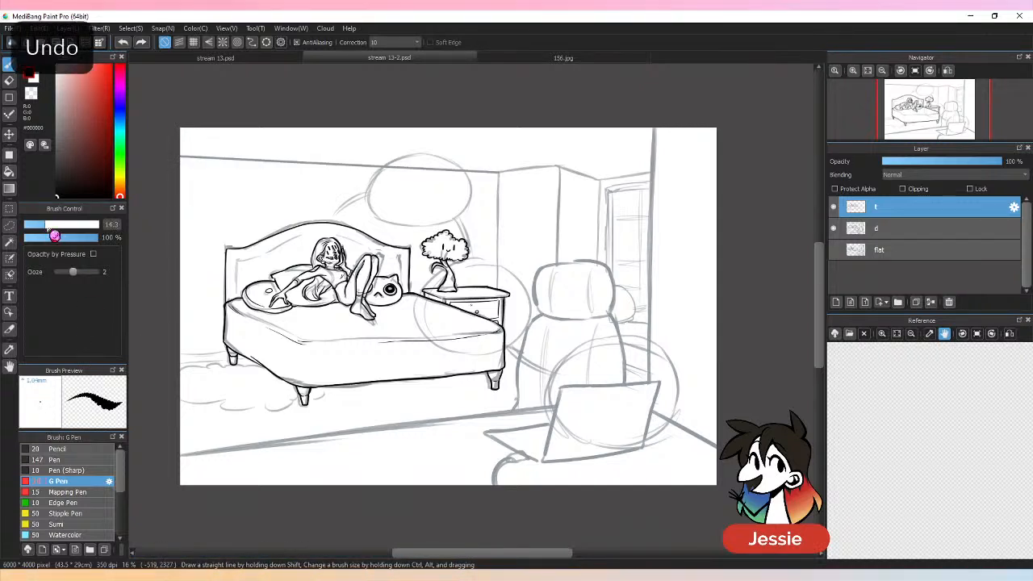
pyautogui.click(181, 156)
pyautogui.keyDown('shift'); pyautogui.click(499, 171); pyautogui.keyUp('shift')
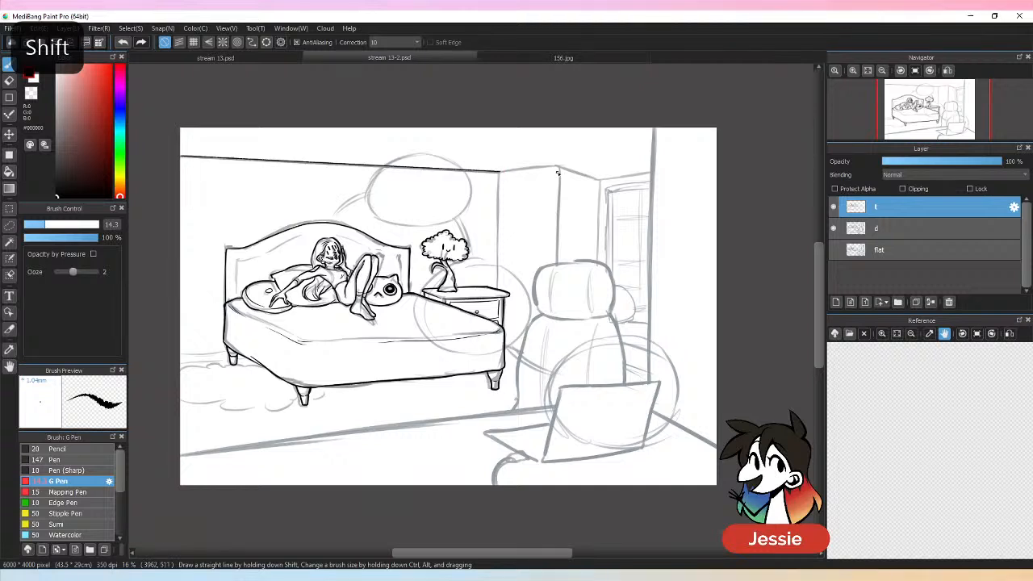
pyautogui.hotkey('ctrl', 'z')
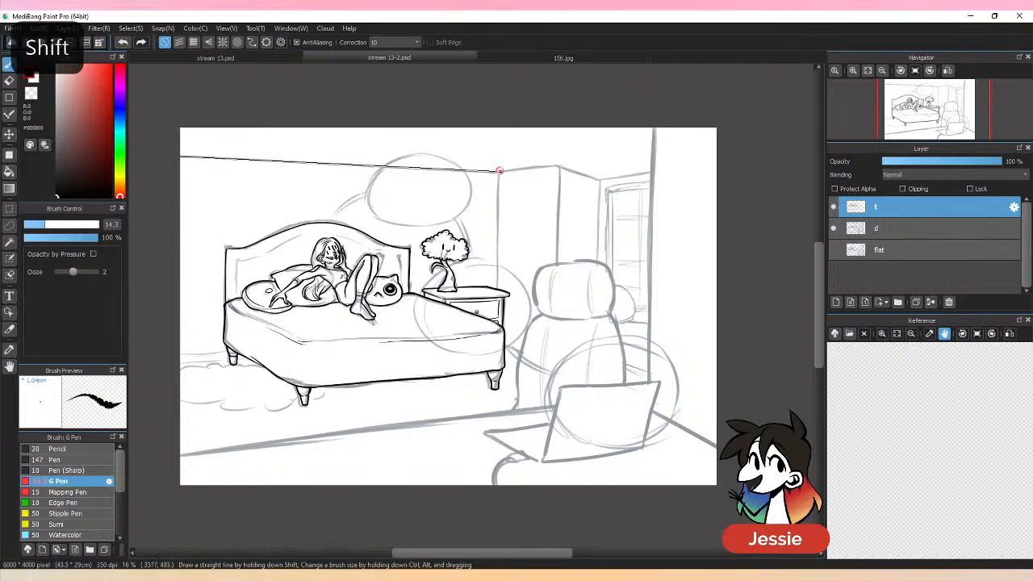
pyautogui.keyDown('shift'); pyautogui.click(499, 171); pyautogui.keyUp('shift')
pyautogui.keyDown('shift'); pyautogui.click(555, 170); pyautogui.keyUp('shift')
pyautogui.keyDown('shift'); pyautogui.click(599, 179); pyautogui.keyUp('shift')
pyautogui.keyDown('shift'); pyautogui.click(651, 171); pyautogui.keyUp('shift')
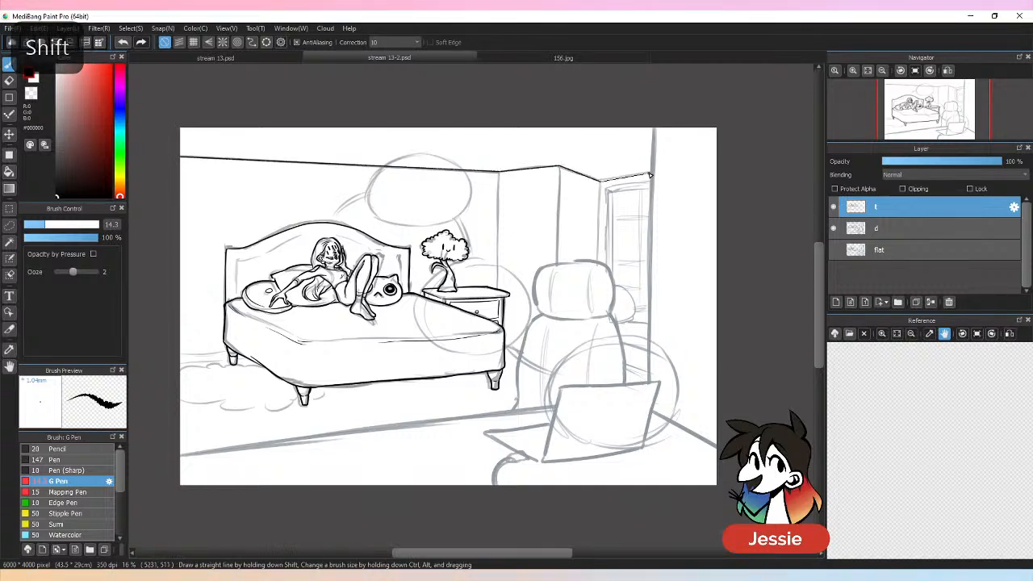
# Step: Ink the straight floor line and the baseboard's top edge beside the bed's far leg, erasing the line where it crosses the leg
pyautogui.click(182, 362)
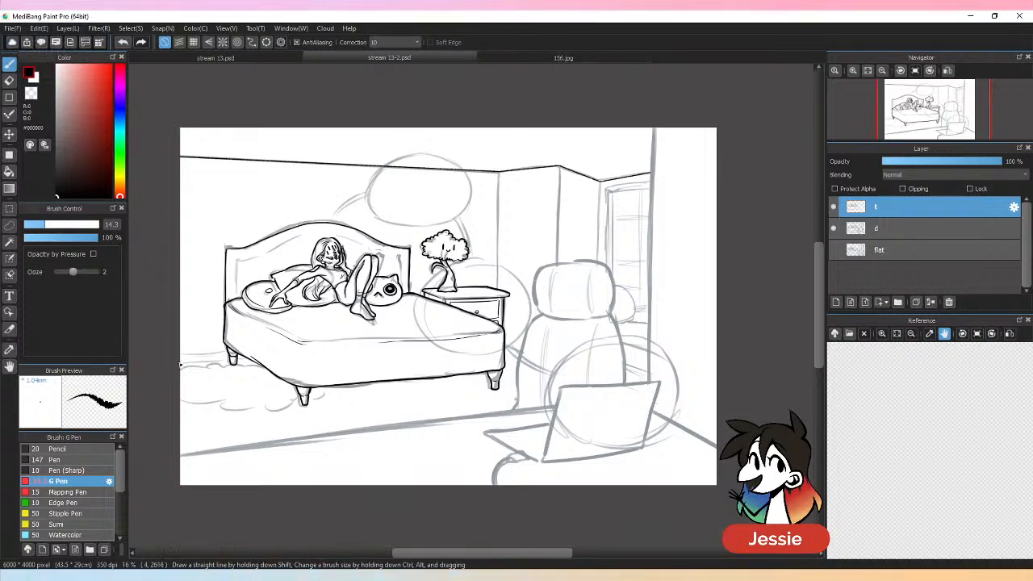
pyautogui.keyDown('shift'); pyautogui.click(242, 360); pyautogui.keyUp('shift')
pyautogui.hotkey('ctrl', '+')
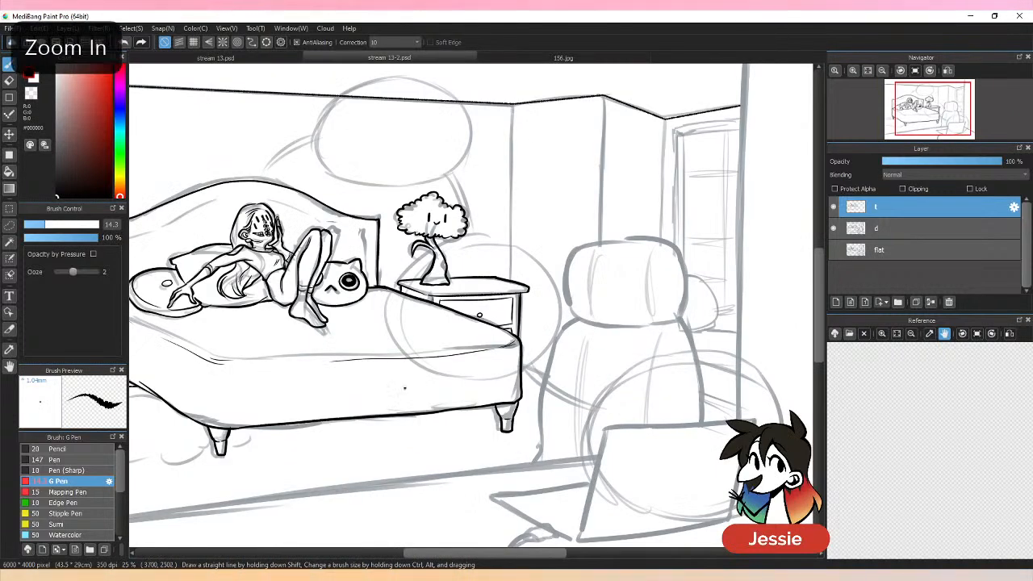
pyautogui.moveTo(396, 340); pyautogui.dragTo(740, 265)
pyautogui.hotkey('ctrl', '+')
pyautogui.press('e')
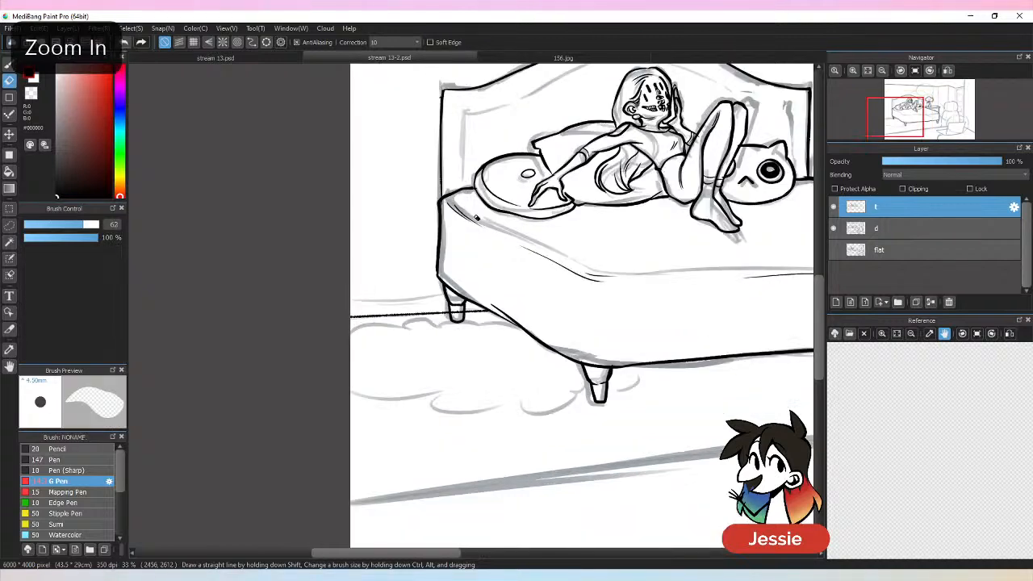
pyautogui.moveTo(454, 312); pyautogui.dragTo(461, 313)
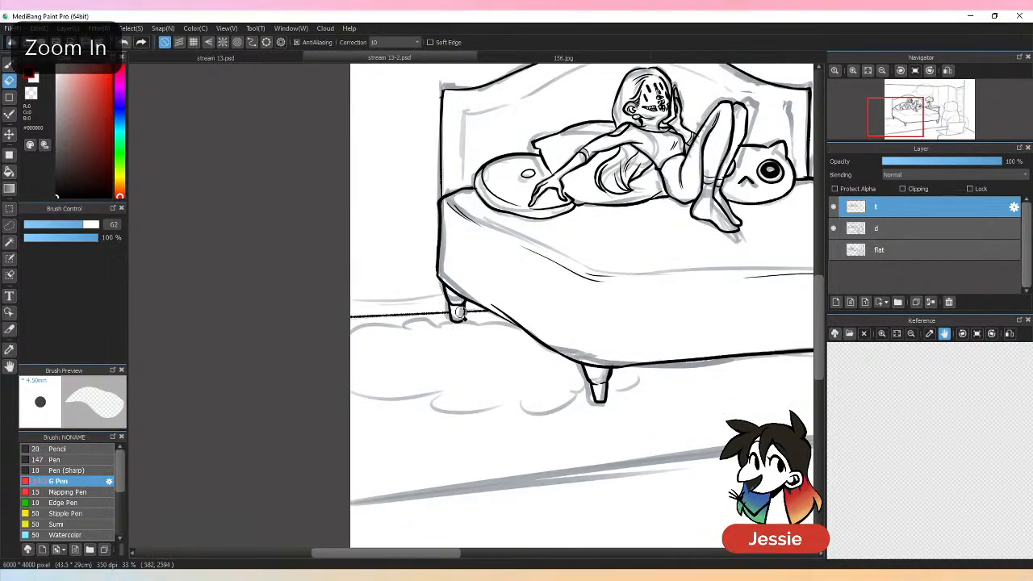
pyautogui.press('b')
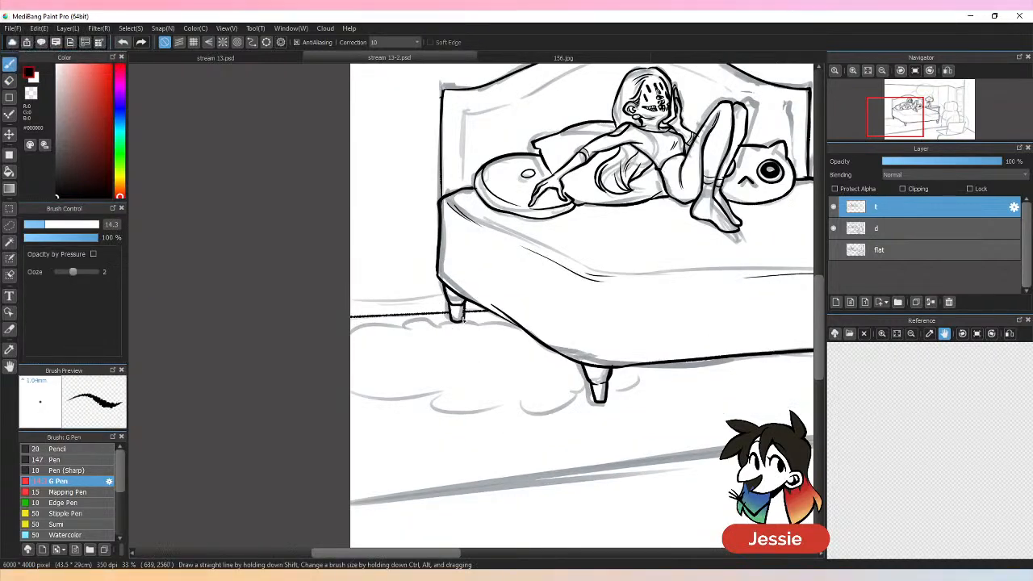
pyautogui.moveTo(446, 297); pyautogui.dragTo(350, 303)
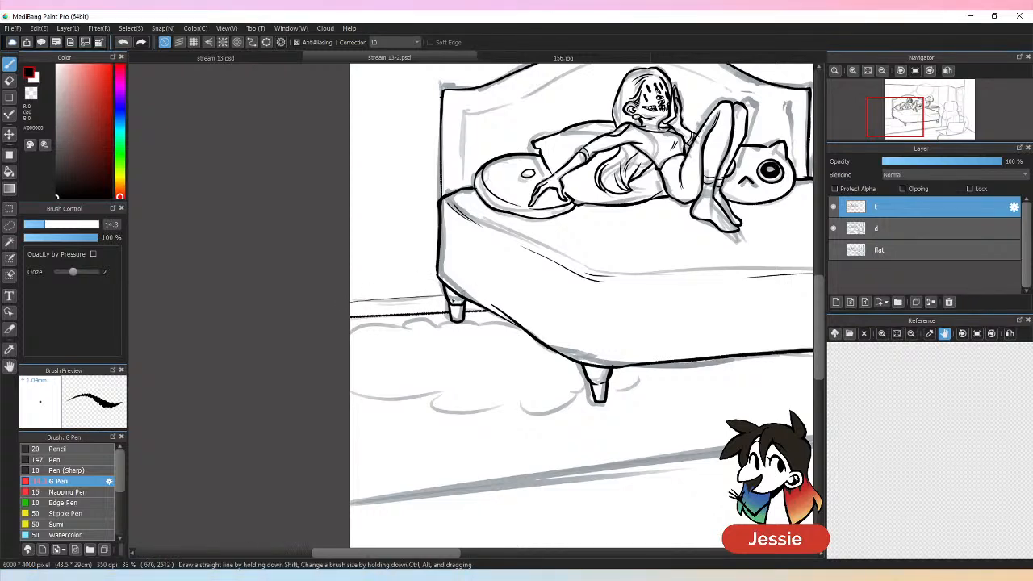
pyautogui.hotkey('ctrl', 'z')
# Step: Ink the three vertical wall corners from the ceiling line down to the nightstand and the chair's headrest
pyautogui.hotkey('ctrl', '-')
pyautogui.hotkey('ctrl', '-')
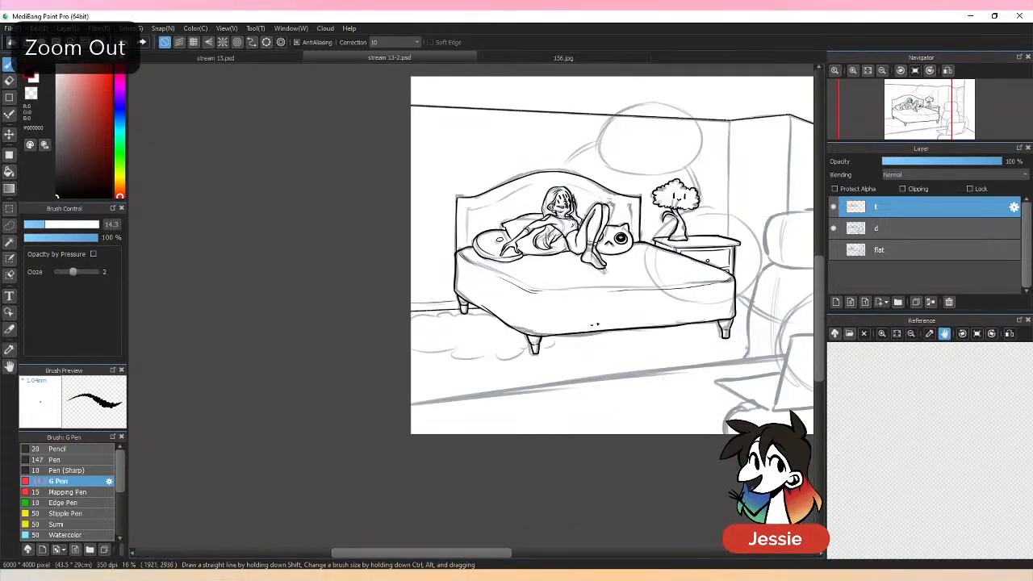
pyautogui.moveTo(701, 281); pyautogui.dragTo(373, 332)
pyautogui.hotkey('ctrl', '+')
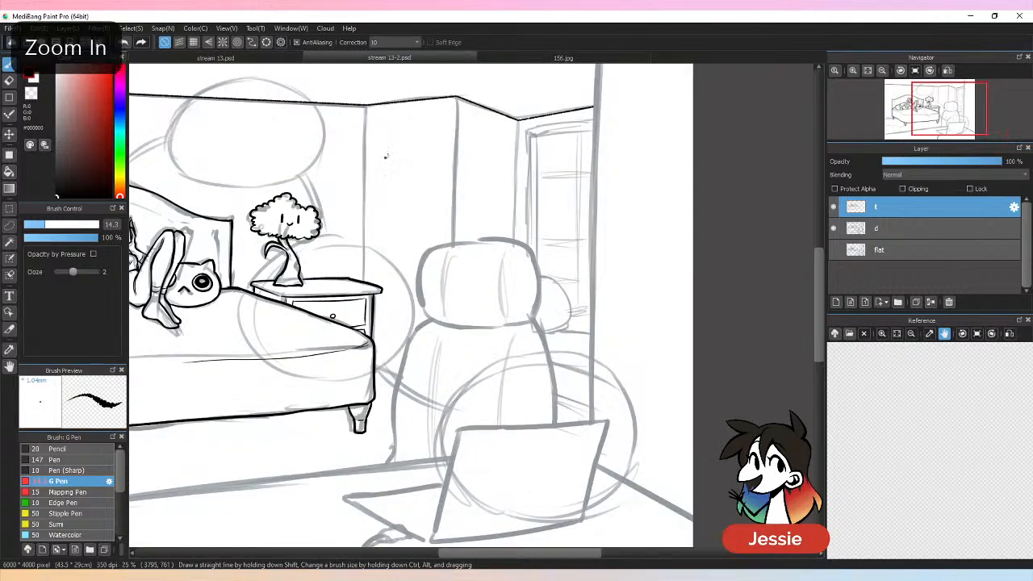
pyautogui.moveTo(367, 105); pyautogui.dragTo(364, 283)
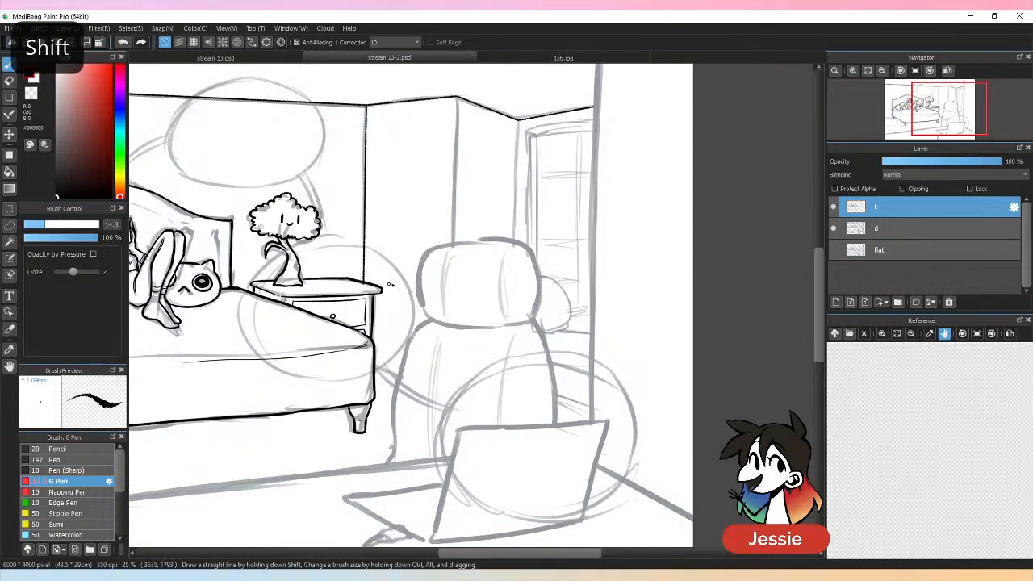
pyautogui.moveTo(457, 98); pyautogui.dragTo(454, 243)
pyautogui.moveTo(520, 124); pyautogui.dragTo(517, 240)
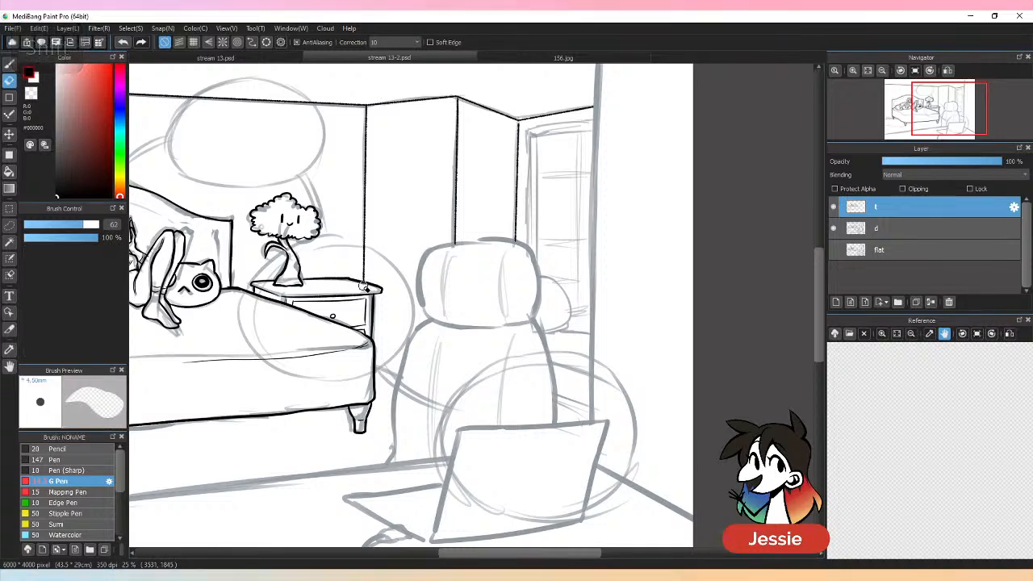
# Step: Ink the short floor edge between the bed and the chair, and check the linework with sketch layer d hidden
pyautogui.moveTo(376, 369); pyautogui.dragTo(401, 386)
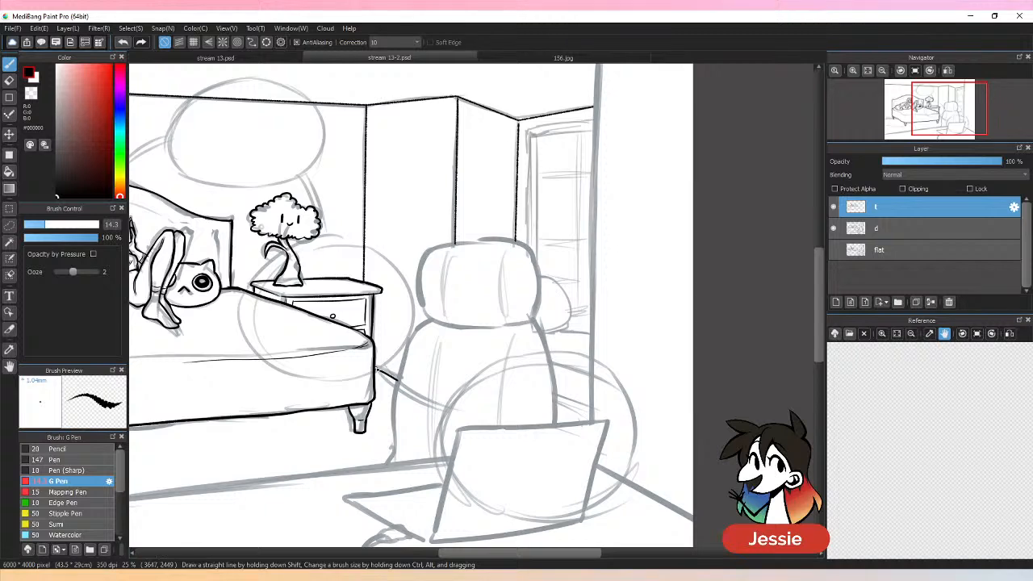
pyautogui.hotkey('ctrl', '-')
pyautogui.hotkey('ctrl', '-')
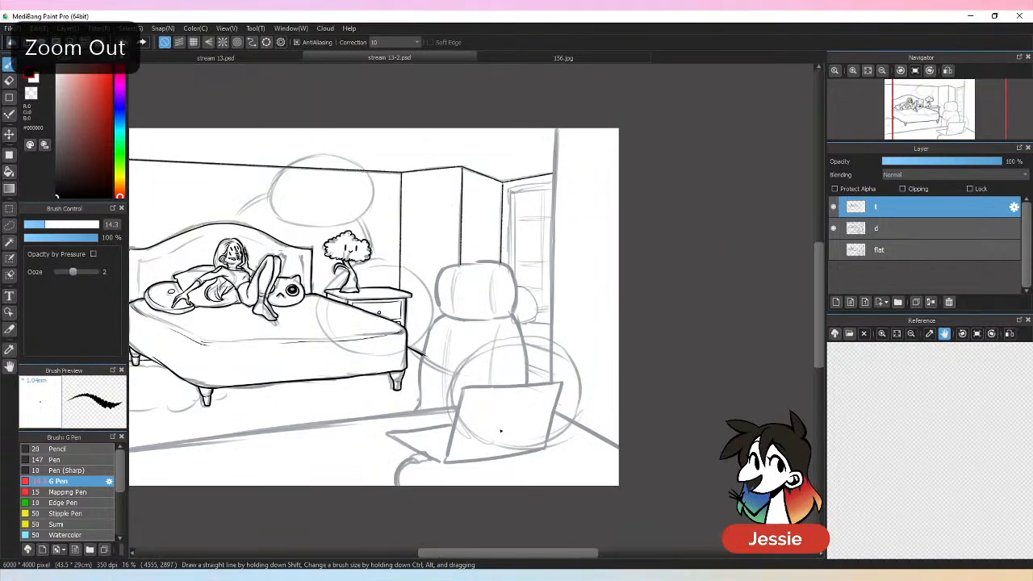
pyautogui.click(834, 230)
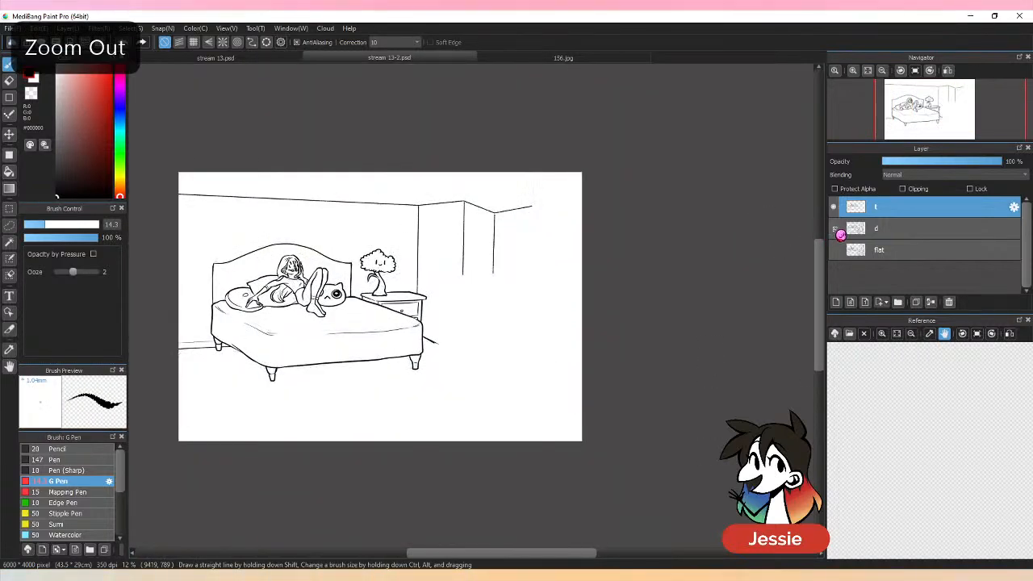
pyautogui.click(834, 230)
# Step: Ink the outer and inner edges of the window frame with straight lines ending at the chair and the tall post
pyautogui.hotkey('ctrl', '+')
pyautogui.hotkey('ctrl', '+')
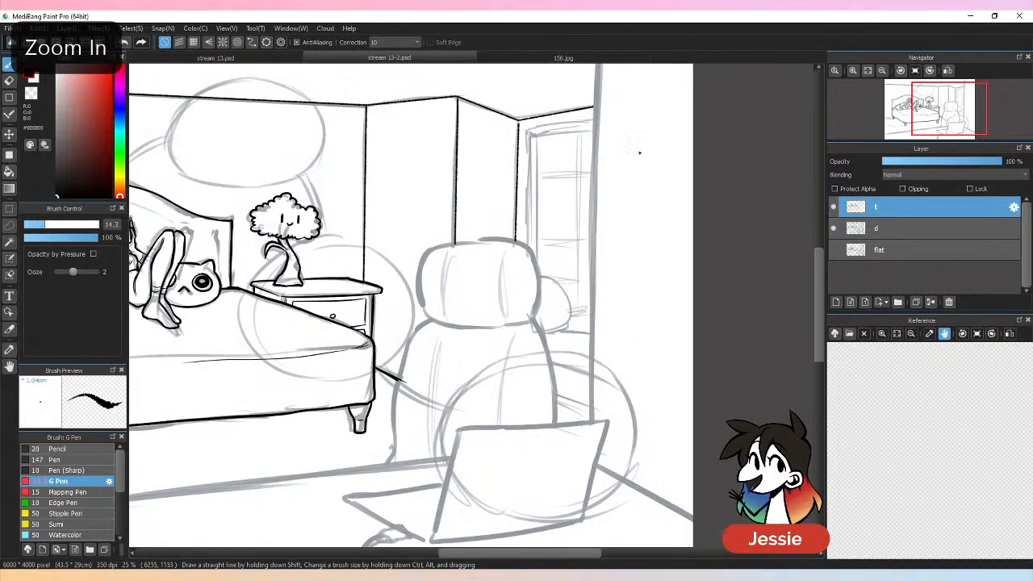
pyautogui.keyDown('shift'); pyautogui.click(599, 121); pyautogui.keyUp('shift')
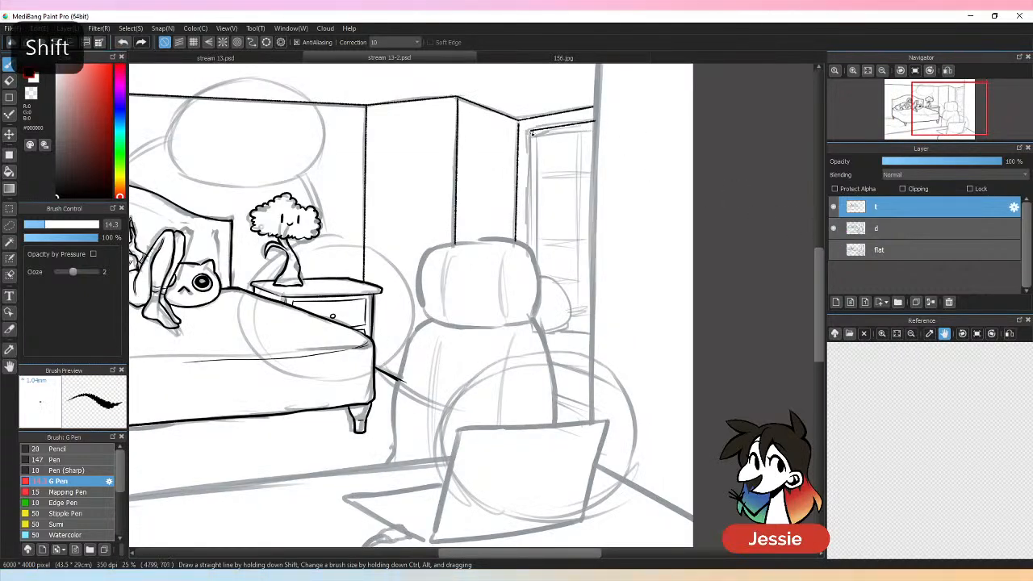
pyautogui.keyDown('shift'); pyautogui.click(528, 248); pyautogui.keyUp('shift')
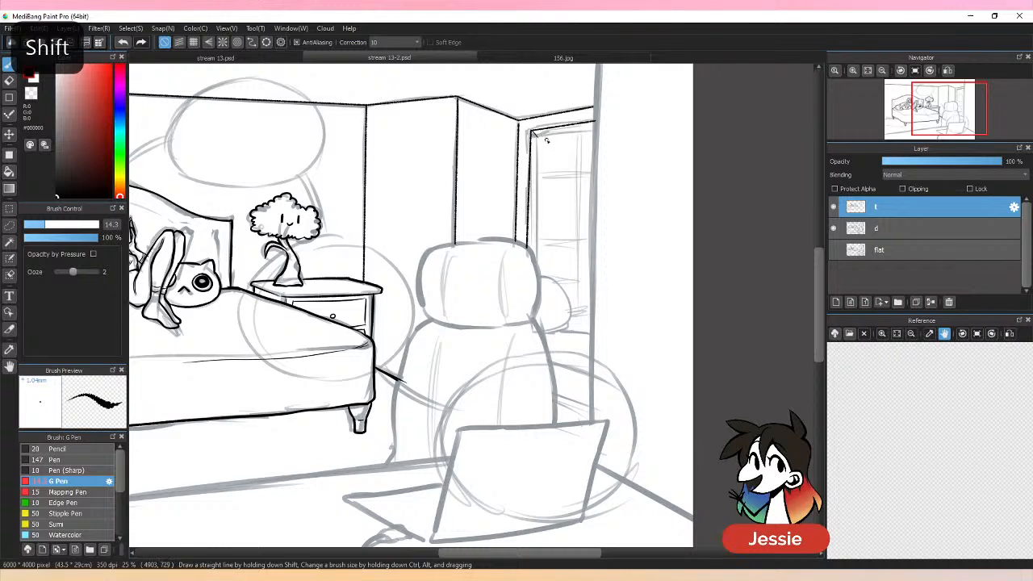
pyautogui.keyDown('shift'); pyautogui.click(595, 130); pyautogui.keyUp('shift')
pyautogui.keyDown('shift'); pyautogui.click(535, 257); pyautogui.keyUp('shift')
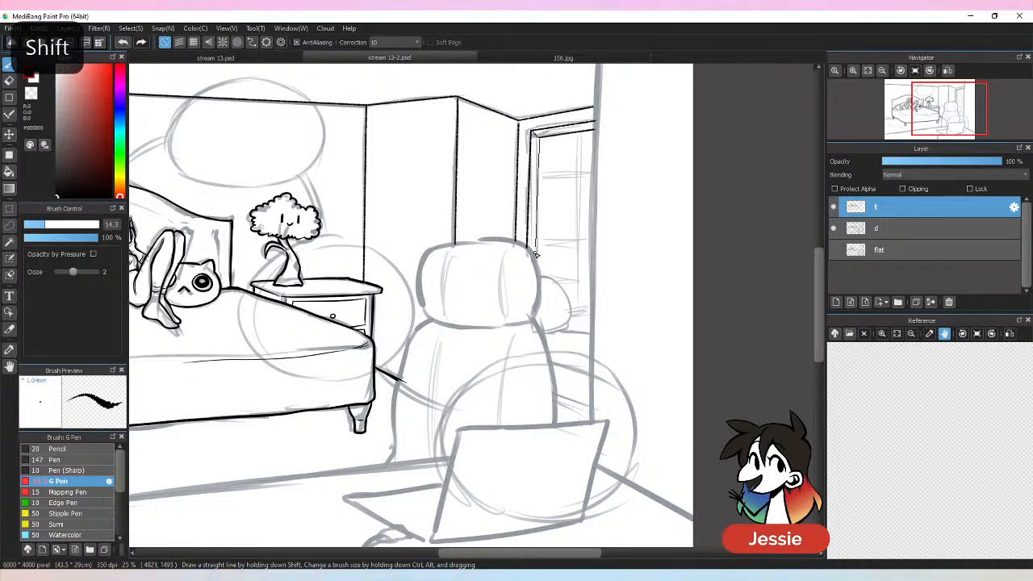
# Step: Ink the window's double vertical bar and the bottom frame lines, erasing the bar's overshoot below the frame
pyautogui.keyDown('shift'); pyautogui.click(577, 136); pyautogui.keyUp('shift')
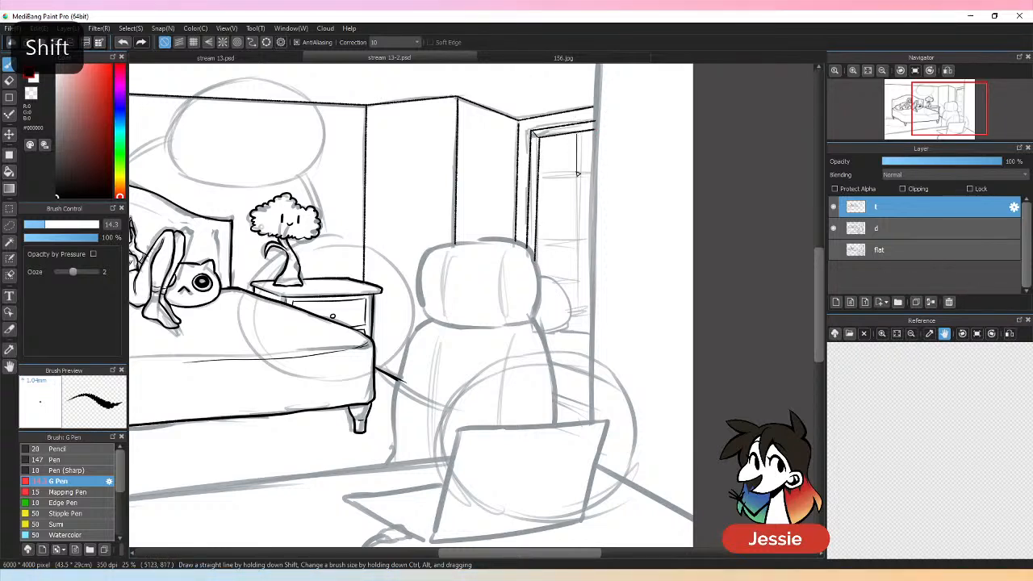
pyautogui.keyDown('shift'); pyautogui.click(576, 318); pyautogui.keyUp('shift')
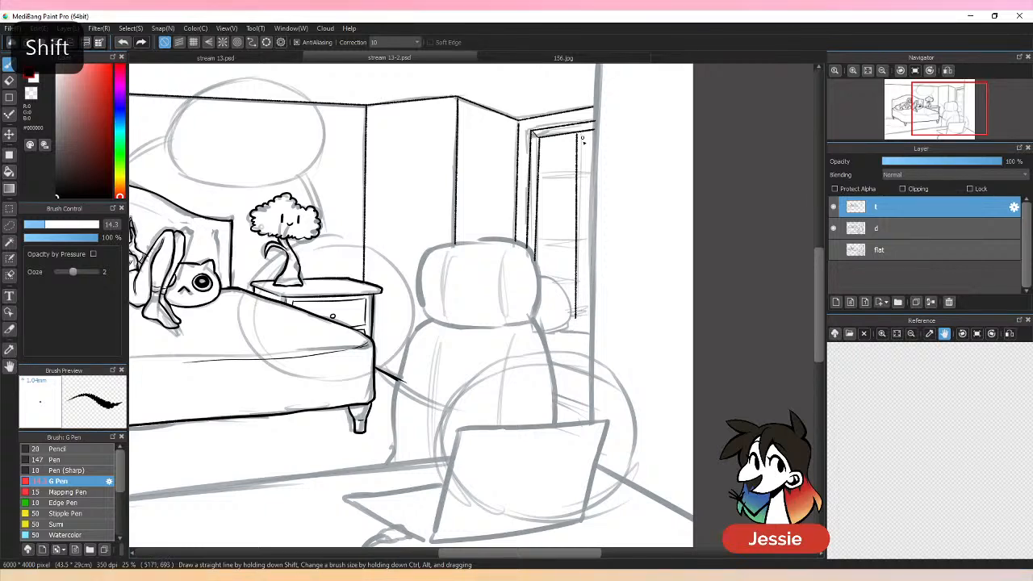
pyautogui.keyDown('shift'); pyautogui.click(580, 315); pyautogui.keyUp('shift')
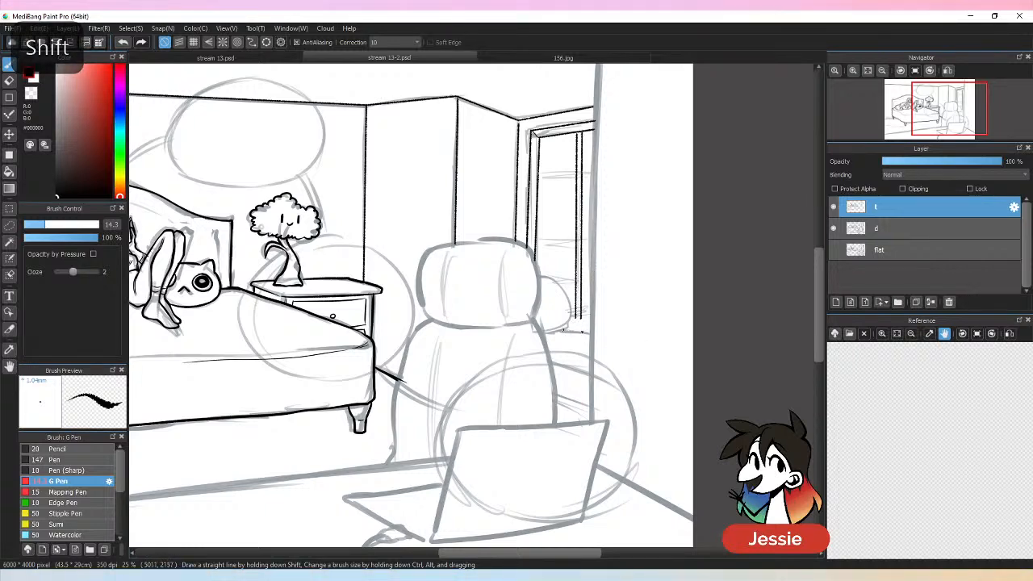
pyautogui.moveTo(562, 330); pyautogui.dragTo(598, 329)
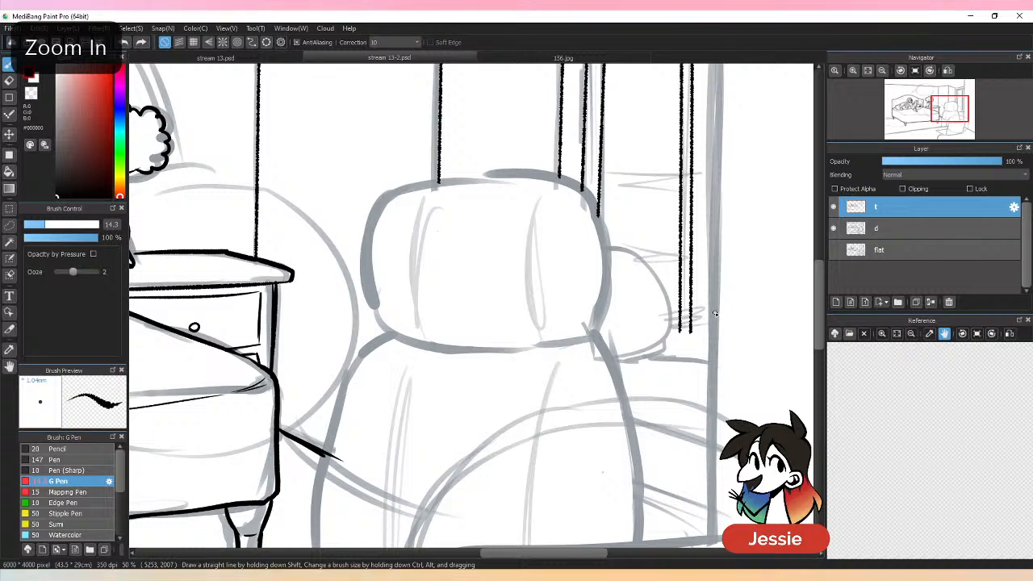
pyautogui.press('e')
pyautogui.moveTo(679, 331)
pyautogui.mouseDown()
pyautogui.moveTo(714, 308)
pyautogui.moveTo(710, 325)
pyautogui.mouseUp()
pyautogui.press('b')
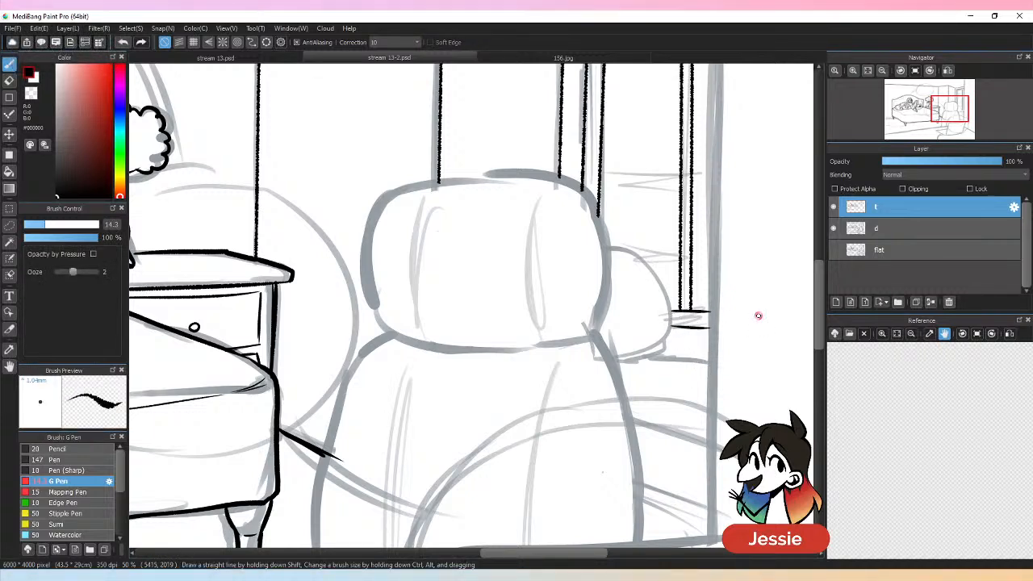
# Step: Ink pairs of horizontal crossbars over the window panes with straight lines running to the tall post
pyautogui.hotkey('ctrl', '-')
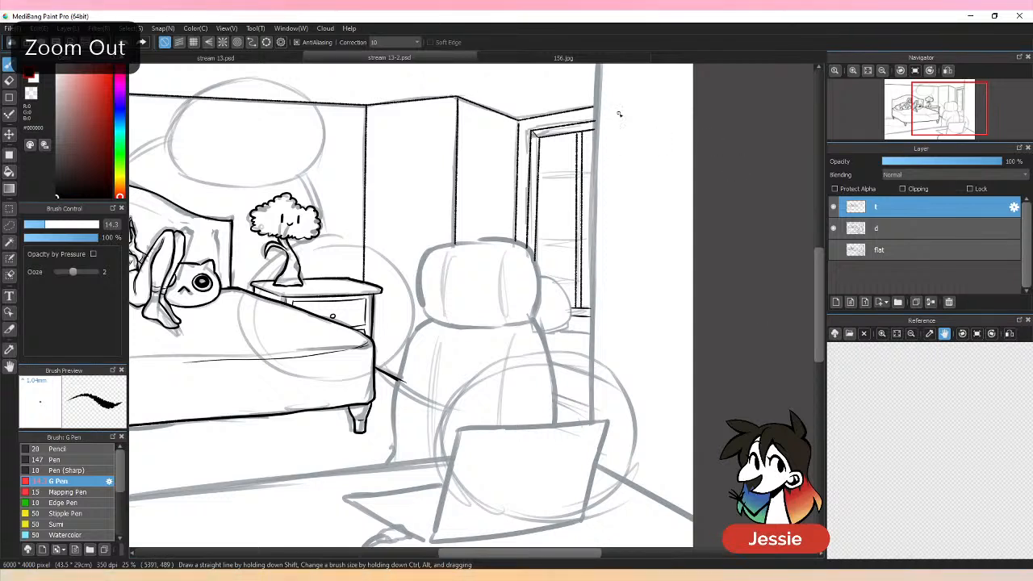
pyautogui.moveTo(539, 173)
pyautogui.mouseDown()
pyautogui.moveTo(595, 172)
pyautogui.moveTo(539, 176)
pyautogui.mouseUp()
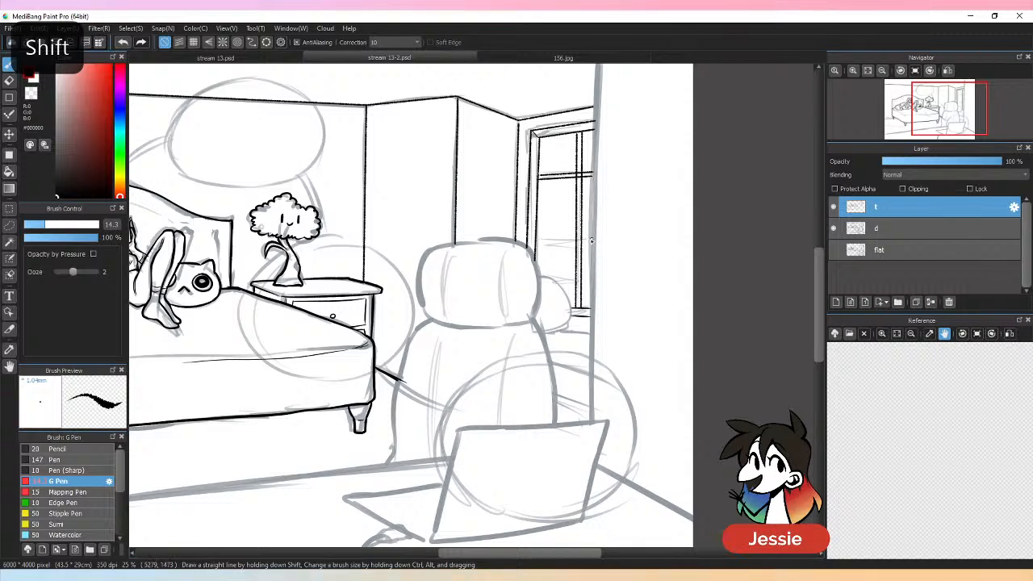
pyautogui.moveTo(591, 235); pyautogui.dragTo(594, 235)
pyautogui.hotkey('ctrl', 'z')
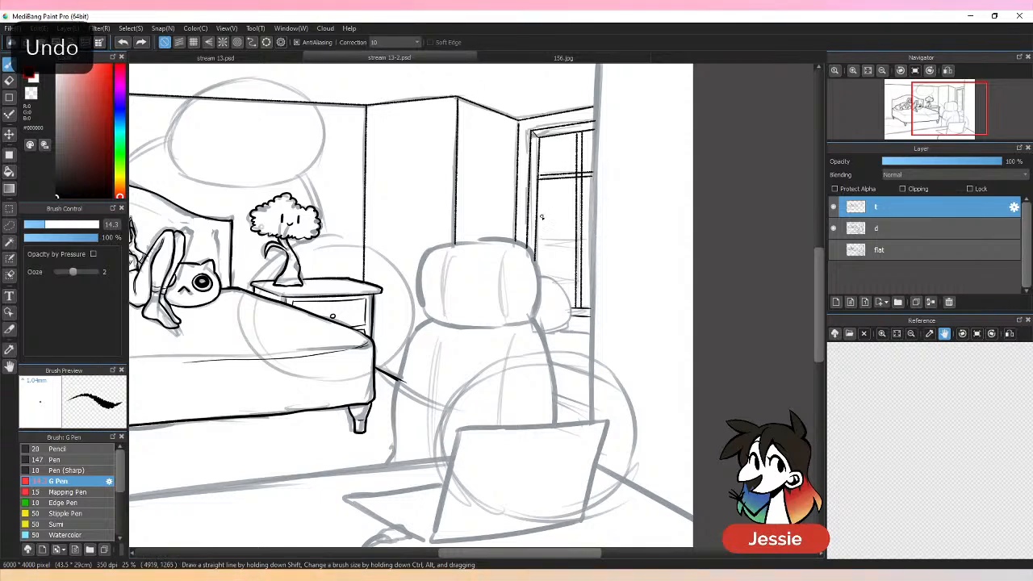
pyautogui.keyDown('shift'); pyautogui.click(591, 226); pyautogui.keyUp('shift')
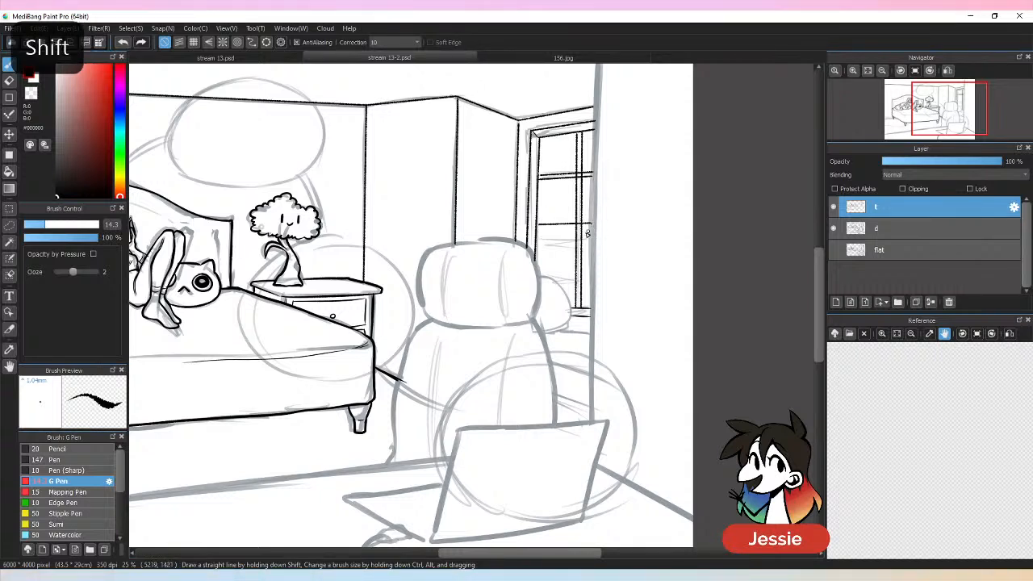
pyautogui.moveTo(538, 230); pyautogui.dragTo(592, 232)
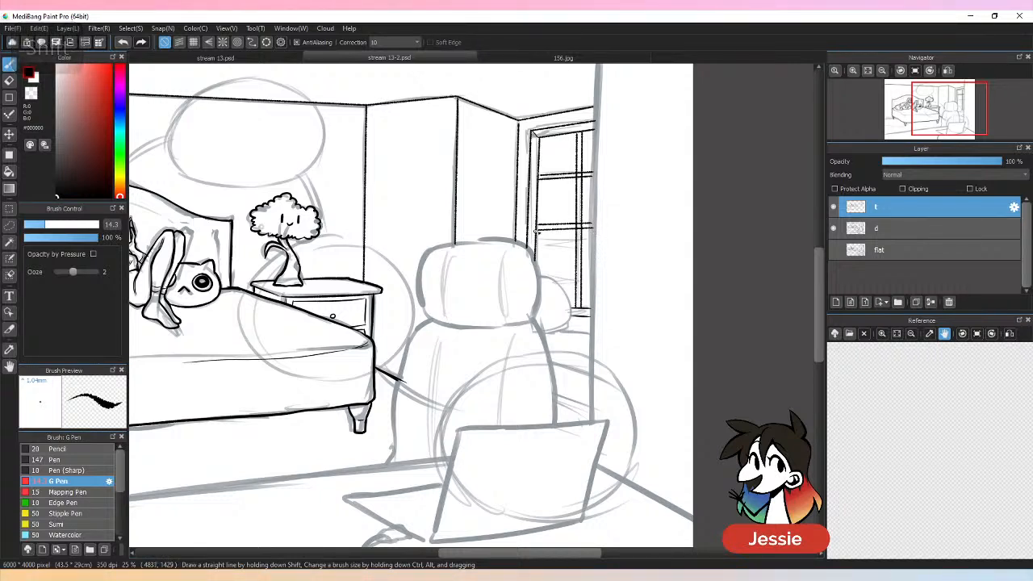
pyautogui.keyDown('shift'); pyautogui.click(596, 273); pyautogui.keyUp('shift')
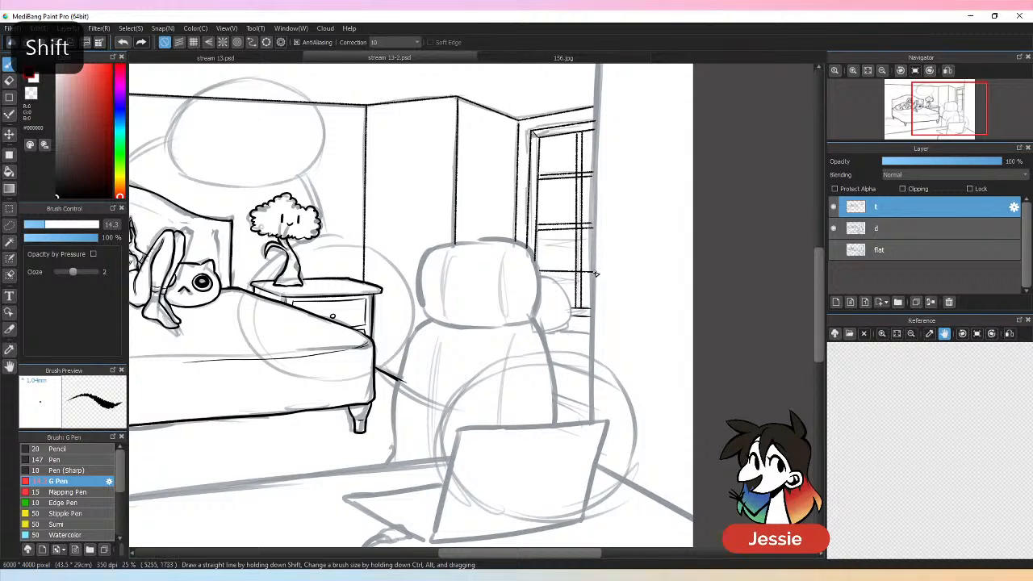
pyautogui.keyDown('shift'); pyautogui.click(595, 277); pyautogui.keyUp('shift')
pyautogui.hotkey('ctrl', '-')
pyautogui.hotkey('ctrl', '-')
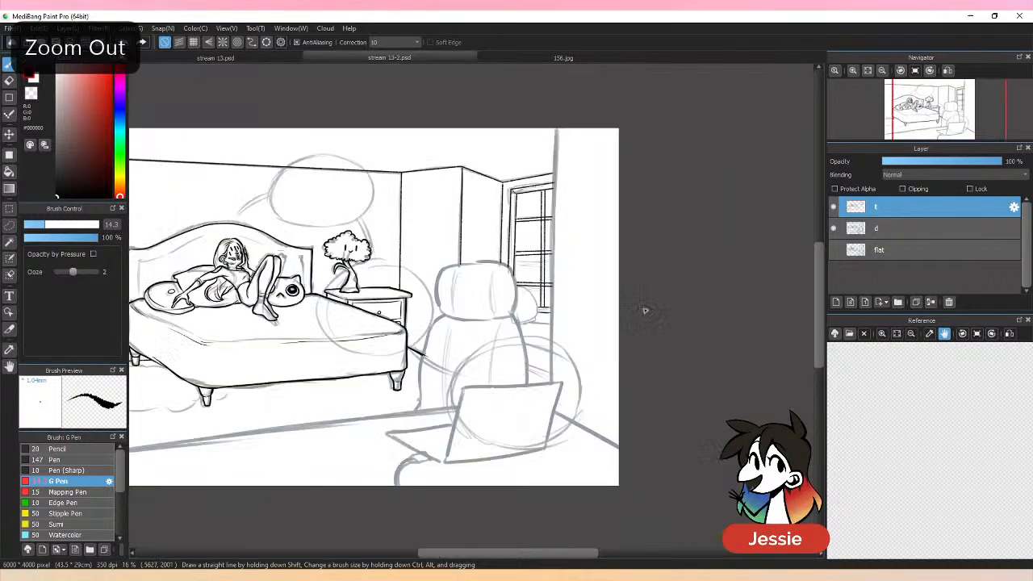
# Step: Erase the crossbar ink inside the window's double vertical bar, and check the linework with sketch layer d hidden
pyautogui.hotkey('ctrl', '+')
pyautogui.hotkey('ctrl', '+')
pyautogui.hotkey('ctrl', '+')
pyautogui.press('e')
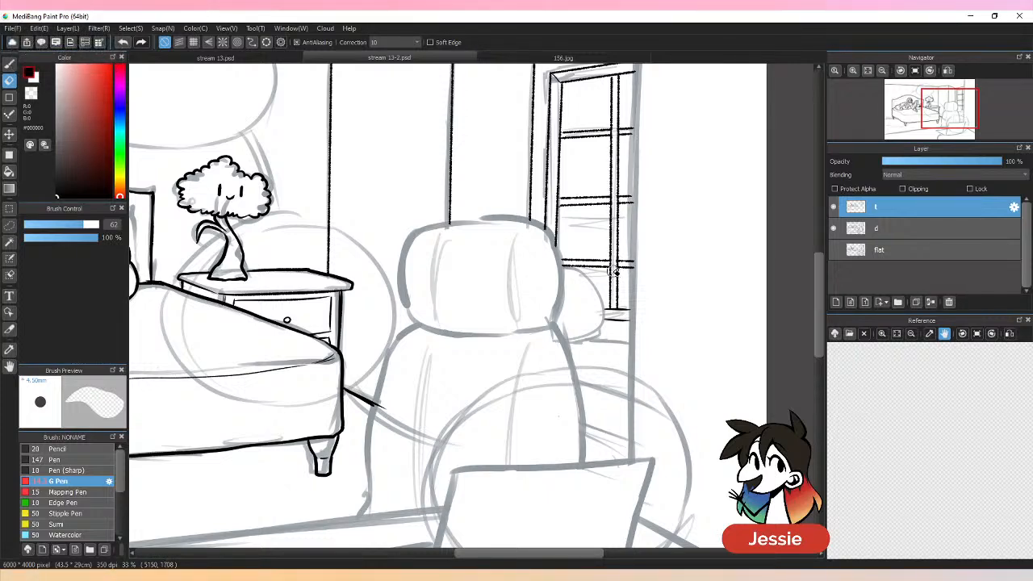
pyautogui.press('b')
pyautogui.hotkey('ctrl', '-')
pyautogui.hotkey('ctrl', '-')
pyautogui.click(836, 230)
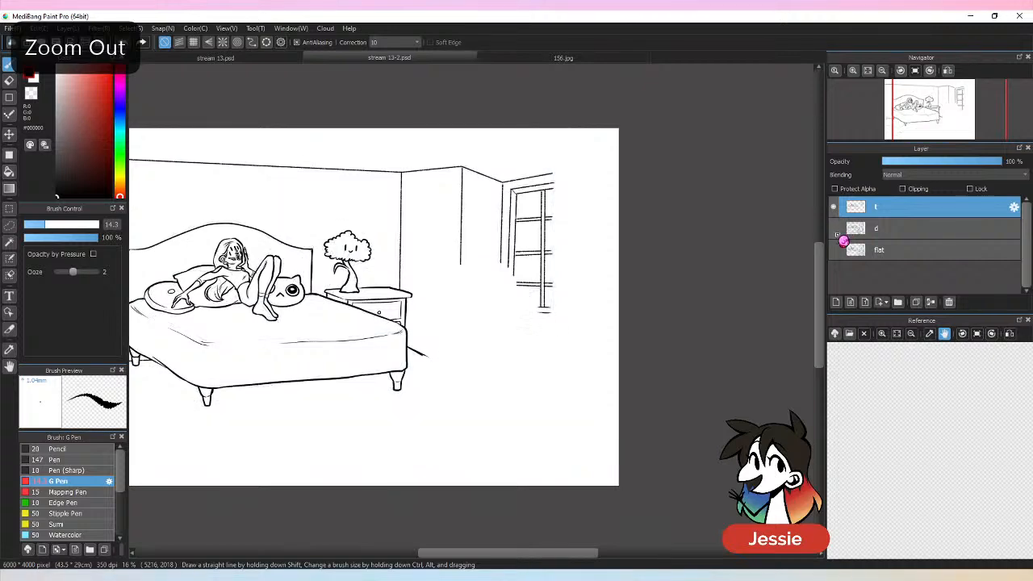
pyautogui.click(835, 229)
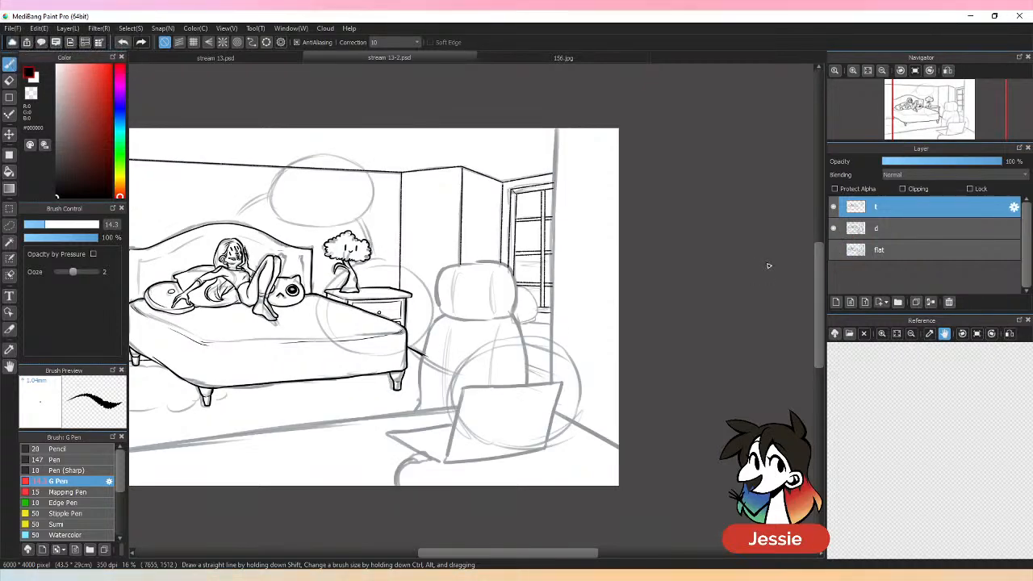
pyautogui.click(837, 230)
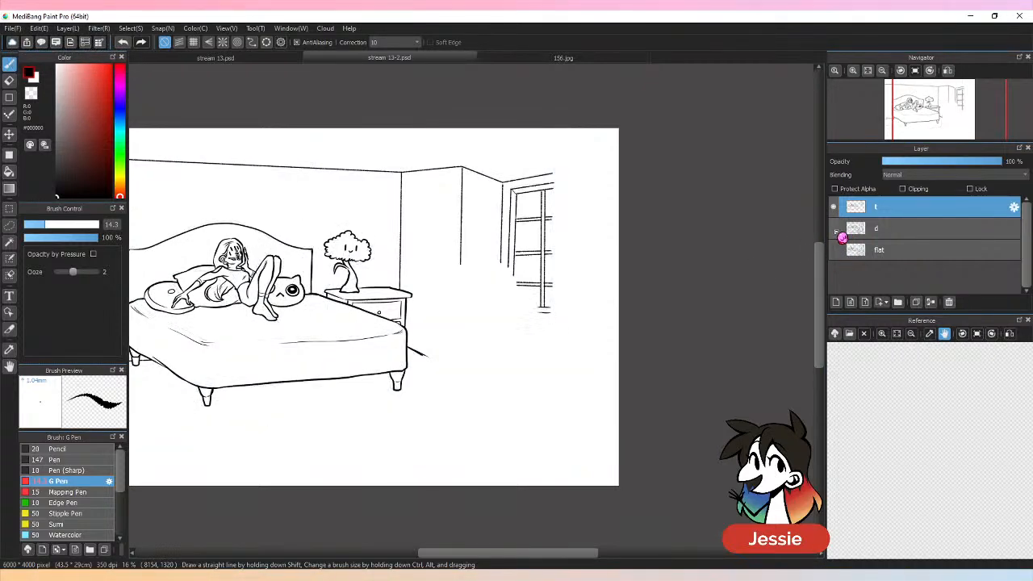
pyautogui.click(836, 230)
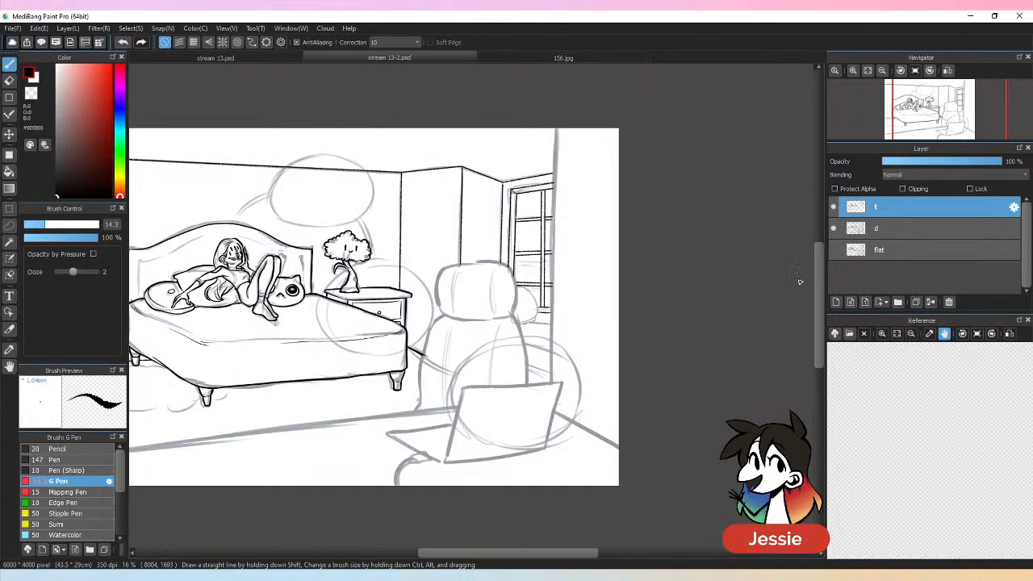
# Step: Ink the tall post as a thick straight line at brush size 21, from the canvas's upper edge down to the laptop
pyautogui.click(58, 226)
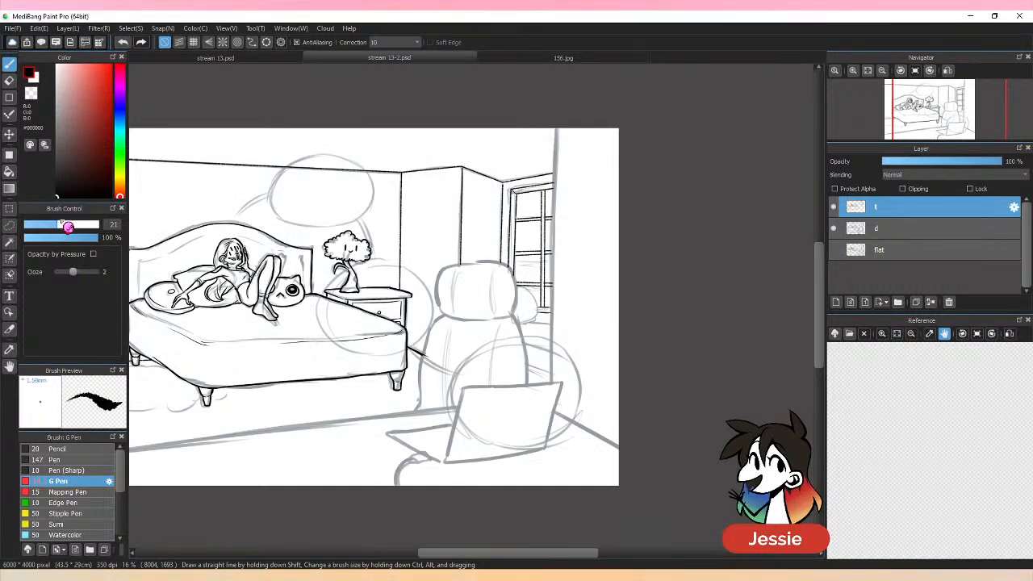
pyautogui.click(554, 127)
pyautogui.keyDown('shift'); pyautogui.click(552, 383); pyautogui.keyUp('shift')
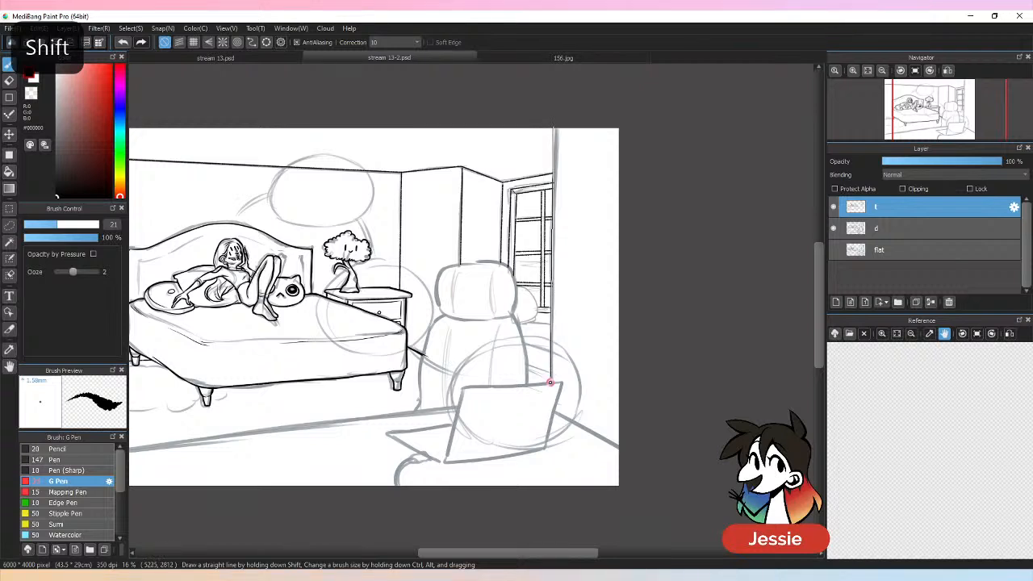
pyautogui.keyDown('shift'); pyautogui.click(554, 128); pyautogui.keyUp('shift')
pyautogui.keyDown('shift'); pyautogui.click(553, 384); pyautogui.keyUp('shift')
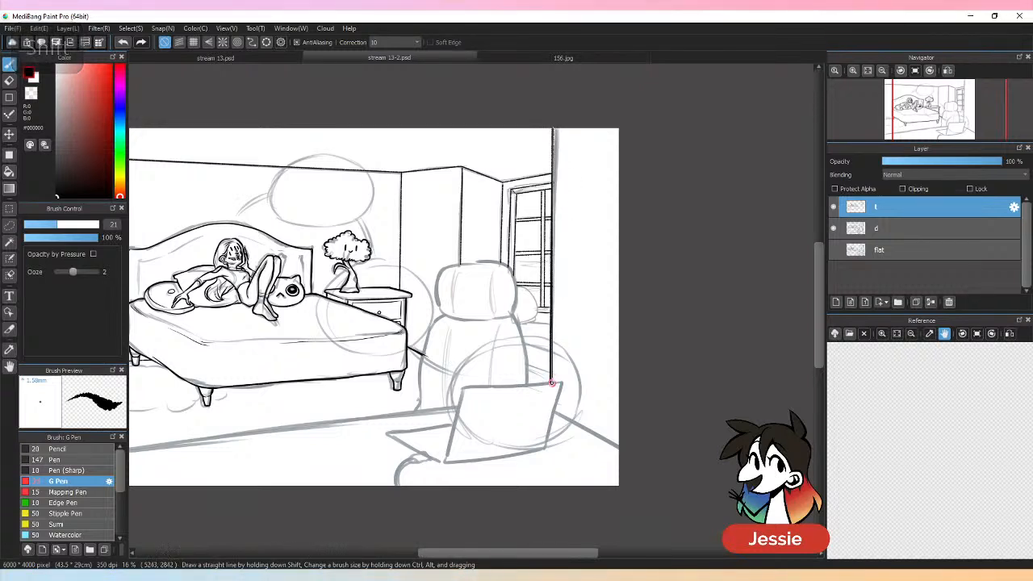
pyautogui.keyDown('shift'); pyautogui.click(554, 128); pyautogui.keyUp('shift')
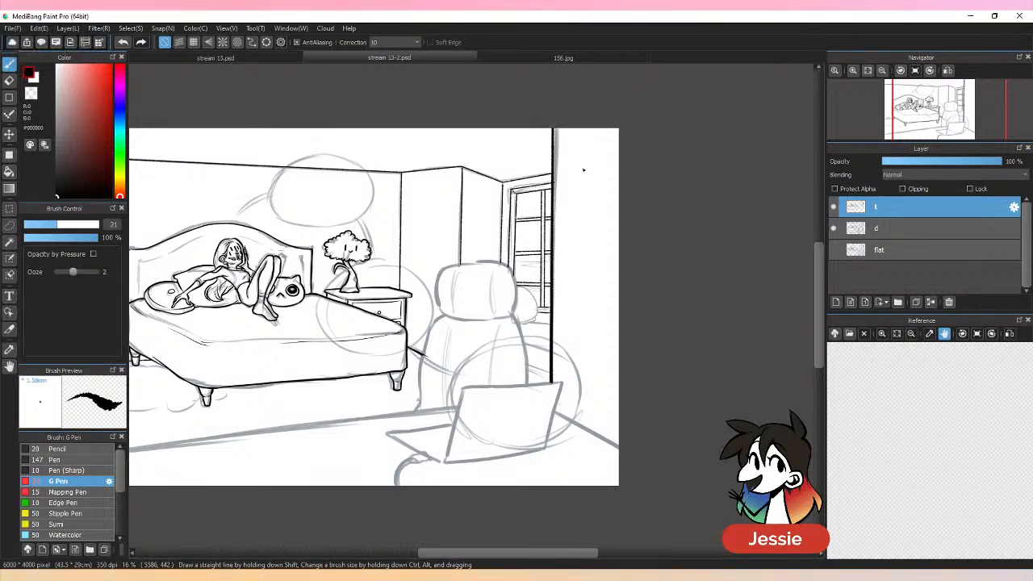
pyautogui.hotkey('ctrl', '+')
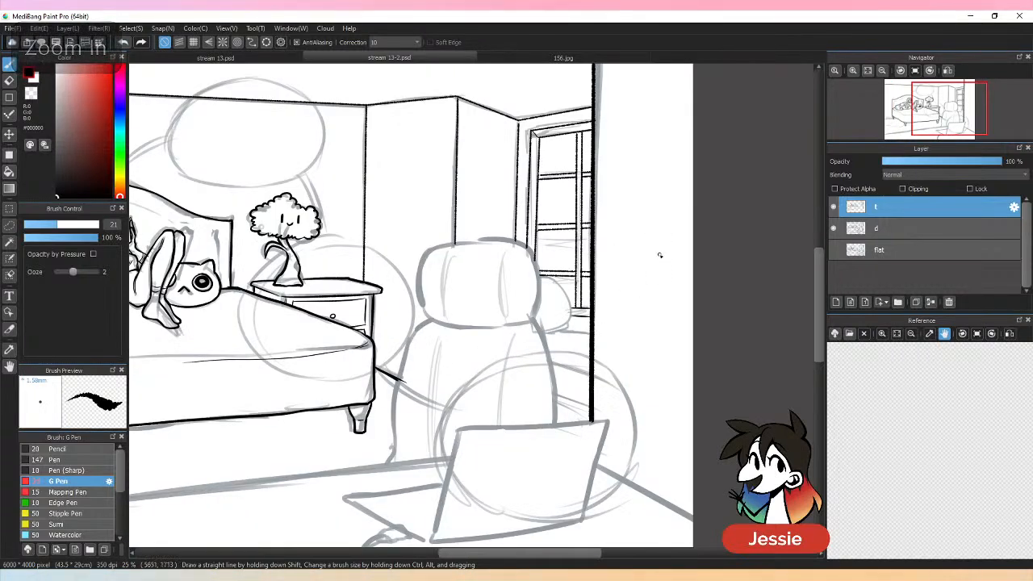
pyautogui.hotkey('ctrl', '-')
pyautogui.hotkey('ctrl', '-')
pyautogui.hotkey('ctrl', '+')
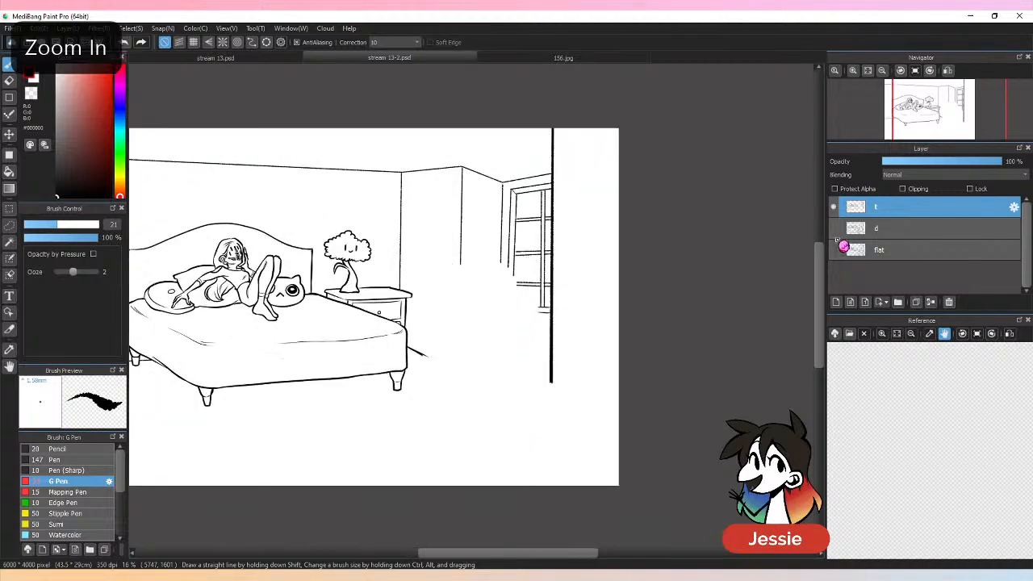
pyautogui.click(834, 229)
# Step: Ink the pillow behind the chair with its crease marks, plus the seat edges running from it and the chair to the post
pyautogui.hotkey('ctrl', '+')
pyautogui.hotkey('ctrl', '+')
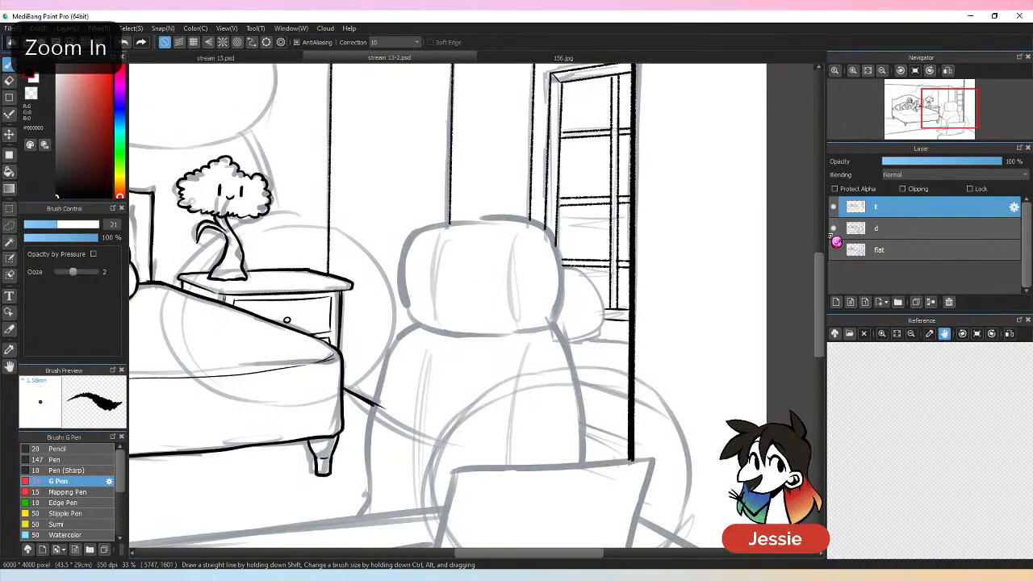
pyautogui.moveTo(587, 278); pyautogui.dragTo(602, 335)
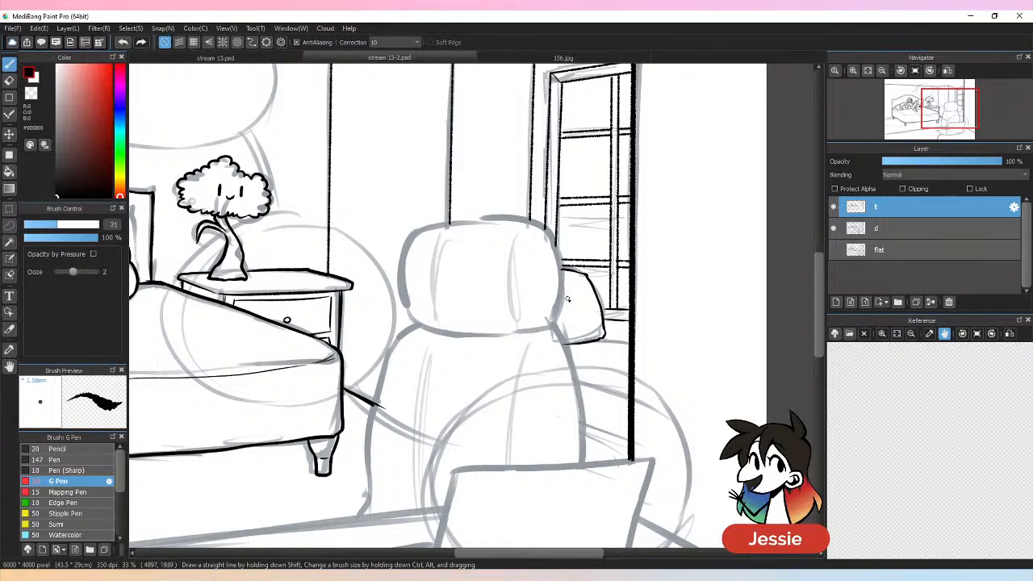
pyautogui.moveTo(568, 300); pyautogui.dragTo(573, 303)
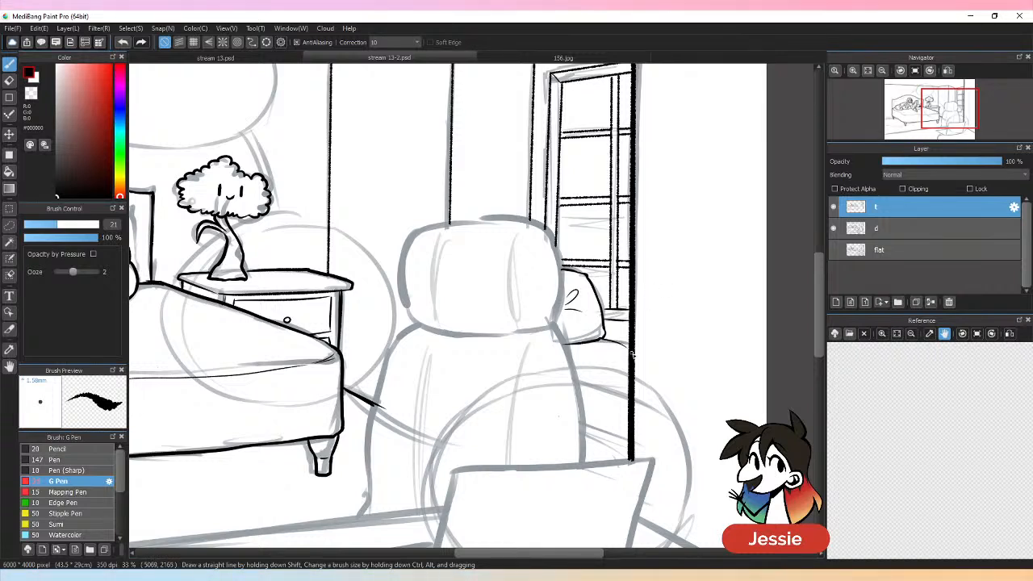
pyautogui.hotkey('ctrl', 'z')
pyautogui.moveTo(606, 335); pyautogui.dragTo(633, 345)
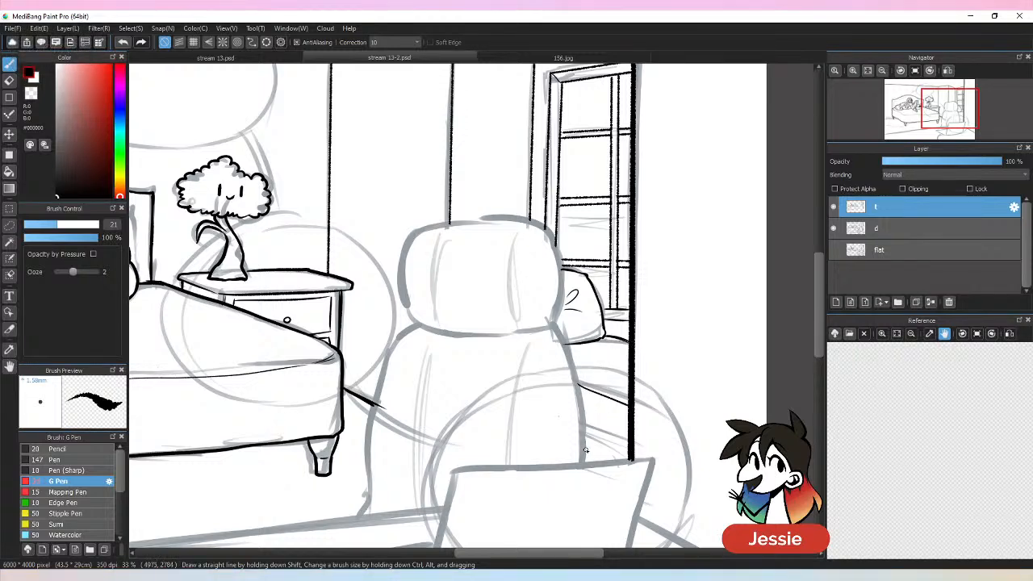
pyautogui.hotkey('ctrl', '-')
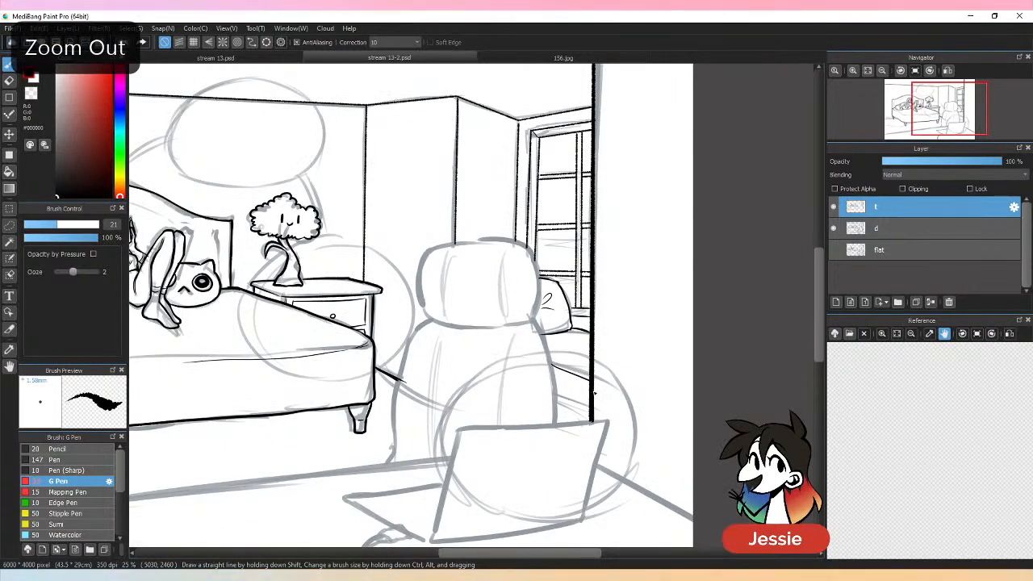
pyautogui.hotkey('ctrl', '-')
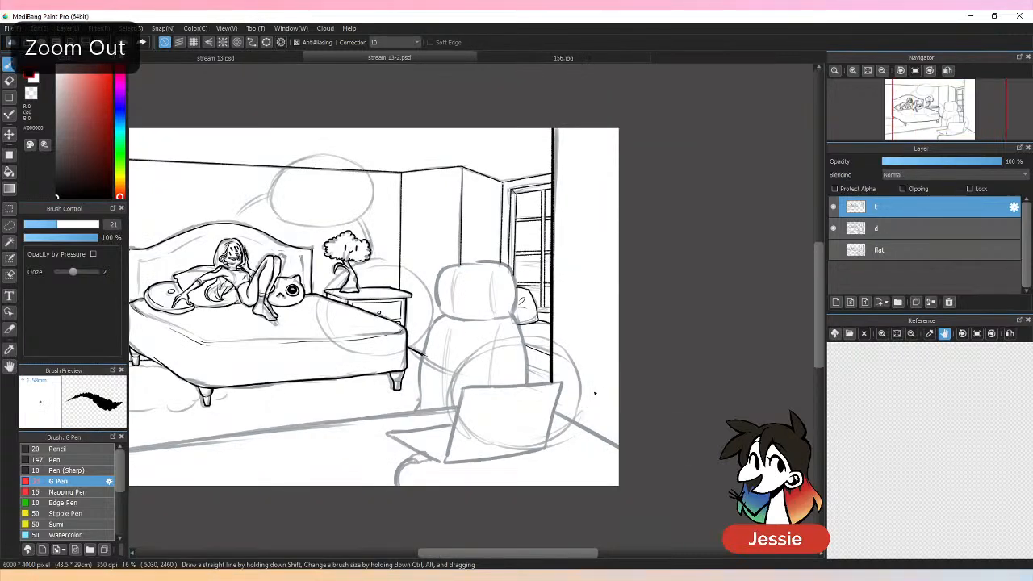
pyautogui.click(834, 229)
pyautogui.click(834, 229)
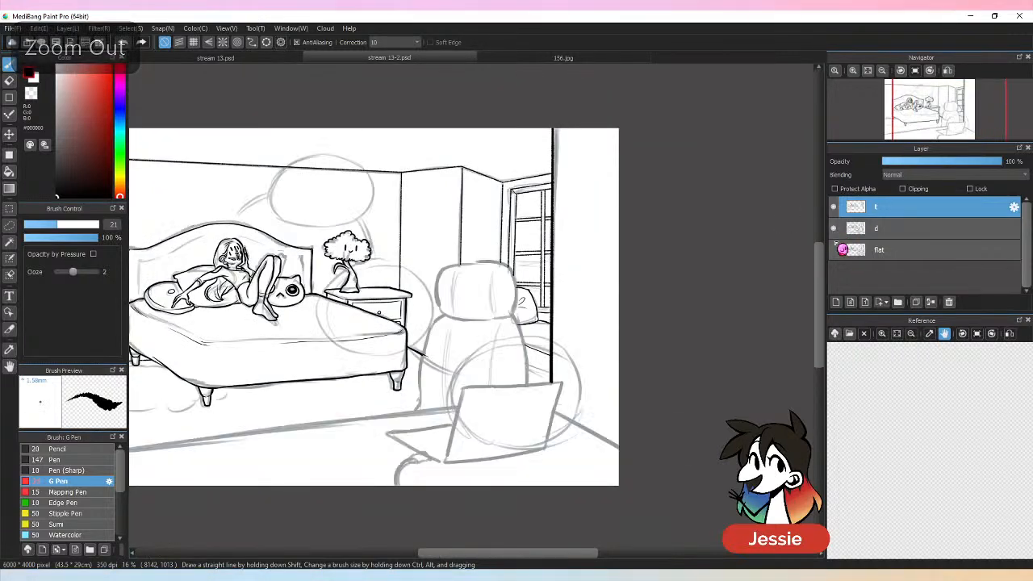
# Step: Ink the rounded outline of the chair's headrest, redoing strokes until the upper, side and lower edges join cleanly
pyautogui.hotkey('ctrl', '+')
pyautogui.hotkey('ctrl', '+')
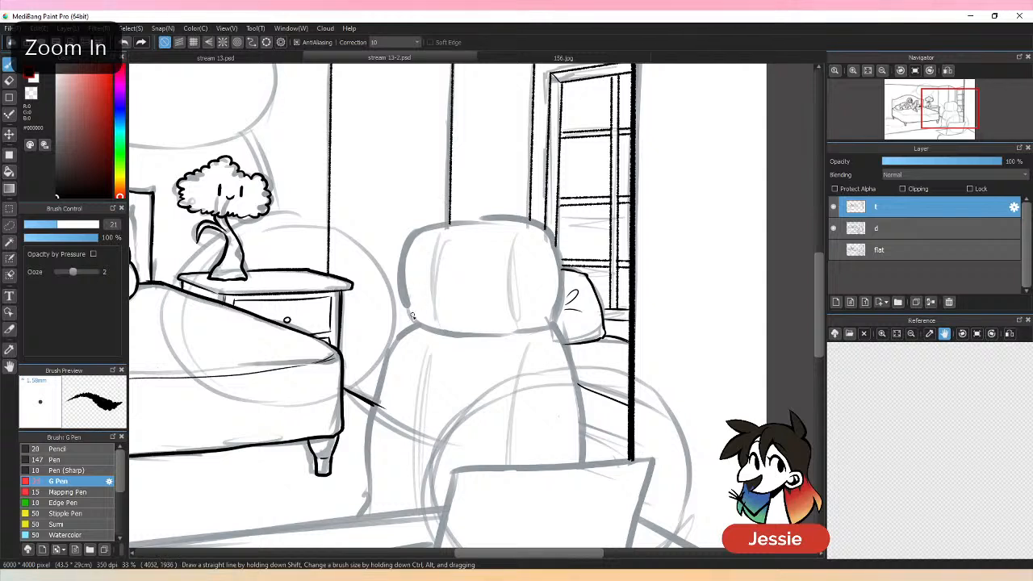
pyautogui.moveTo(412, 315)
pyautogui.mouseDown()
pyautogui.moveTo(403, 292)
pyautogui.moveTo(419, 224)
pyautogui.moveTo(554, 226)
pyautogui.mouseUp()
pyautogui.hotkey('ctrl', 'z')
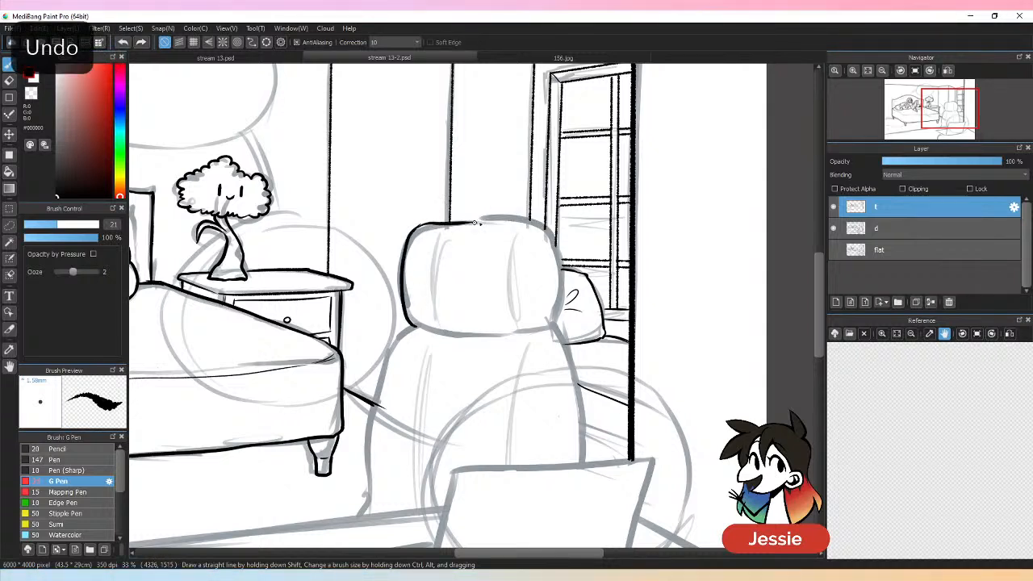
pyautogui.moveTo(477, 223)
pyautogui.mouseDown()
pyautogui.moveTo(544, 229)
pyautogui.moveTo(560, 273)
pyautogui.mouseUp()
pyautogui.hotkey('ctrl', 'z')
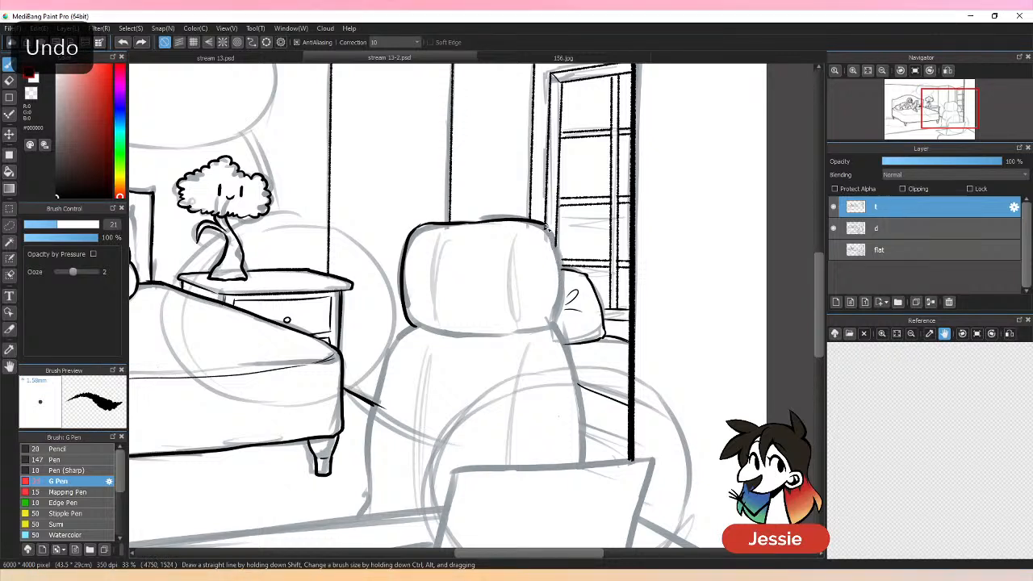
pyautogui.moveTo(546, 226)
pyautogui.mouseDown()
pyautogui.moveTo(559, 268)
pyautogui.moveTo(553, 320)
pyautogui.mouseUp()
pyautogui.moveTo(414, 326)
pyautogui.mouseDown()
pyautogui.moveTo(518, 341)
pyautogui.moveTo(490, 342)
pyautogui.moveTo(557, 321)
pyautogui.mouseUp()
pyautogui.hotkey('ctrl', 'z')
pyautogui.hotkey('ctrl', 'z')
pyautogui.moveTo(476, 337); pyautogui.dragTo(553, 324)
pyautogui.hotkey('ctrl', 'z')
pyautogui.moveTo(488, 338); pyautogui.dragTo(553, 323)
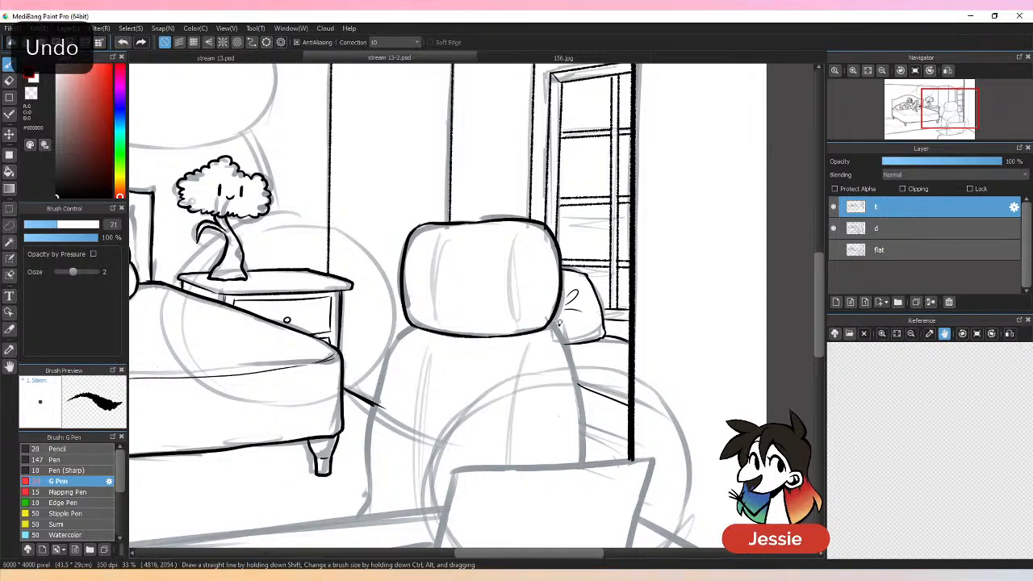
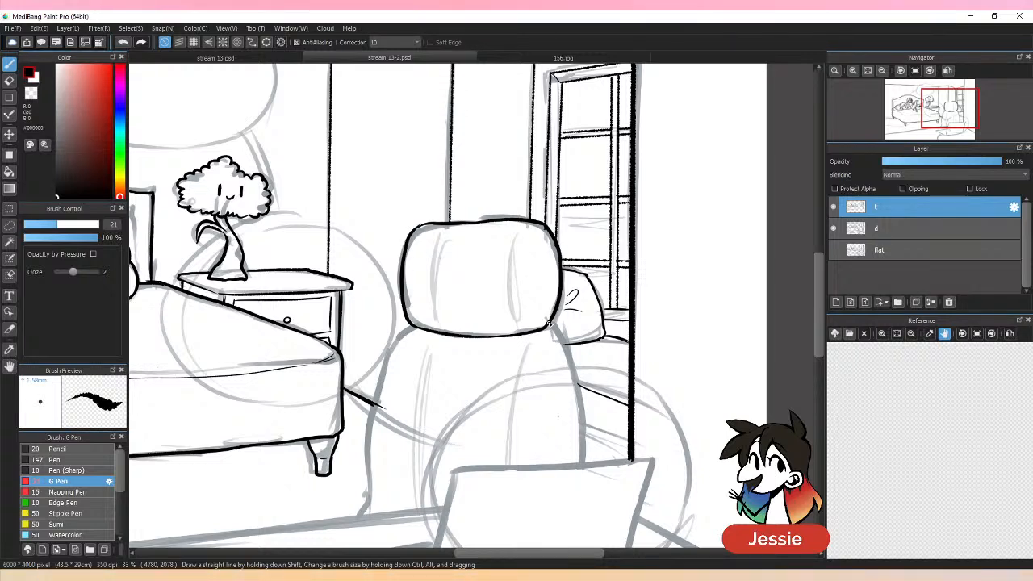
# Step: Ink both sides of the chair's backrest down to the laptop and desk, and erase the floor edge's overshoot inside the chair
pyautogui.moveTo(551, 322)
pyautogui.mouseDown()
pyautogui.moveTo(579, 397)
pyautogui.moveTo(583, 461)
pyautogui.mouseUp()
pyautogui.scroll(1, 482, 397)
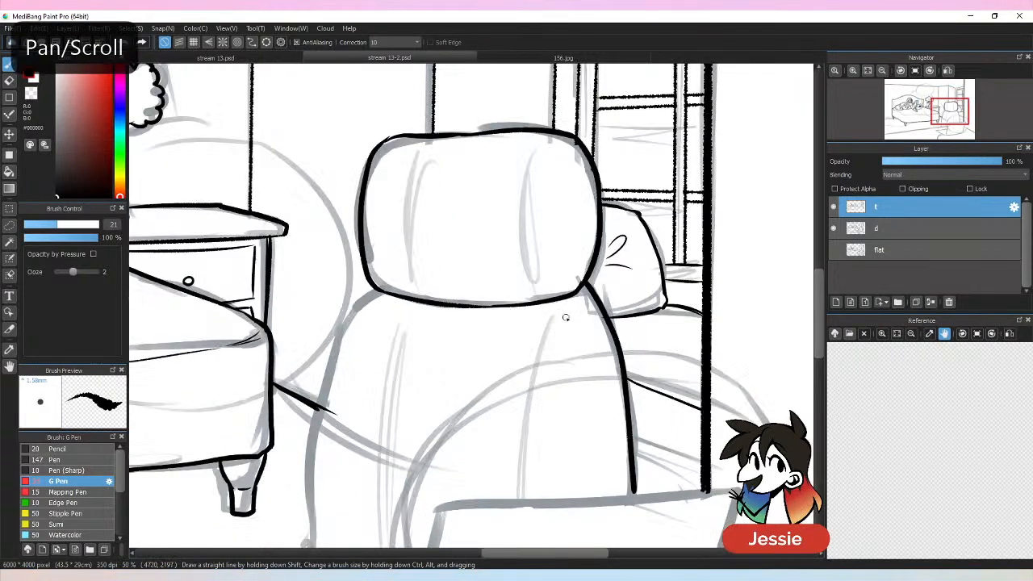
pyautogui.hotkey('ctrl', '-')
pyautogui.moveTo(550, 337); pyautogui.dragTo(659, 279)
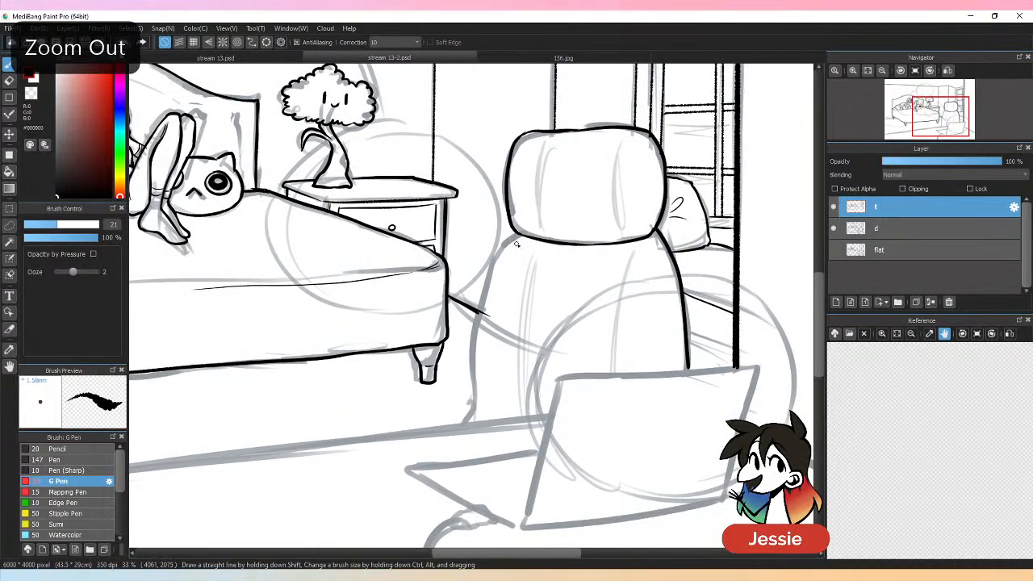
pyautogui.moveTo(519, 236)
pyautogui.mouseDown()
pyautogui.moveTo(488, 281)
pyautogui.moveTo(479, 425)
pyautogui.mouseUp()
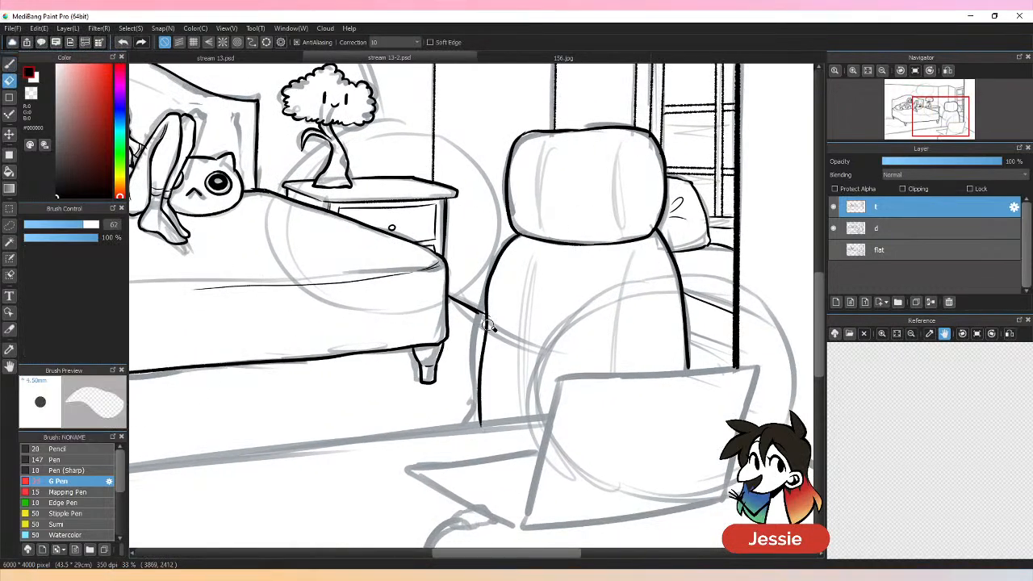
pyautogui.press('e')
pyautogui.press('p')
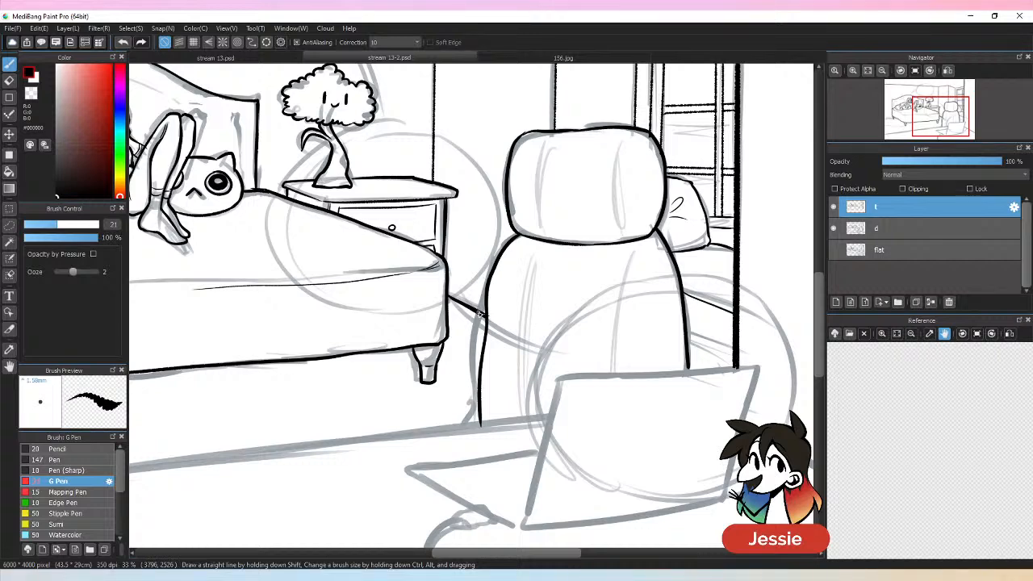
pyautogui.hotkey('ctrl', '-')
pyautogui.hotkey('ctrl', '-')
pyautogui.hotkey('ctrl', '-')
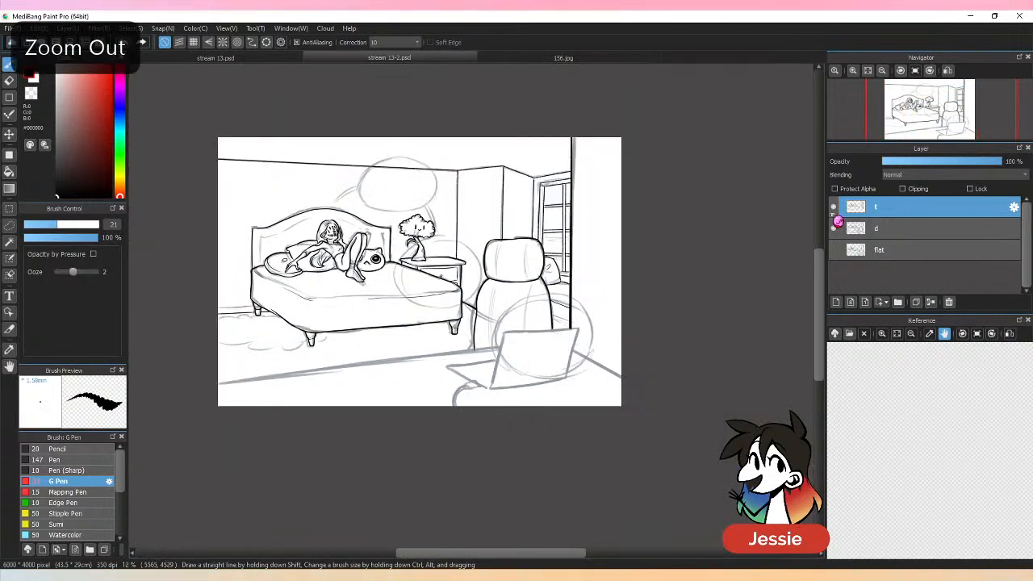
pyautogui.click(836, 230)
pyautogui.click(836, 230)
pyautogui.hotkey('ctrl', '+')
pyautogui.hotkey('ctrl', '+')
pyautogui.hotkey('ctrl', '+')
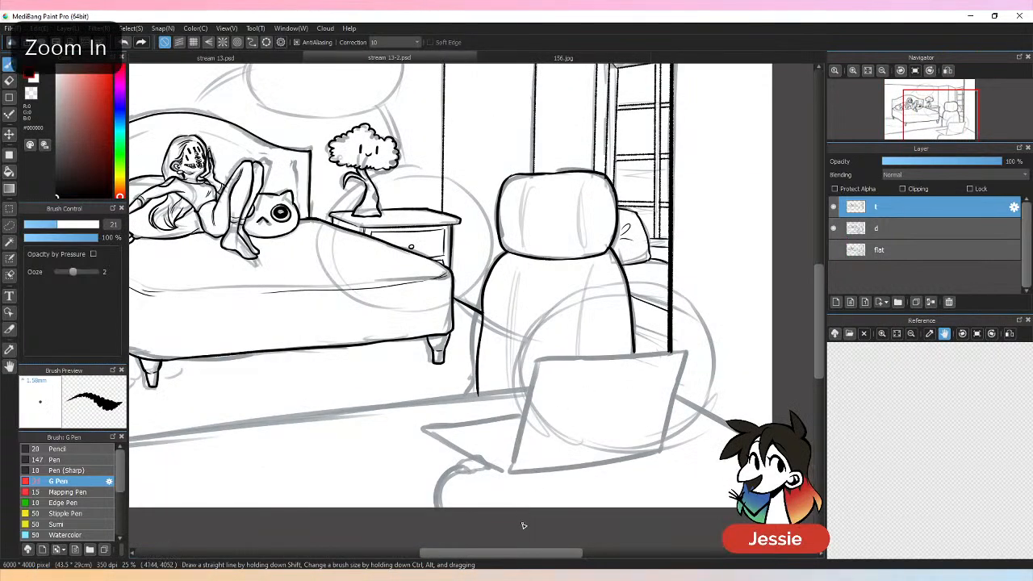
pyautogui.hotkey('ctrl', '-')
pyautogui.hotkey('ctrl', '-')
pyautogui.moveTo(464, 473); pyautogui.dragTo(631, 459)
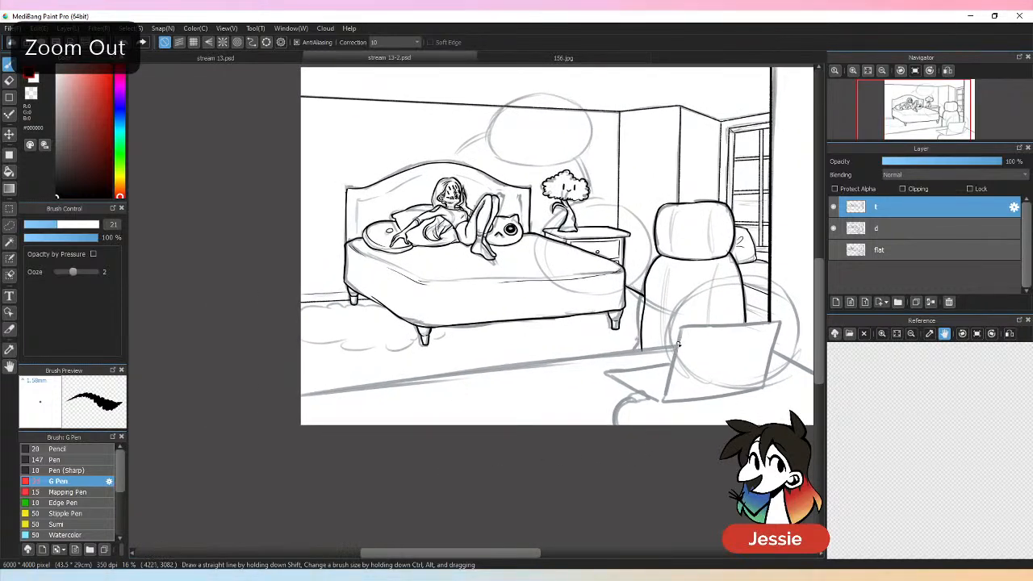
pyautogui.click(679, 344)
pyautogui.keyDown('shift'); pyautogui.click(298, 395); pyautogui.keyUp('shift')
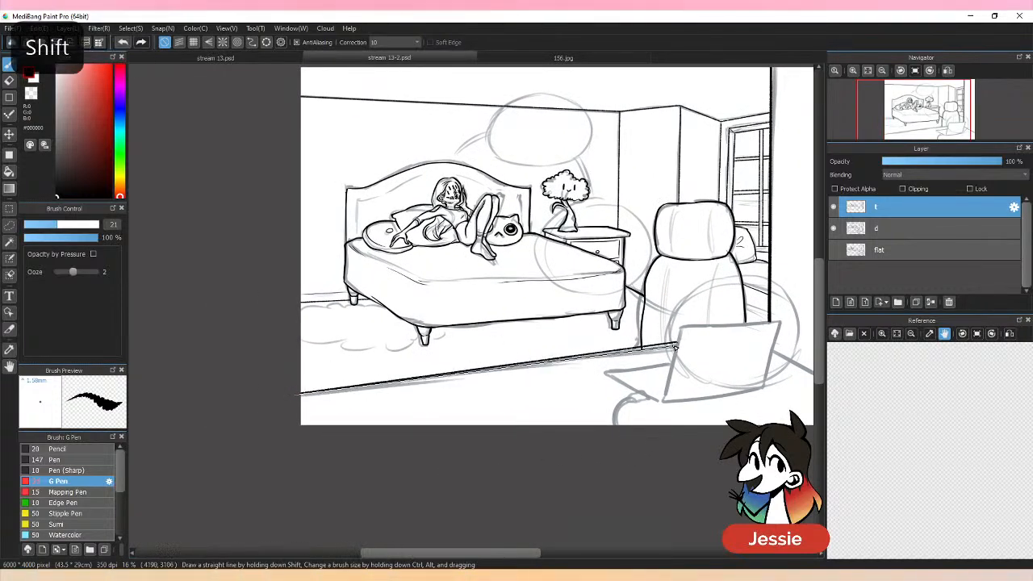
pyautogui.keyDown('shift'); pyautogui.click(677, 345); pyautogui.keyUp('shift')
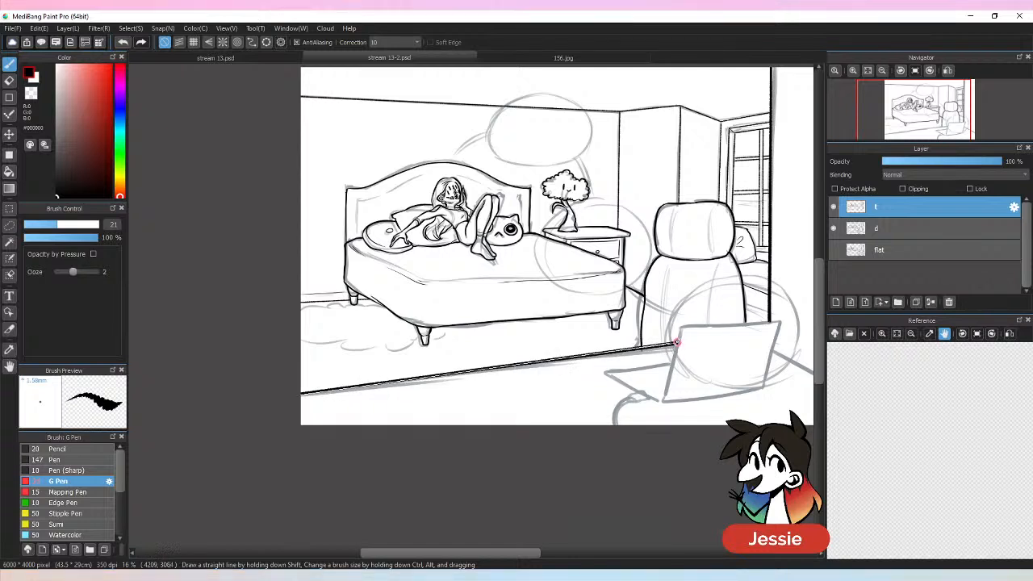
pyautogui.hotkey('ctrl', 'z')
pyautogui.hotkey('ctrl', 'z')
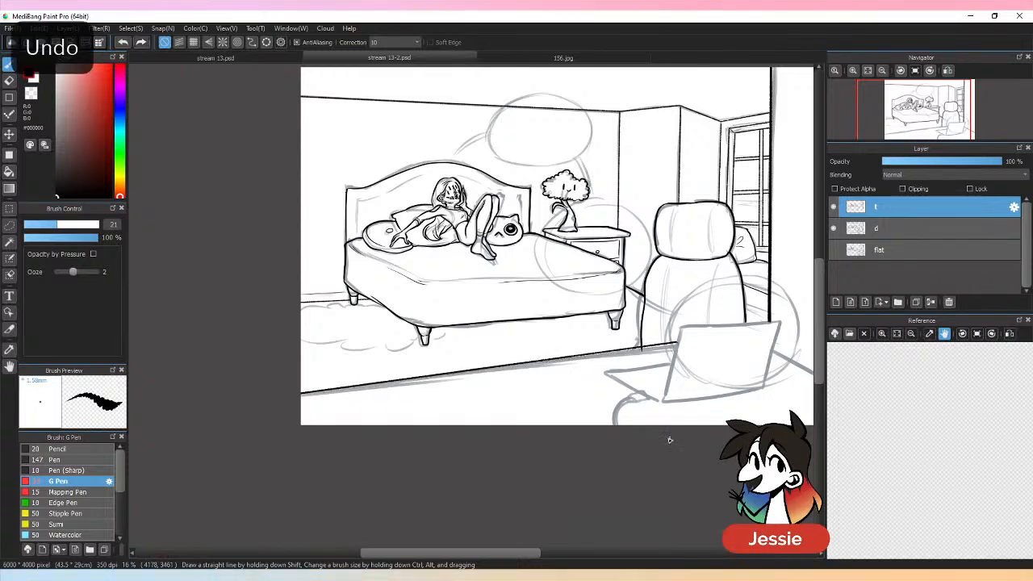
pyautogui.hotkey('ctrl', 'z')
# Step: Ink the desk's far edge as a thick straight line from the laptop to the canvas's left edge, at brush size 28 and Ooze 0
pyautogui.moveTo(73, 271); pyautogui.dragTo(59, 272)
pyautogui.click(83, 223)
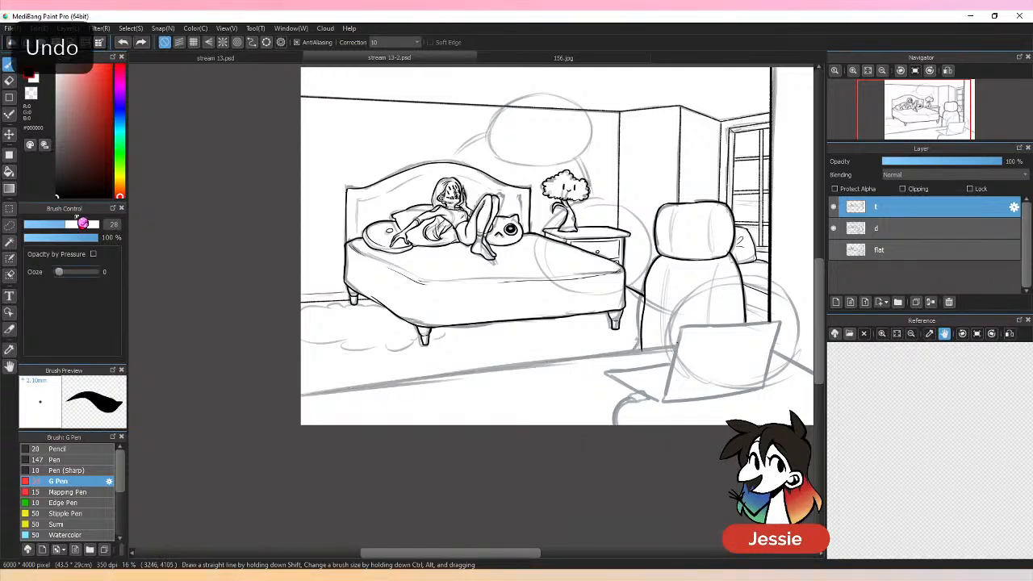
pyautogui.click(675, 350)
pyautogui.keyDown('shift'); pyautogui.click(305, 394); pyautogui.keyUp('shift')
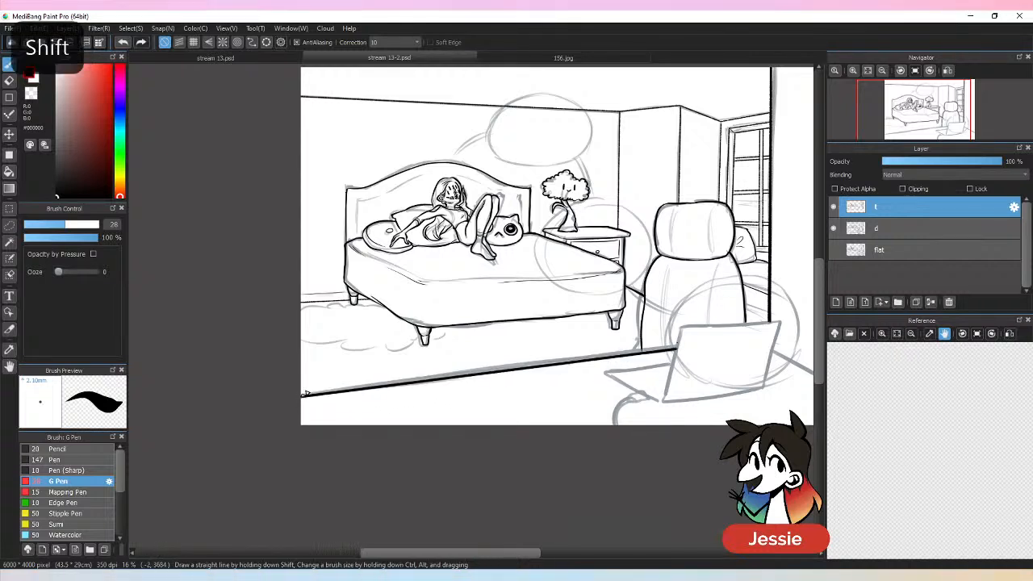
pyautogui.keyDown('shift'); pyautogui.click(678, 347); pyautogui.keyUp('shift')
pyautogui.hotkey('ctrl', 'z')
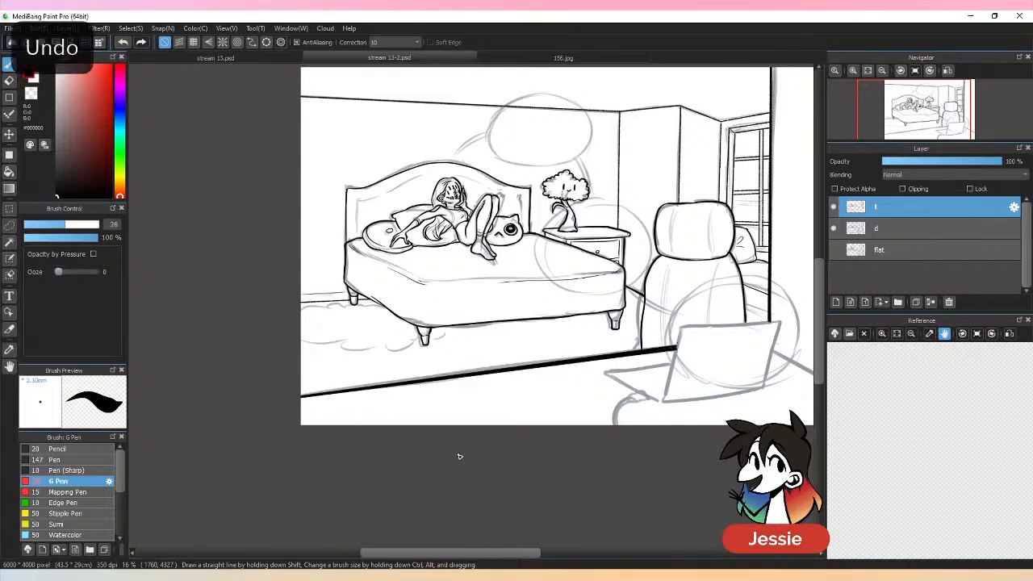
pyautogui.hotkey('ctrl', 'z')
pyautogui.keyDown('shift'); pyautogui.click(301, 394); pyautogui.keyUp('shift')
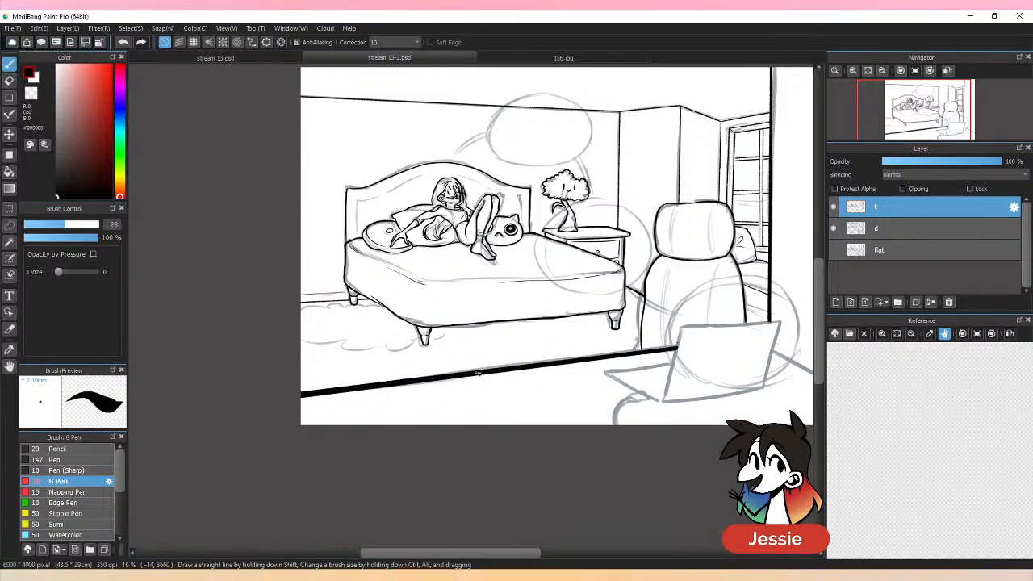
# Step: Thicken the left outlines of the chair's backrest and headrest with heavier strokes
pyautogui.hotkey('ctrl', '+')
pyautogui.hotkey('ctrl', '+')
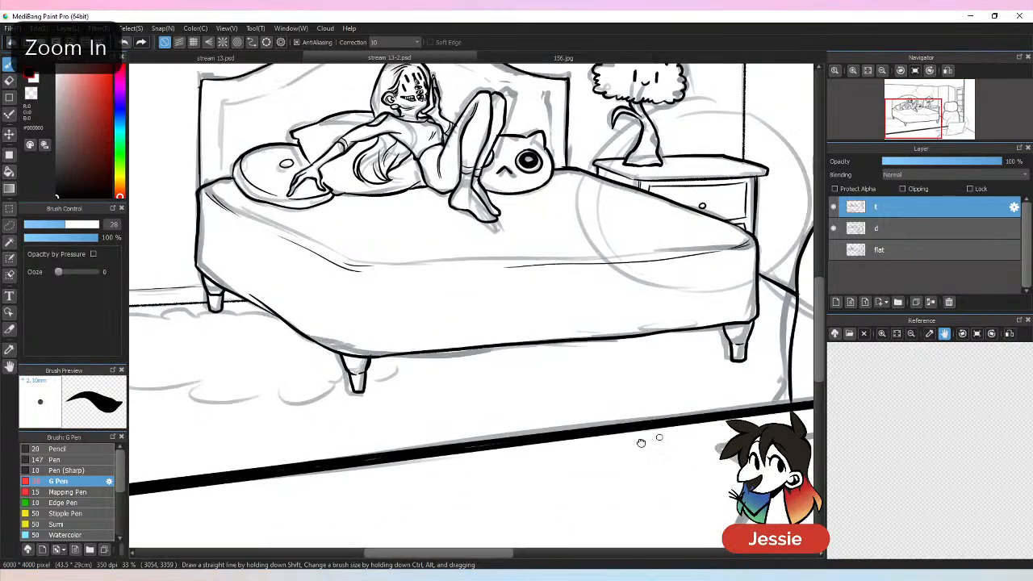
pyautogui.moveTo(641, 443); pyautogui.dragTo(259, 387)
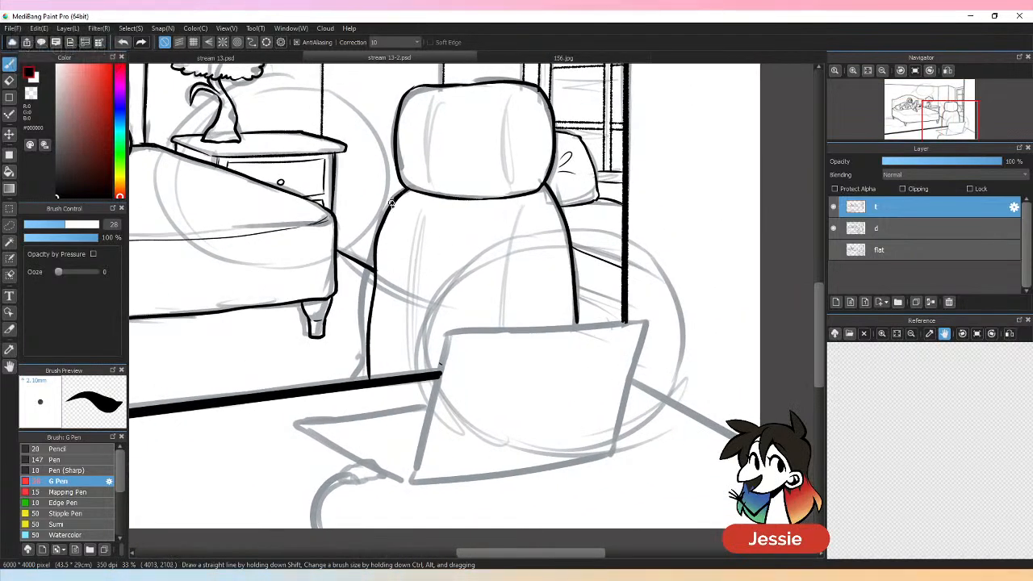
pyautogui.moveTo(390, 204)
pyautogui.mouseDown()
pyautogui.moveTo(375, 259)
pyautogui.moveTo(368, 386)
pyautogui.mouseUp()
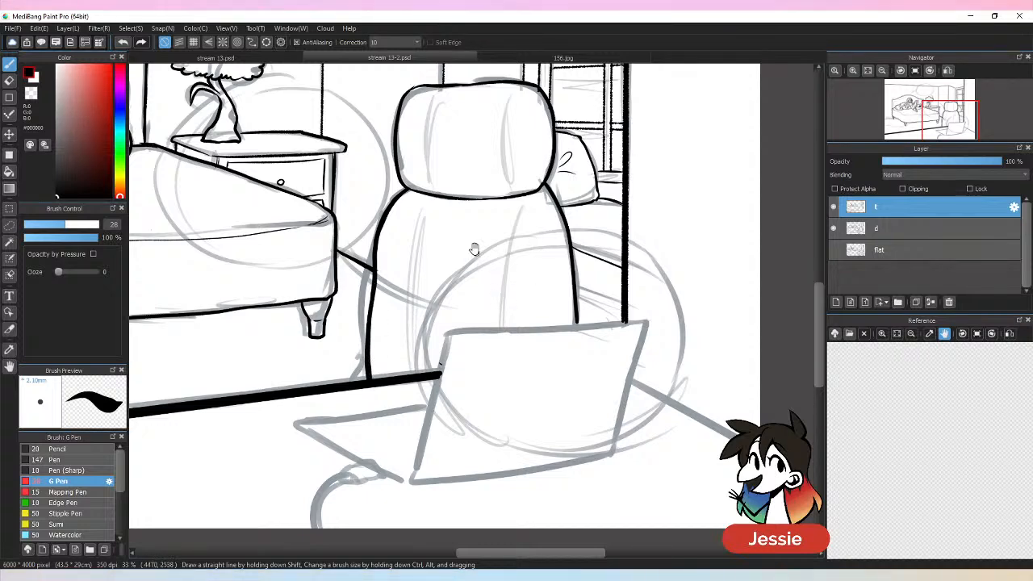
pyautogui.moveTo(474, 249); pyautogui.dragTo(480, 365)
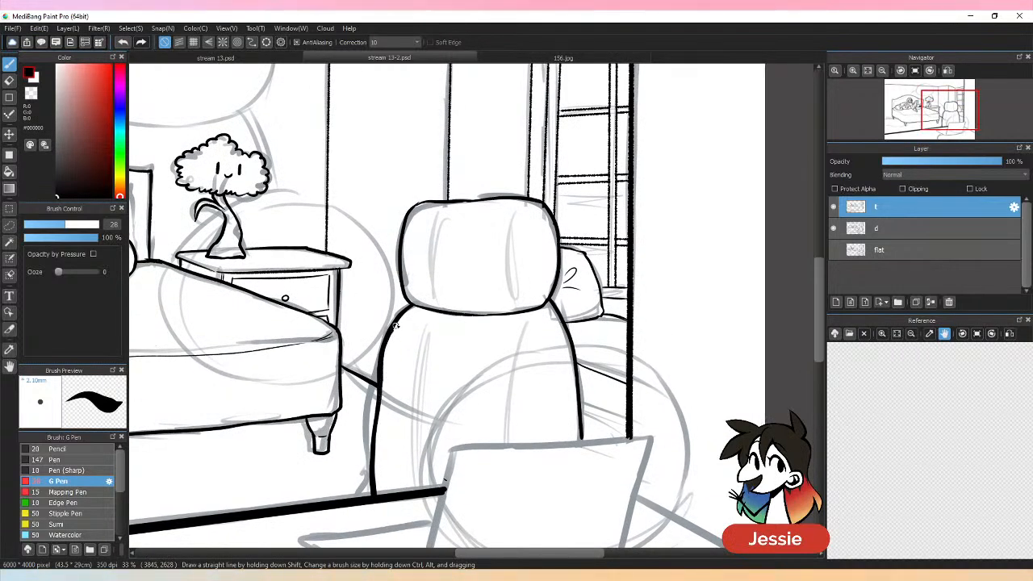
pyautogui.moveTo(402, 297); pyautogui.dragTo(400, 248)
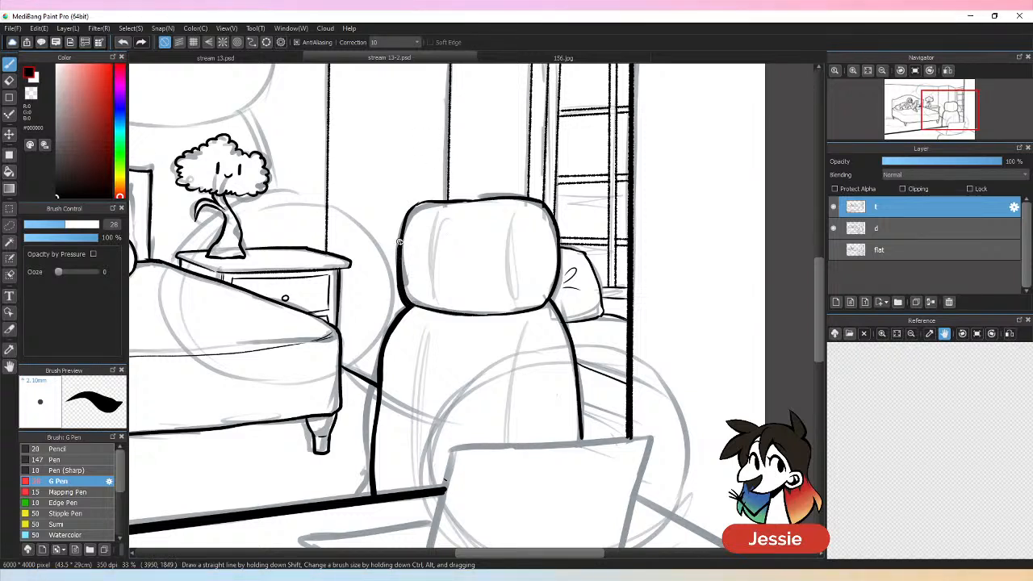
# Step: Ink the left edge of the laptop's lid at brush size 26, redoing the first stroke
pyautogui.moveTo(610, 398); pyautogui.dragTo(552, 281)
pyautogui.moveTo(395, 340); pyautogui.dragTo(363, 479)
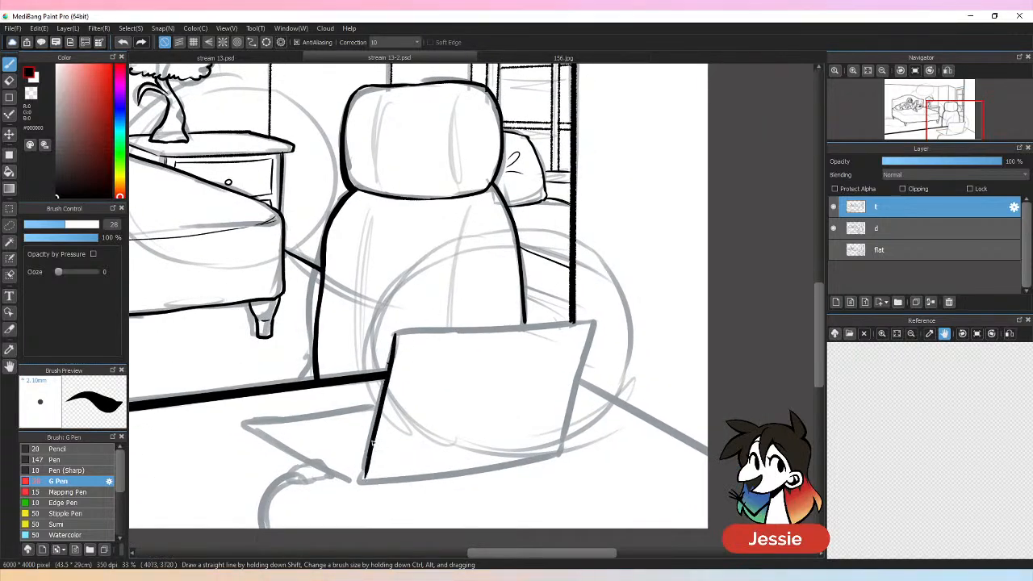
pyautogui.hotkey('ctrl', 'z')
pyautogui.click(63, 226)
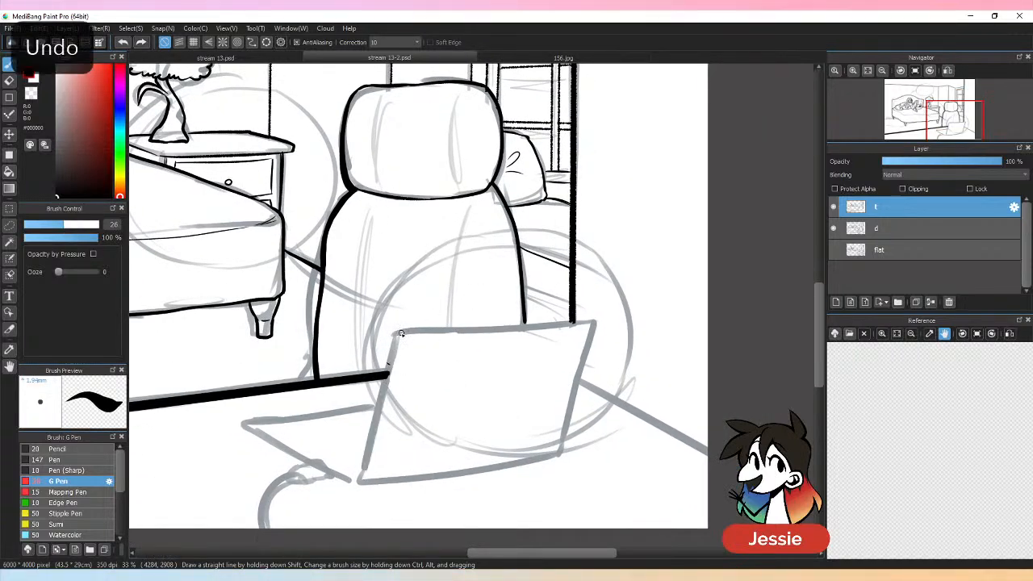
pyautogui.moveTo(401, 333); pyautogui.dragTo(364, 482)
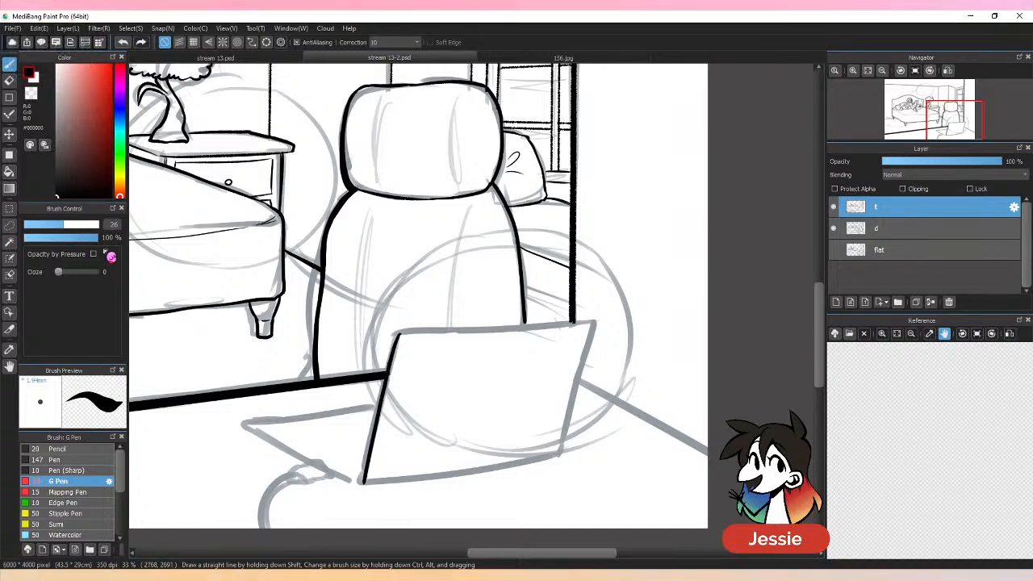
# Step: Ink the laptop lid's remaining three edges with Ooze set to 2, and erase the upper edge's overshoot past the corner
pyautogui.moveTo(69, 275)
pyautogui.mouseDown()
pyautogui.moveTo(94, 280)
pyautogui.moveTo(67, 278)
pyautogui.moveTo(79, 278)
pyautogui.mouseUp()
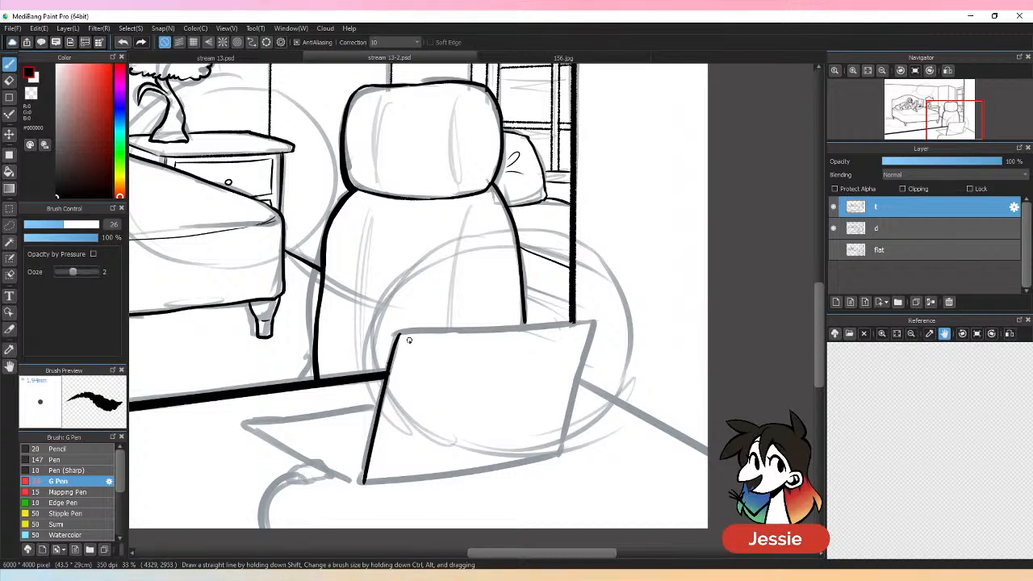
pyautogui.moveTo(395, 333); pyautogui.dragTo(595, 321)
pyautogui.hotkey('ctrl', 'z')
pyautogui.moveTo(396, 333)
pyautogui.mouseDown()
pyautogui.moveTo(615, 320)
pyautogui.moveTo(552, 464)
pyautogui.mouseUp()
pyautogui.hotkey('ctrl', 'z')
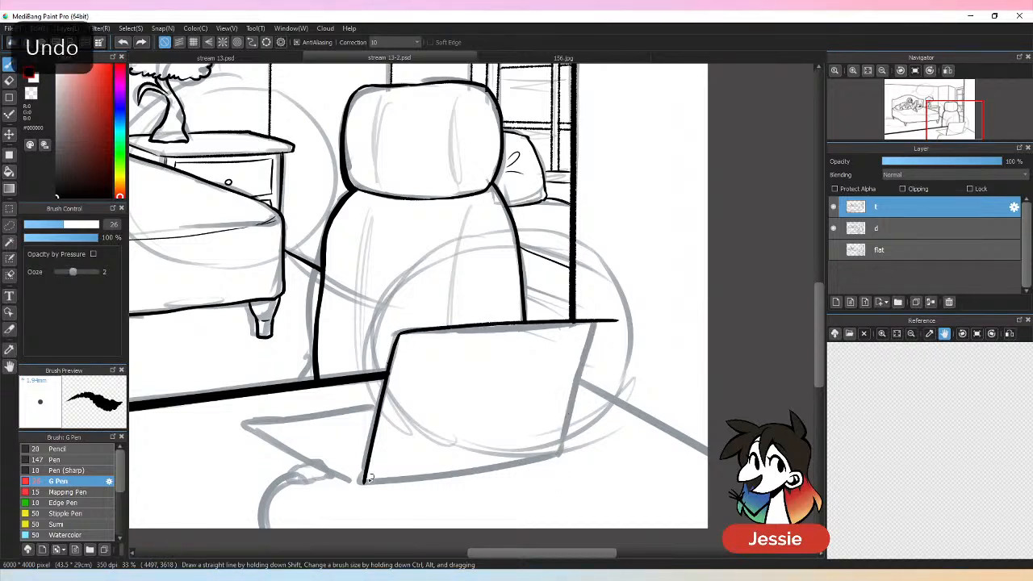
pyautogui.moveTo(370, 478)
pyautogui.mouseDown()
pyautogui.moveTo(423, 484)
pyautogui.moveTo(559, 460)
pyautogui.mouseUp()
pyautogui.moveTo(594, 321); pyautogui.dragTo(557, 462)
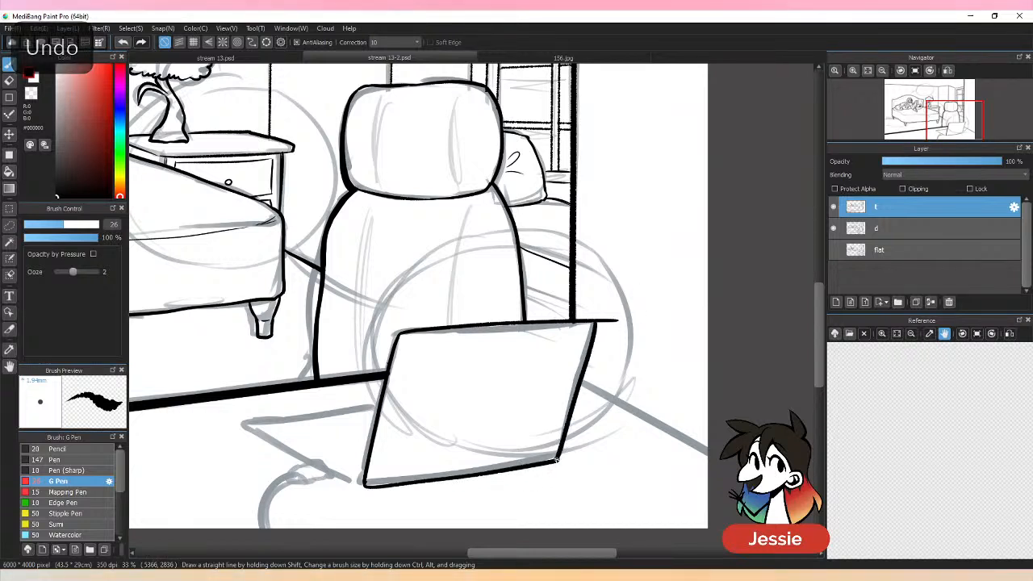
pyautogui.press('e')
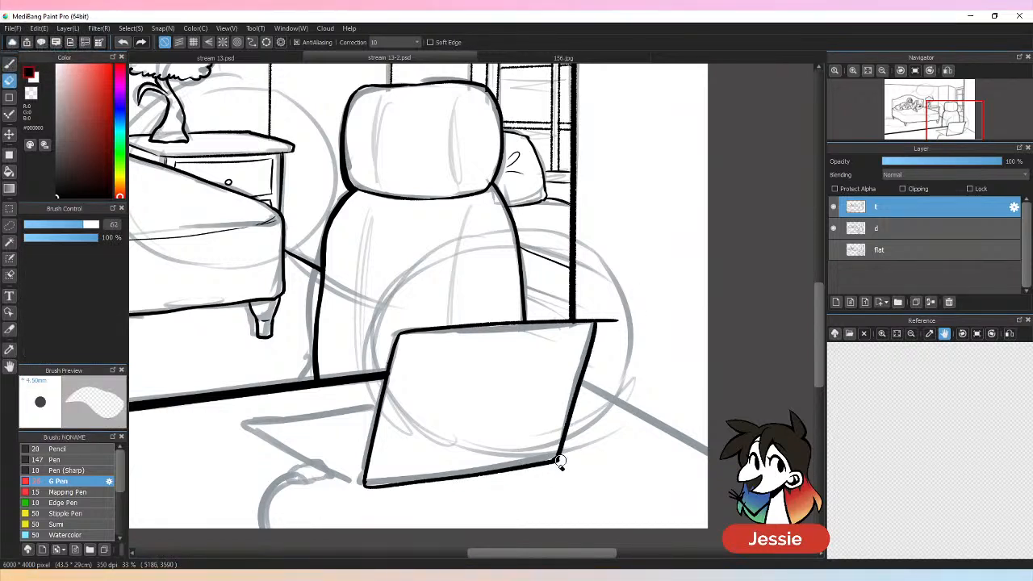
pyautogui.moveTo(610, 321)
pyautogui.mouseDown()
pyautogui.moveTo(595, 321)
pyautogui.moveTo(604, 323)
pyautogui.mouseUp()
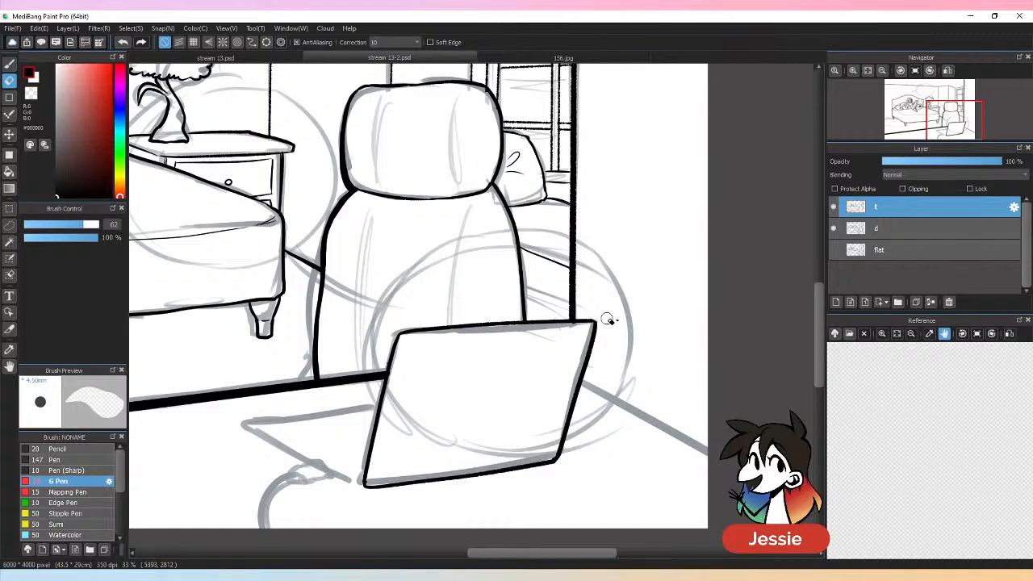
pyautogui.press('b')
# Step: Examine the coloured bedroom panel in the finished comic page for reference, and return to the stream 13-2.psd drawing
pyautogui.hotkey('ctrl', '-')
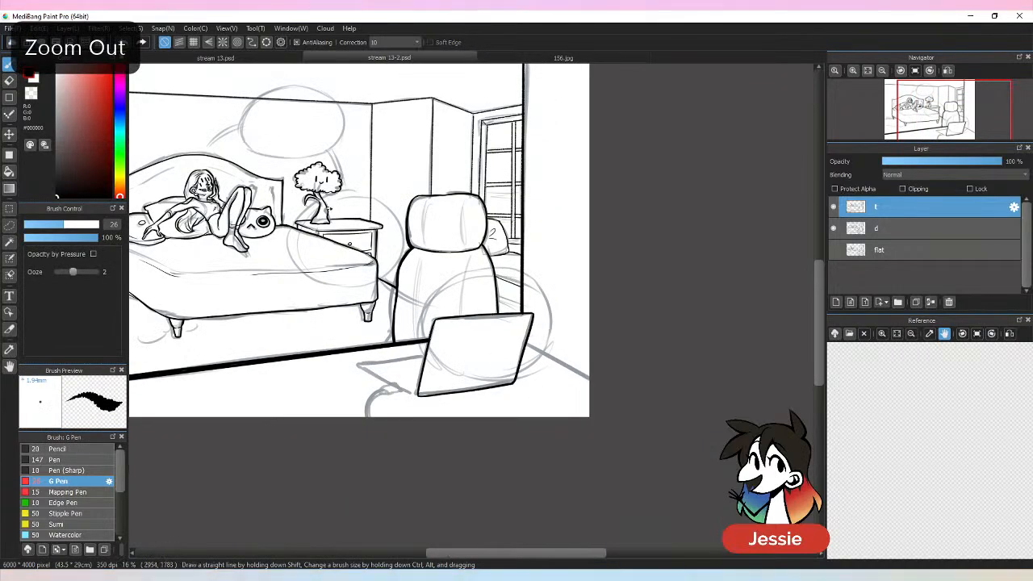
pyautogui.click(280, 58)
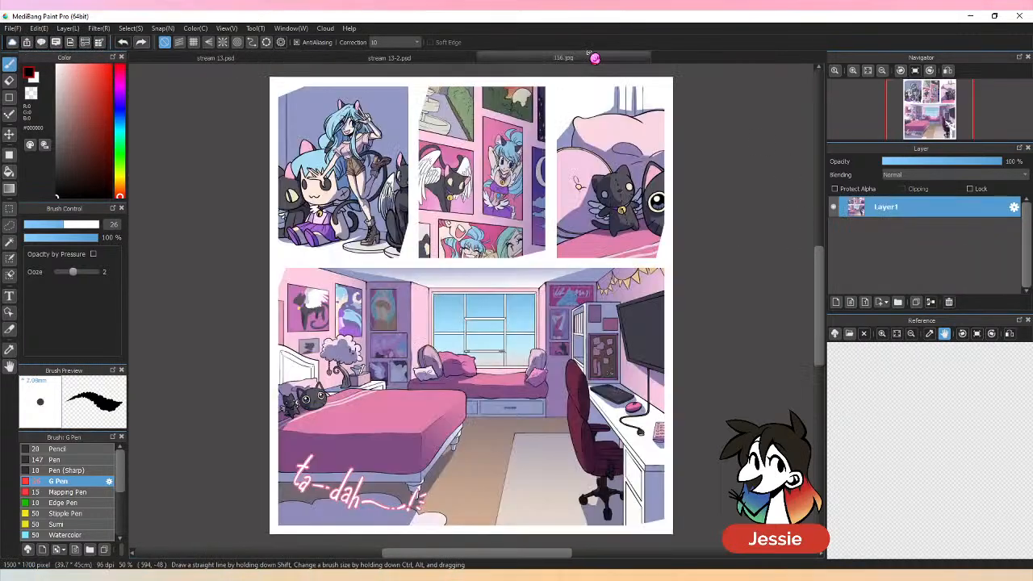
pyautogui.click(590, 55)
pyautogui.hotkey('ctrl', '+')
pyautogui.hotkey('ctrl', '+')
pyautogui.hotkey('ctrl', '+')
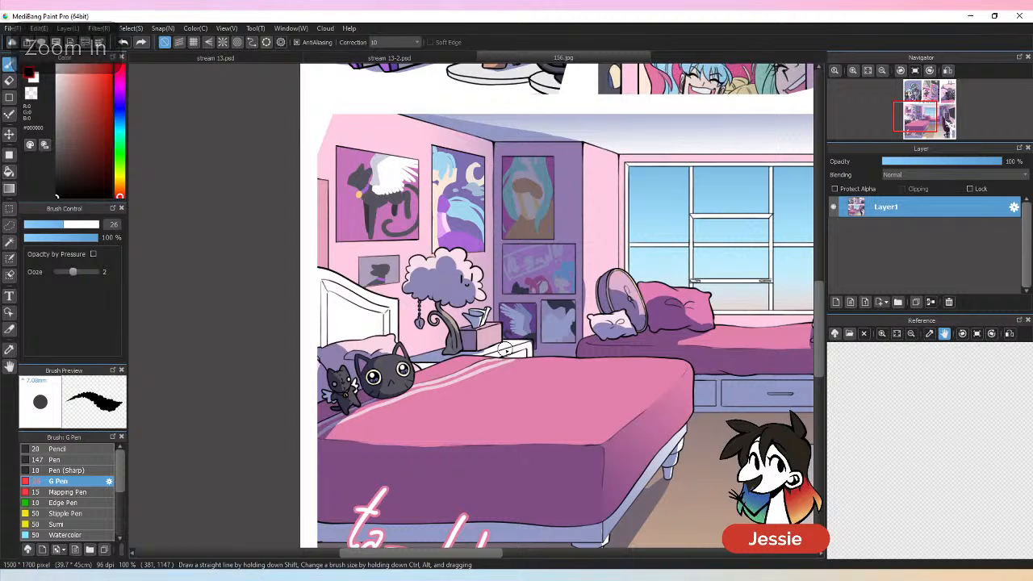
pyautogui.hotkey('ctrl', '-')
pyautogui.hotkey('ctrl', '-')
pyautogui.hotkey('ctrl', '+')
pyautogui.hotkey('ctrl', '+')
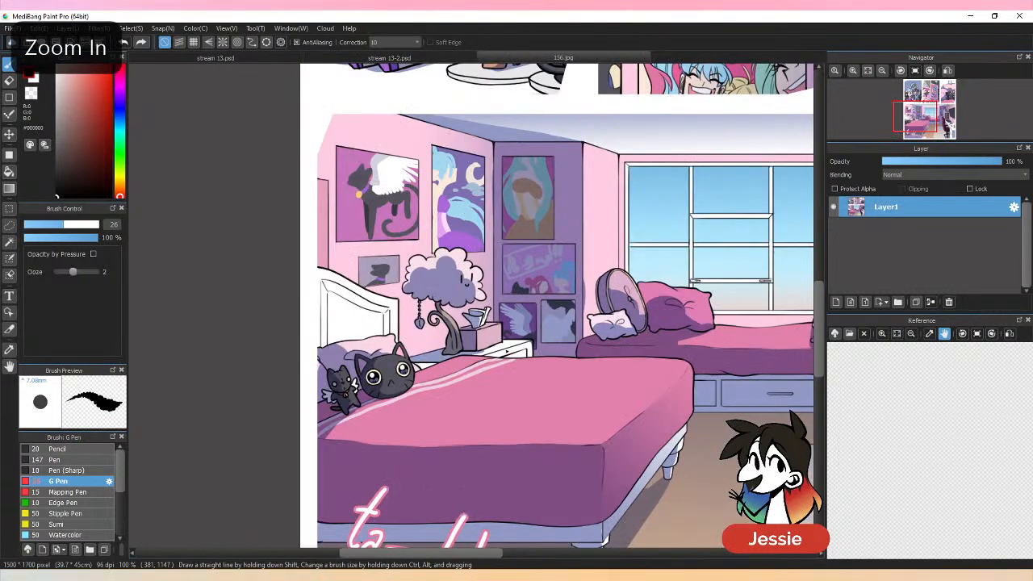
pyautogui.click(215, 58)
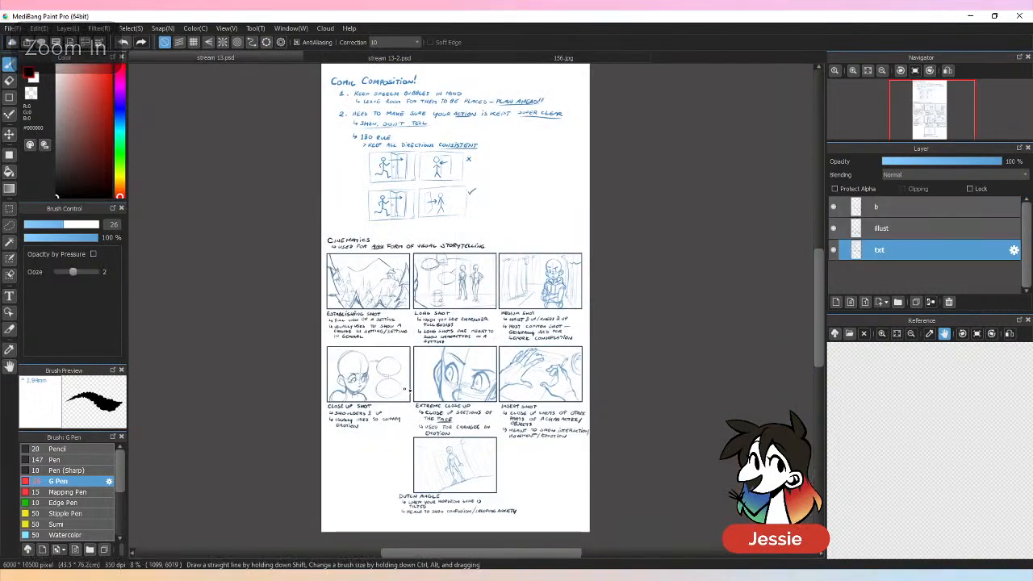
pyautogui.click(380, 58)
# Step: Ink the two visible edges of the laptop's base, from its outer corner to the lid
pyautogui.hotkey('ctrl', '+')
pyautogui.hotkey('ctrl', '+')
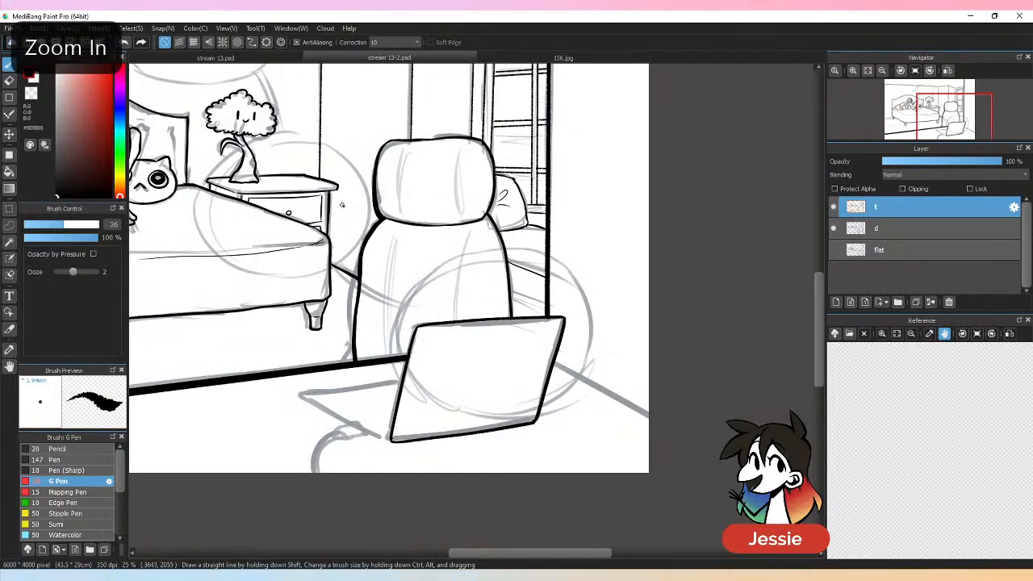
pyautogui.moveTo(383, 222); pyautogui.dragTo(496, 315)
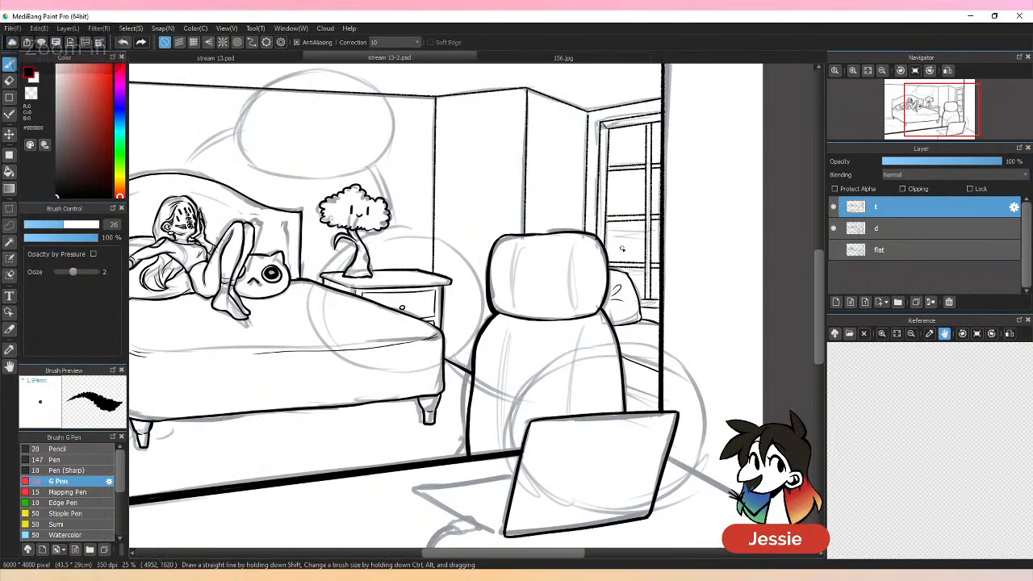
pyautogui.hotkey('ctrl', '-')
pyautogui.hotkey('ctrl', '-')
pyautogui.hotkey('ctrl', '+')
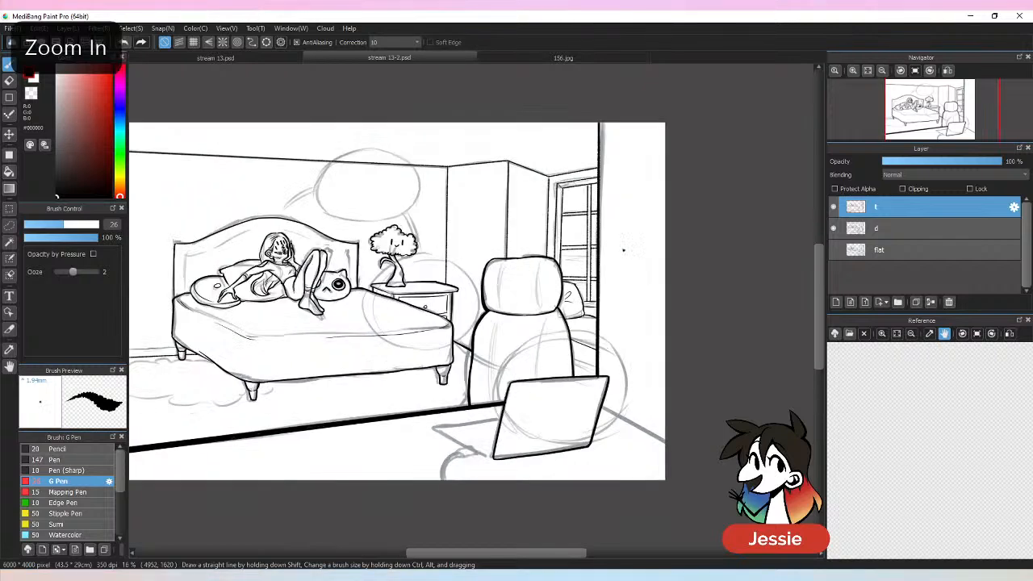
pyautogui.hotkey('ctrl', '+')
pyautogui.moveTo(818, 326); pyautogui.dragTo(817, 332)
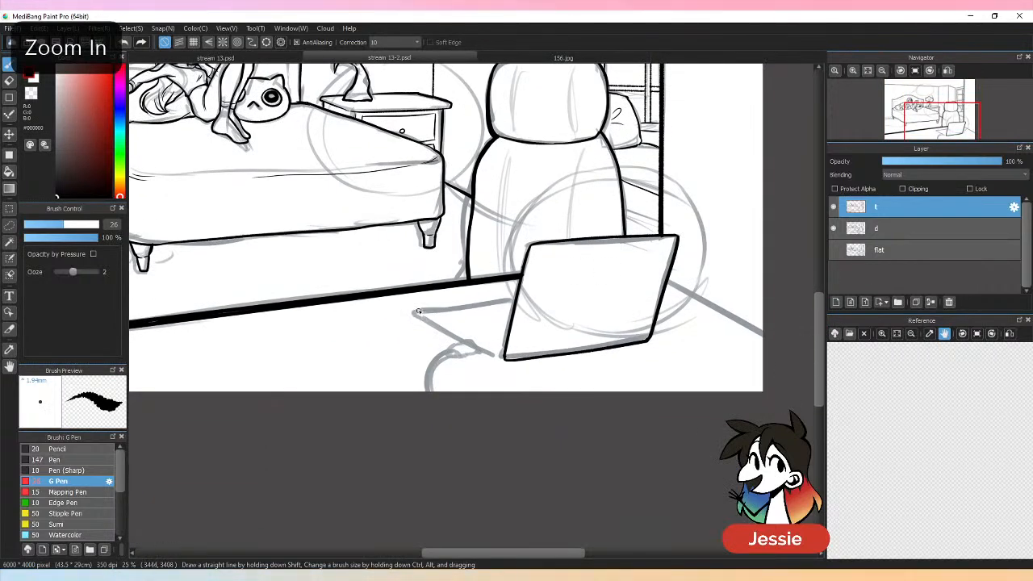
pyautogui.moveTo(418, 312); pyautogui.dragTo(494, 350)
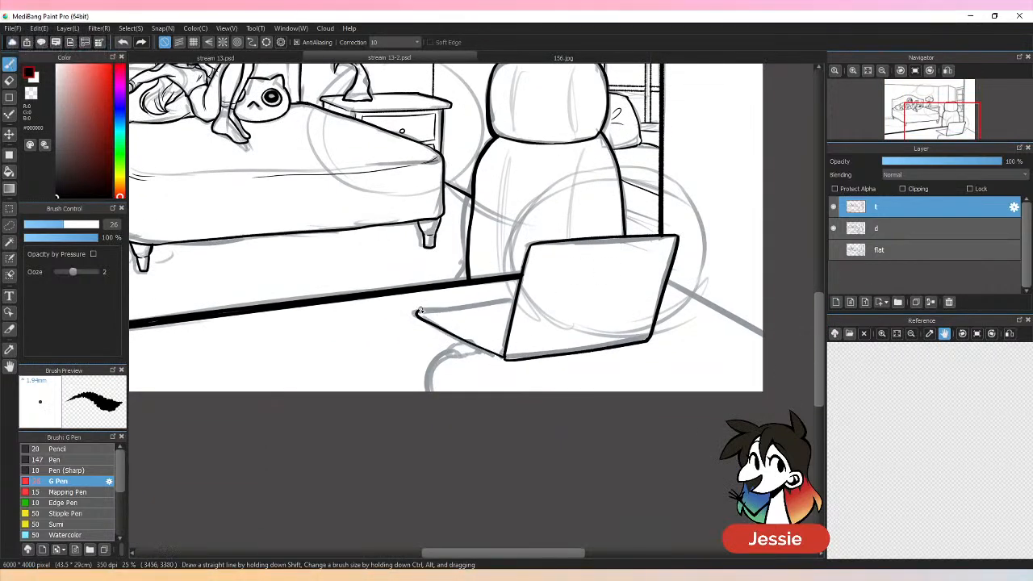
pyautogui.moveTo(418, 312); pyautogui.dragTo(520, 294)
pyautogui.hotkey('ctrl', 'z')
pyautogui.moveTo(417, 312); pyautogui.dragTo(514, 301)
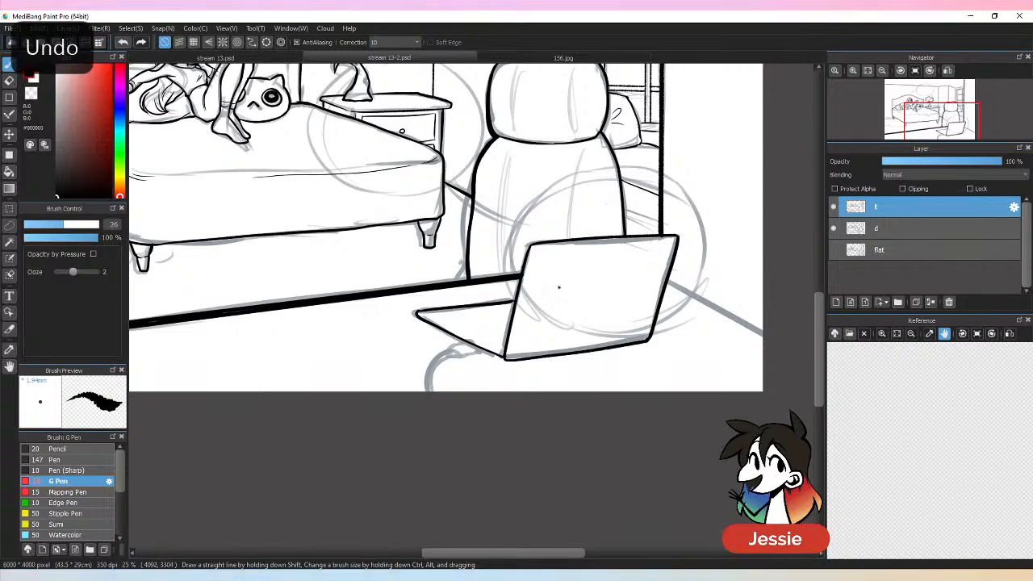
# Step: Ink the plug at the laptop base's front edge and both sides of its curved cable down to the canvas's lower edge
pyautogui.hotkey('ctrl', '+')
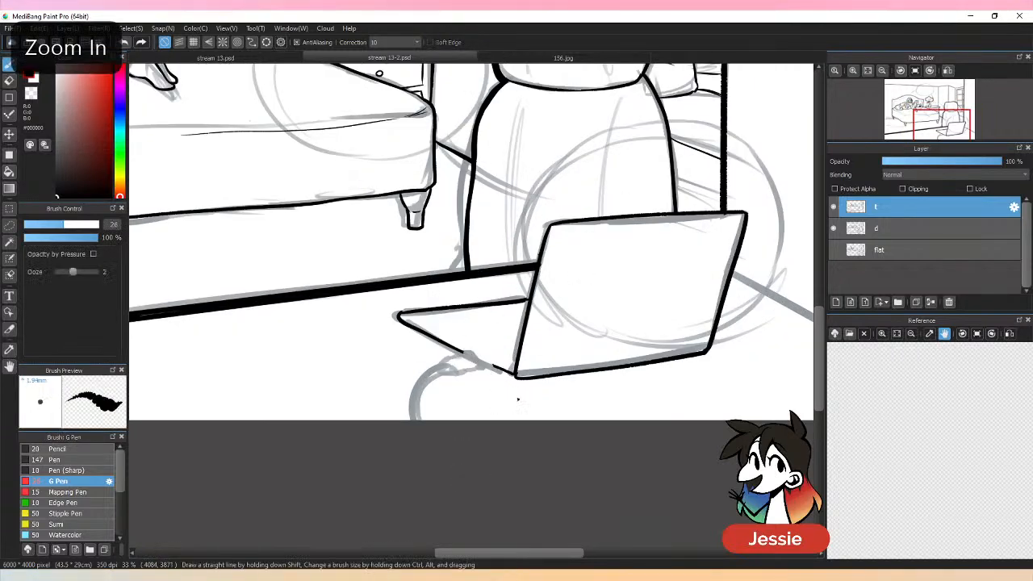
pyautogui.moveTo(444, 363)
pyautogui.mouseDown()
pyautogui.moveTo(496, 358)
pyautogui.moveTo(451, 365)
pyautogui.moveTo(411, 420)
pyautogui.mouseUp()
pyautogui.hotkey('ctrl', 'z')
pyautogui.moveTo(449, 364)
pyautogui.mouseDown()
pyautogui.moveTo(411, 420)
pyautogui.moveTo(425, 413)
pyautogui.mouseUp()
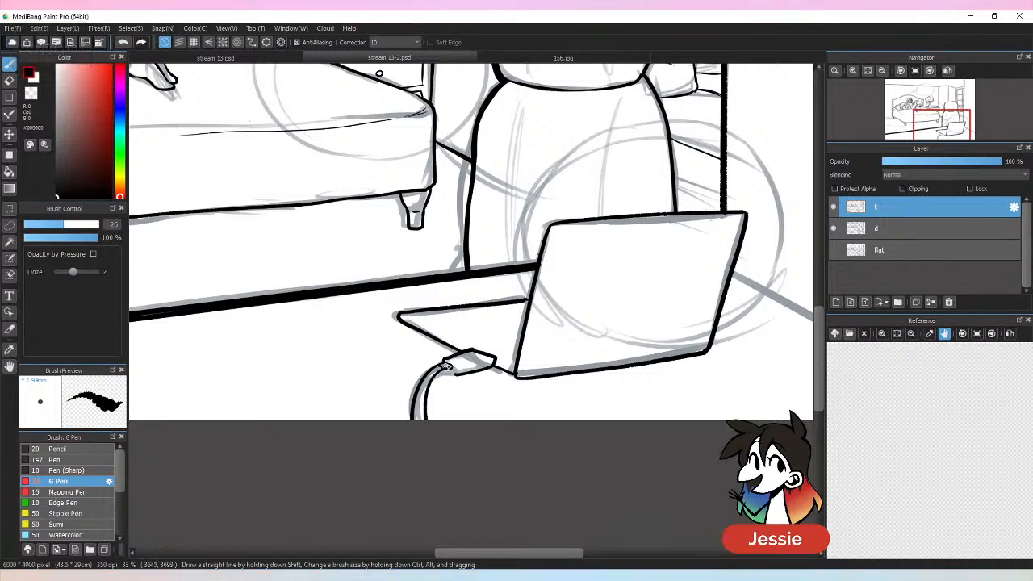
# Step: Ink a thin line just inside the laptop base's front edge, from its outer corner to the lid, to show thickness
pyautogui.hotkey('ctrl', '-')
pyautogui.hotkey('ctrl', '-')
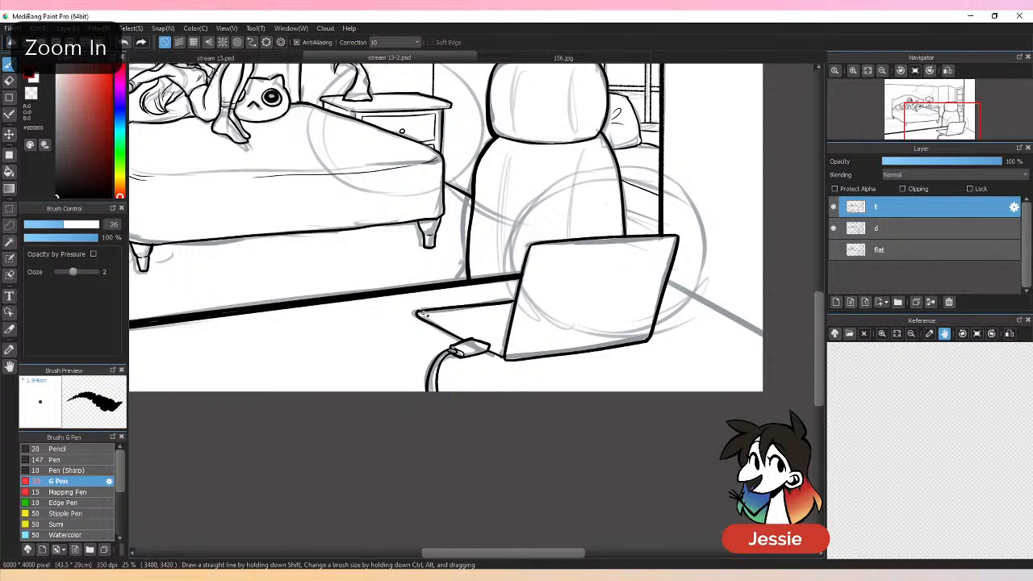
pyautogui.moveTo(423, 314); pyautogui.dragTo(499, 352)
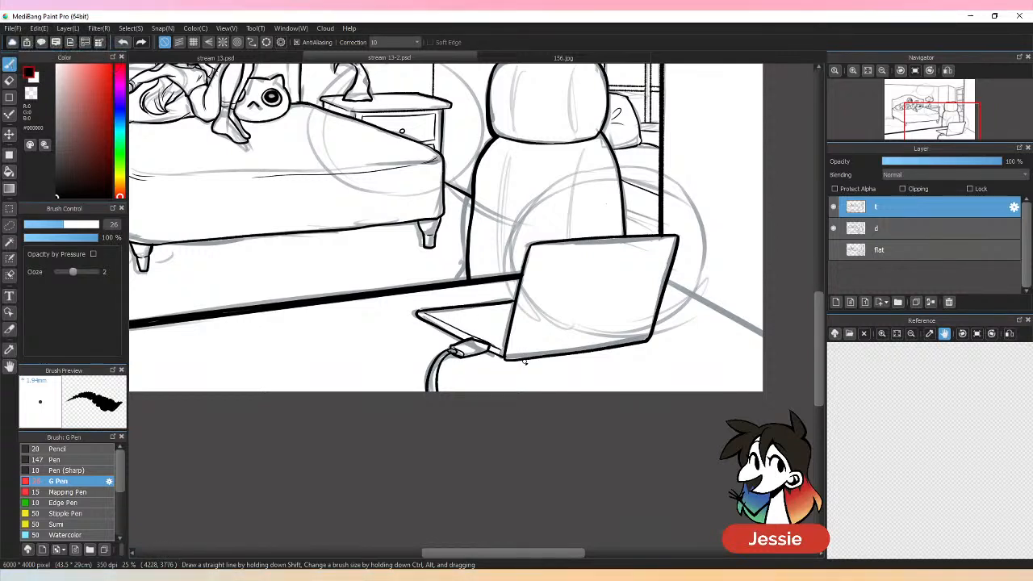
# Step: Erase the plug's upper edge where it meets the laptop base and re-ink it cleanly
pyautogui.hotkey('ctrl', '-')
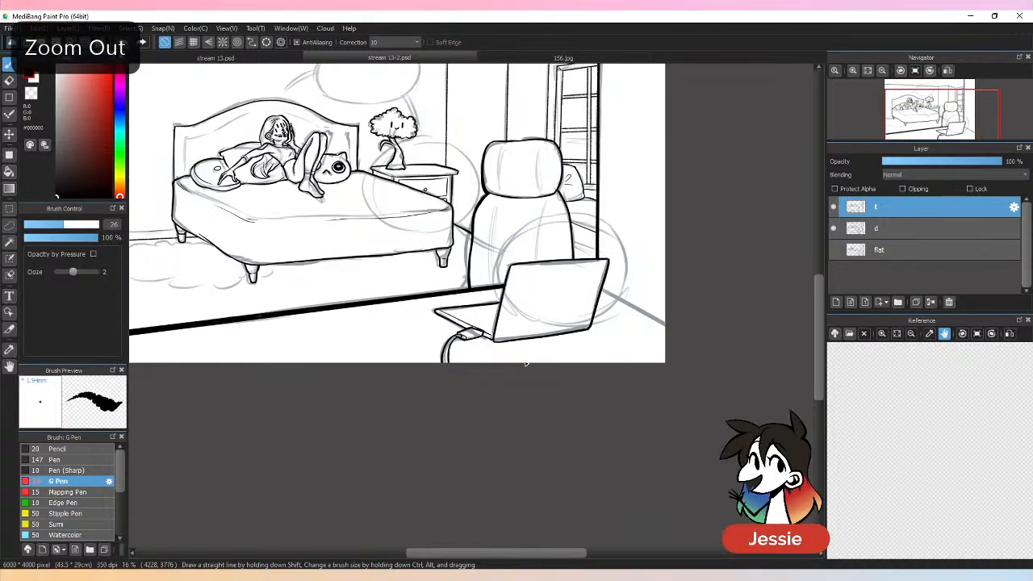
pyautogui.hotkey('ctrl', '+')
pyautogui.hotkey('ctrl', '+')
pyautogui.press('e')
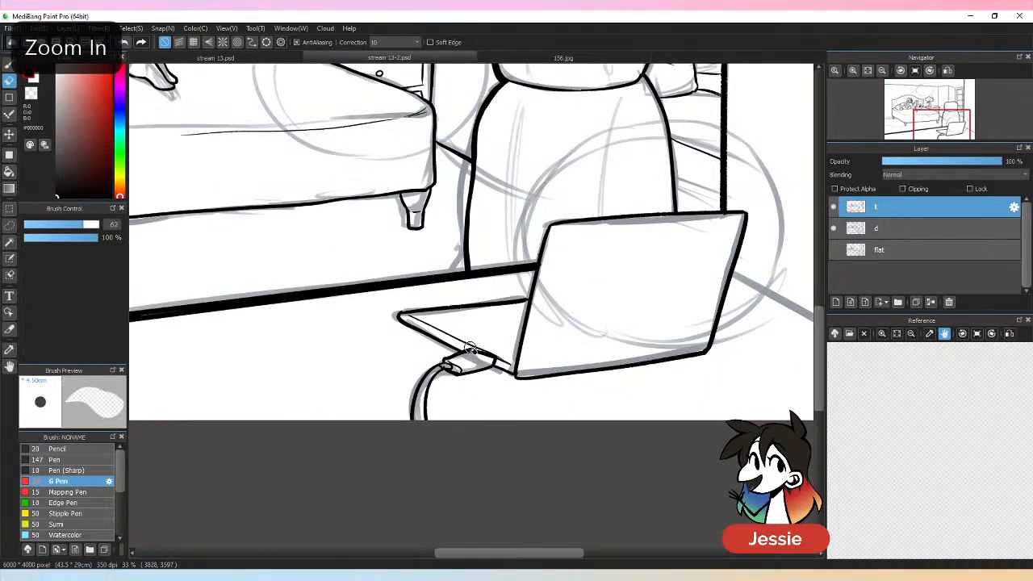
pyautogui.press('b')
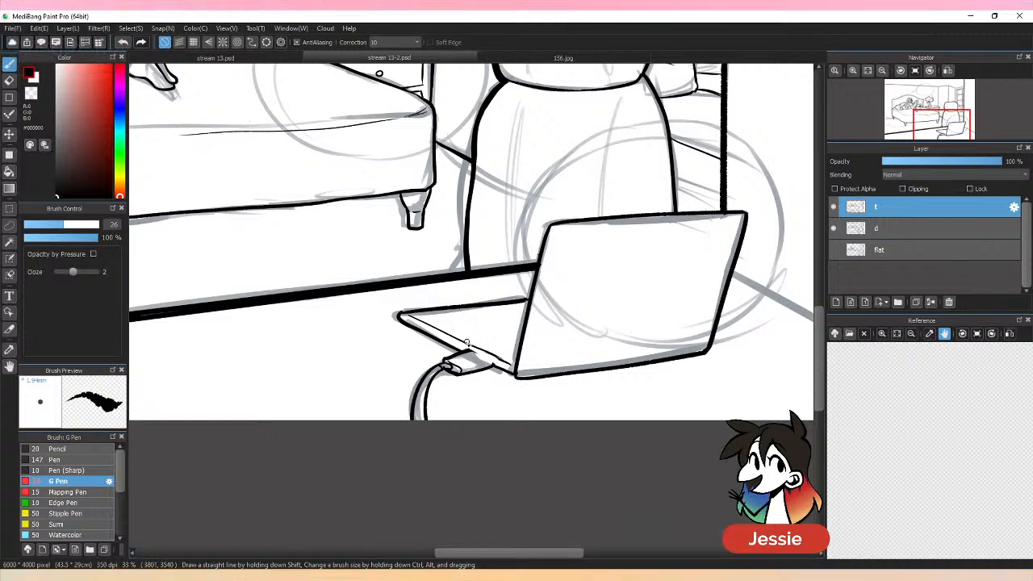
pyautogui.moveTo(467, 344); pyautogui.dragTo(494, 363)
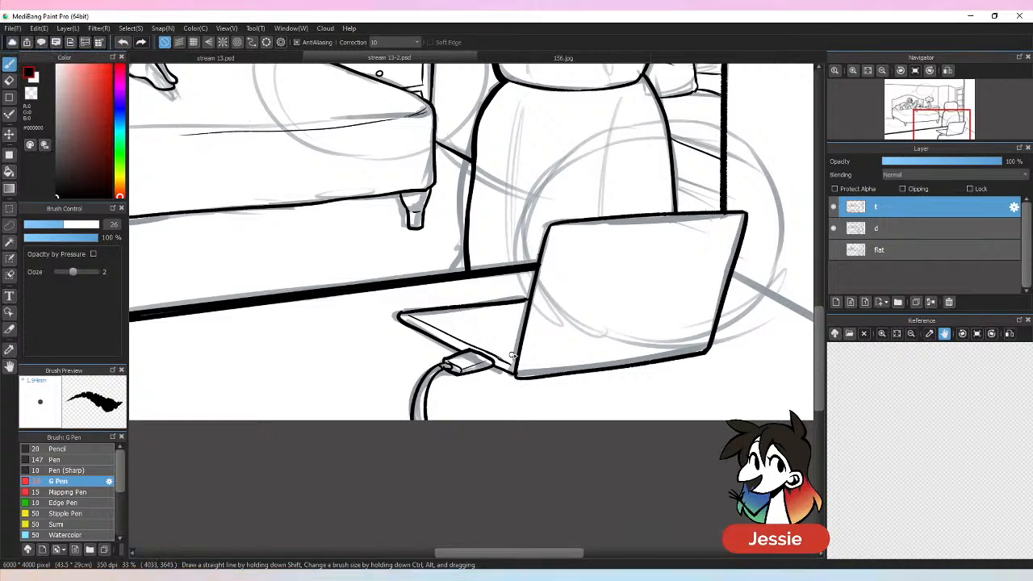
# Step: Ink the desk edge beyond the laptop out to the canvas's side, and check the linework with sketch layer d hidden
pyautogui.hotkey('ctrl', '-')
pyautogui.hotkey('ctrl', '-')
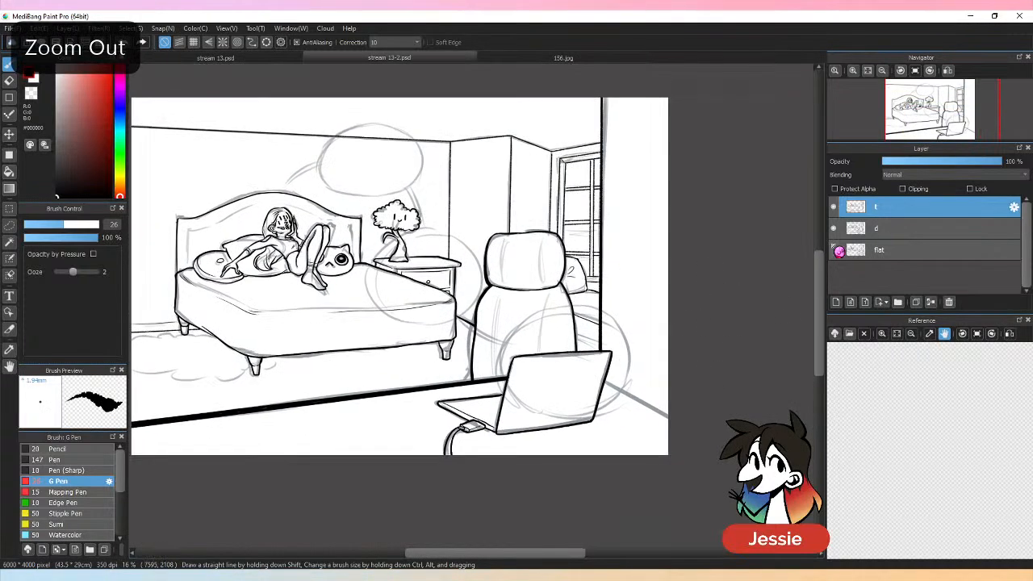
pyautogui.click(834, 229)
pyautogui.click(834, 229)
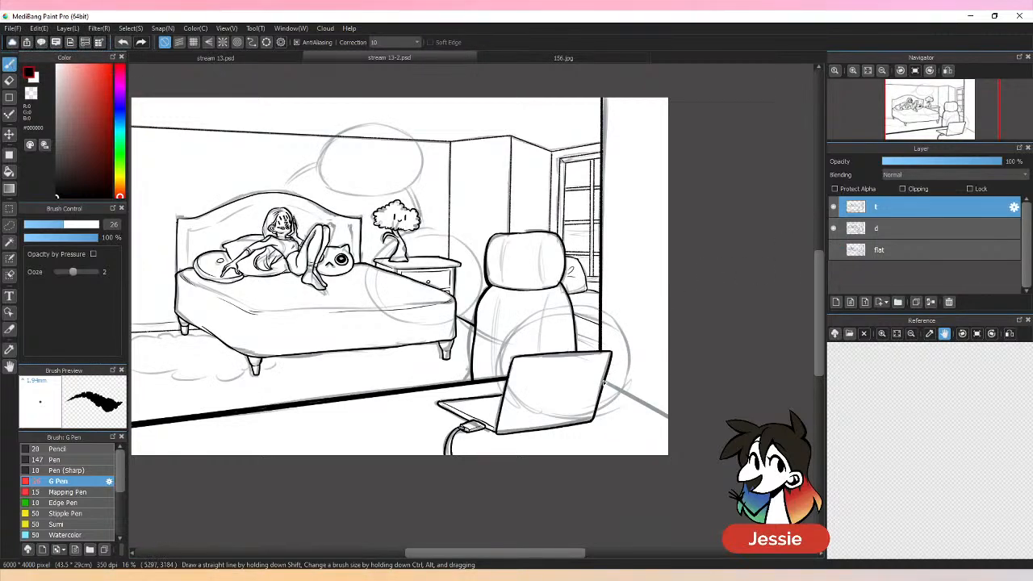
pyautogui.click(834, 229)
pyautogui.hotkey('ctrl', '-')
pyautogui.hotkey('ctrl', '-')
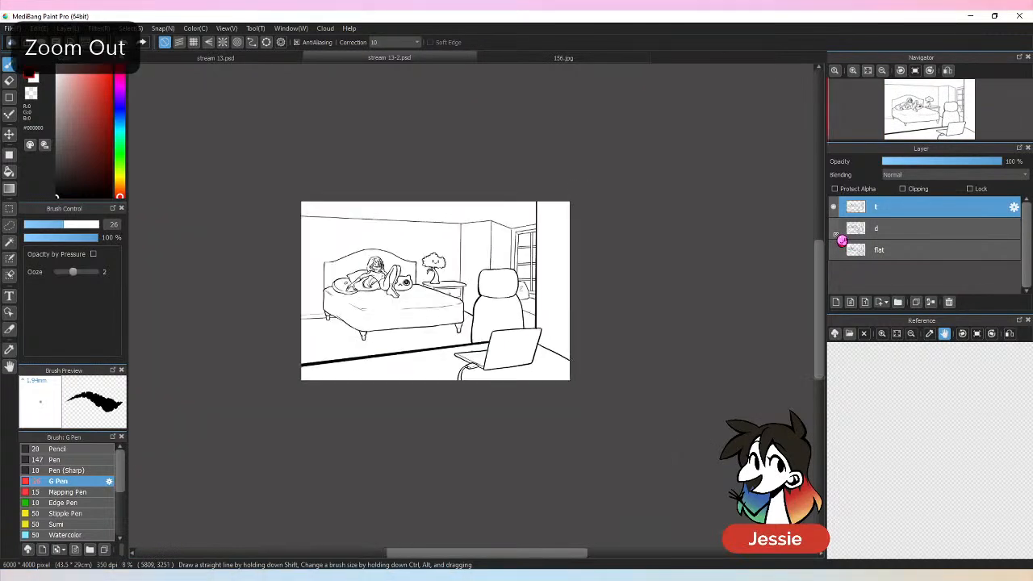
pyautogui.click(835, 230)
# Step: Ink the wall's base line between the bed and chair, and a knob on the furniture below the window
pyautogui.hotkey('ctrl', '+')
pyautogui.hotkey('ctrl', '+')
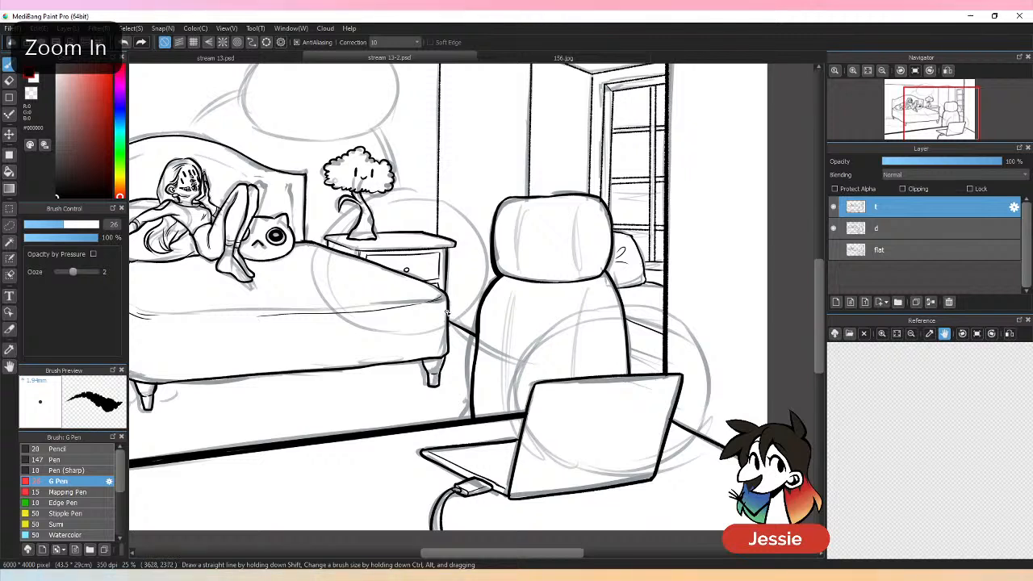
pyautogui.moveTo(446, 314); pyautogui.dragTo(479, 333)
pyautogui.moveTo(623, 323)
pyautogui.mouseDown()
pyautogui.moveTo(655, 341)
pyautogui.moveTo(640, 318)
pyautogui.moveTo(636, 377)
pyautogui.moveTo(644, 326)
pyautogui.moveTo(641, 352)
pyautogui.mouseUp()
# Step: Ink the upper and left edges of a tall rectangular frame on the wall section above the chair, undoing stray strokes
pyautogui.hotkey('ctrl', '-')
pyautogui.hotkey('ctrl', '-')
pyautogui.moveTo(559, 256)
pyautogui.mouseDown()
pyautogui.moveTo(739, 310)
pyautogui.moveTo(415, 256)
pyautogui.mouseUp()
pyautogui.hotkey('ctrl', '+')
pyautogui.hotkey('ctrl', '+')
pyautogui.moveTo(488, 156)
pyautogui.mouseDown()
pyautogui.moveTo(490, 231)
pyautogui.moveTo(530, 149)
pyautogui.moveTo(535, 239)
pyautogui.mouseUp()
pyautogui.hotkey('ctrl', 'z')
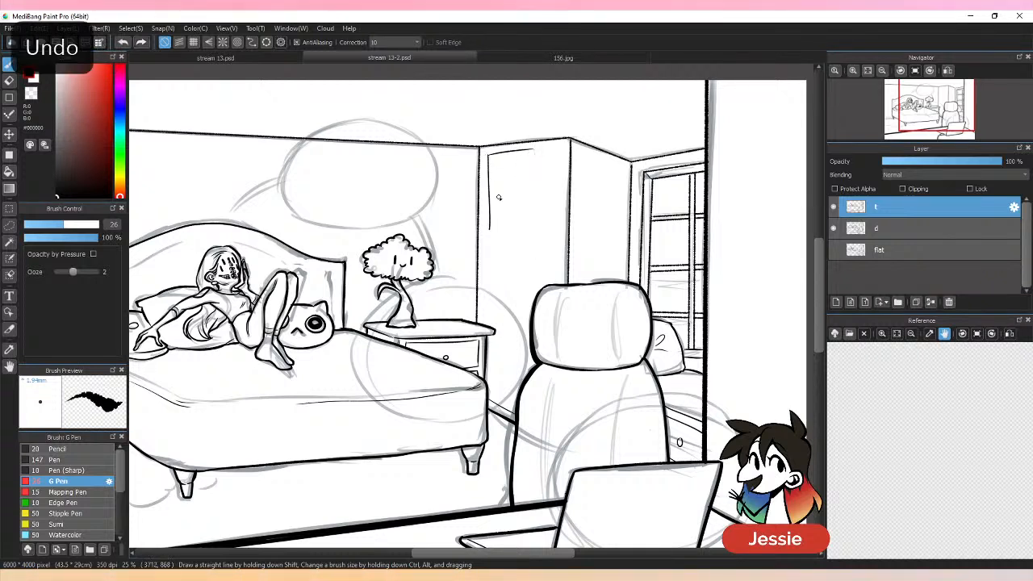
pyautogui.hotkey('ctrl', 'z')
pyautogui.hotkey('ctrl', 'z')
# Step: Ink the right and lower edges of the wall frame, undoing strokes that overshoot its corner
pyautogui.moveTo(489, 155)
pyautogui.mouseDown()
pyautogui.moveTo(492, 246)
pyautogui.moveTo(494, 153)
pyautogui.moveTo(533, 149)
pyautogui.moveTo(533, 205)
pyautogui.mouseUp()
pyautogui.hotkey('ctrl', 'z')
pyautogui.moveTo(489, 240)
pyautogui.mouseDown()
pyautogui.moveTo(533, 217)
pyautogui.moveTo(492, 239)
pyautogui.moveTo(539, 228)
pyautogui.moveTo(534, 214)
pyautogui.moveTo(535, 242)
pyautogui.mouseUp()
pyautogui.hotkey('ctrl', 'z')
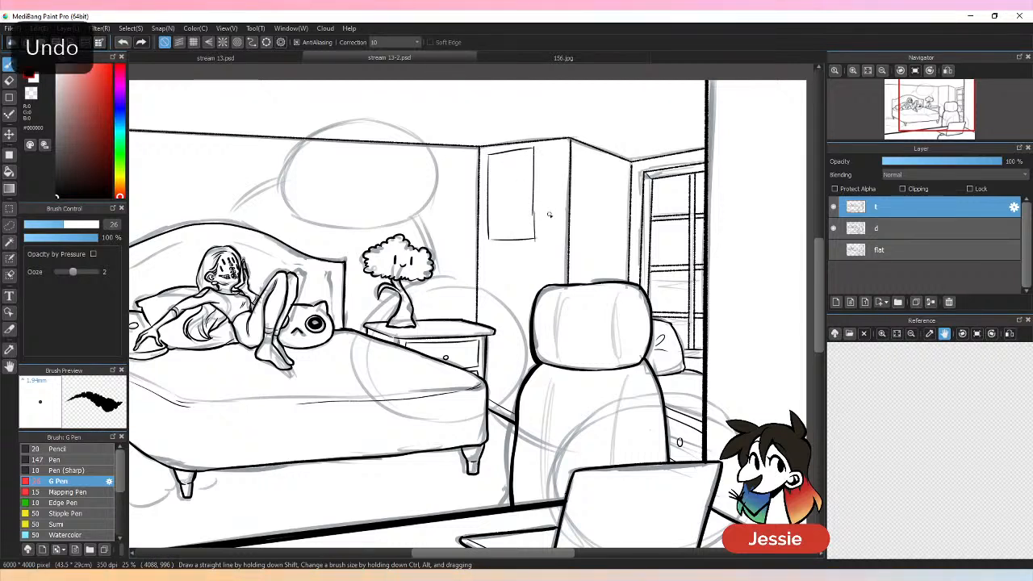
pyautogui.hotkey('ctrl', 'z')
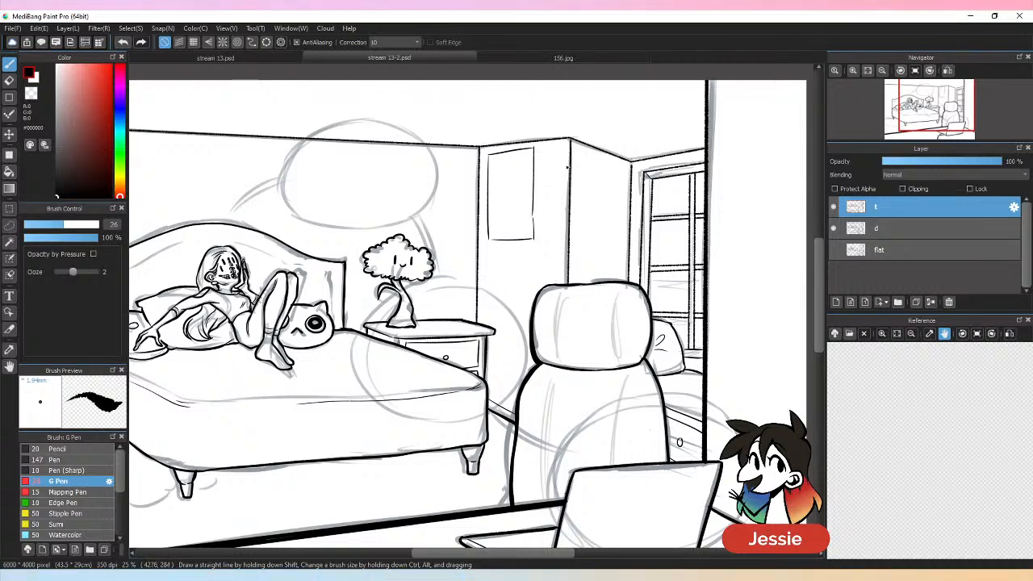
pyautogui.hotkey('ctrl', 'z')
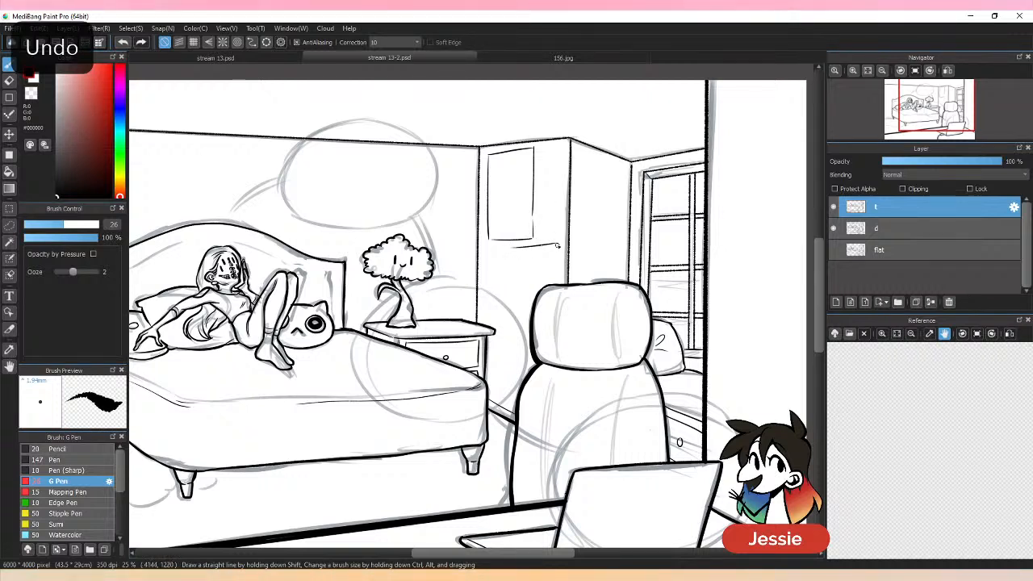
# Step: Redraw the outline of the lower poster on the side wall behind the chair, running it down to the chair's headrest
pyautogui.hotkey('ctrl', 'z')
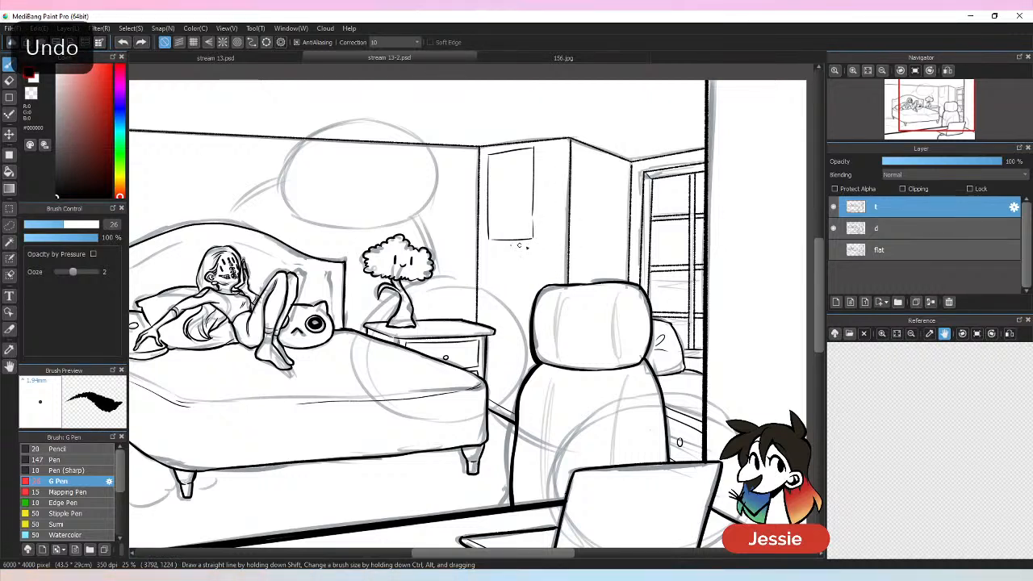
pyautogui.moveTo(512, 246)
pyautogui.mouseDown()
pyautogui.moveTo(562, 242)
pyautogui.moveTo(555, 282)
pyautogui.mouseUp()
pyautogui.hotkey('ctrl', 'z')
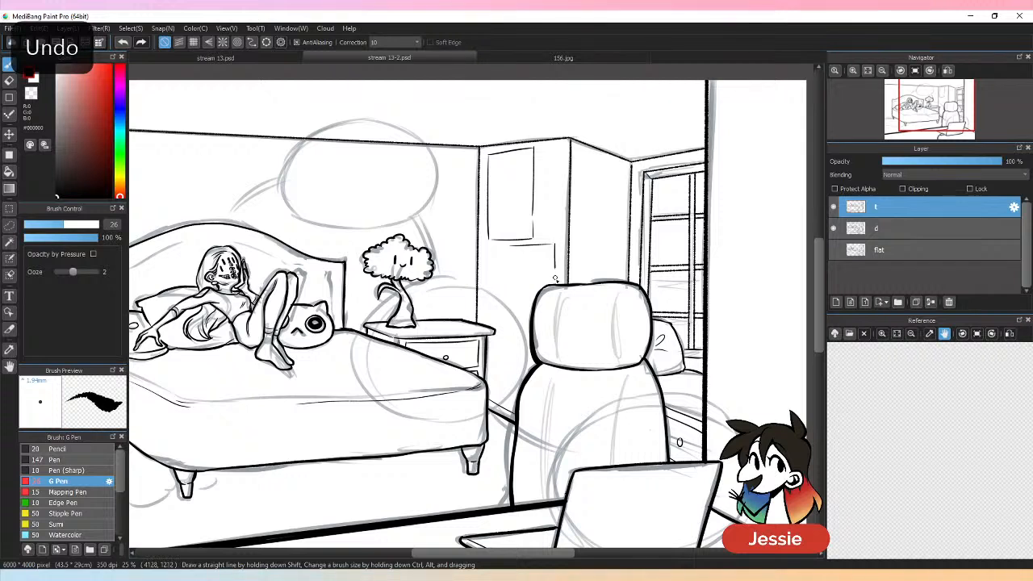
pyautogui.moveTo(508, 250)
pyautogui.mouseDown()
pyautogui.moveTo(520, 320)
pyautogui.moveTo(506, 344)
pyautogui.moveTo(531, 348)
pyautogui.mouseUp()
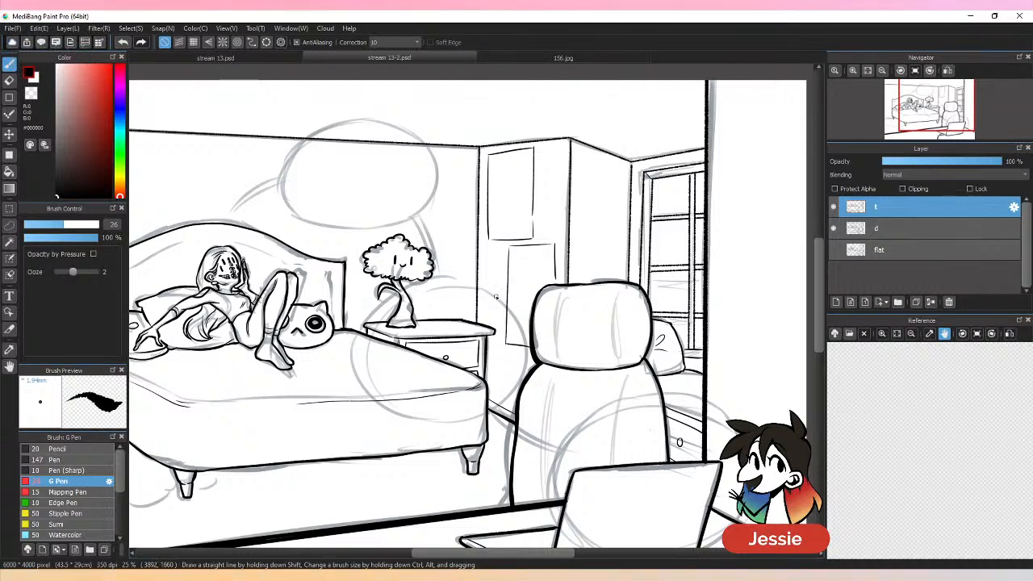
# Step: Draw a narrow poster beside the lower side-wall poster, then check the line art with sketch layer "d" temporarily hidden
pyautogui.moveTo(503, 252); pyautogui.dragTo(501, 329)
pyautogui.hotkey('ctrl', 'z')
pyautogui.moveTo(489, 256)
pyautogui.mouseDown()
pyautogui.moveTo(506, 257)
pyautogui.moveTo(486, 320)
pyautogui.moveTo(496, 322)
pyautogui.mouseUp()
pyautogui.hotkey('ctrl', 'z')
pyautogui.hotkey('ctrl', '-')
pyautogui.hotkey('ctrl', '-')
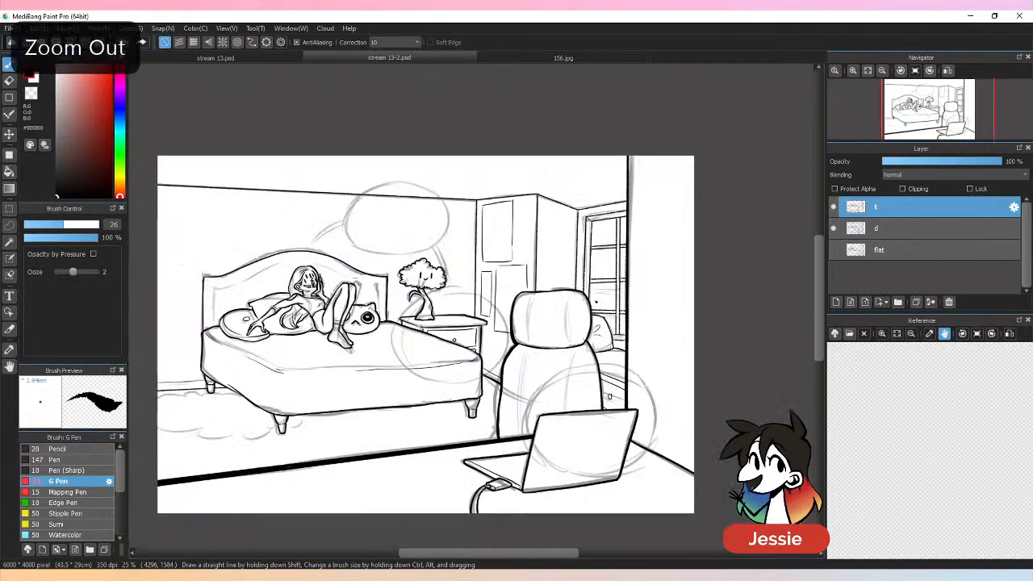
pyautogui.click(834, 228)
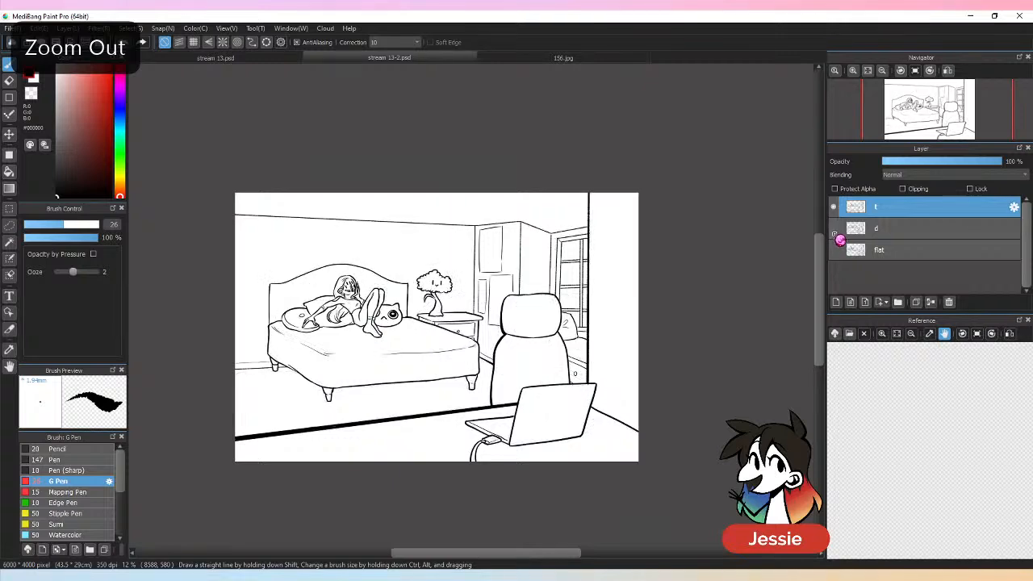
pyautogui.click(834, 228)
# Step: Outline a large rectangular poster on the back wall above the tree-shaped lamp, near the room corner
pyautogui.hotkey('ctrl', '+')
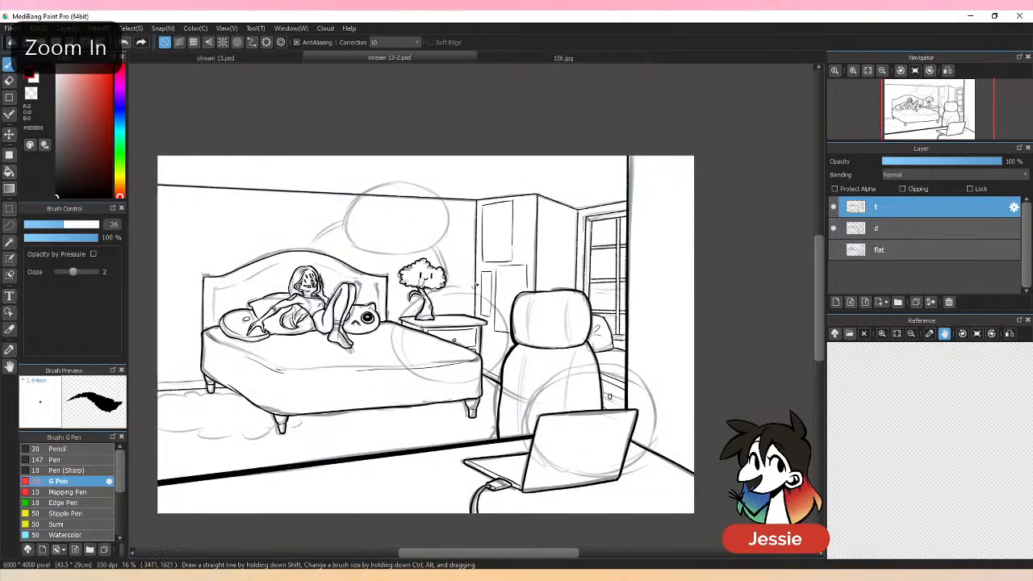
pyautogui.moveTo(521, 254); pyautogui.dragTo(619, 263)
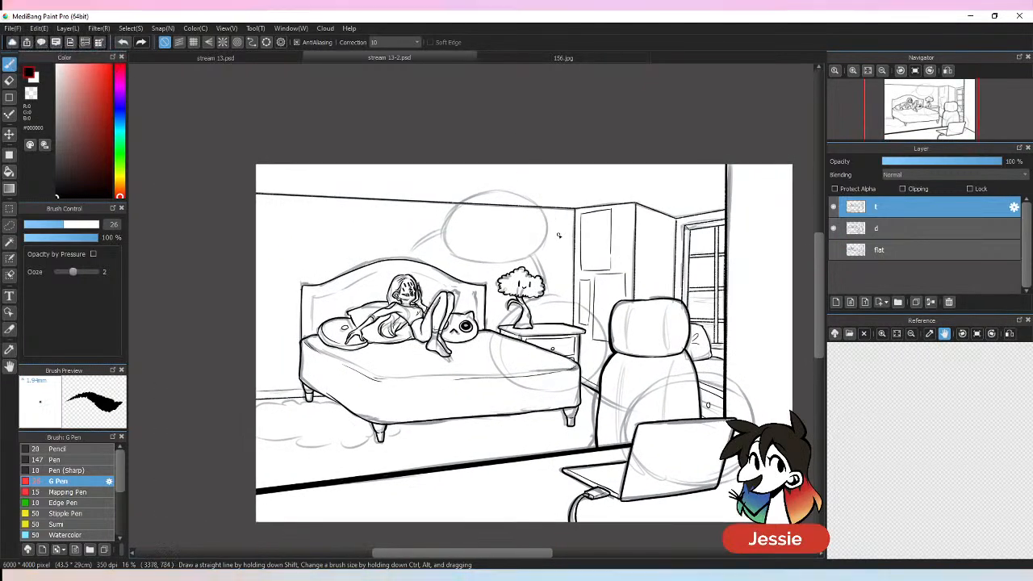
pyautogui.hotkey('ctrl', '+')
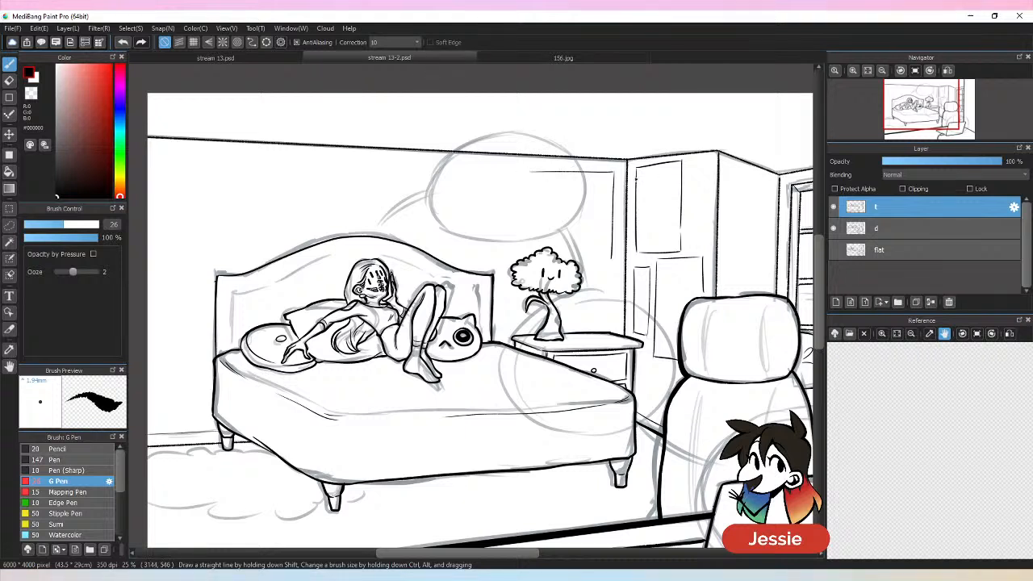
pyautogui.hotkey('ctrl', 'z')
pyautogui.moveTo(616, 172); pyautogui.dragTo(510, 162)
pyautogui.hotkey('ctrl', 'z')
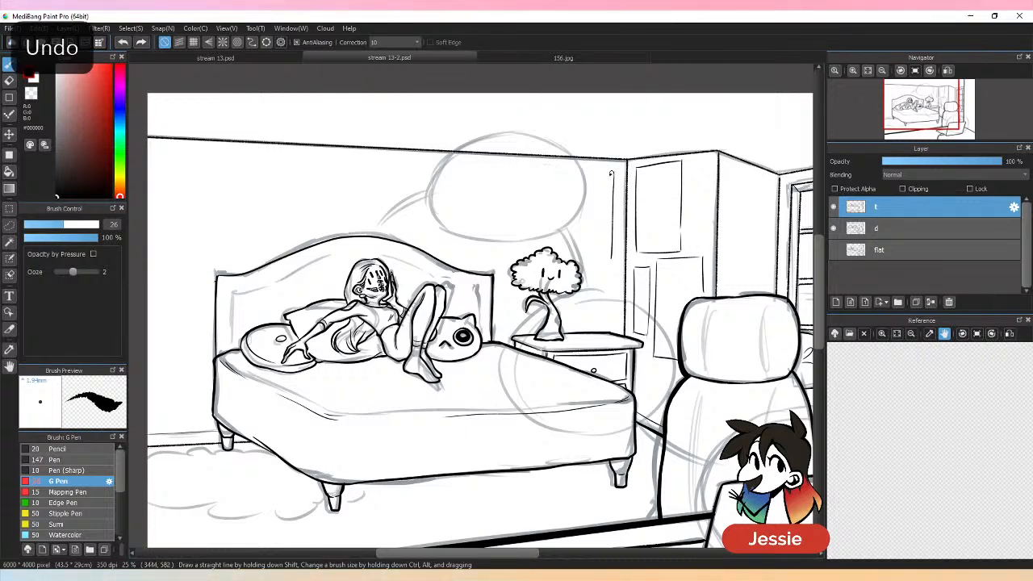
pyautogui.moveTo(612, 173); pyautogui.dragTo(513, 169)
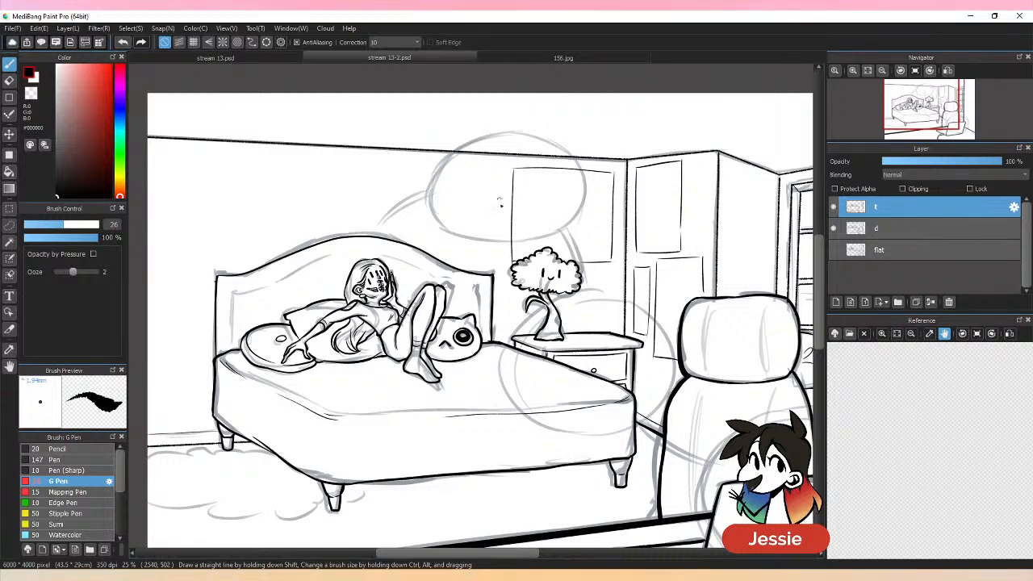
# Step: Draw a smaller, lower poster left of the one above the lamp, partly behind the headboard, and save the drawing
pyautogui.moveTo(502, 202)
pyautogui.mouseDown()
pyautogui.moveTo(500, 261)
pyautogui.moveTo(504, 184)
pyautogui.moveTo(484, 255)
pyautogui.moveTo(446, 259)
pyautogui.moveTo(502, 264)
pyautogui.mouseUp()
pyautogui.moveTo(506, 204)
pyautogui.mouseDown()
pyautogui.moveTo(406, 194)
pyautogui.moveTo(499, 203)
pyautogui.mouseUp()
pyautogui.hotkey('ctrl', 'z')
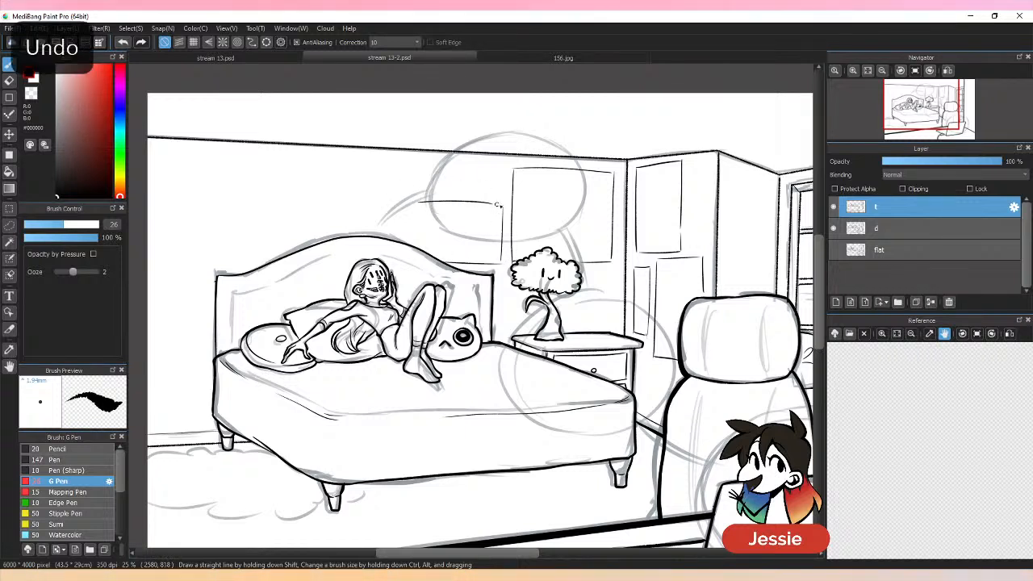
pyautogui.moveTo(418, 204); pyautogui.dragTo(418, 230)
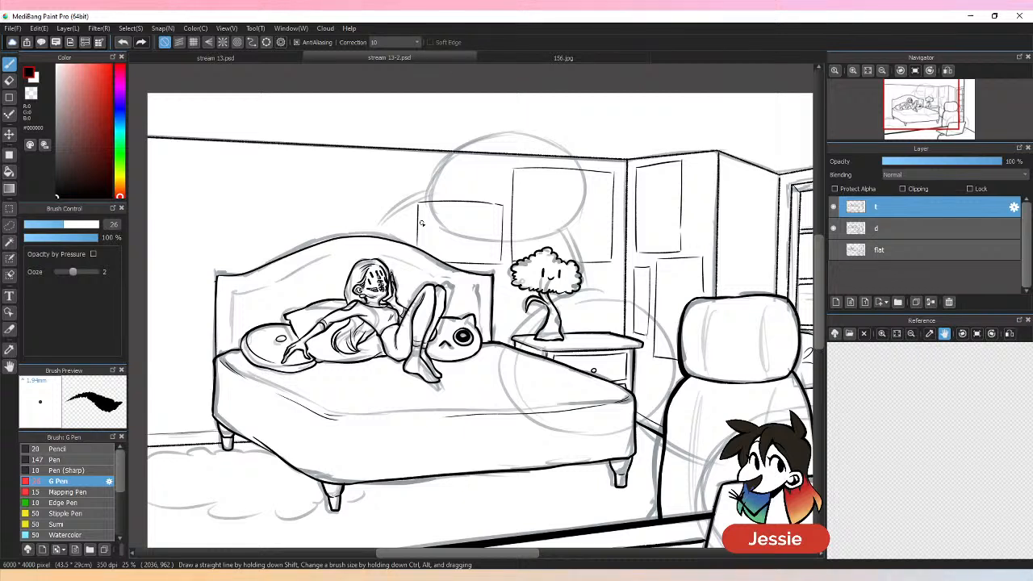
pyautogui.moveTo(410, 159); pyautogui.dragTo(411, 234)
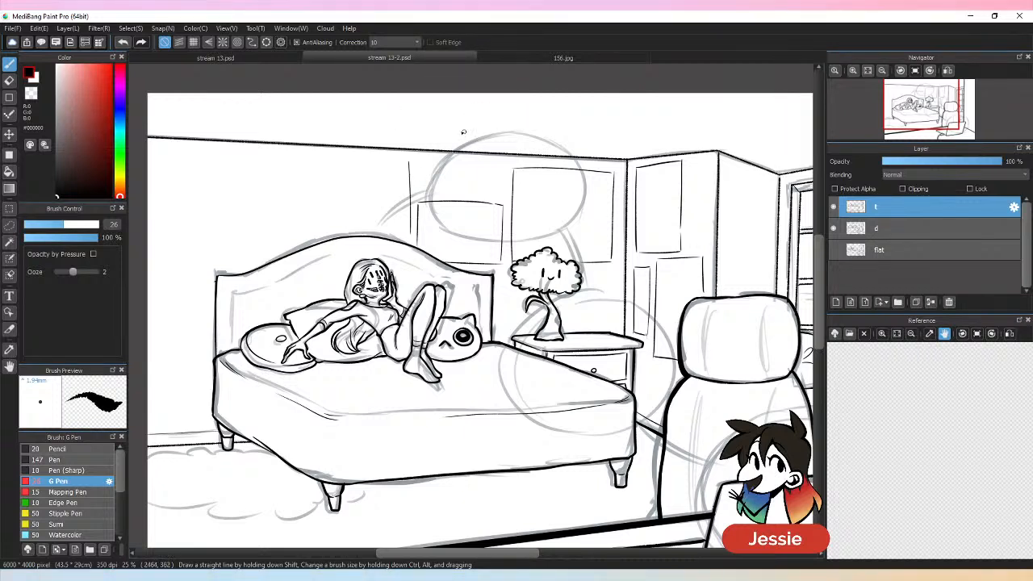
pyautogui.hotkey('ctrl', 'z')
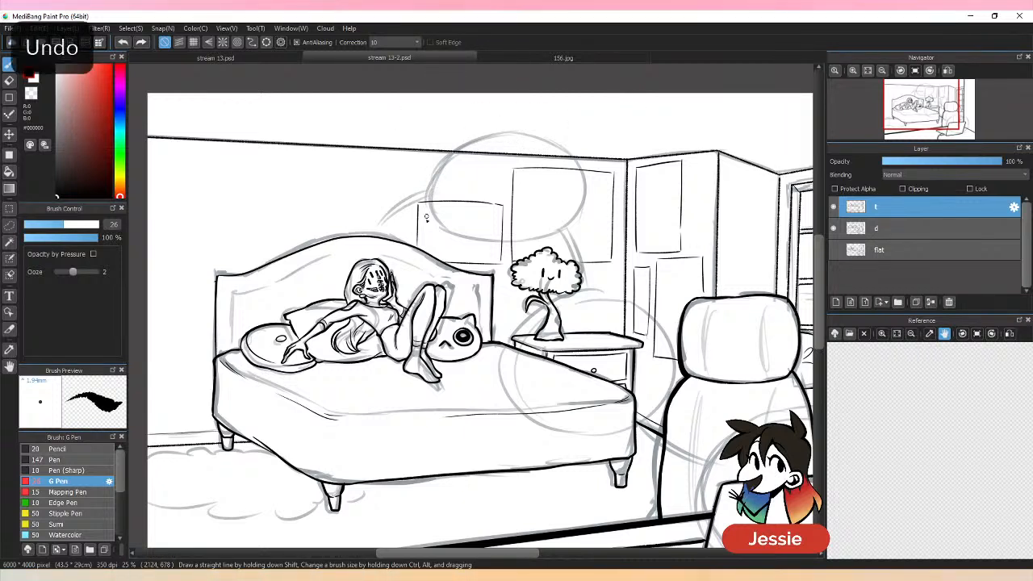
pyautogui.hotkey('ctrl', 's')
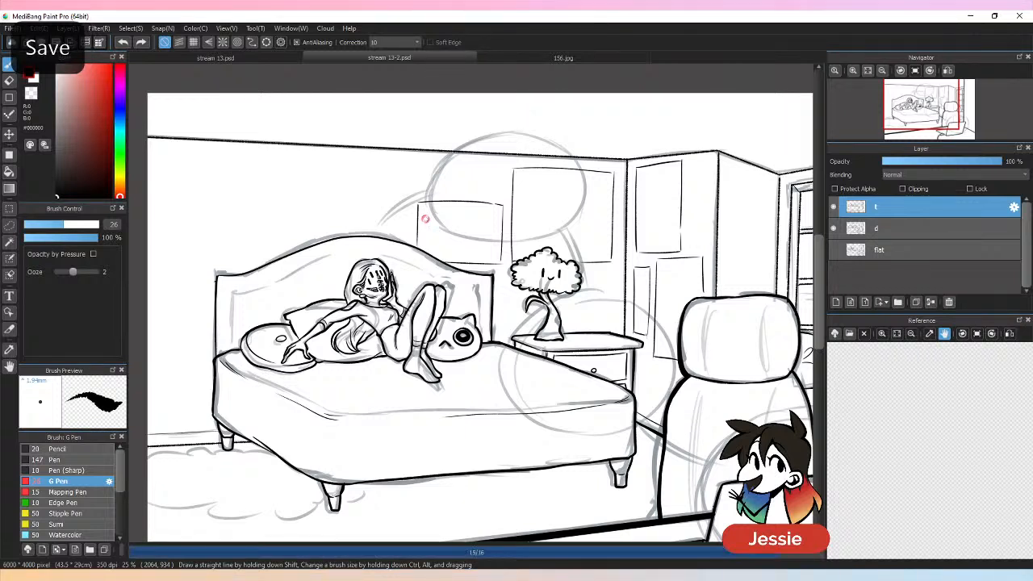
# Step: Outline a large poster directly above the headboard's peak and hide sketch layer "d" to check the line art
pyautogui.moveTo(409, 169); pyautogui.dragTo(407, 231)
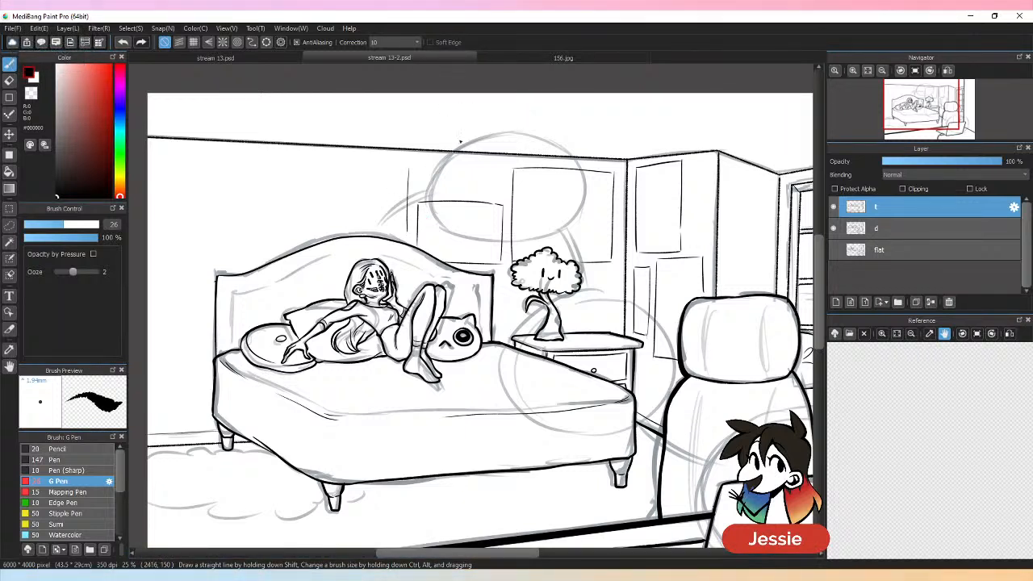
pyautogui.moveTo(409, 168)
pyautogui.mouseDown()
pyautogui.moveTo(337, 147)
pyautogui.moveTo(347, 165)
pyautogui.moveTo(317, 171)
pyautogui.moveTo(314, 236)
pyautogui.mouseUp()
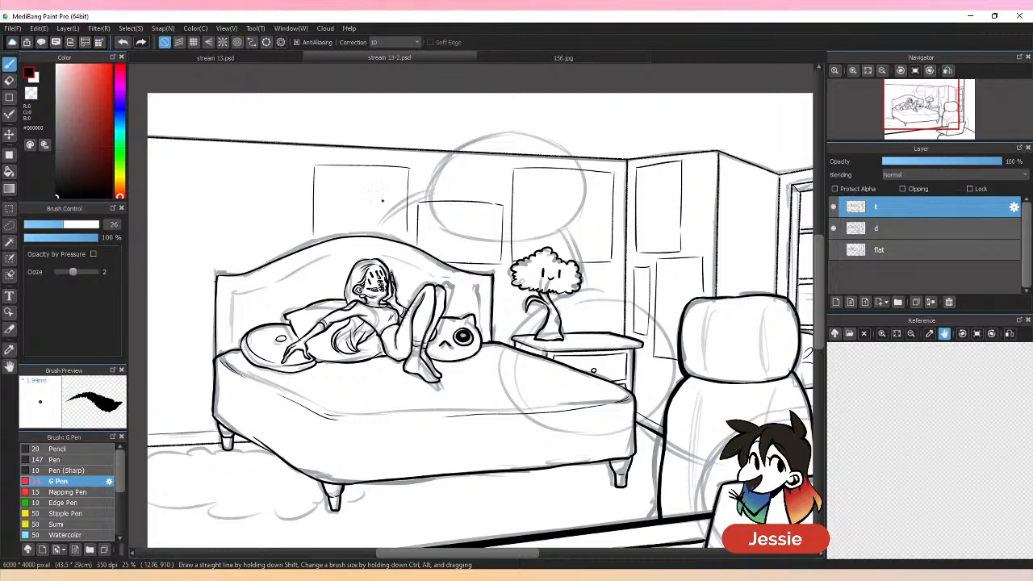
pyautogui.hotkey('ctrl', '-')
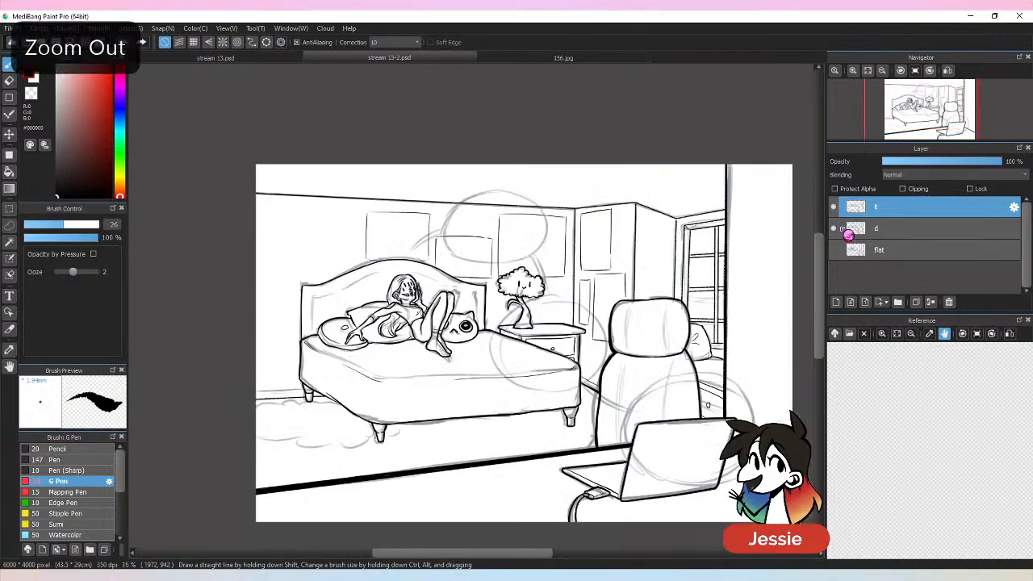
pyautogui.click(834, 228)
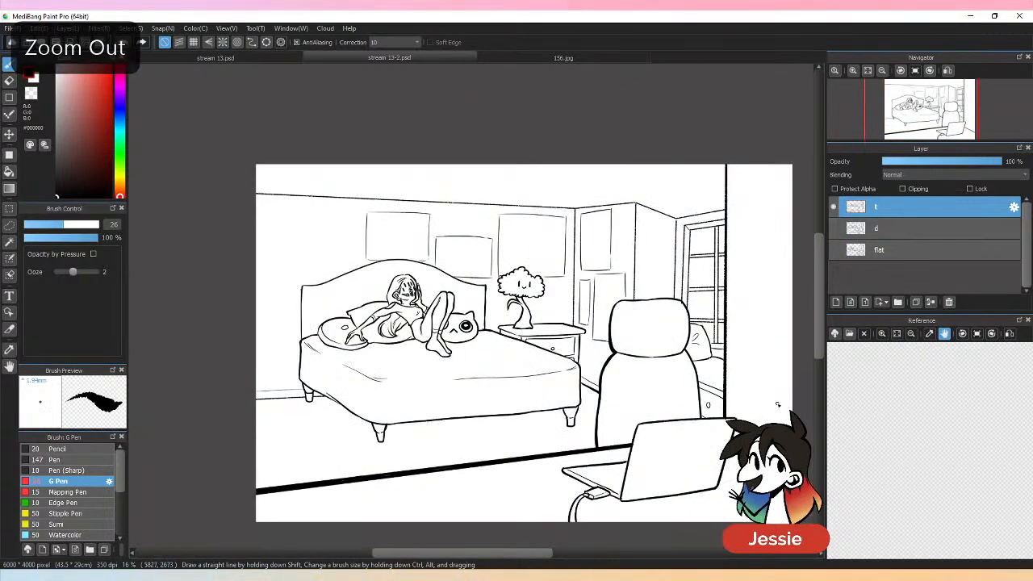
# Step: Show sketch layer "d" again and draw the small partial poster between the tree-shaped lamp and the room corner
pyautogui.hotkey('ctrl', '+')
pyautogui.click(834, 227)
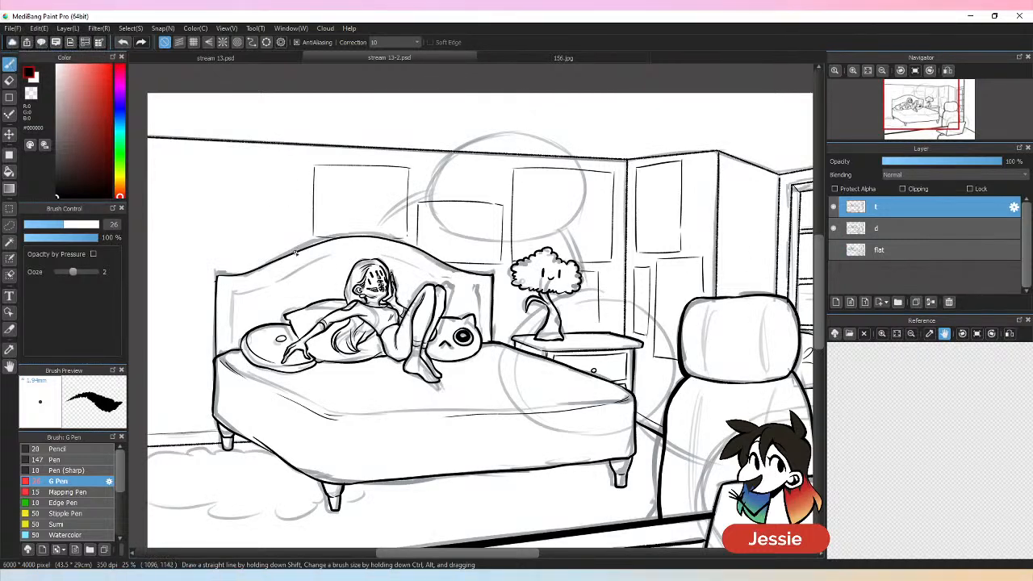
pyautogui.hotkey('ctrl', 'z')
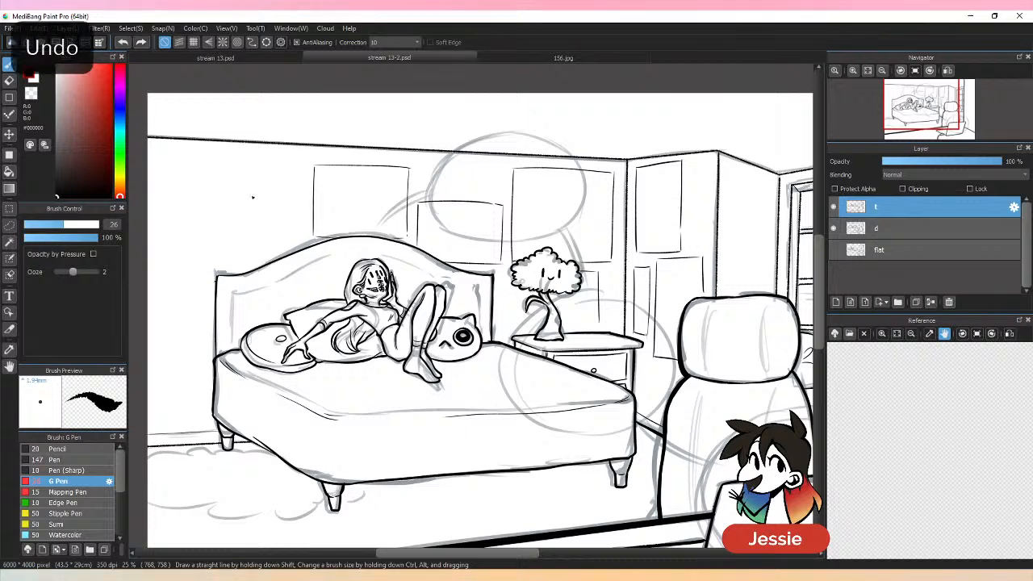
# Step: Draw a wide poster on the back wall above the headboard's left shoulder, partly hidden behind the headboard
pyautogui.moveTo(303, 208); pyautogui.dragTo(303, 240)
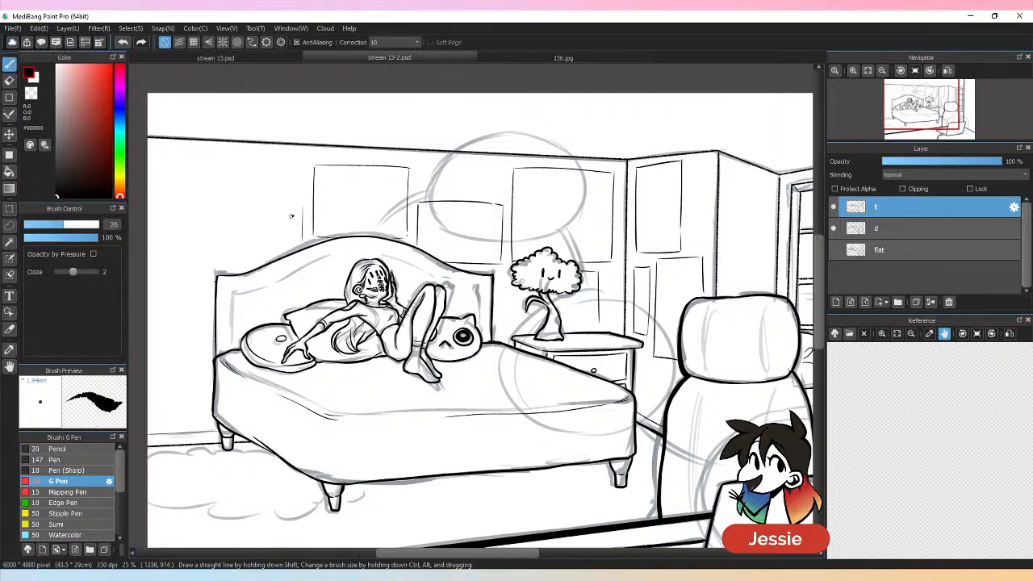
pyautogui.moveTo(301, 207)
pyautogui.mouseDown()
pyautogui.moveTo(196, 204)
pyautogui.moveTo(194, 278)
pyautogui.moveTo(217, 282)
pyautogui.mouseUp()
pyautogui.hotkey('ctrl', 'z')
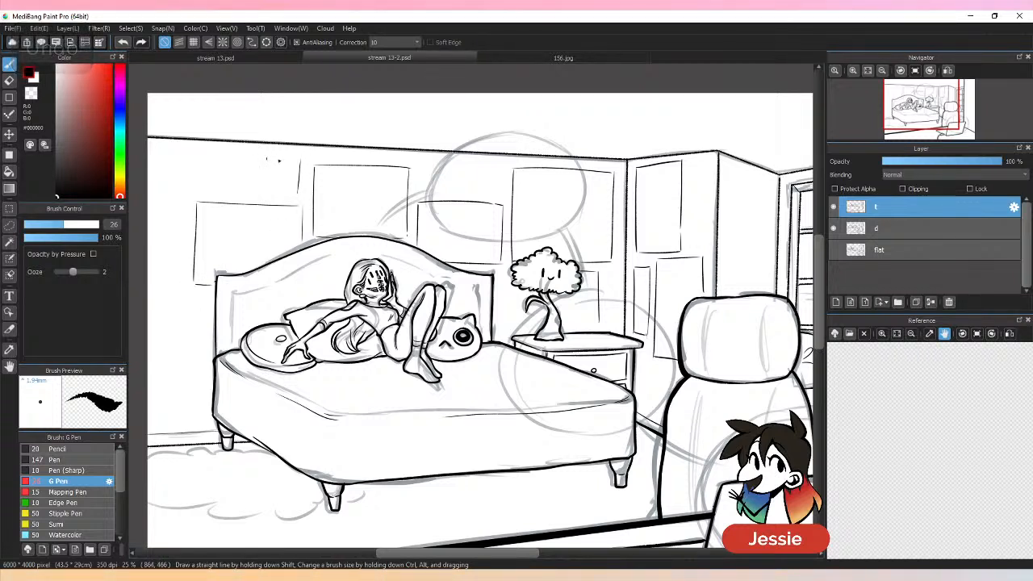
# Step: Draw a small square poster above the leftmost wide one and check the line art with sketch layer "d" temporarily hidden
pyautogui.hotkey('ctrl', 'z')
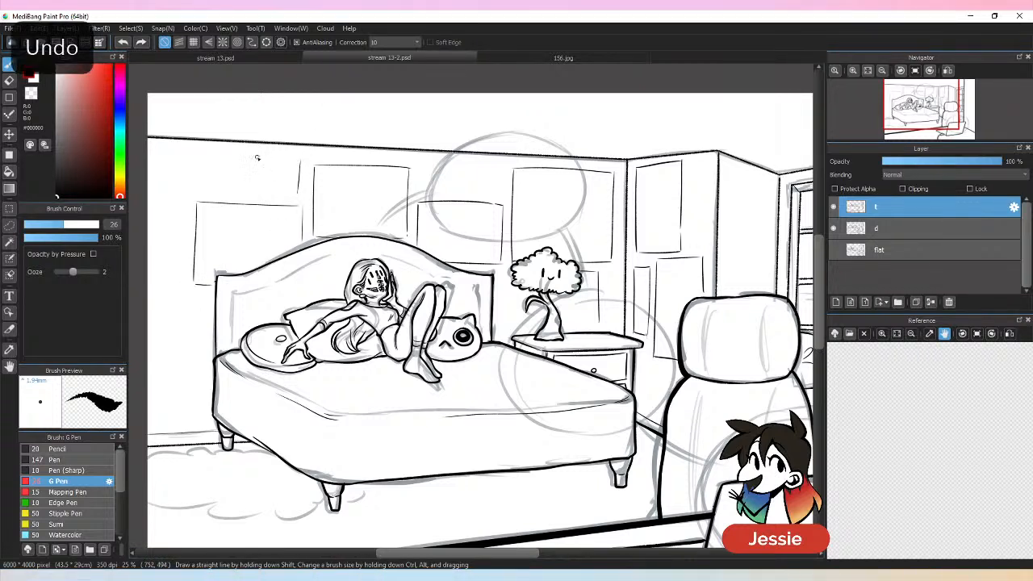
pyautogui.moveTo(258, 156)
pyautogui.mouseDown()
pyautogui.moveTo(311, 157)
pyautogui.moveTo(257, 192)
pyautogui.moveTo(297, 193)
pyautogui.mouseUp()
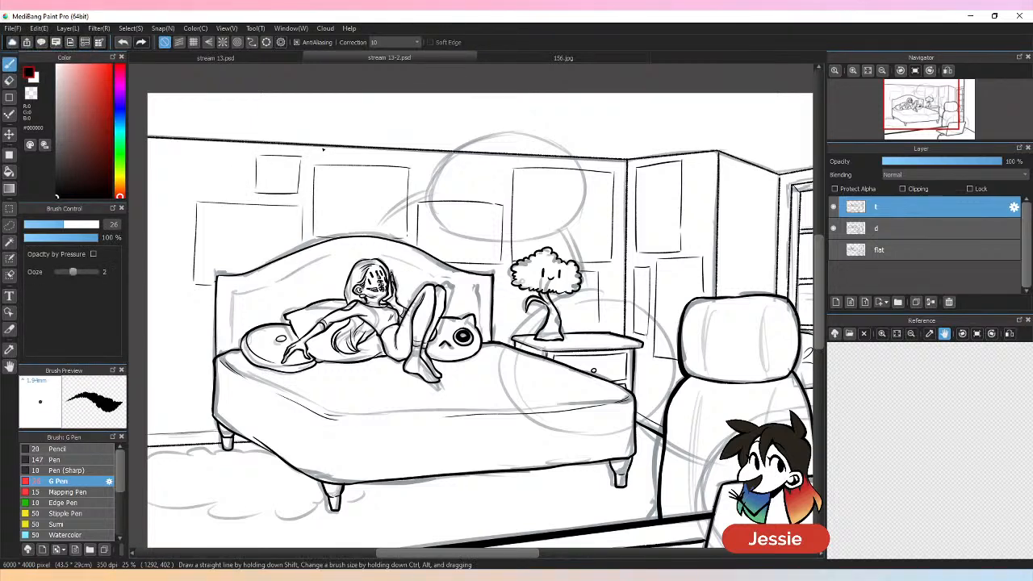
pyautogui.hotkey('ctrl', '-')
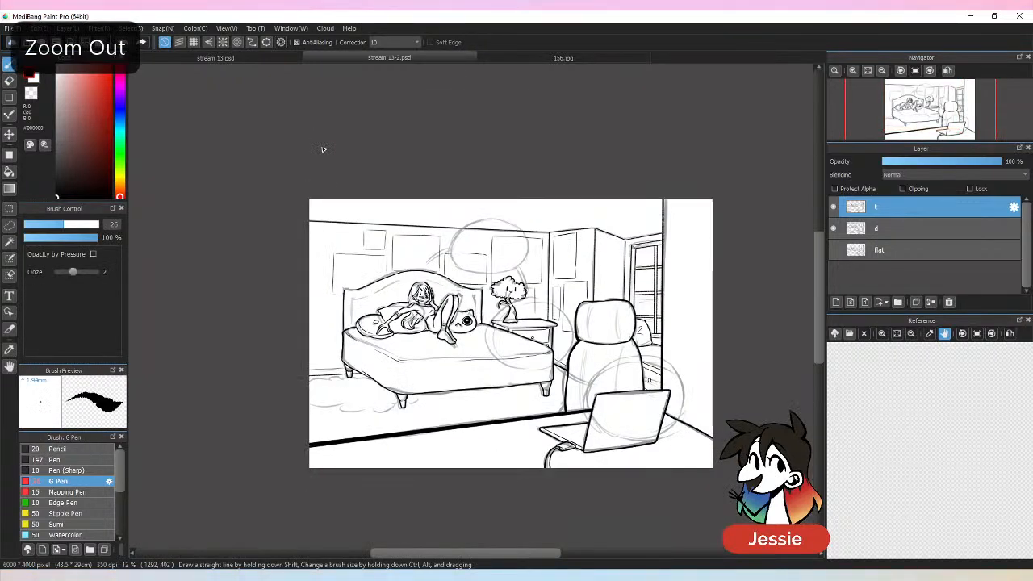
pyautogui.click(835, 230)
pyautogui.click(835, 229)
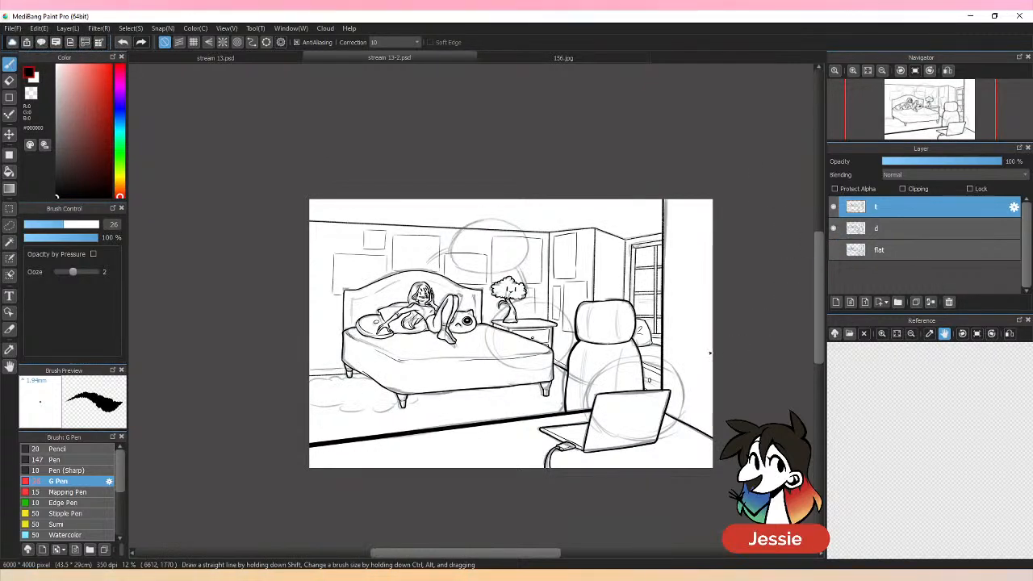
# Step: Draw the touchpad and the grid of keyboard keys on the laptop's base, then save the drawing
pyautogui.hotkey('ctrl', '+')
pyautogui.hotkey('ctrl', '+')
pyautogui.hotkey('ctrl', '+')
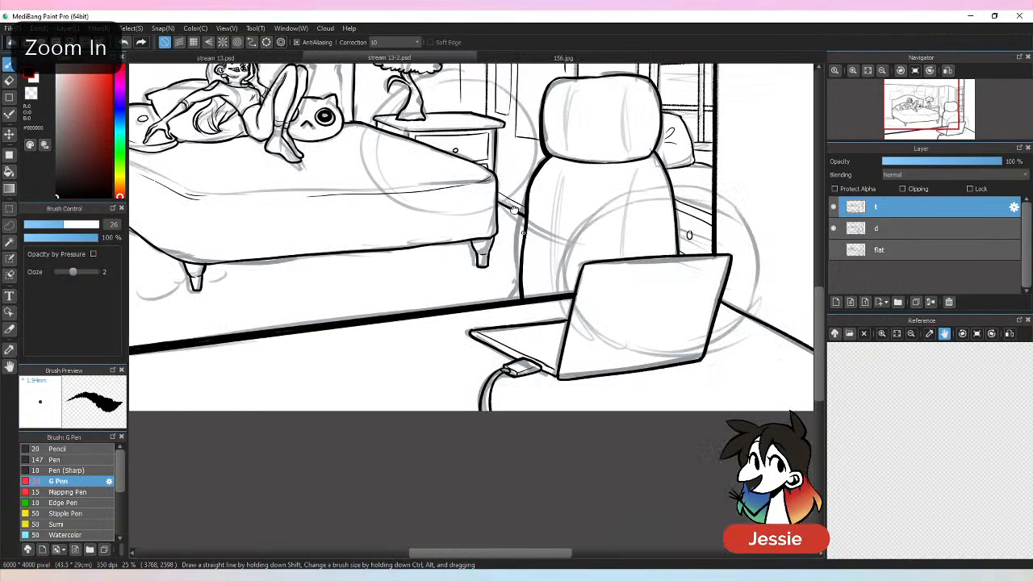
pyautogui.hotkey('ctrl', '+')
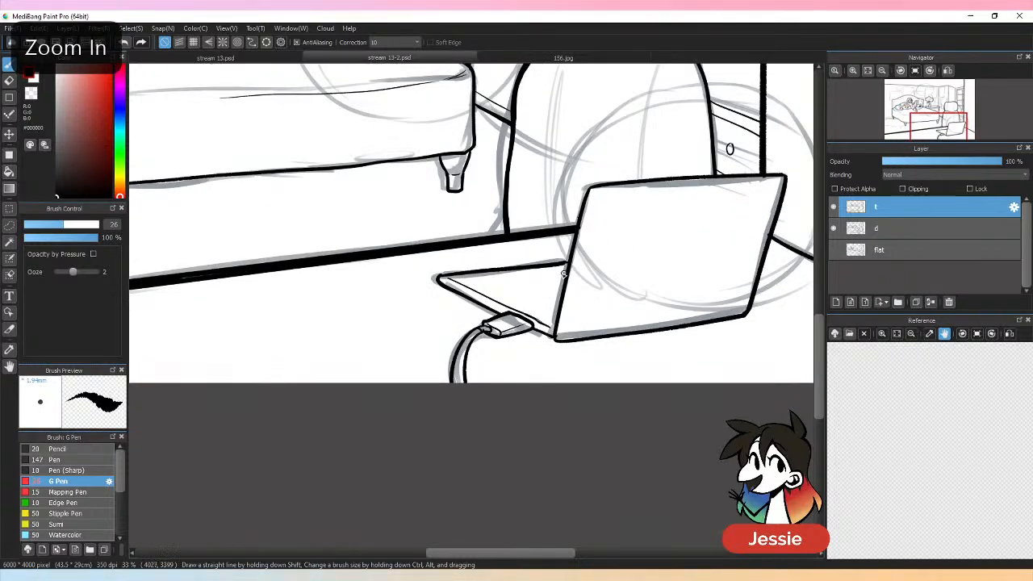
pyautogui.hotkey('ctrl', 'z')
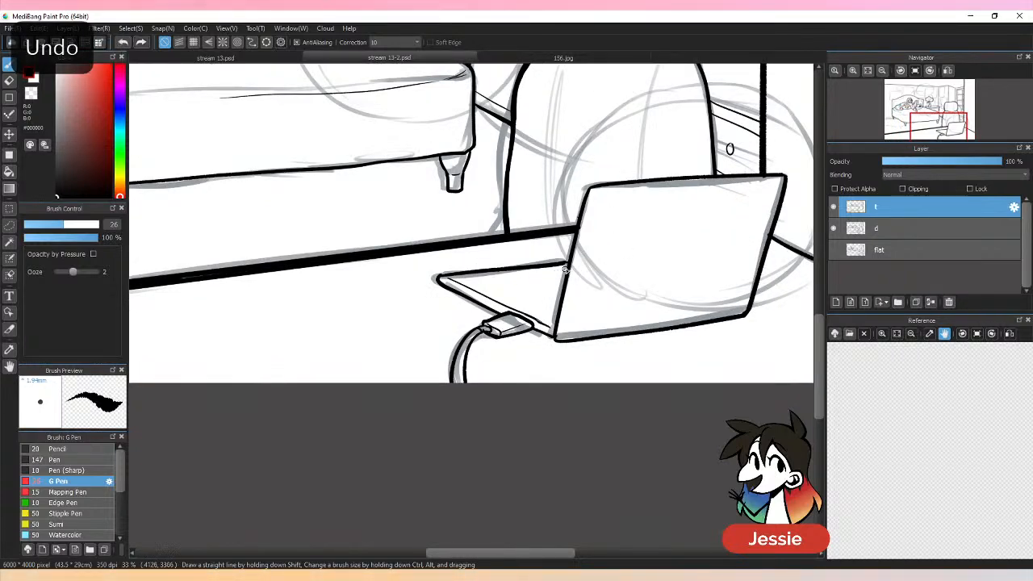
pyautogui.moveTo(563, 279)
pyautogui.mouseDown()
pyautogui.moveTo(499, 294)
pyautogui.moveTo(553, 311)
pyautogui.moveTo(550, 108)
pyautogui.moveTo(496, 281)
pyautogui.moveTo(496, 294)
pyautogui.moveTo(559, 333)
pyautogui.mouseUp()
pyautogui.hotkey('ctrl', 'z')
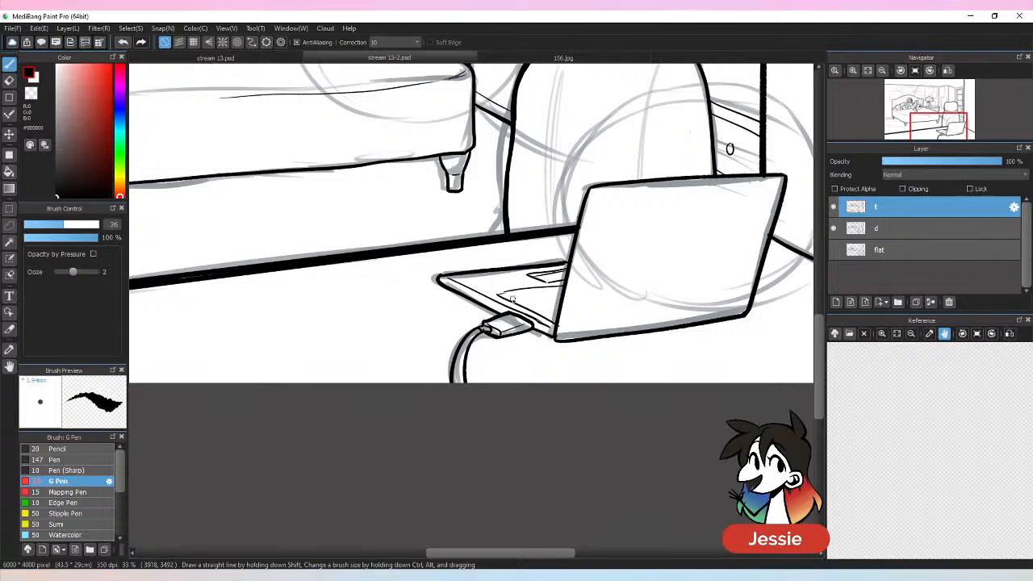
pyautogui.moveTo(507, 302)
pyautogui.mouseDown()
pyautogui.moveTo(554, 292)
pyautogui.moveTo(521, 305)
pyautogui.moveTo(549, 301)
pyautogui.moveTo(536, 312)
pyautogui.moveTo(557, 318)
pyautogui.moveTo(508, 295)
pyautogui.moveTo(564, 295)
pyautogui.mouseUp()
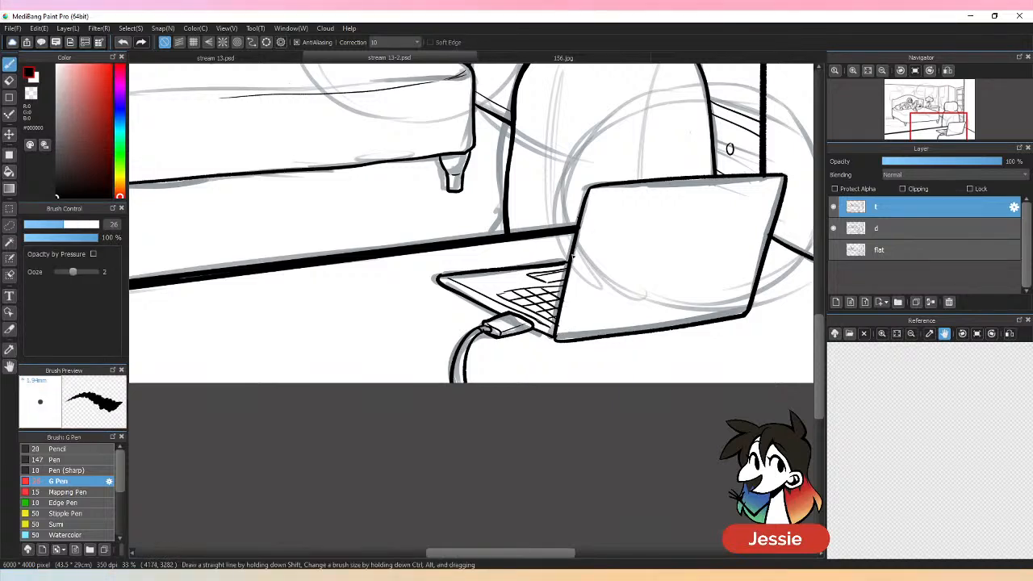
pyautogui.hotkey('ctrl', '-')
pyautogui.hotkey('ctrl', '-')
pyautogui.hotkey('ctrl', '-')
pyautogui.hotkey('ctrl', 's')
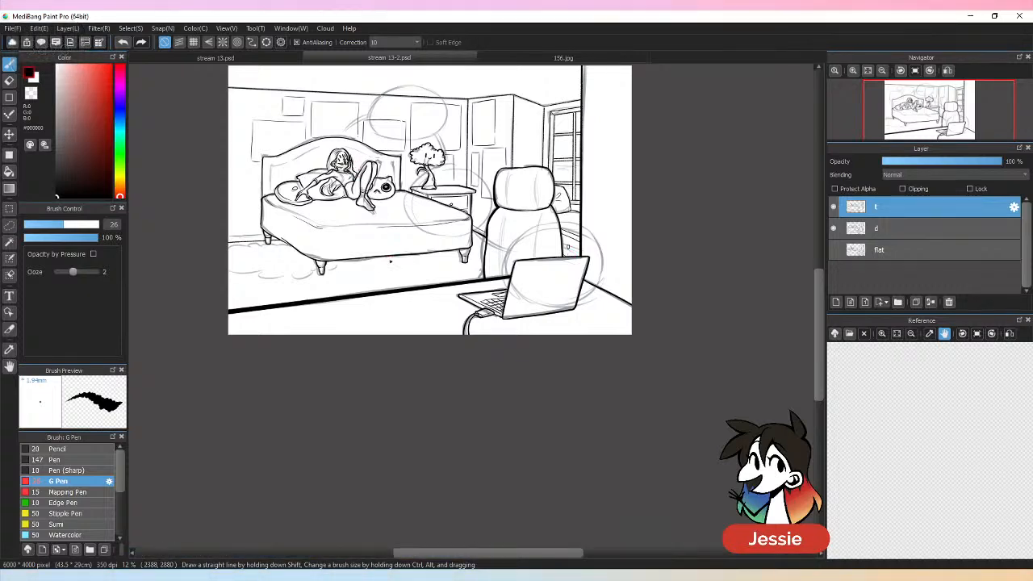
# Step: Outline a large rounded-corner mat on the desk left of the laptop, passing behind the cable and off the canvas edge
pyautogui.hotkey('ctrl', '+')
pyautogui.hotkey('ctrl', '+')
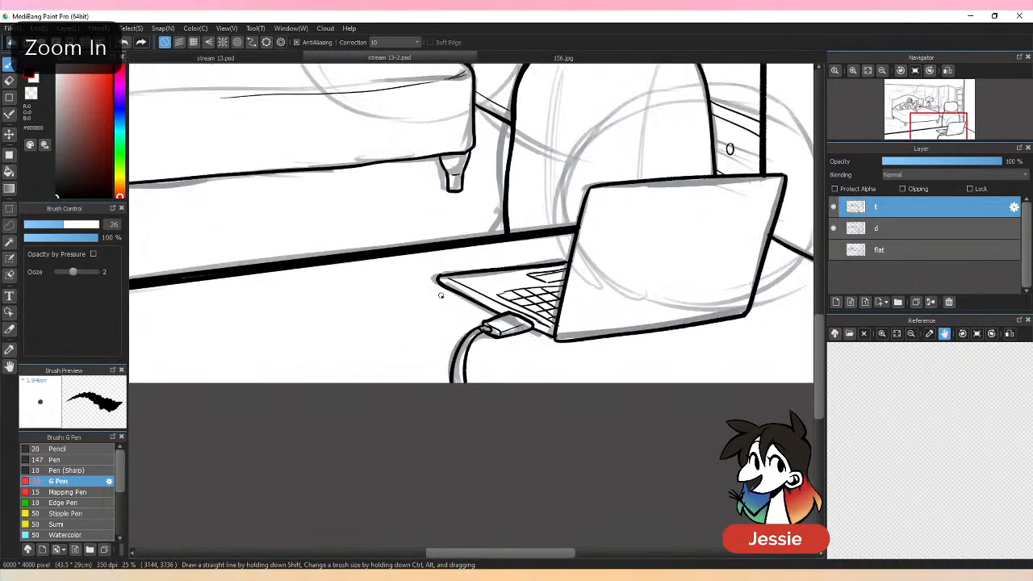
pyautogui.moveTo(393, 288)
pyautogui.mouseDown()
pyautogui.moveTo(235, 318)
pyautogui.moveTo(316, 395)
pyautogui.mouseUp()
pyautogui.moveTo(397, 290)
pyautogui.mouseDown()
pyautogui.moveTo(458, 329)
pyautogui.moveTo(450, 315)
pyautogui.moveTo(510, 380)
pyautogui.mouseUp()
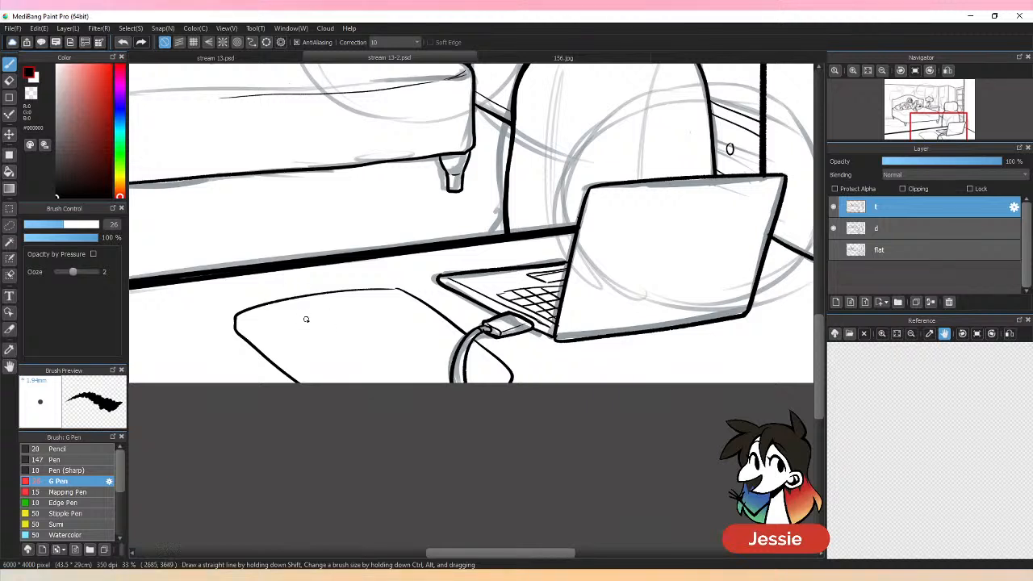
# Step: Draw a computer mouse on the mat with an oval body, a curved side seam, a scroll wheel and a button split, and save the drawing
pyautogui.moveTo(306, 320); pyautogui.dragTo(346, 368)
pyautogui.moveTo(305, 317)
pyautogui.mouseDown()
pyautogui.moveTo(354, 303)
pyautogui.moveTo(396, 336)
pyautogui.mouseUp()
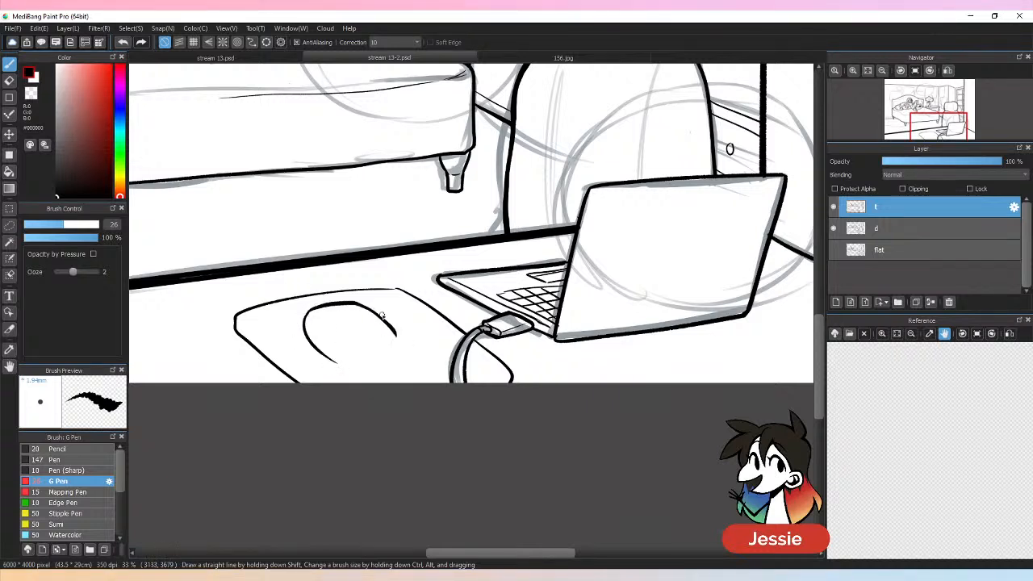
pyautogui.hotkey('ctrl', 'z')
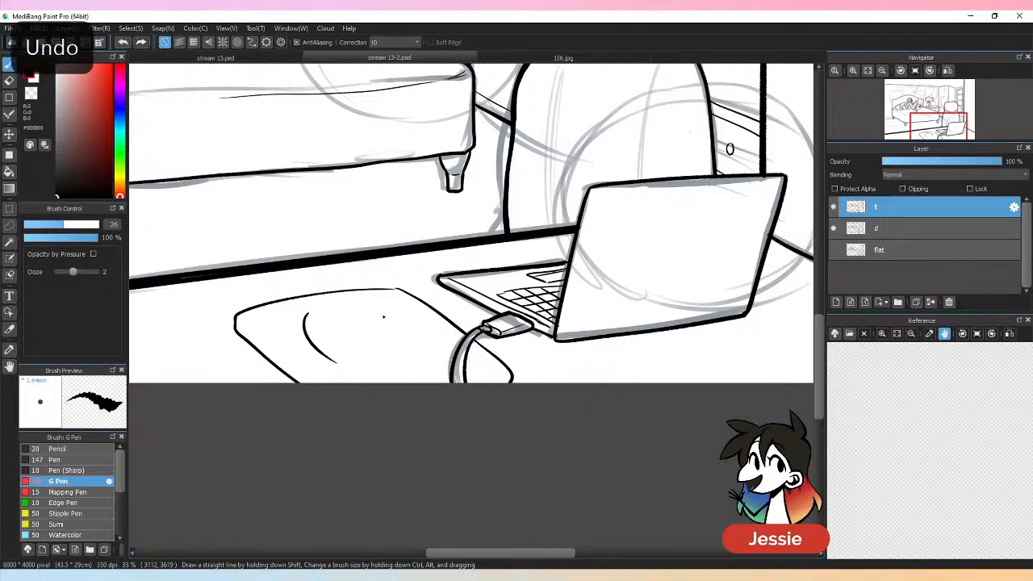
pyautogui.hotkey('ctrl', 's')
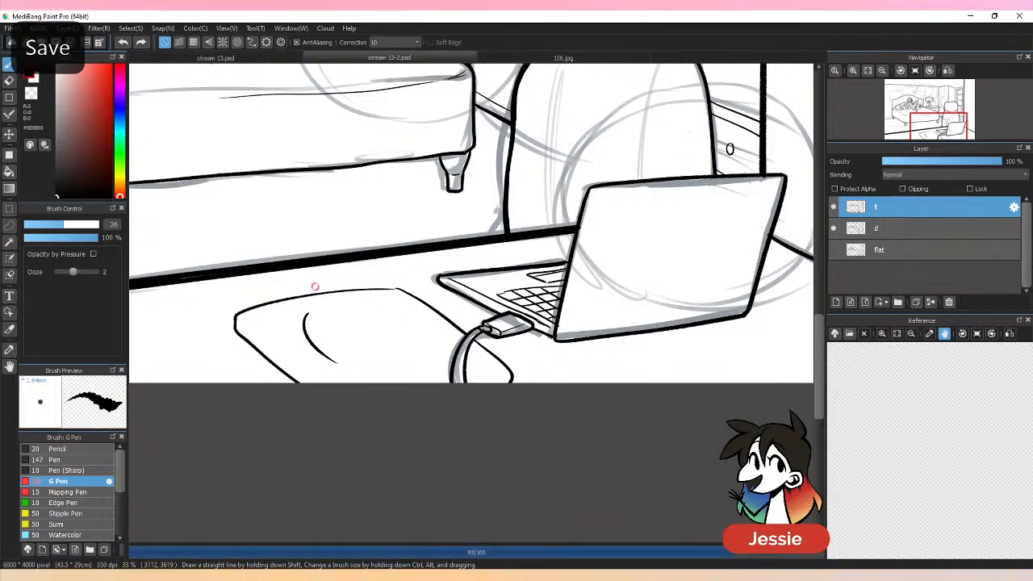
pyautogui.moveTo(308, 315)
pyautogui.mouseDown()
pyautogui.moveTo(361, 315)
pyautogui.moveTo(353, 305)
pyautogui.moveTo(377, 323)
pyautogui.moveTo(394, 356)
pyautogui.moveTo(335, 362)
pyautogui.moveTo(346, 367)
pyautogui.moveTo(372, 370)
pyautogui.moveTo(394, 349)
pyautogui.mouseUp()
pyautogui.hotkey('ctrl', 'z')
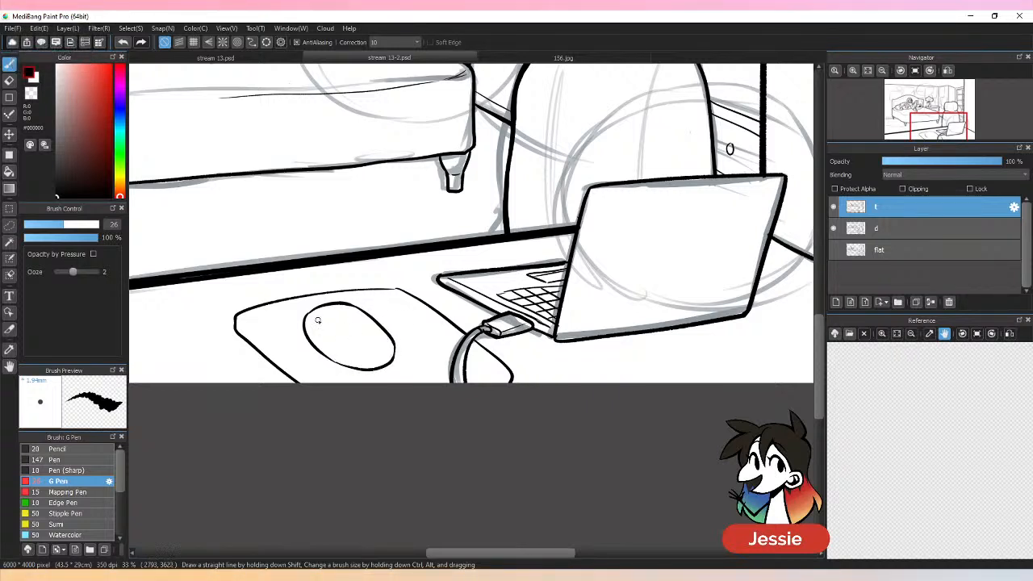
pyautogui.moveTo(325, 311); pyautogui.dragTo(364, 369)
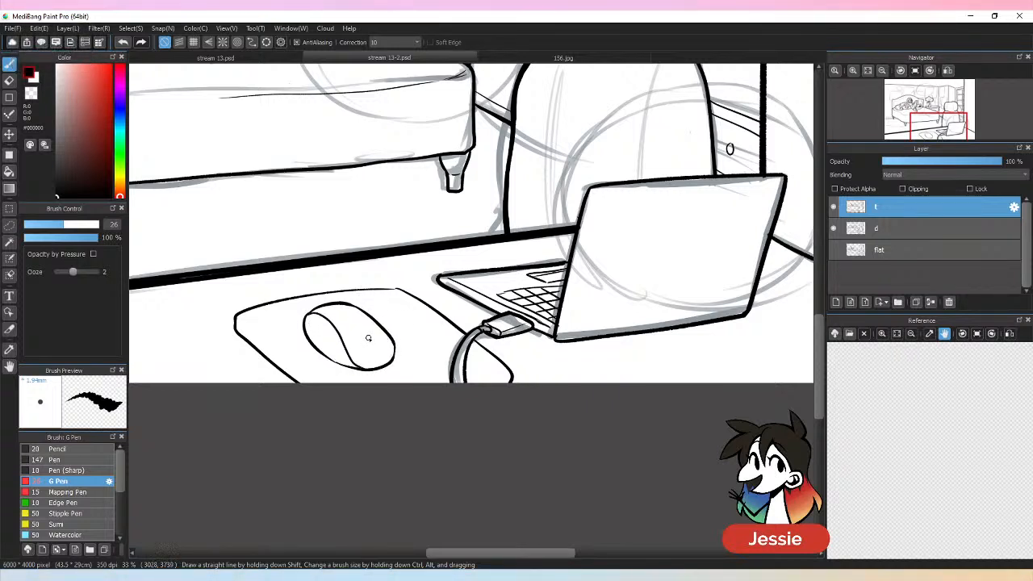
pyautogui.moveTo(369, 332); pyautogui.dragTo(374, 345)
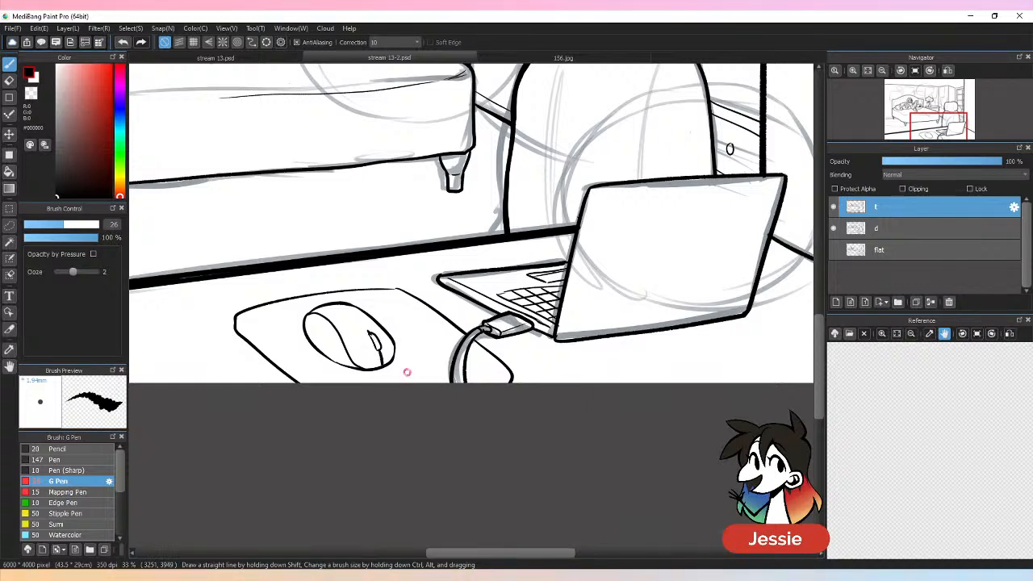
# Step: Erase a gap in the laptop's front edge beside the cable connector, draw a small plug there, and save the drawing
pyautogui.hotkey('ctrl', '-')
pyautogui.hotkey('ctrl', '-')
pyautogui.hotkey('ctrl', '-')
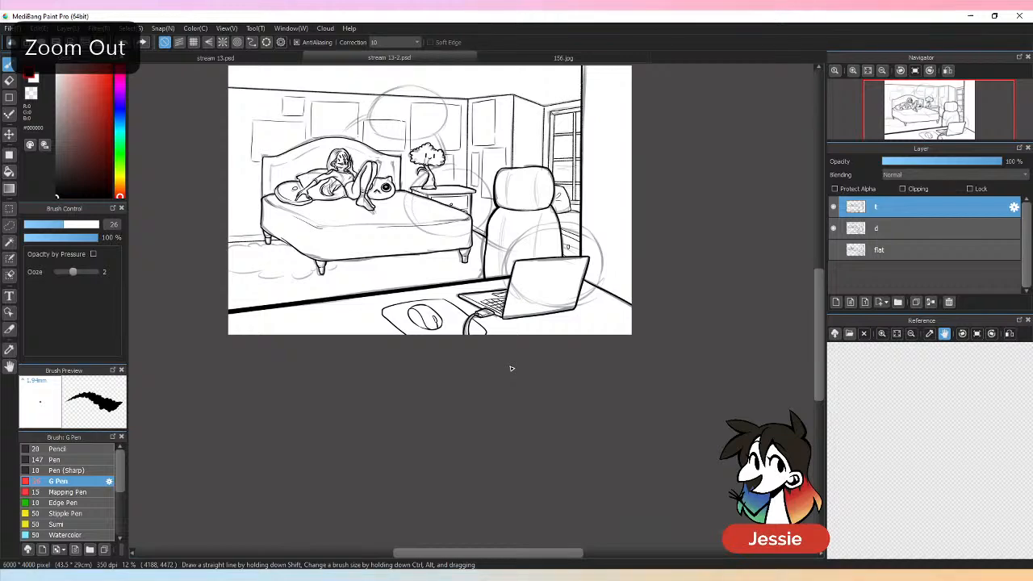
pyautogui.hotkey('ctrl', '+')
pyautogui.hotkey('ctrl', '+')
pyautogui.hotkey('ctrl', '+')
pyautogui.hotkey('ctrl', '+')
pyautogui.press('e')
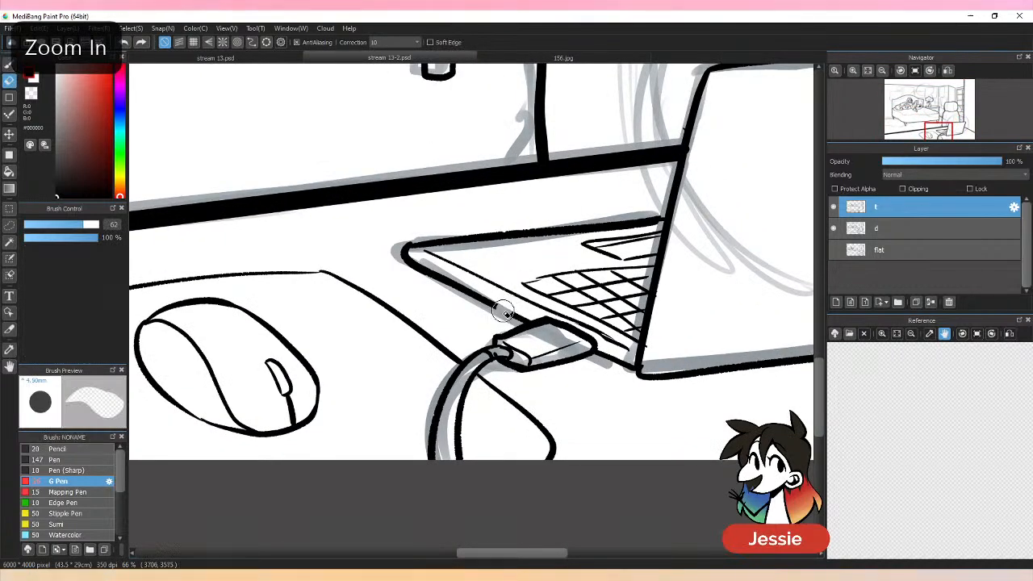
pyautogui.press('b')
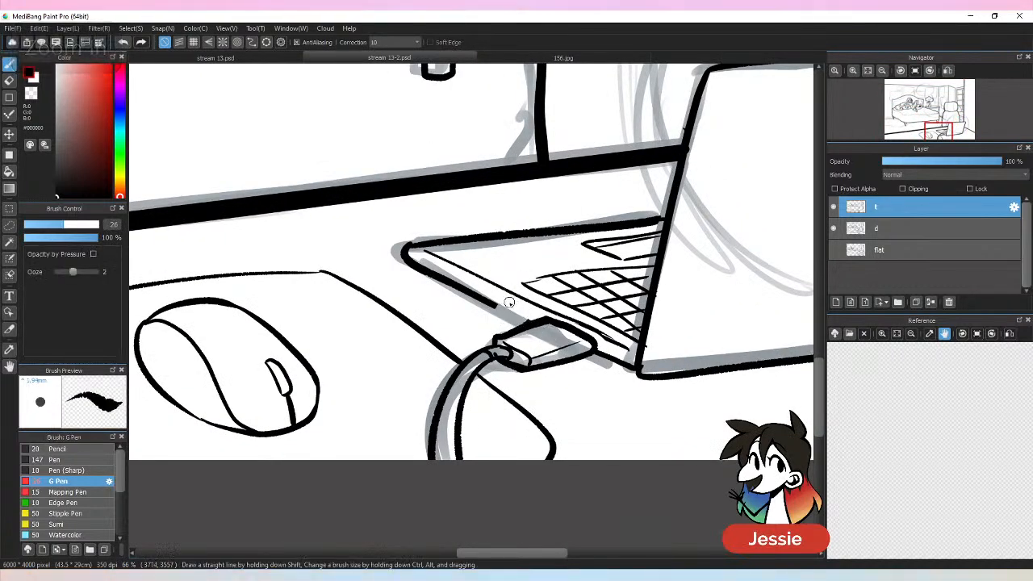
pyautogui.moveTo(503, 304)
pyautogui.mouseDown()
pyautogui.moveTo(496, 316)
pyautogui.moveTo(518, 325)
pyautogui.moveTo(512, 301)
pyautogui.moveTo(534, 314)
pyautogui.moveTo(527, 319)
pyautogui.mouseUp()
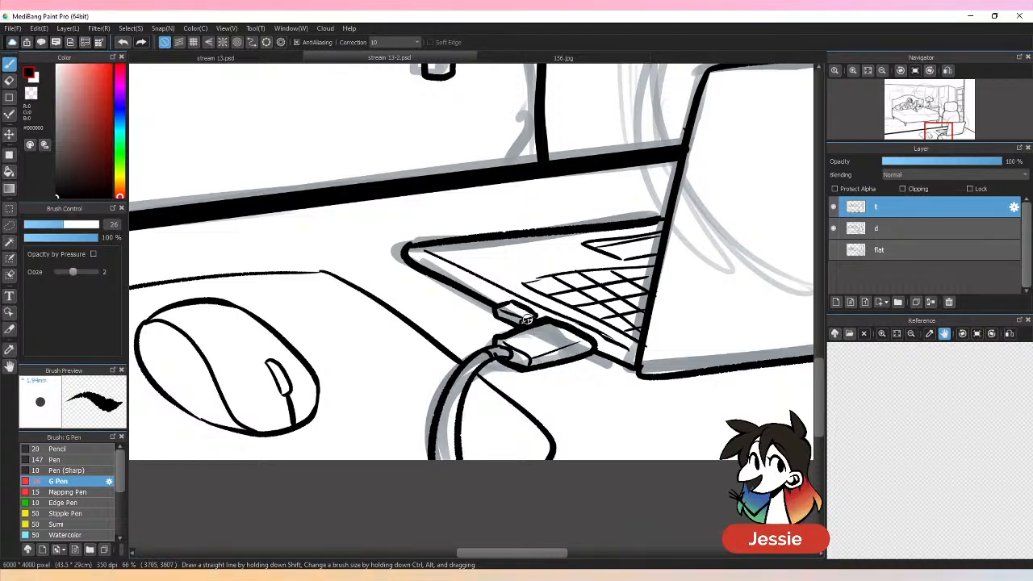
pyautogui.hotkey('ctrl', '-')
pyautogui.hotkey('ctrl', '-')
pyautogui.hotkey('ctrl', '-')
pyautogui.hotkey('ctrl', '-')
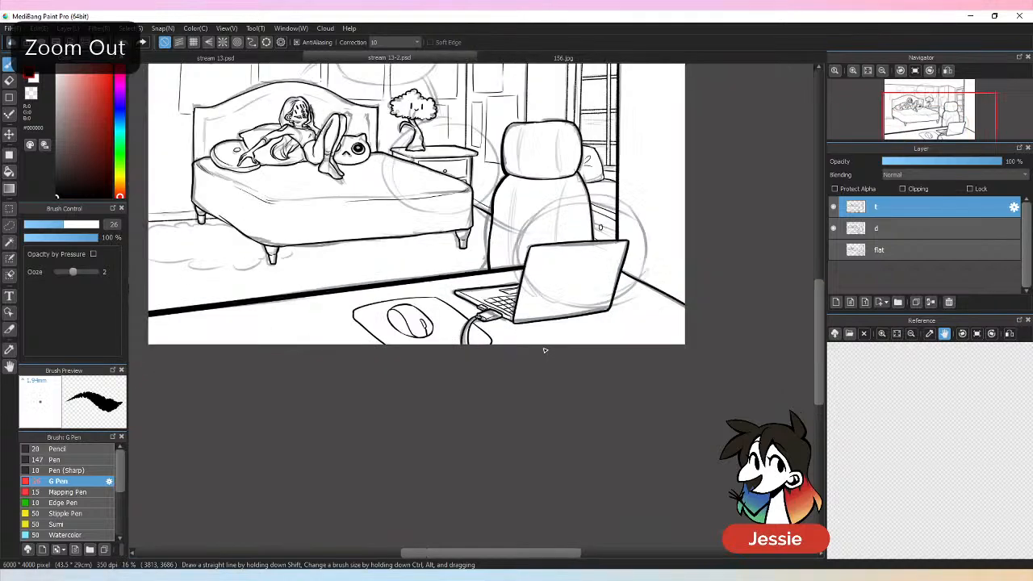
pyautogui.hotkey('ctrl', 's')
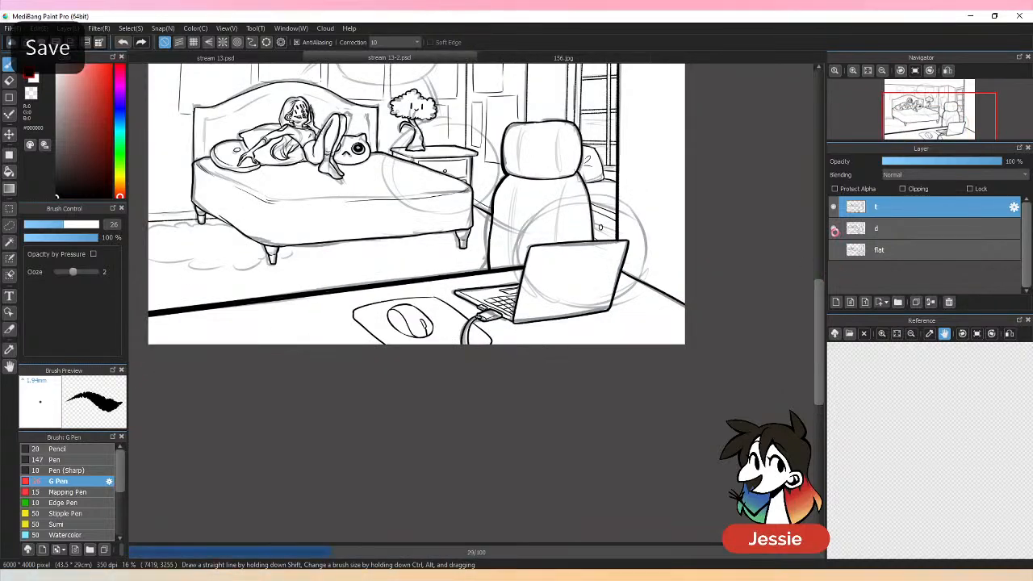
# Step: Review the whole scene's line art with sketch layer "d" temporarily hidden
pyautogui.click(835, 229)
pyautogui.hotkey('ctrl', '-')
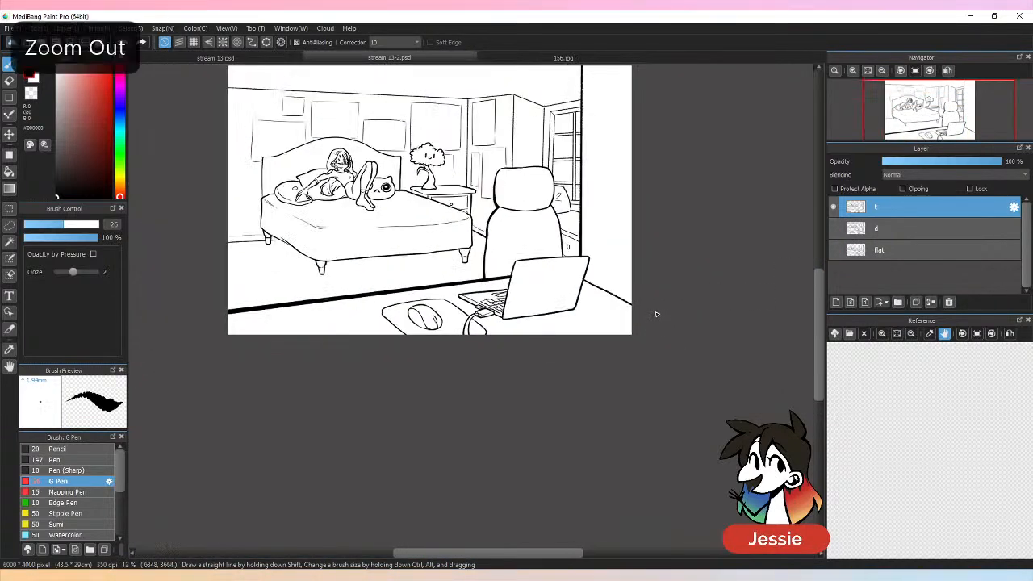
pyautogui.moveTo(523, 269); pyautogui.dragTo(578, 422)
pyautogui.moveTo(681, 383); pyautogui.dragTo(654, 332)
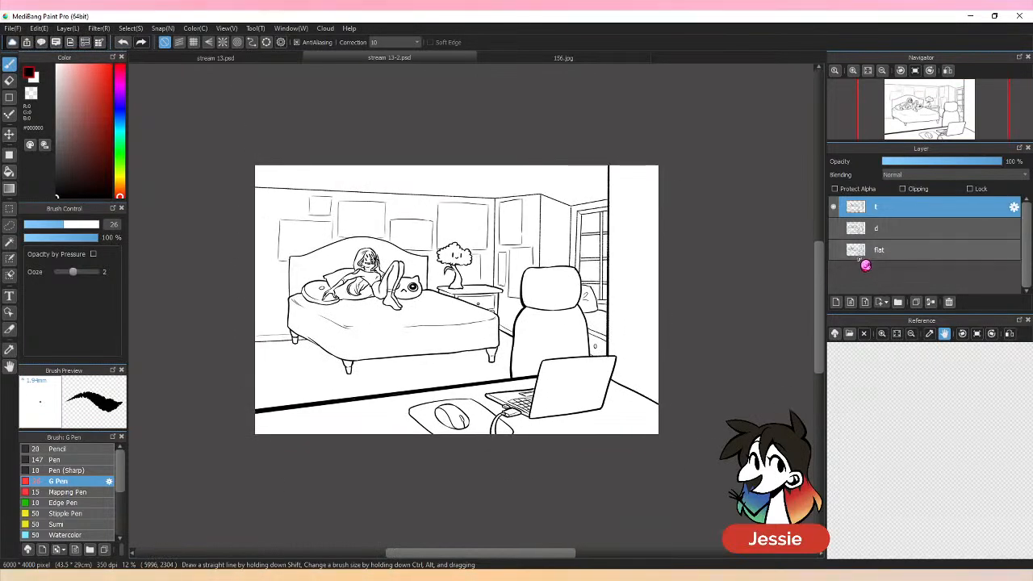
pyautogui.click(834, 231)
# Step: Try a fluffy rug outline with scalloped edges on the floor beneath the left end of the bed, following the sketch
pyautogui.hotkey('ctrl', '+')
pyautogui.hotkey('ctrl', '+')
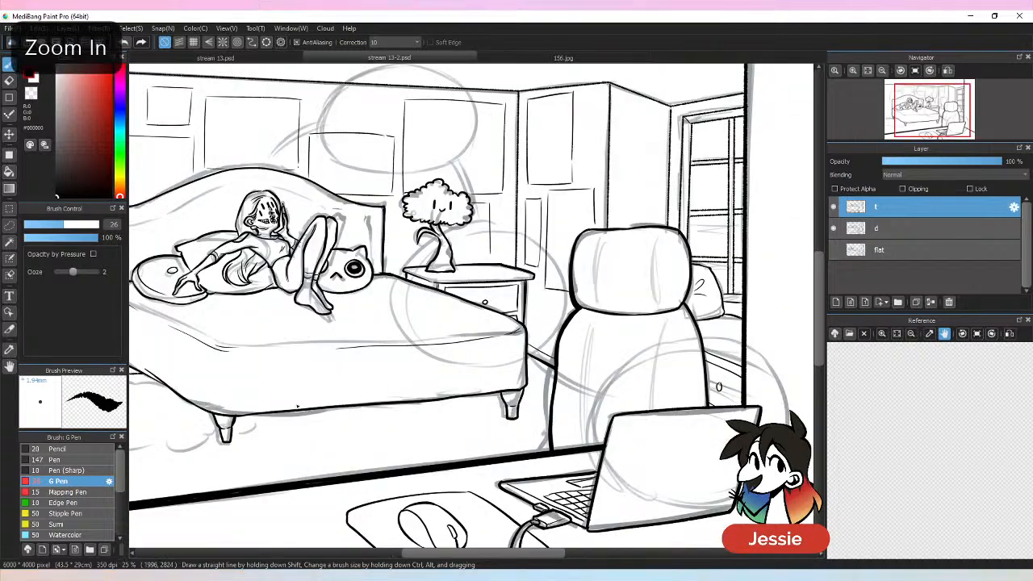
pyautogui.moveTo(194, 401); pyautogui.dragTo(649, 302)
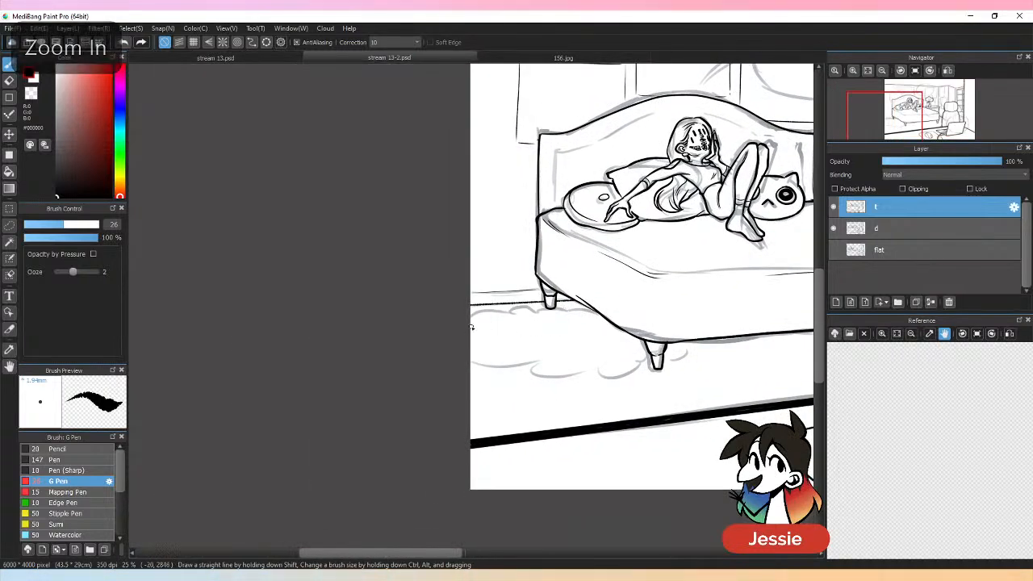
pyautogui.moveTo(472, 327); pyautogui.dragTo(542, 323)
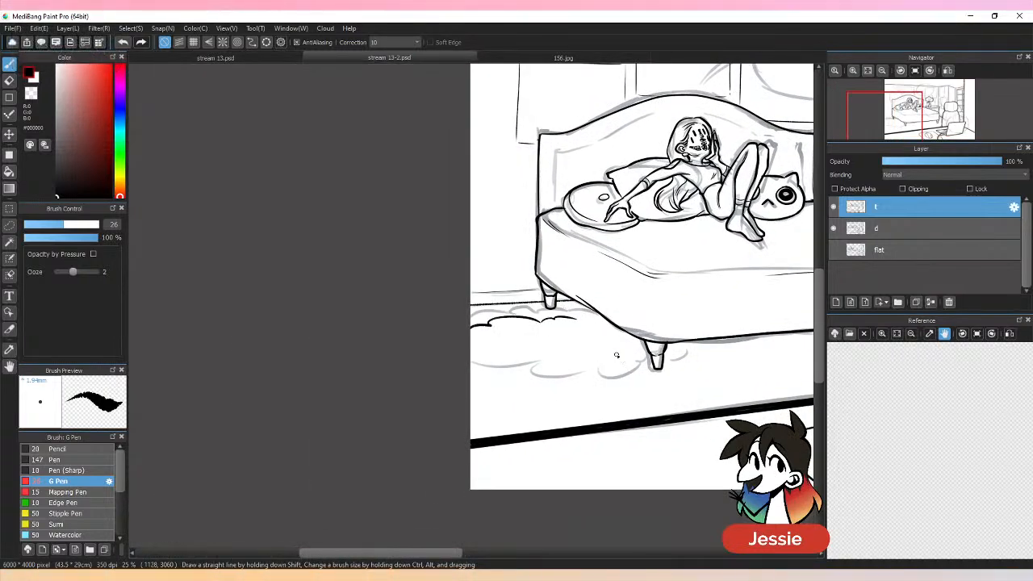
pyautogui.hotkey('ctrl', 'z')
pyautogui.moveTo(564, 313)
pyautogui.mouseDown()
pyautogui.moveTo(499, 319)
pyautogui.moveTo(474, 330)
pyautogui.moveTo(468, 354)
pyautogui.moveTo(507, 359)
pyautogui.moveTo(486, 365)
pyautogui.moveTo(526, 388)
pyautogui.moveTo(653, 368)
pyautogui.mouseUp()
pyautogui.hotkey('ctrl', 'z')
pyautogui.hotkey('ctrl', 'z')
pyautogui.hotkey('ctrl', 'z')
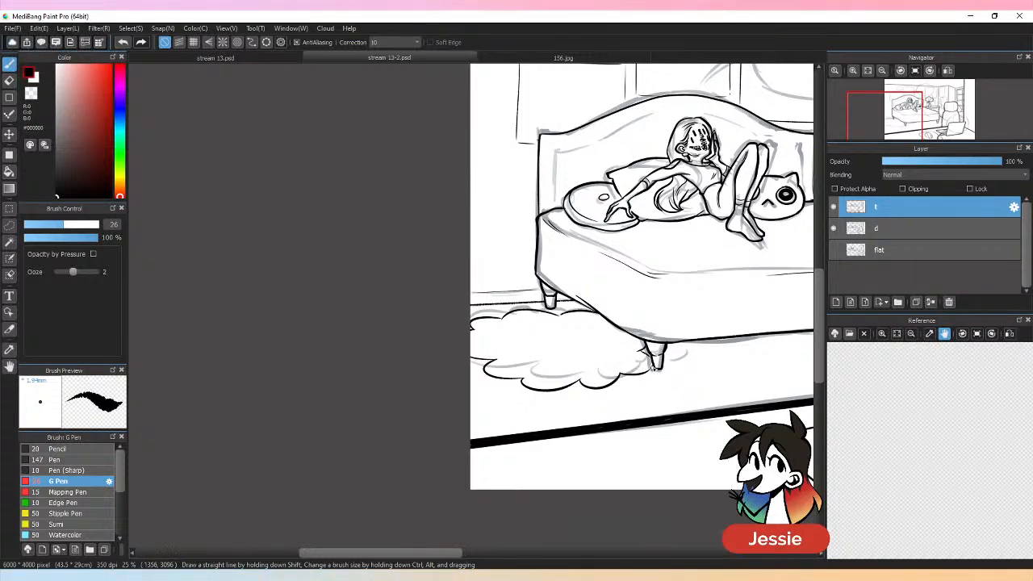
# Step: Check the rug with sketch layer "d" hidden and undo its scalloped outline, keeping only the top arc
pyautogui.hotkey('ctrl', '-')
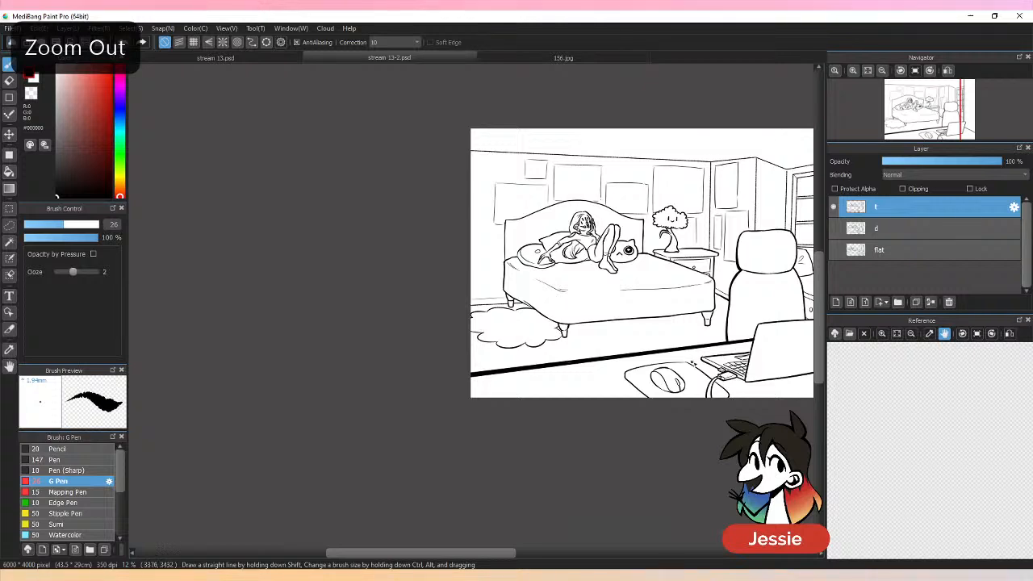
pyautogui.moveTo(709, 357); pyautogui.dragTo(546, 370)
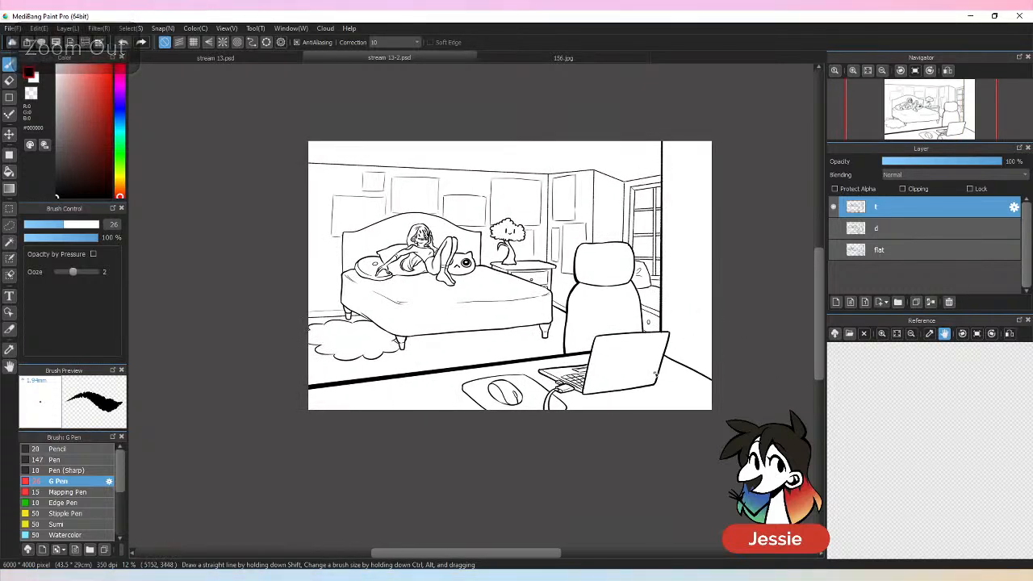
pyautogui.hotkey('ctrl', 'z')
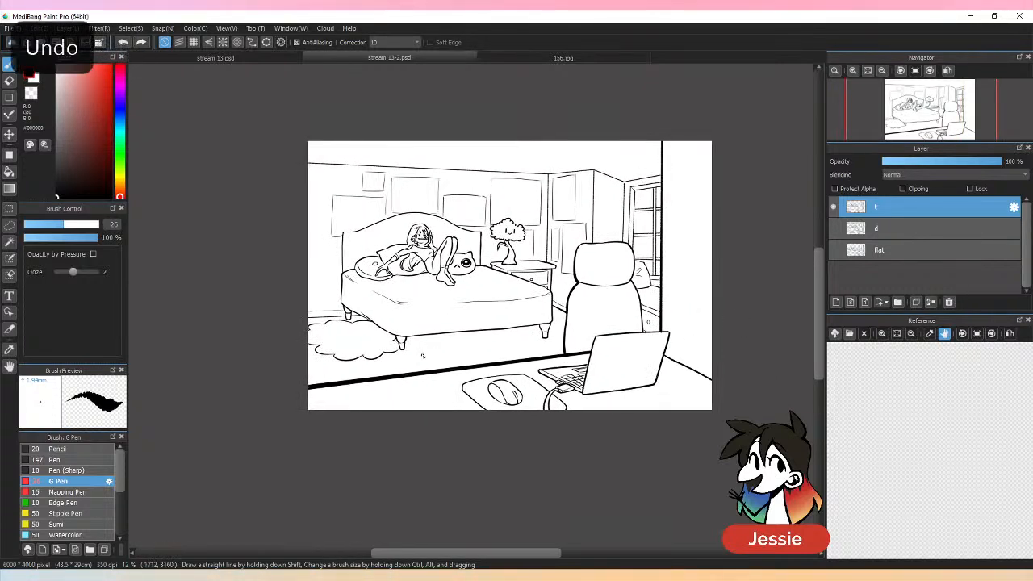
pyautogui.hotkey('ctrl', '+')
pyautogui.hotkey('ctrl', 'z')
pyautogui.hotkey('ctrl', 'z')
pyautogui.hotkey('ctrl', 'z')
pyautogui.hotkey('ctrl', 'z')
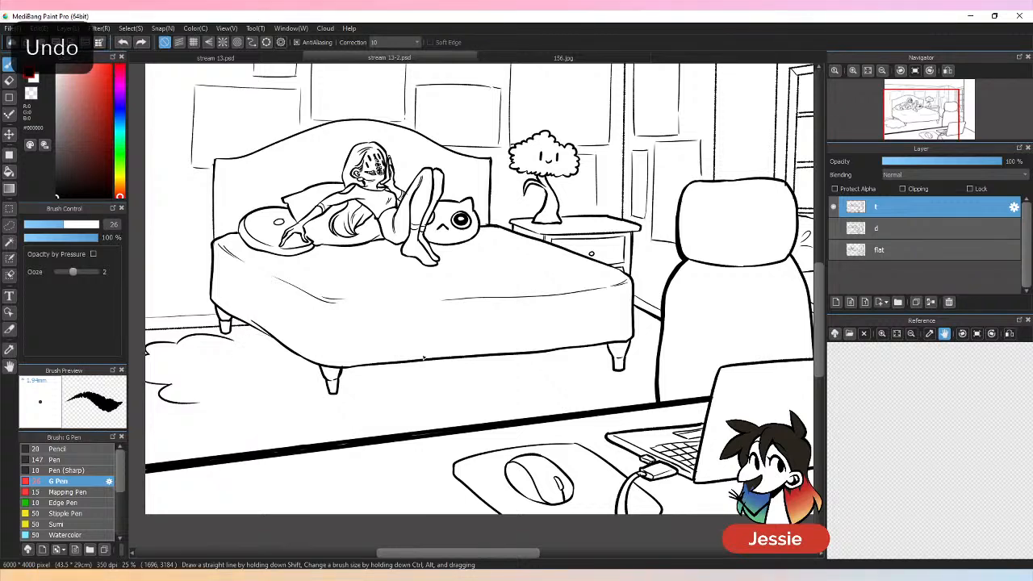
pyautogui.hotkey('ctrl', 'z')
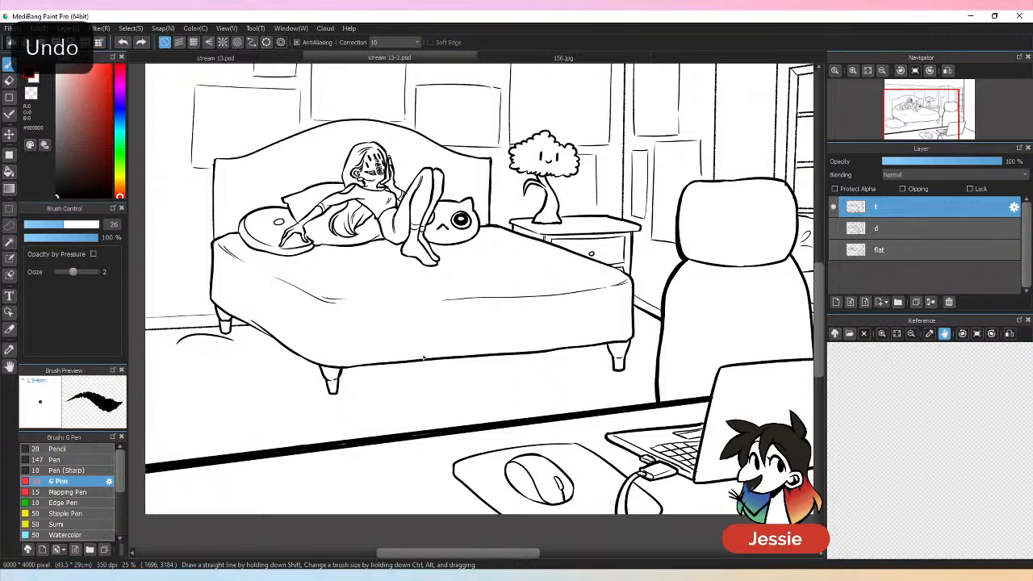
# Step: Outline the rug with smoother, wider curves from the canvas edge to the bed's front left leg
pyautogui.moveTo(275, 382); pyautogui.dragTo(443, 353)
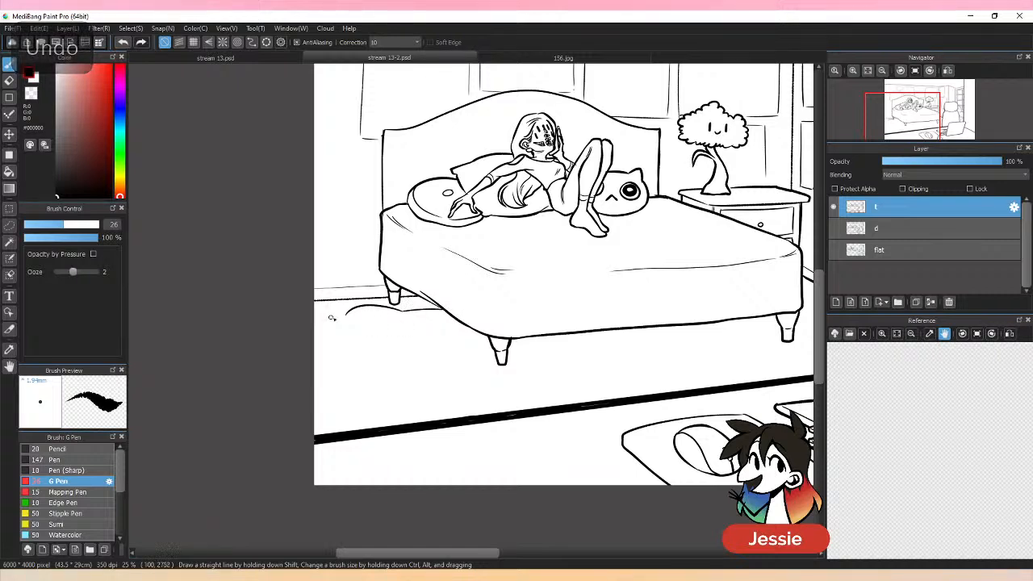
pyautogui.moveTo(323, 347)
pyautogui.mouseDown()
pyautogui.moveTo(397, 363)
pyautogui.moveTo(385, 367)
pyautogui.moveTo(500, 348)
pyautogui.mouseUp()
pyautogui.hotkey('ctrl', '-')
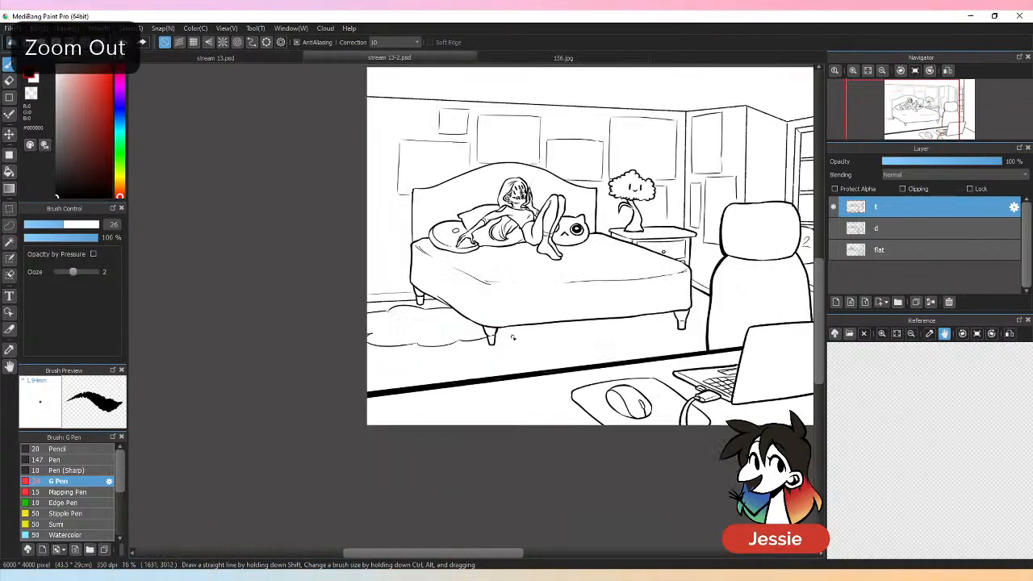
pyautogui.moveTo(592, 382); pyautogui.dragTo(433, 413)
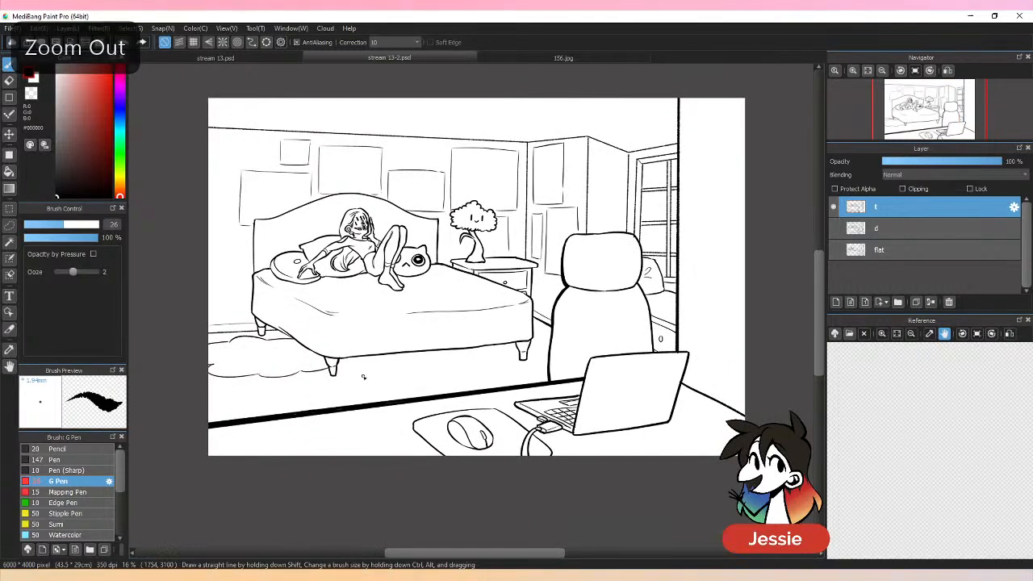
# Step: Try a long floorboard line across the floor in front of the bed, first at brush size 26 and again at 6.1
pyautogui.moveTo(211, 402); pyautogui.dragTo(541, 365)
pyautogui.hotkey('ctrl', 'z')
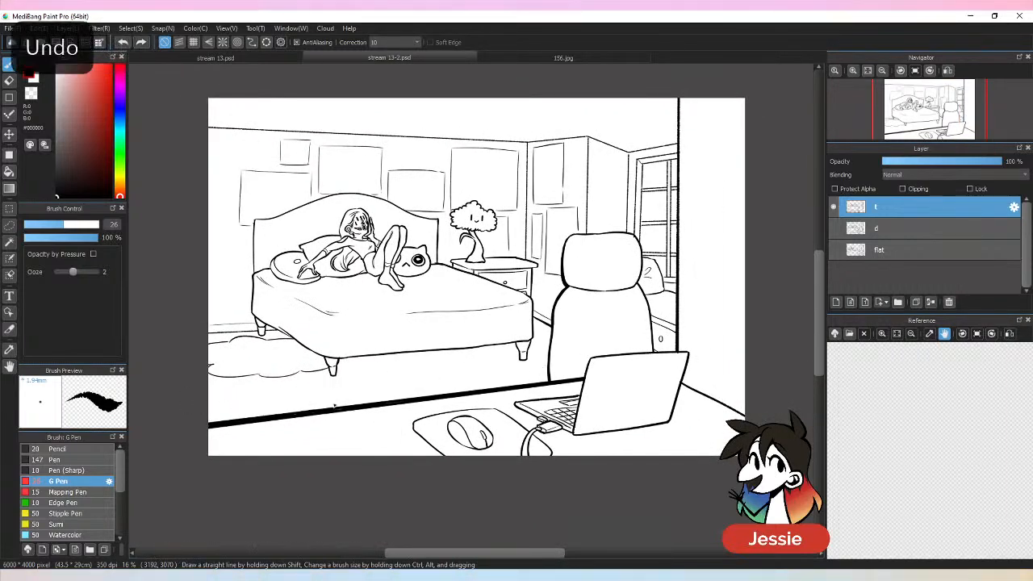
pyautogui.moveTo(48, 224); pyautogui.dragTo(32, 224)
pyautogui.press('shift')
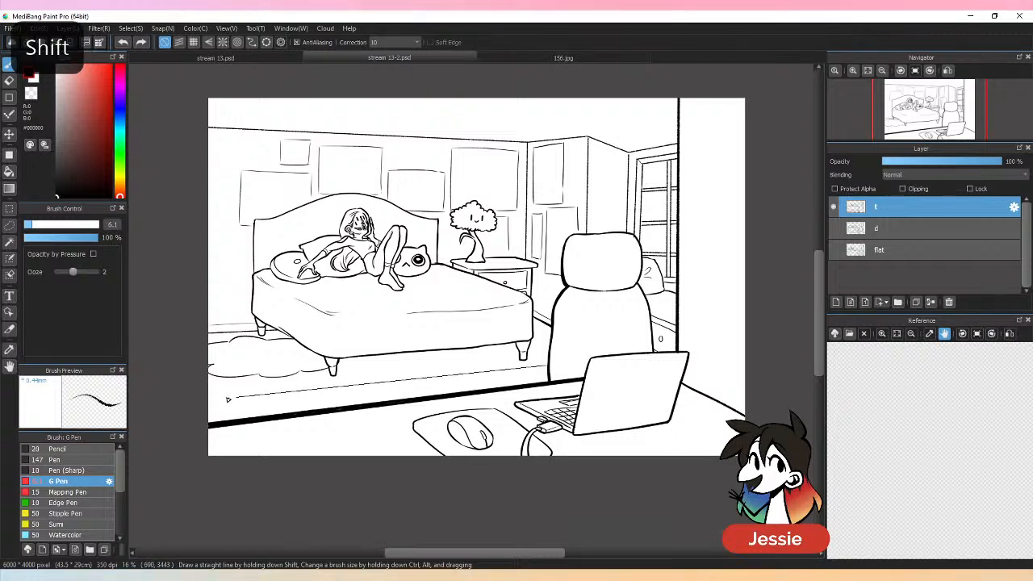
pyautogui.hotkey('ctrl', 'z')
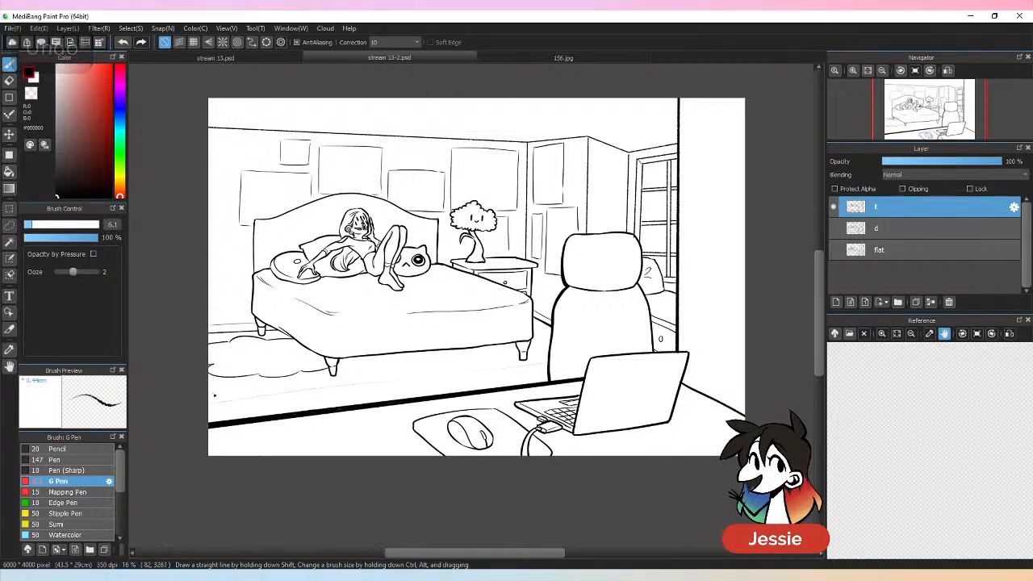
pyautogui.hotkey('ctrl', 'z')
# Step: Draw thin floorboard lines with short plank joints across the floor in front of the bed, using brush size 10.2 and correction 24
pyautogui.click(38, 224)
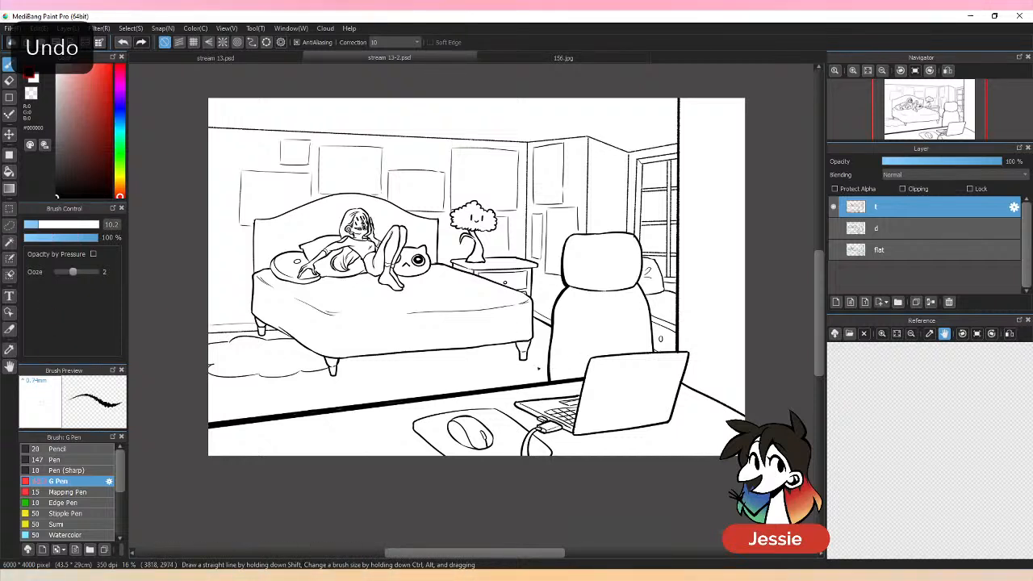
pyautogui.click(396, 42)
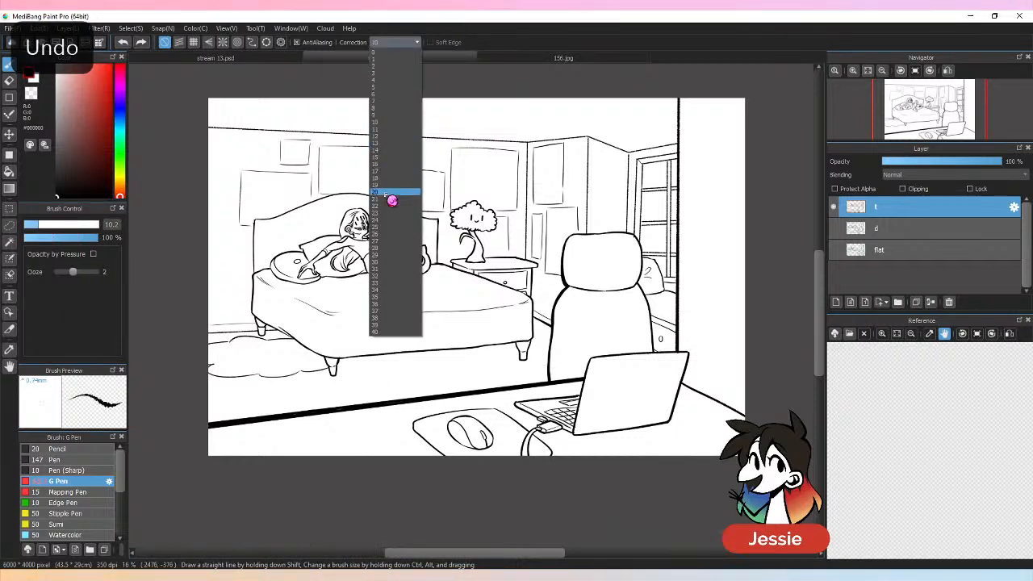
pyautogui.click(393, 220)
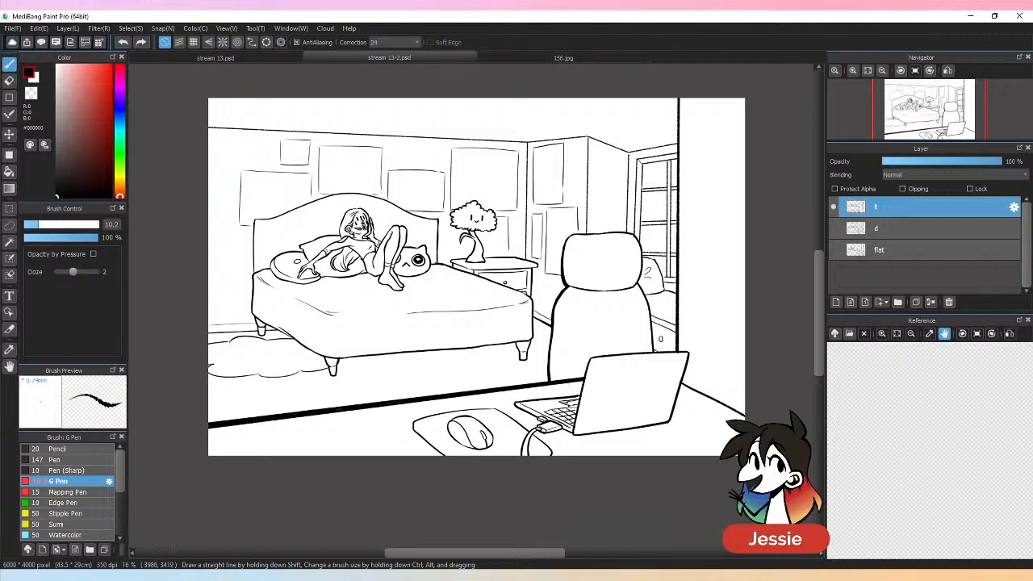
pyautogui.moveTo(547, 363); pyautogui.dragTo(288, 396)
pyautogui.hotkey('ctrl', 'z')
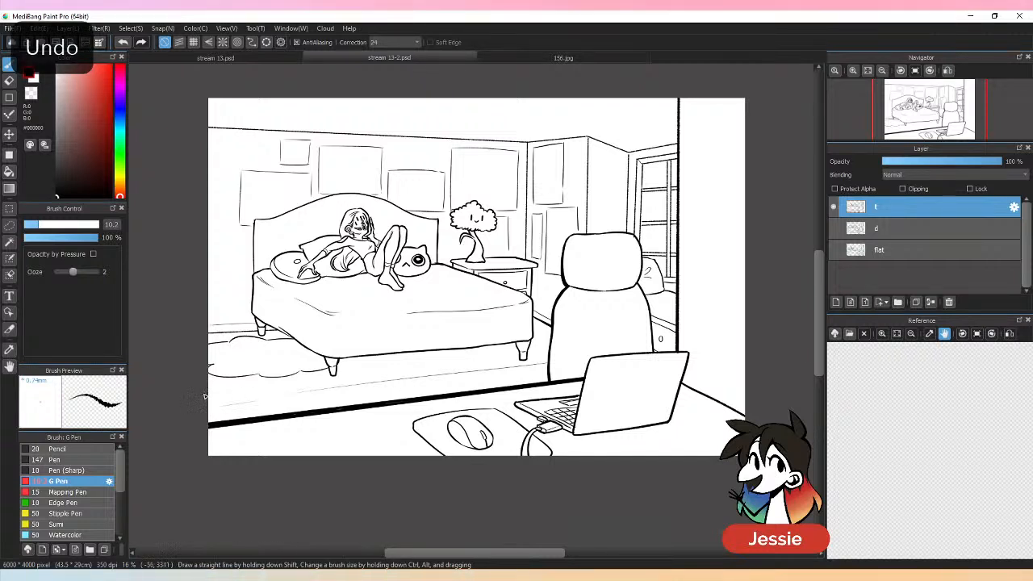
pyautogui.hotkey('ctrl', 'z')
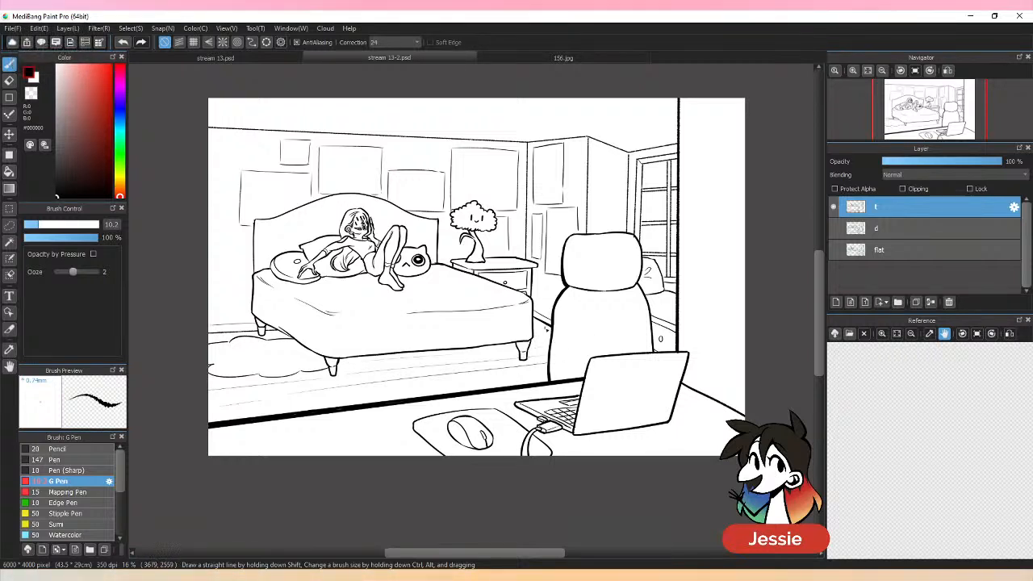
pyautogui.hotkey('ctrl', 'z')
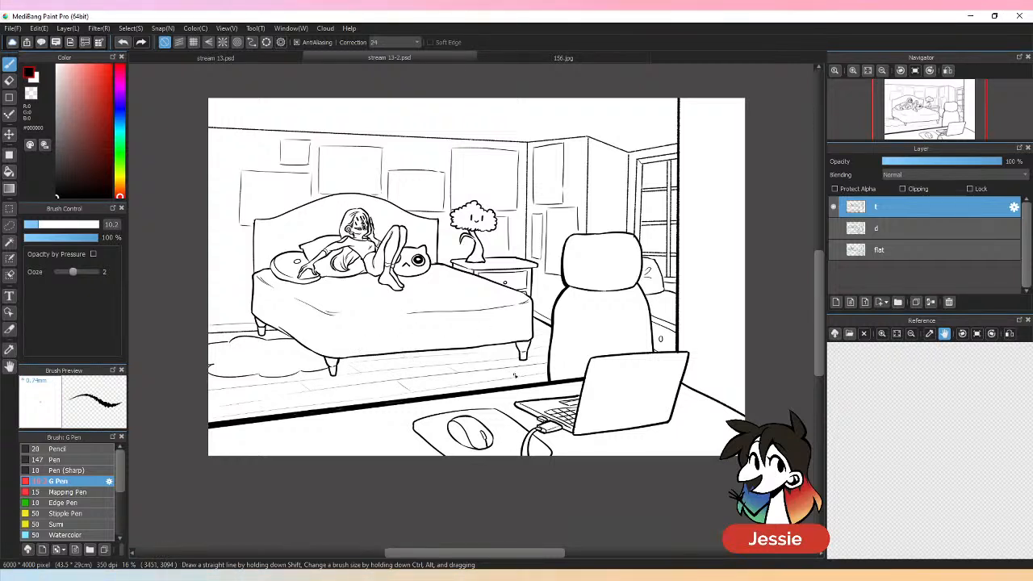
# Step: Undo the last floorboard stroke, check the whole drawing and save it
pyautogui.hotkey('ctrl', 'z')
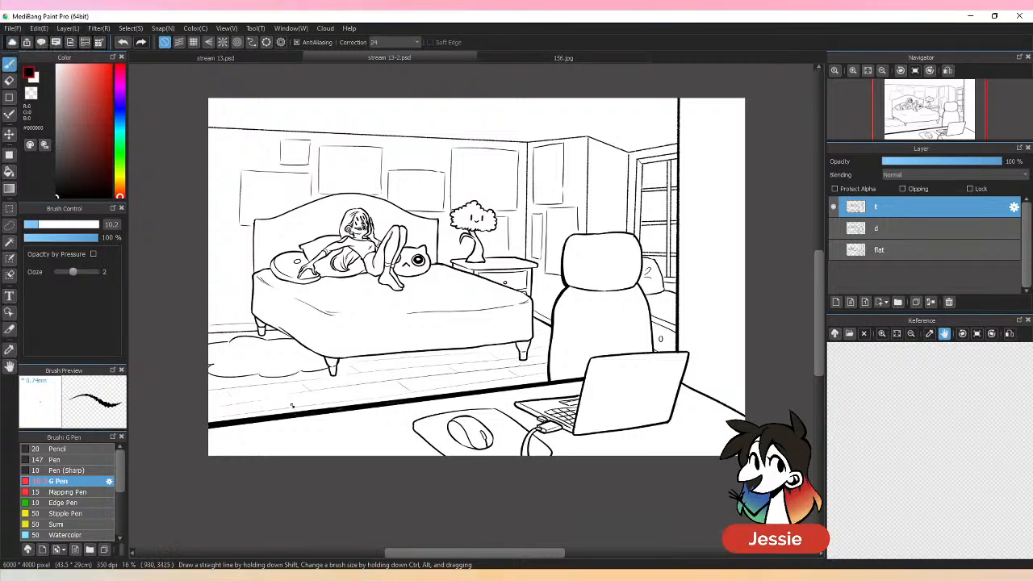
pyautogui.hotkey('ctrl', '-')
pyautogui.hotkey('ctrl', '+')
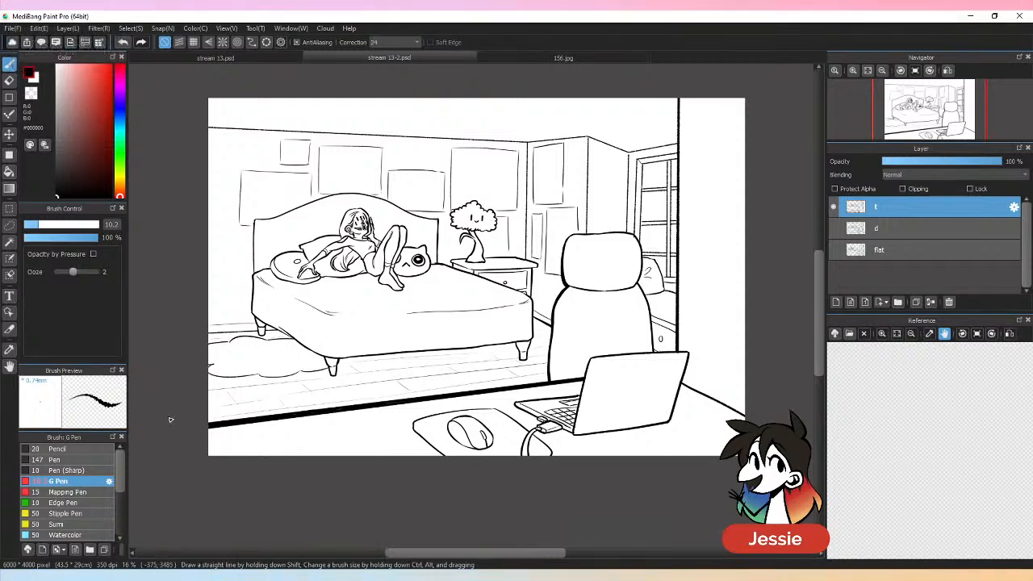
pyautogui.hotkey('ctrl', '-')
pyautogui.hotkey('ctrl', '+')
pyautogui.hotkey('ctrl', 's')
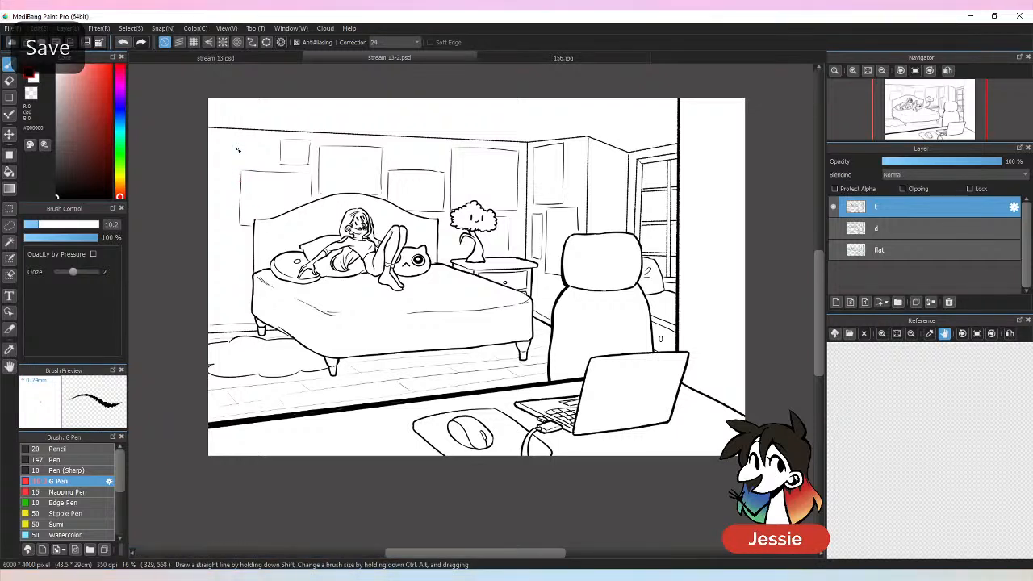
# Step: Draw a cropped poster outline at the canvas edge on the far left of the bedroom's back wall
pyautogui.hotkey('ctrl', 'z')
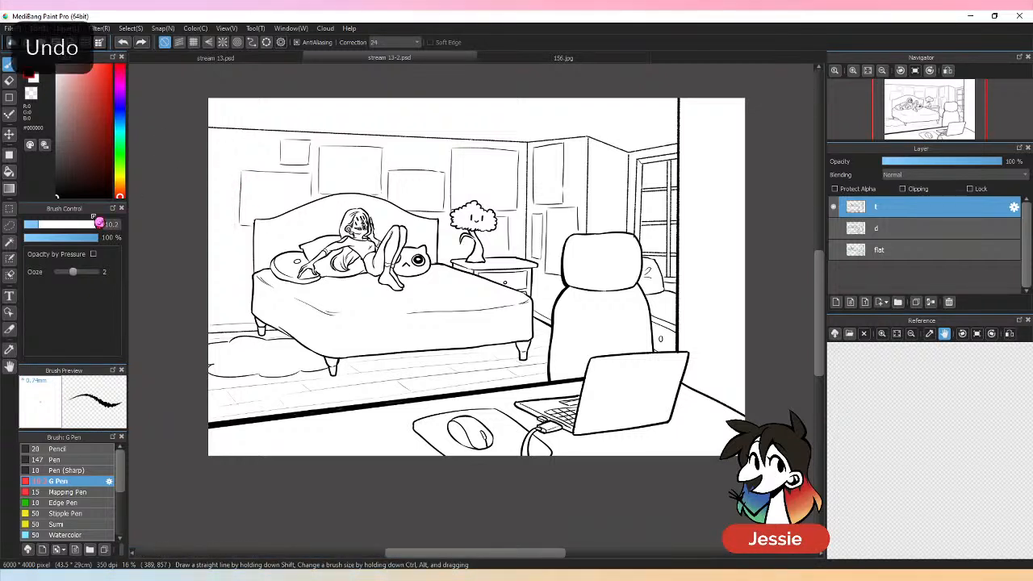
pyautogui.moveTo(234, 139); pyautogui.dragTo(234, 235)
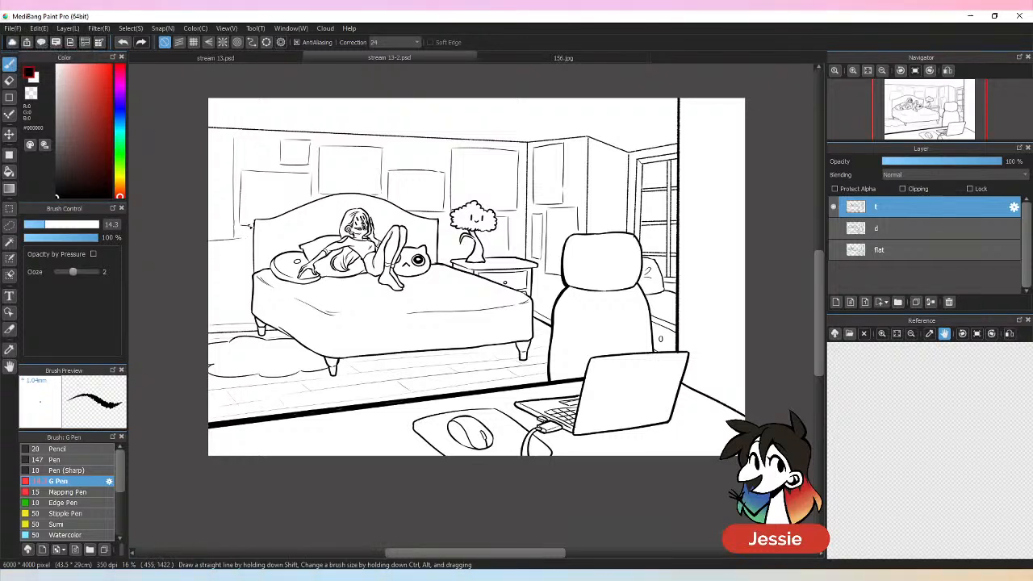
pyautogui.hotkey('ctrl', 'z')
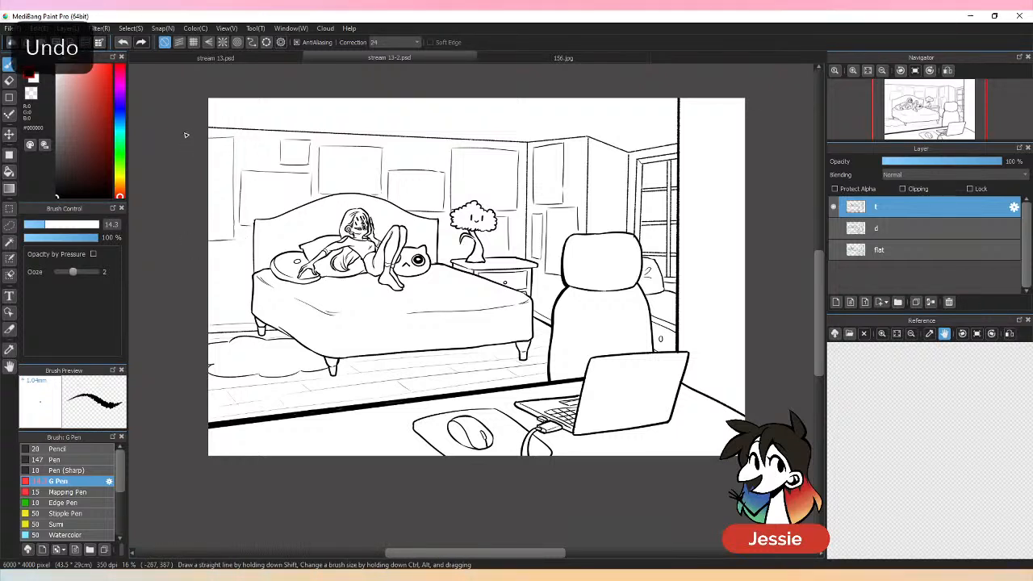
pyautogui.hotkey('ctrl', 'z')
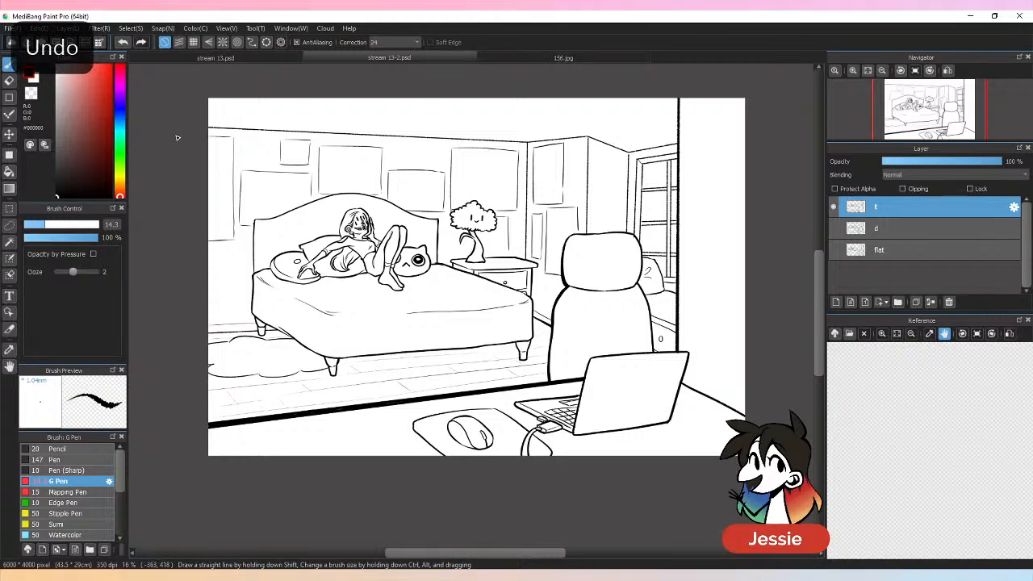
# Step: Ink the headboard's inner border at brush size 14.3 over sketch layer "d", and save the drawing with that layer hidden
pyautogui.click(836, 230)
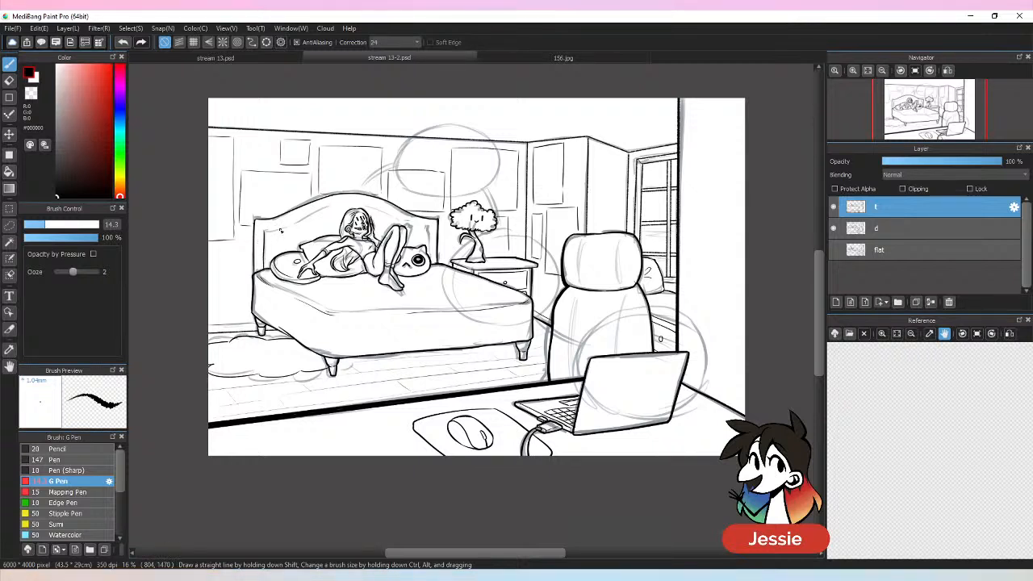
pyautogui.hotkey('ctrl', 's')
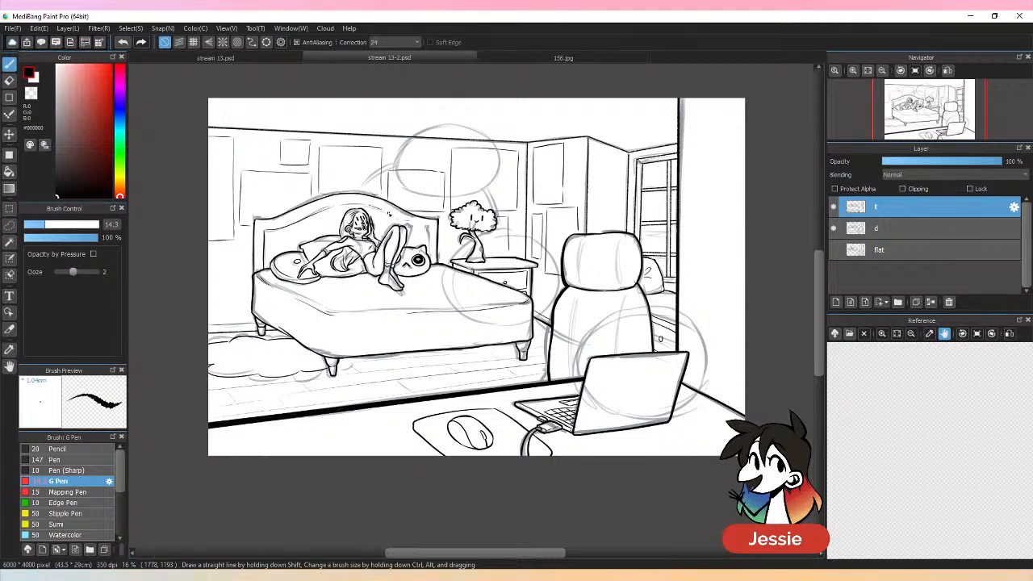
pyautogui.moveTo(379, 209); pyautogui.dragTo(422, 226)
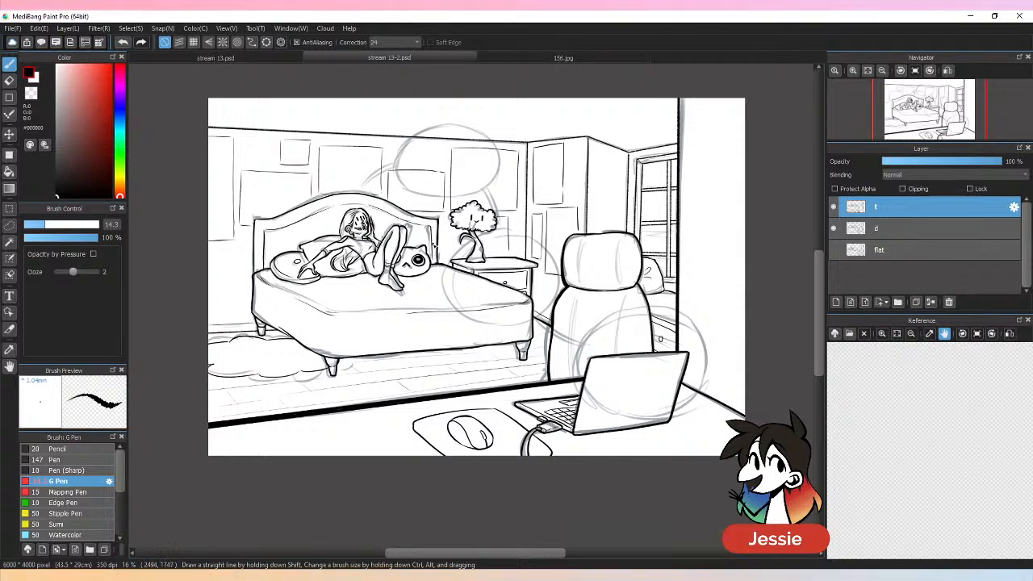
pyautogui.click(835, 229)
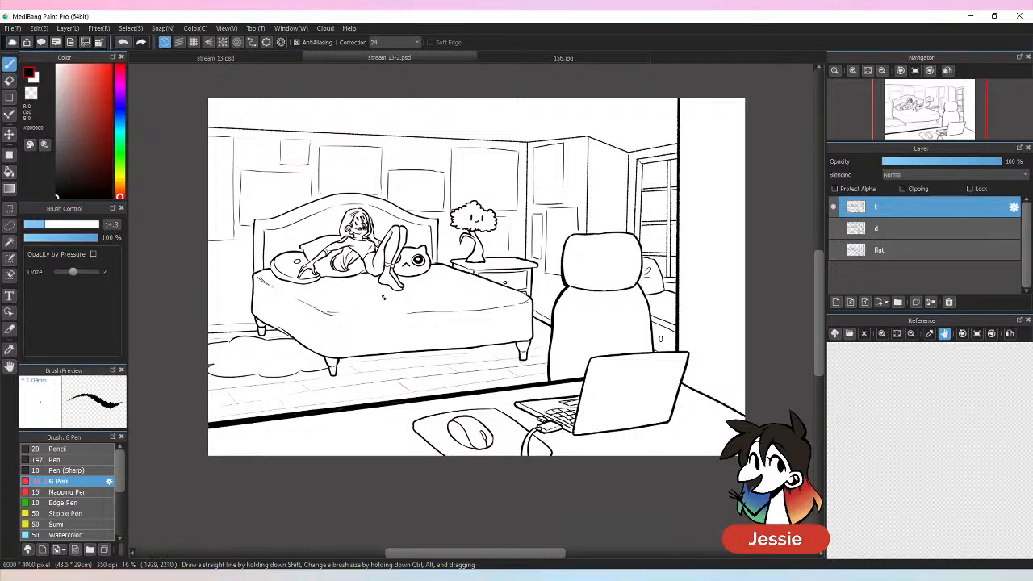
pyautogui.hotkey('ctrl', '+')
pyautogui.hotkey('ctrl', '+')
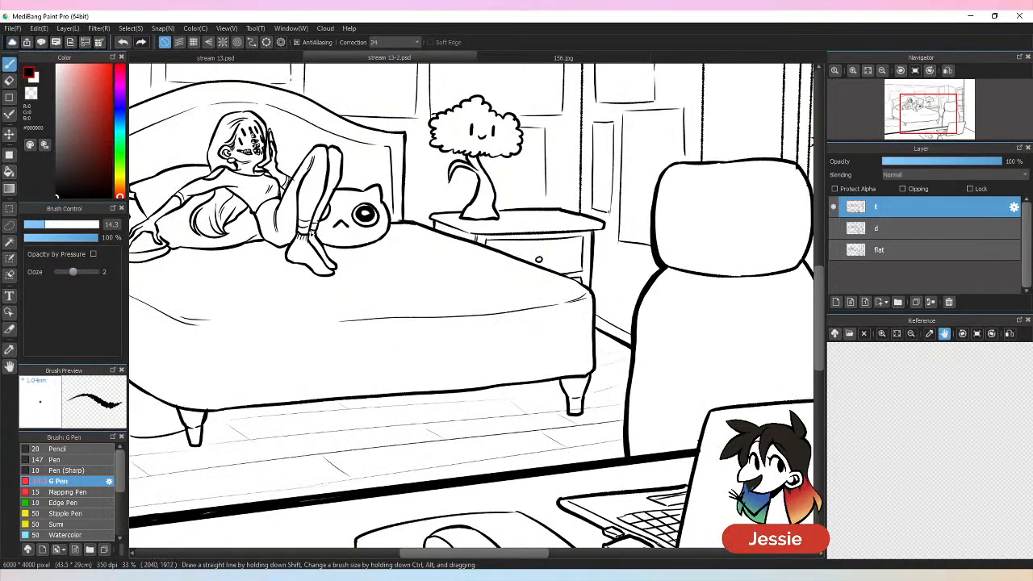
pyautogui.hotkey('ctrl', '-')
pyautogui.hotkey('ctrl', '-')
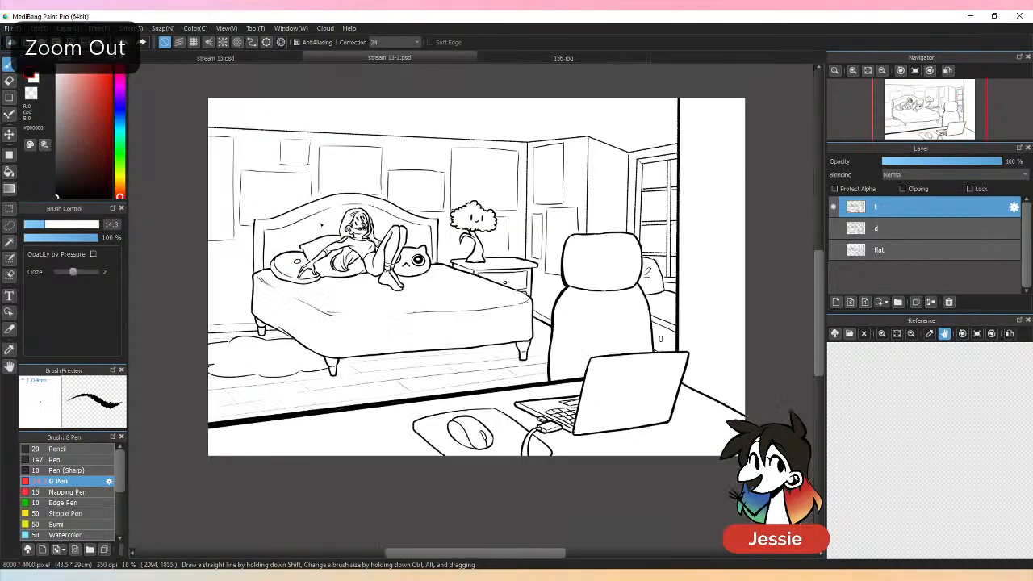
pyautogui.hotkey('ctrl', 's')
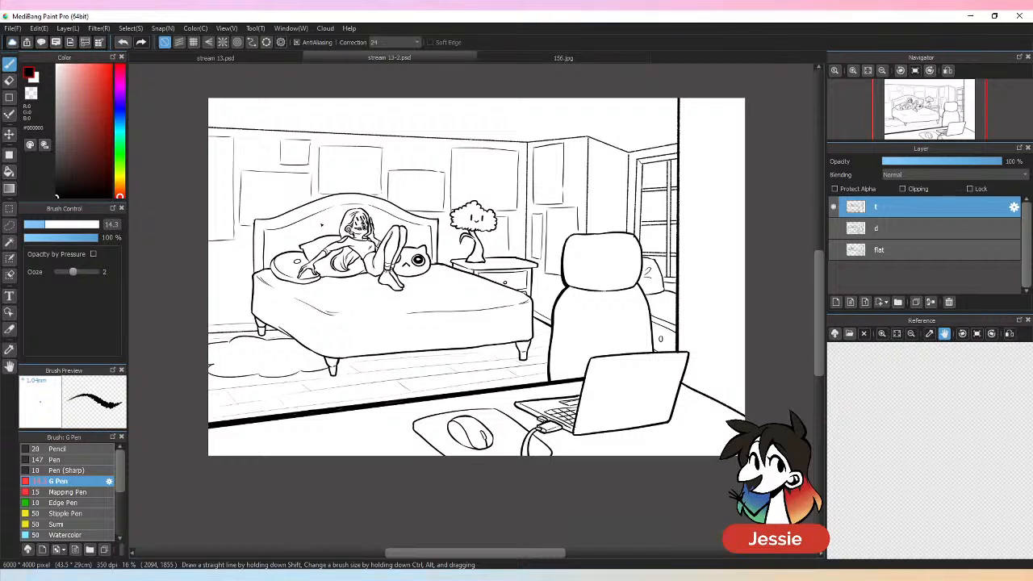
# Step: Check the composition with two vertical and two horizontal lines dividing the canvas into thirds, and undo them
pyautogui.moveTo(371, 98); pyautogui.dragTo(375, 454)
pyautogui.moveTo(600, 99); pyautogui.dragTo(597, 455)
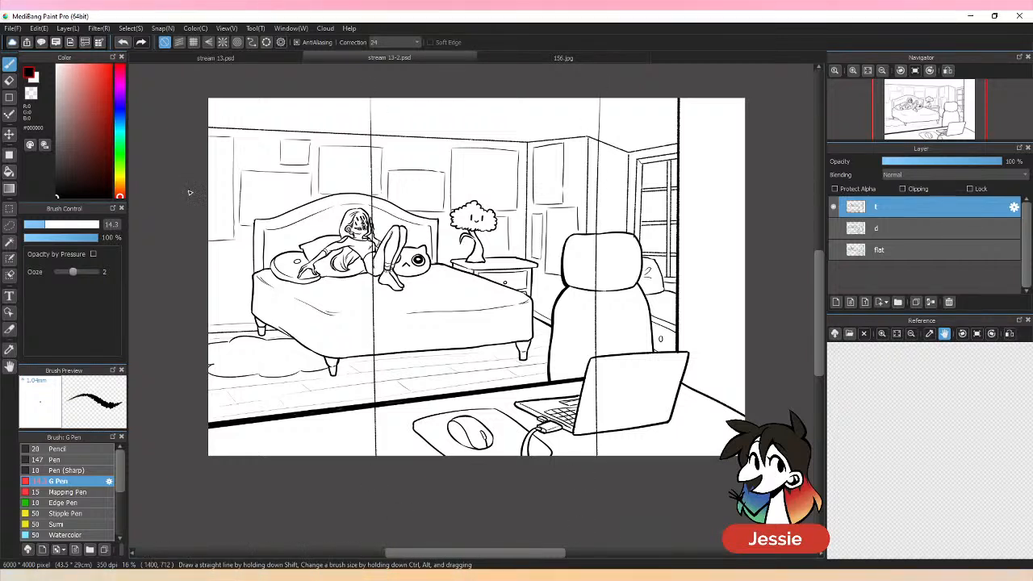
pyautogui.moveTo(208, 227); pyautogui.dragTo(745, 224)
pyautogui.moveTo(208, 365); pyautogui.dragTo(745, 375)
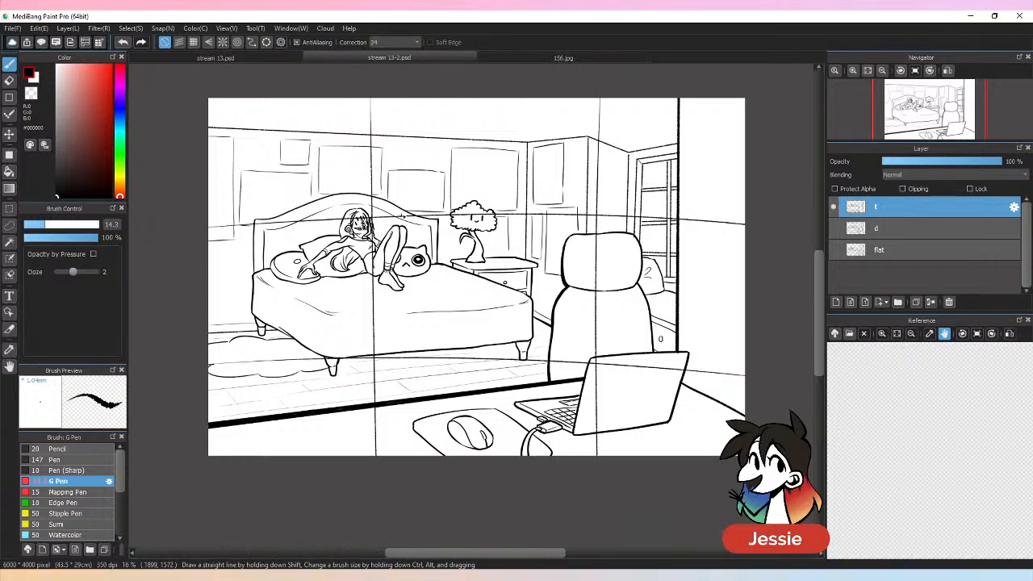
pyautogui.moveTo(371, 215); pyautogui.dragTo(373, 218)
pyautogui.hotkey('ctrl', 'z')
pyautogui.hotkey('ctrl', 'z')
pyautogui.hotkey('ctrl', 'z')
pyautogui.hotkey('ctrl', 'z')
pyautogui.hotkey('ctrl', 'z')
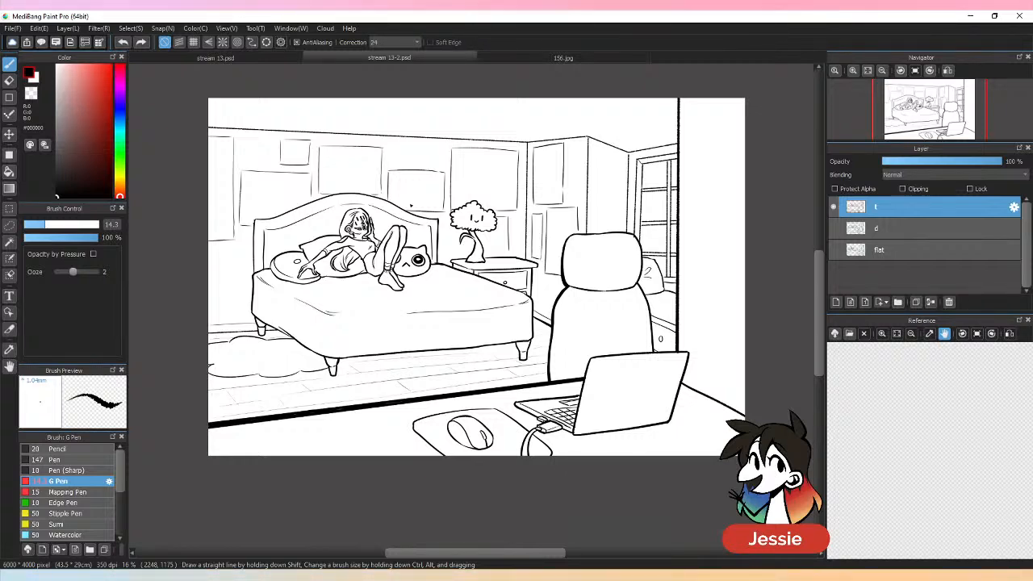
# Step: Show sketch layer "d" and switch to the Shape Brush tool
pyautogui.click(834, 231)
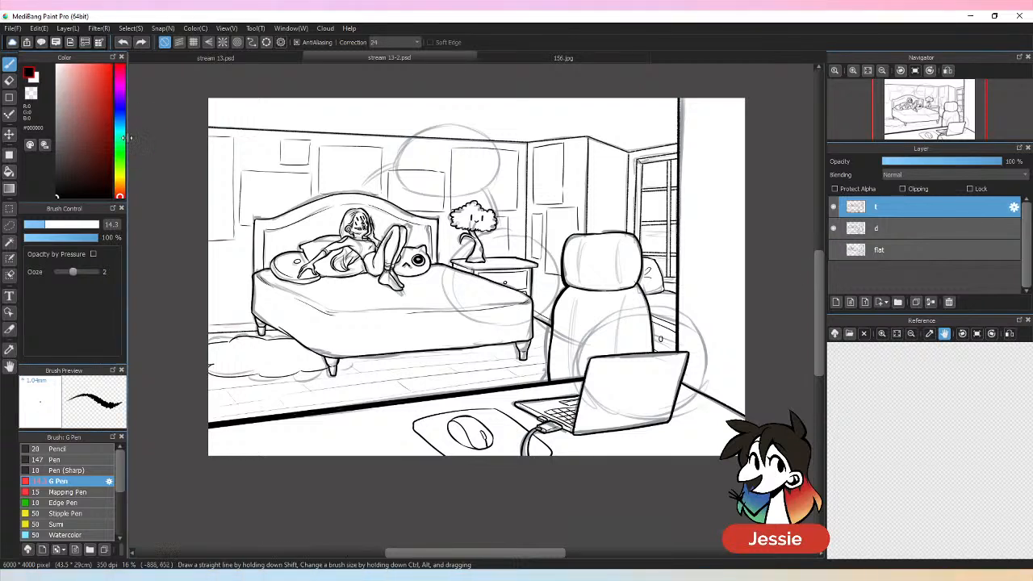
pyautogui.click(9, 96)
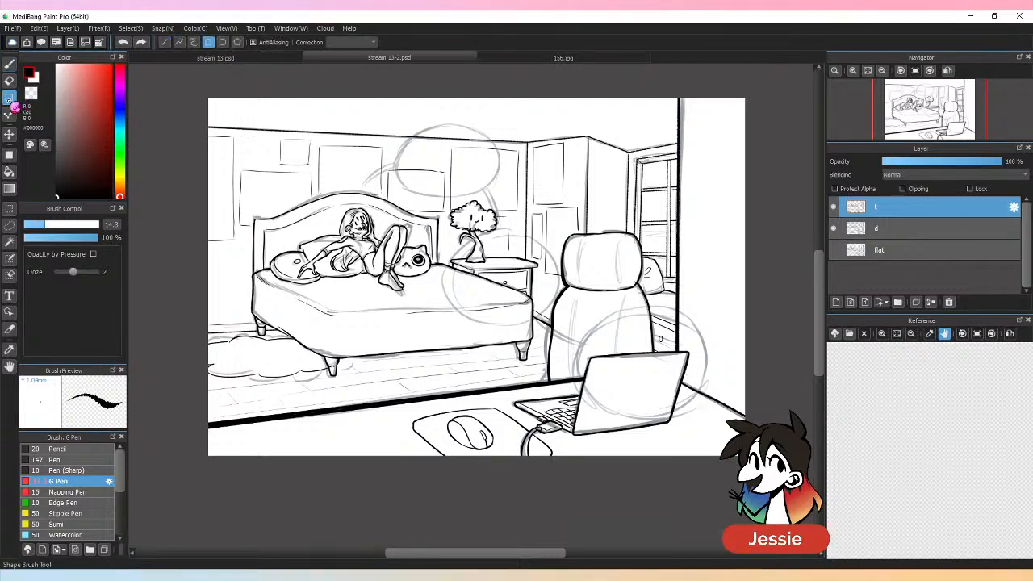
pyautogui.click(41, 42)
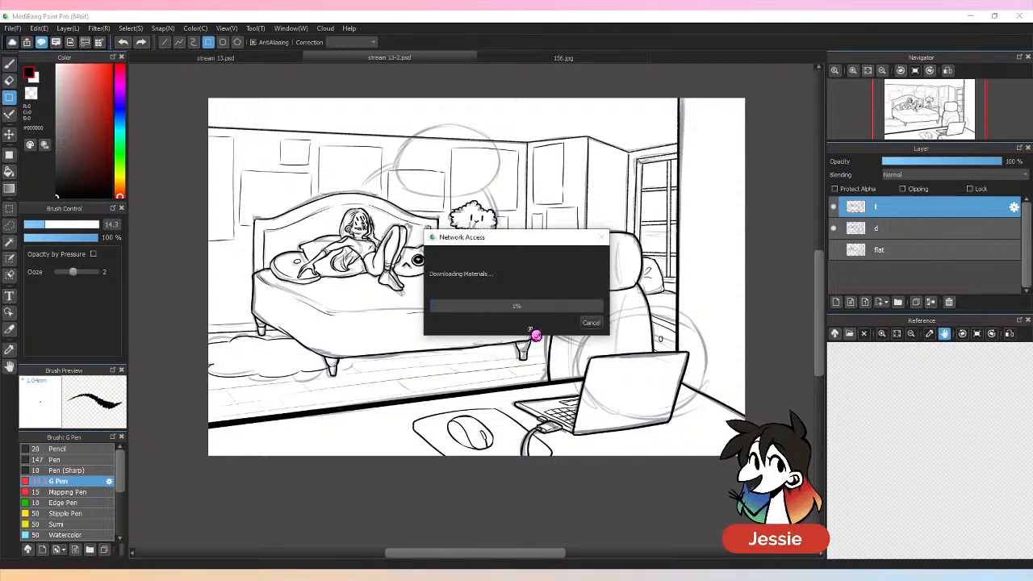
pyautogui.click(594, 326)
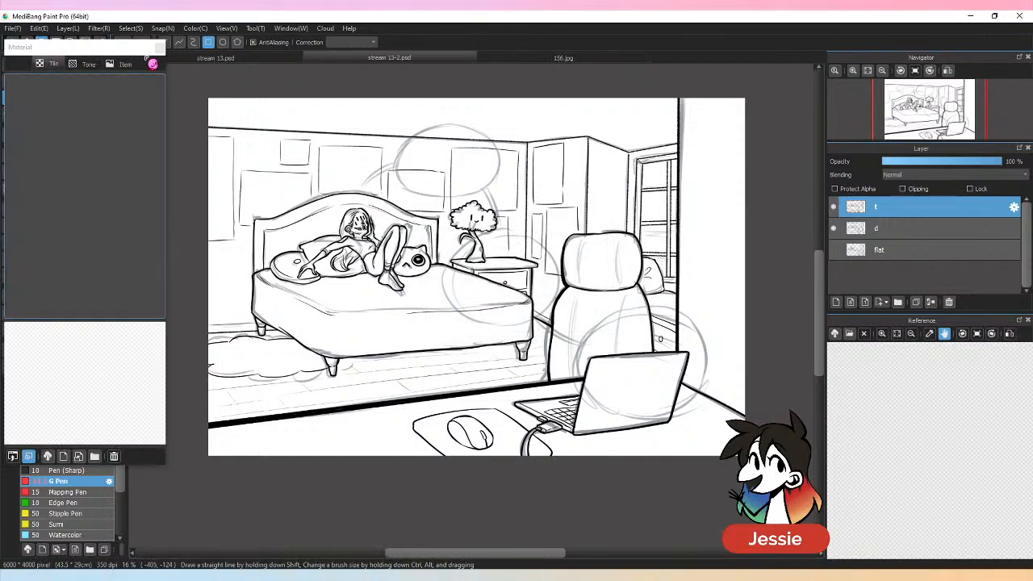
pyautogui.click(160, 48)
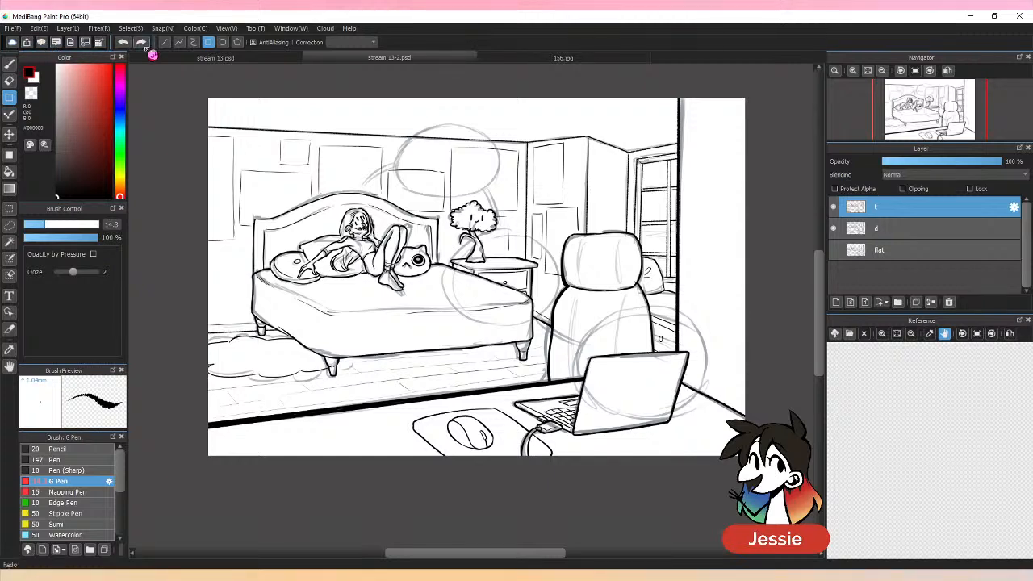
# Step: On a new layer, draw three ellipses over the sketched speech bubbles above the lamp table, on it and behind the laptop
pyautogui.click(223, 42)
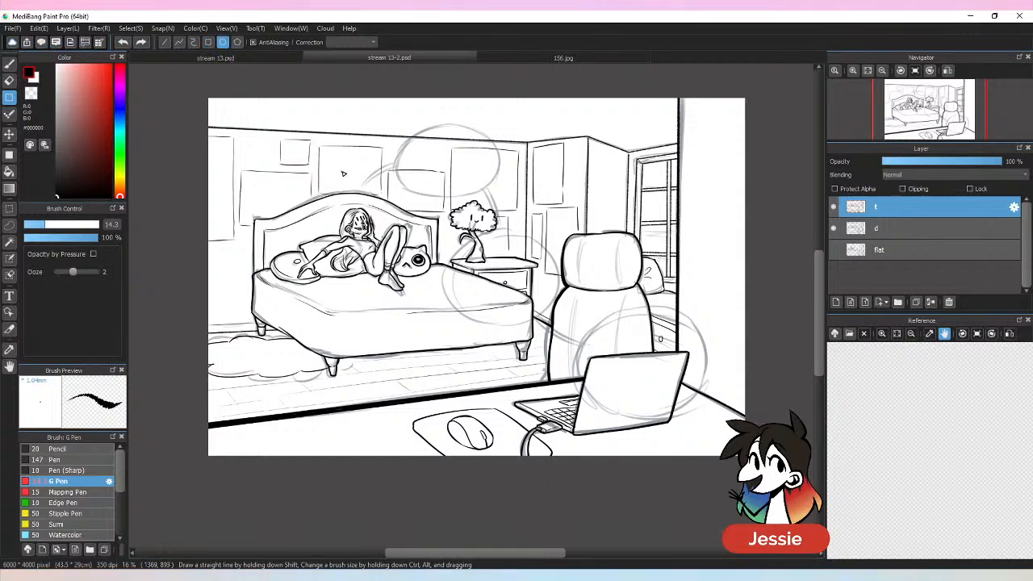
pyautogui.click(836, 302)
pyautogui.hotkey('ctrl', '+')
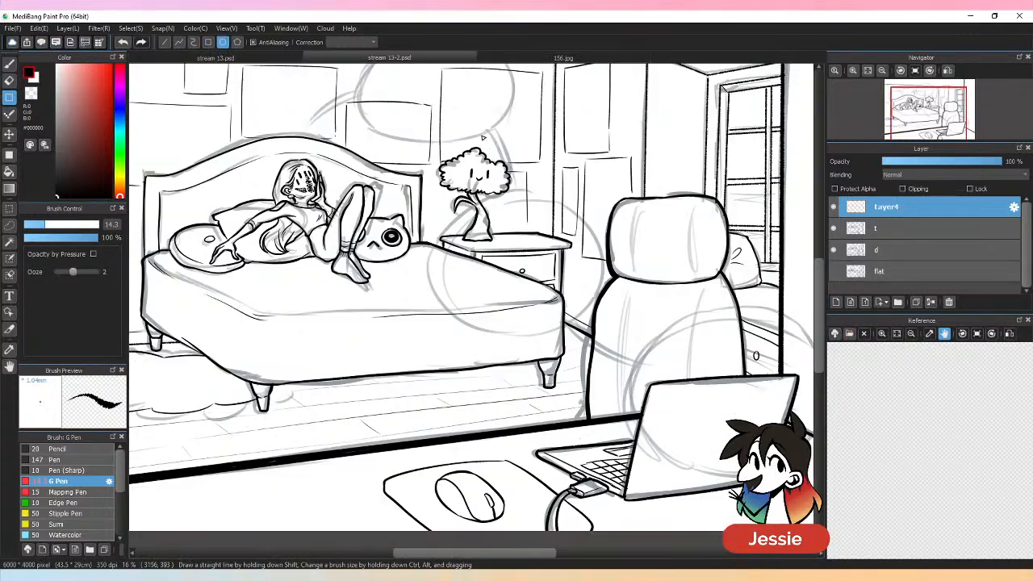
pyautogui.hotkey('ctrl', '+')
pyautogui.moveTo(308, 152); pyautogui.dragTo(461, 261)
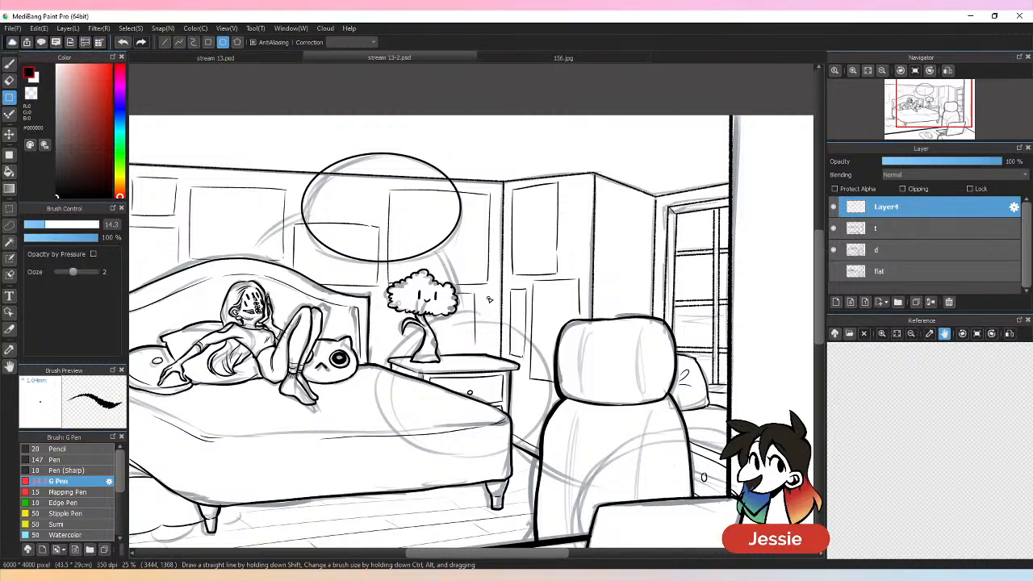
pyautogui.moveTo(377, 312)
pyautogui.mouseDown()
pyautogui.moveTo(558, 457)
pyautogui.moveTo(548, 447)
pyautogui.mouseUp()
pyautogui.hotkey('ctrl', '-')
pyautogui.moveTo(677, 394); pyautogui.dragTo(585, 301)
pyautogui.moveTo(458, 289); pyautogui.dragTo(590, 389)
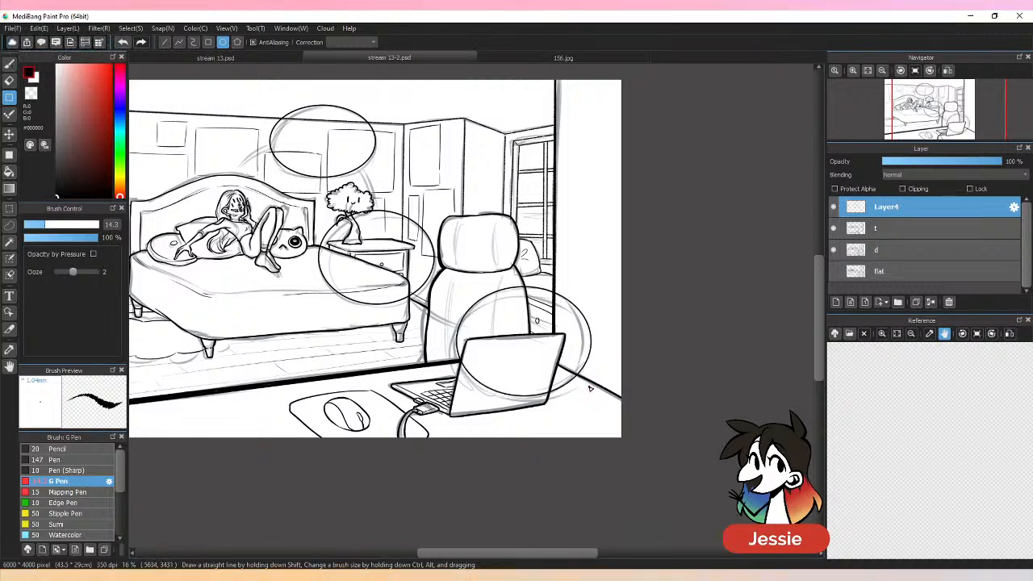
# Step: Draw the two curved lines connecting the middle and lower speech bubbles with the G Pen at brush size 20
pyautogui.press('b')
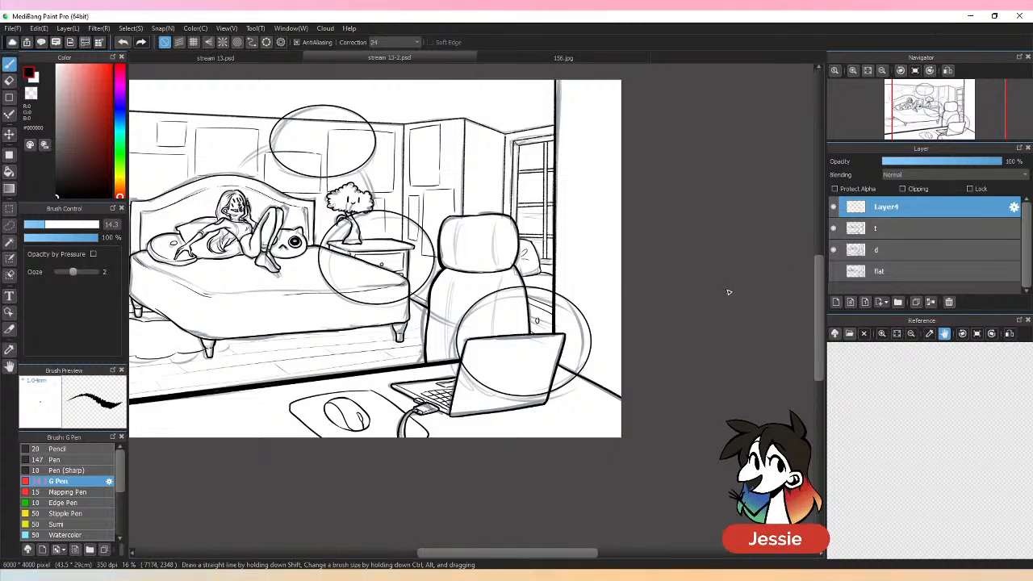
pyautogui.hotkey('ctrl', '+')
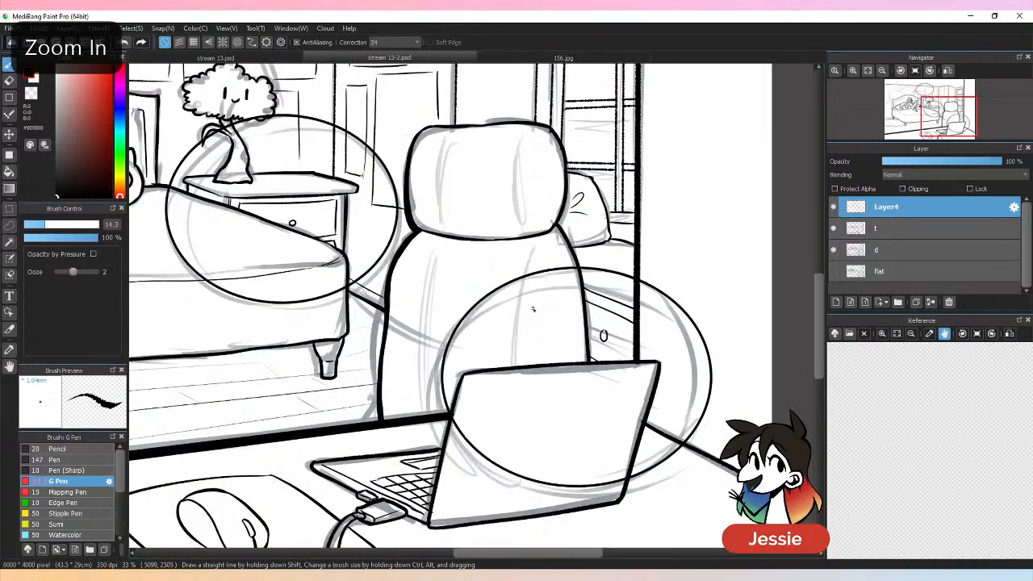
pyautogui.hotkey('ctrl', 'z')
pyautogui.click(54, 225)
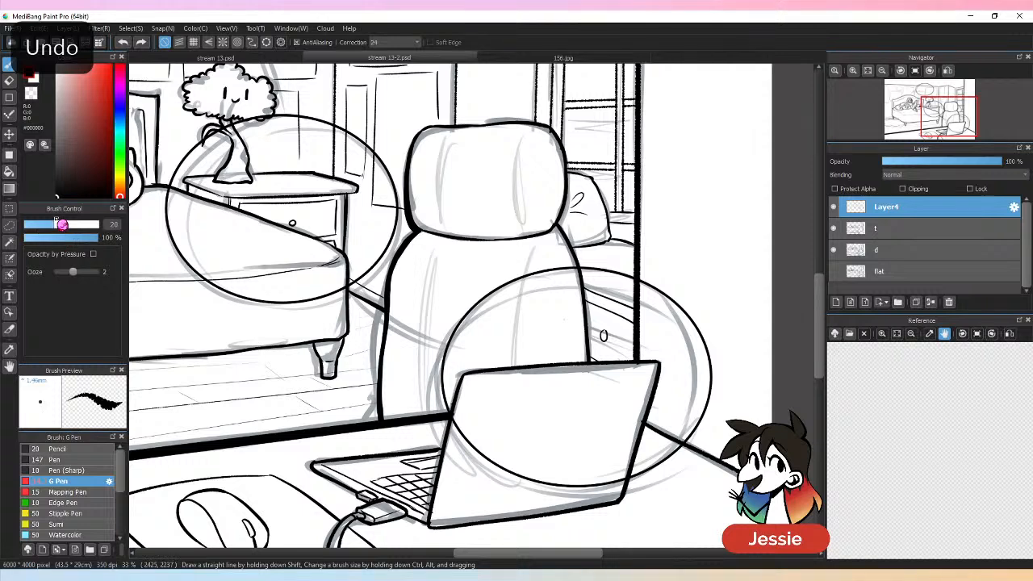
pyautogui.moveTo(326, 298); pyautogui.dragTo(442, 369)
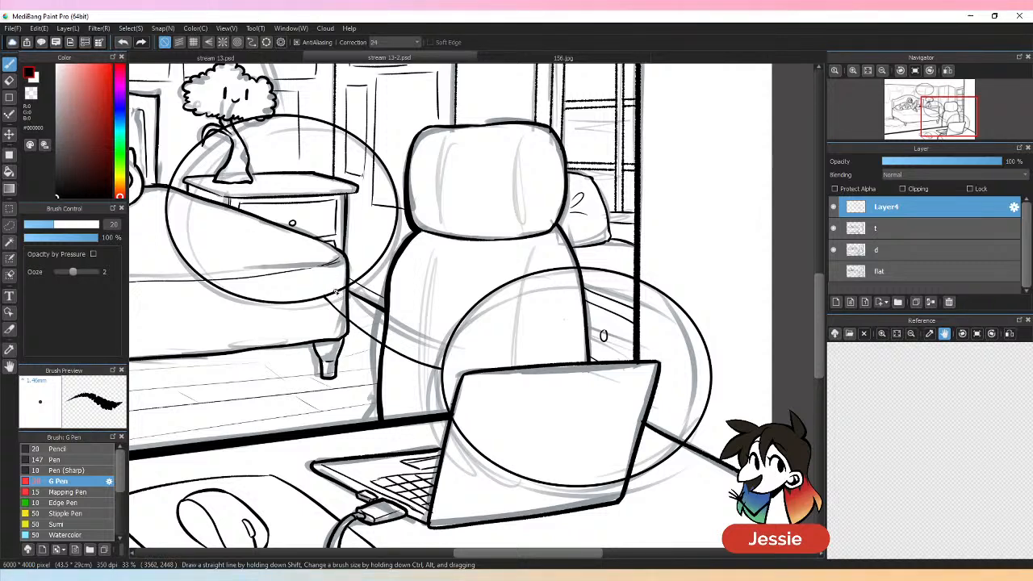
pyautogui.moveTo(335, 290); pyautogui.dragTo(435, 357)
pyautogui.hotkey('ctrl', 'z')
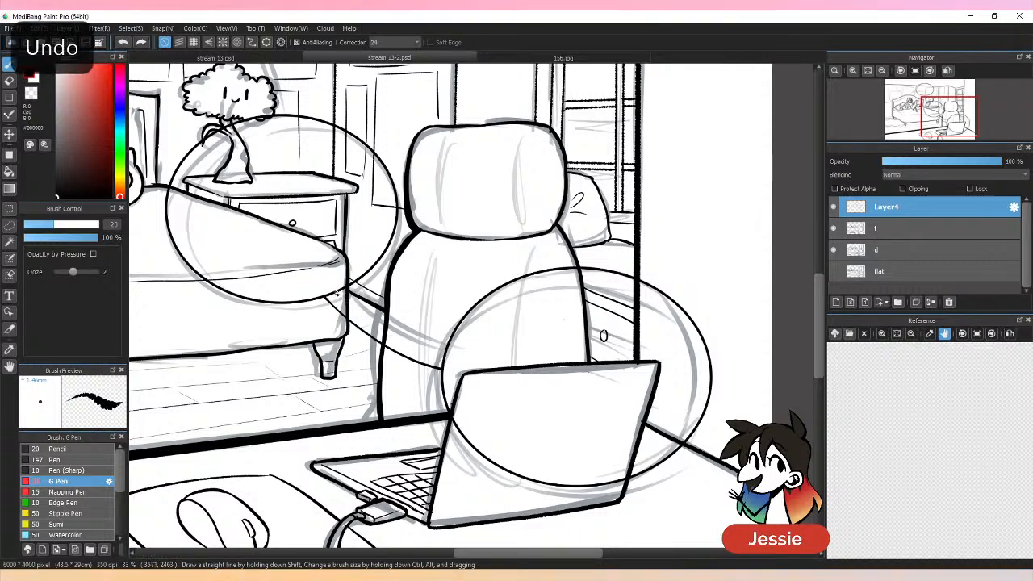
pyautogui.moveTo(338, 293); pyautogui.dragTo(445, 358)
pyautogui.hotkey('ctrl', 'z')
pyautogui.moveTo(337, 292)
pyautogui.mouseDown()
pyautogui.moveTo(444, 358)
pyautogui.moveTo(431, 396)
pyautogui.mouseUp()
# Step: Erase the bubble outlines between the two connector lines so the middle and lower speech bubbles open into each other
pyautogui.hotkey('ctrl', '+')
pyautogui.press('e')
pyautogui.hotkey('ctrl', 'z')
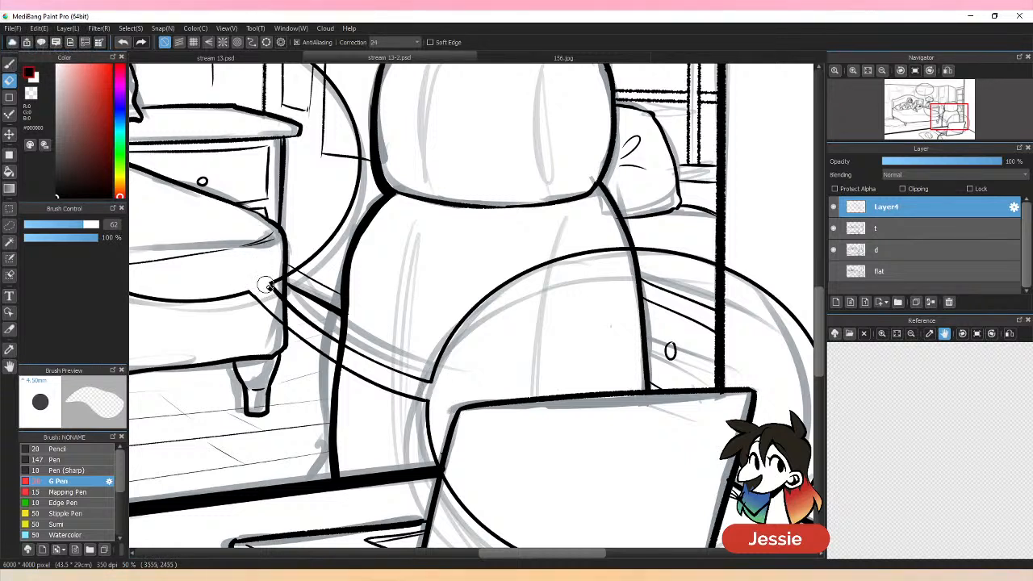
# Step: Draw the right-hand curved connector line from the upper speech bubble down past the lamp to the middle bubble with the G Pen
pyautogui.press('b')
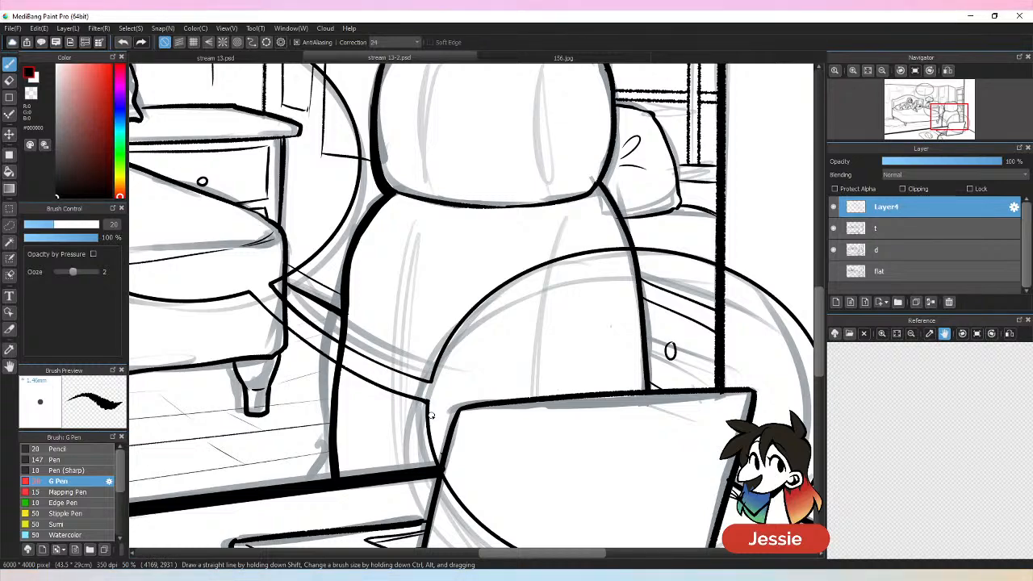
pyautogui.hotkey('ctrl', '-')
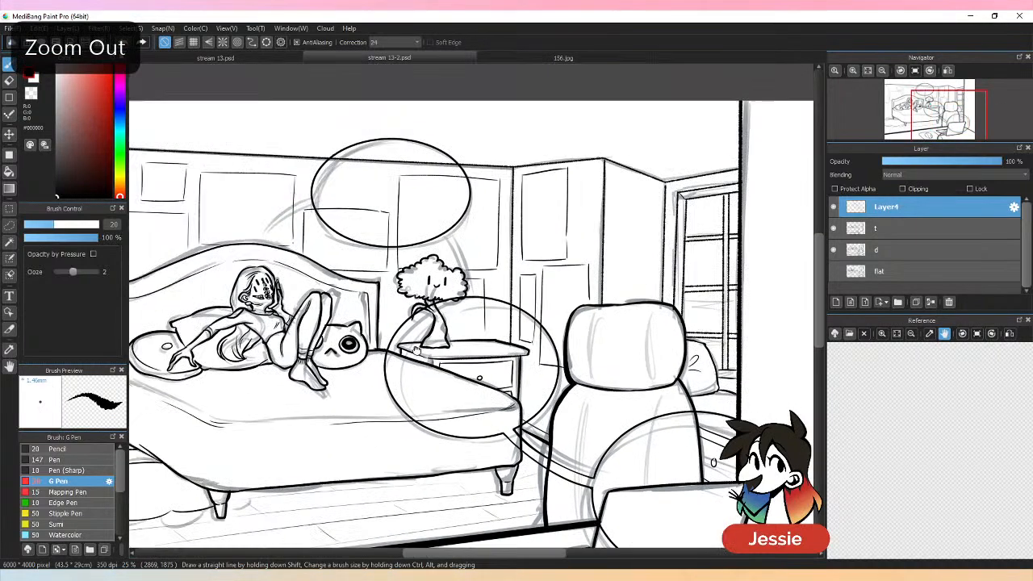
pyautogui.hotkey('ctrl', '+')
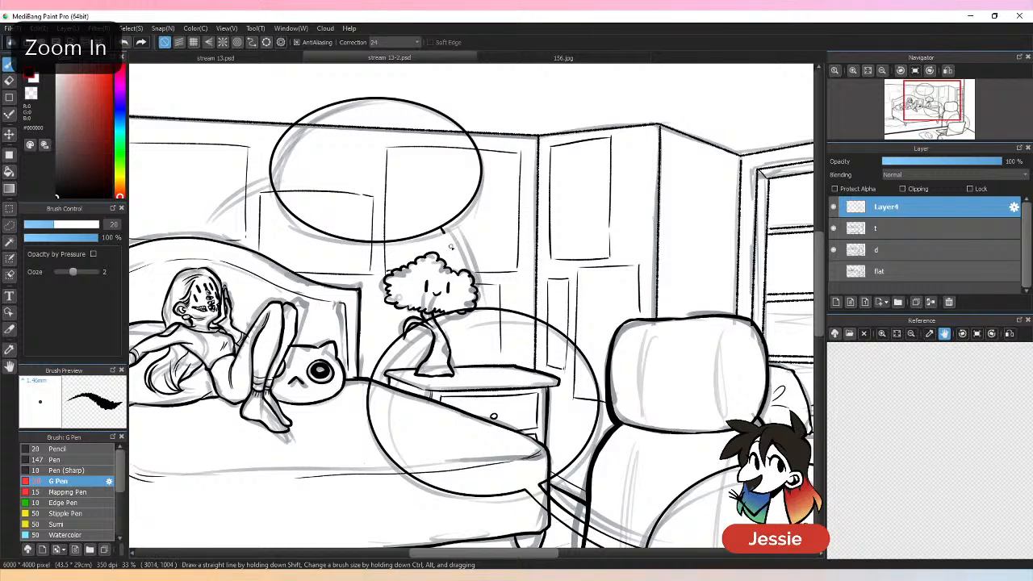
pyautogui.moveTo(451, 247); pyautogui.dragTo(469, 314)
pyautogui.hotkey('ctrl', '+')
pyautogui.hotkey('ctrl', 'z')
pyautogui.moveTo(432, 185); pyautogui.dragTo(476, 312)
pyautogui.moveTo(445, 175); pyautogui.dragTo(483, 258)
pyautogui.hotkey('ctrl', 'z')
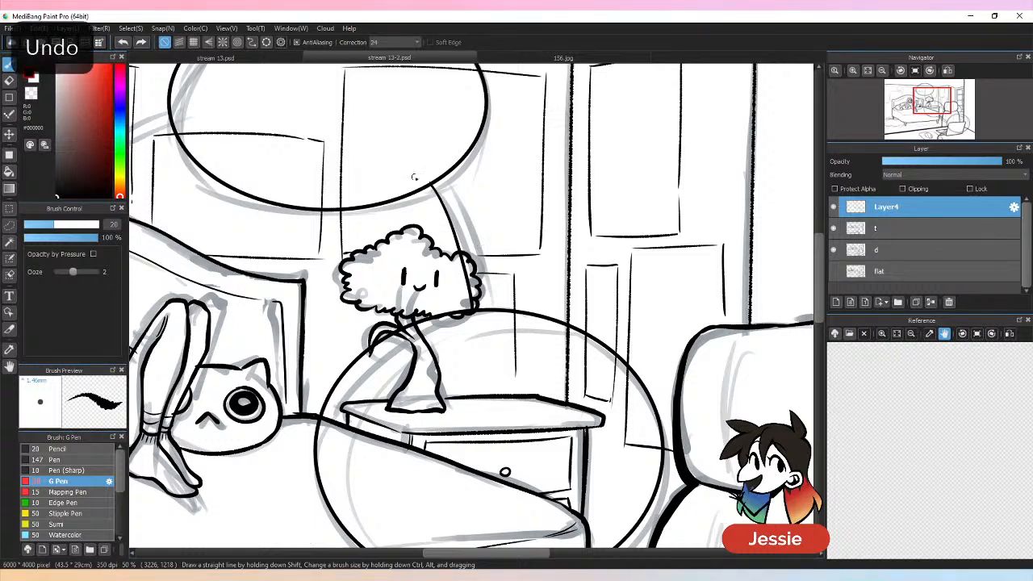
# Step: Draw the matching left-hand connector line between the upper and middle speech bubbles, redoing the stroke until it runs alongside the first
pyautogui.moveTo(415, 190); pyautogui.dragTo(462, 311)
pyautogui.hotkey('ctrl', 'z')
pyautogui.moveTo(415, 190); pyautogui.dragTo(459, 311)
pyautogui.hotkey('ctrl', 'z')
pyautogui.moveTo(418, 192)
pyautogui.mouseDown()
pyautogui.moveTo(452, 326)
pyautogui.moveTo(432, 224)
pyautogui.moveTo(452, 324)
pyautogui.moveTo(461, 303)
pyautogui.moveTo(468, 343)
pyautogui.moveTo(467, 306)
pyautogui.mouseUp()
pyautogui.hotkey('ctrl', 'z')
# Step: Erase the upper bubble's outline between the two connector lines and touch up the join with the G Pen
pyautogui.press('e')
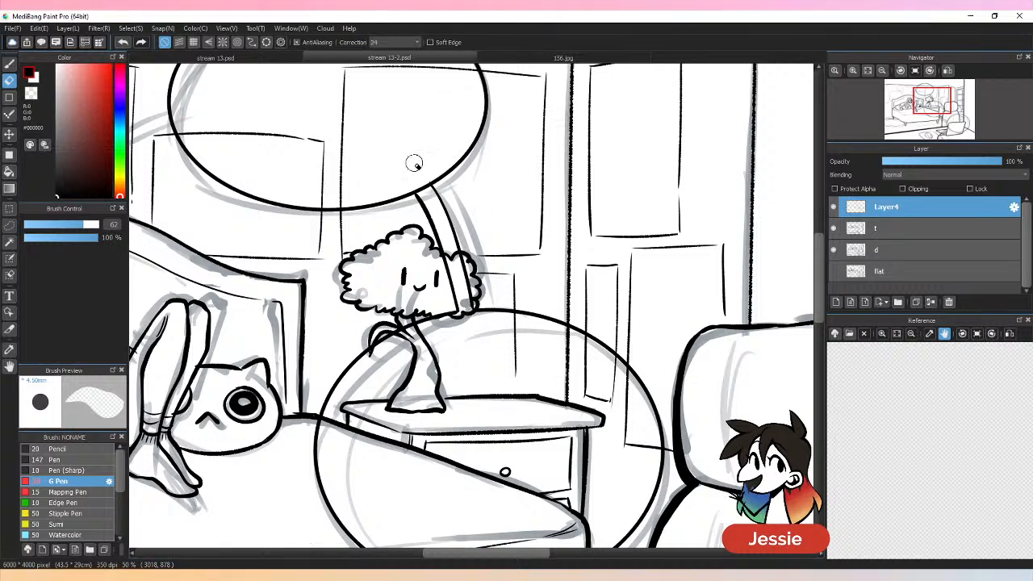
pyautogui.moveTo(420, 185); pyautogui.dragTo(425, 179)
pyautogui.press('b')
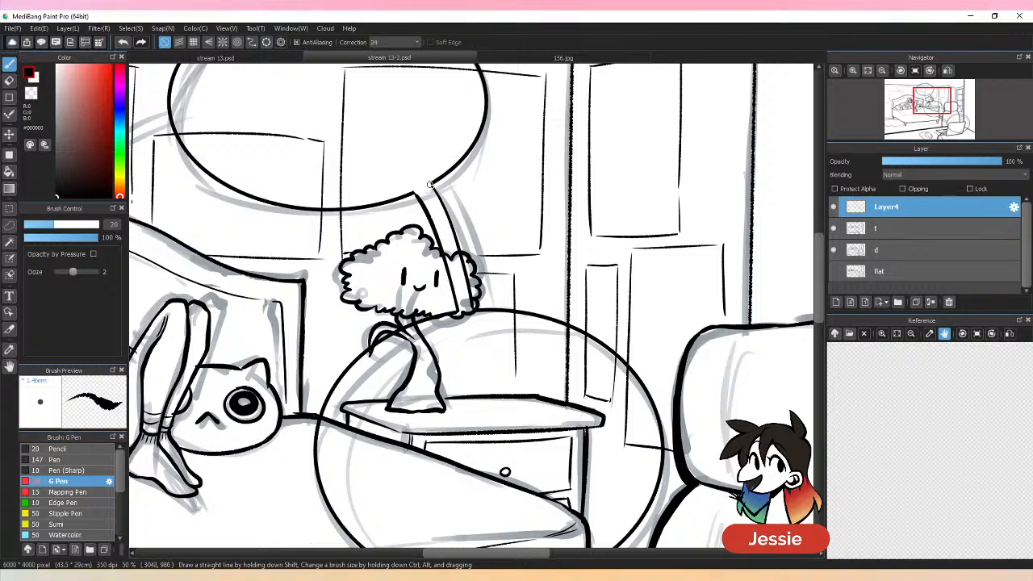
pyautogui.moveTo(430, 185); pyautogui.dragTo(437, 194)
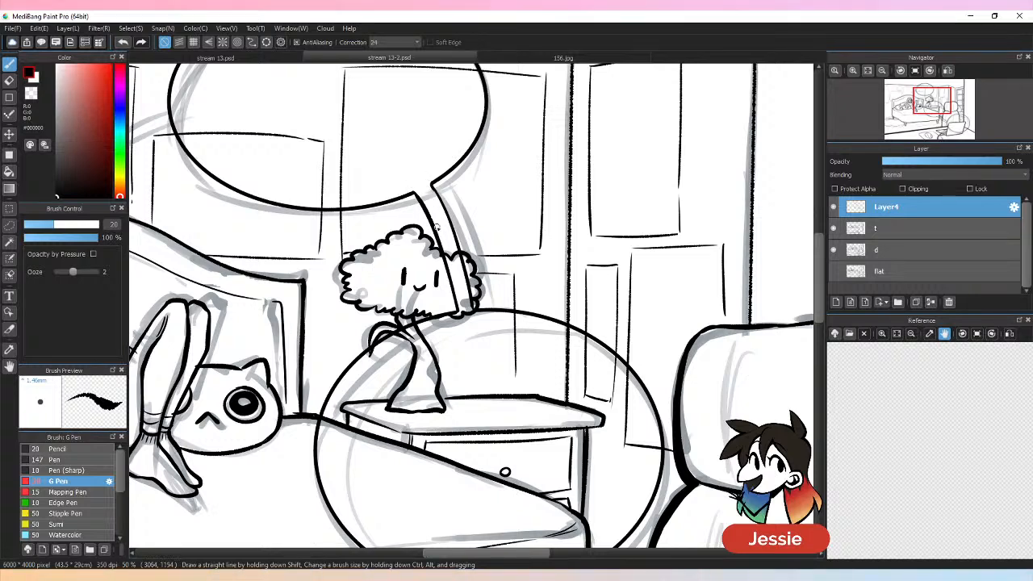
pyautogui.scroll(-3, 436, 227)
pyautogui.scroll(2, 418, 190)
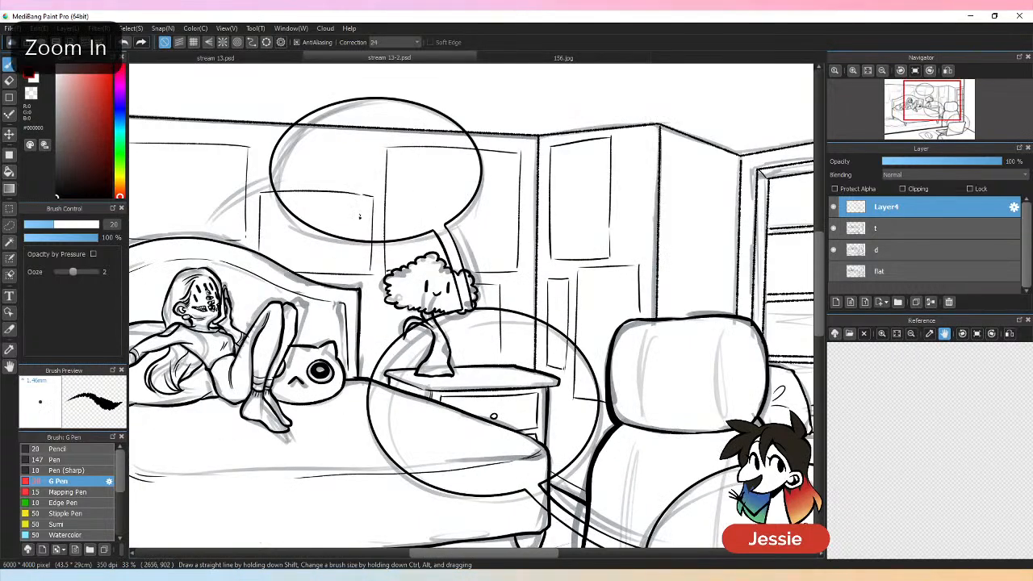
# Step: Draw a curved, pointed tail from the upper bubble's left edge down toward the girl on the bed
pyautogui.moveTo(316, 195); pyautogui.dragTo(561, 261)
pyautogui.hotkey('ctrl', '+')
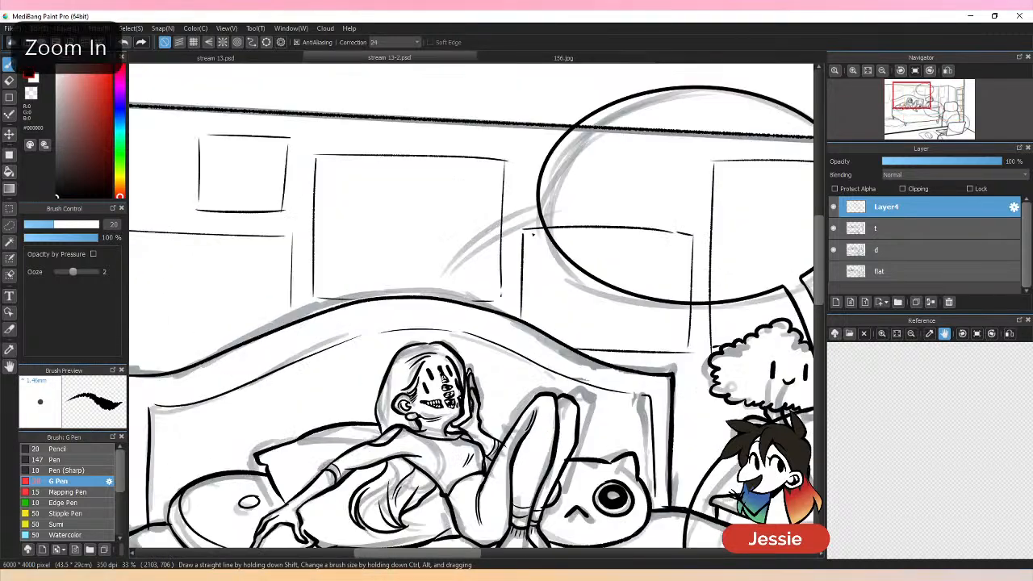
pyautogui.moveTo(534, 208); pyautogui.dragTo(442, 299)
pyautogui.hotkey('ctrl', 'z')
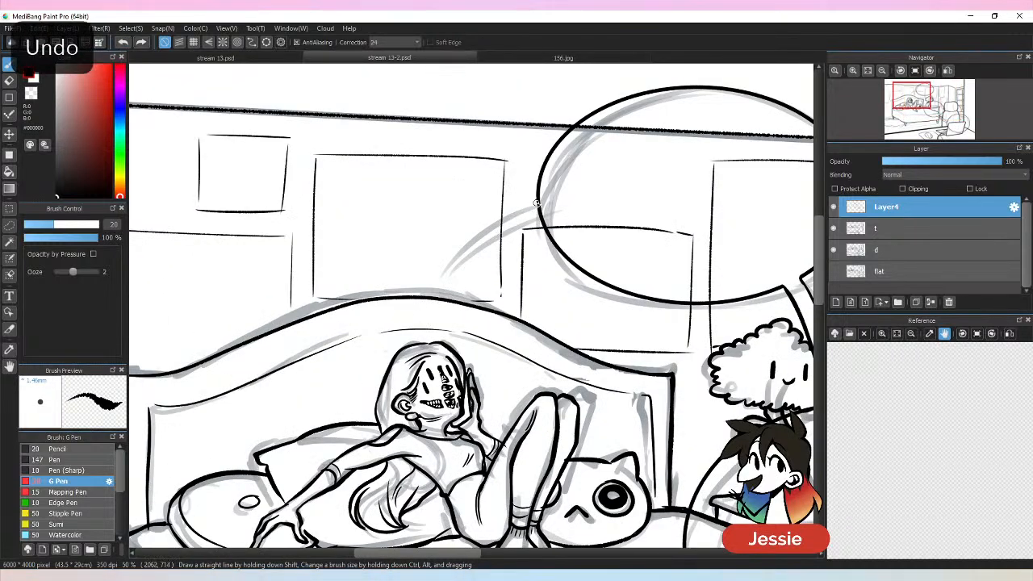
pyautogui.moveTo(538, 202)
pyautogui.mouseDown()
pyautogui.moveTo(441, 319)
pyautogui.moveTo(542, 227)
pyautogui.mouseUp()
pyautogui.hotkey('ctrl', 'z')
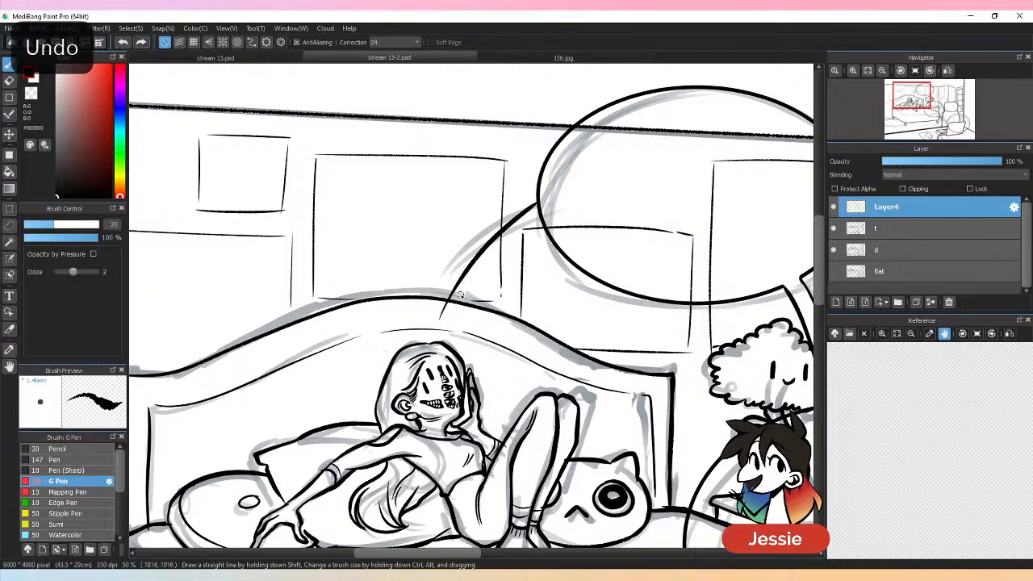
pyautogui.moveTo(446, 300)
pyautogui.mouseDown()
pyautogui.moveTo(514, 236)
pyautogui.moveTo(542, 227)
pyautogui.mouseUp()
# Step: Erase the upper bubble's outline inside the tail opening, check the join, and save the drawing
pyautogui.press('e')
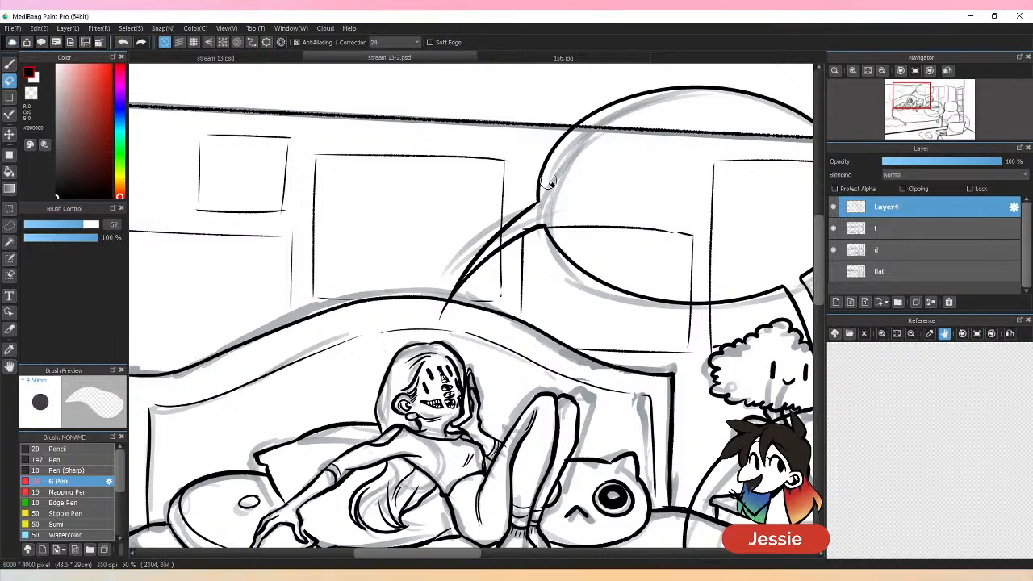
pyautogui.press('b')
pyautogui.hotkey('ctrl', '+')
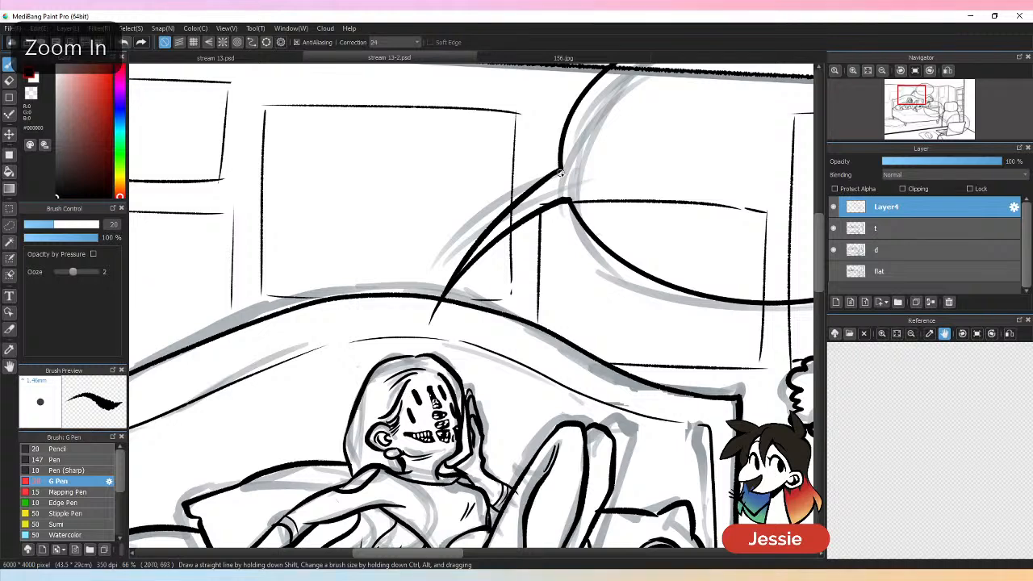
pyautogui.hotkey('ctrl', '-')
pyautogui.hotkey('ctrl', '-')
pyautogui.hotkey('ctrl', '-')
pyautogui.hotkey('ctrl', '-')
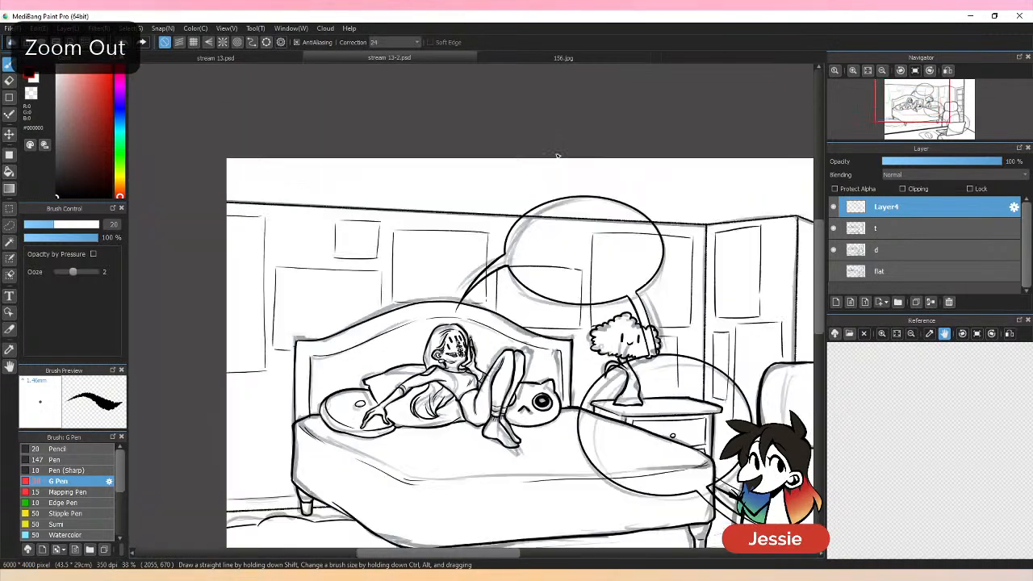
pyautogui.hotkey('ctrl', '-')
pyautogui.hotkey('ctrl', '+')
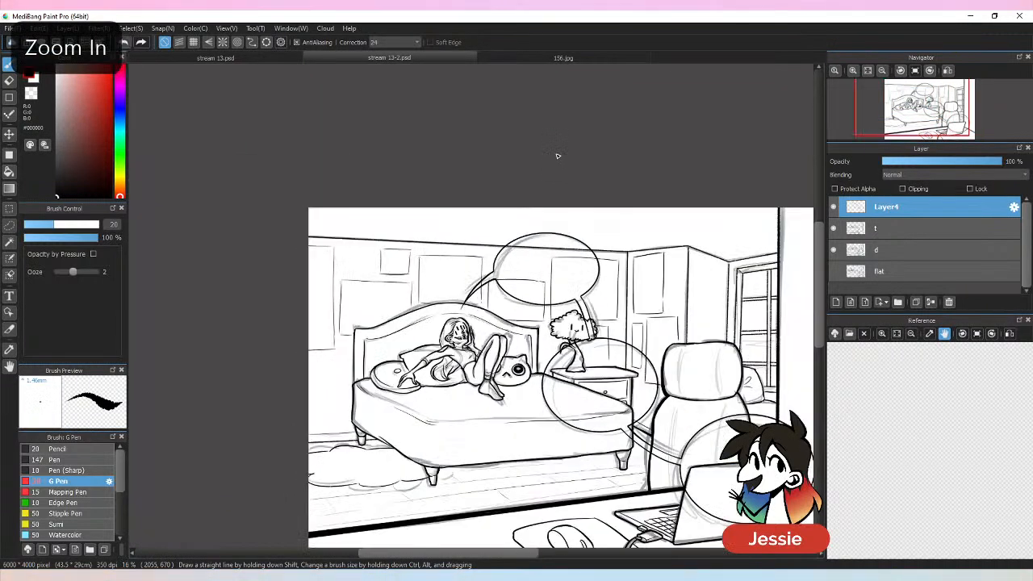
pyautogui.hotkey('ctrl', 's')
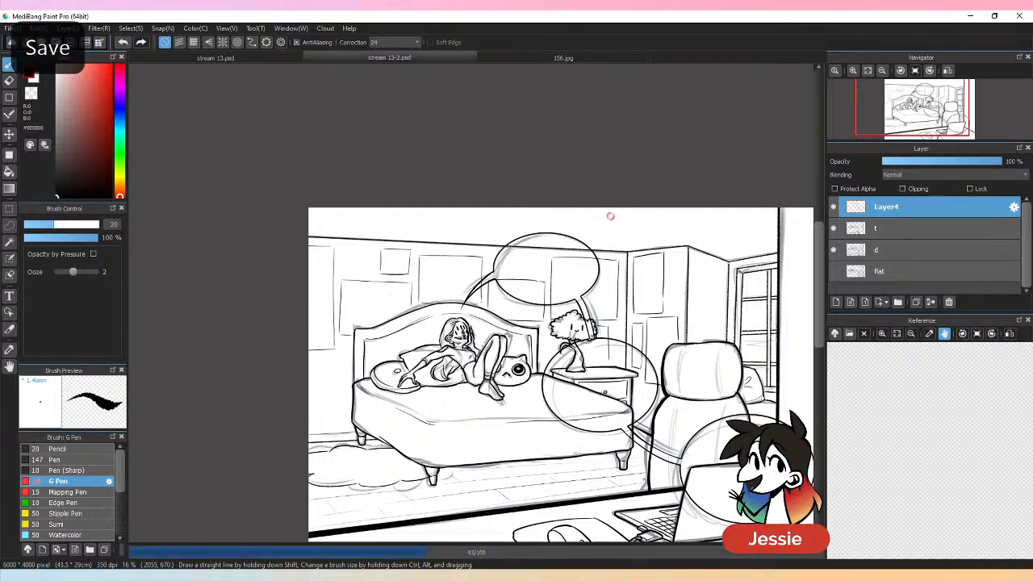
# Step: Compare the line art and sketches by toggling the visibility of layers "t", "d" and "flat", ending with Layer4 selected
pyautogui.moveTo(624, 235)
pyautogui.mouseDown()
pyautogui.moveTo(482, 170)
pyautogui.moveTo(523, 166)
pyautogui.mouseUp()
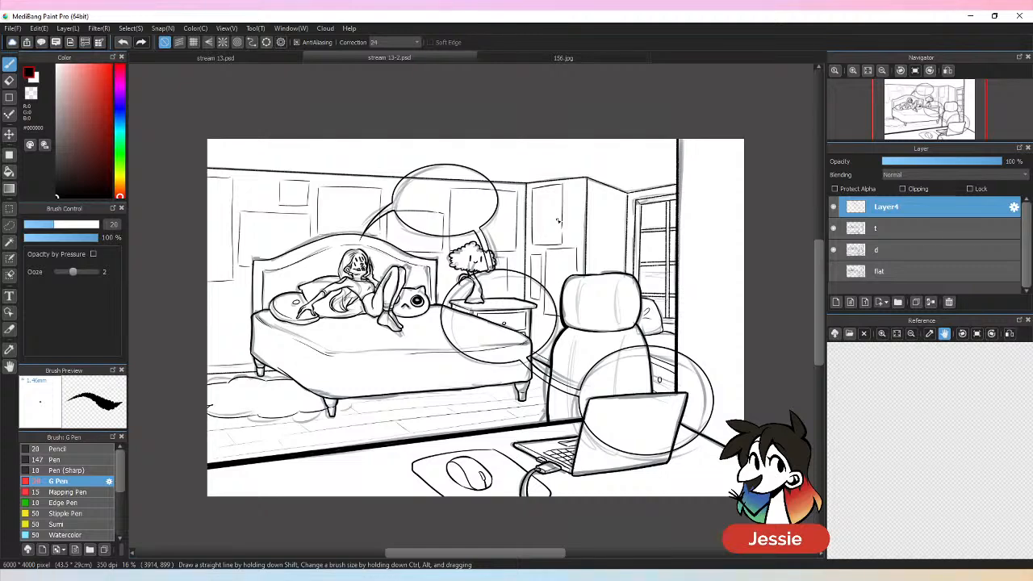
pyautogui.click(881, 229)
pyautogui.click(834, 229)
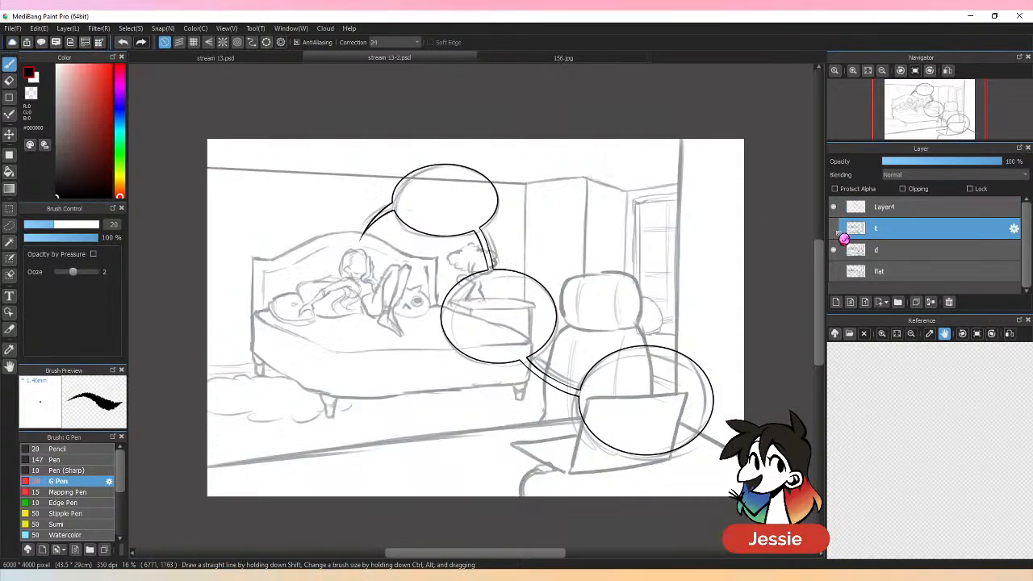
pyautogui.click(834, 229)
pyautogui.click(835, 251)
pyautogui.click(835, 251)
pyautogui.click(835, 273)
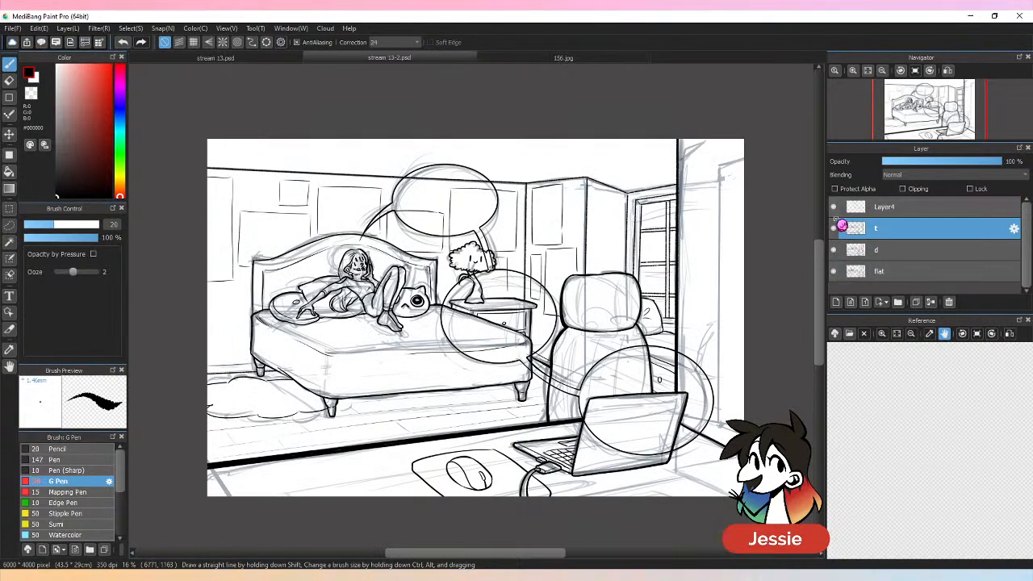
pyautogui.click(835, 273)
pyautogui.click(898, 212)
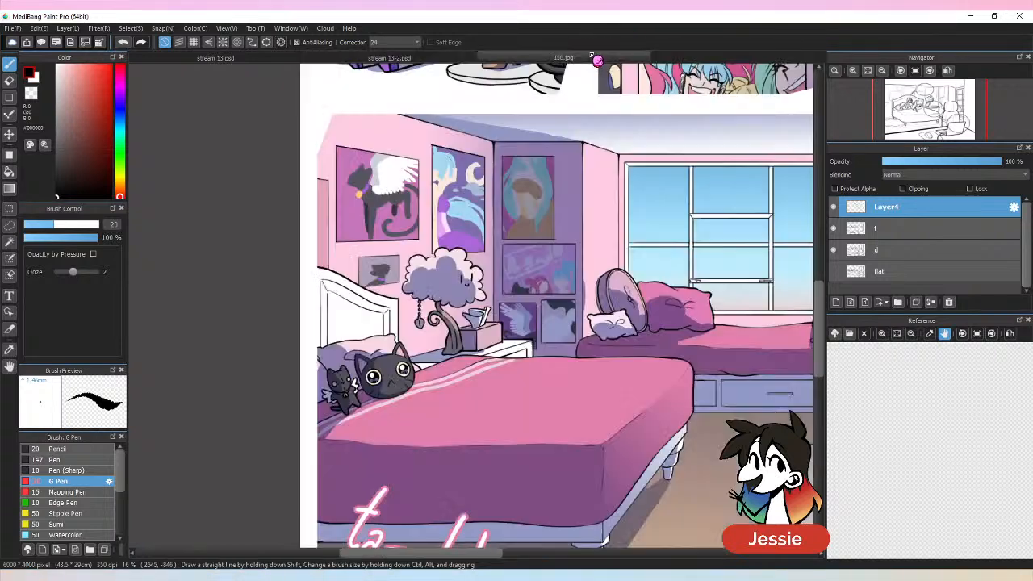
# Step: Review the coloured bedroom comic page in the reference image and close that file
pyautogui.click(597, 57)
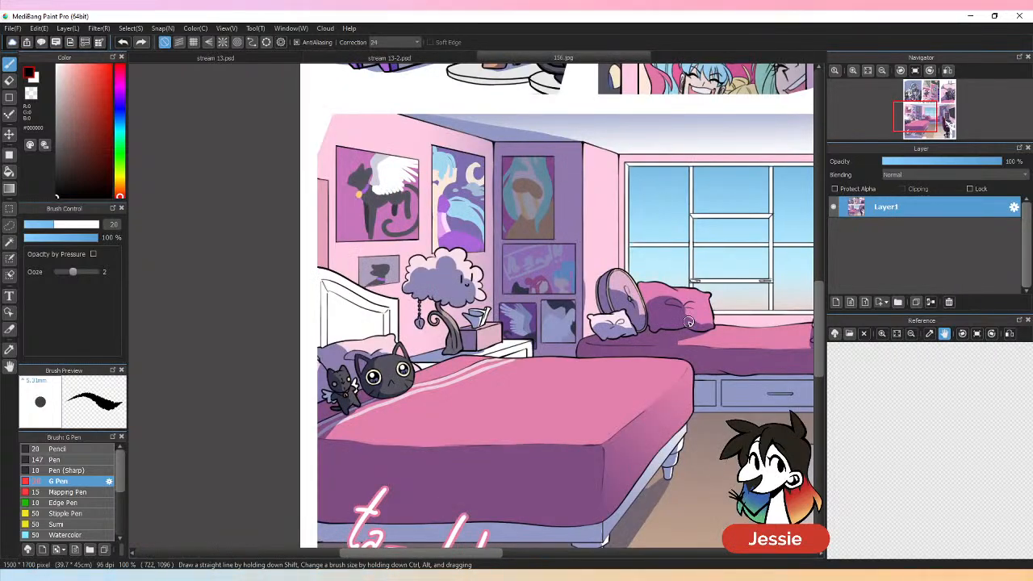
pyautogui.hotkey('ctrl', '-')
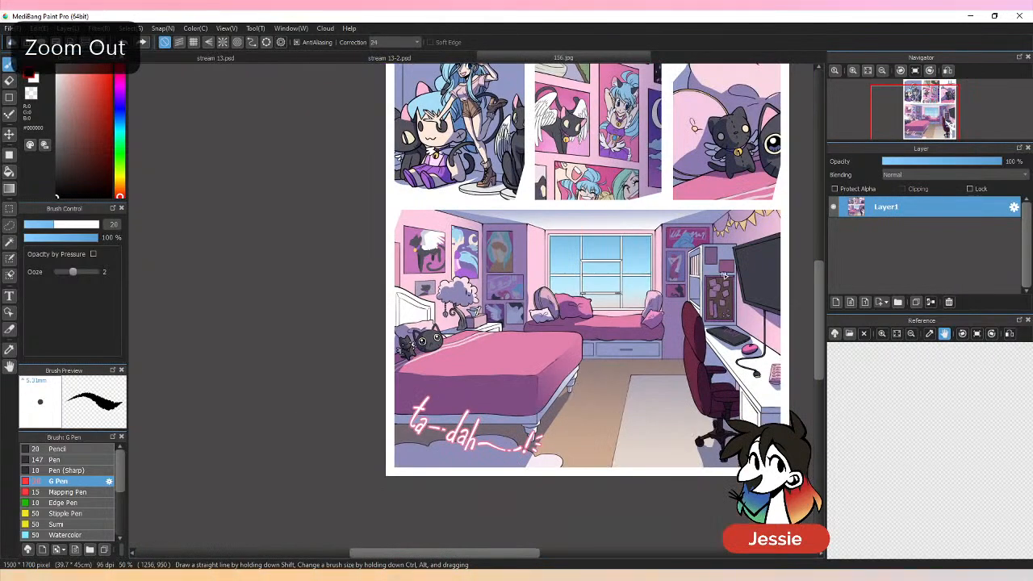
pyautogui.rightClick(572, 61)
pyautogui.click(615, 66)
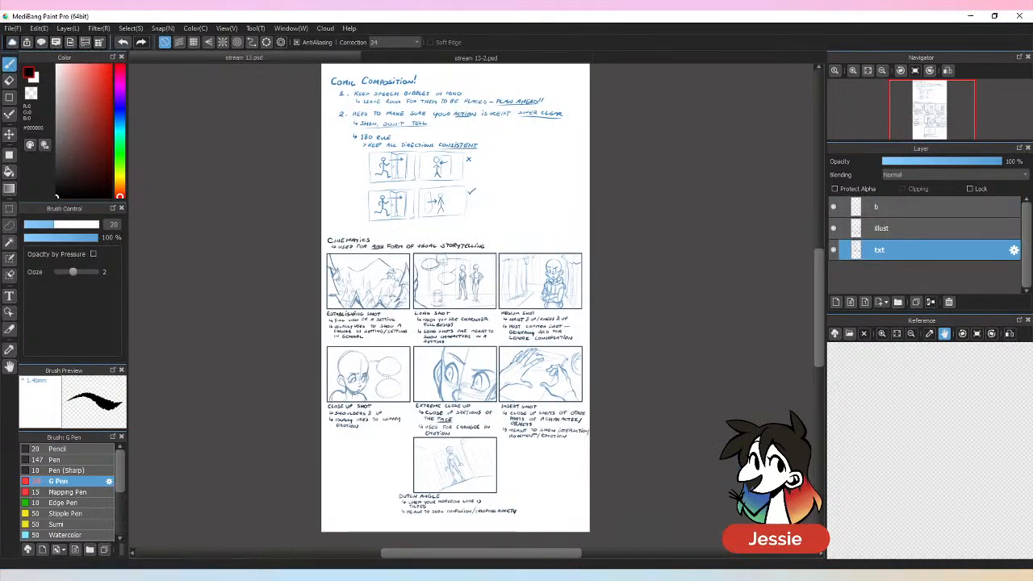
# Step: Save the comic composition notes in stream 13.psd
pyautogui.click(13, 28)
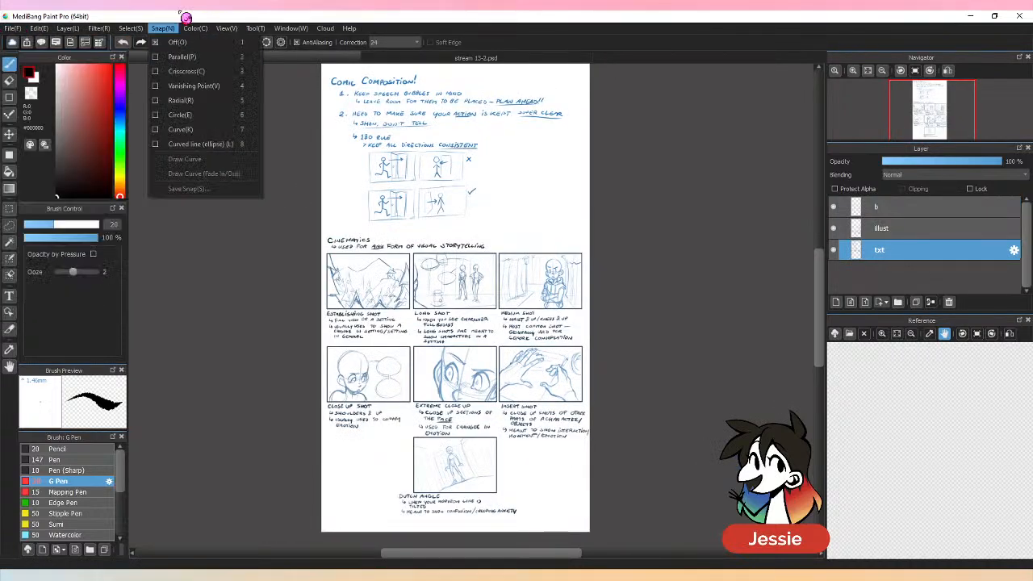
pyautogui.click(221, 16)
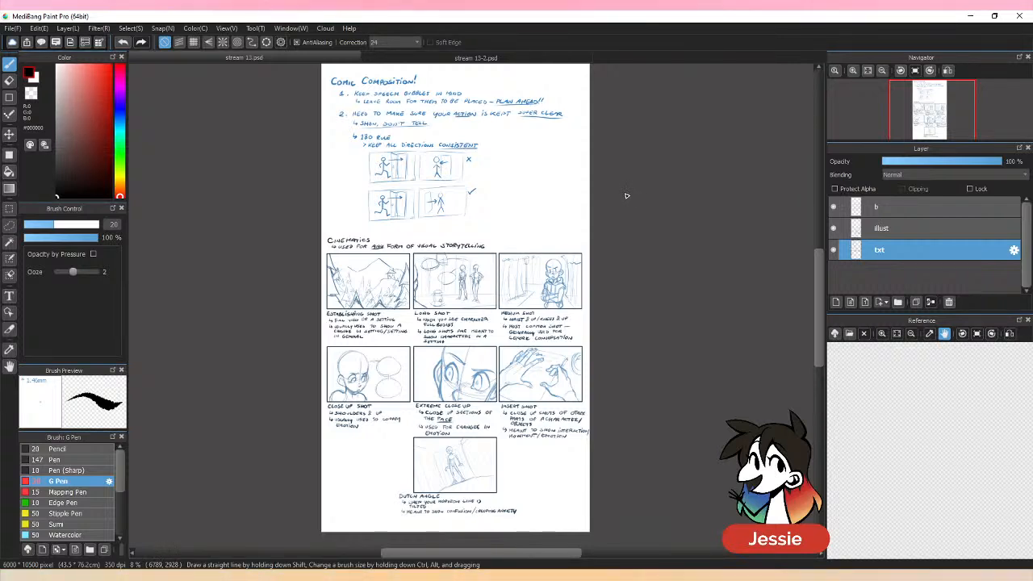
pyautogui.hotkey('ctrl', '+')
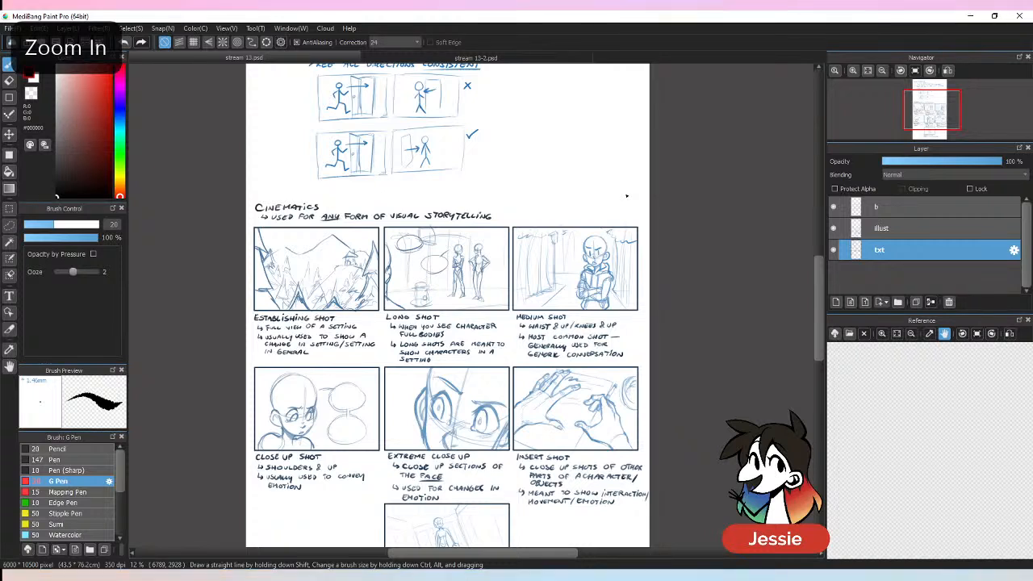
pyautogui.hotkey('ctrl', 's')
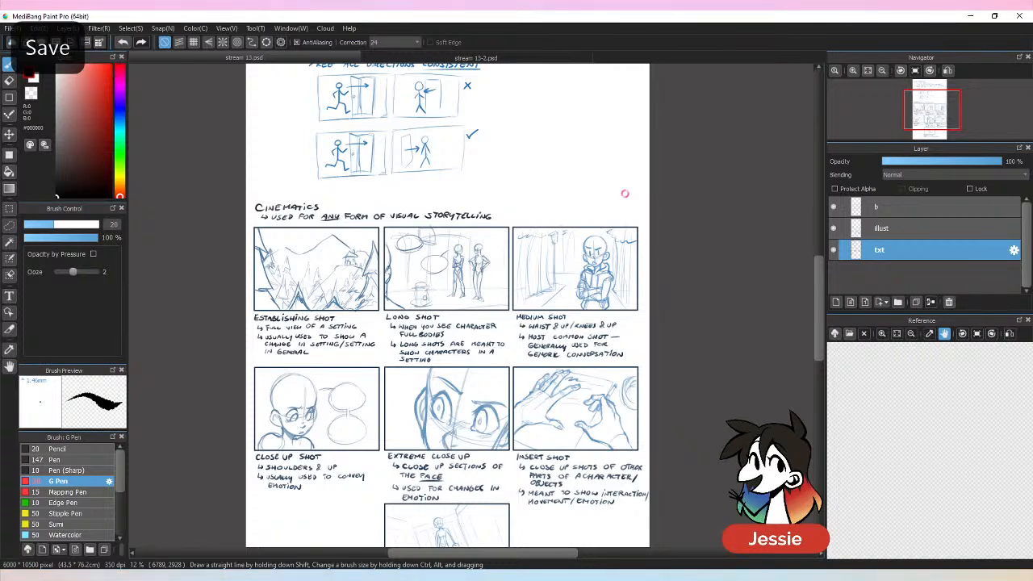
# Step: Return to the bedroom drawing in stream 13-2.psd and save it
pyautogui.click(414, 58)
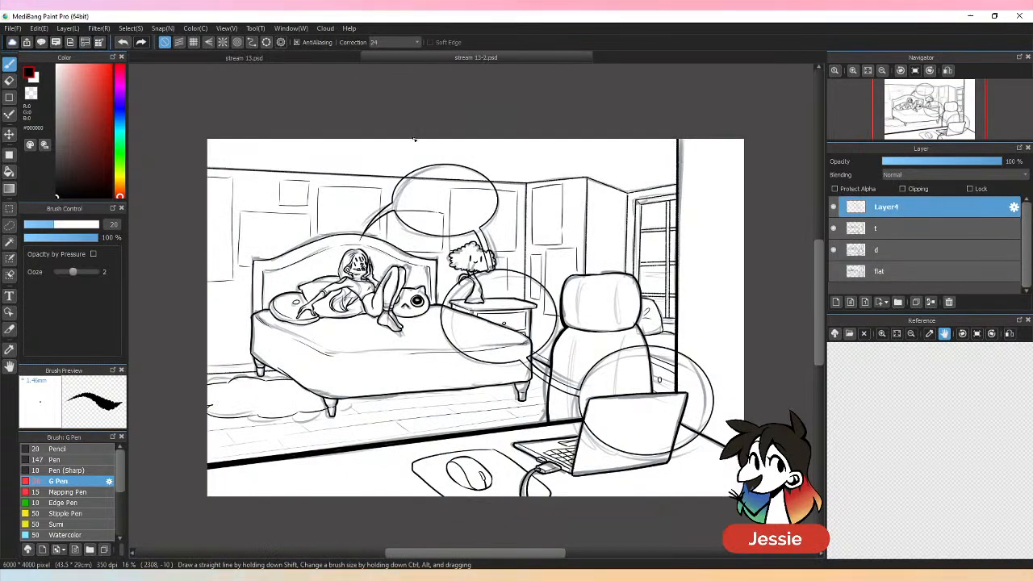
pyautogui.hotkey('ctrl', '+')
pyautogui.hotkey('ctrl', 's')
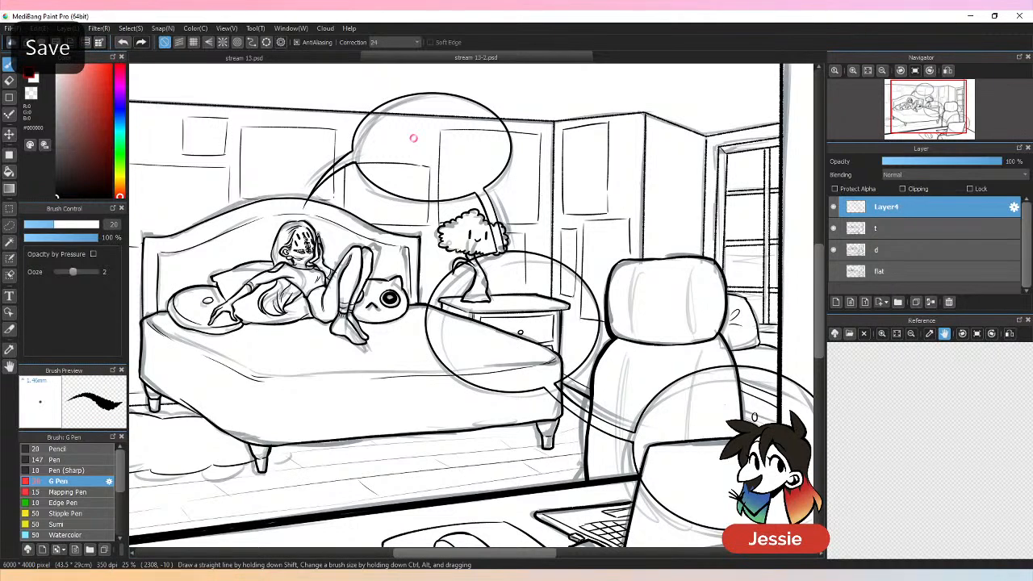
# Step: Hide sketch layer "d" so that only the inked line art and speech bubbles show
pyautogui.moveTo(661, 376); pyautogui.dragTo(601, 374)
pyautogui.click(834, 208)
pyautogui.click(834, 207)
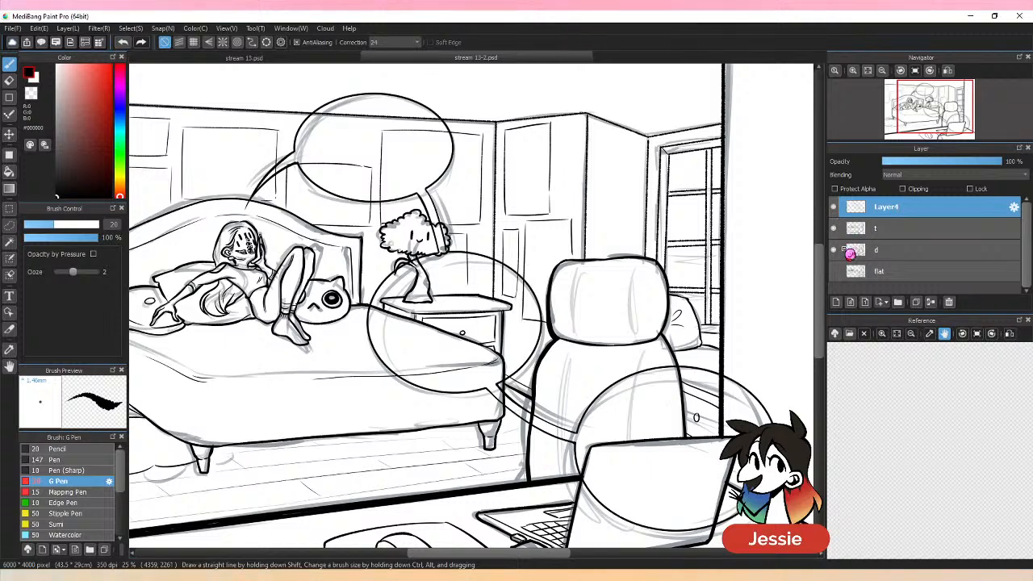
pyautogui.click(835, 250)
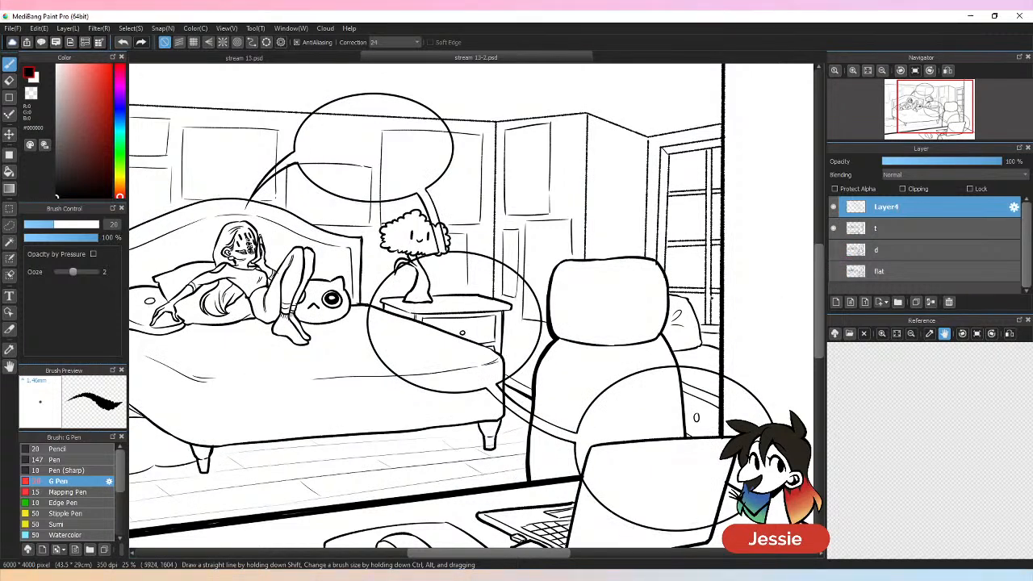
# Step: Select the area outside the speech bubbles on Layer4 using the Magic Wand with its reference set to Layer
pyautogui.click(17, 172)
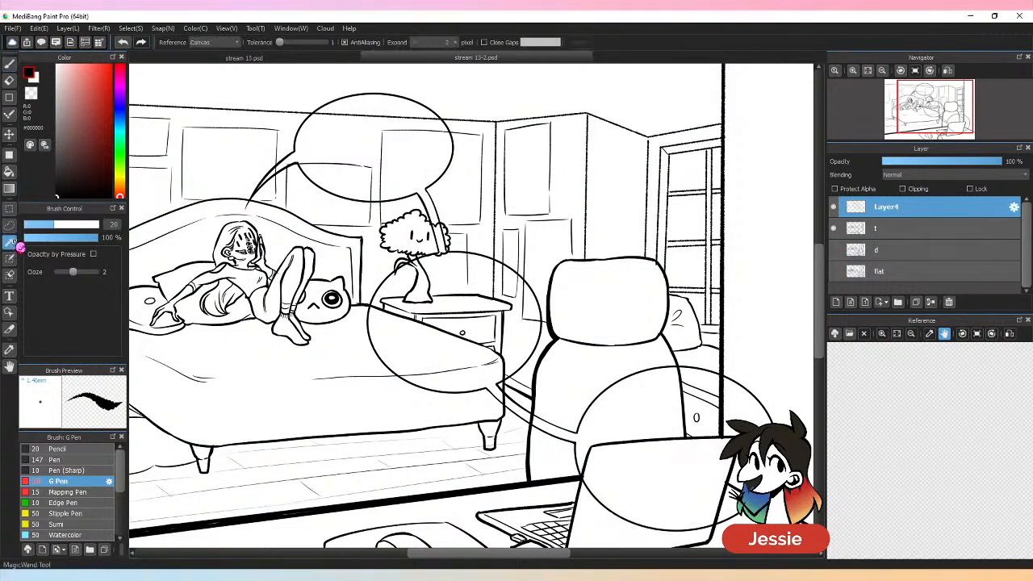
pyautogui.click(509, 226)
pyautogui.hotkey('ctrl', 'z')
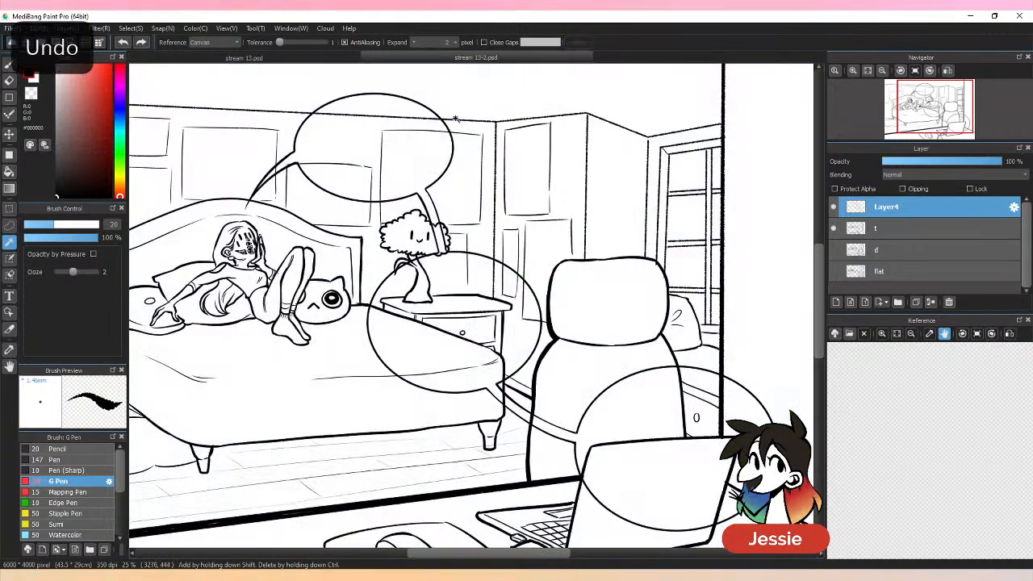
pyautogui.click(214, 42)
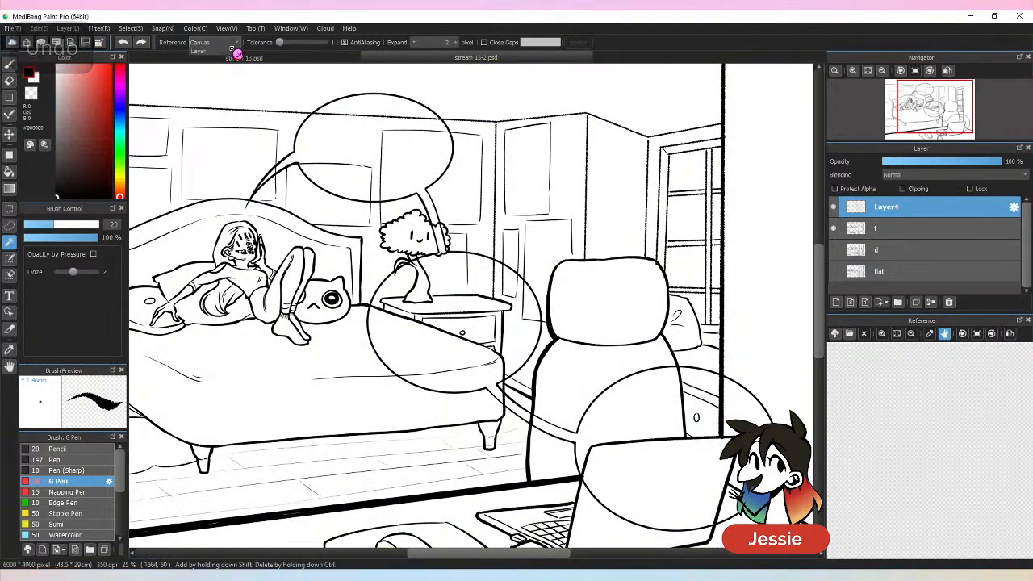
pyautogui.click(252, 50)
pyautogui.hotkey('ctrl', '-')
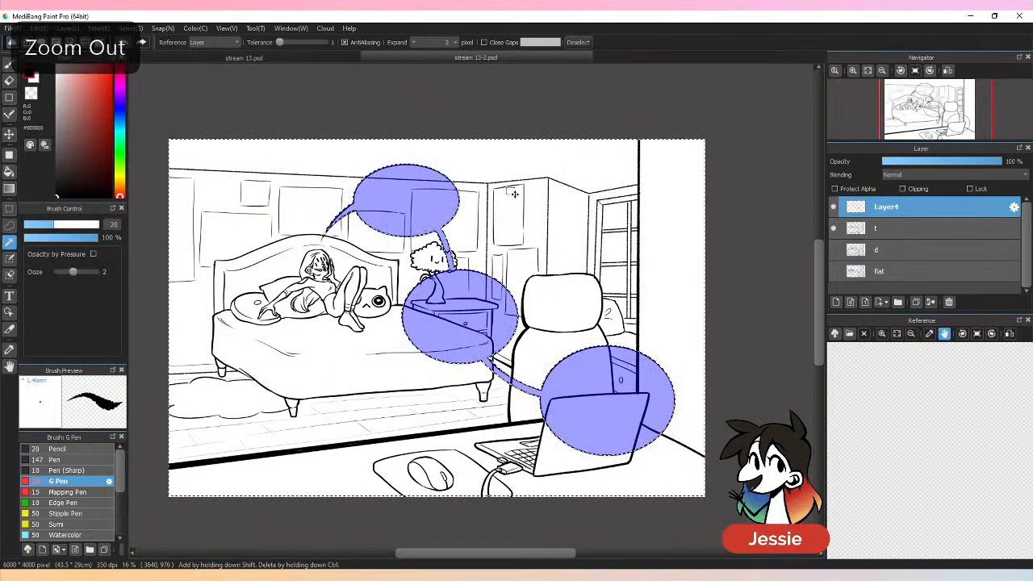
# Step: Invert the selection and fill the speech bubbles with white on a new layer beneath Layer4, with the Bucket's reference set to Layer
pyautogui.hotkey('ctrl', 'shift', 'i')
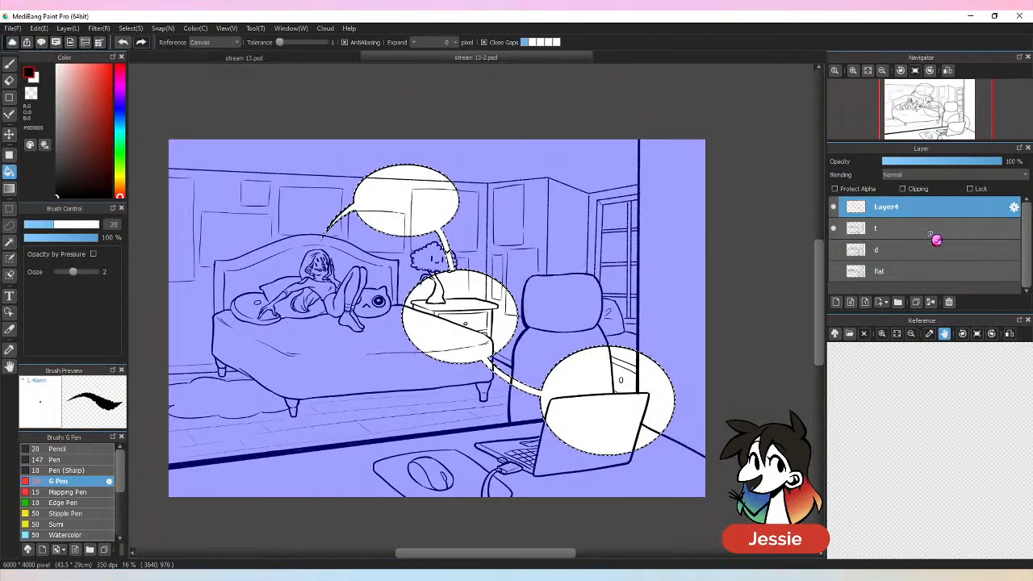
pyautogui.click(851, 302)
pyautogui.press('x')
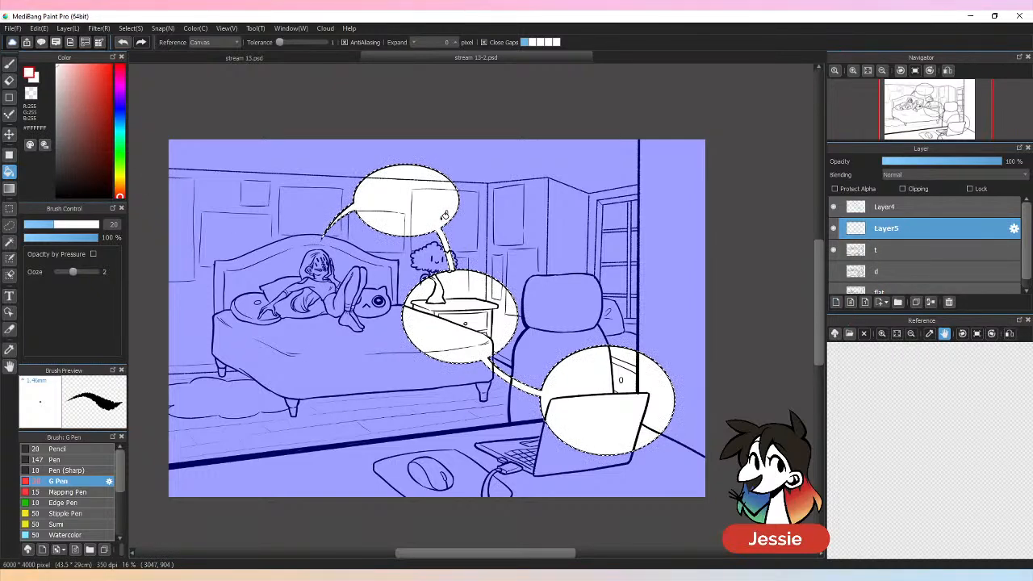
pyautogui.hotkey('ctrl', 'z')
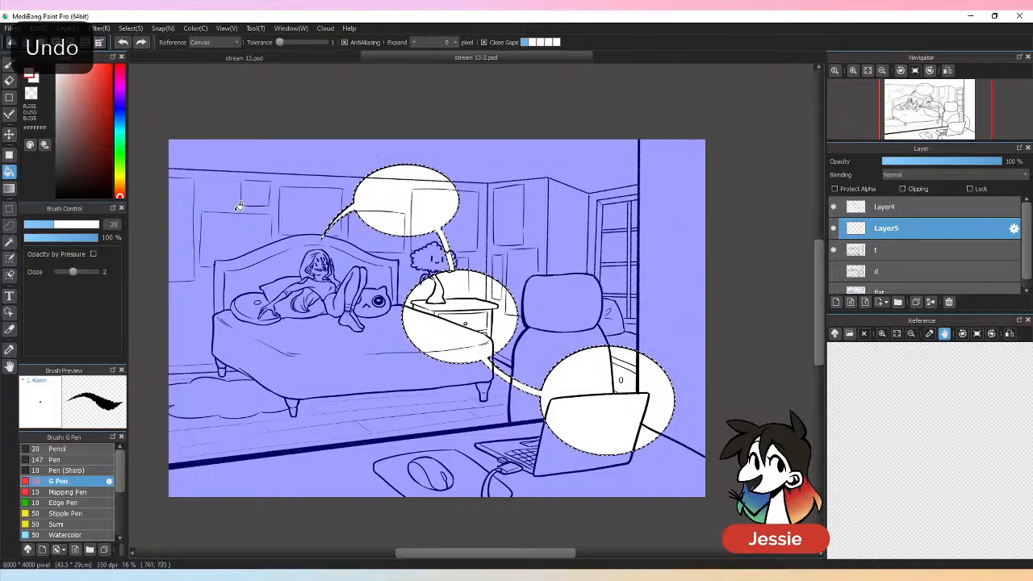
pyautogui.click(212, 42)
pyautogui.click(226, 72)
pyautogui.click(428, 196)
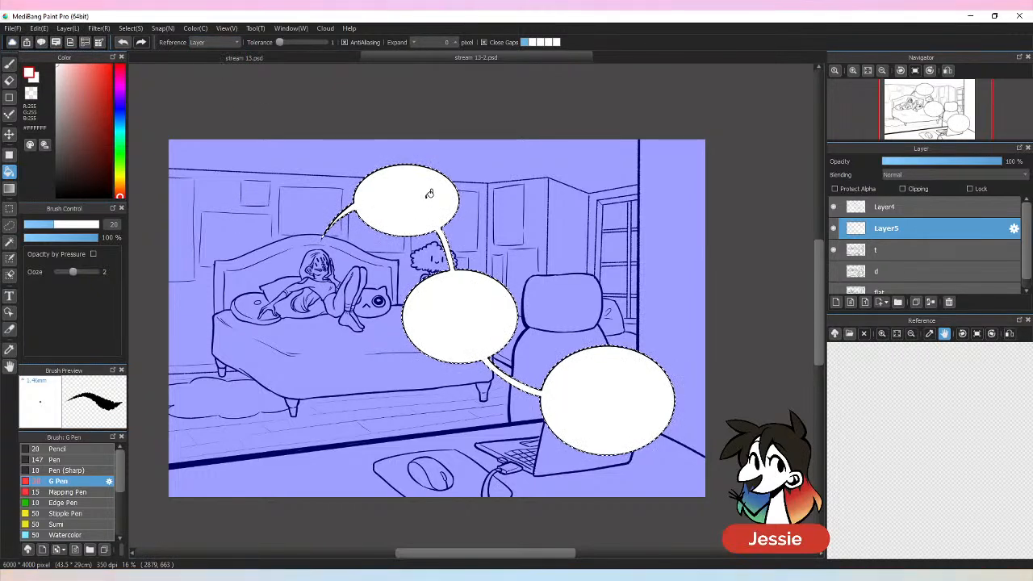
# Step: Deselect the bubbles and merge the outline layer Layer4 with the white fill layer Layer5
pyautogui.click(928, 208)
pyautogui.keyDown('shift'); pyautogui.click(934, 231); pyautogui.keyUp('shift')
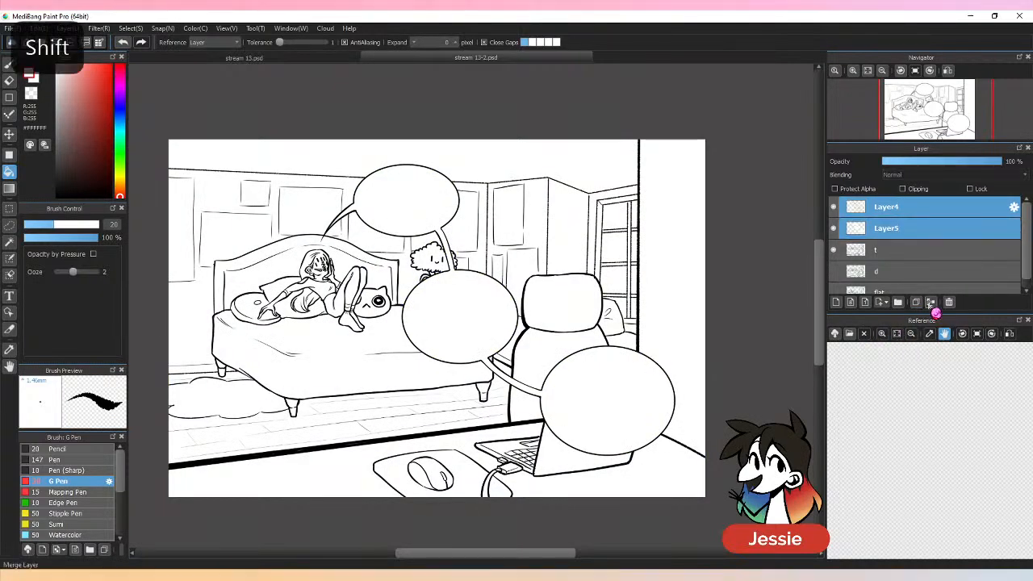
pyautogui.click(930, 301)
# Step: Check the bedroom scene with the merged speech bubble layer hidden and shown, and save the drawing
pyautogui.hotkey('ctrl', '+')
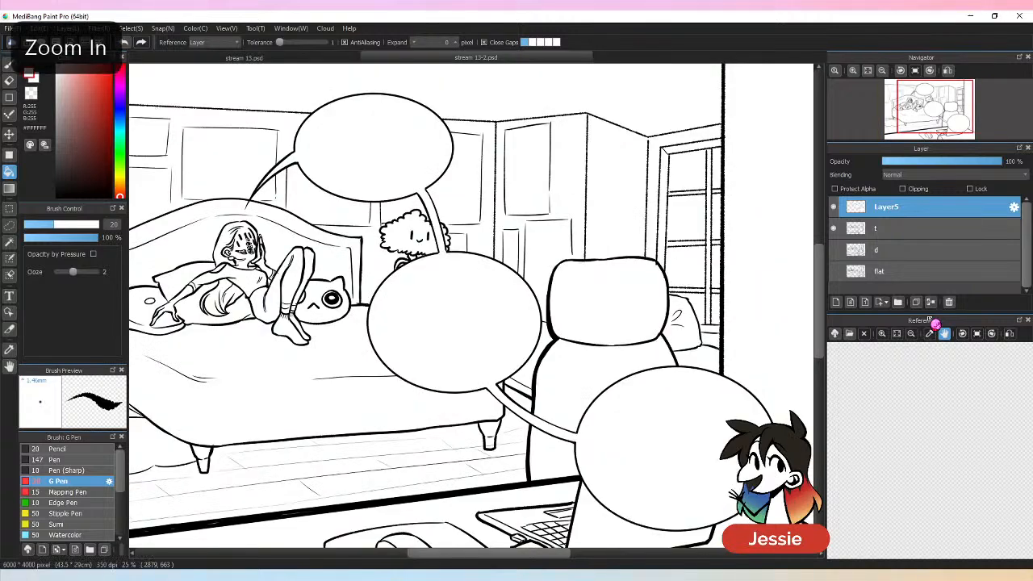
pyautogui.hotkey('ctrl', '-')
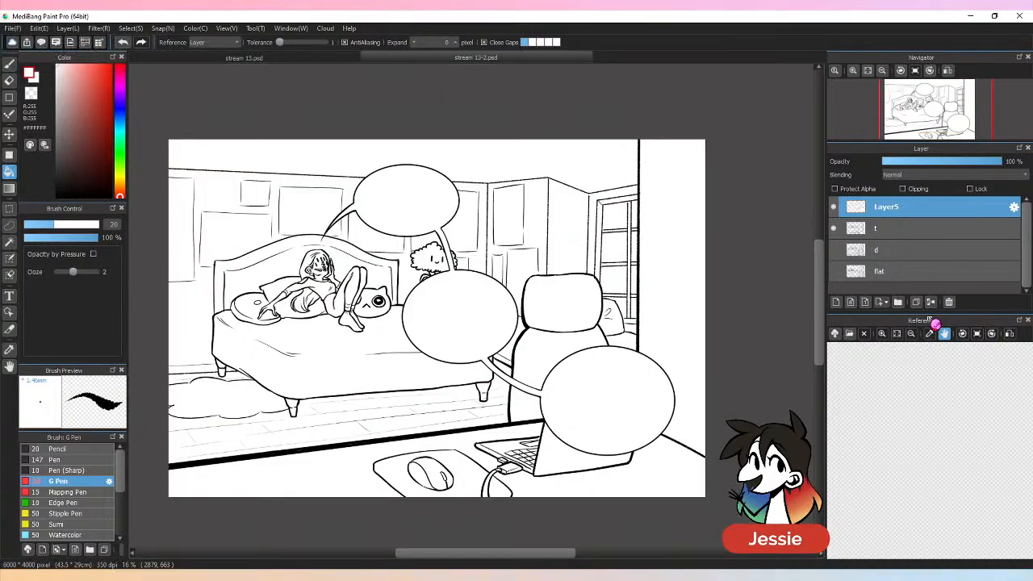
pyautogui.hotkey('ctrl', '-')
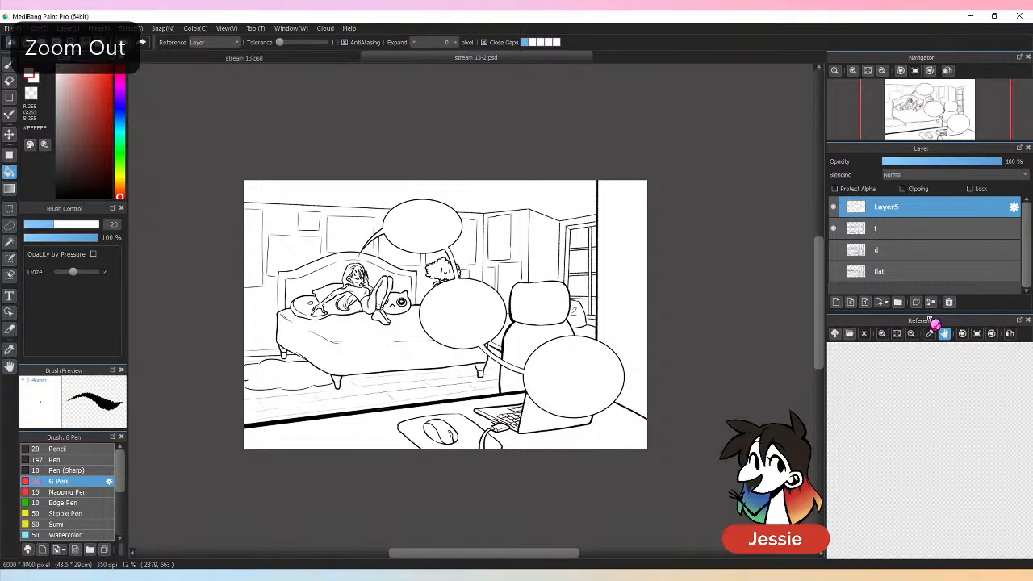
pyautogui.hotkey('ctrl', '+')
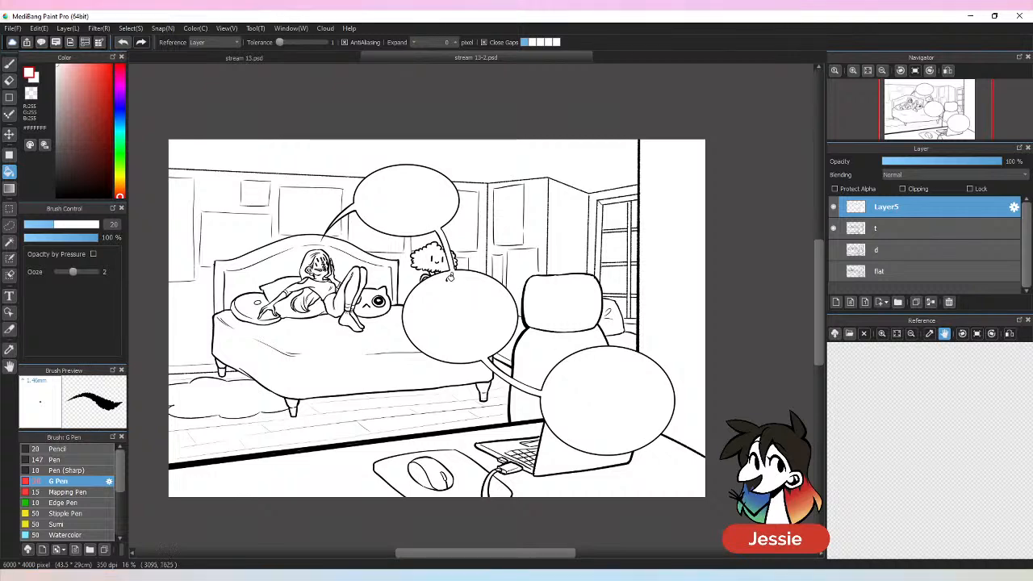
pyautogui.moveTo(460, 260); pyautogui.dragTo(535, 244)
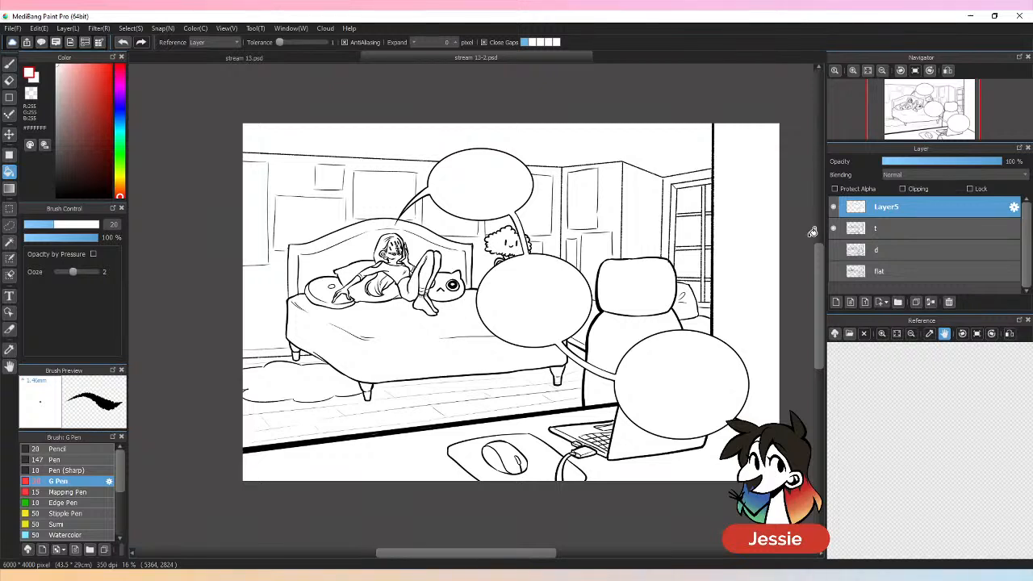
pyautogui.click(834, 207)
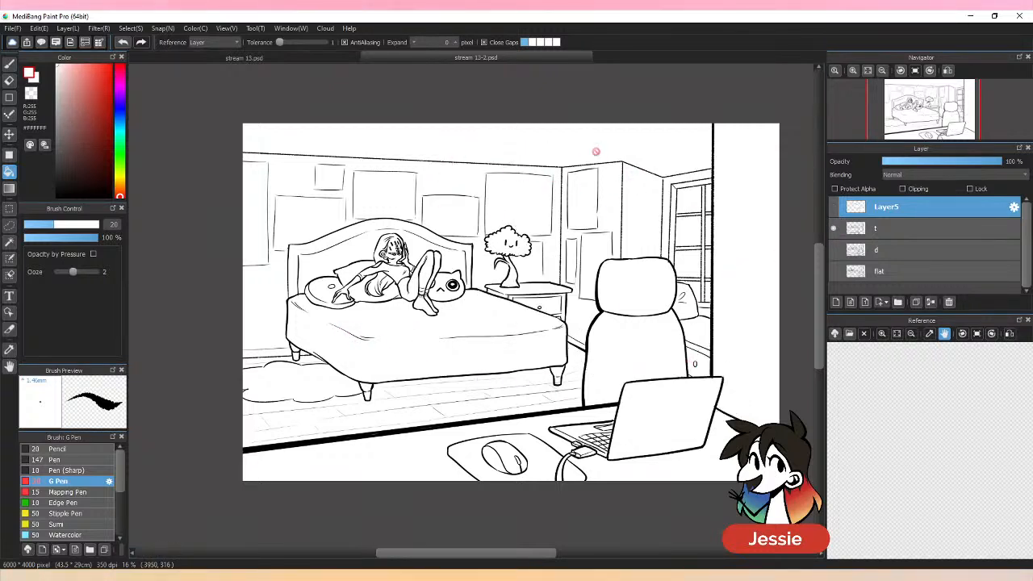
pyautogui.click(834, 207)
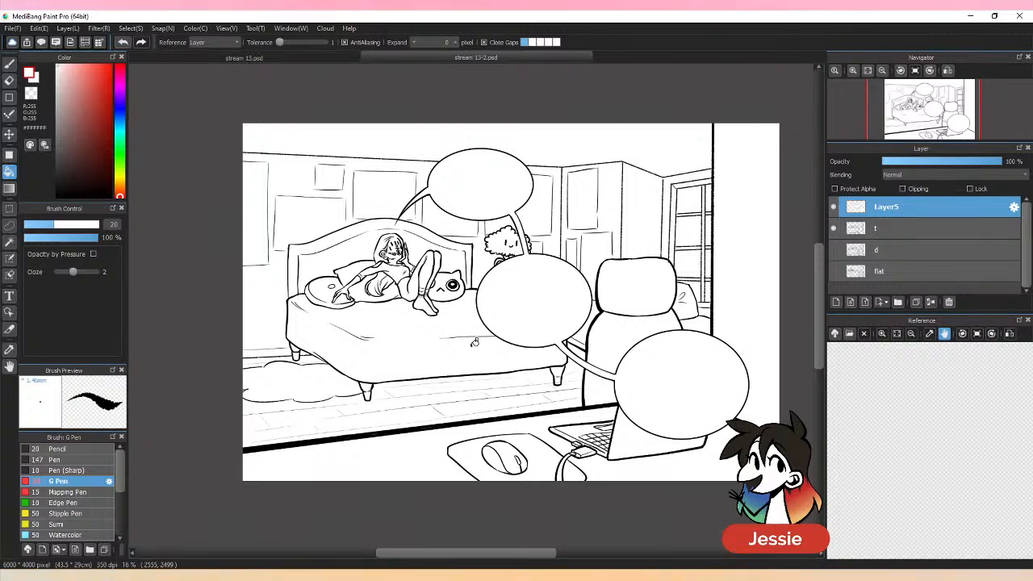
pyautogui.hotkey('ctrl', 's')
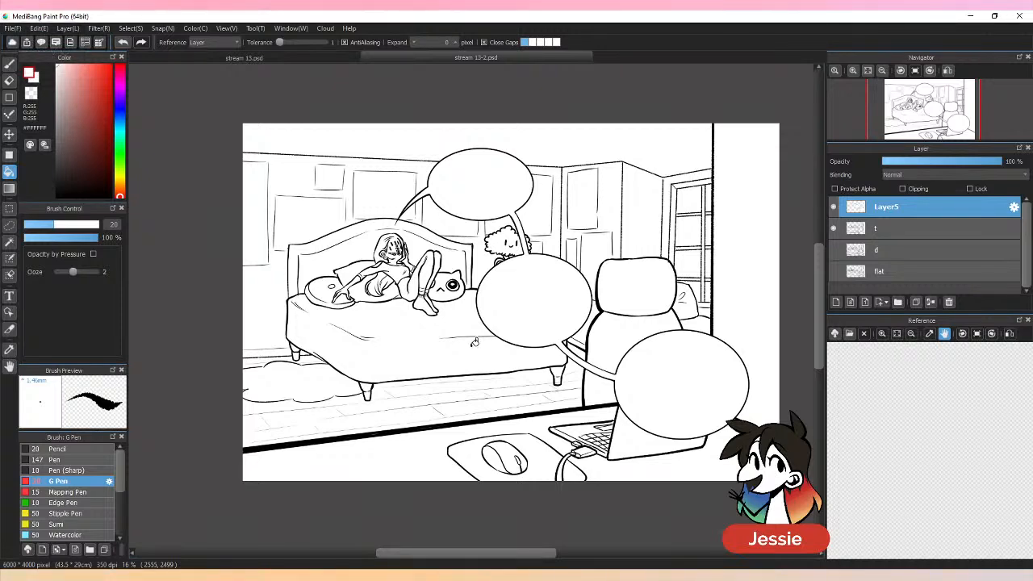
# Step: Compare the bedroom line art with and without the speech bubbles, examining which background details the bubbles cover
pyautogui.hotkey('ctrl', '+')
pyautogui.hotkey('ctrl', '-')
pyautogui.click(835, 208)
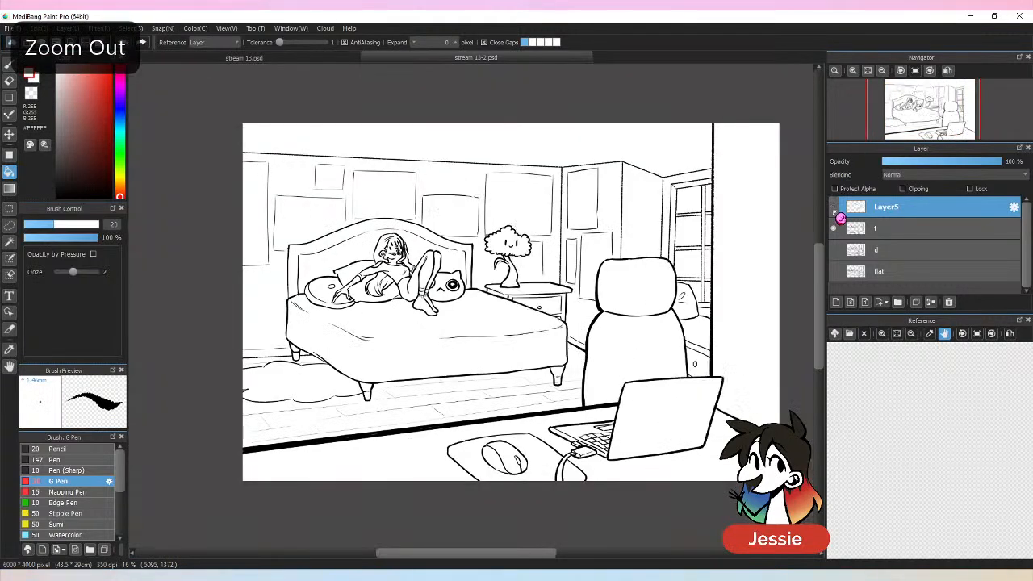
pyautogui.click(835, 208)
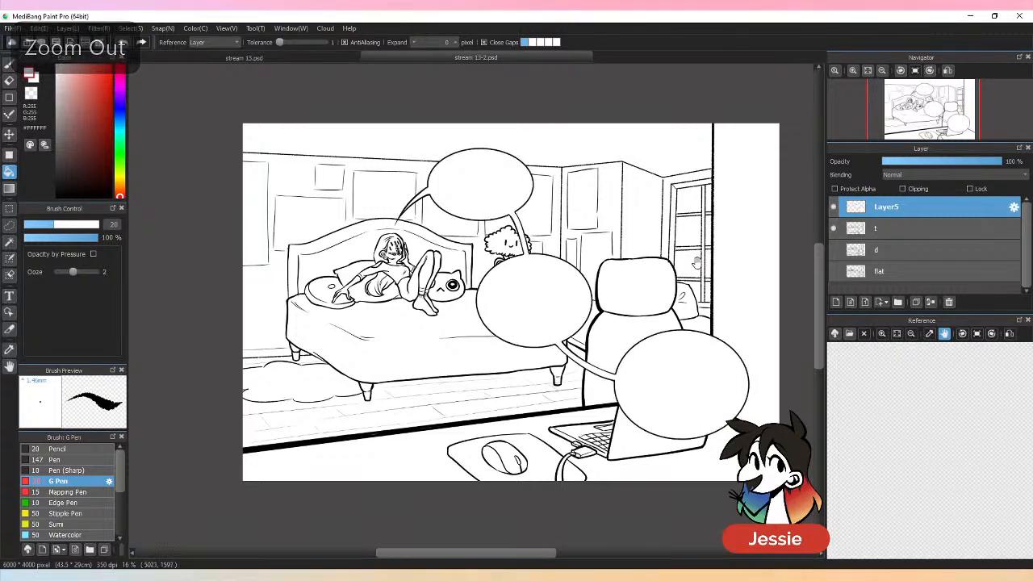
pyautogui.moveTo(696, 263); pyautogui.dragTo(645, 269)
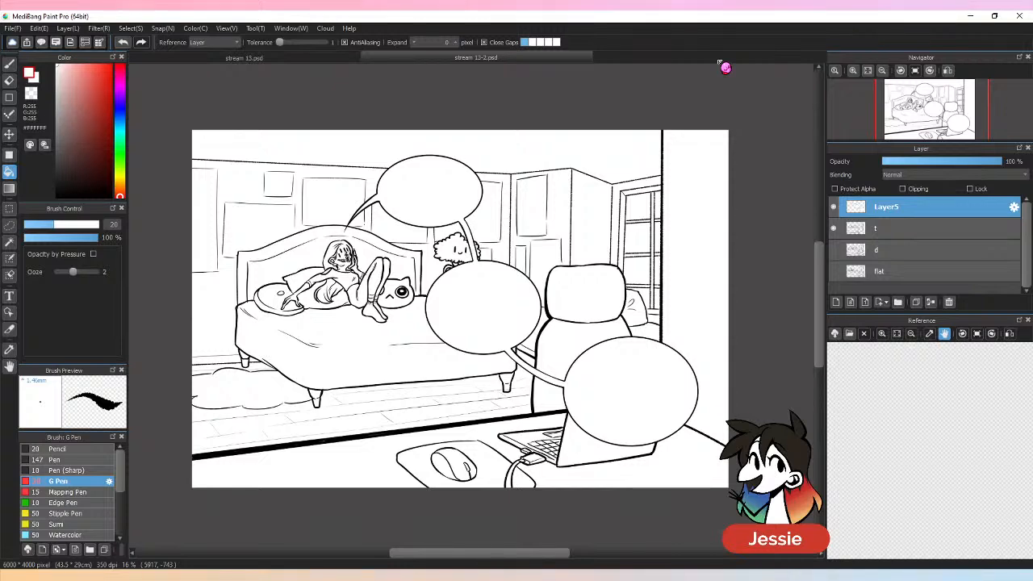
pyautogui.hotkey('ctrl', '+')
pyautogui.hotkey('ctrl', '-')
pyautogui.click(836, 208)
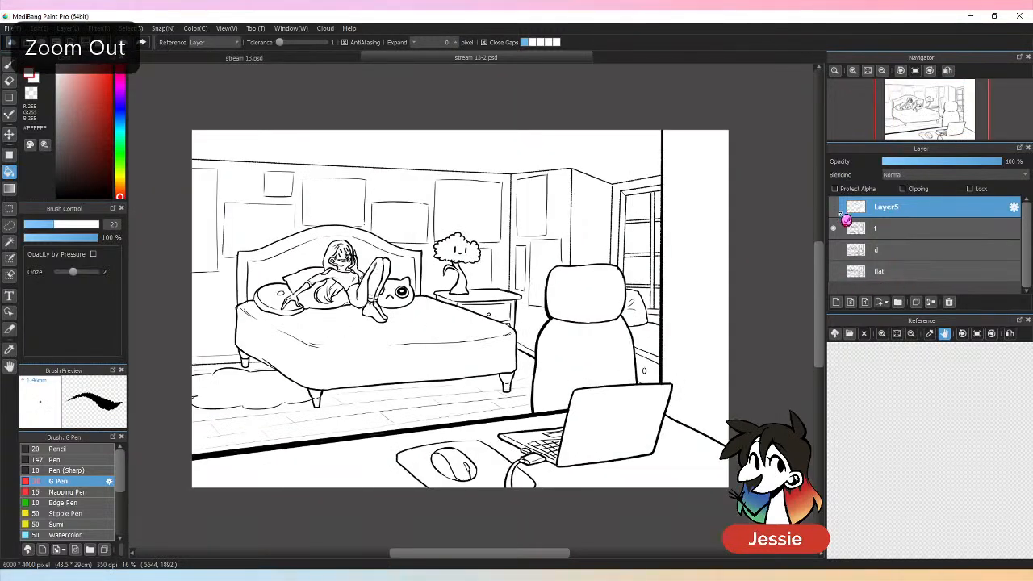
pyautogui.click(835, 208)
pyautogui.hotkey('ctrl', '+')
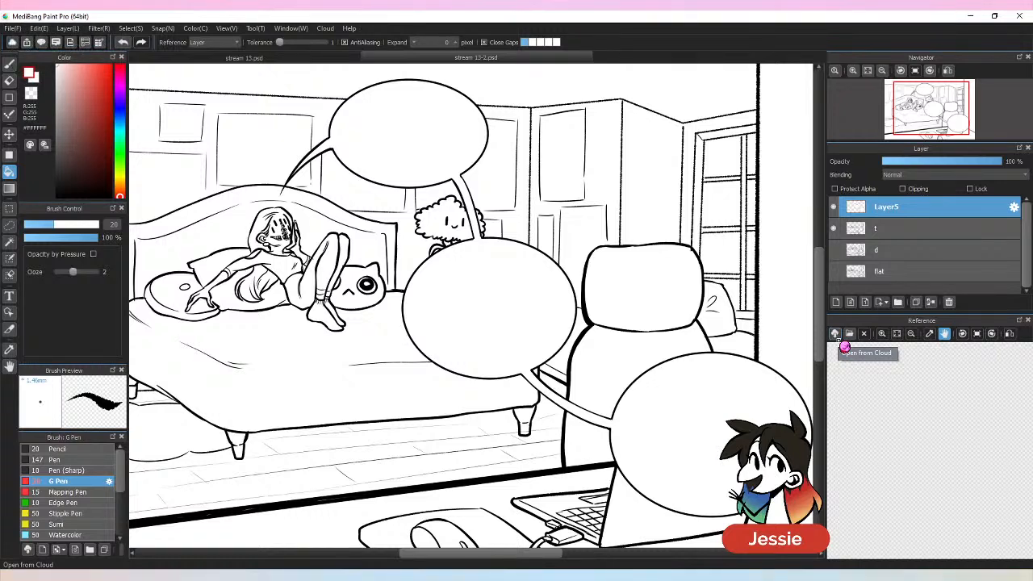
pyautogui.click(10, 295)
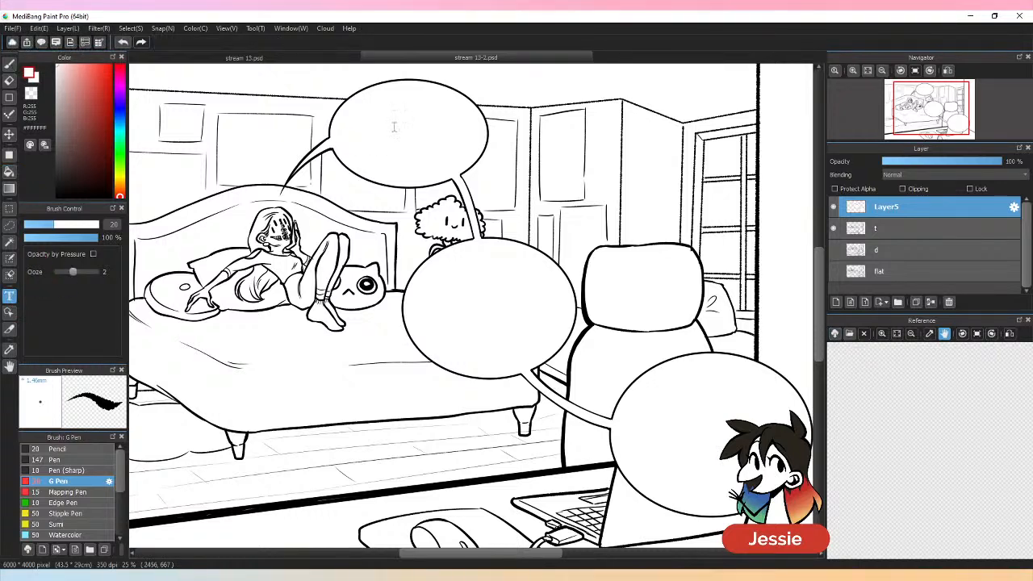
pyautogui.click(457, 166)
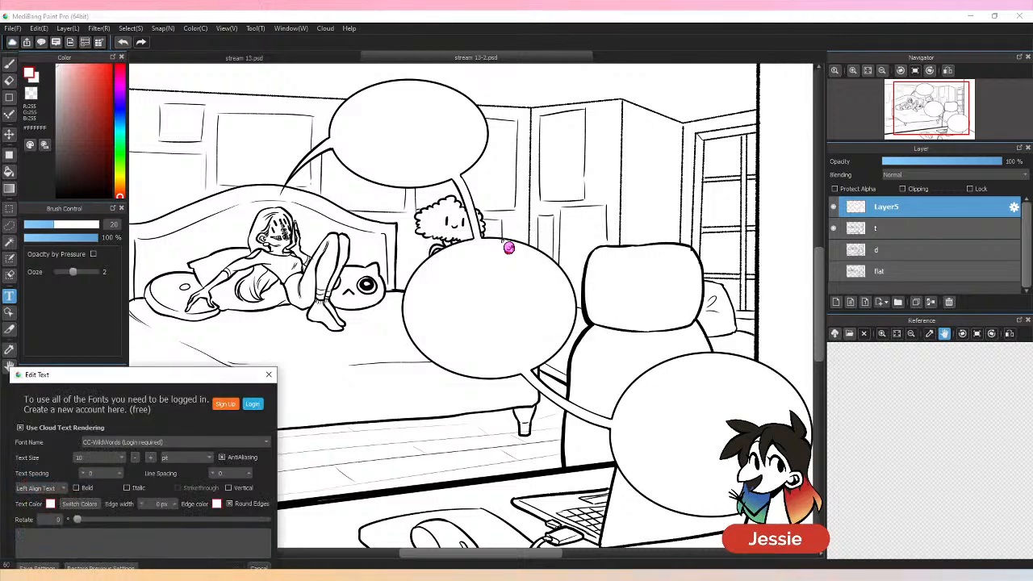
pyautogui.moveTo(208, 368); pyautogui.dragTo(248, 253)
pyautogui.click(225, 318)
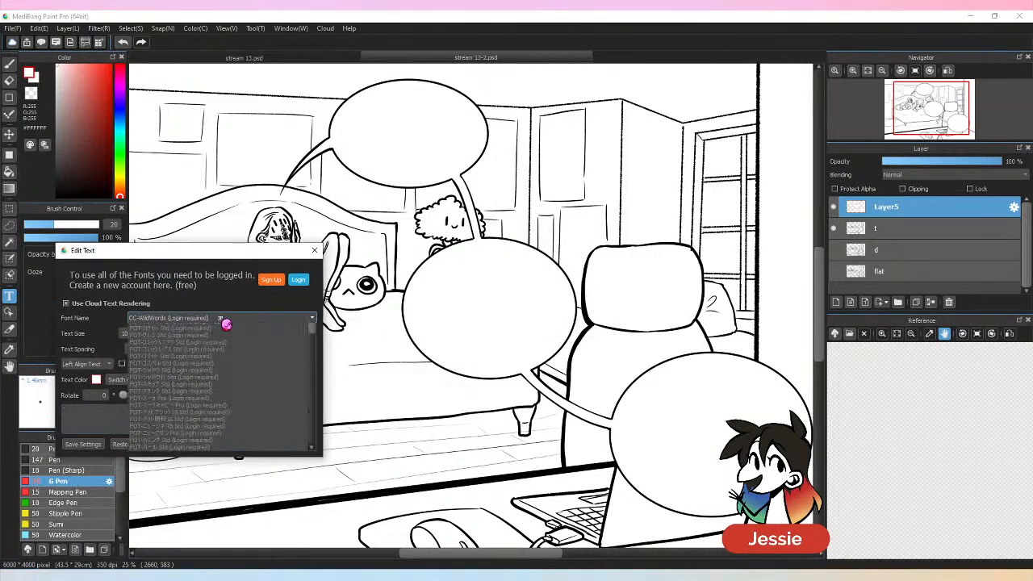
pyautogui.moveTo(317, 345); pyautogui.dragTo(321, 436)
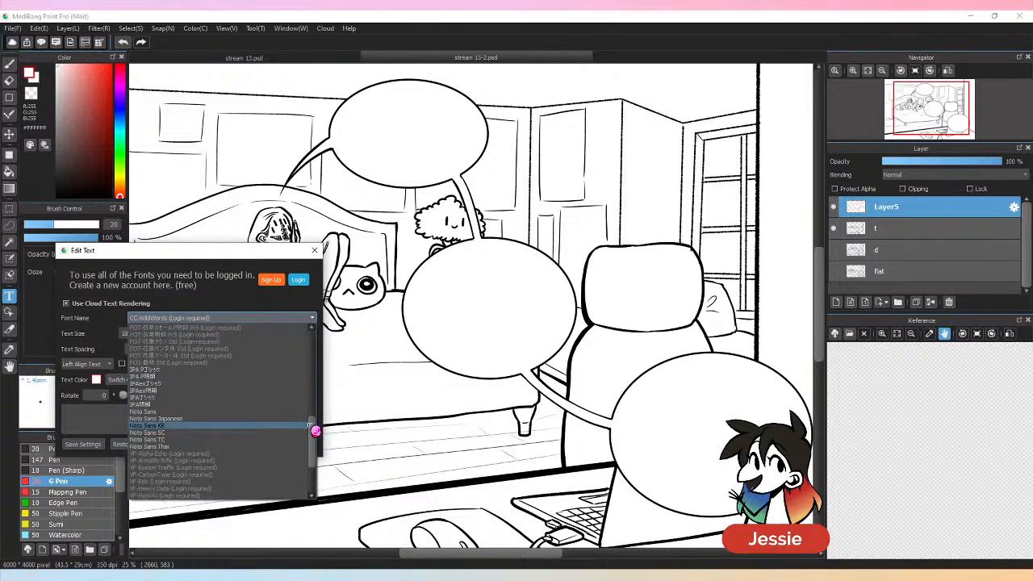
pyautogui.moveTo(311, 426); pyautogui.dragTo(295, 445)
pyautogui.click(236, 323)
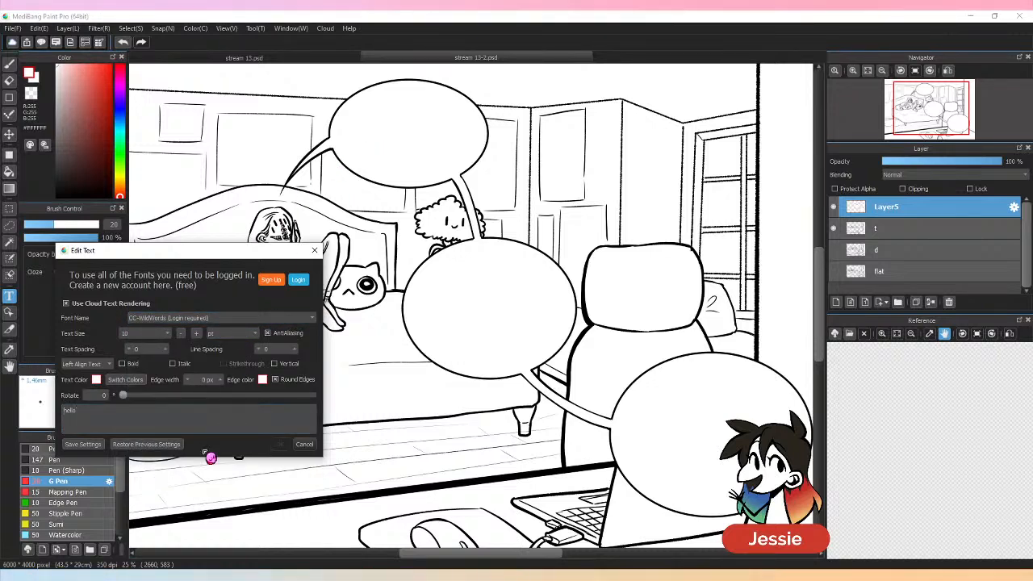
pyautogui.click(97, 380)
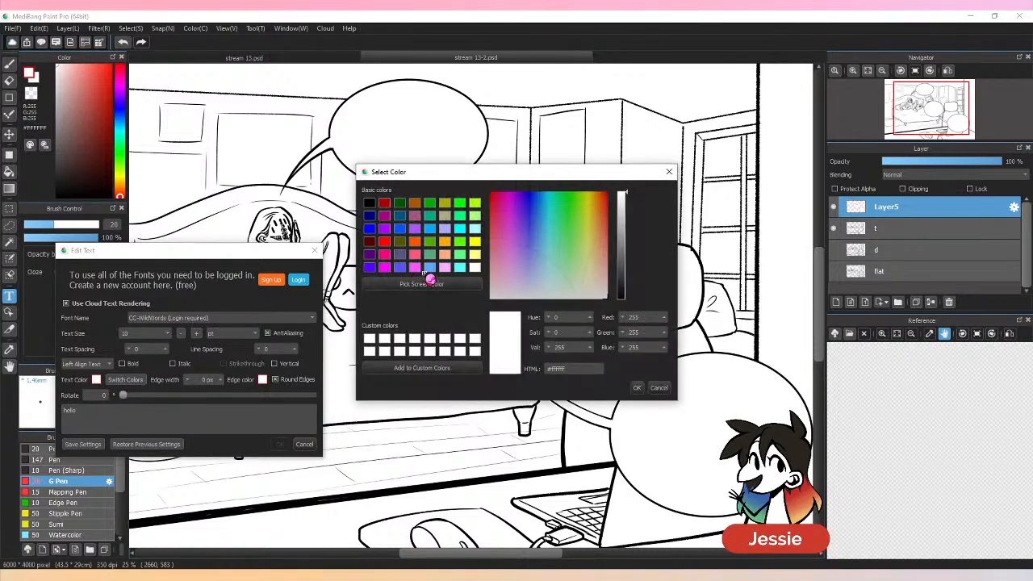
pyautogui.click(637, 387)
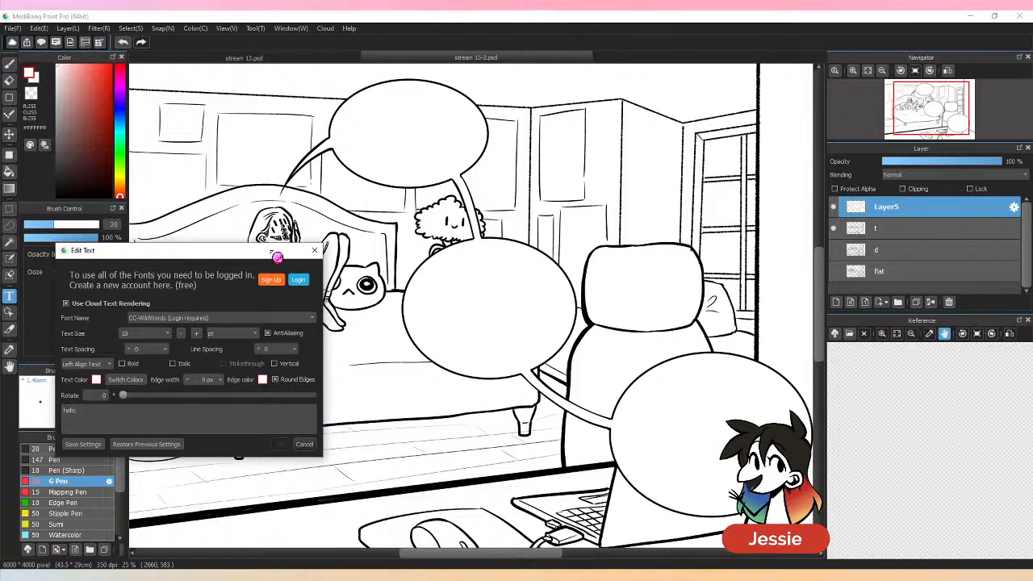
pyautogui.moveTo(278, 252); pyautogui.dragTo(488, 340)
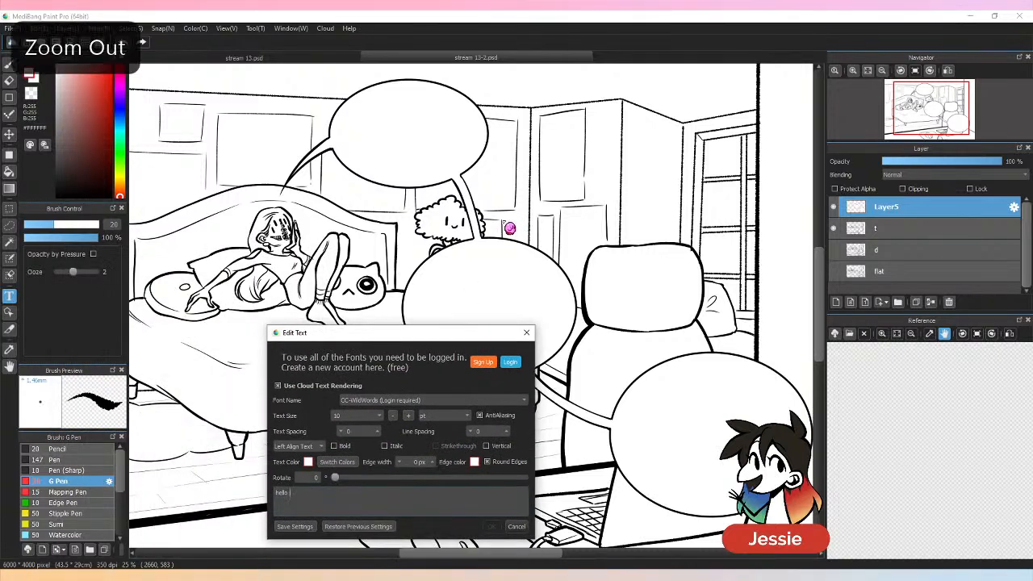
pyautogui.hotkey('ctrl', '-')
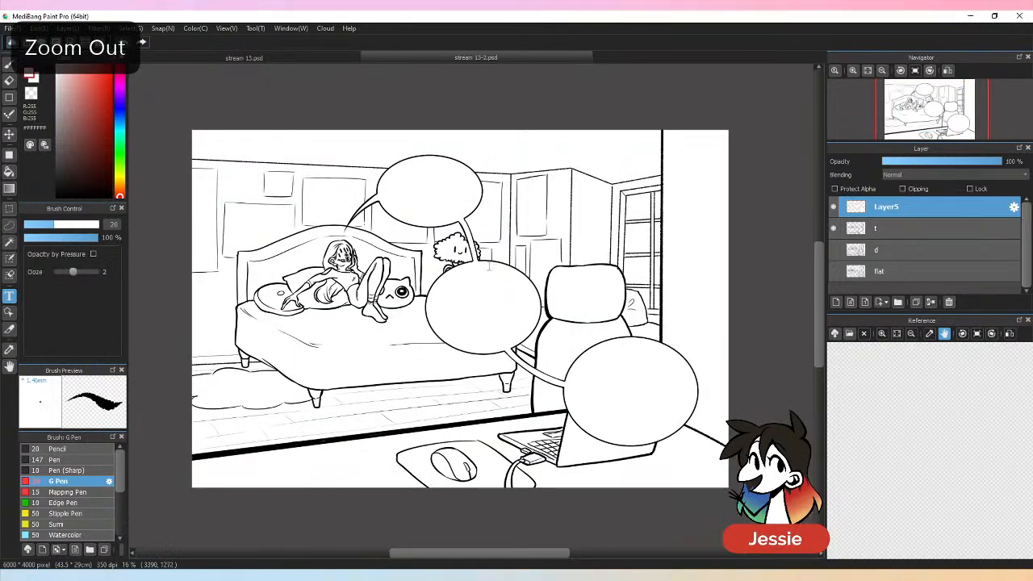
# Step: Start a new text in the middle speech bubble with the font set to Noto Sans
pyautogui.moveTo(468, 334); pyautogui.dragTo(661, 170)
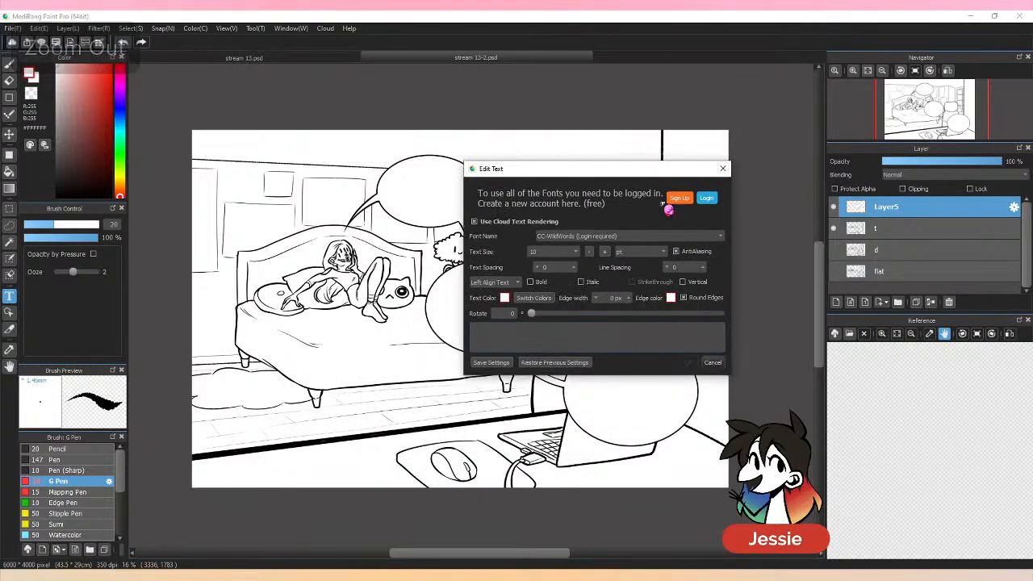
pyautogui.click(655, 236)
pyautogui.moveTo(721, 277); pyautogui.dragTo(717, 363)
pyautogui.click(670, 315)
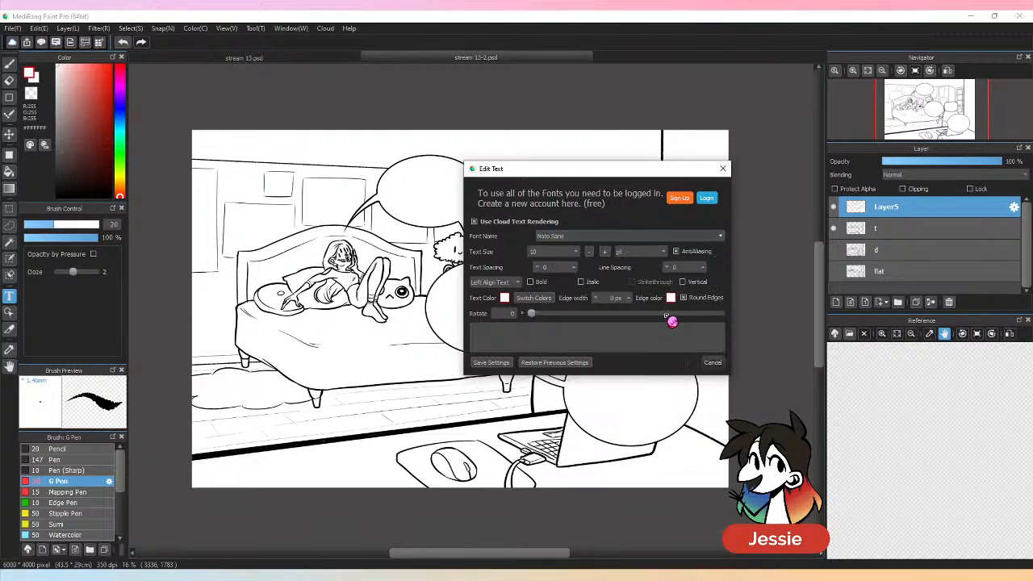
# Step: Set the text color to black (#000000) and enter "hello" as the bubble text
pyautogui.click(505, 298)
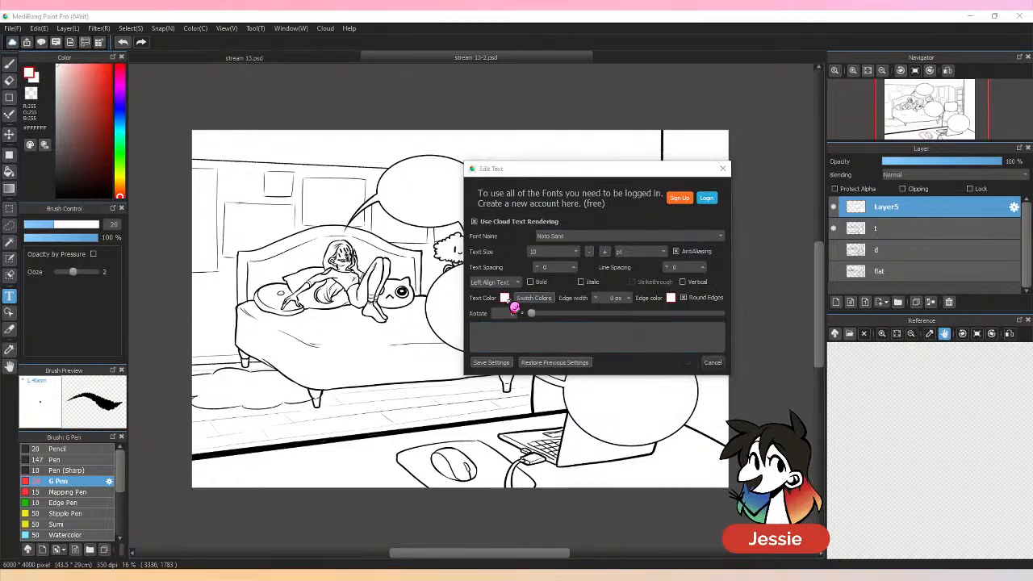
pyautogui.click(604, 260)
pyautogui.moveTo(627, 192); pyautogui.dragTo(632, 354)
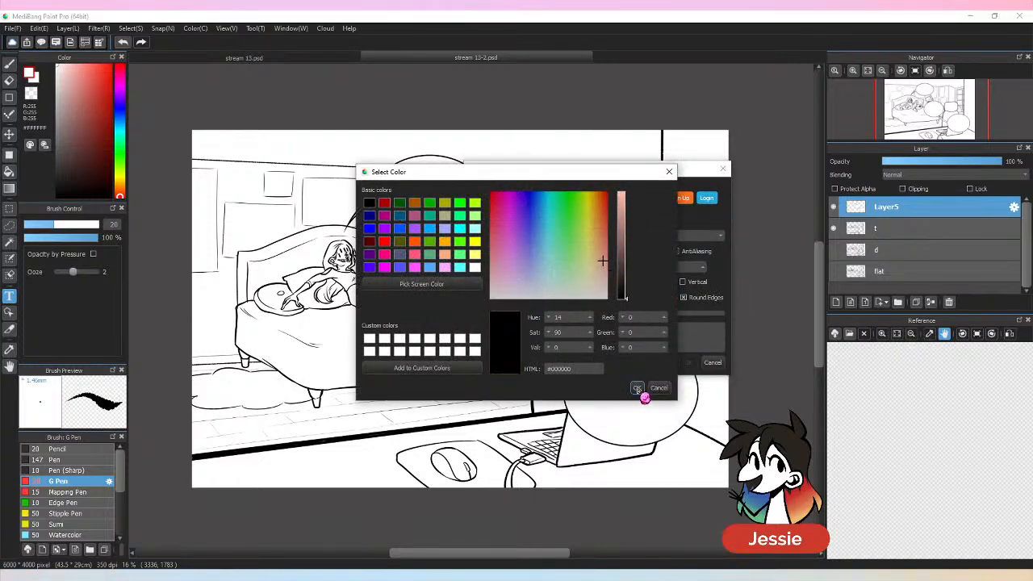
pyautogui.click(638, 389)
pyautogui.write('hello')
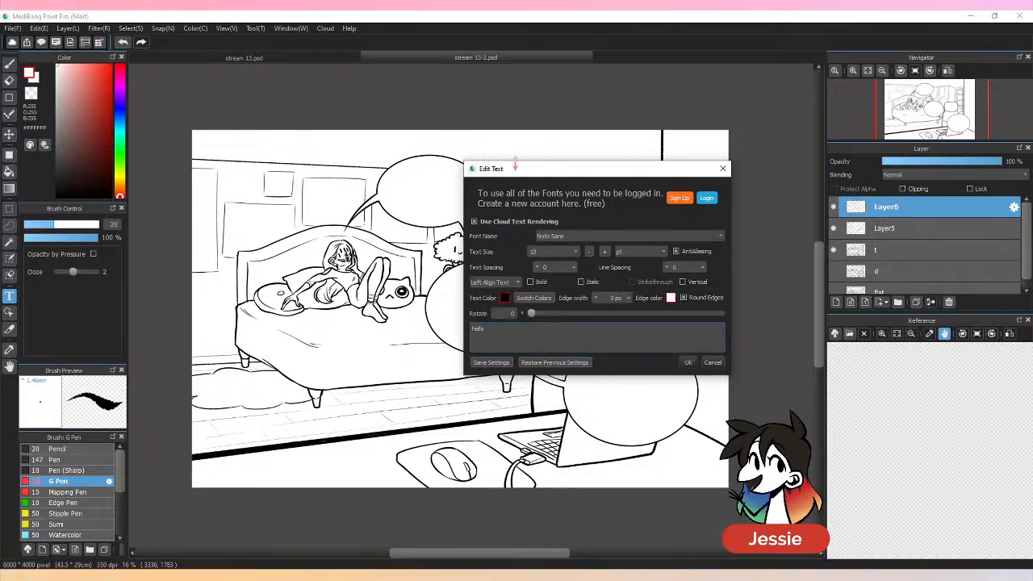
# Step: Set the speech bubble text's font to Noto Sans TC and look through the other available fonts
pyautogui.moveTo(525, 169); pyautogui.dragTo(618, 215)
pyautogui.click(679, 280)
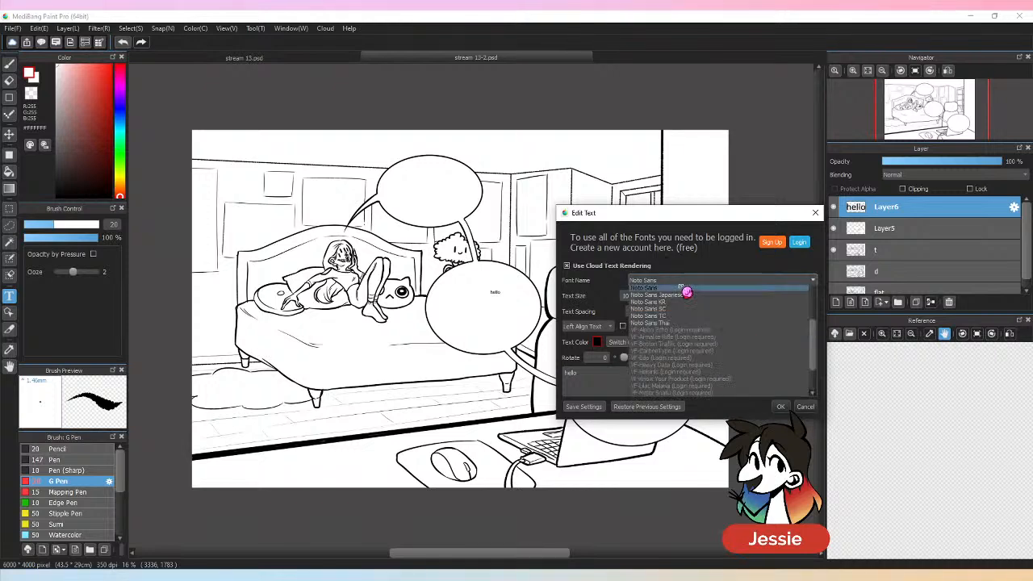
pyautogui.click(673, 381)
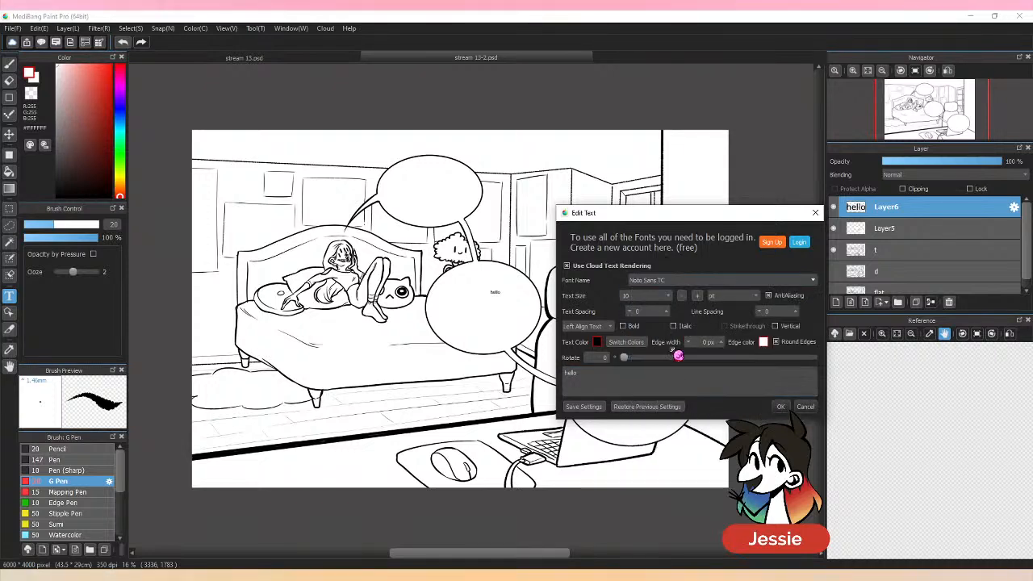
pyautogui.click(683, 281)
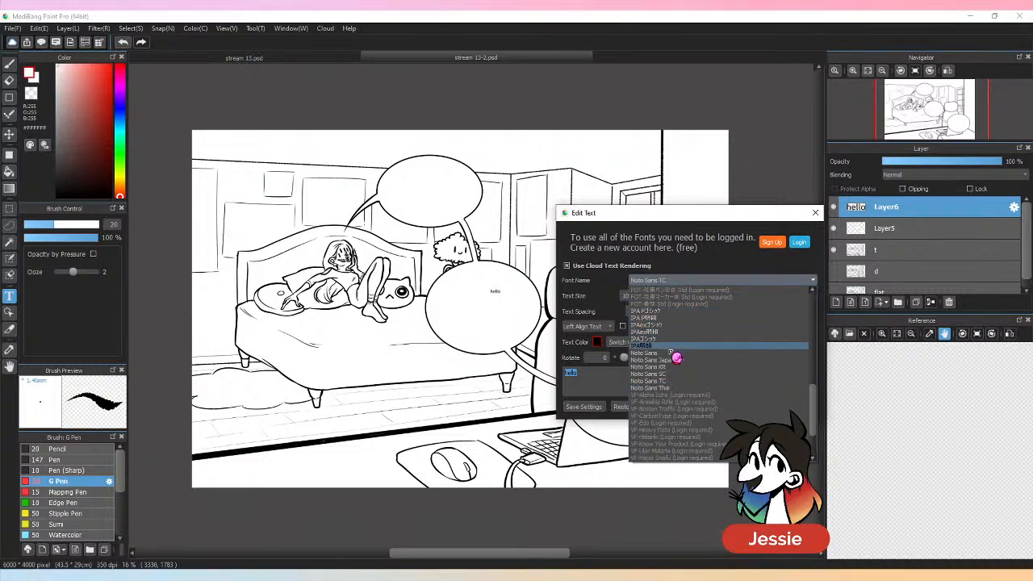
pyautogui.moveTo(814, 412); pyautogui.dragTo(810, 292)
pyautogui.click(791, 274)
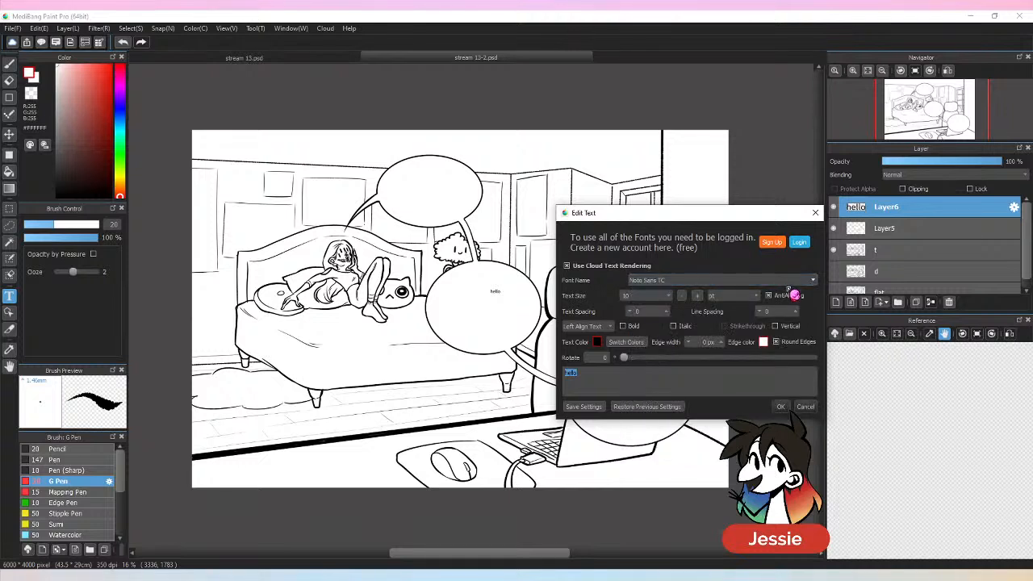
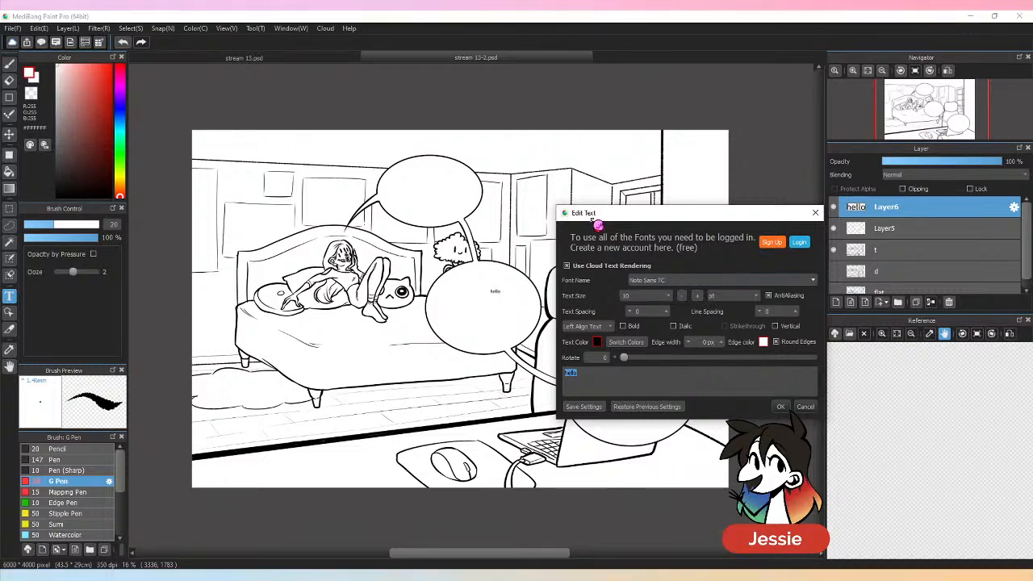
# Step: Set the size of the "hello" text to 40 pt and apply it to the middle speech bubble
pyautogui.moveTo(604, 213); pyautogui.dragTo(605, 177)
pyautogui.click(622, 253)
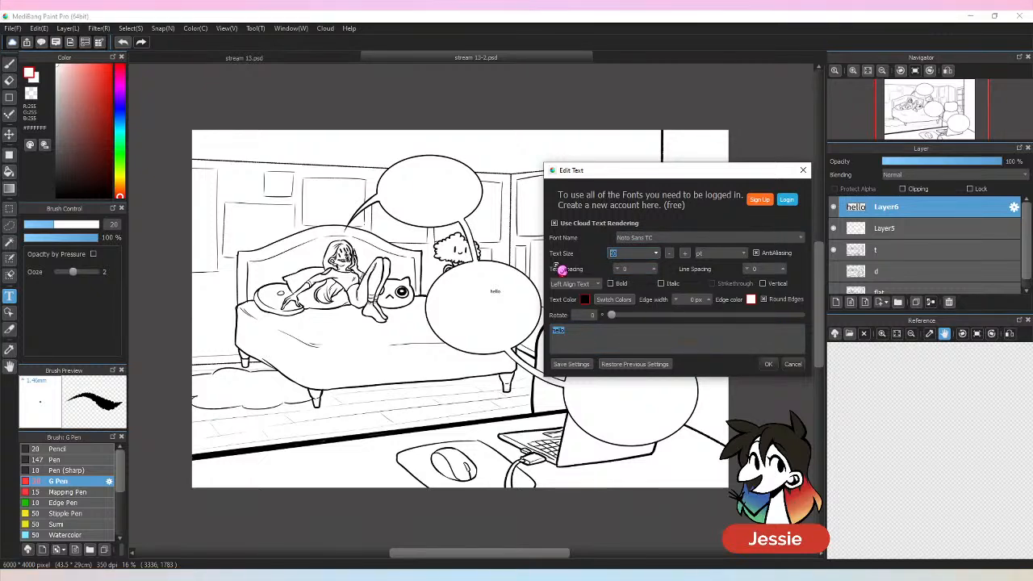
pyautogui.write('40')
pyautogui.press('Return')
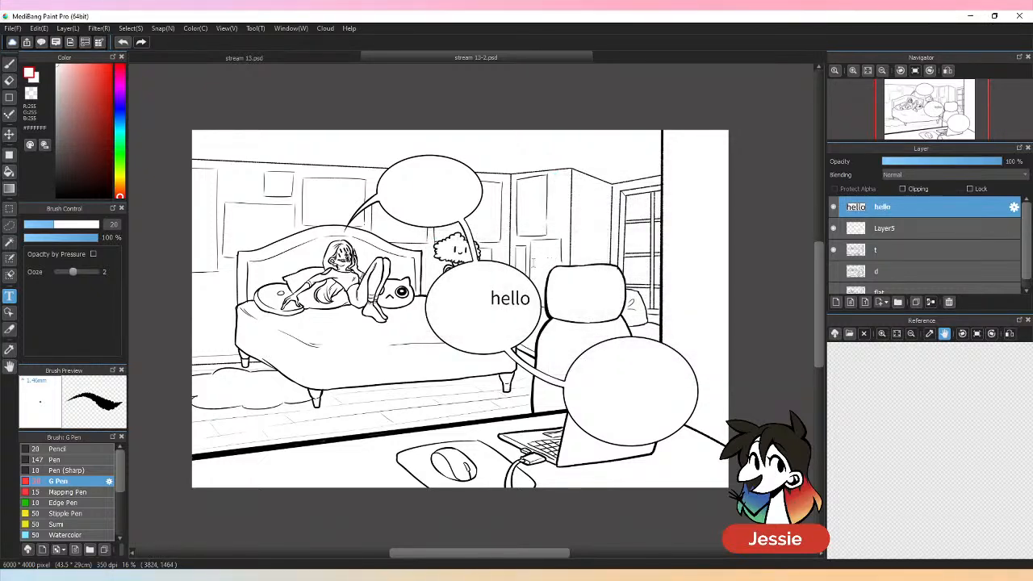
# Step: Reopen the "hello" text for editing and set its size to 20 pt
pyautogui.click(514, 300)
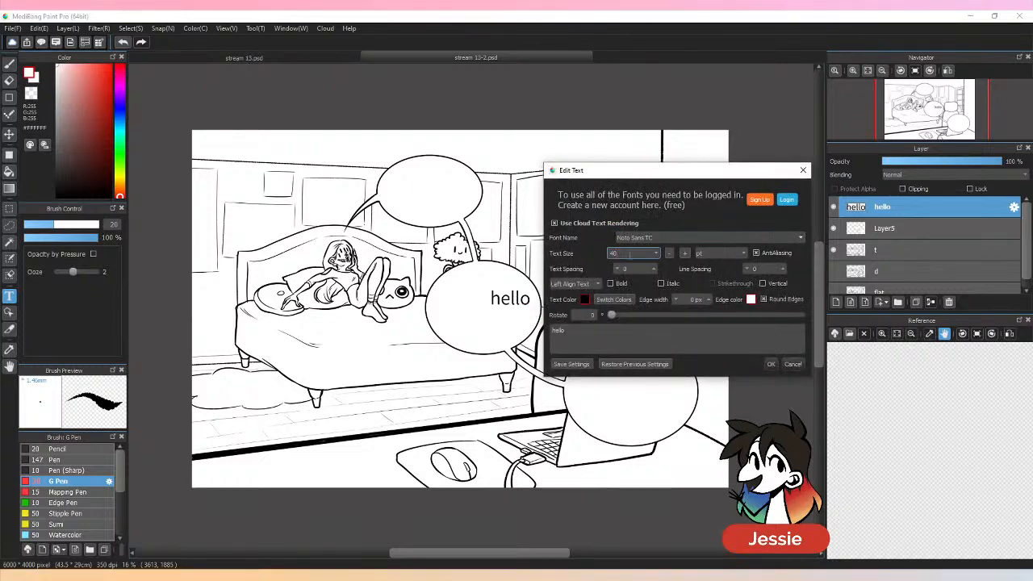
pyautogui.moveTo(630, 255); pyautogui.dragTo(582, 262)
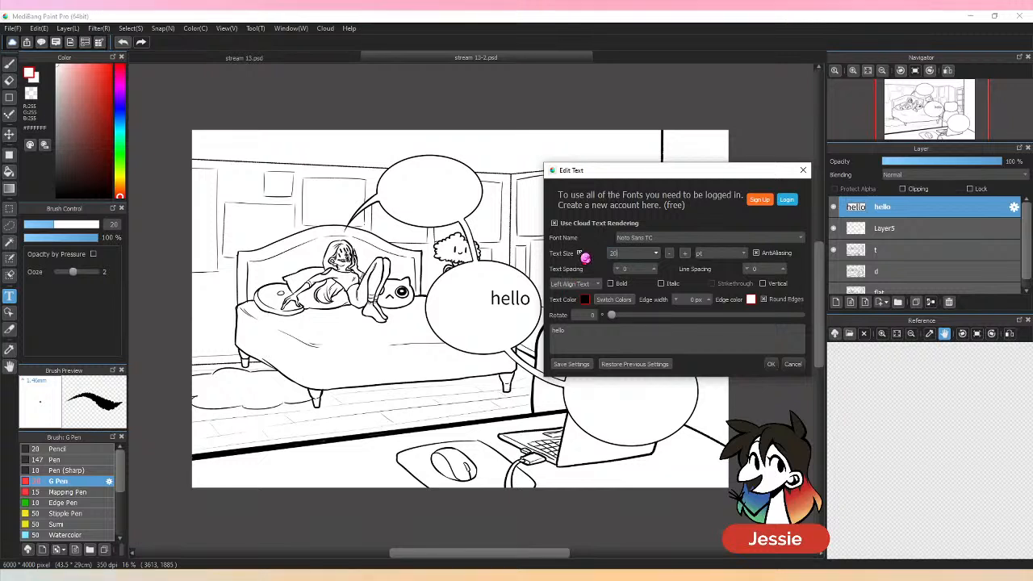
pyautogui.click(582, 345)
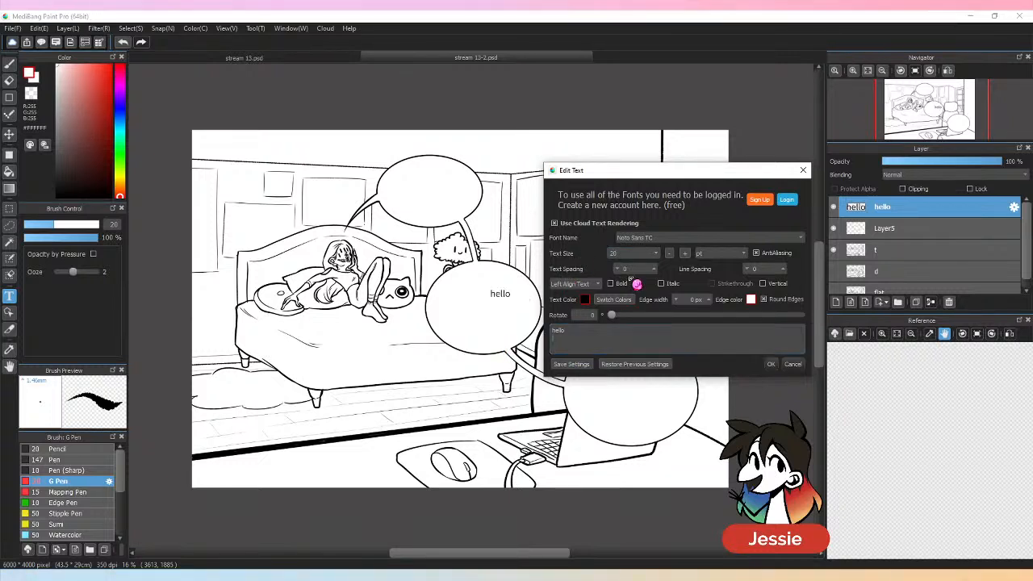
# Step: Browse the available fonts for the "hello" text to see which ones can be used
pyautogui.click(665, 240)
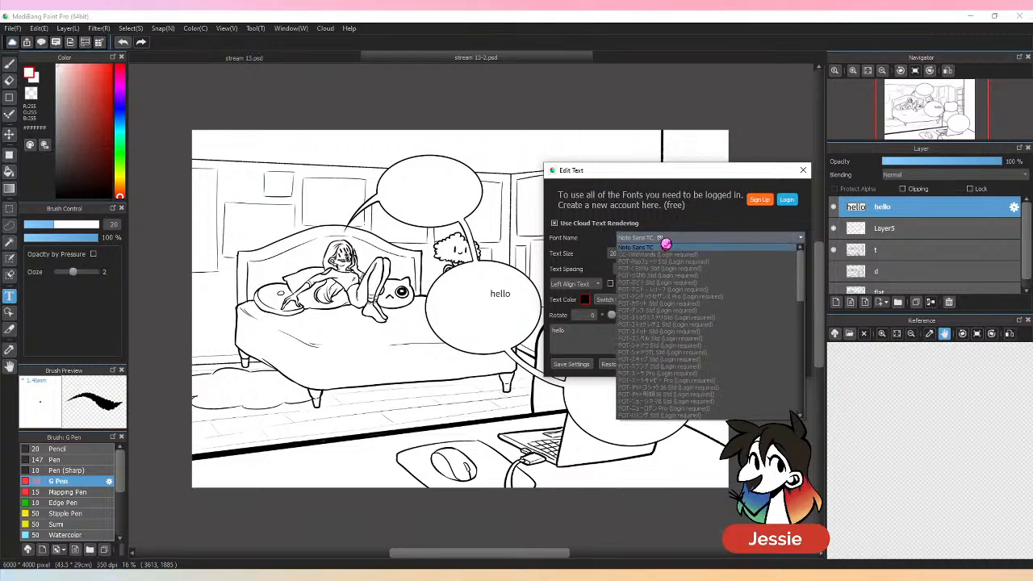
pyautogui.click(771, 220)
pyautogui.click(763, 240)
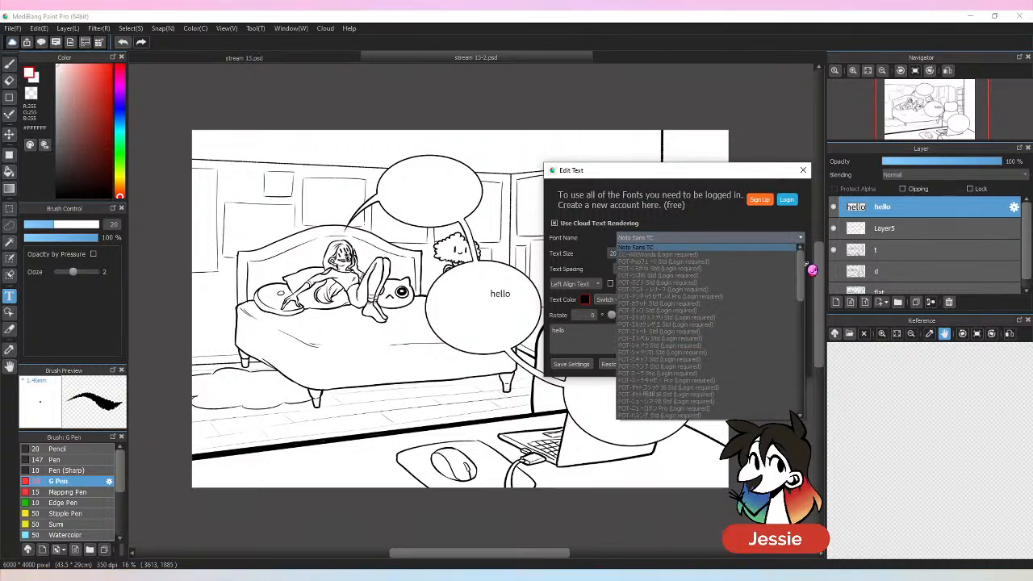
pyautogui.moveTo(800, 262); pyautogui.dragTo(781, 231)
pyautogui.click(773, 242)
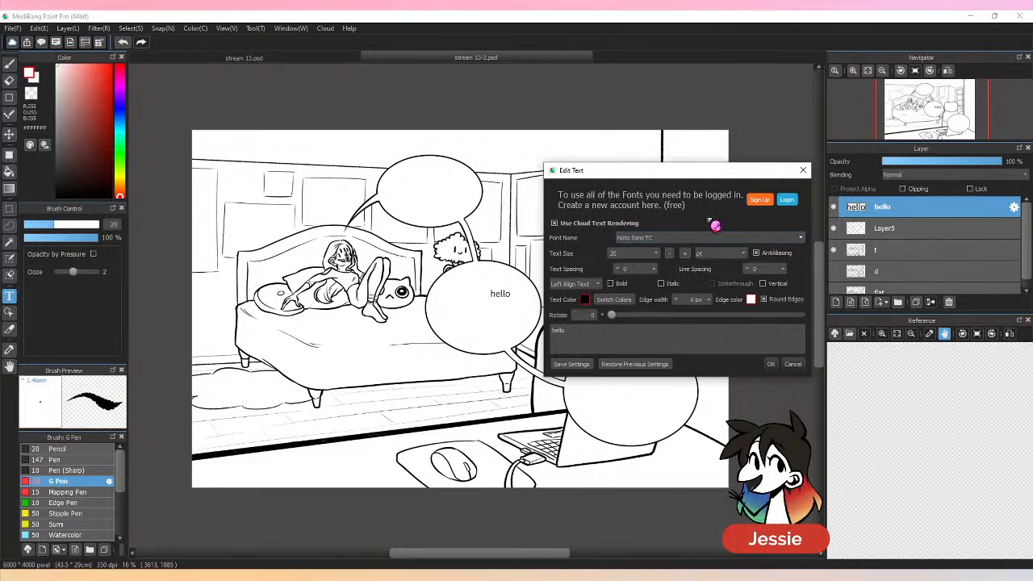
pyautogui.click(642, 365)
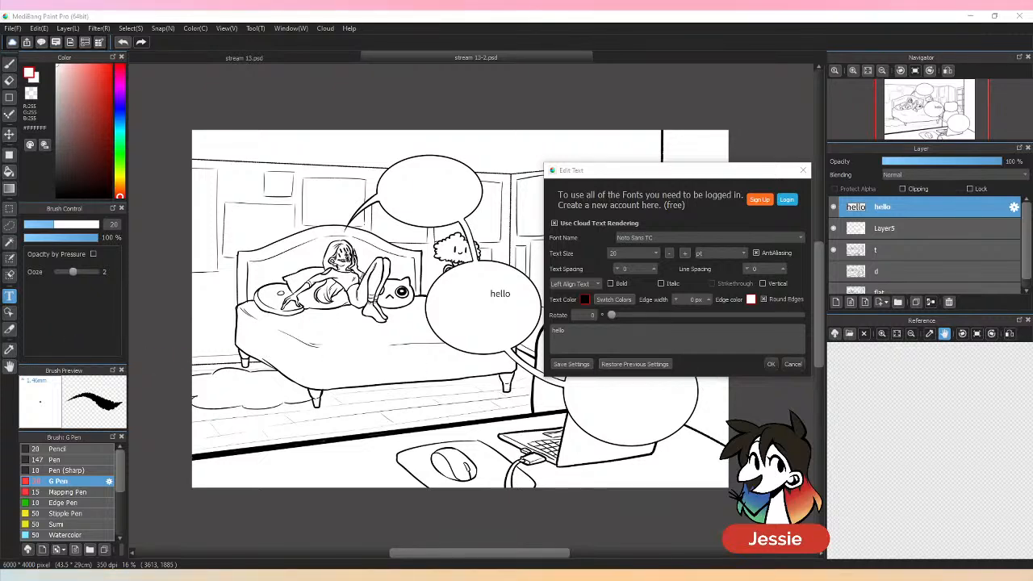
pyautogui.click(737, 155)
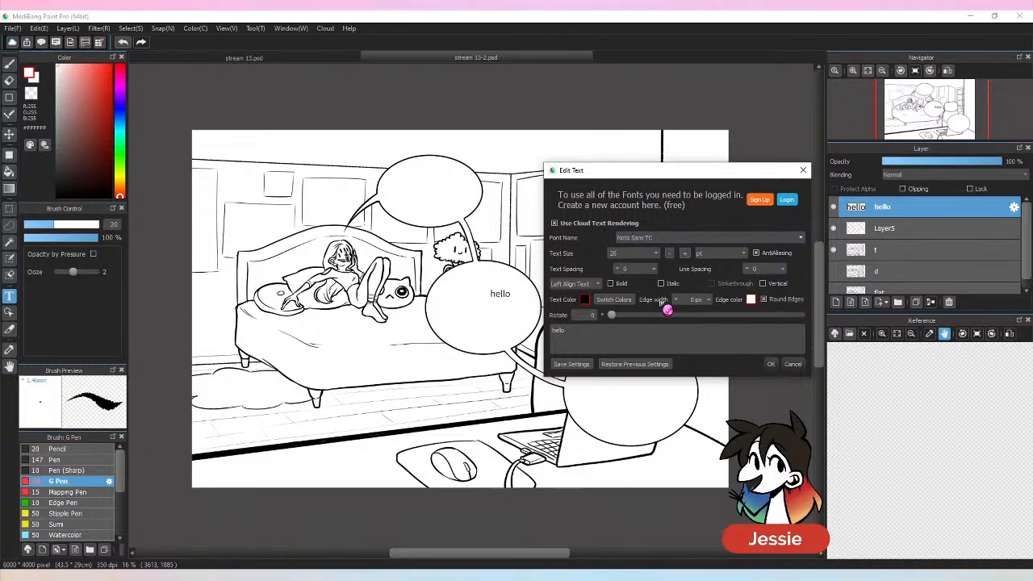
# Step: Change the alignment of the "hello" text to Center Text
pyautogui.moveTo(597, 333); pyautogui.dragTo(549, 326)
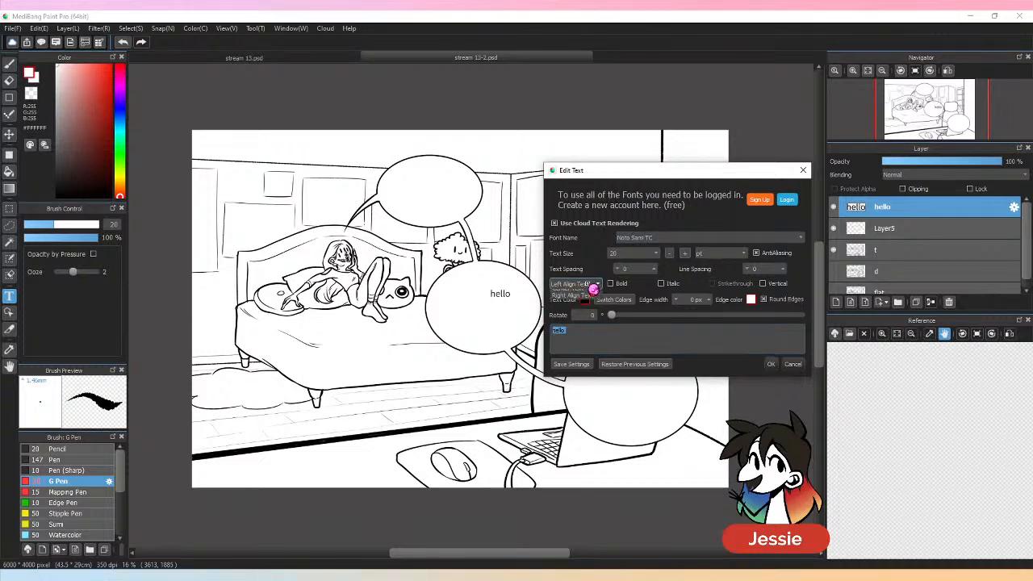
pyautogui.click(588, 283)
pyautogui.click(575, 296)
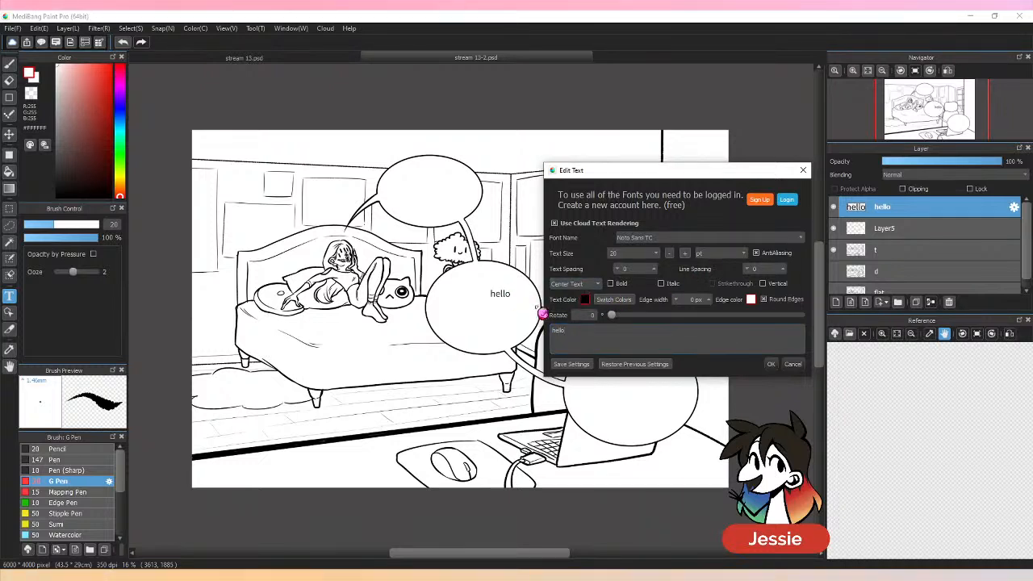
pyautogui.moveTo(574, 332); pyautogui.dragTo(544, 327)
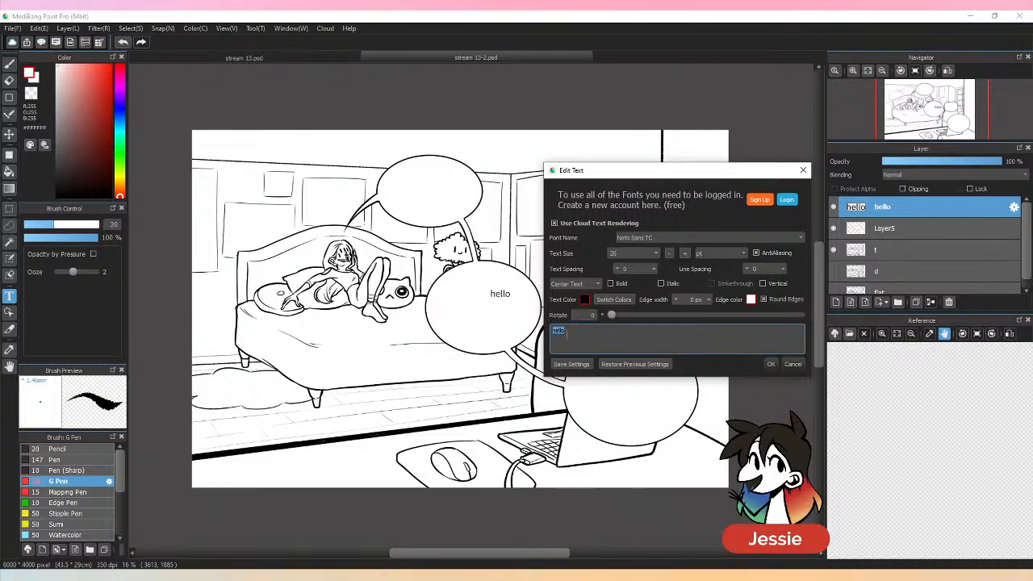
pyautogui.click(732, 236)
pyautogui.click(733, 234)
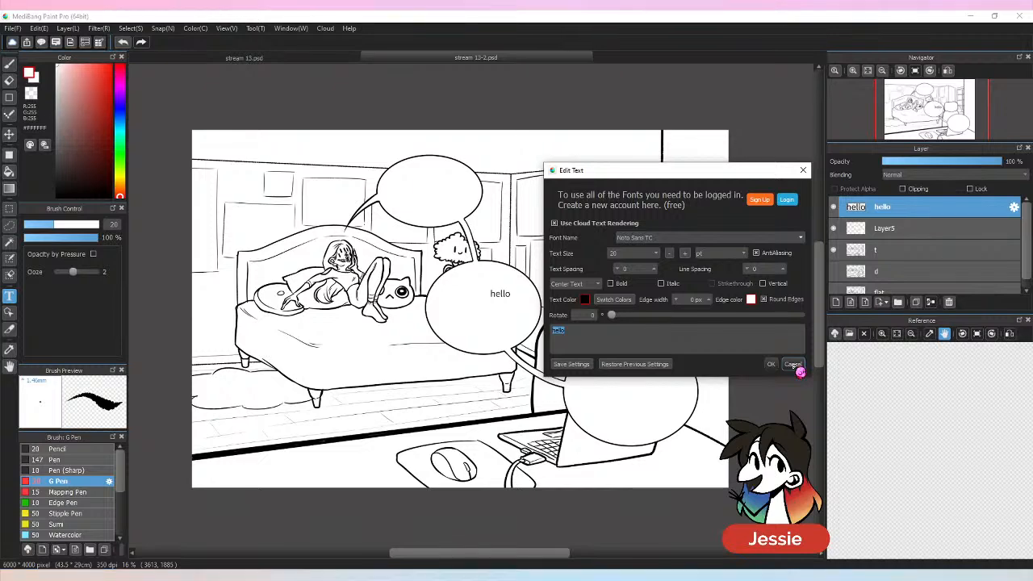
# Step: Clear the wording "hello" from the text being edited and cancel the text edit
pyautogui.moveTo(690, 177); pyautogui.dragTo(731, 169)
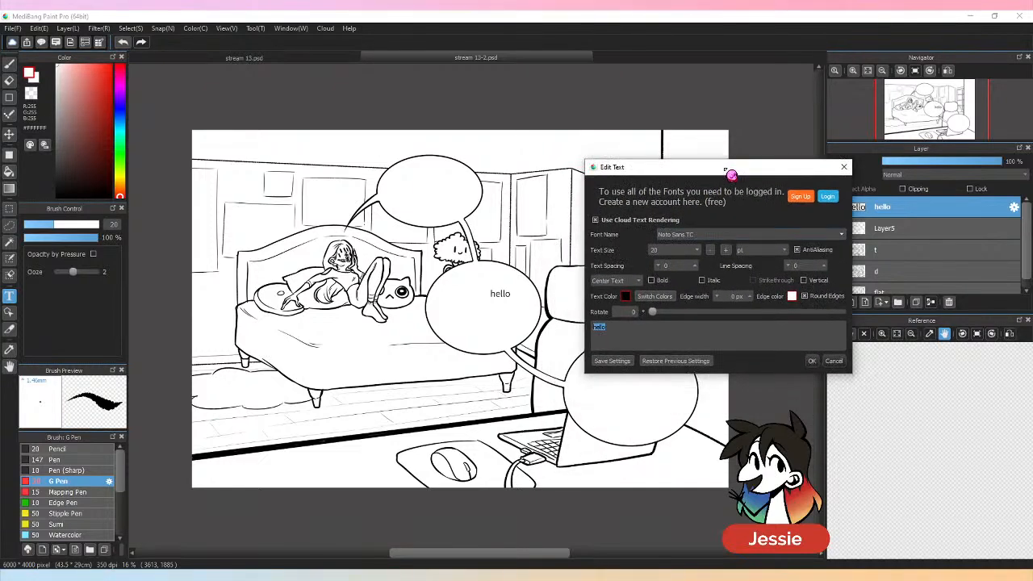
pyautogui.click(637, 330)
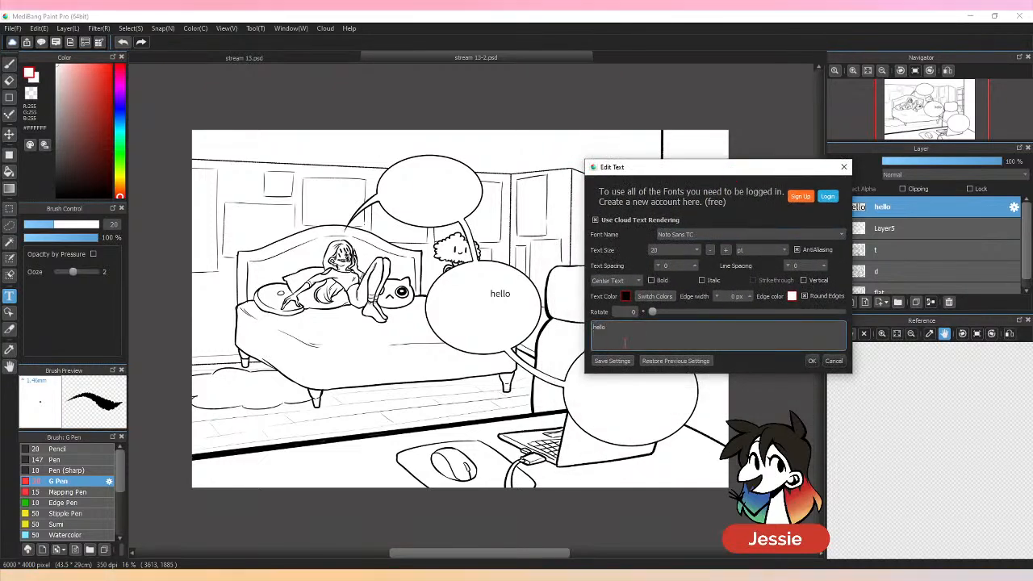
pyautogui.press('BackSpace')
pyautogui.press('BackSpace')
pyautogui.press('BackSpace')
pyautogui.press('BackSpace')
pyautogui.press('BackSpace')
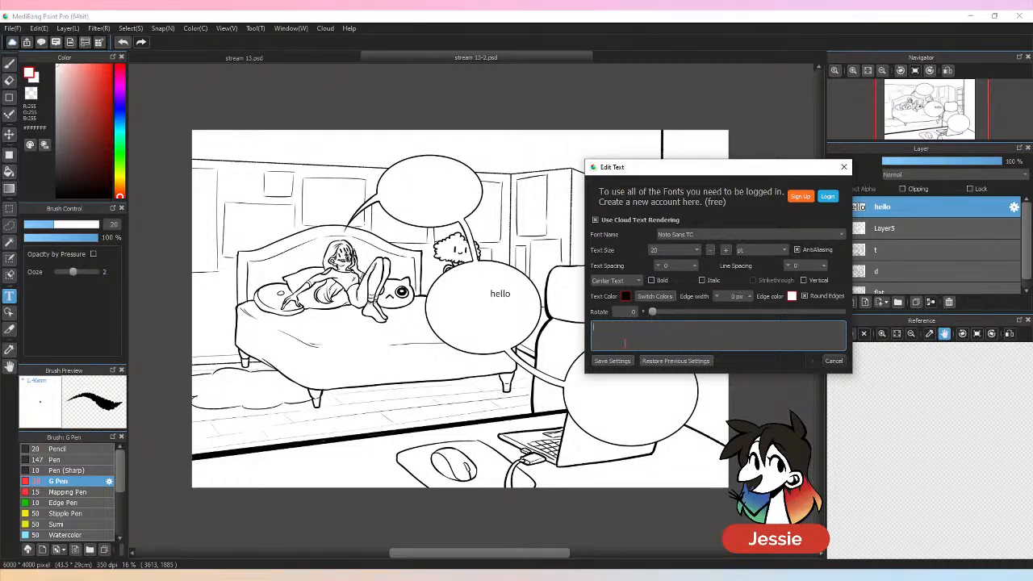
pyautogui.click(834, 361)
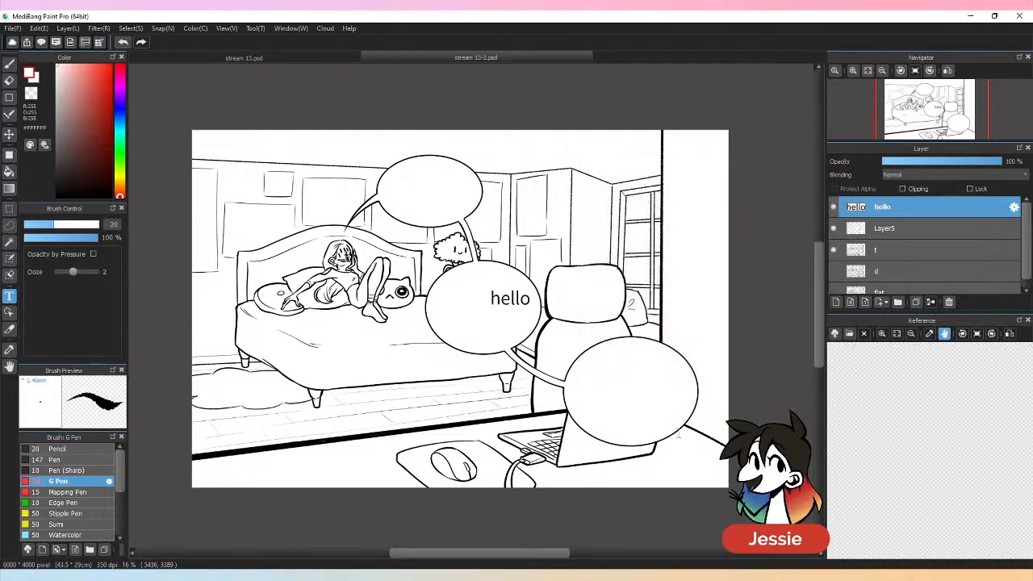
# Step: Delete the "hello" text layer, and make line art layer t active with the speech bubble layer hidden
pyautogui.click(949, 302)
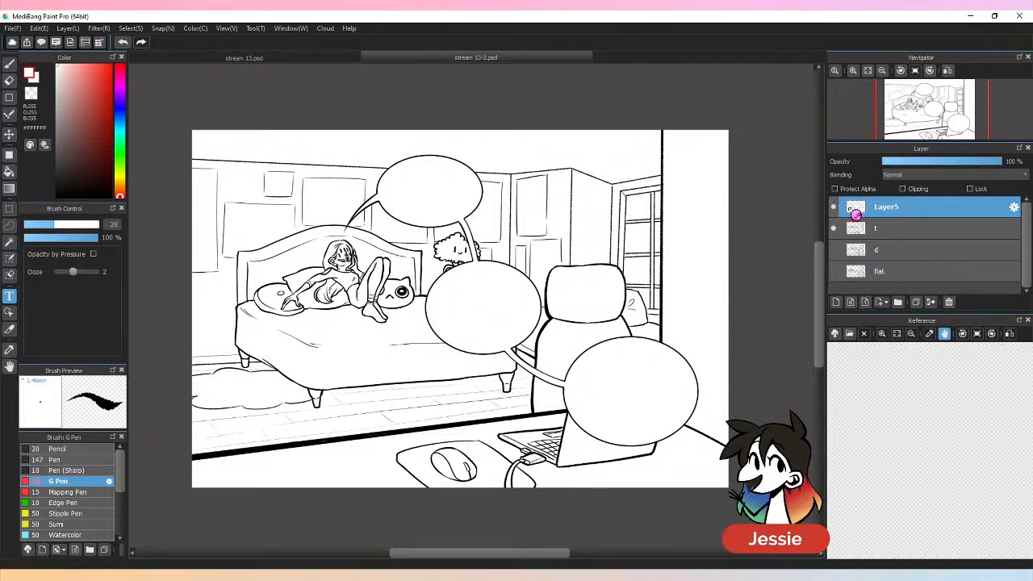
pyautogui.click(946, 232)
pyautogui.click(834, 206)
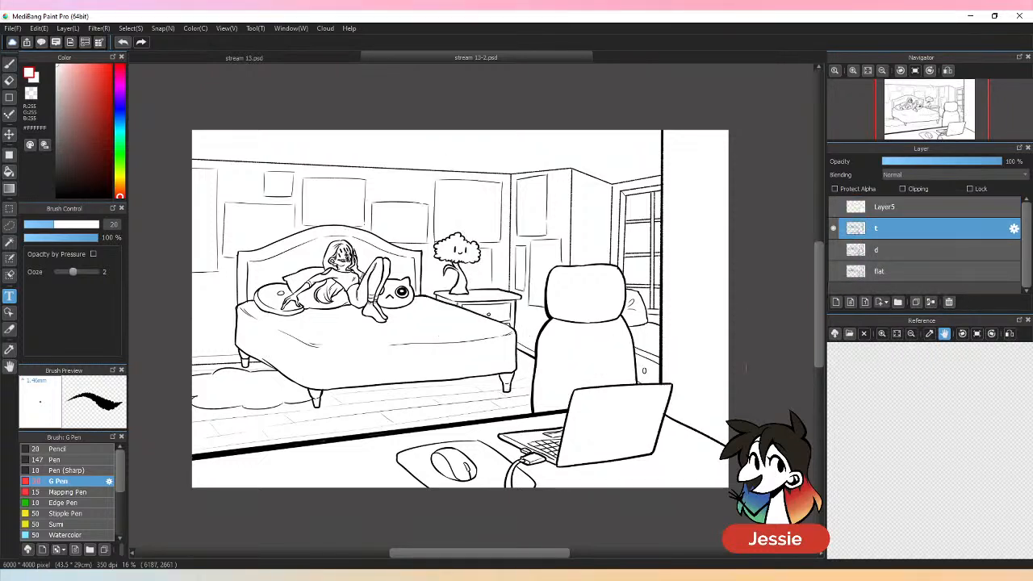
# Step: Draw thin black (#000000) seam lines with the G Pen along the top edge and down the left corner of the bed on layer t
pyautogui.press('b')
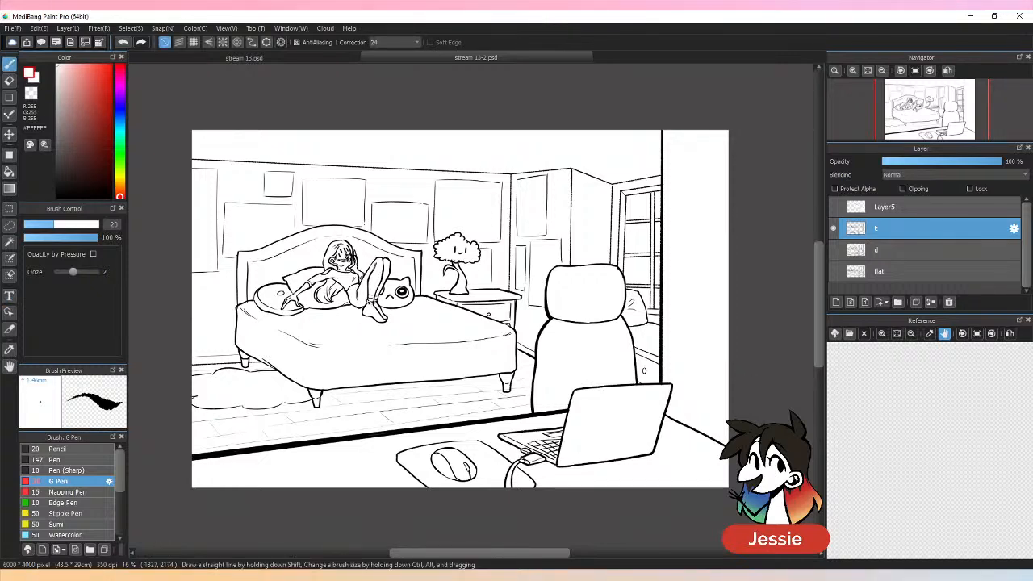
pyautogui.hotkey('ctrl', '+')
pyautogui.hotkey('ctrl', '+')
pyautogui.moveTo(264, 314); pyautogui.dragTo(668, 323)
pyautogui.click(836, 209)
pyautogui.click(835, 209)
pyautogui.hotkey('ctrl', '+')
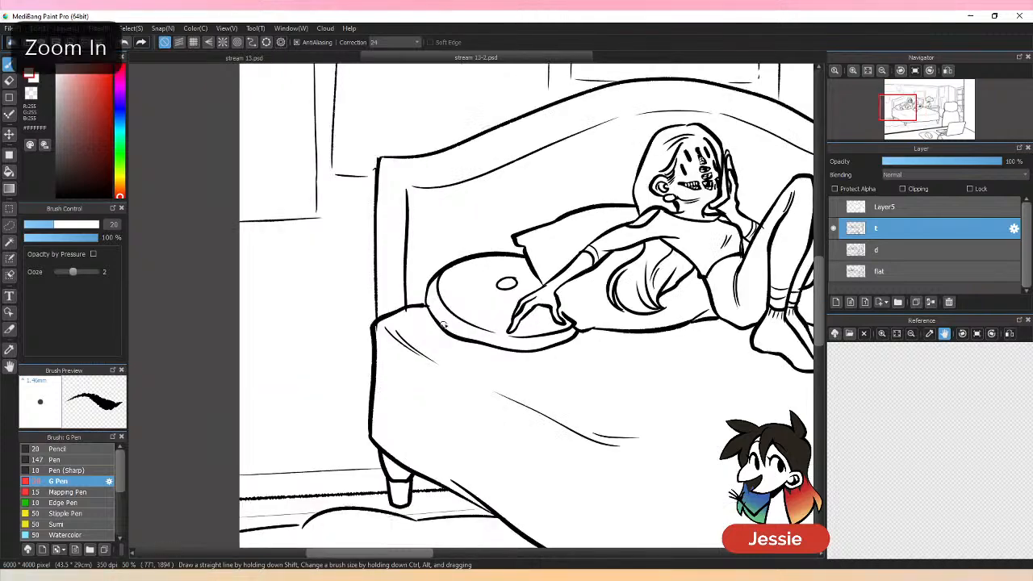
pyautogui.hotkey('ctrl', 'z')
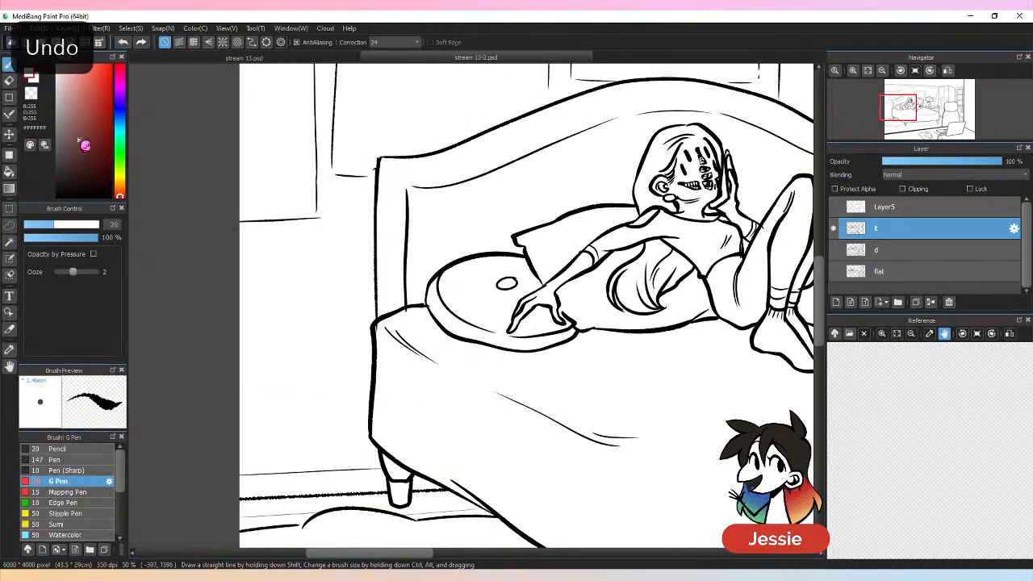
pyautogui.moveTo(432, 315)
pyautogui.mouseDown()
pyautogui.moveTo(395, 337)
pyautogui.moveTo(433, 322)
pyautogui.moveTo(388, 341)
pyautogui.moveTo(393, 455)
pyautogui.mouseUp()
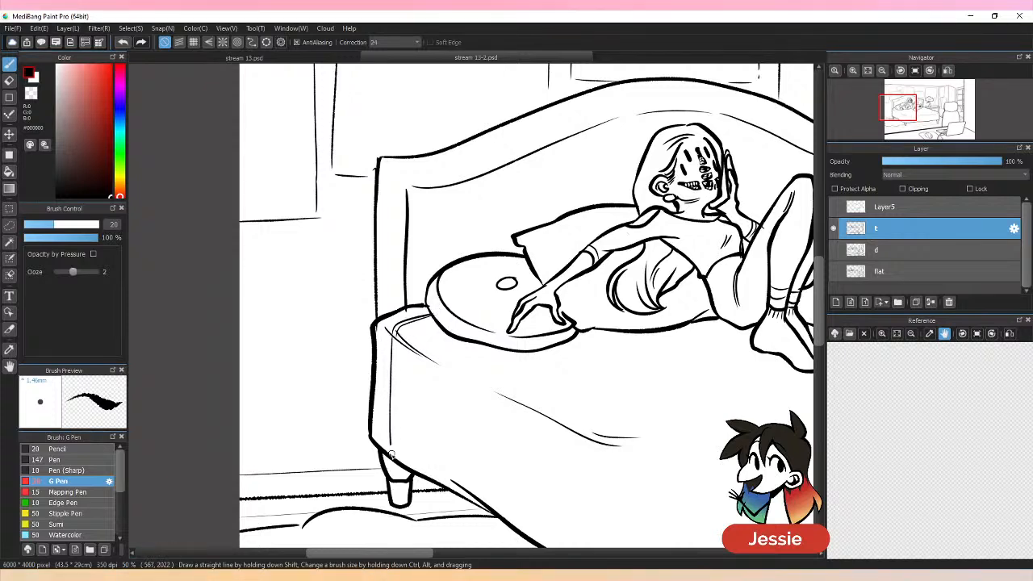
pyautogui.moveTo(396, 338); pyautogui.dragTo(396, 458)
pyautogui.hotkey('ctrl', '-')
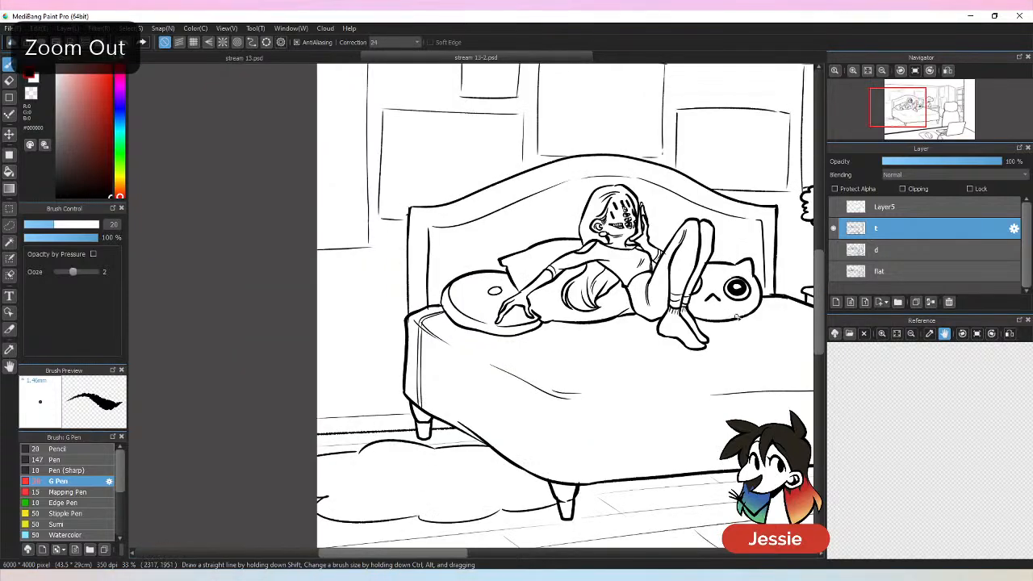
# Step: Draw two thin curved vertical seam lines across the desk chair's headrest, redoing the left one
pyautogui.moveTo(709, 367); pyautogui.dragTo(352, 371)
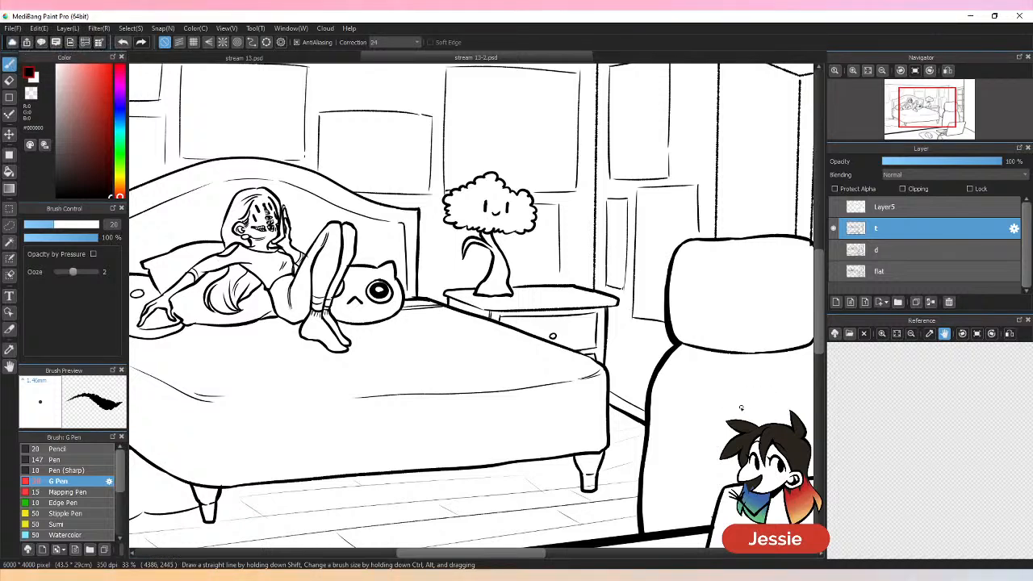
pyautogui.moveTo(741, 409); pyautogui.dragTo(475, 376)
pyautogui.moveTo(512, 204); pyautogui.dragTo(504, 315)
pyautogui.moveTo(433, 213); pyautogui.dragTo(438, 313)
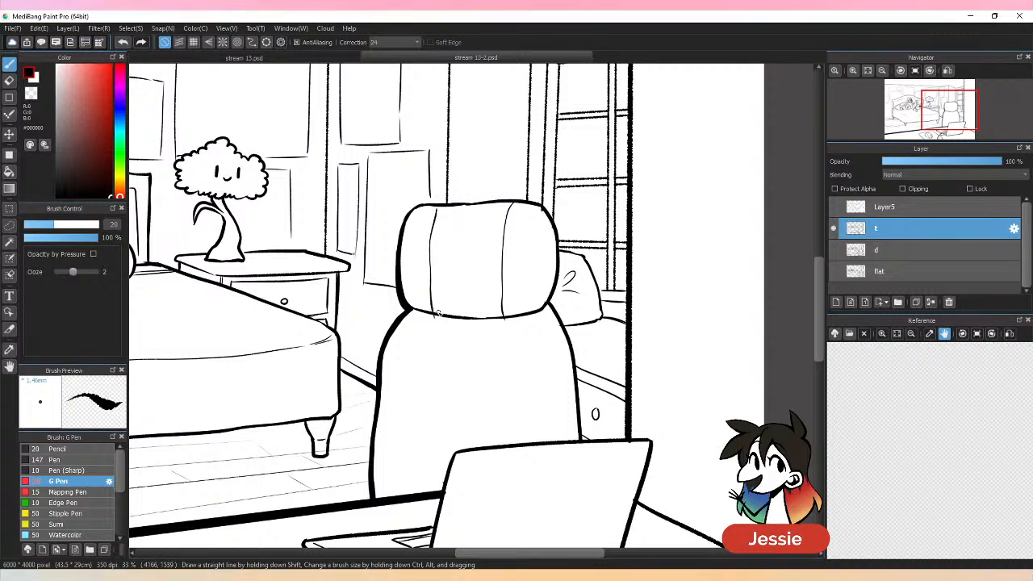
pyautogui.hotkey('ctrl', 'z')
pyautogui.moveTo(436, 207); pyautogui.dragTo(425, 311)
pyautogui.hotkey('ctrl', '-')
pyautogui.hotkey('ctrl', '+')
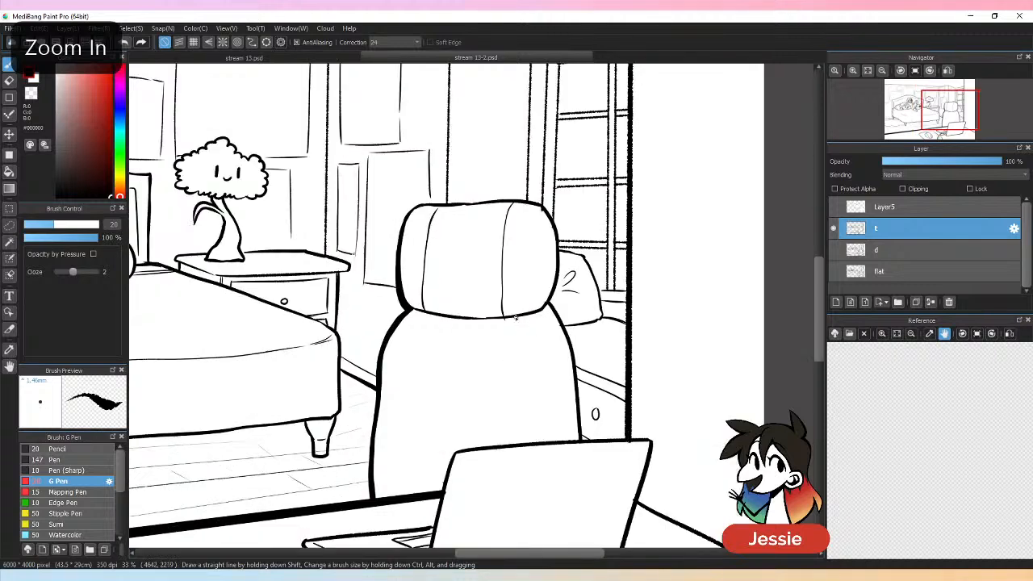
# Step: Continue the two seams down the desk chair's backrest with thin vertical lines
pyautogui.moveTo(507, 320); pyautogui.dragTo(502, 443)
pyautogui.moveTo(423, 320); pyautogui.dragTo(403, 489)
pyautogui.hotkey('ctrl', 'z')
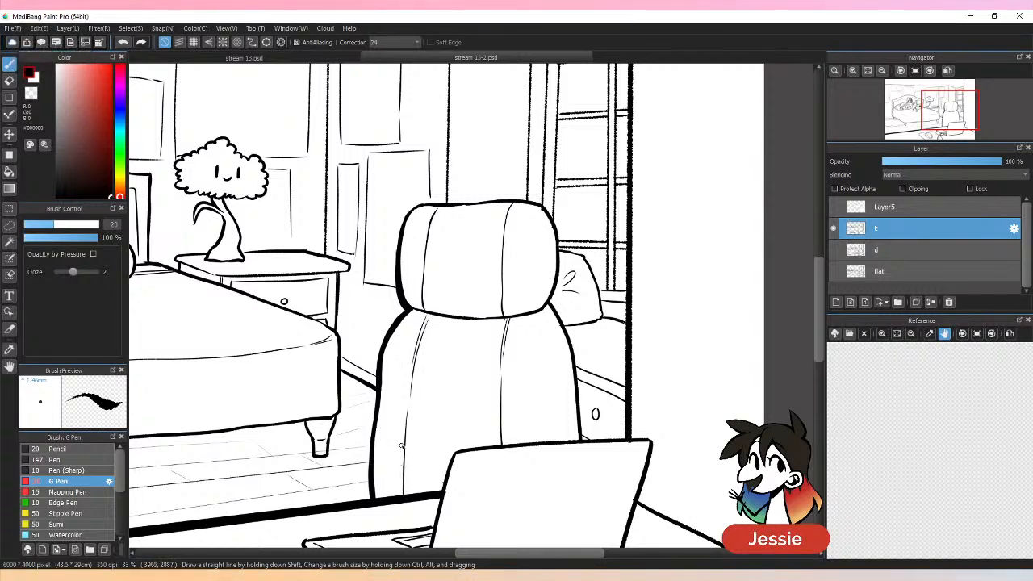
# Step: Draw a cat head with pointed ears and slit-pupil eyes peeking from the lower right corner of the laptop lid on layer t
pyautogui.hotkey('ctrl', '-')
pyautogui.moveTo(569, 398); pyautogui.dragTo(562, 272)
pyautogui.hotkey('ctrl', '+')
pyautogui.hotkey('ctrl', '+')
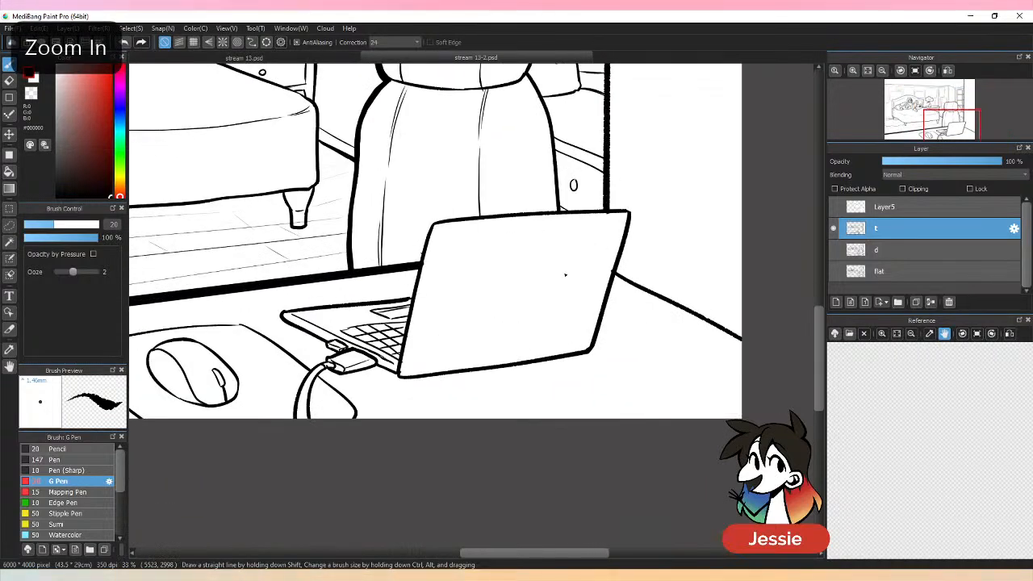
pyautogui.moveTo(513, 366)
pyautogui.mouseDown()
pyautogui.moveTo(537, 309)
pyautogui.moveTo(526, 322)
pyautogui.moveTo(531, 287)
pyautogui.moveTo(547, 312)
pyautogui.moveTo(575, 305)
pyautogui.moveTo(578, 279)
pyautogui.moveTo(599, 326)
pyautogui.mouseUp()
pyautogui.moveTo(528, 342)
pyautogui.mouseDown()
pyautogui.moveTo(552, 331)
pyautogui.moveTo(552, 344)
pyautogui.moveTo(583, 323)
pyautogui.moveTo(541, 328)
pyautogui.moveTo(575, 341)
pyautogui.moveTo(575, 324)
pyautogui.mouseUp()
pyautogui.hotkey('ctrl', 'z')
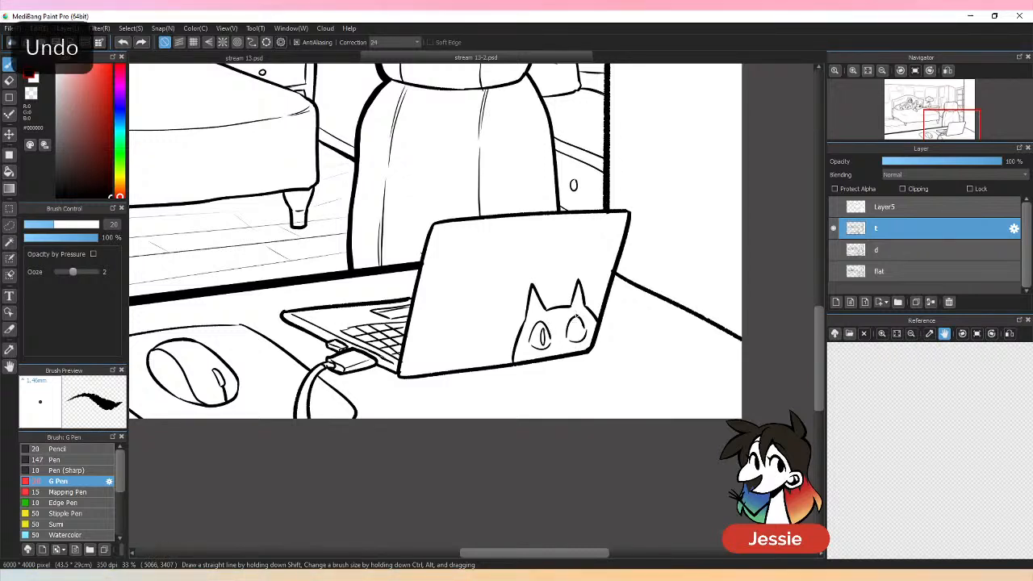
pyautogui.moveTo(574, 327); pyautogui.dragTo(575, 342)
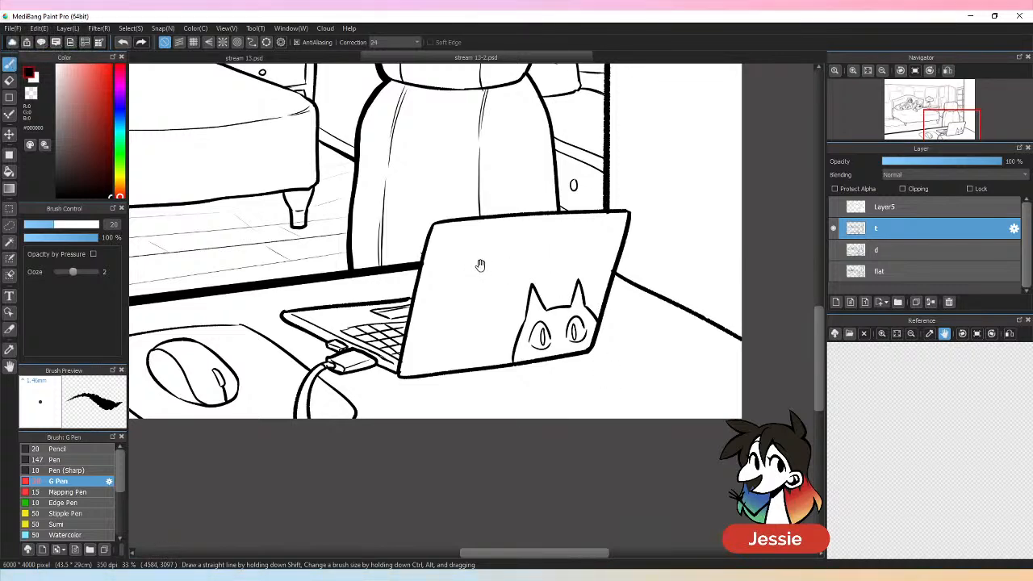
# Step: Clean up the bed's right front leg by erasing stray lines and redrawing its foot detail with the G Pen
pyautogui.moveTo(479, 263); pyautogui.dragTo(550, 272)
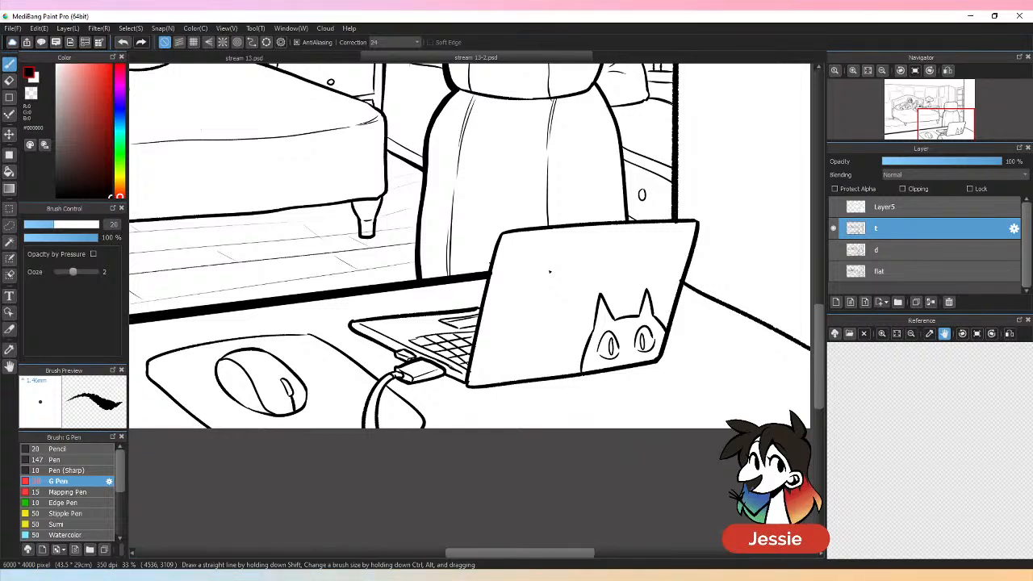
pyautogui.press('e')
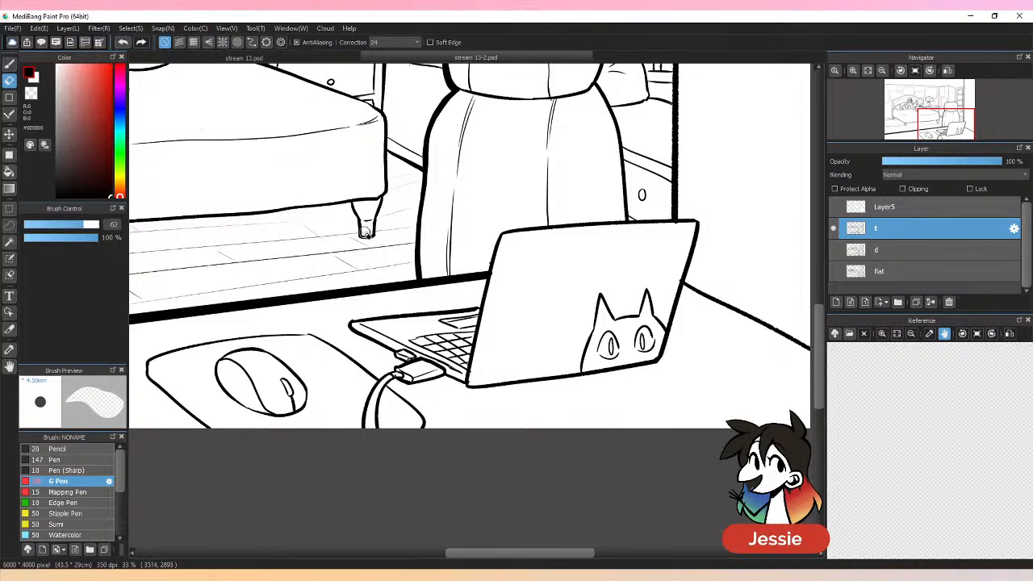
pyautogui.press('b')
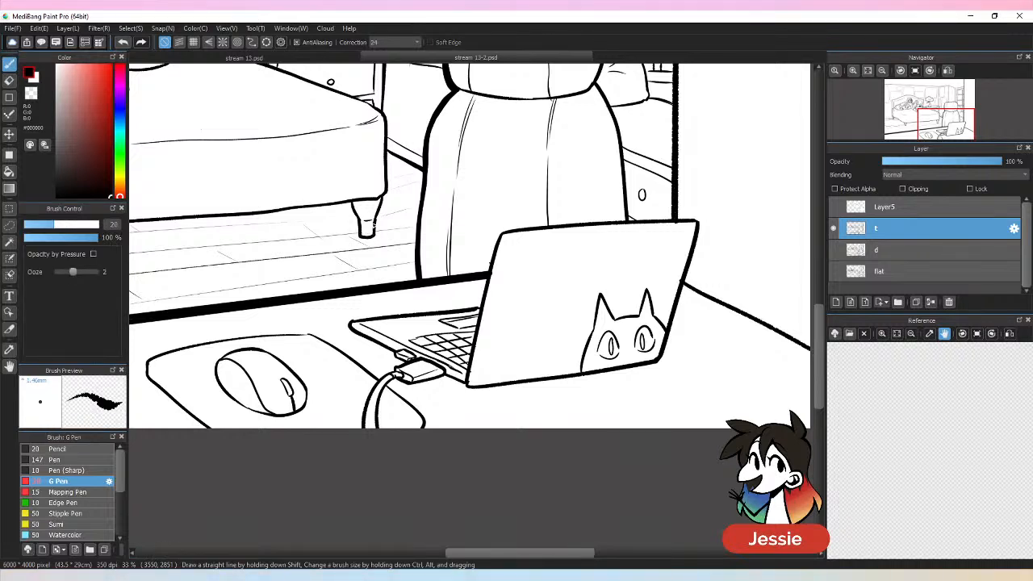
pyautogui.press('e')
pyautogui.press('b')
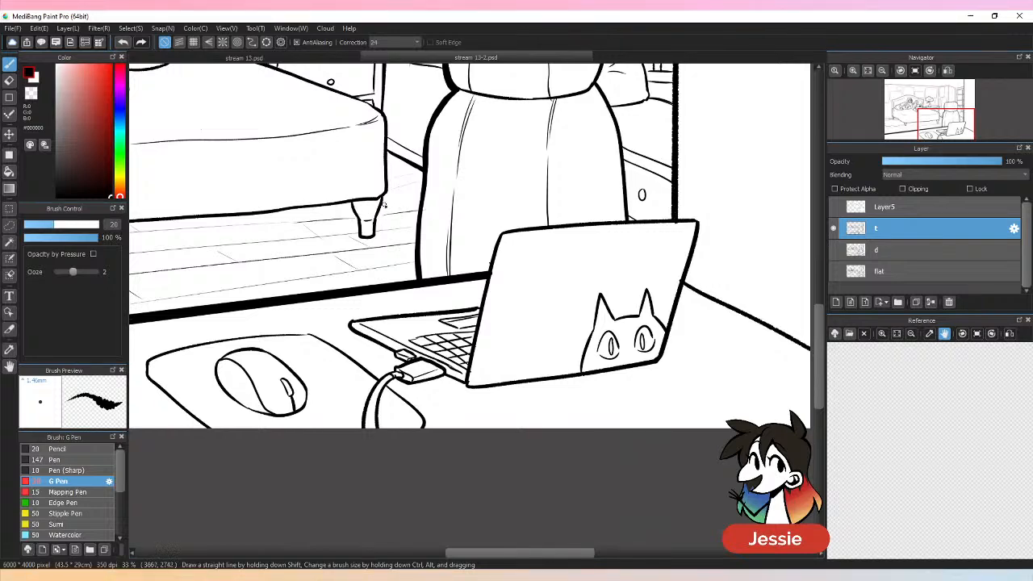
pyautogui.press('e')
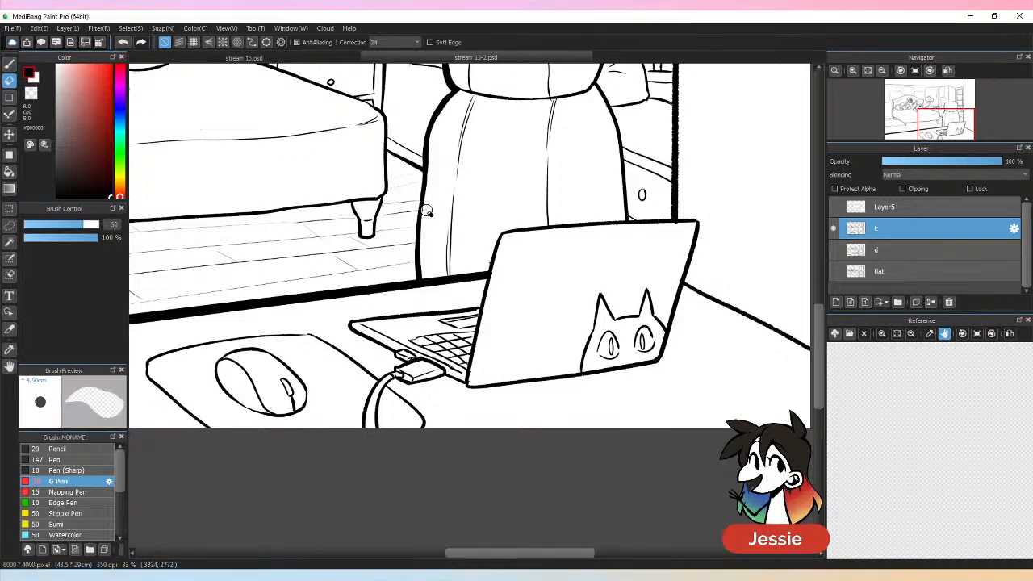
# Step: Try a thin vertical line on the right wall, just beside the thick vertical corner line
pyautogui.hotkey('ctrl', '-')
pyautogui.hotkey('ctrl', '-')
pyautogui.hotkey('ctrl', '-')
pyautogui.press('b')
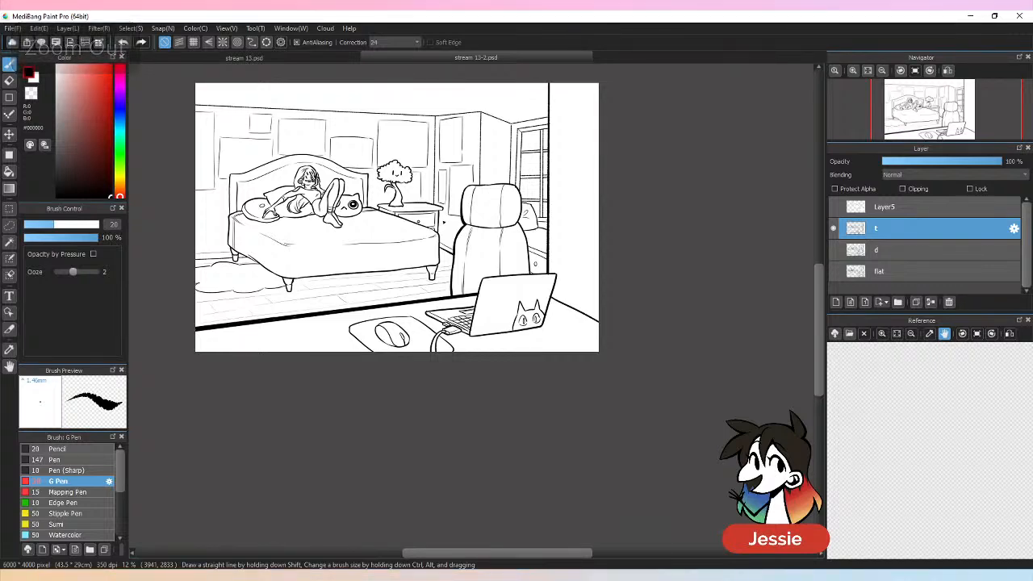
pyautogui.moveTo(478, 258); pyautogui.dragTo(571, 335)
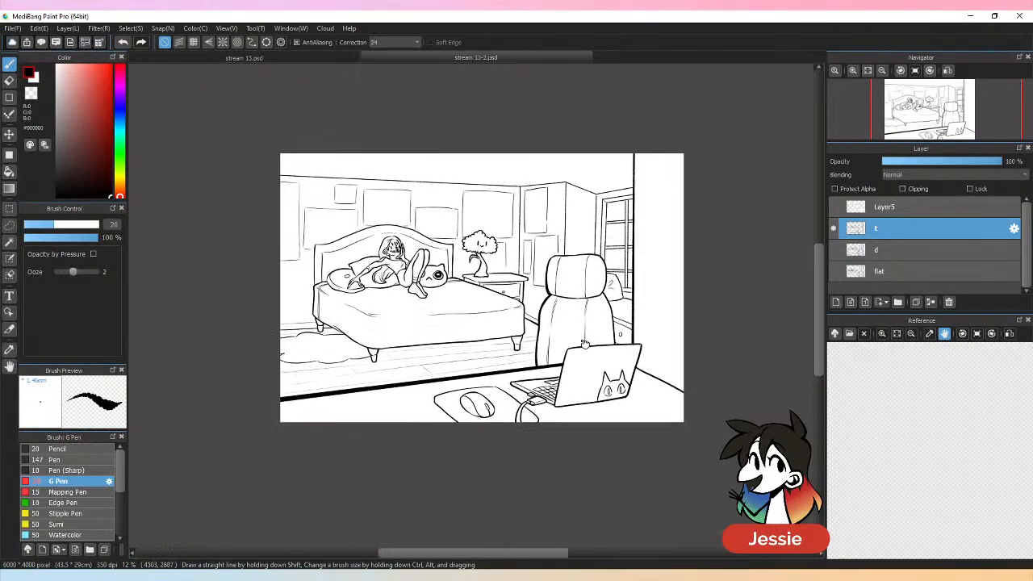
pyautogui.hotkey('ctrl', '+')
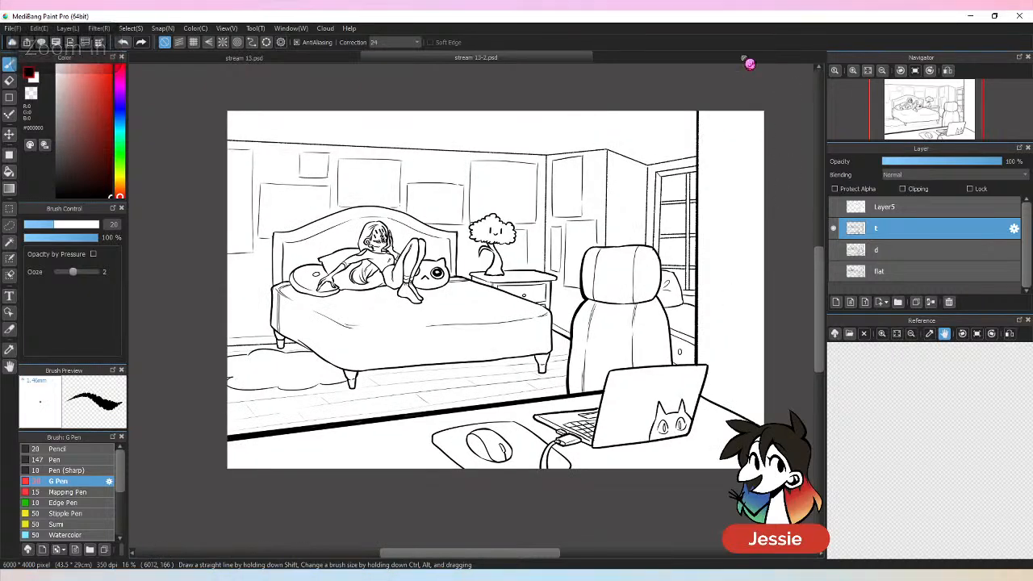
pyautogui.moveTo(706, 106); pyautogui.dragTo(704, 217)
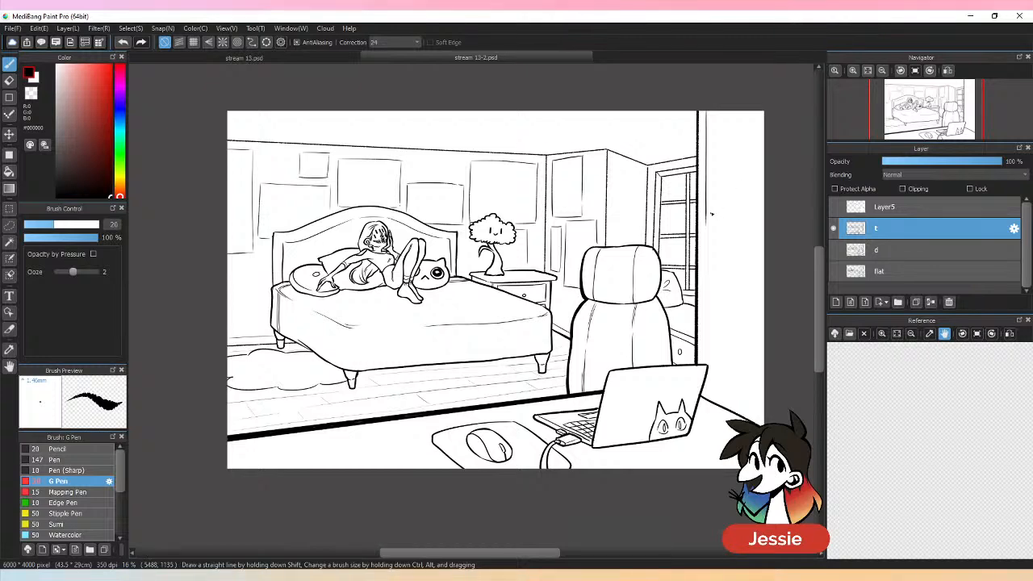
# Step: Open 156.jpg to check the bedroom design on the earlier comic page, and return to stream 13-2.psd
pyautogui.click(296, 58)
pyautogui.click(582, 56)
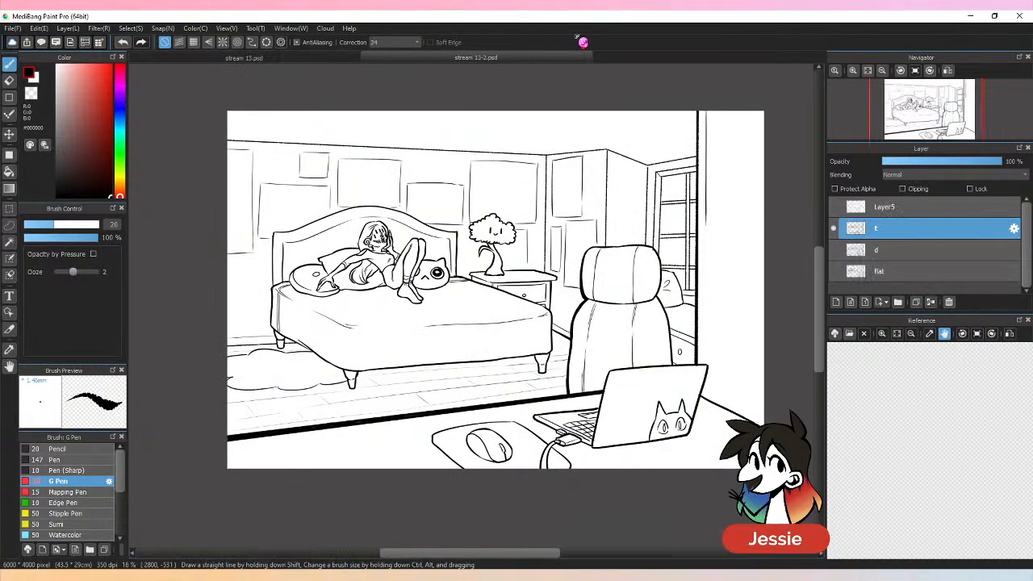
pyautogui.click(12, 28)
pyautogui.click(59, 101)
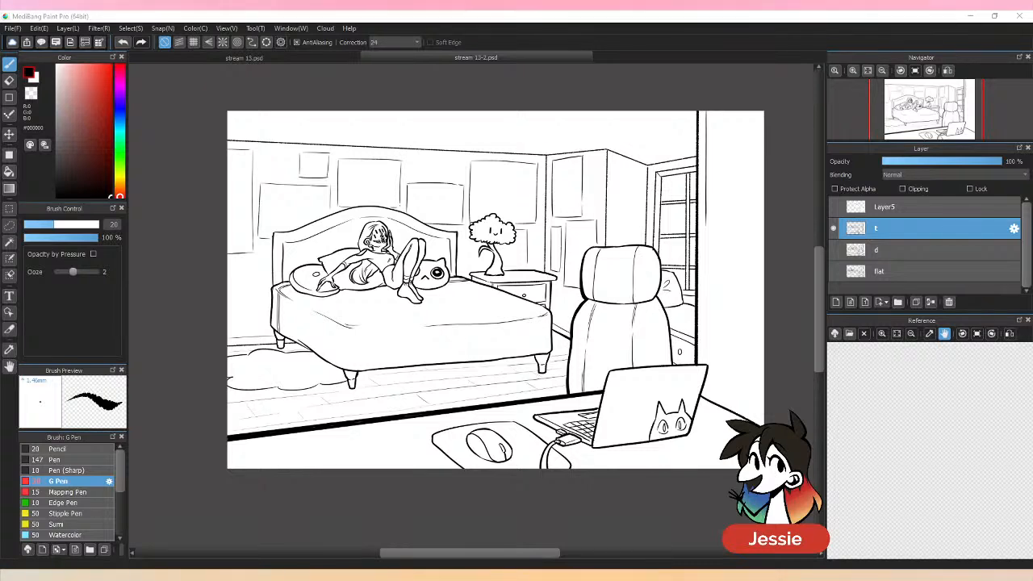
pyautogui.press('Return')
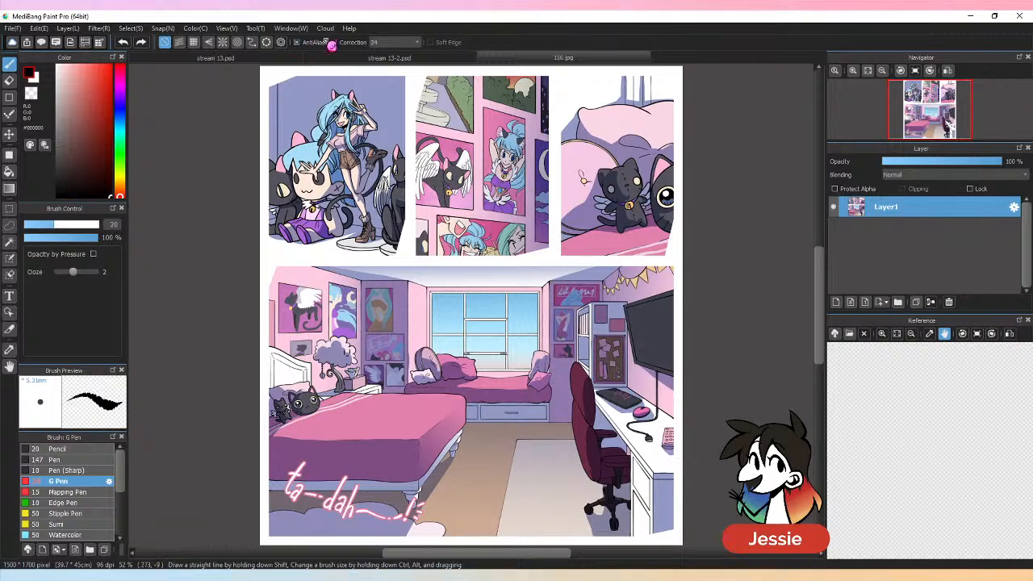
pyautogui.click(374, 59)
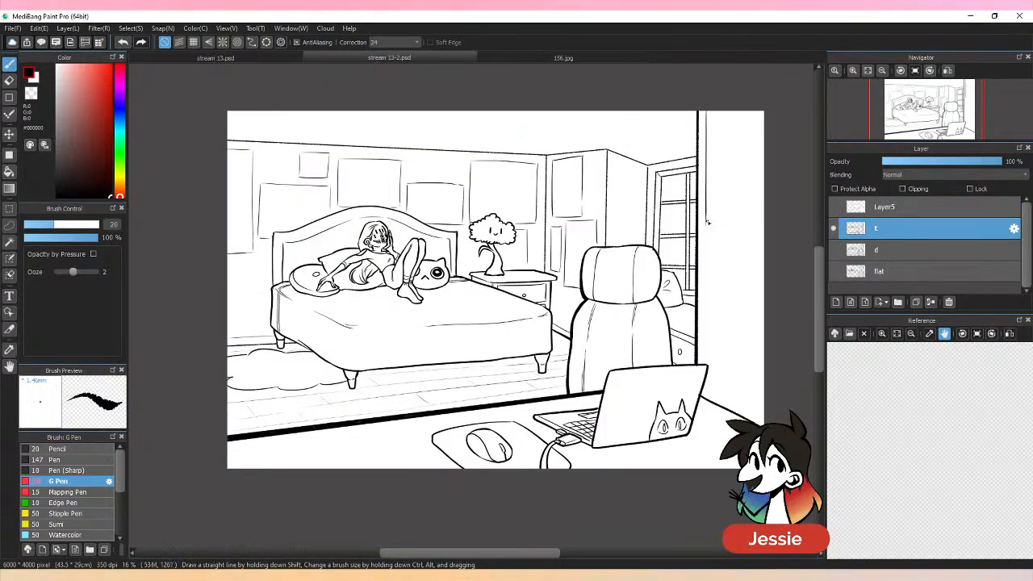
# Step: Draw the outer left, top and bottom edges of a board on the right wall, replacing the earlier vertical line
pyautogui.hotkey('ctrl', 'z')
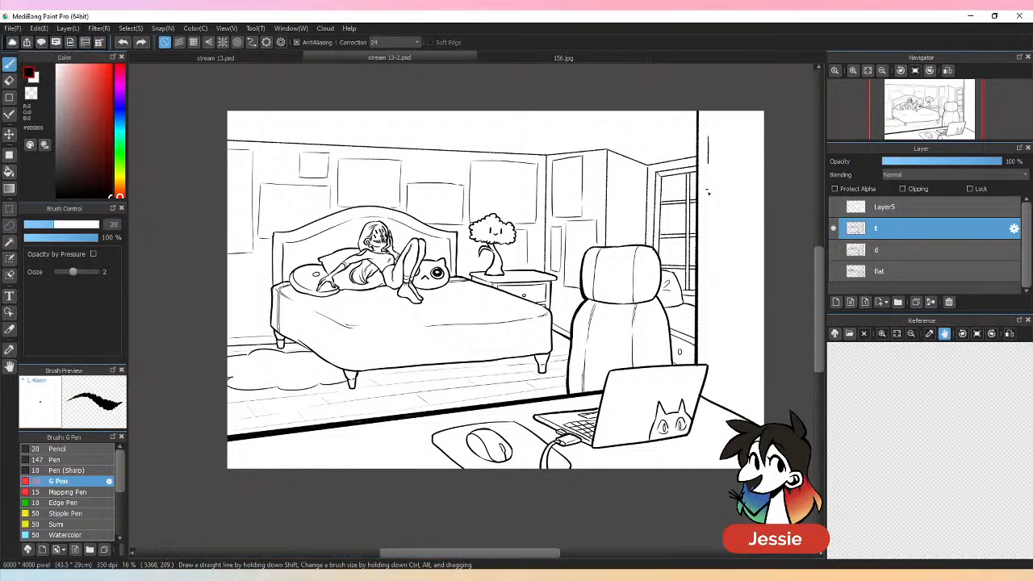
pyautogui.moveTo(707, 192); pyautogui.dragTo(715, 319)
pyautogui.hotkey('ctrl', 'z')
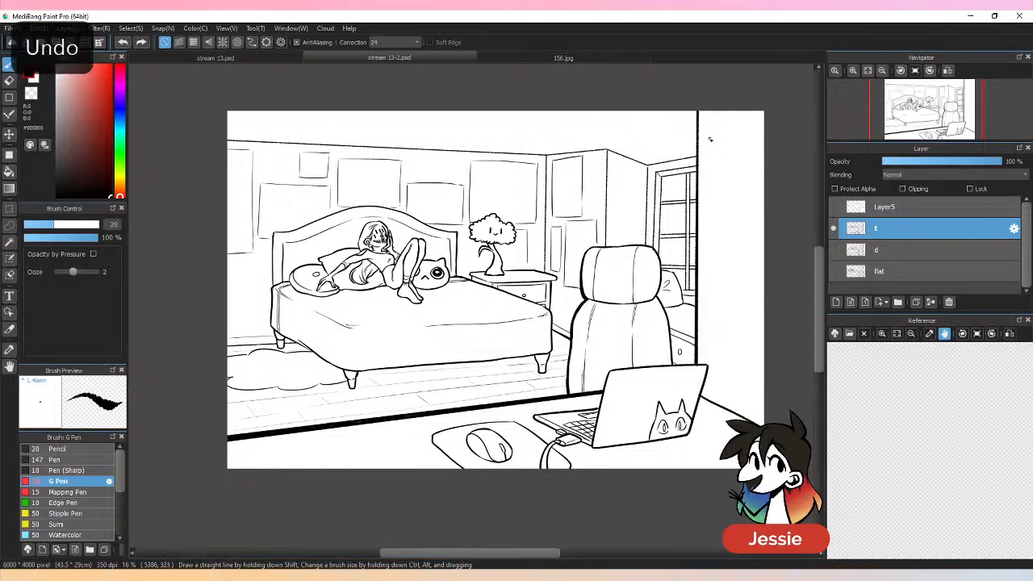
pyautogui.moveTo(710, 138); pyautogui.dragTo(711, 355)
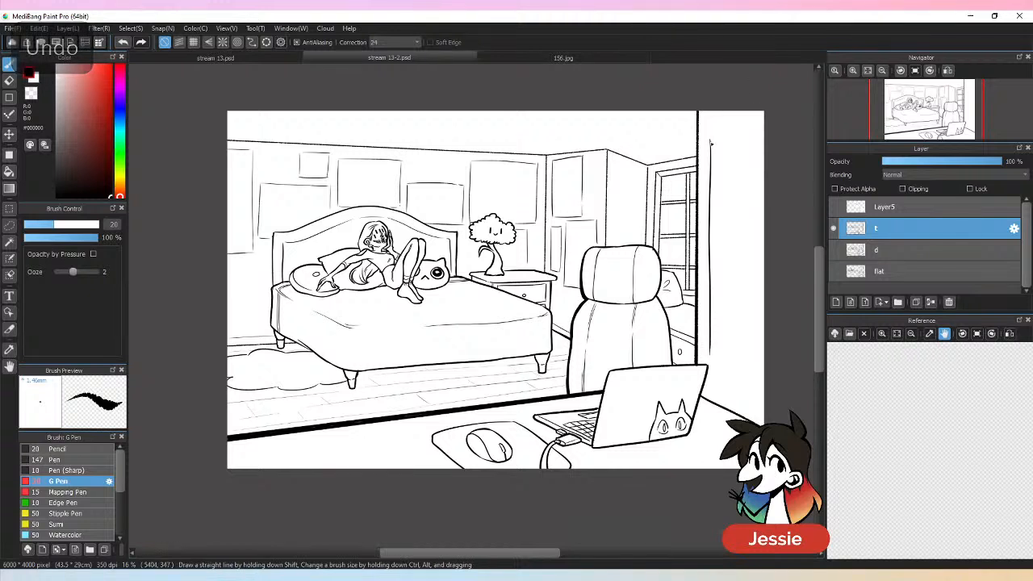
pyautogui.moveTo(711, 140); pyautogui.dragTo(763, 133)
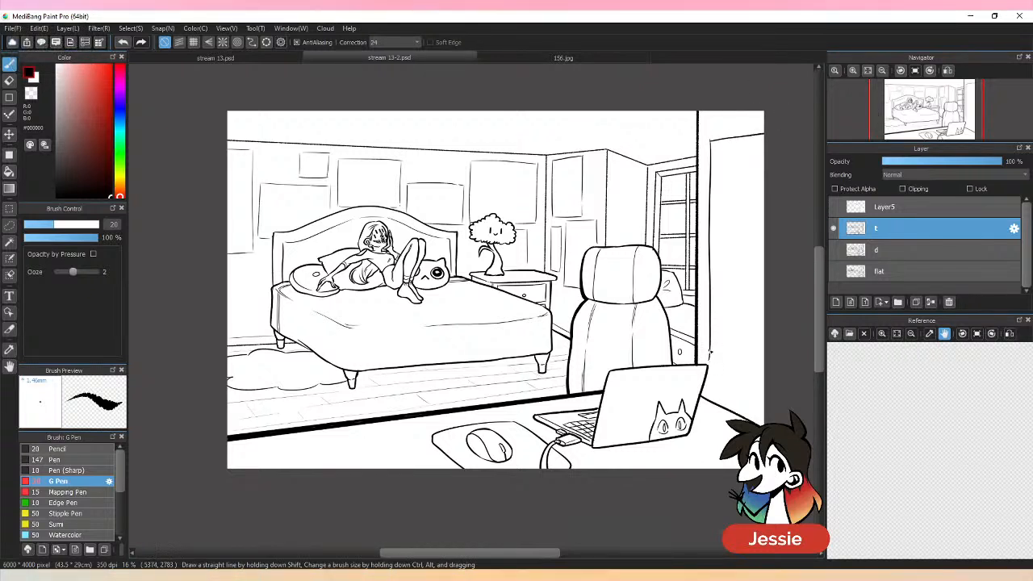
pyautogui.hotkey('ctrl', 'z')
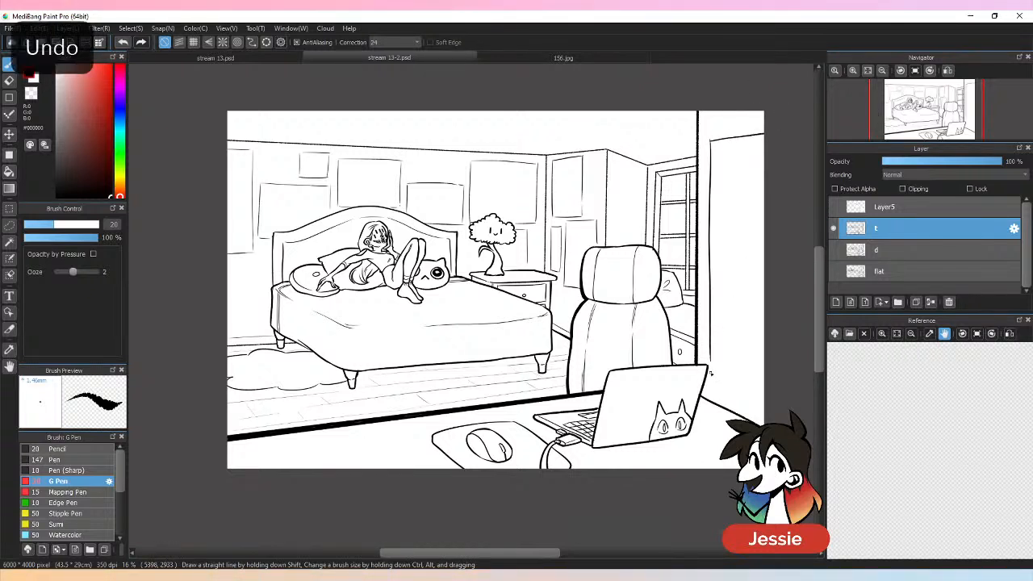
pyautogui.moveTo(711, 377); pyautogui.dragTo(771, 409)
pyautogui.hotkey('ctrl', 'z')
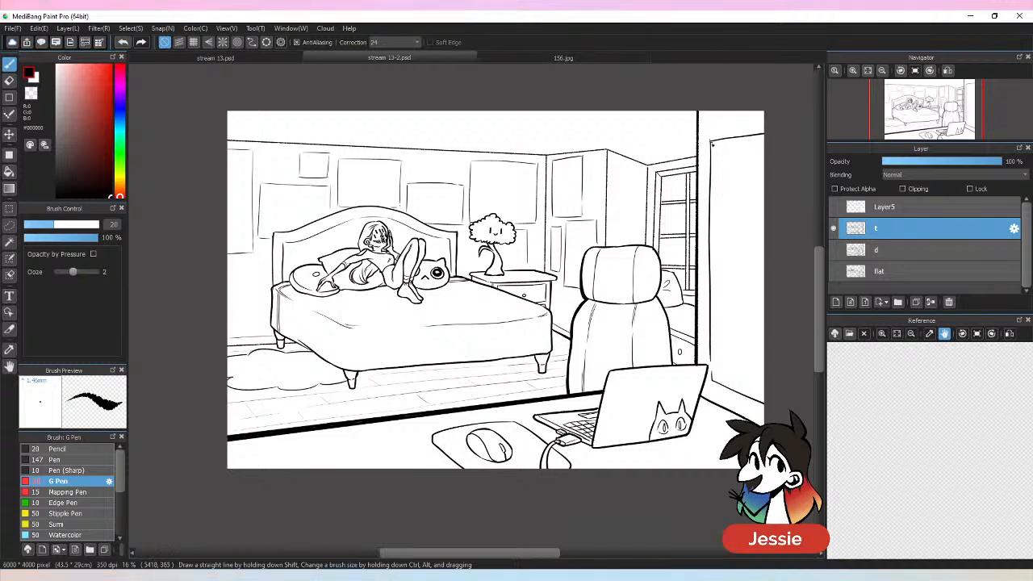
# Step: Add inner parallel lines along the wall board's top, left and bottom edges to form its frame, and tidy the corners with the eraser
pyautogui.moveTo(717, 150); pyautogui.dragTo(766, 148)
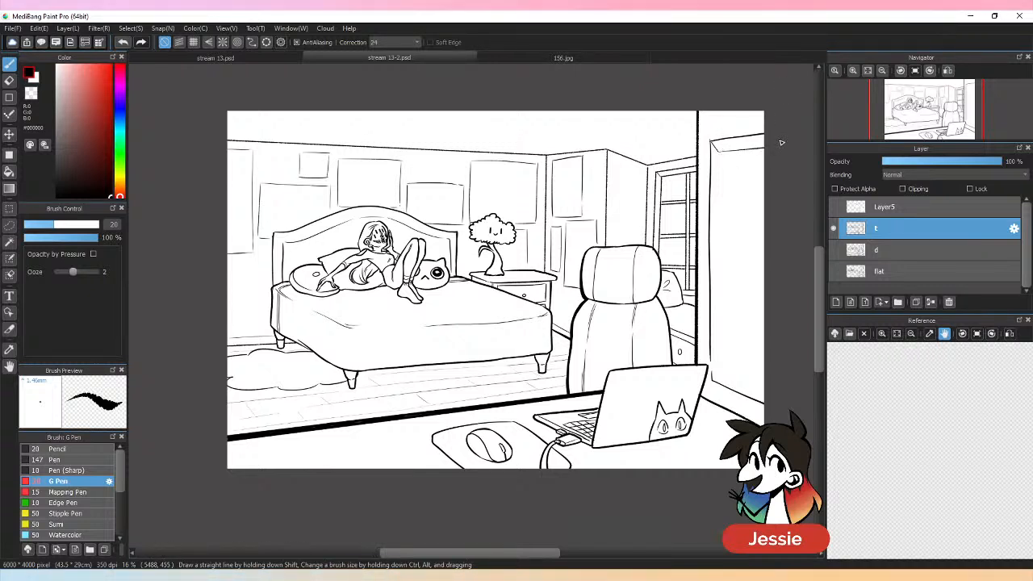
pyautogui.moveTo(719, 197); pyautogui.dragTo(719, 337)
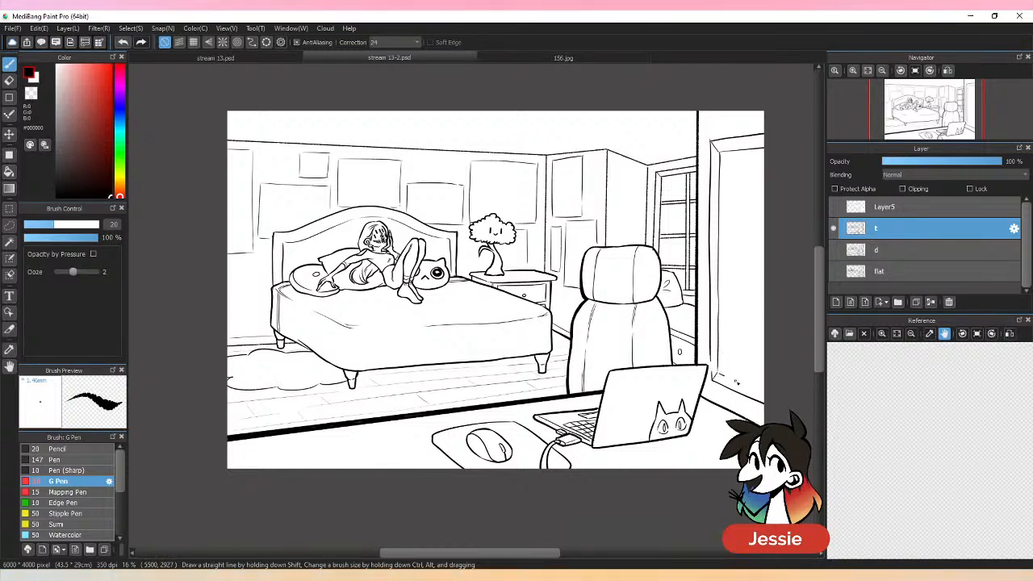
pyautogui.moveTo(736, 383); pyautogui.dragTo(760, 385)
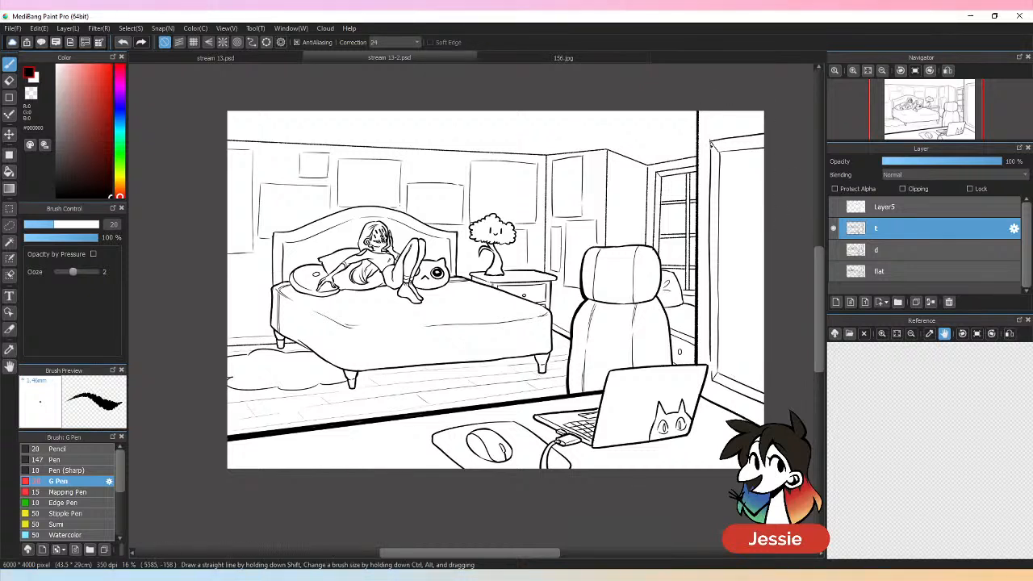
pyautogui.press('e')
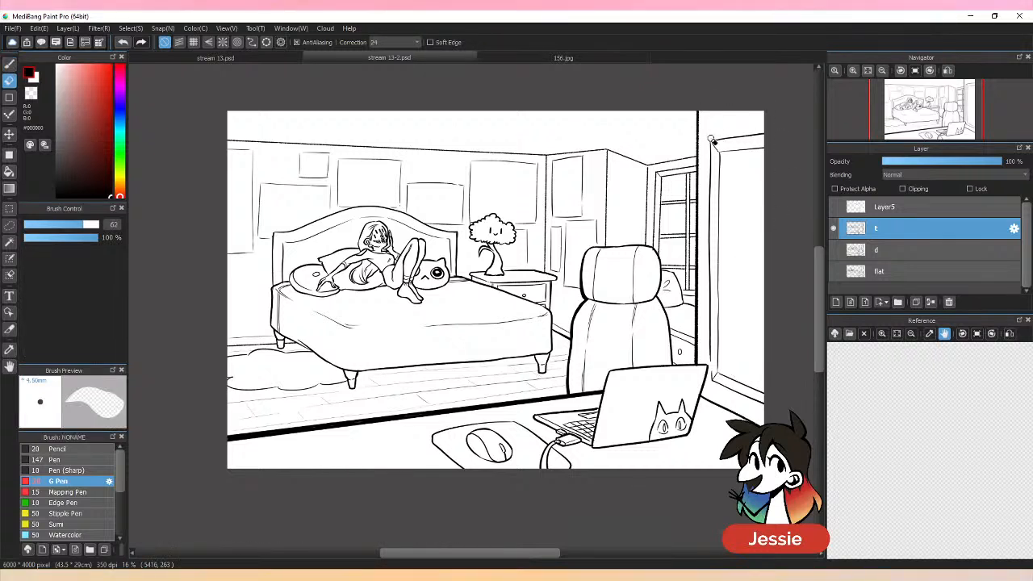
pyautogui.press('b')
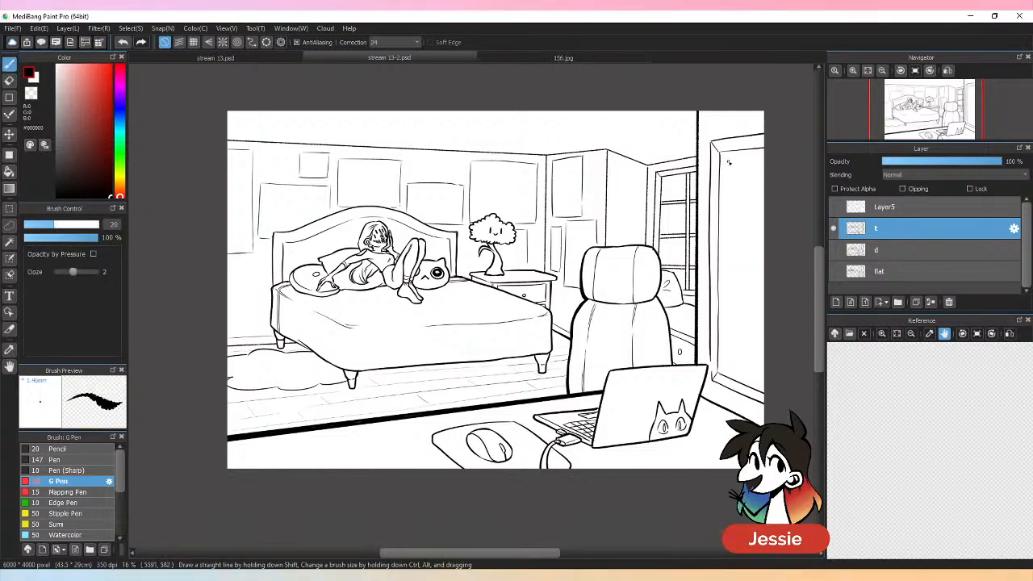
# Step: Draw two large rectangular sheets and a cluster of small overlapping notes inside the framed wall board
pyautogui.moveTo(728, 162); pyautogui.dragTo(731, 207)
pyautogui.moveTo(730, 162); pyautogui.dragTo(763, 159)
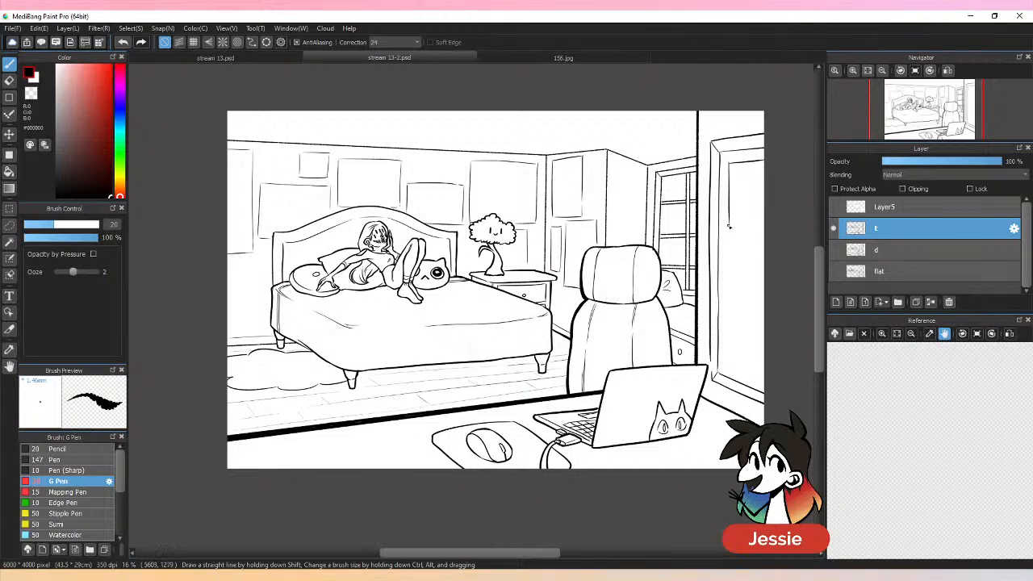
pyautogui.moveTo(731, 226)
pyautogui.mouseDown()
pyautogui.moveTo(764, 224)
pyautogui.moveTo(752, 278)
pyautogui.moveTo(764, 308)
pyautogui.mouseUp()
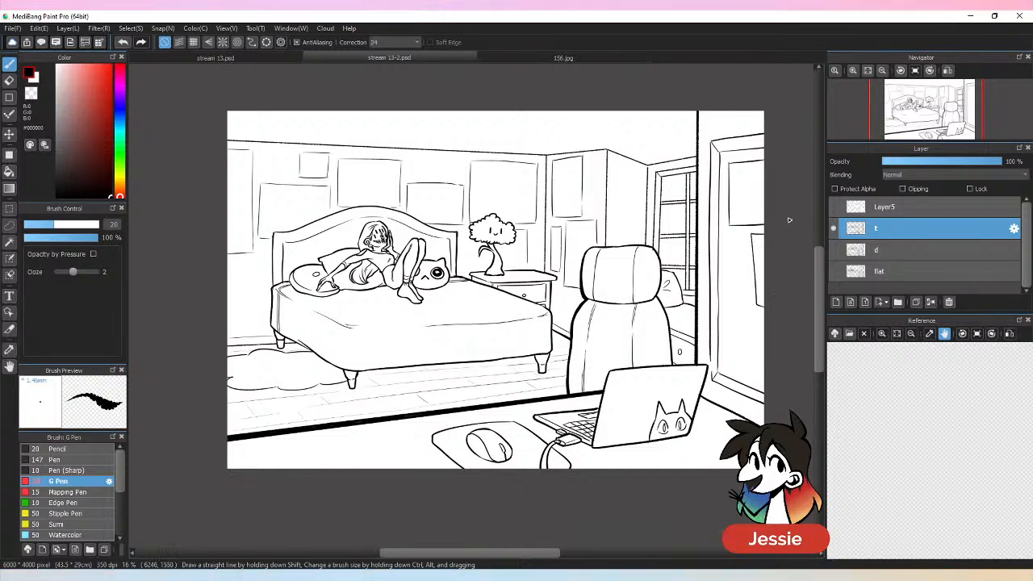
pyautogui.hotkey('ctrl', 'z')
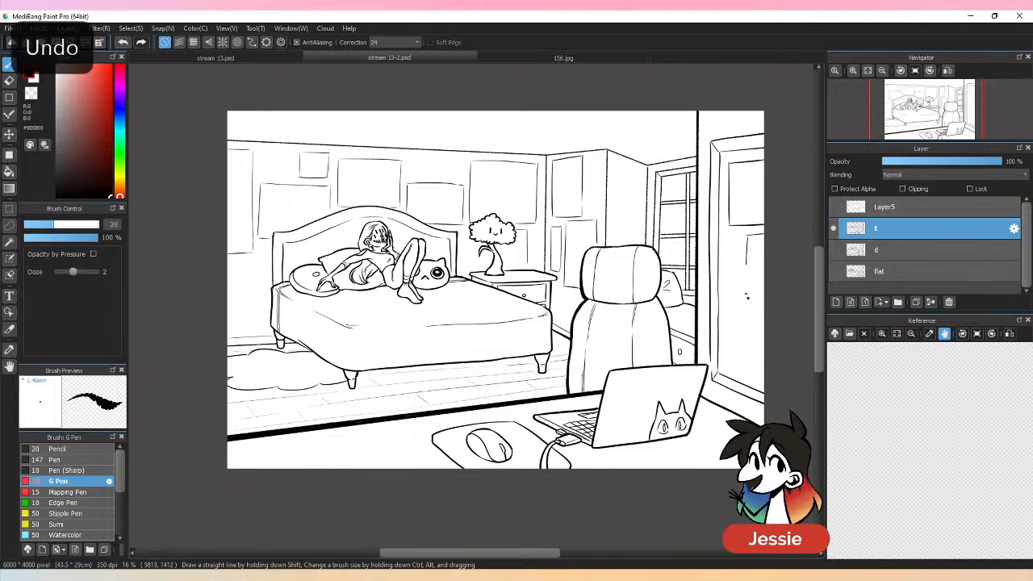
pyautogui.moveTo(748, 265)
pyautogui.mouseDown()
pyautogui.moveTo(764, 311)
pyautogui.moveTo(731, 340)
pyautogui.mouseUp()
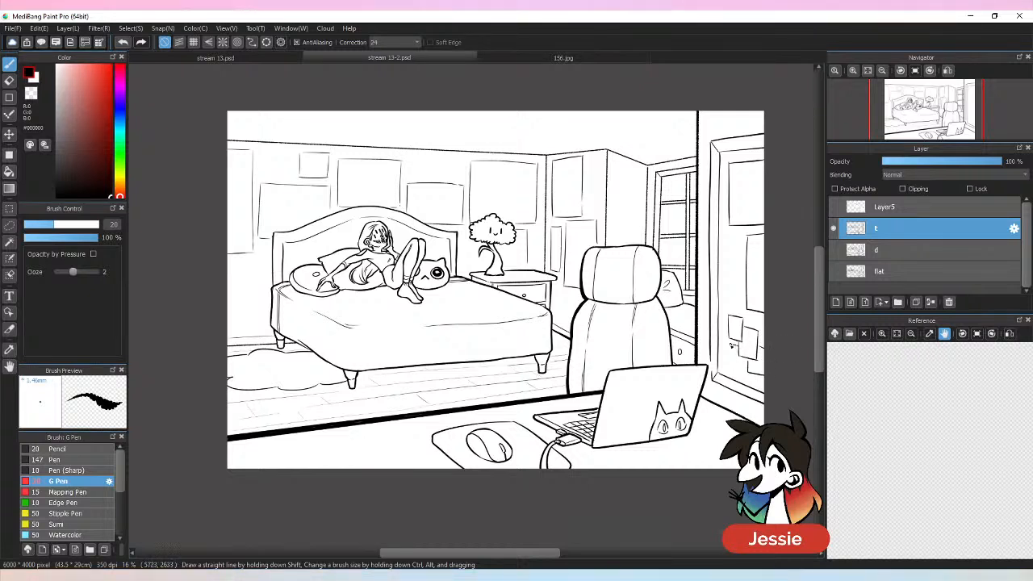
pyautogui.hotkey('ctrl', 'z')
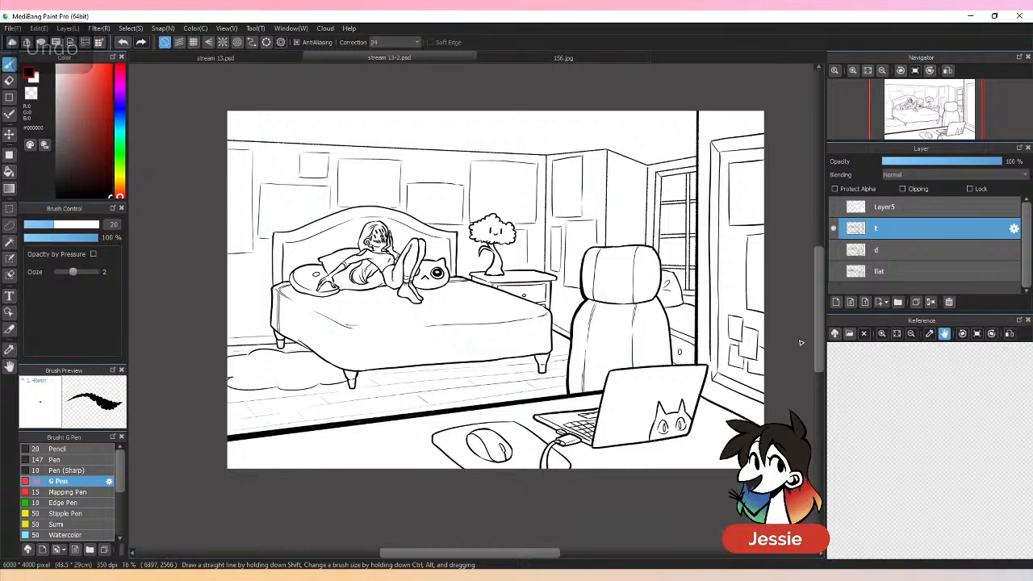
# Step: Set the G Pen size to 23 and thicken the wall board's outer left and bottom edges
pyautogui.hotkey('ctrl', '-')
pyautogui.hotkey('ctrl', '+')
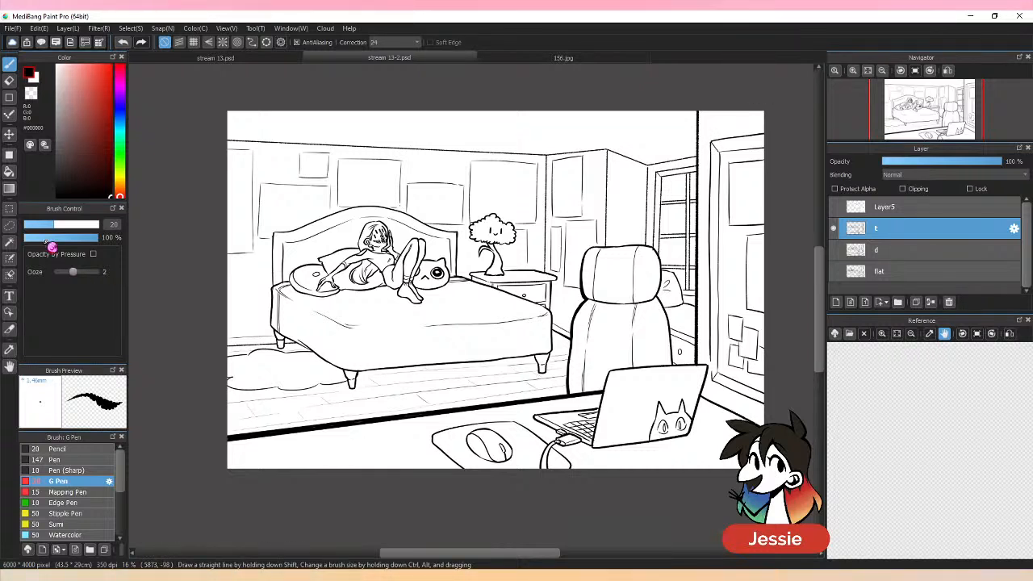
pyautogui.click(59, 226)
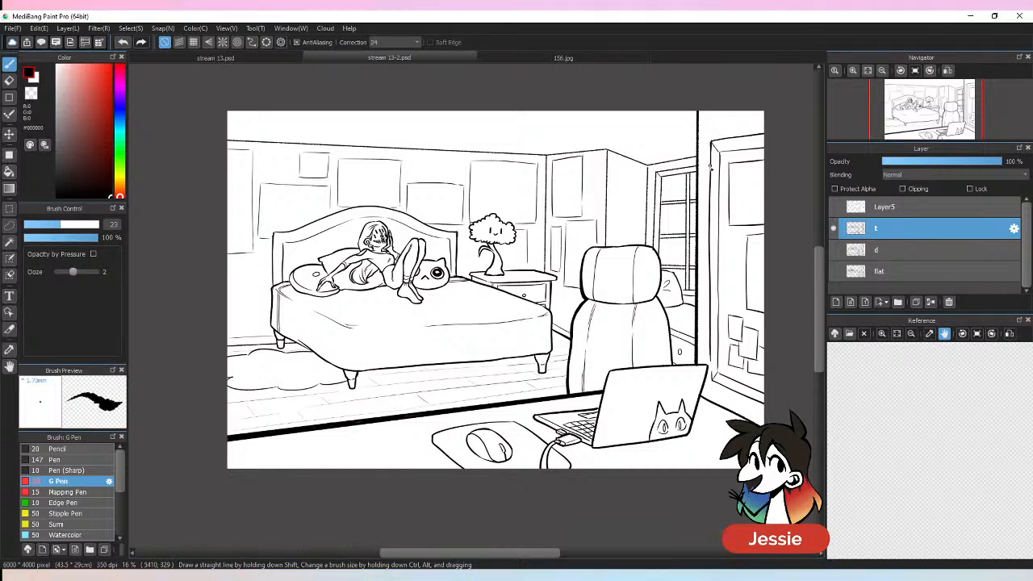
pyautogui.hotkey('ctrl', 'z')
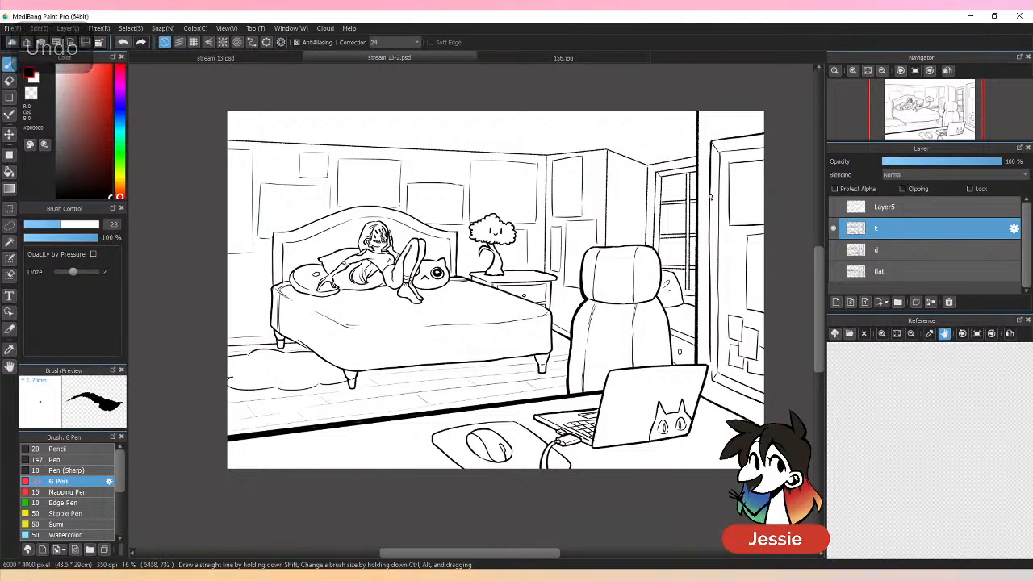
pyautogui.moveTo(709, 188); pyautogui.dragTo(715, 259)
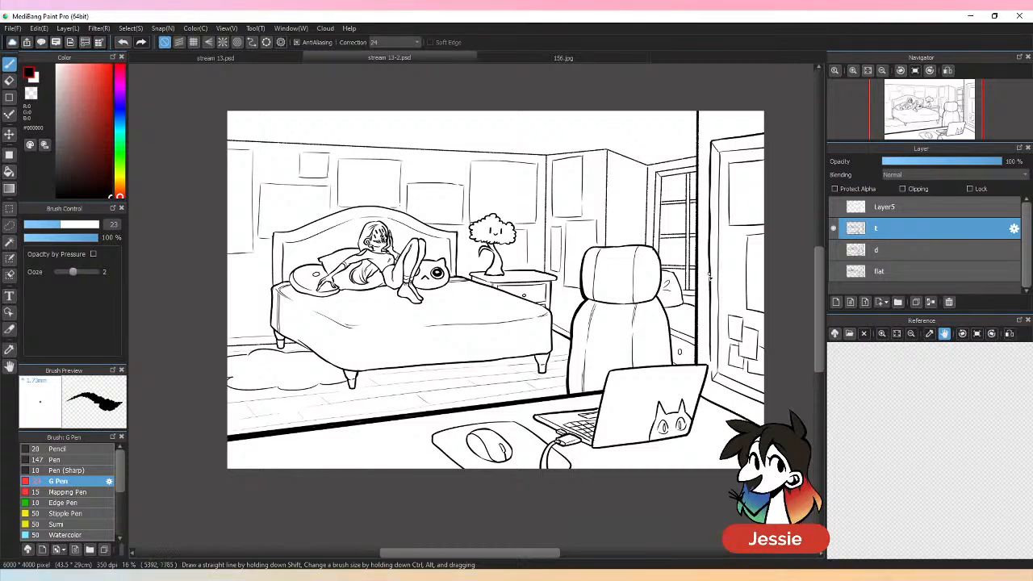
pyautogui.moveTo(708, 276); pyautogui.dragTo(708, 345)
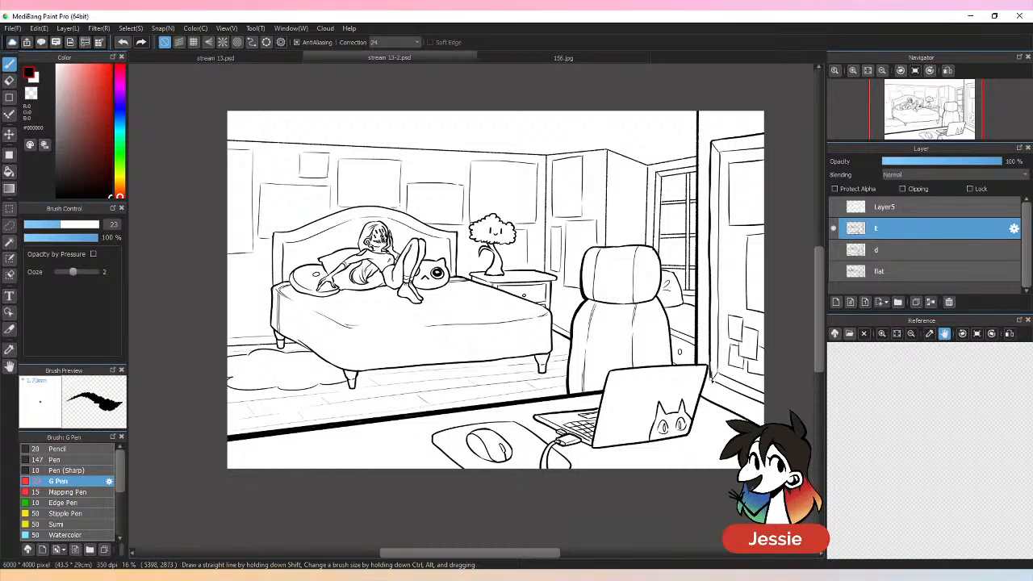
pyautogui.hotkey('ctrl', '+')
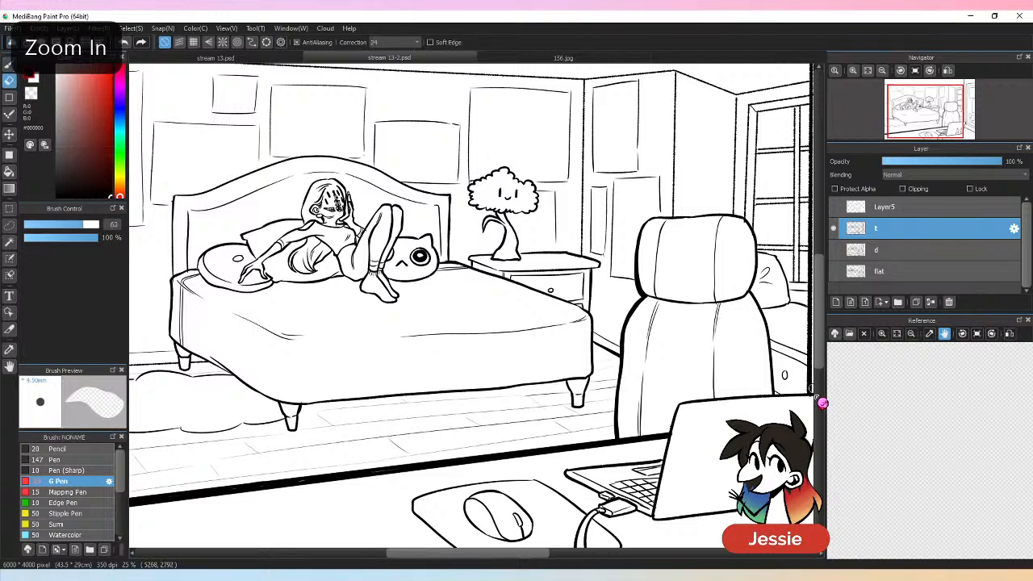
pyautogui.moveTo(756, 354); pyautogui.dragTo(363, 246)
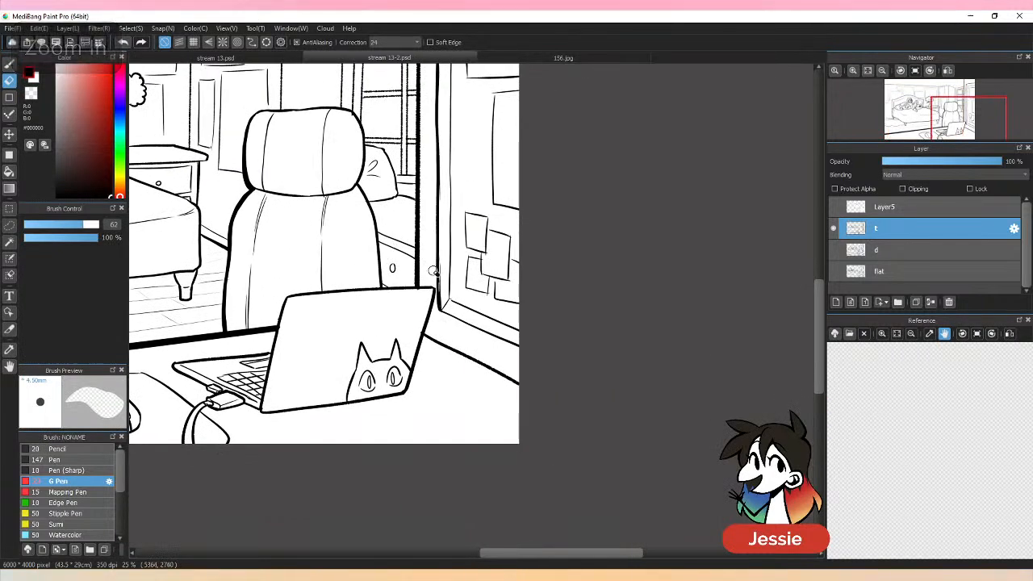
pyautogui.press('b')
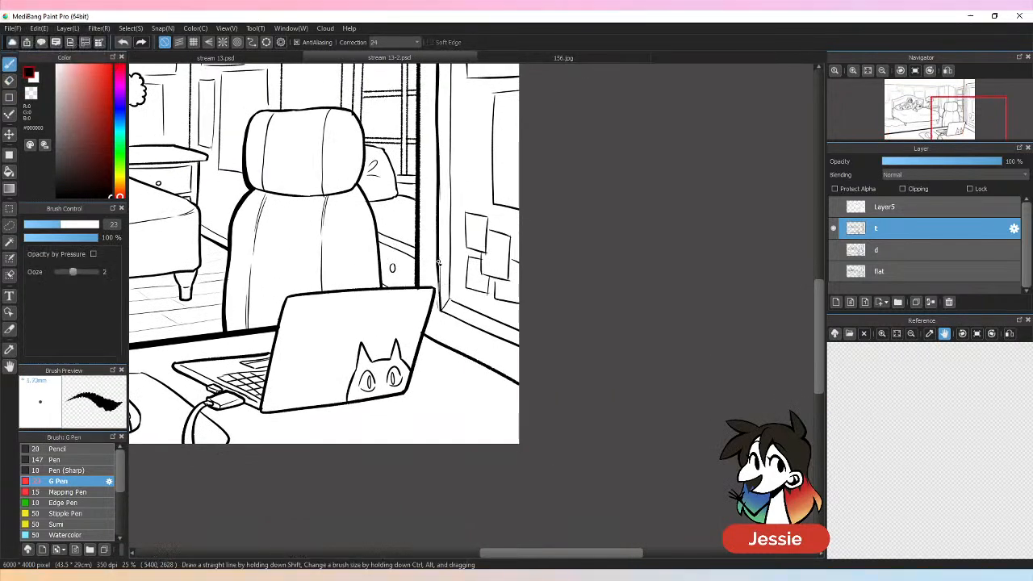
pyautogui.moveTo(439, 263)
pyautogui.mouseDown()
pyautogui.moveTo(439, 311)
pyautogui.moveTo(523, 351)
pyautogui.mouseUp()
# Step: Tidy the thickened outer left edge of the wall board with the eraser
pyautogui.hotkey('ctrl', '-')
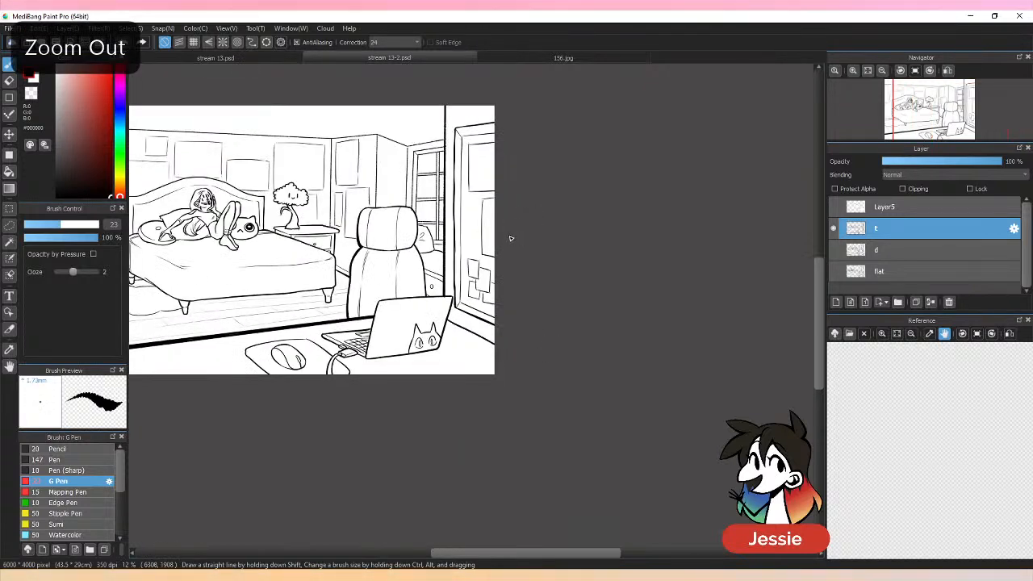
pyautogui.moveTo(513, 235); pyautogui.dragTo(557, 299)
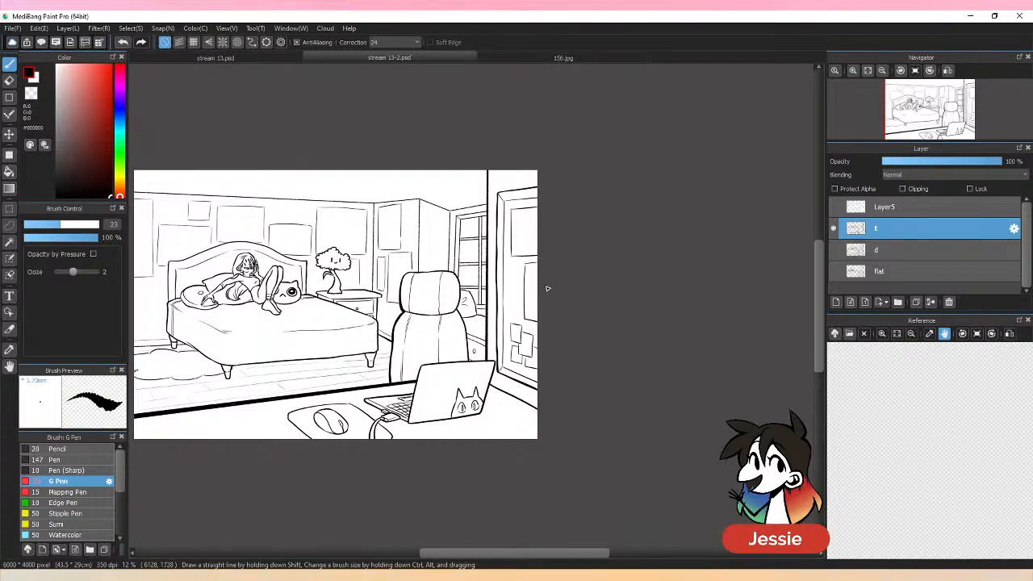
pyautogui.hotkey('ctrl', '+')
pyautogui.hotkey('ctrl', '+')
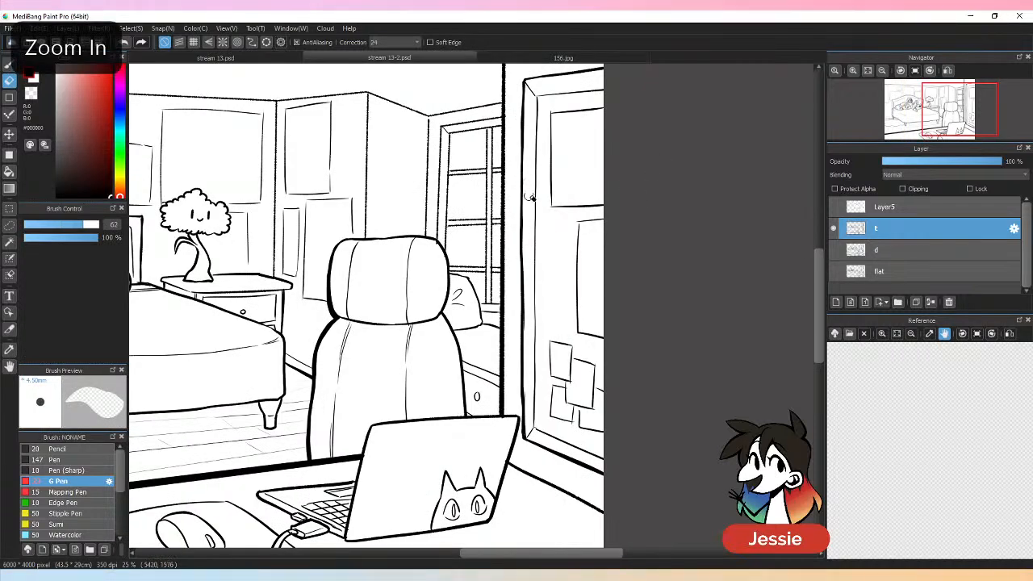
pyautogui.press('b')
pyautogui.hotkey('ctrl', '-')
pyautogui.hotkey('ctrl', '-')
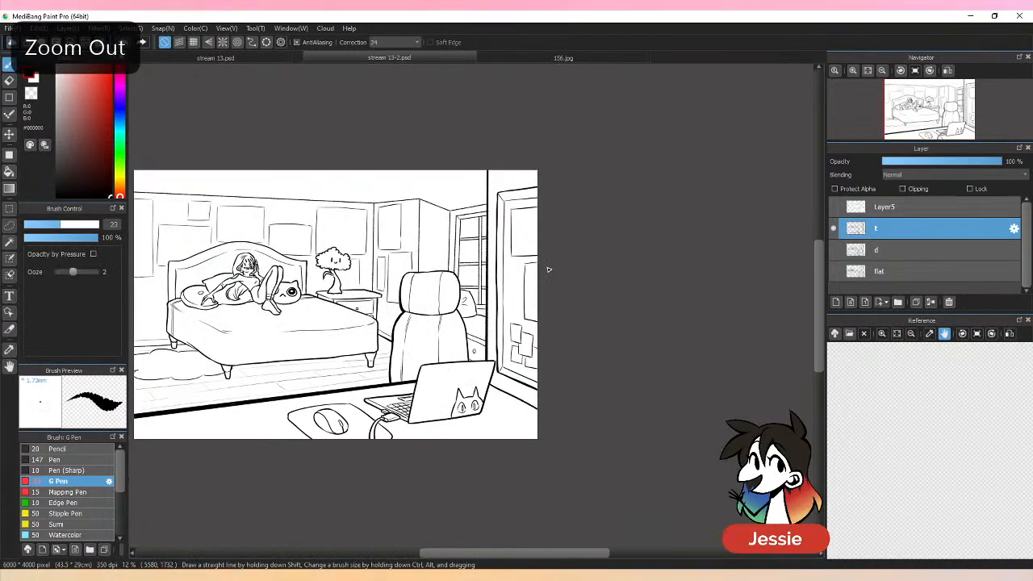
# Step: Thicken the left edge of the laptop lid down to its lower corner, undoing the first stroke
pyautogui.moveTo(556, 289); pyautogui.dragTo(581, 353)
pyautogui.hotkey('ctrl', '+')
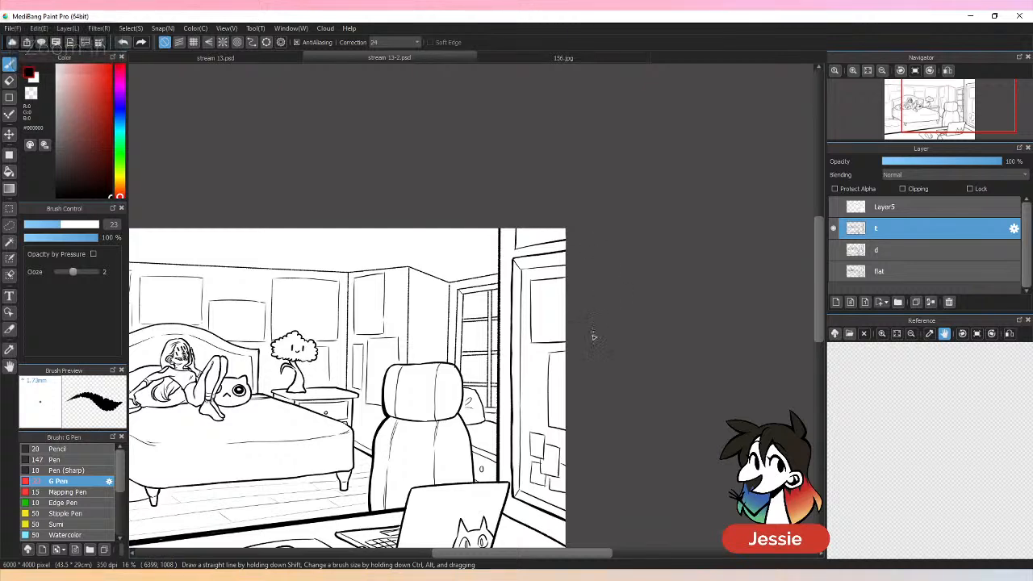
pyautogui.moveTo(540, 454); pyautogui.dragTo(565, 235)
pyautogui.hotkey('ctrl', '+')
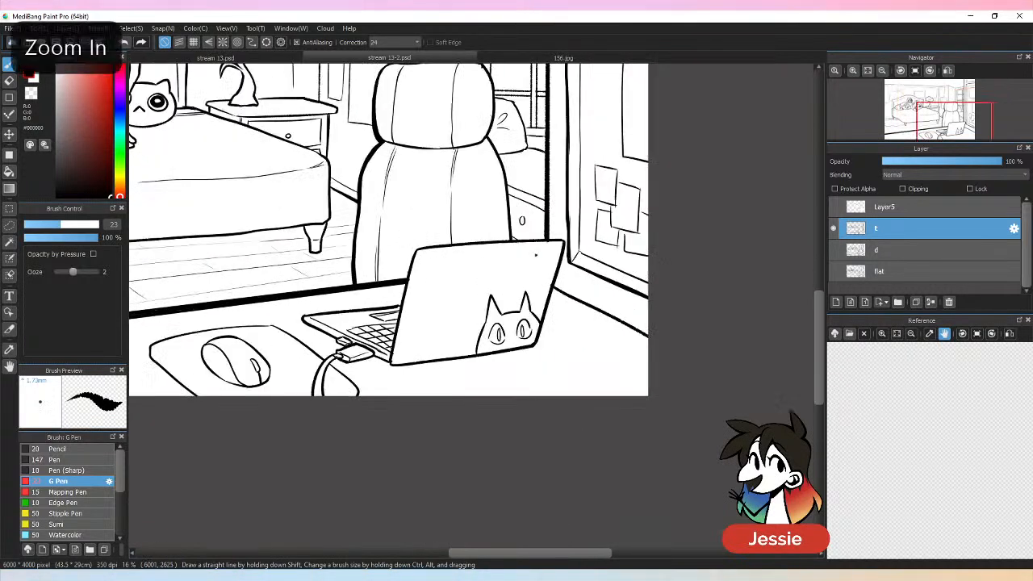
pyautogui.hotkey('ctrl', '+')
pyautogui.moveTo(396, 232); pyautogui.dragTo(373, 324)
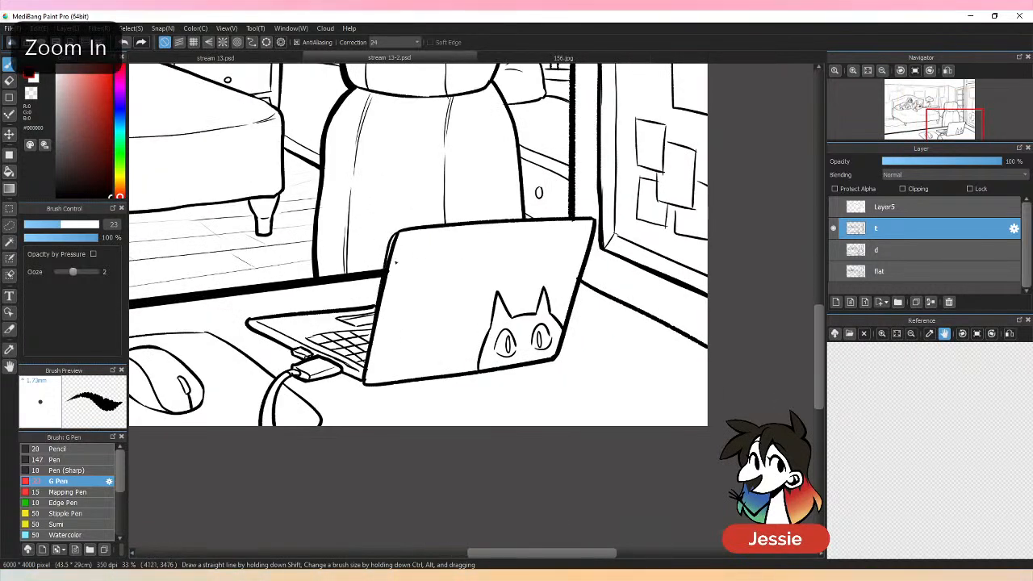
pyautogui.hotkey('ctrl', 'z')
pyautogui.moveTo(398, 232); pyautogui.dragTo(373, 343)
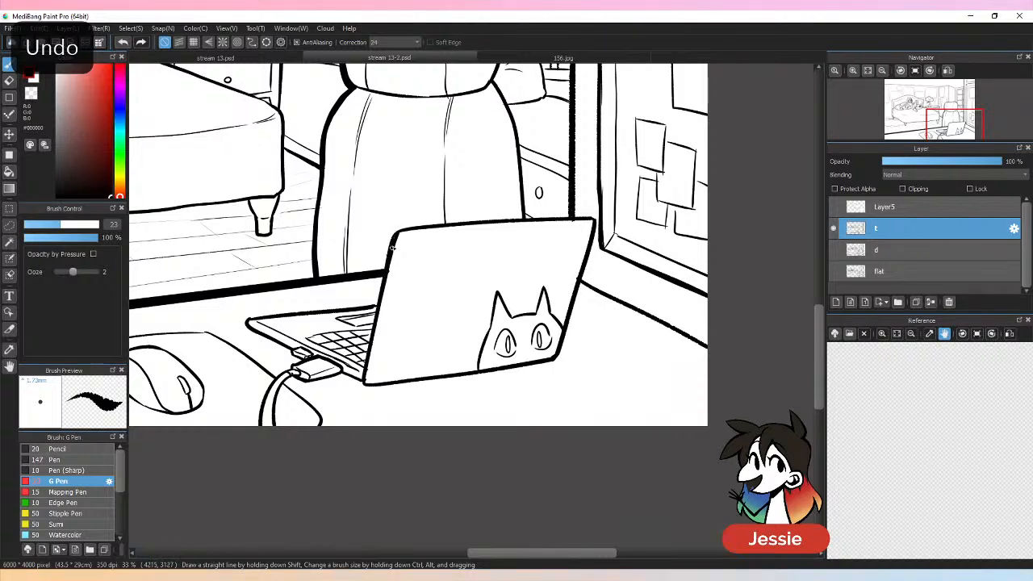
pyautogui.moveTo(379, 288); pyautogui.dragTo(362, 388)
# Step: Clean up the laptop lid's lower-left corner with the eraser and reinforce its left edge
pyautogui.press('e')
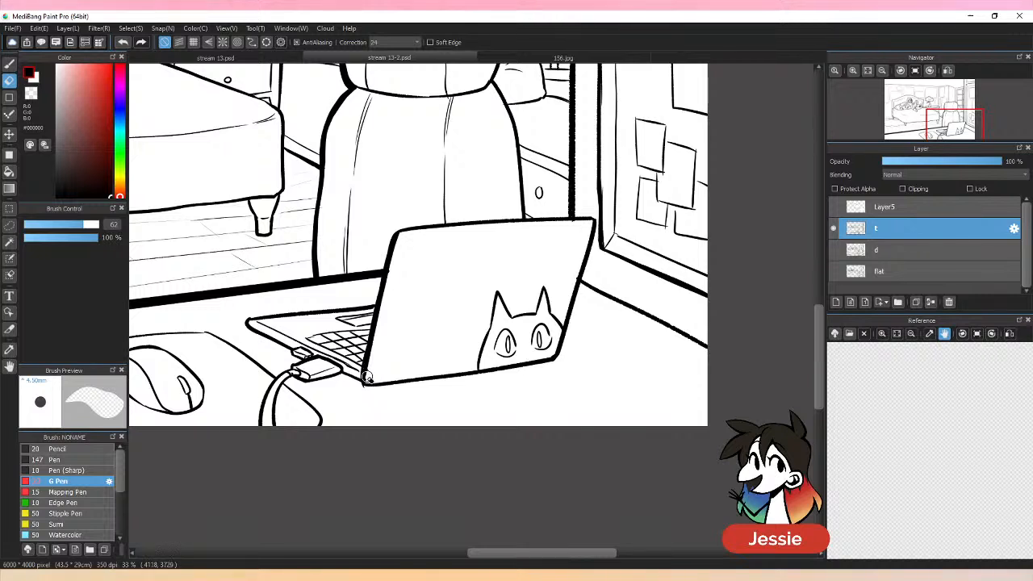
pyautogui.press('b')
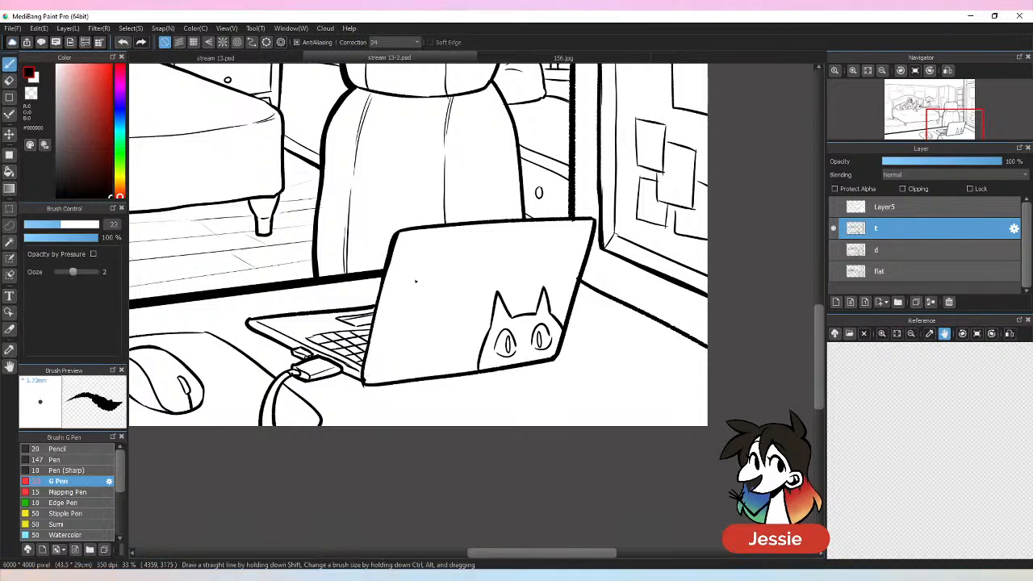
pyautogui.moveTo(388, 266); pyautogui.dragTo(365, 387)
pyautogui.press('e')
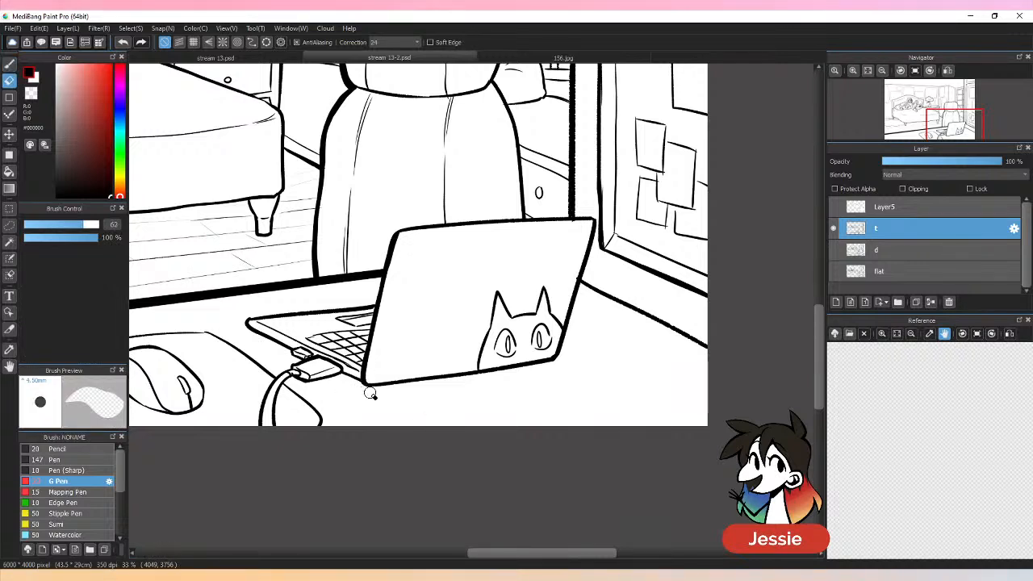
# Step: Touch up the laptop lid's right edge and tidy the wall board's left edge beside it with the eraser
pyautogui.press('b')
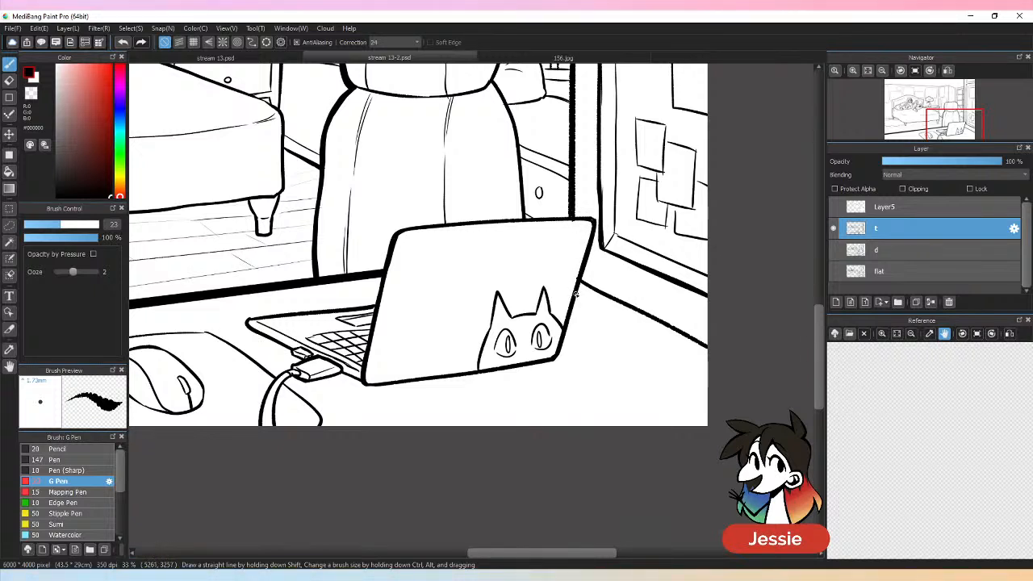
pyautogui.press('e')
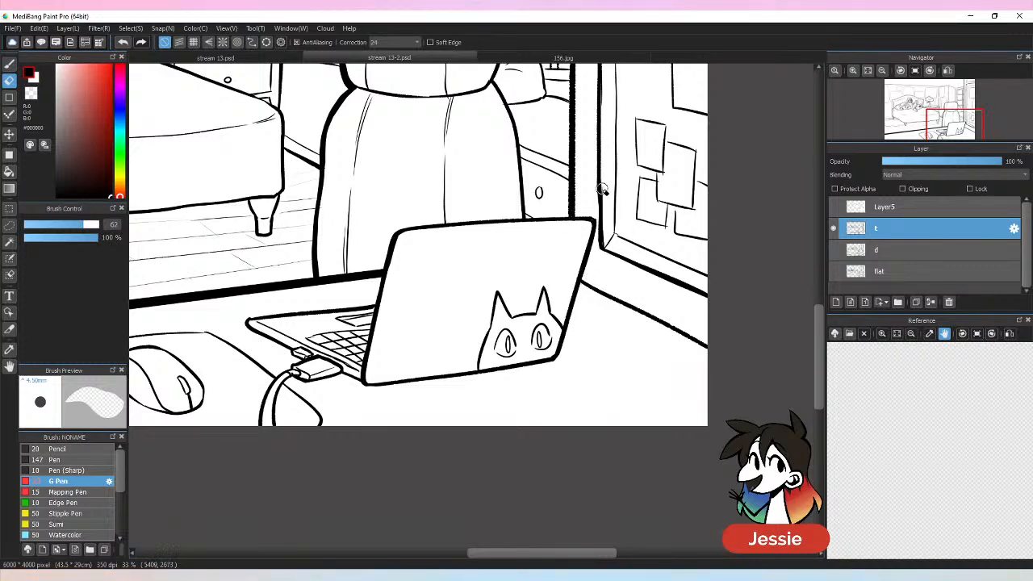
pyautogui.press('b')
pyautogui.hotkey('ctrl', '-')
pyautogui.hotkey('ctrl', '-')
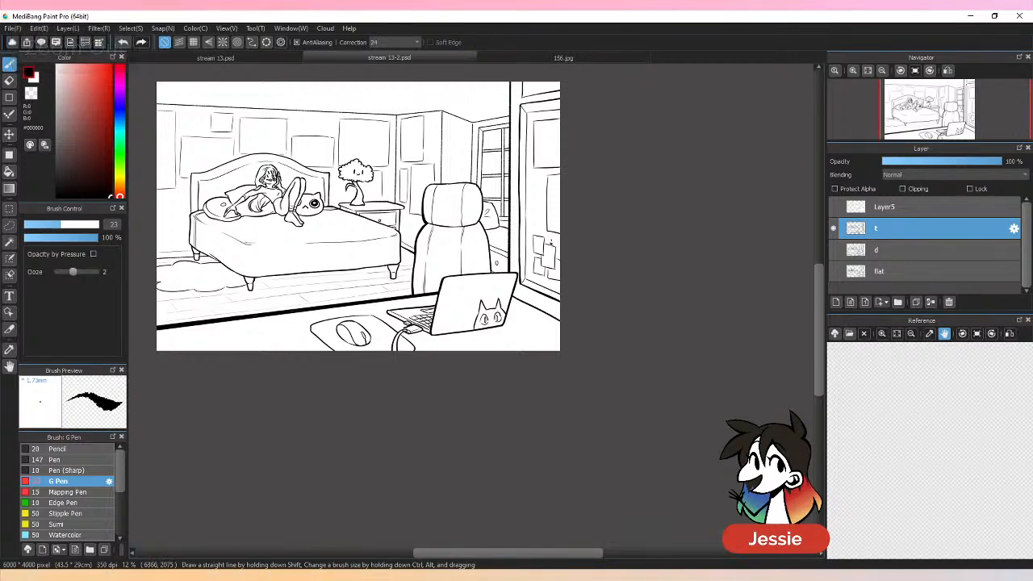
# Step: Draw small crease marks on the pillow behind the arm and on the mattress beside the figure's hips and feet
pyautogui.moveTo(441, 334); pyautogui.dragTo(533, 391)
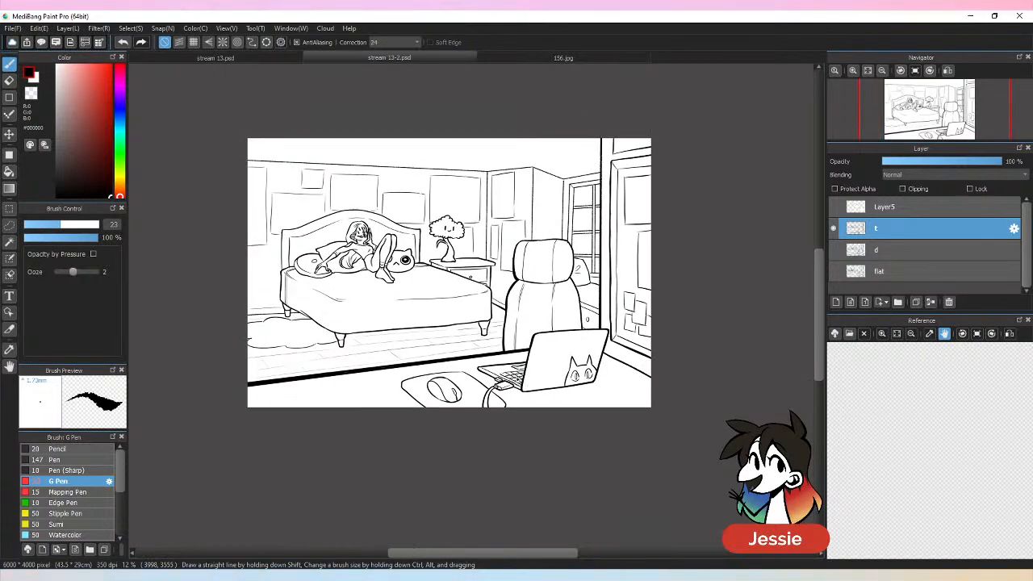
pyautogui.hotkey('ctrl', '+')
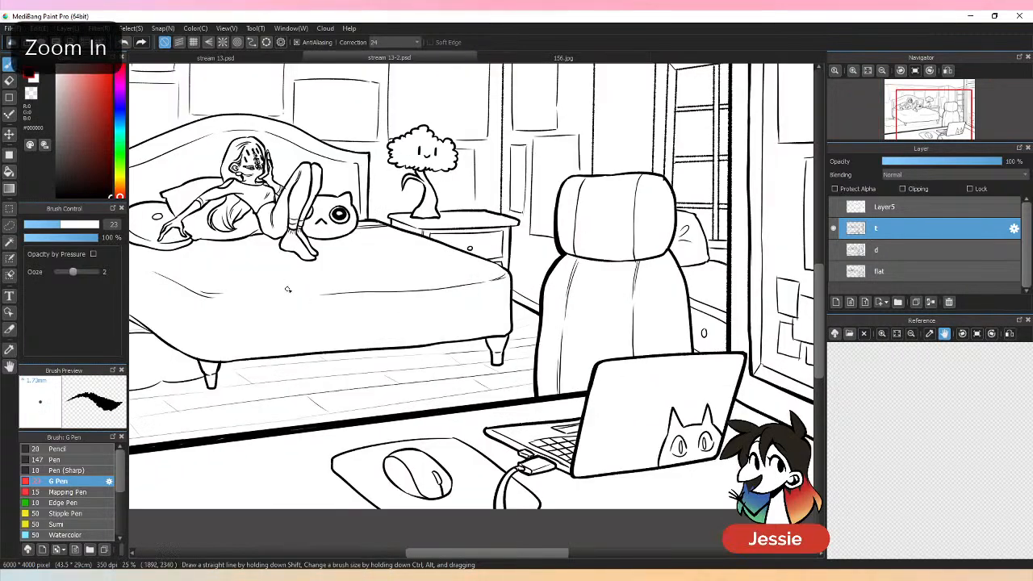
pyautogui.moveTo(321, 283); pyautogui.dragTo(573, 349)
pyautogui.hotkey('ctrl', '+')
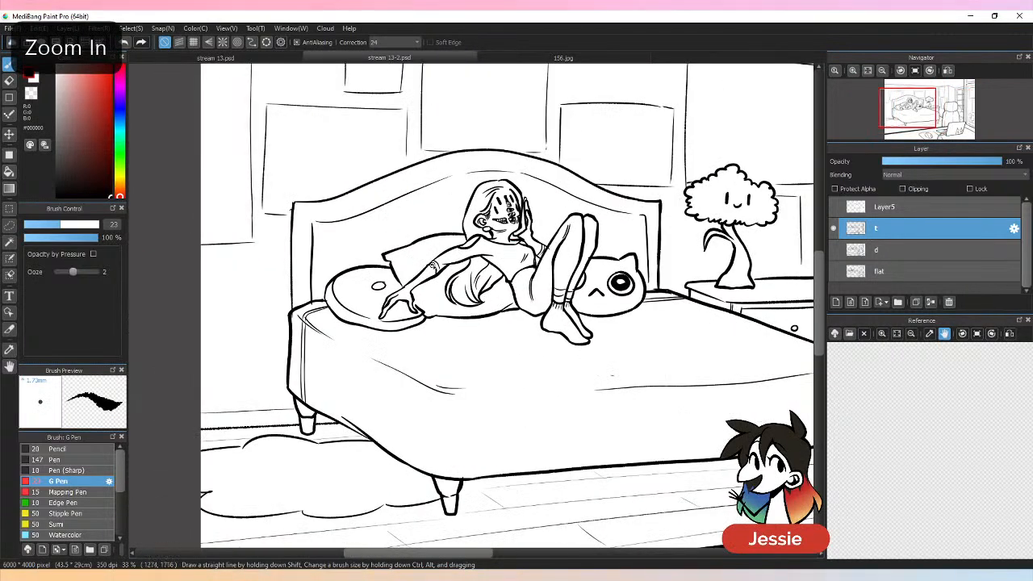
pyautogui.hotkey('ctrl', 'z')
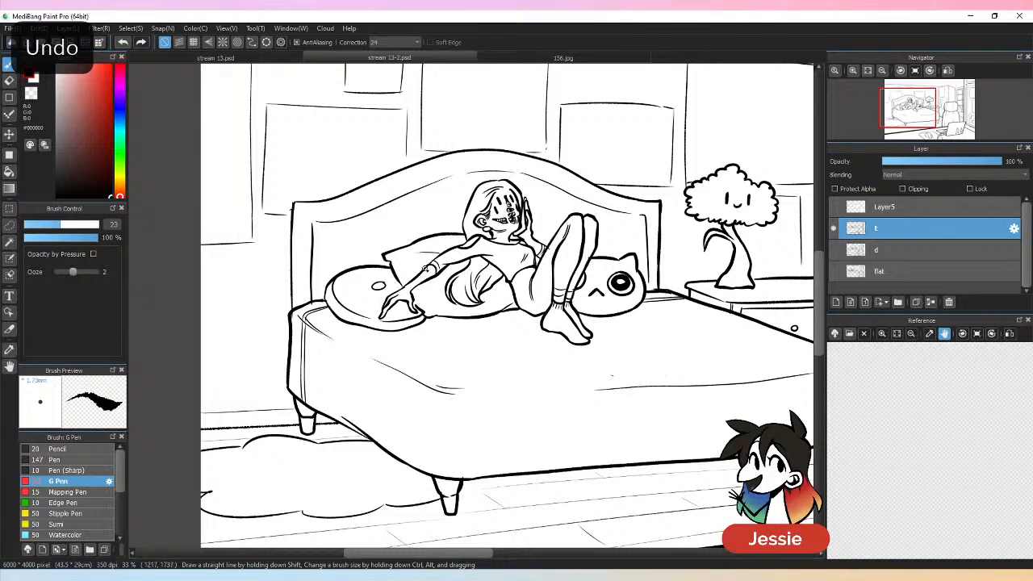
pyautogui.moveTo(404, 264); pyautogui.dragTo(440, 277)
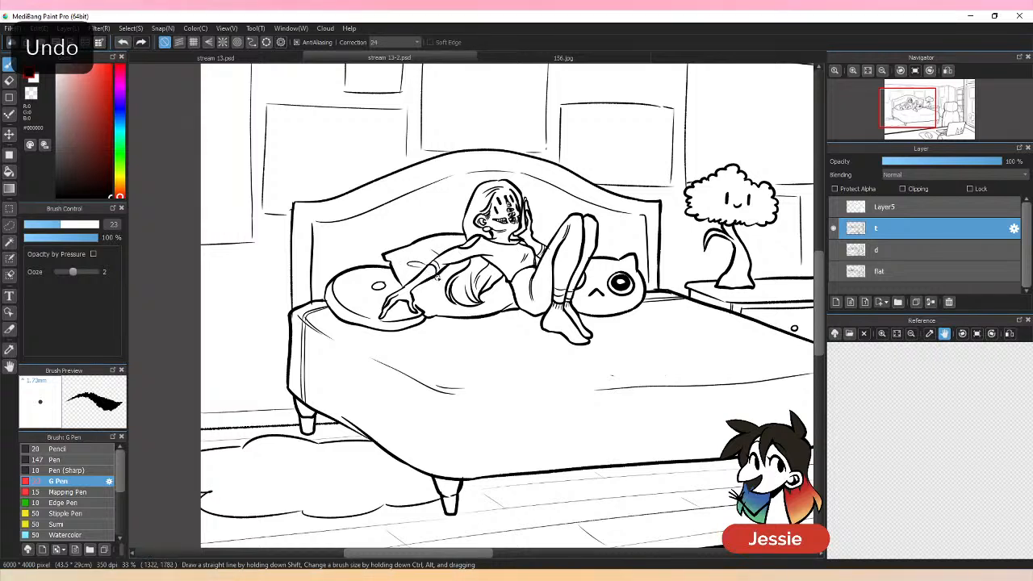
pyautogui.hotkey('ctrl', 'z')
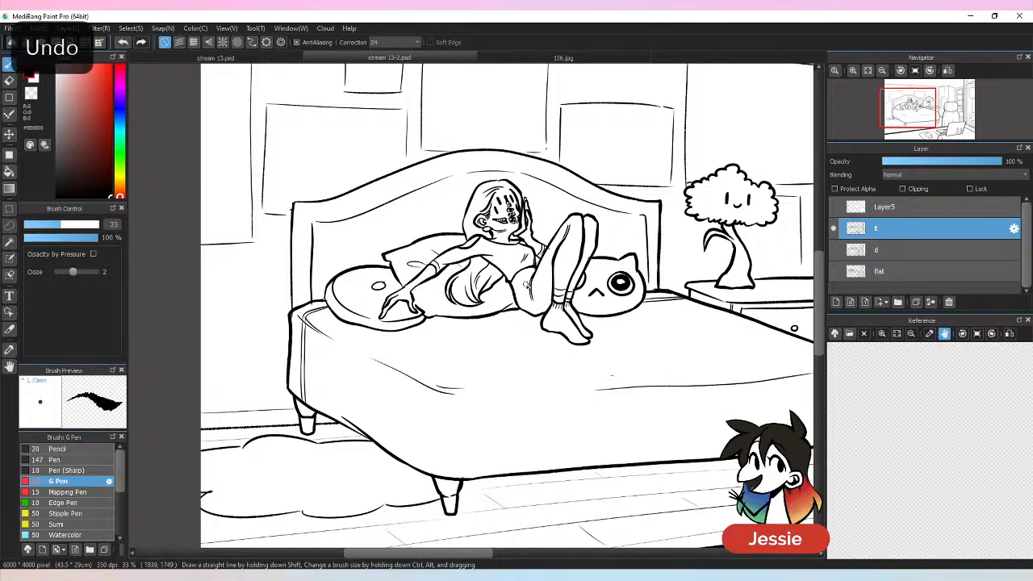
pyautogui.moveTo(522, 315)
pyautogui.mouseDown()
pyautogui.moveTo(541, 333)
pyautogui.moveTo(525, 335)
pyautogui.moveTo(609, 335)
pyautogui.moveTo(594, 339)
pyautogui.mouseUp()
pyautogui.hotkey('ctrl', 'z')
pyautogui.hotkey('ctrl', 'z')
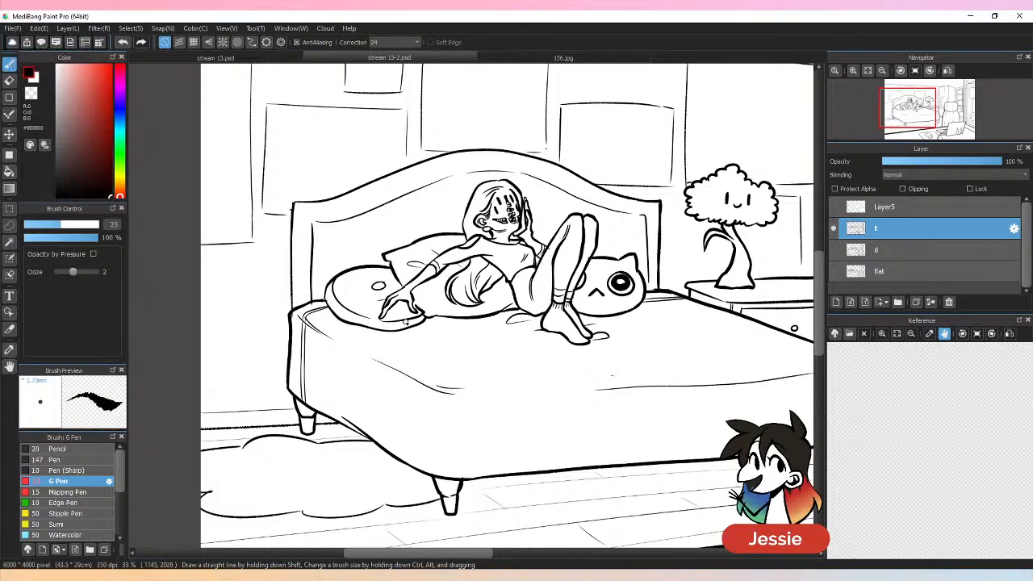
# Step: View the whole scene, check the bedroom design in 156.jpg, and return to stream 13-2.psd
pyautogui.hotkey('ctrl', '-')
pyautogui.hotkey('ctrl', '-')
pyautogui.moveTo(694, 396); pyautogui.dragTo(596, 392)
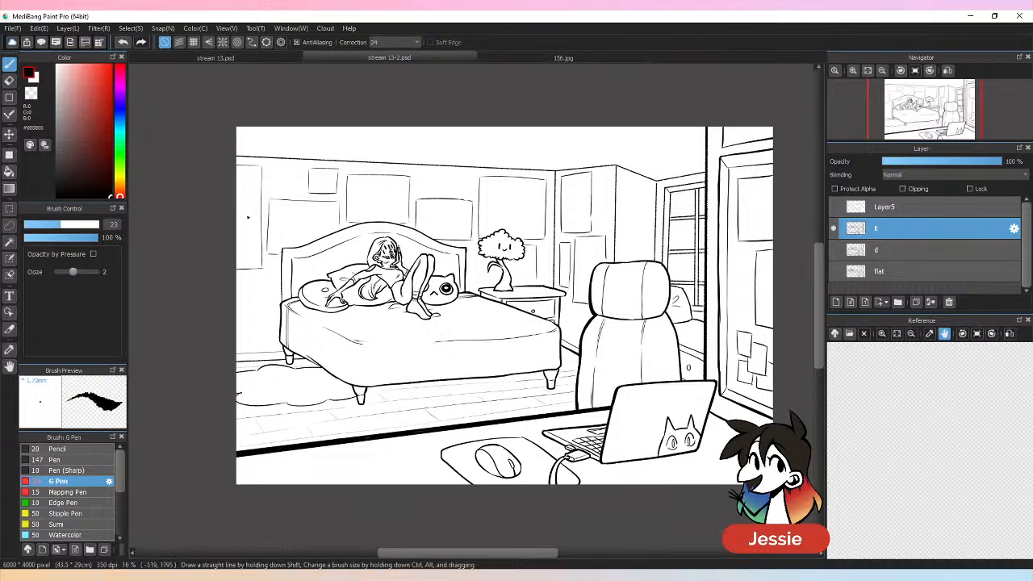
pyautogui.click(585, 60)
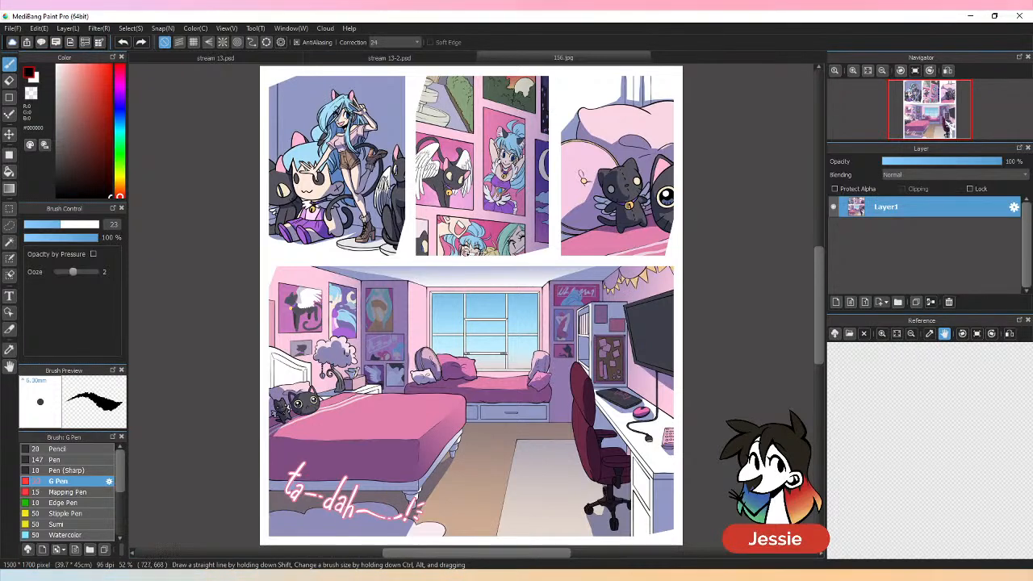
pyautogui.click(417, 59)
# Step: Draw an inner contour line on the headboard, down its left side and along both halves of the arch
pyautogui.hotkey('ctrl', '+')
pyautogui.hotkey('ctrl', '+')
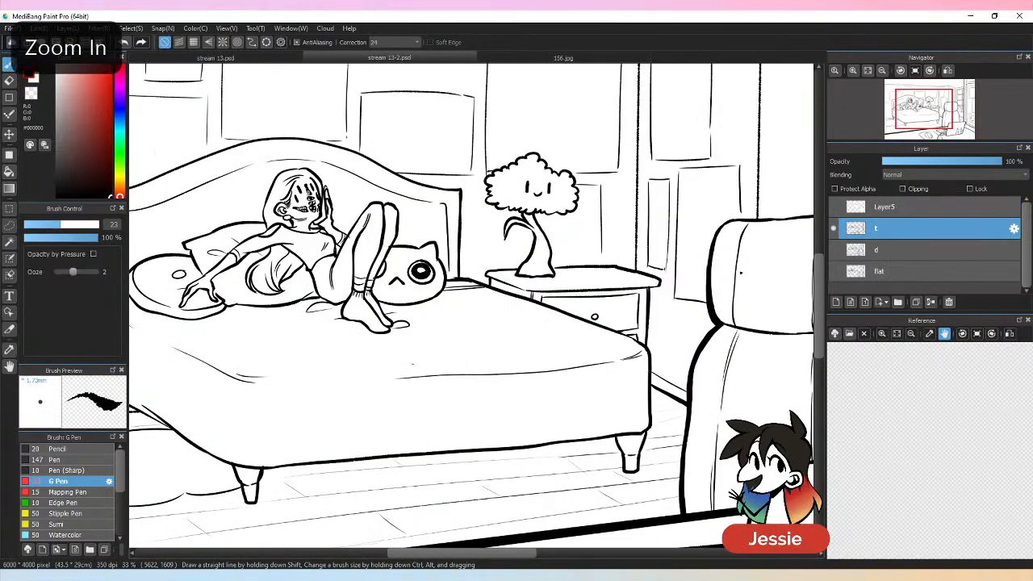
pyautogui.press('[')
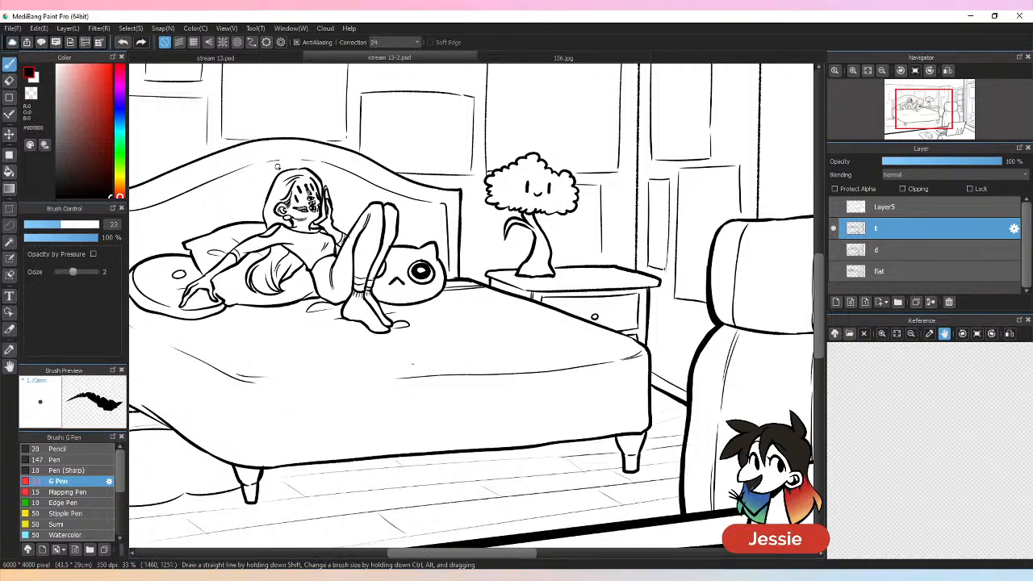
pyautogui.moveTo(381, 257); pyautogui.dragTo(616, 263)
pyautogui.moveTo(356, 229); pyautogui.dragTo(356, 278)
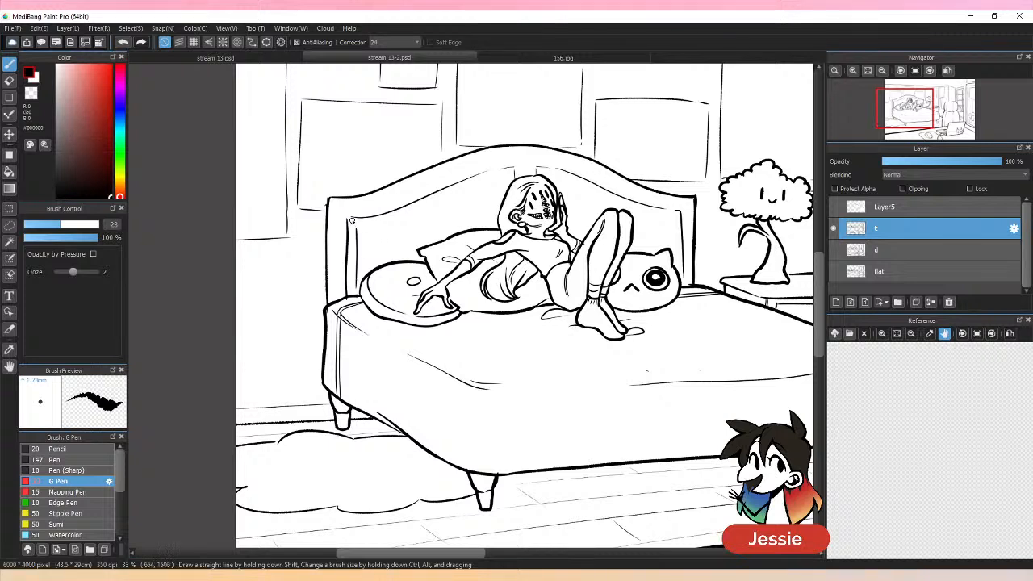
pyautogui.moveTo(391, 223); pyautogui.dragTo(515, 176)
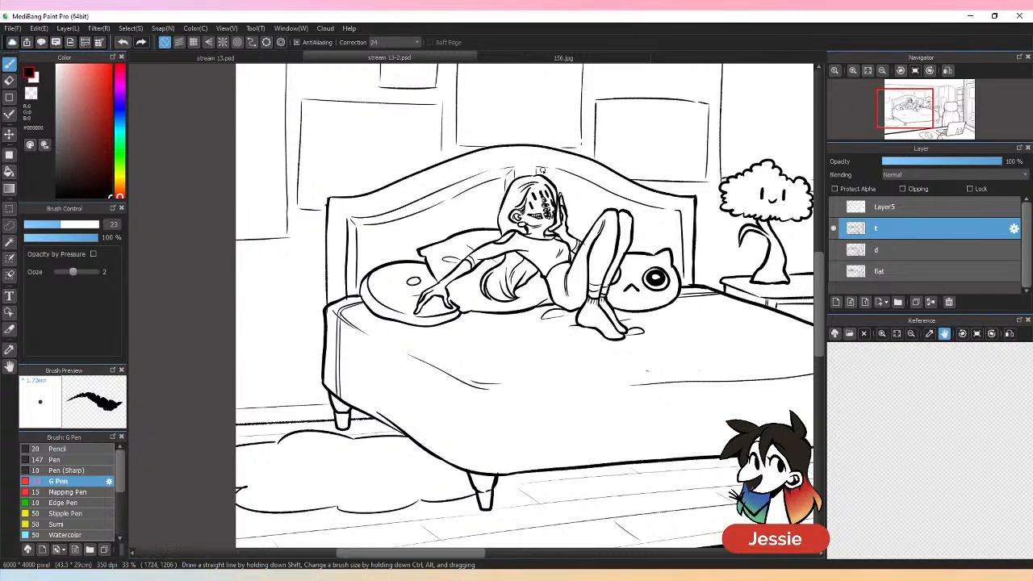
pyautogui.moveTo(551, 179)
pyautogui.mouseDown()
pyautogui.moveTo(605, 201)
pyautogui.moveTo(584, 180)
pyautogui.moveTo(657, 207)
pyautogui.mouseUp()
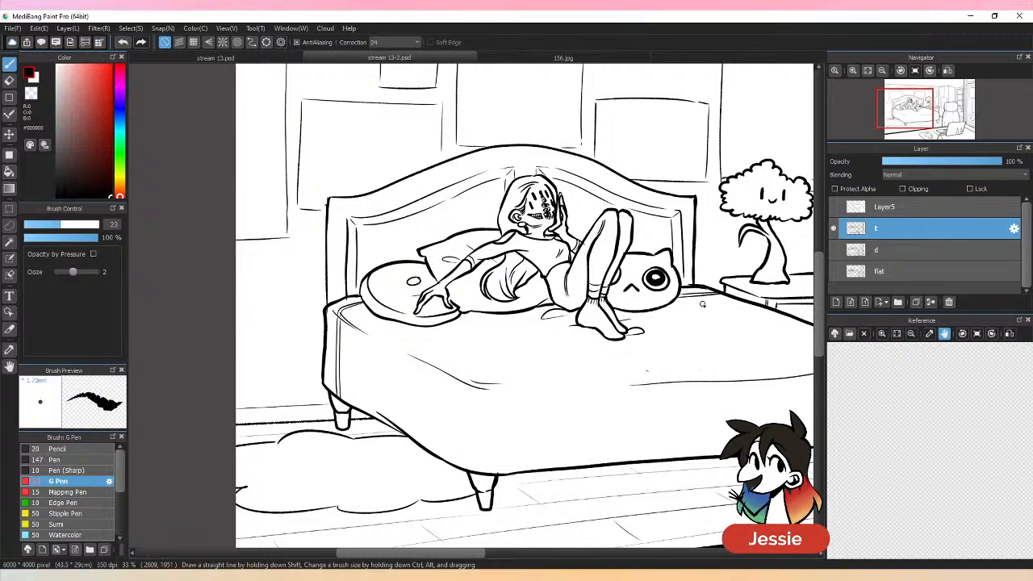
pyautogui.hotkey('ctrl', '-')
pyautogui.hotkey('ctrl', '-')
pyautogui.hotkey('ctrl', '+')
pyautogui.hotkey('ctrl', '+')
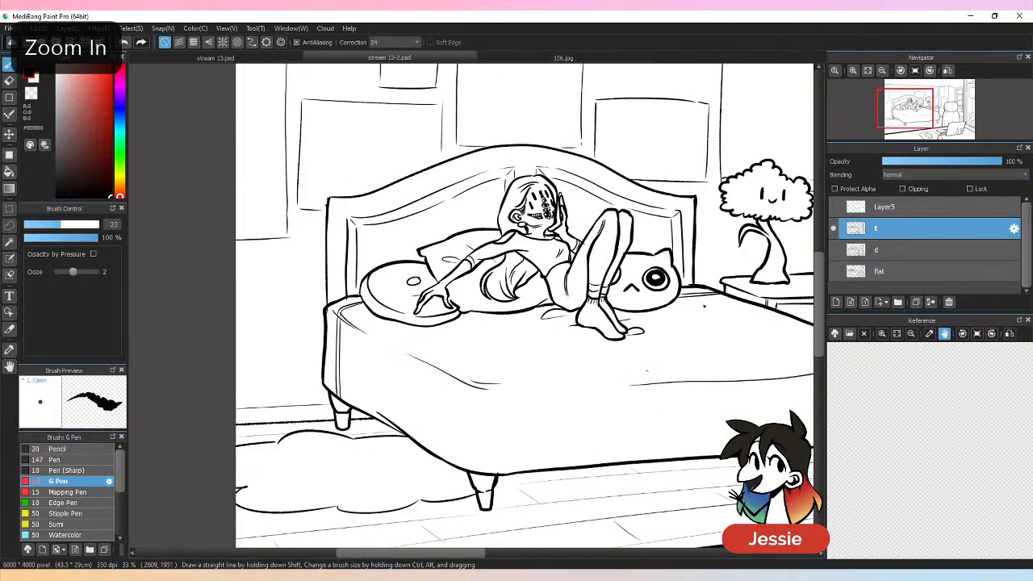
pyautogui.moveTo(326, 198); pyautogui.dragTo(326, 260)
pyautogui.hotkey('ctrl', 'z')
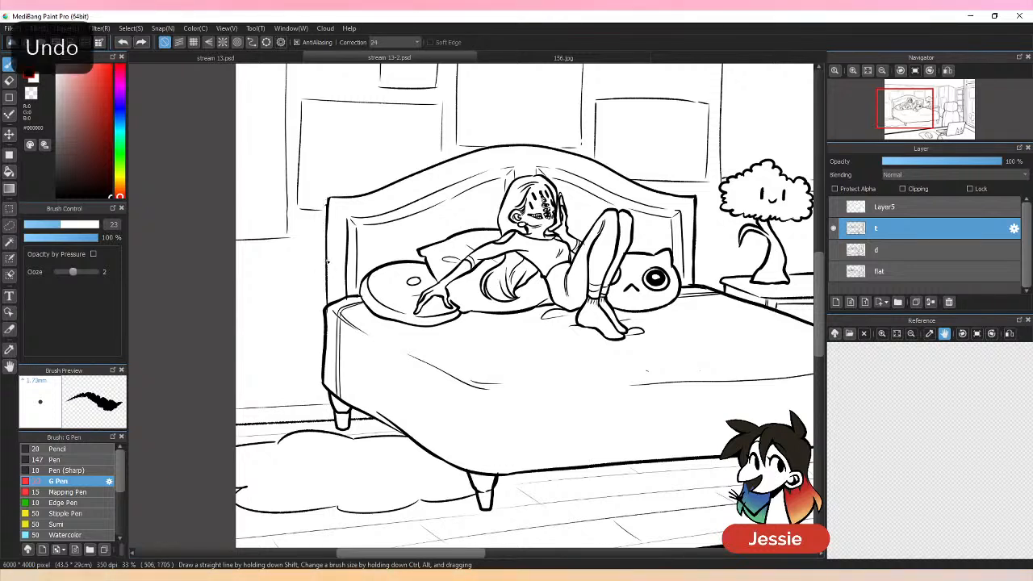
pyautogui.hotkey('ctrl', 'z')
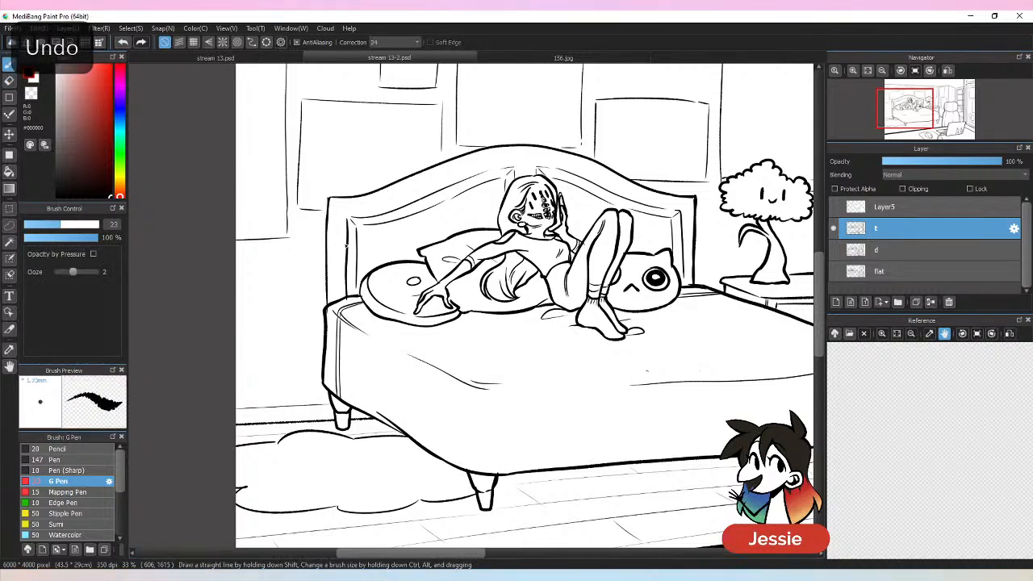
pyautogui.moveTo(326, 197)
pyautogui.mouseDown()
pyautogui.moveTo(323, 226)
pyautogui.moveTo(329, 196)
pyautogui.moveTo(320, 291)
pyautogui.mouseUp()
pyautogui.hotkey('ctrl', 'z')
pyautogui.hotkey('ctrl', 'z')
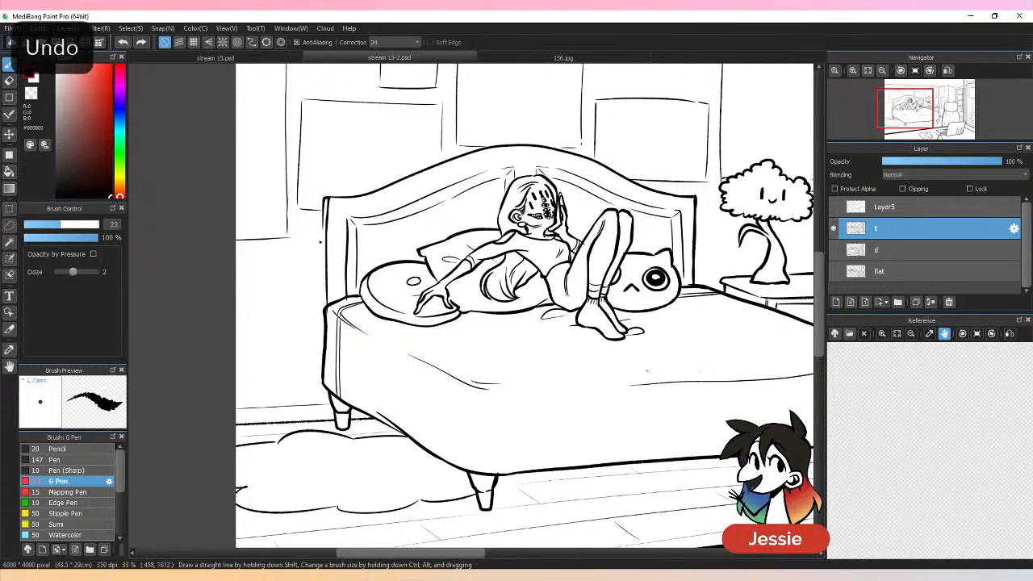
# Step: Draw a thicker outer outline from the headboard's upper-left corner down the left side of the bed
pyautogui.moveTo(323, 201); pyautogui.dragTo(326, 385)
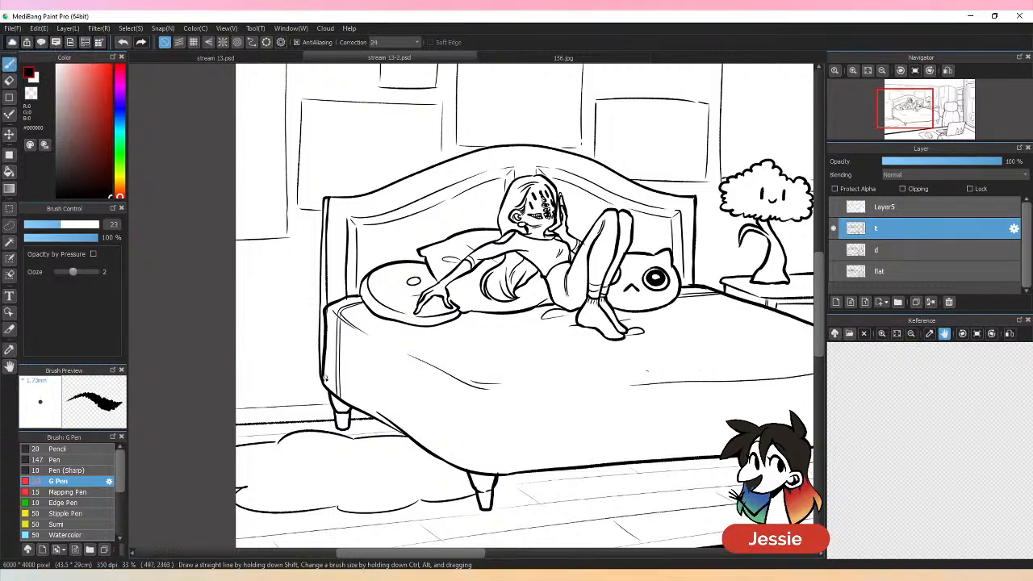
pyautogui.hotkey('ctrl', '-')
pyautogui.hotkey('ctrl', '+')
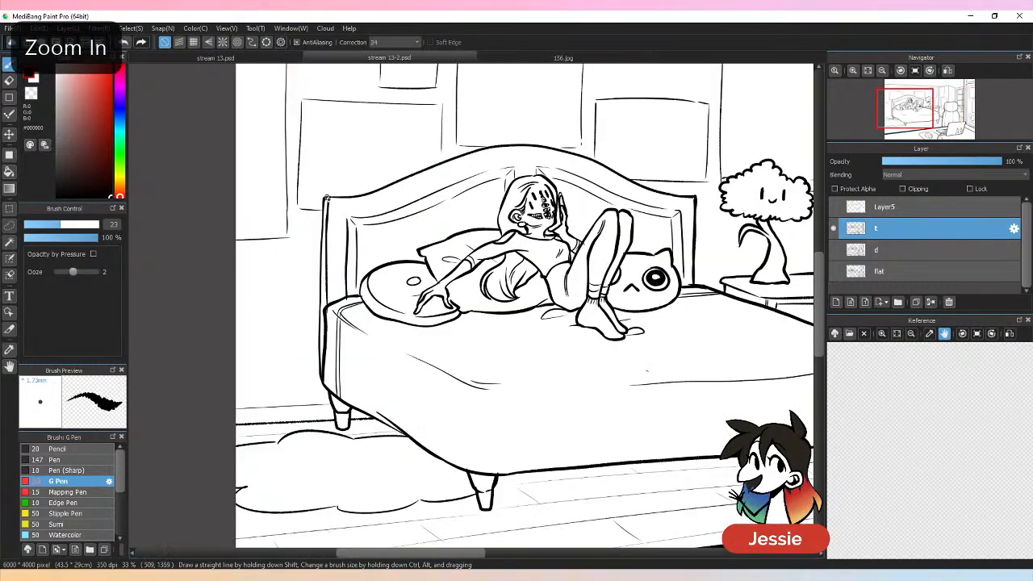
# Step: Draw a line along the front edge of the nightstand's top, redoing the stroke once
pyautogui.hotkey('ctrl', '-')
pyautogui.moveTo(767, 405); pyautogui.dragTo(425, 417)
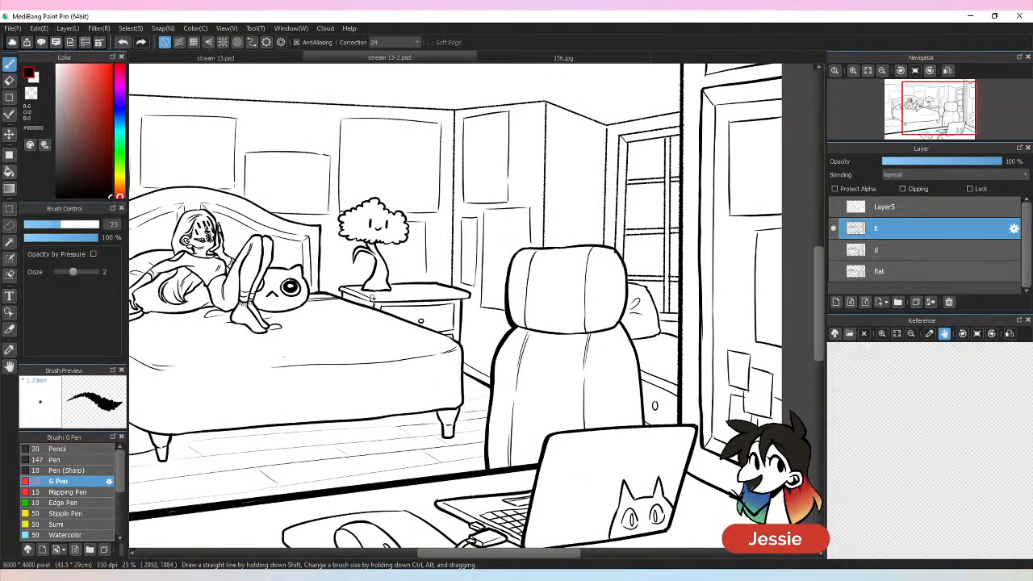
pyautogui.moveTo(393, 298); pyautogui.dragTo(471, 295)
pyautogui.hotkey('ctrl', 'z')
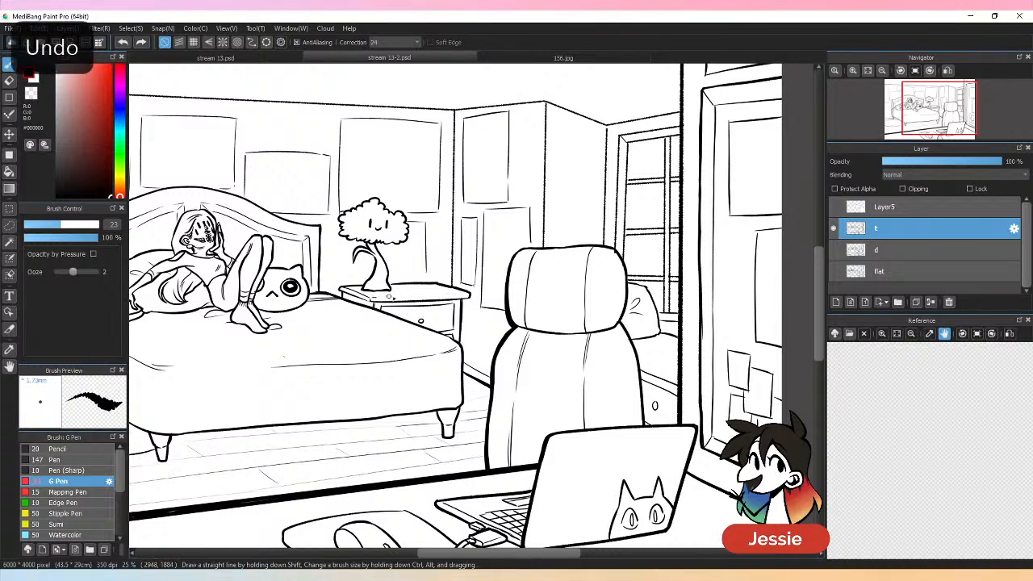
pyautogui.moveTo(388, 297); pyautogui.dragTo(471, 304)
pyautogui.hotkey('ctrl', '-')
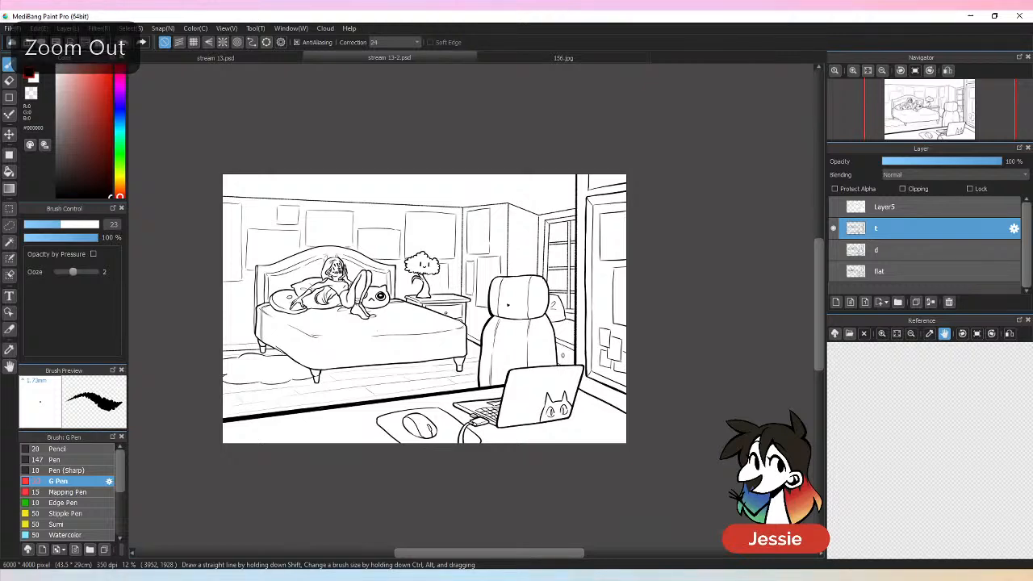
pyautogui.hotkey('ctrl', '+')
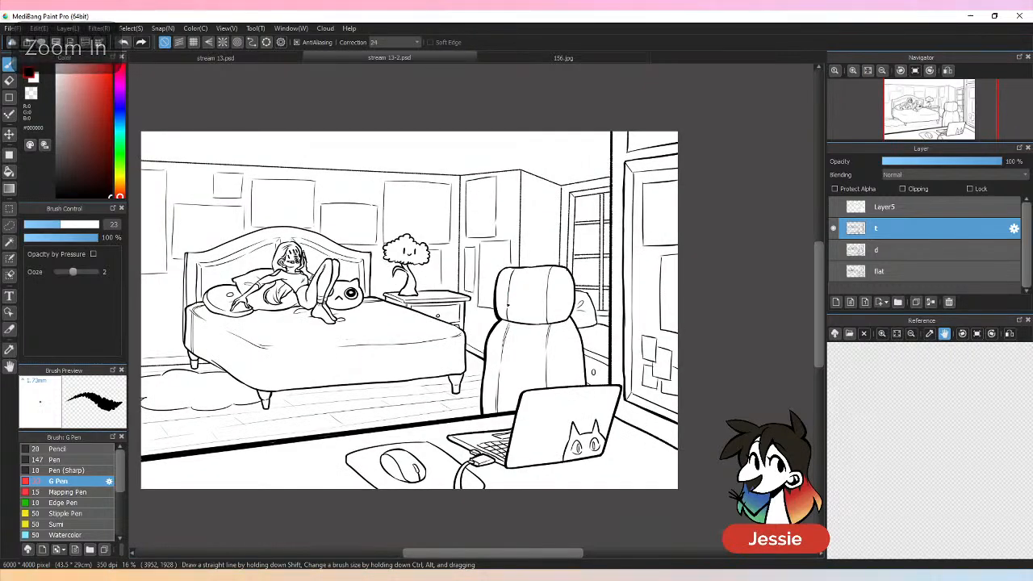
pyautogui.hotkey('ctrl', '+')
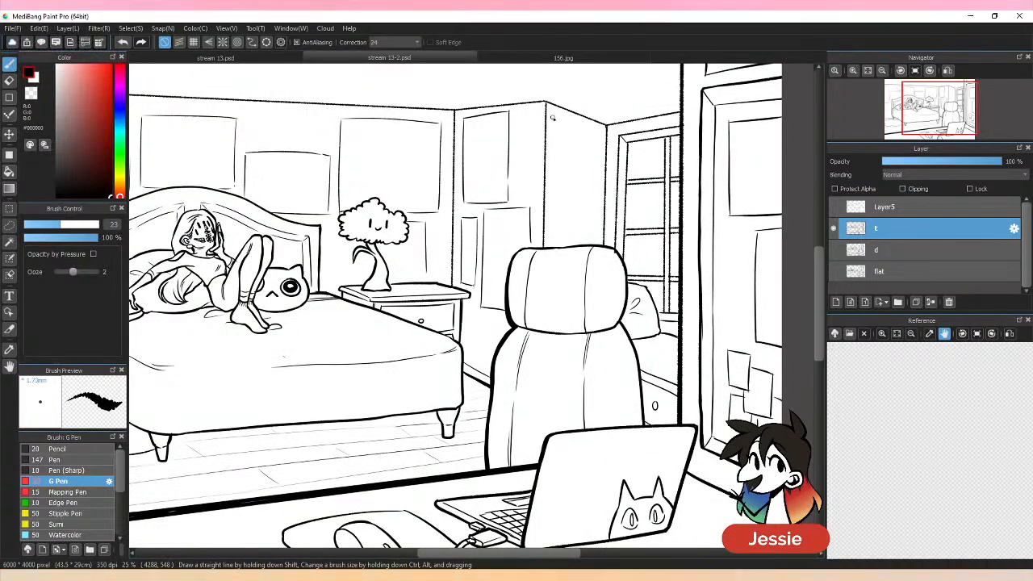
pyautogui.moveTo(553, 115); pyautogui.dragTo(553, 198)
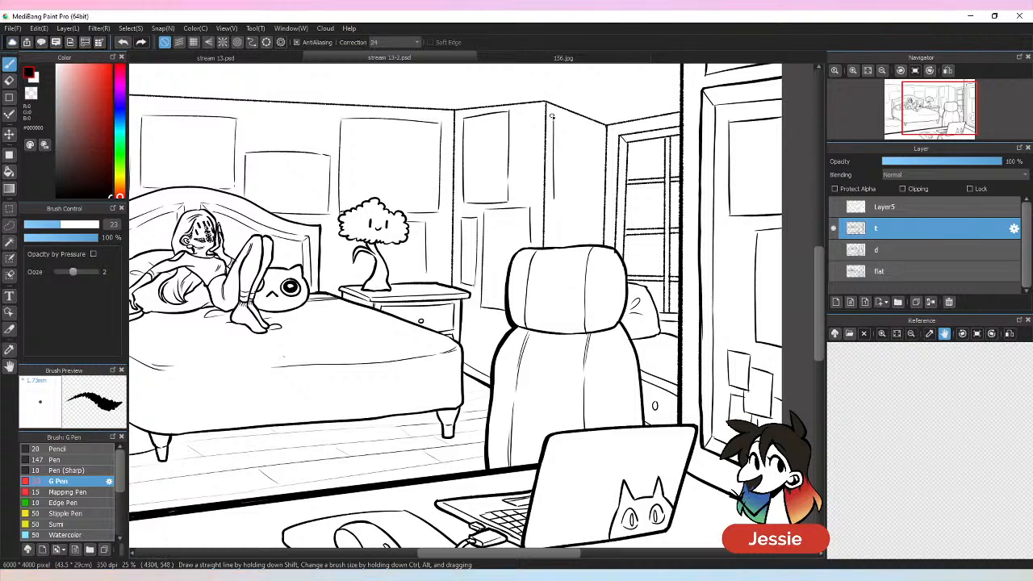
pyautogui.moveTo(583, 129); pyautogui.dragTo(583, 198)
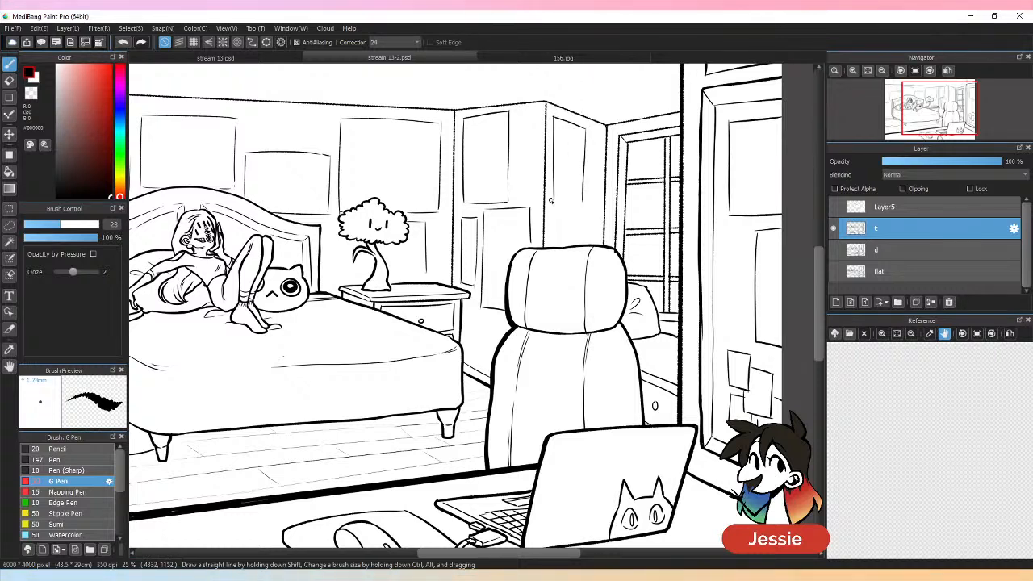
pyautogui.hotkey('ctrl', 'z')
pyautogui.hotkey('ctrl', 'z')
pyautogui.hotkey('ctrl', 'z')
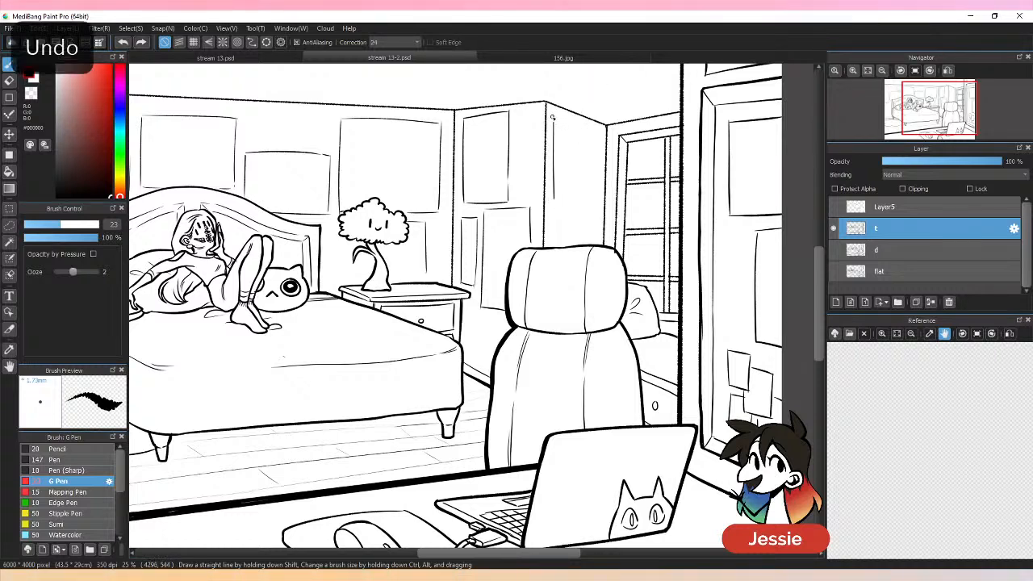
# Step: Draw a tall picture frame with a smaller one below it on the angled wall beside the window, and save
pyautogui.moveTo(553, 115); pyautogui.dragTo(553, 197)
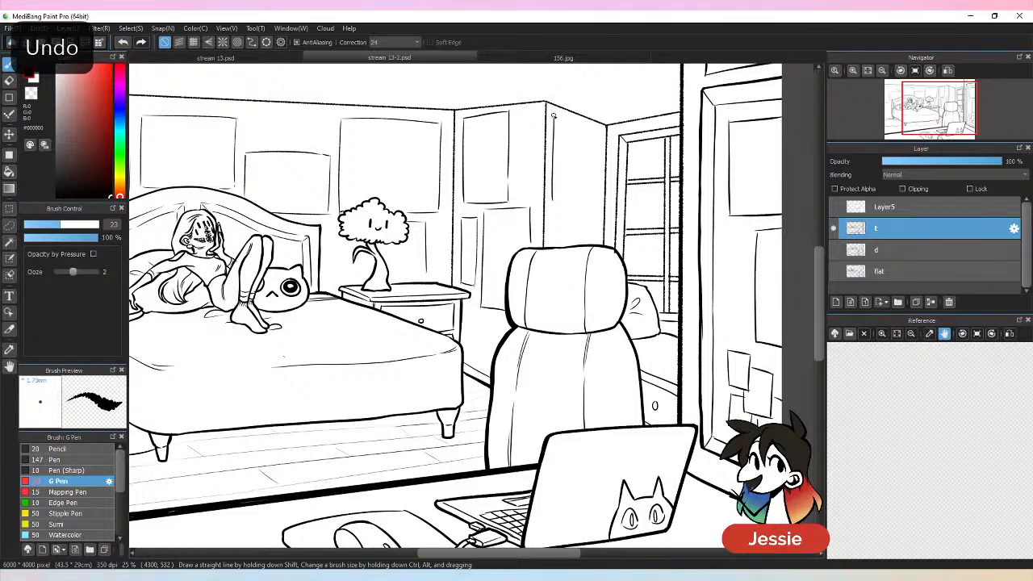
pyautogui.moveTo(588, 135)
pyautogui.mouseDown()
pyautogui.moveTo(587, 197)
pyautogui.moveTo(587, 182)
pyautogui.moveTo(552, 204)
pyautogui.moveTo(587, 204)
pyautogui.moveTo(587, 187)
pyautogui.moveTo(569, 244)
pyautogui.moveTo(571, 213)
pyautogui.moveTo(598, 219)
pyautogui.moveTo(597, 245)
pyautogui.mouseUp()
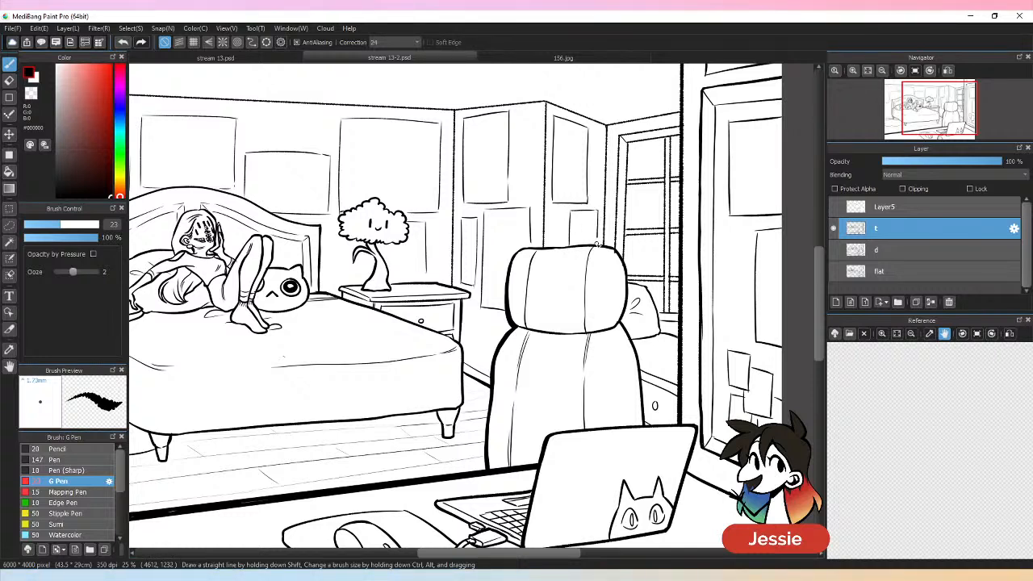
pyautogui.hotkey('ctrl', 'z')
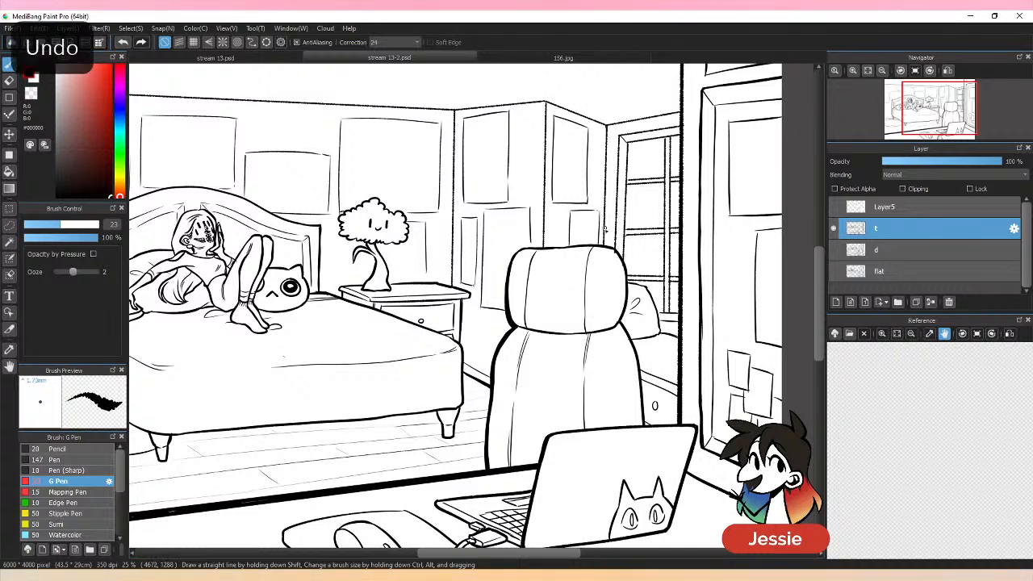
pyautogui.hotkey('ctrl', '-')
pyautogui.hotkey('ctrl', '-')
pyautogui.hotkey('ctrl', 's')
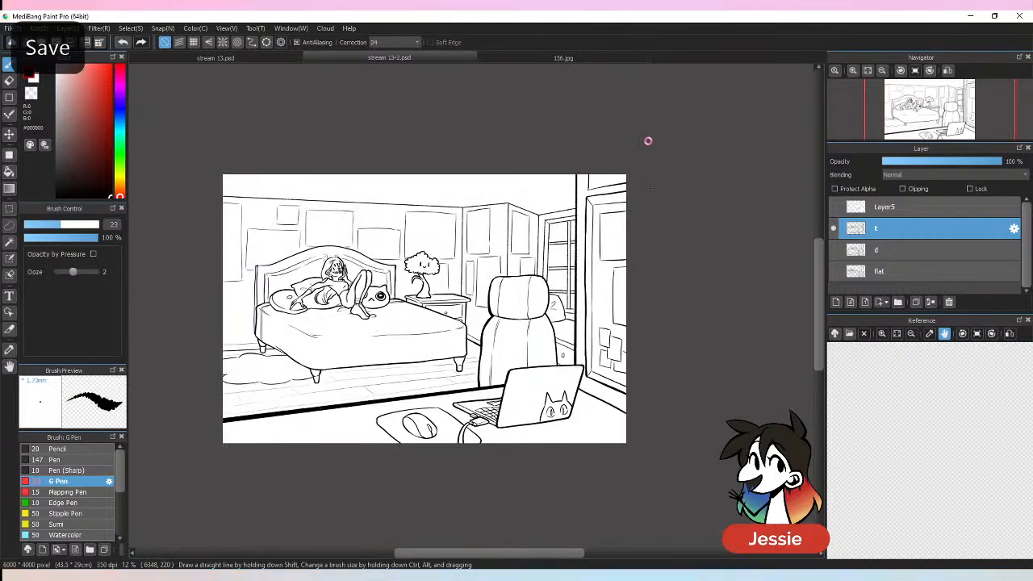
# Step: Draw a small upright picture frame between the tall frame and the wall corner behind the chair, and save
pyautogui.hotkey('ctrl', '+')
pyautogui.hotkey('ctrl', '+')
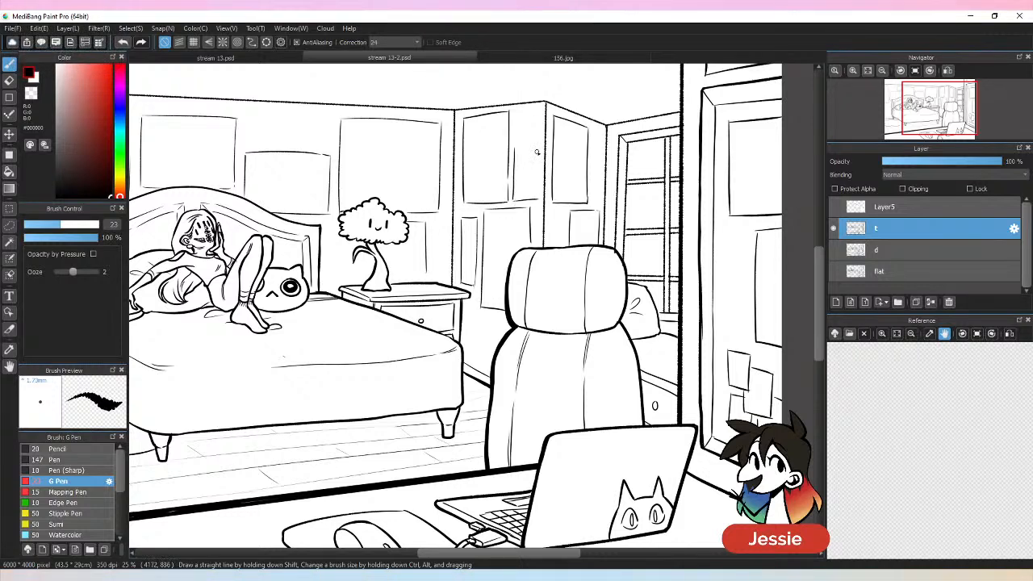
pyautogui.moveTo(537, 153); pyautogui.dragTo(535, 200)
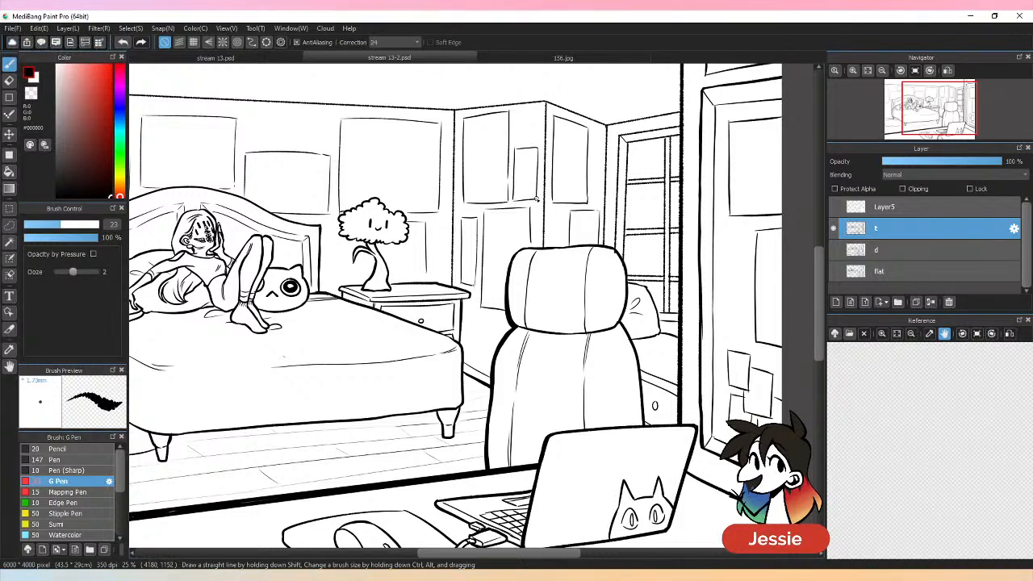
pyautogui.hotkey('ctrl', '+')
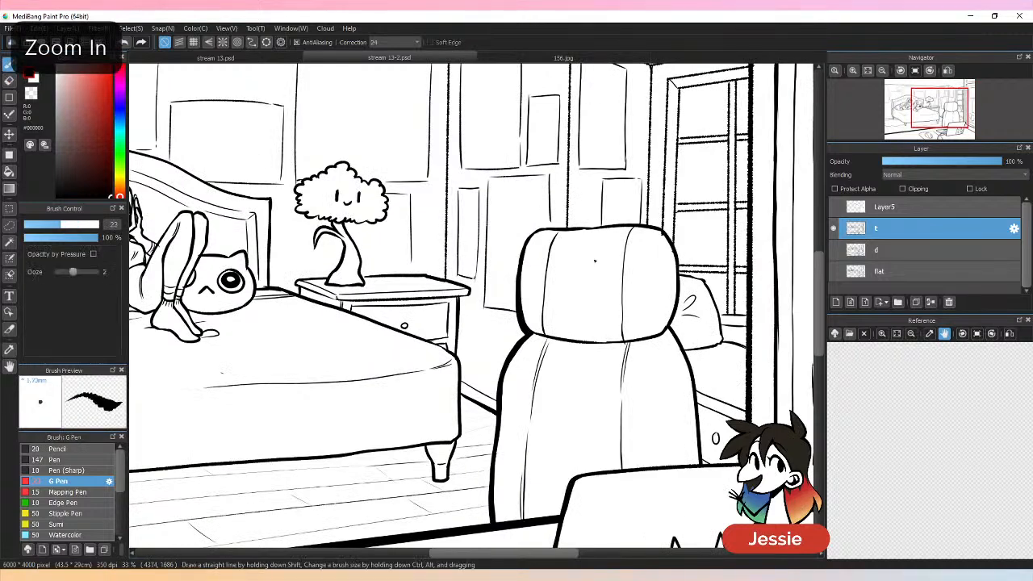
pyautogui.hotkey('ctrl', '-')
pyautogui.hotkey('ctrl', '-')
pyautogui.hotkey('ctrl', '+')
pyautogui.hotkey('ctrl', 's')
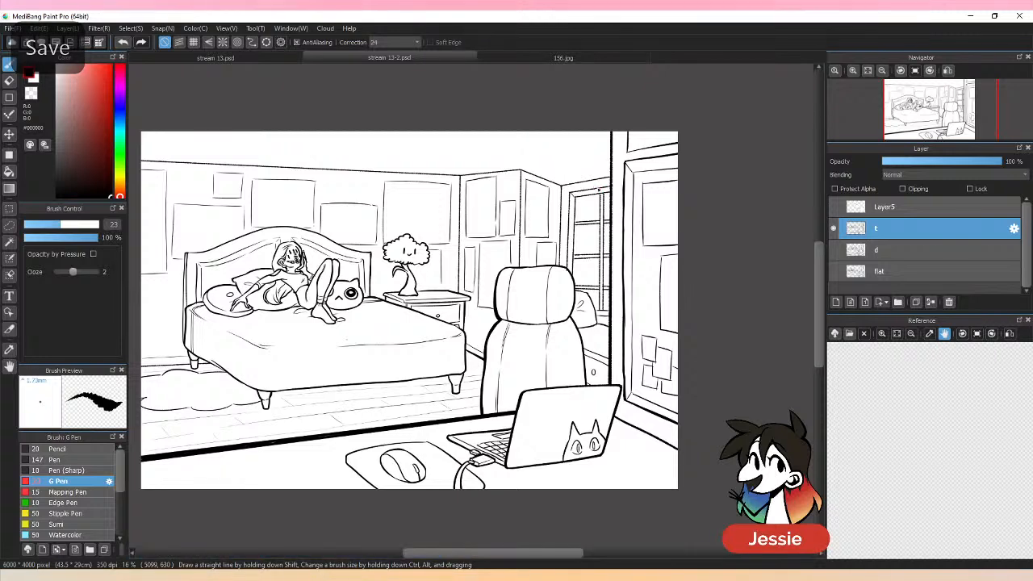
# Step: Erase the stray mark on the mattress and reinforce the tops of the wall corner lines at the ceiling
pyautogui.hotkey('ctrl', '+')
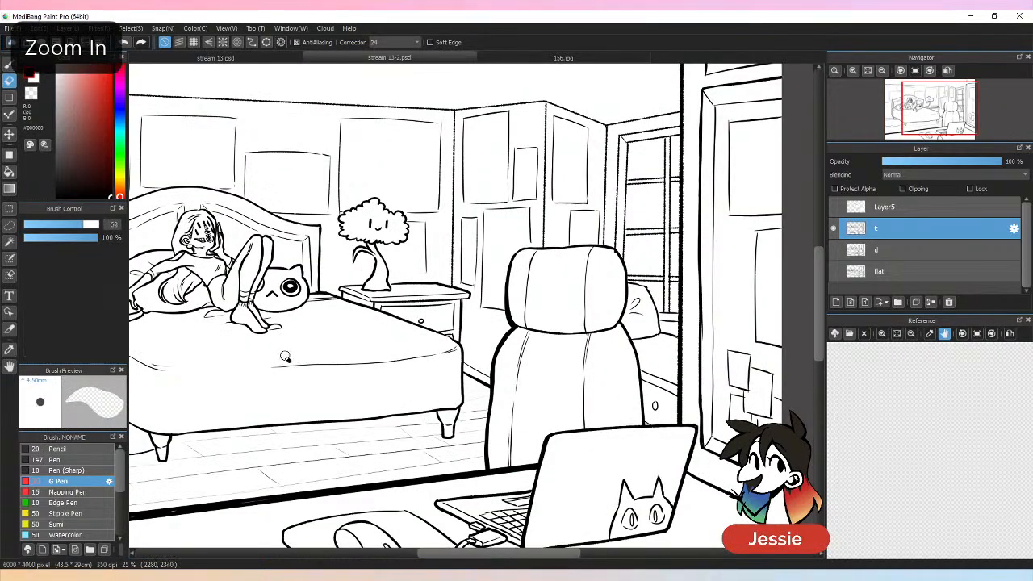
pyautogui.moveTo(489, 148); pyautogui.dragTo(559, 220)
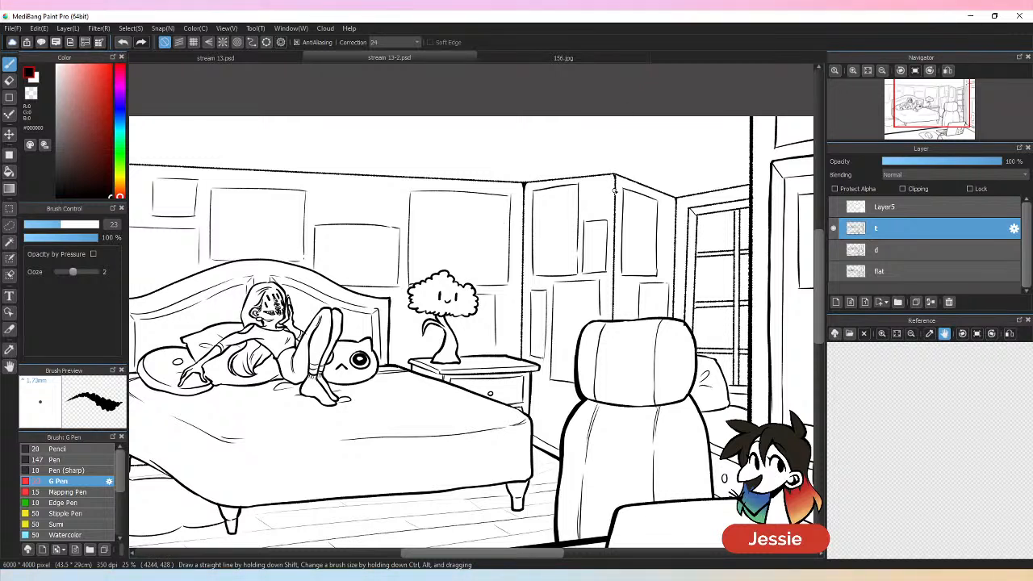
pyautogui.hotkey('ctrl', '-')
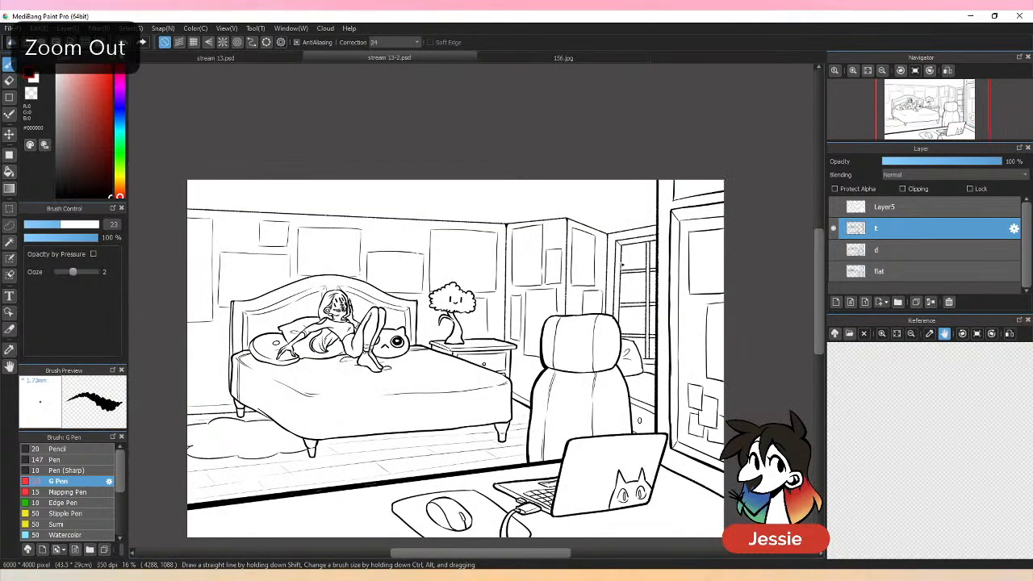
pyautogui.hotkey('ctrl', '-')
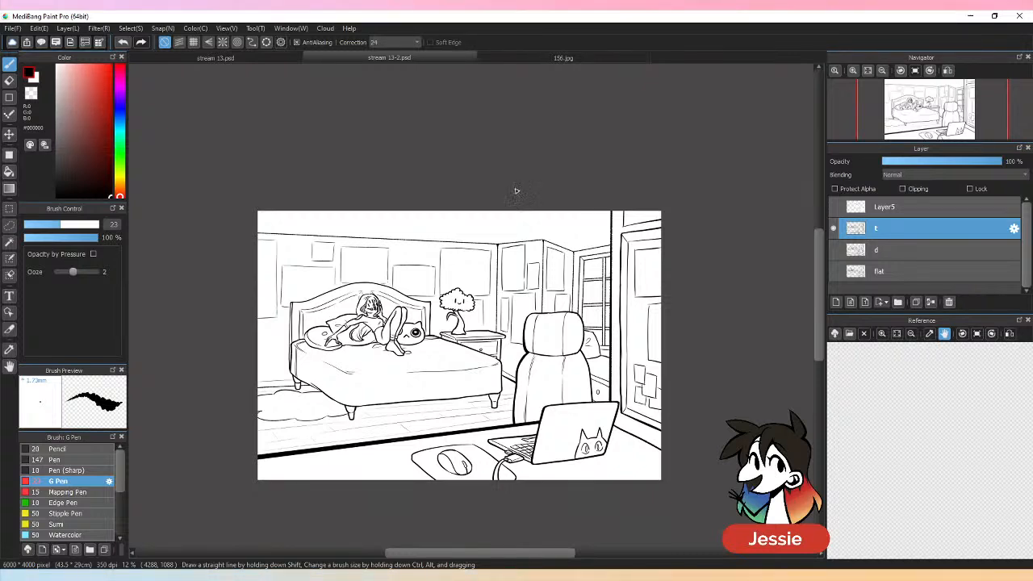
# Step: Compare the scene with and without the speech bubbles on Layer5, and delete that layer
pyautogui.hotkey('ctrl', '+')
pyautogui.click(834, 209)
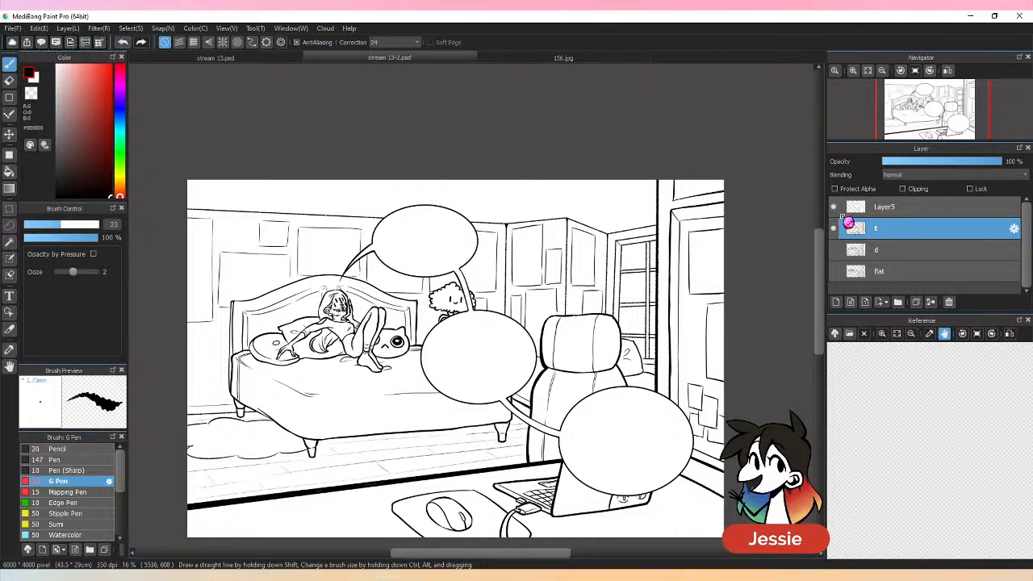
pyautogui.click(835, 206)
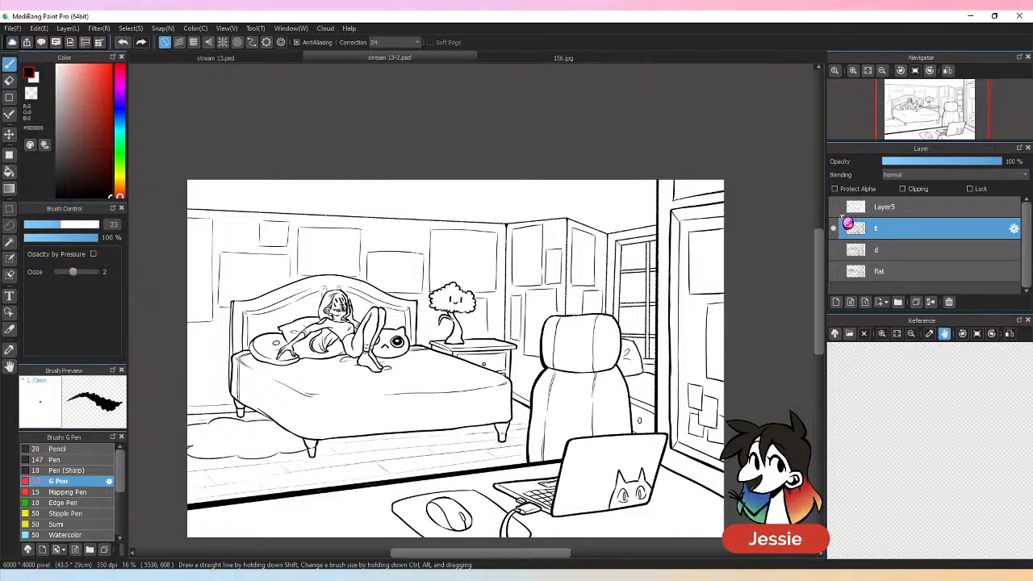
pyautogui.click(835, 207)
pyautogui.click(986, 213)
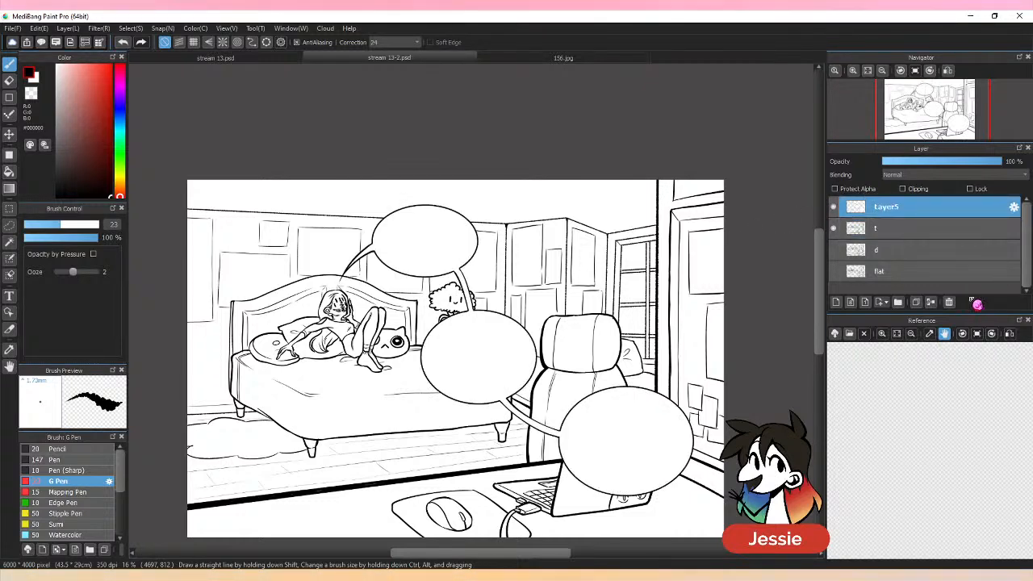
pyautogui.click(949, 300)
pyautogui.scroll(-3, 830, 277)
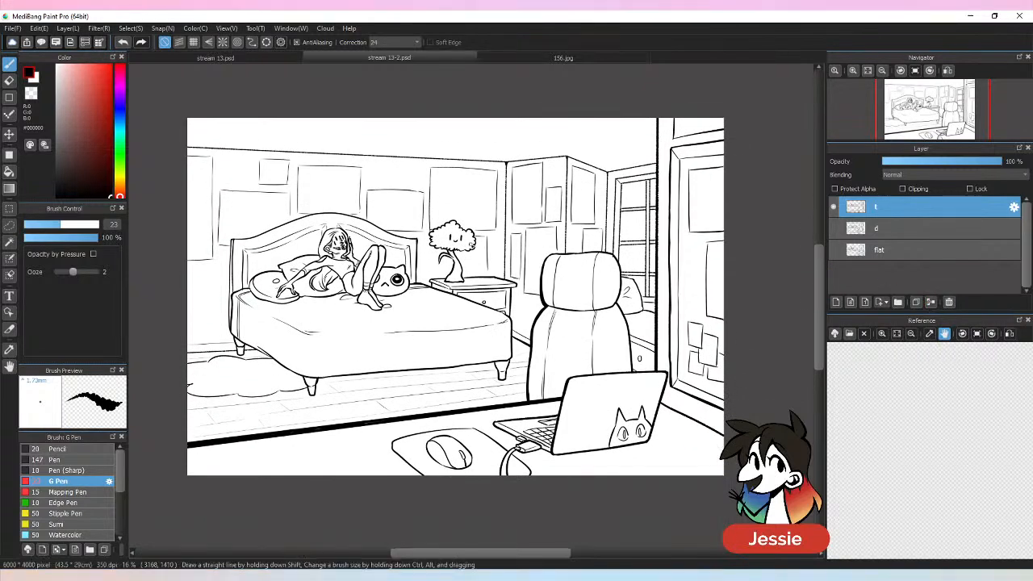
# Step: Add a new 8bpp layer above t and draw a size-16 elliptical speech bubble on the wall above the bed
pyautogui.click(12, 99)
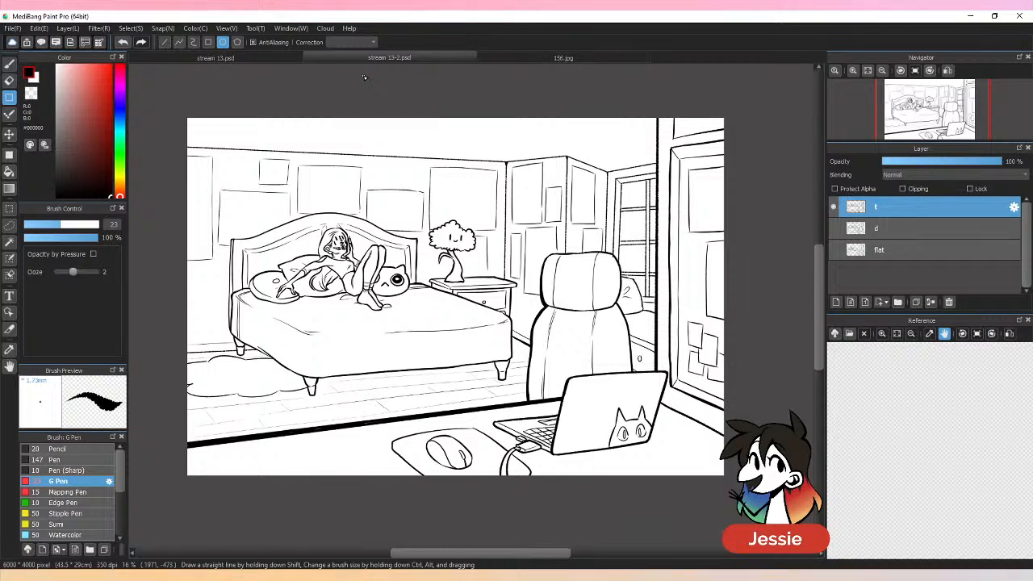
pyautogui.click(851, 302)
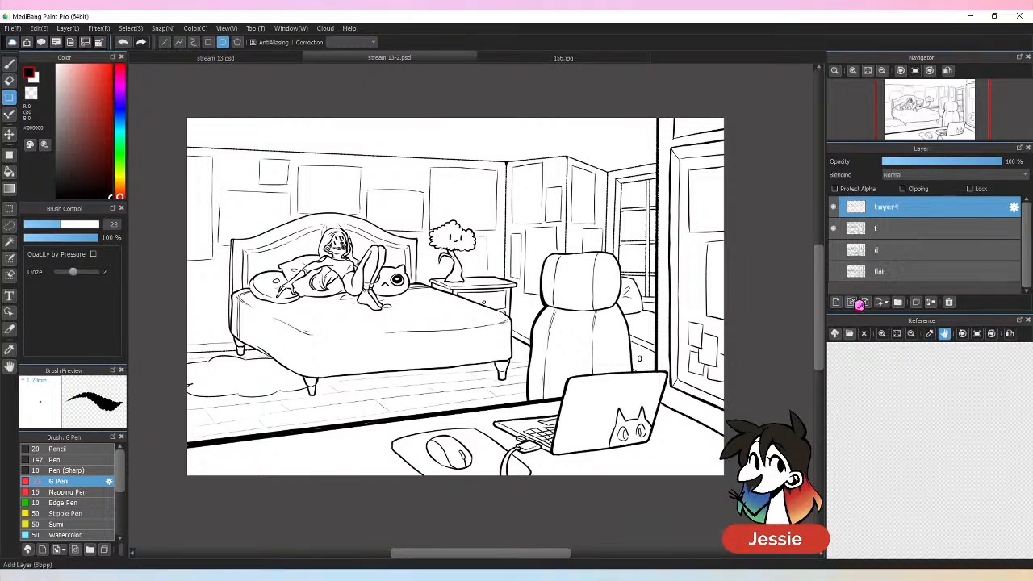
pyautogui.moveTo(361, 141); pyautogui.dragTo(483, 214)
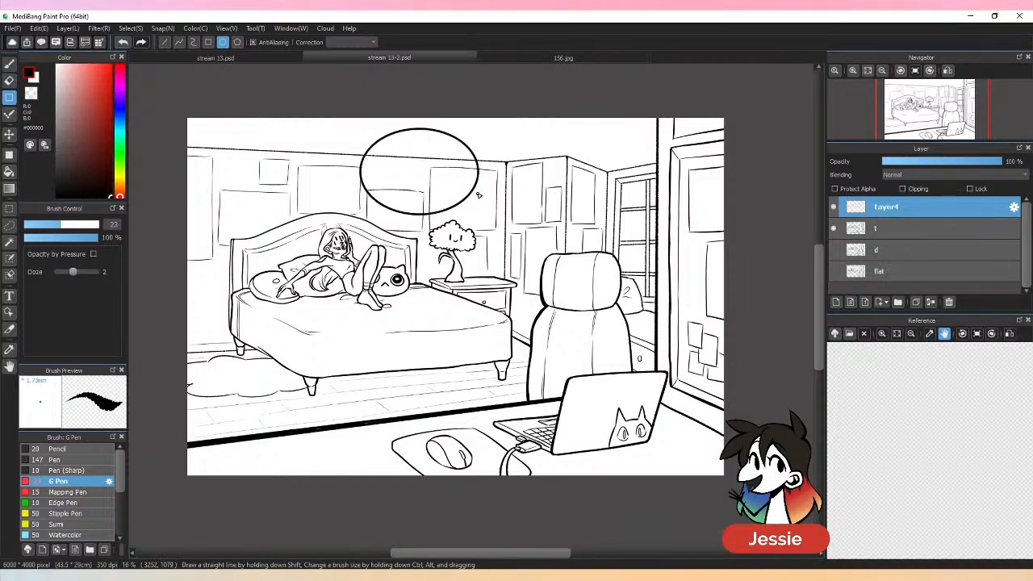
pyautogui.hotkey('ctrl', 'z')
pyautogui.click(49, 226)
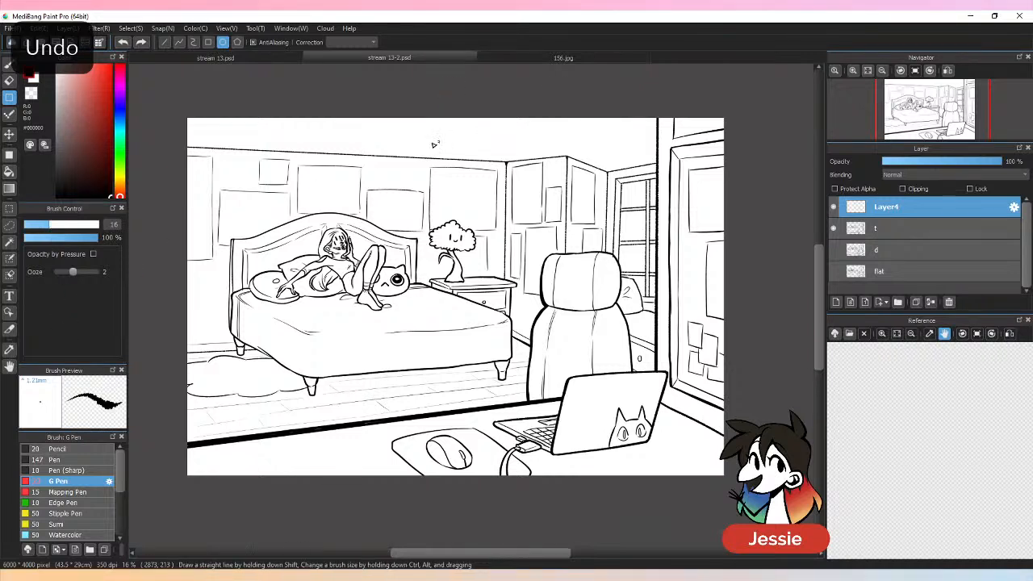
pyautogui.moveTo(376, 165)
pyautogui.mouseDown()
pyautogui.moveTo(466, 244)
pyautogui.moveTo(482, 240)
pyautogui.mouseUp()
pyautogui.hotkey('ctrl', 'z')
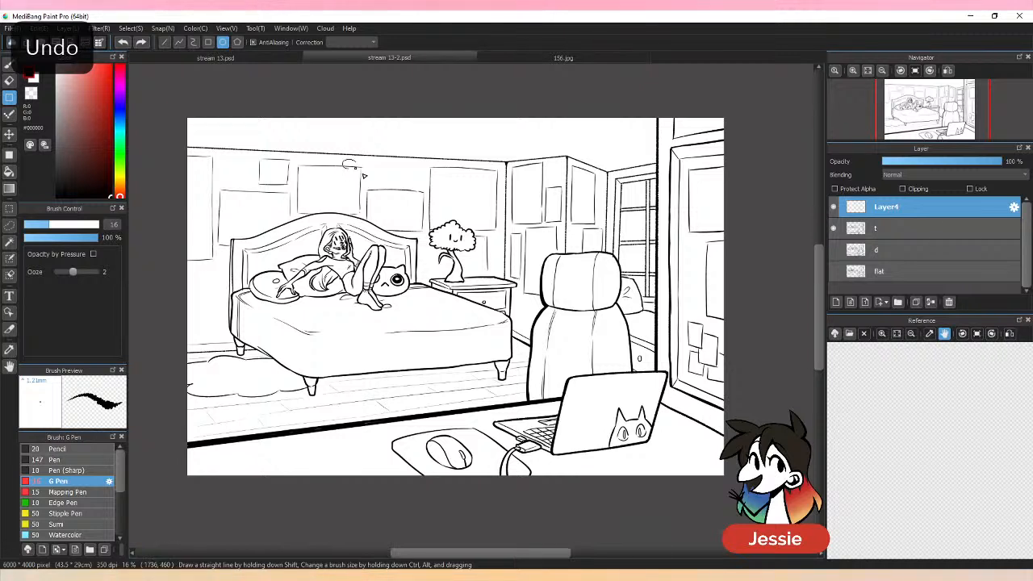
pyautogui.moveTo(343, 159); pyautogui.dragTo(455, 242)
pyautogui.hotkey('ctrl', 'z')
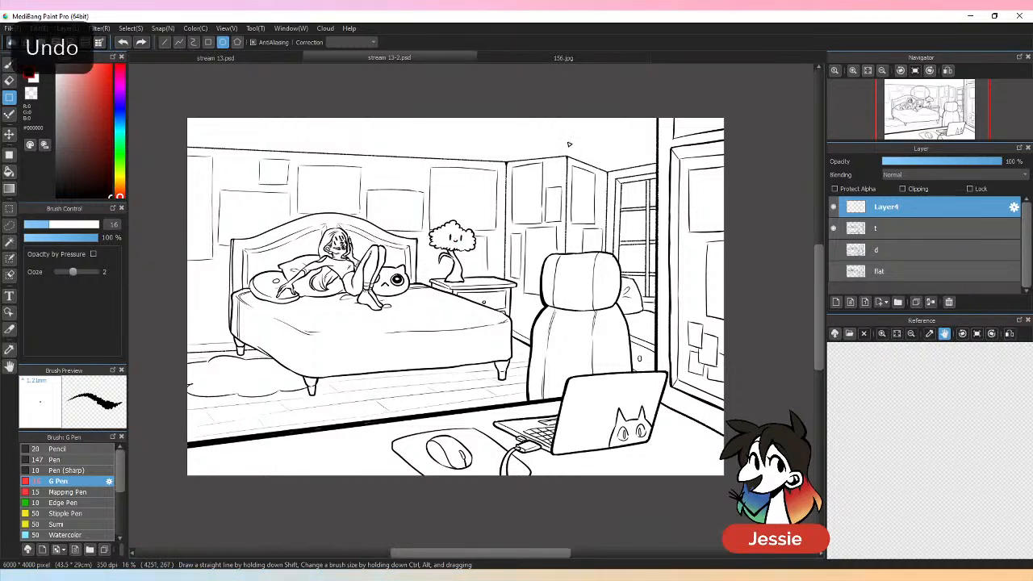
pyautogui.moveTo(348, 145); pyautogui.dragTo(454, 220)
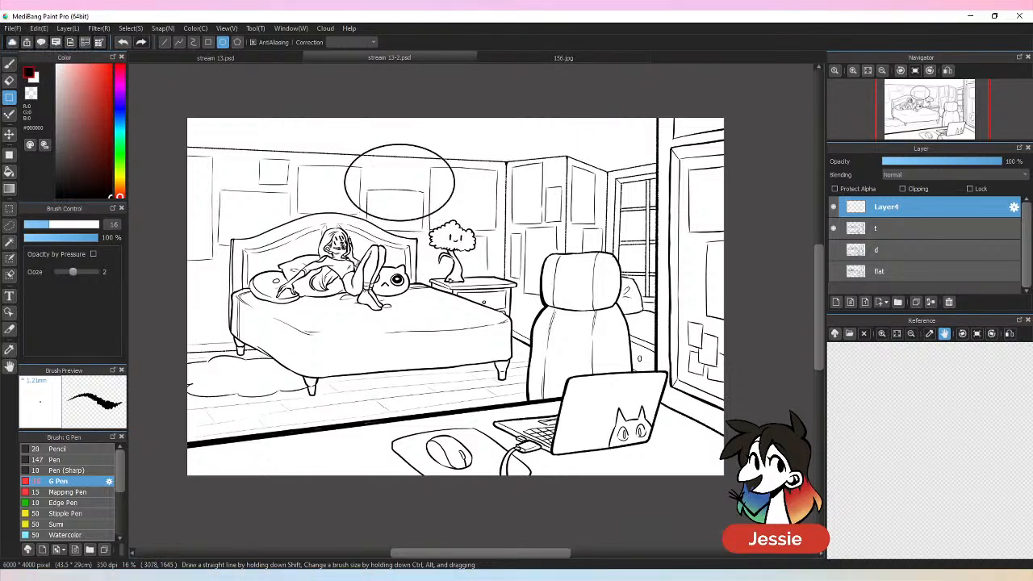
# Step: Draw a second elliptical speech bubble overlapping the foot of the bed and the nightstand
pyautogui.moveTo(424, 257); pyautogui.dragTo(560, 354)
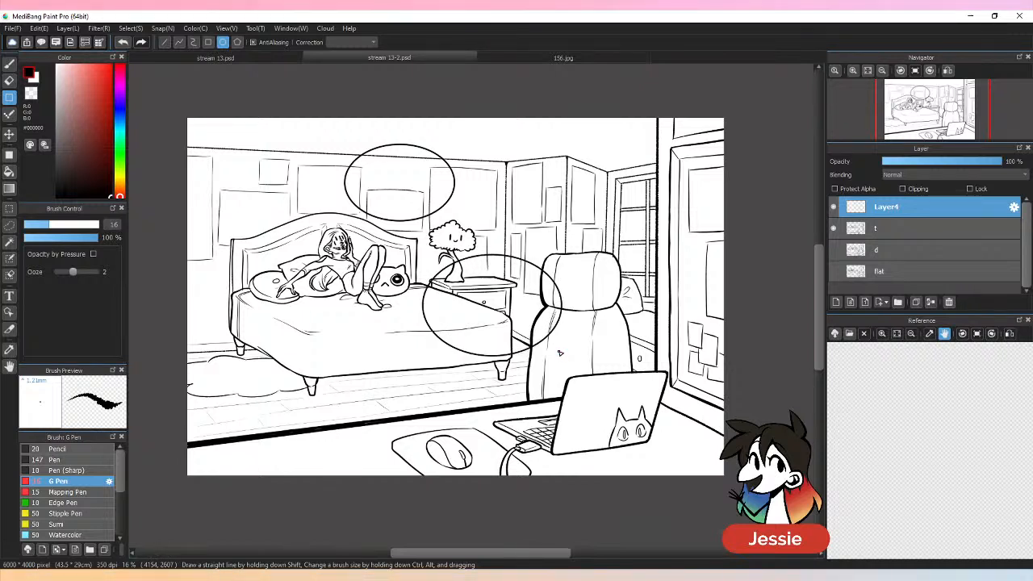
pyautogui.hotkey('ctrl', 'z')
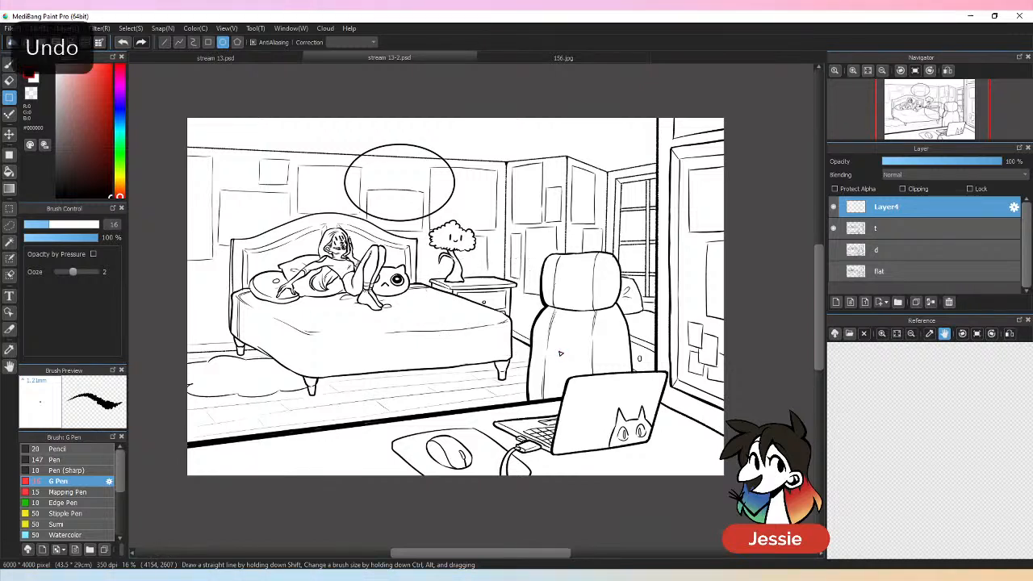
pyautogui.moveTo(362, 319); pyautogui.dragTo(508, 397)
pyautogui.hotkey('ctrl', 'z')
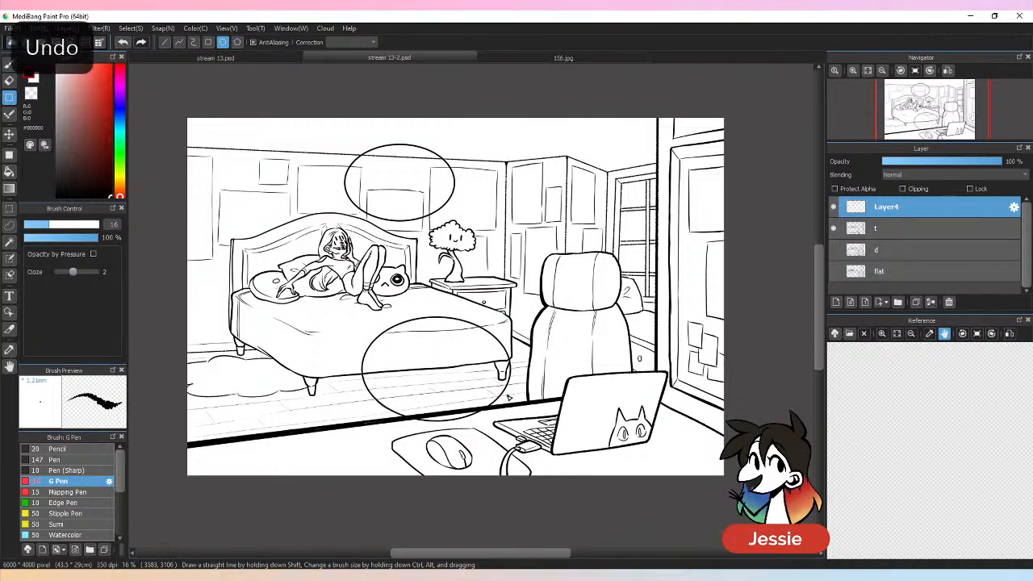
pyautogui.moveTo(402, 295); pyautogui.dragTo(519, 388)
pyautogui.hotkey('ctrl', 'z')
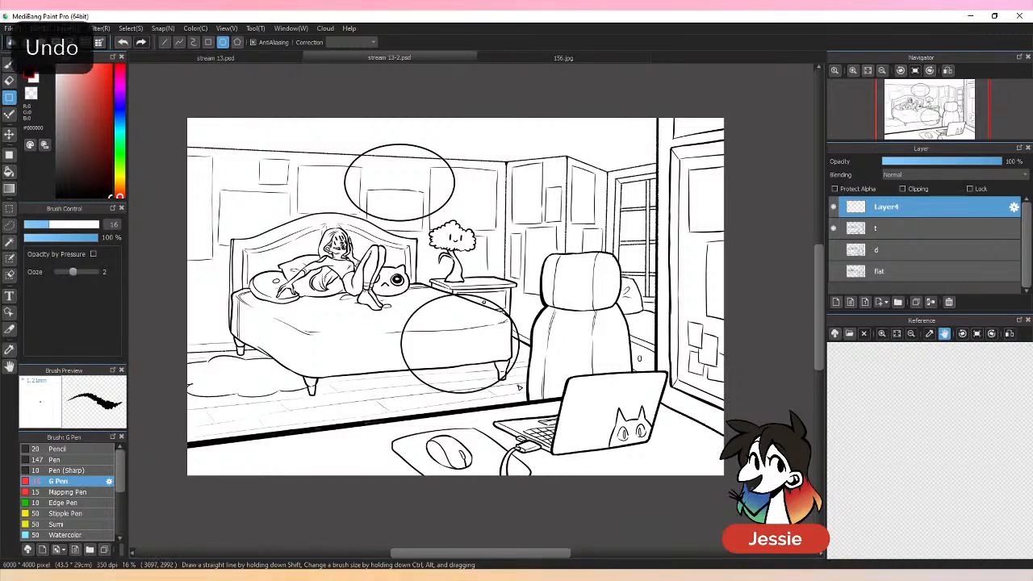
pyautogui.moveTo(395, 261); pyautogui.dragTo(524, 367)
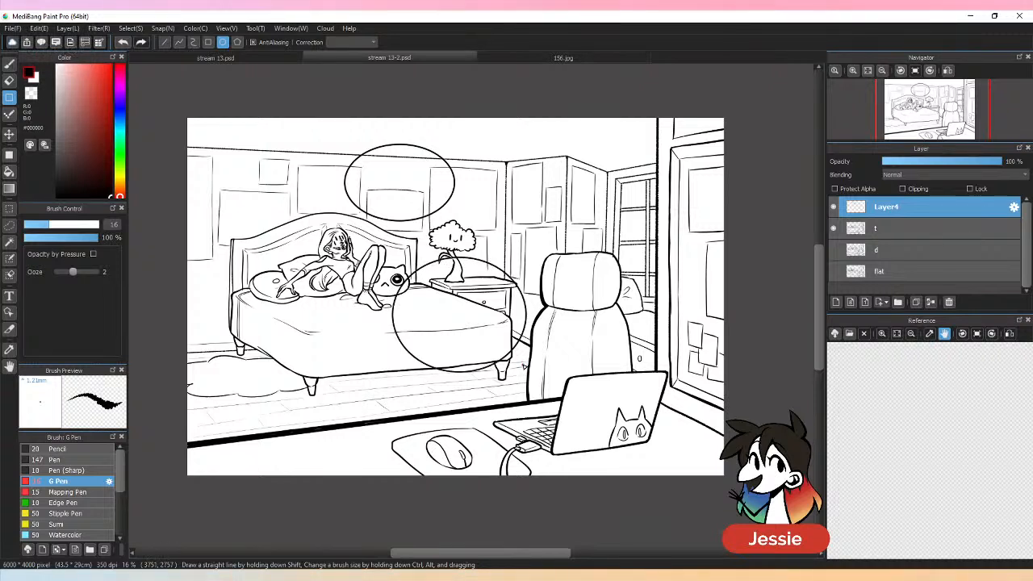
# Step: Draw a third elliptical speech bubble over the lower chair back and the laptop
pyautogui.moveTo(572, 291)
pyautogui.mouseDown()
pyautogui.moveTo(710, 404)
pyautogui.moveTo(709, 390)
pyautogui.mouseUp()
pyautogui.hotkey('ctrl', 'z')
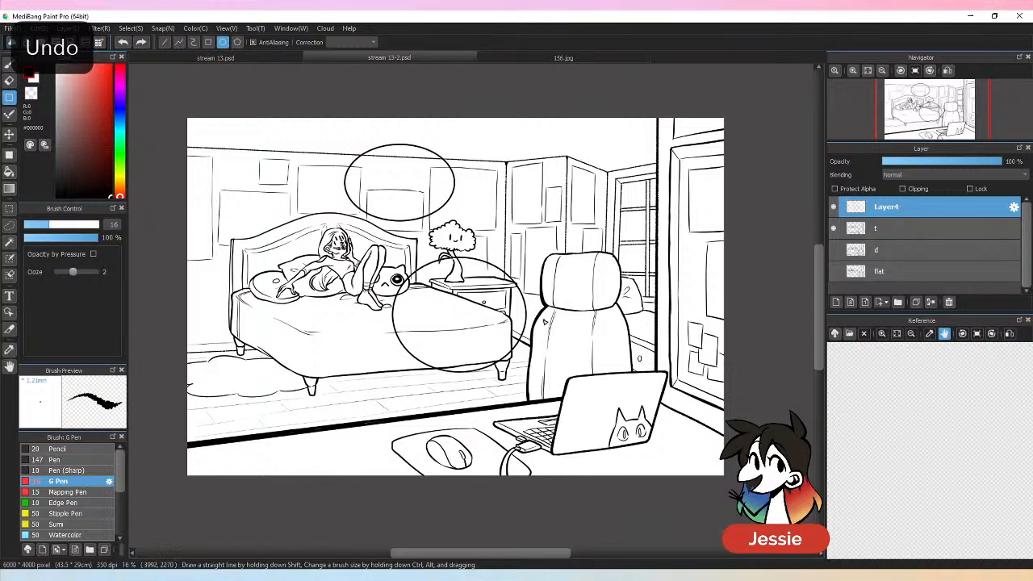
pyautogui.moveTo(545, 321); pyautogui.dragTo(700, 441)
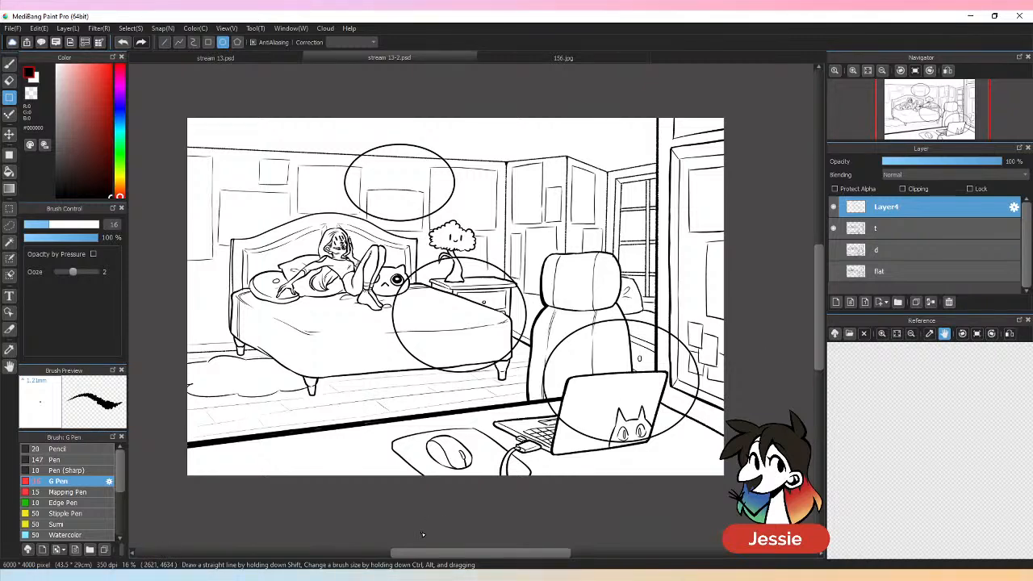
# Step: Draw a curved, pointed tail from the upper speech bubble down toward the head of the figure on the bed with the G Pen
pyautogui.click(9, 65)
pyautogui.hotkey('ctrl', '+')
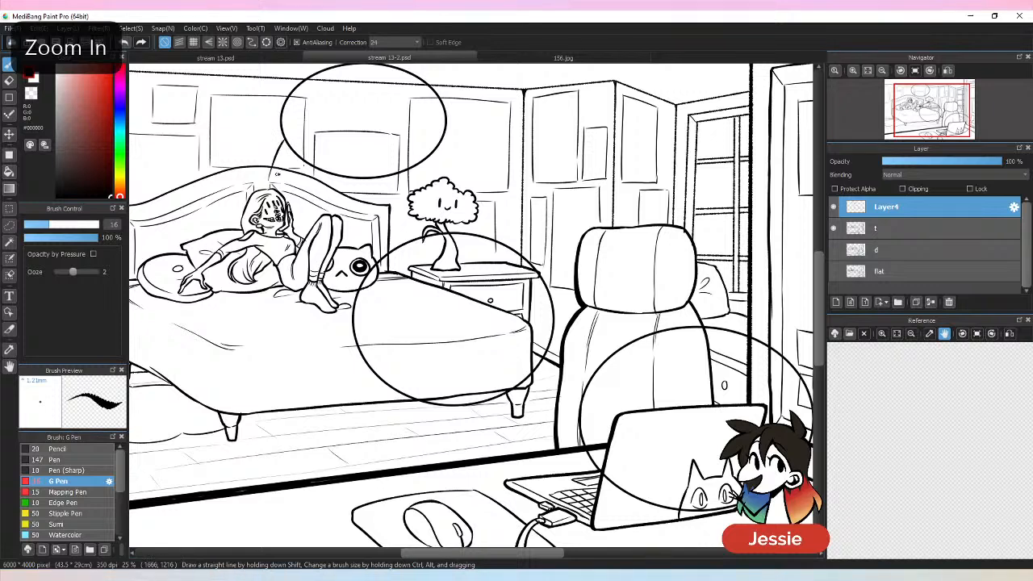
pyautogui.moveTo(286, 142); pyautogui.dragTo(269, 178)
pyautogui.hotkey('ctrl', 'z')
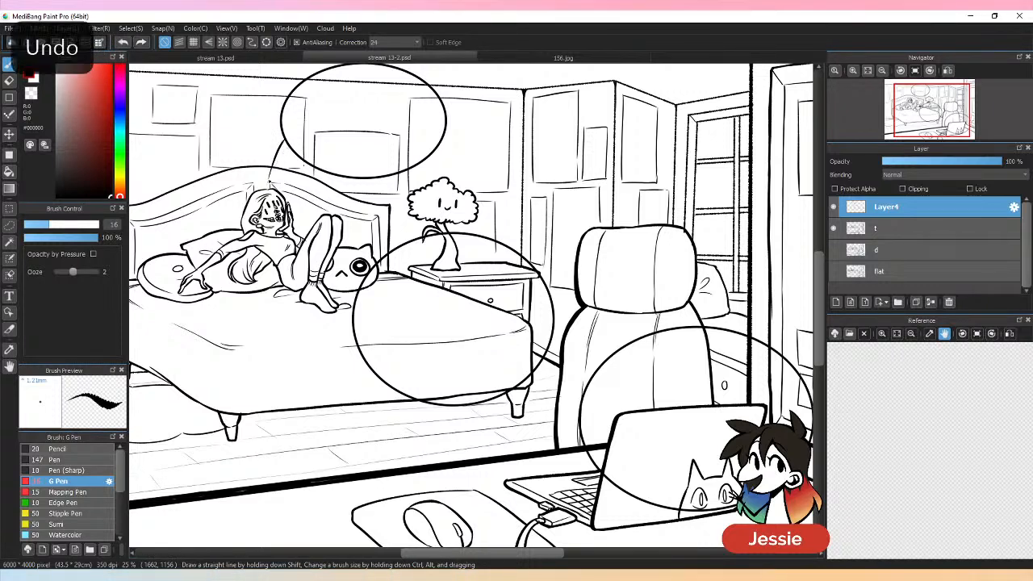
pyautogui.hotkey('ctrl', 'z')
pyautogui.hotkey('ctrl', '+')
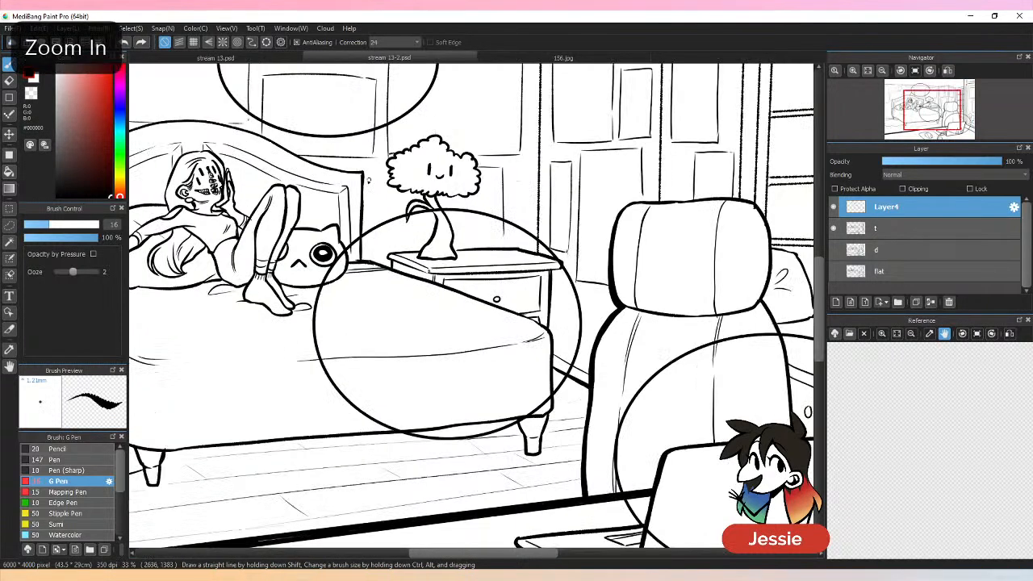
pyautogui.moveTo(298, 149); pyautogui.dragTo(487, 341)
pyautogui.hotkey('ctrl', '+')
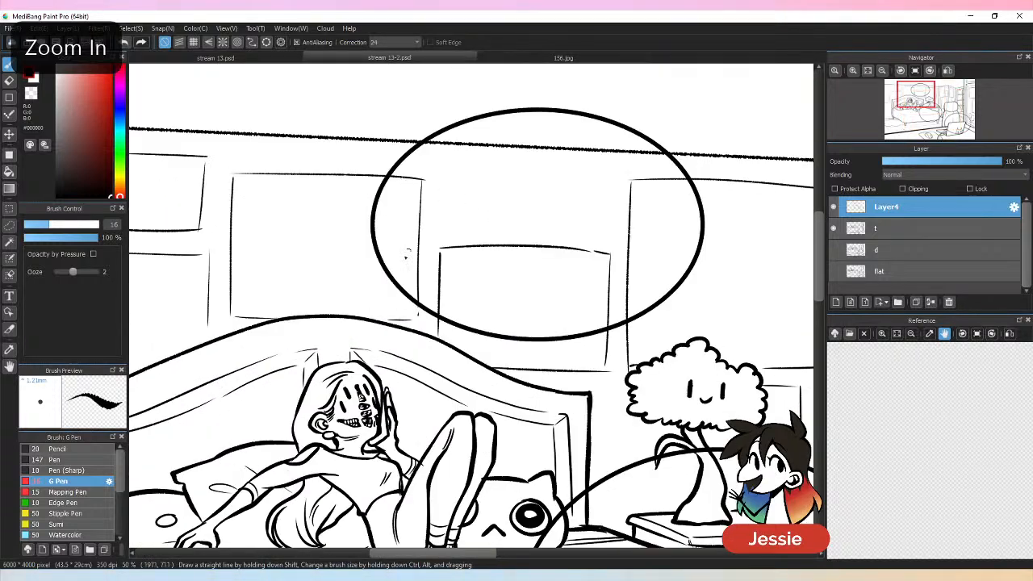
pyautogui.moveTo(380, 260); pyautogui.dragTo(346, 343)
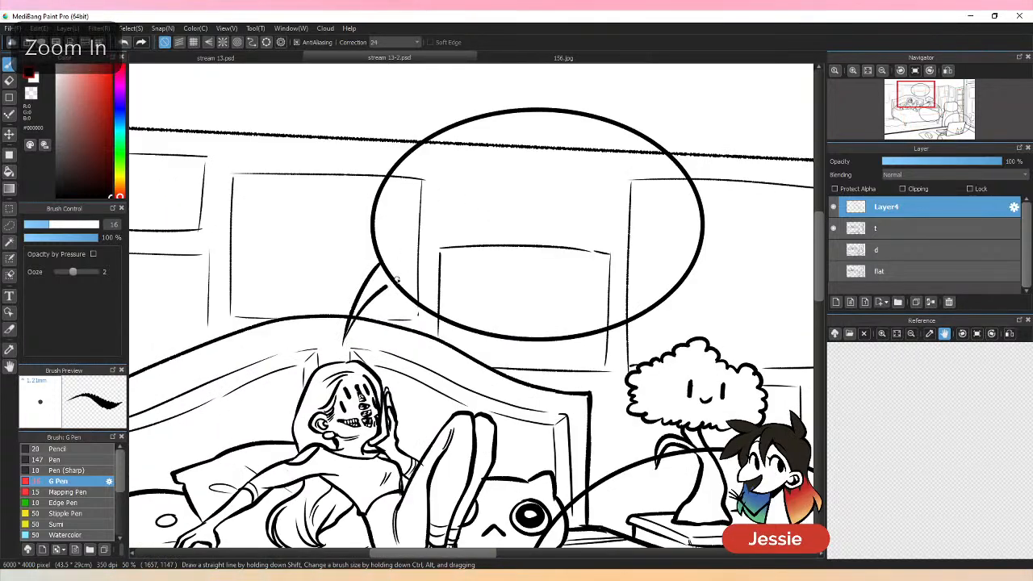
pyautogui.hotkey('ctrl', 'z')
pyautogui.moveTo(378, 287); pyautogui.dragTo(344, 339)
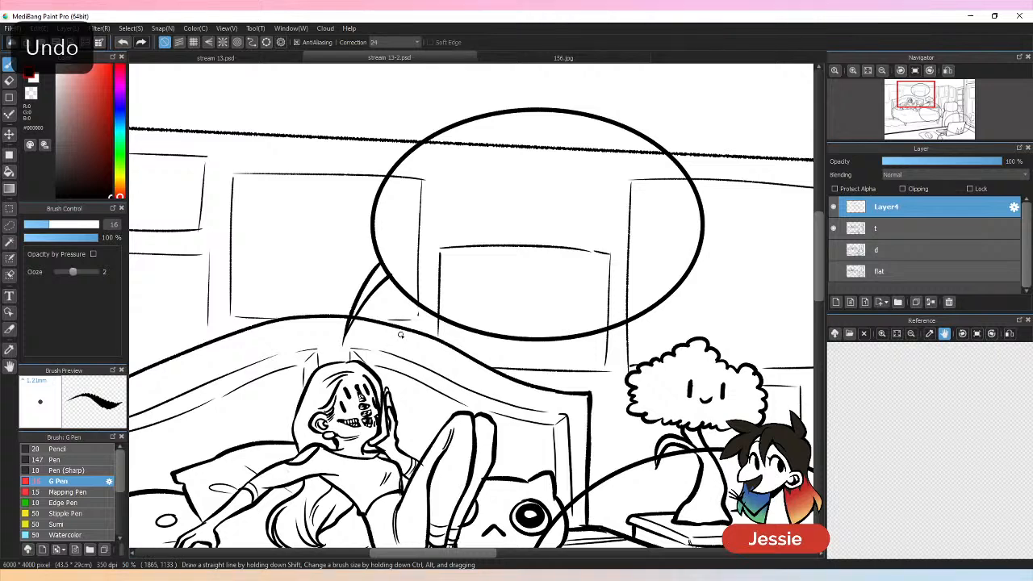
# Step: Erase the upper bubble's outline where the tail joins it so the tail opens into the bubble
pyautogui.press('e')
pyautogui.moveTo(391, 267)
pyautogui.mouseDown()
pyautogui.moveTo(383, 274)
pyautogui.moveTo(393, 256)
pyautogui.mouseUp()
pyautogui.press('b')
pyautogui.hotkey('ctrl', '+')
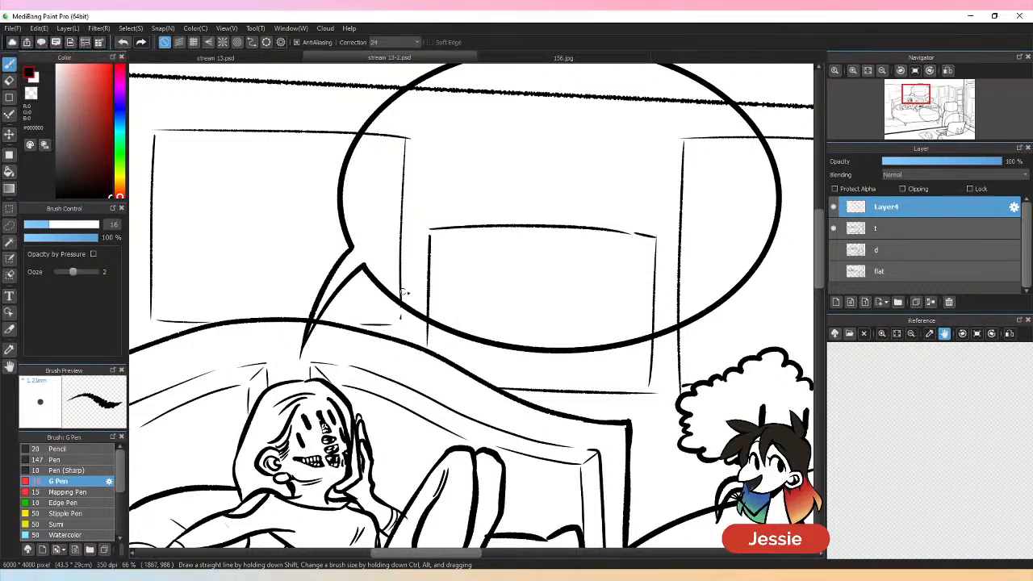
# Step: Draw two slanted parallel lines connecting the upper speech bubble to the one over the foot of the bed
pyautogui.hotkey('ctrl', '-')
pyautogui.hotkey('ctrl', '-')
pyautogui.moveTo(528, 332)
pyautogui.mouseDown()
pyautogui.moveTo(299, 207)
pyautogui.moveTo(326, 301)
pyautogui.mouseUp()
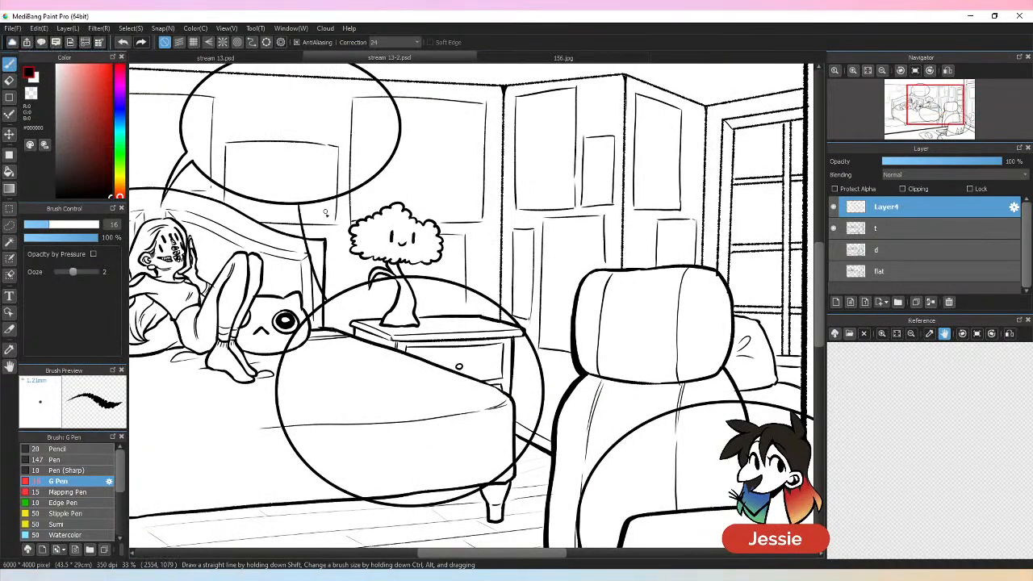
pyautogui.hotkey('ctrl', 'z')
pyautogui.moveTo(327, 200)
pyautogui.mouseDown()
pyautogui.moveTo(348, 286)
pyautogui.moveTo(351, 230)
pyautogui.moveTo(359, 278)
pyautogui.mouseUp()
pyautogui.hotkey('ctrl', 'z')
pyautogui.hotkey('ctrl', 'z')
pyautogui.moveTo(322, 203); pyautogui.dragTo(346, 291)
pyautogui.moveTo(331, 198); pyautogui.dragTo(360, 288)
pyautogui.hotkey('ctrl', 'z')
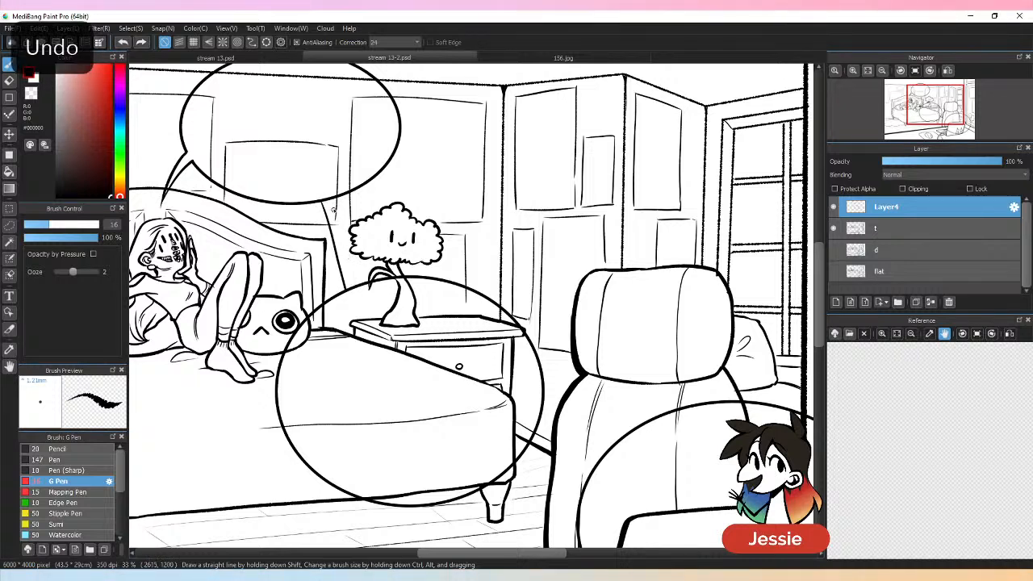
pyautogui.moveTo(331, 202); pyautogui.dragTo(358, 288)
# Step: Erase the bubble outlines at both ends of the slanted connector between the upper and middle bubbles
pyautogui.press('e')
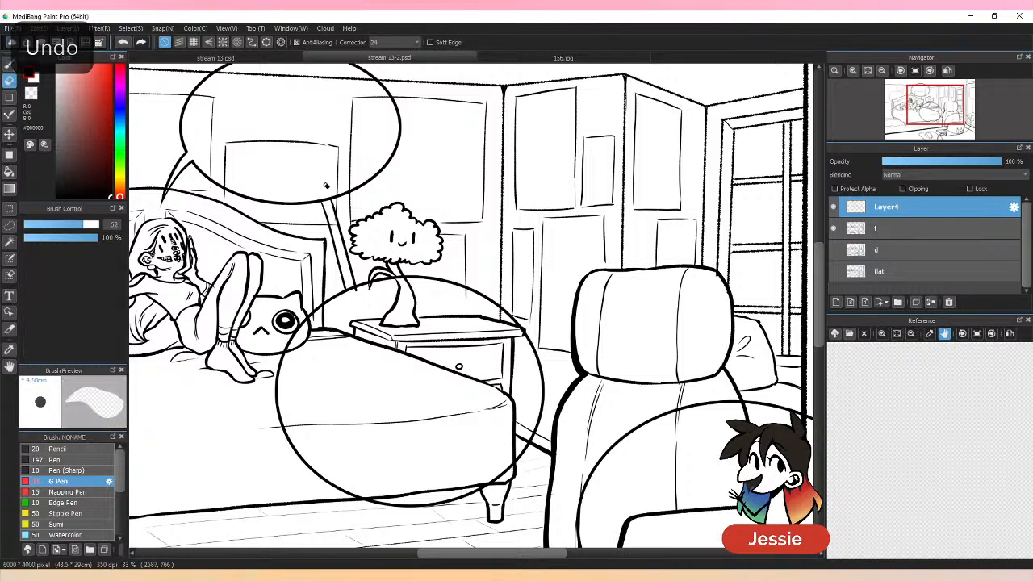
pyautogui.moveTo(324, 201); pyautogui.dragTo(328, 201)
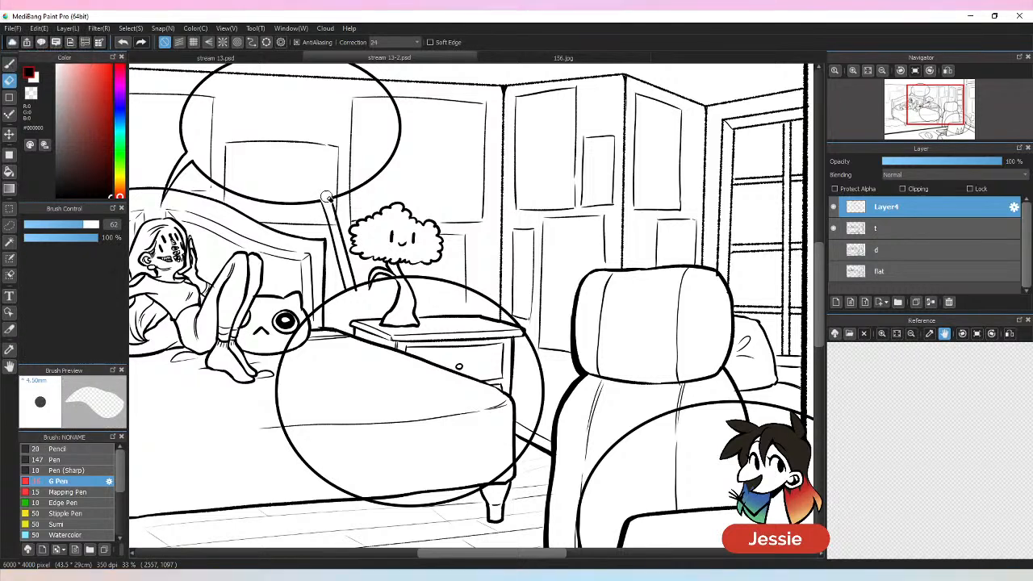
pyautogui.press('b')
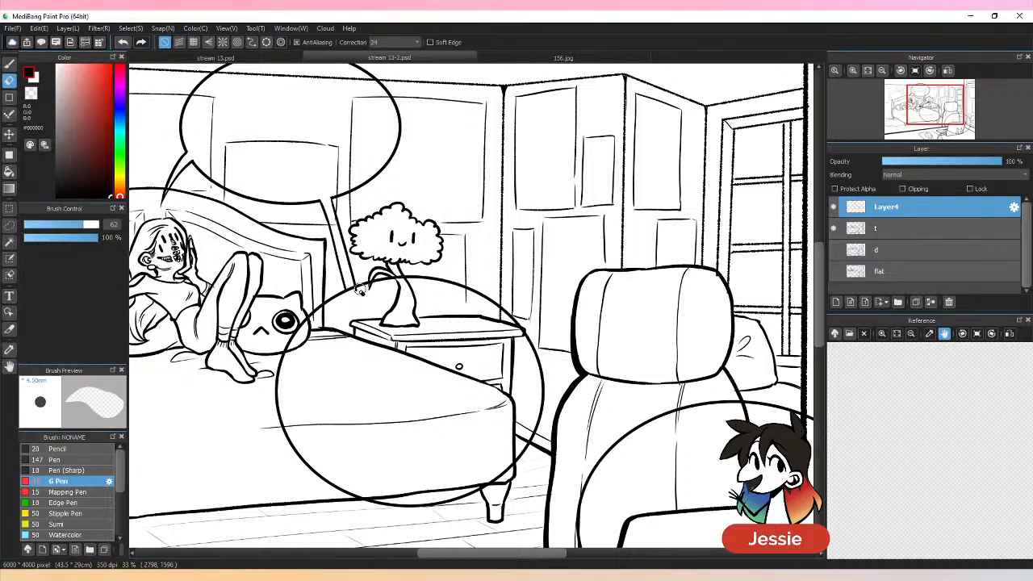
pyautogui.press('e')
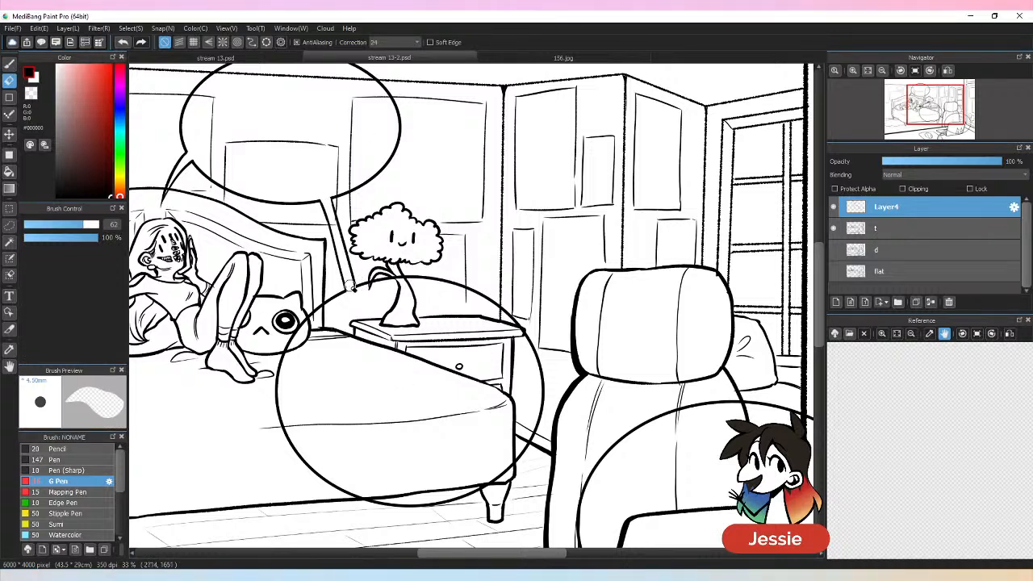
pyautogui.press('b')
# Step: Draw two connector lines from the middle speech bubble across the chair's edge to the bubble over the laptop
pyautogui.hotkey('ctrl', '-')
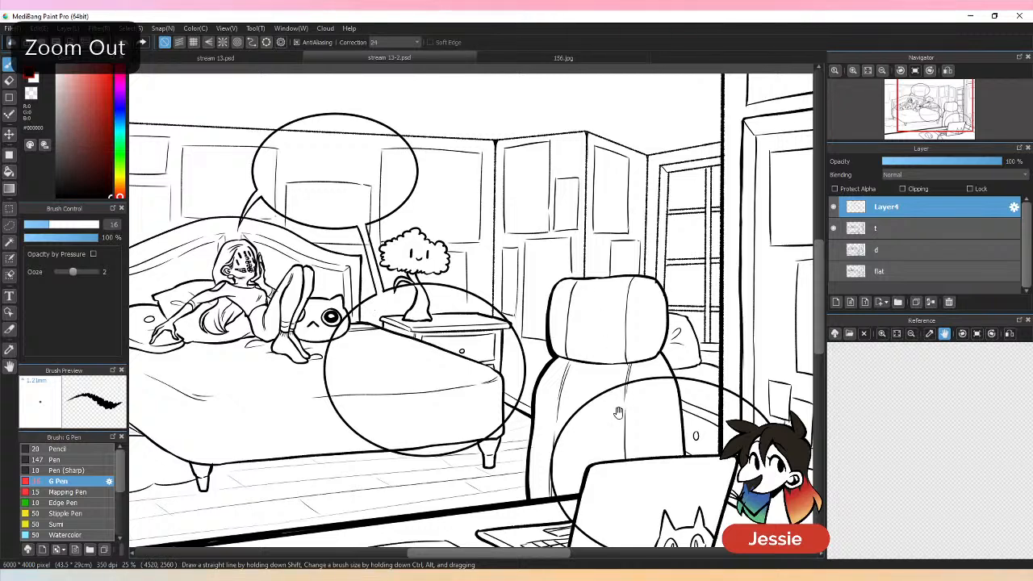
pyautogui.moveTo(619, 413); pyautogui.dragTo(399, 272)
pyautogui.moveTo(292, 276); pyautogui.dragTo(336, 302)
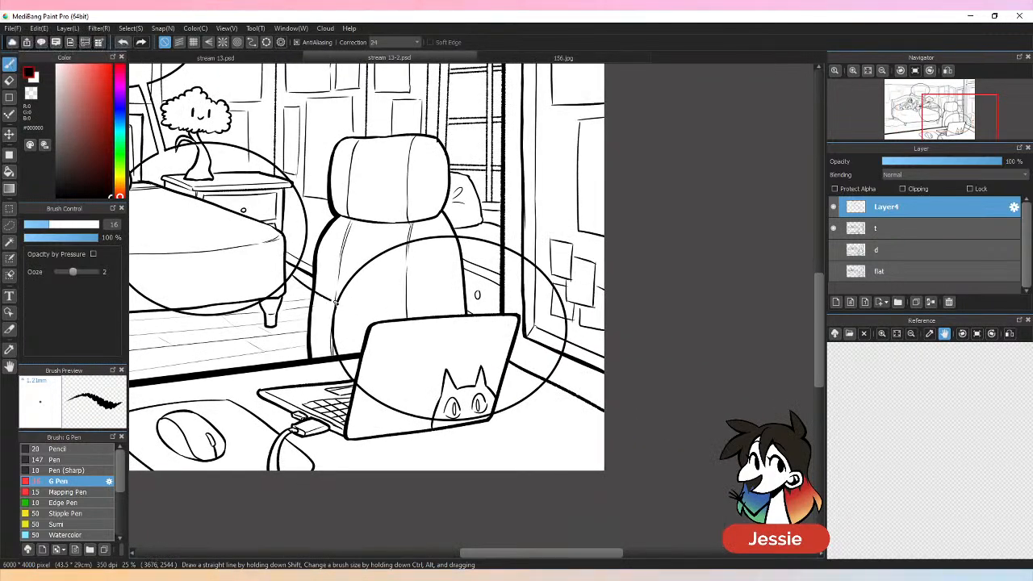
pyautogui.hotkey('ctrl', '+')
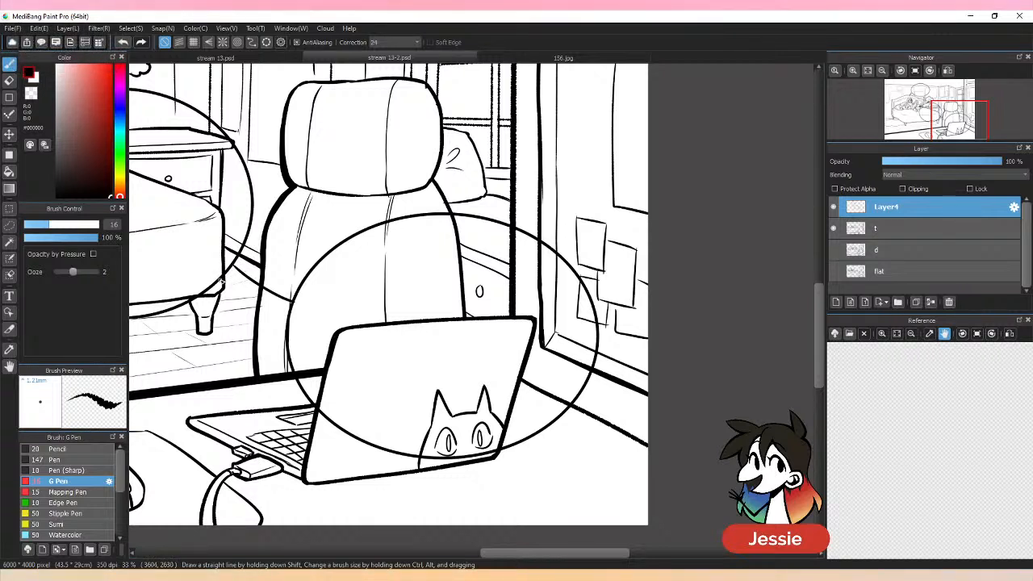
pyautogui.hotkey('ctrl', 'z')
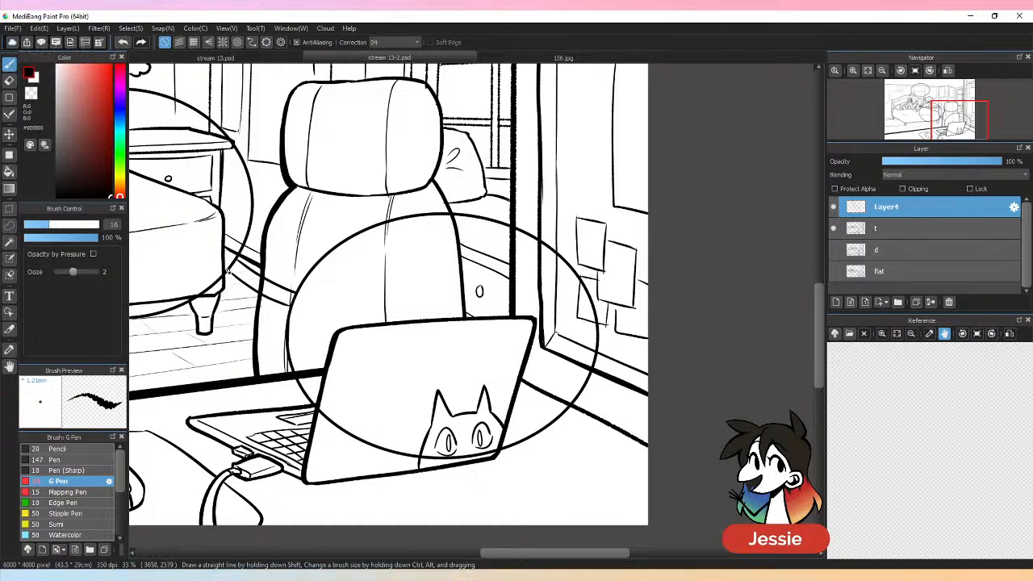
# Step: Erase the bubble outlines at both ends of the connector between the middle and laptop bubbles
pyautogui.press('e')
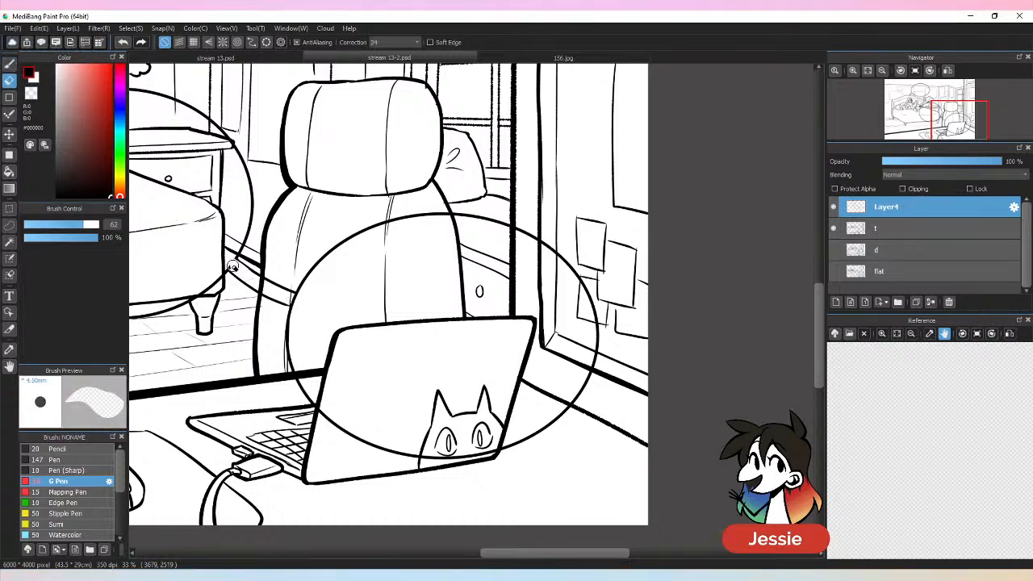
pyautogui.moveTo(287, 297); pyautogui.dragTo(297, 298)
pyautogui.press('b')
pyautogui.hotkey('ctrl', '-')
pyautogui.hotkey('ctrl', '-')
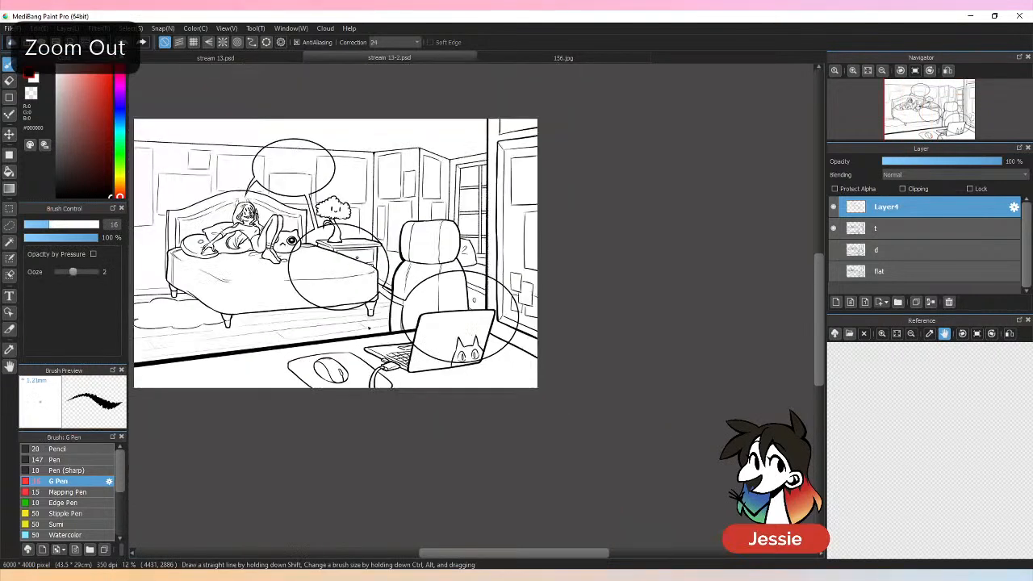
pyautogui.moveTo(492, 270); pyautogui.dragTo(673, 243)
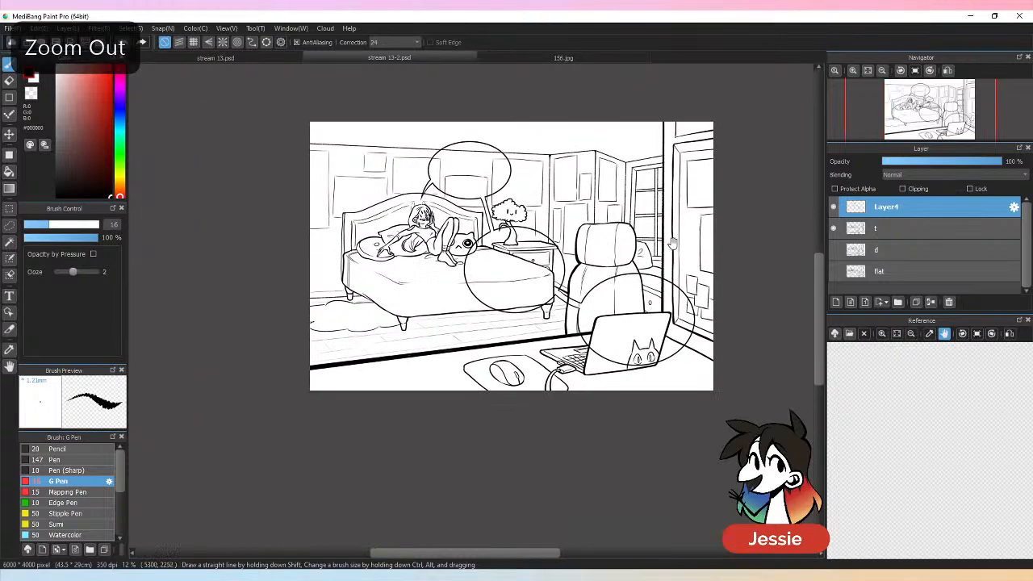
pyautogui.hotkey('ctrl', '+')
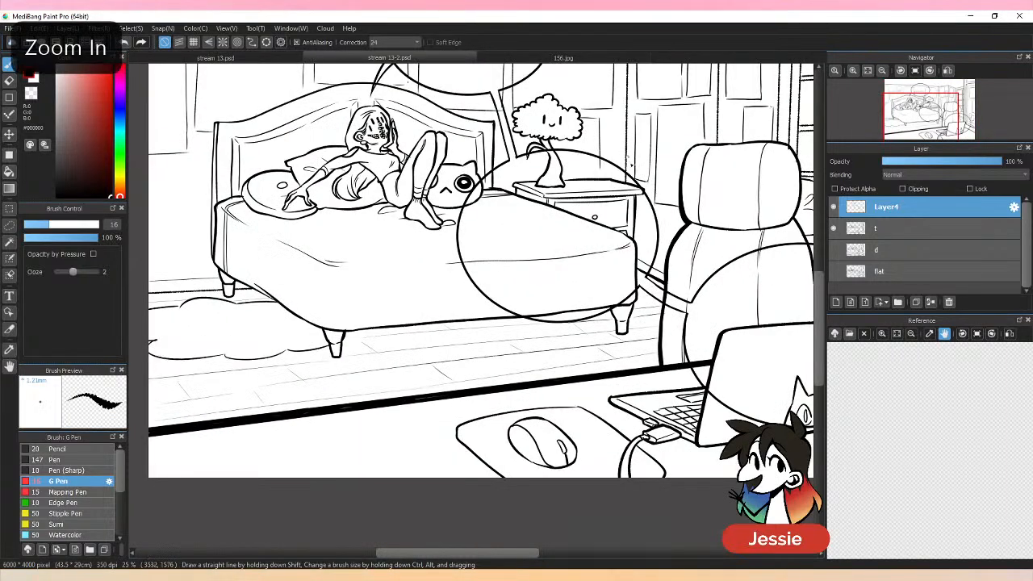
# Step: Undo the last stroke and make a Magic Wand selection of the speech bubbles by selecting the area outside them and inverting it
pyautogui.hotkey('ctrl', 'z')
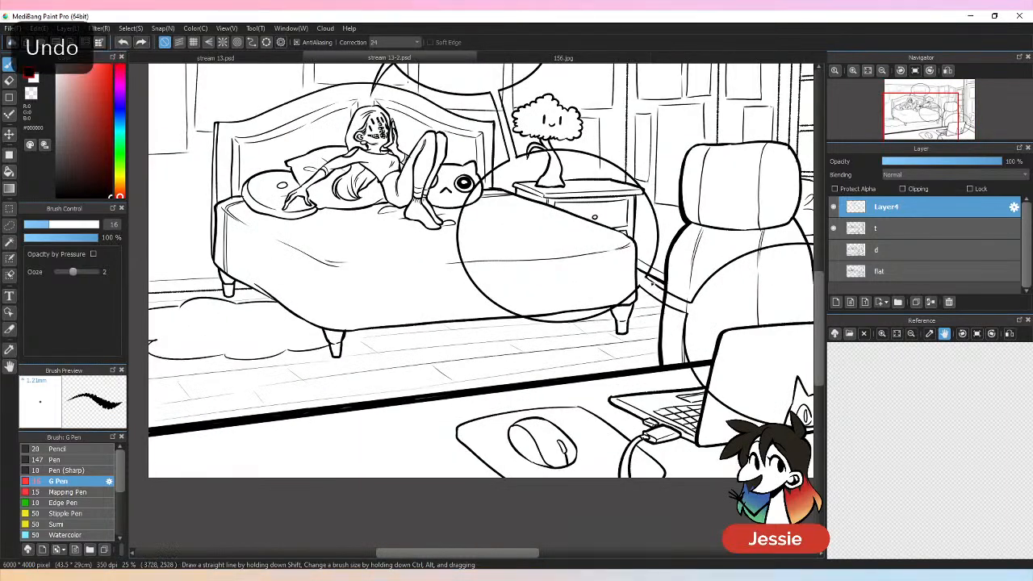
pyautogui.hotkey('ctrl', '-')
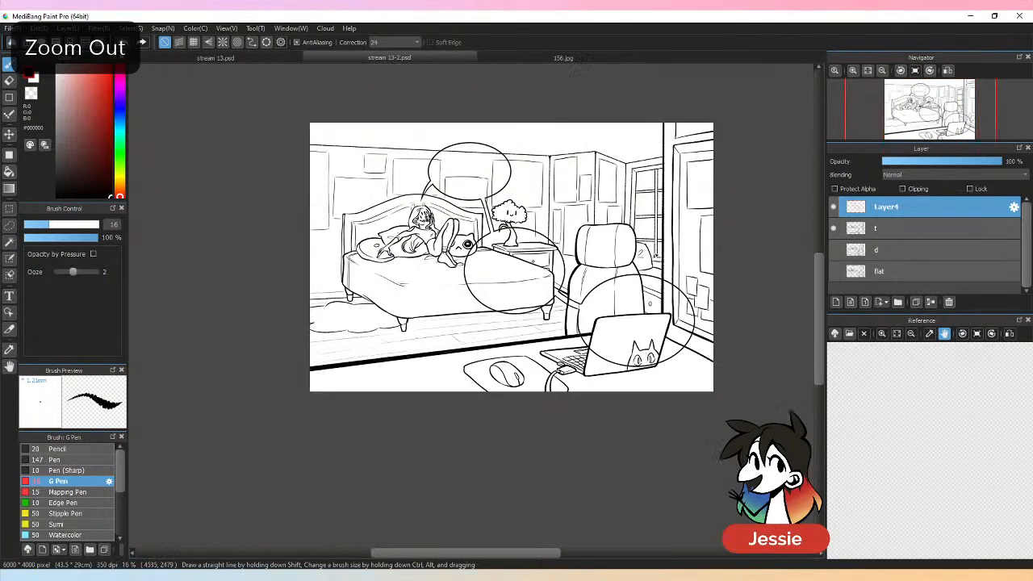
pyautogui.moveTo(708, 224); pyautogui.dragTo(665, 251)
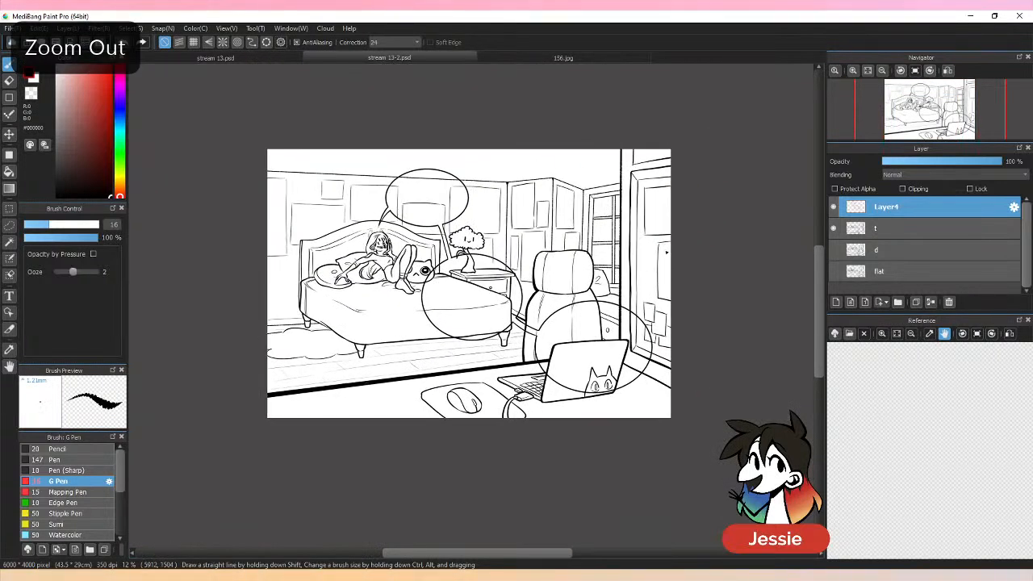
pyautogui.press('w')
pyautogui.click(565, 214)
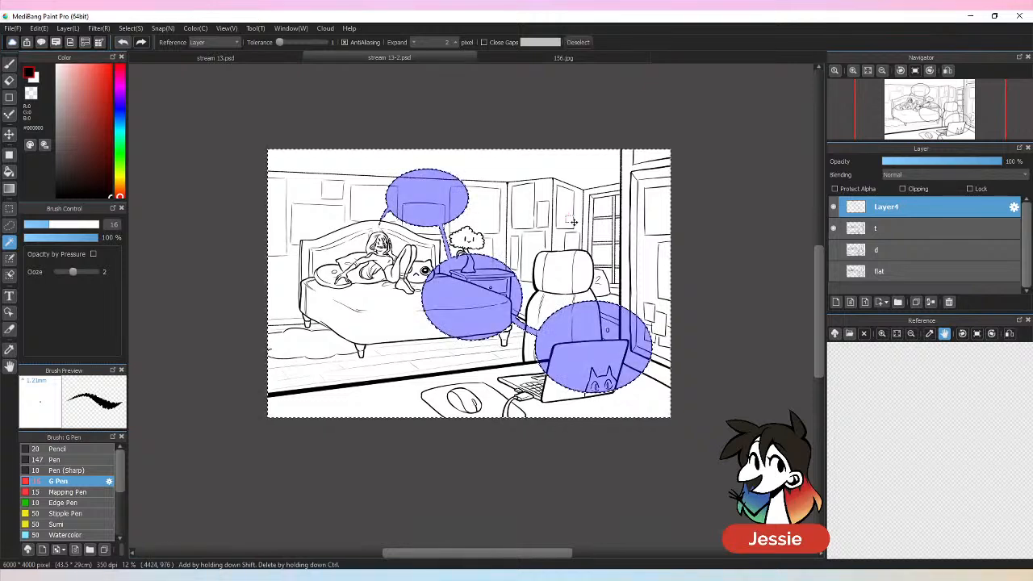
pyautogui.hotkey('ctrl', '+')
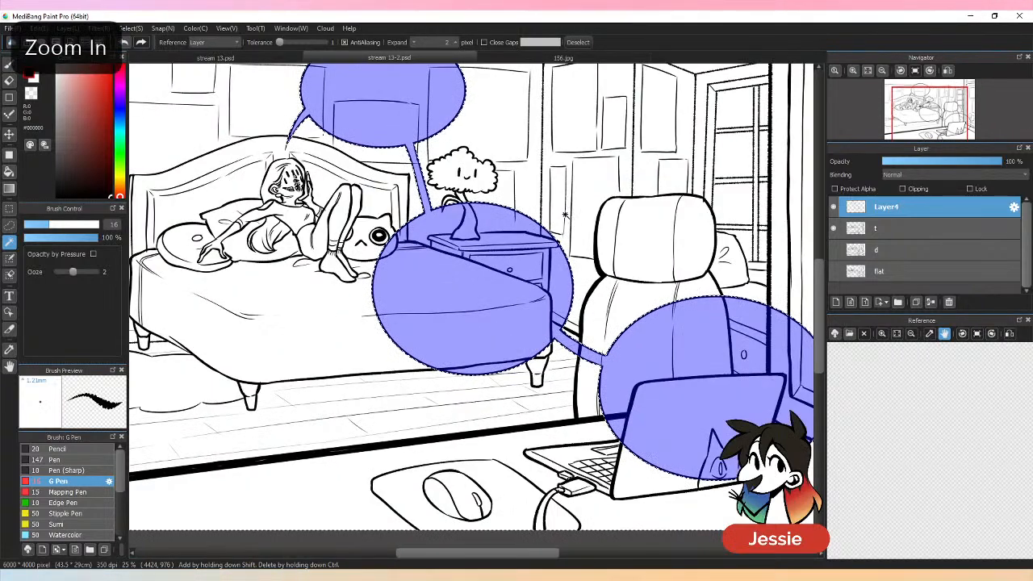
# Step: Add a new layer beneath the bubble outlines, fill the selected speech bubbles and connectors with white, and clear the selection
pyautogui.press('g')
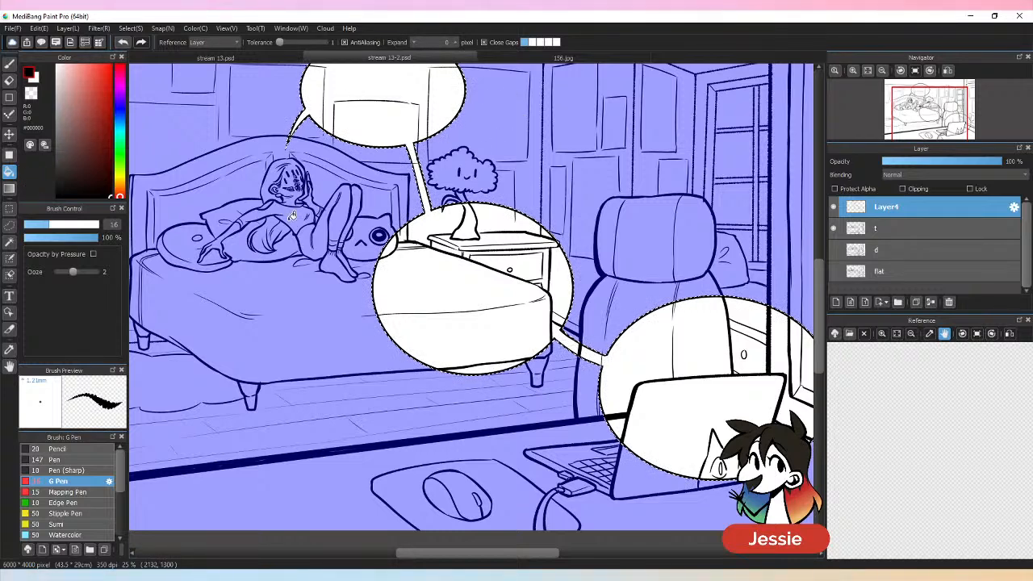
pyautogui.click(837, 302)
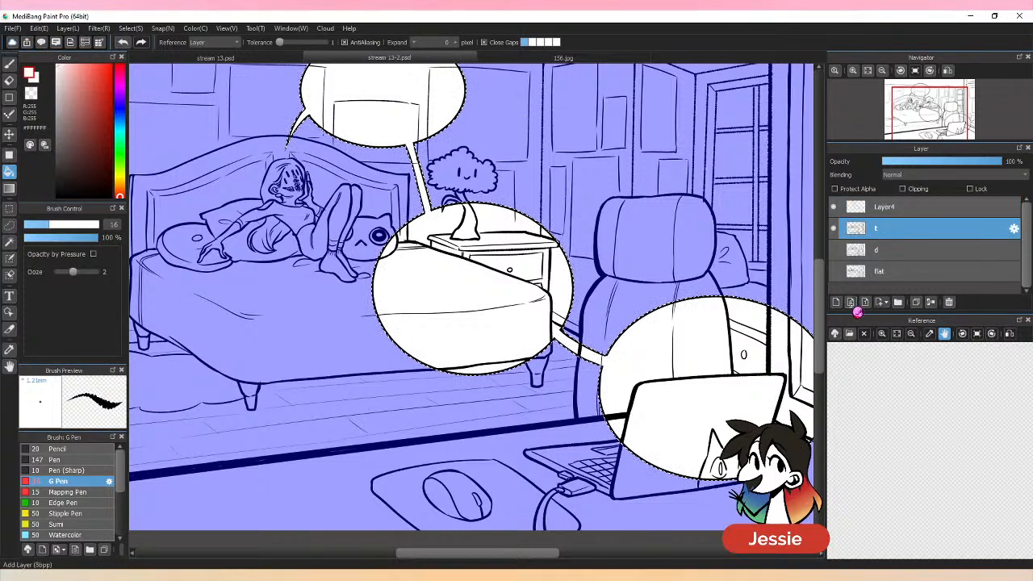
pyautogui.press('x')
pyautogui.click(503, 300)
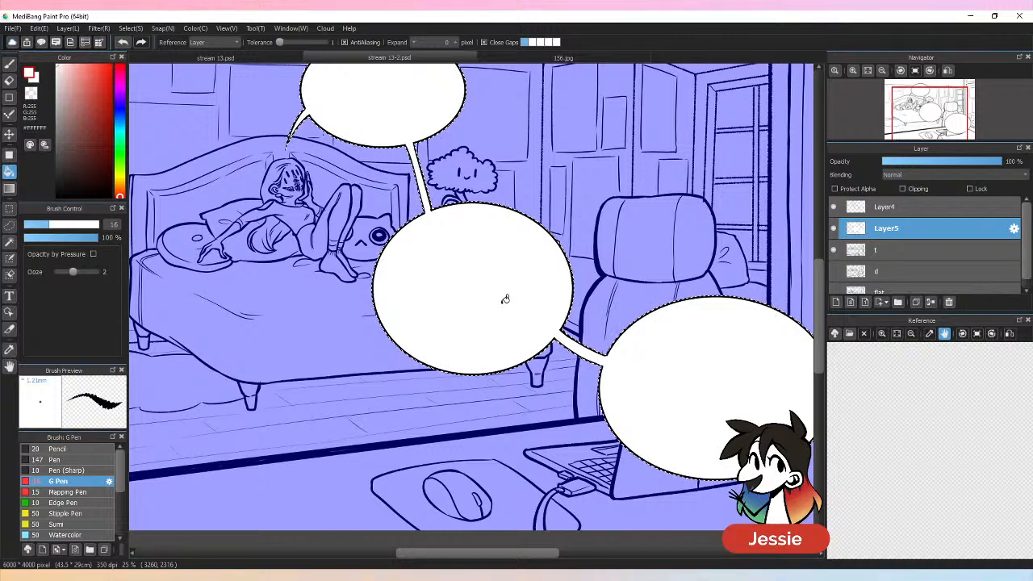
pyautogui.hotkey('ctrl', 'd')
pyautogui.press('b')
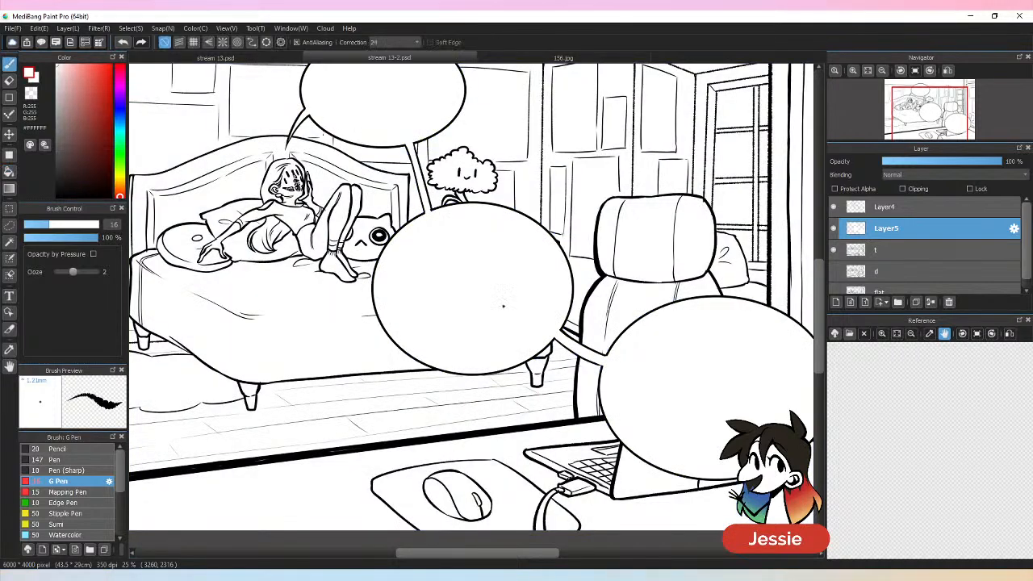
# Step: Merge the bubble outline layer down into the white fill layer and rename the merged layer "bub"
pyautogui.click(939, 211)
pyautogui.click(933, 302)
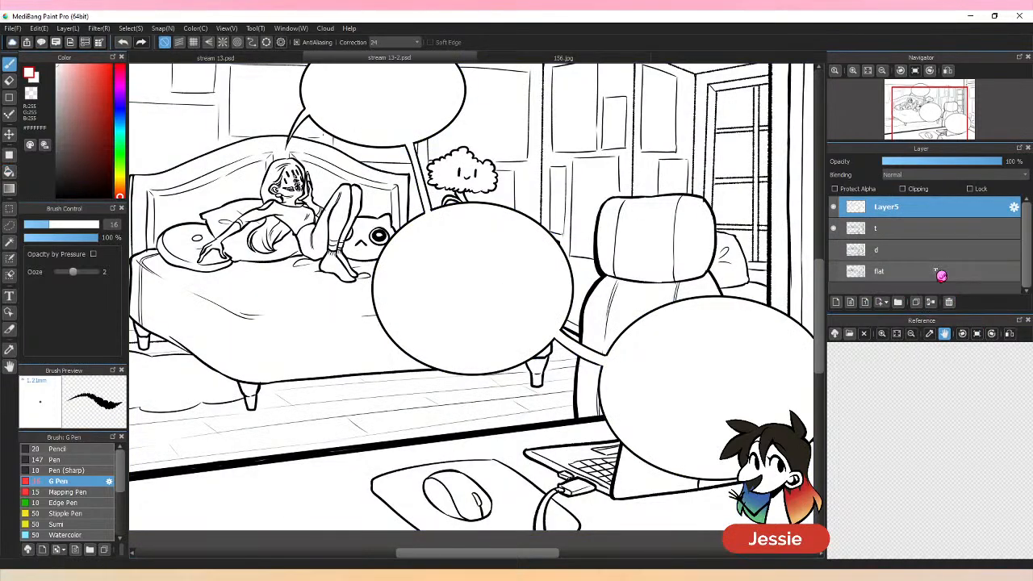
pyautogui.doubleClick(897, 208)
pyautogui.write('bub')
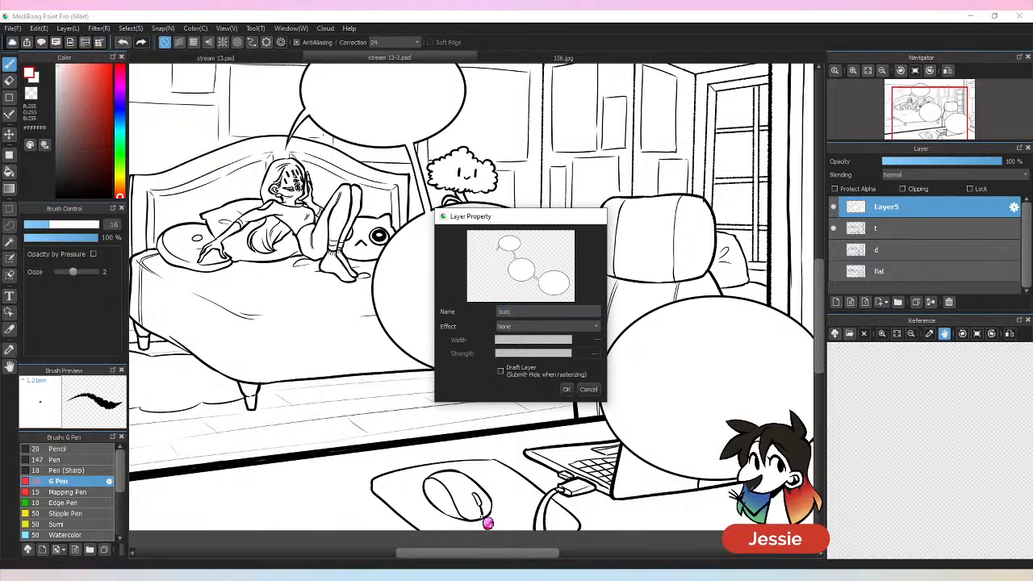
pyautogui.press('Return')
# Step: Save the drawing and move the connected speech bubbles slightly to the right
pyautogui.hotkey('ctrl', '-')
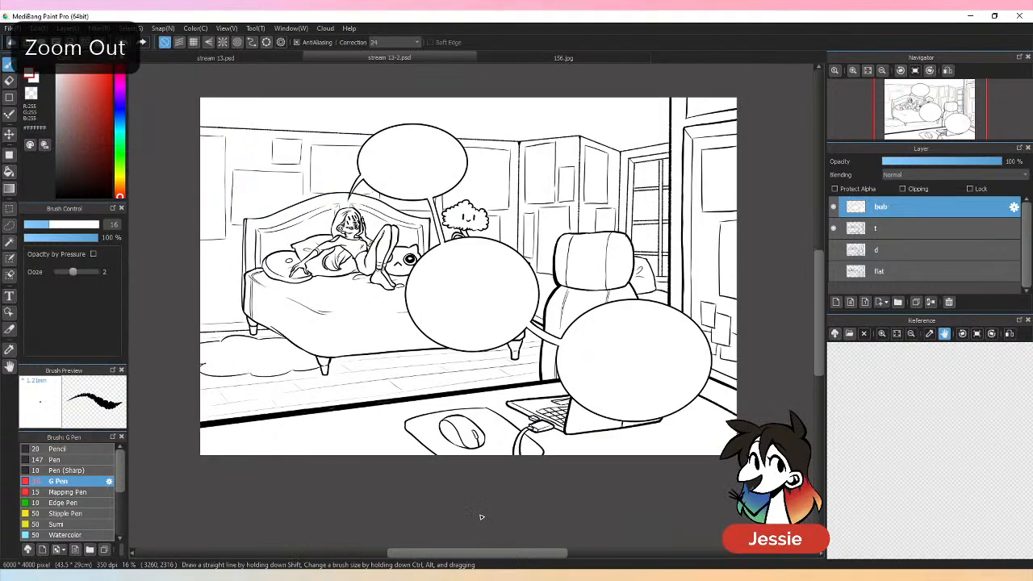
pyautogui.hotkey('ctrl', 's')
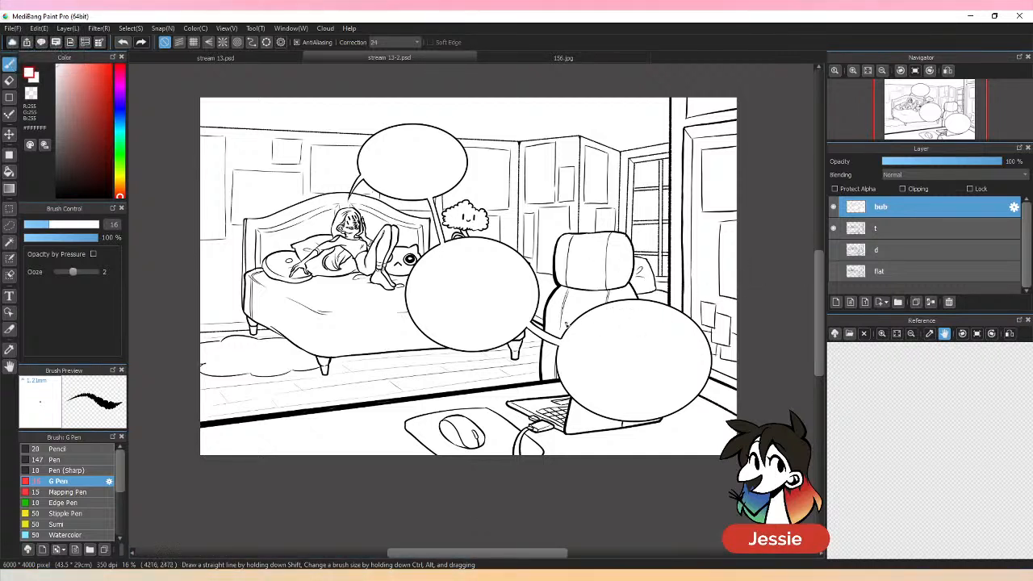
pyautogui.press('v')
pyautogui.moveTo(516, 277); pyautogui.dragTo(527, 280)
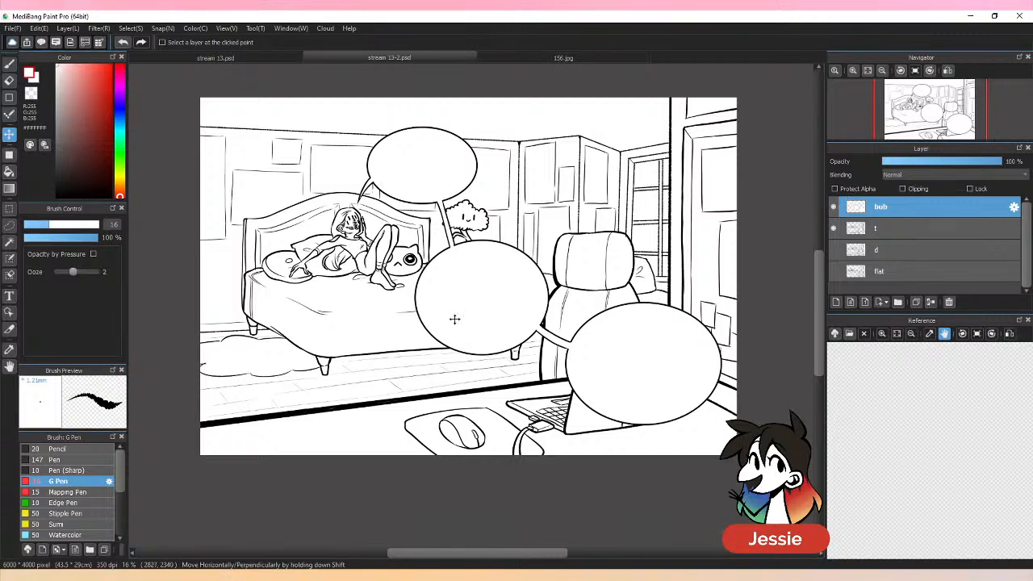
pyautogui.moveTo(471, 315); pyautogui.dragTo(466, 311)
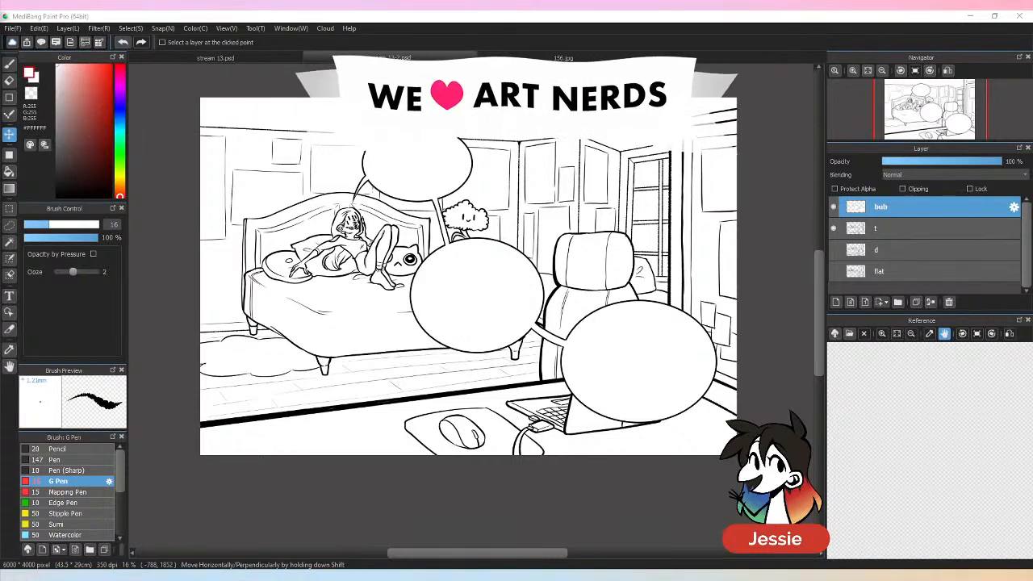
# Step: Review the comic composition and cinematics notes in stream 13.psd and return to the bedroom scene in stream 13-2.psd
pyautogui.click(259, 58)
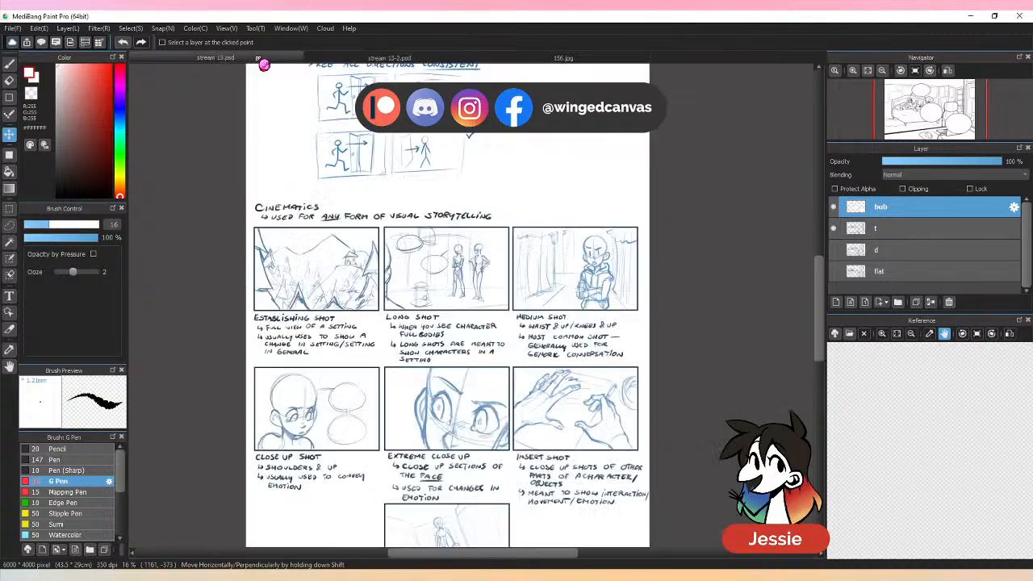
pyautogui.scroll(-2, 404, 276)
pyautogui.scroll(1, 403, 276)
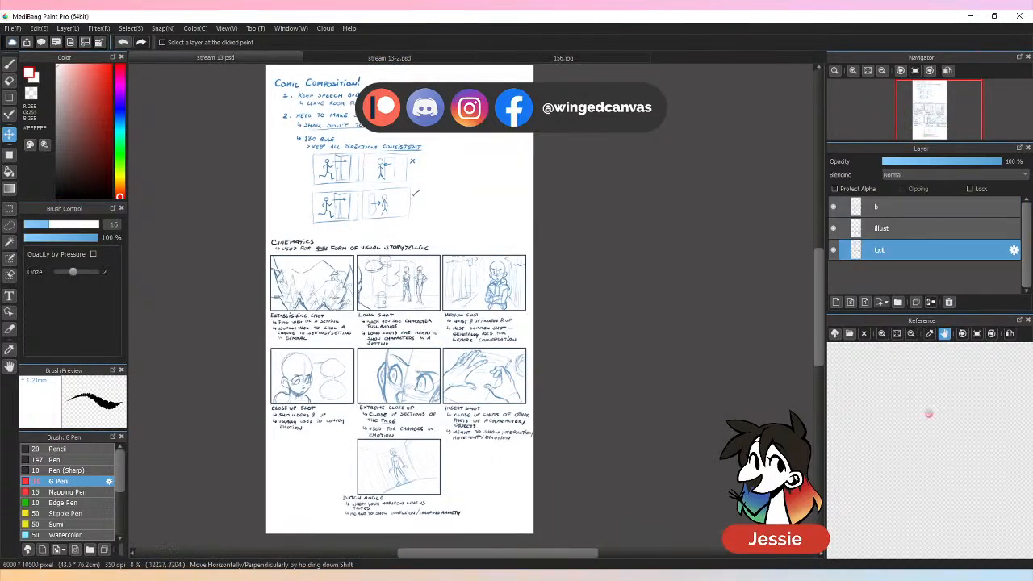
pyautogui.moveTo(822, 307)
pyautogui.mouseDown()
pyautogui.moveTo(821, 291)
pyautogui.moveTo(826, 305)
pyautogui.mouseUp()
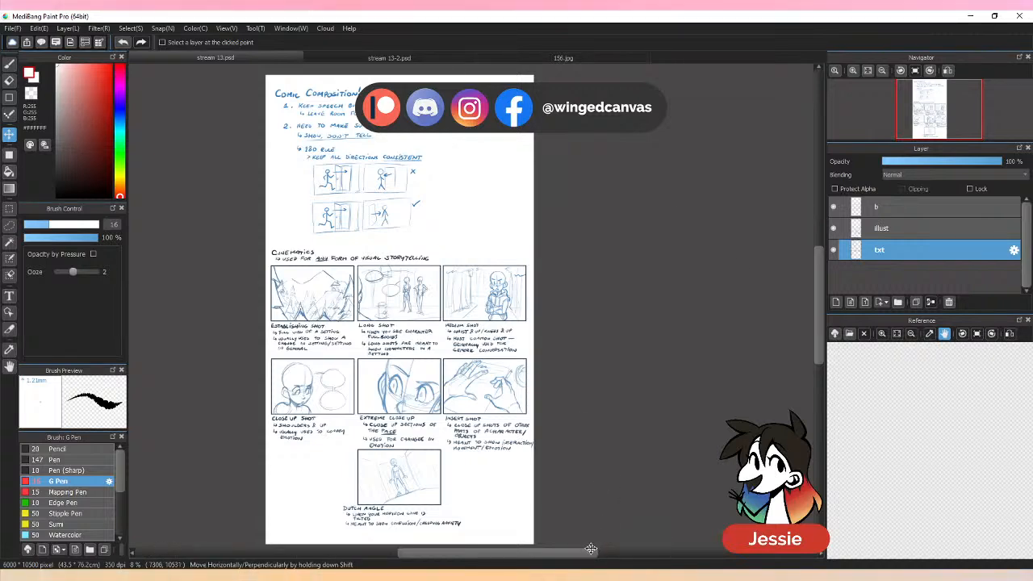
pyautogui.moveTo(594, 554); pyautogui.dragTo(583, 554)
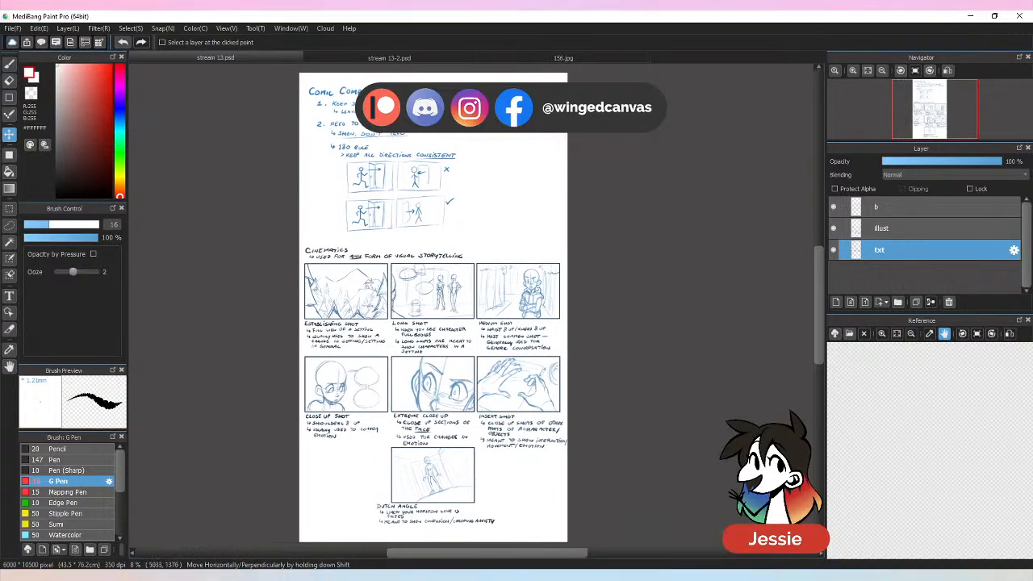
pyautogui.click(436, 59)
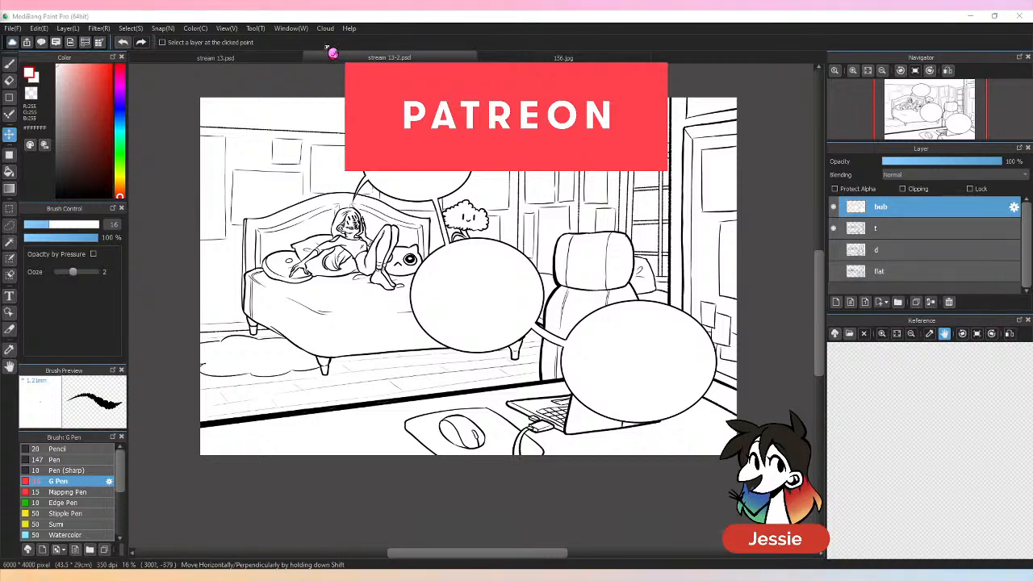
pyautogui.click(275, 60)
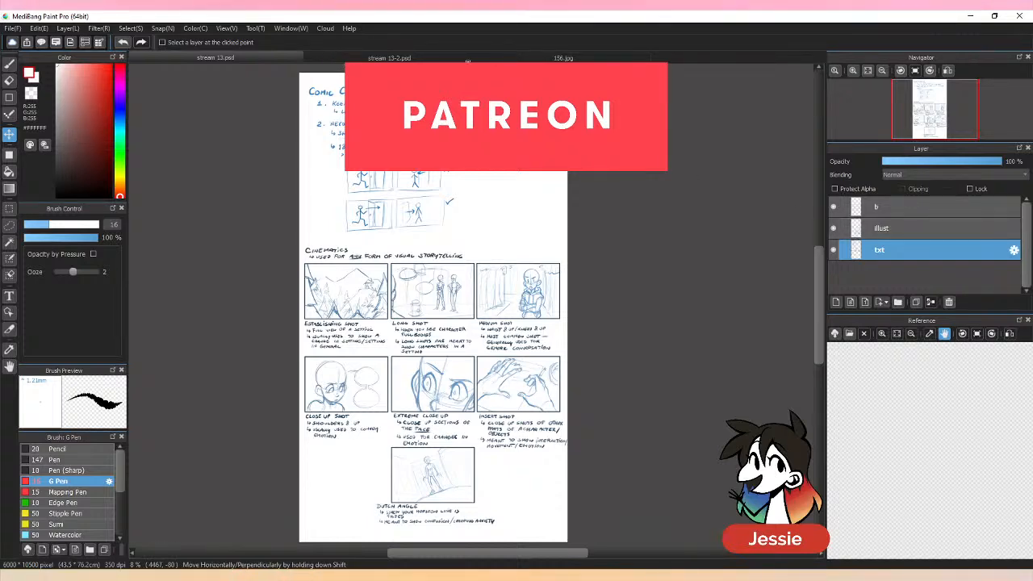
pyautogui.click(373, 58)
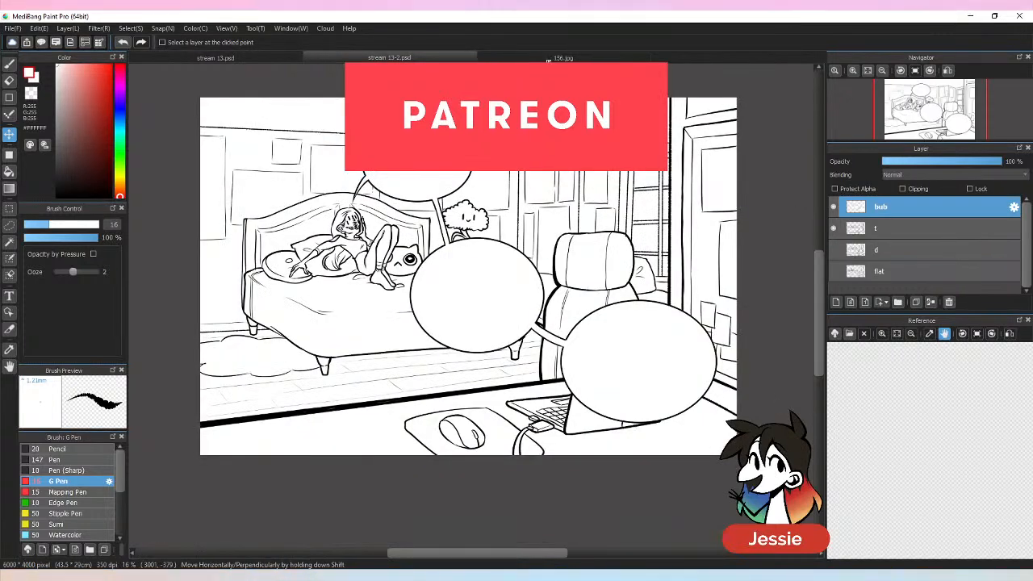